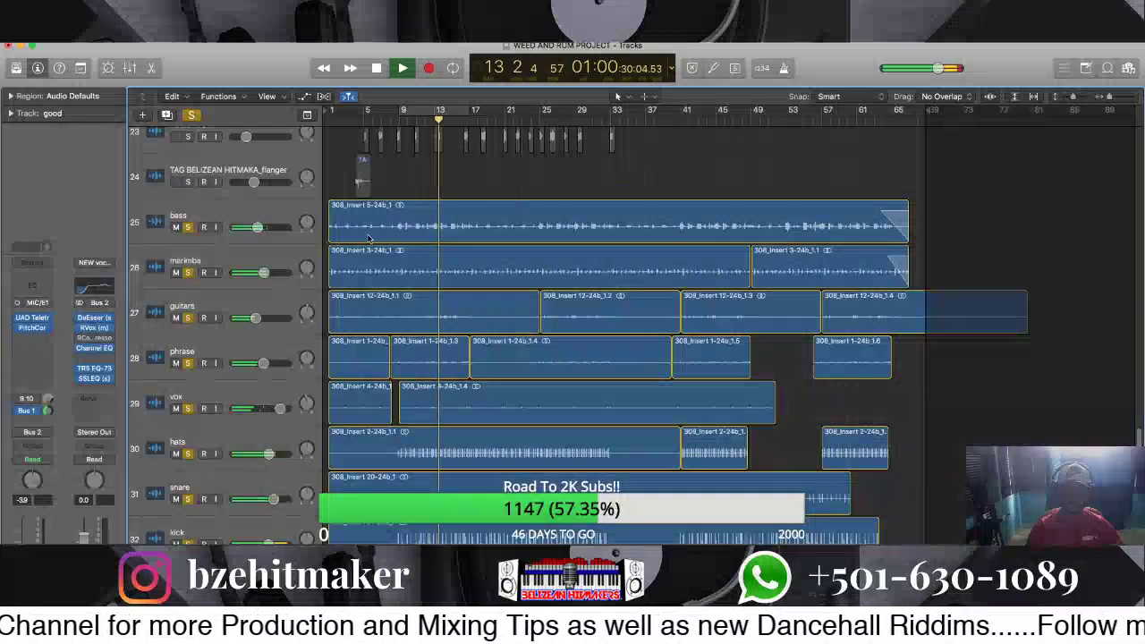
Customize the control bar to include the Pre Fader Metering mode
{"action": "right_click", "coordinate": [845, 62]}
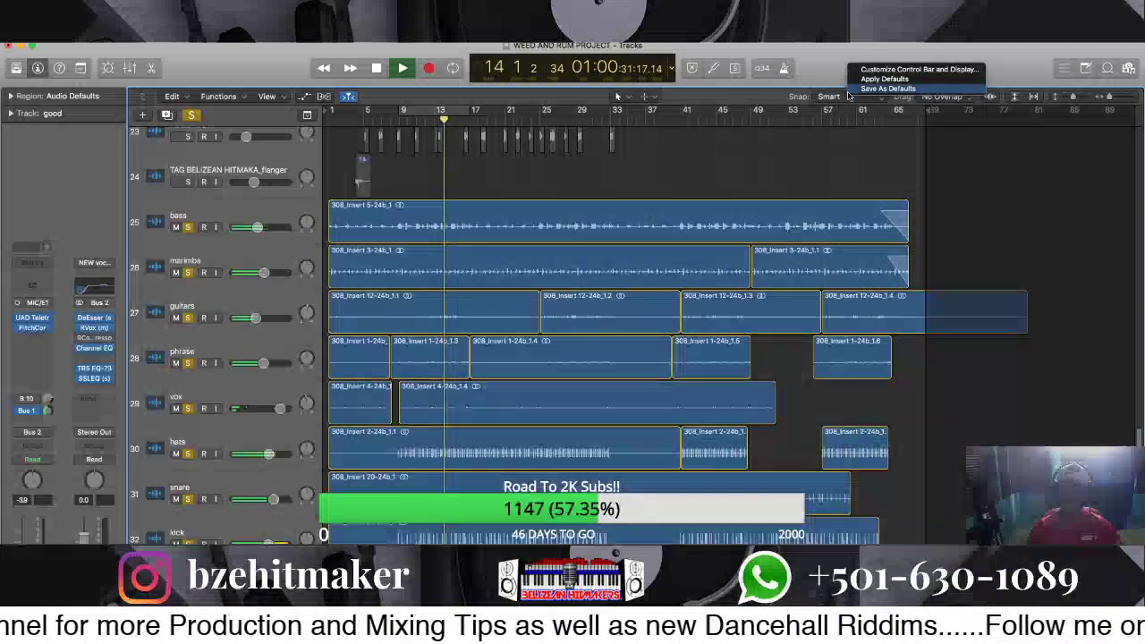
{"action": "left_click", "coordinate": [894, 70]}
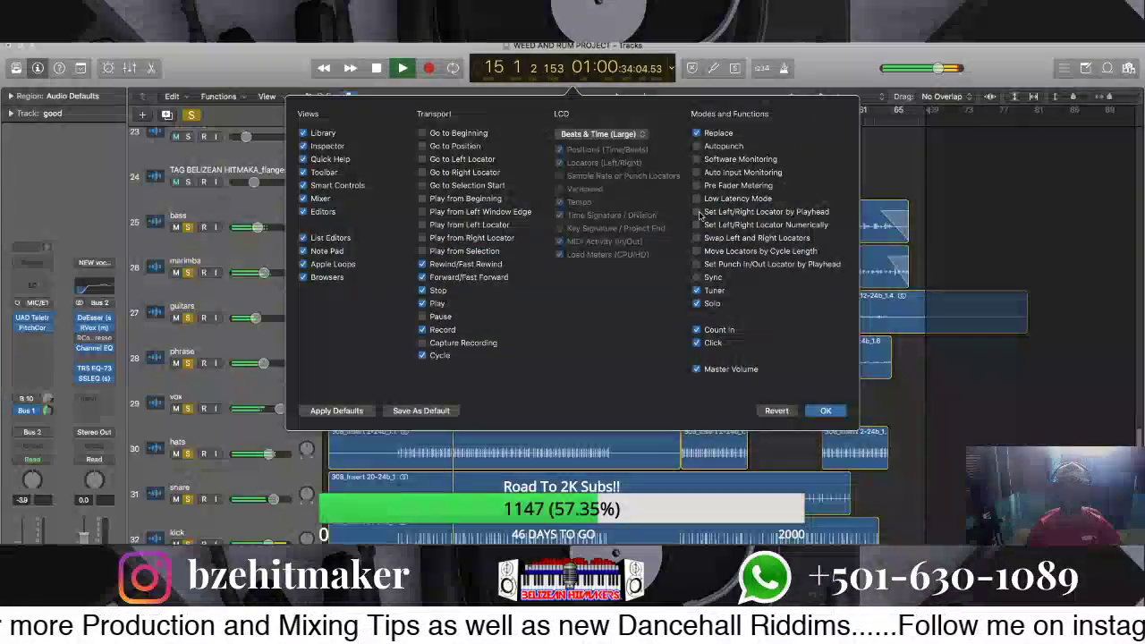
{"action": "left_click", "coordinate": [728, 187]}
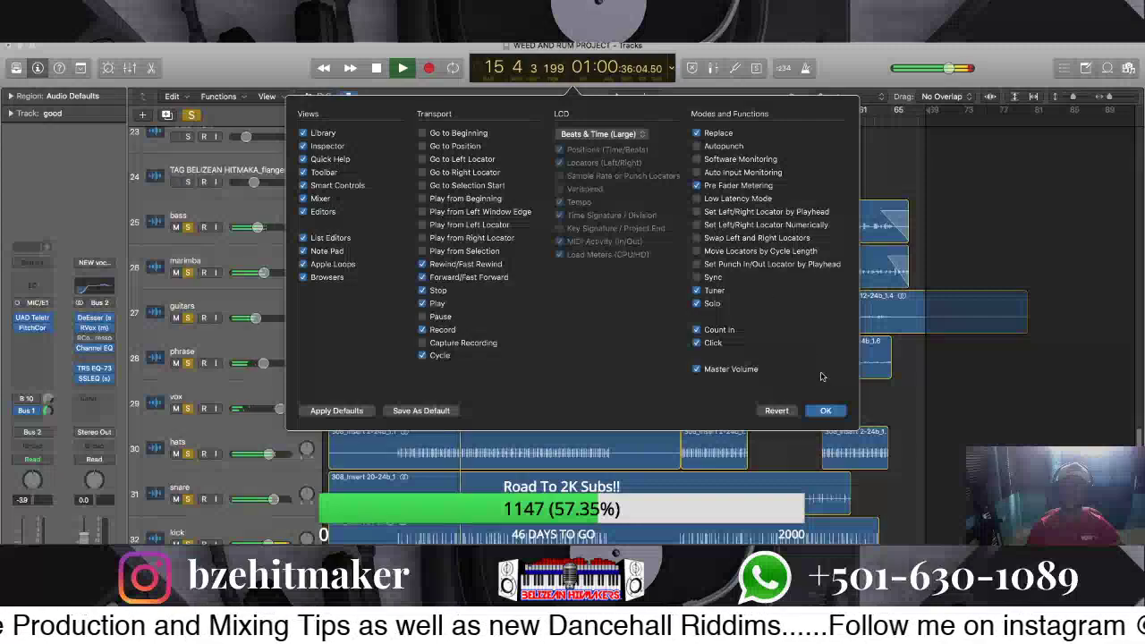
{"action": "left_click", "coordinate": [824, 411]}
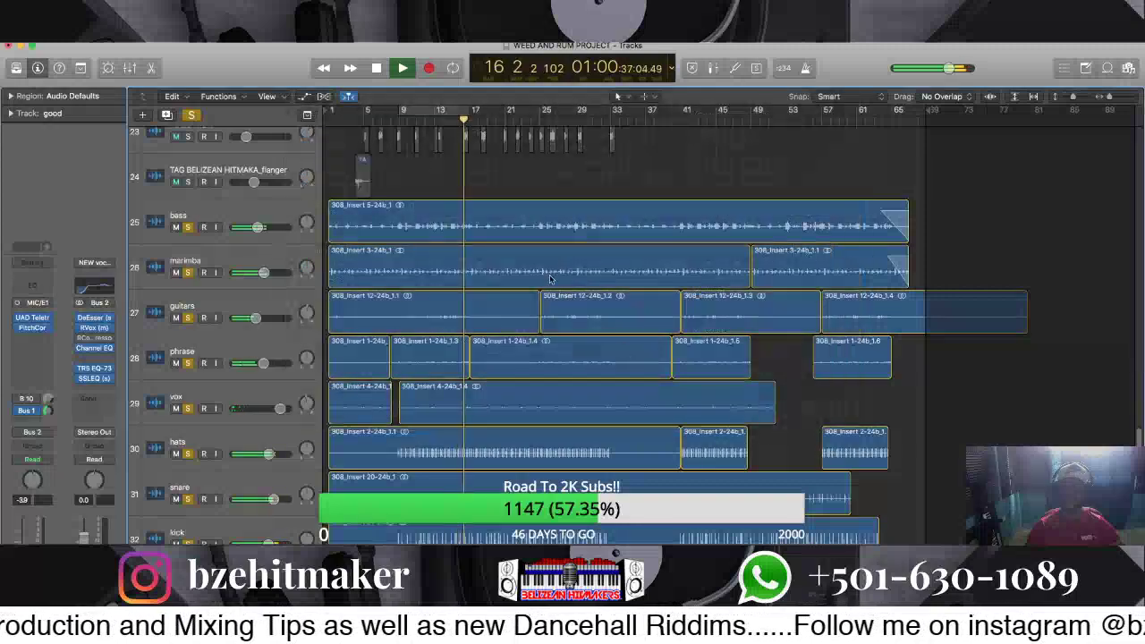
Solo the bass and marimba tracks and play the project from the beginning
{"action": "left_click", "coordinate": [320, 224]}
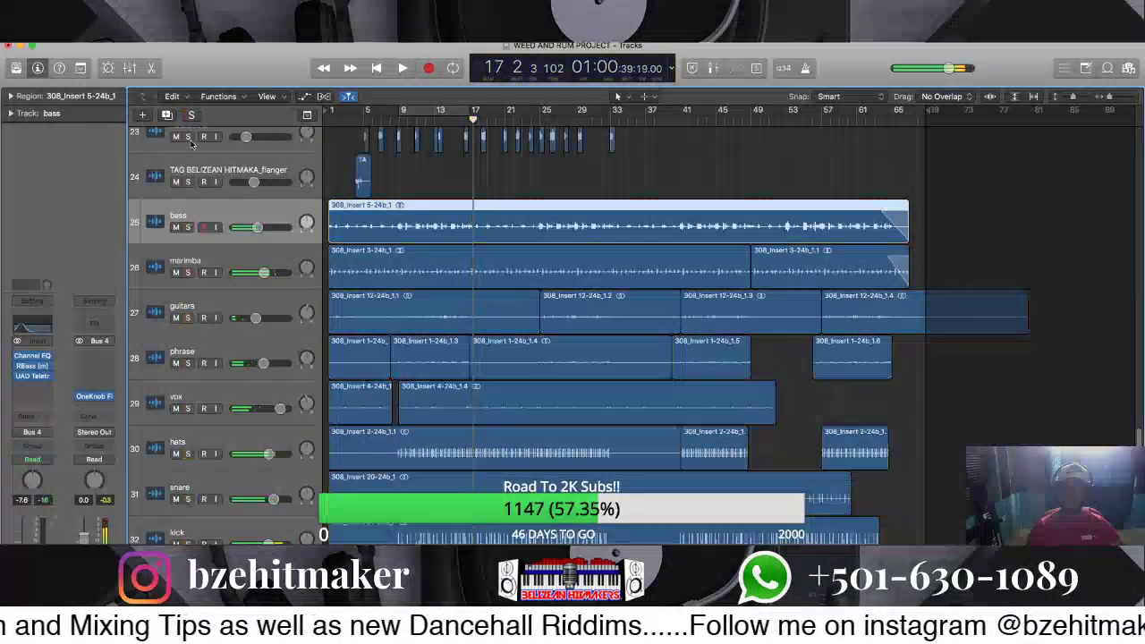
{"action": "left_click", "coordinate": [189, 227]}
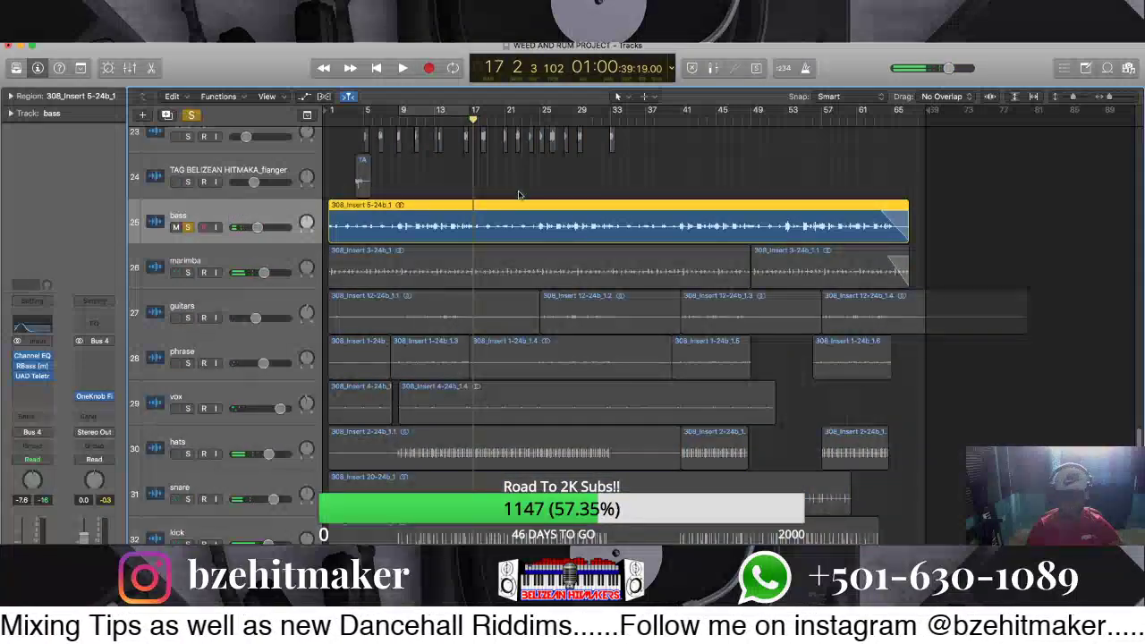
{"action": "key", "text": "Return"}
{"action": "key", "text": "space"}
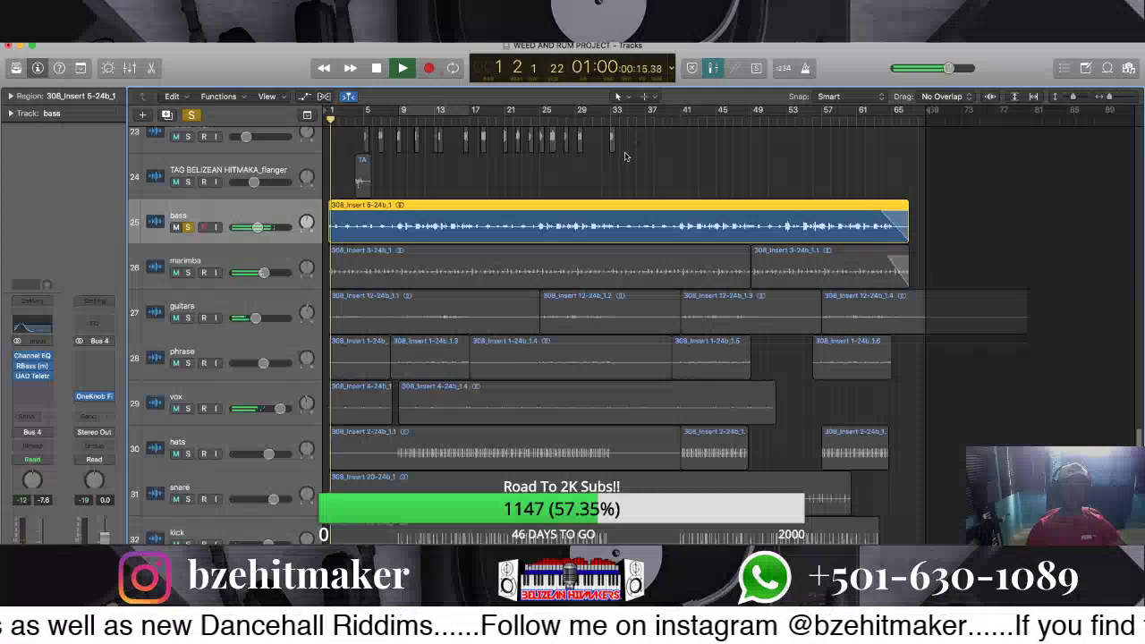
{"action": "left_click", "coordinate": [187, 273]}
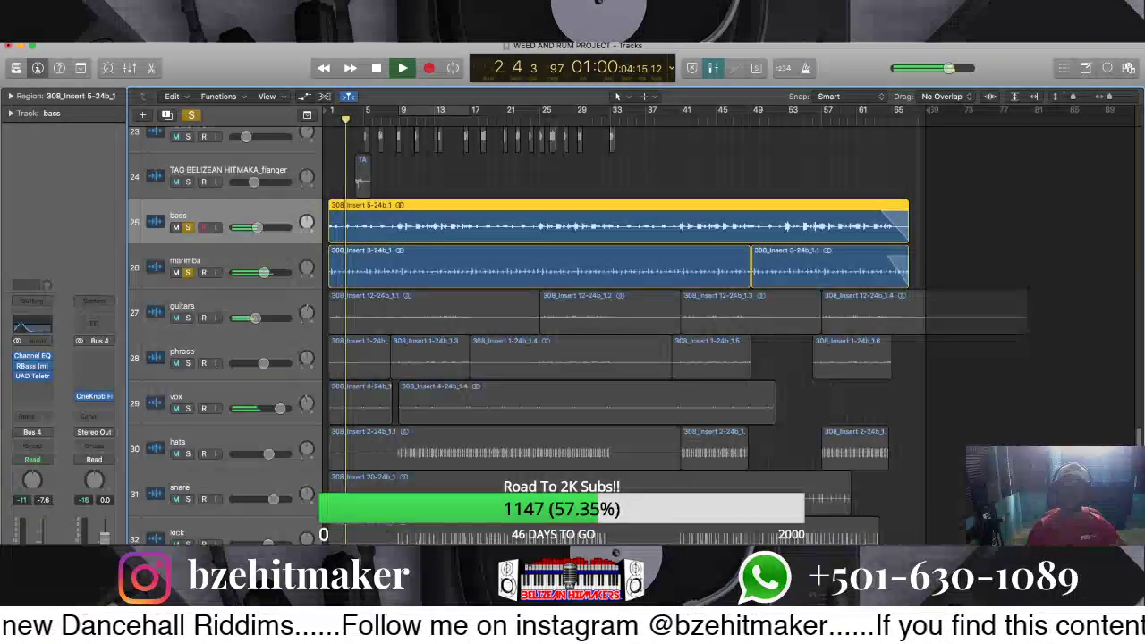
Set the gain of both marimba regions to -3.1 dB during playback
{"action": "left_click", "coordinate": [1007, 34]}
{"action": "left_click_drag", "start_coordinate": [1071, 62], "coordinate": [1077, 63]}
{"action": "left_click", "coordinate": [456, 268]}
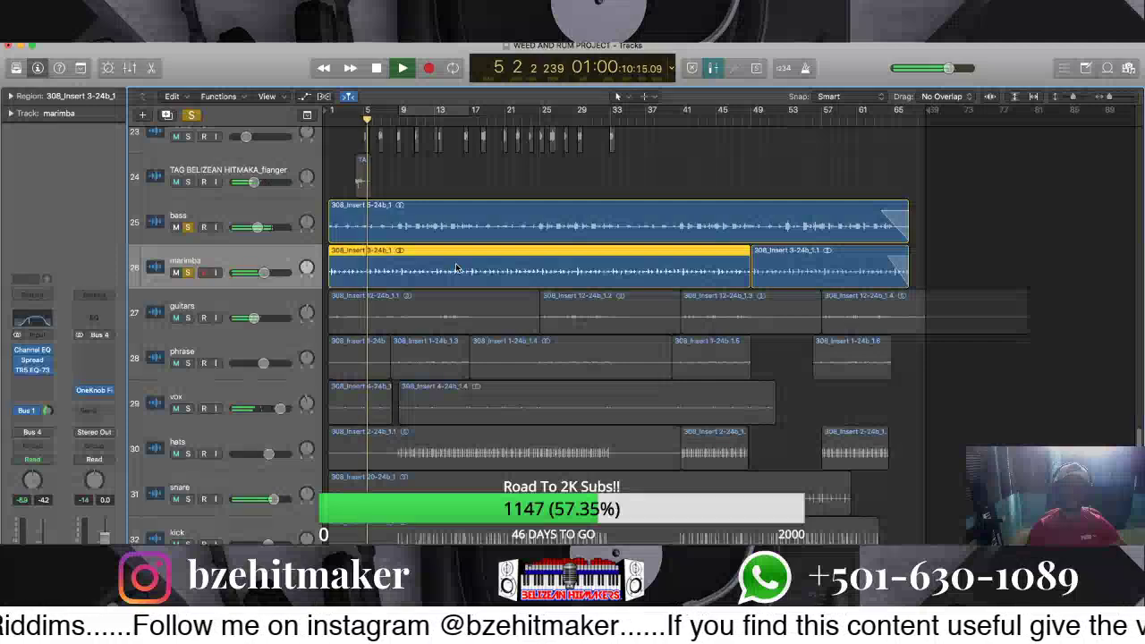
{"action": "left_click_drag", "start_coordinate": [956, 259], "coordinate": [690, 263]}
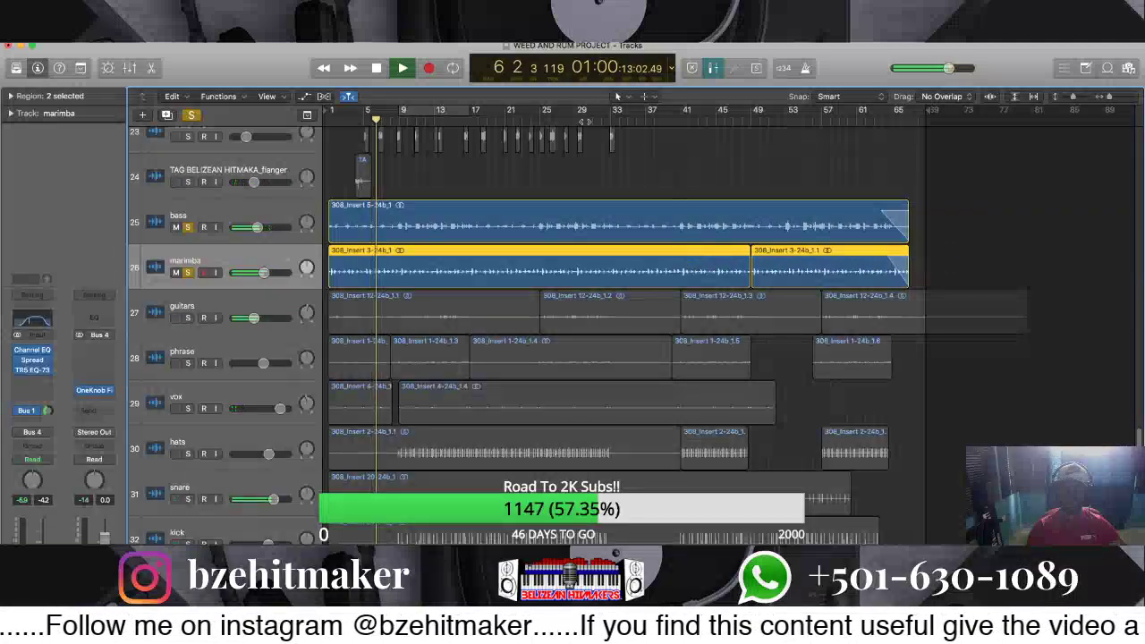
{"action": "left_click", "coordinate": [11, 95]}
{"action": "left_click_drag", "start_coordinate": [71, 190], "coordinate": [92, 198]}
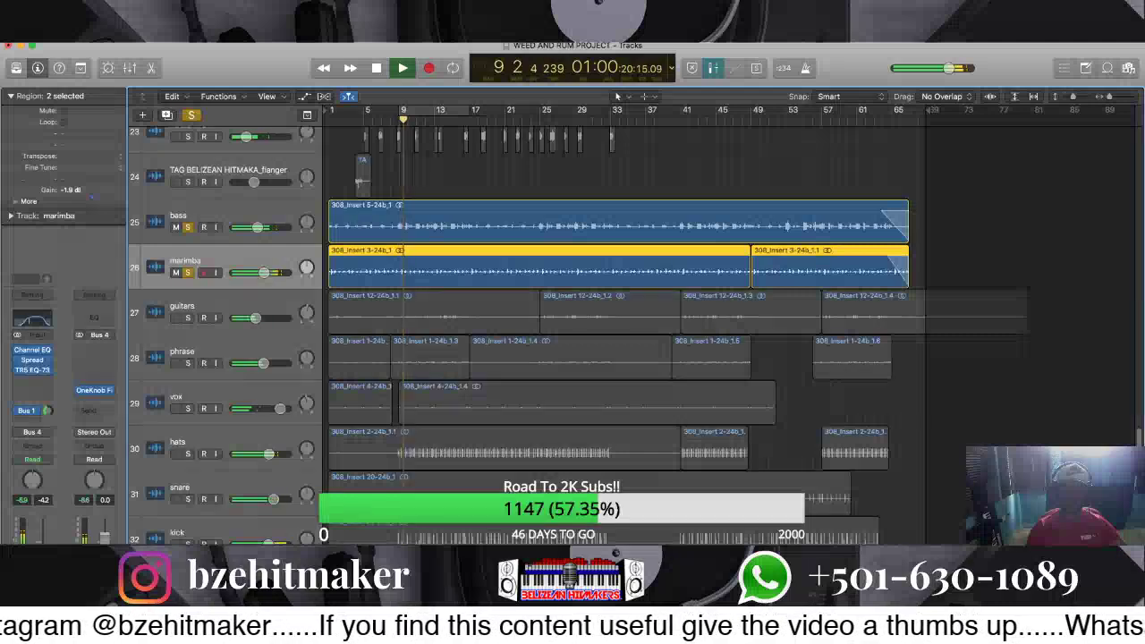
{"action": "left_click_drag", "start_coordinate": [92, 196], "coordinate": [92, 196]}
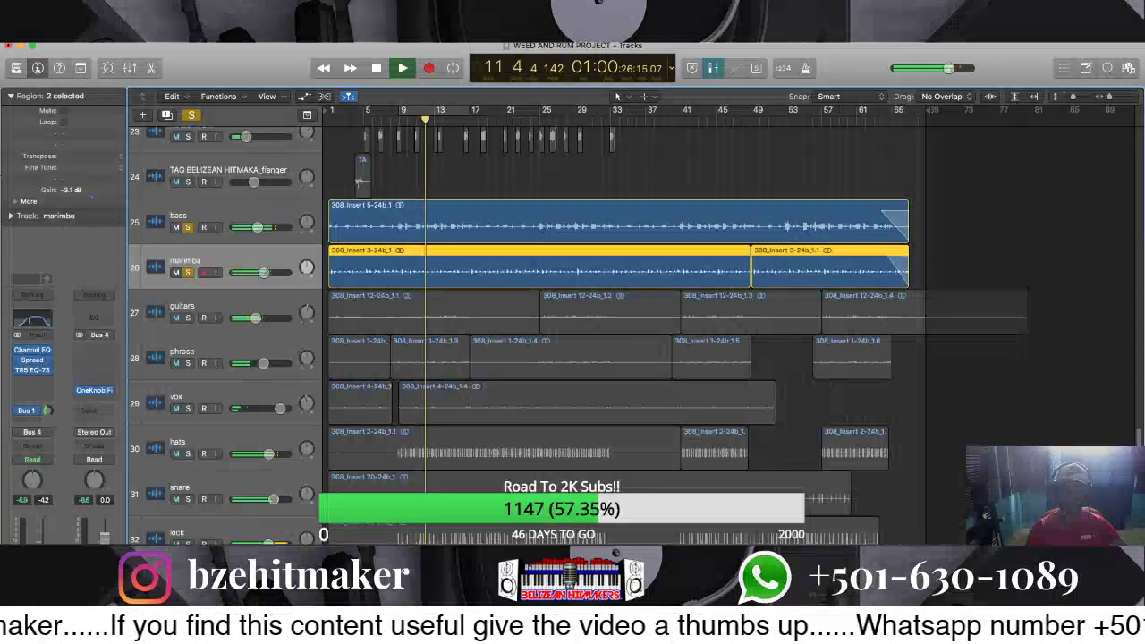
{"action": "left_click", "coordinate": [1004, 256]}
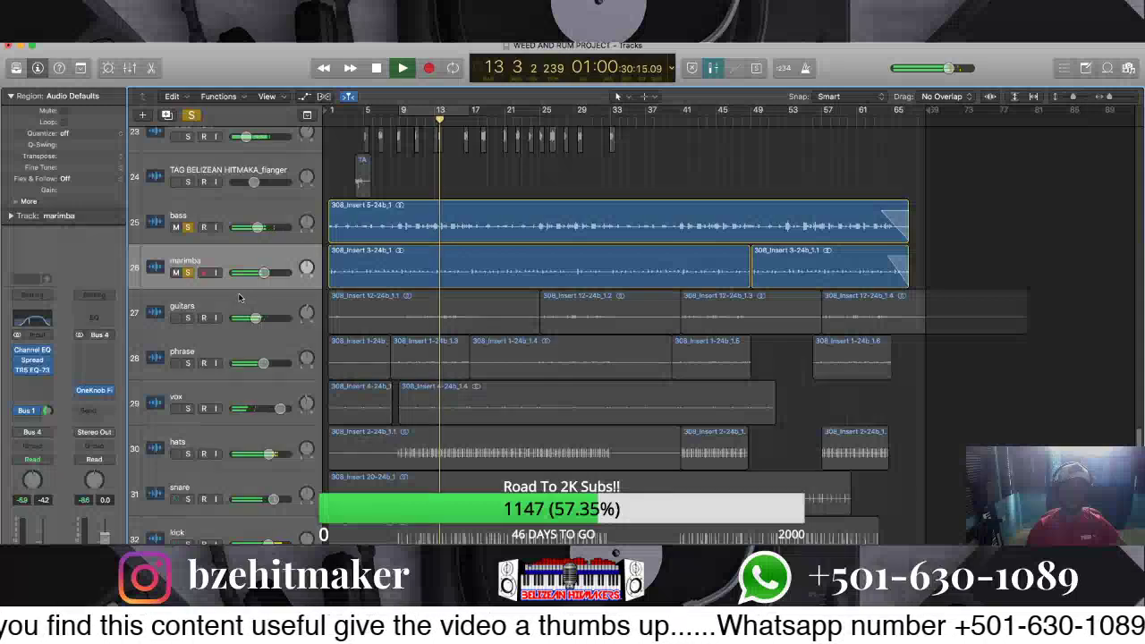
Set the gain of the bass region to -3.0 dB
{"action": "left_click", "coordinate": [447, 208]}
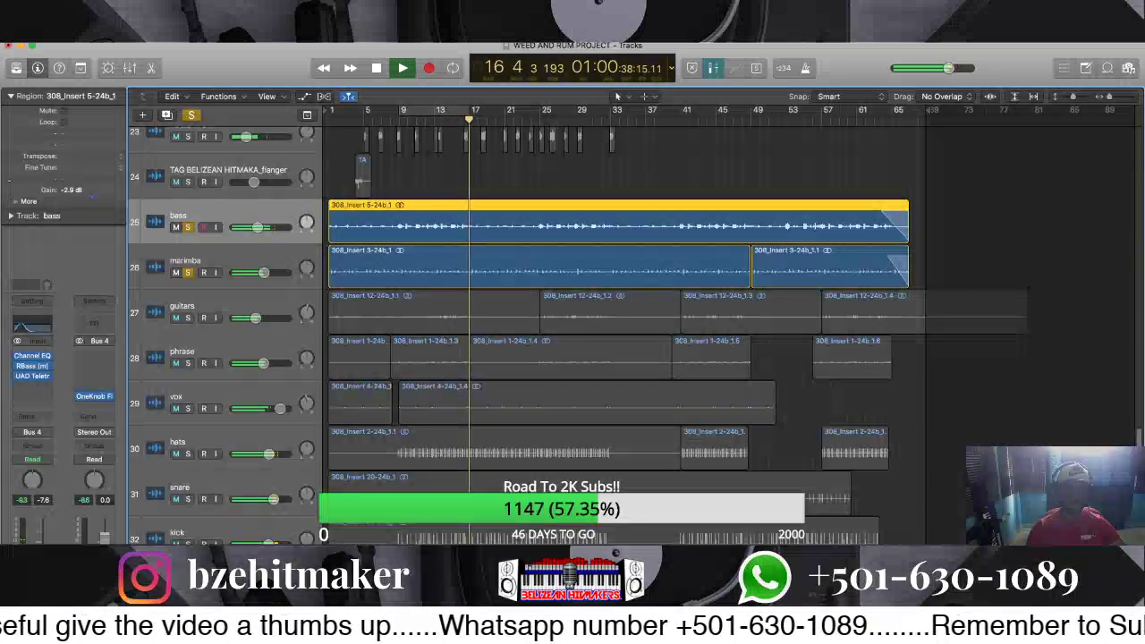
{"action": "left_click", "coordinate": [11, 215]}
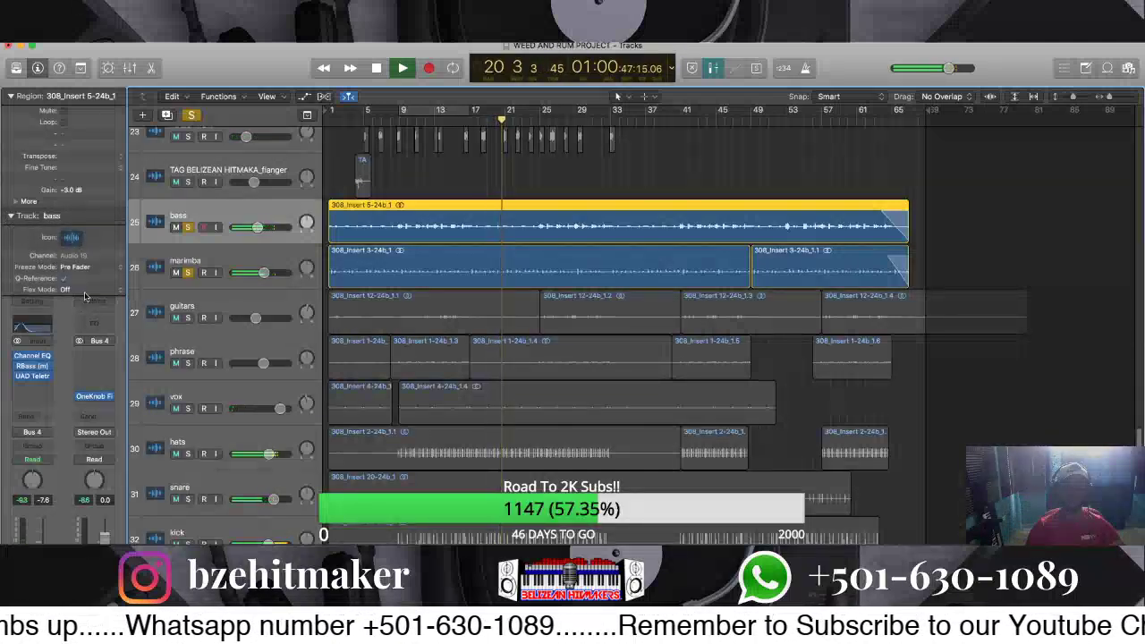
{"action": "left_click", "coordinate": [10, 215]}
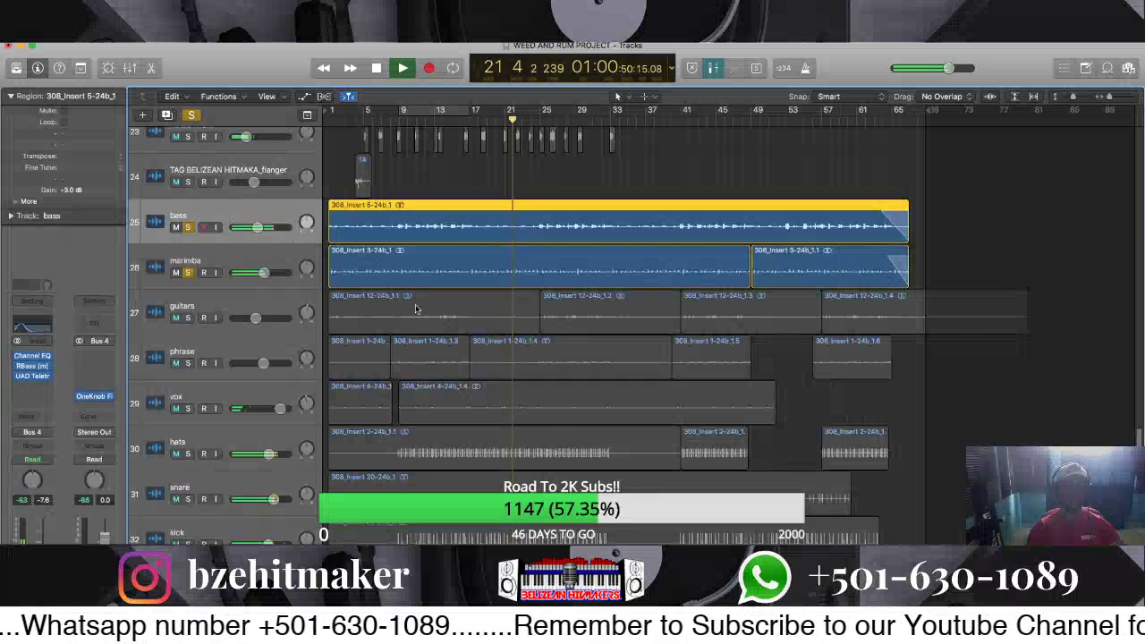
Trim the last guitars region to end near bar 65 and move the project end just after it
{"action": "left_click", "coordinate": [332, 326]}
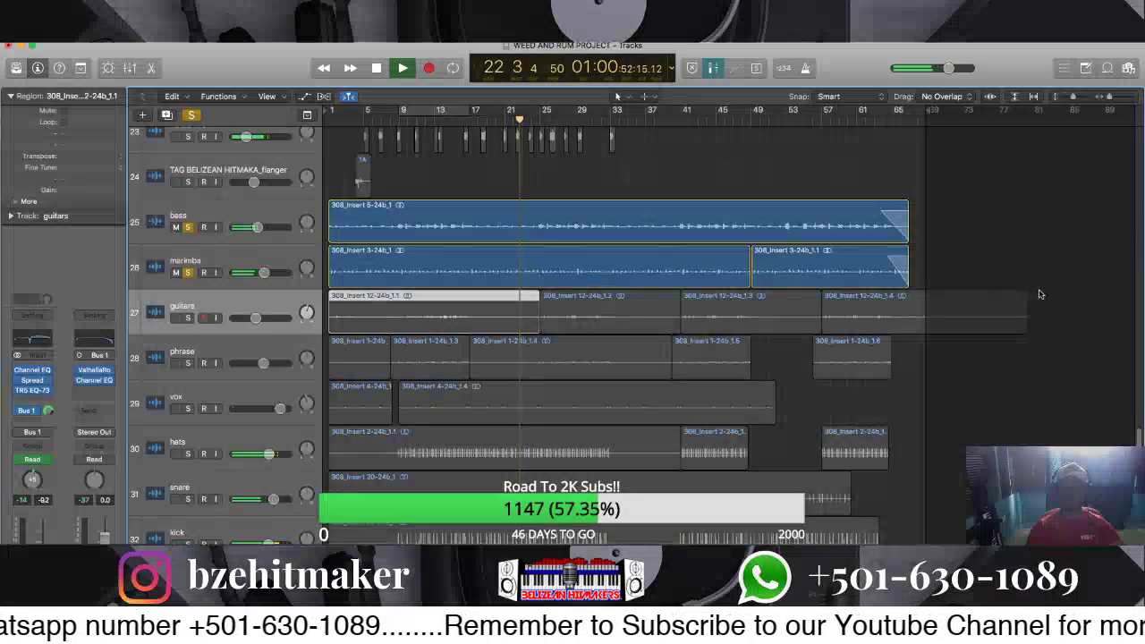
{"action": "left_click", "coordinate": [1025, 318]}
{"action": "left_click_drag", "start_coordinate": [1026, 317], "coordinate": [903, 317]}
{"action": "mouse_move", "coordinate": [1032, 119]}
{"action": "left_mouse_down"}
{"action": "mouse_move", "coordinate": [905, 119]}
{"action": "mouse_move", "coordinate": [919, 119]}
{"action": "left_mouse_up"}
Set the gain of all four guitars regions to -2.2 dB
{"action": "left_click_drag", "start_coordinate": [966, 325], "coordinate": [331, 322]}
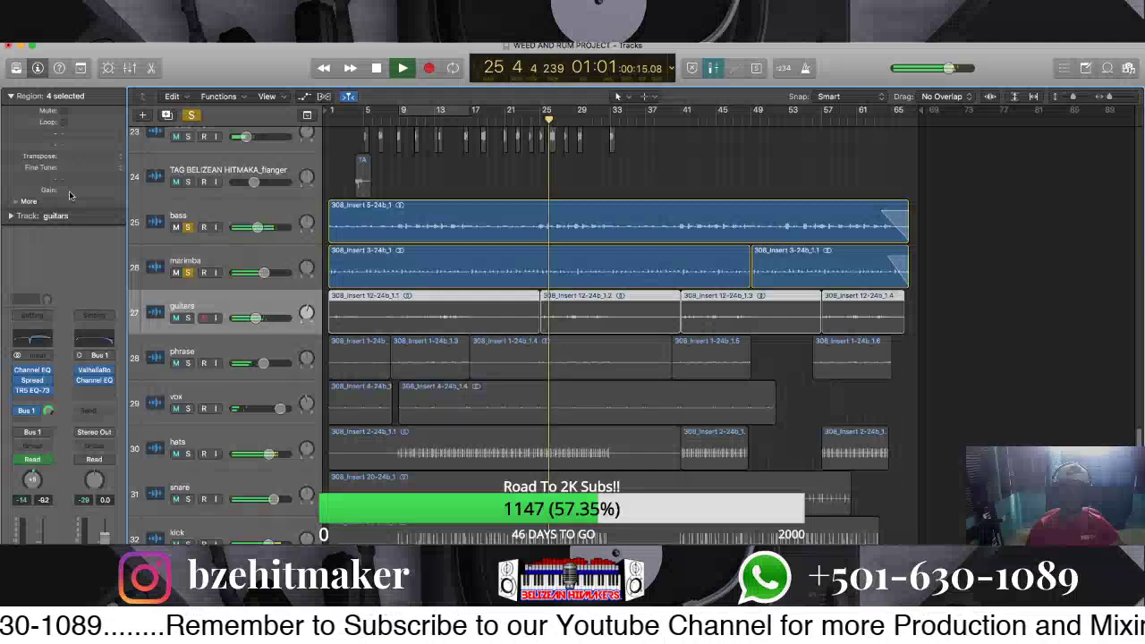
{"action": "left_click_drag", "start_coordinate": [69, 195], "coordinate": [76, 203]}
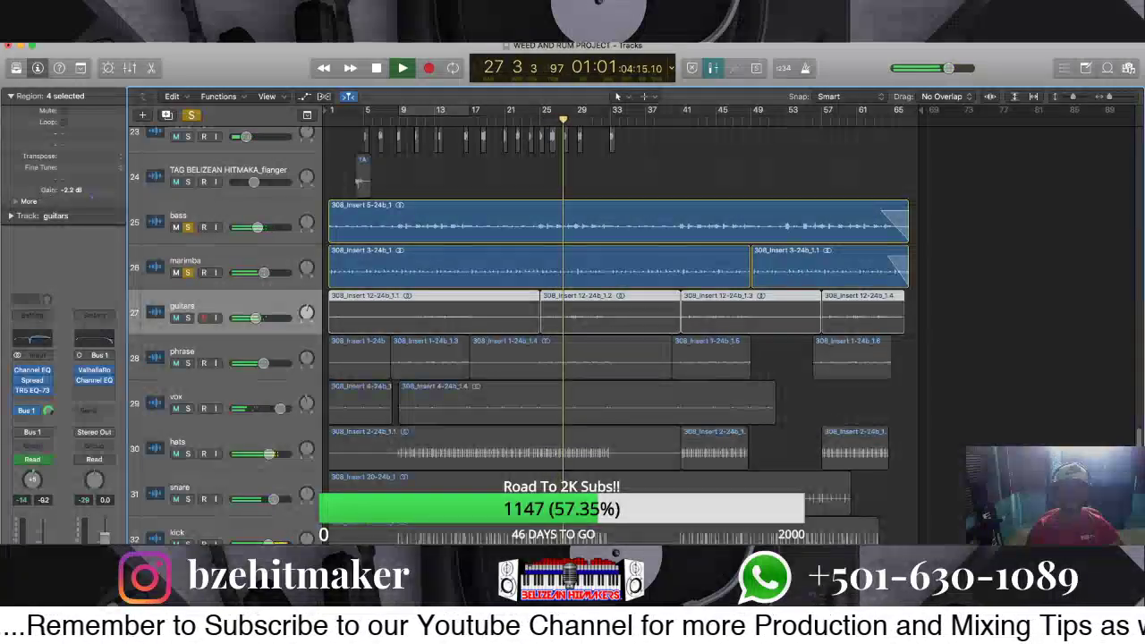
{"action": "left_click", "coordinate": [1050, 328]}
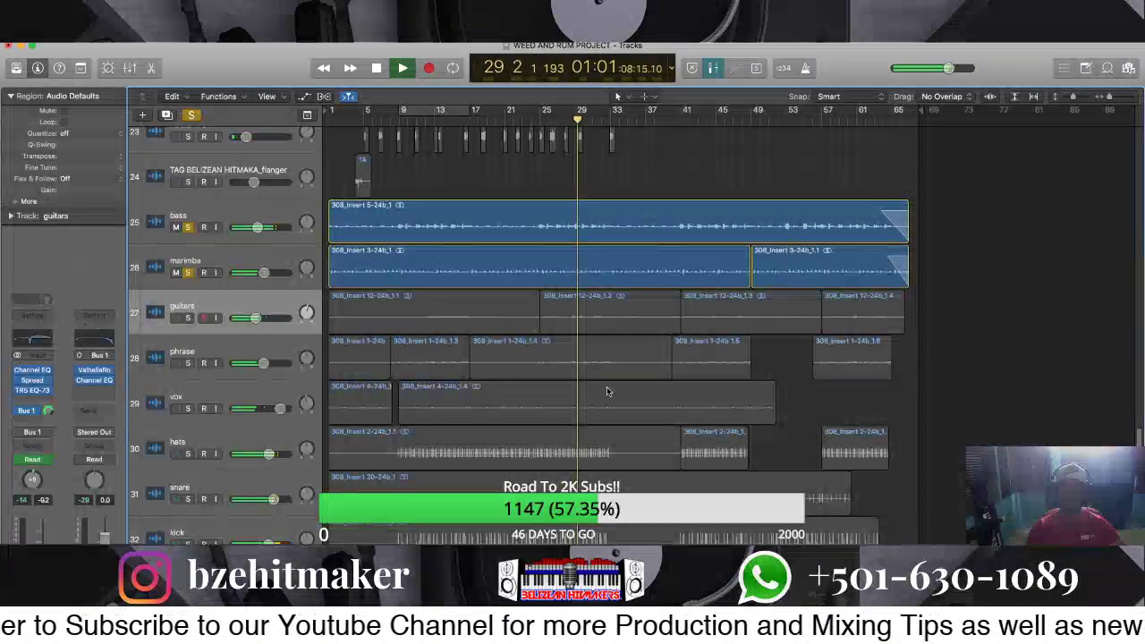
Check the level of the phrase regions, and set the gain of both vox regions to -2.2 dB
{"action": "left_click_drag", "start_coordinate": [914, 361], "coordinate": [353, 361]}
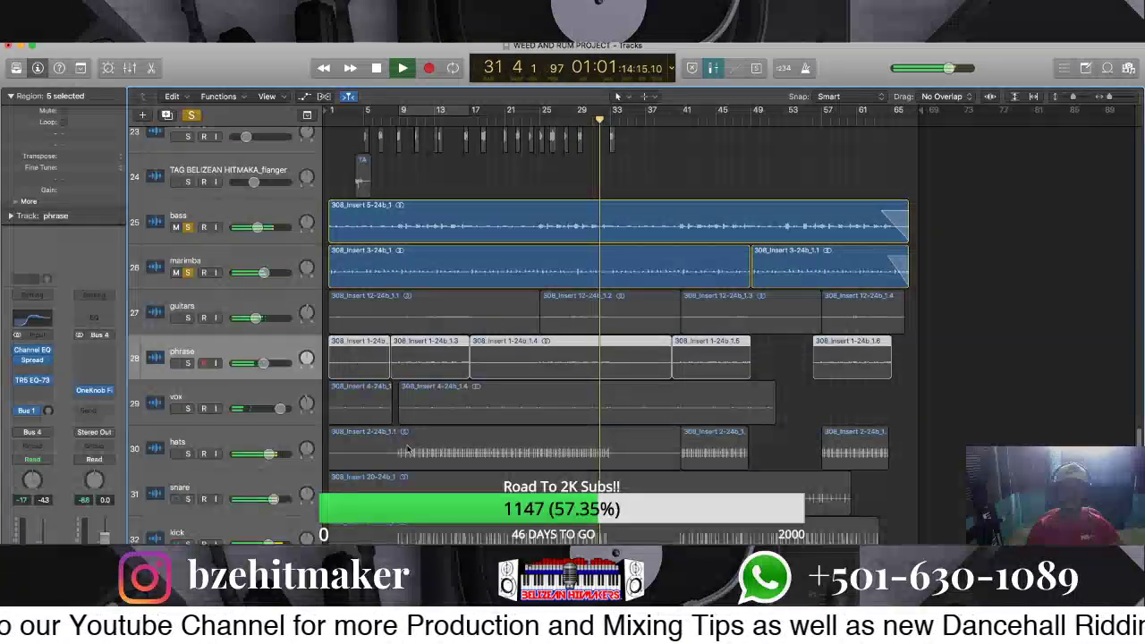
{"action": "left_click", "coordinate": [226, 464]}
{"action": "left_click", "coordinate": [230, 416]}
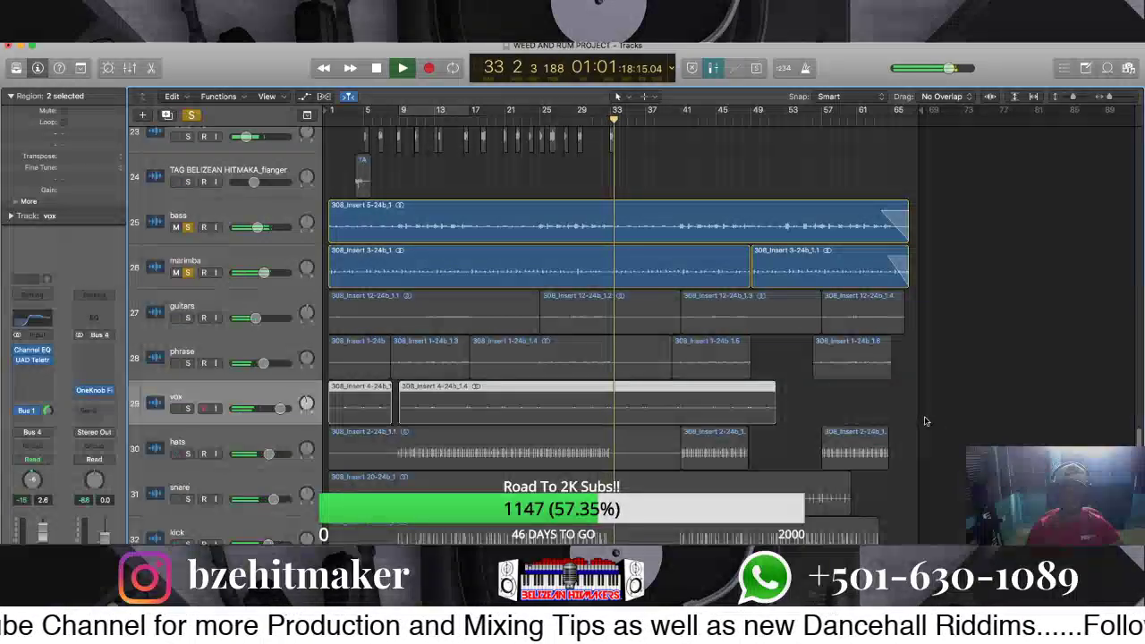
{"action": "left_click", "coordinate": [849, 421]}
{"action": "left_click_drag", "start_coordinate": [849, 421], "coordinate": [368, 405]}
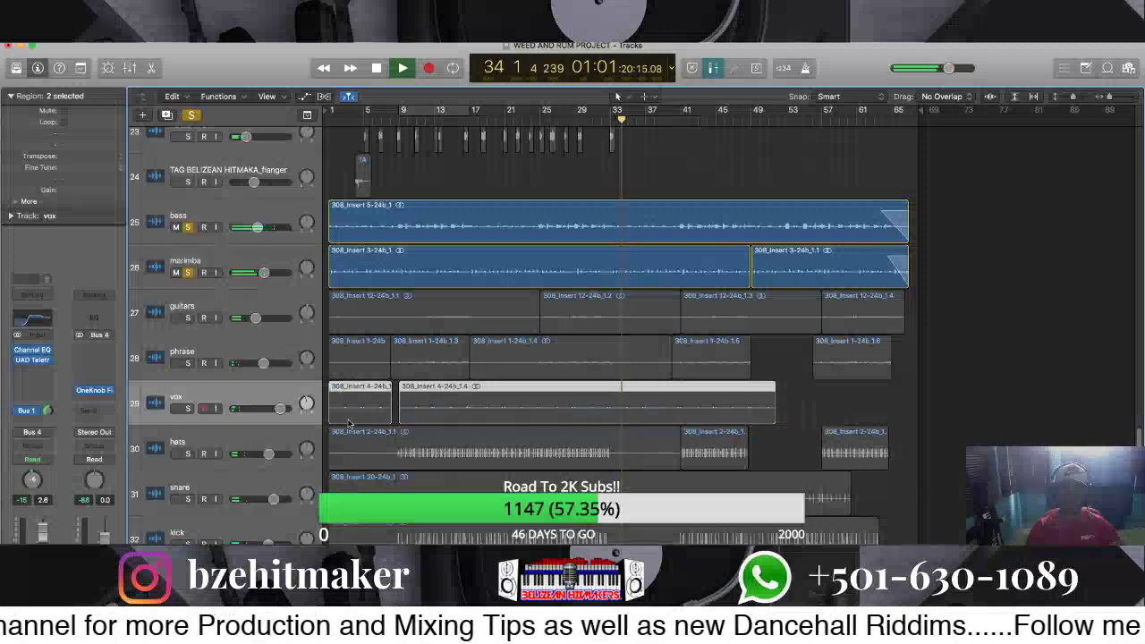
{"action": "left_click_drag", "start_coordinate": [74, 191], "coordinate": [92, 196]}
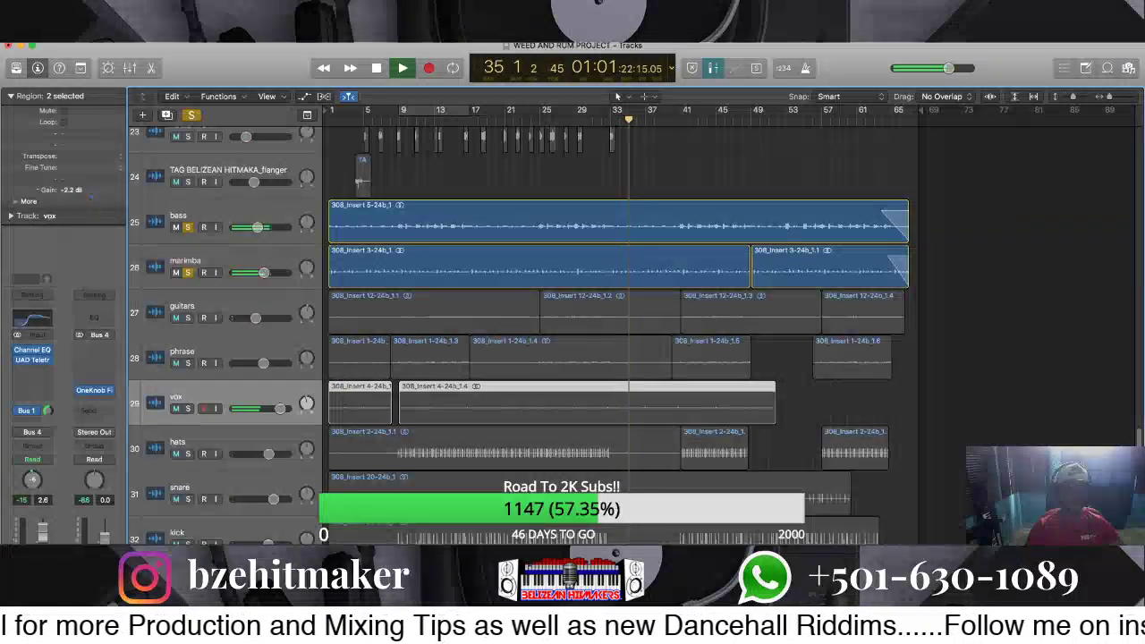
Set the gain of the three hats regions to -4.0 dB while playing from bar 17
{"action": "left_click", "coordinate": [202, 439]}
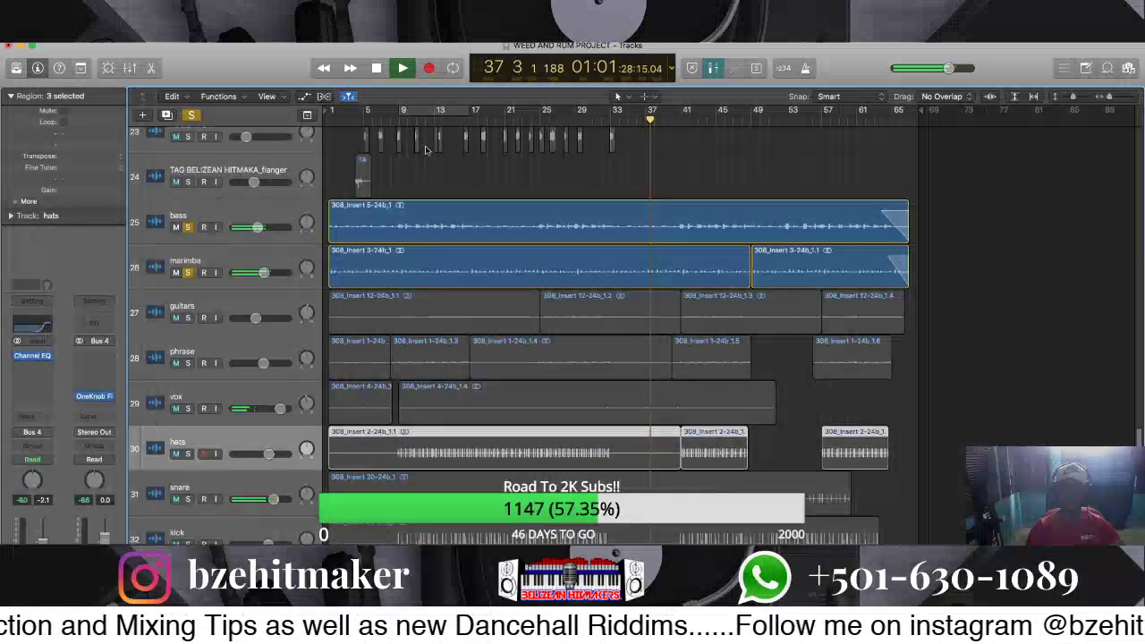
{"action": "left_click", "coordinate": [475, 111]}
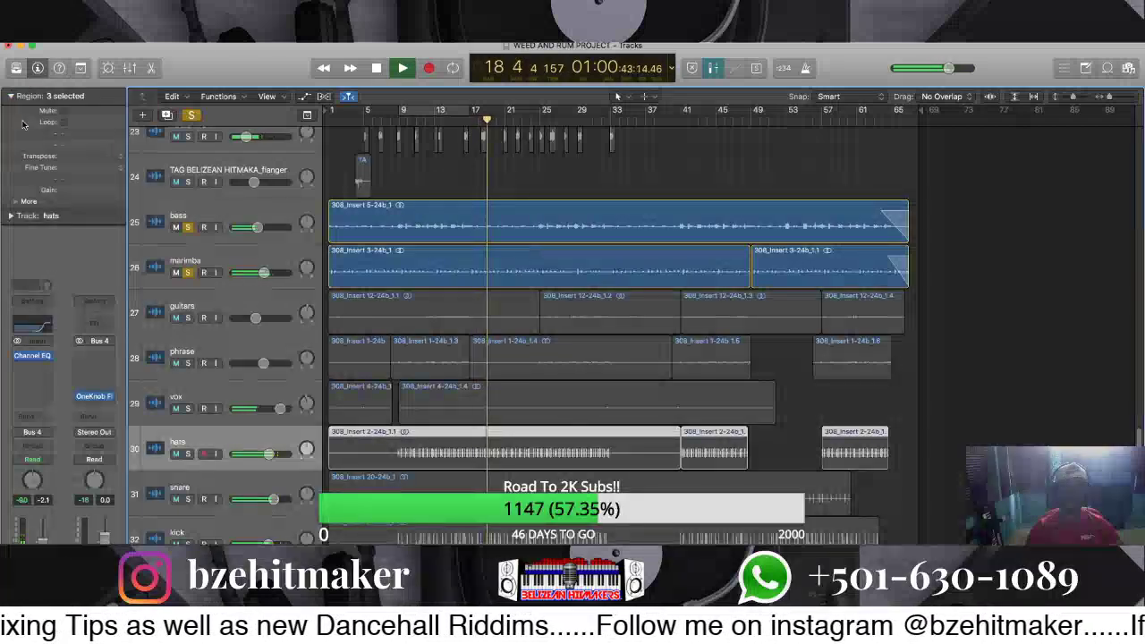
{"action": "left_click_drag", "start_coordinate": [76, 191], "coordinate": [75, 208]}
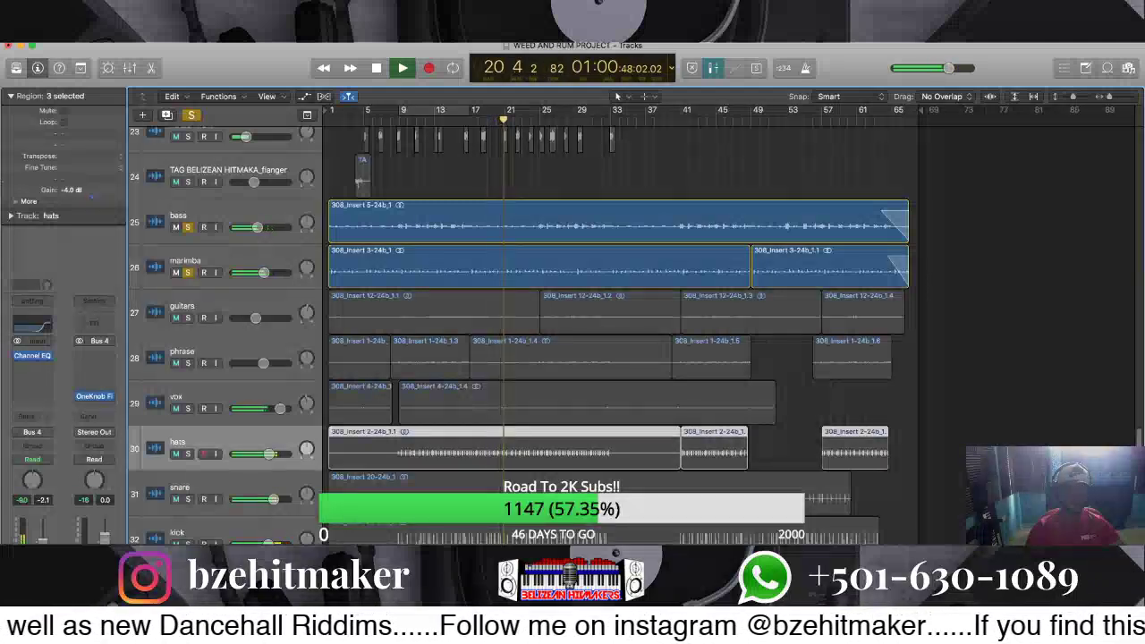
{"action": "left_click", "coordinate": [972, 445]}
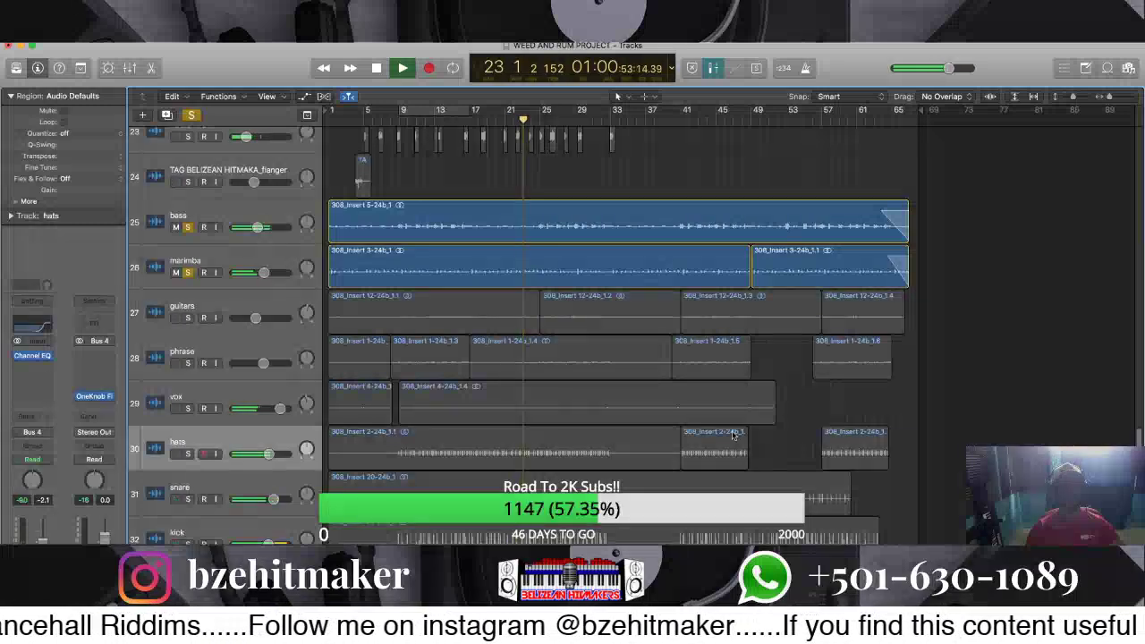
Recheck the gain of the three hats regions and the level of the snare track
{"action": "scroll", "coordinate": [711, 410], "scroll_direction": "up", "scroll_amount": 2}
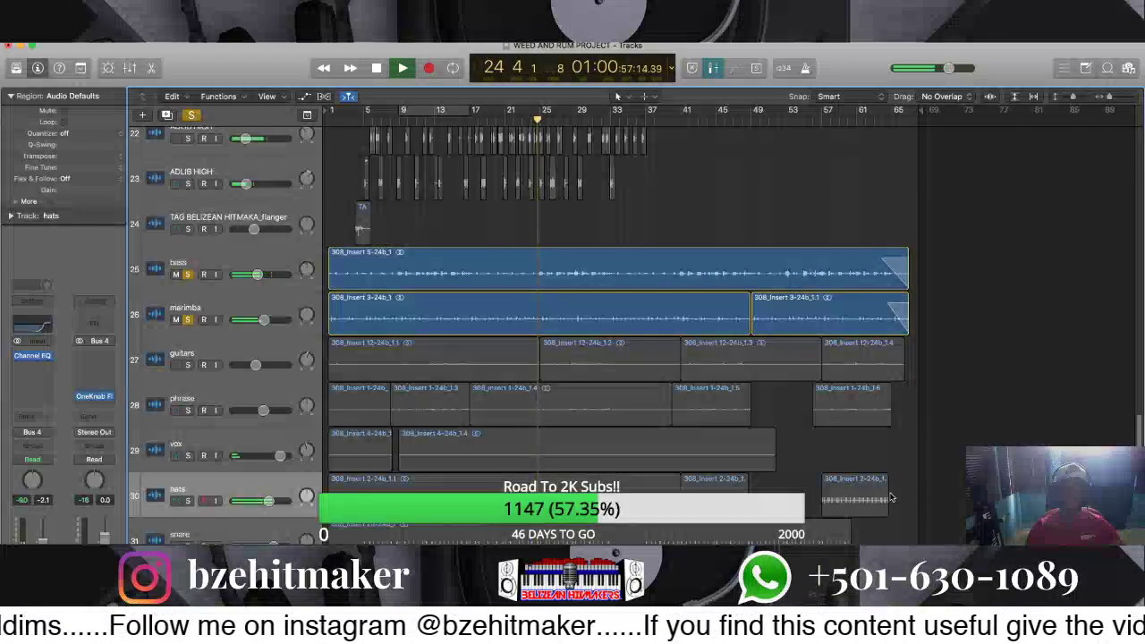
{"action": "left_click_drag", "start_coordinate": [891, 495], "coordinate": [657, 507]}
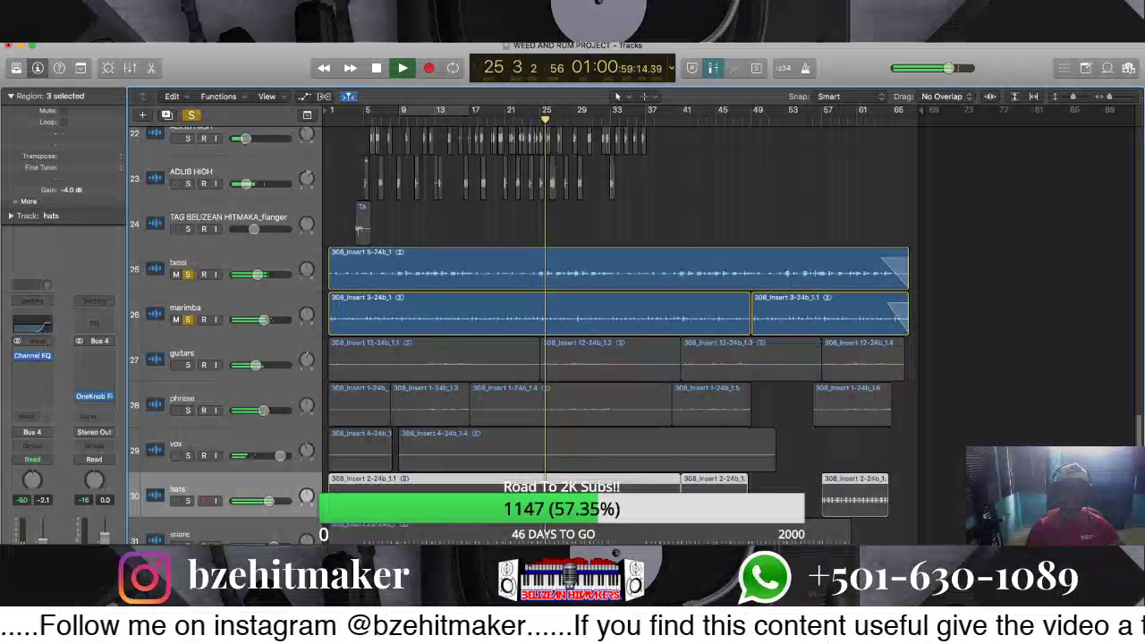
{"action": "scroll", "coordinate": [311, 484], "scroll_direction": "down", "scroll_amount": 2}
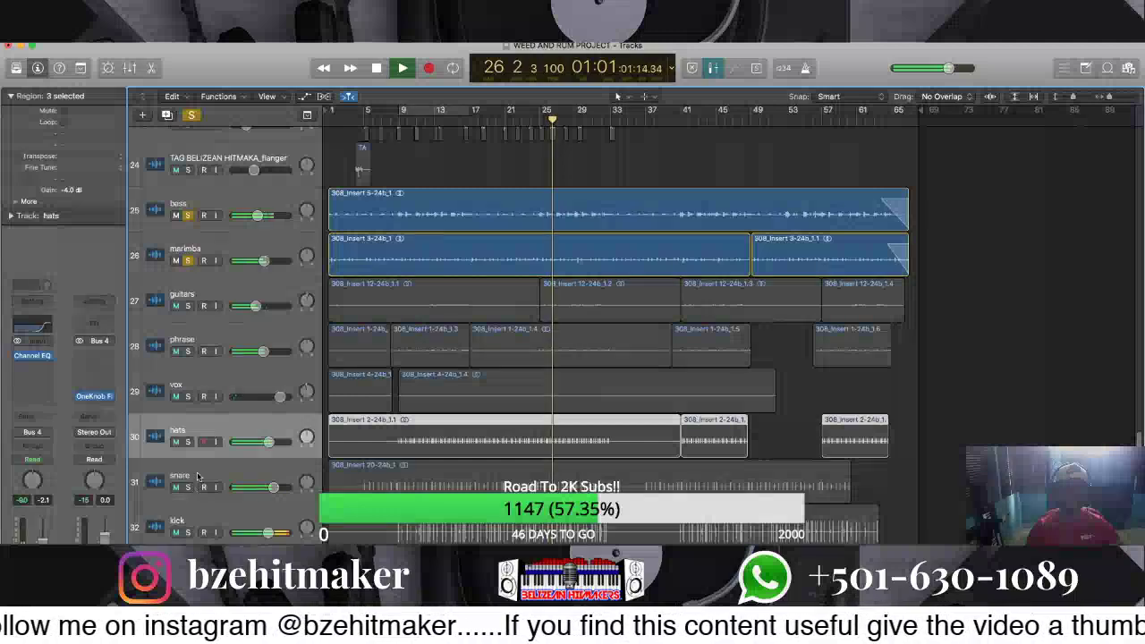
{"action": "left_click", "coordinate": [310, 484]}
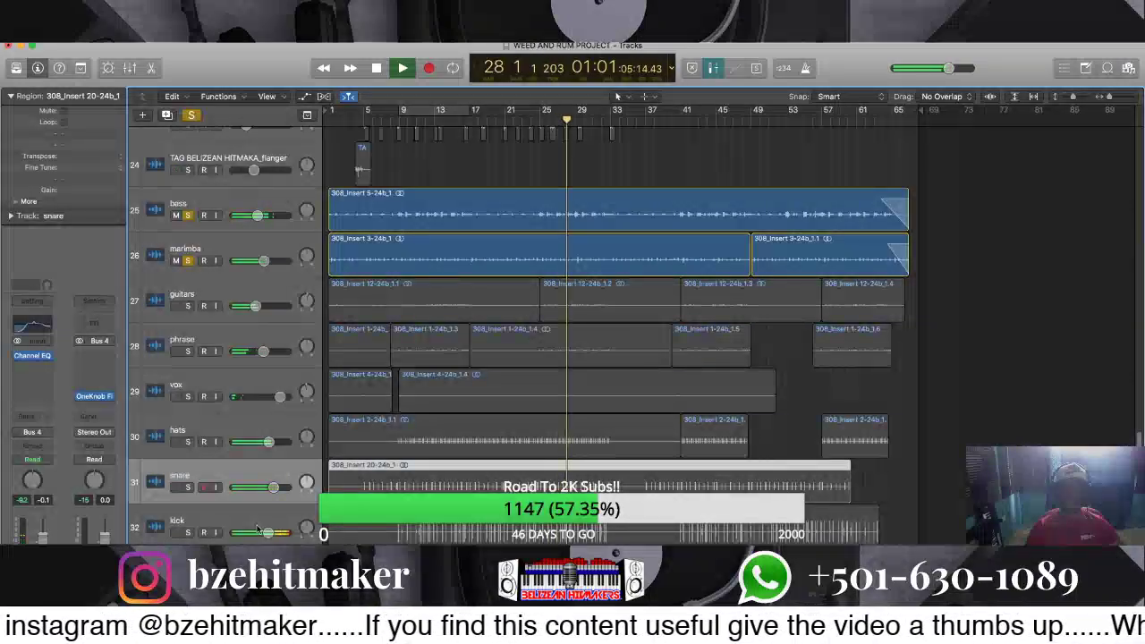
Reset the kick track's peak reading and set the gain of its region to -8.2 dB
{"action": "left_click", "coordinate": [186, 524]}
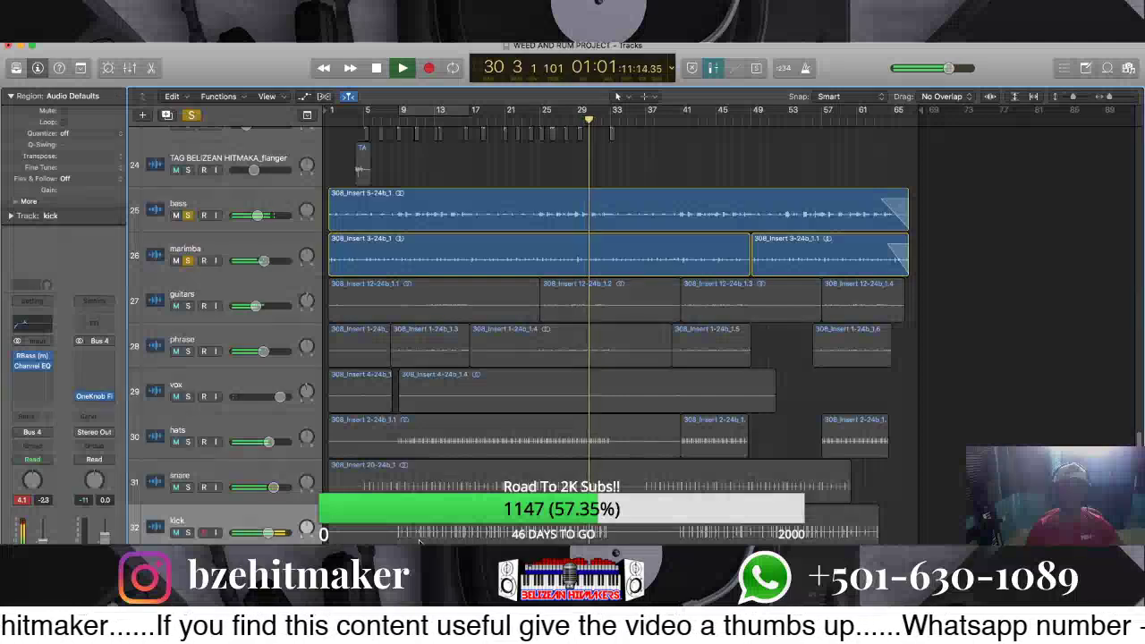
{"action": "left_click", "coordinate": [21, 501]}
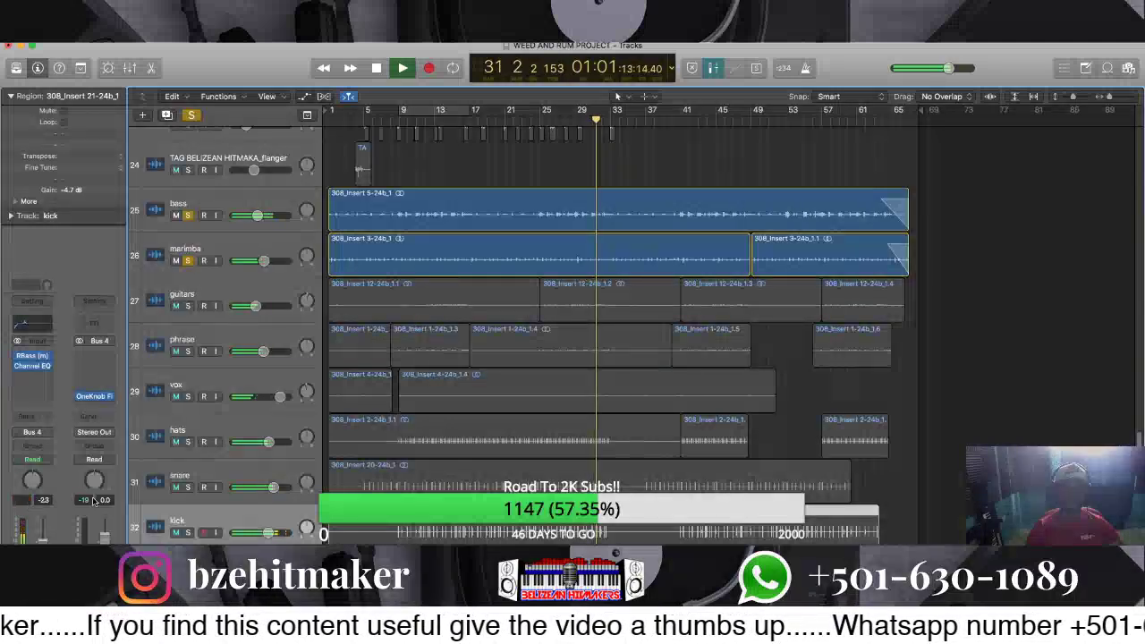
{"action": "left_click", "coordinate": [400, 537]}
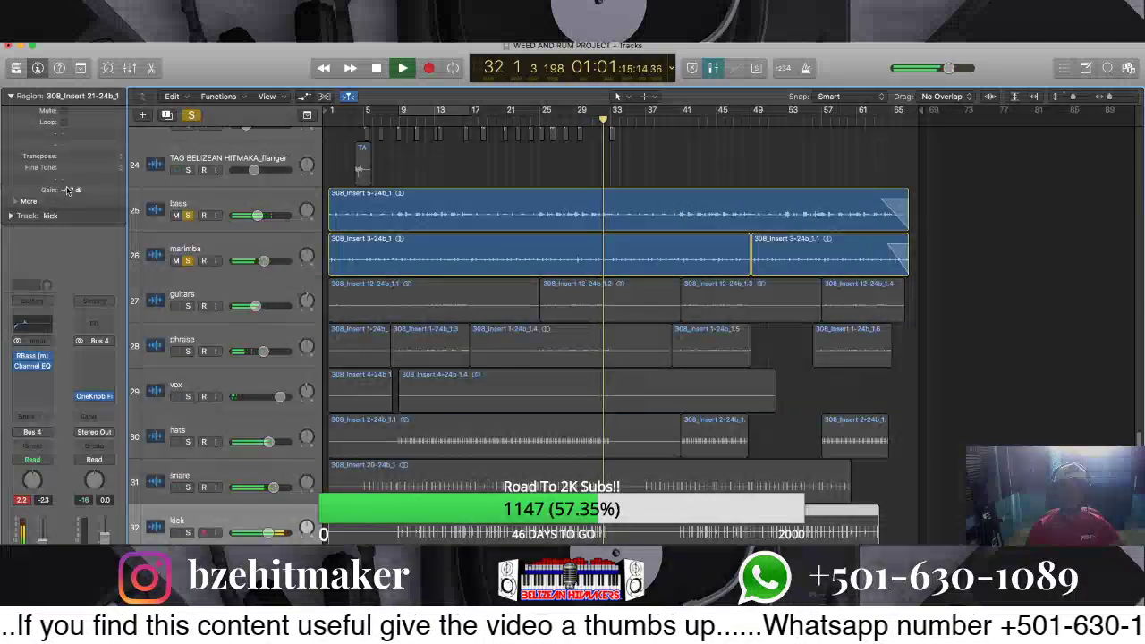
{"action": "left_click_drag", "start_coordinate": [68, 189], "coordinate": [91, 197]}
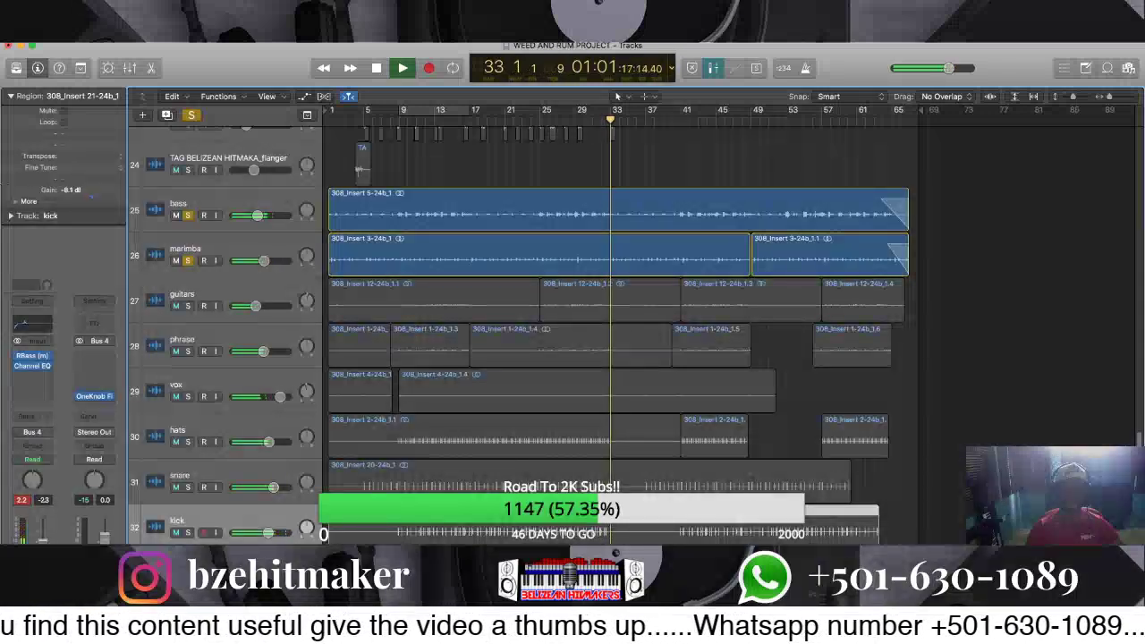
{"action": "left_click", "coordinate": [374, 137]}
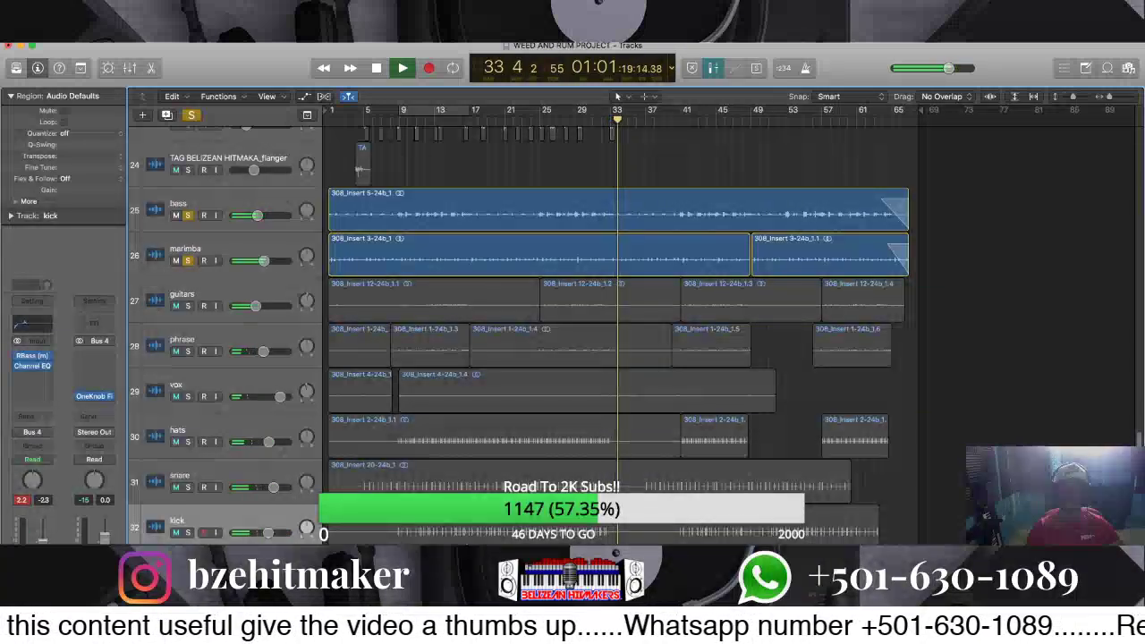
Replay from around bar 9 and compare the kick's level with its RBass and Channel EQ bypassed and re-enabled
{"action": "left_click", "coordinate": [408, 119]}
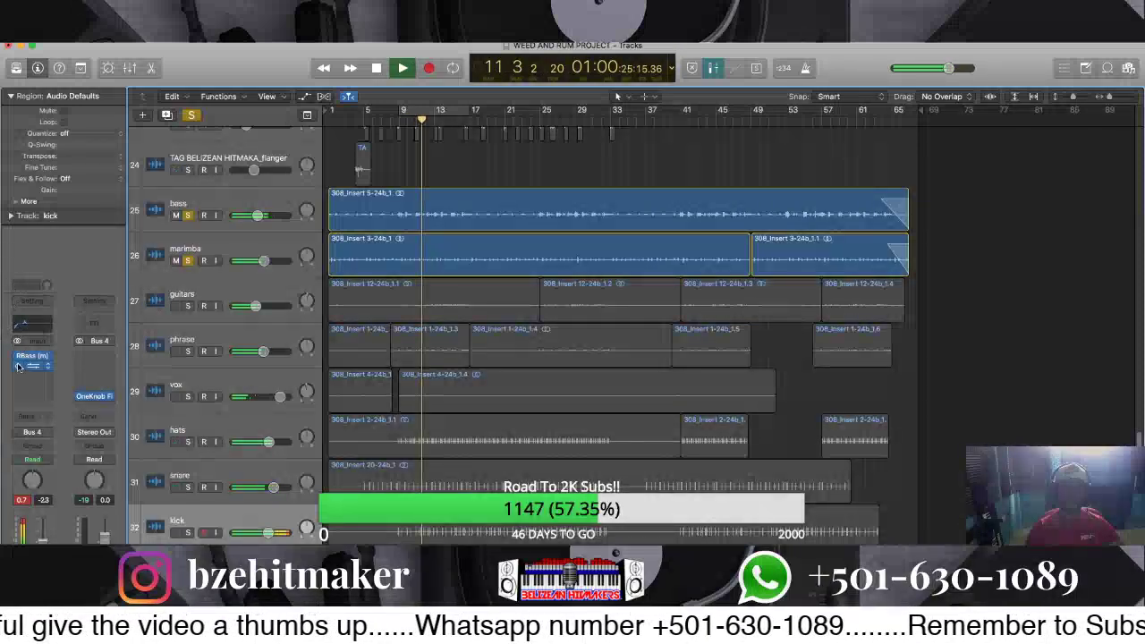
{"action": "key", "text": "space"}
{"action": "key", "text": "space"}
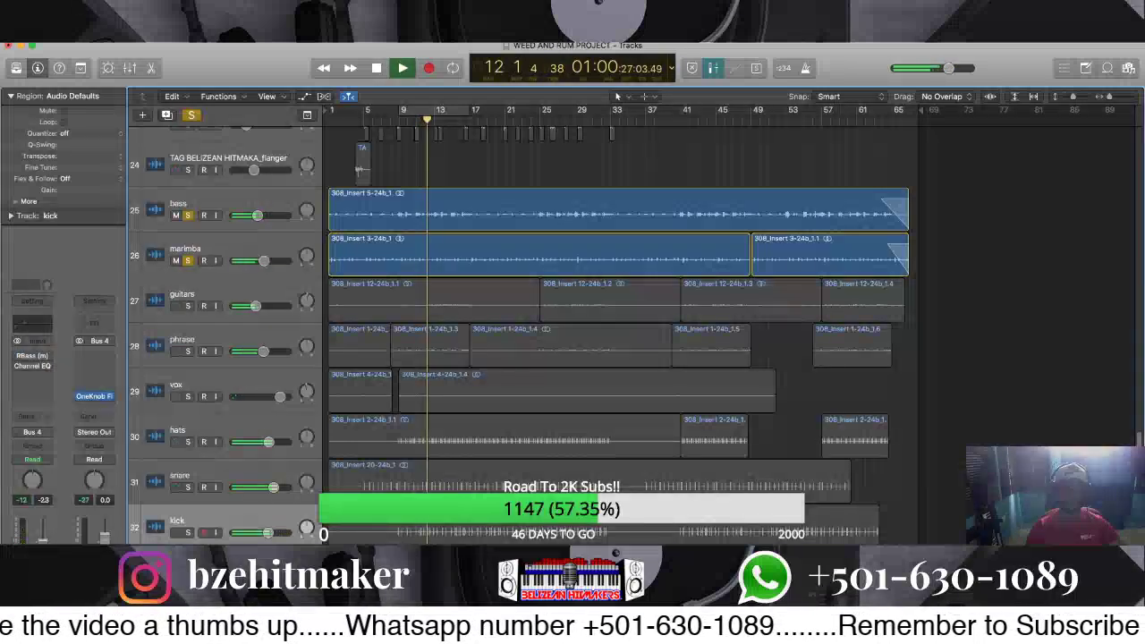
{"action": "left_click", "coordinate": [461, 535]}
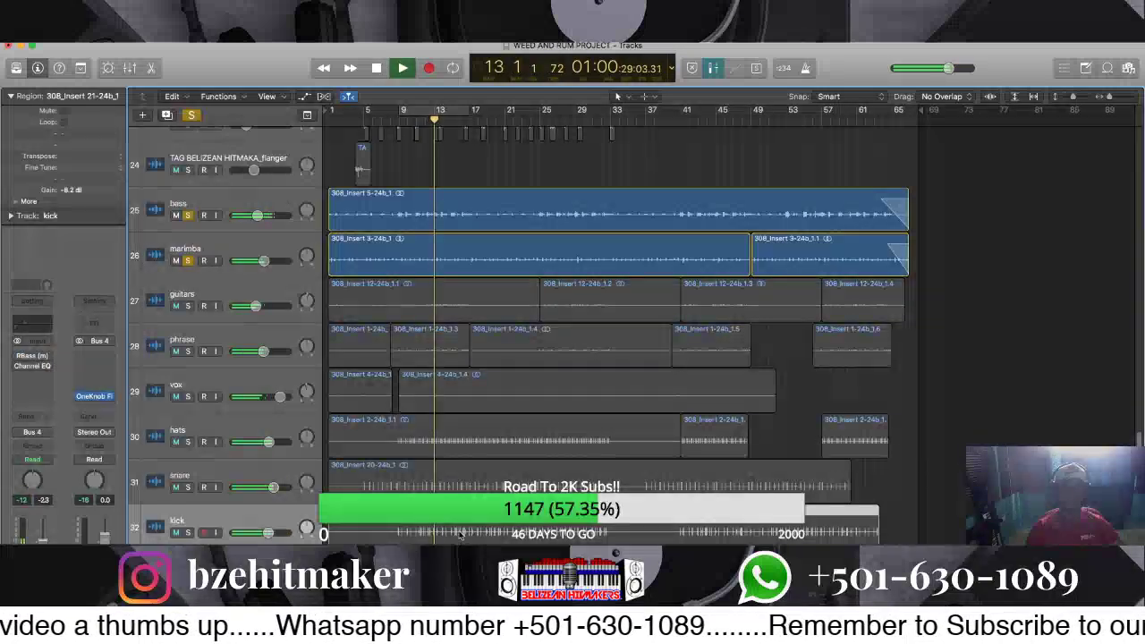
{"action": "left_click", "coordinate": [17, 358]}
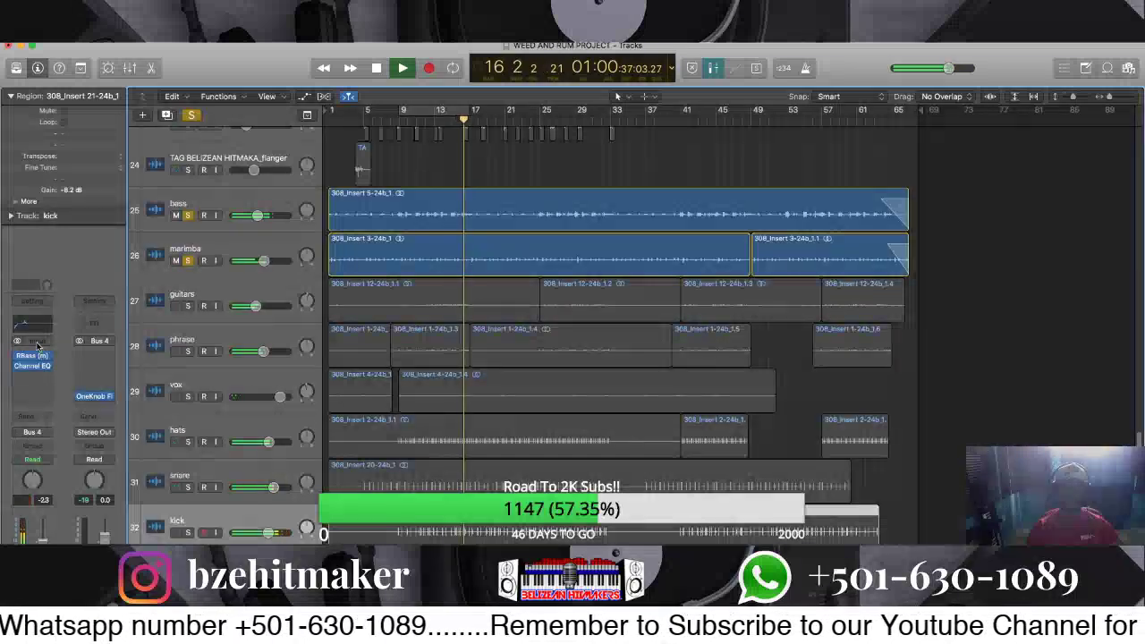
Solo the kick track and inspect the levels in its RBass plugin
{"action": "left_click", "coordinate": [188, 533]}
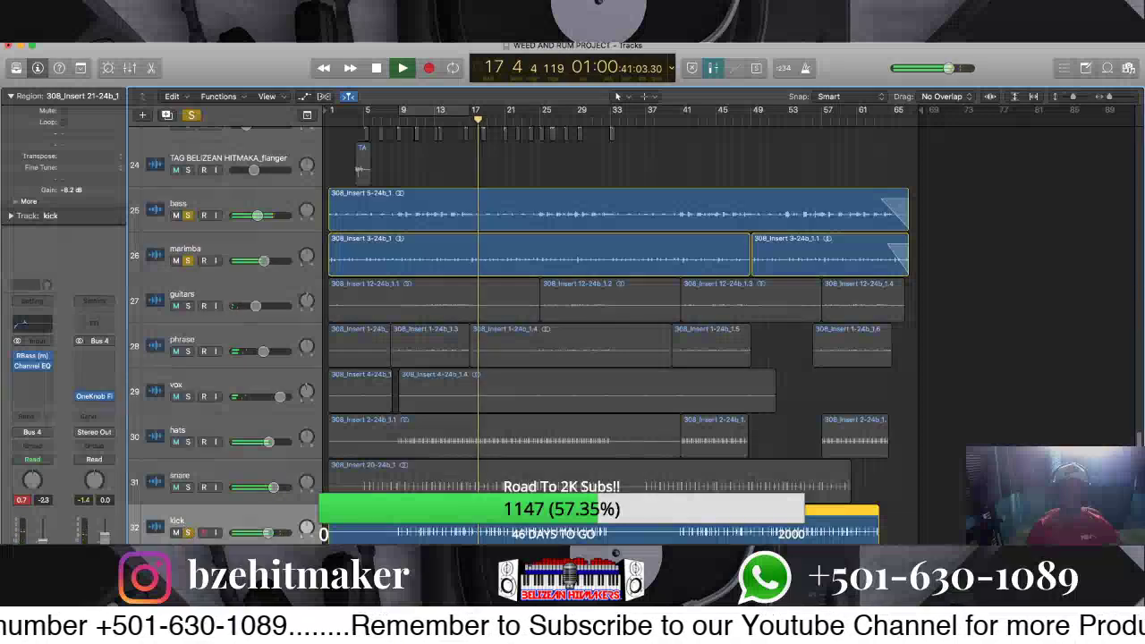
{"action": "left_click", "coordinate": [31, 357]}
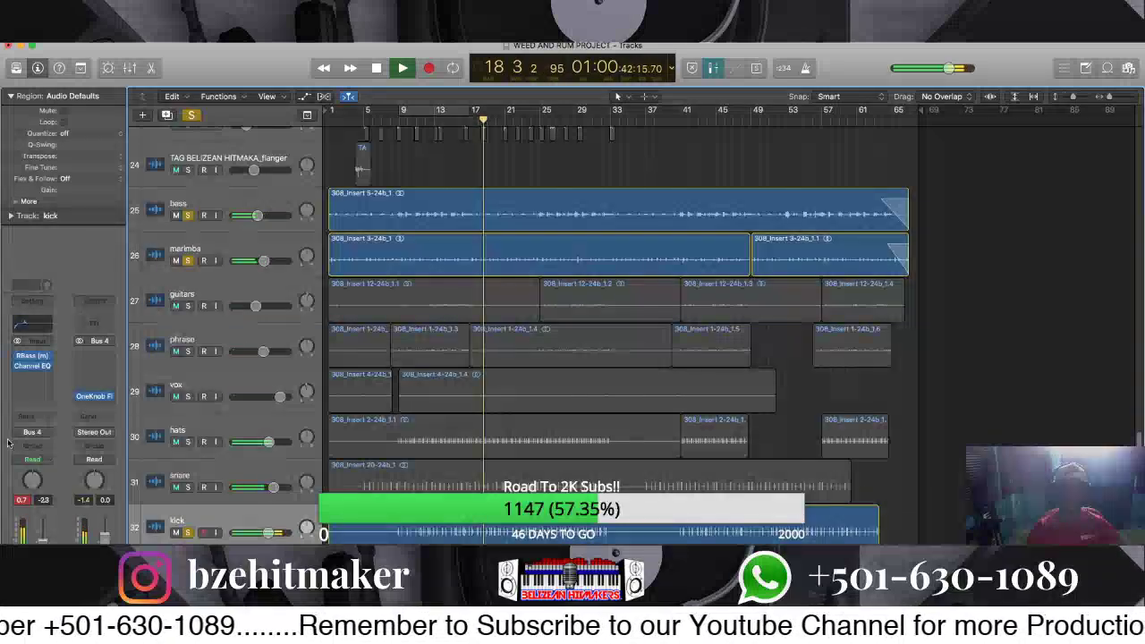
{"action": "left_click", "coordinate": [32, 357]}
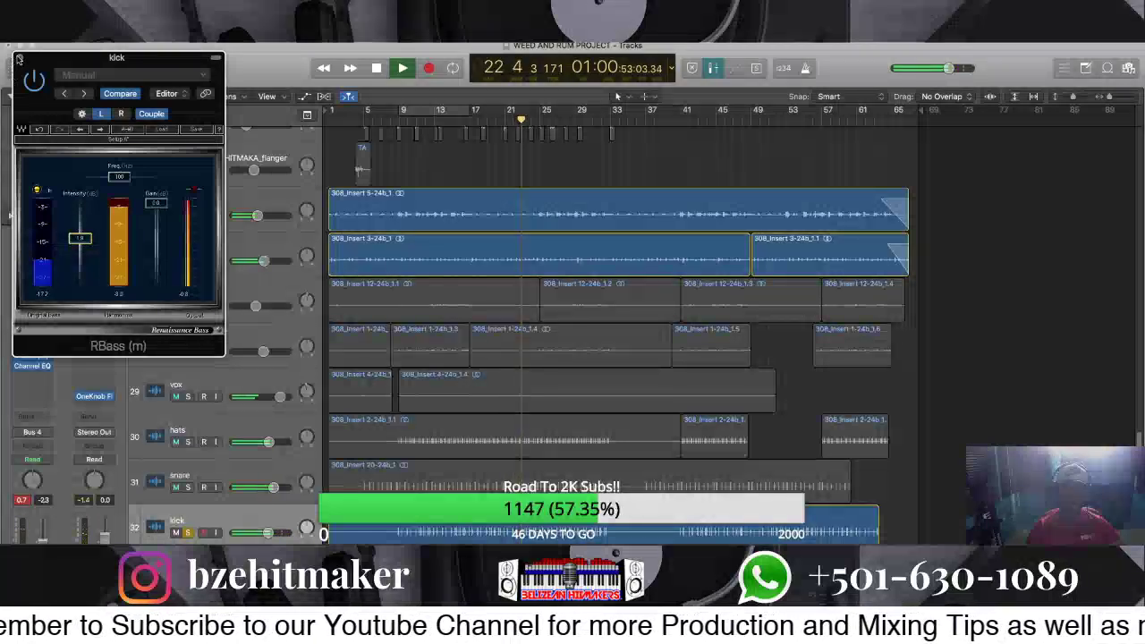
{"action": "left_click", "coordinate": [19, 57]}
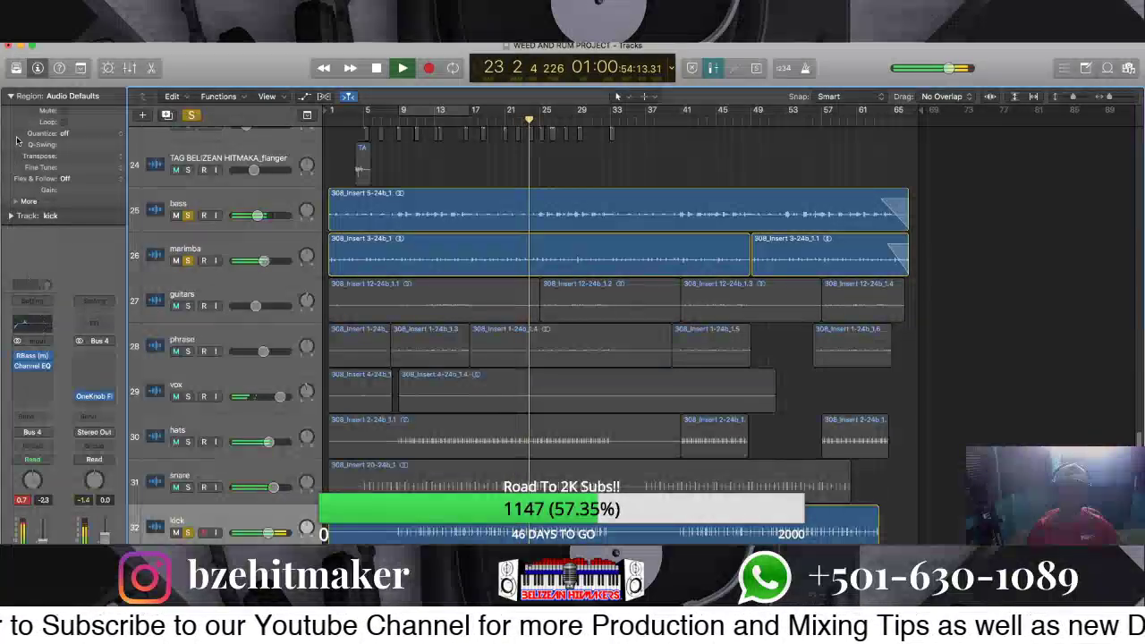
Move the boosted band of the kick's Channel EQ to 390 Hz at +4.5 dB, and unsolo the kick
{"action": "left_click", "coordinate": [32, 365]}
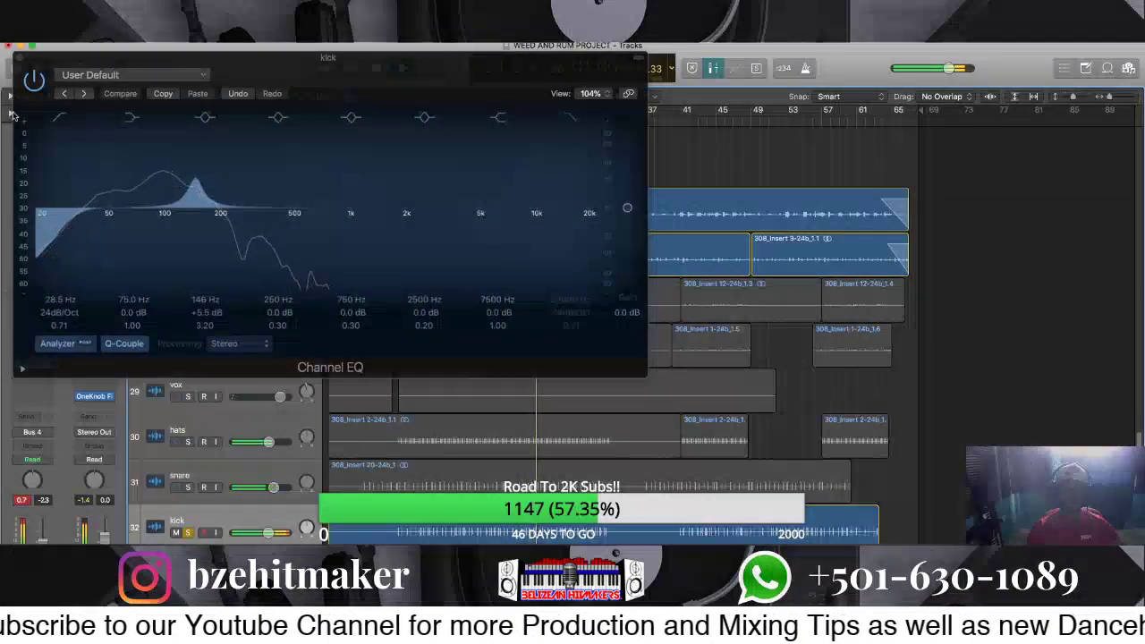
{"action": "left_click_drag", "start_coordinate": [70, 236], "coordinate": [82, 230]}
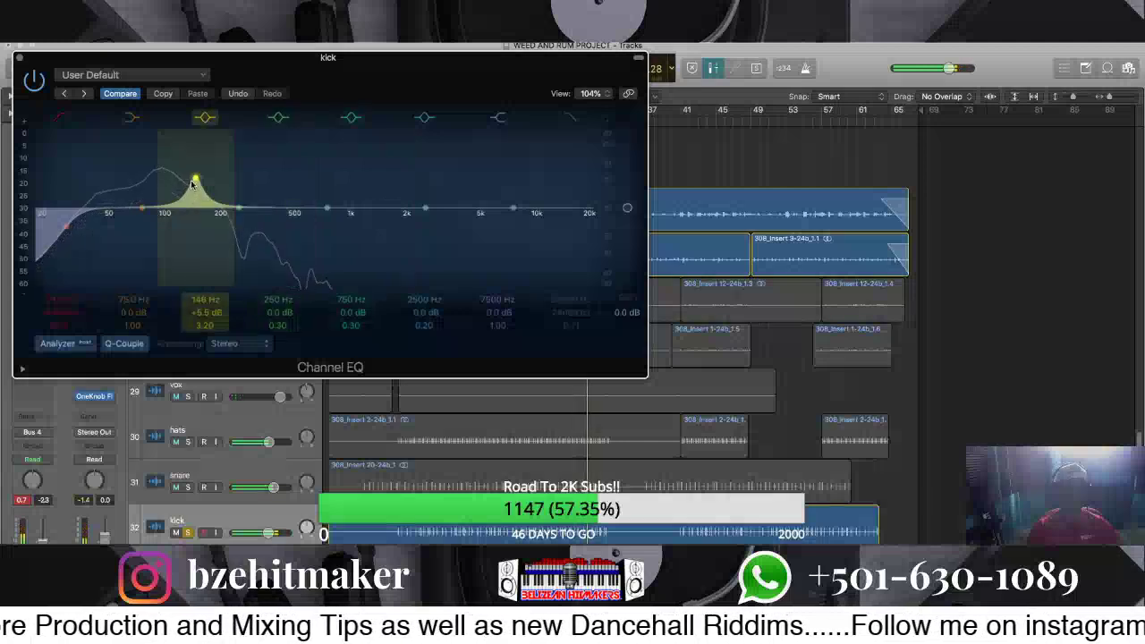
{"action": "left_click_drag", "start_coordinate": [195, 181], "coordinate": [277, 185]}
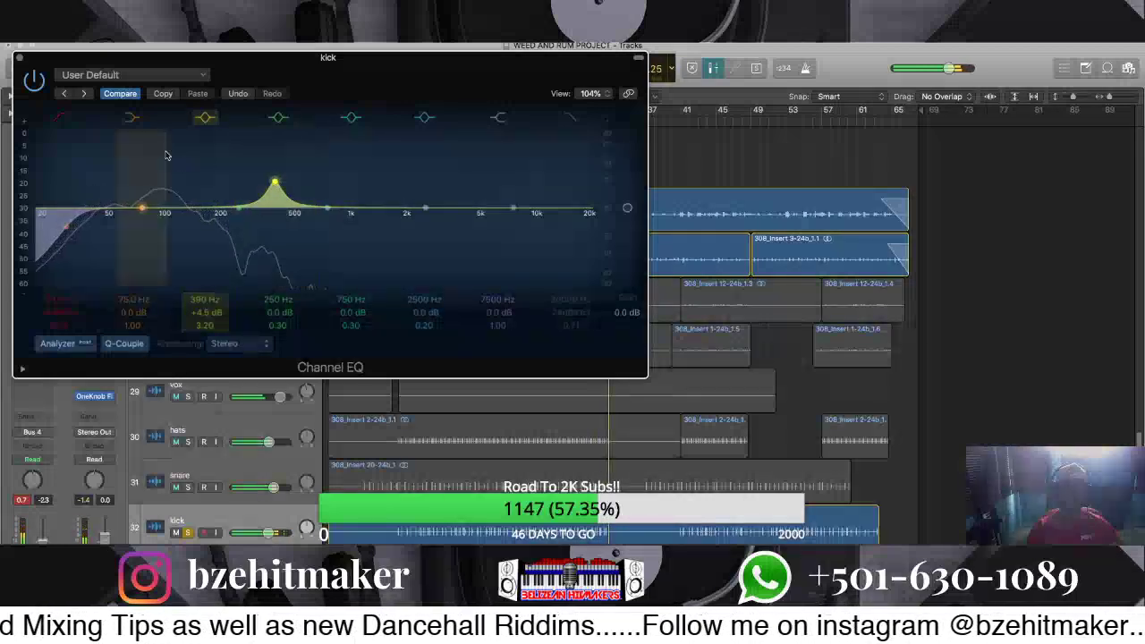
{"action": "left_click", "coordinate": [19, 58]}
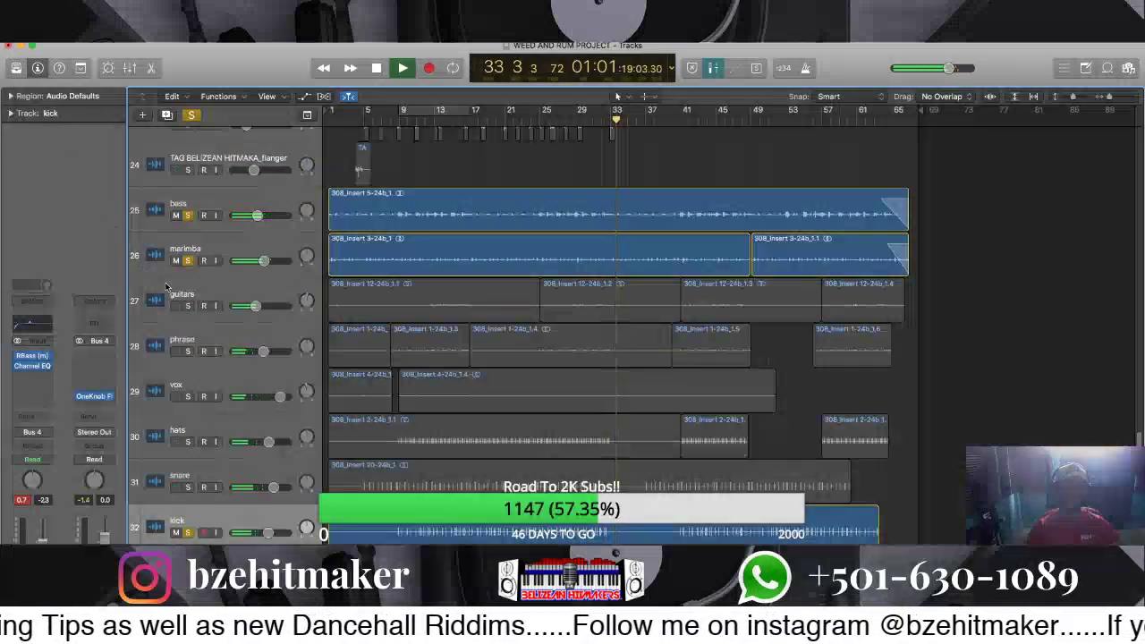
{"action": "left_click", "coordinate": [186, 533]}
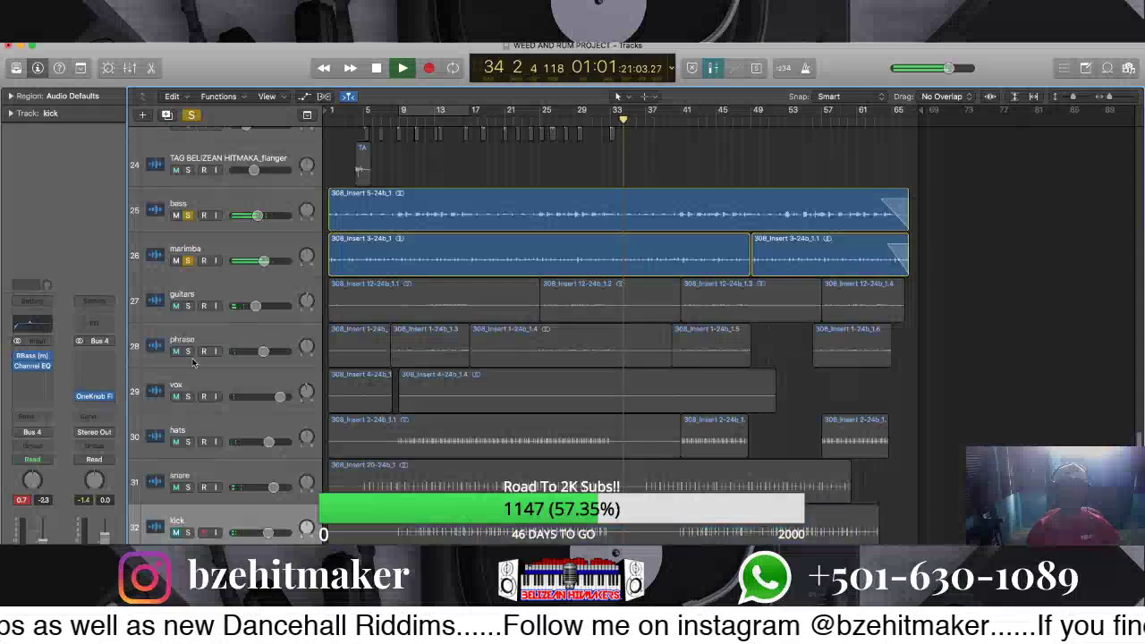
Unsolo the bass track and adjust the Order control in the marimba track's Stereo Spread plugin
{"action": "left_click", "coordinate": [188, 215]}
{"action": "left_click", "coordinate": [224, 252]}
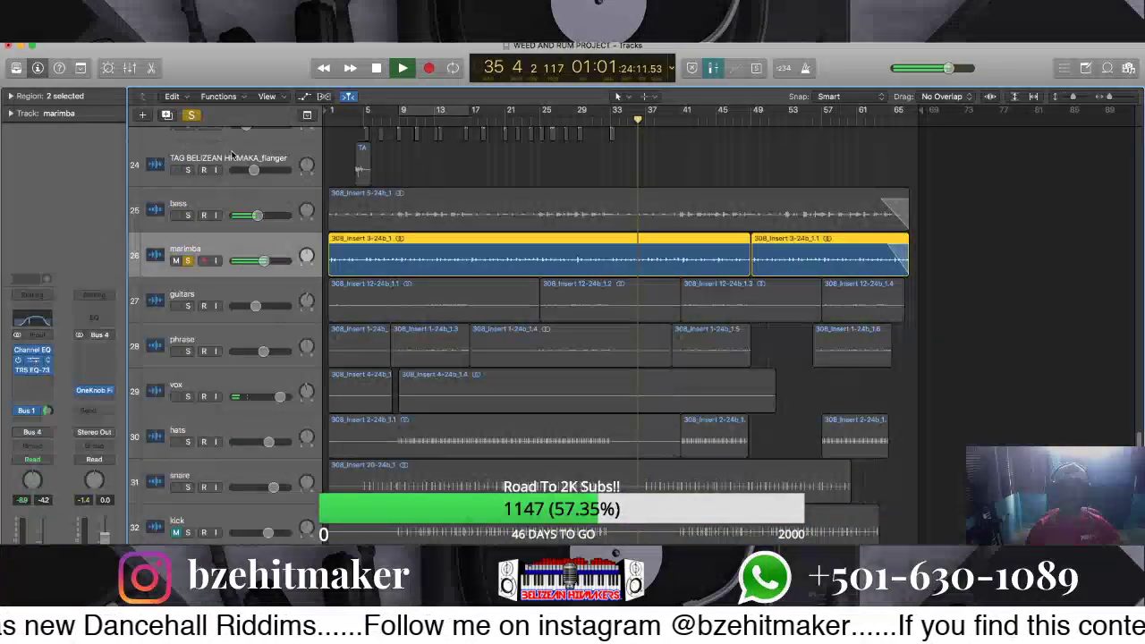
{"action": "mouse_move", "coordinate": [281, 169]}
{"action": "left_mouse_down"}
{"action": "mouse_move", "coordinate": [274, 205]}
{"action": "mouse_move", "coordinate": [276, 191]}
{"action": "left_mouse_up"}
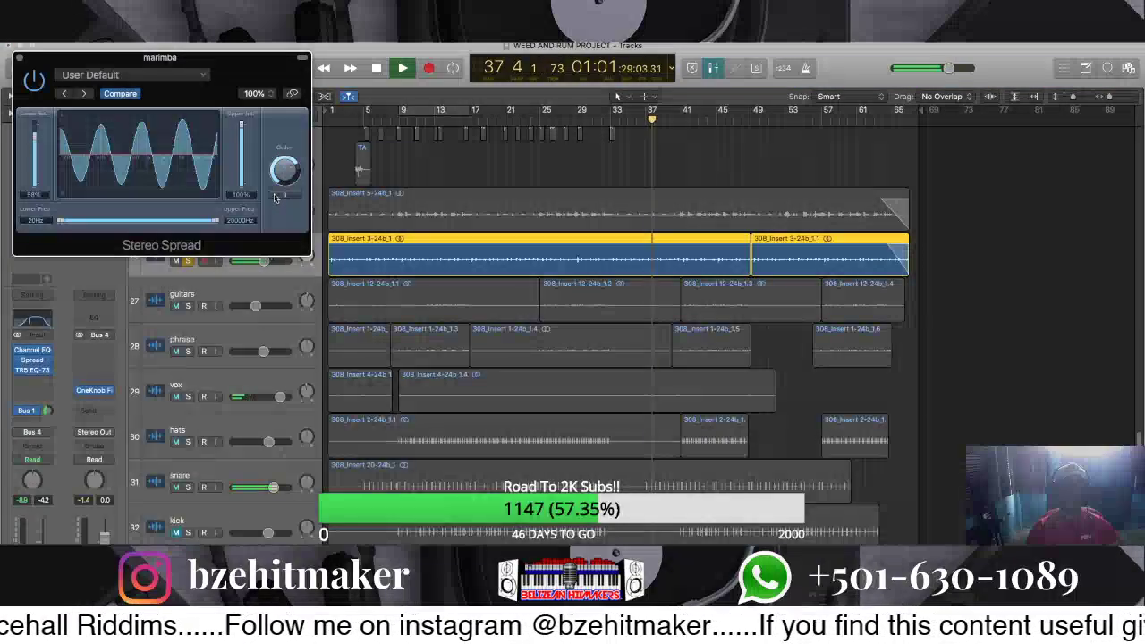
{"action": "left_click", "coordinate": [19, 58]}
Solo the bass track again alongside the marimba and select the bass region
{"action": "left_click", "coordinate": [198, 202]}
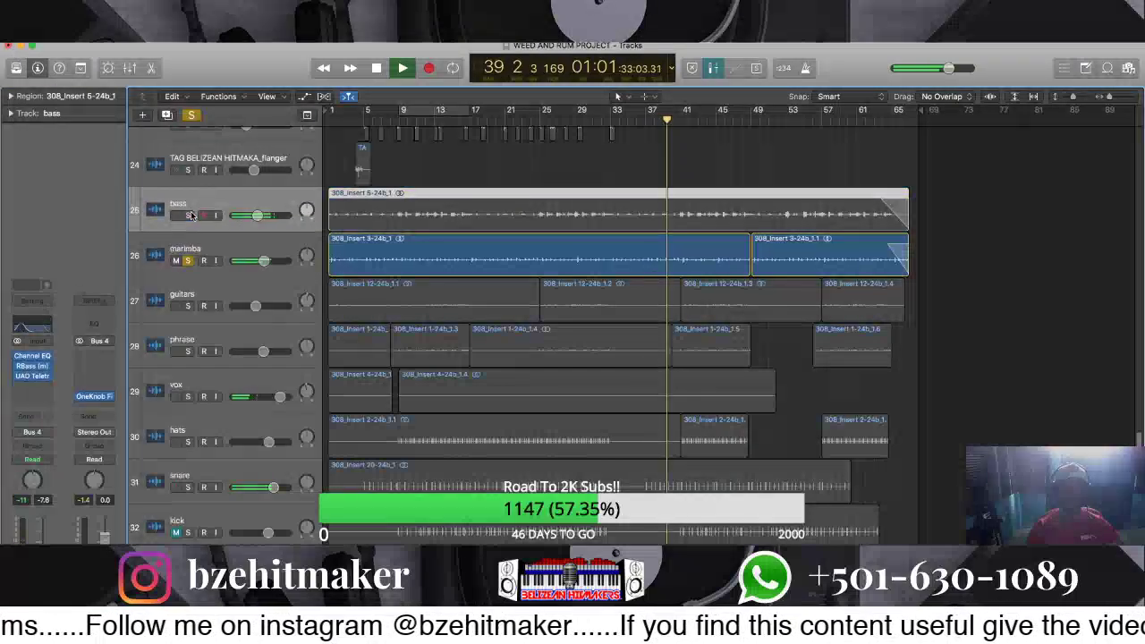
{"action": "left_click", "coordinate": [466, 184]}
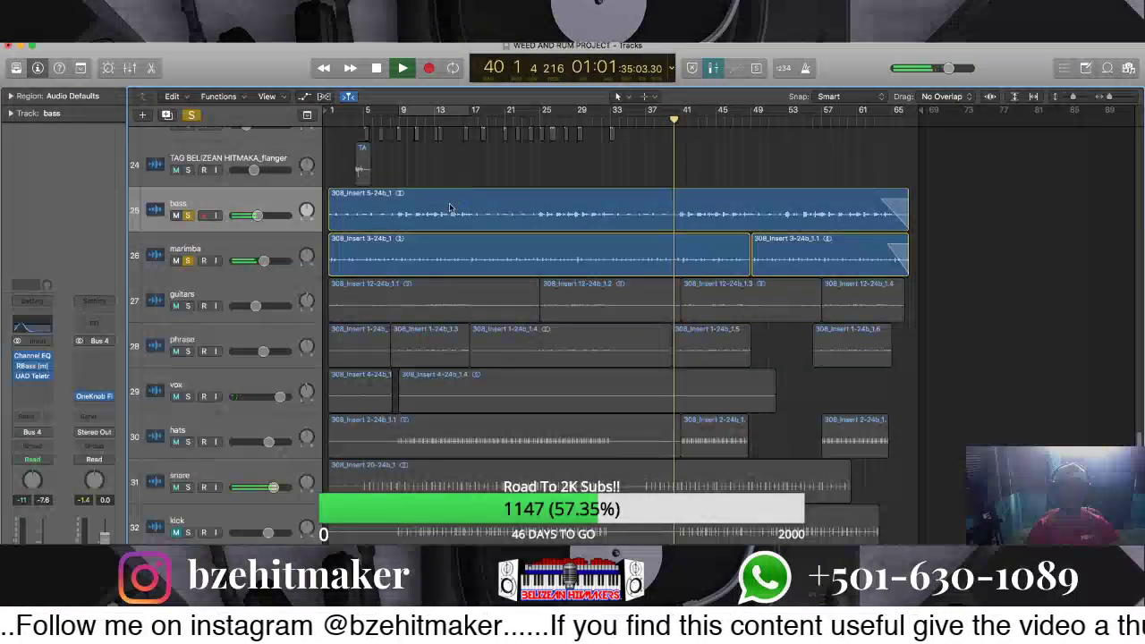
{"action": "left_click", "coordinate": [445, 214]}
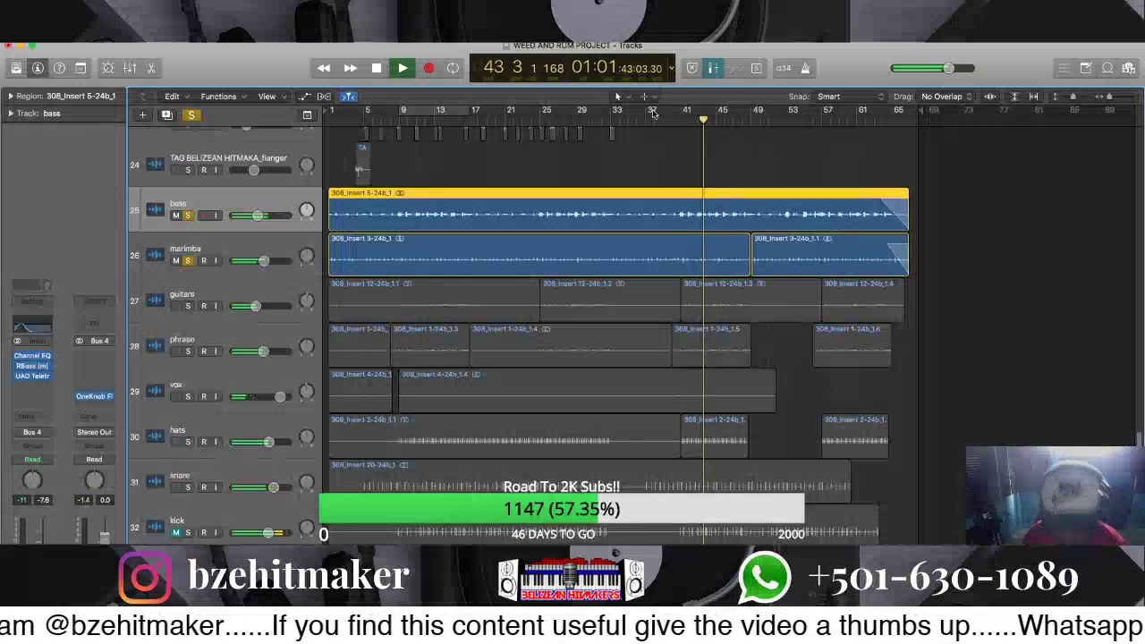
Switch off pre-fader metering, keeping the bass region selected
{"action": "left_click", "coordinate": [706, 71]}
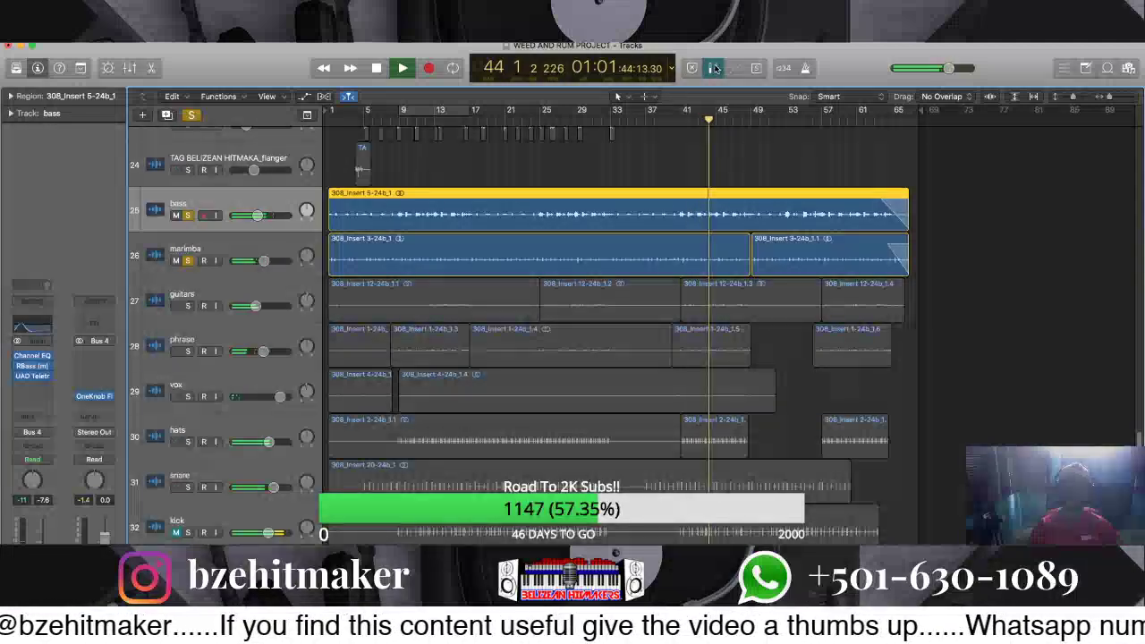
{"action": "left_click", "coordinate": [596, 168]}
{"action": "left_click", "coordinate": [553, 214]}
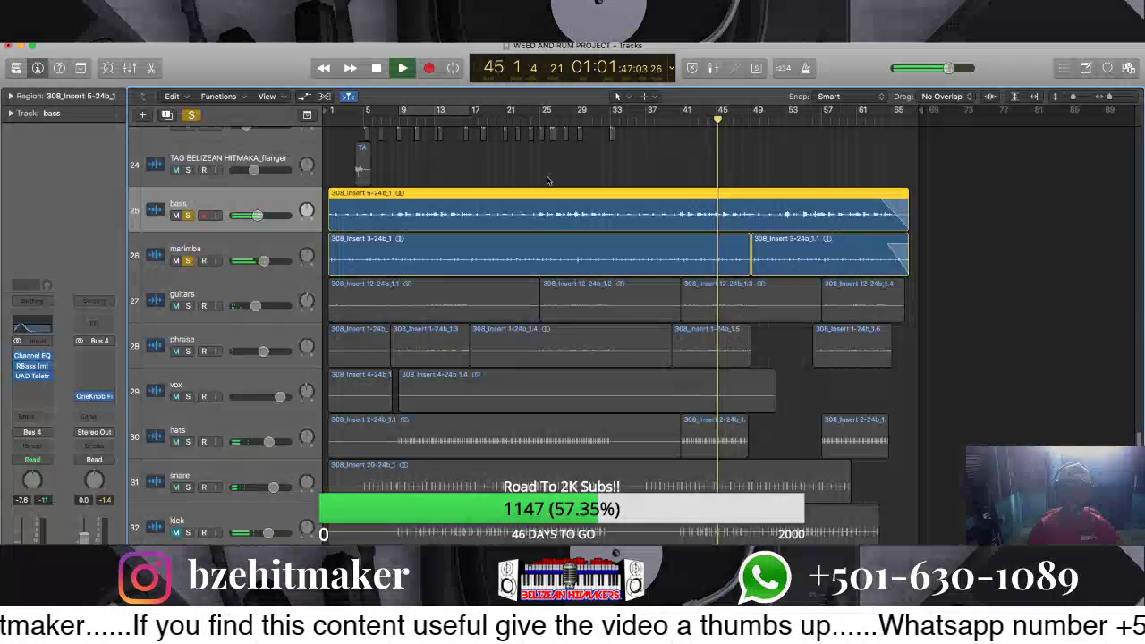
Inspect the bass track's RBass settings, and move the fifth band of its Channel EQ to about 455 Hz
{"action": "left_click", "coordinate": [33, 367]}
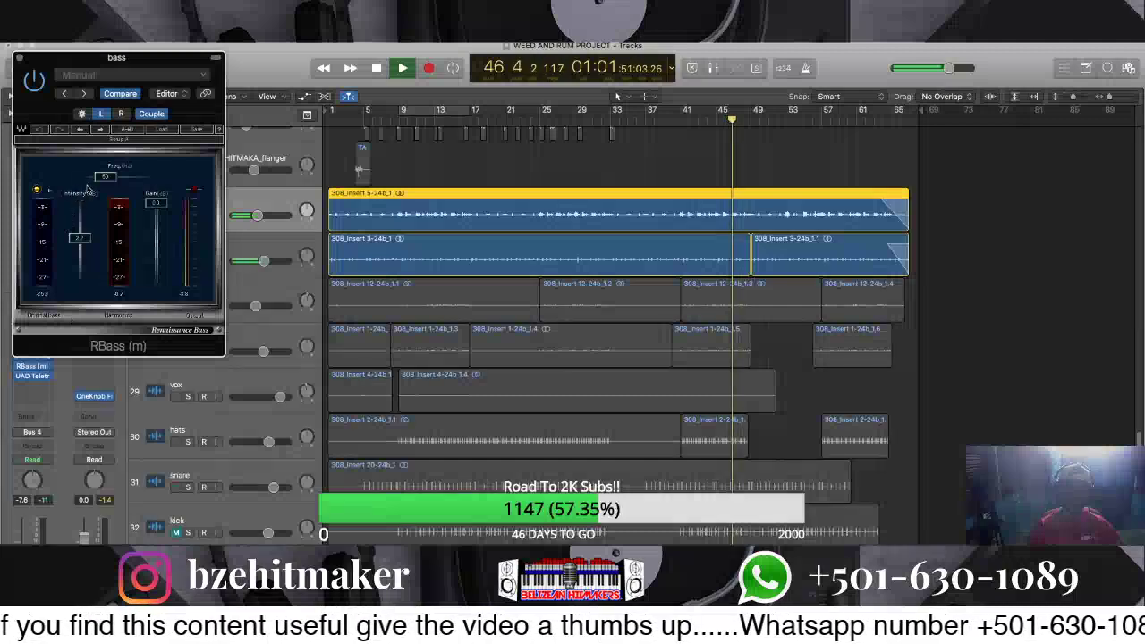
{"action": "left_click", "coordinate": [20, 59]}
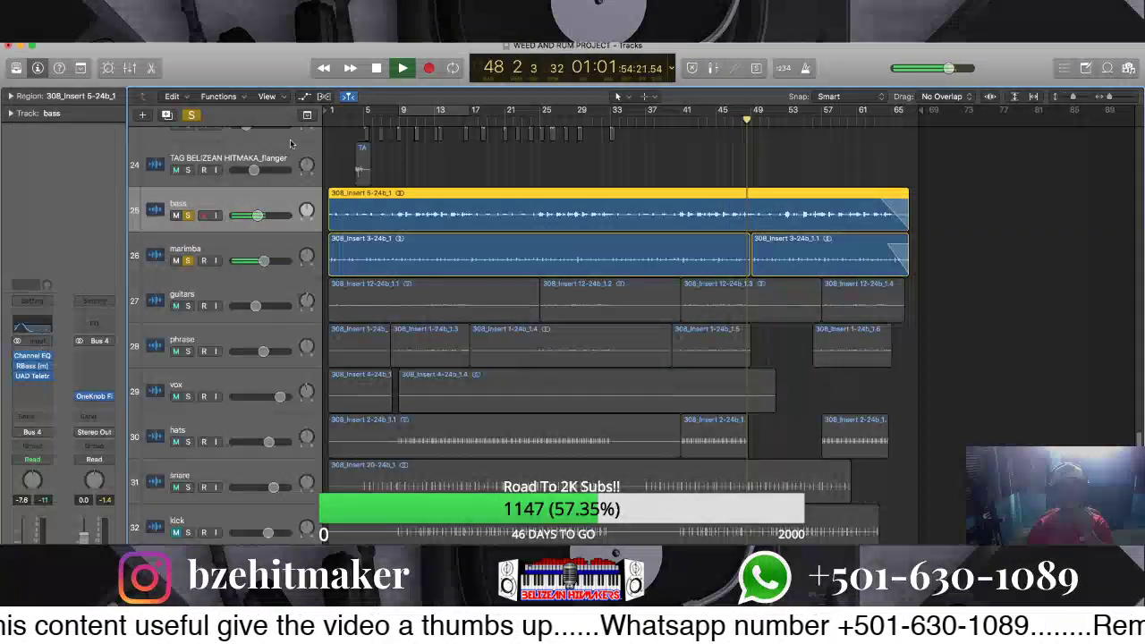
{"action": "left_click", "coordinate": [34, 329]}
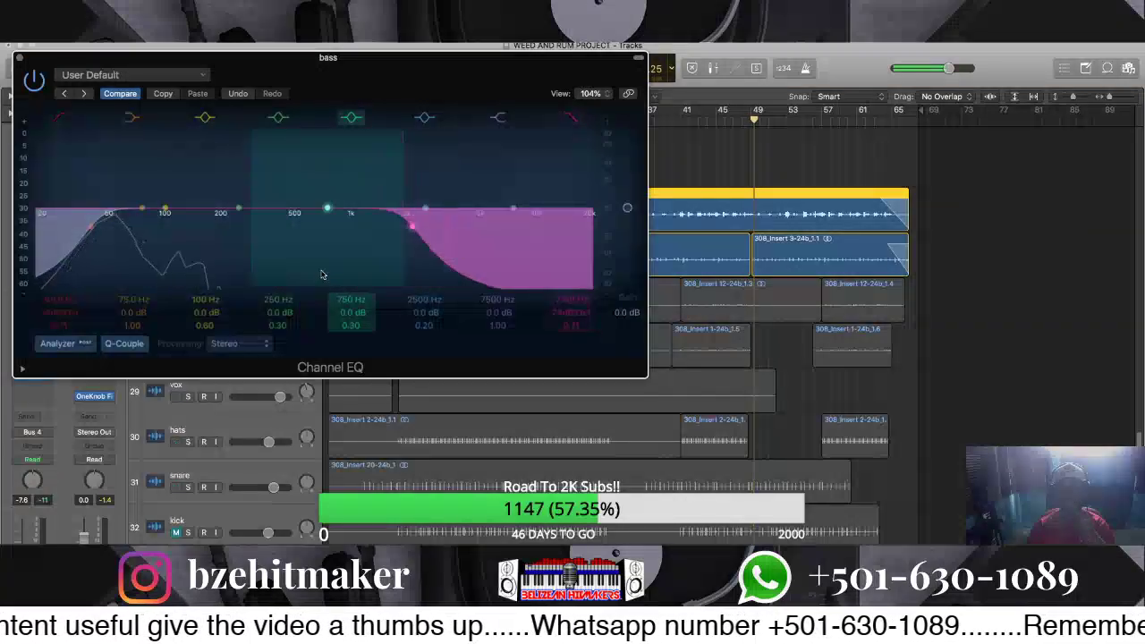
{"action": "left_click_drag", "start_coordinate": [325, 276], "coordinate": [289, 248]}
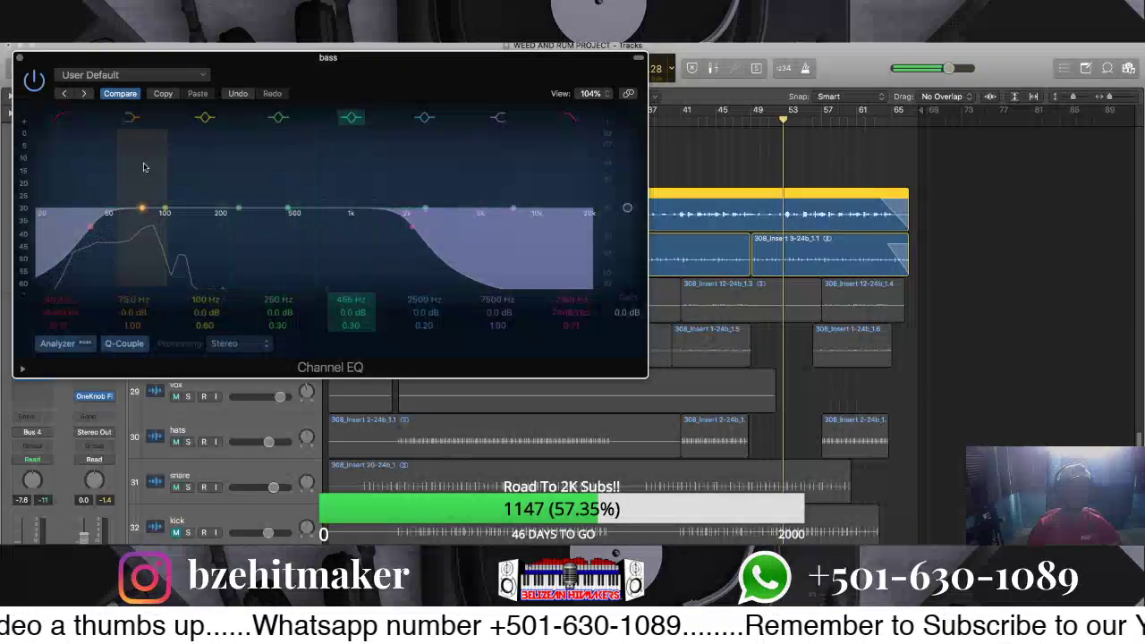
{"action": "left_click", "coordinate": [19, 57]}
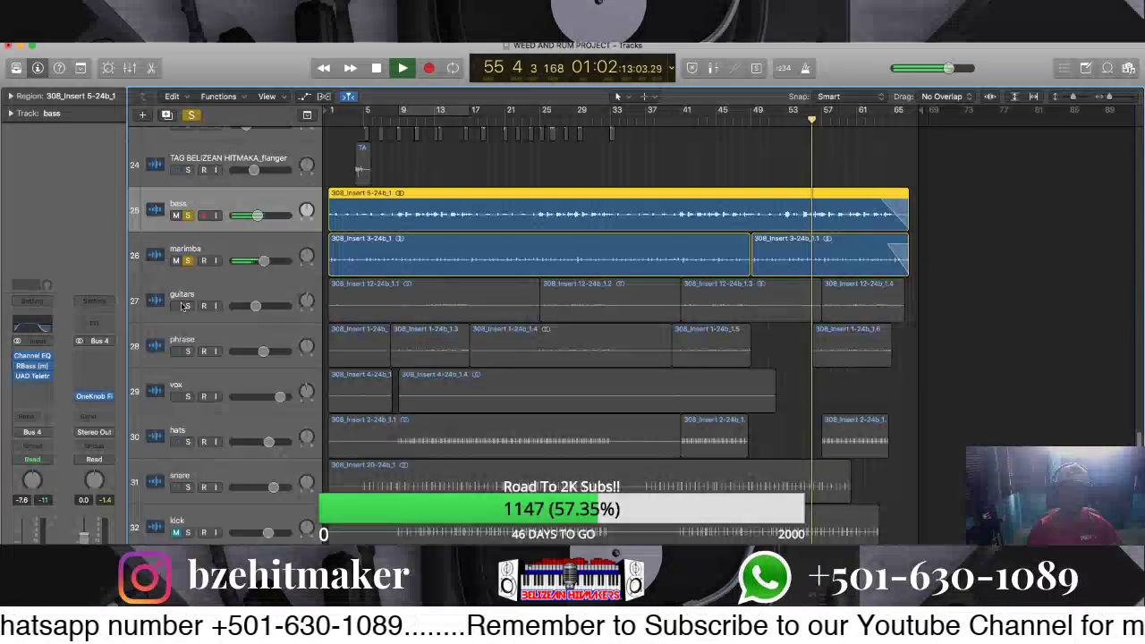
Solo the guitars track, replay the song from the beginning, and lower the guitars volume to about -11 dB
{"action": "left_click", "coordinate": [207, 295]}
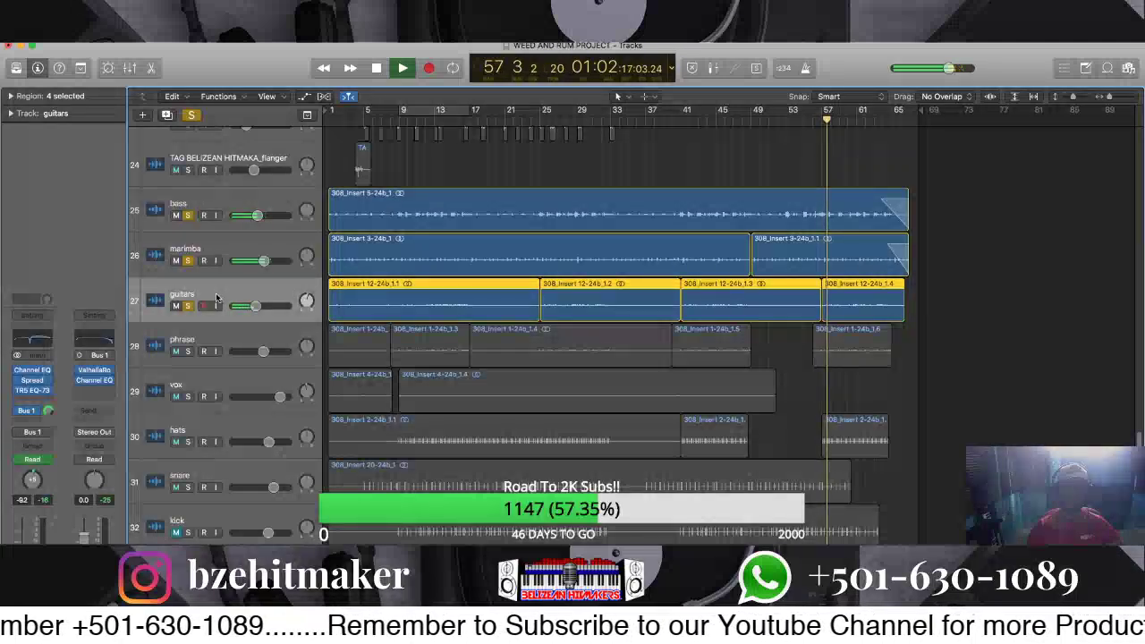
{"action": "key", "text": "Return"}
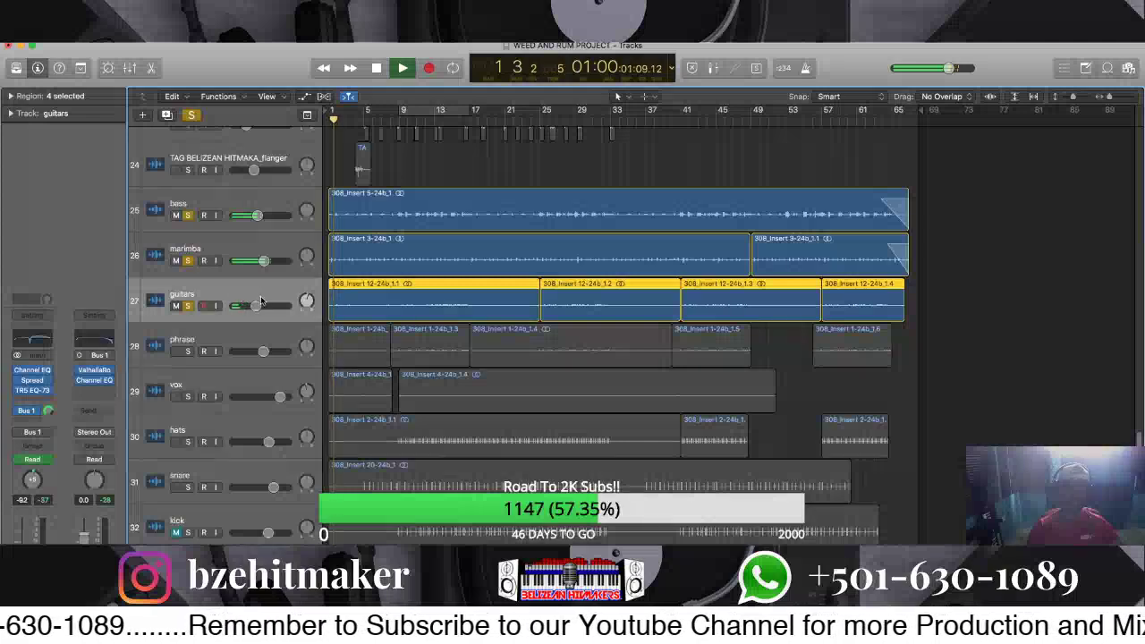
{"action": "left_click_drag", "start_coordinate": [258, 310], "coordinate": [254, 311]}
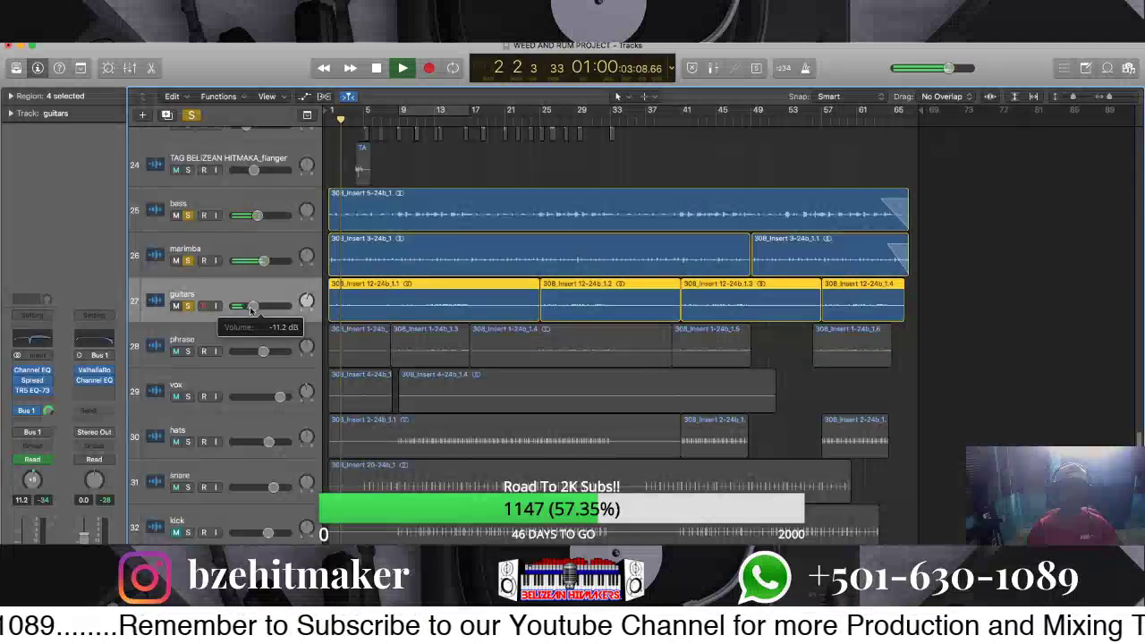
Inspect the ValhallaRoom reverb settings on the Aux 2 channel fed by the guitars
{"action": "left_click", "coordinate": [93, 372]}
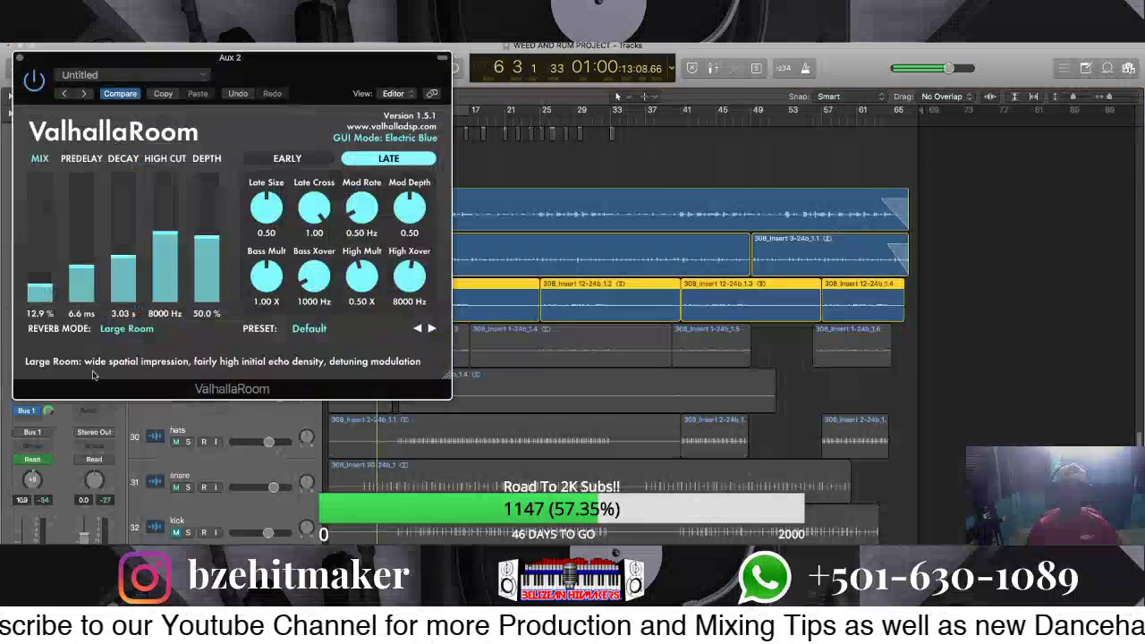
{"action": "left_click", "coordinate": [20, 59]}
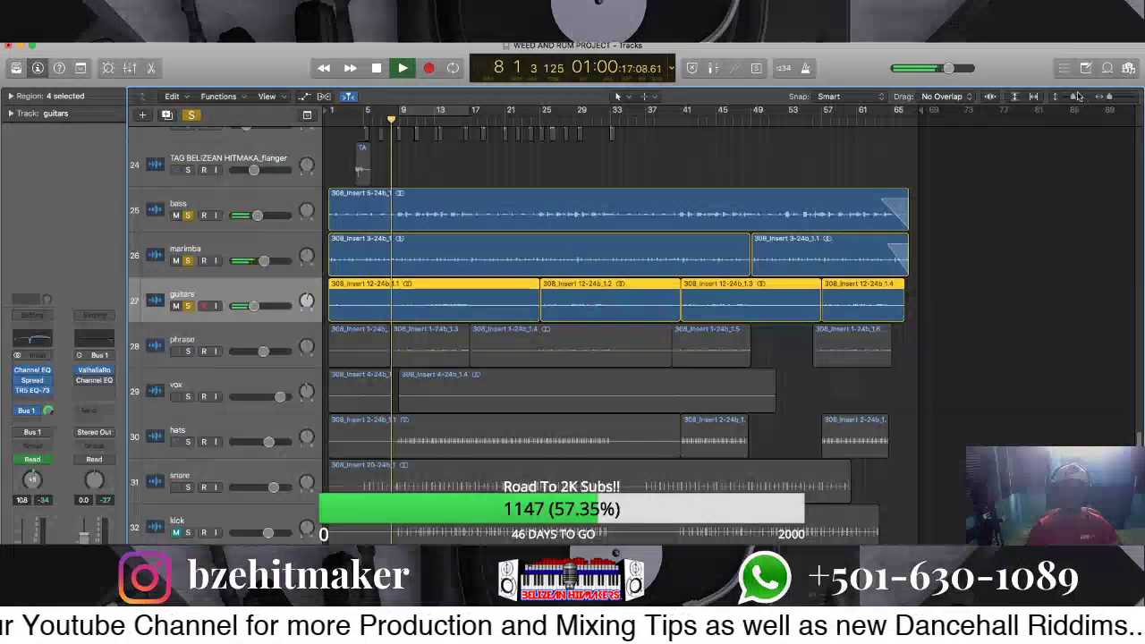
Solo the phrase track alongside the bass, marimba and guitars, and lower its volume
{"action": "left_click", "coordinate": [1005, 267]}
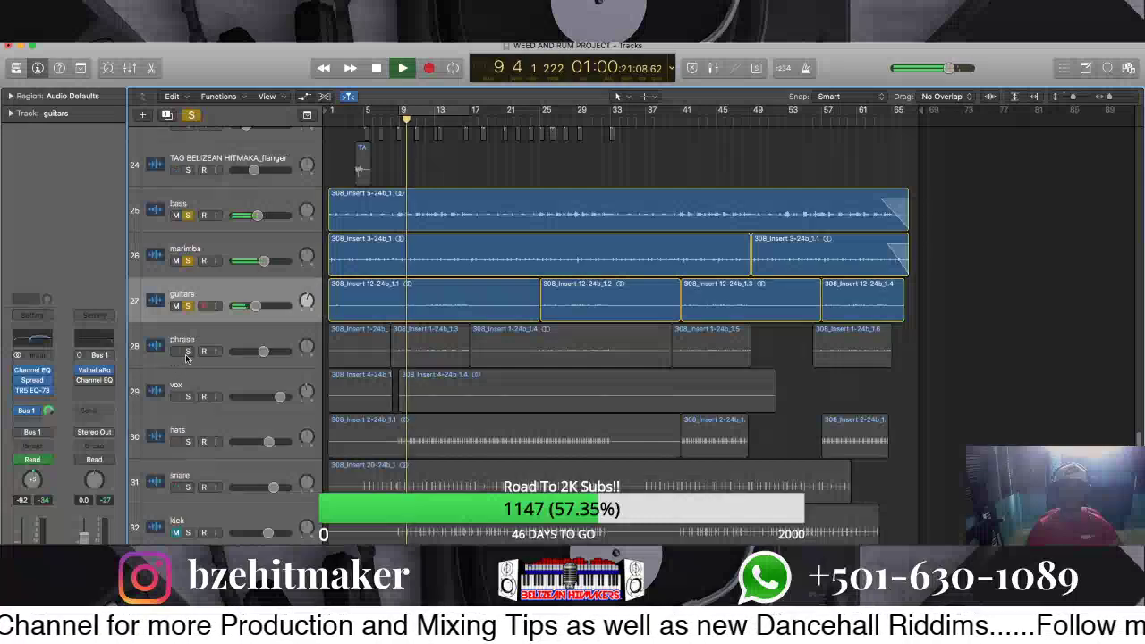
{"action": "left_click", "coordinate": [301, 332]}
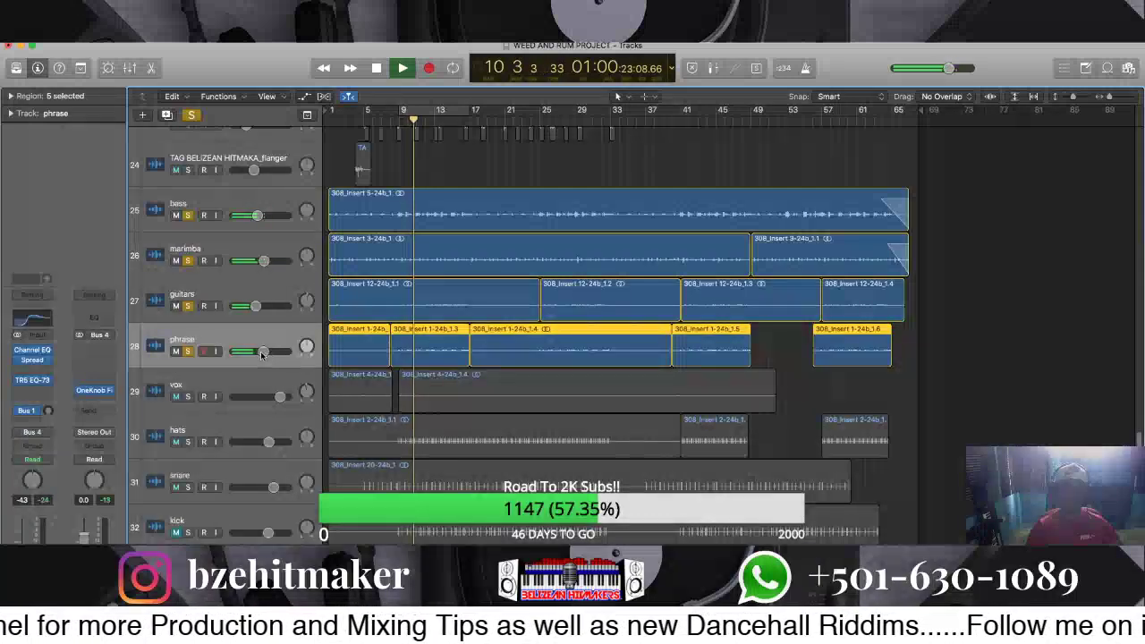
{"action": "left_click_drag", "start_coordinate": [263, 351], "coordinate": [253, 351]}
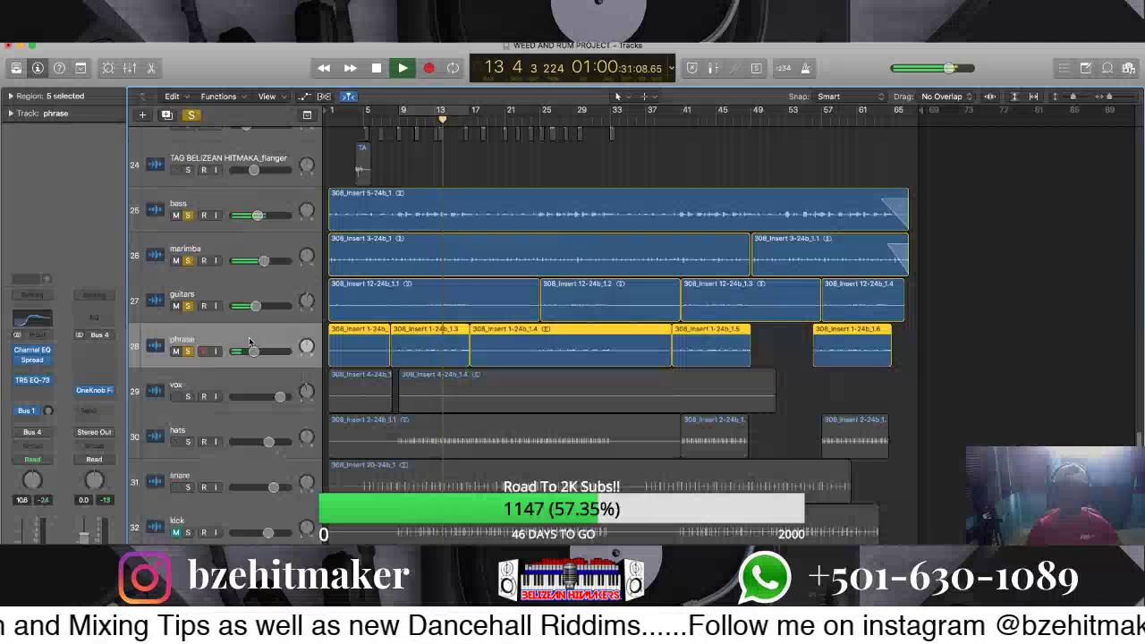
Inspect the marimba track's Channel EQ settings
{"action": "left_click", "coordinate": [236, 247]}
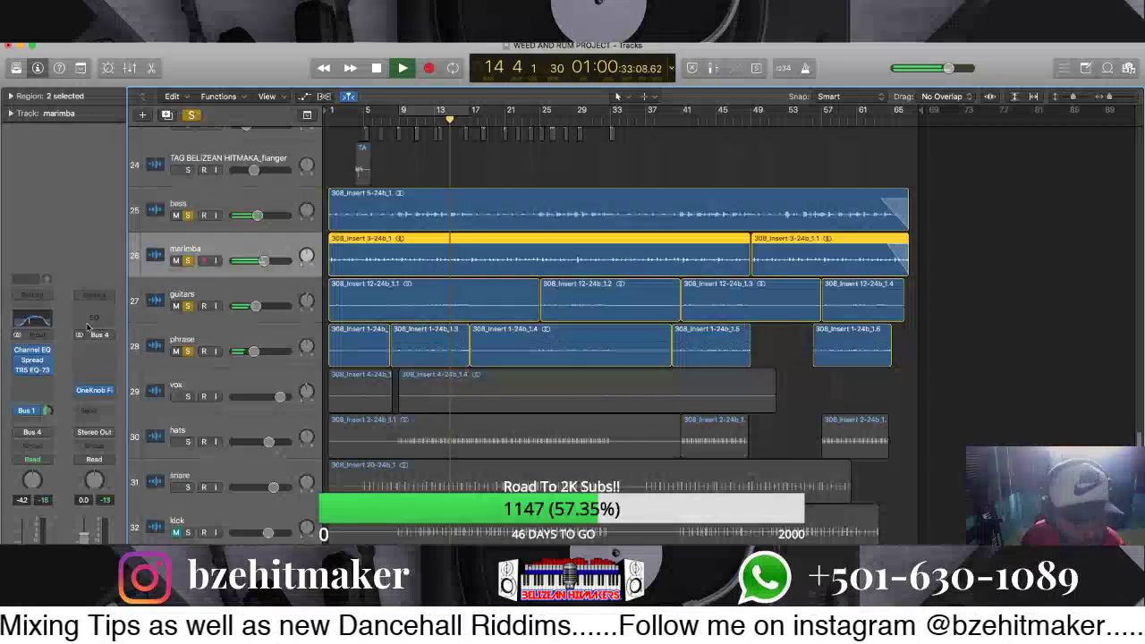
{"action": "left_click", "coordinate": [31, 320]}
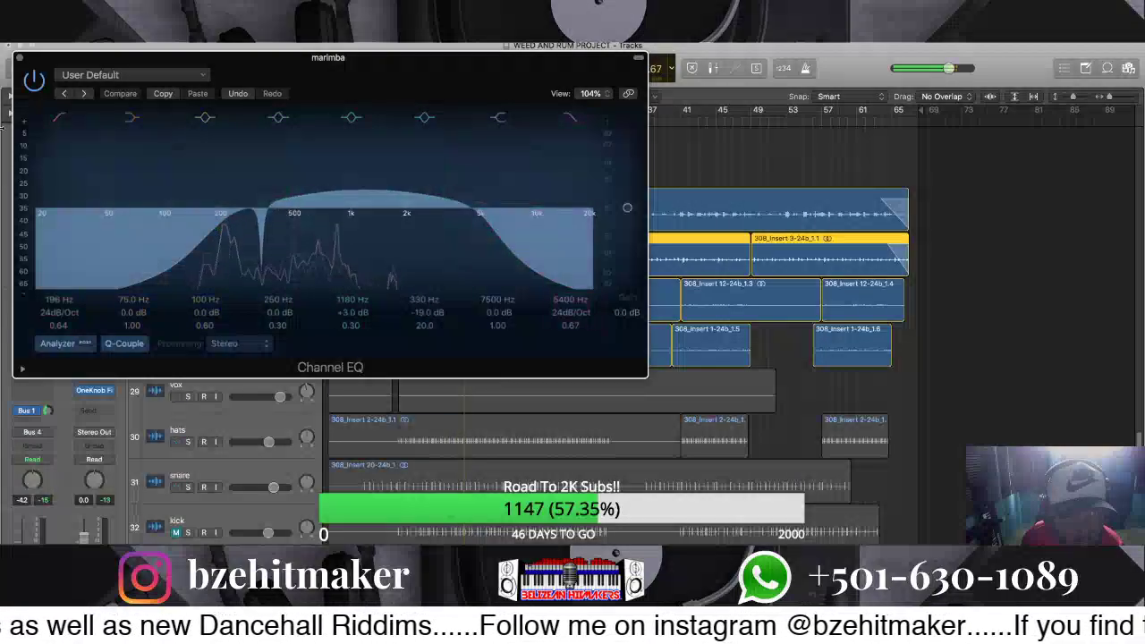
{"action": "left_click", "coordinate": [19, 57]}
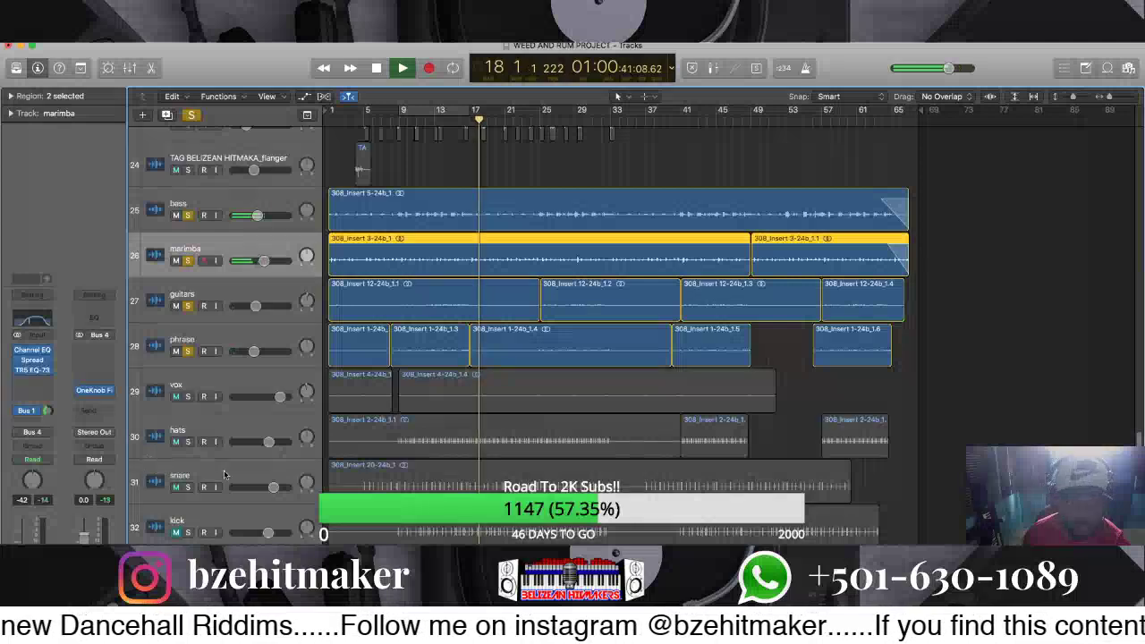
Bring the kick and snare into the soloed mix, and lower the snare volume slightly
{"action": "left_click", "coordinate": [187, 532]}
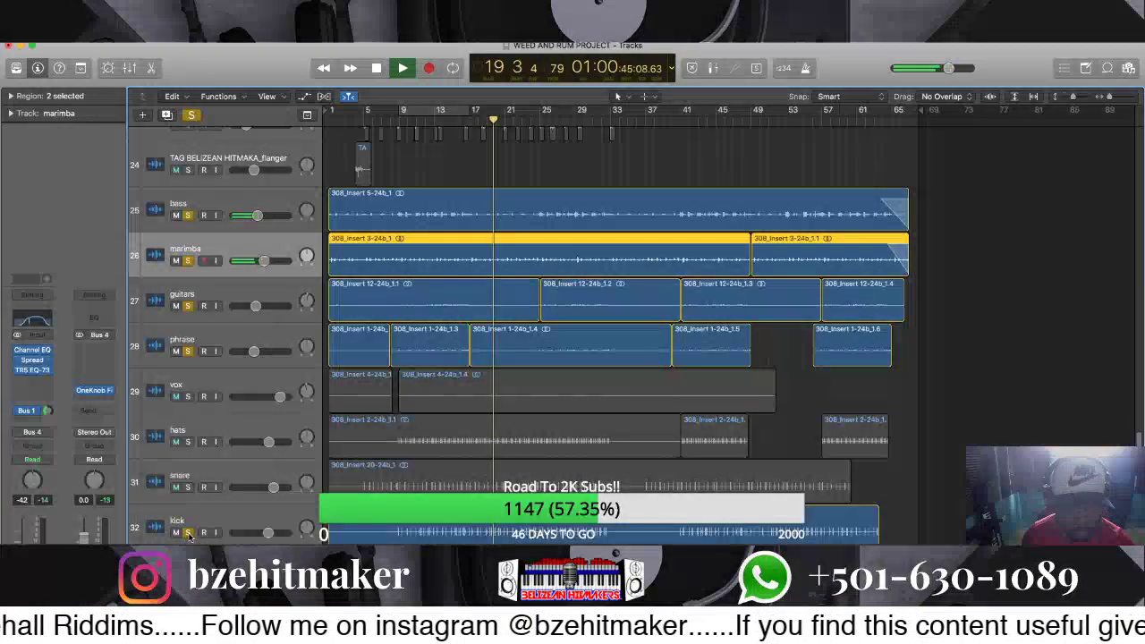
{"action": "left_click", "coordinate": [192, 483]}
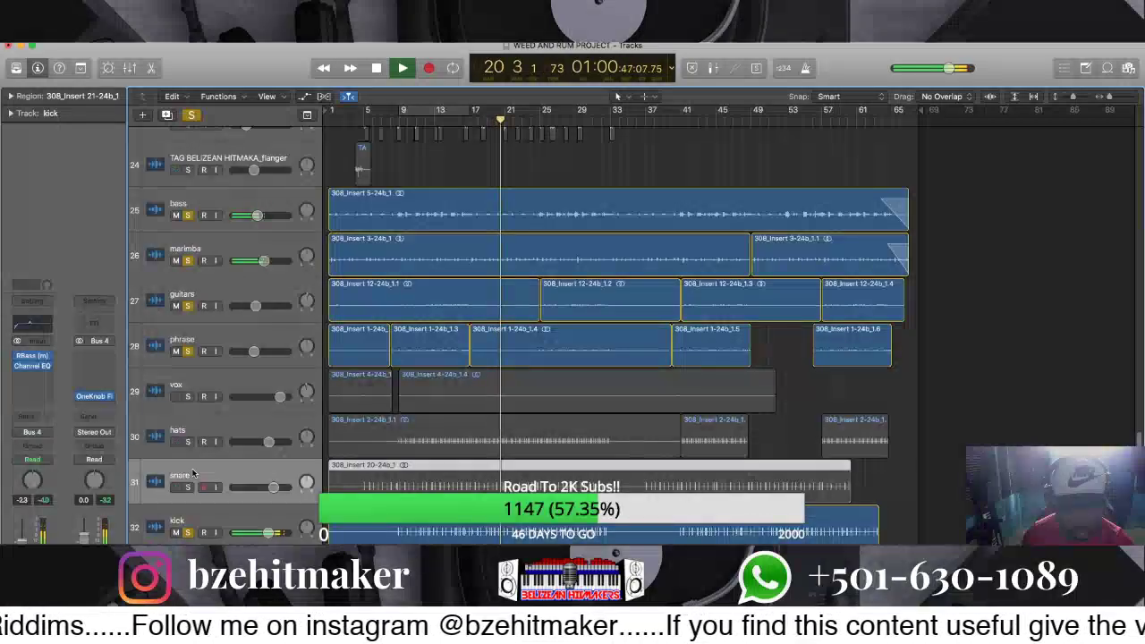
{"action": "left_click", "coordinate": [189, 488]}
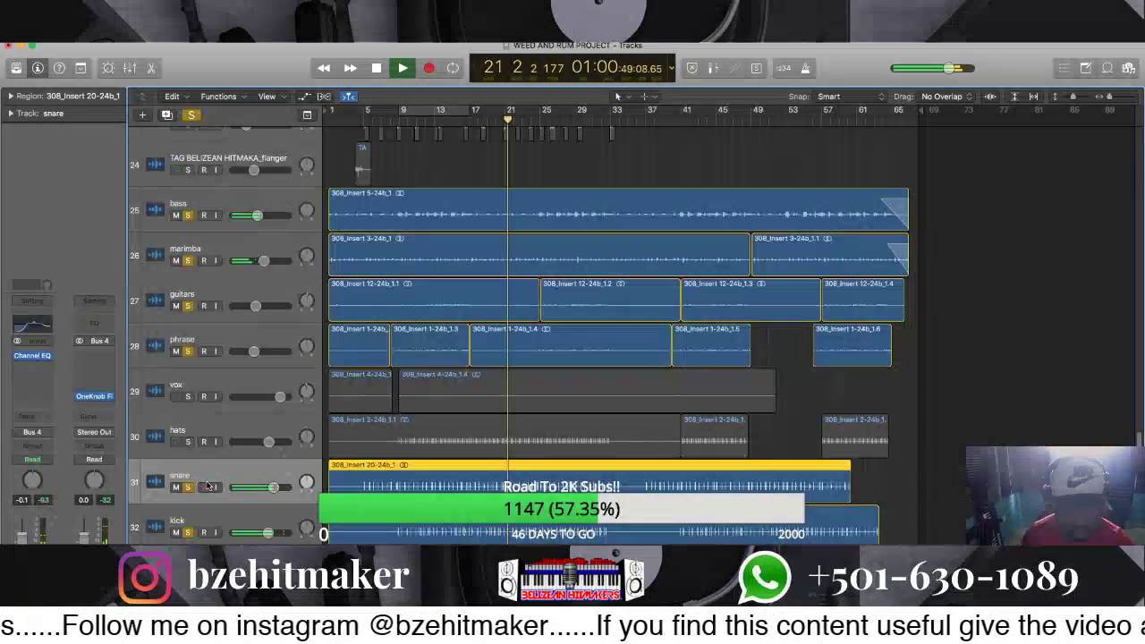
{"action": "left_click_drag", "start_coordinate": [274, 489], "coordinate": [270, 487]}
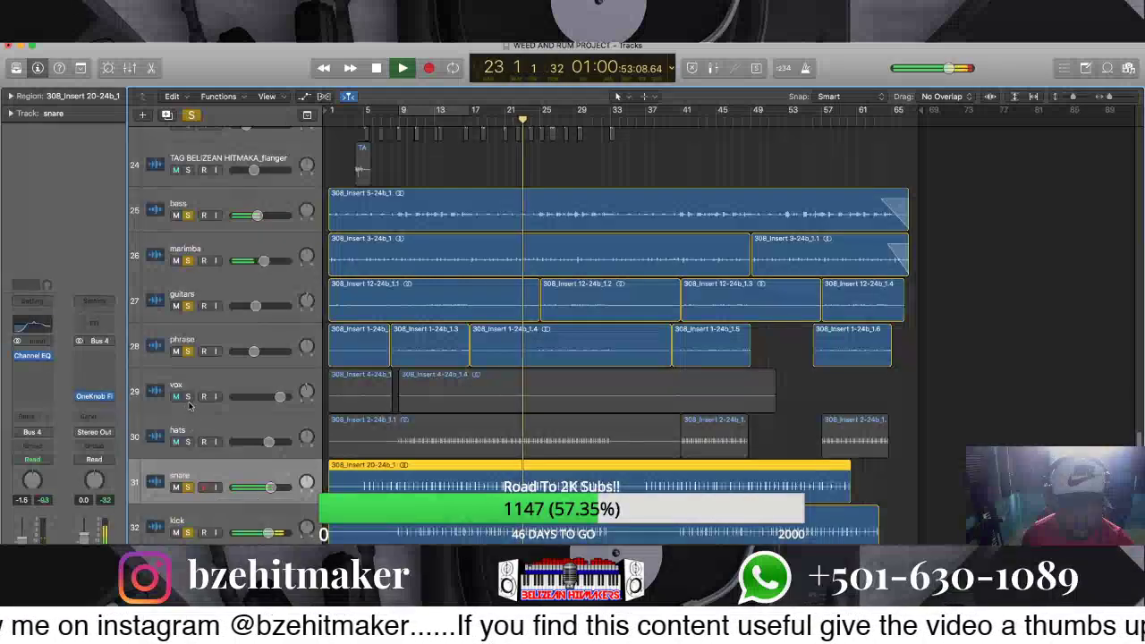
Solo the vox track and lower its volume slightly in the mix
{"action": "left_click", "coordinate": [284, 394]}
{"action": "left_click_drag", "start_coordinate": [284, 394], "coordinate": [277, 395]}
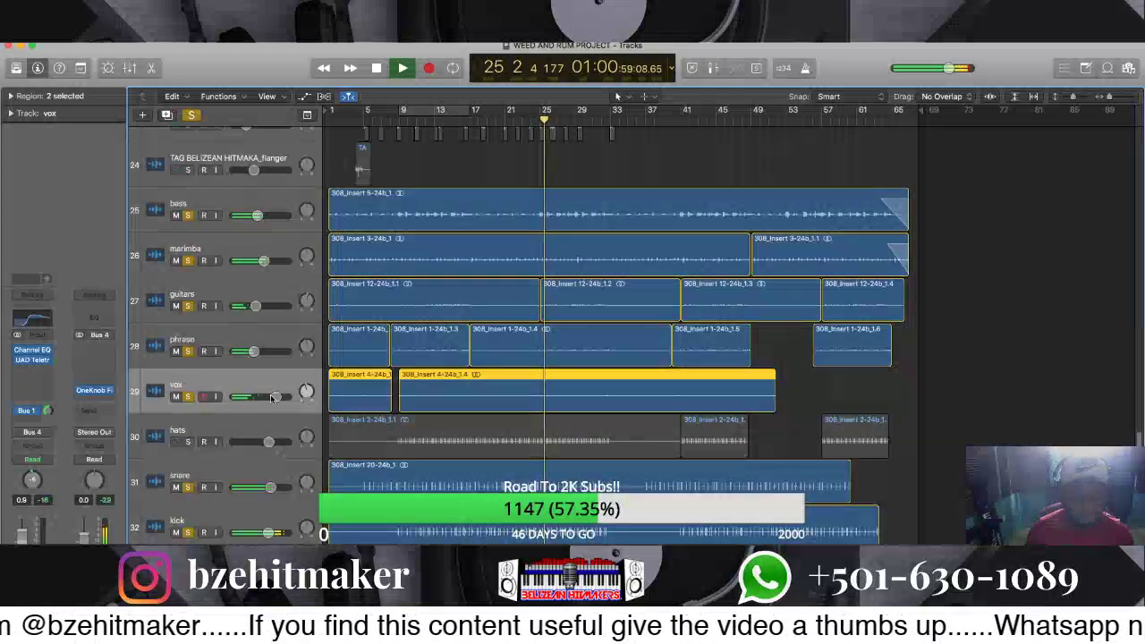
{"action": "left_click_drag", "start_coordinate": [276, 397], "coordinate": [272, 396]}
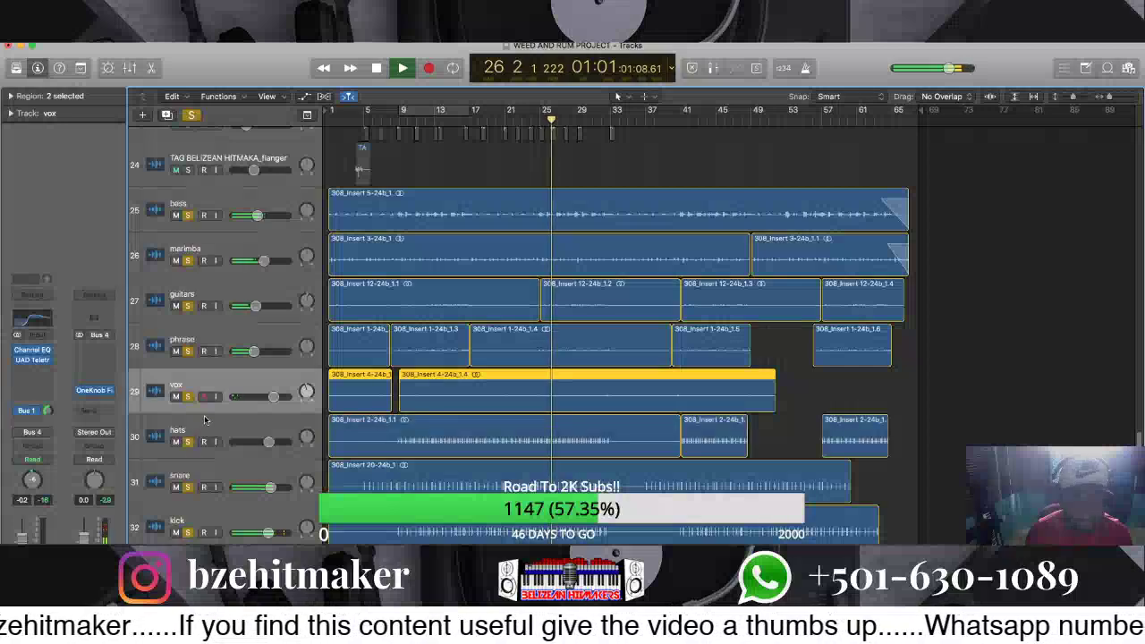
Add the hats and TAG BELIZEAN HITMAKA_flanger tracks to the soloed mix, and replay the song from the beginning
{"action": "left_click", "coordinate": [259, 433]}
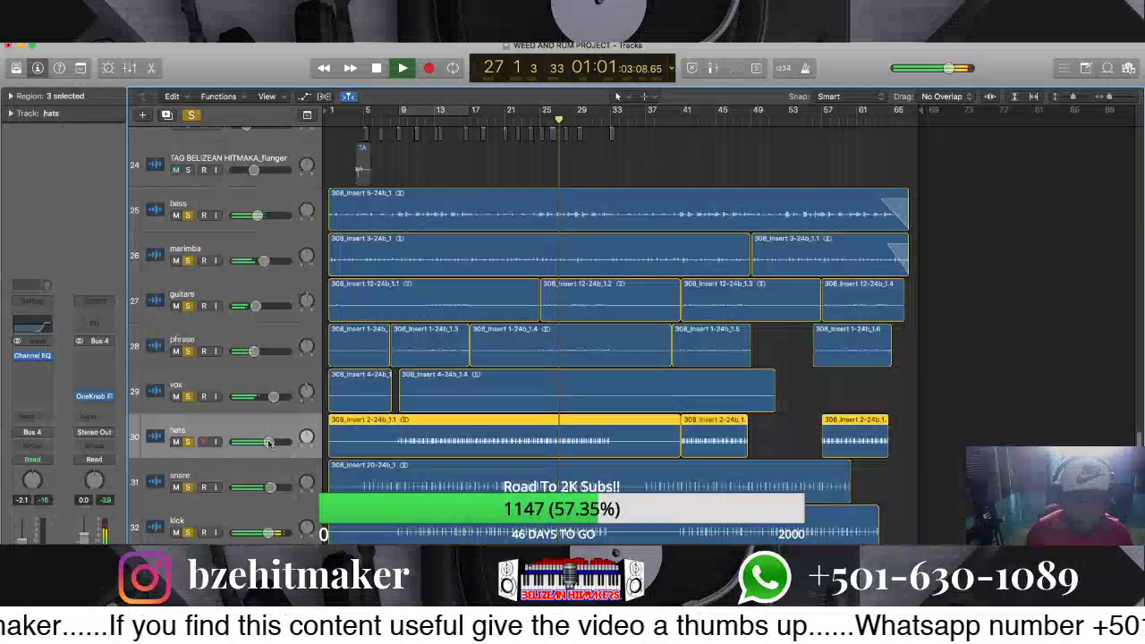
{"action": "key", "text": "Return"}
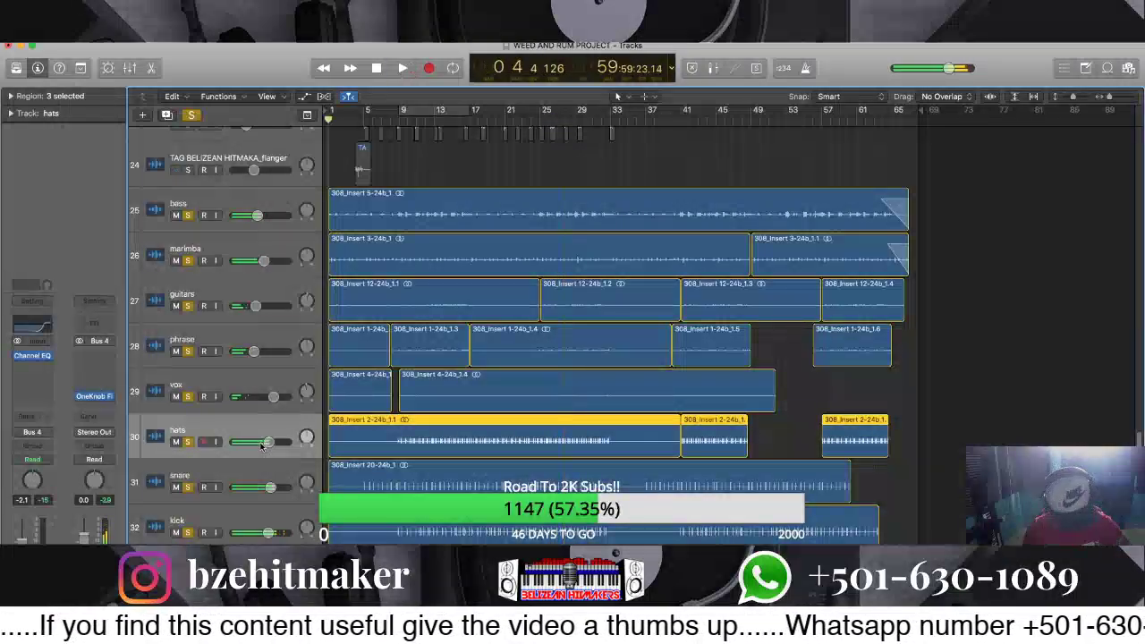
{"action": "left_click", "coordinate": [188, 170]}
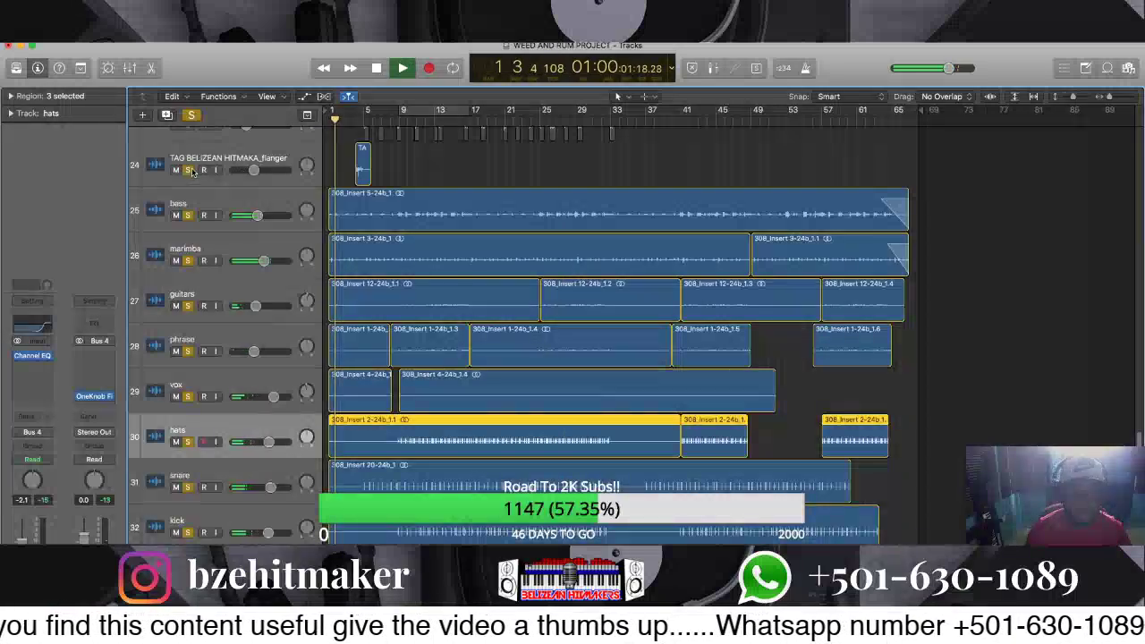
Add a send to Bus 1 (Aux 2) on the TAG BELIZEAN HITMAKA_flanger track and lower the track's volume
{"action": "left_click", "coordinate": [401, 171]}
{"action": "left_click", "coordinate": [363, 172]}
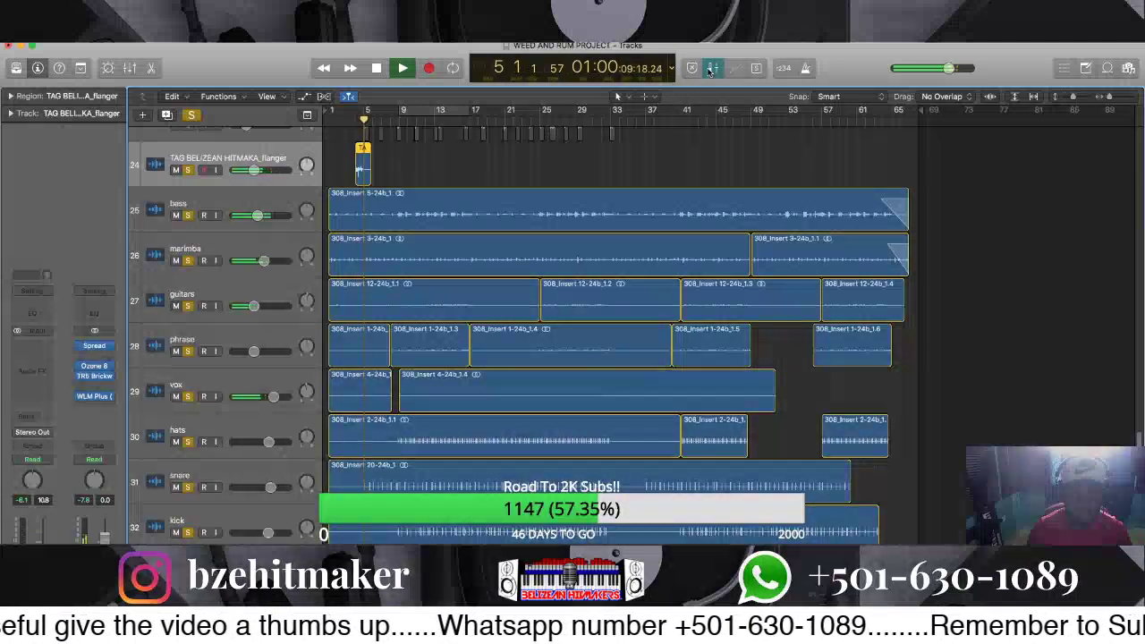
{"action": "left_click", "coordinate": [49, 419]}
{"action": "mouse_move", "coordinate": [53, 468]}
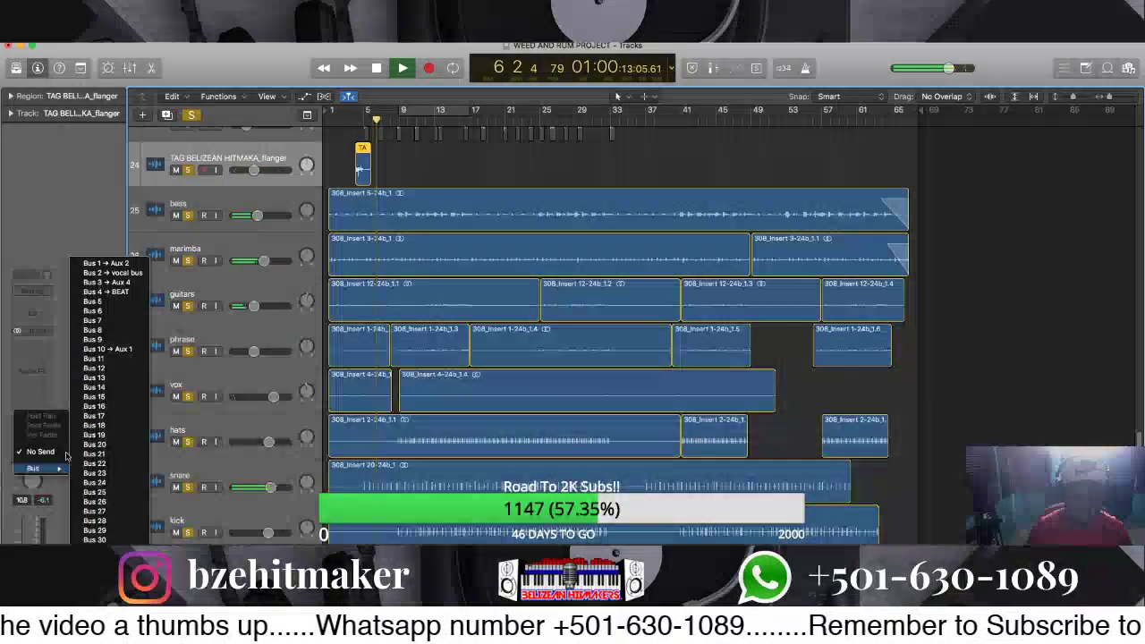
{"action": "left_click", "coordinate": [115, 263]}
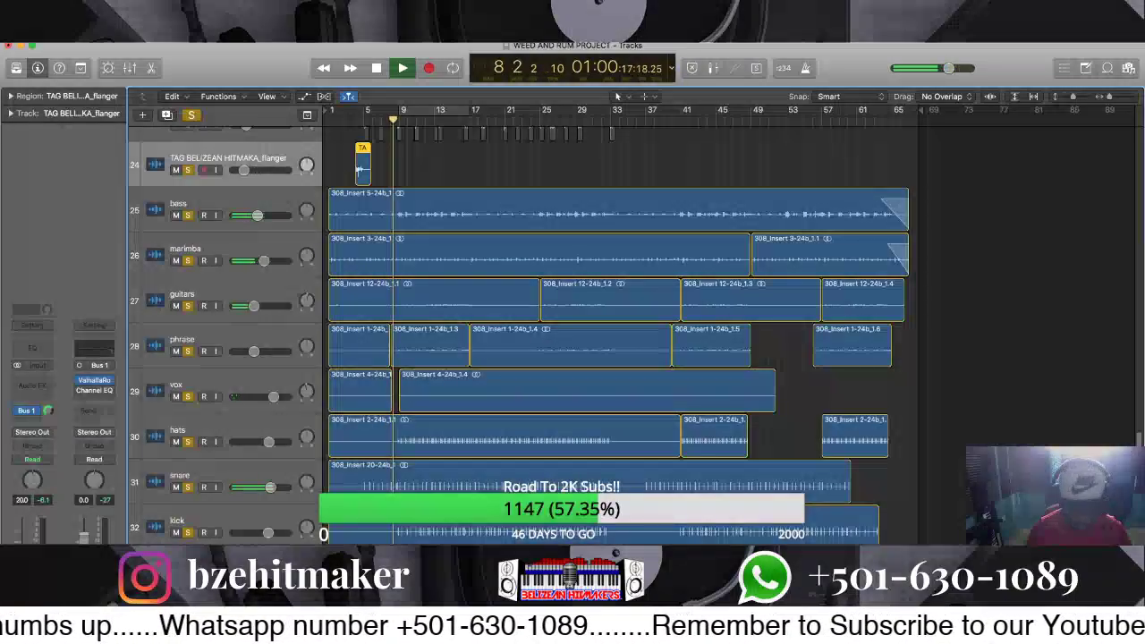
Replay the song from the beginning and slightly lower the FX track's volume, leaving its regions deselected
{"action": "scroll", "coordinate": [186, 503], "scroll_direction": "down", "scroll_amount": 4}
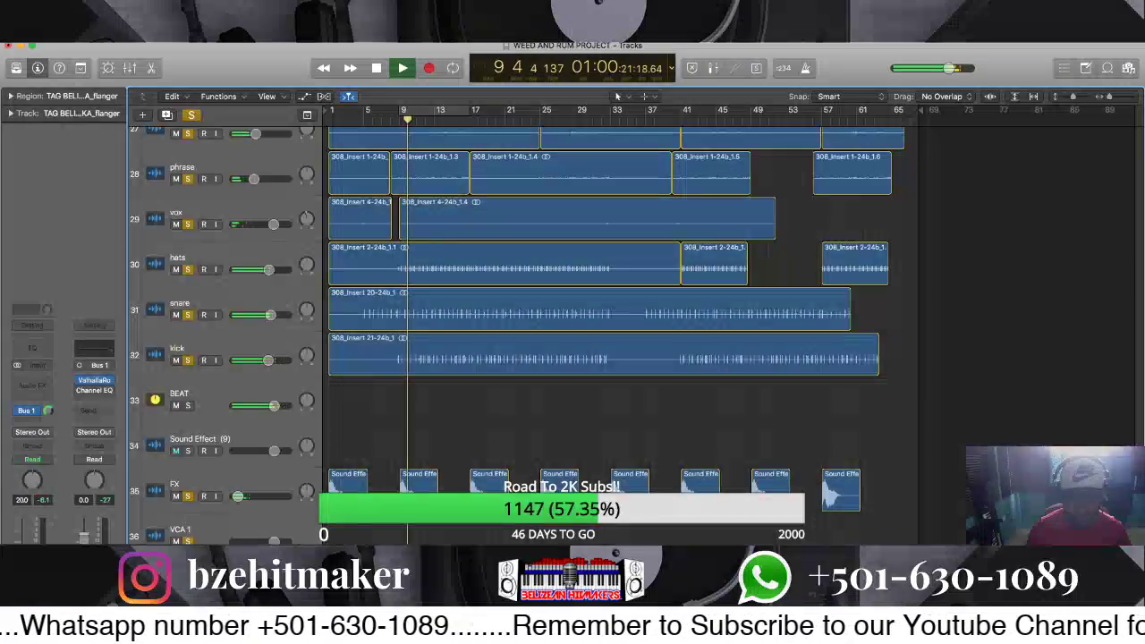
{"action": "key", "text": "Return"}
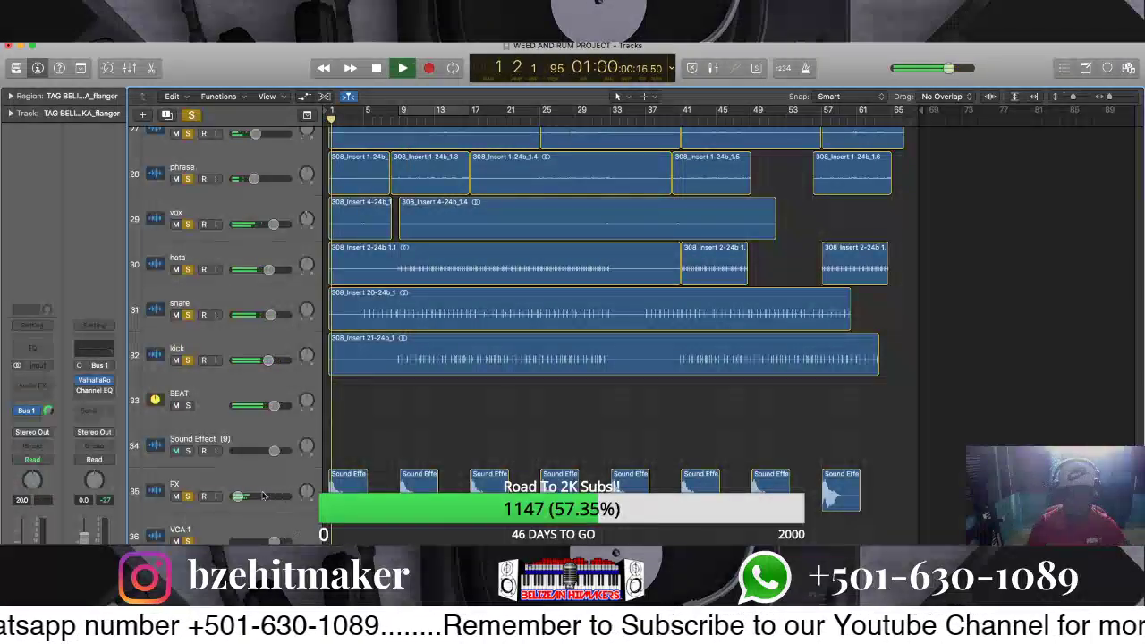
{"action": "left_click", "coordinate": [259, 495]}
{"action": "left_click", "coordinate": [260, 487]}
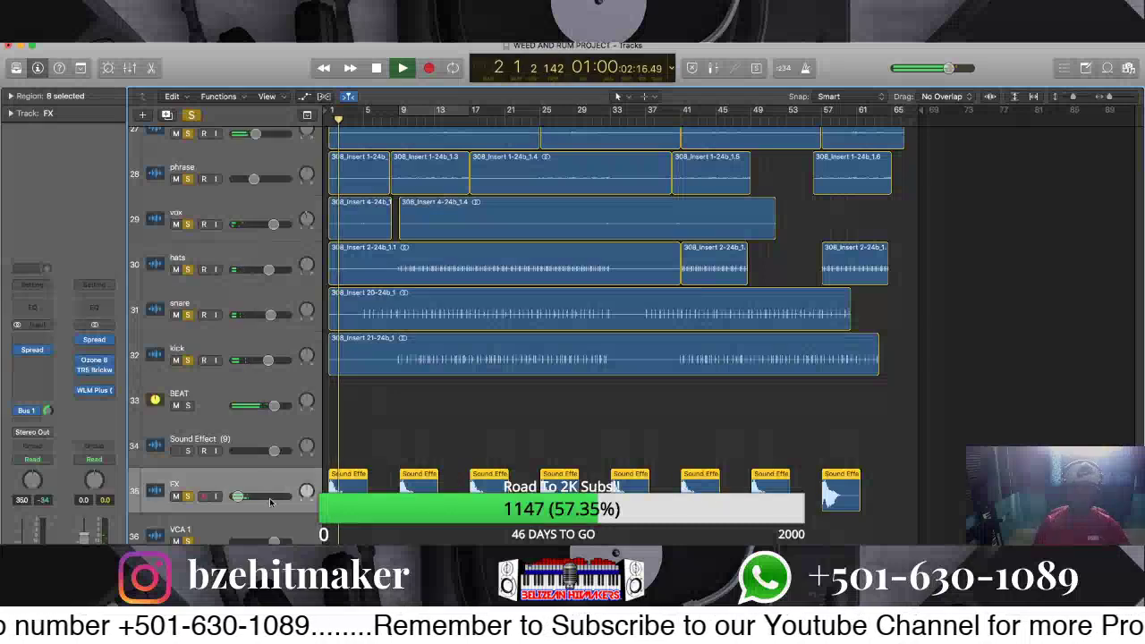
{"action": "left_click", "coordinate": [270, 549], "text": "shift"}
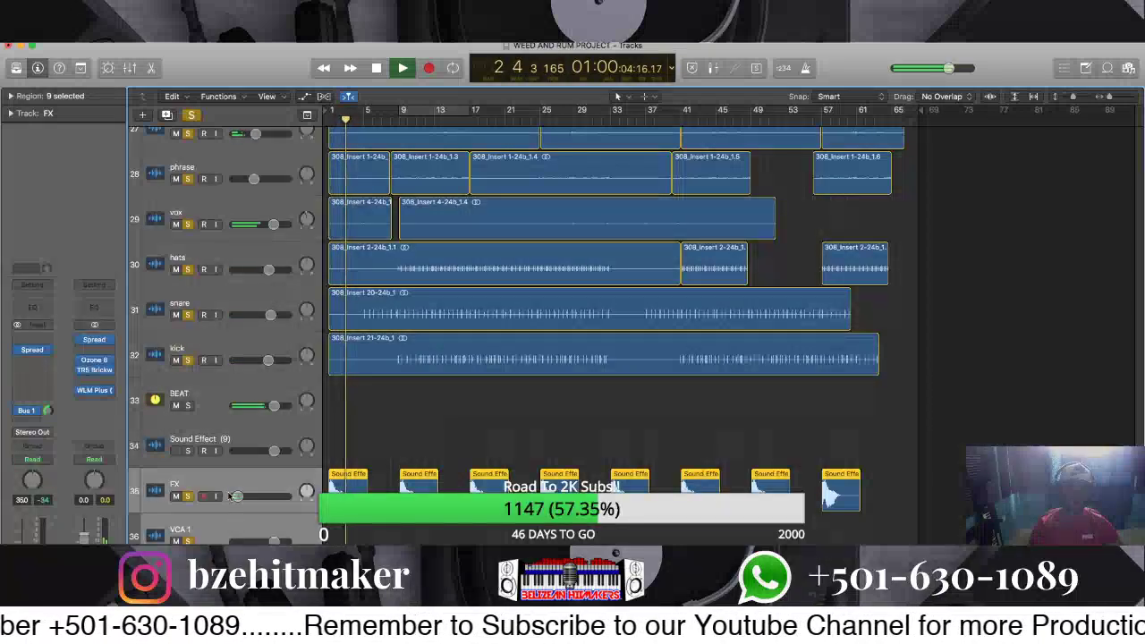
{"action": "left_click_drag", "start_coordinate": [237, 496], "coordinate": [235, 497]}
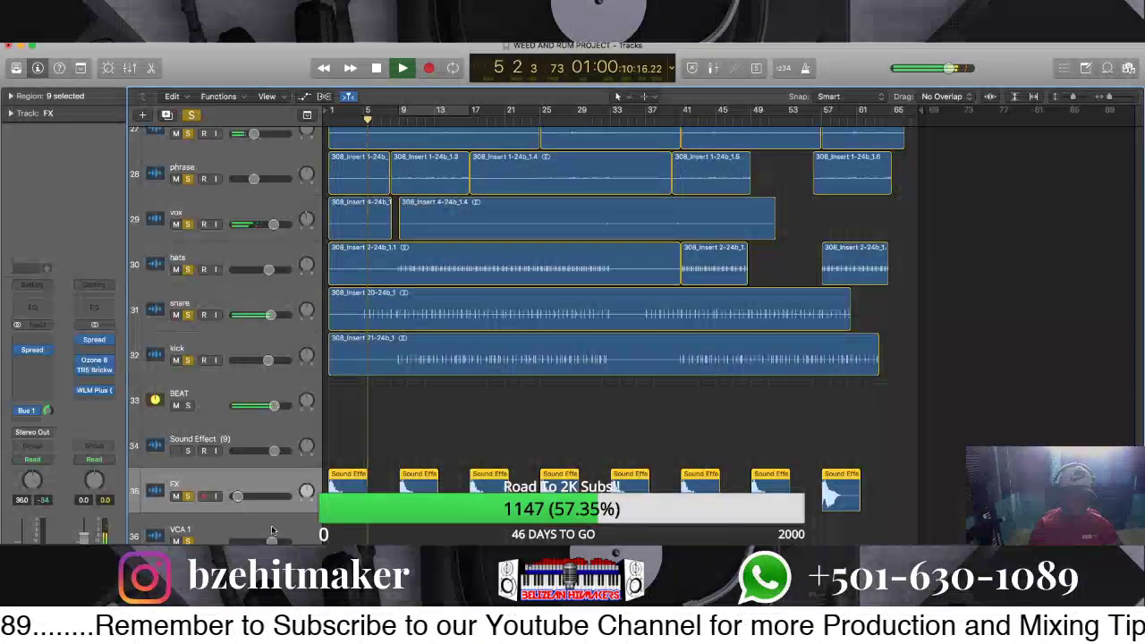
{"action": "left_click", "coordinate": [365, 535]}
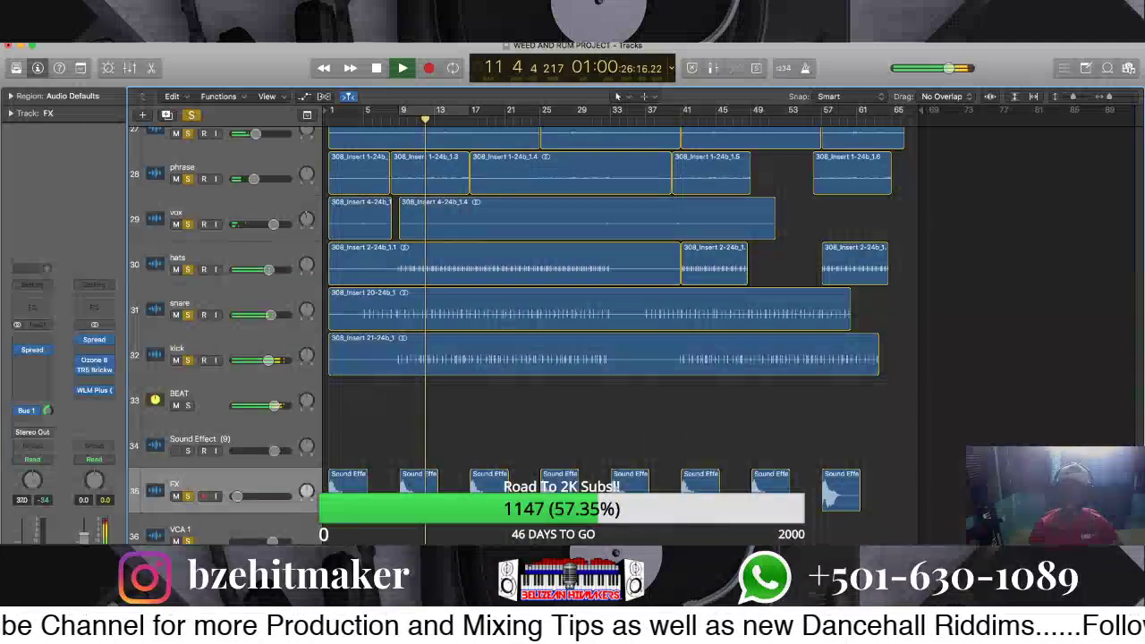
Check the computer's sound output volume and selected output device
{"action": "left_click", "coordinate": [1006, 34]}
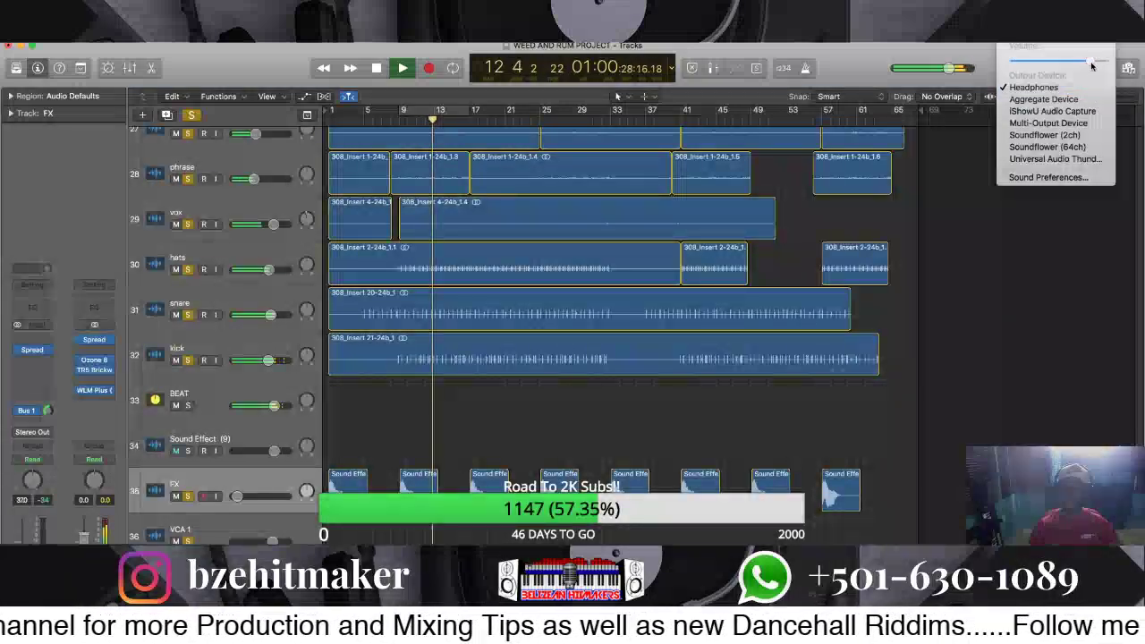
{"action": "left_click", "coordinate": [886, 389]}
Shrink the track heights, set the guitars' Stereo Spread order to 10, and replay the song from about bar 3
{"action": "scroll", "coordinate": [885, 390], "scroll_direction": "up", "scroll_amount": 4}
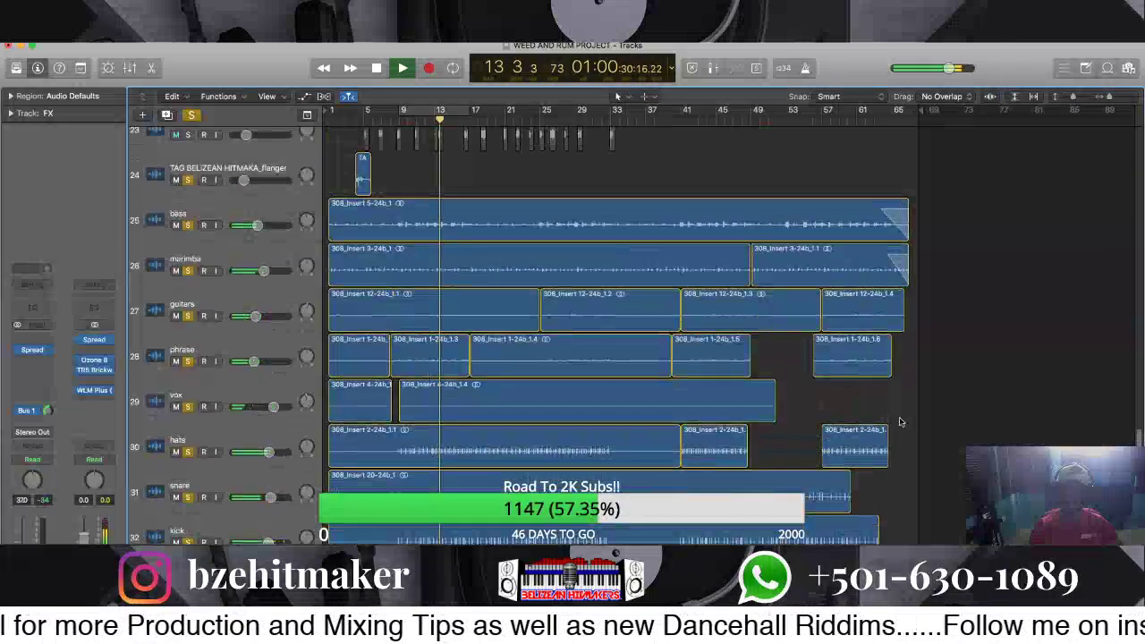
{"action": "left_click", "coordinate": [1074, 98]}
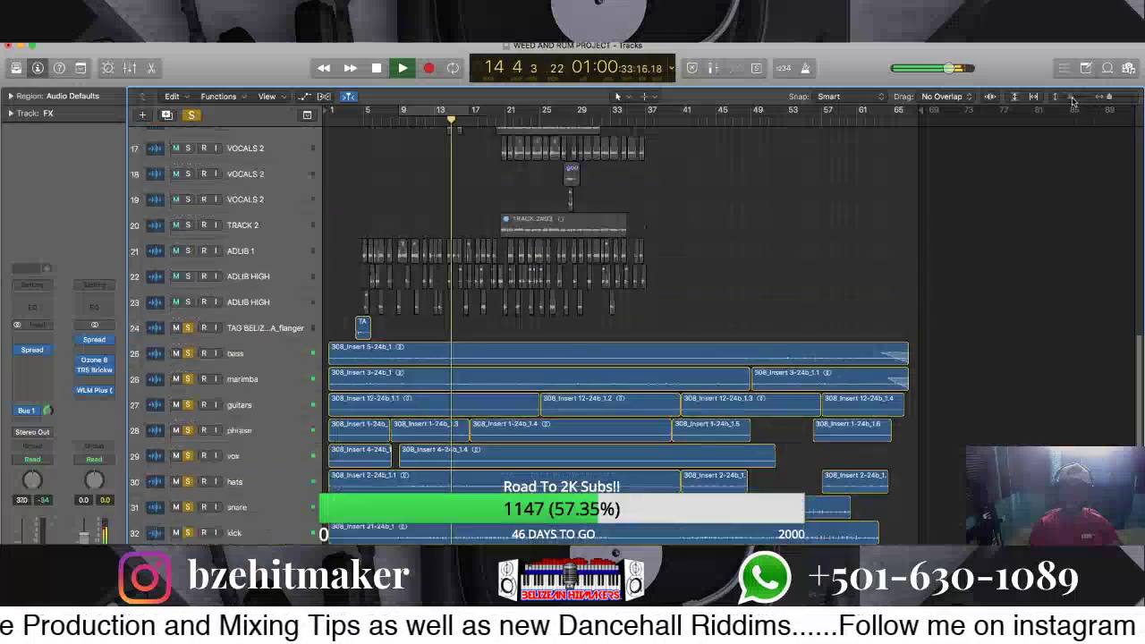
{"action": "left_click", "coordinate": [246, 410]}
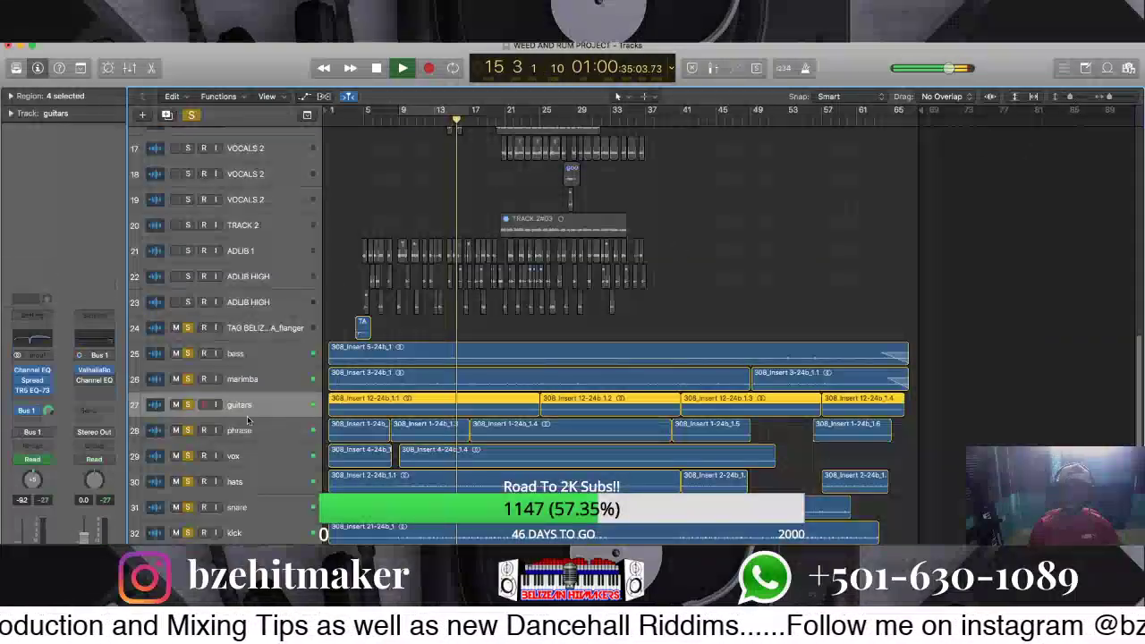
{"action": "left_click", "coordinate": [33, 380]}
{"action": "left_click_drag", "start_coordinate": [276, 172], "coordinate": [273, 184]}
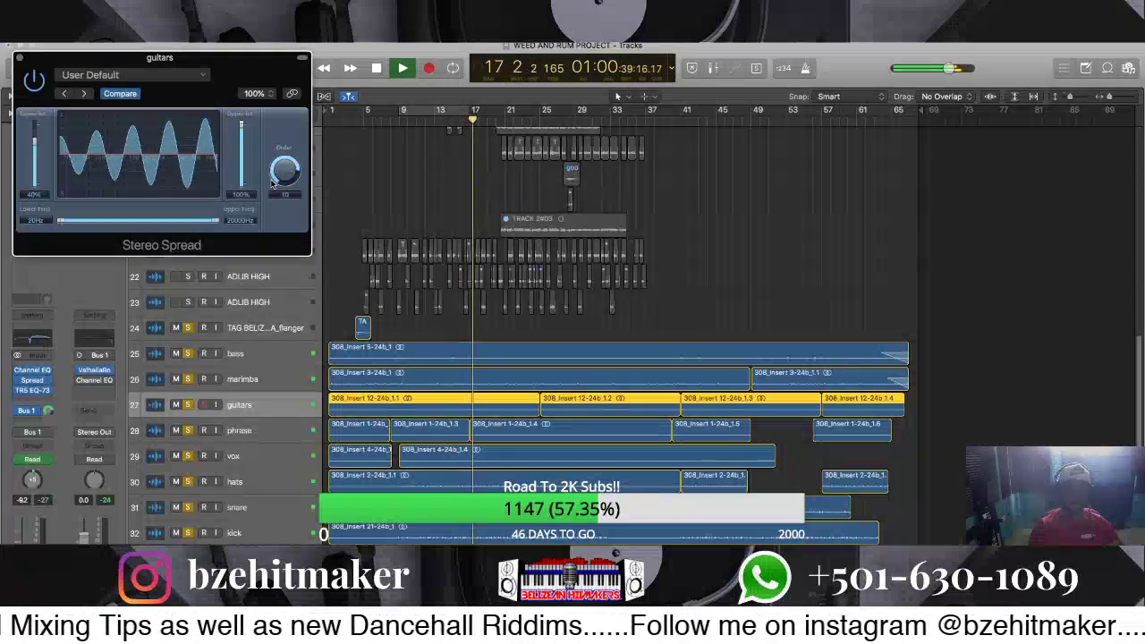
{"action": "left_click", "coordinate": [346, 121]}
{"action": "left_click_drag", "start_coordinate": [247, 75], "coordinate": [463, 197]}
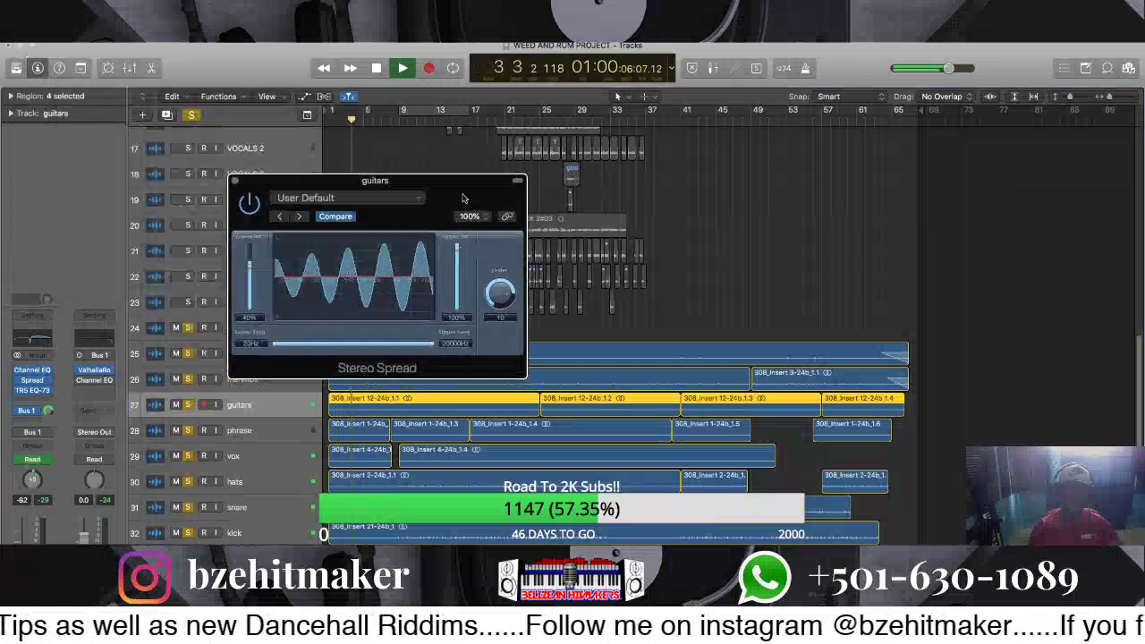
Audition the Light LF & HF Spread and Medium HF Spread presets on the guitars, setting the latter's order to 10
{"action": "left_click", "coordinate": [300, 216]}
{"action": "left_click", "coordinate": [300, 217]}
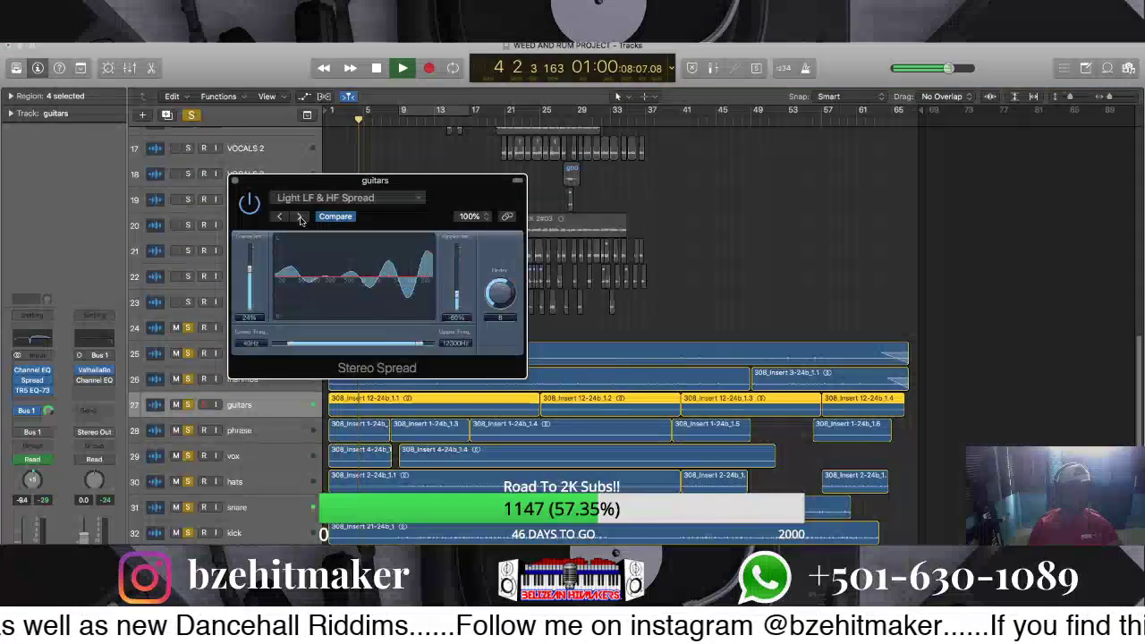
{"action": "left_click", "coordinate": [300, 218]}
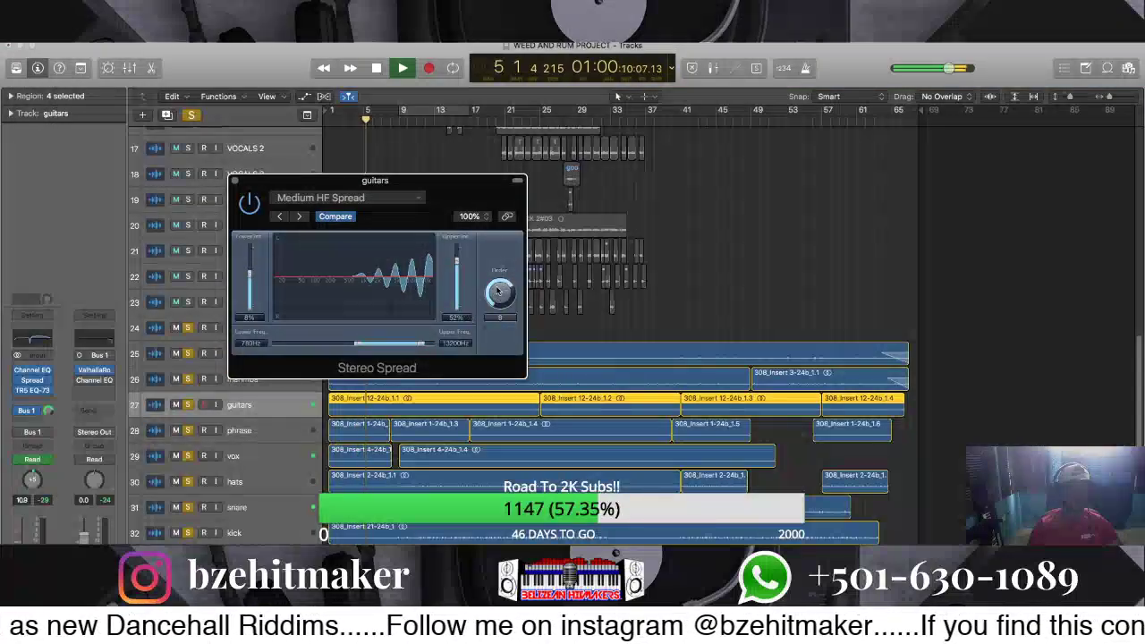
{"action": "mouse_move", "coordinate": [496, 291]}
{"action": "left_mouse_down"}
{"action": "mouse_move", "coordinate": [507, 285]}
{"action": "mouse_move", "coordinate": [498, 304]}
{"action": "left_mouse_up"}
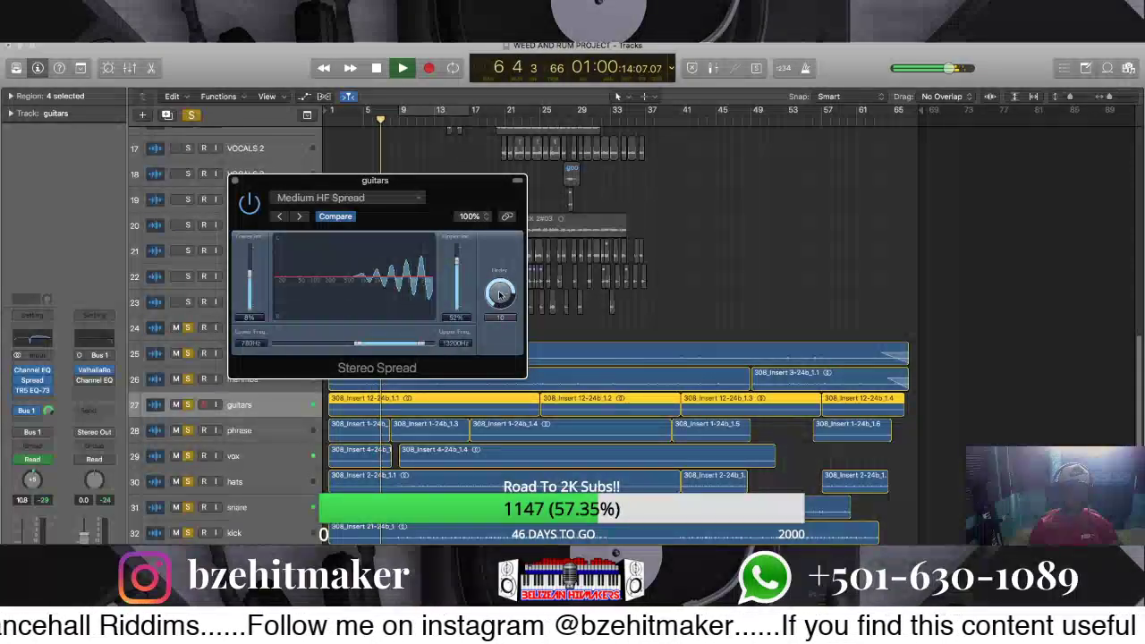
Load the Medium LF & HF Spread preset in the guitars' Stereo Spread and set its order to 10
{"action": "left_click", "coordinate": [299, 217]}
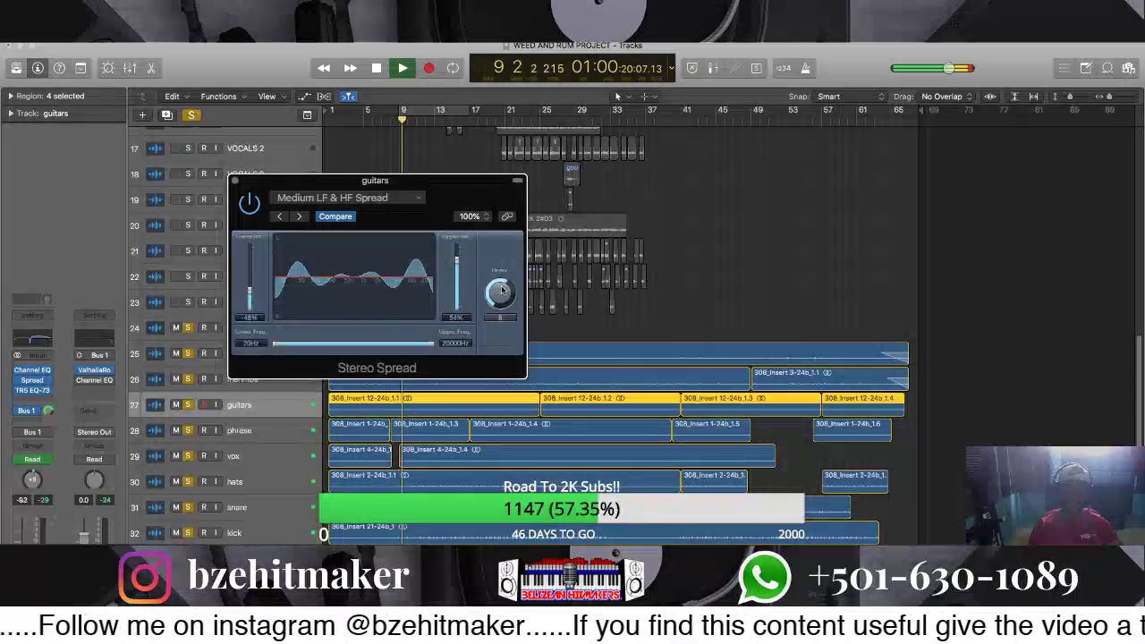
{"action": "left_click_drag", "start_coordinate": [502, 290], "coordinate": [497, 295]}
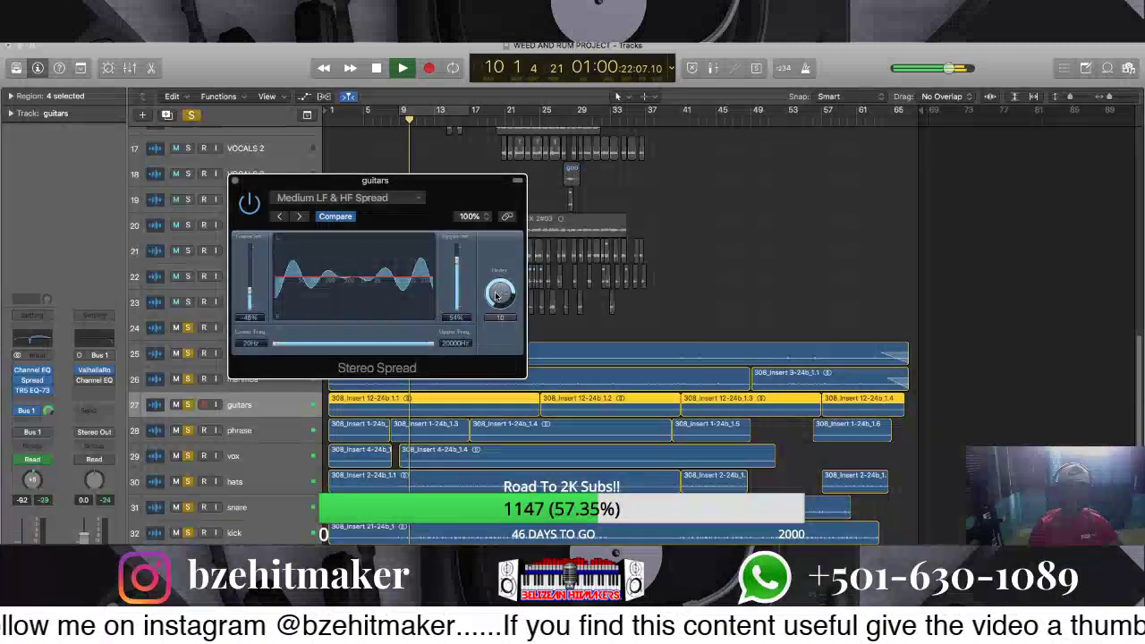
Close the guitars' Stereo Spread and check the WLM Plus loudness meter on the Stereo Out from the BEAT track
{"action": "left_click", "coordinate": [236, 180]}
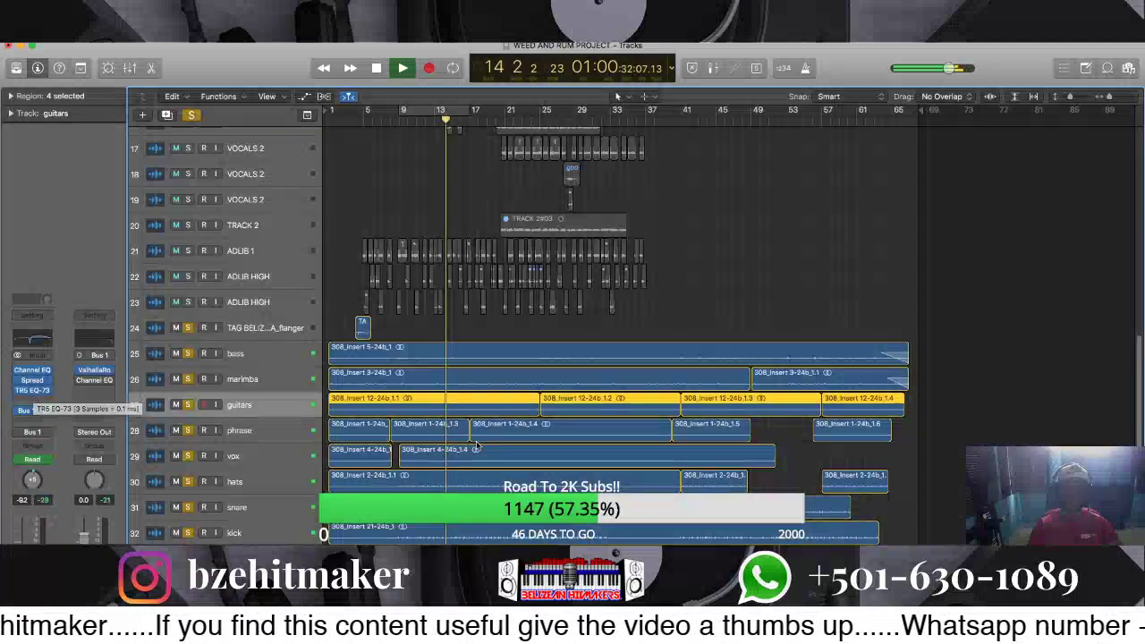
{"action": "scroll", "coordinate": [488, 440], "scroll_direction": "up", "scroll_amount": 8}
{"action": "scroll", "coordinate": [487, 440], "scroll_direction": "up", "scroll_amount": 2}
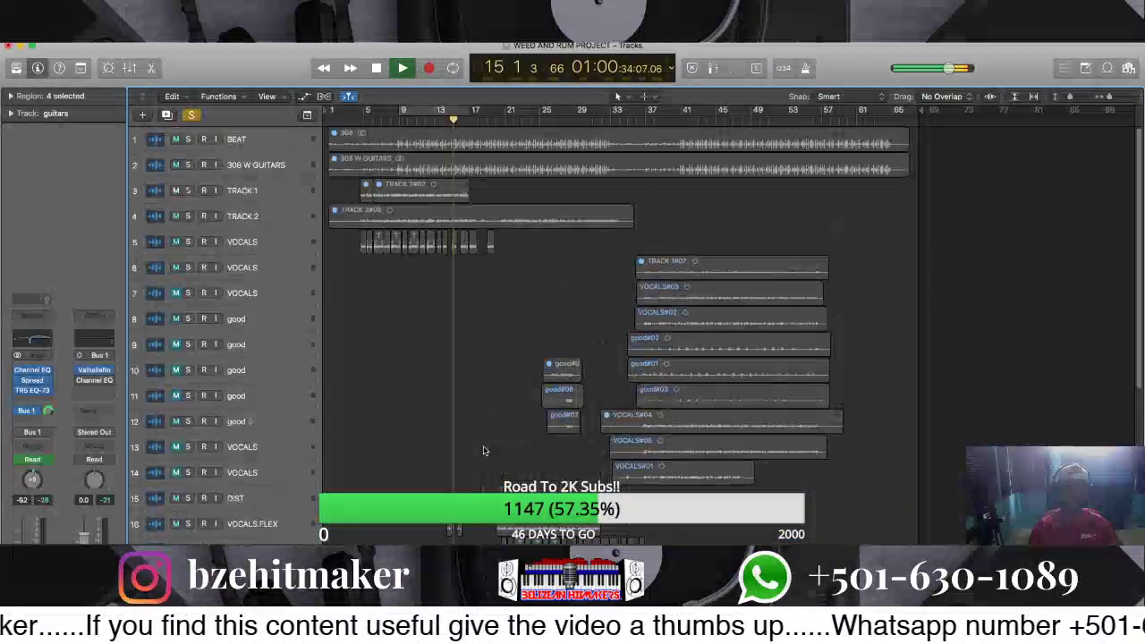
{"action": "scroll", "coordinate": [485, 445], "scroll_direction": "down", "scroll_amount": 10}
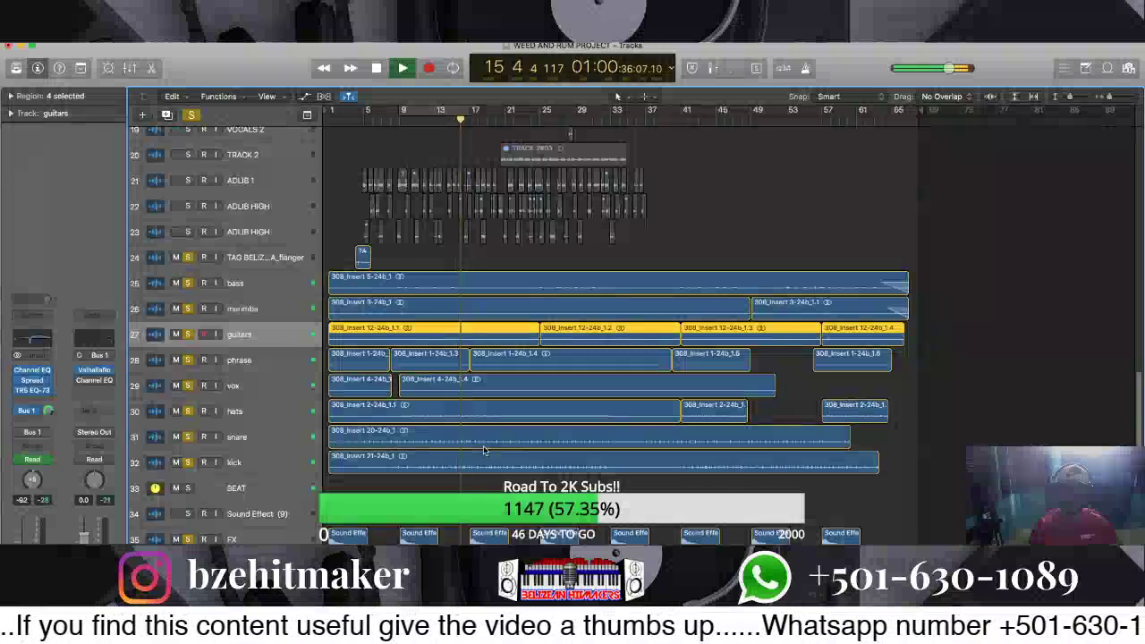
{"action": "scroll", "coordinate": [483, 450], "scroll_direction": "up", "scroll_amount": 4}
{"action": "scroll", "coordinate": [483, 450], "scroll_direction": "up", "scroll_amount": 10}
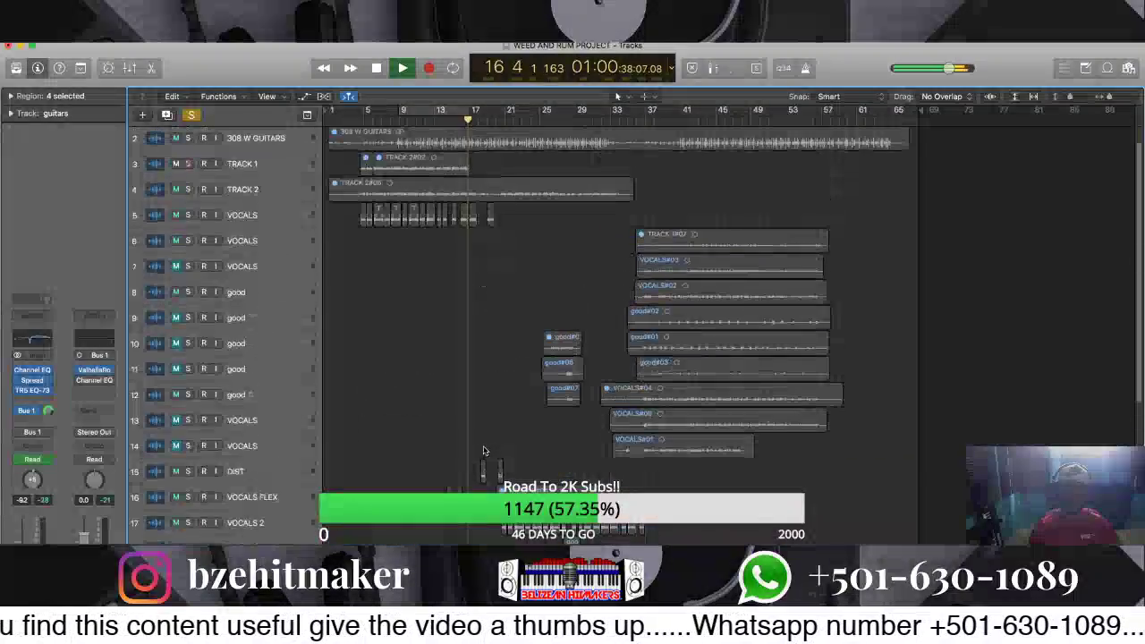
{"action": "left_click", "coordinate": [289, 143]}
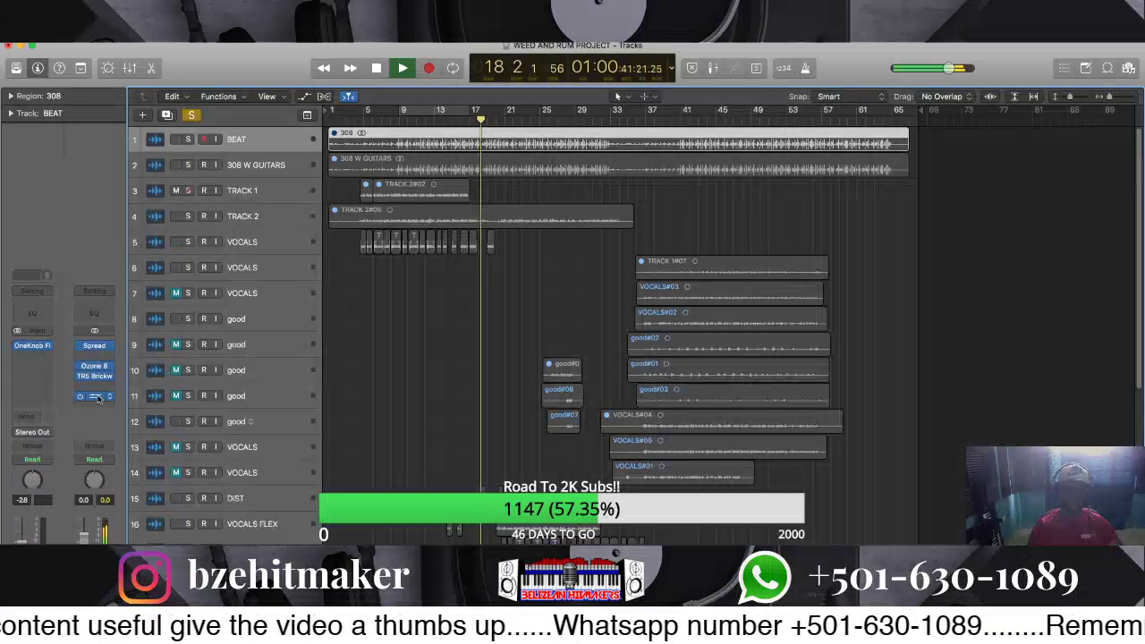
{"action": "left_click", "coordinate": [94, 395]}
{"action": "left_click", "coordinate": [18, 58]}
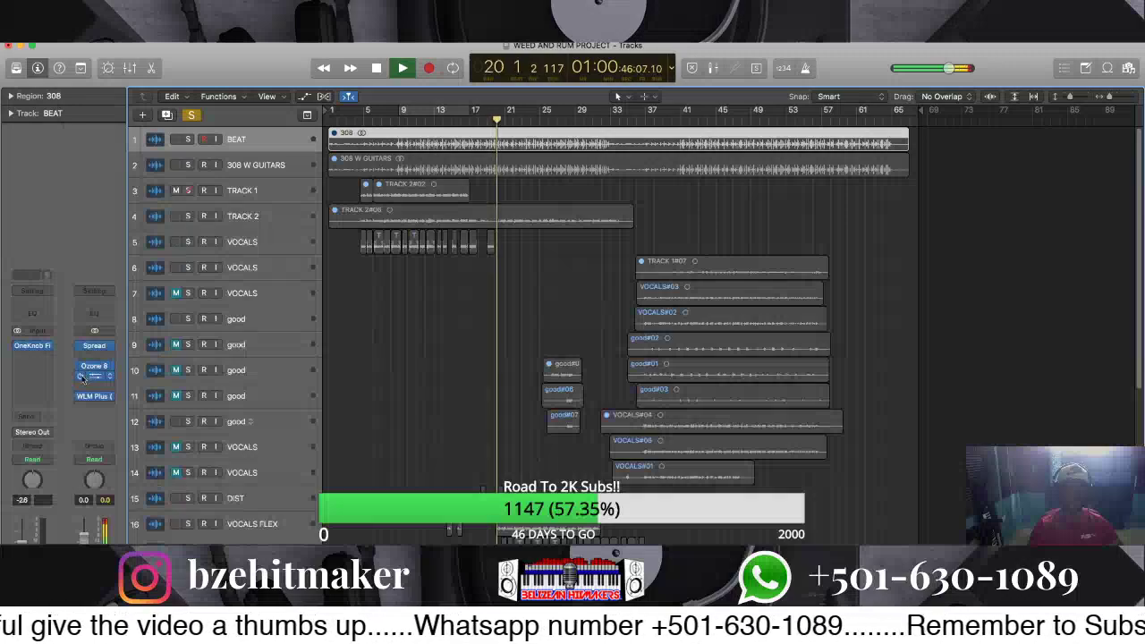
Raise the input of the Stereo Out's TR5 Brickwall Limiter to 5.5 dB while monitoring the WLM loudness meter, and close both plugins
{"action": "left_click", "coordinate": [94, 396]}
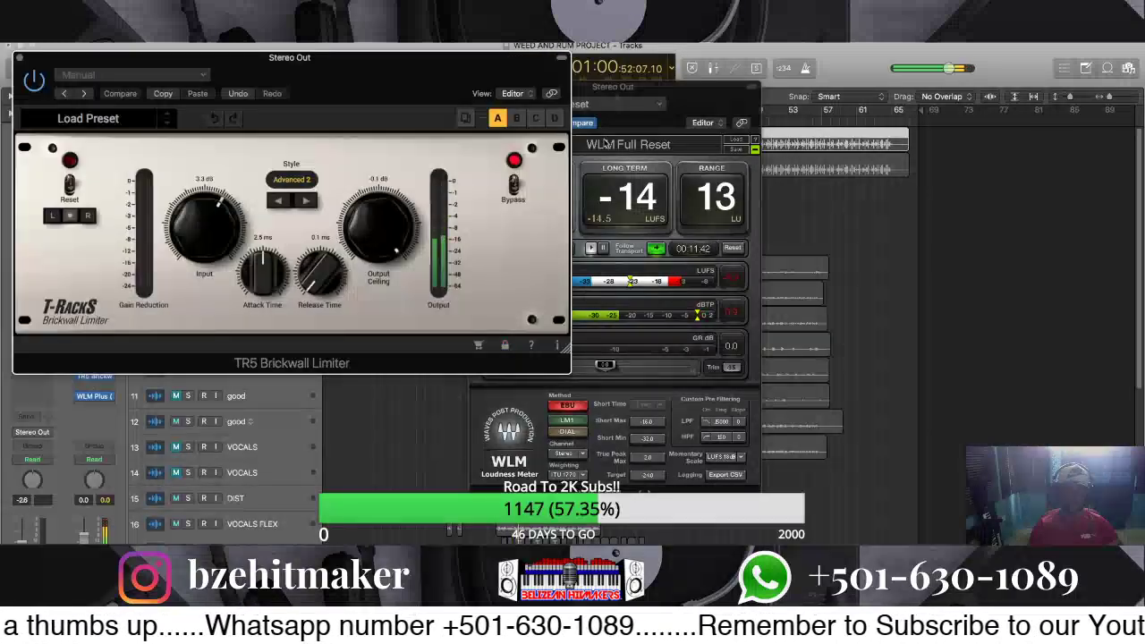
{"action": "left_click_drag", "start_coordinate": [604, 144], "coordinate": [778, 156]}
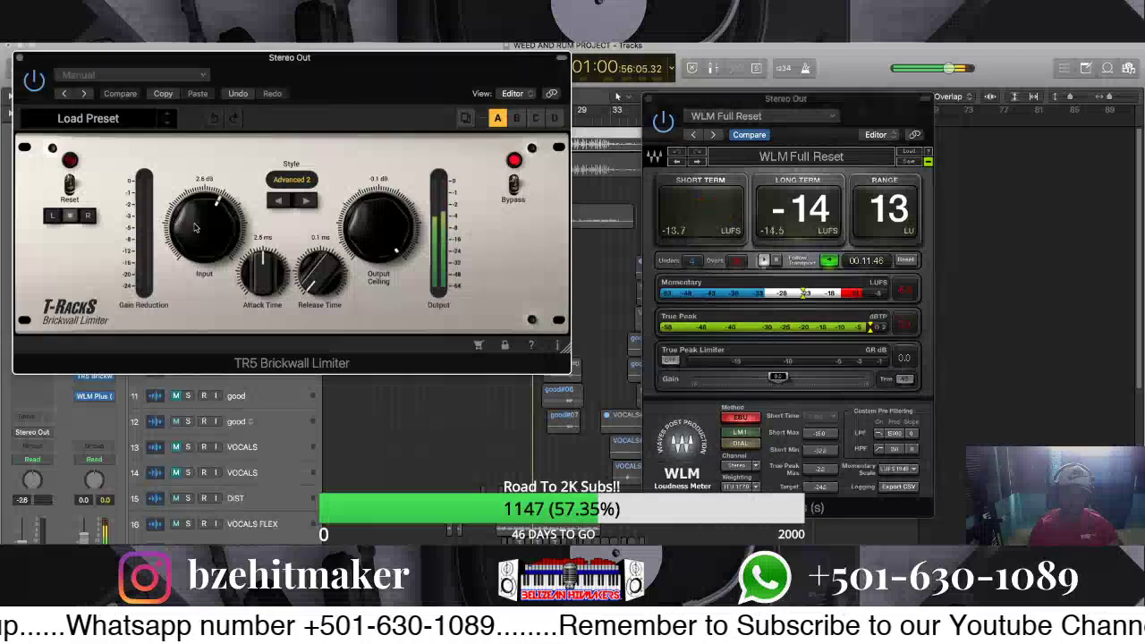
{"action": "mouse_move", "coordinate": [198, 222]}
{"action": "left_mouse_down"}
{"action": "mouse_move", "coordinate": [190, 242]}
{"action": "mouse_move", "coordinate": [202, 212]}
{"action": "left_mouse_up"}
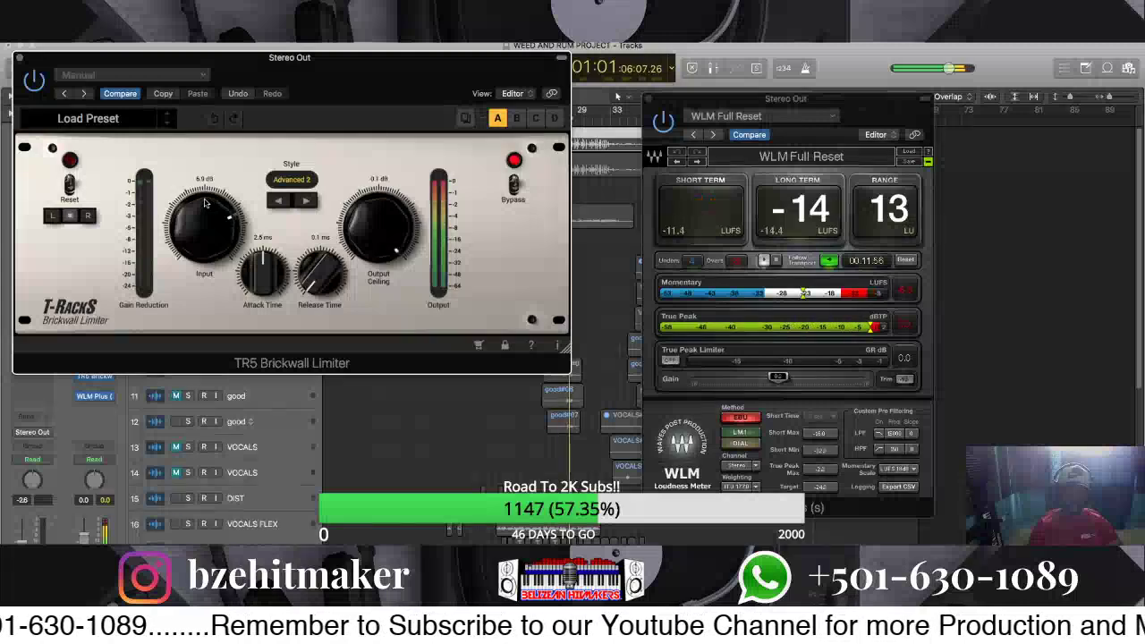
{"action": "left_click_drag", "start_coordinate": [204, 203], "coordinate": [205, 211]}
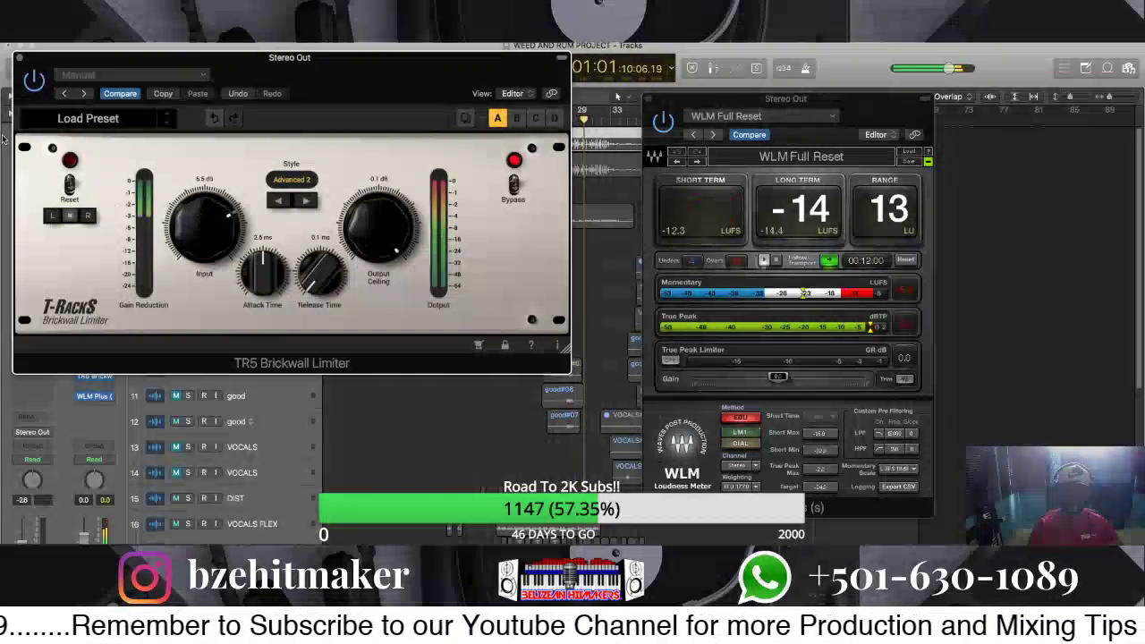
{"action": "left_click", "coordinate": [20, 58]}
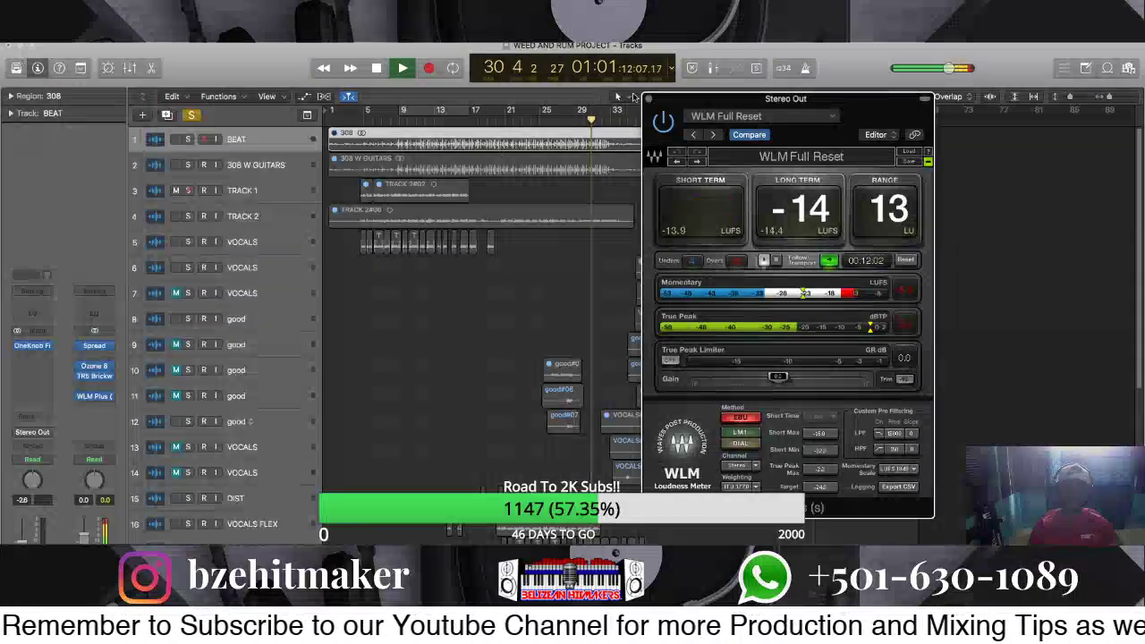
{"action": "left_click", "coordinate": [650, 100]}
Deselect the BEAT region and replay the song from the start with the VOCALS track 5 soloed
{"action": "left_click", "coordinate": [583, 315]}
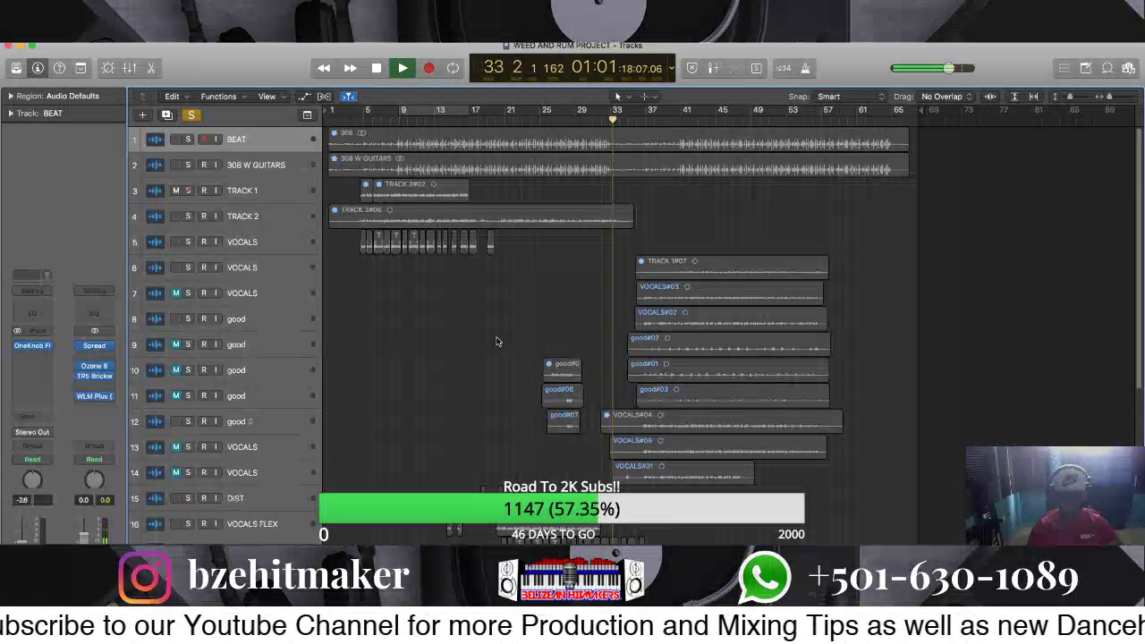
{"action": "key", "text": "Return"}
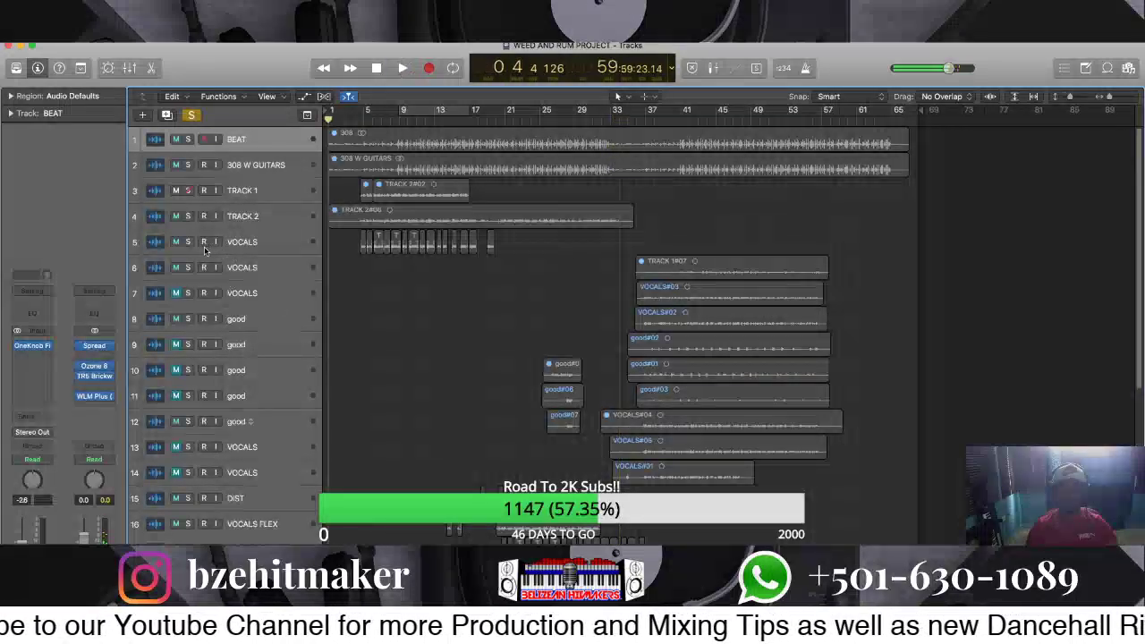
{"action": "left_click", "coordinate": [187, 243]}
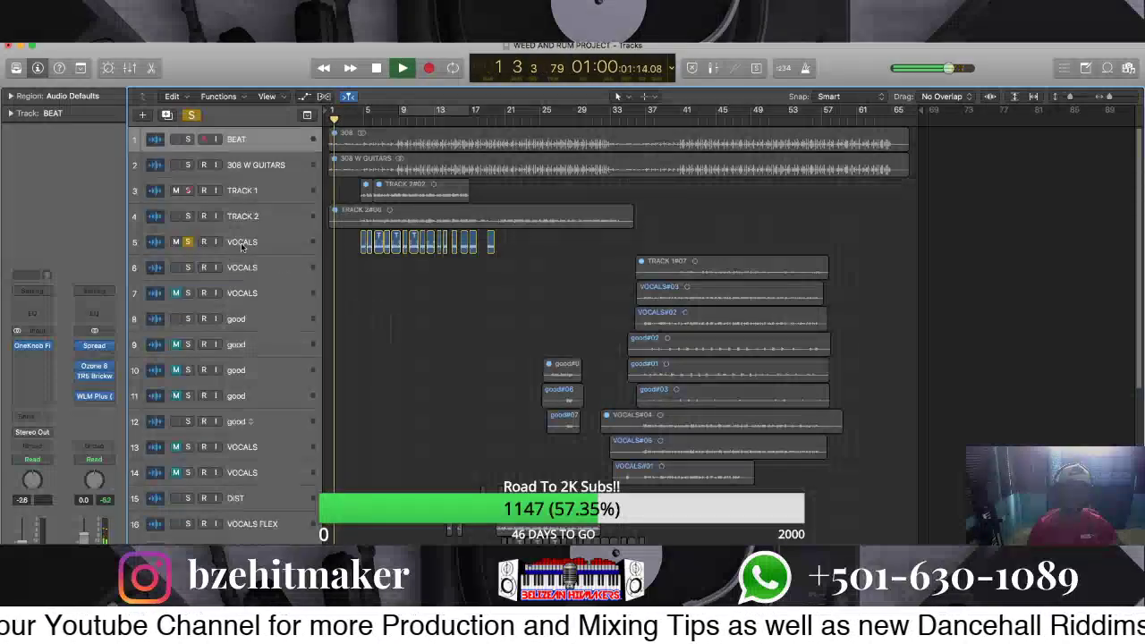
Move the VOCALS 2 track directly below the soloed VOCALS track and reselect VOCALS
{"action": "scroll", "coordinate": [393, 385], "scroll_direction": "down", "scroll_amount": 5}
{"action": "scroll", "coordinate": [413, 404], "scroll_direction": "down", "scroll_amount": 3}
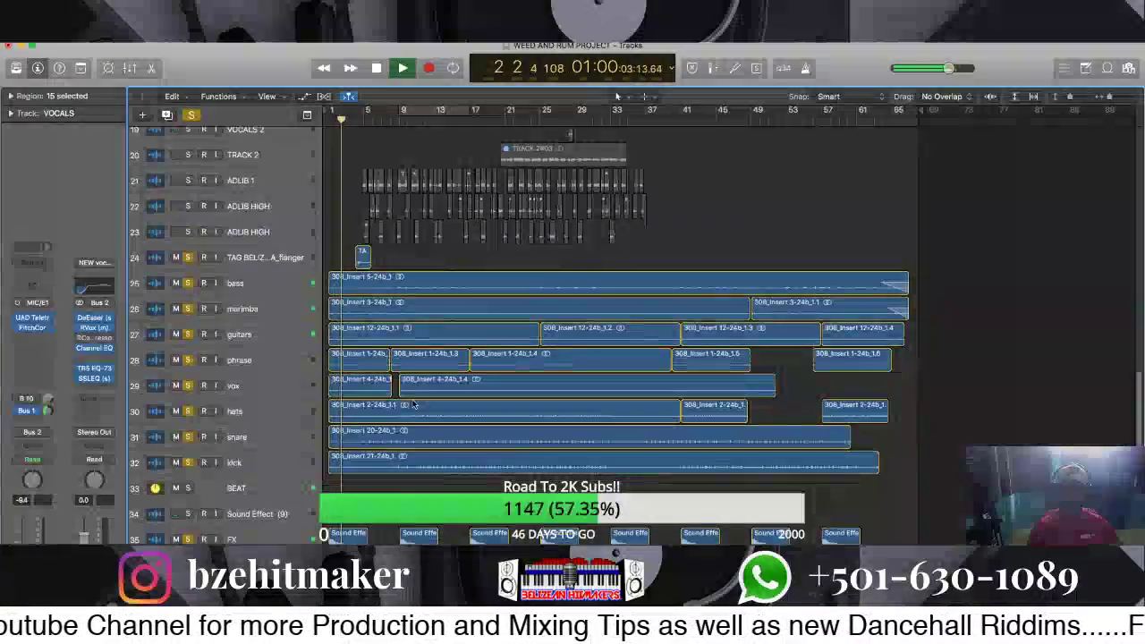
{"action": "scroll", "coordinate": [413, 404], "scroll_direction": "up", "scroll_amount": 8}
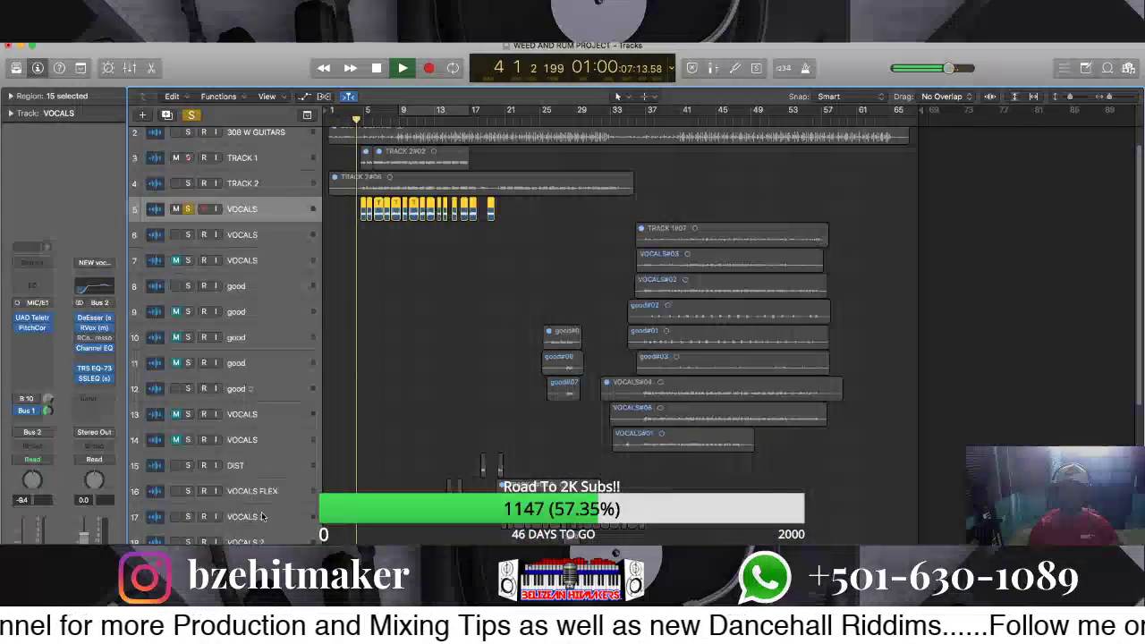
{"action": "left_click_drag", "start_coordinate": [262, 516], "coordinate": [260, 230]}
{"action": "left_click", "coordinate": [366, 260]}
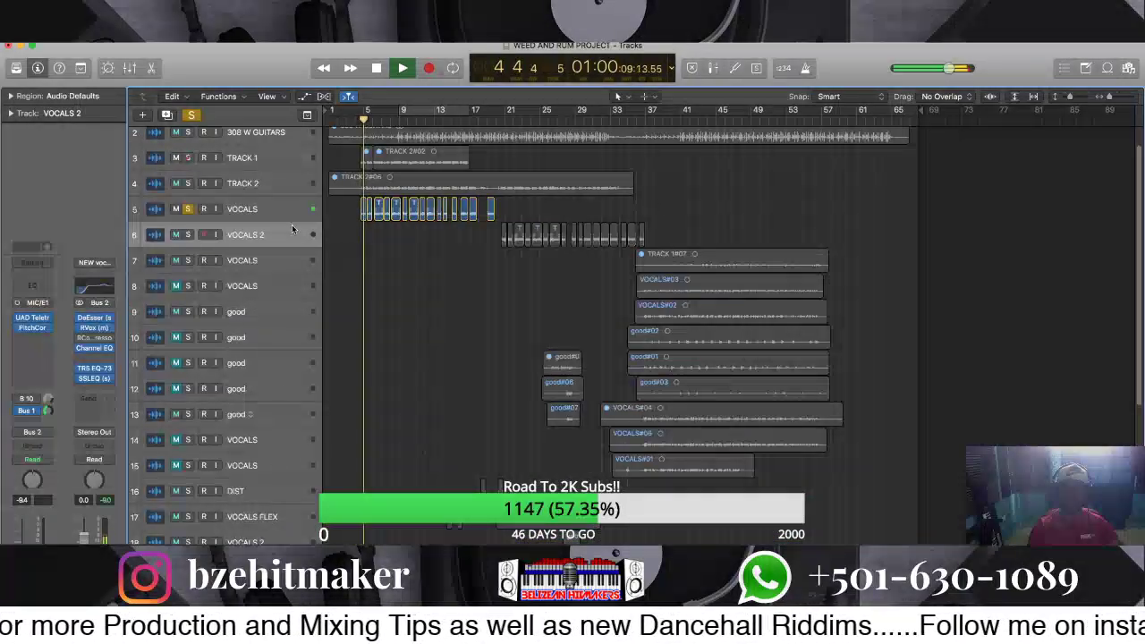
{"action": "left_click", "coordinate": [280, 210]}
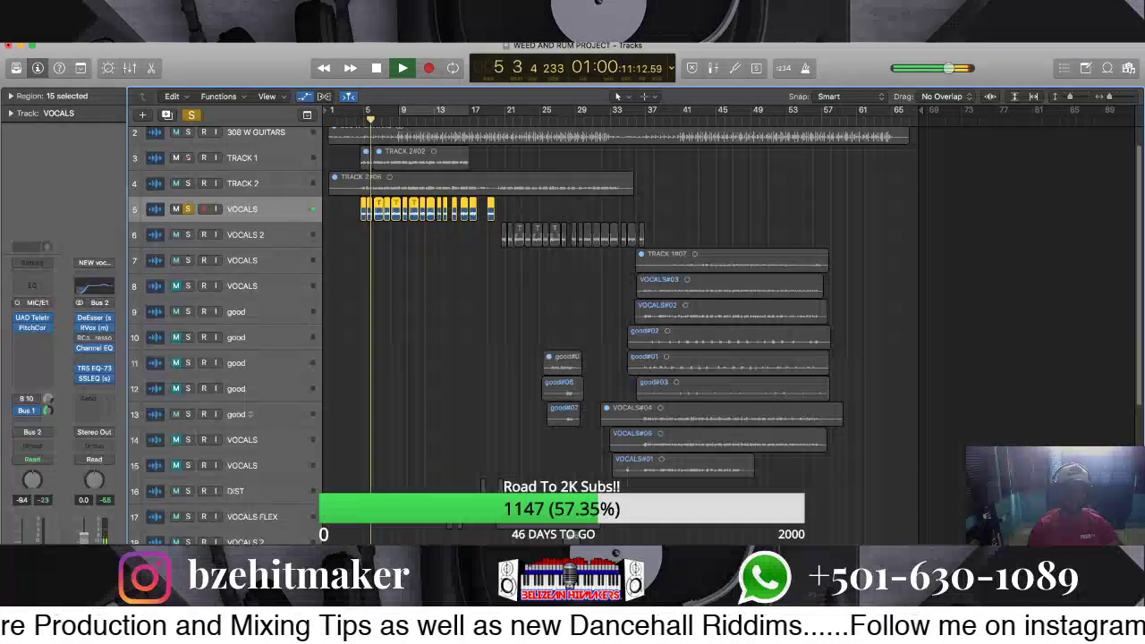
Set the VOCALS track's volume to -14.0 dB and replay it soloed on its own
{"action": "key", "text": "a"}
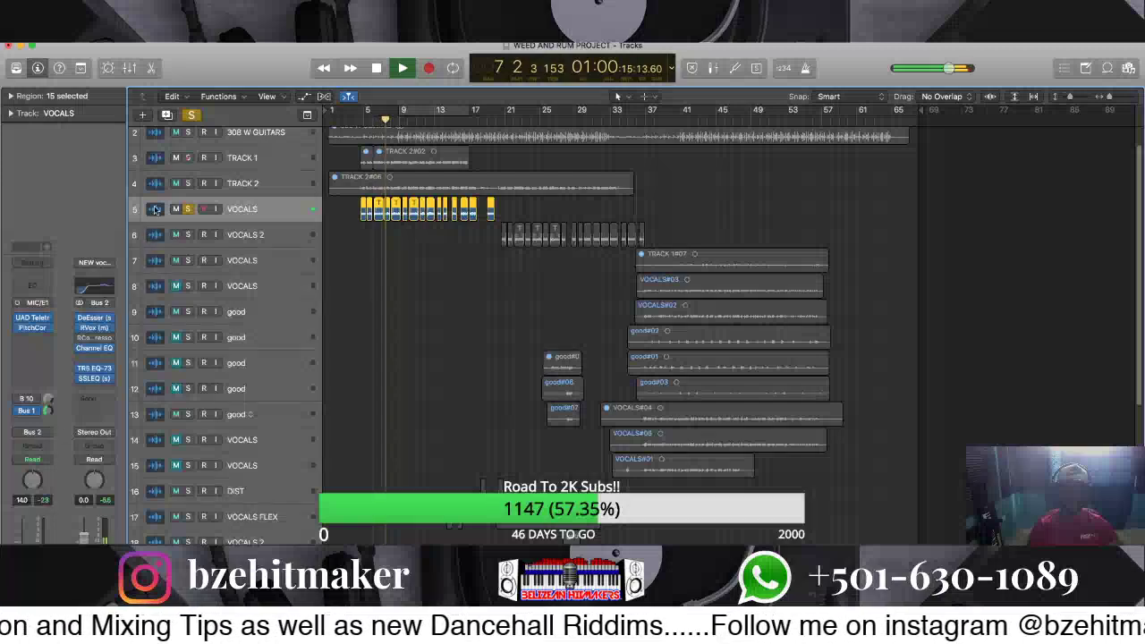
{"action": "left_click", "coordinate": [191, 116]}
{"action": "left_click", "coordinate": [187, 209]}
{"action": "key", "text": "space"}
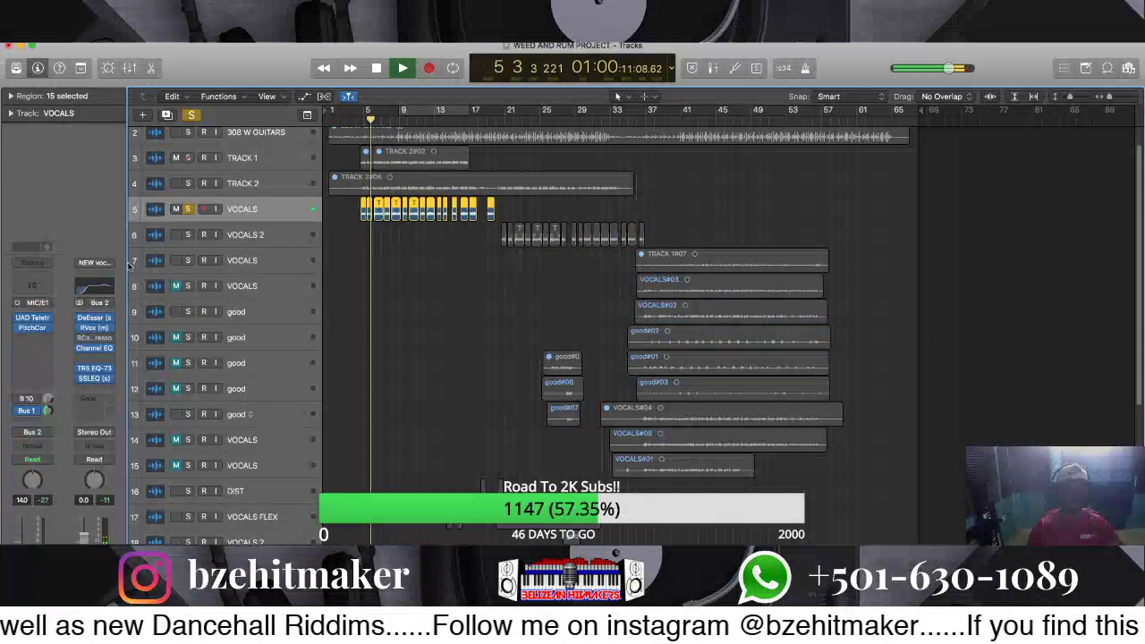
Adjust the low cut in the vocal bus's Channel EQ and close the plugin
{"action": "left_click", "coordinate": [94, 286]}
{"action": "mouse_move", "coordinate": [195, 234]}
{"action": "left_mouse_down"}
{"action": "mouse_move", "coordinate": [225, 242]}
{"action": "mouse_move", "coordinate": [205, 244]}
{"action": "left_mouse_up"}
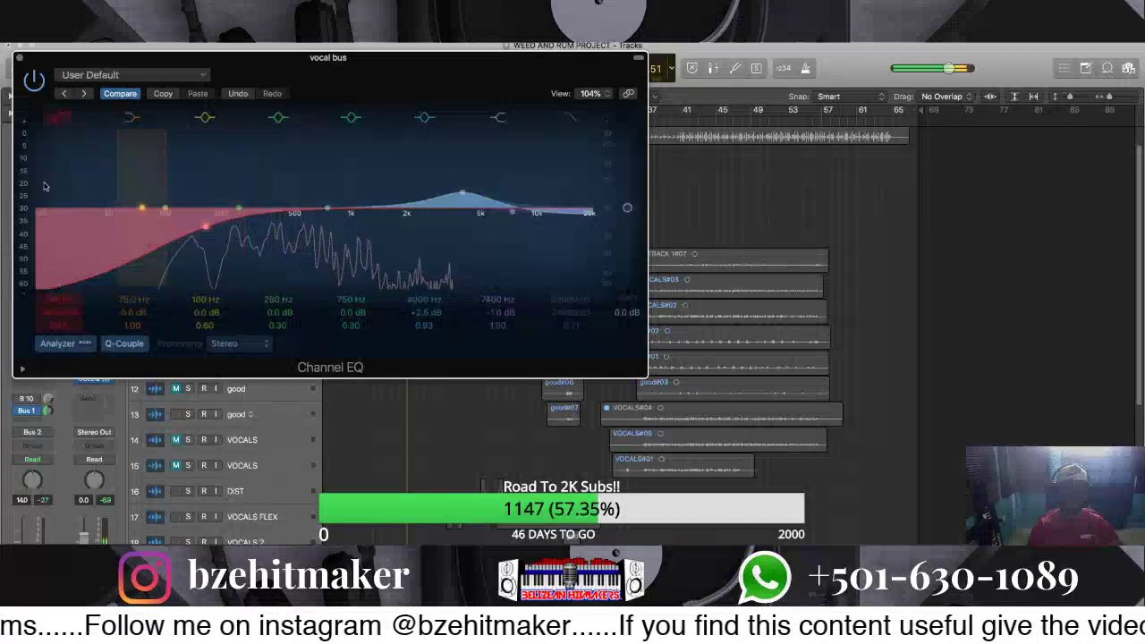
{"action": "left_click", "coordinate": [20, 59]}
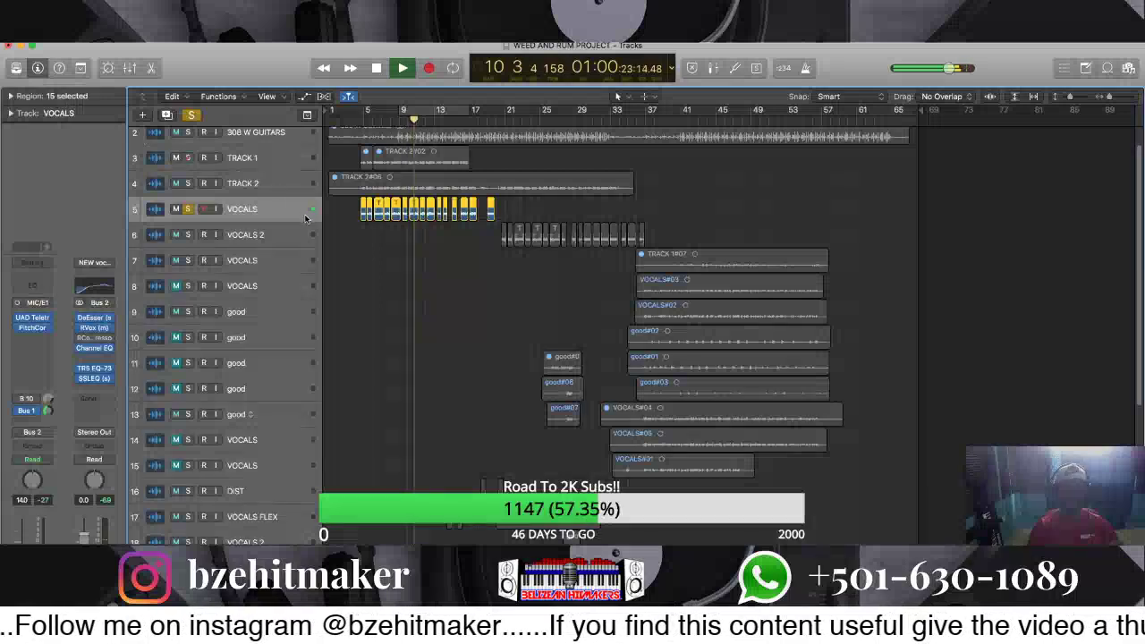
Set the mix of the ValhallaRoom reverb on the VOCALS track's Bus 1 send to about 31.8%
{"action": "left_click", "coordinate": [33, 412]}
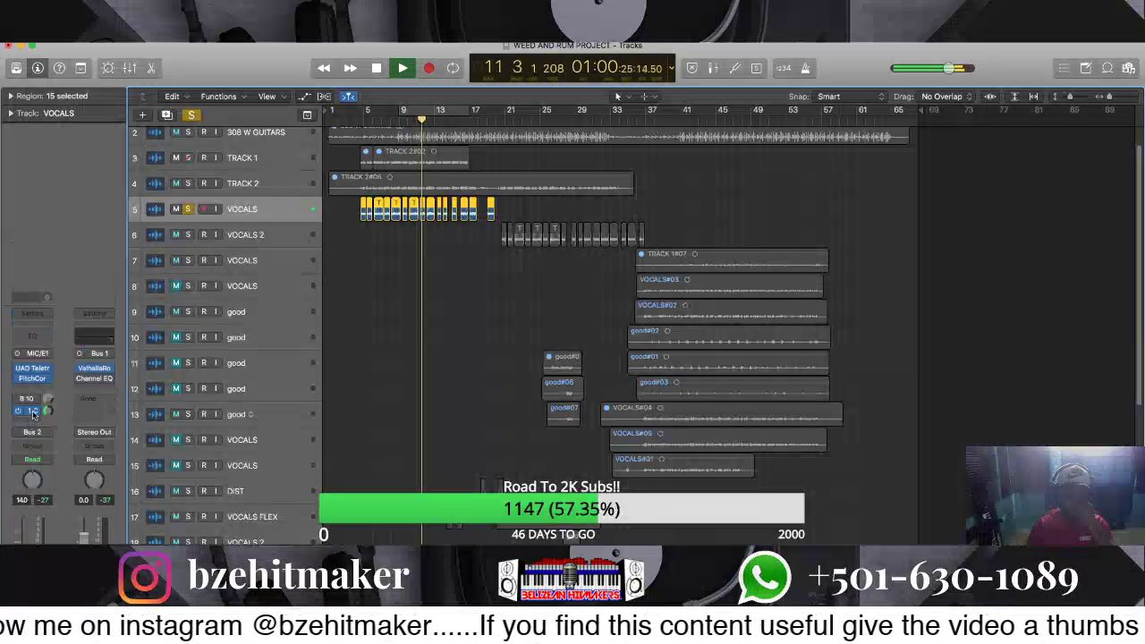
{"action": "left_click", "coordinate": [94, 368]}
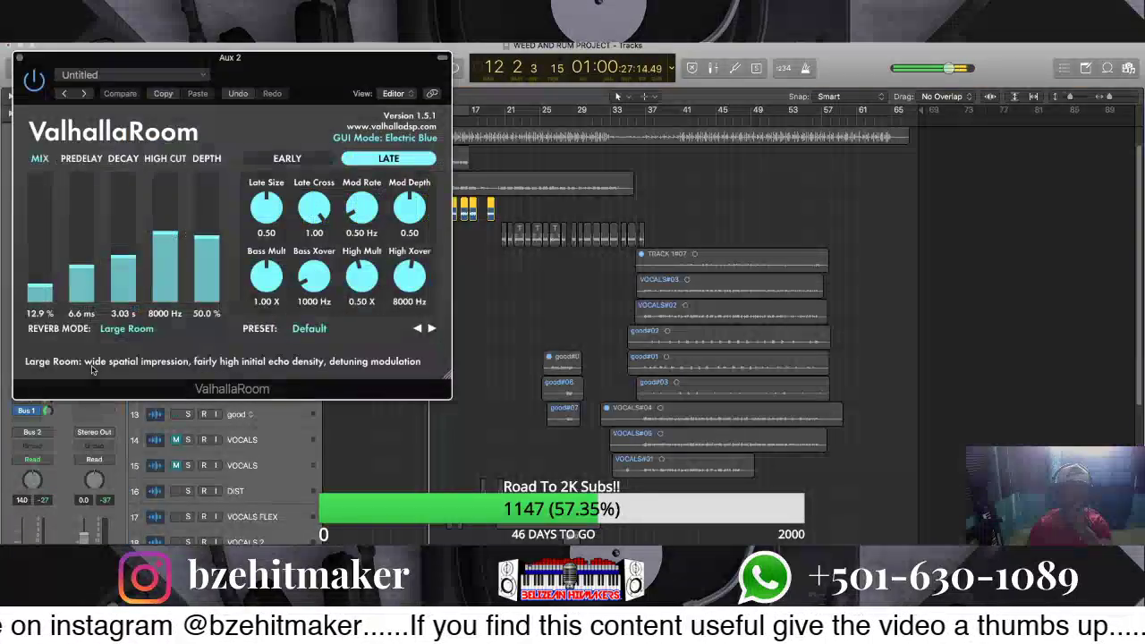
{"action": "left_click_drag", "start_coordinate": [179, 57], "coordinate": [638, 166]}
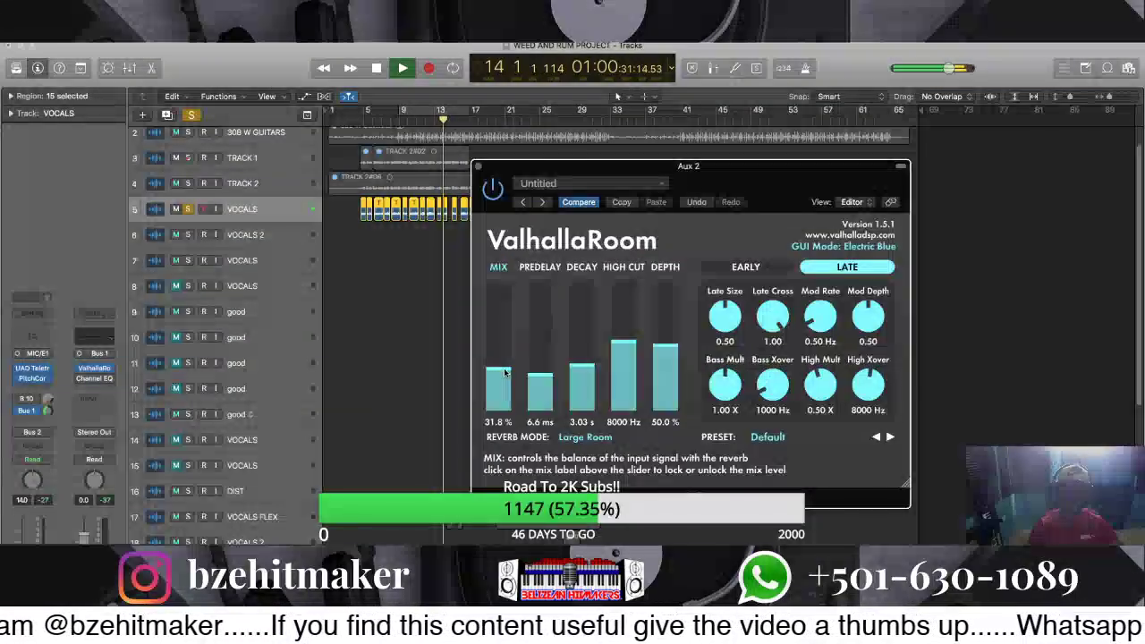
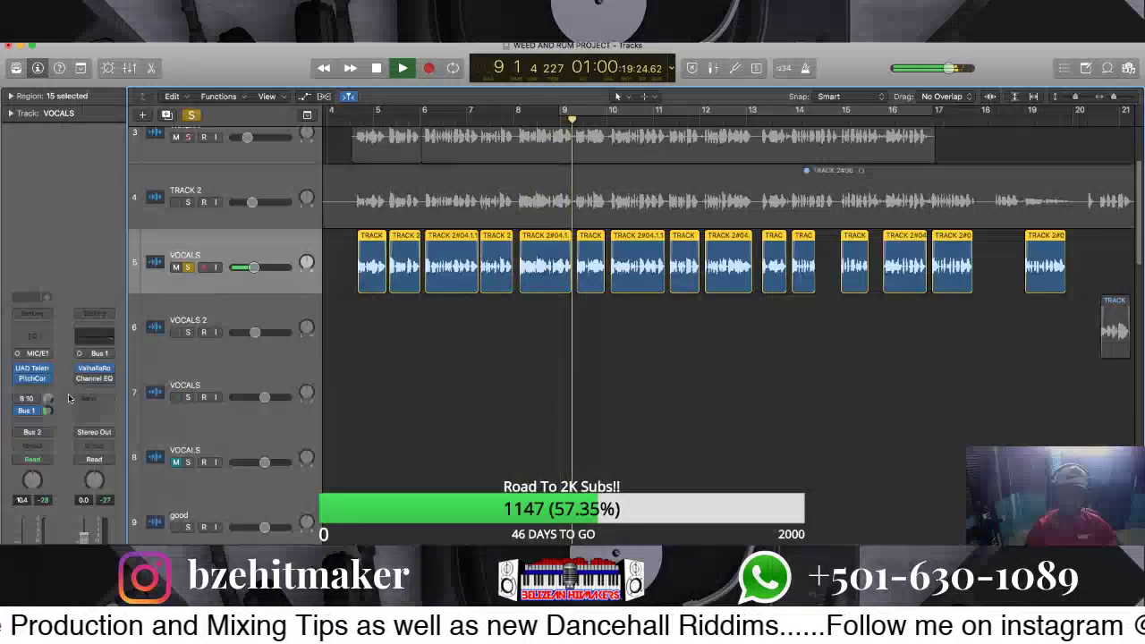
Adjust the HMF gain, bandwidth and frequency in the vocal bus's SSLEQ and close the plugin
{"action": "left_click", "coordinate": [35, 433]}
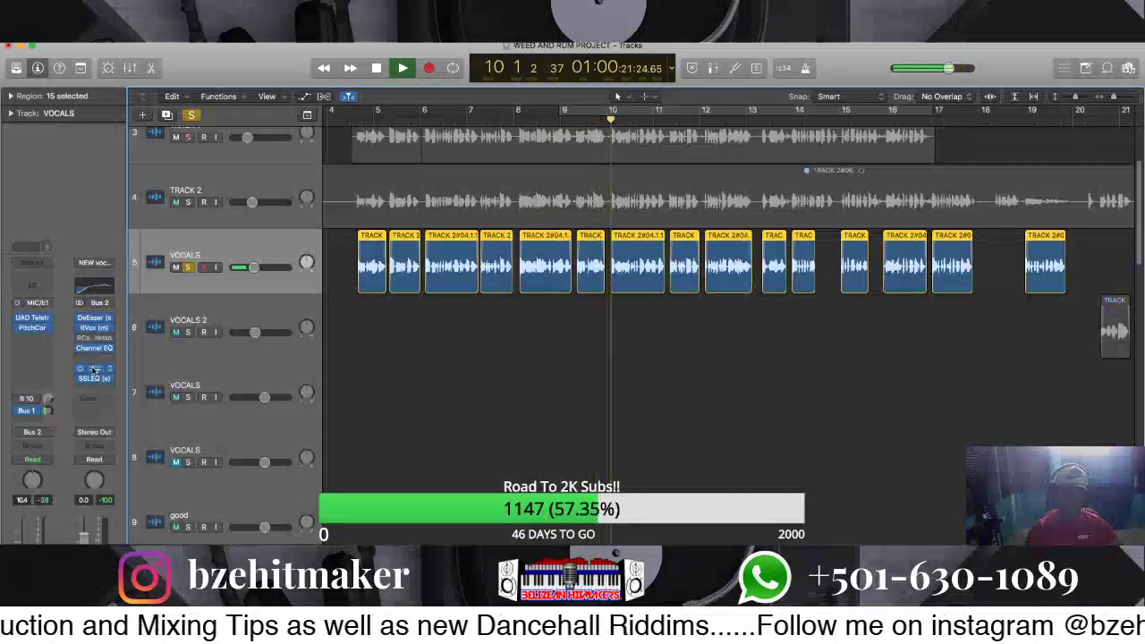
{"action": "left_click", "coordinate": [94, 379]}
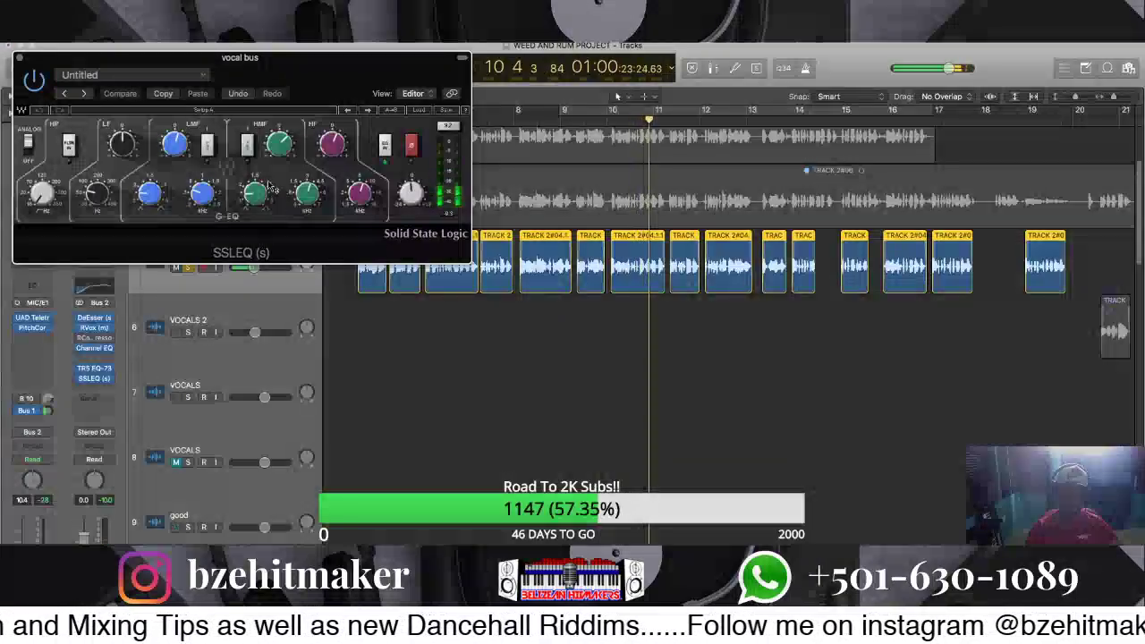
{"action": "left_click_drag", "start_coordinate": [279, 143], "coordinate": [279, 149]}
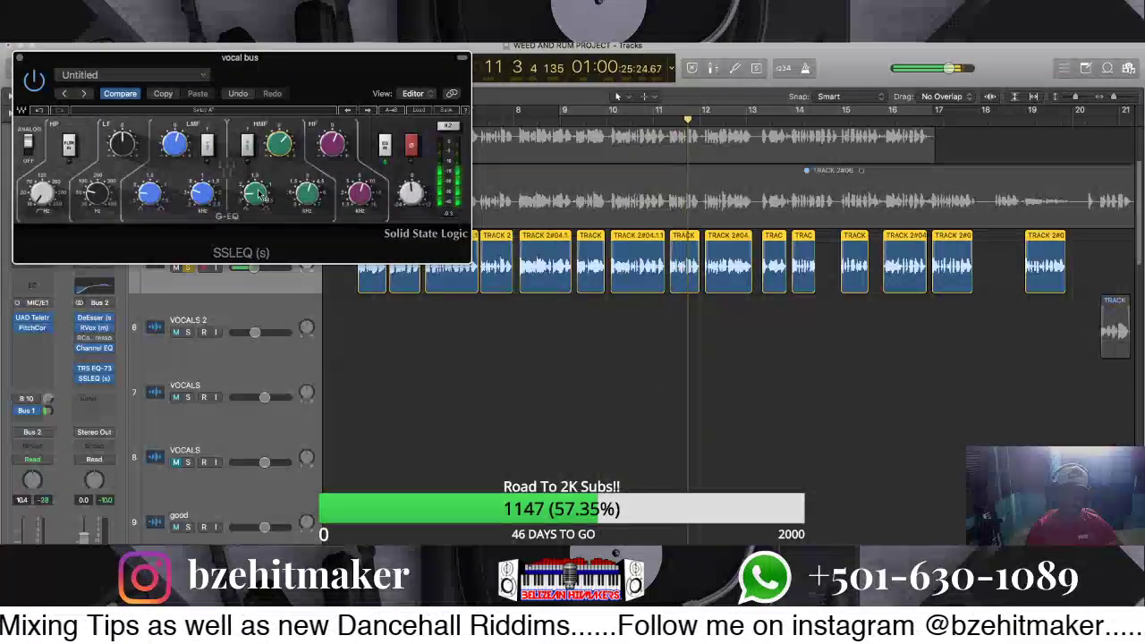
{"action": "left_click_drag", "start_coordinate": [259, 194], "coordinate": [258, 197]}
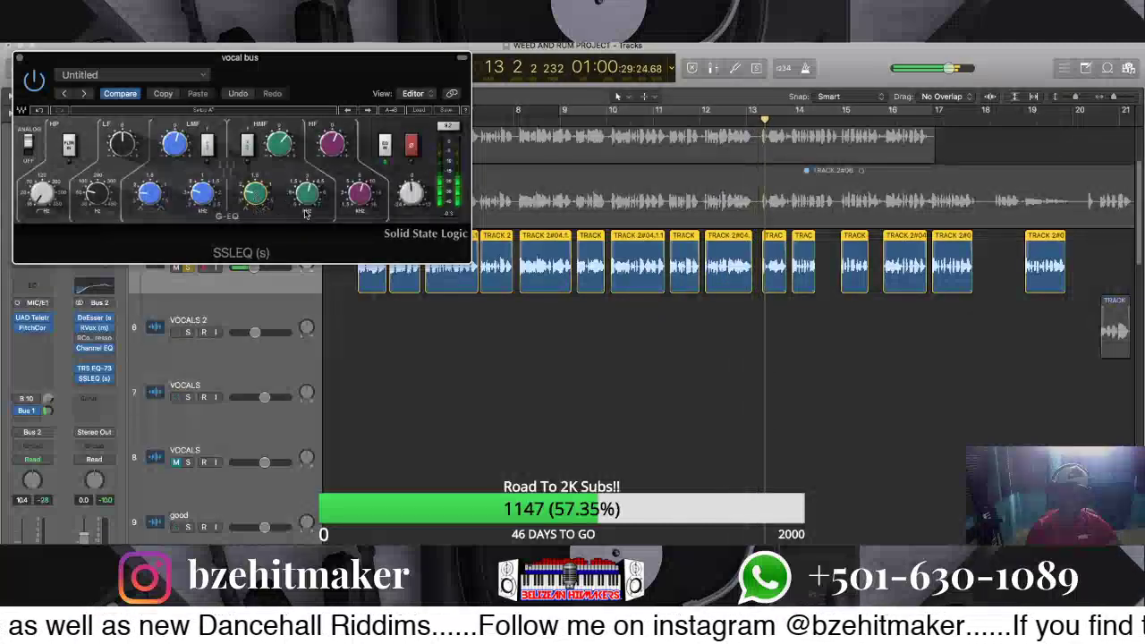
{"action": "left_click_drag", "start_coordinate": [308, 186], "coordinate": [308, 184]}
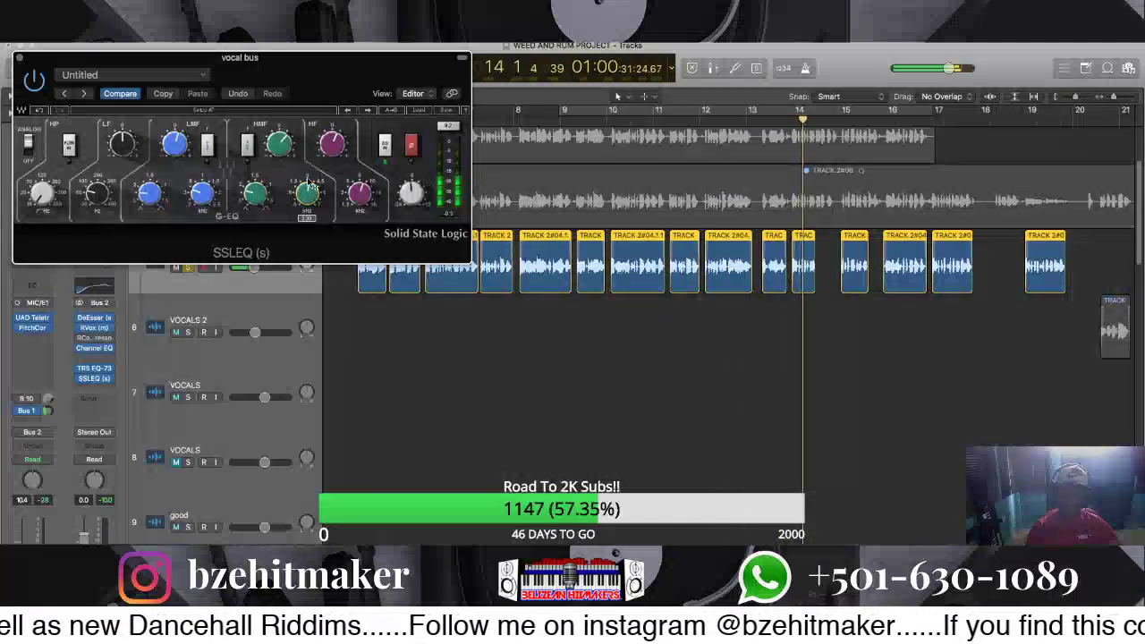
{"action": "left_click", "coordinate": [19, 59]}
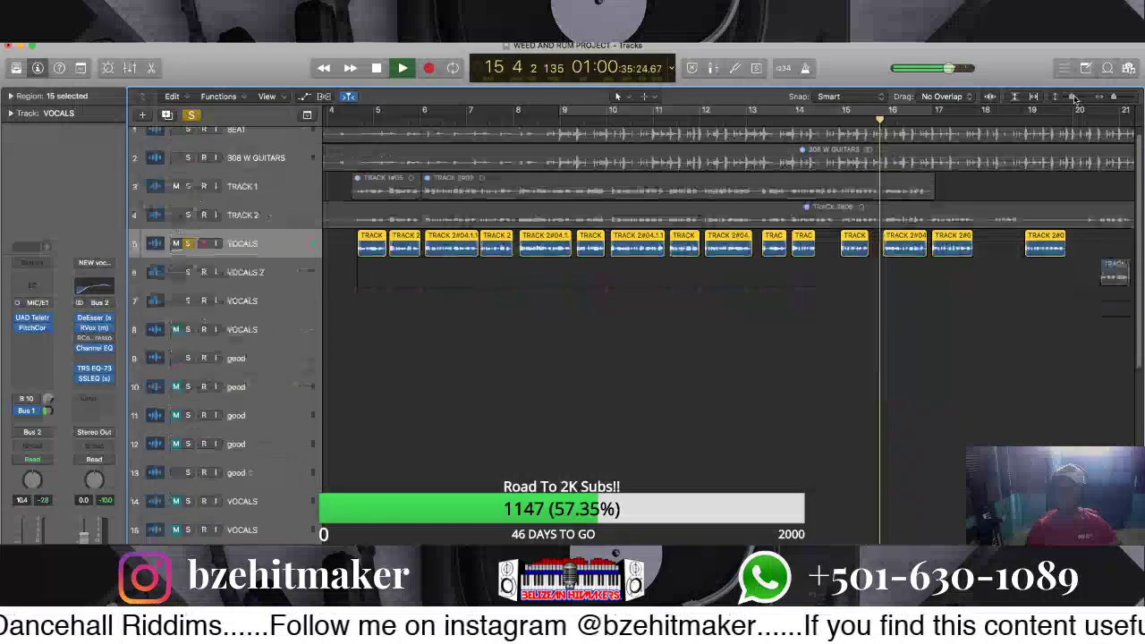
Move the VOCALS FLEX track directly below the soloed VOCALS track and reselect VOCALS
{"action": "left_click_drag", "start_coordinate": [1113, 97], "coordinate": [1112, 97]}
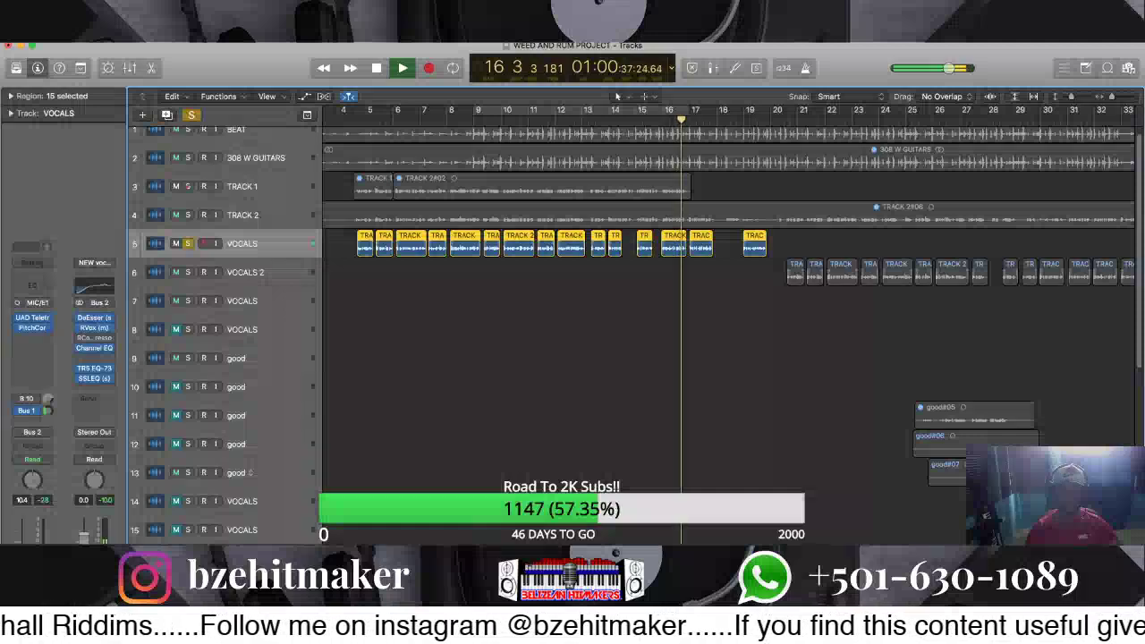
{"action": "left_click_drag", "start_coordinate": [290, 556], "coordinate": [333, 277]}
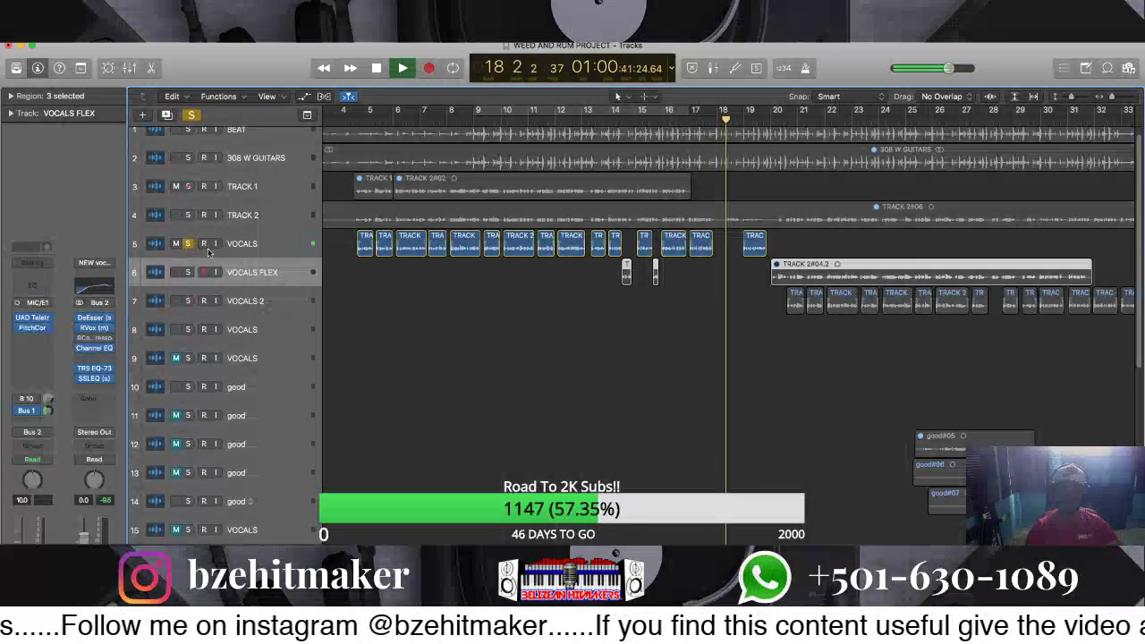
{"action": "left_click", "coordinate": [239, 249]}
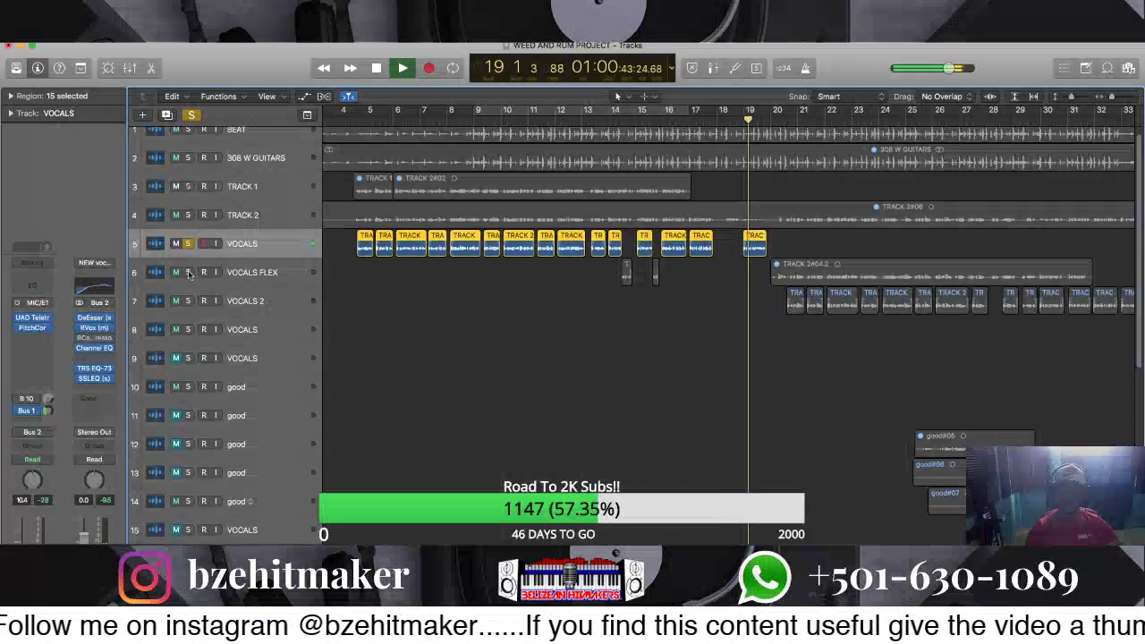
Play the soloed vocals from about bar 13 and inspect the Teletronix LA-2A compressor on the VOCALS FLEX track
{"action": "left_click", "coordinate": [591, 118]}
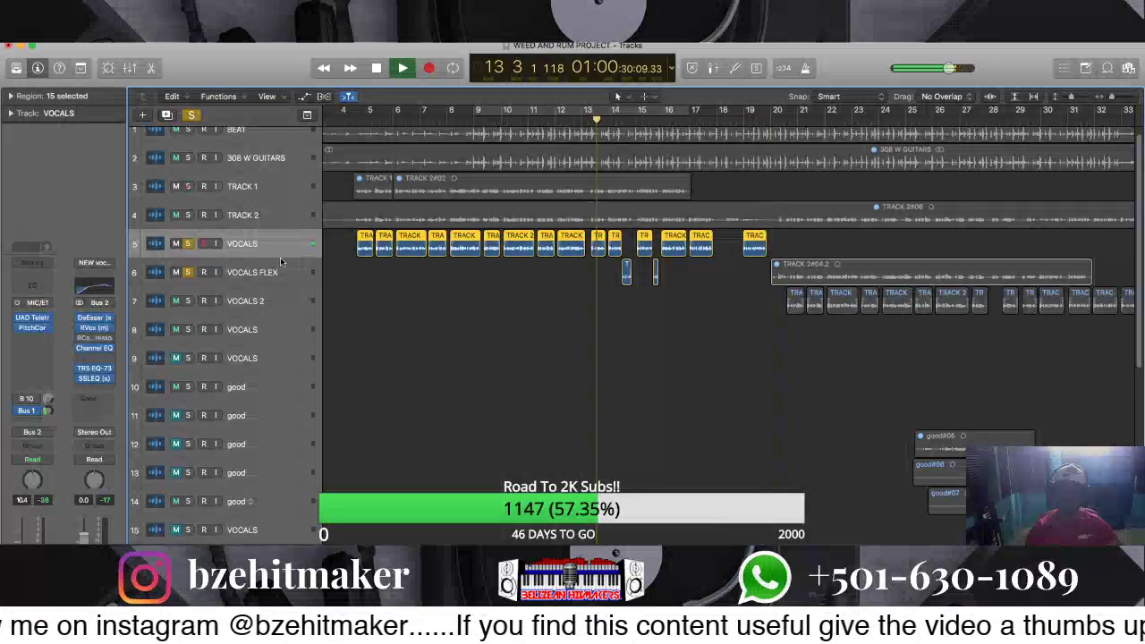
{"action": "left_click", "coordinate": [265, 274]}
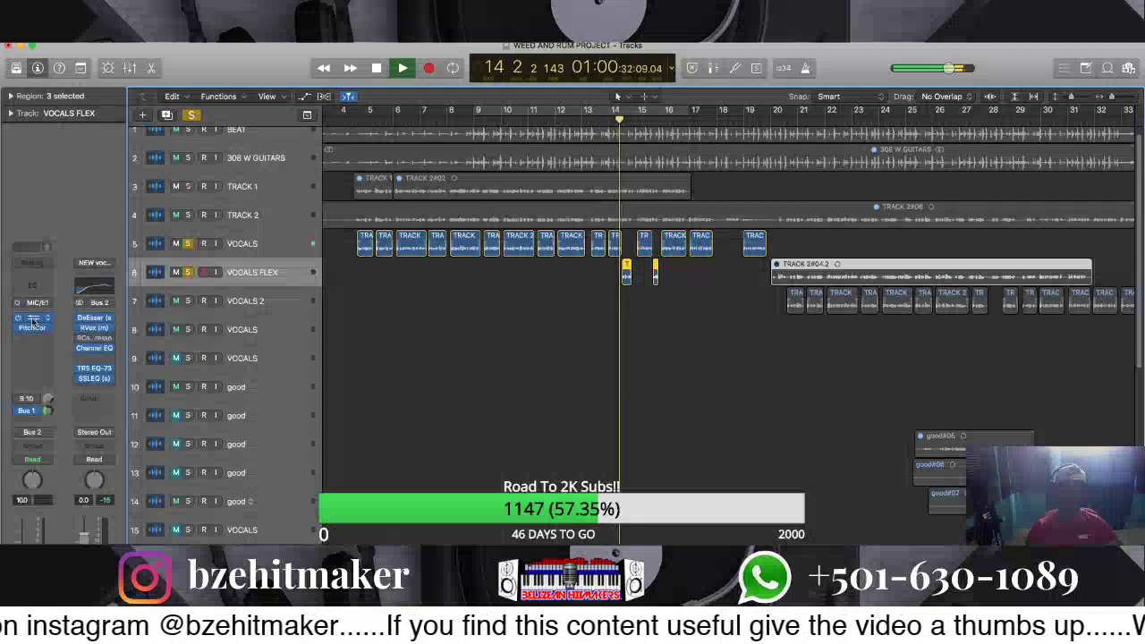
{"action": "left_click", "coordinate": [35, 314]}
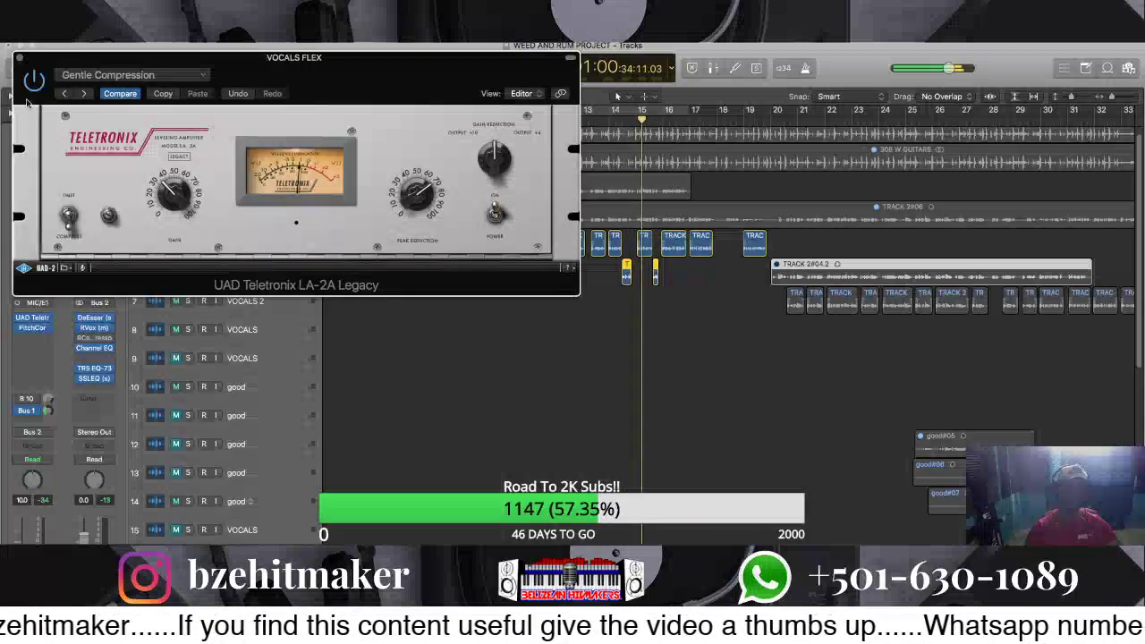
{"action": "left_click", "coordinate": [19, 58]}
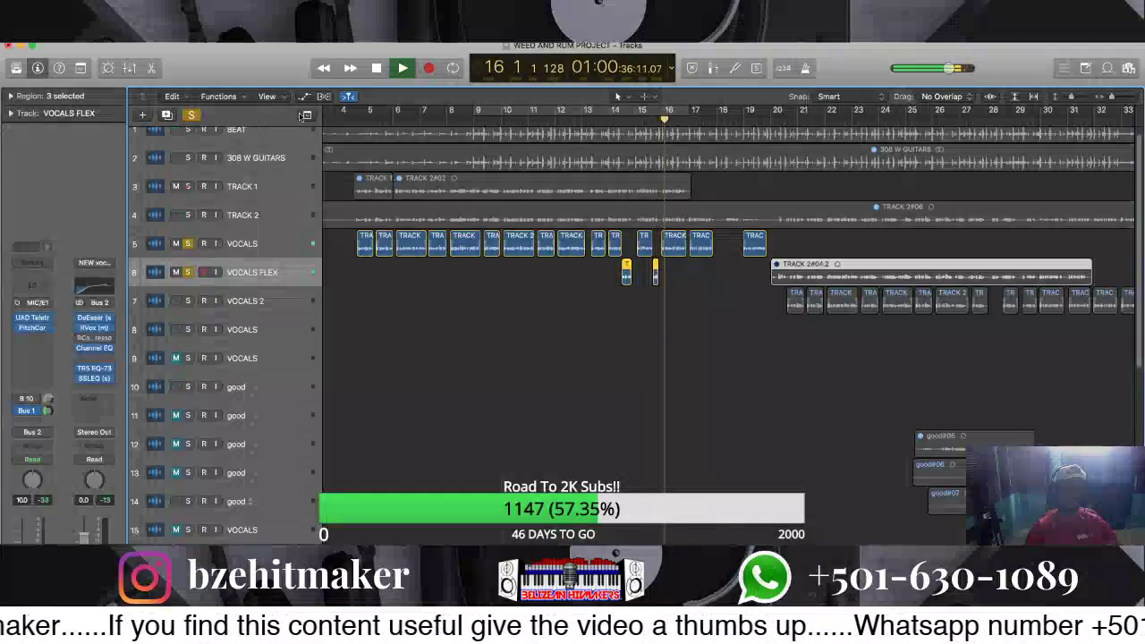
Show the Flex controls in the Tracks area and shrink the tracks and timeline to an overview of the arrangement
{"action": "left_click", "coordinate": [320, 96]}
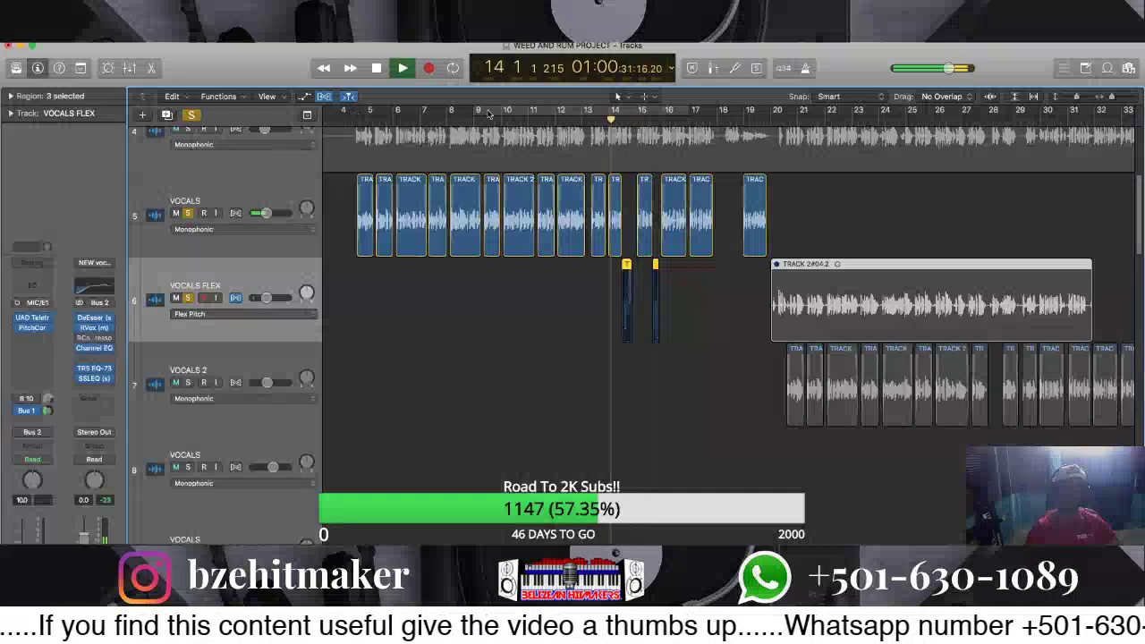
{"action": "left_click_drag", "start_coordinate": [1074, 97], "coordinate": [1071, 96]}
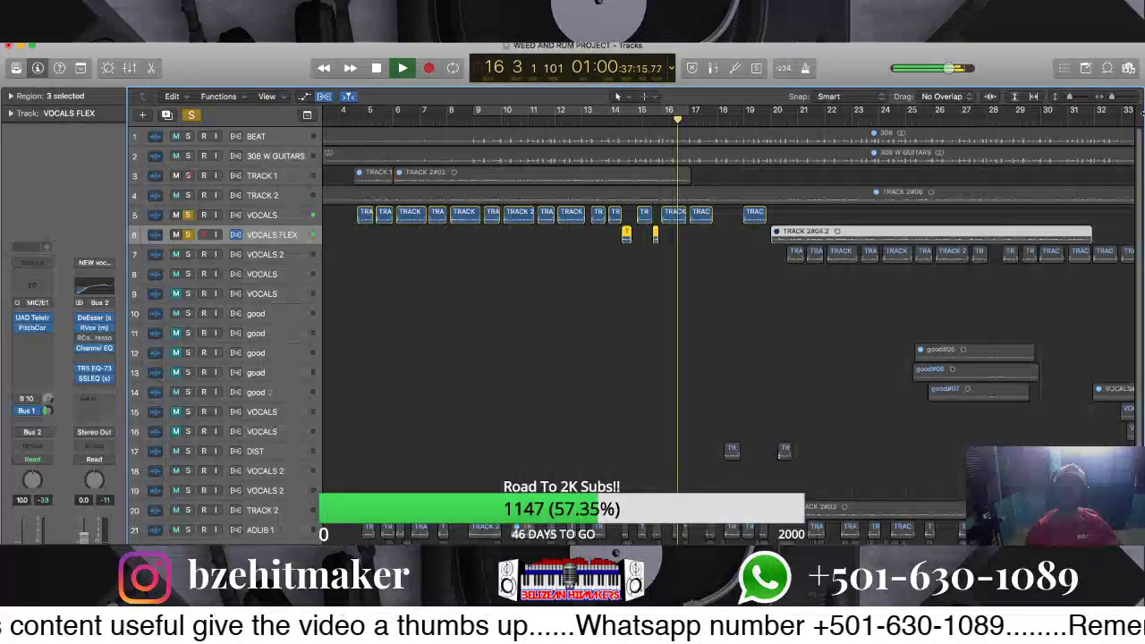
{"action": "left_click_drag", "start_coordinate": [1112, 97], "coordinate": [1109, 98]}
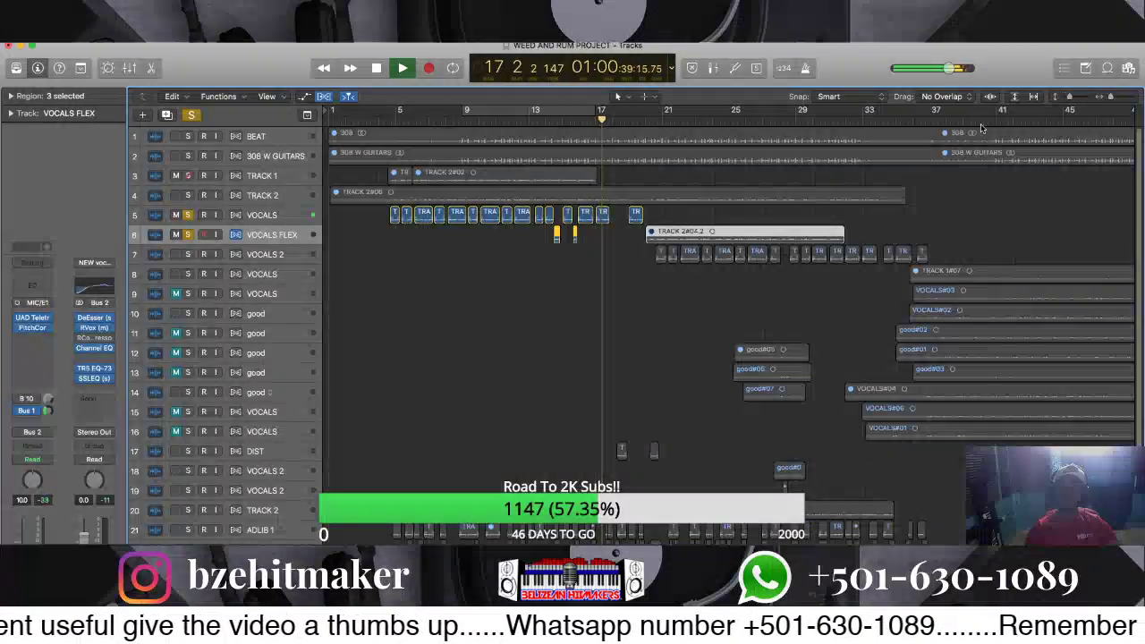
Play from bar 4 and solo the instrumental tracks from bass through kick together with the vocals
{"action": "left_click", "coordinate": [381, 121]}
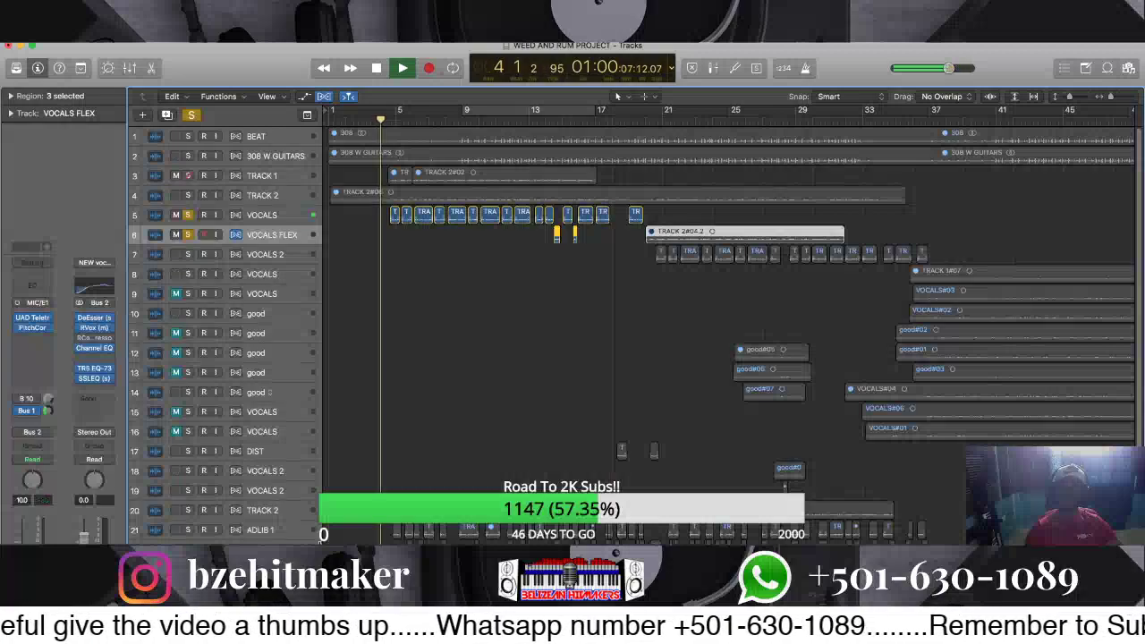
{"action": "scroll", "coordinate": [186, 433], "scroll_direction": "down", "scroll_amount": 5}
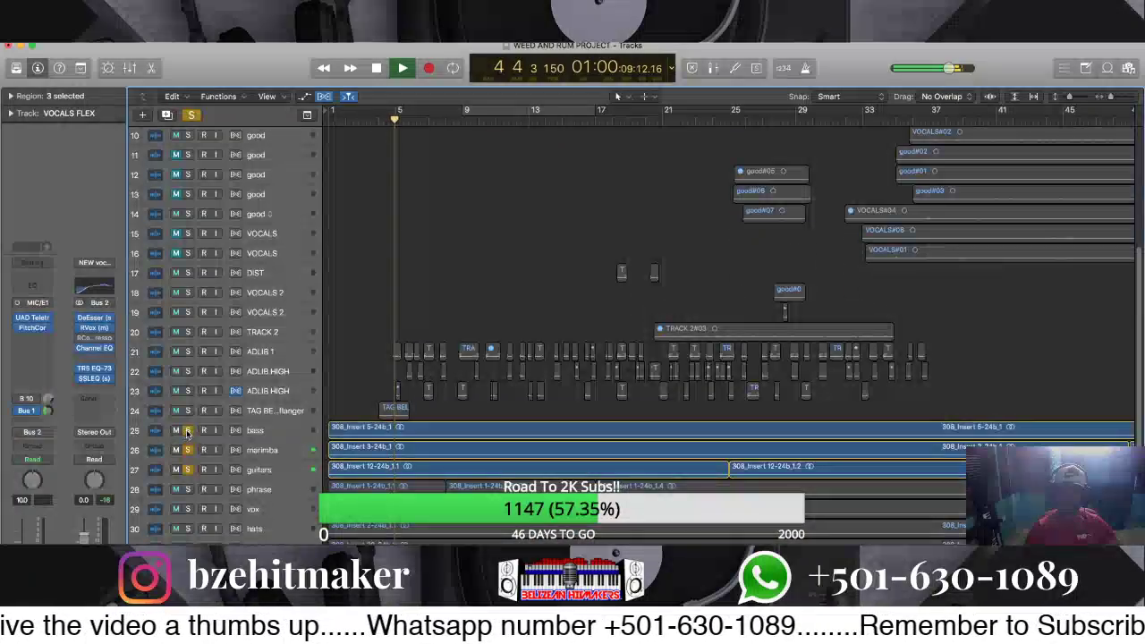
{"action": "scroll", "coordinate": [186, 432], "scroll_direction": "down", "scroll_amount": 2}
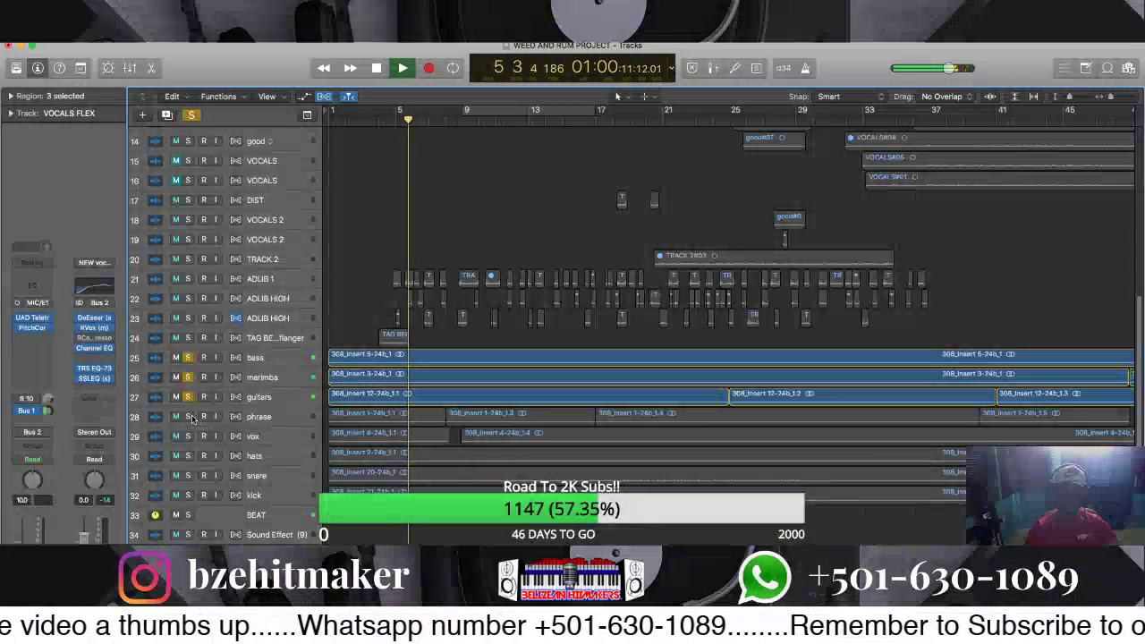
{"action": "left_click_drag", "start_coordinate": [191, 418], "coordinate": [190, 536]}
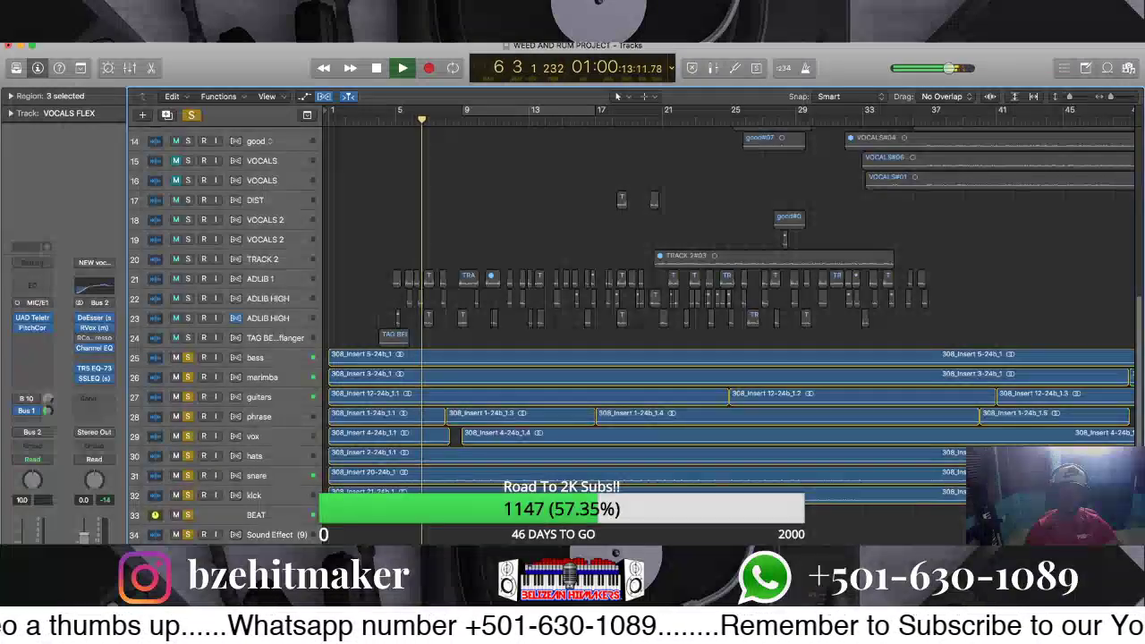
{"action": "scroll", "coordinate": [295, 215], "scroll_direction": "up", "scroll_amount": 7}
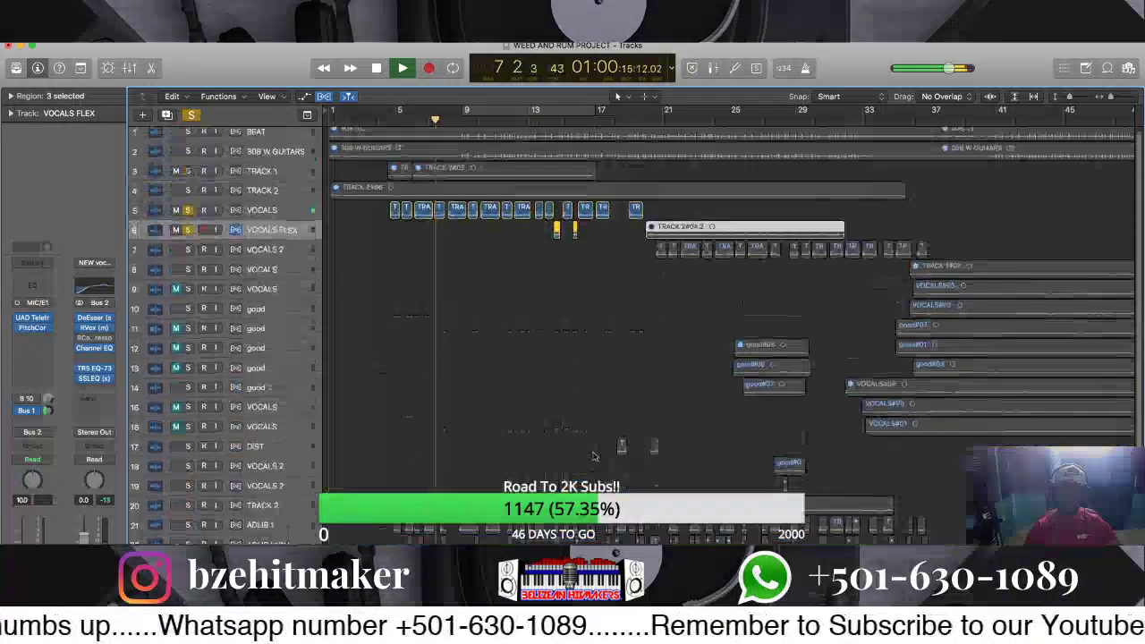
Set the VOCALS volume to -8.0 dB and copy its channel strip setting onto the VOCALS FLEX track
{"action": "left_click", "coordinate": [295, 215]}
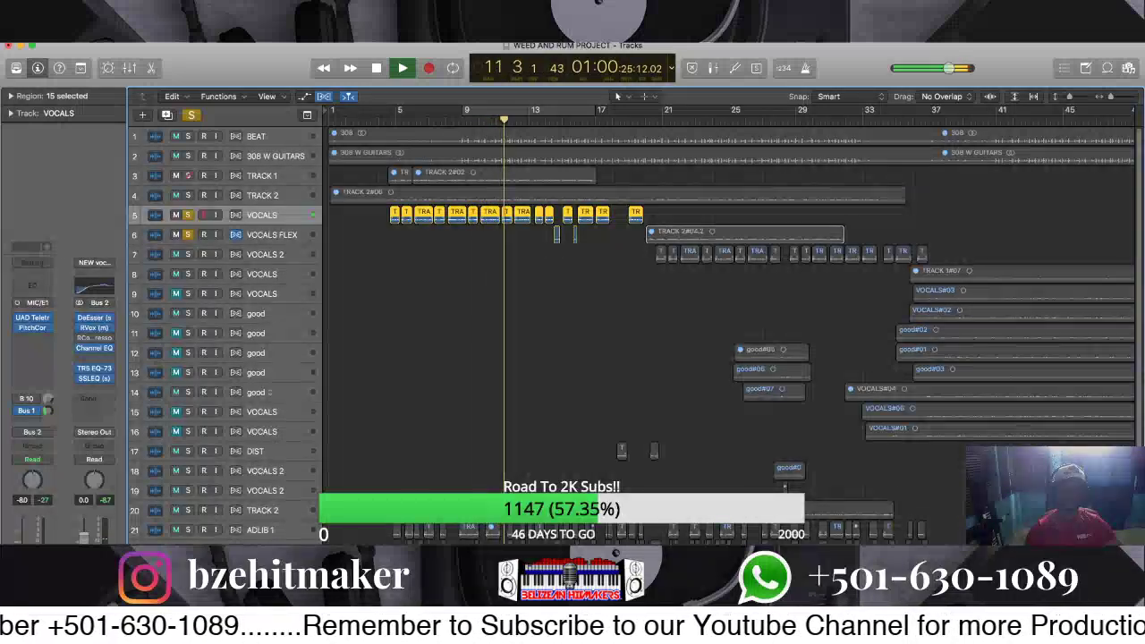
{"action": "left_click", "coordinate": [44, 264]}
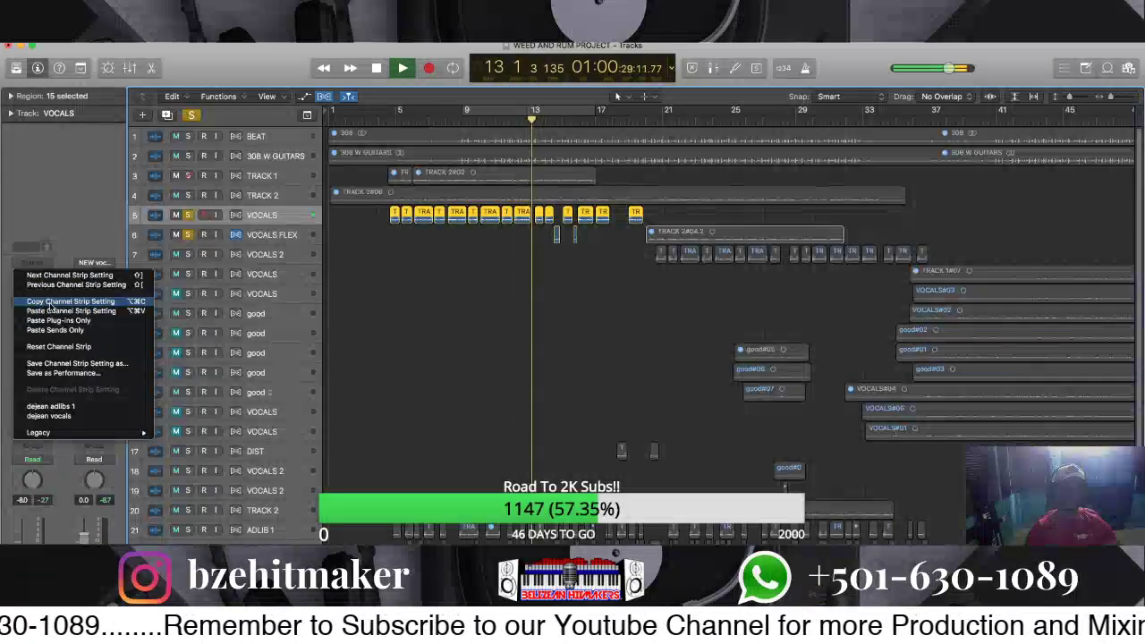
{"action": "left_click", "coordinate": [249, 237]}
{"action": "left_click", "coordinate": [32, 263]}
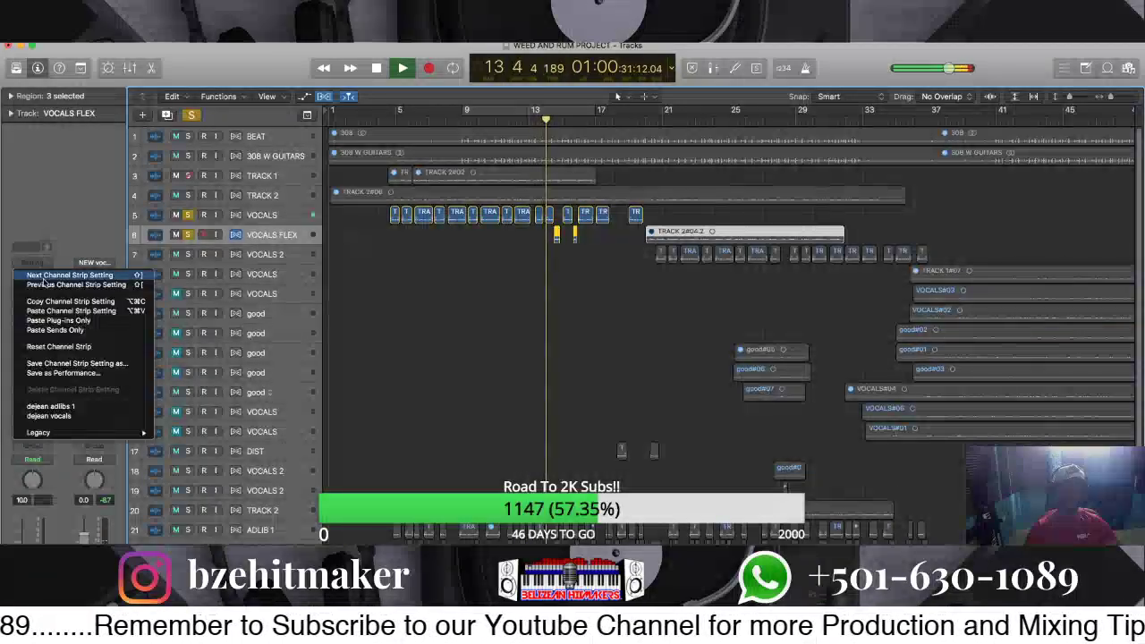
{"action": "left_click", "coordinate": [55, 311]}
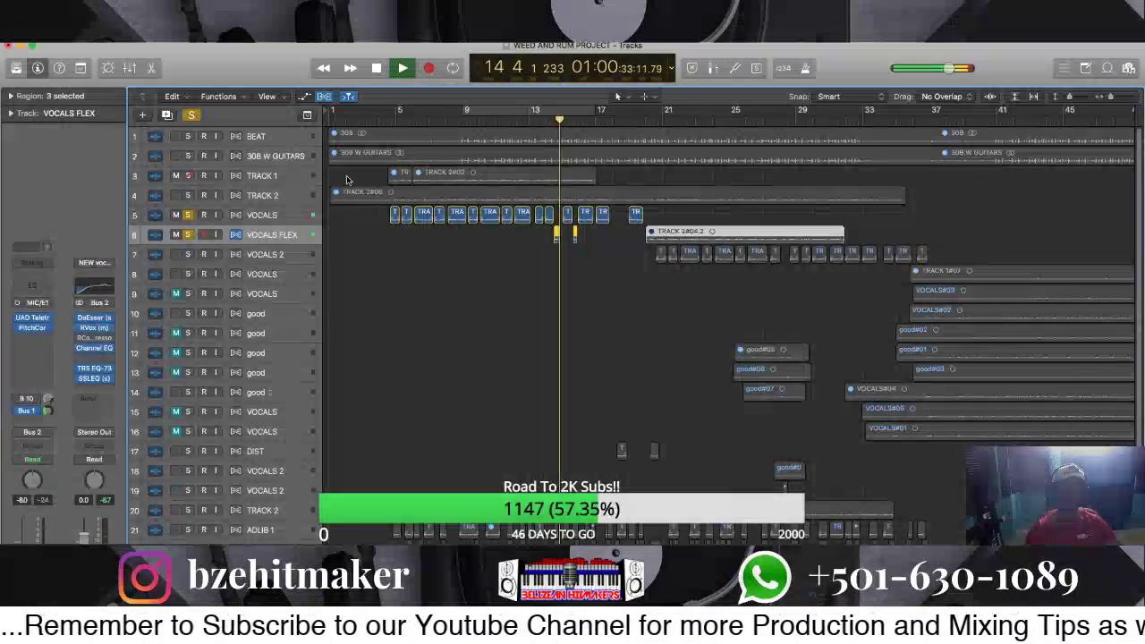
Audition the VOCALS FLEX phrases around bar 14, and set the VOCALS volume to -10.6 dB while replaying from bar 4
{"action": "left_click", "coordinate": [543, 120]}
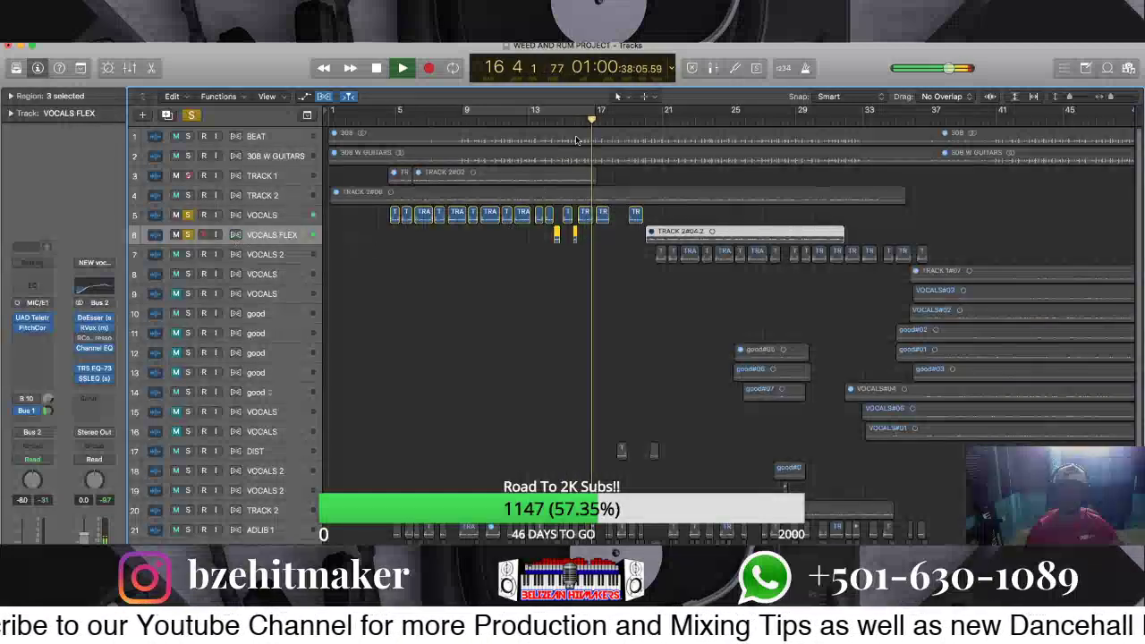
{"action": "left_click", "coordinate": [531, 119]}
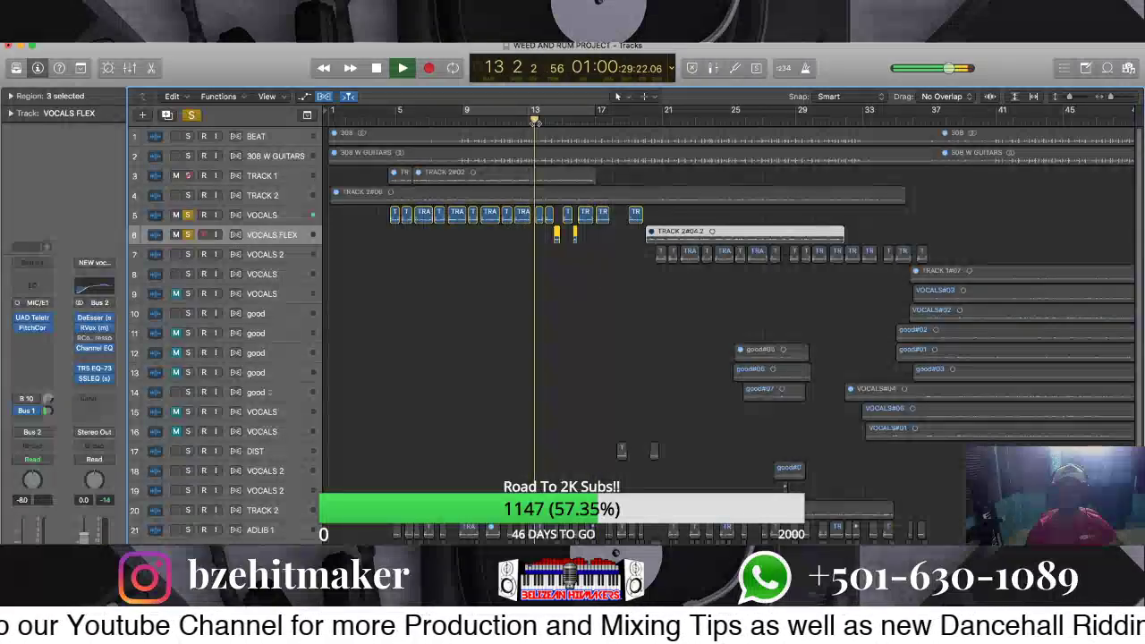
{"action": "left_click", "coordinate": [377, 119]}
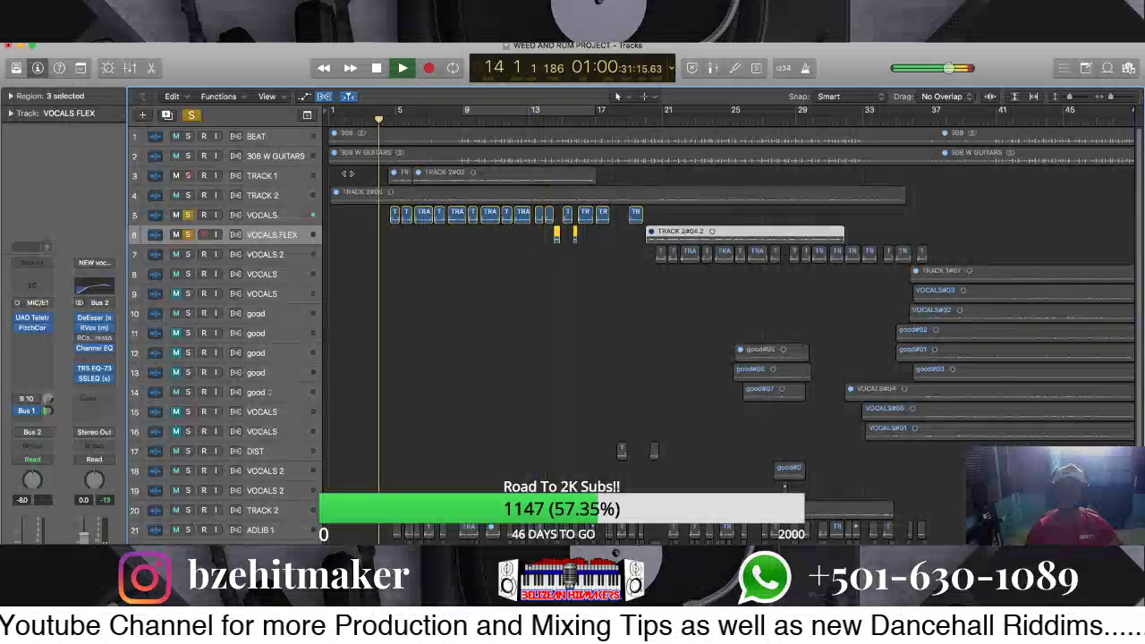
{"action": "left_click", "coordinate": [298, 218]}
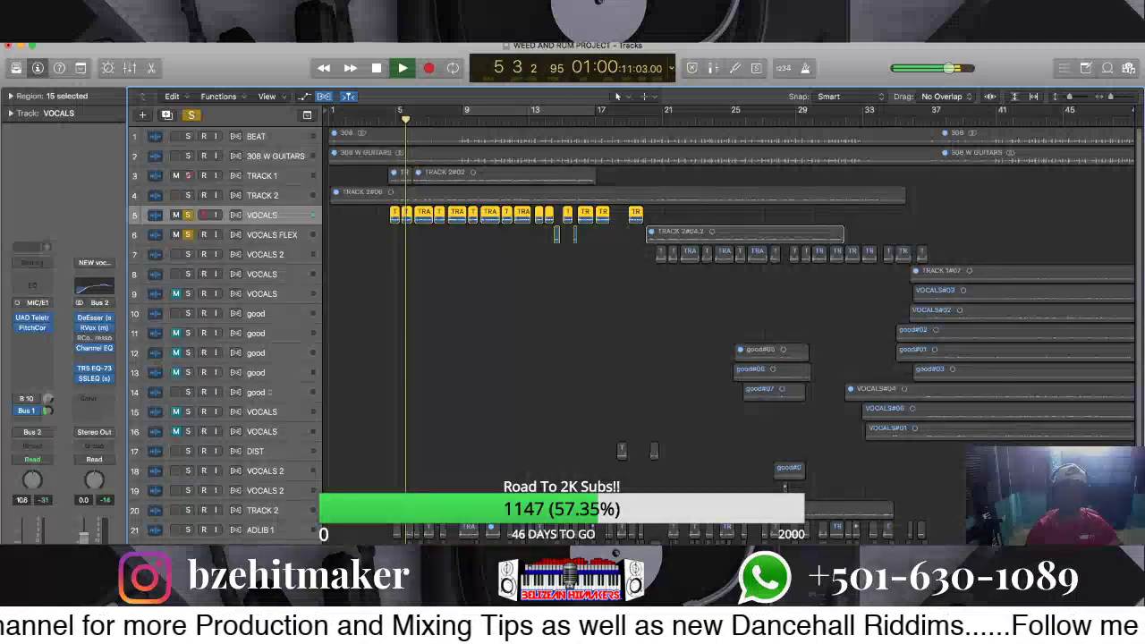
Clear the solos, play only the VOCALS track soloed, and adjust its Bus 1 reverb send level
{"action": "key", "text": "space"}
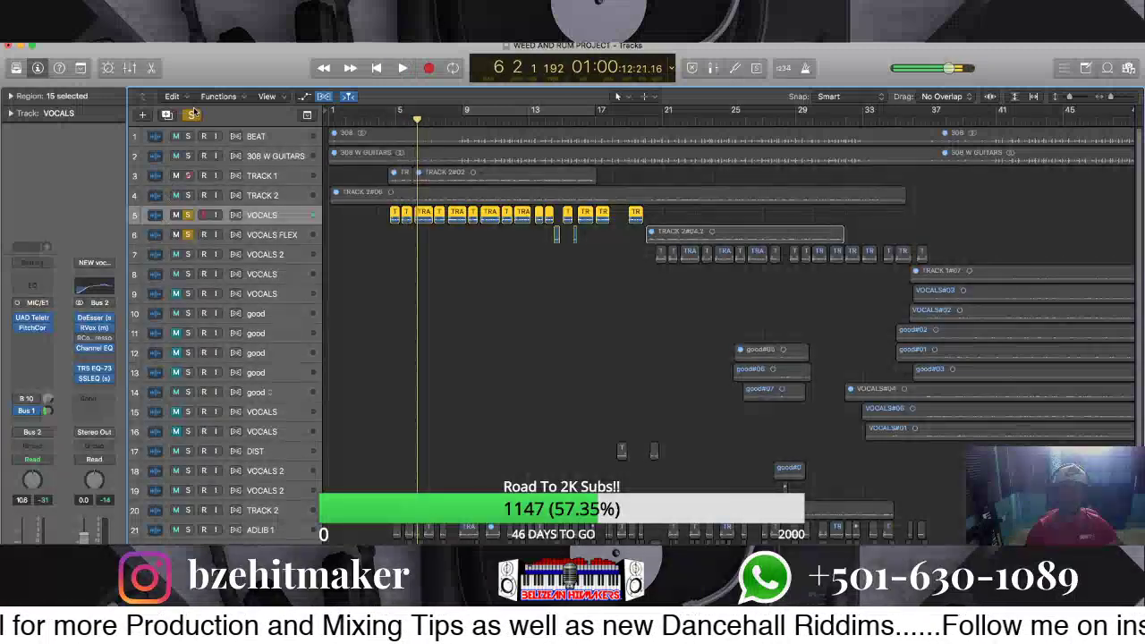
{"action": "left_click", "coordinate": [194, 115]}
{"action": "left_click", "coordinate": [186, 216]}
{"action": "key", "text": "space"}
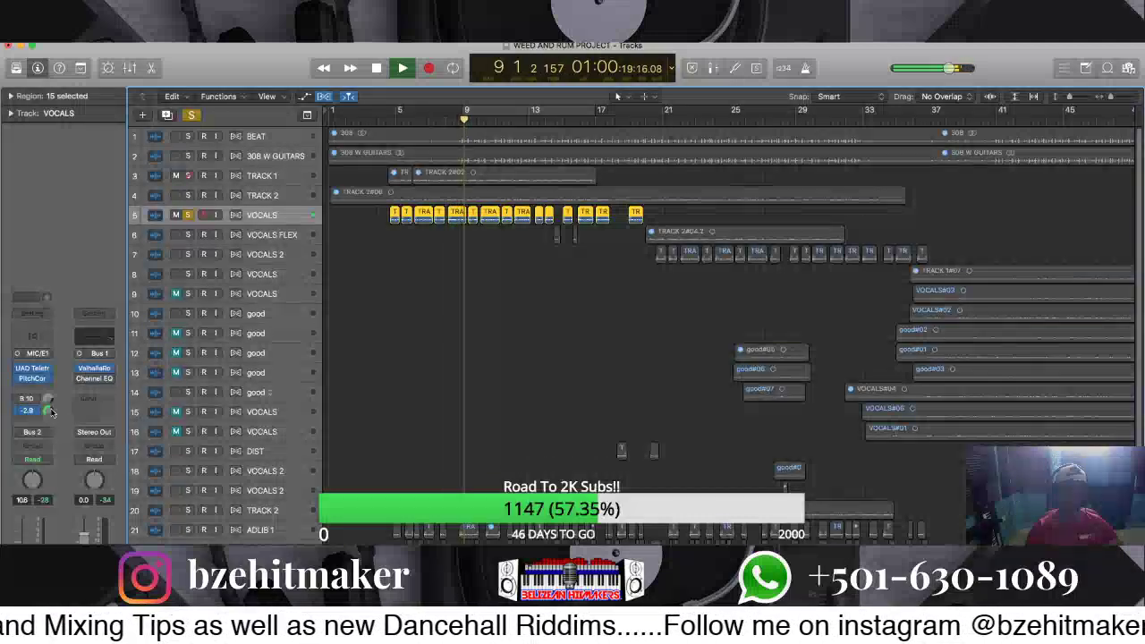
{"action": "left_click_drag", "start_coordinate": [50, 411], "coordinate": [50, 409]}
Open the Bus 1 ValhallaRoom reverb and divide 3.3 by 2 in Calculator to work out the decay time
{"action": "left_click", "coordinate": [96, 369]}
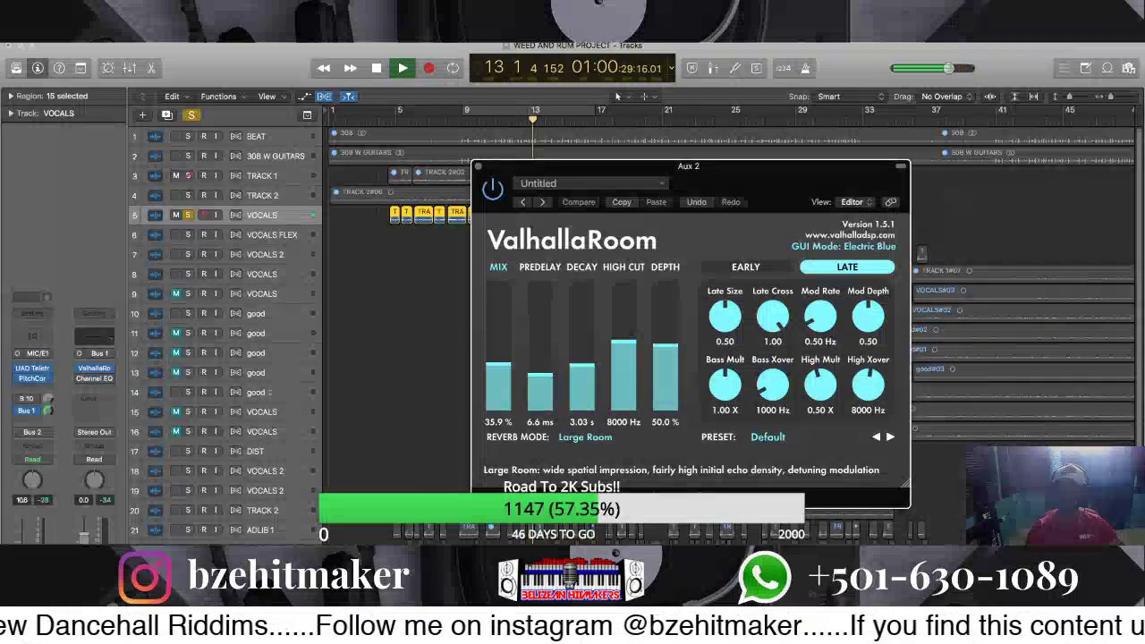
{"action": "key", "text": "super+space"}
{"action": "type", "text": "c"}
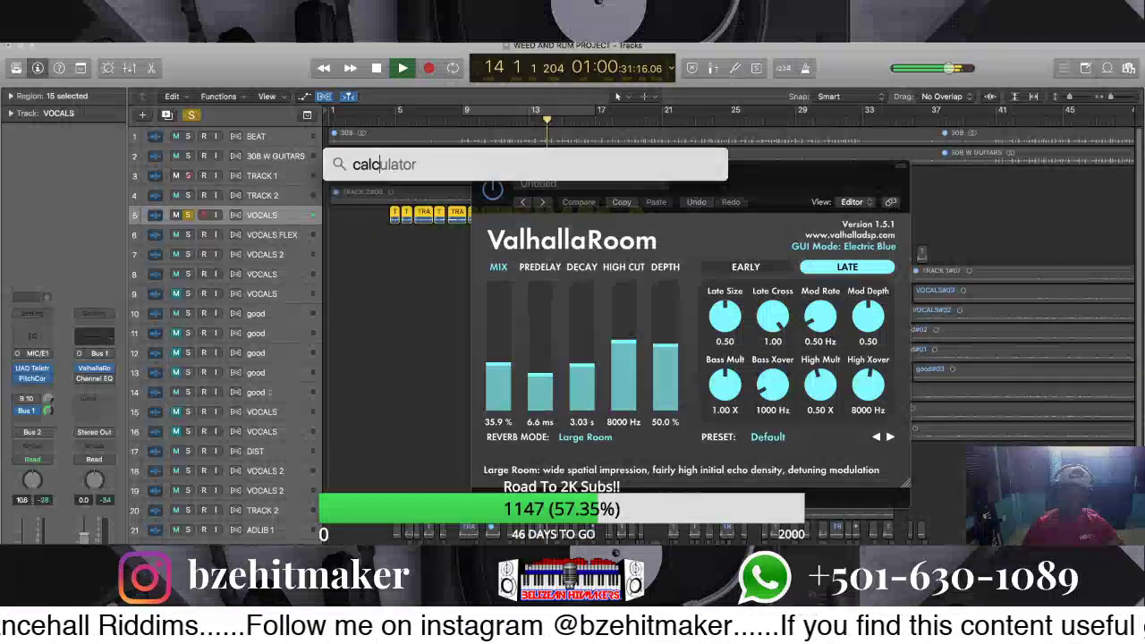
{"action": "key", "text": "Return"}
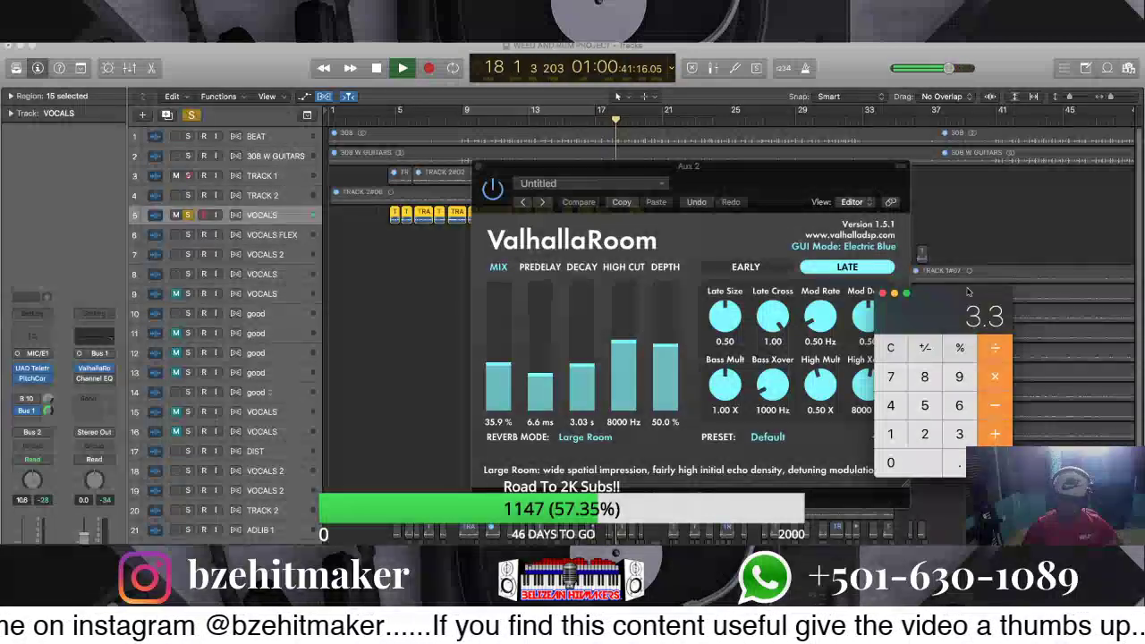
{"action": "key", "text": "2"}
{"action": "key", "text": "Return"}
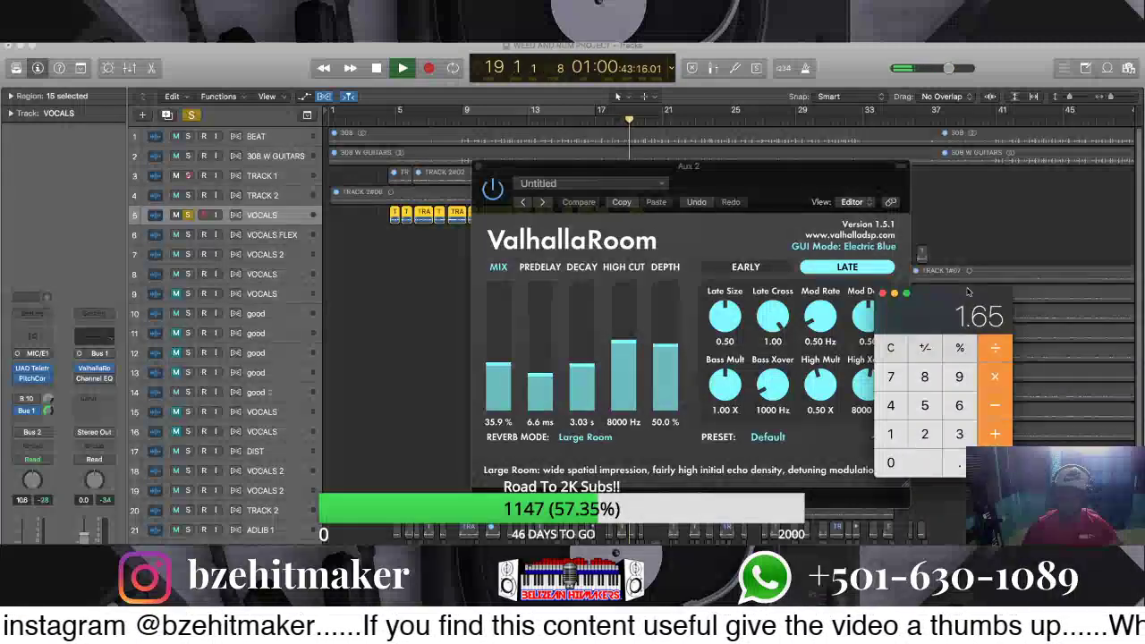
Set the ValhallaRoom decay to 1.65 s and predelay to 3.3 ms, and replay the vocals from near bar 5
{"action": "left_click", "coordinate": [577, 422]}
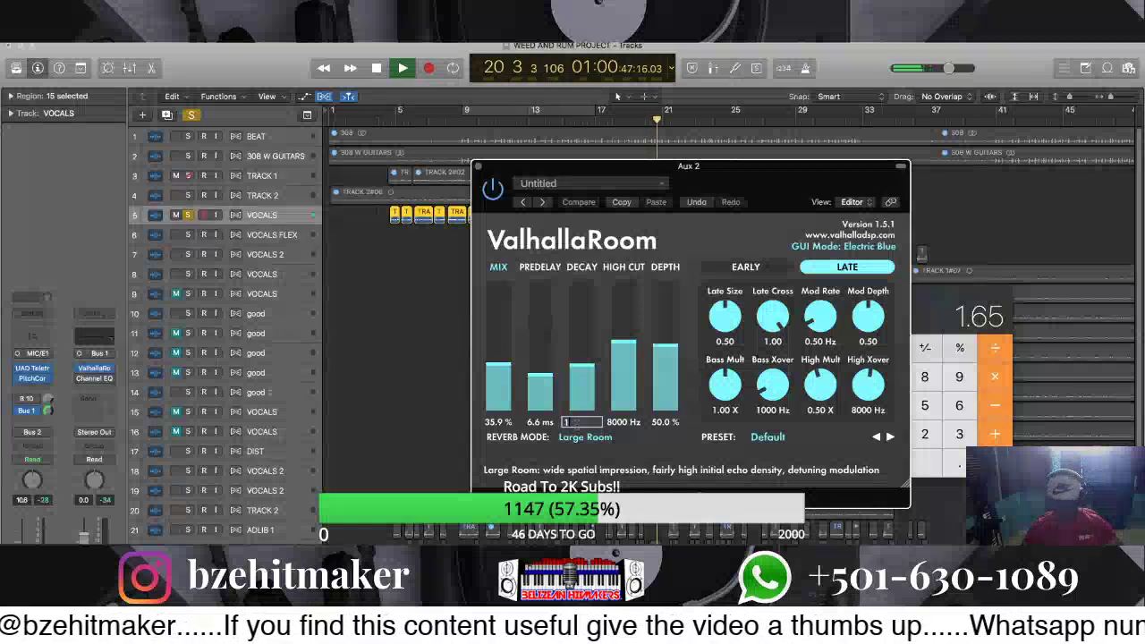
{"action": "key", "text": "Return"}
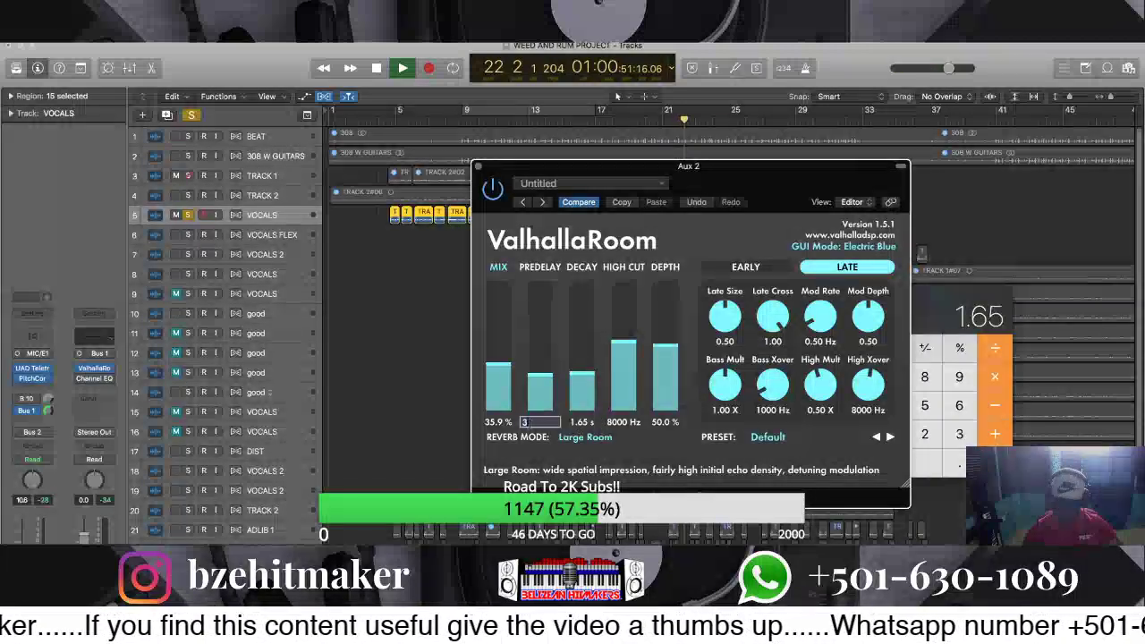
{"action": "left_click", "coordinate": [391, 143]}
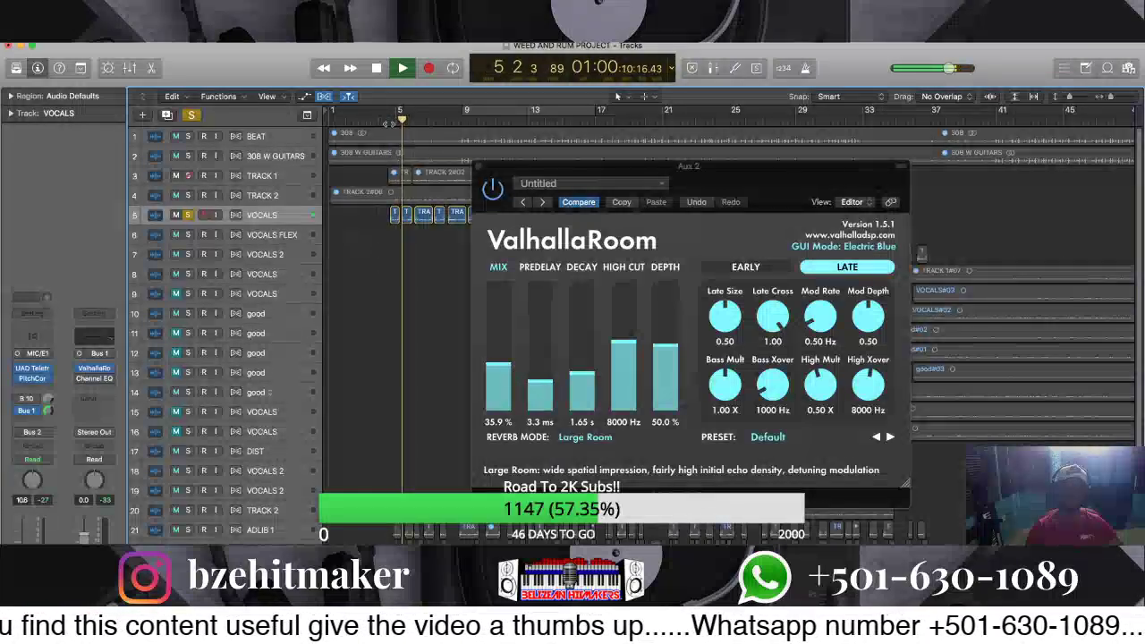
{"action": "left_click", "coordinate": [391, 136]}
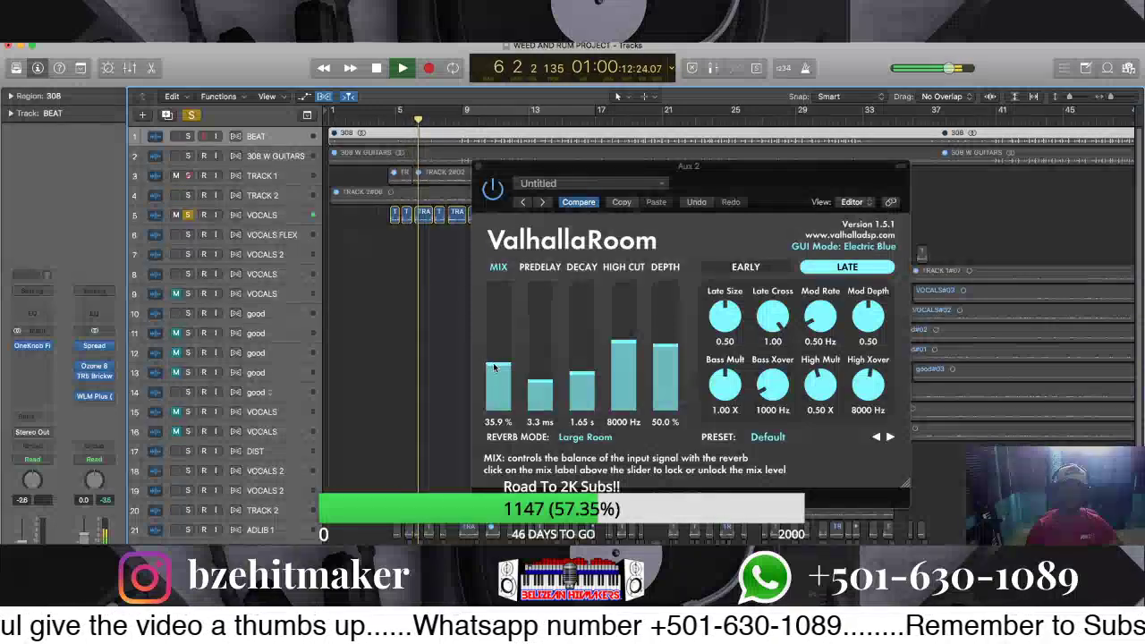
Solo the instrumental tracks alongside the vocals, clear all solos to hear the full mix, and close ValhallaRoom
{"action": "scroll", "coordinate": [226, 183], "scroll_direction": "down", "scroll_amount": 5}
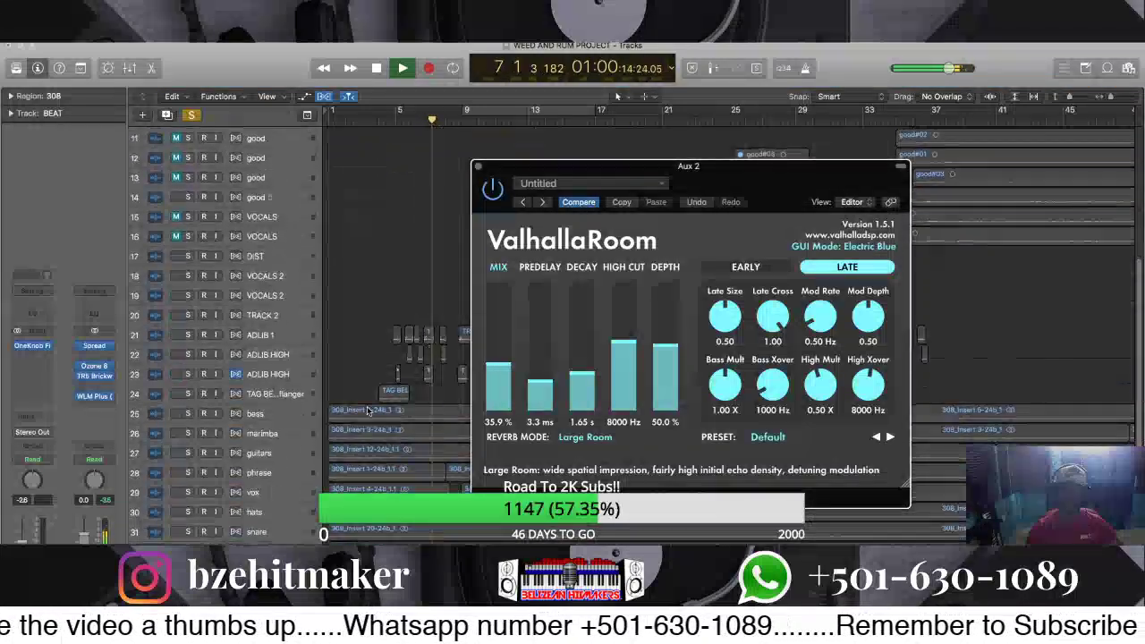
{"action": "left_click_drag", "start_coordinate": [187, 433], "coordinate": [188, 531]}
{"action": "left_click", "coordinate": [191, 115]}
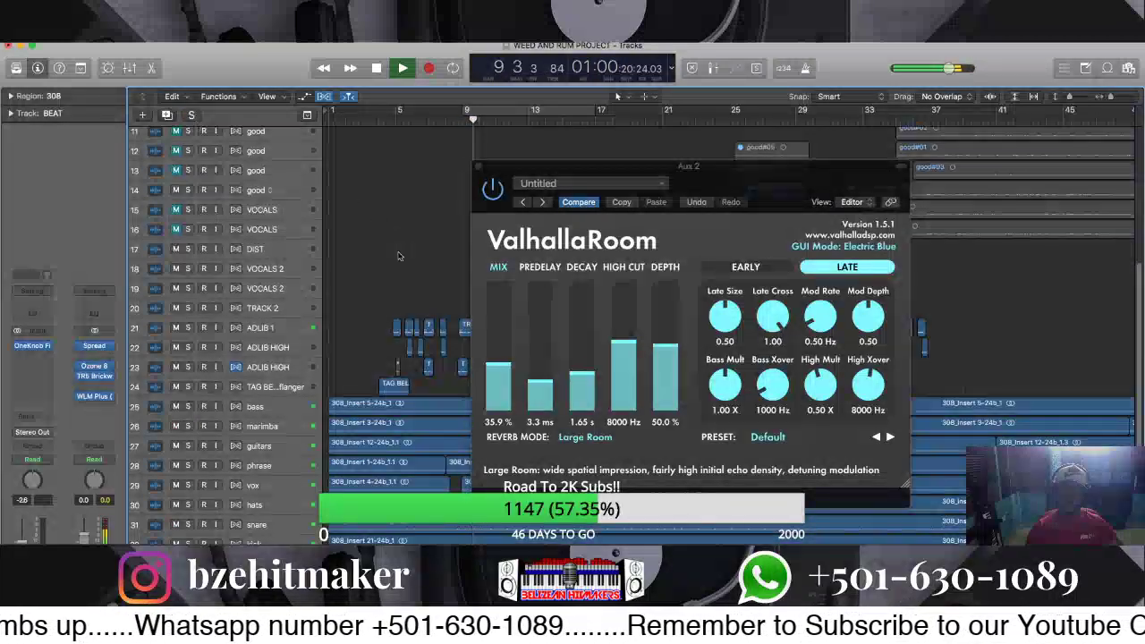
{"action": "left_click", "coordinate": [477, 168]}
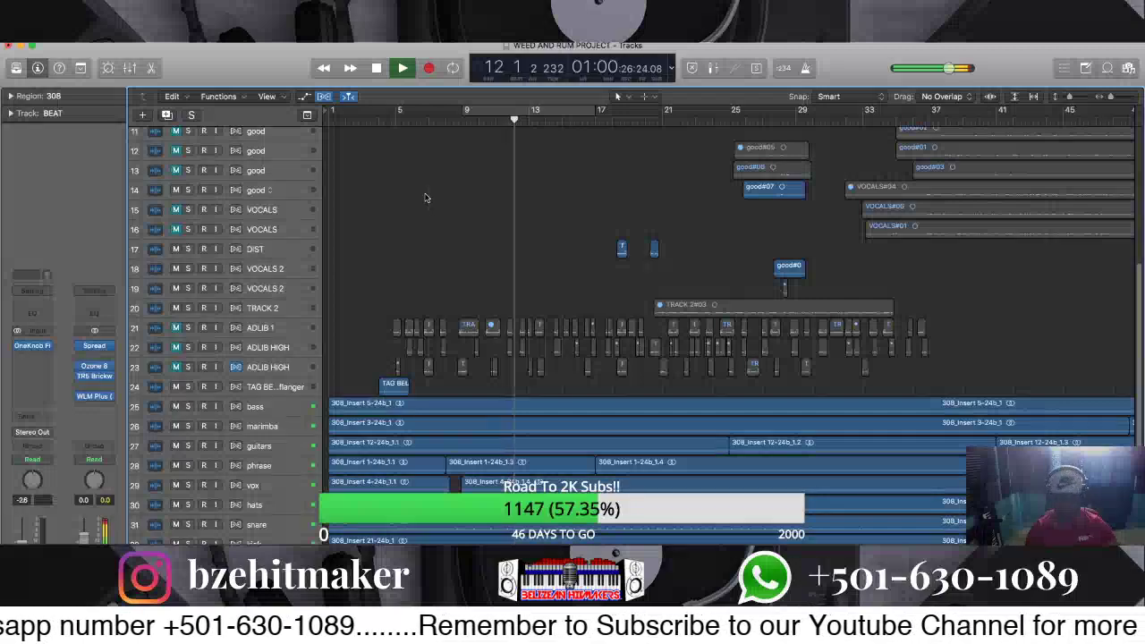
Replay the full mix from just before bar 4 and set the VOCALS volume to -9.2 dB
{"action": "scroll", "coordinate": [429, 203], "scroll_direction": "up", "scroll_amount": 5}
{"action": "left_click", "coordinate": [379, 123]}
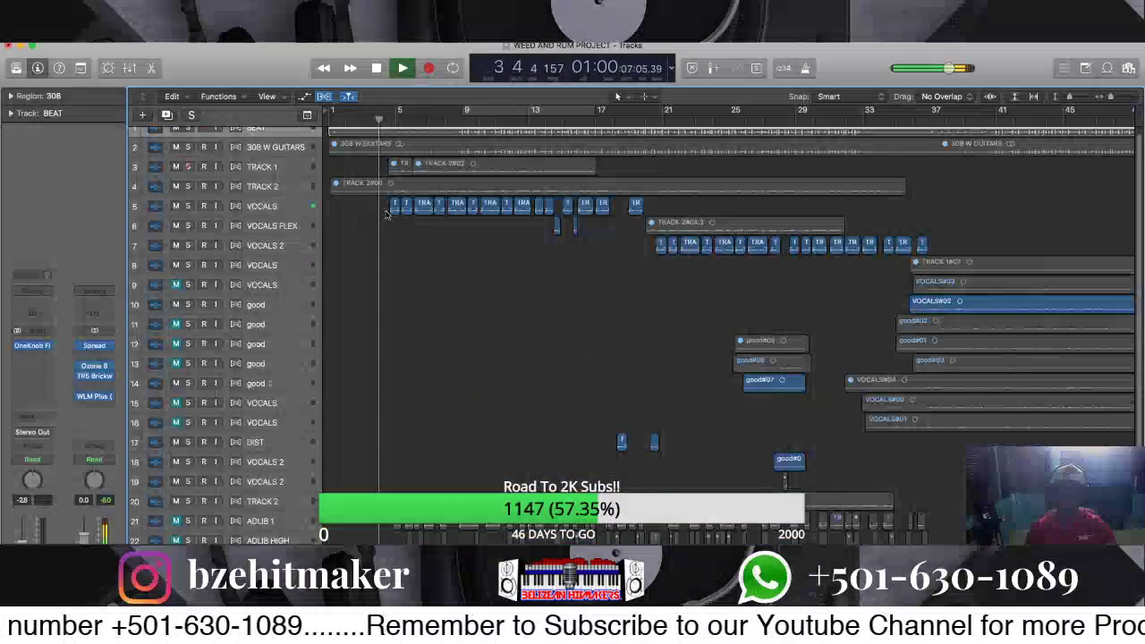
{"action": "left_click", "coordinate": [259, 207]}
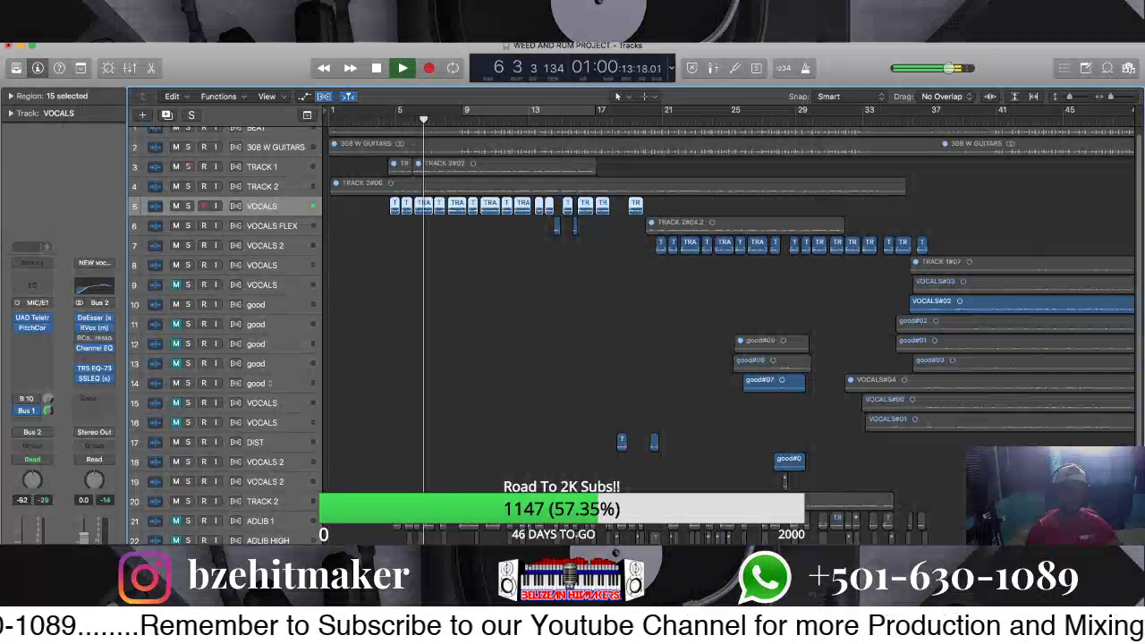
Raise the headphone output volume to near maximum and deselect the VOCALS regions while the mix plays
{"action": "left_click", "coordinate": [1041, 43]}
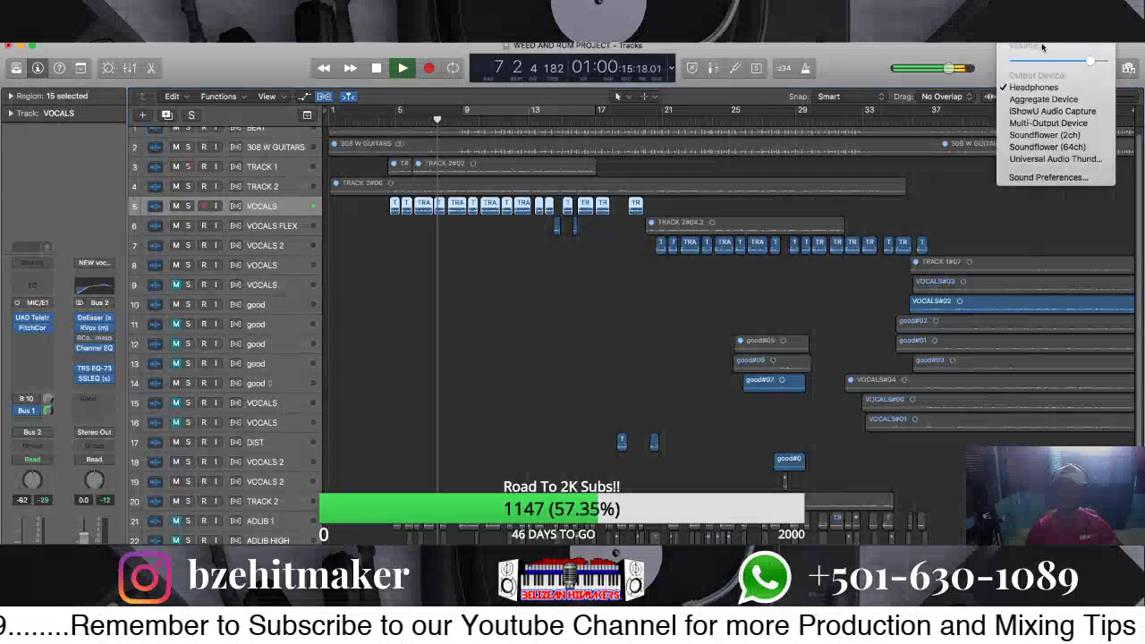
{"action": "left_click_drag", "start_coordinate": [1088, 62], "coordinate": [1101, 63]}
{"action": "left_click", "coordinate": [602, 367]}
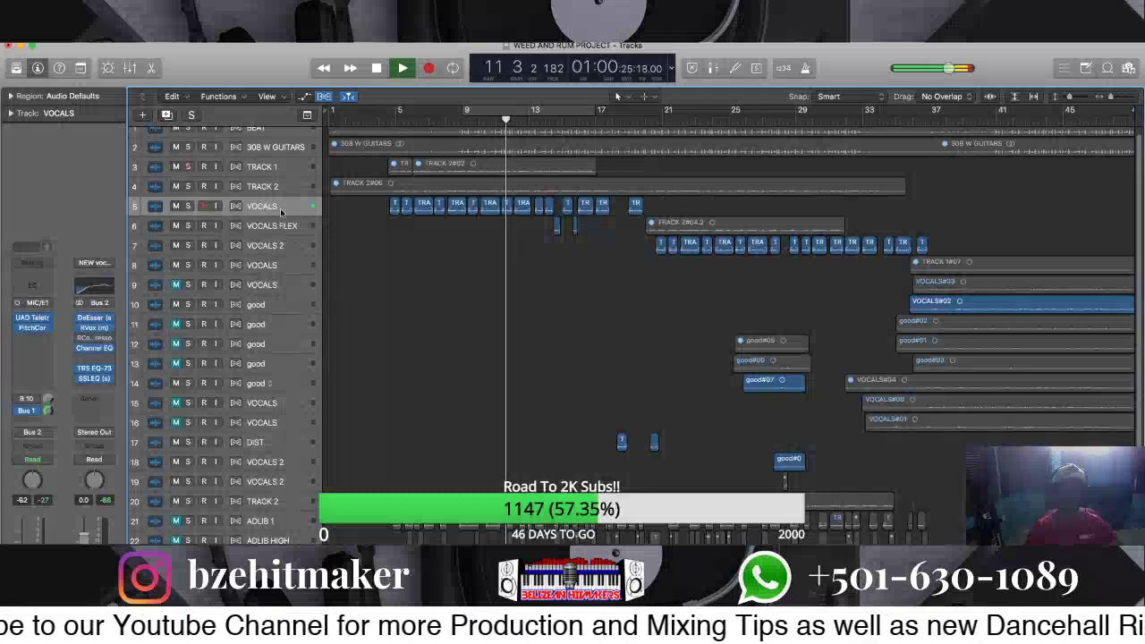
Copy the VOCALS channel strip setting onto the VOCALS FLEX track and replay the mix from before bar 5
{"action": "key", "text": "space"}
{"action": "left_click", "coordinate": [32, 262]}
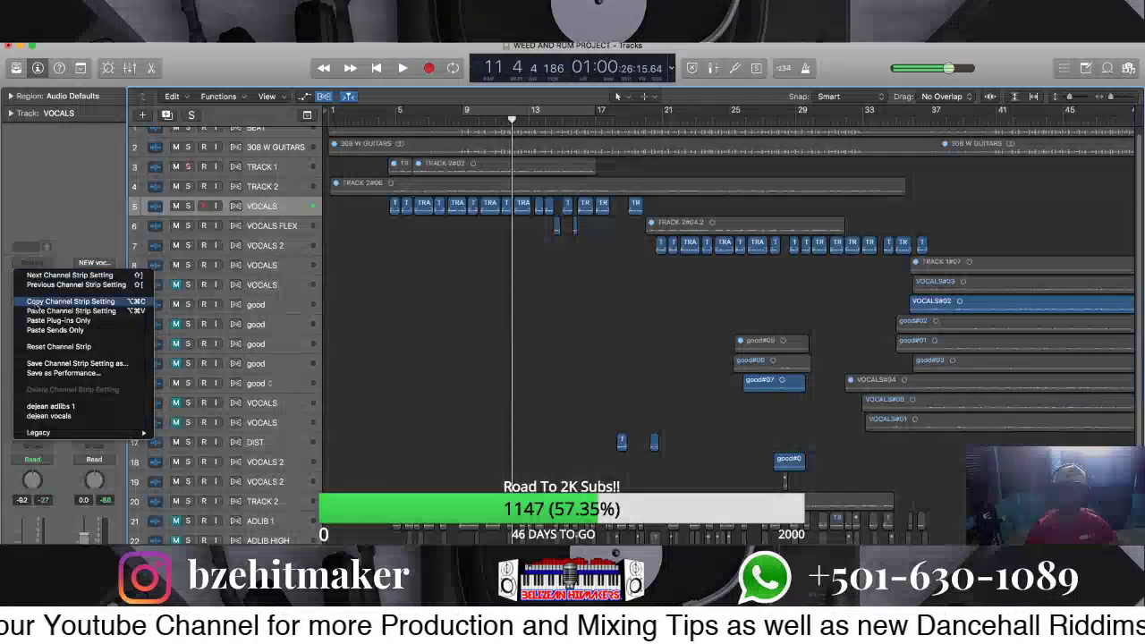
{"action": "left_click", "coordinate": [54, 305]}
{"action": "left_click", "coordinate": [270, 225]}
{"action": "left_click", "coordinate": [32, 262]}
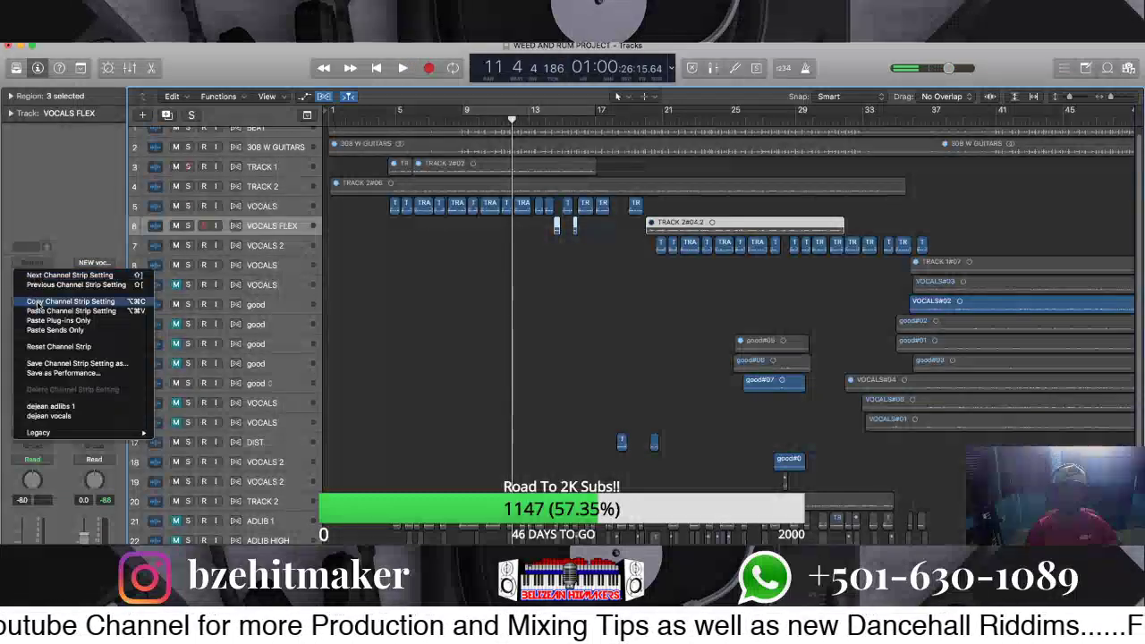
{"action": "left_click", "coordinate": [36, 312]}
{"action": "key", "text": "space"}
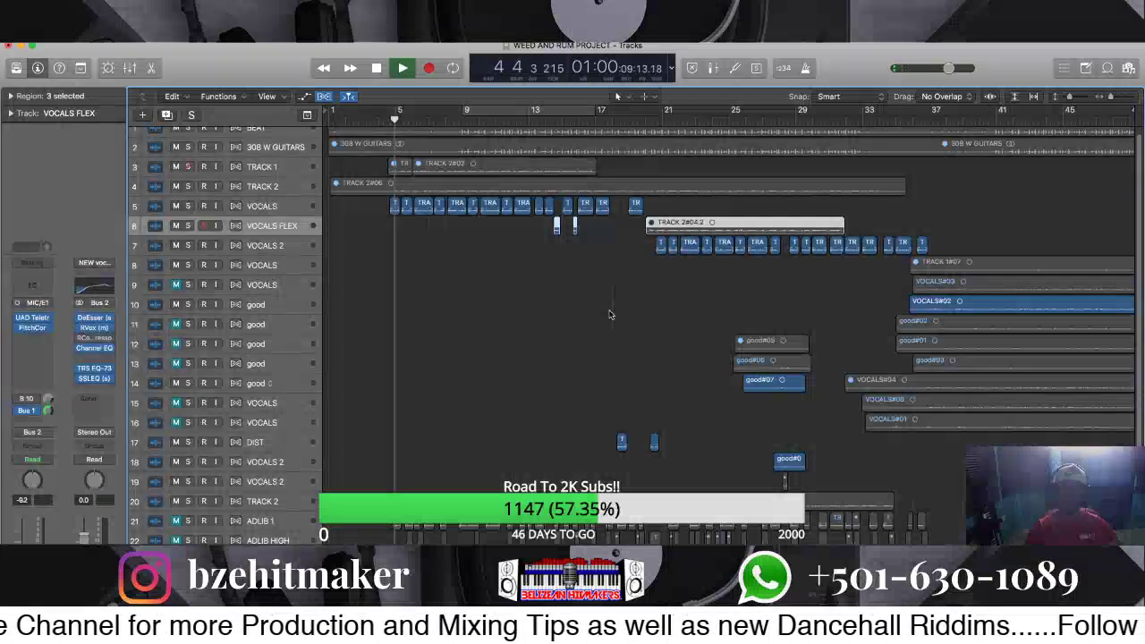
{"action": "left_click", "coordinate": [608, 314]}
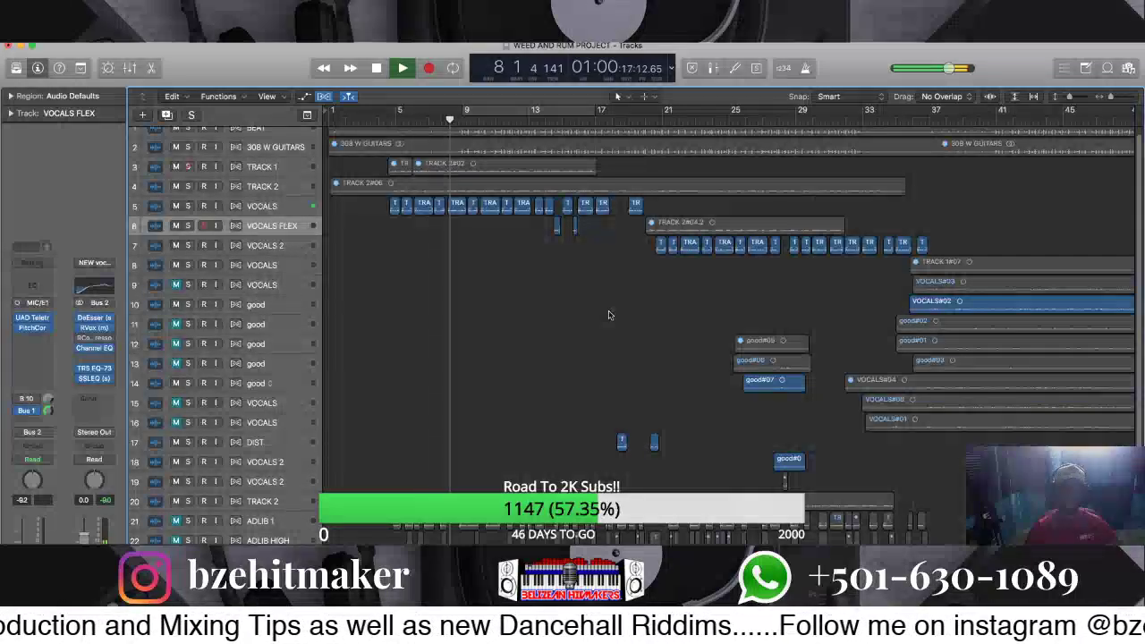
Set the RVox compression on the vocal bus to -17.0 while replaying from before bar 5, and close the plug-in
{"action": "left_click", "coordinate": [275, 207]}
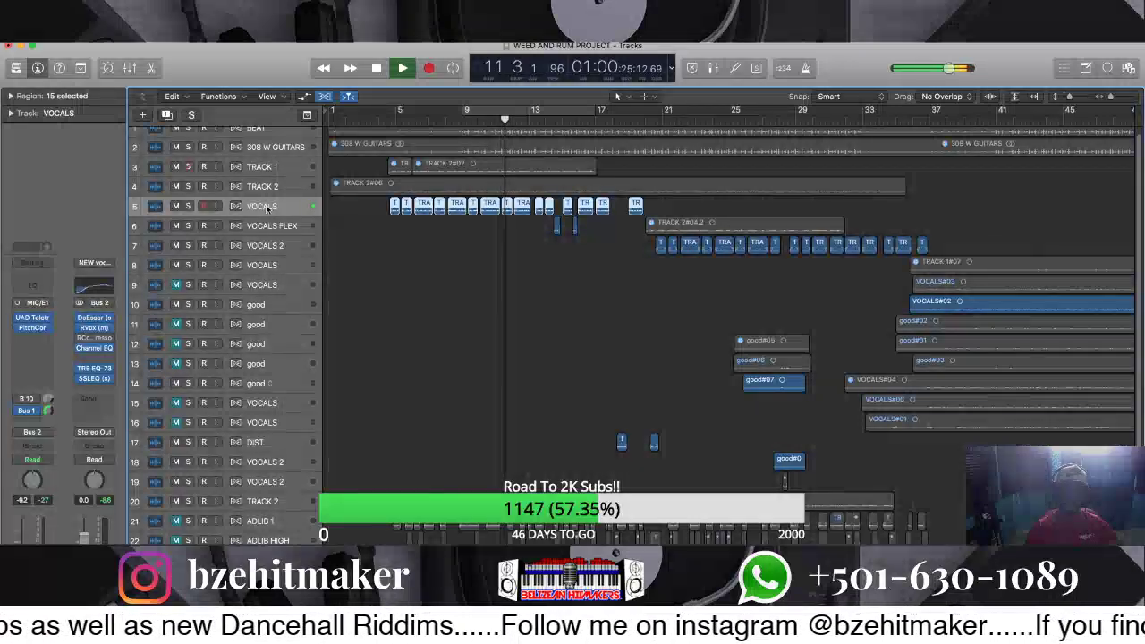
{"action": "left_click", "coordinate": [94, 327]}
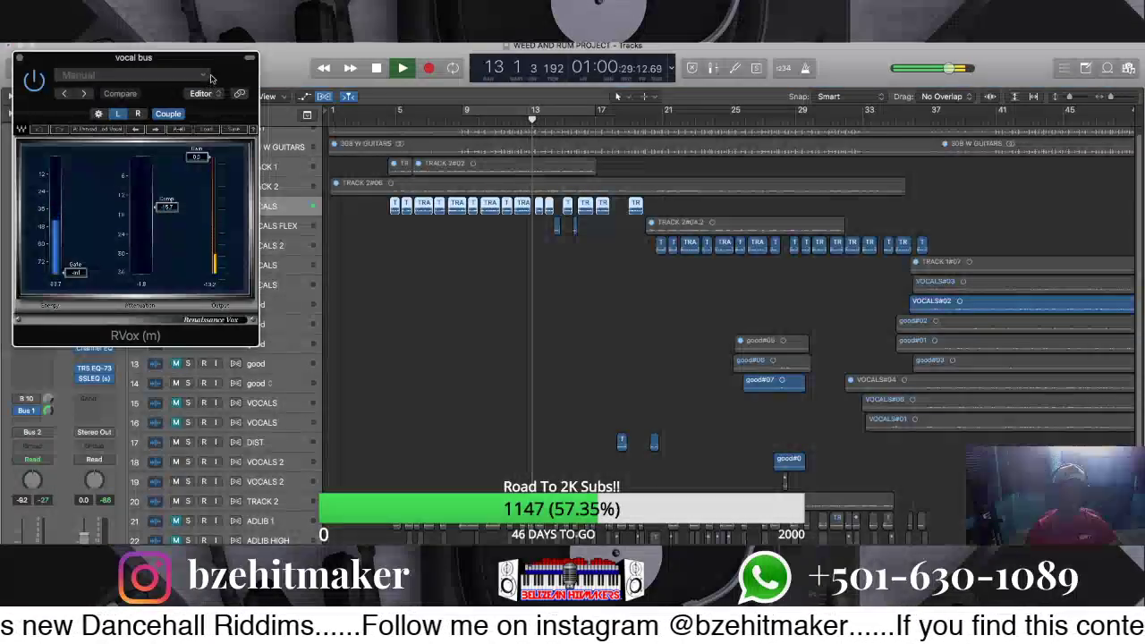
{"action": "left_click_drag", "start_coordinate": [210, 73], "coordinate": [906, 274]}
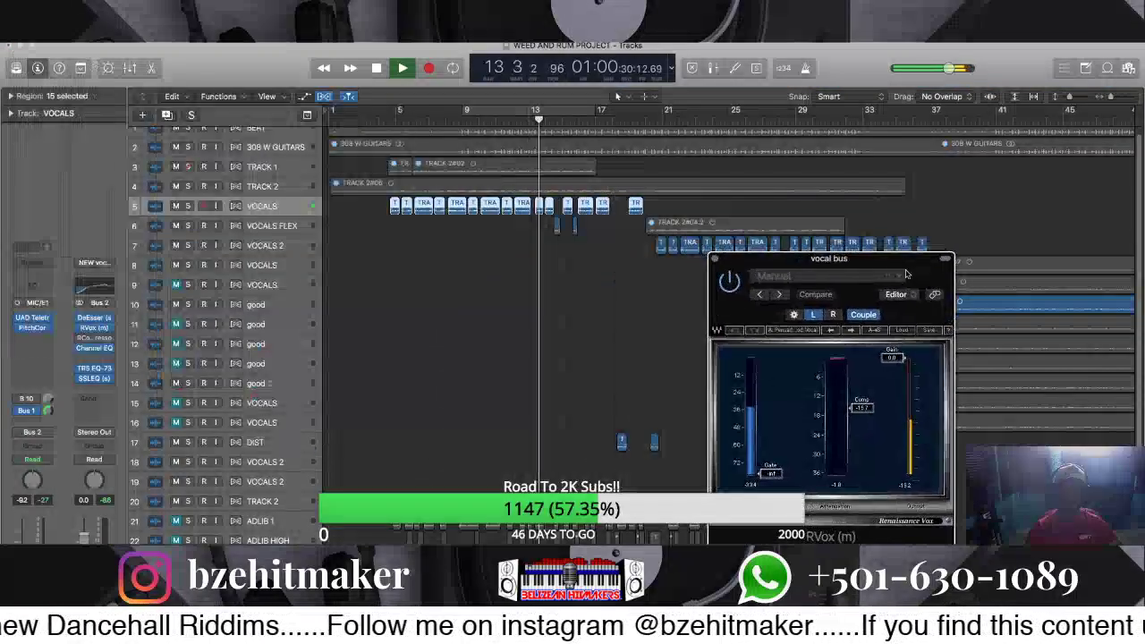
{"action": "left_click", "coordinate": [377, 118]}
{"action": "left_click", "coordinate": [875, 413]}
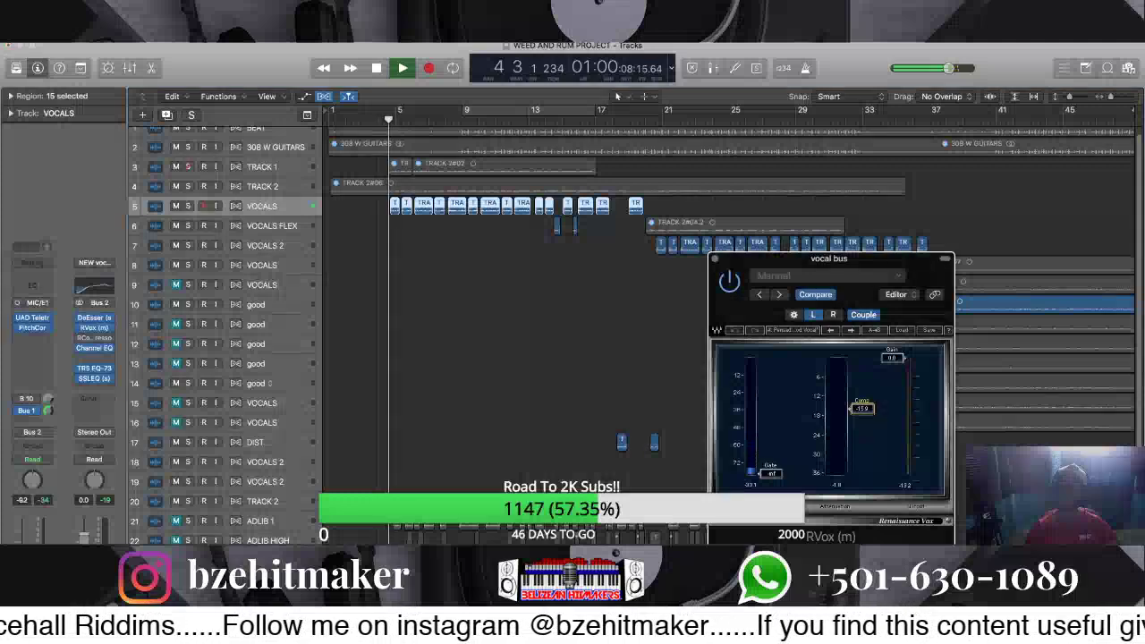
{"action": "left_click_drag", "start_coordinate": [875, 413], "coordinate": [862, 413]}
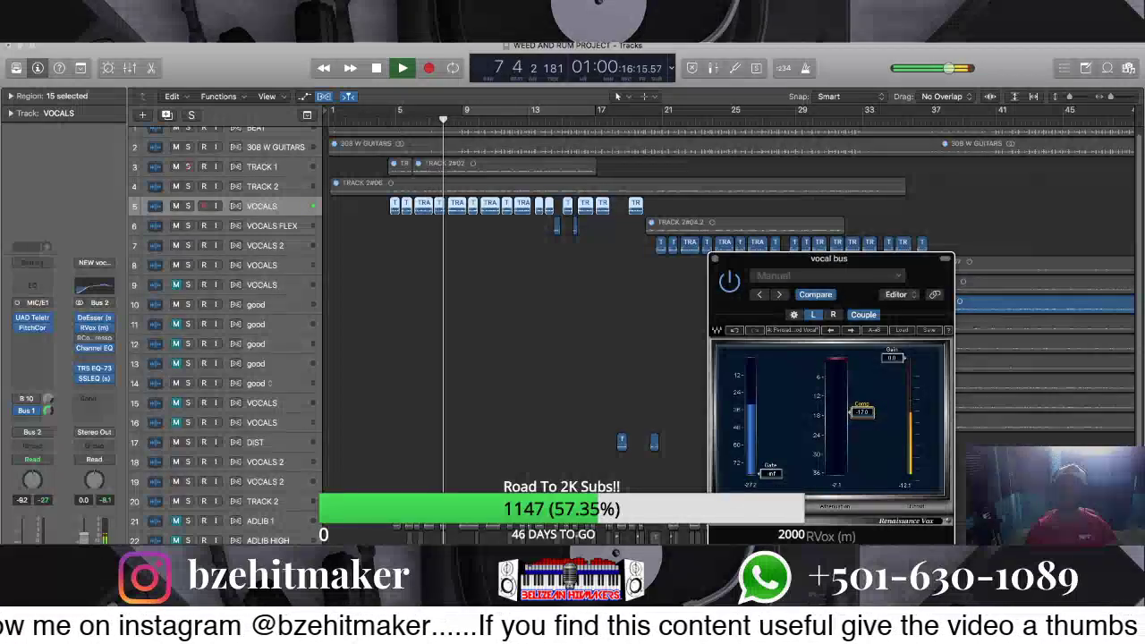
{"action": "left_click", "coordinate": [715, 259]}
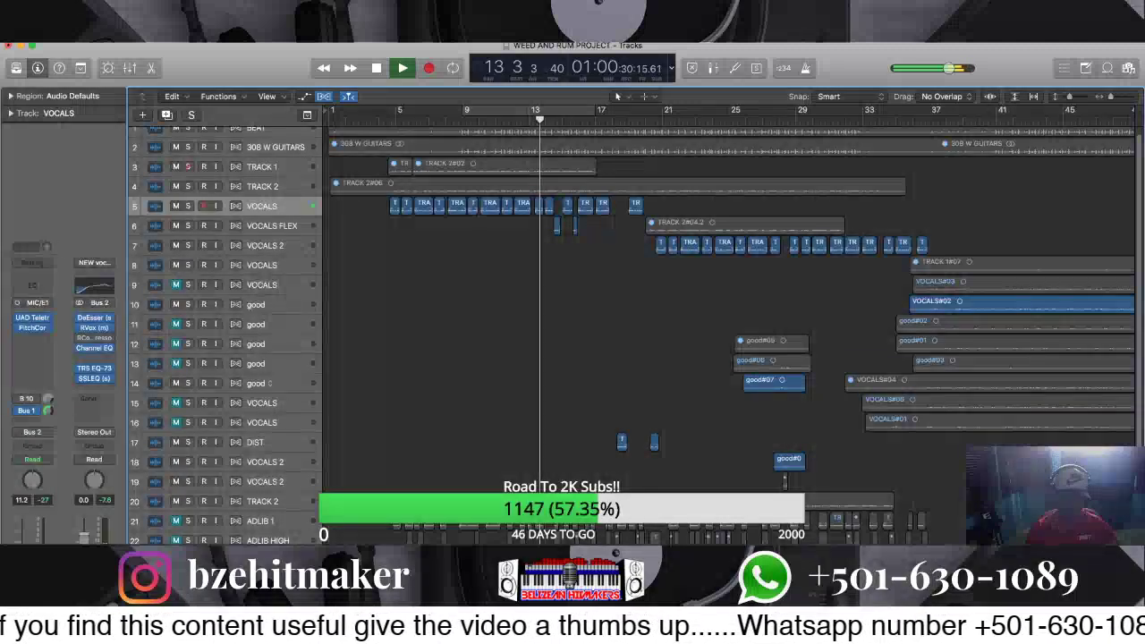
Set the VOCALS volume to -12.0 dB and check the mix from about bar 4 at a low headphone volume
{"action": "left_click", "coordinate": [379, 119]}
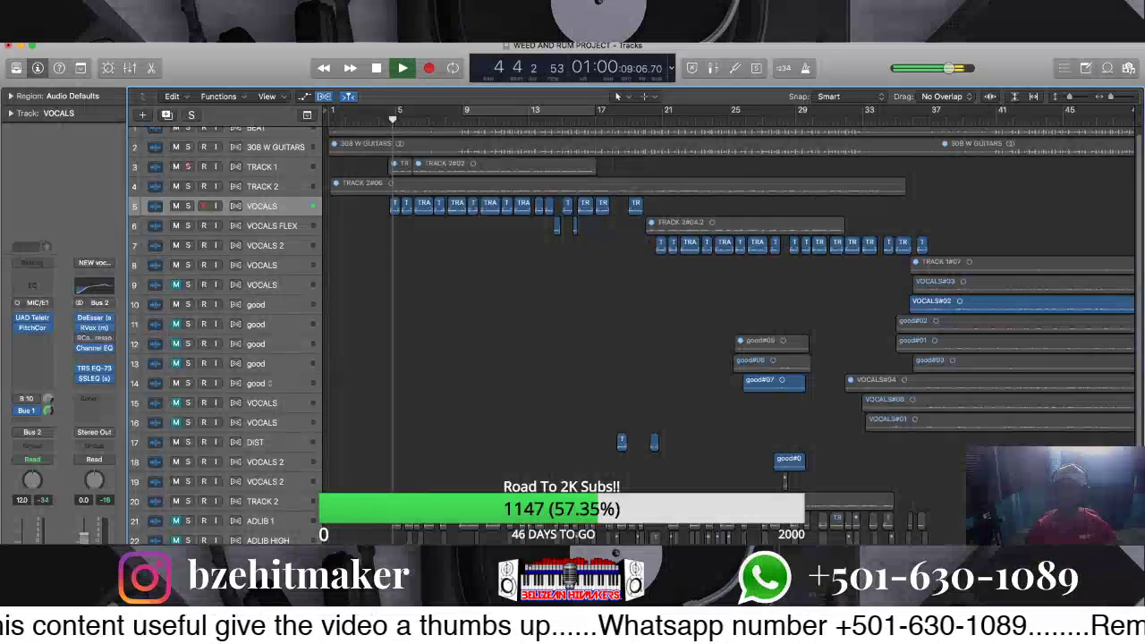
{"action": "left_click", "coordinate": [1007, 34]}
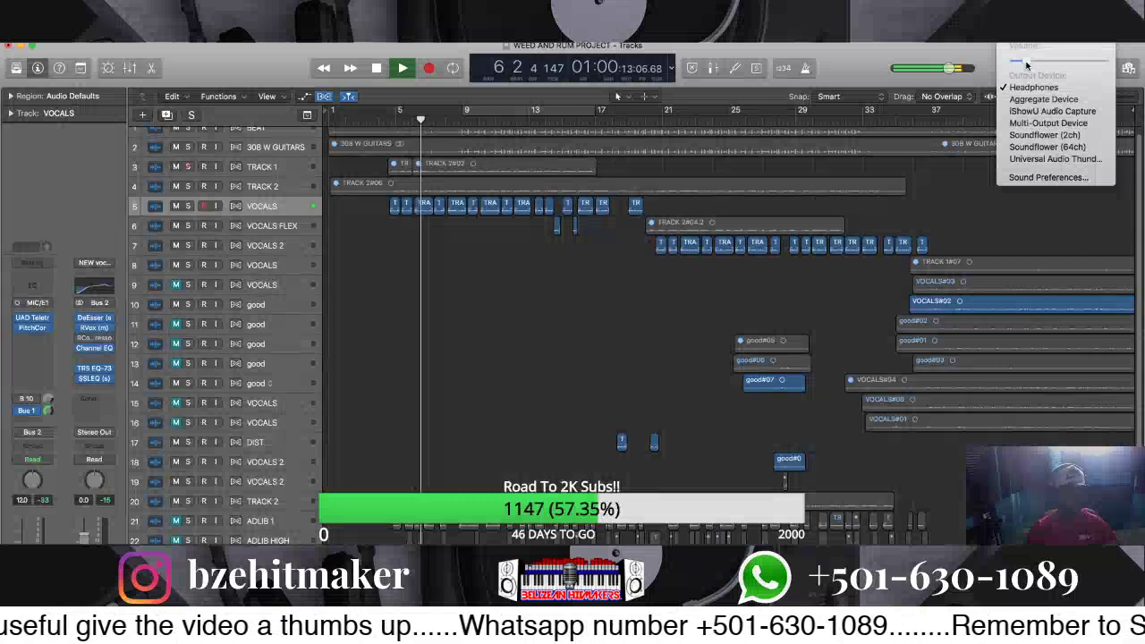
{"action": "left_click_drag", "start_coordinate": [1027, 63], "coordinate": [1017, 65]}
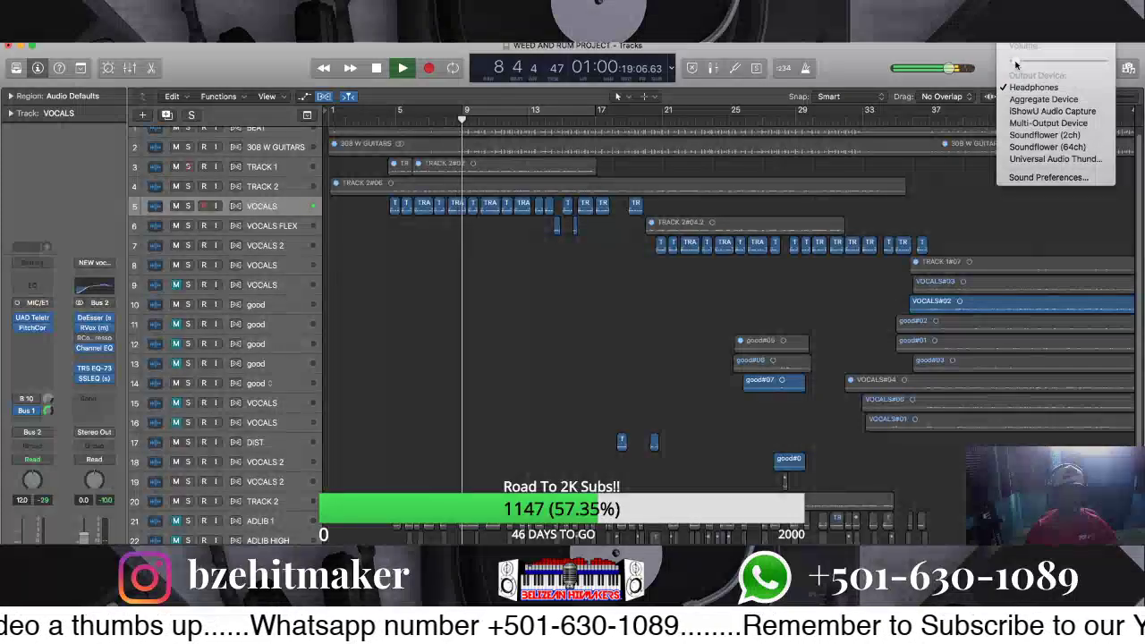
{"action": "left_click_drag", "start_coordinate": [1015, 65], "coordinate": [1042, 69]}
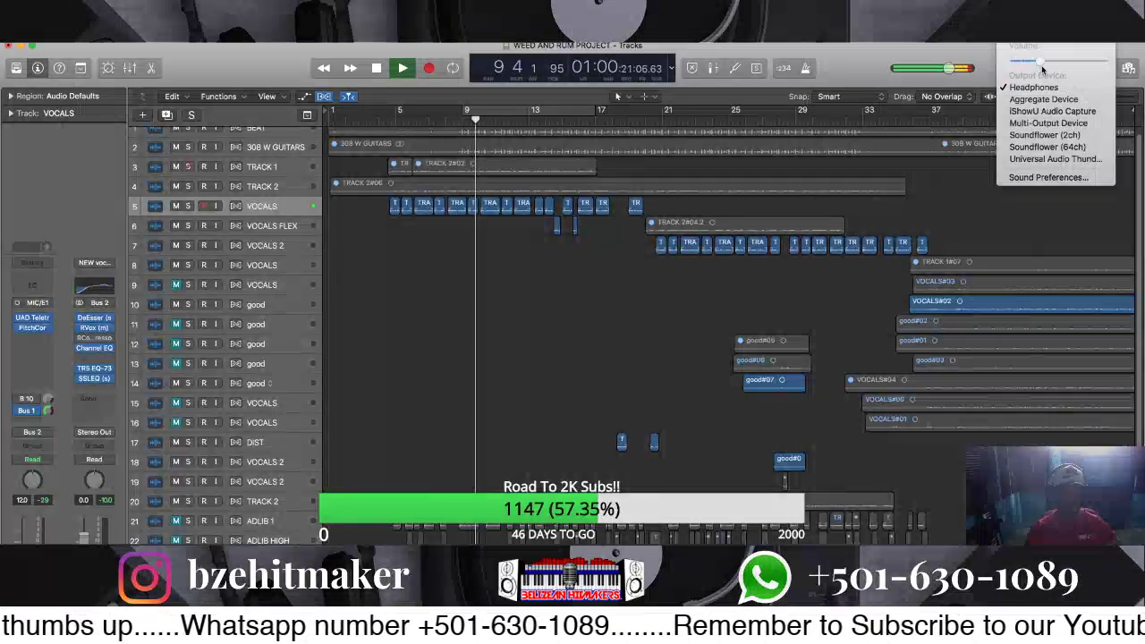
{"action": "left_click", "coordinate": [973, 136]}
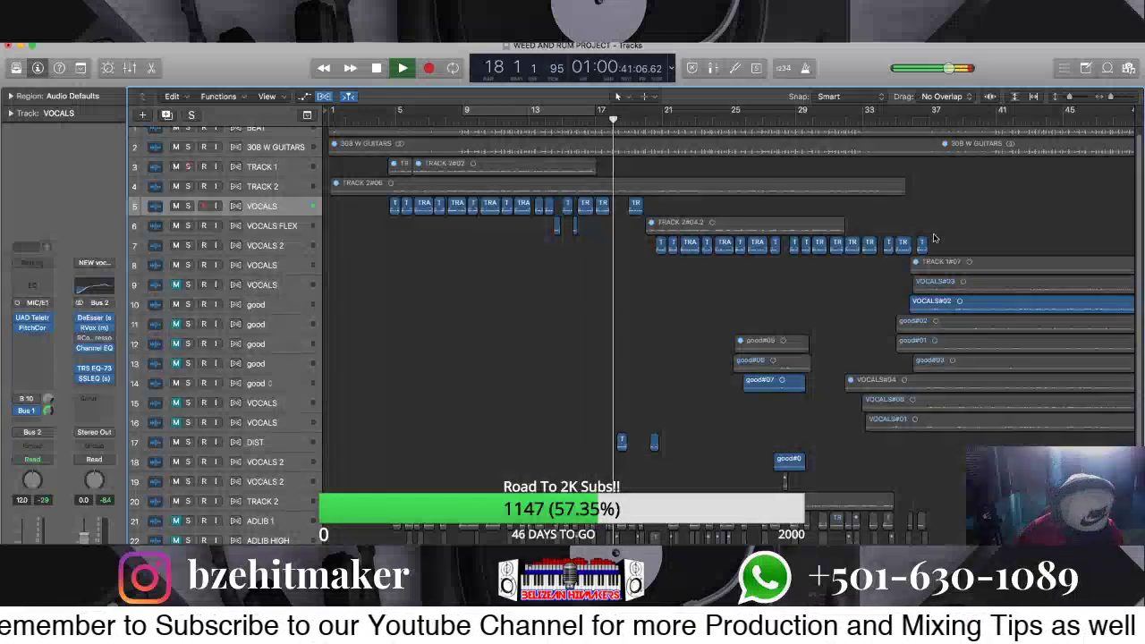
Set the VOCALS FLEX volume to -11.6 dB while replaying its phrases around bars 14 and 15
{"action": "key", "text": "comma"}
{"action": "key", "text": "comma"}
{"action": "key", "text": "comma"}
{"action": "key", "text": "comma"}
{"action": "key", "text": "comma"}
{"action": "key", "text": "comma"}
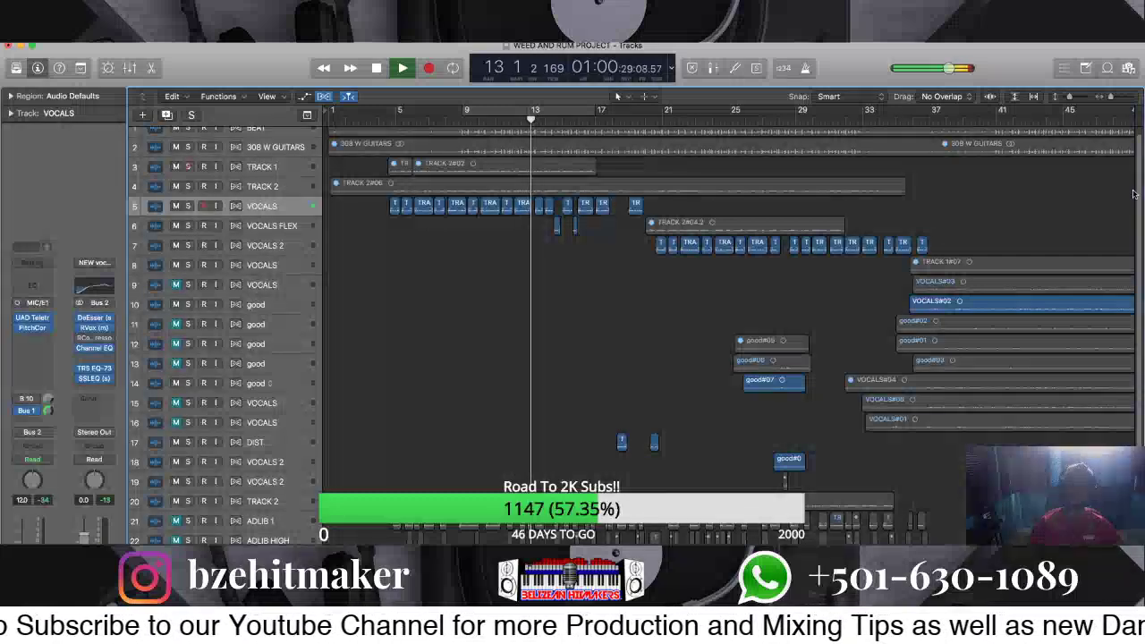
{"action": "left_click_drag", "start_coordinate": [1110, 97], "coordinate": [1075, 97]}
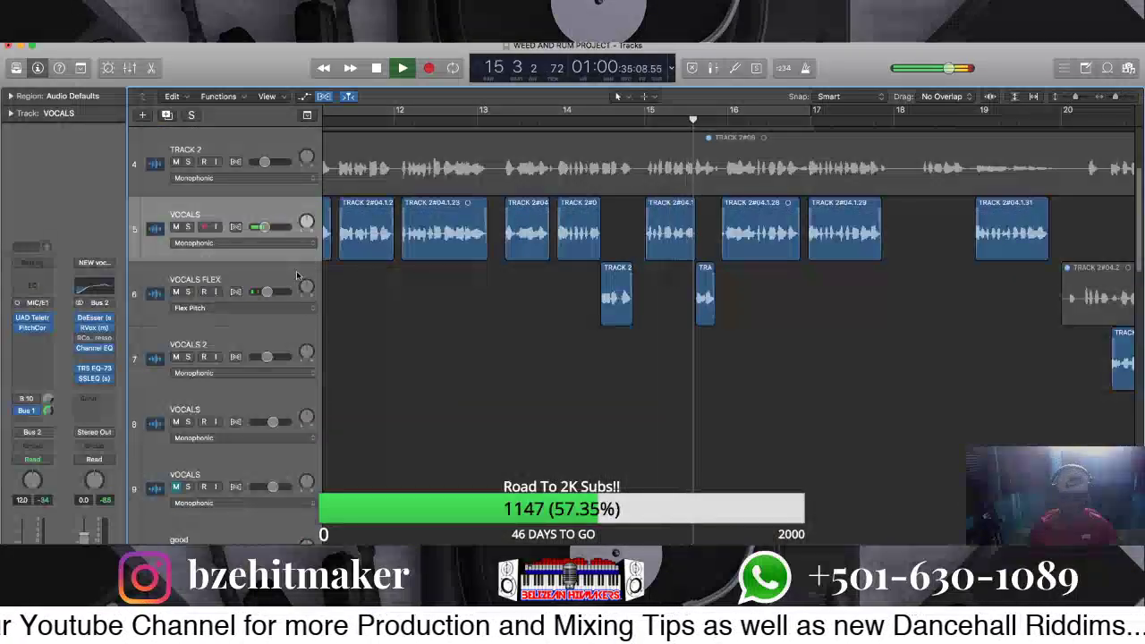
{"action": "key", "text": "space"}
{"action": "key", "text": "space"}
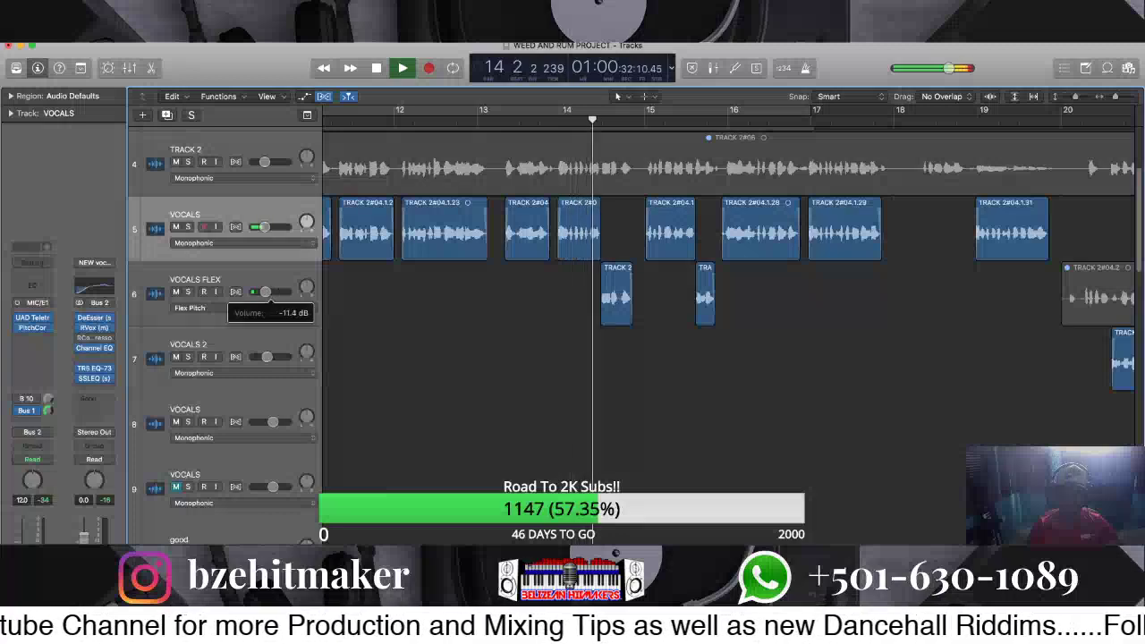
{"action": "key", "text": "space"}
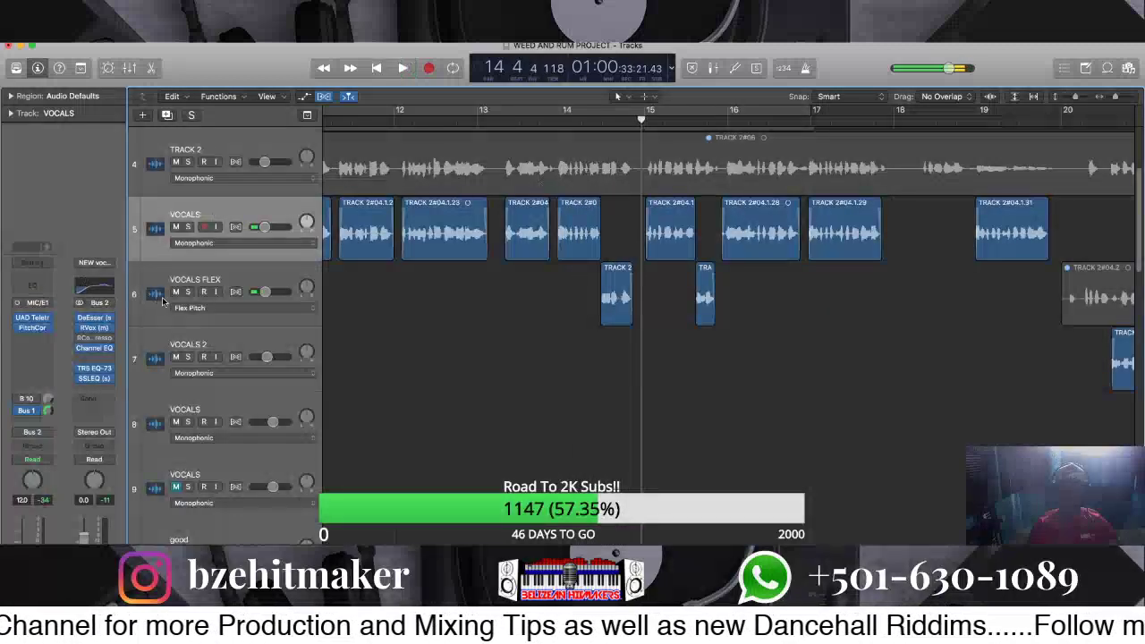
Enable Flex Pitch on the VOCALS FLEX track and replay its phrase from bar 14
{"action": "left_click_drag", "start_coordinate": [1076, 97], "coordinate": [1118, 98]}
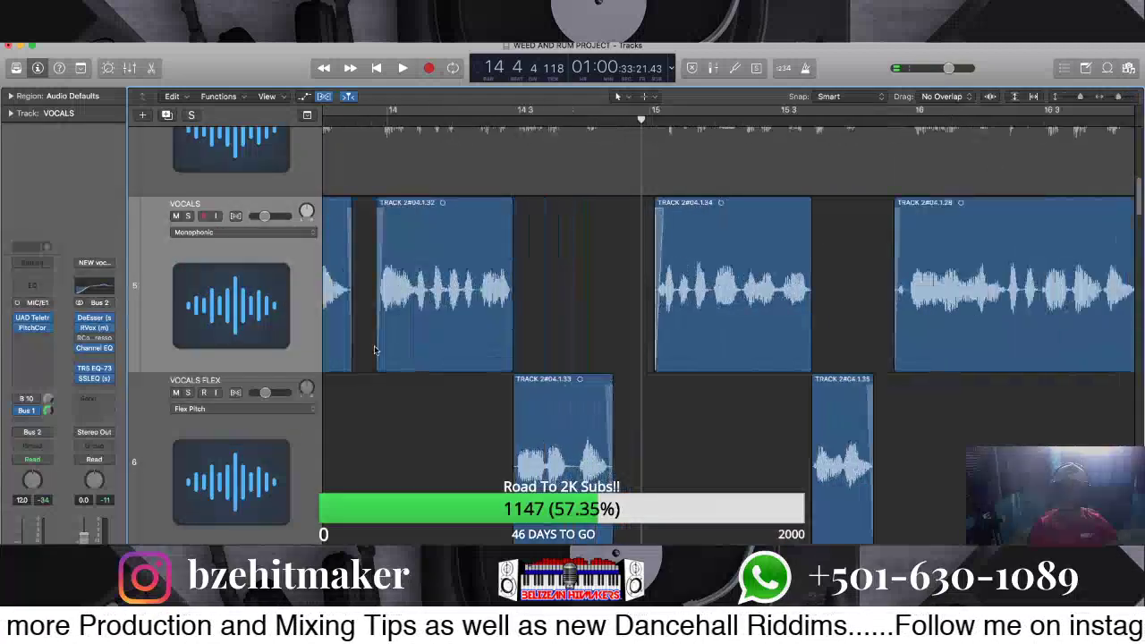
{"action": "left_click", "coordinate": [239, 401]}
{"action": "left_click", "coordinate": [236, 392]}
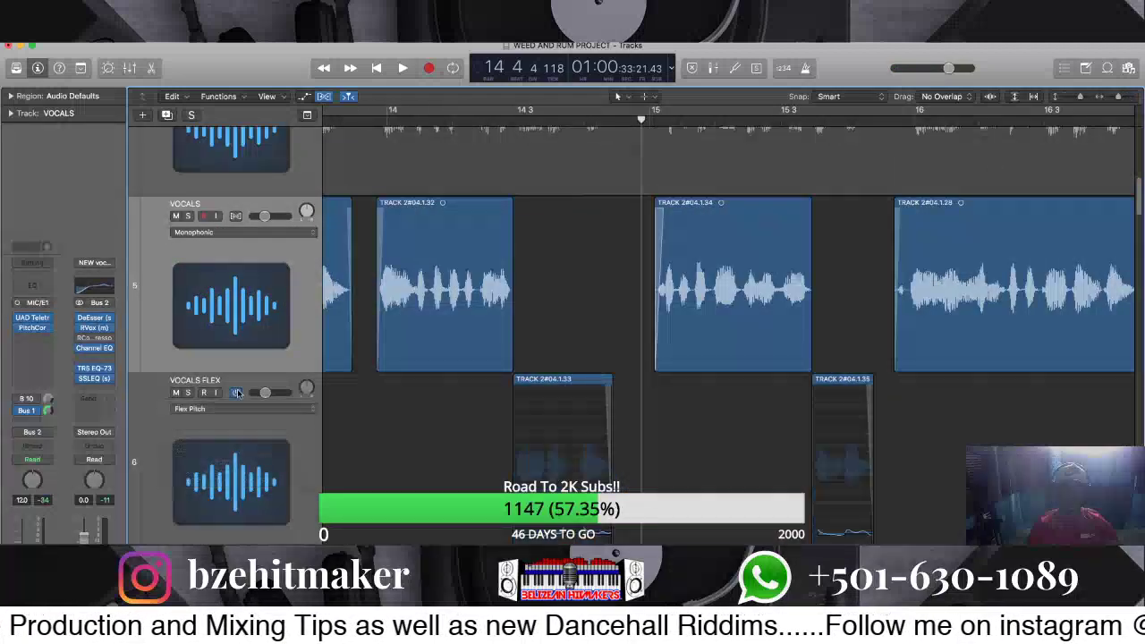
{"action": "key", "text": "comma"}
{"action": "key", "text": "space"}
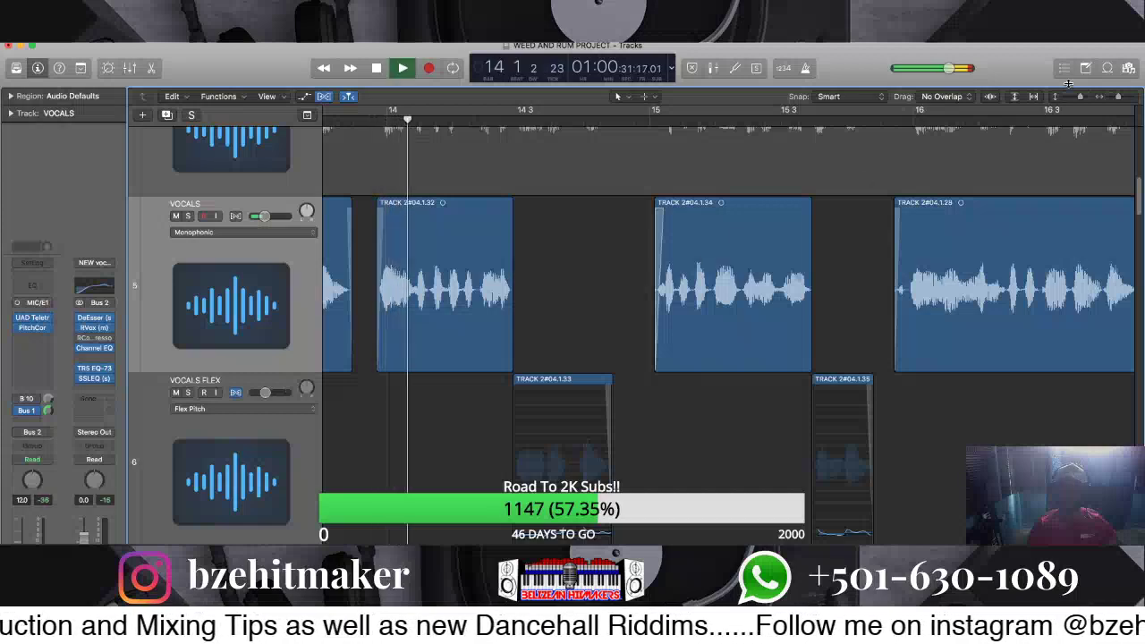
{"action": "left_click_drag", "start_coordinate": [1118, 98], "coordinate": [1128, 101]}
{"action": "key", "text": "space"}
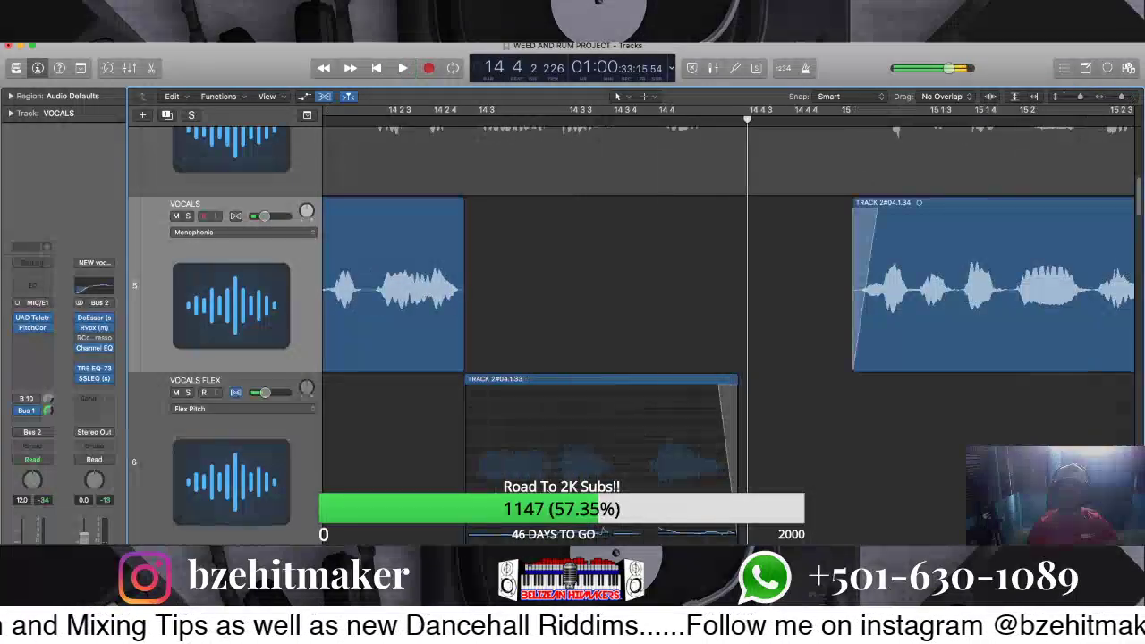
Select the VOCALS FLEX region in bar 14 and replay it to check the pitch of both flexed phrases
{"action": "left_click", "coordinate": [492, 534]}
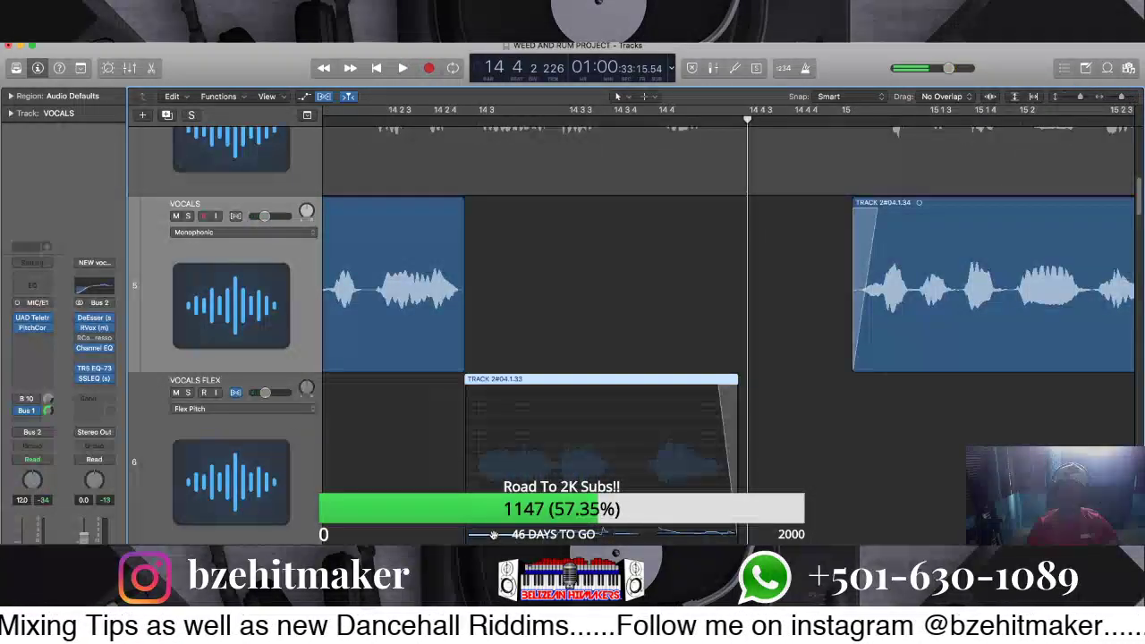
{"action": "left_click", "coordinate": [496, 538]}
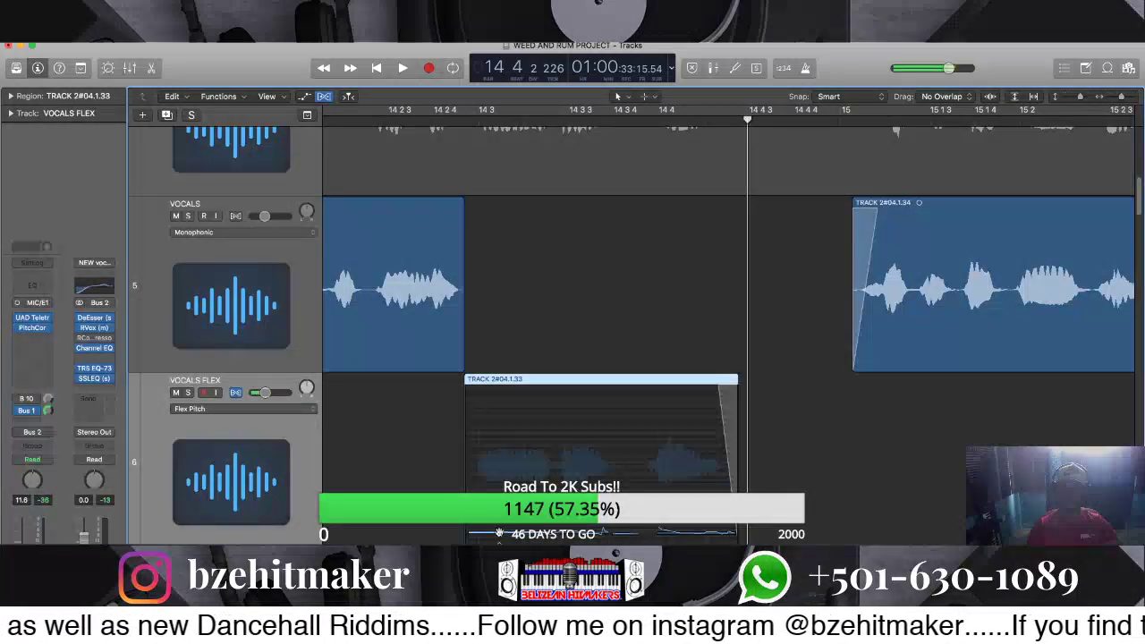
{"action": "key", "text": "comma"}
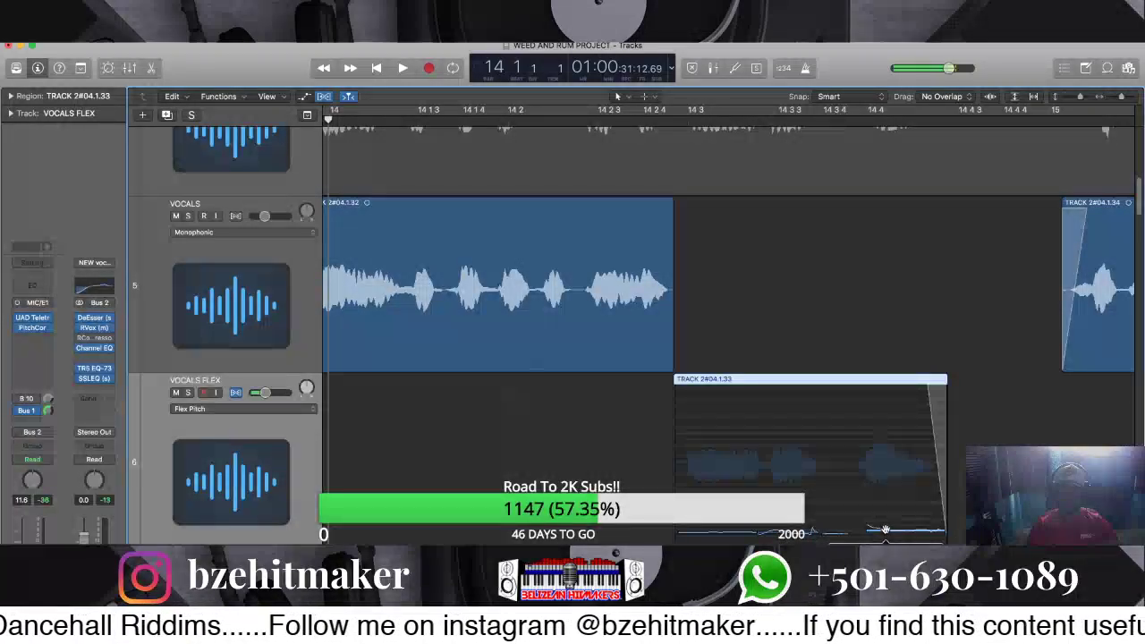
{"action": "key", "text": "comma"}
{"action": "key", "text": "space"}
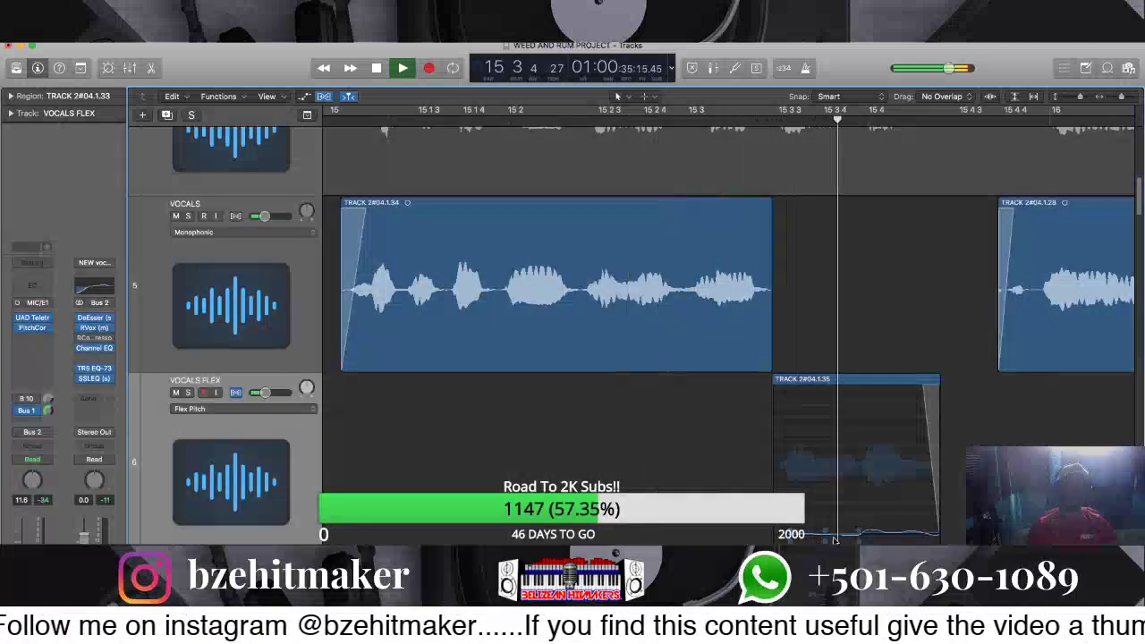
Move the VOCALS region starting just before bar 14 down onto the VOCALS FLEX track and replay that passage
{"action": "key", "text": "comma"}
{"action": "key", "text": "comma"}
{"action": "key", "text": "comma"}
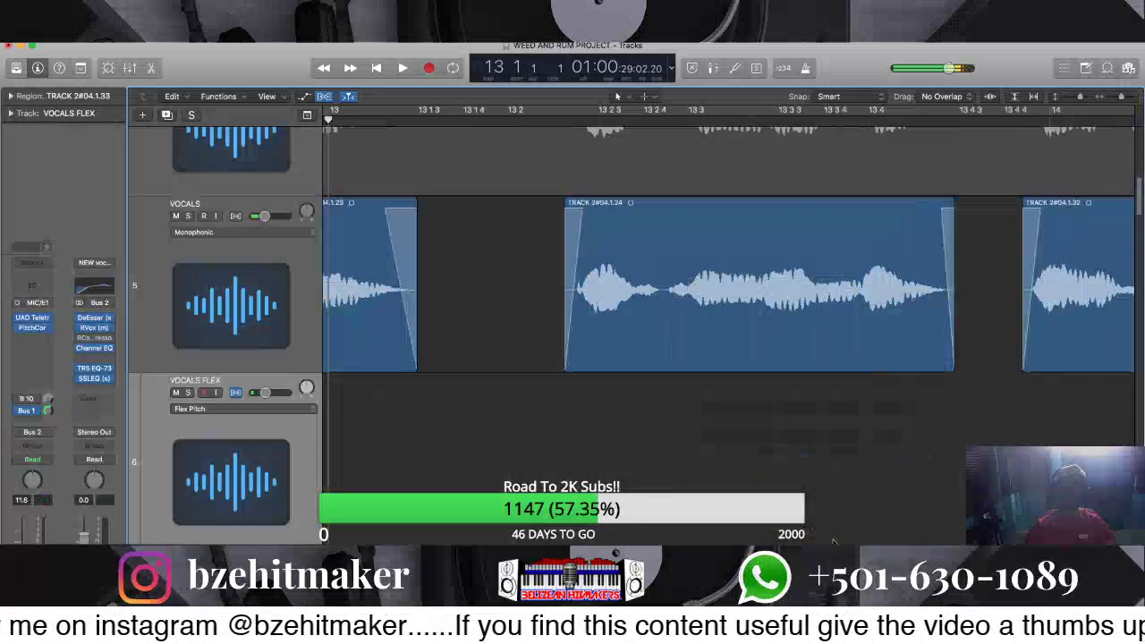
{"action": "left_click_drag", "start_coordinate": [1080, 97], "coordinate": [1116, 97]}
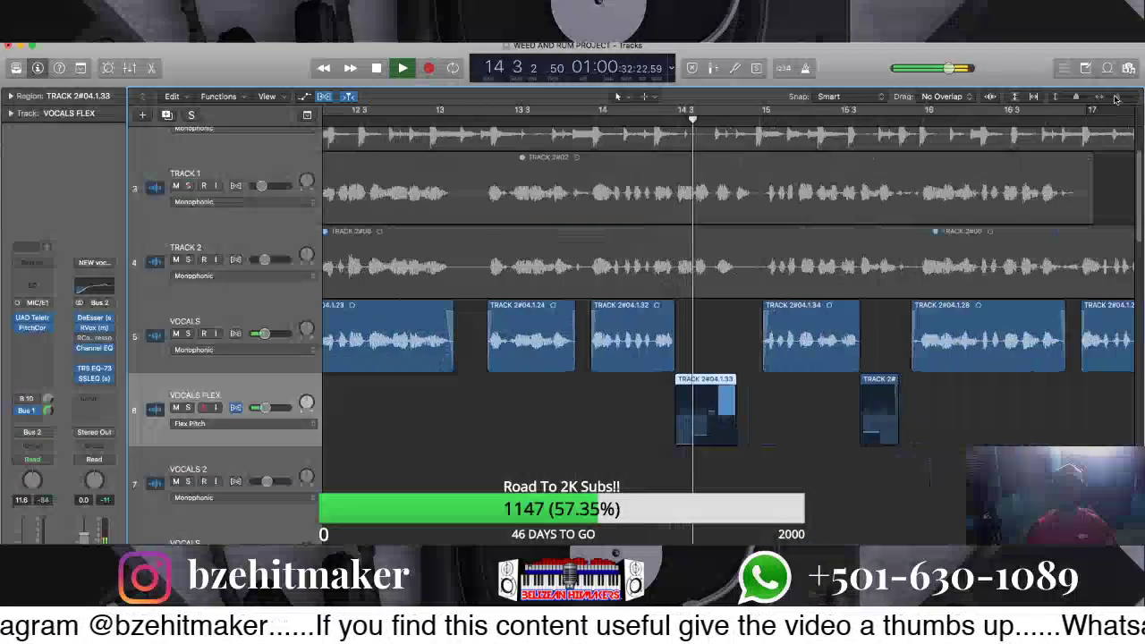
{"action": "left_click_drag", "start_coordinate": [640, 338], "coordinate": [635, 400]}
{"action": "key", "text": "space"}
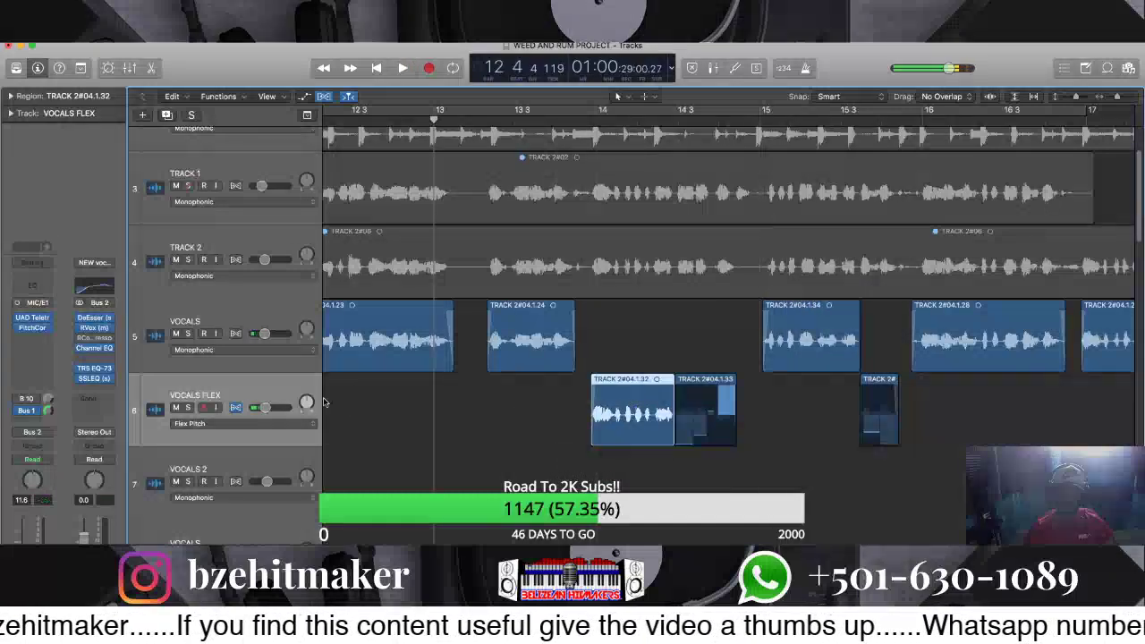
{"action": "key", "text": "space"}
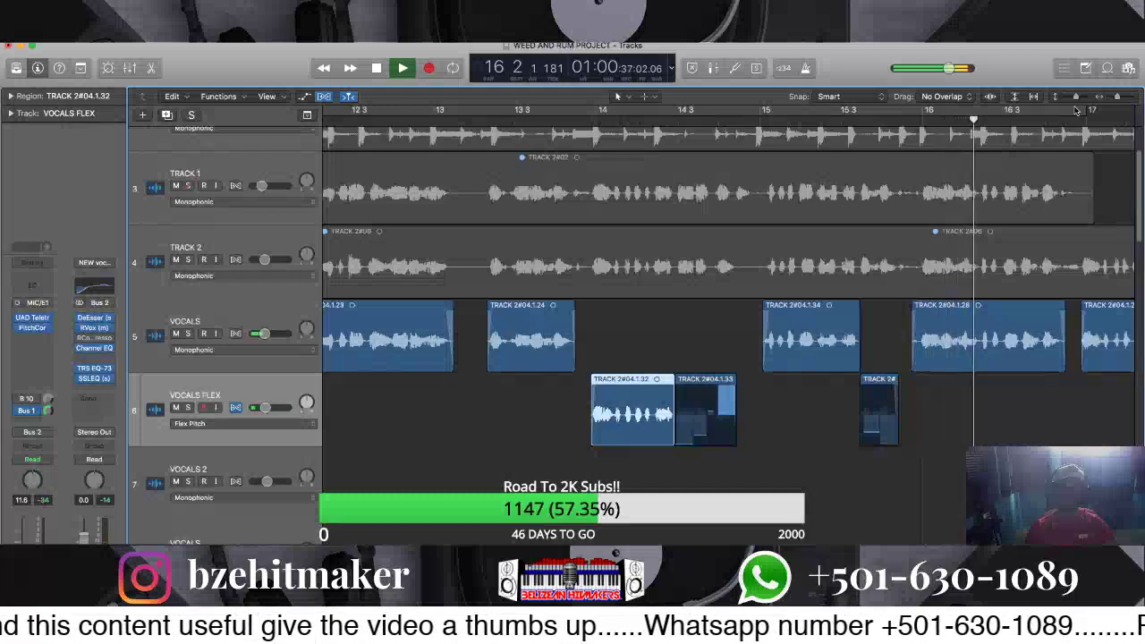
Replay the song from bar 5 and check the Pitch Correction settings on the VOCALS track
{"action": "left_click_drag", "start_coordinate": [1077, 97], "coordinate": [1109, 97]}
{"action": "left_click", "coordinate": [370, 118]}
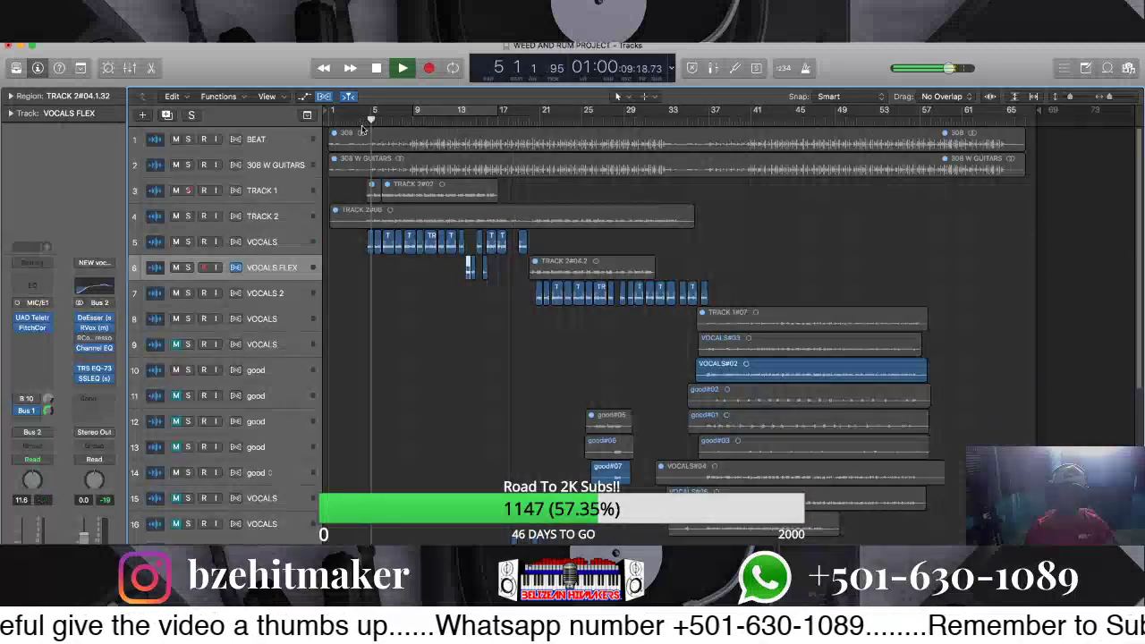
{"action": "left_click", "coordinate": [261, 241]}
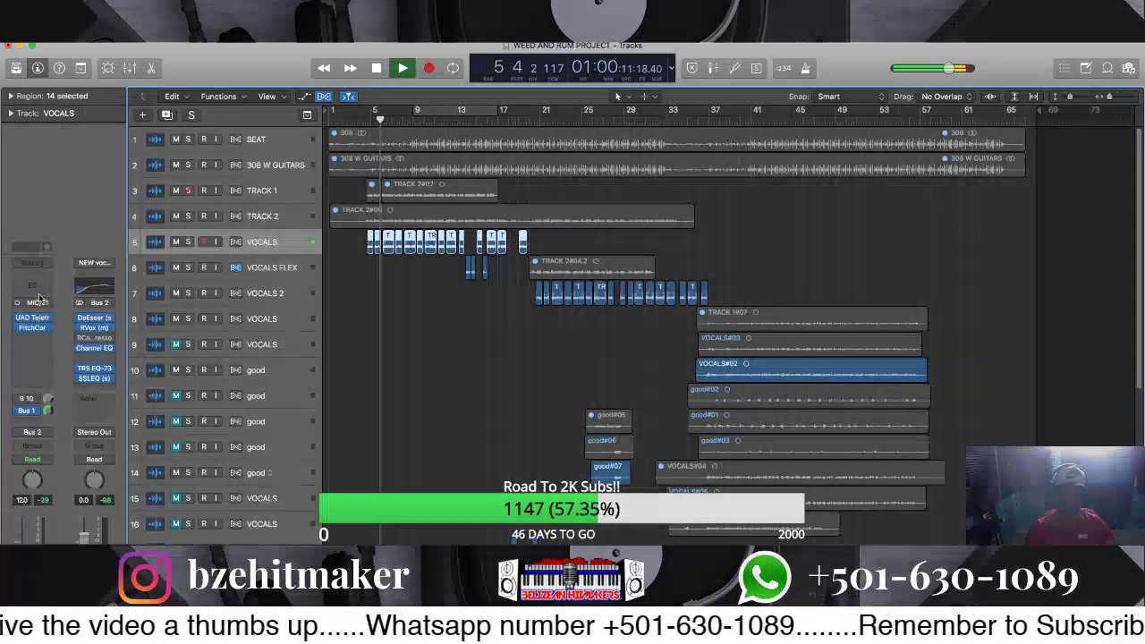
{"action": "left_click", "coordinate": [34, 327]}
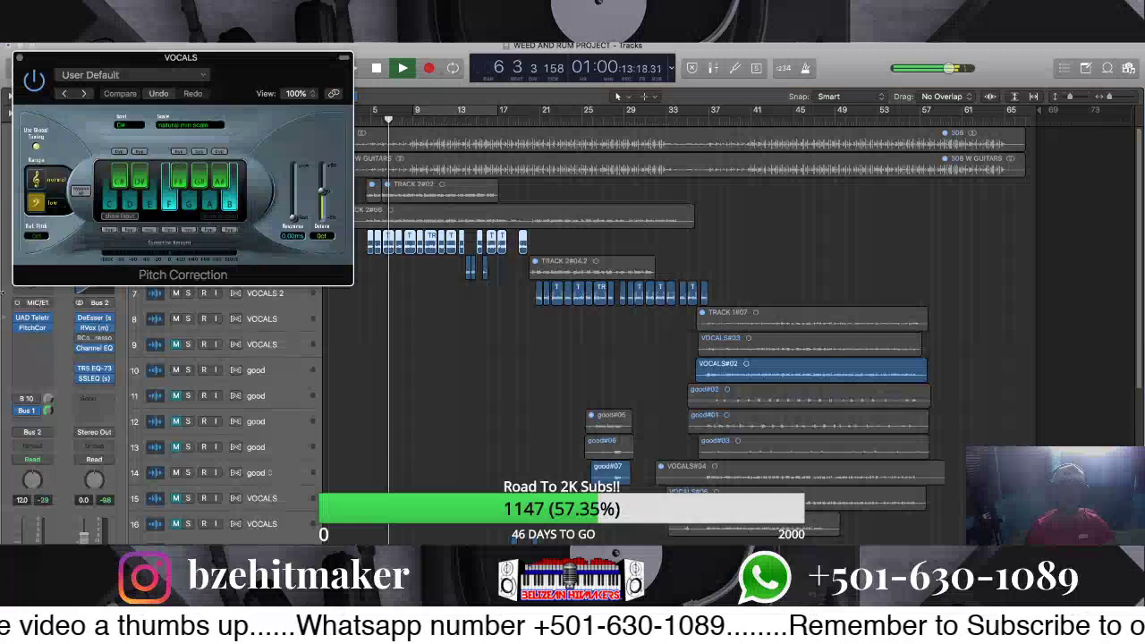
{"action": "left_click", "coordinate": [20, 59]}
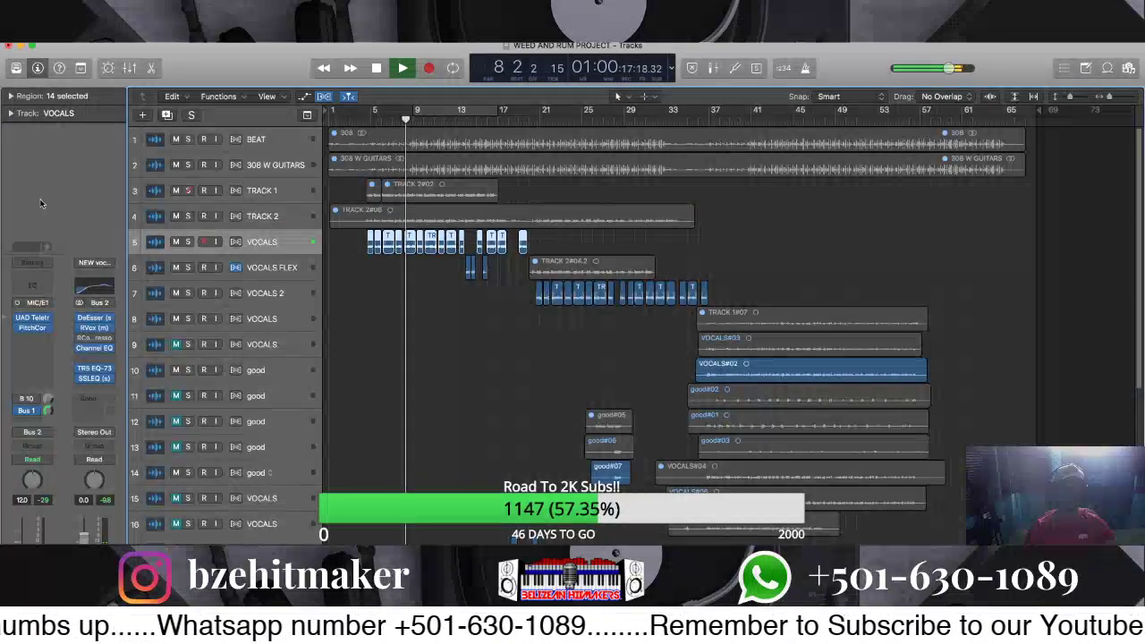
Solo VOCALS and VOCALS FLEX and add a Channel EQ to VOCALS with a low cut between 100 and 200 Hz
{"action": "left_click", "coordinate": [188, 242]}
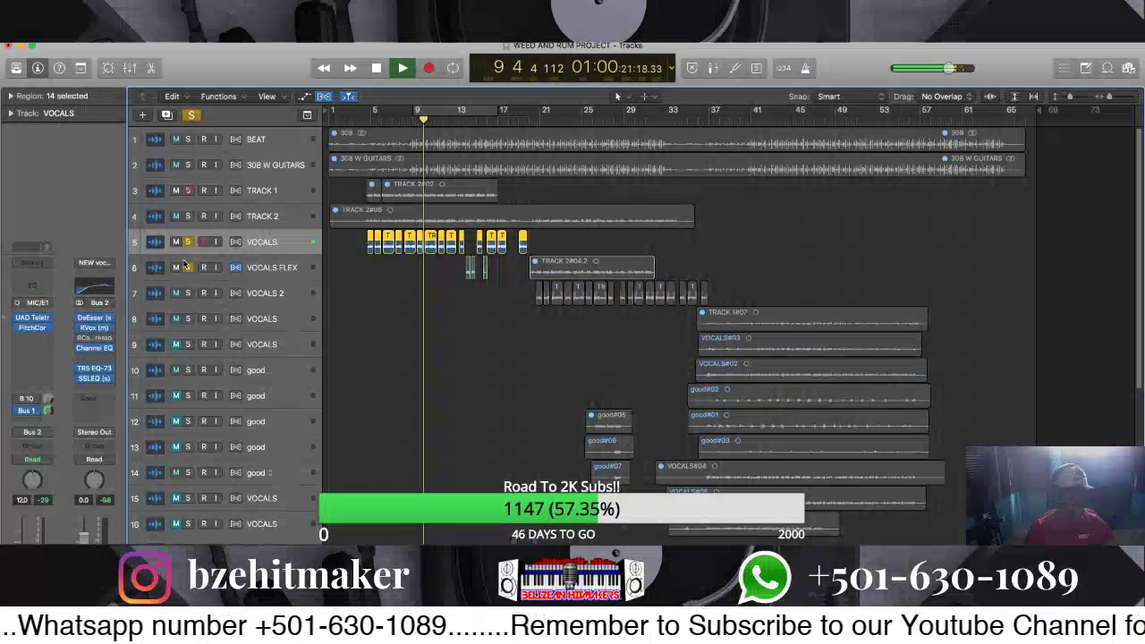
{"action": "left_click", "coordinate": [32, 284]}
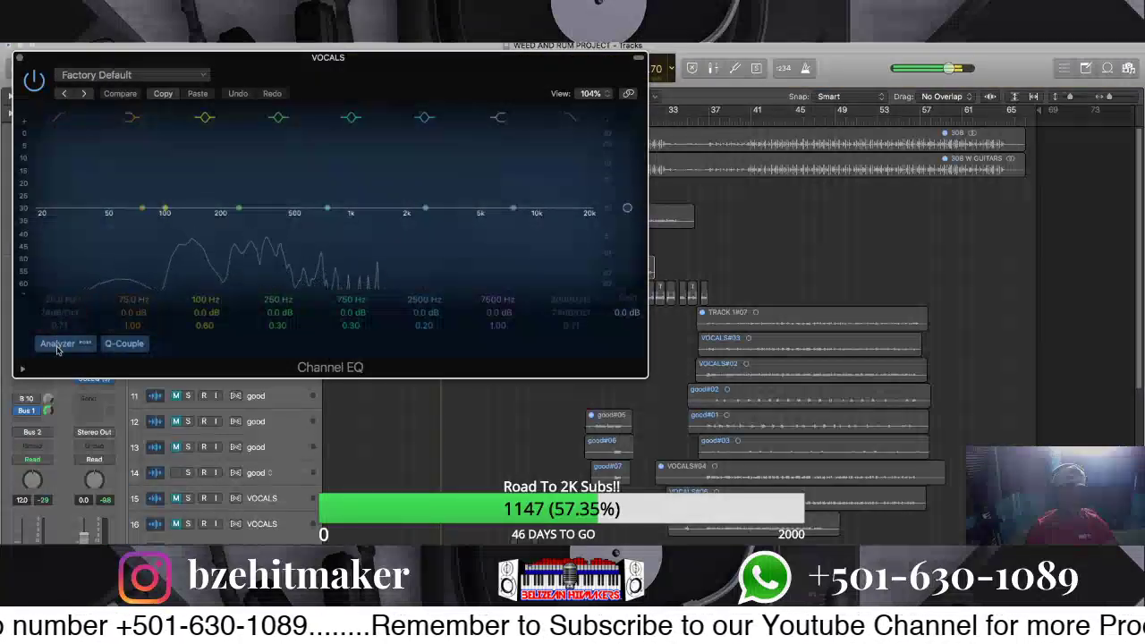
{"action": "left_click", "coordinate": [60, 119]}
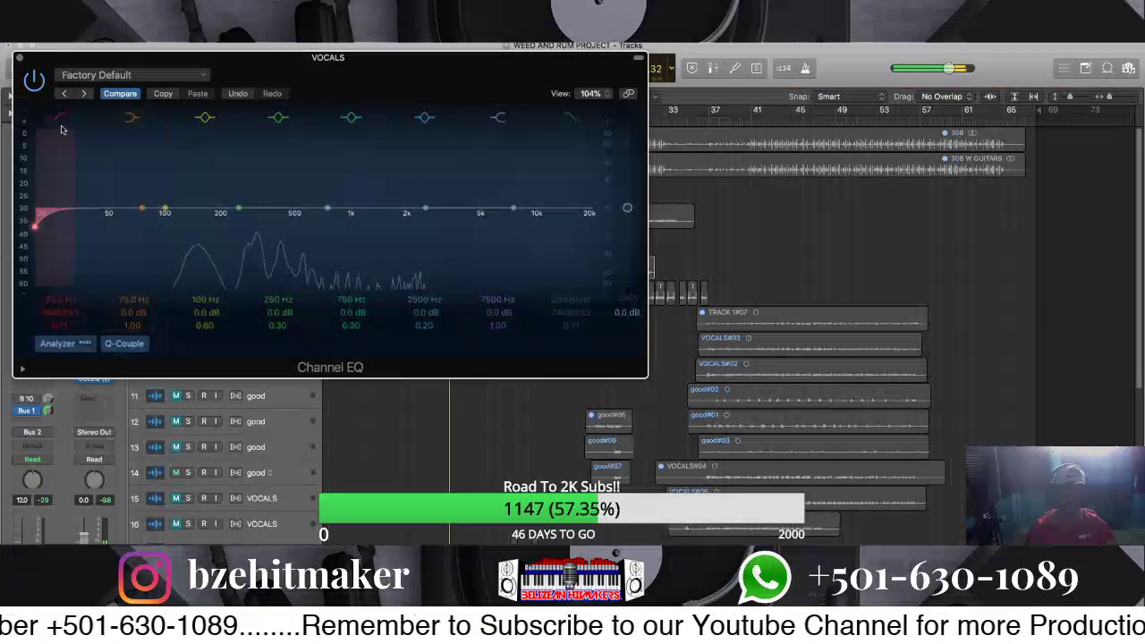
{"action": "left_click_drag", "start_coordinate": [57, 233], "coordinate": [229, 155]}
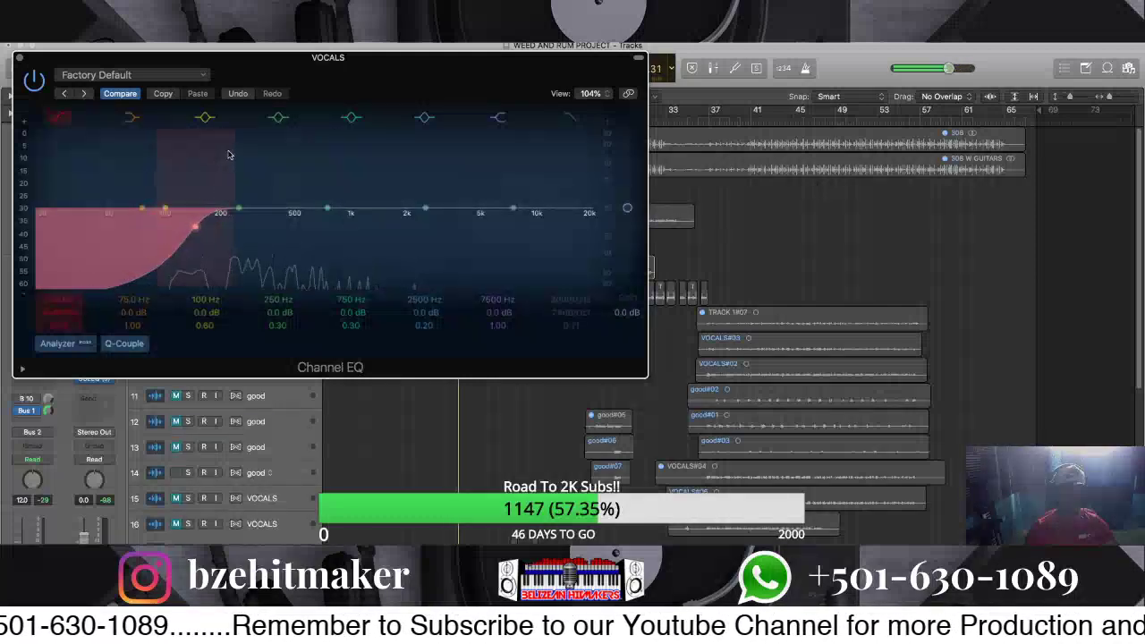
{"action": "left_click", "coordinate": [20, 58]}
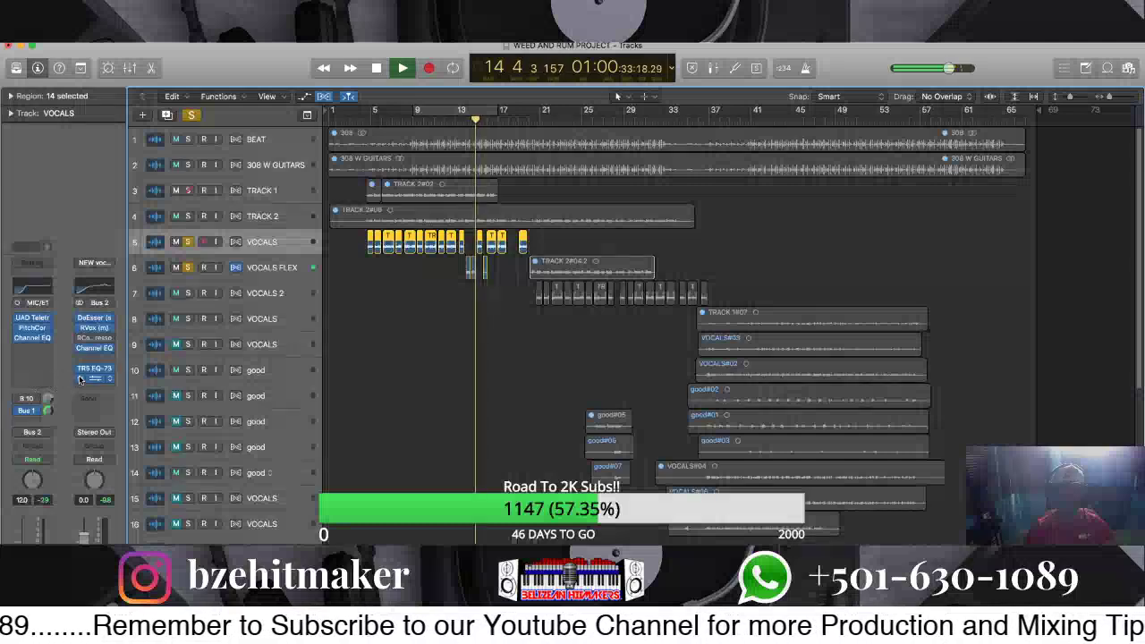
Check the vocal bus's TR5 EQ-73 settings and replay the song from around bar 3
{"action": "left_click", "coordinate": [97, 379]}
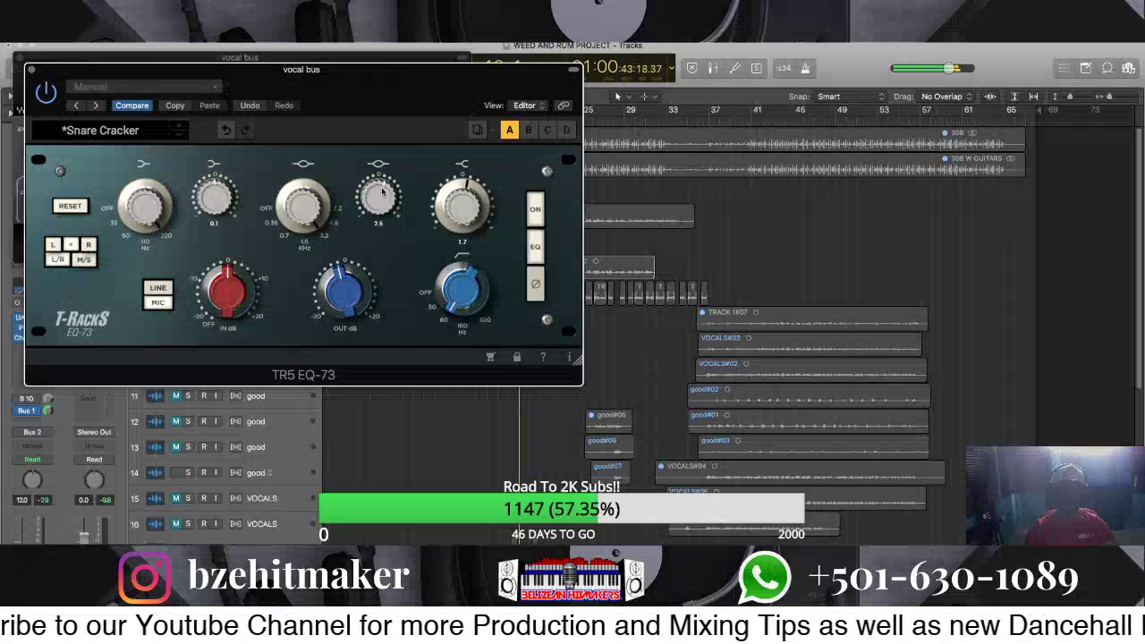
{"action": "left_click", "coordinate": [32, 70]}
{"action": "left_click", "coordinate": [20, 60]}
{"action": "left_click", "coordinate": [355, 118]}
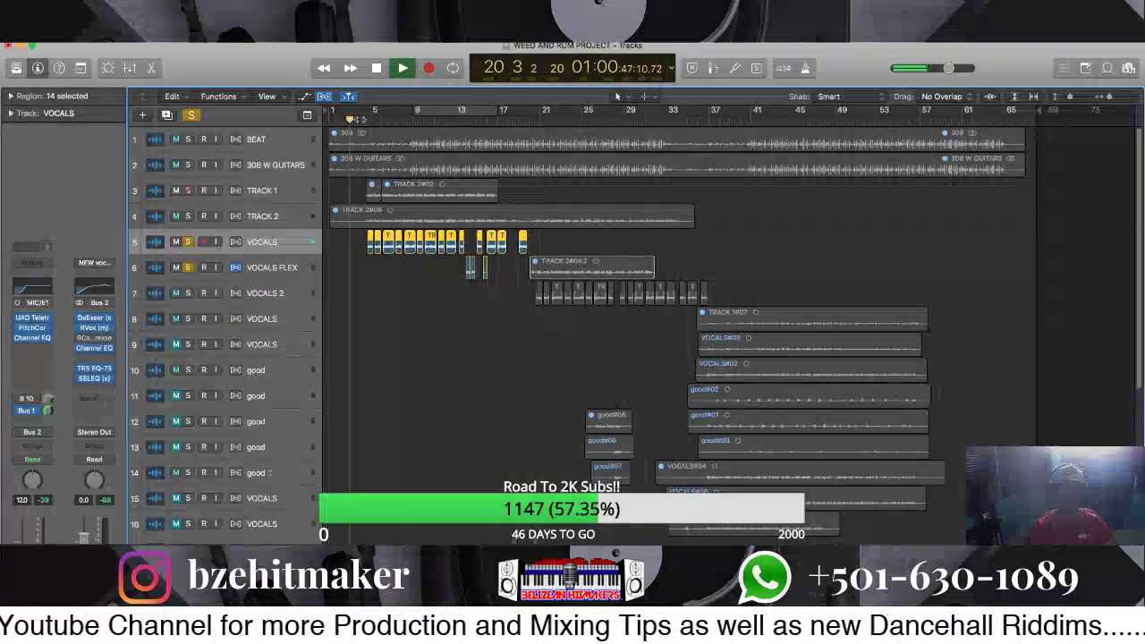
Copy the VOCALS channel strip settings and paste them onto the VOCALS 2 track
{"action": "scroll", "coordinate": [404, 359], "scroll_direction": "down", "scroll_amount": 10}
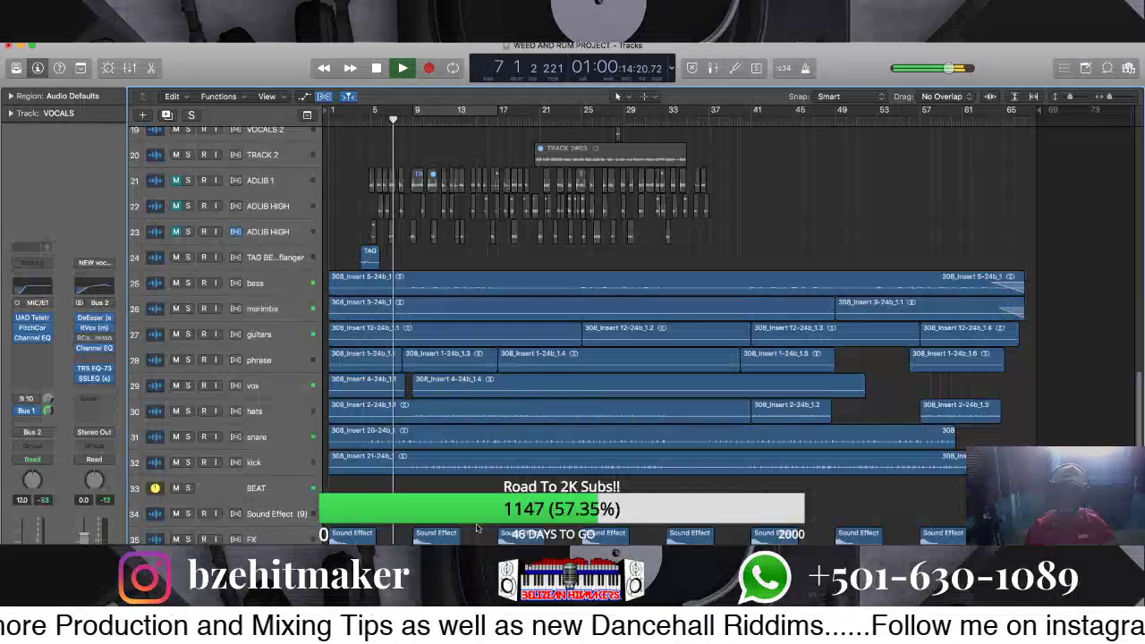
{"action": "scroll", "coordinate": [476, 528], "scroll_direction": "up", "scroll_amount": 10}
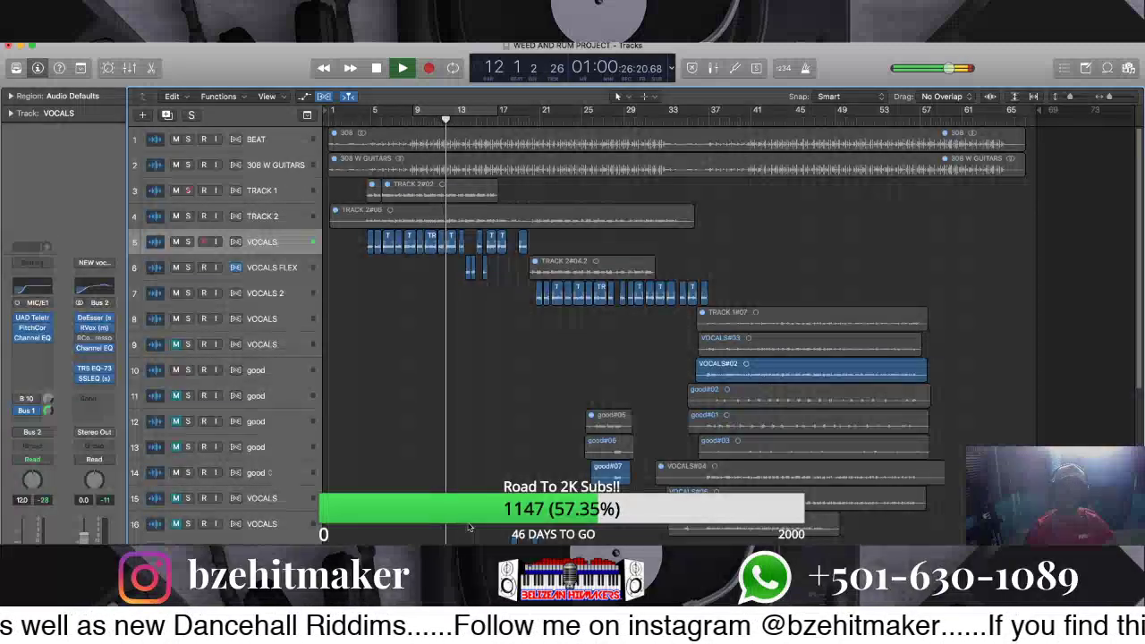
{"action": "left_click", "coordinate": [41, 264]}
{"action": "left_click", "coordinate": [52, 301]}
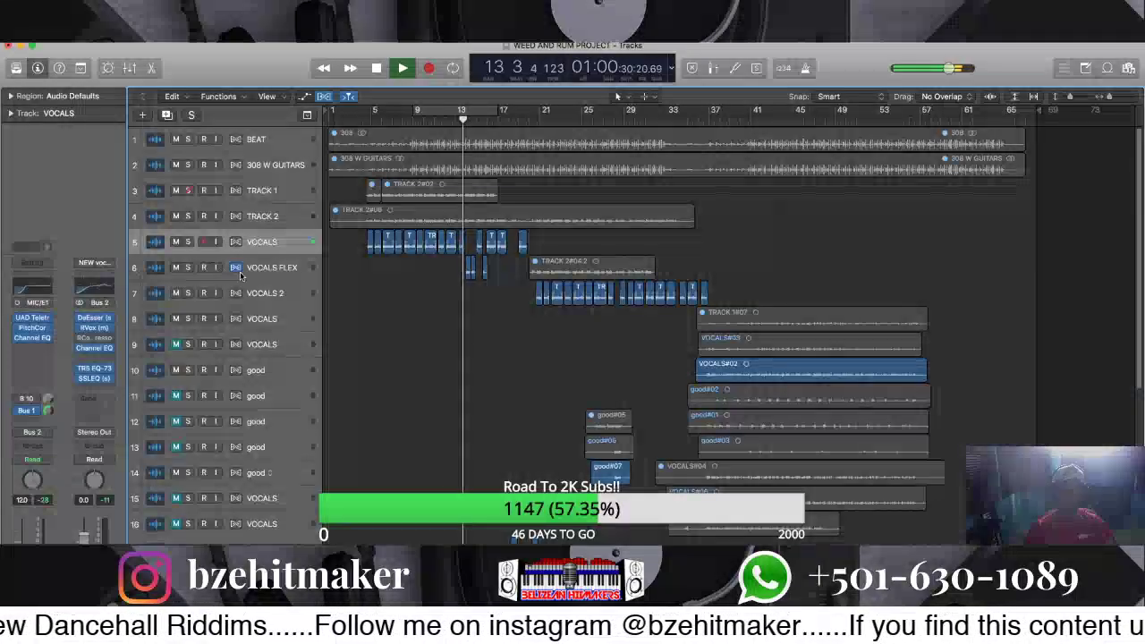
{"action": "left_click", "coordinate": [255, 289]}
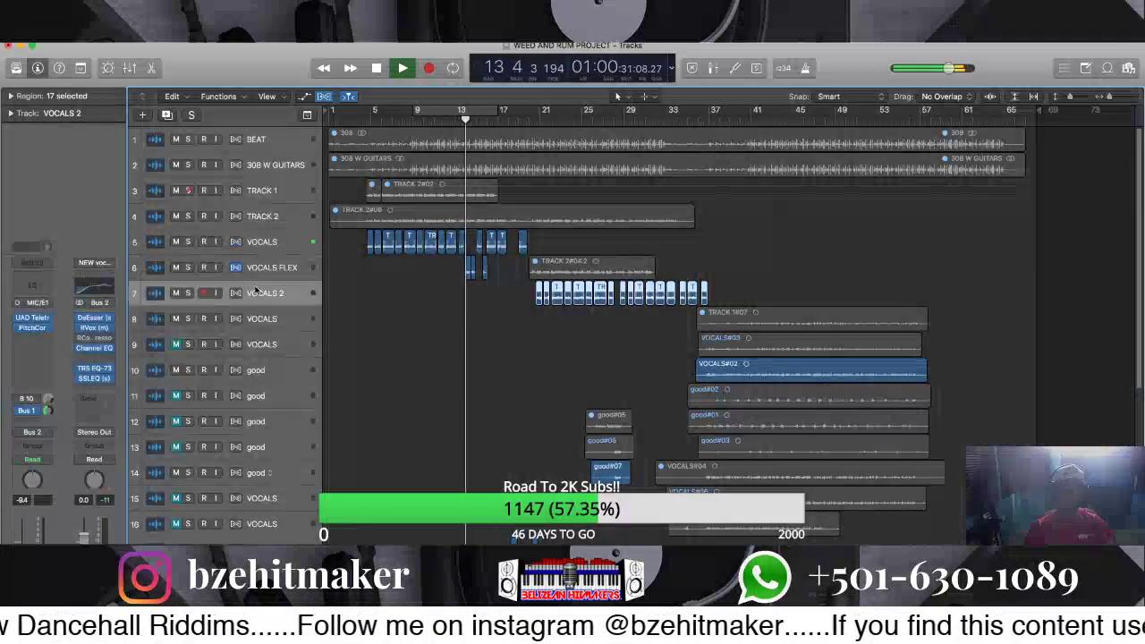
{"action": "left_click", "coordinate": [32, 262]}
{"action": "left_click", "coordinate": [255, 369]}
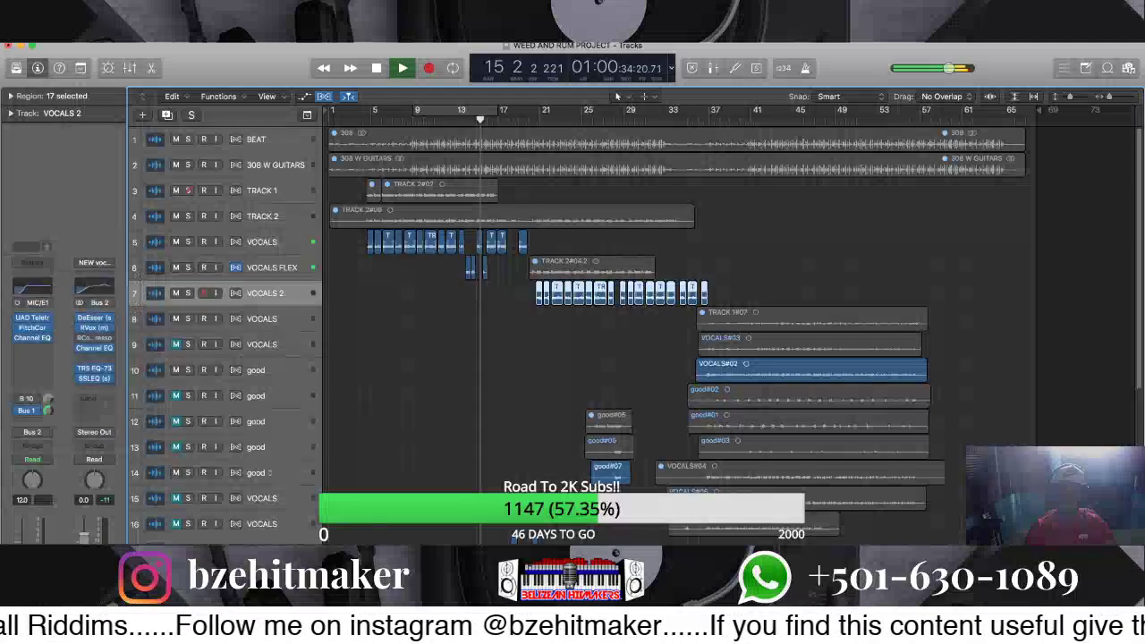
Review the DIST track's UAD Teletronix LA-2A compression and the Butch Vig effect on its Bus 3 send
{"action": "left_click", "coordinate": [255, 547]}
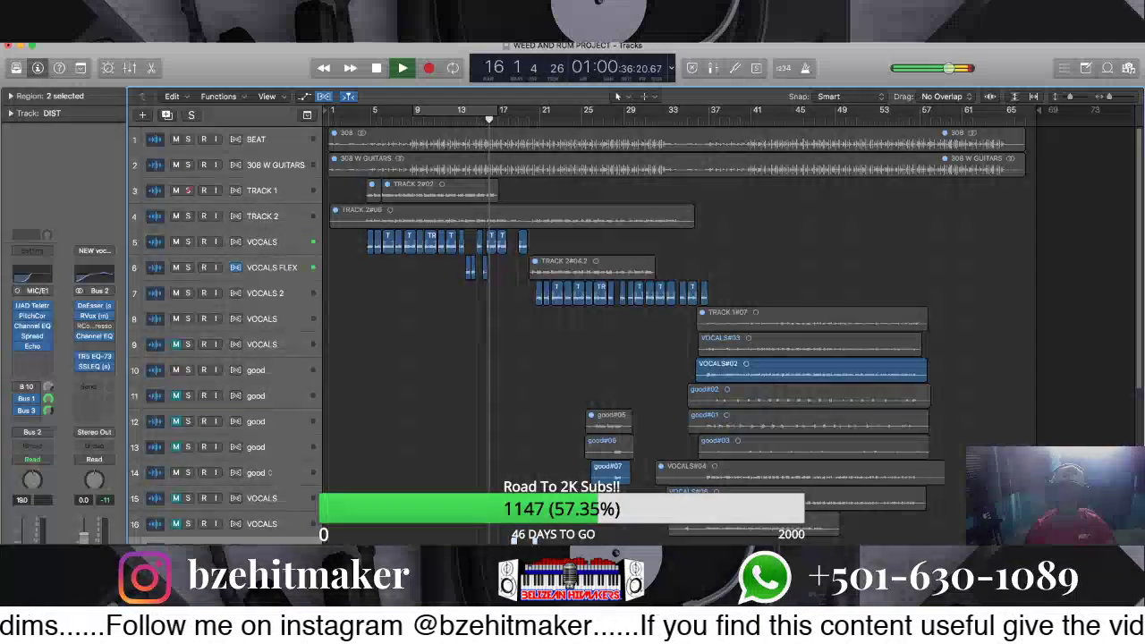
{"action": "left_click", "coordinate": [32, 306]}
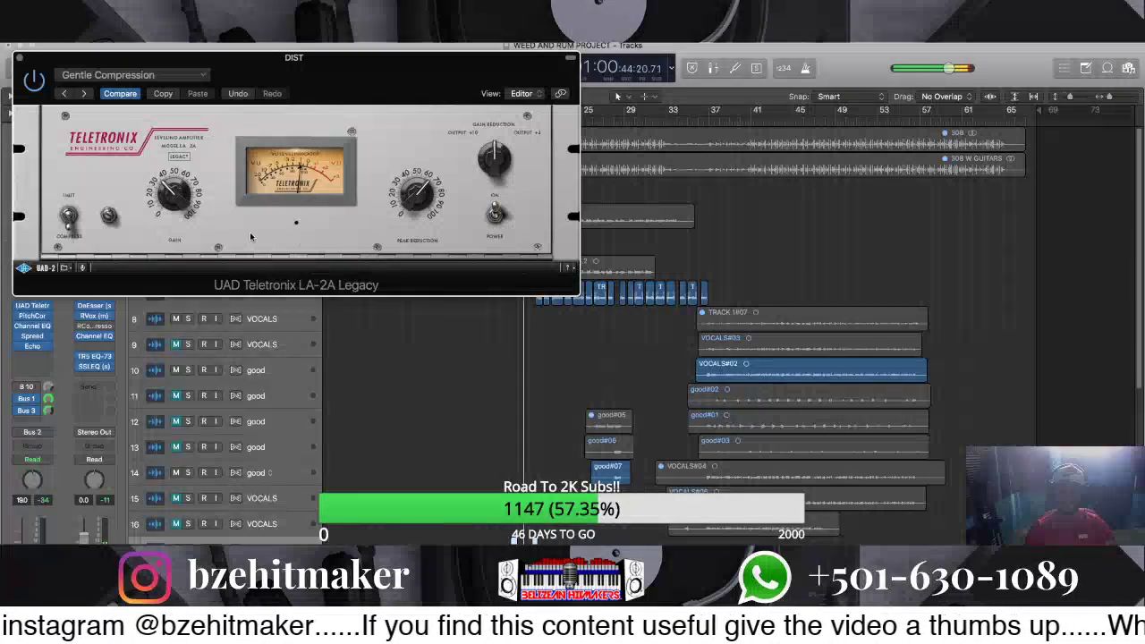
{"action": "left_click", "coordinate": [19, 57]}
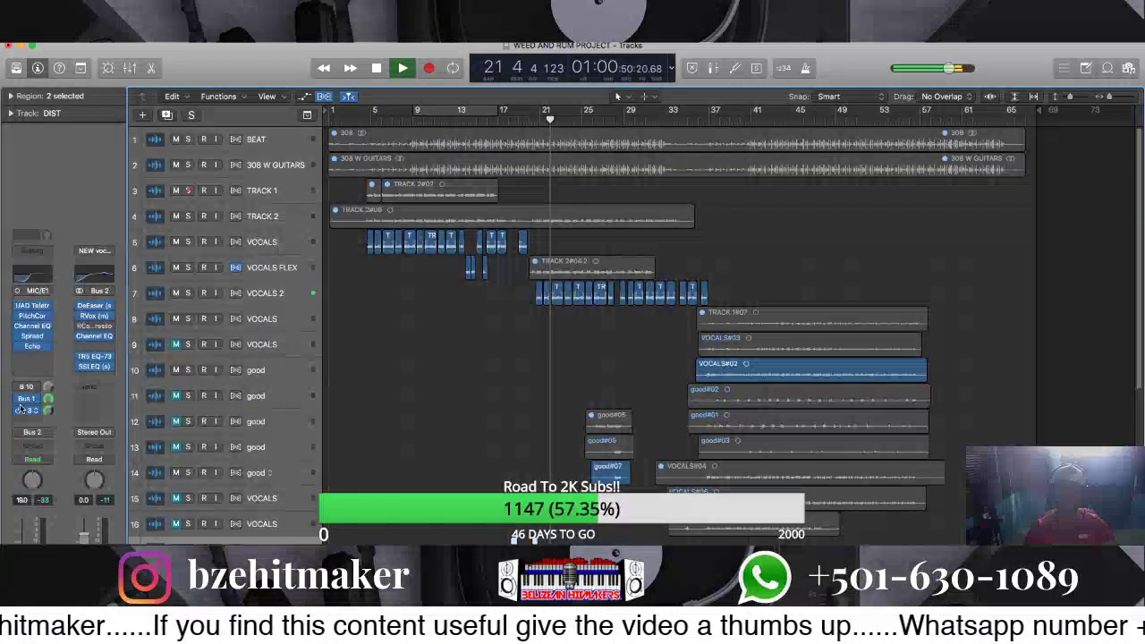
{"action": "left_click", "coordinate": [49, 408]}
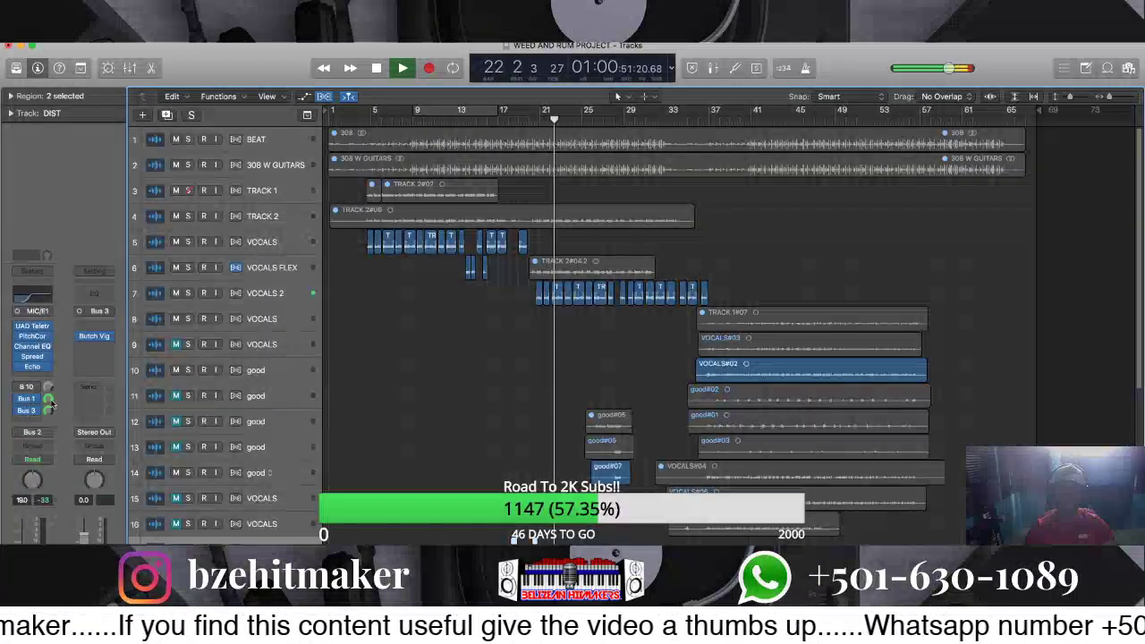
{"action": "left_click", "coordinate": [99, 340]}
{"action": "left_click", "coordinate": [18, 62]}
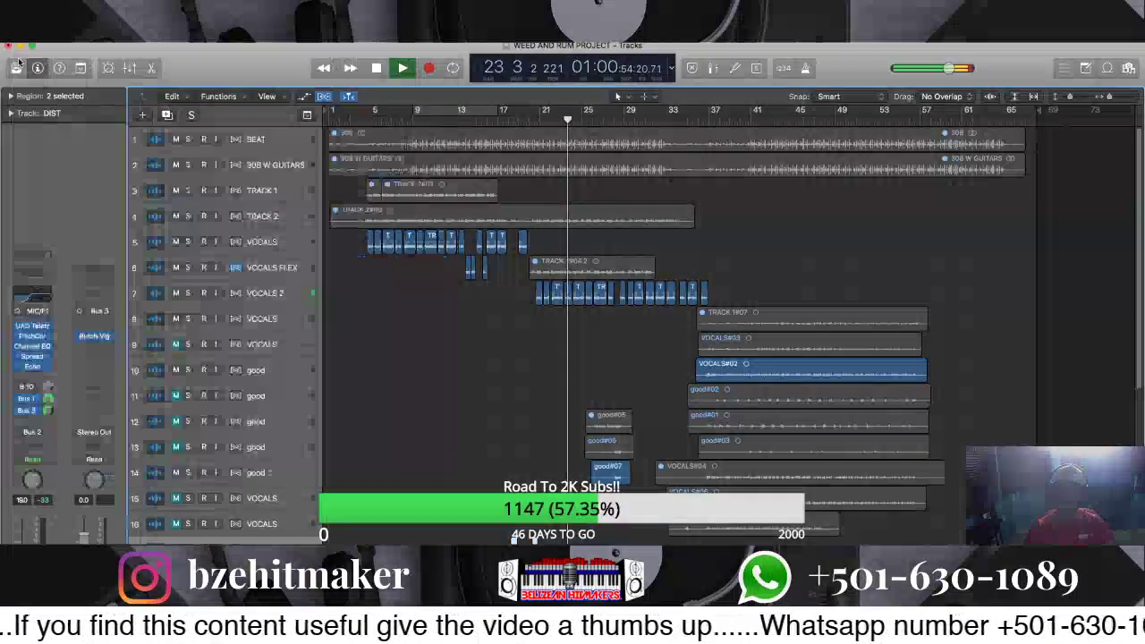
Mute the good track in row 14 and replay the passage from around bar 17
{"action": "left_click", "coordinate": [465, 441]}
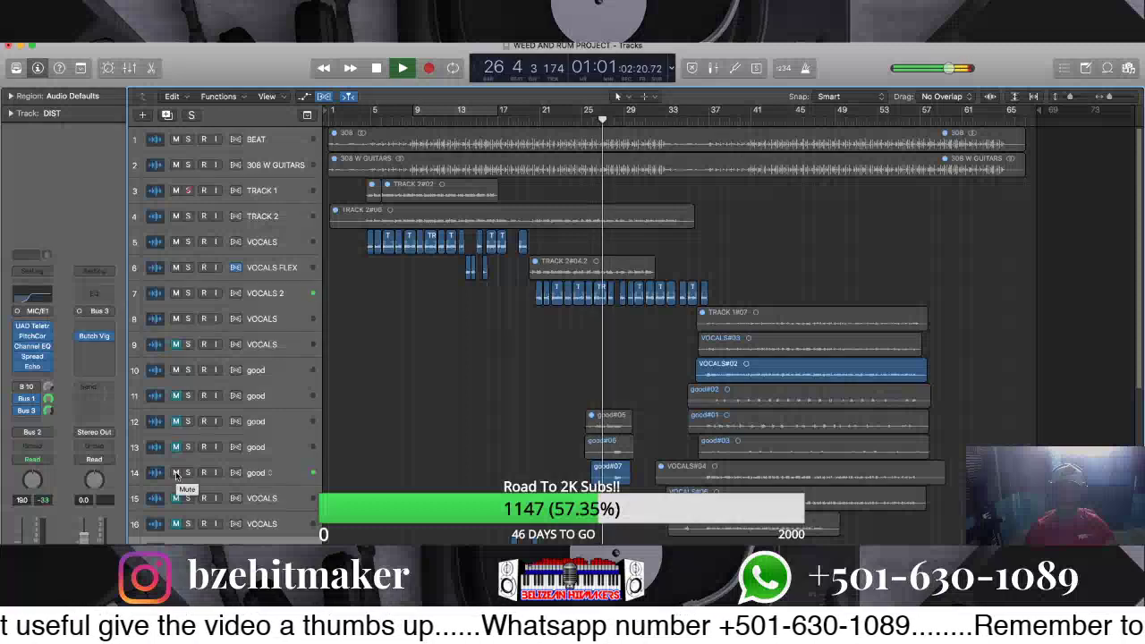
{"action": "key", "text": "space"}
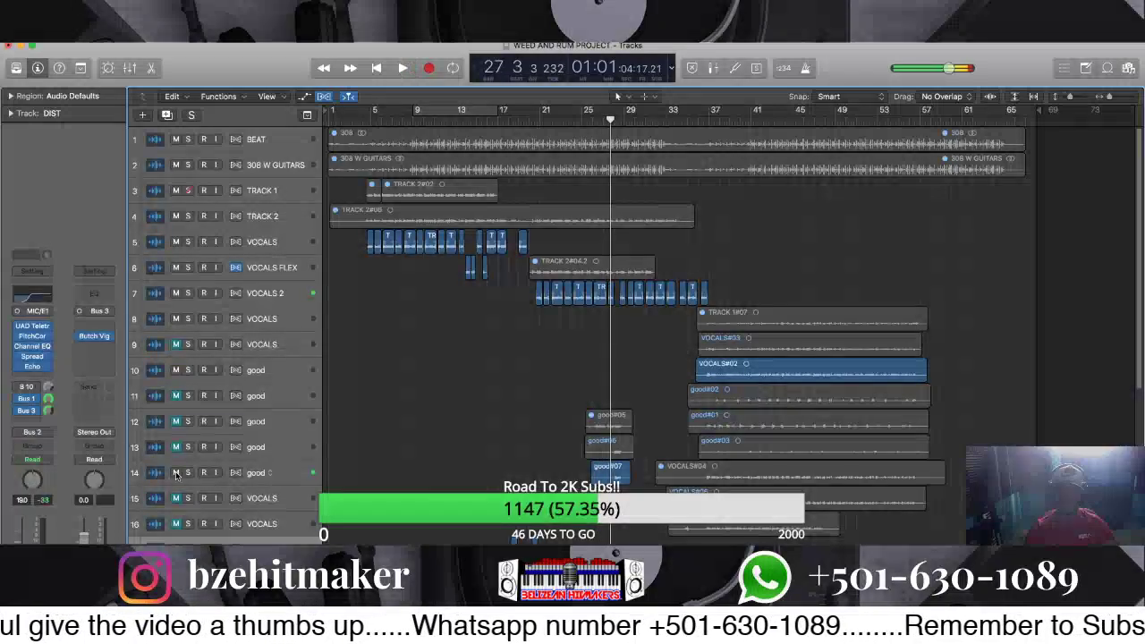
{"action": "key", "text": "space"}
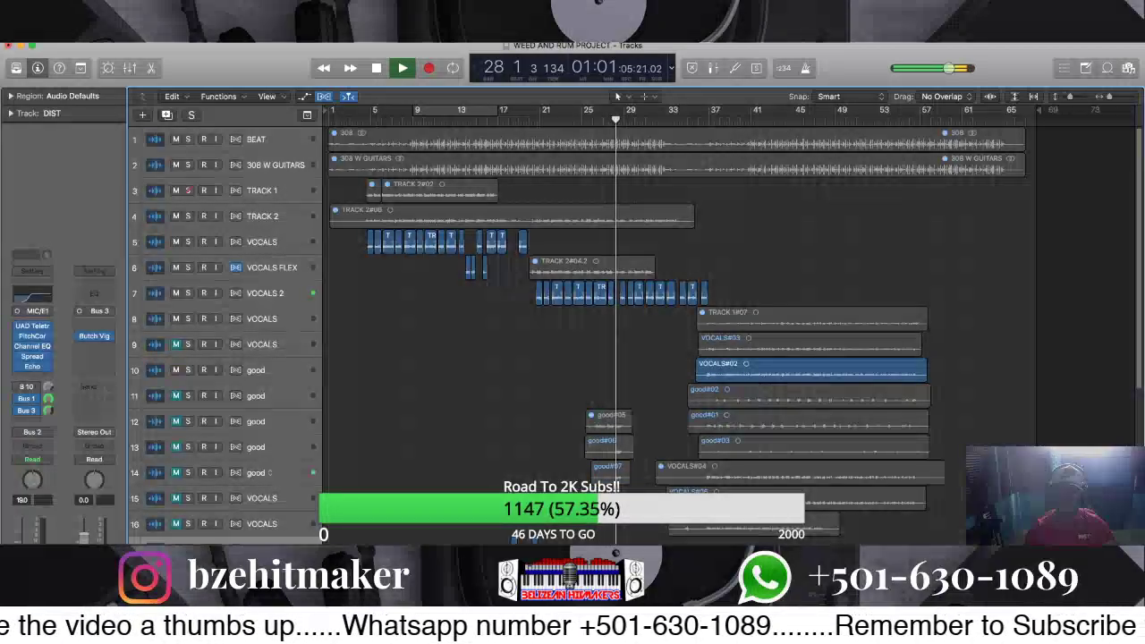
{"action": "key", "text": "comma"}
{"action": "key", "text": "comma"}
{"action": "key", "text": "comma"}
{"action": "key", "text": "comma"}
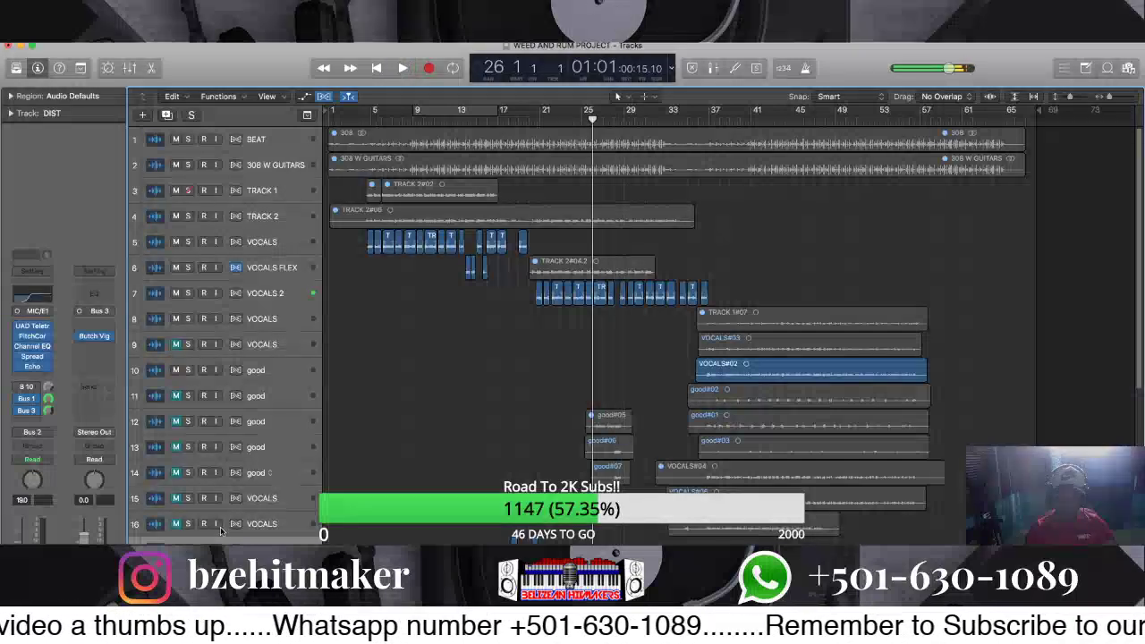
{"action": "key", "text": "comma"}
{"action": "key", "text": "comma"}
{"action": "key", "text": "comma"}
{"action": "key", "text": "comma"}
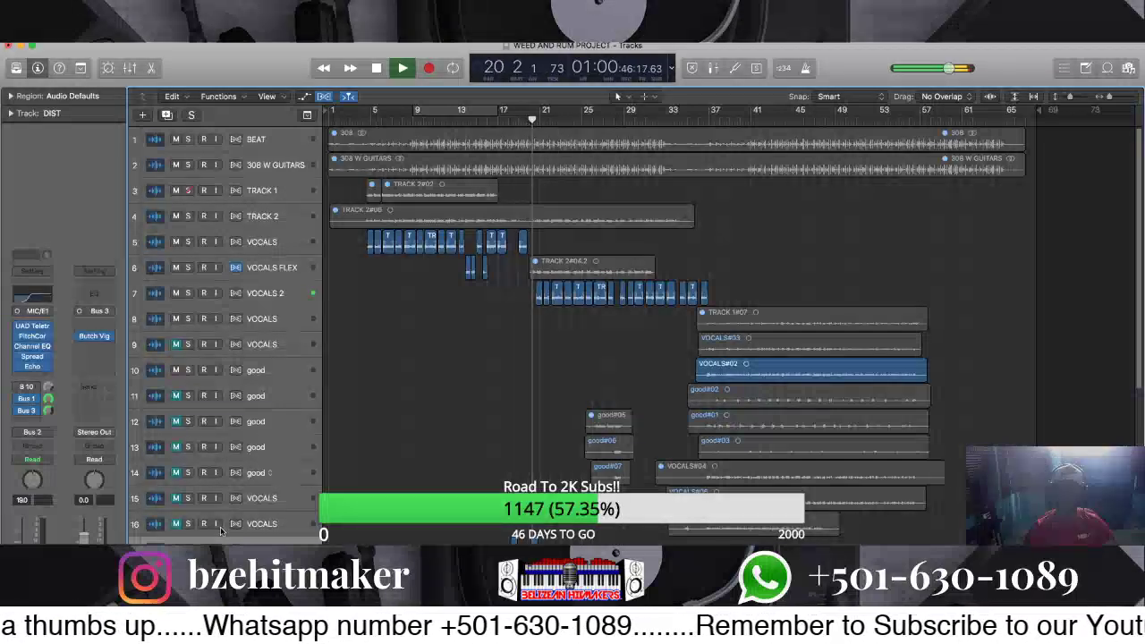
{"action": "key", "text": "comma"}
{"action": "key", "text": "comma"}
{"action": "key", "text": "comma"}
{"action": "key", "text": "comma"}
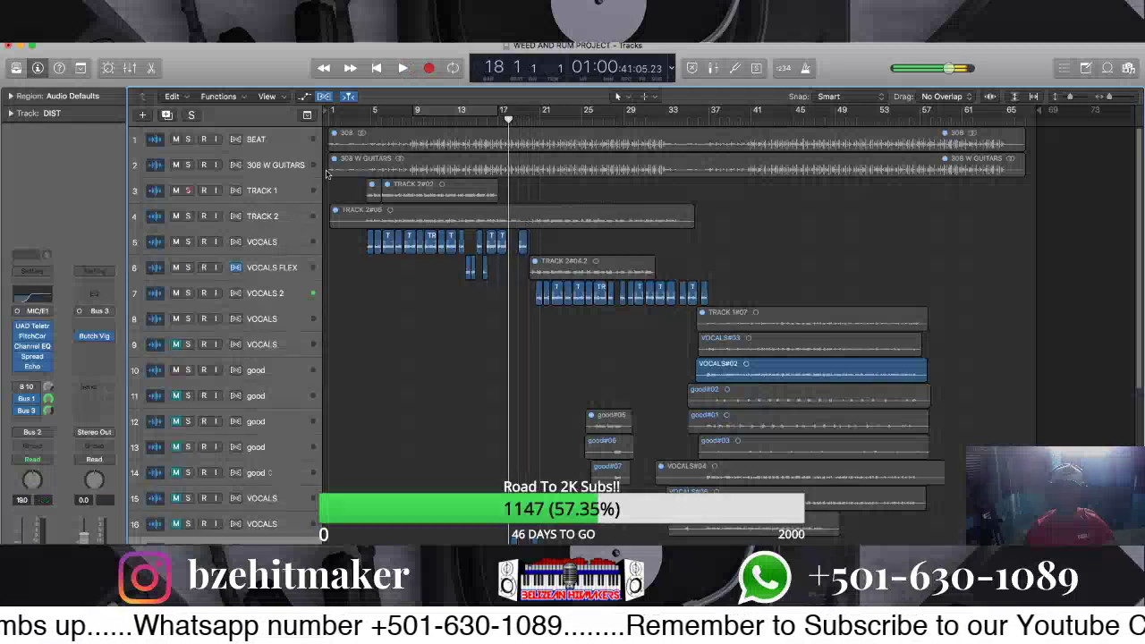
{"action": "key", "text": "space"}
Set the DIST track's Stereo Spread order to 12 and reduce its lower intensity while replaying from around bar 17
{"action": "left_click", "coordinate": [224, 539]}
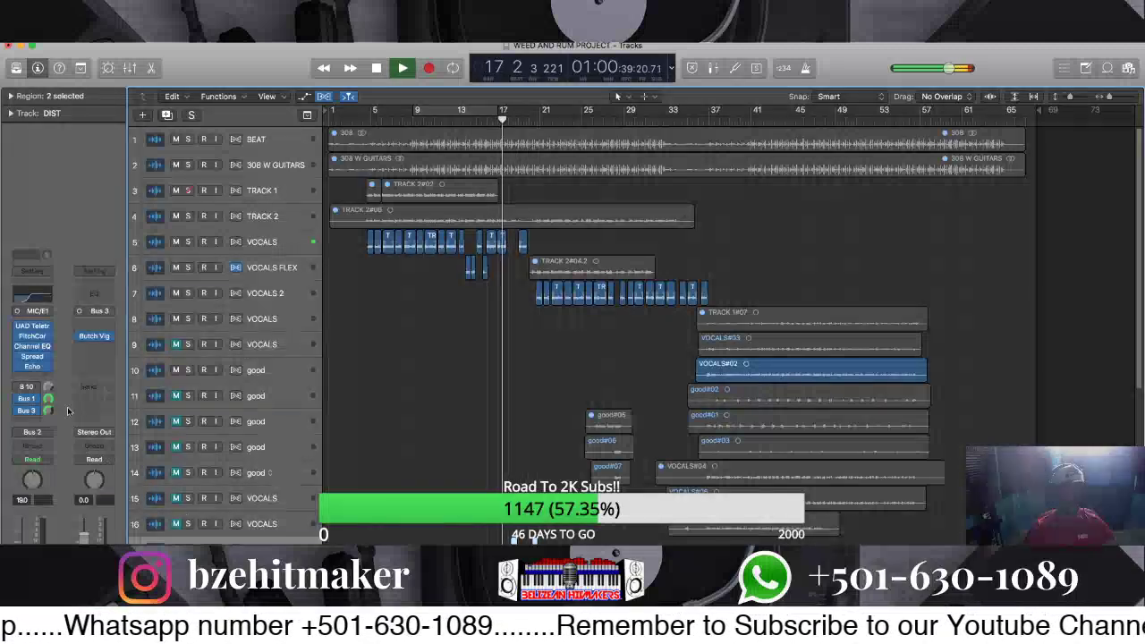
{"action": "left_click", "coordinate": [32, 356]}
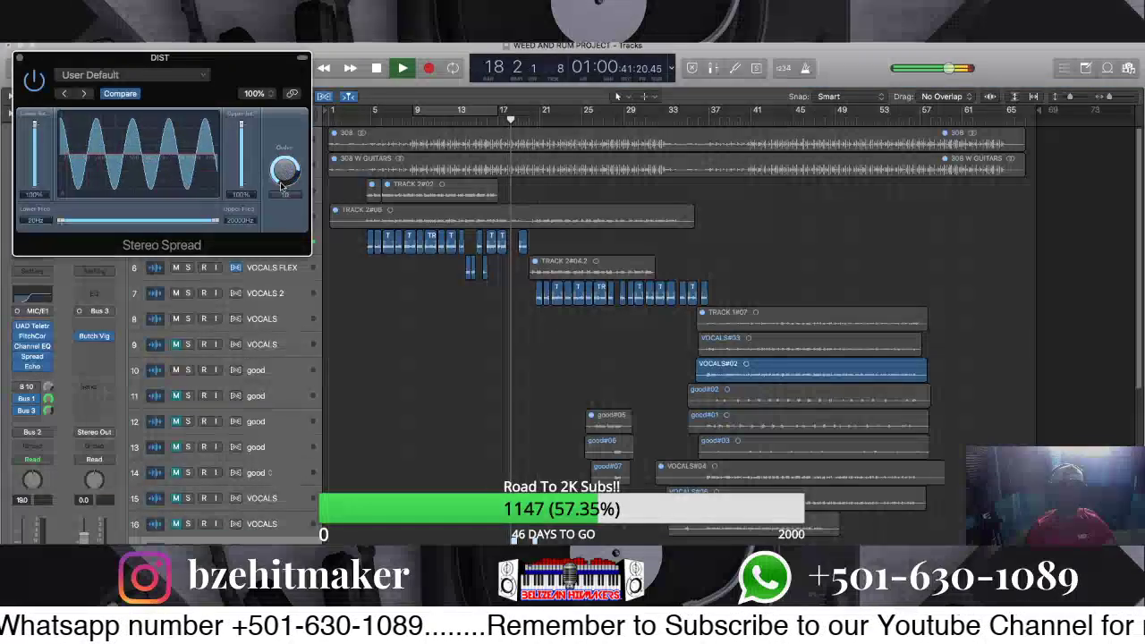
{"action": "left_click_drag", "start_coordinate": [285, 171], "coordinate": [294, 92]}
{"action": "key", "text": "comma"}
{"action": "key", "text": "comma"}
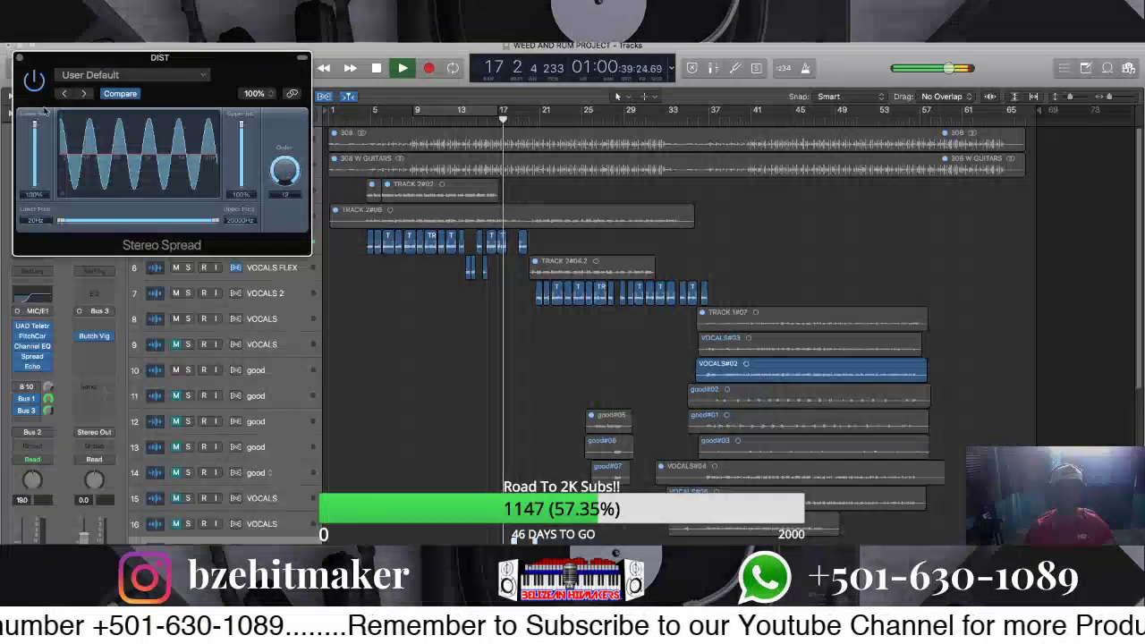
{"action": "left_click_drag", "start_coordinate": [35, 125], "coordinate": [34, 160]}
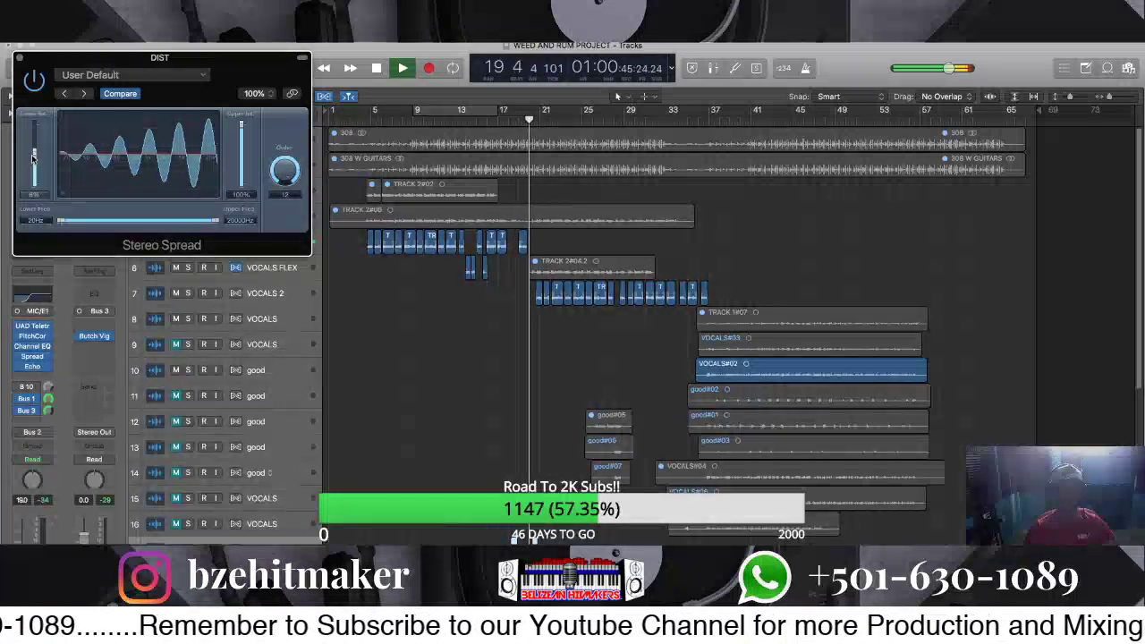
{"action": "left_click", "coordinate": [18, 59]}
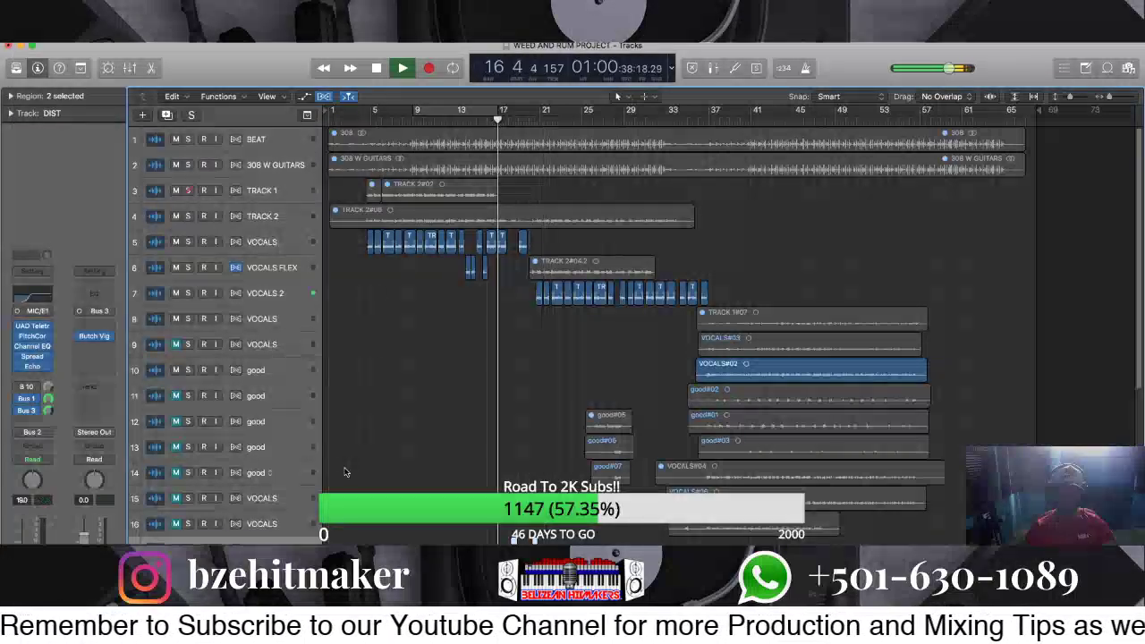
Copy the ValhallaRoom reverb from the Bus 1 channel onto the DIST track after Echo and open its settings
{"action": "left_click", "coordinate": [27, 400]}
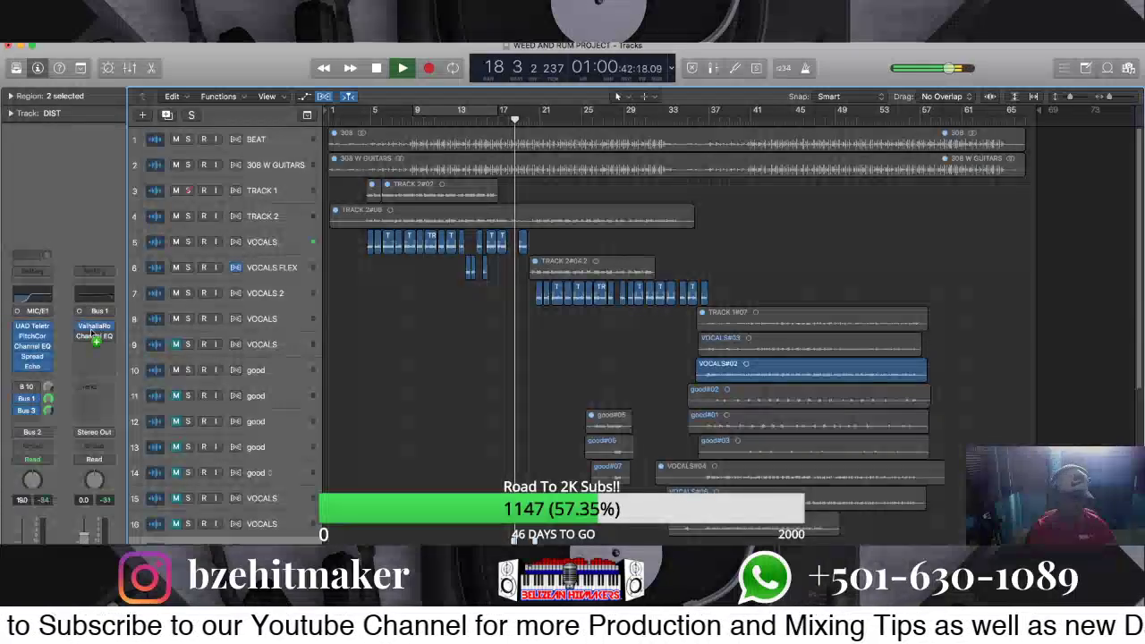
{"action": "left_click_drag", "start_coordinate": [94, 333], "coordinate": [31, 376]}
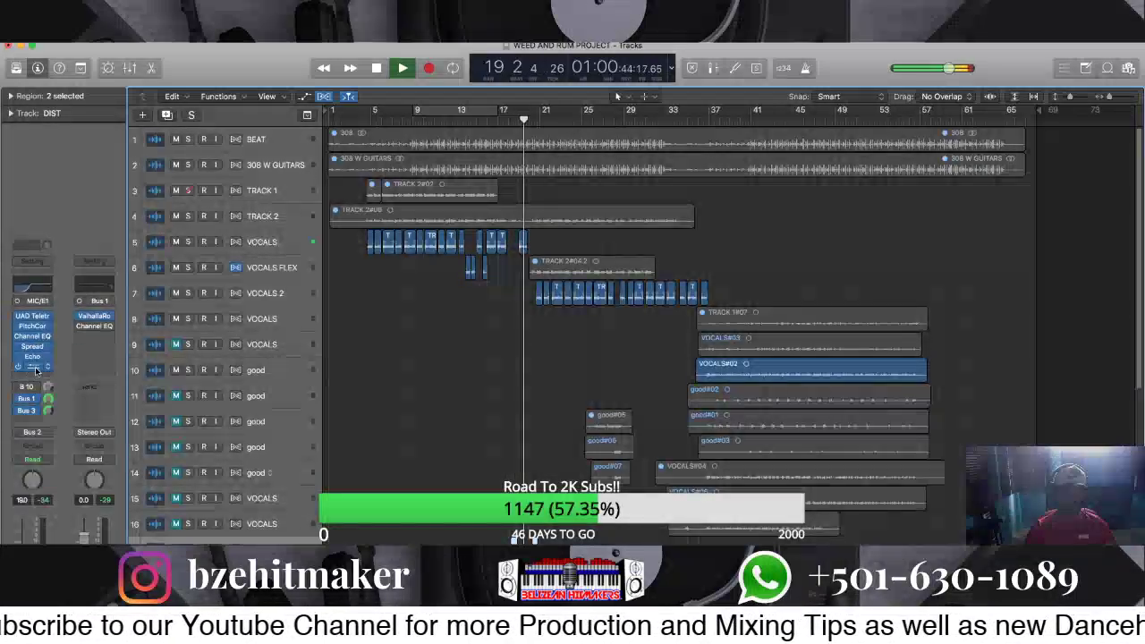
{"action": "left_click", "coordinate": [31, 375]}
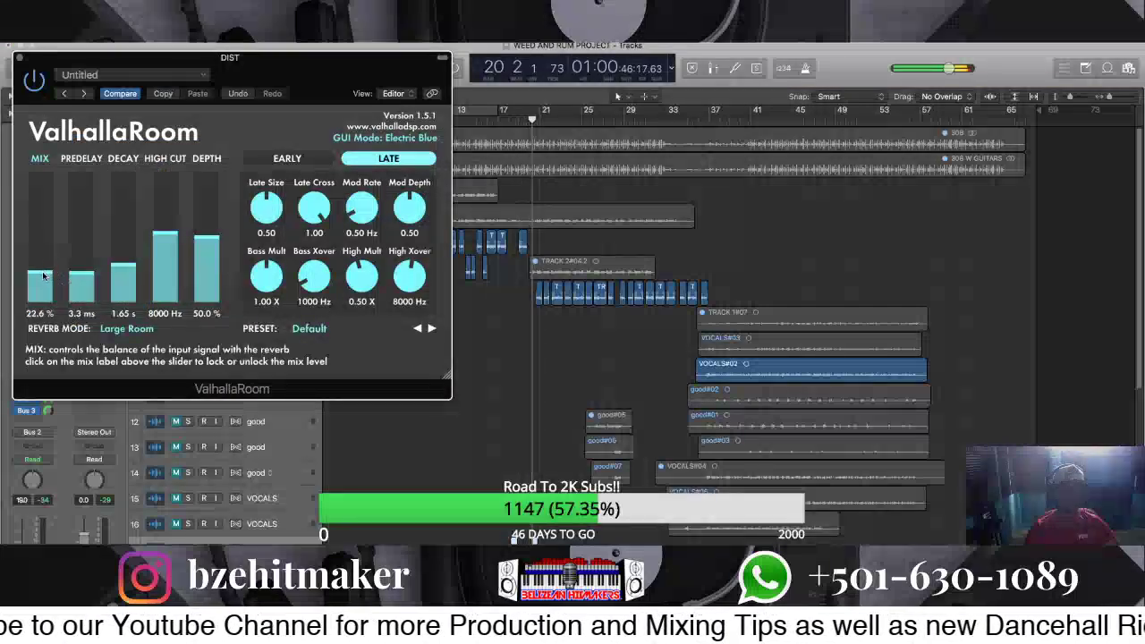
Reduce the DIST track's ValhallaRoom mix to 12.9%, check its Pitch Correction settings and close both plug-ins
{"action": "left_click_drag", "start_coordinate": [41, 287], "coordinate": [41, 289]}
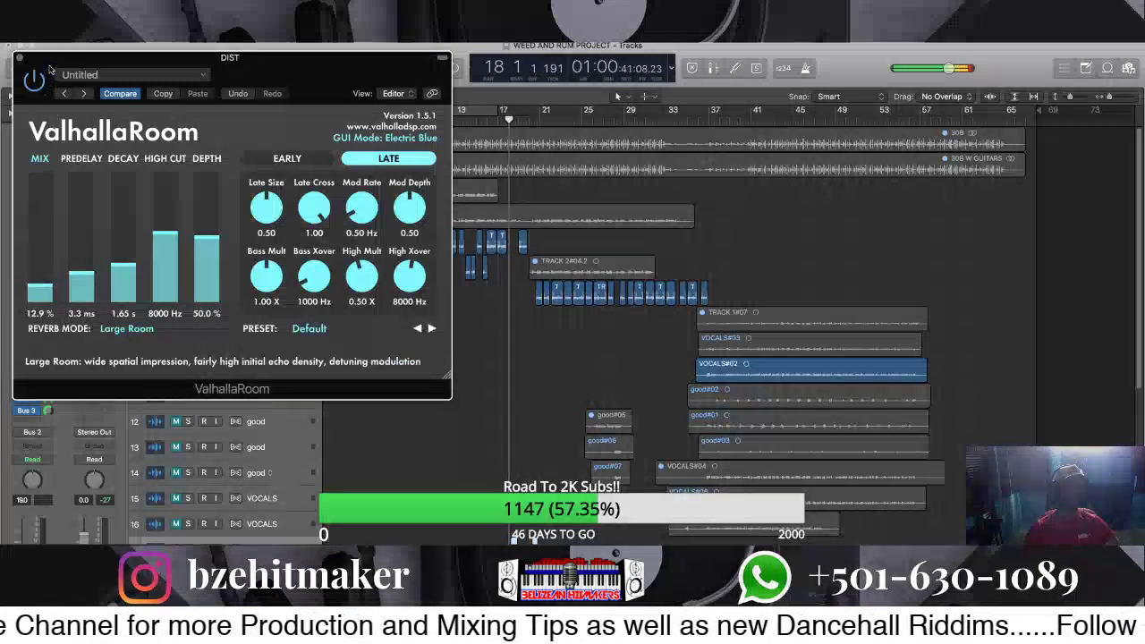
{"action": "left_click_drag", "start_coordinate": [51, 70], "coordinate": [522, 175]}
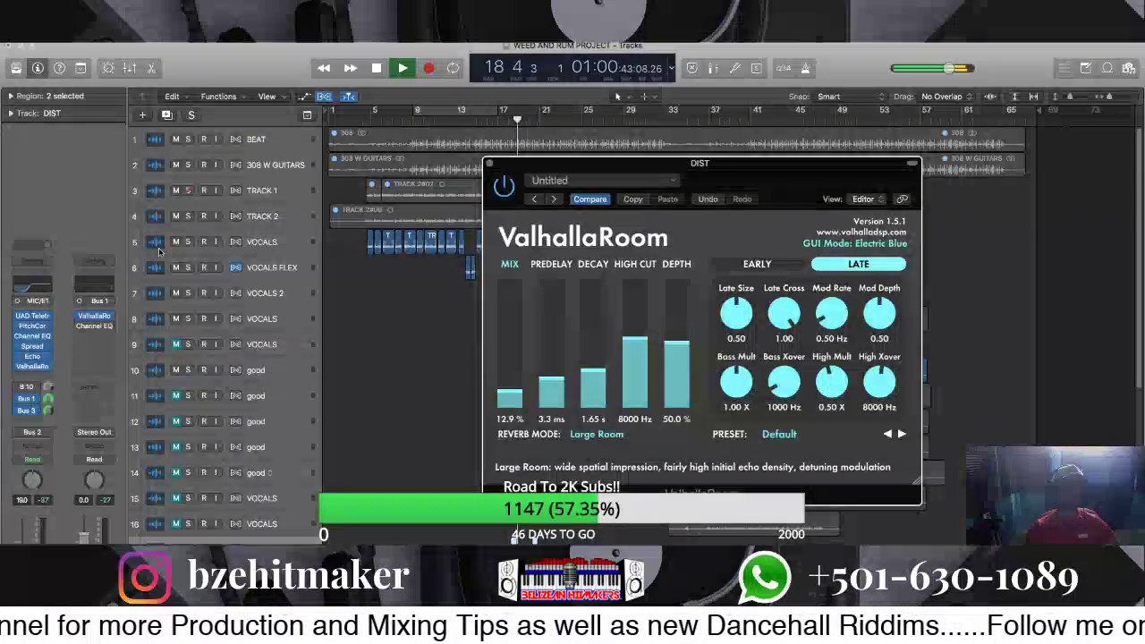
{"action": "left_click", "coordinate": [34, 328]}
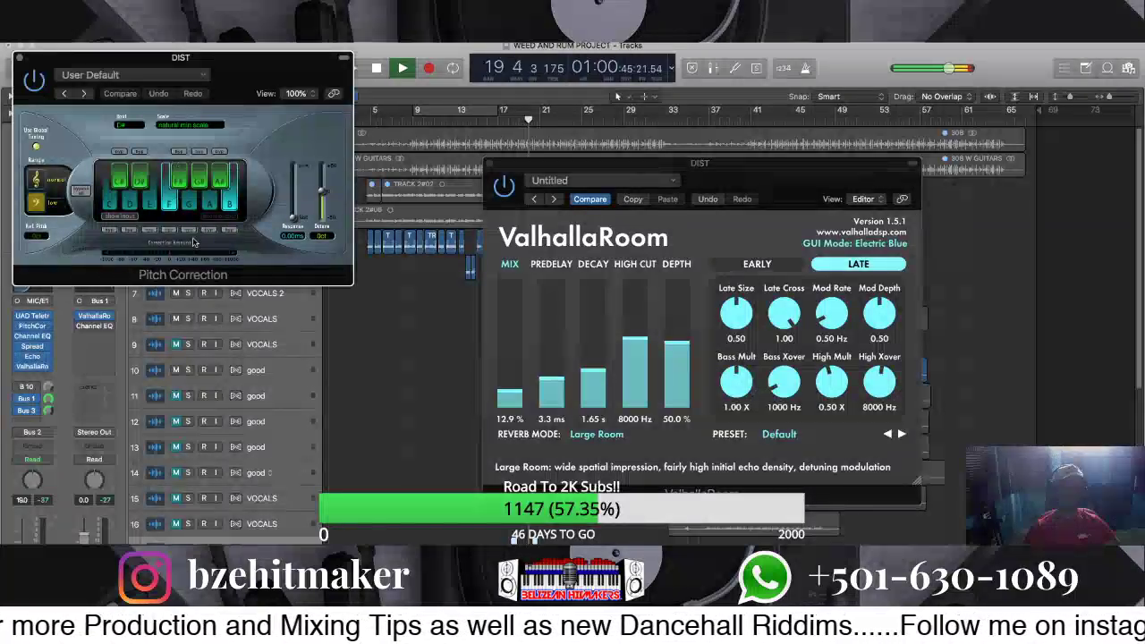
{"action": "left_click", "coordinate": [19, 58]}
{"action": "left_click", "coordinate": [489, 163]}
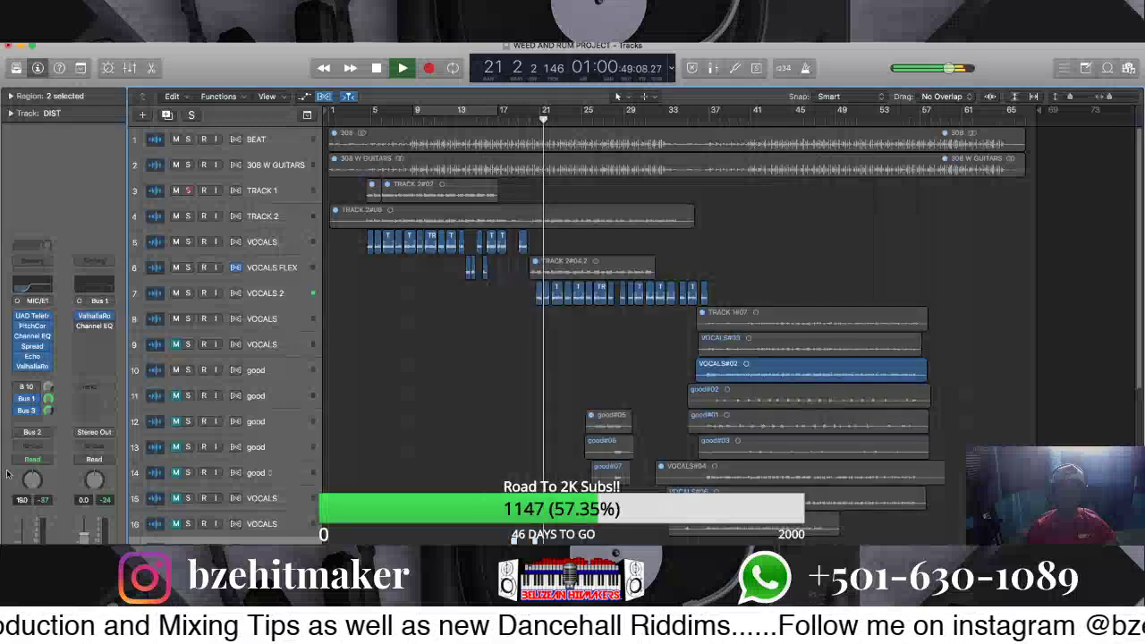
Set the DIST track's Echo to 9% wet, 1/2 note and 27% feedback while replaying, and close it
{"action": "left_click", "coordinate": [32, 357]}
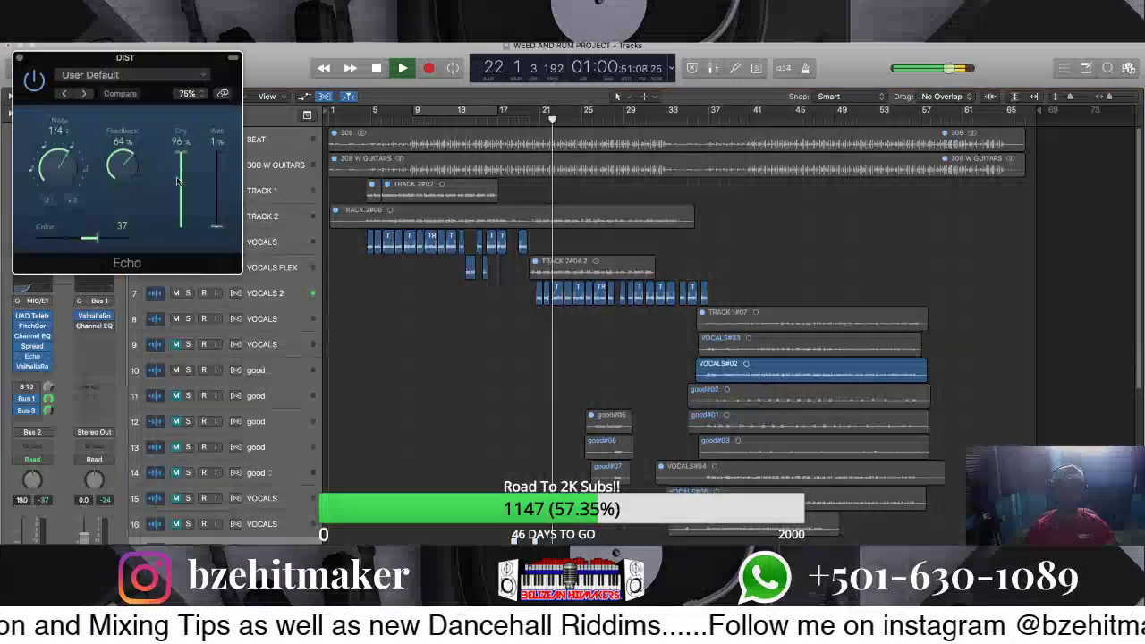
{"action": "key", "text": "space"}
{"action": "key", "text": "comma"}
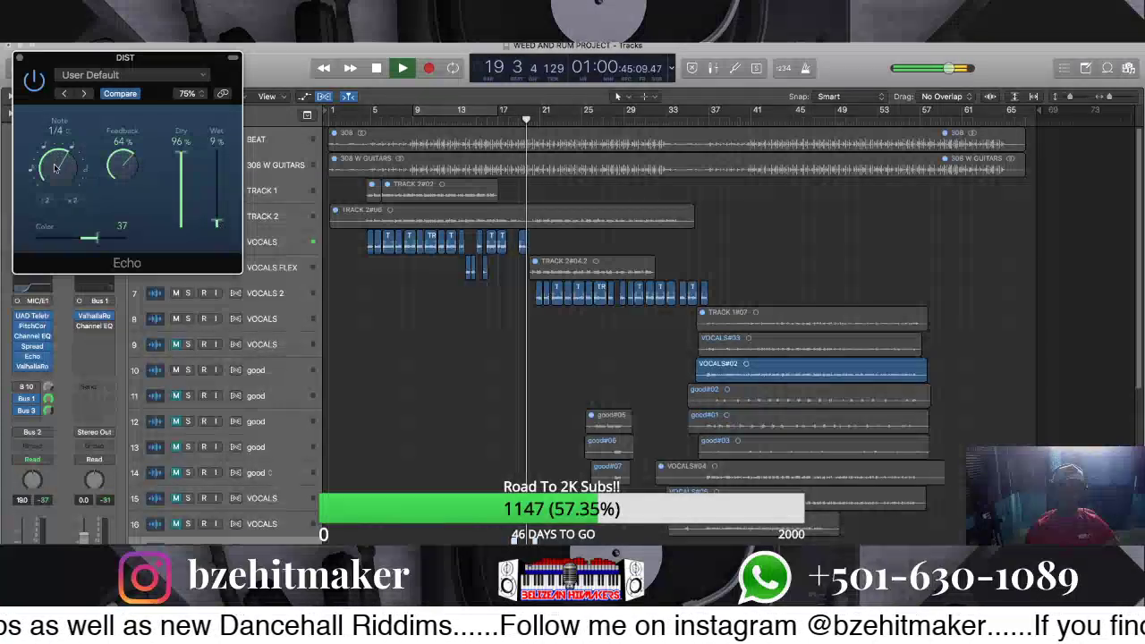
{"action": "key", "text": "space"}
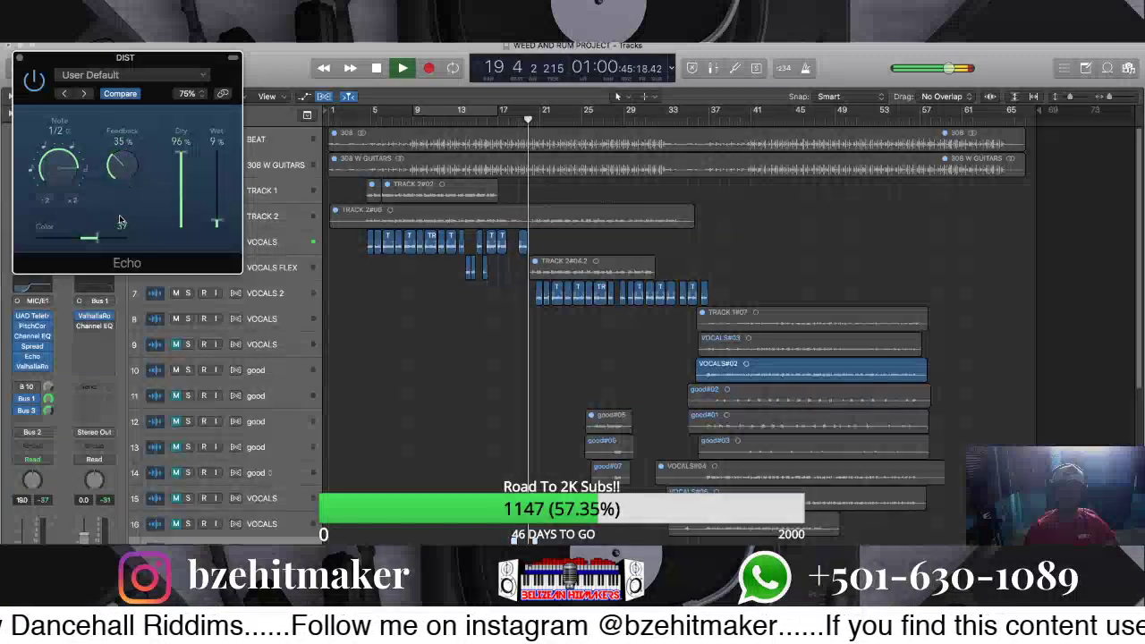
{"action": "key", "text": "space"}
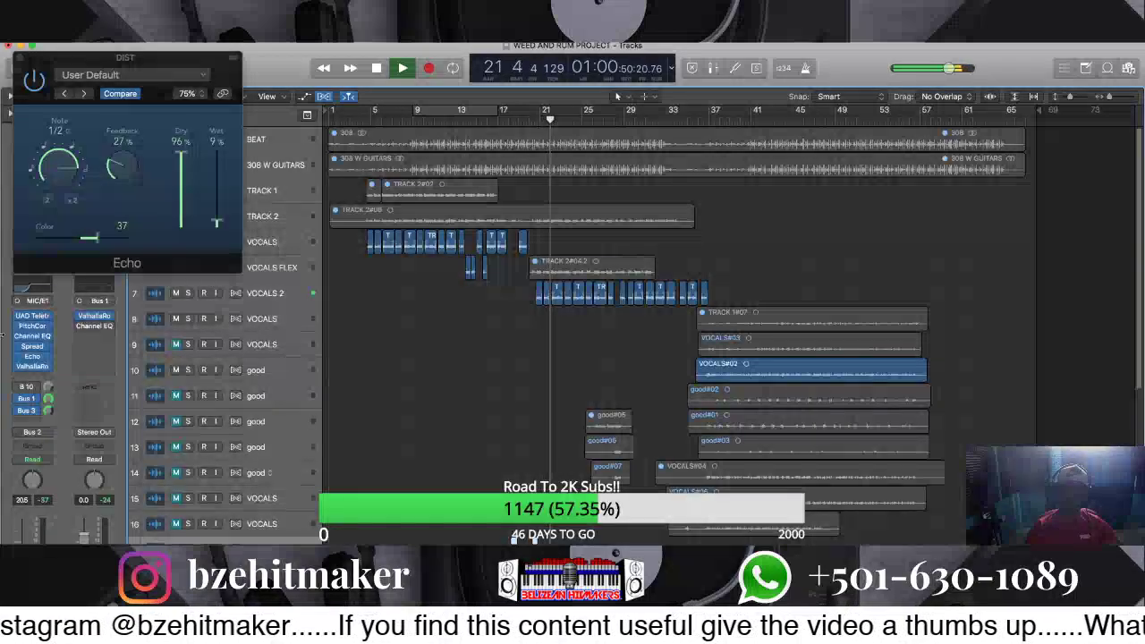
{"action": "left_click", "coordinate": [18, 59]}
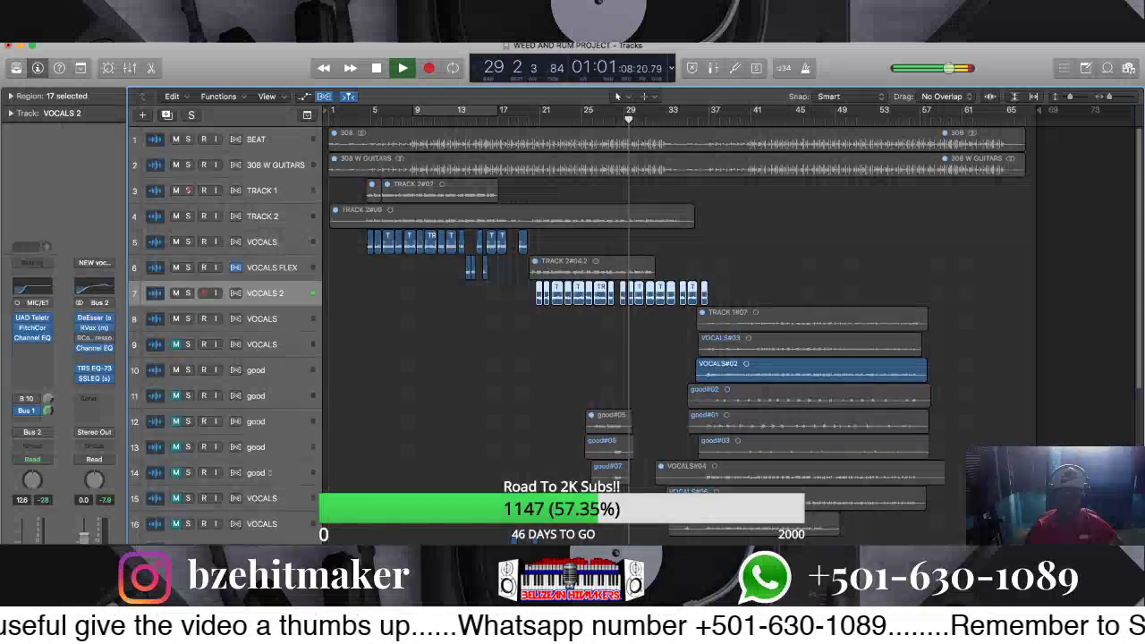
Paste the row 7 VOCALS 2 channel strip setting onto the track holding good#04 and replay from around bar 27
{"action": "left_click", "coordinate": [259, 572]}
{"action": "left_click", "coordinate": [39, 263]}
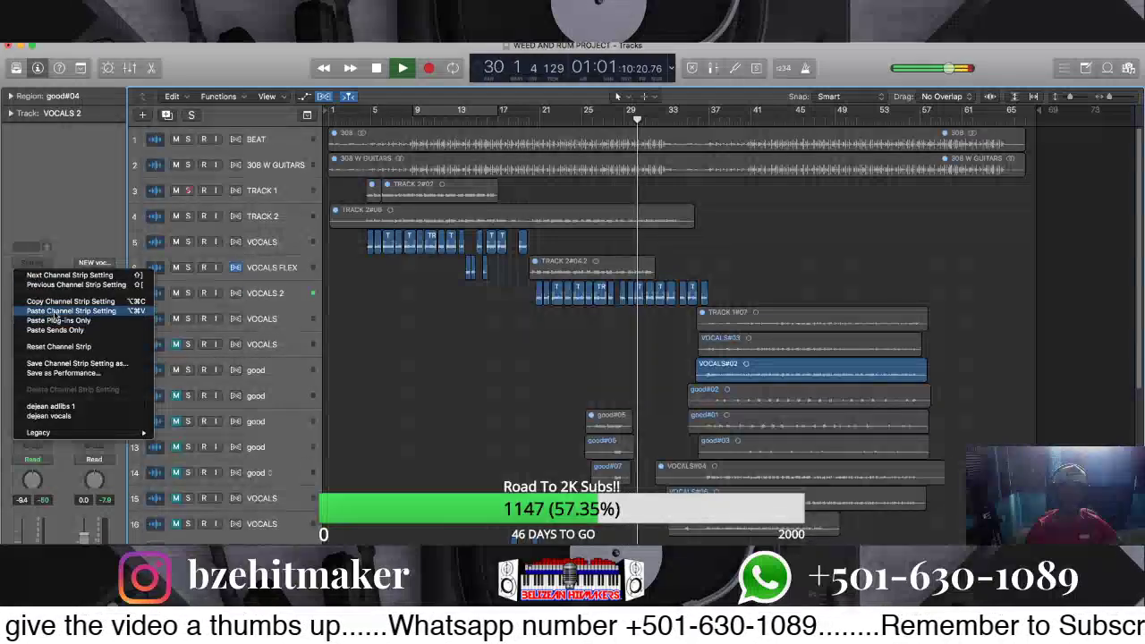
{"action": "left_click", "coordinate": [56, 313]}
{"action": "key", "text": "space"}
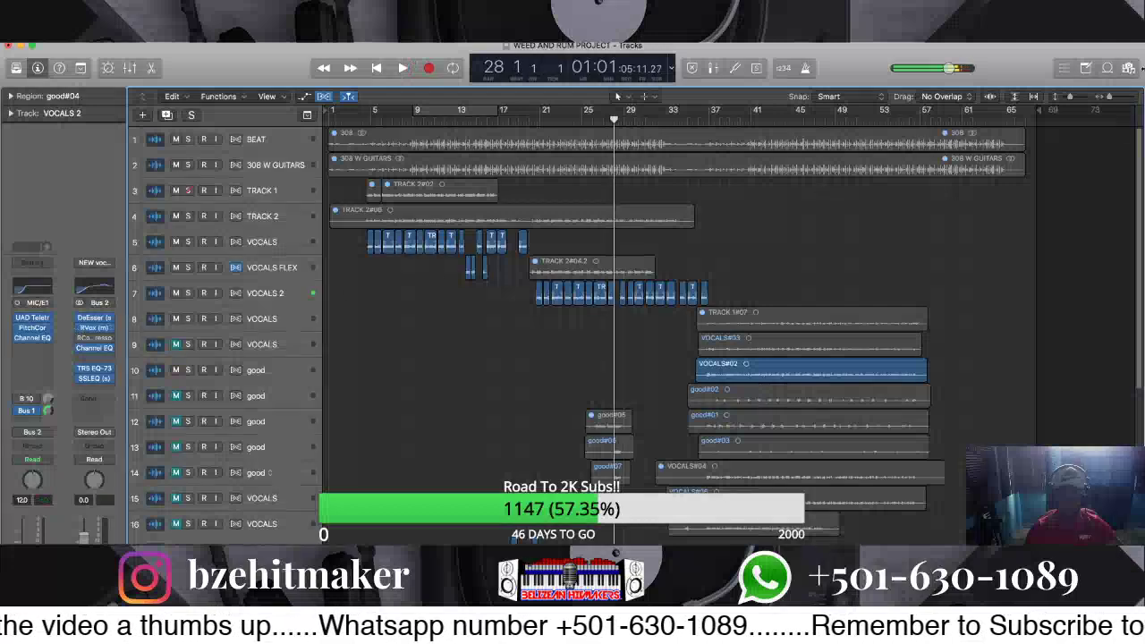
{"action": "left_click_drag", "start_coordinate": [1066, 97], "coordinate": [1073, 98]}
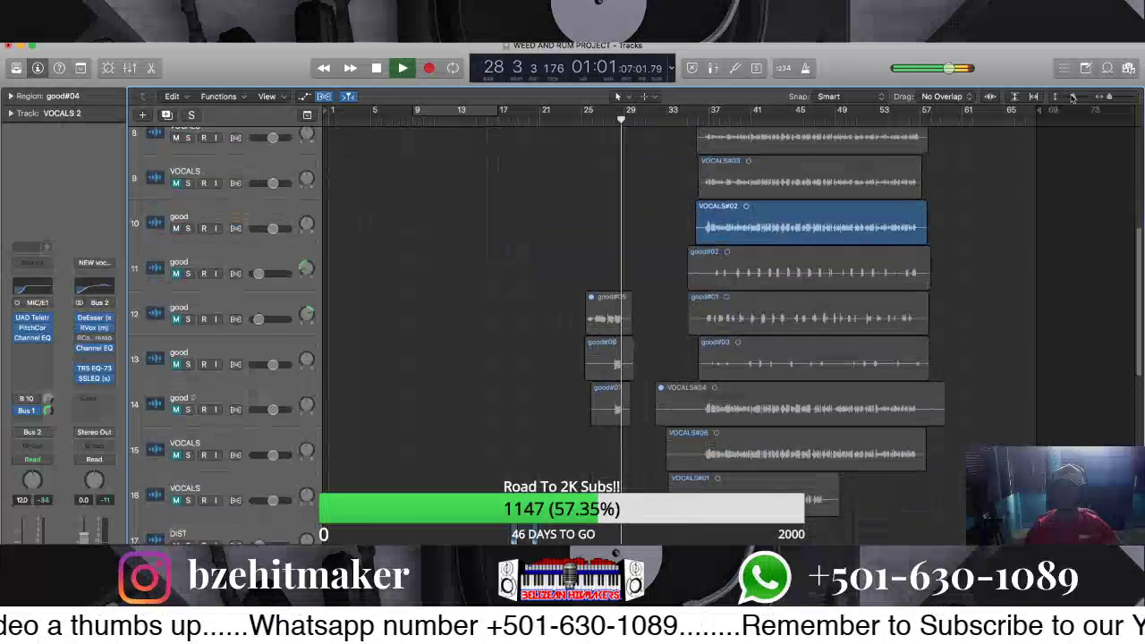
{"action": "key", "text": "space"}
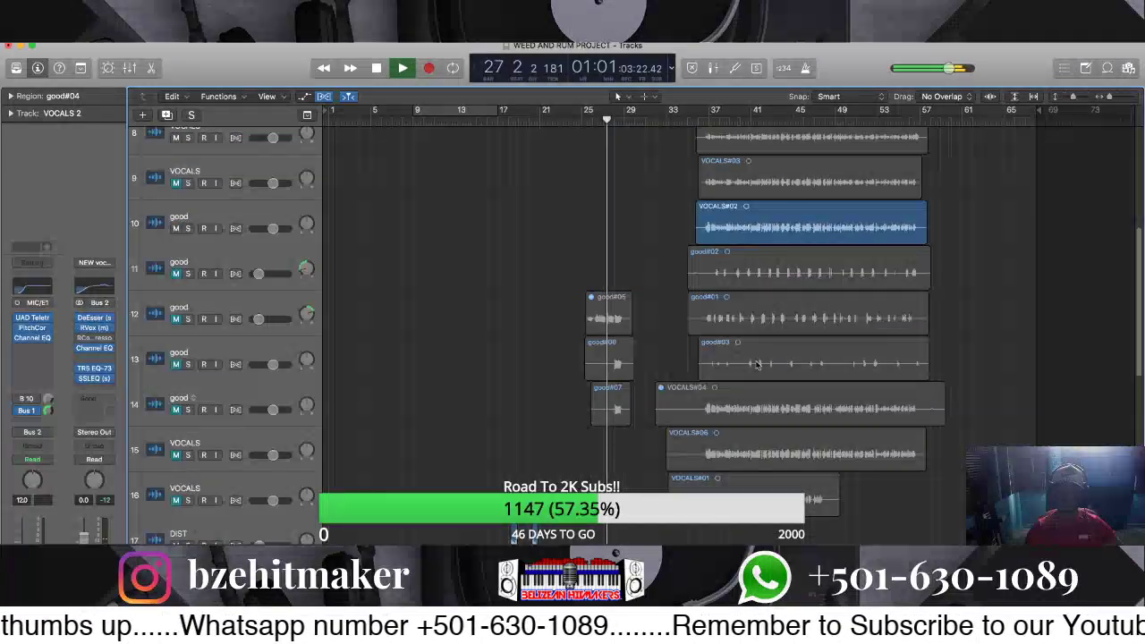
Solo the VOCALS 2 track in row 18 and replay its good#04 region from around bar 27
{"action": "scroll", "coordinate": [662, 439], "scroll_direction": "down", "scroll_amount": 5}
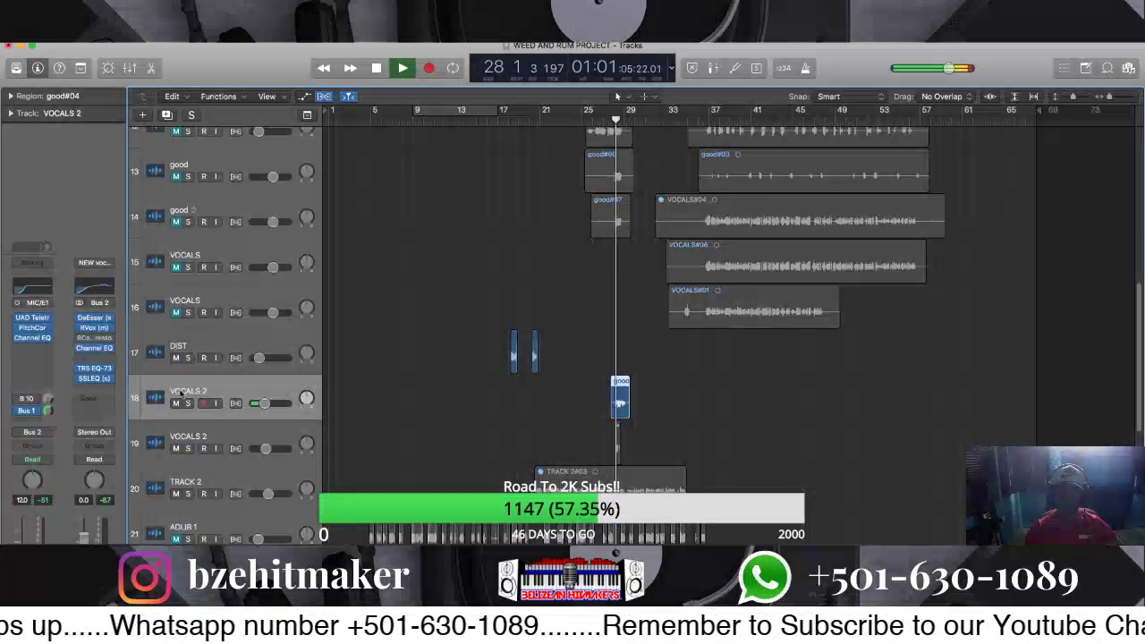
{"action": "left_click", "coordinate": [1129, 98]}
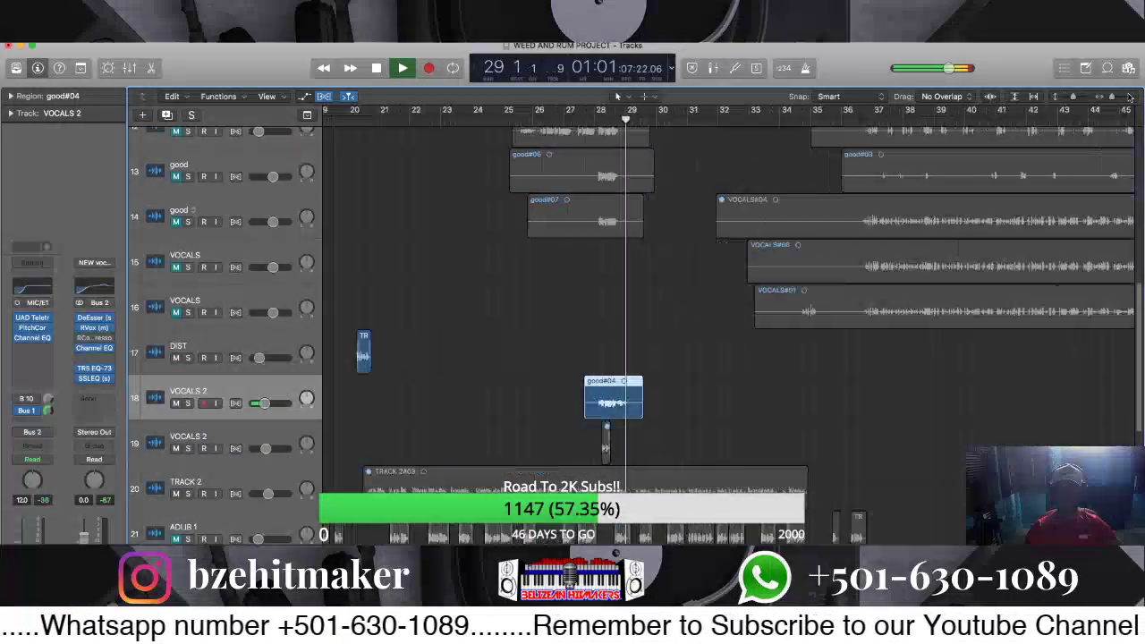
{"action": "left_click", "coordinate": [1130, 97]}
{"action": "key", "text": "space"}
{"action": "key", "text": "comma"}
{"action": "key", "text": "comma"}
{"action": "key", "text": "space"}
{"action": "left_click", "coordinate": [188, 403]}
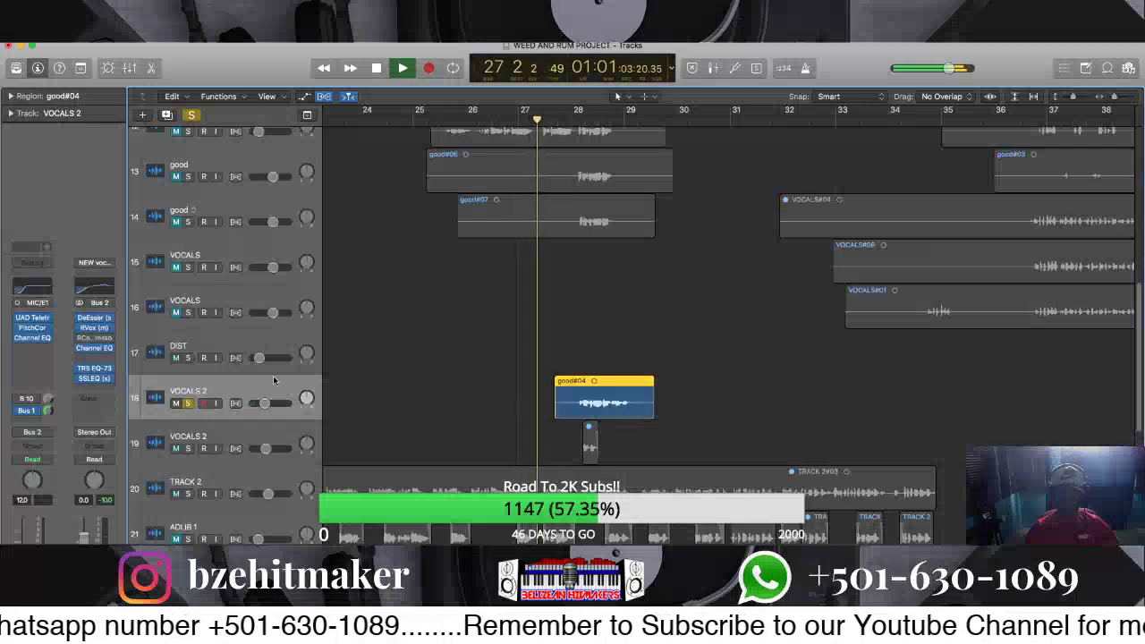
{"action": "left_click", "coordinate": [971, 302]}
{"action": "key", "text": "space"}
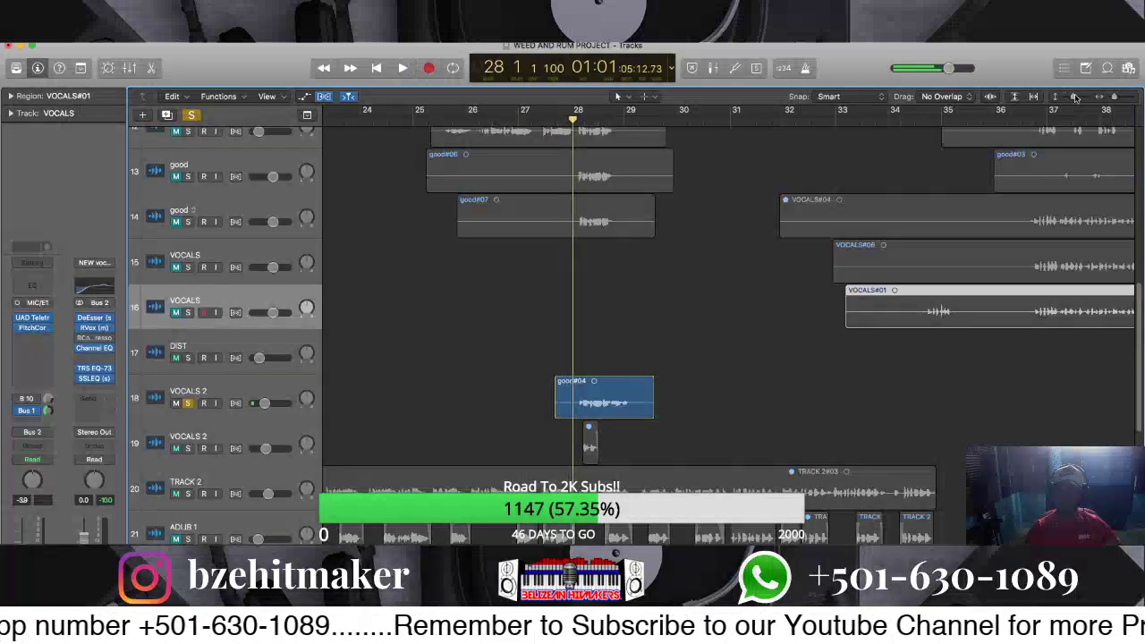
Trim good#04 on the row 18 VOCALS 2 track to start at about bar 28 and end just before bar 29
{"action": "left_click_drag", "start_coordinate": [1073, 97], "coordinate": [1080, 96]}
{"action": "scroll", "coordinate": [507, 539], "scroll_direction": "down", "scroll_amount": 4}
{"action": "scroll", "coordinate": [507, 540], "scroll_direction": "down", "scroll_amount": 1}
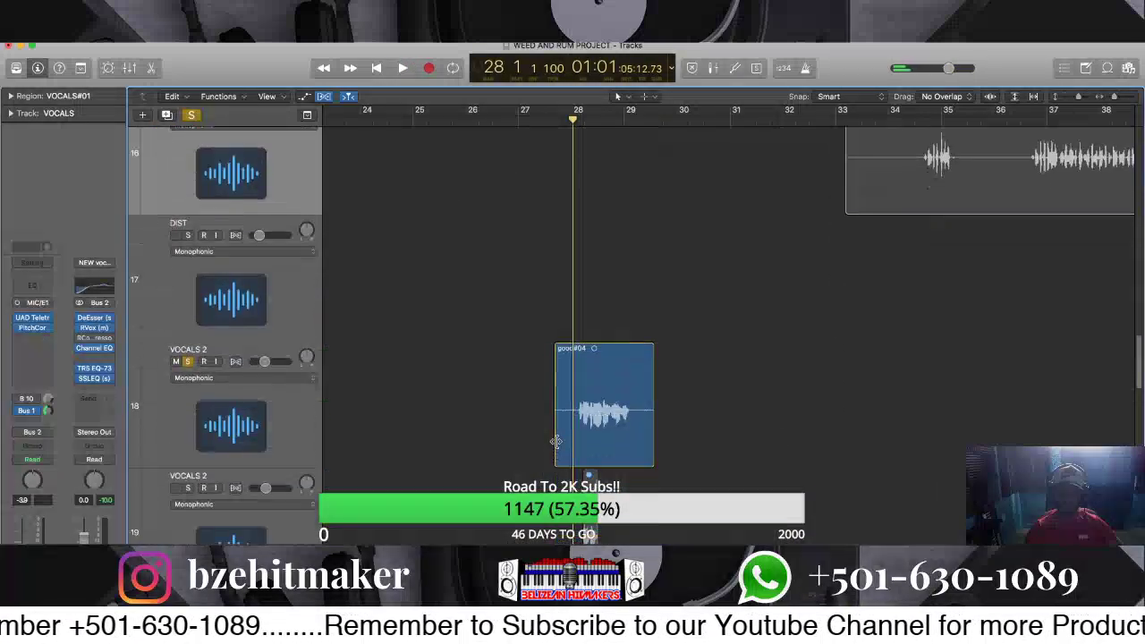
{"action": "left_click_drag", "start_coordinate": [555, 438], "coordinate": [577, 434]}
{"action": "key", "text": "space"}
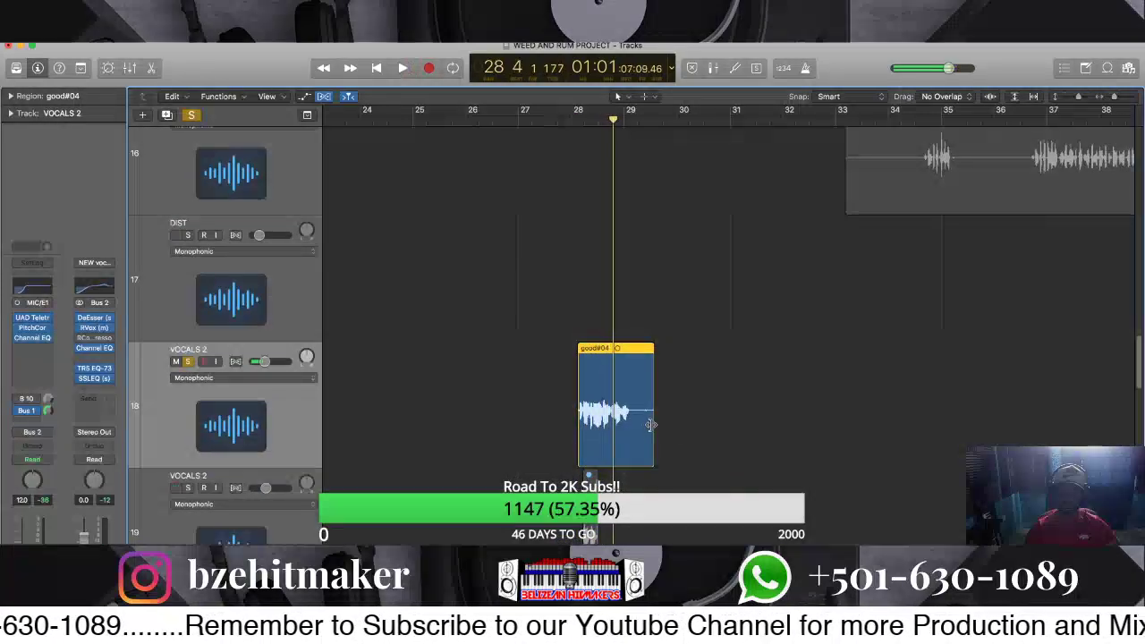
{"action": "left_click_drag", "start_coordinate": [649, 424], "coordinate": [627, 424]}
{"action": "key", "text": "space"}
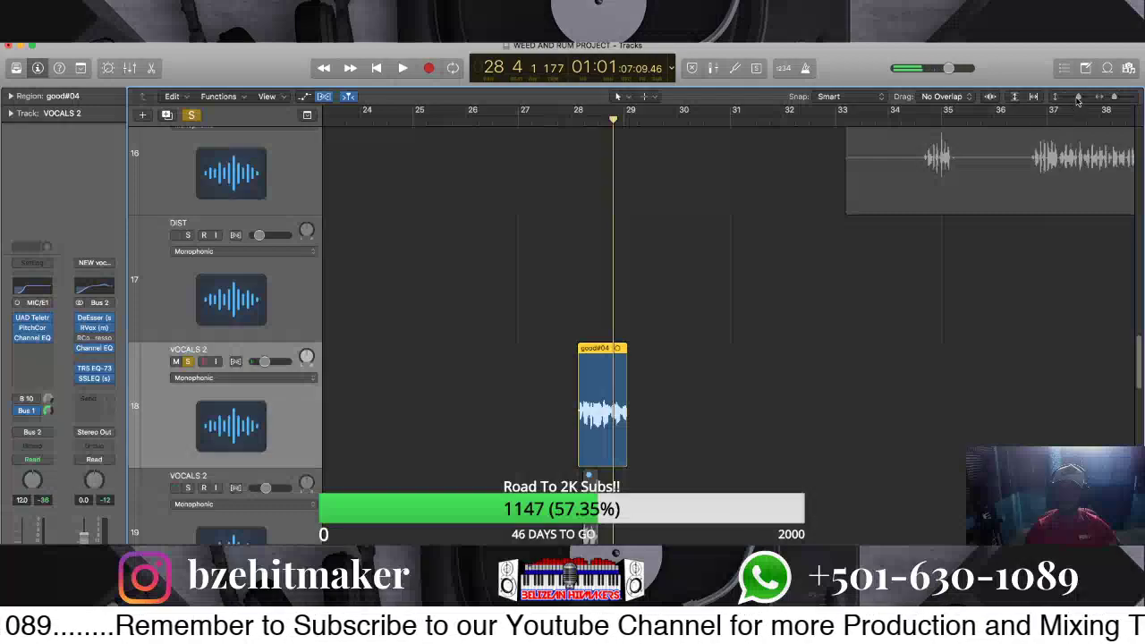
Replay the trimmed good#04 region from around bar 27 and unsolo its VOCALS 2 track to hear it in the mix
{"action": "left_click_drag", "start_coordinate": [1078, 97], "coordinate": [1071, 97]}
{"action": "key", "text": "comma"}
{"action": "key", "text": "comma"}
{"action": "key", "text": "space"}
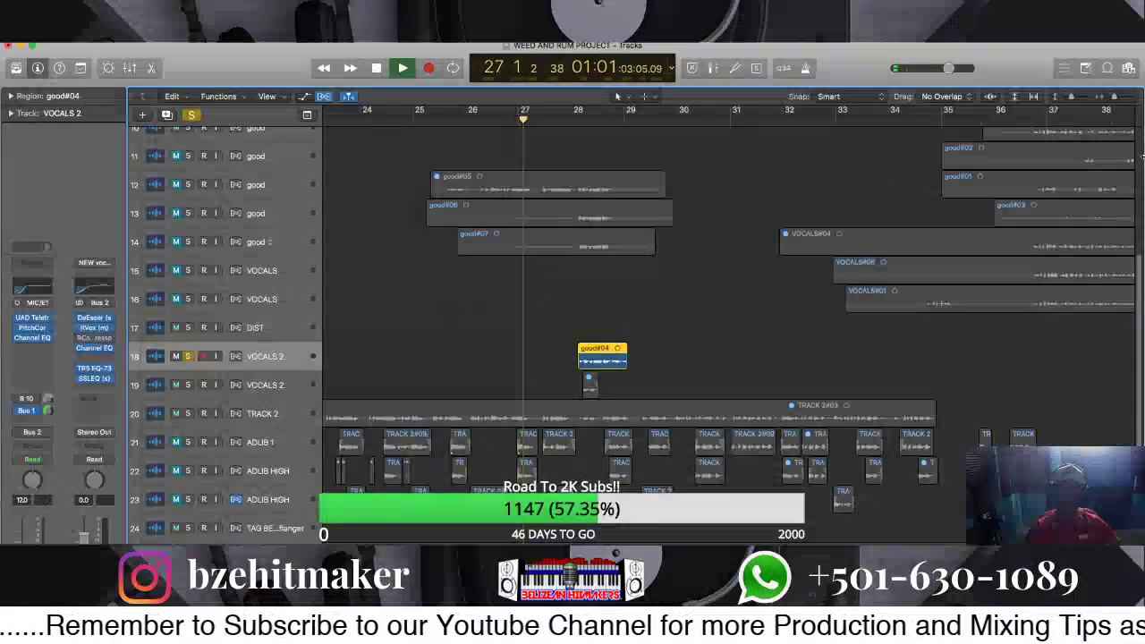
{"action": "left_click", "coordinate": [187, 356]}
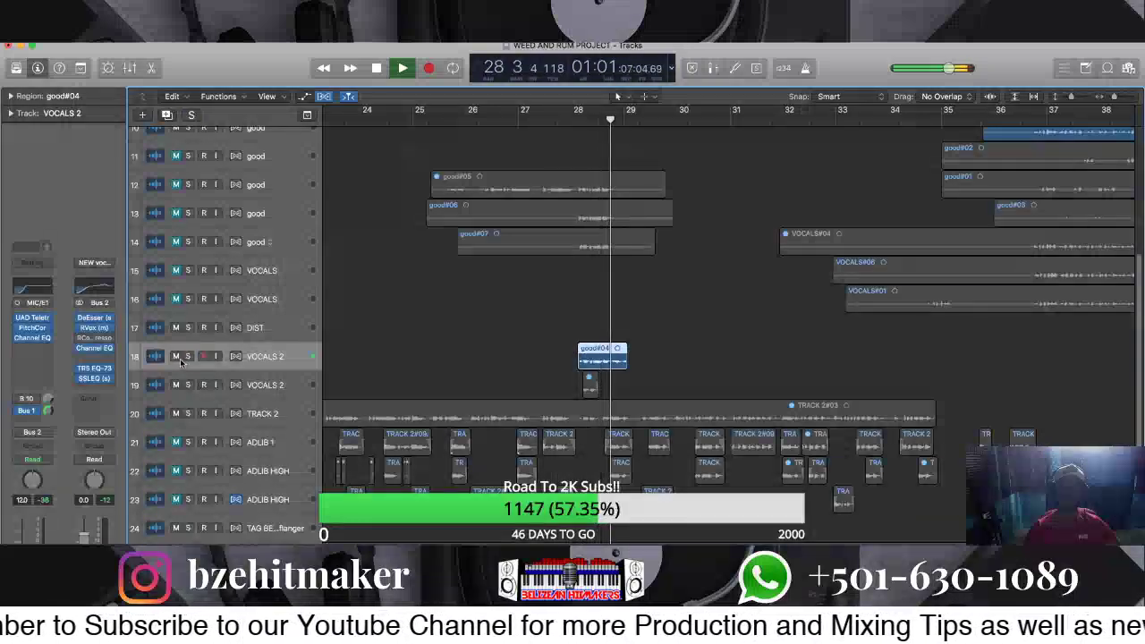
{"action": "key", "text": "space"}
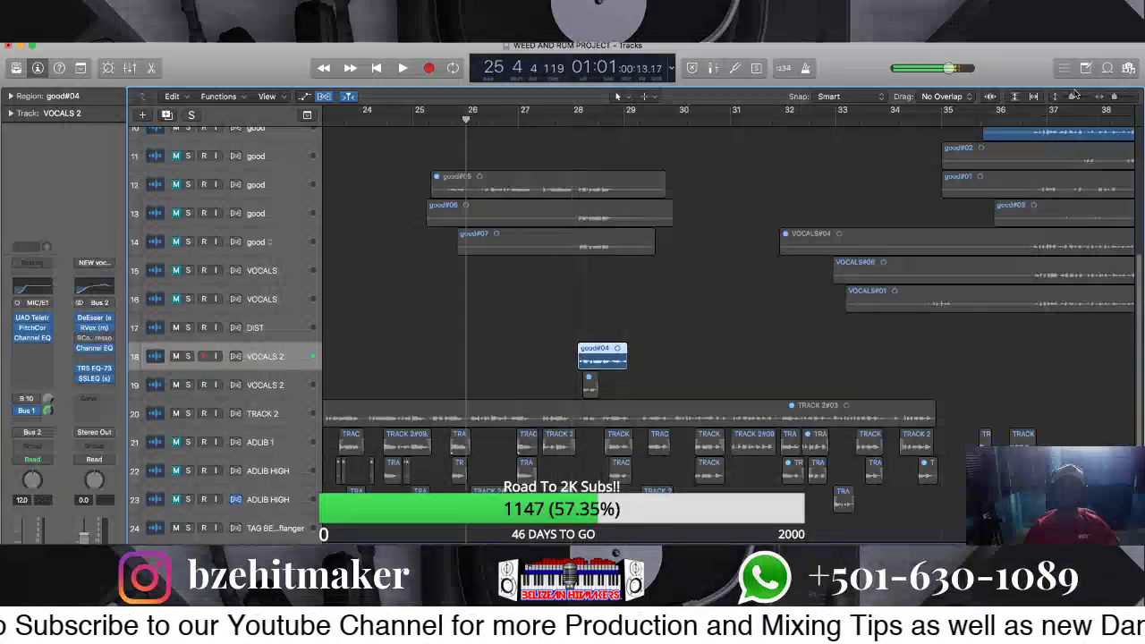
{"action": "key", "text": "space"}
Move the VOCALS 2 tracks from rows 18 and 19 directly below the row 7 VOCALS 2 track and replay from around bar 27
{"action": "left_click_drag", "start_coordinate": [1073, 95], "coordinate": [1068, 96]}
{"action": "key", "text": "space"}
{"action": "key", "text": "space"}
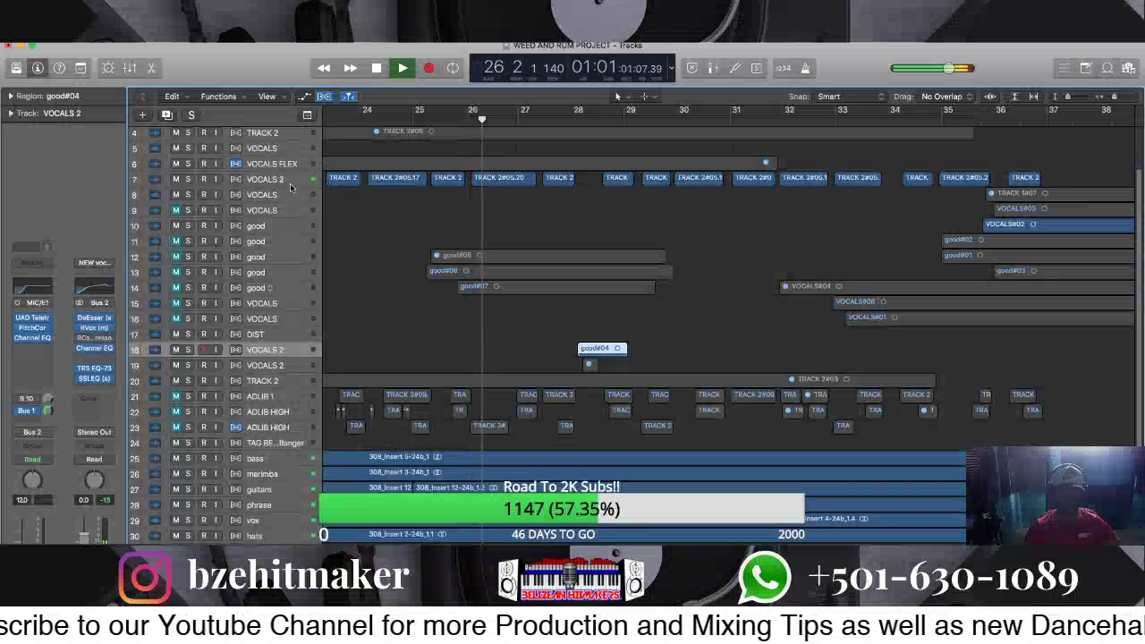
{"action": "left_click_drag", "start_coordinate": [265, 349], "coordinate": [288, 192]}
{"action": "key", "text": "space"}
{"action": "key", "text": "comma"}
{"action": "key", "text": "comma"}
{"action": "key", "text": "space"}
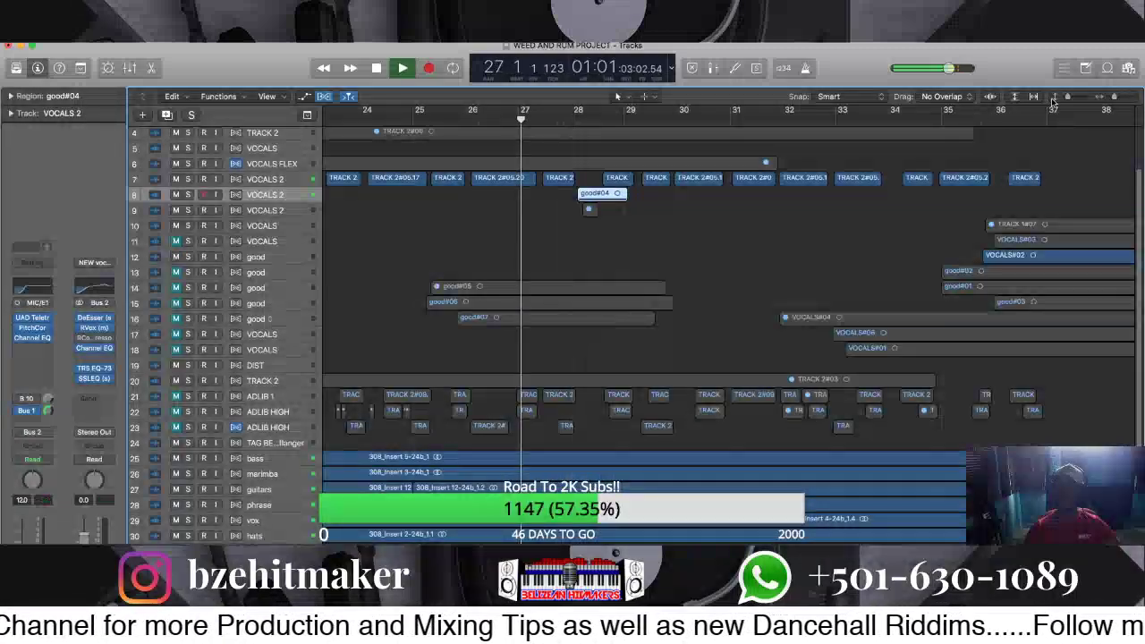
Shorten good#04 to end just after 28 3, trim its start slightly, add a fade-in and fade-out, and replay it
{"action": "left_click_drag", "start_coordinate": [1067, 97], "coordinate": [1120, 97]}
{"action": "key", "text": "space"}
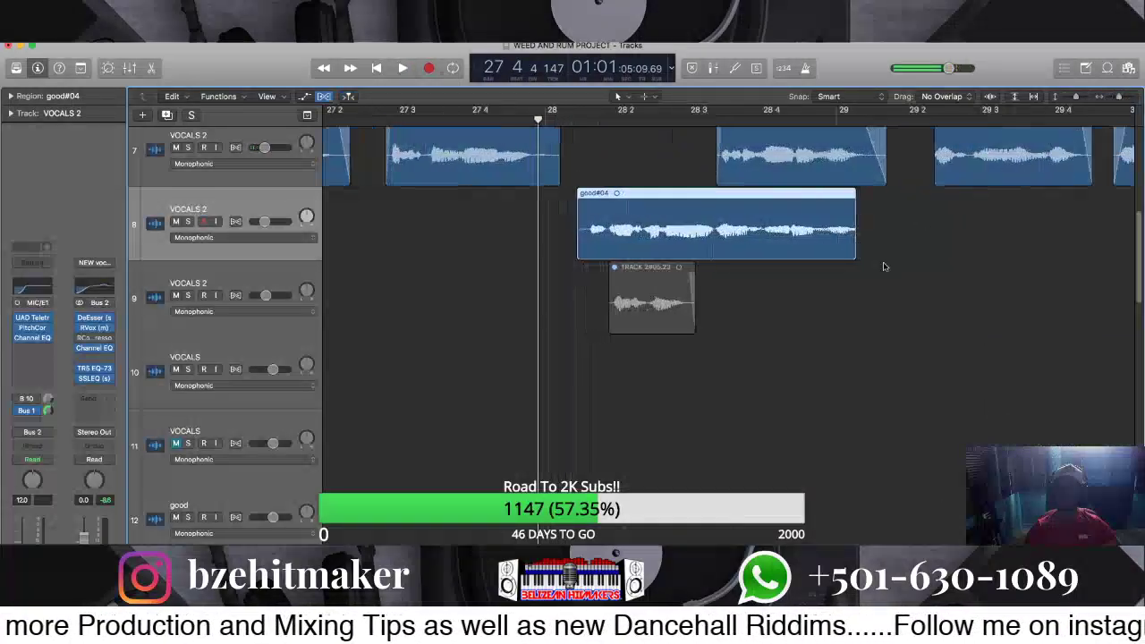
{"action": "left_click", "coordinate": [867, 326]}
{"action": "left_click_drag", "start_coordinate": [854, 237], "coordinate": [704, 202]}
{"action": "key", "text": "t"}
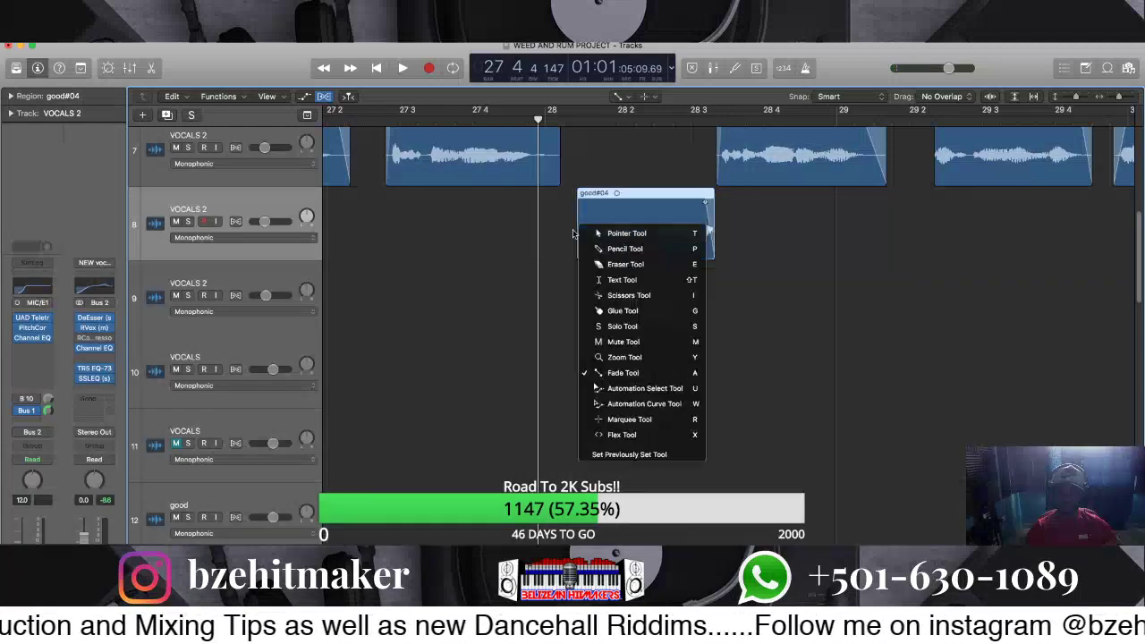
{"action": "key", "text": "t"}
{"action": "left_click_drag", "start_coordinate": [579, 236], "coordinate": [592, 231]}
{"action": "key", "text": "t"}
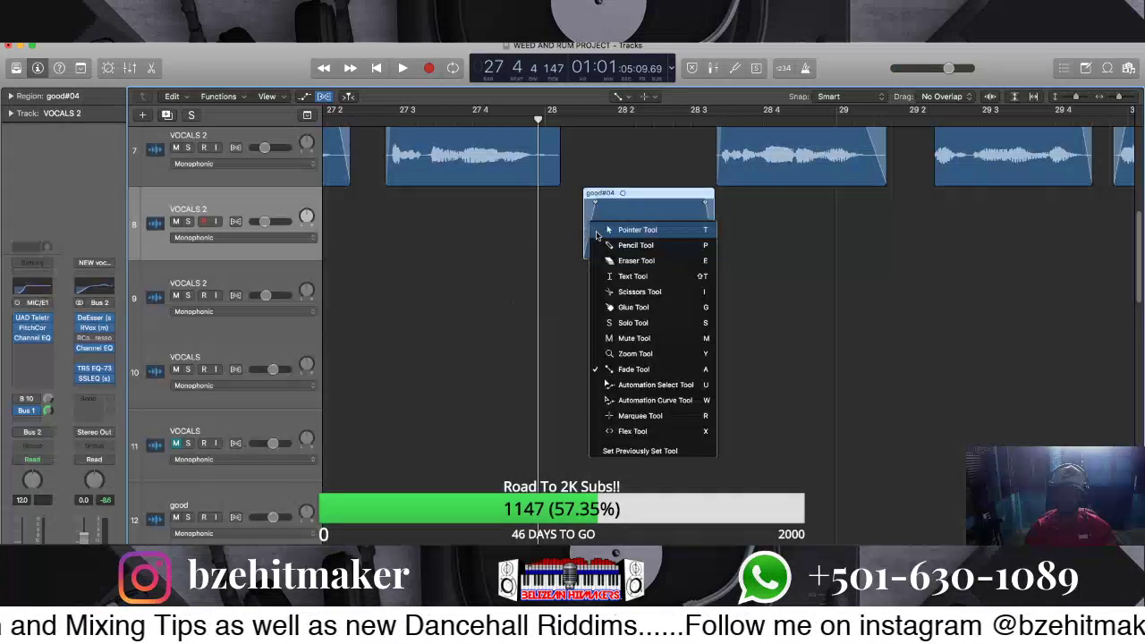
{"action": "key", "text": "w"}
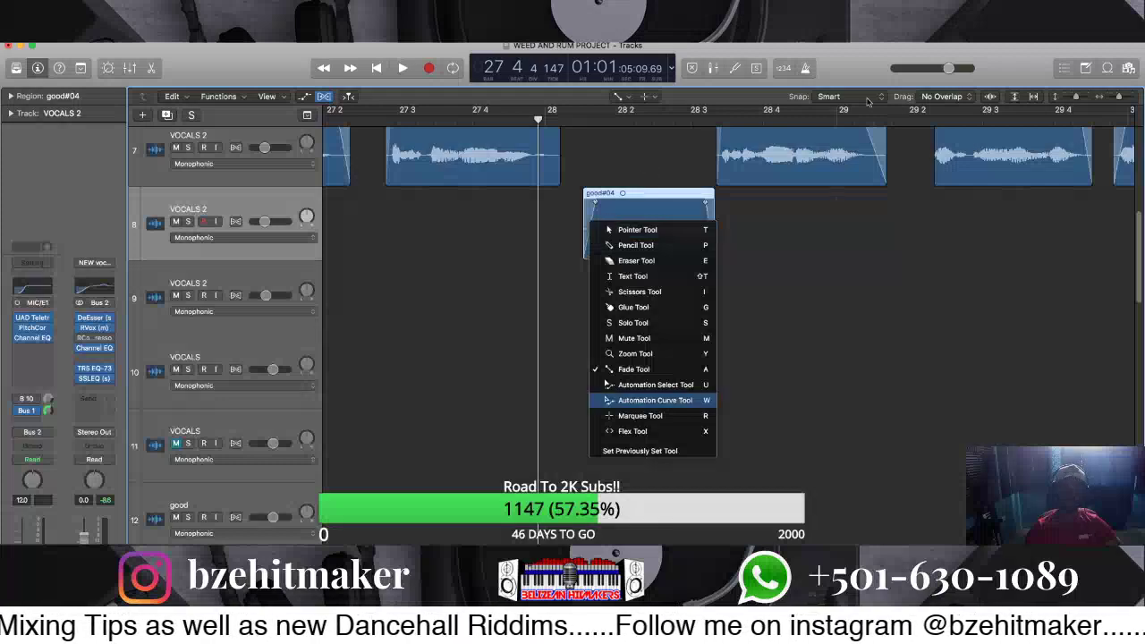
{"action": "key", "text": "t"}
{"action": "key", "text": "comma"}
{"action": "key", "text": "space"}
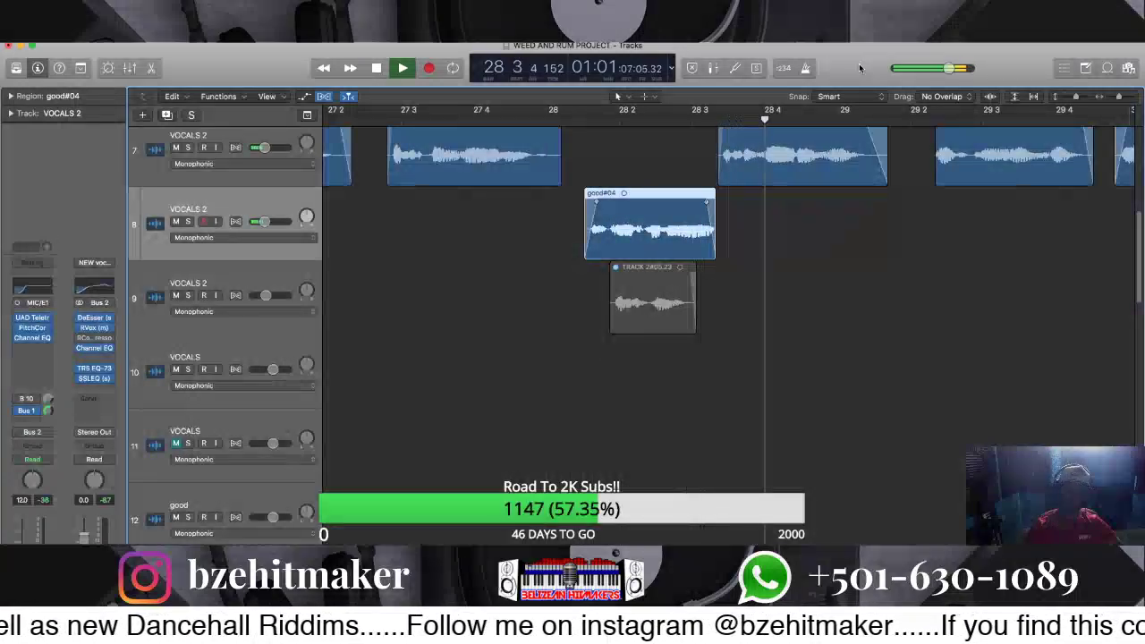
{"action": "key", "text": "space"}
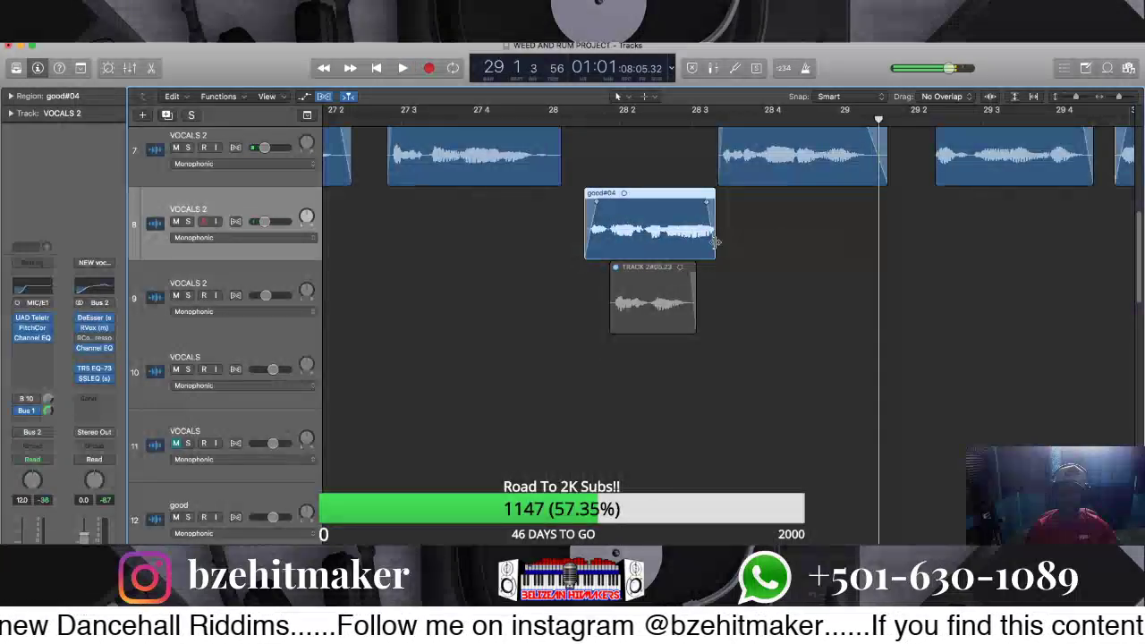
Extend the end of good#04 to about 28 4 and replay it with its VOCALS 2 track soloed
{"action": "left_click_drag", "start_coordinate": [726, 242], "coordinate": [759, 249]}
{"action": "key", "text": "space"}
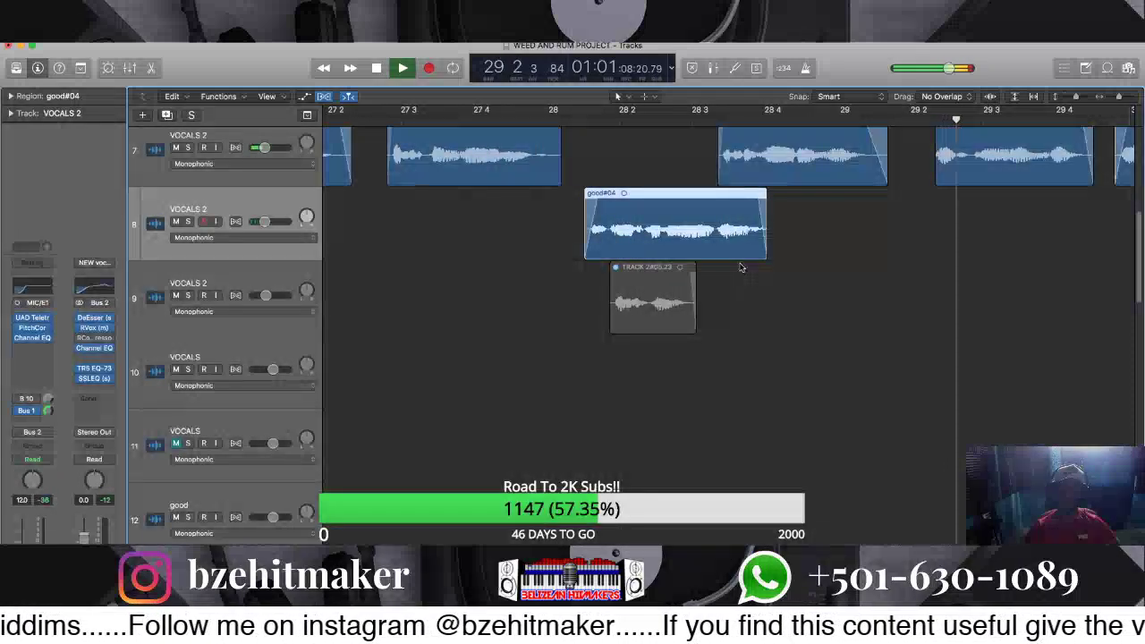
{"action": "key", "text": "space"}
{"action": "key", "text": "space"}
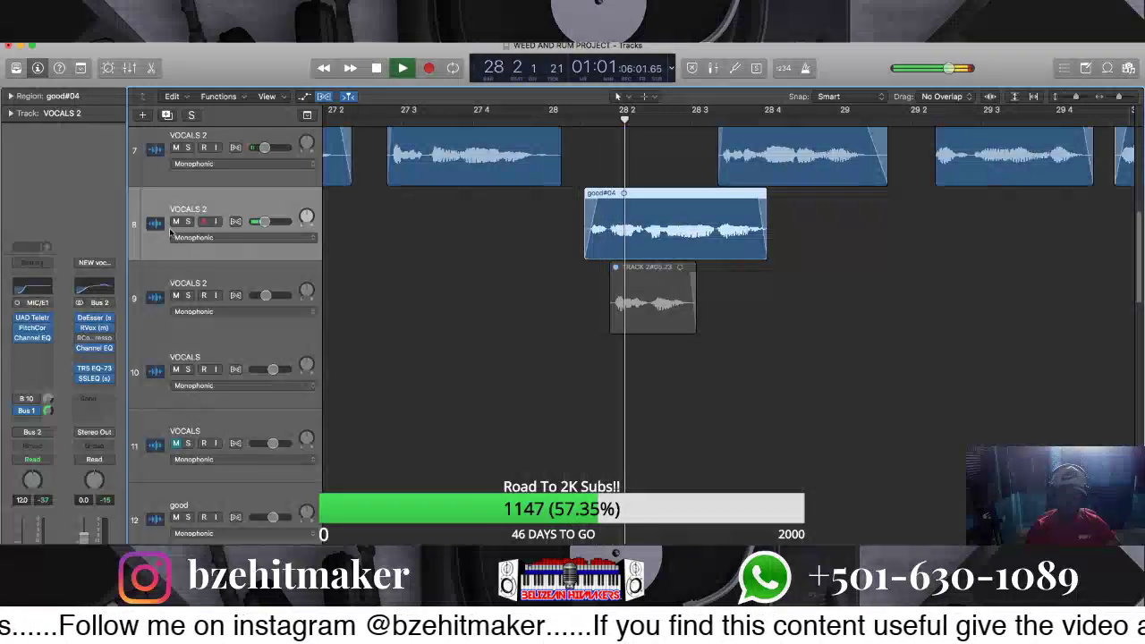
{"action": "left_click", "coordinate": [188, 222]}
{"action": "key", "text": "space"}
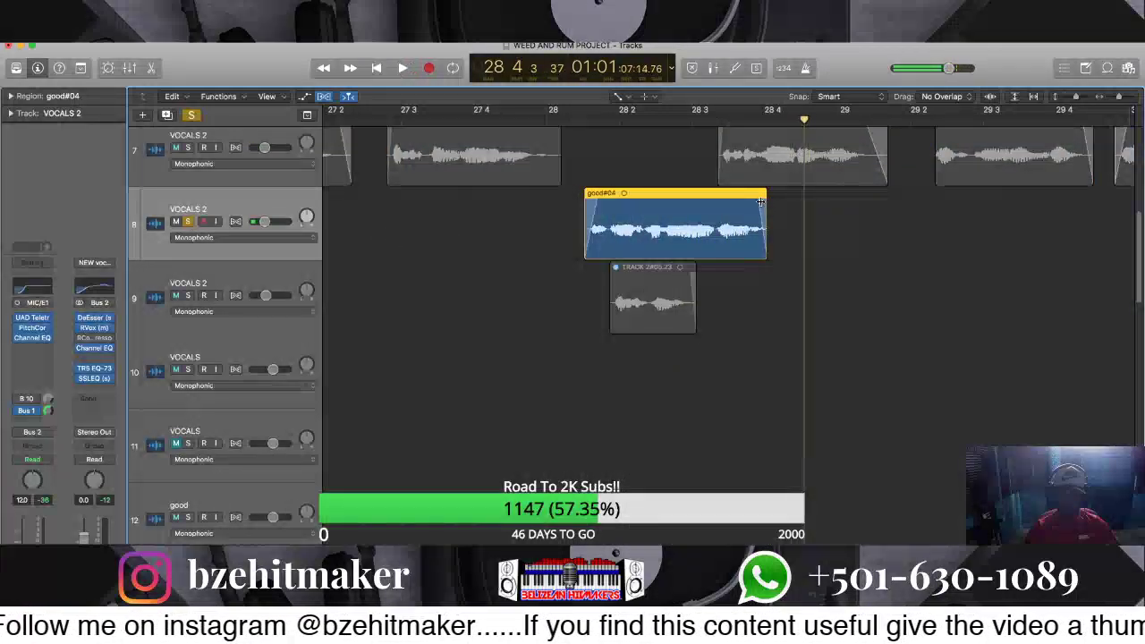
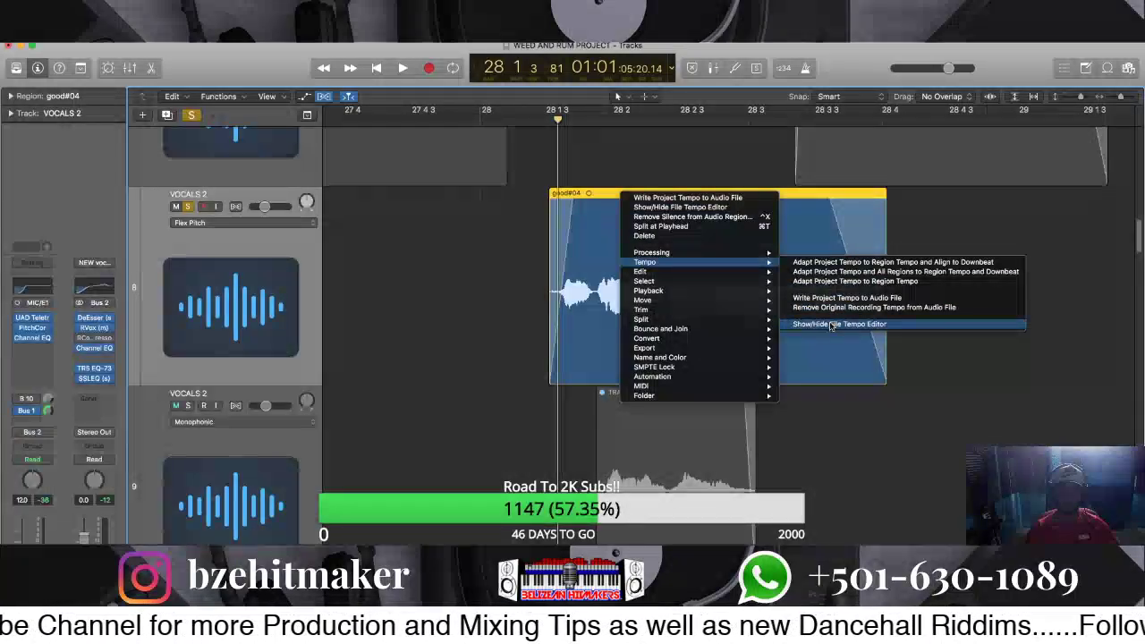
Write the project tempo to the good#04 audio file and enable flex on its VOCALS 2 track
{"action": "left_click", "coordinate": [687, 198]}
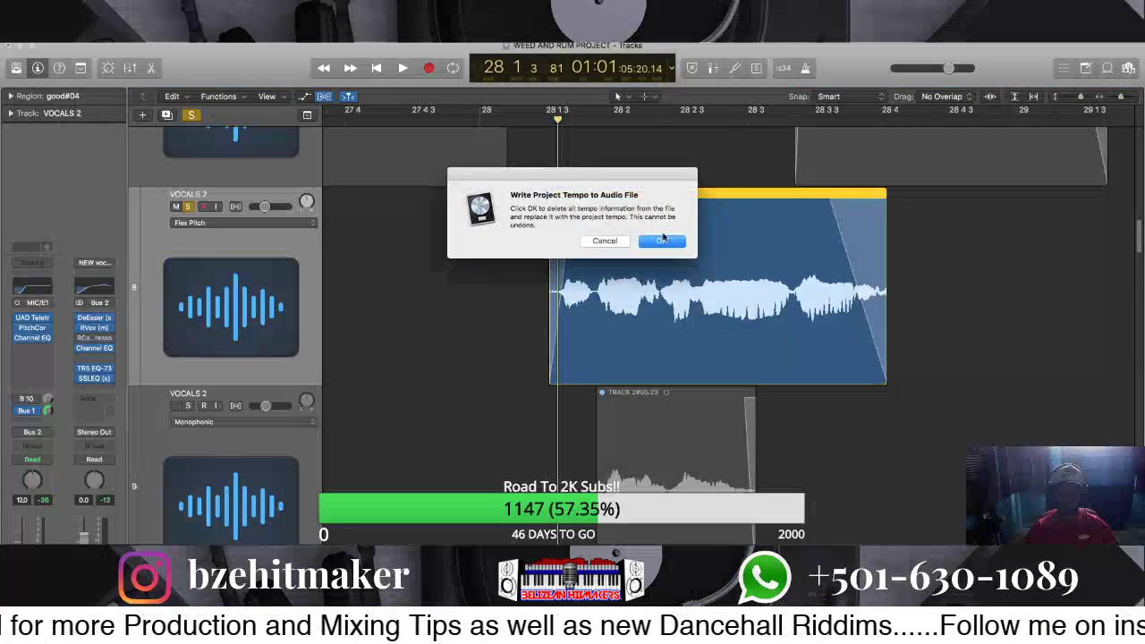
{"action": "left_click", "coordinate": [662, 242]}
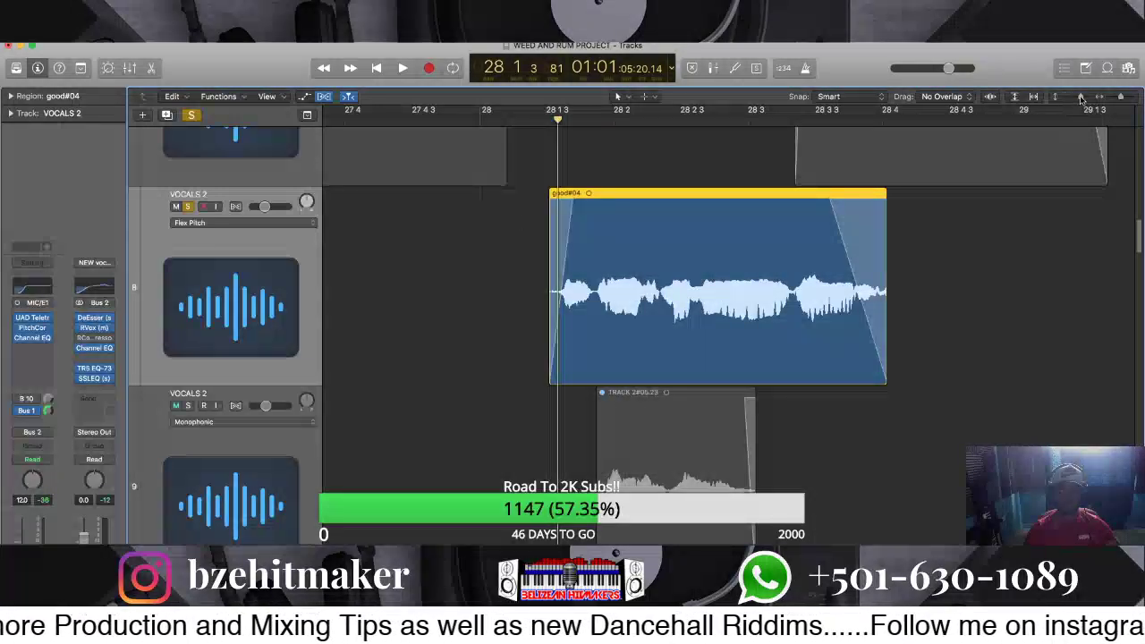
{"action": "left_click_drag", "start_coordinate": [1080, 99], "coordinate": [1083, 98]}
{"action": "left_click", "coordinate": [236, 207]}
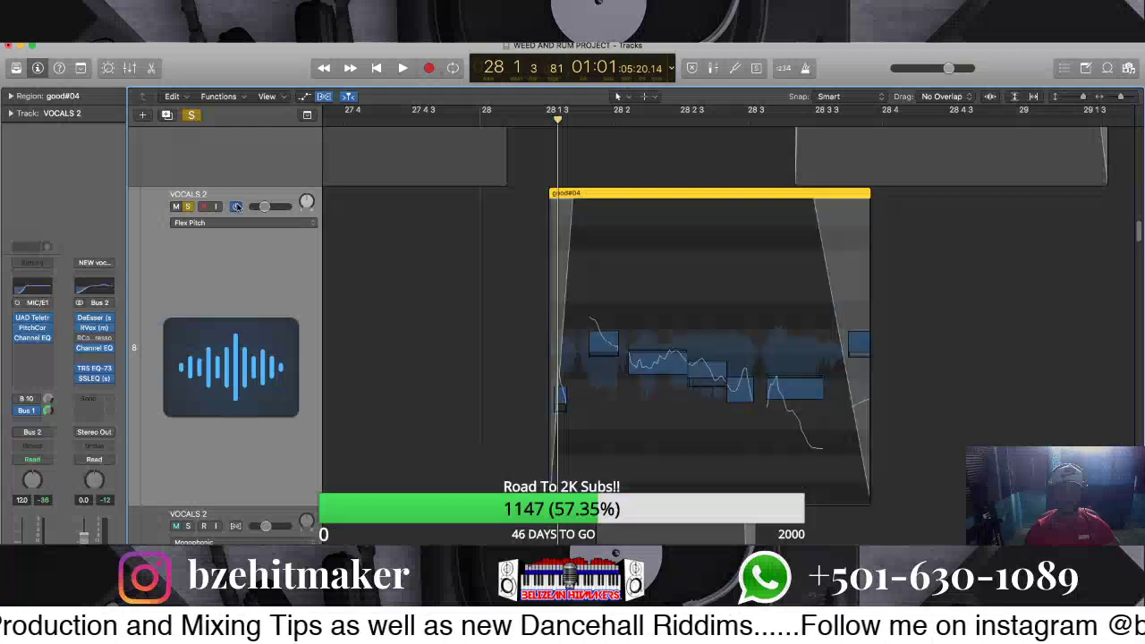
Reset all flex edits on the good#04 region and replay from around bar 28
{"action": "right_click", "coordinate": [678, 192]}
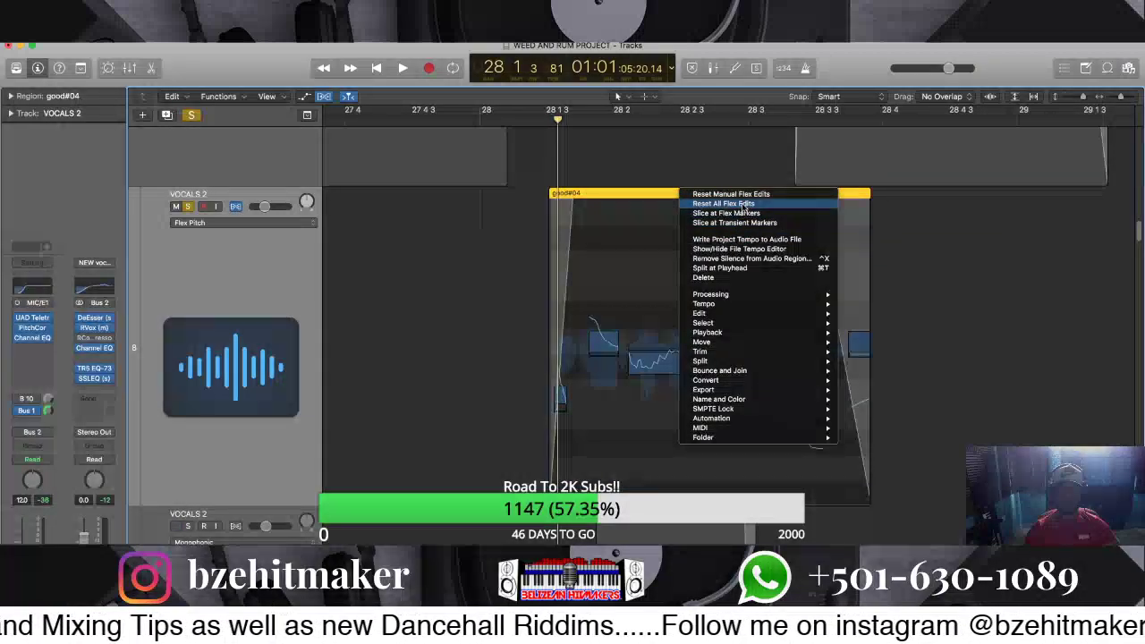
{"action": "left_click", "coordinate": [743, 203]}
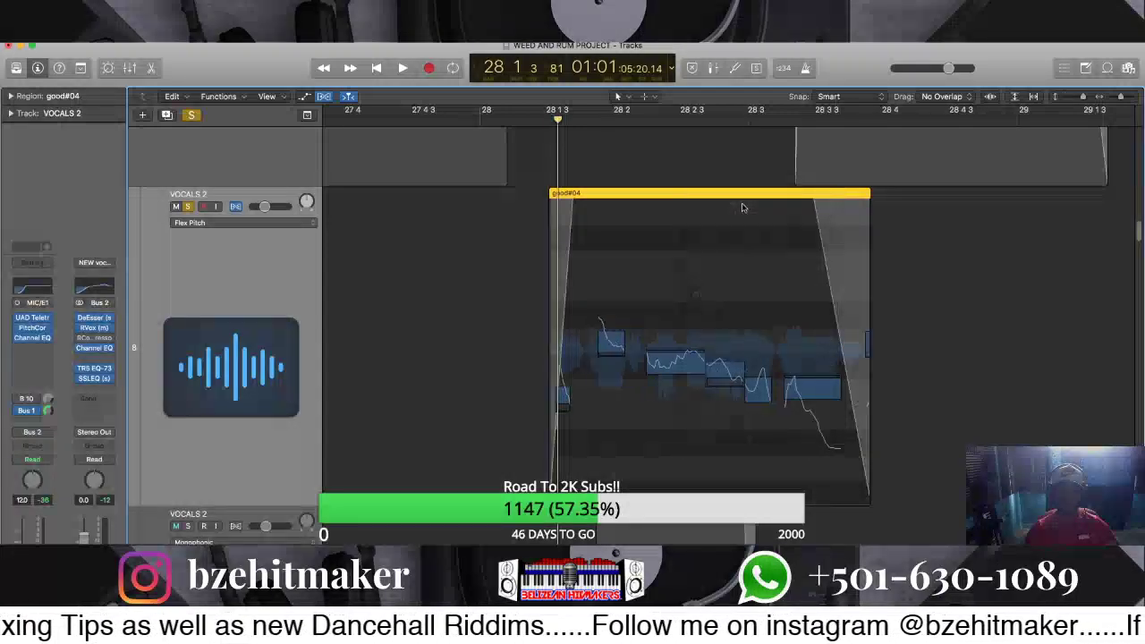
{"action": "key", "text": "space"}
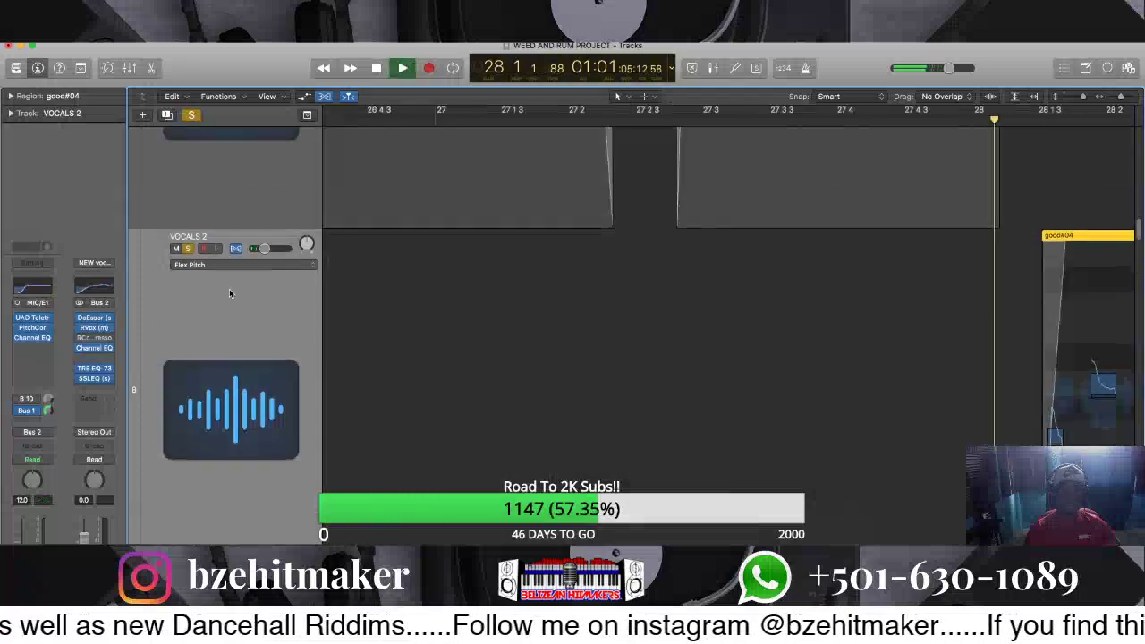
Solo the row 7 VOCALS 2 track alongside the good#04 track and replay both from around bar 28
{"action": "scroll", "coordinate": [229, 289], "scroll_direction": "up", "scroll_amount": 4}
{"action": "scroll", "coordinate": [207, 204], "scroll_direction": "up", "scroll_amount": 3}
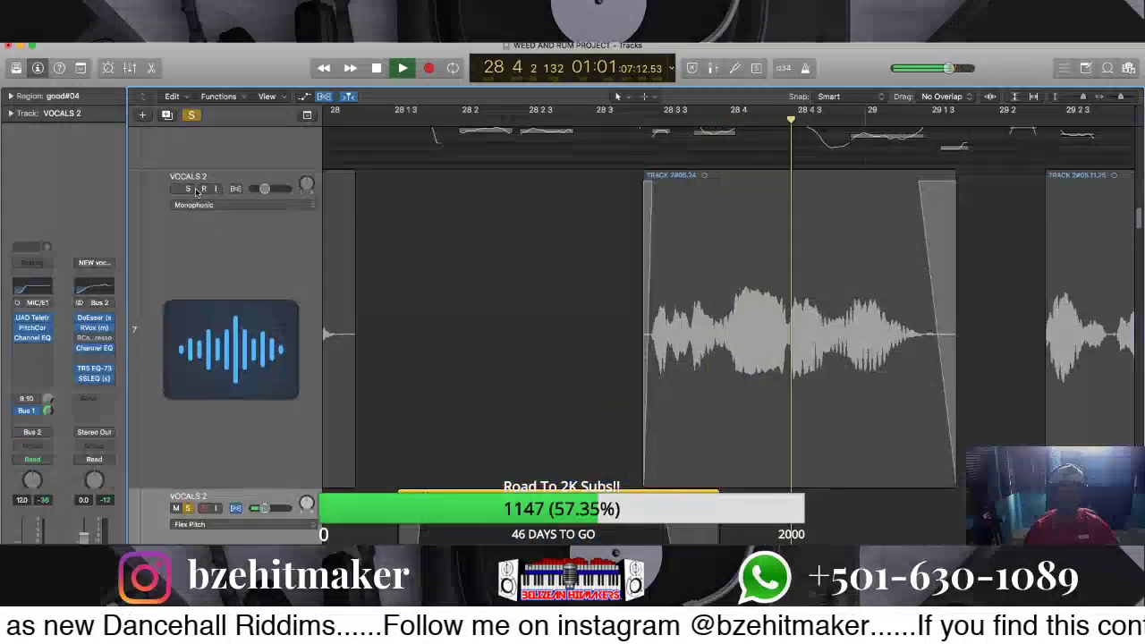
{"action": "left_click", "coordinate": [186, 208]}
{"action": "key", "text": "space"}
{"action": "key", "text": "space"}
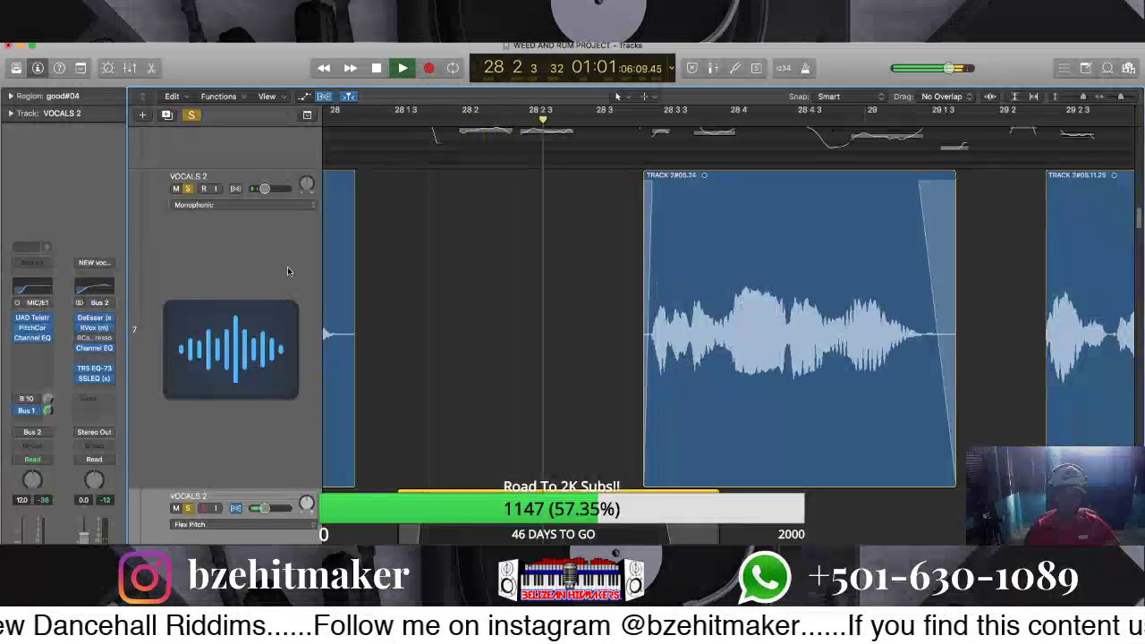
{"action": "scroll", "coordinate": [287, 268], "scroll_direction": "down", "scroll_amount": 4}
{"action": "key", "text": "space"}
{"action": "key", "text": "space"}
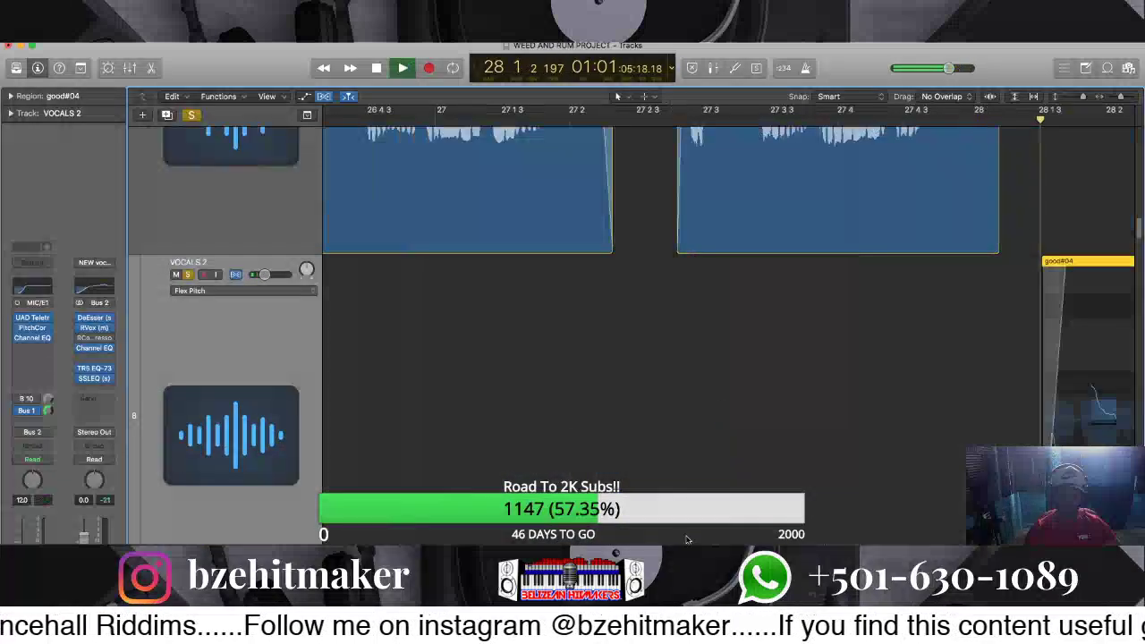
Reduce the vibrato of the good#04 note just after 28 3 and replay it with the row 7 vocals
{"action": "key", "text": "space"}
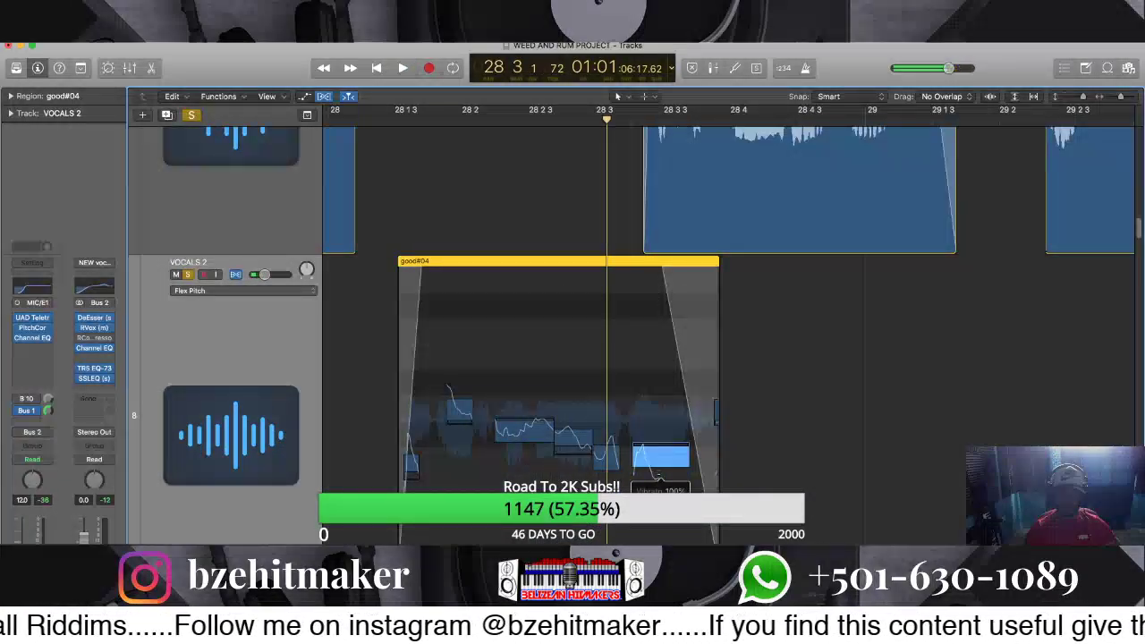
{"action": "key", "text": "space"}
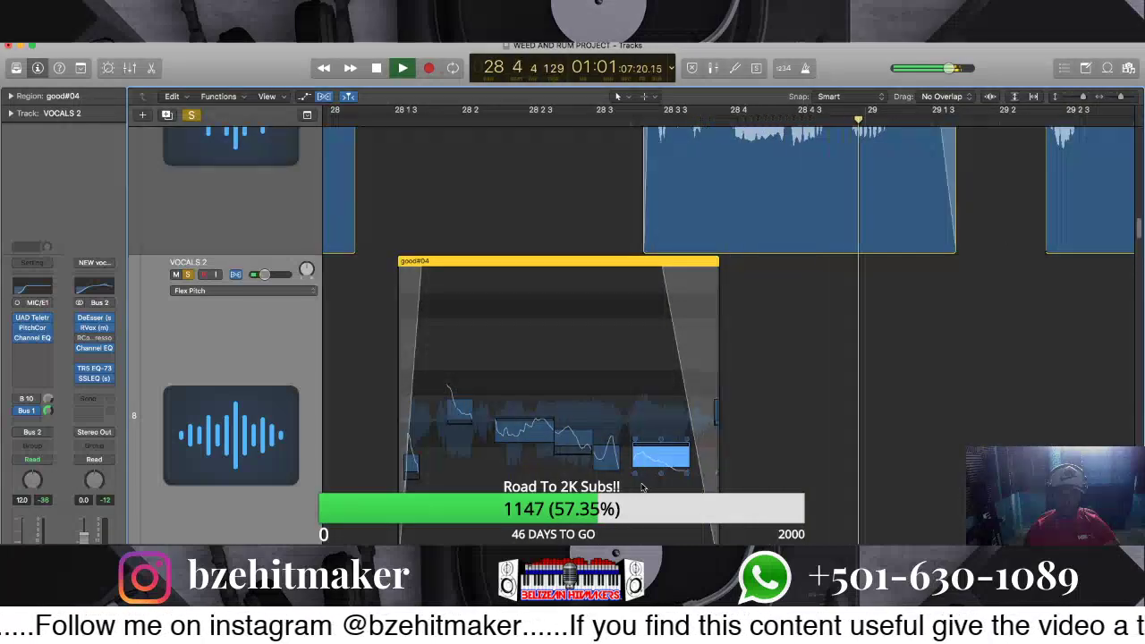
{"action": "scroll", "coordinate": [597, 401], "scroll_direction": "up", "scroll_amount": 3}
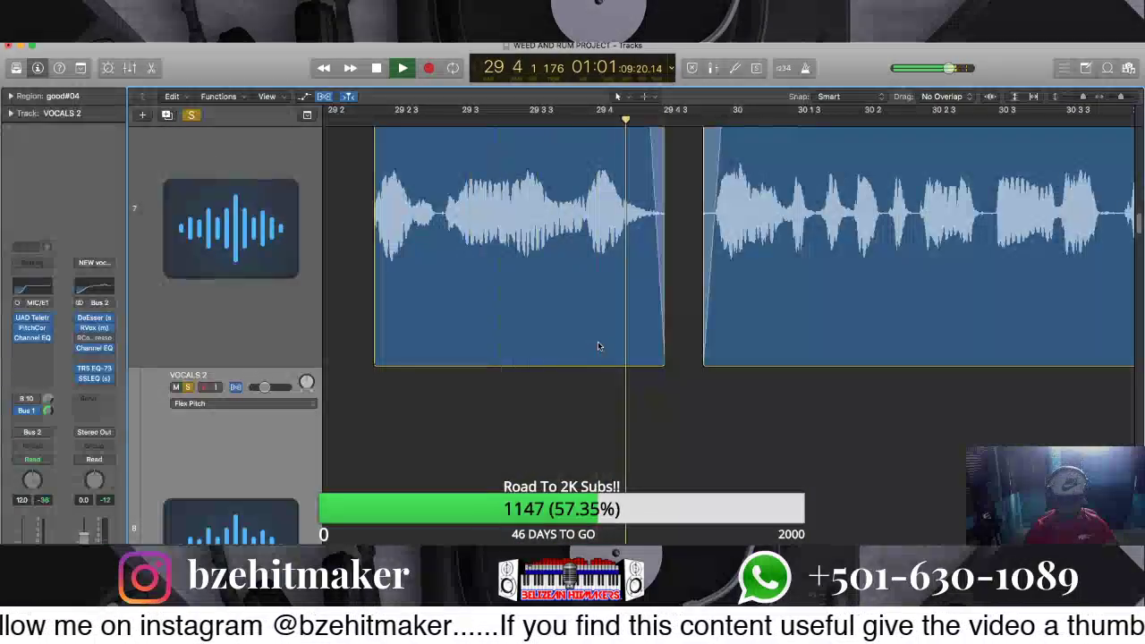
{"action": "key", "text": "space"}
{"action": "key", "text": "space"}
{"action": "key", "text": "space"}
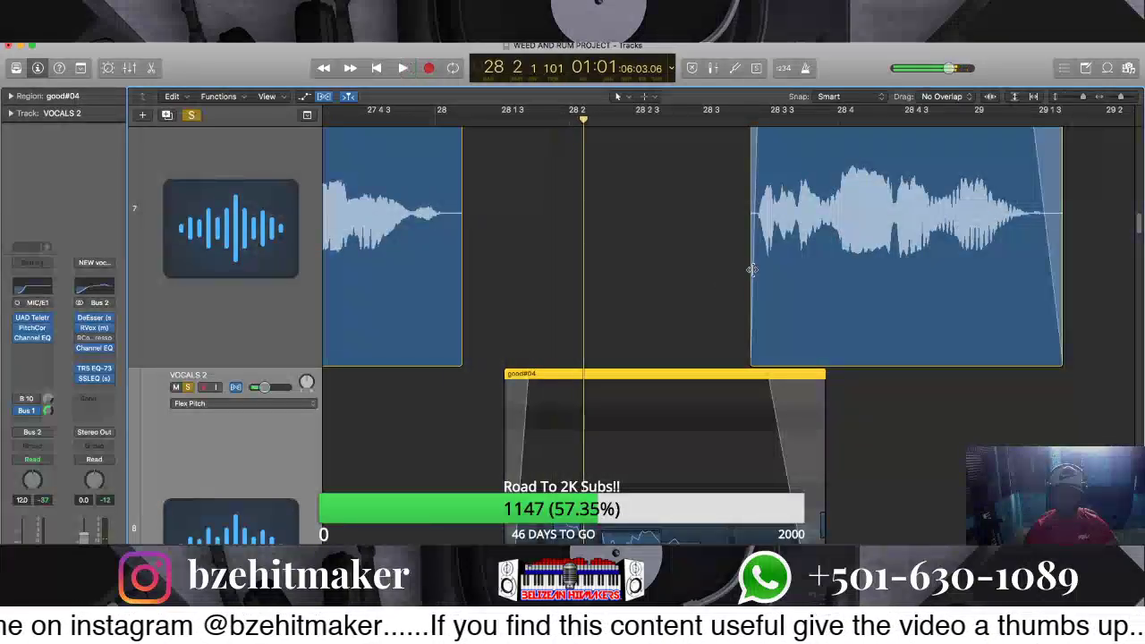
Try trimming the start of TRACK 2#05.24 progressively to just before 28 4, checking by playback, and restore its earlier start
{"action": "left_click_drag", "start_coordinate": [751, 269], "coordinate": [776, 269]}
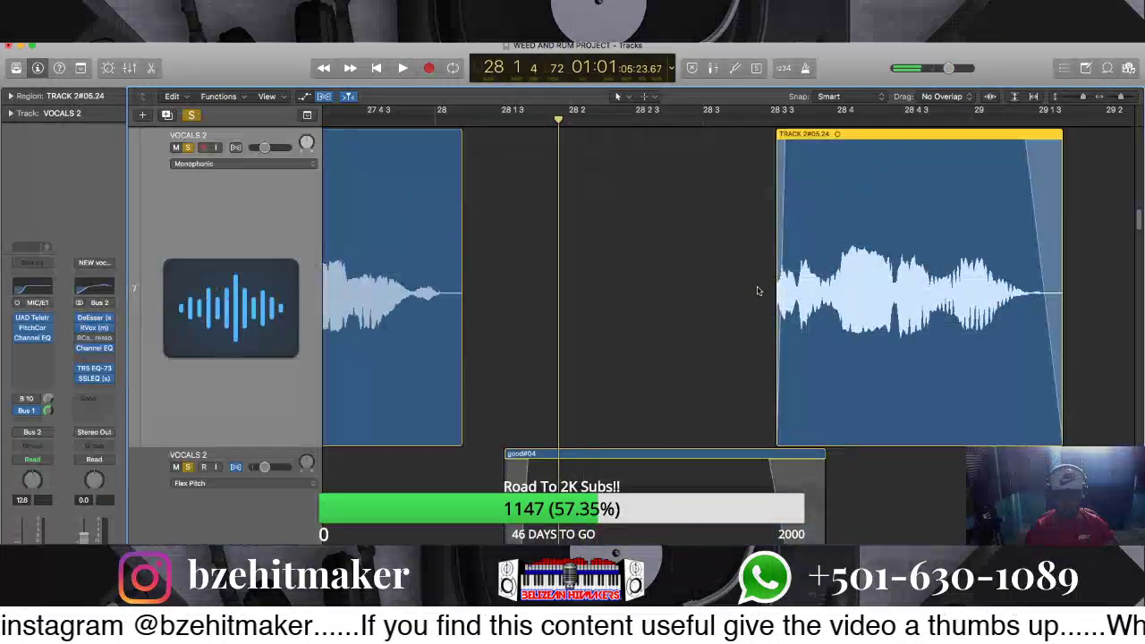
{"action": "key", "text": "space"}
{"action": "key", "text": "space"}
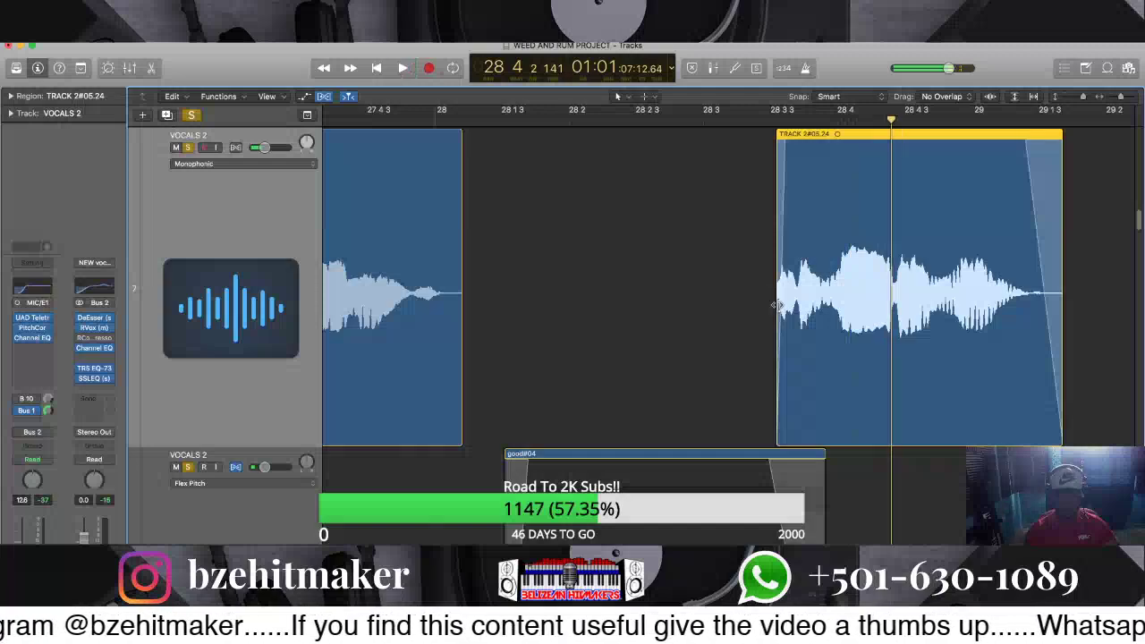
{"action": "left_click_drag", "start_coordinate": [777, 305], "coordinate": [800, 305]}
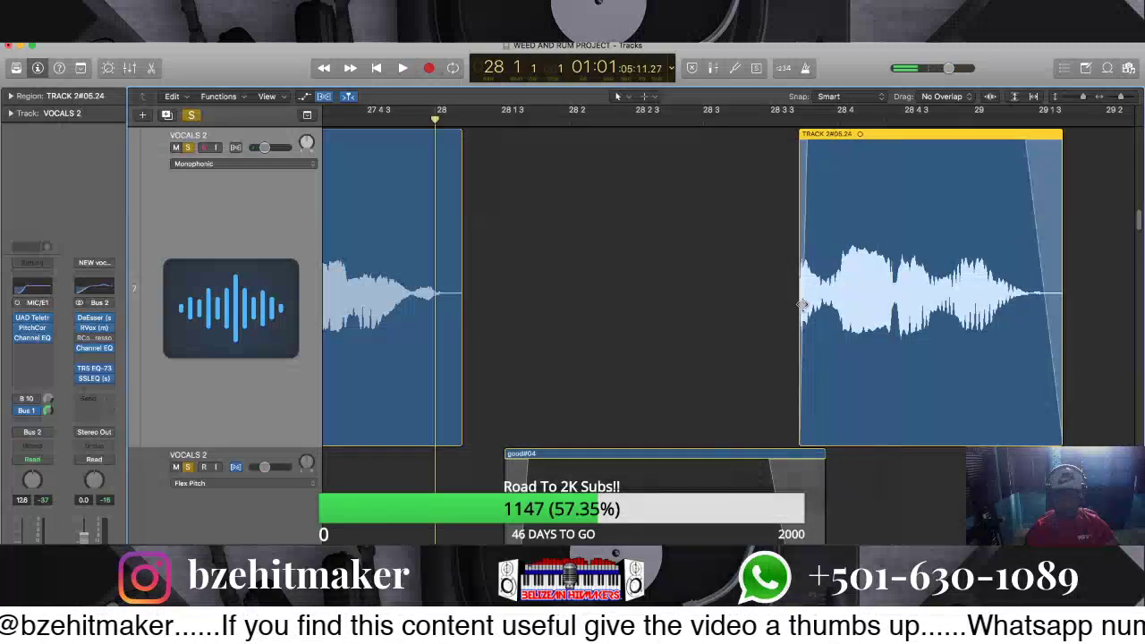
{"action": "key", "text": "space"}
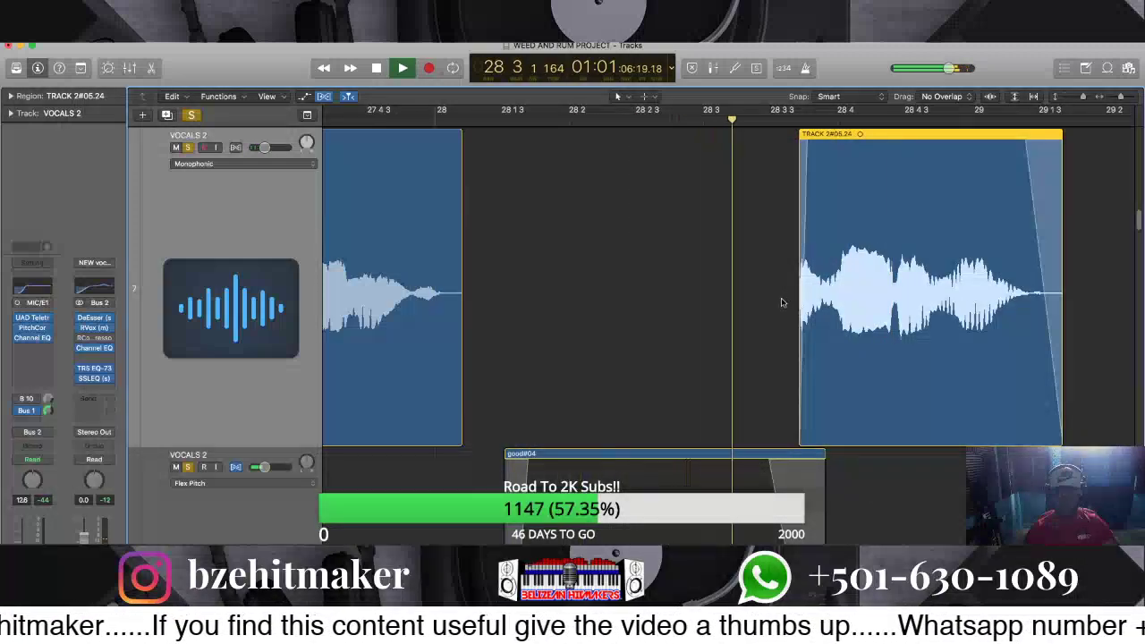
{"action": "key", "text": "space"}
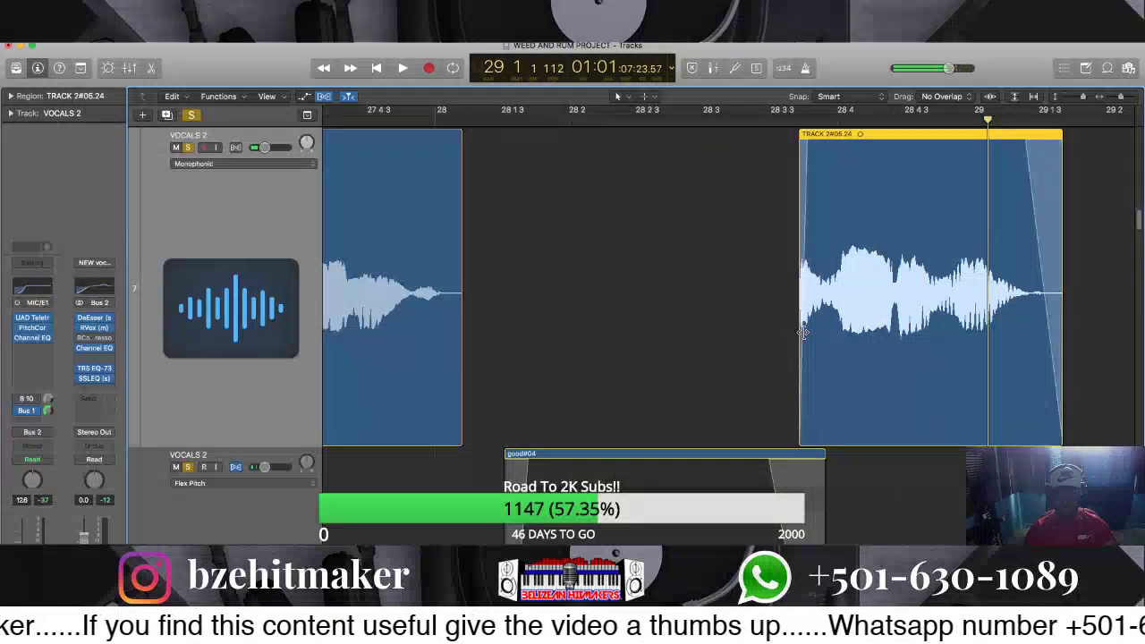
{"action": "left_click_drag", "start_coordinate": [802, 332], "coordinate": [824, 332]}
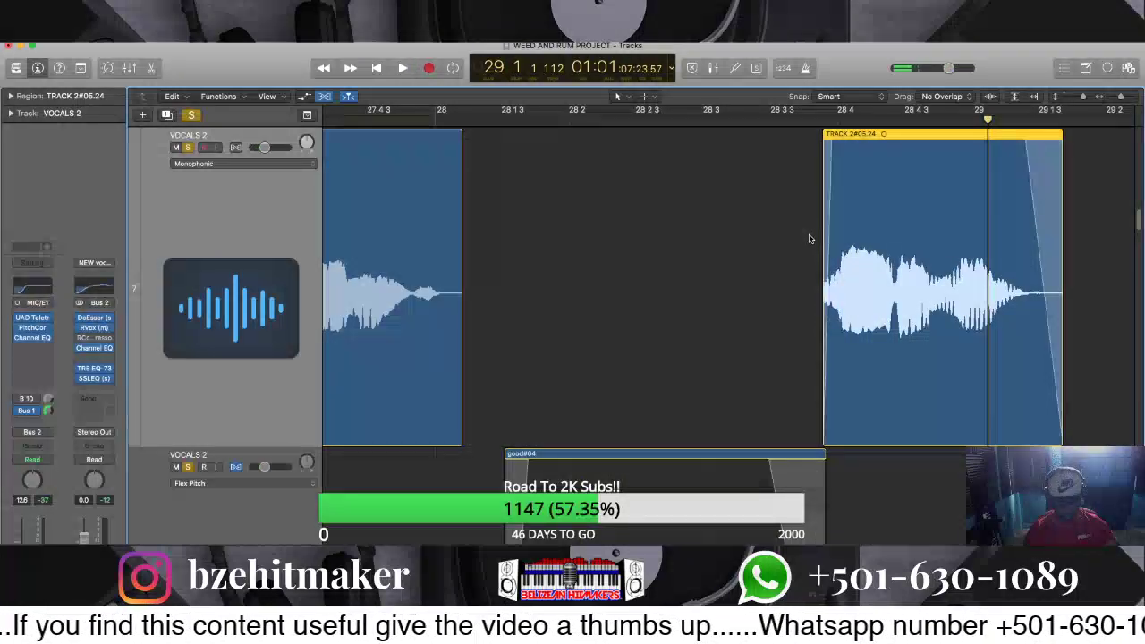
{"action": "key", "text": "space"}
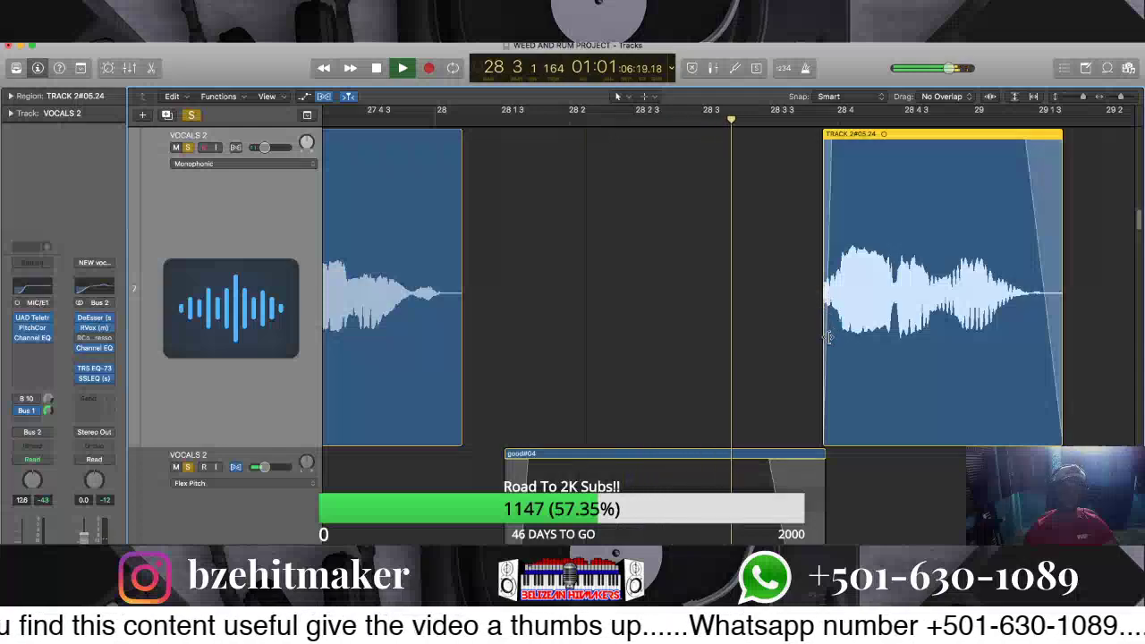
{"action": "left_click_drag", "start_coordinate": [827, 338], "coordinate": [754, 351]}
Clear all track solos and replay the full mix from bar 27 with more of the arrangement in view
{"action": "key", "text": "space"}
{"action": "key", "text": "comma"}
{"action": "key", "text": "comma"}
{"action": "key", "text": "comma"}
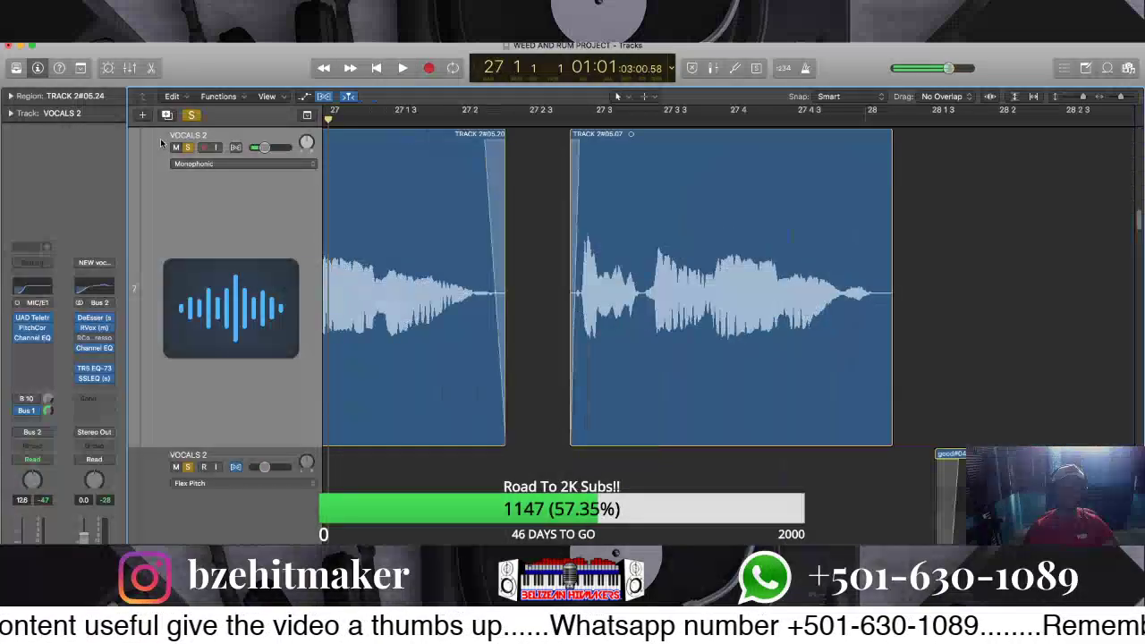
{"action": "key", "text": "space"}
{"action": "left_click", "coordinate": [191, 116]}
{"action": "left_click_drag", "start_coordinate": [1083, 97], "coordinate": [1117, 96]}
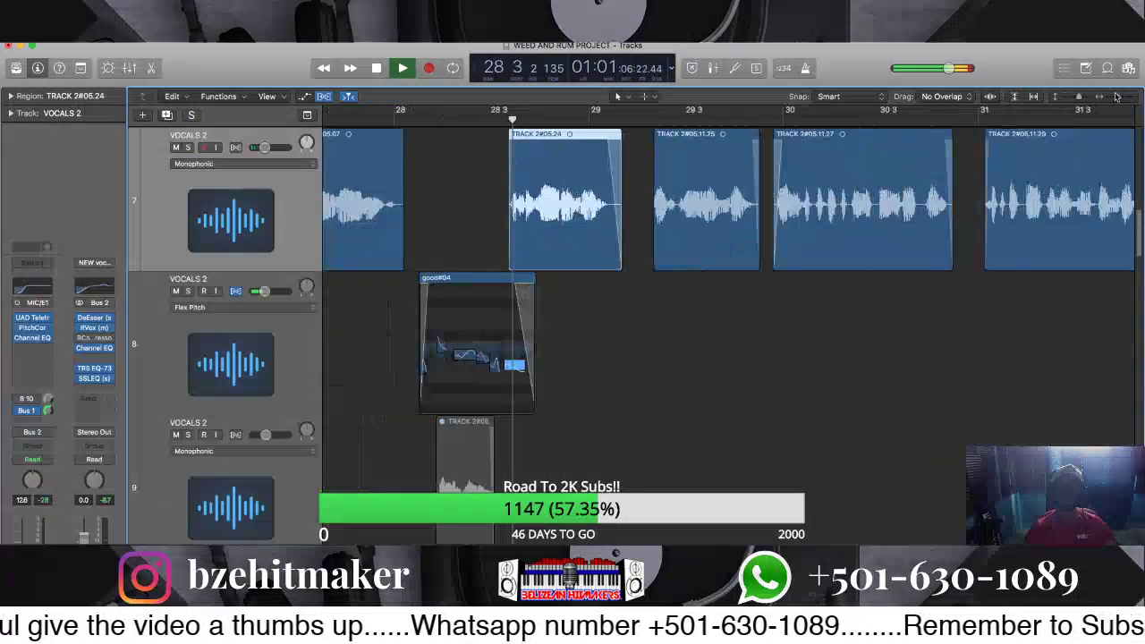
Set the volume of the good#04 VOCALS 2 track to -8.8 dB and replay it in the mix
{"action": "key", "text": "space"}
{"action": "key", "text": "comma"}
{"action": "key", "text": "comma"}
{"action": "key", "text": "space"}
{"action": "left_click", "coordinate": [204, 349]}
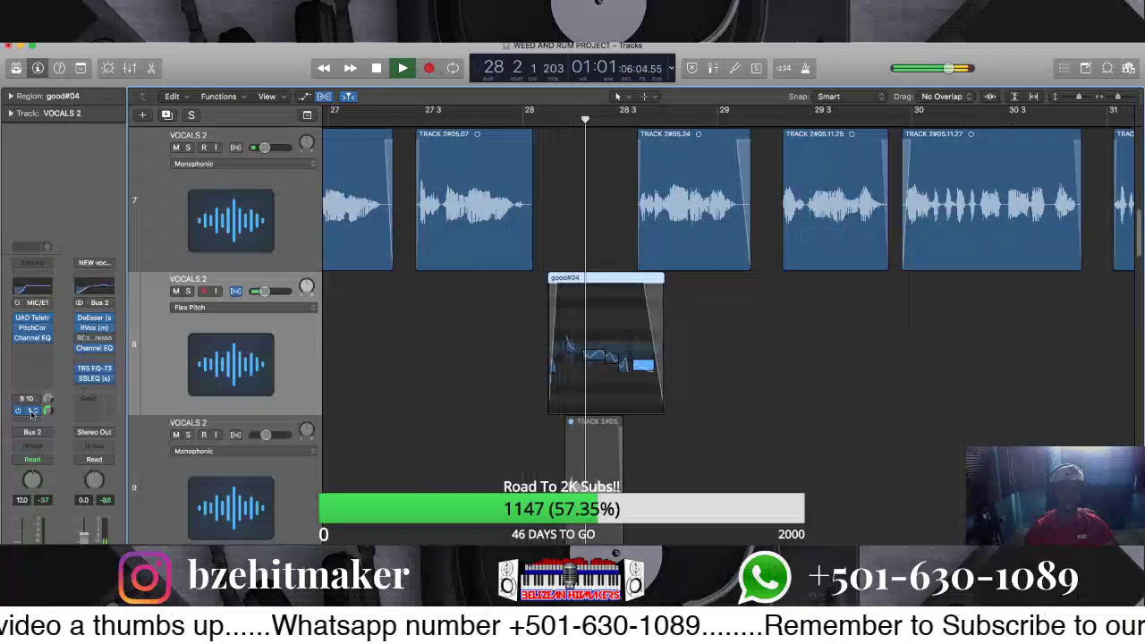
{"action": "key", "text": "space"}
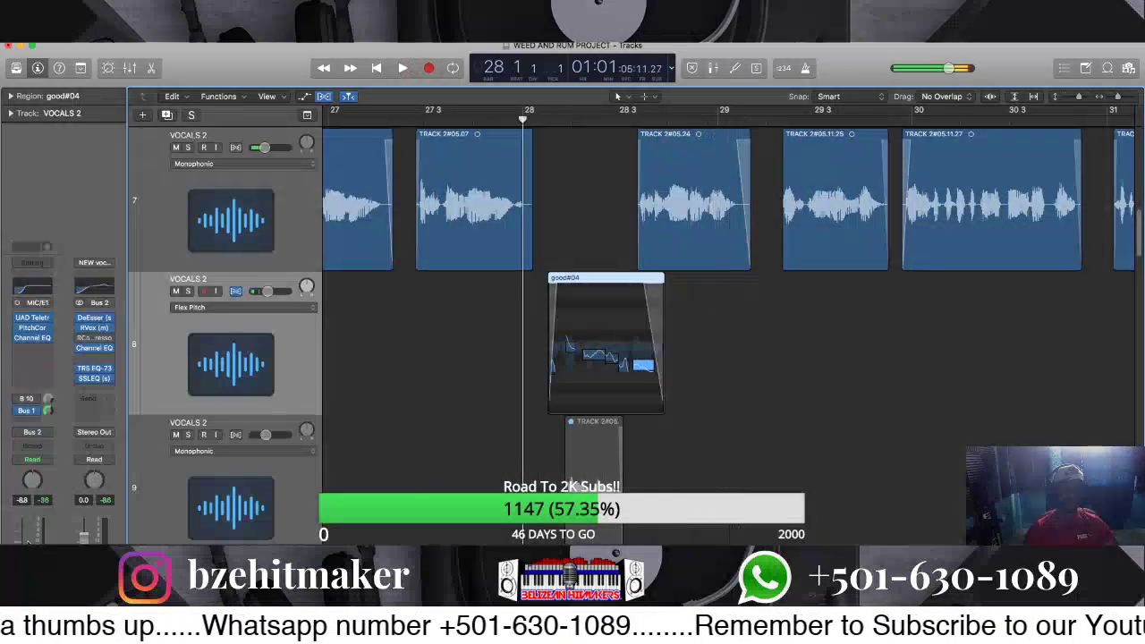
{"action": "key", "text": "space"}
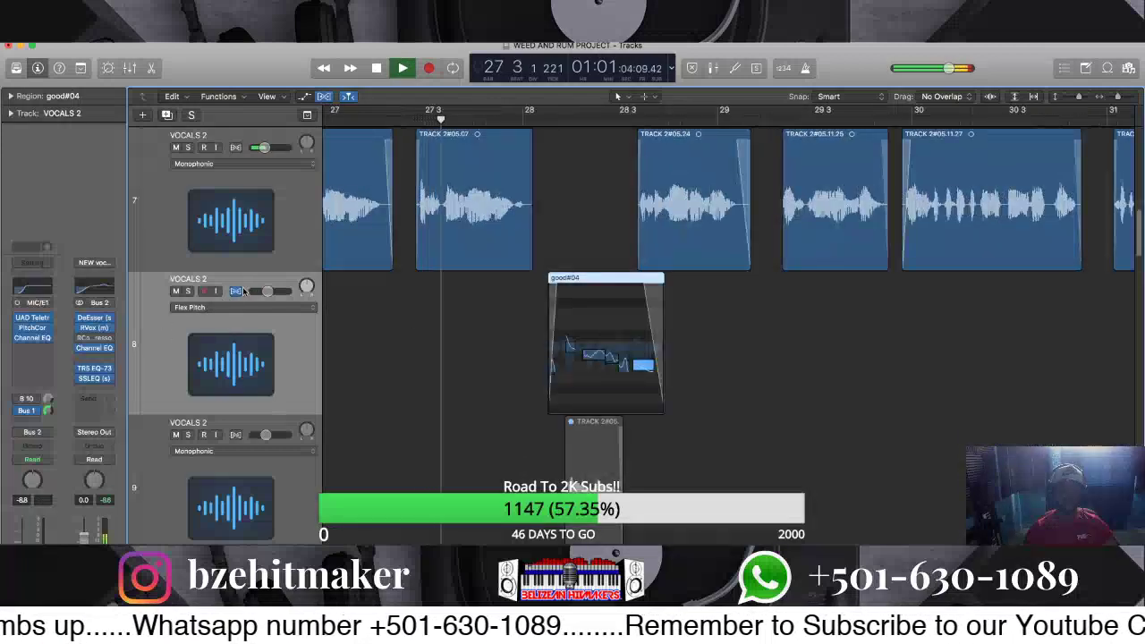
Turn off flex on the good#04 VOCALS 2 track and replay the passage around bars 27 and 28
{"action": "key", "text": "space"}
{"action": "left_click", "coordinate": [237, 291]}
{"action": "left_click", "coordinate": [237, 291]}
{"action": "left_click", "coordinate": [237, 292]}
{"action": "left_click", "coordinate": [237, 292]}
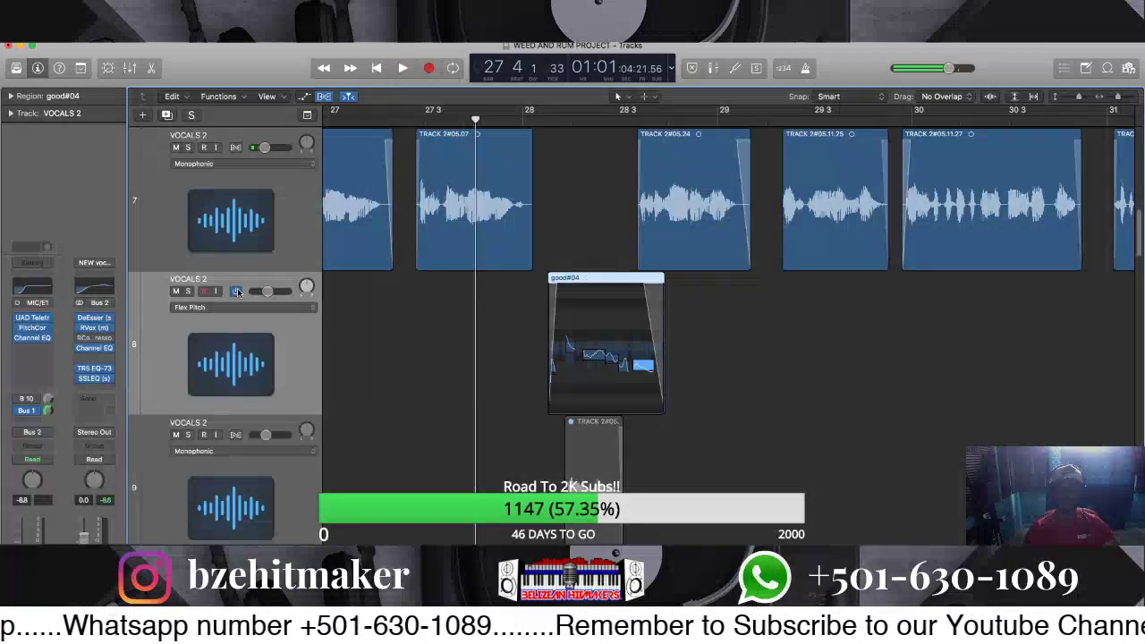
{"action": "left_click", "coordinate": [237, 292]}
{"action": "key", "text": "space"}
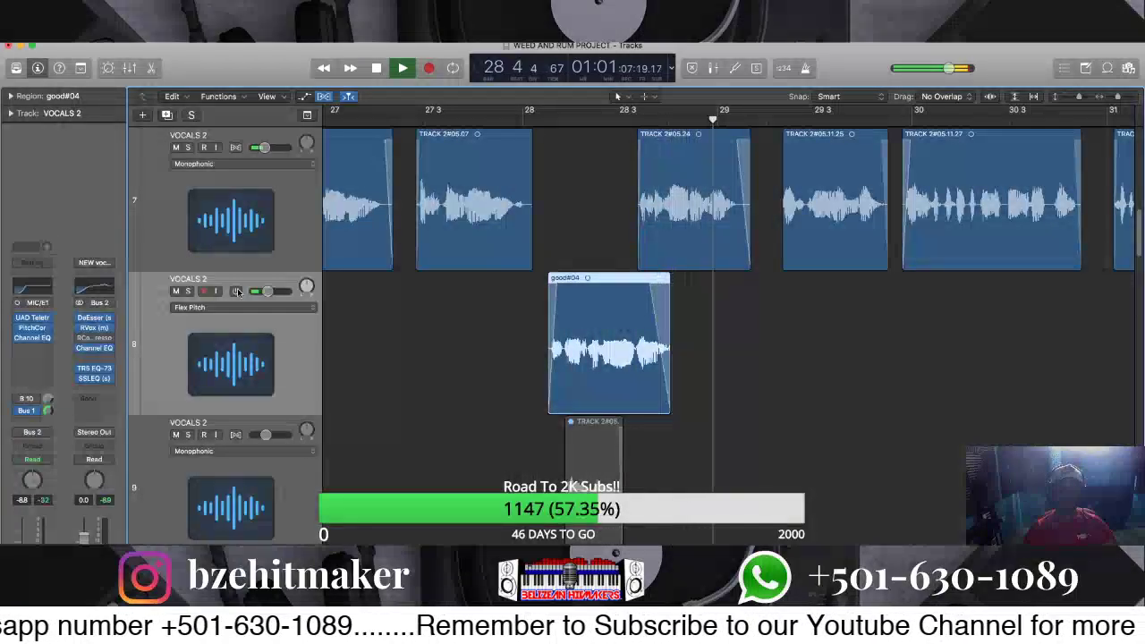
{"action": "key", "text": "comma"}
{"action": "key", "text": "space"}
{"action": "key", "text": "comma"}
{"action": "key", "text": "comma"}
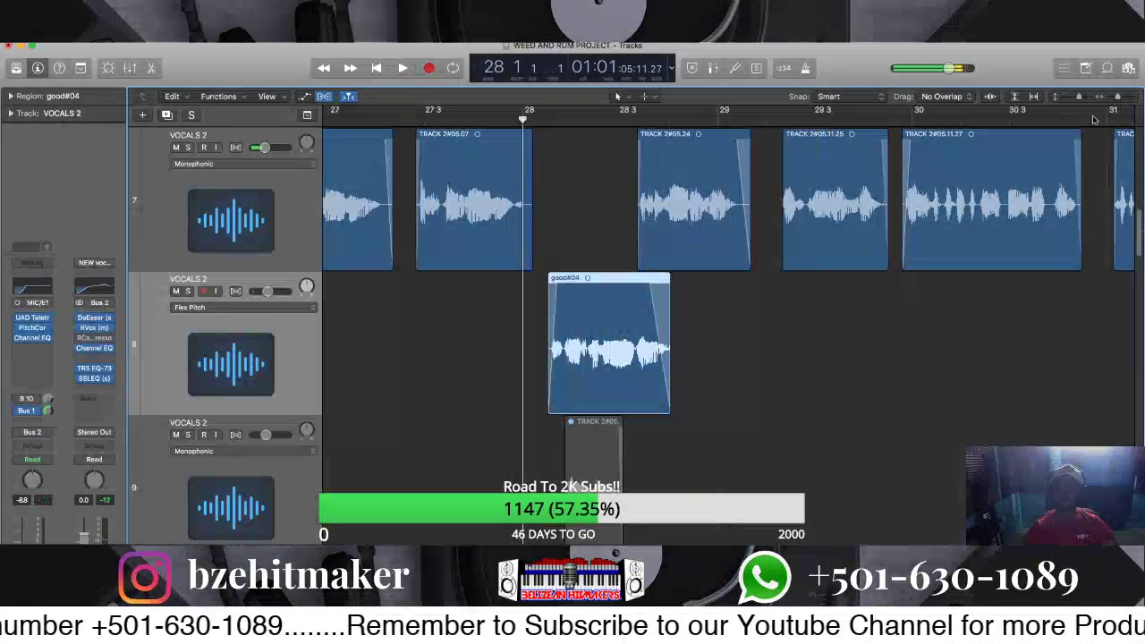
{"action": "key", "text": "space"}
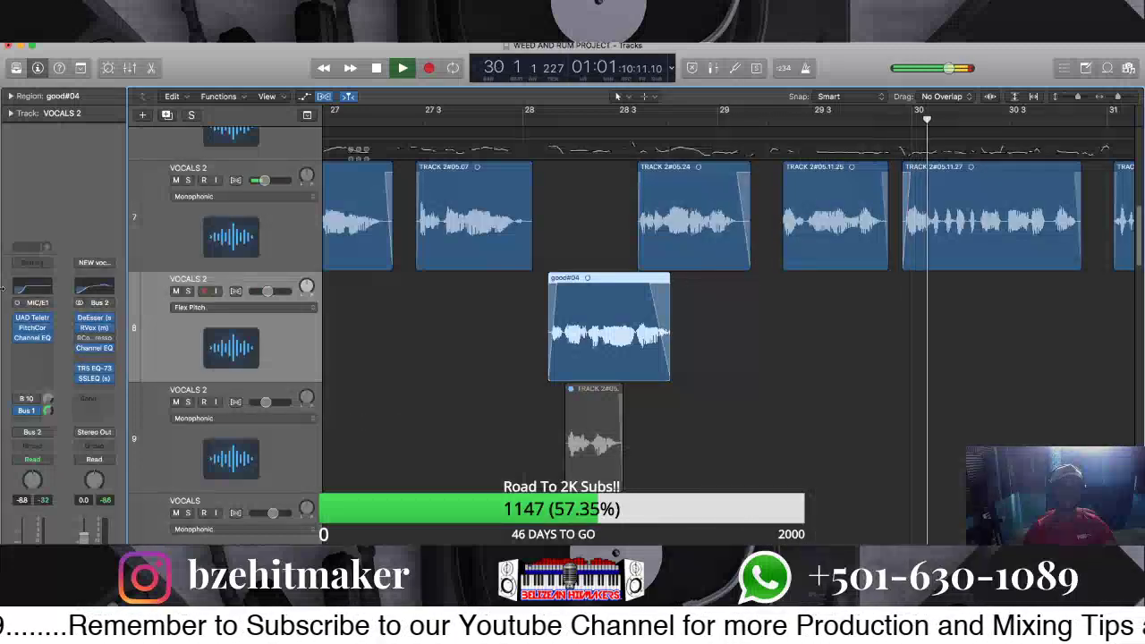
Raise the low cut in the good#04 track's Channel EQ to 345 Hz during playback and close the EQ
{"action": "left_click", "coordinate": [32, 286]}
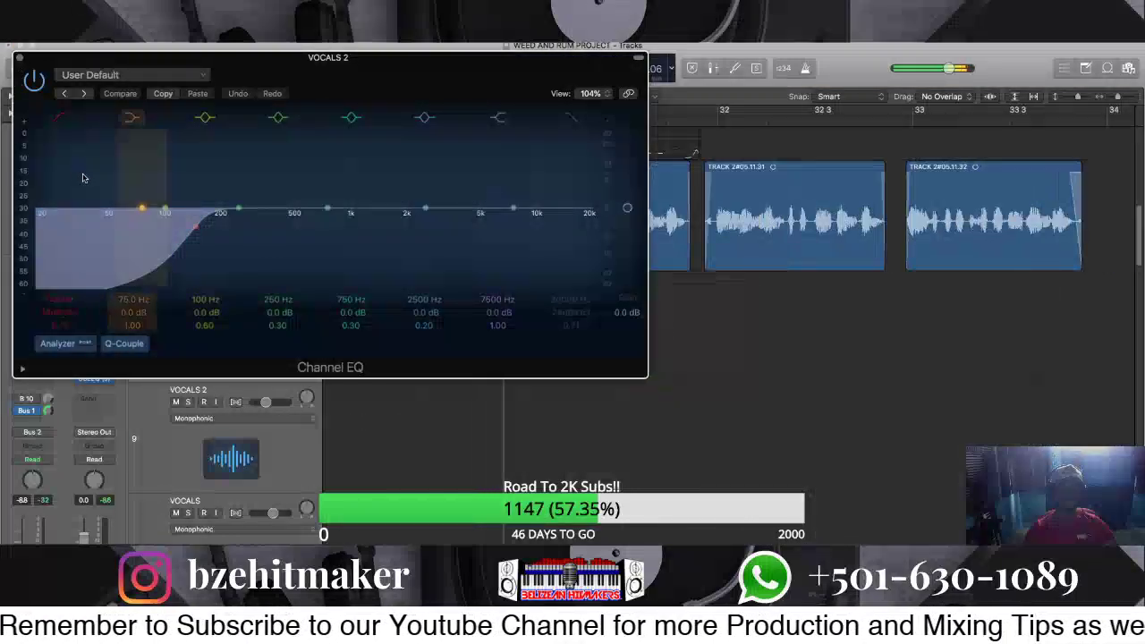
{"action": "left_click_drag", "start_coordinate": [195, 226], "coordinate": [263, 232]}
{"action": "key", "text": "space"}
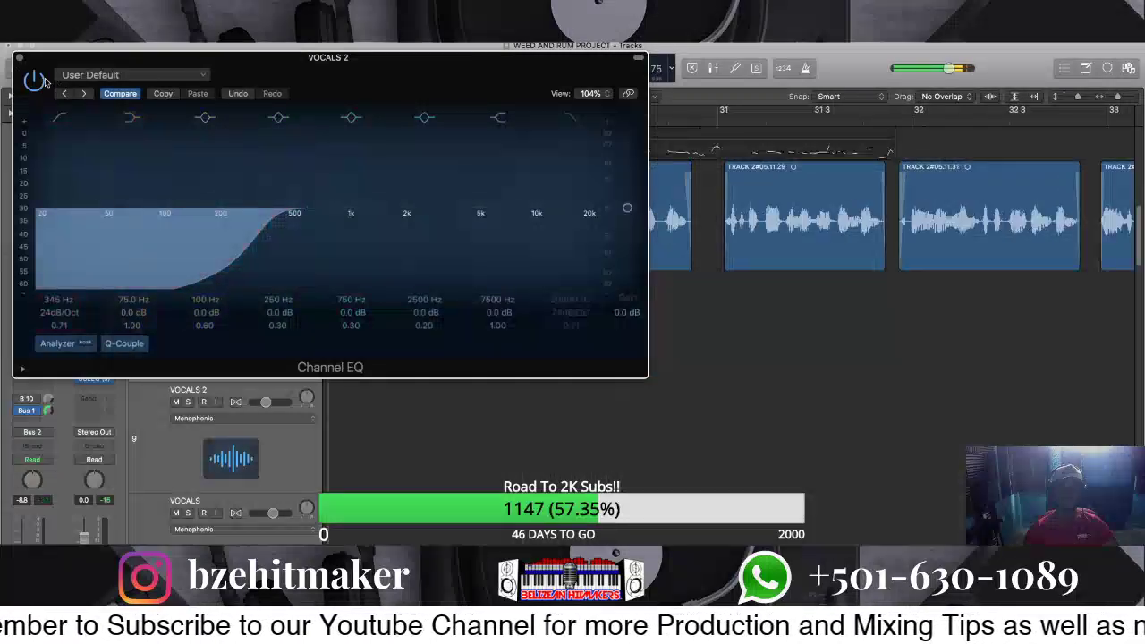
{"action": "key", "text": "space"}
{"action": "left_click", "coordinate": [19, 57]}
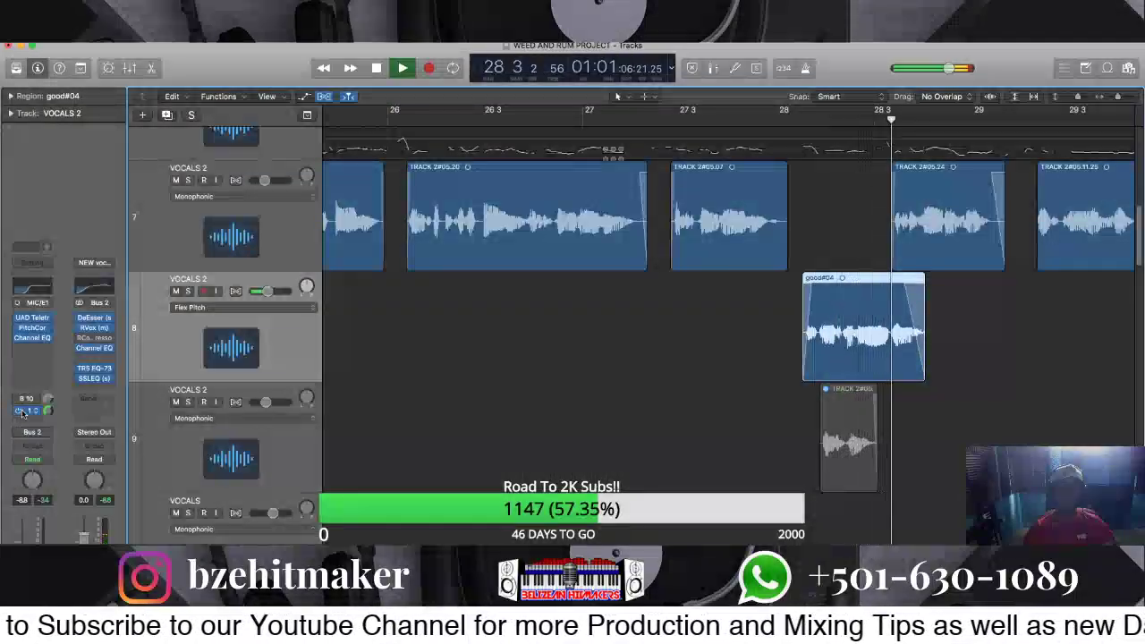
Copy the Valhalla reverb from the Bus 1 channel to below Channel EQ on the good#04 VOCALS 2 track and return to bar 27
{"action": "key", "text": "space"}
{"action": "key", "text": "comma"}
{"action": "key", "text": "space"}
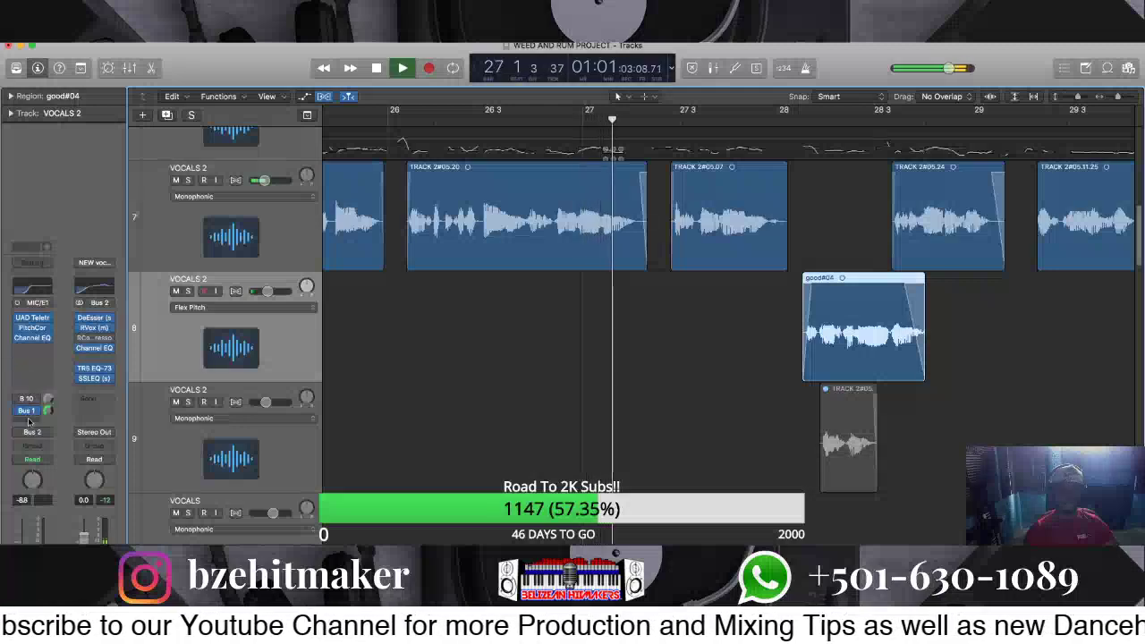
{"action": "key", "text": "comma"}
{"action": "left_click", "coordinate": [28, 410]}
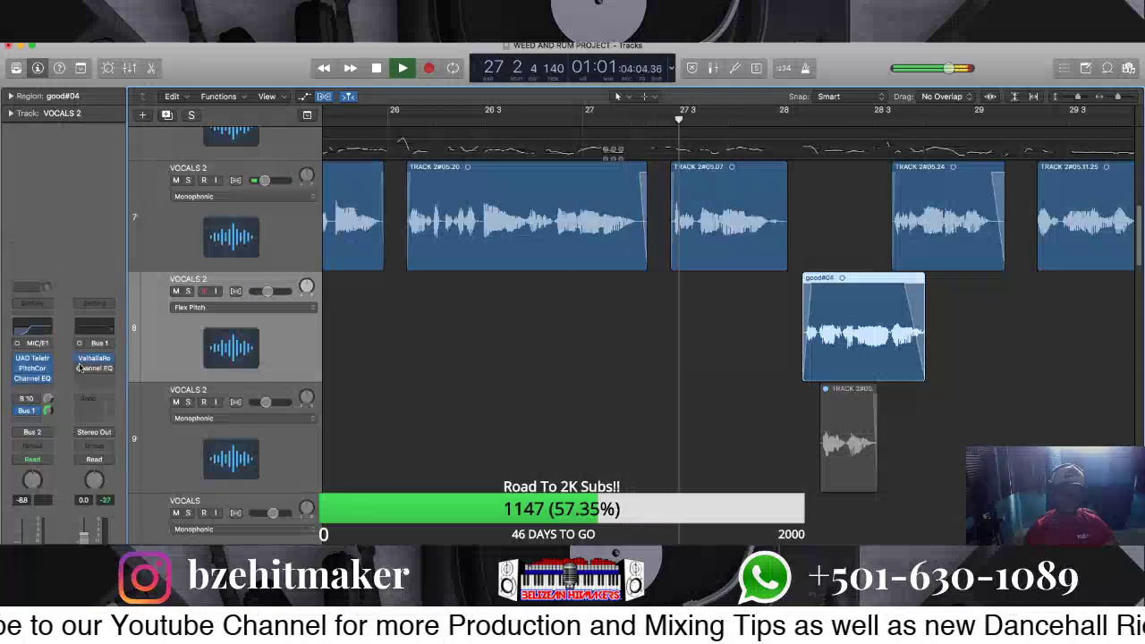
{"action": "left_click_drag", "start_coordinate": [98, 360], "coordinate": [37, 386]}
{"action": "key", "text": "comma"}
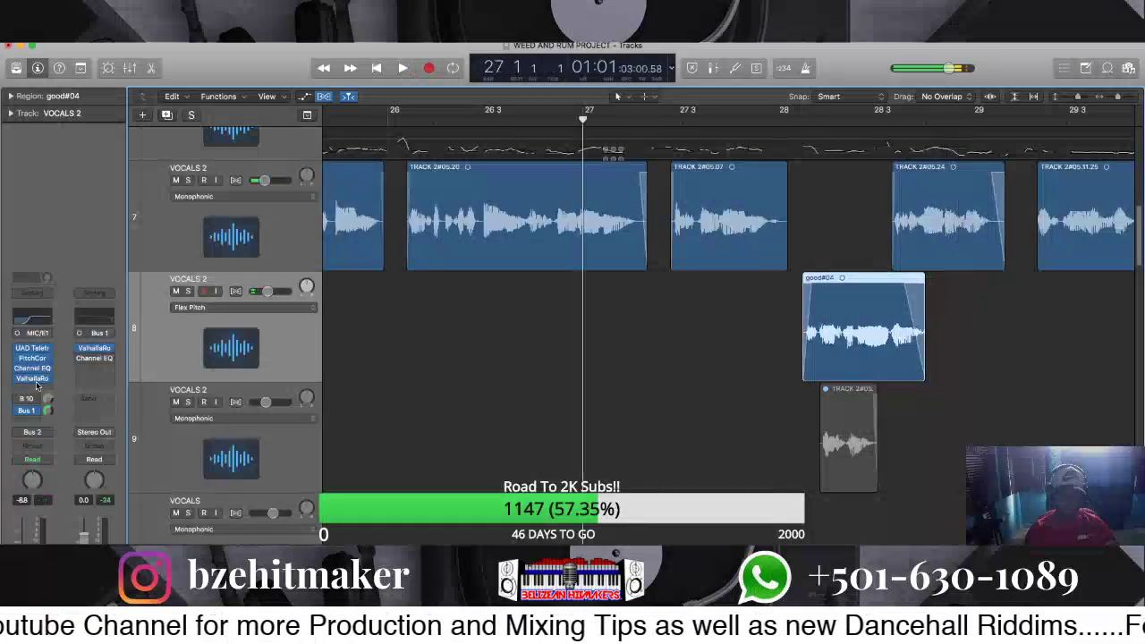
Set the ValhallaRoom mix to 10.1 % on the good#04 VOCALS 2 track, replay it and close the reverb
{"action": "left_click", "coordinate": [32, 379]}
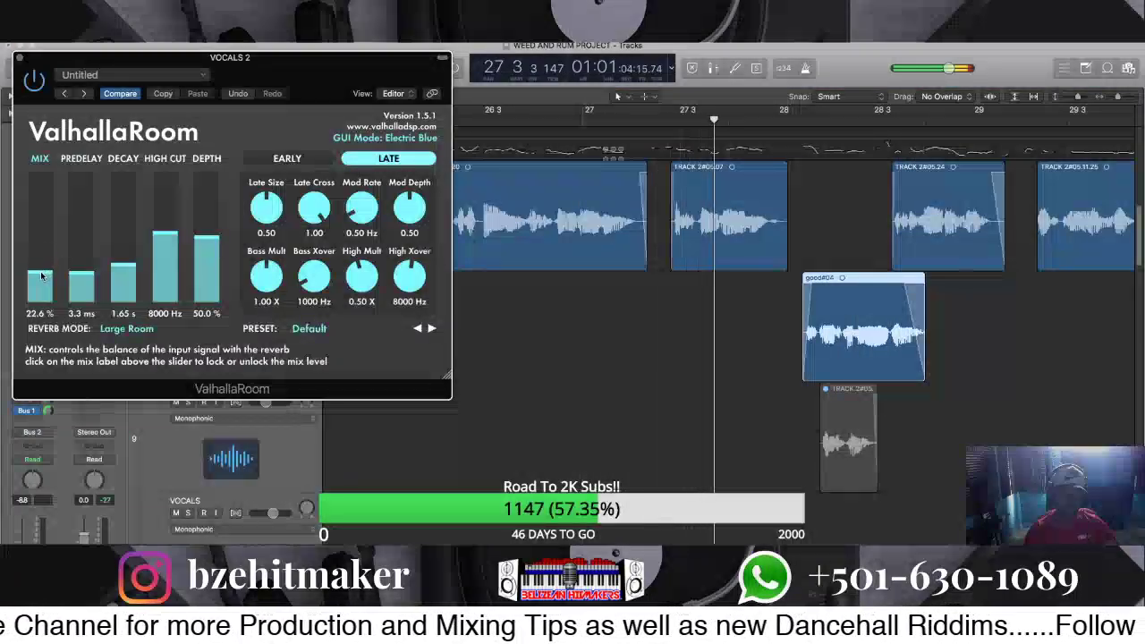
{"action": "left_click_drag", "start_coordinate": [40, 280], "coordinate": [43, 293]}
{"action": "key", "text": "space"}
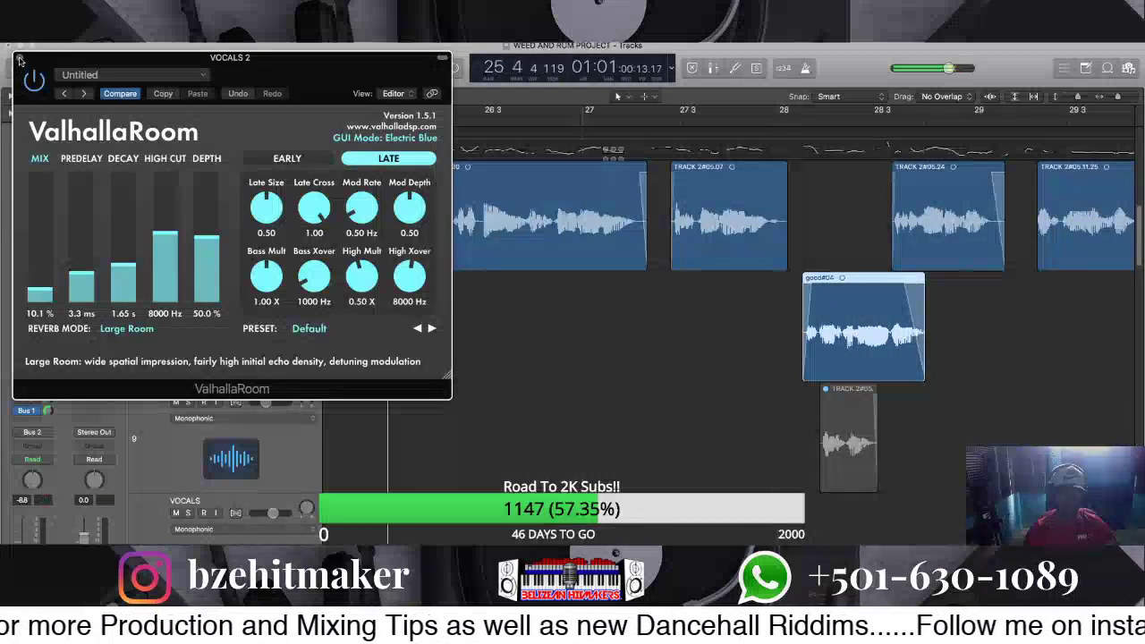
{"action": "left_click", "coordinate": [17, 58]}
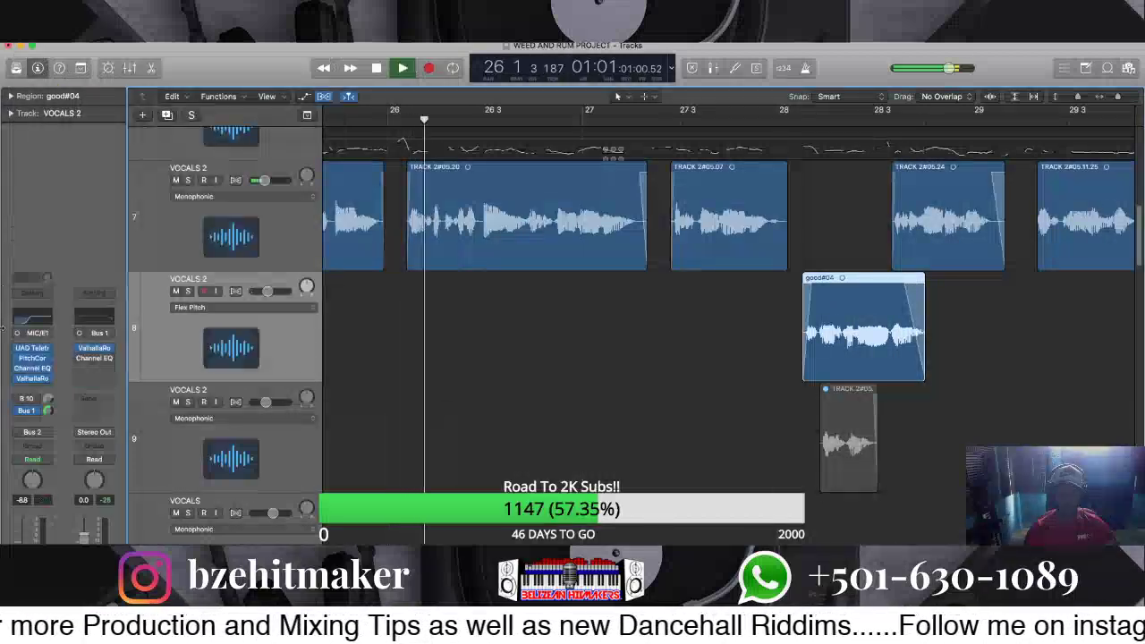
Add the Stereo Spread effect after ValhallaRoom on the good#04 VOCALS 2 track and close its settings
{"action": "left_click", "coordinate": [21, 388]}
{"action": "mouse_move", "coordinate": [40, 524]}
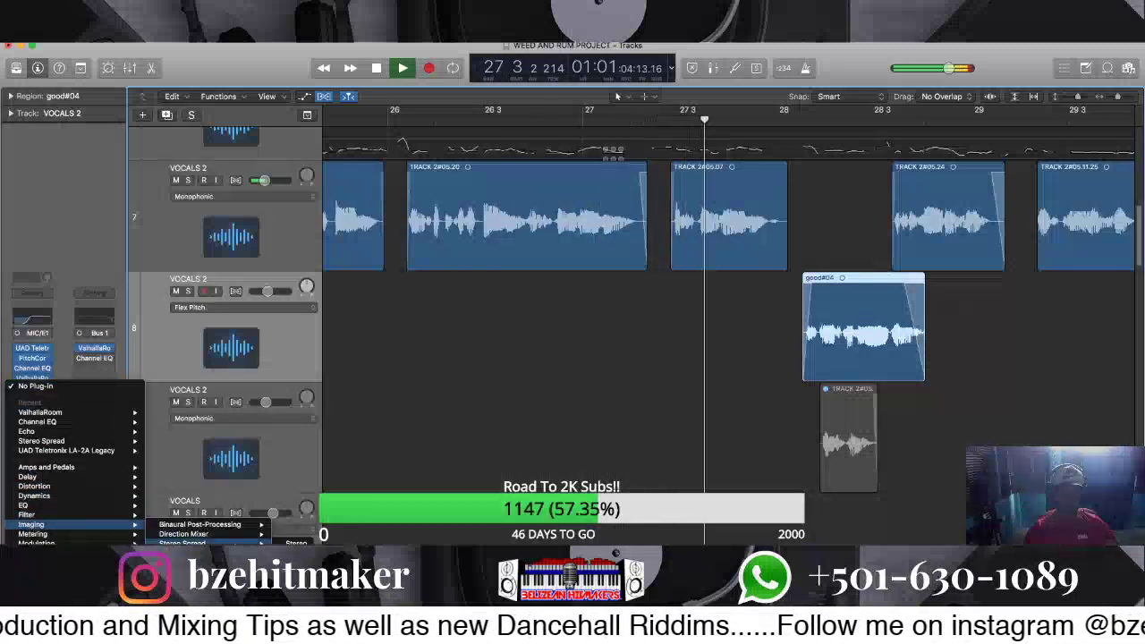
{"action": "left_click", "coordinate": [197, 551]}
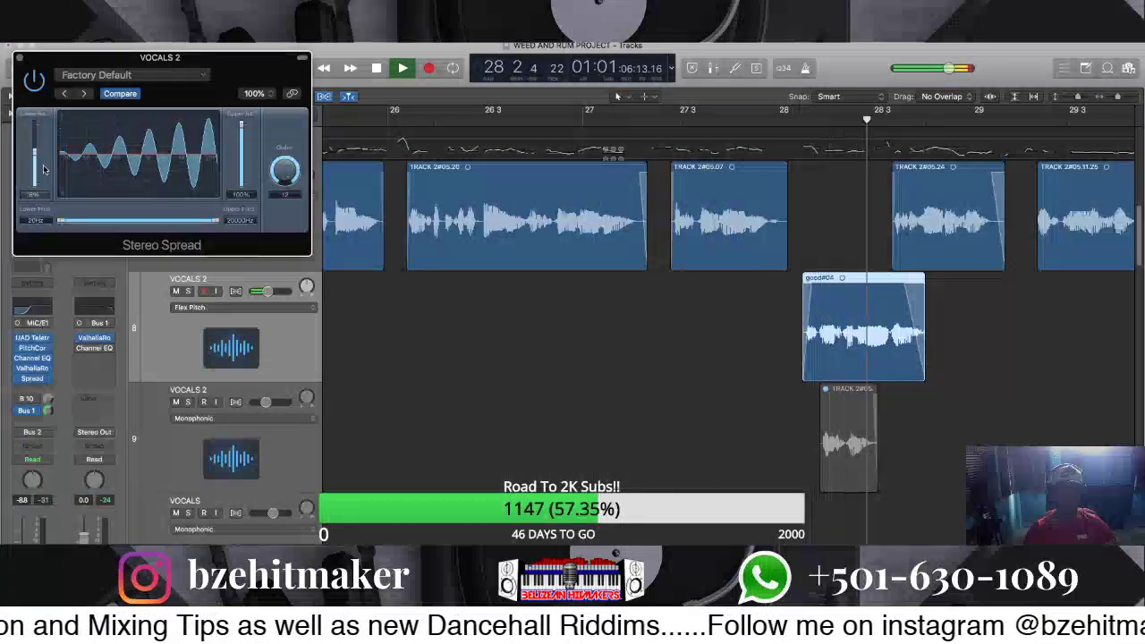
{"action": "key", "text": "space"}
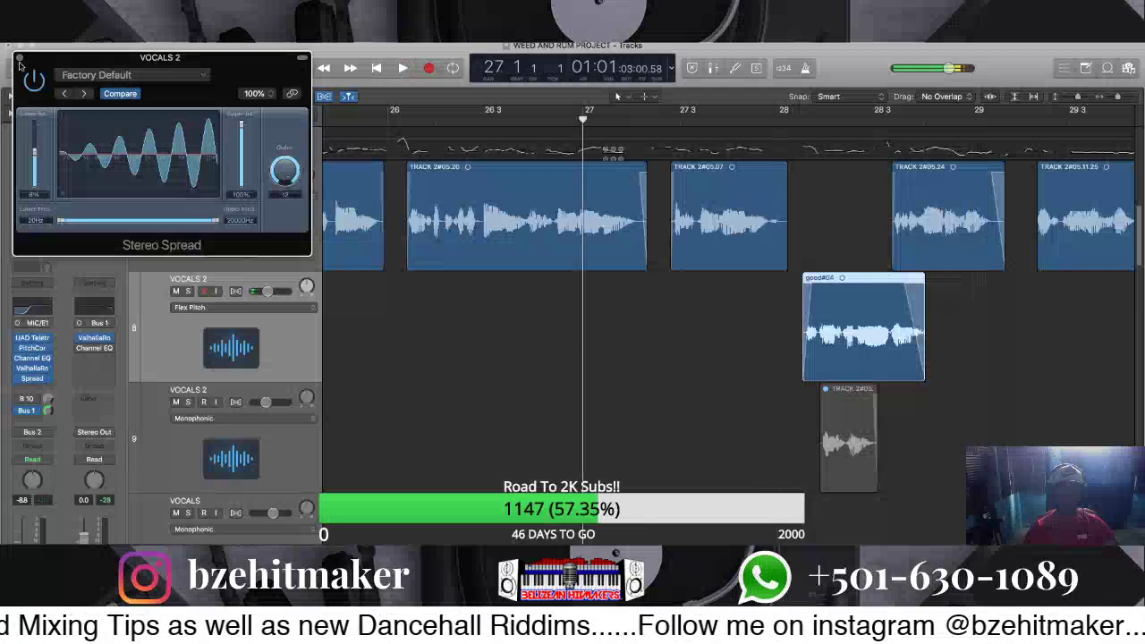
{"action": "left_click", "coordinate": [20, 59]}
Play the mix from about bar 20 into the good#04 region at bar 28 with the surrounding vocals
{"action": "key", "text": "comma"}
{"action": "key", "text": "comma"}
{"action": "key", "text": "comma"}
{"action": "key", "text": "comma"}
{"action": "key", "text": "comma"}
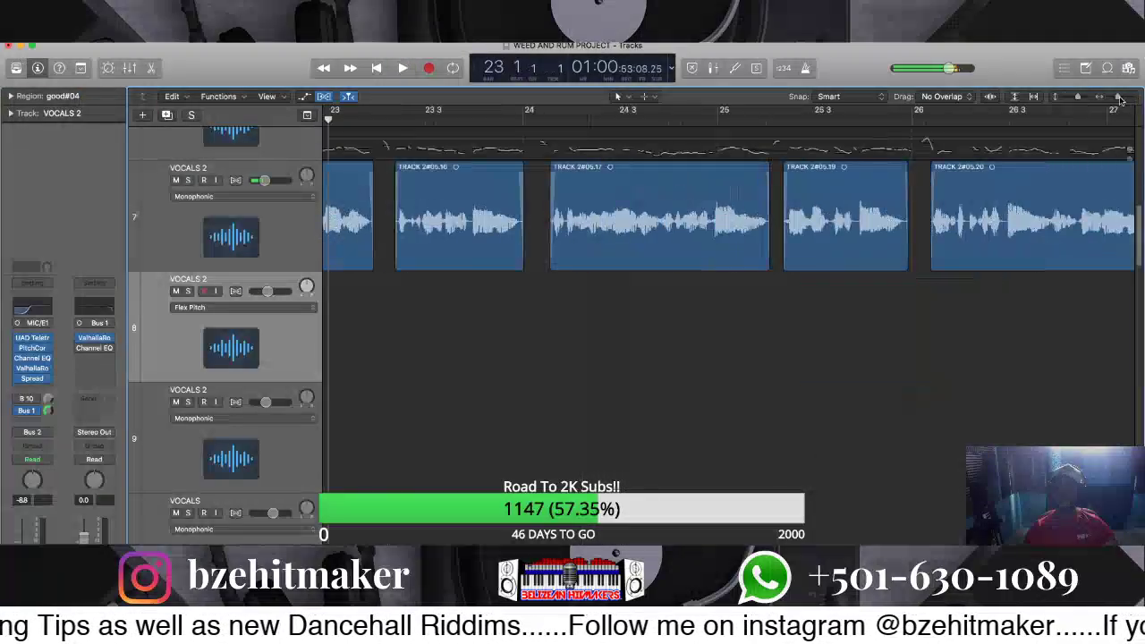
{"action": "left_click_drag", "start_coordinate": [1118, 96], "coordinate": [1069, 97]}
{"action": "key", "text": "space"}
{"action": "key", "text": "comma"}
{"action": "key", "text": "comma"}
{"action": "key", "text": "comma"}
{"action": "key", "text": "comma"}
{"action": "key", "text": "comma"}
{"action": "key", "text": "comma"}
{"action": "key", "text": "comma"}
{"action": "key", "text": "comma"}
{"action": "key", "text": "comma"}
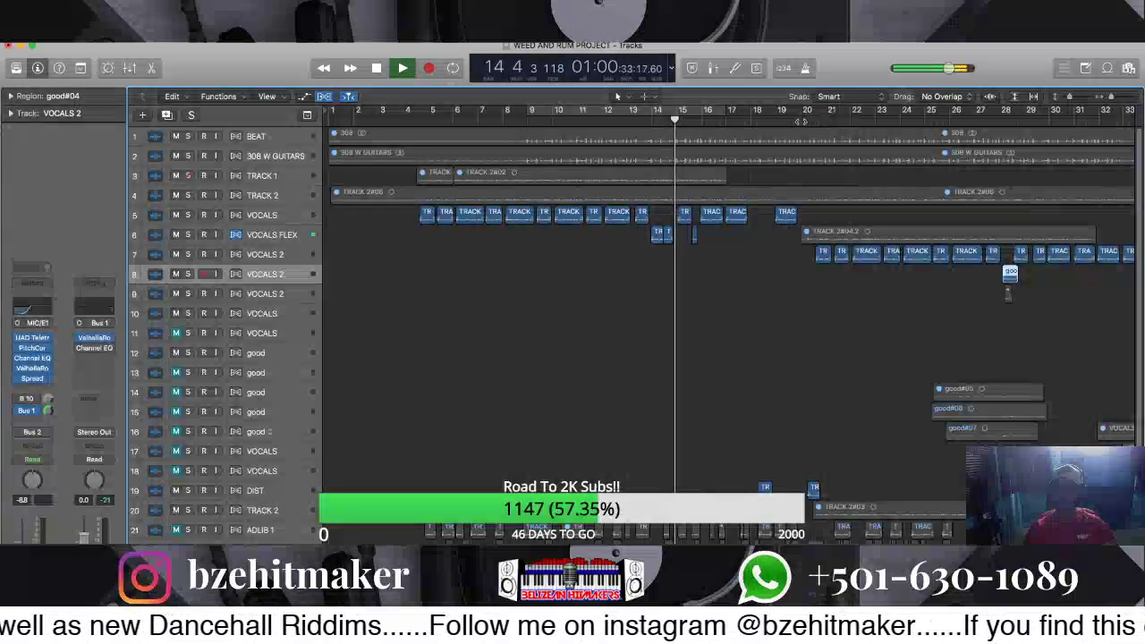
{"action": "key", "text": "period"}
{"action": "key", "text": "period"}
{"action": "key", "text": "period"}
{"action": "key", "text": "period"}
{"action": "key", "text": "period"}
{"action": "key", "text": "period"}
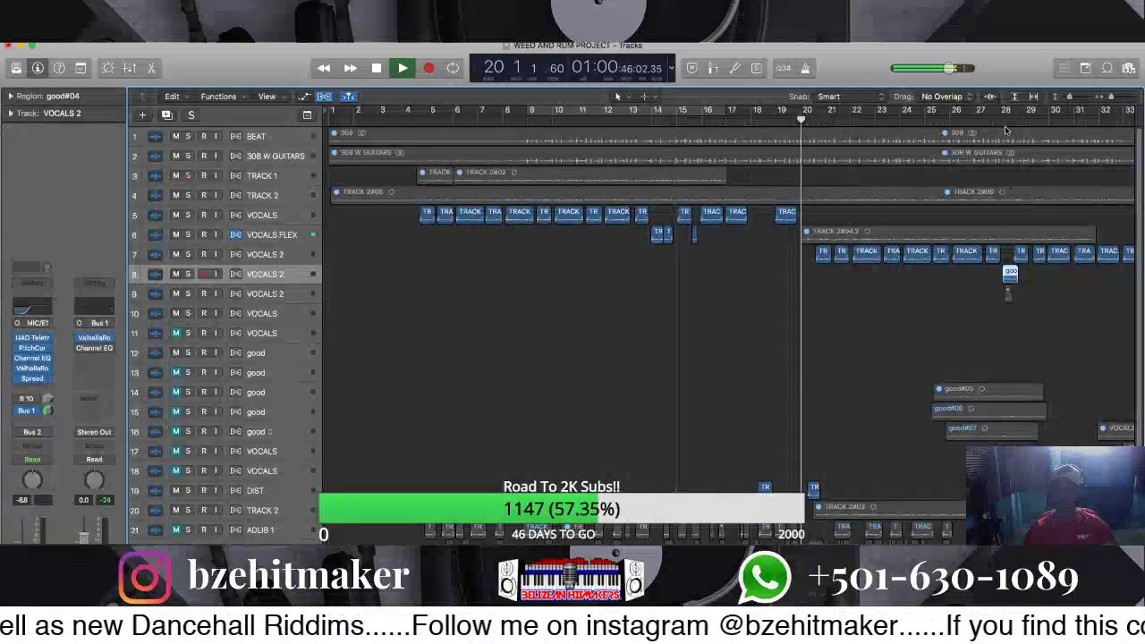
{"action": "left_click", "coordinate": [1071, 97]}
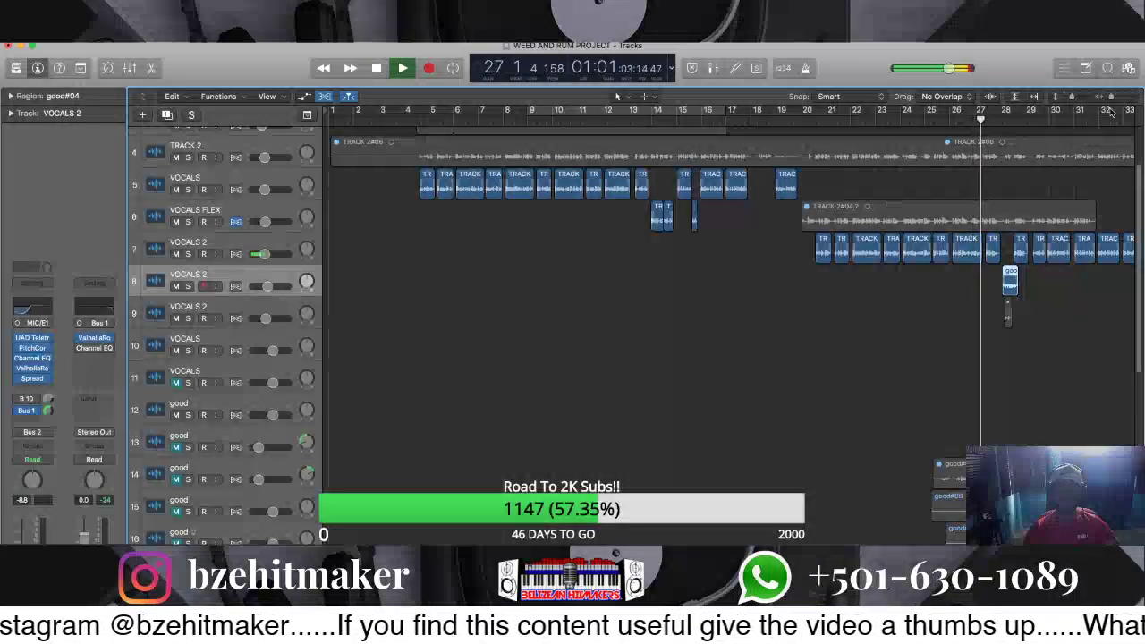
{"action": "left_click_drag", "start_coordinate": [1111, 97], "coordinate": [1116, 97]}
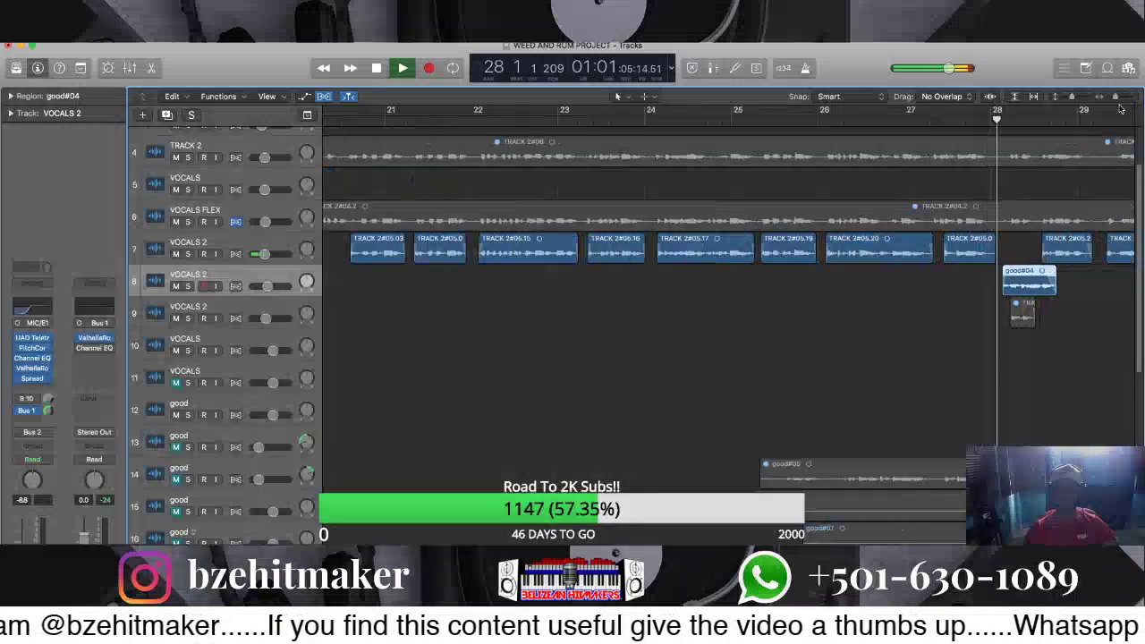
Set the volume of the good#04 VOCALS 2 track to -10.6 dB and replay it from around bar 26
{"action": "key", "text": "comma"}
{"action": "key", "text": "comma"}
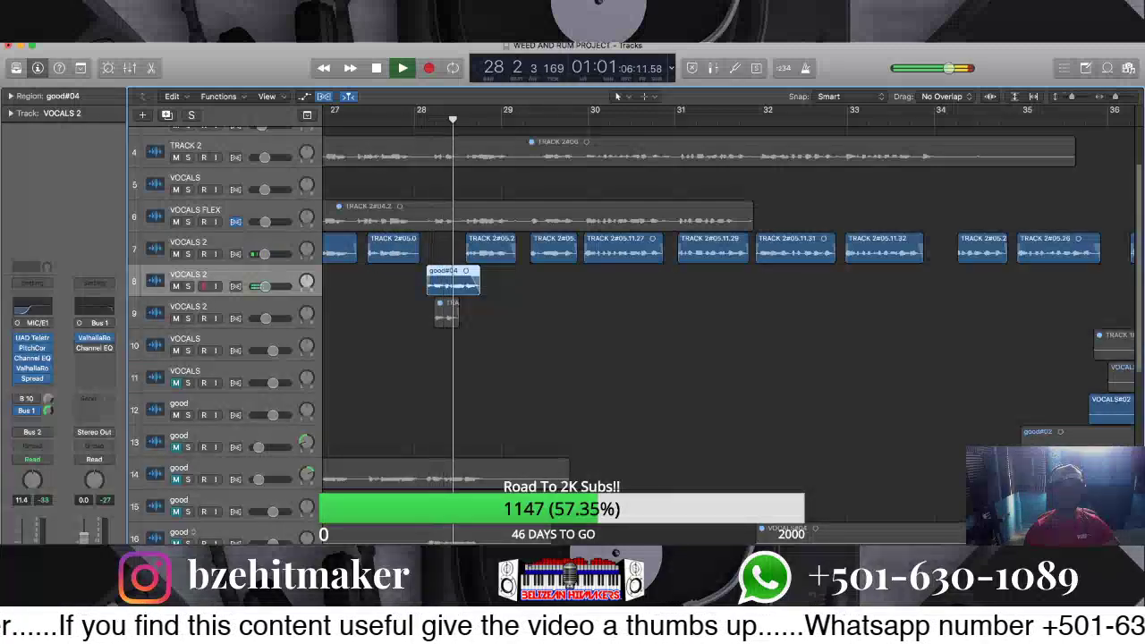
{"action": "key", "text": "space"}
{"action": "key", "text": "comma"}
{"action": "key", "text": "comma"}
{"action": "key", "text": "comma"}
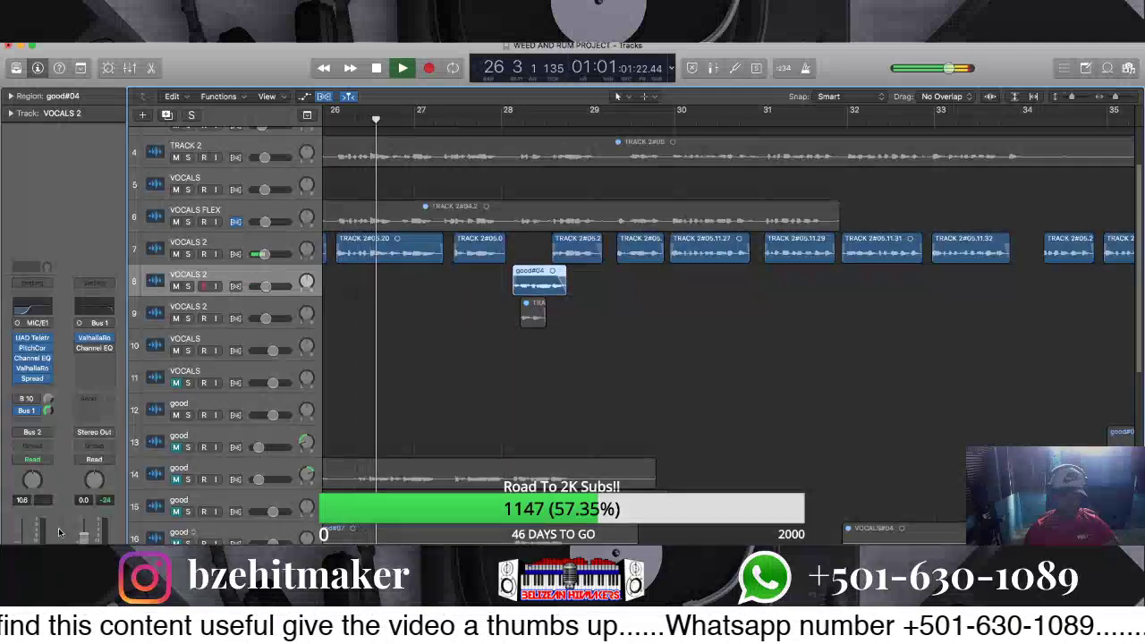
Boost 2150 Hz by 4.5 dB with a Q of 2.00 in the good#04 track's Channel EQ and close the EQ
{"action": "left_click", "coordinate": [34, 304]}
{"action": "left_click_drag", "start_coordinate": [414, 208], "coordinate": [412, 187]}
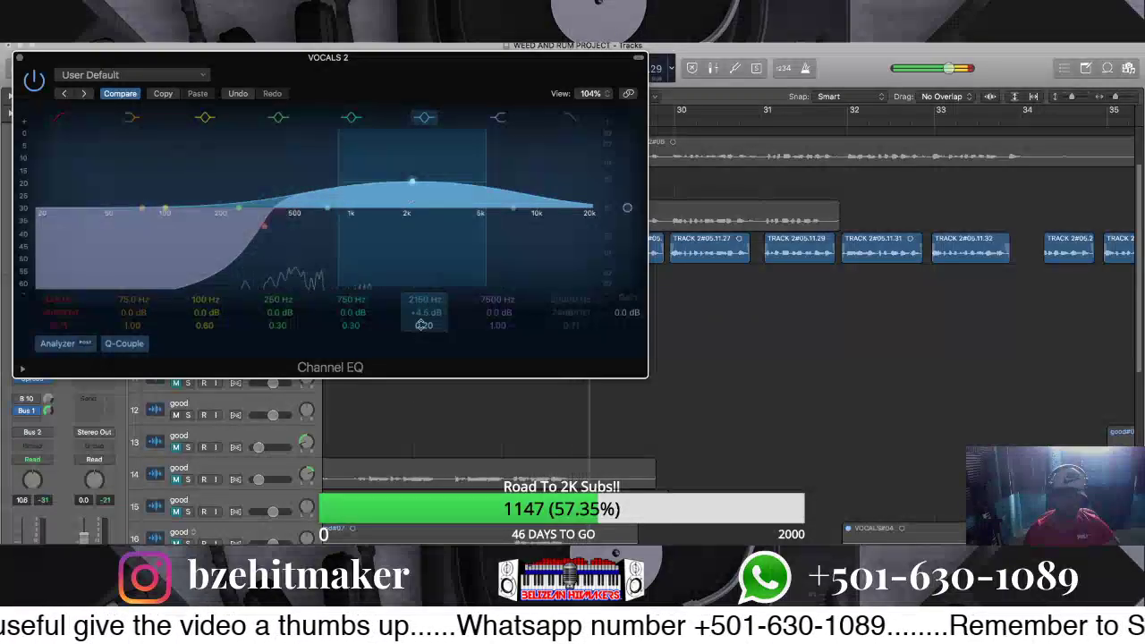
{"action": "left_click_drag", "start_coordinate": [422, 324], "coordinate": [421, 269]}
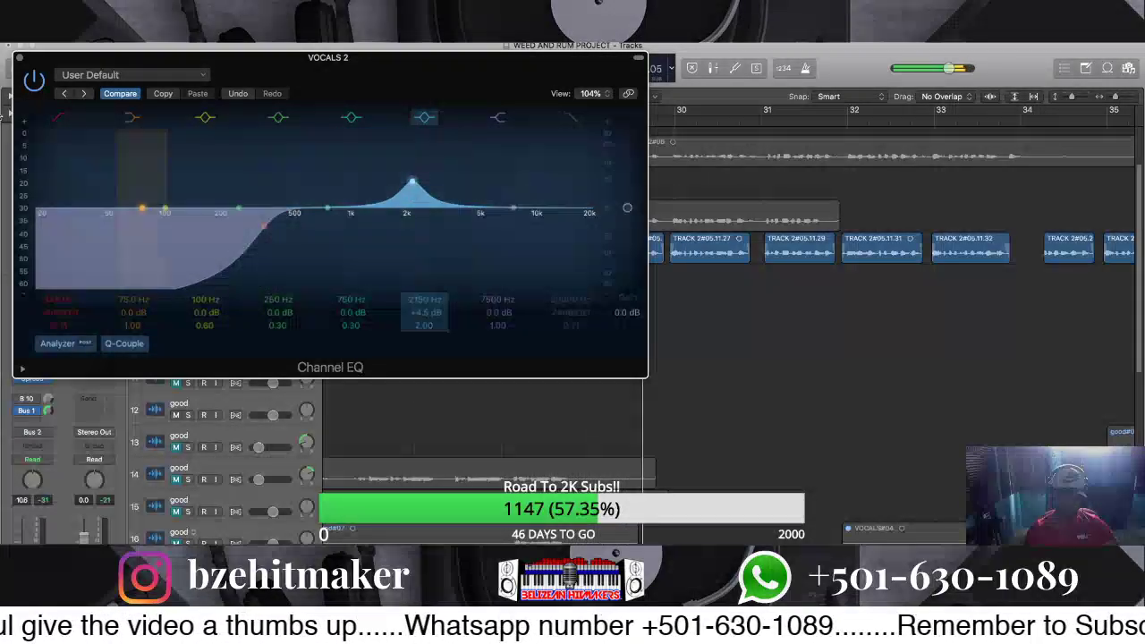
{"action": "left_click", "coordinate": [19, 58]}
Enable the high cut in the good#04 track's Channel EQ, lower it to roughly 7600 Hz and close the EQ
{"action": "left_click", "coordinate": [44, 156]}
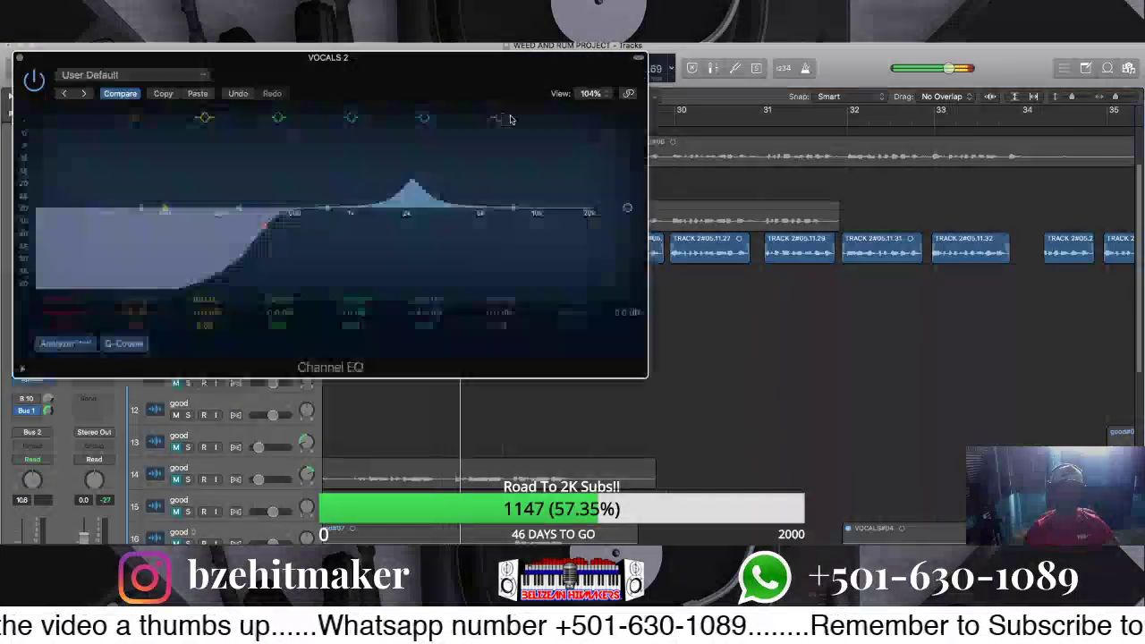
{"action": "left_click", "coordinate": [565, 116]}
{"action": "left_click_drag", "start_coordinate": [567, 214], "coordinate": [494, 225]}
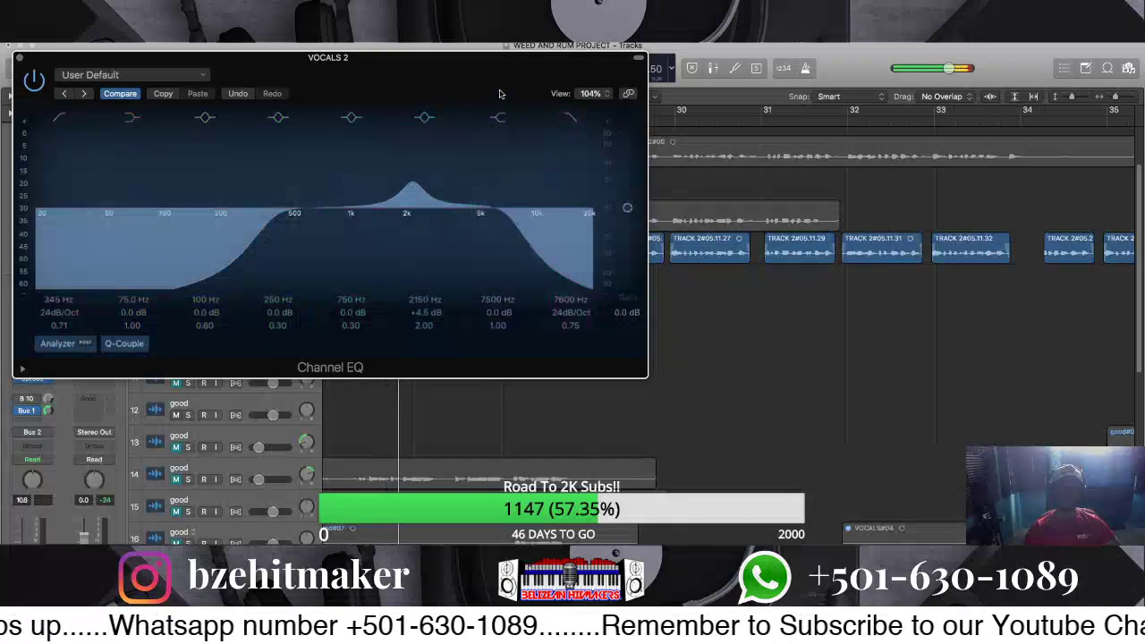
{"action": "mouse_move", "coordinate": [502, 93]}
{"action": "left_mouse_down"}
{"action": "mouse_move", "coordinate": [668, 444]}
{"action": "mouse_move", "coordinate": [712, 342]}
{"action": "mouse_move", "coordinate": [544, 130]}
{"action": "mouse_move", "coordinate": [497, 98]}
{"action": "left_mouse_up"}
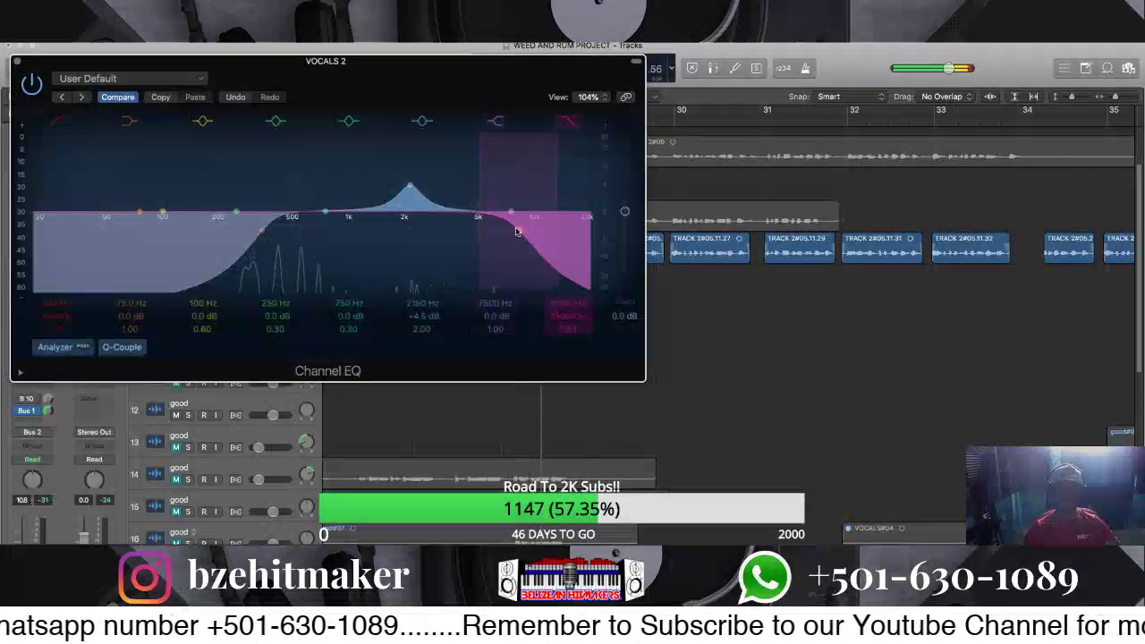
{"action": "left_click", "coordinate": [17, 62]}
Play the song from its beginning with the whole arrangement in view
{"action": "key", "text": "space"}
{"action": "key", "text": "comma"}
{"action": "key", "text": "comma"}
{"action": "key", "text": "comma"}
{"action": "key", "text": "comma"}
{"action": "key", "text": "comma"}
{"action": "key", "text": "comma"}
{"action": "key", "text": "comma"}
{"action": "key", "text": "comma"}
{"action": "key", "text": "comma"}
{"action": "key", "text": "comma"}
{"action": "key", "text": "comma"}
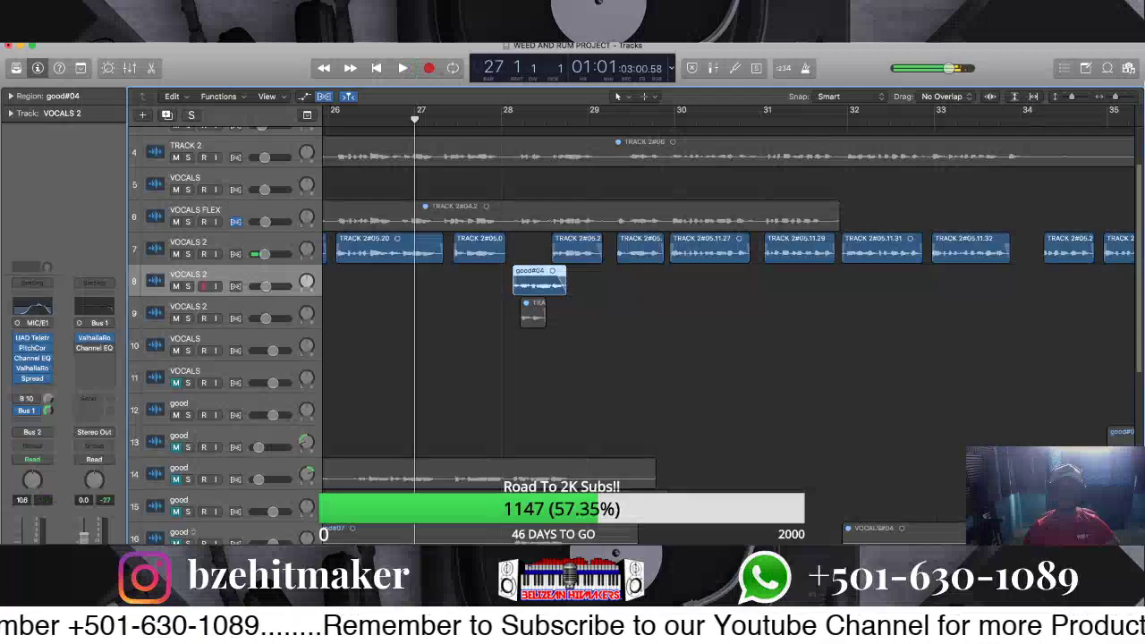
{"action": "key", "text": "comma"}
{"action": "key", "text": "comma"}
{"action": "key", "text": "comma"}
{"action": "key", "text": "comma"}
{"action": "key", "text": "comma"}
{"action": "key", "text": "comma"}
{"action": "left_click_drag", "start_coordinate": [1116, 98], "coordinate": [1065, 98]}
{"action": "key", "text": "space"}
{"action": "key", "text": "Return"}
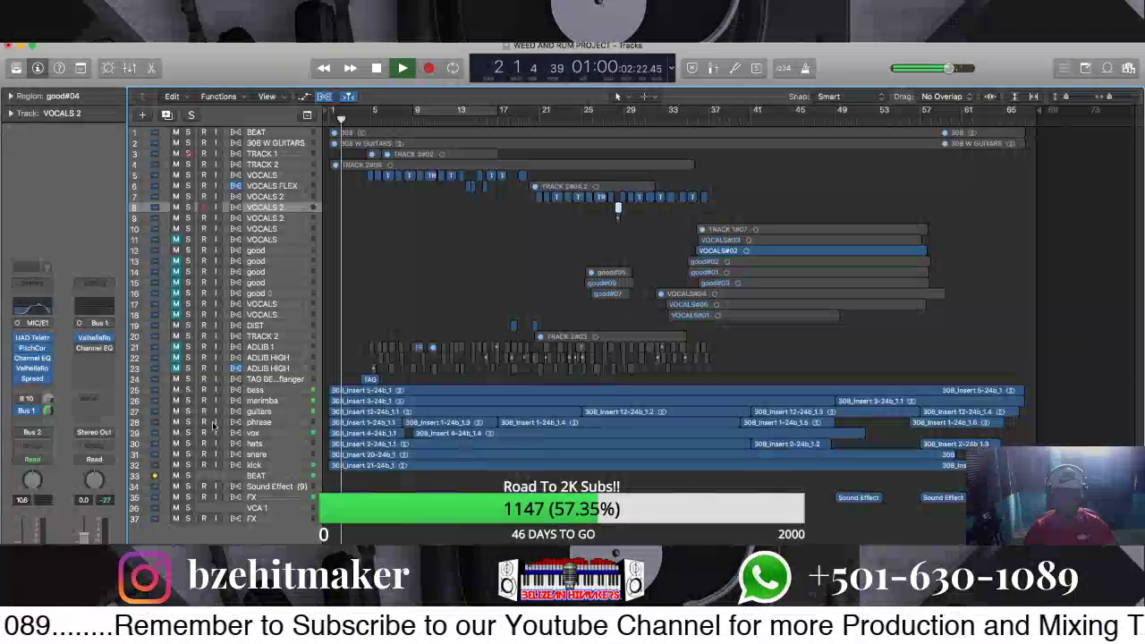
Mute the hats, snare and kick tracks during playback
{"action": "left_click", "coordinate": [175, 444]}
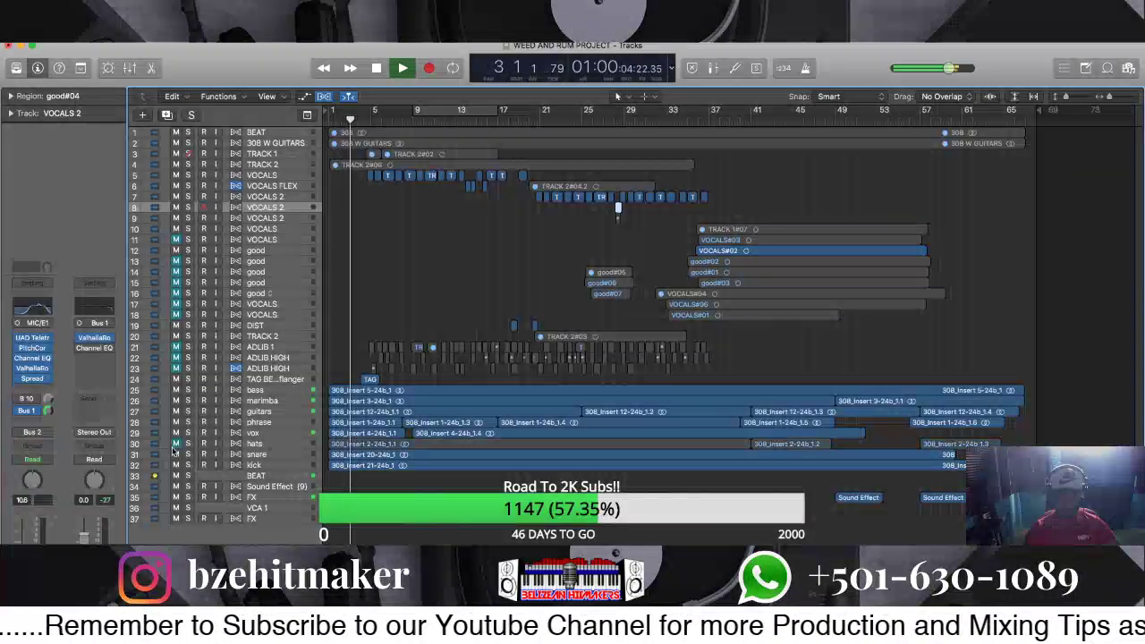
{"action": "left_click", "coordinate": [176, 454]}
{"action": "left_click", "coordinate": [175, 464]}
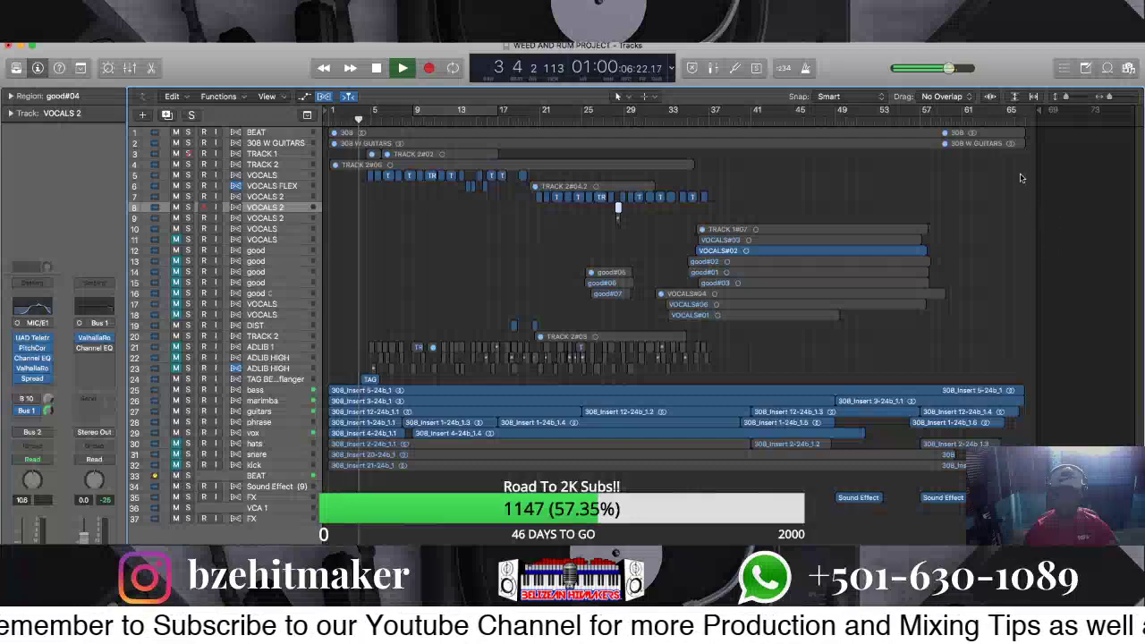
In the marimba track's Channel EQ, cut 2250 Hz by 15.5 dB at Q 3.40 and set the high shelf to -0.5 dB at 9200 Hz
{"action": "left_click_drag", "start_coordinate": [1066, 99], "coordinate": [1069, 97]}
{"action": "scroll", "coordinate": [286, 465], "scroll_direction": "down", "scroll_amount": 5}
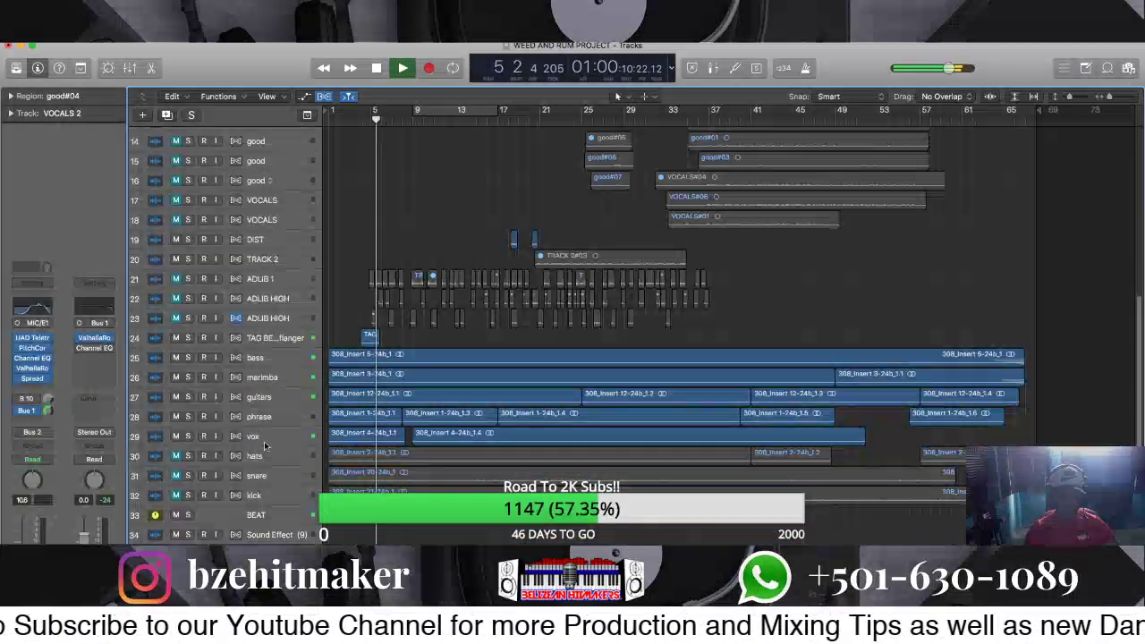
{"action": "left_click", "coordinate": [266, 376]}
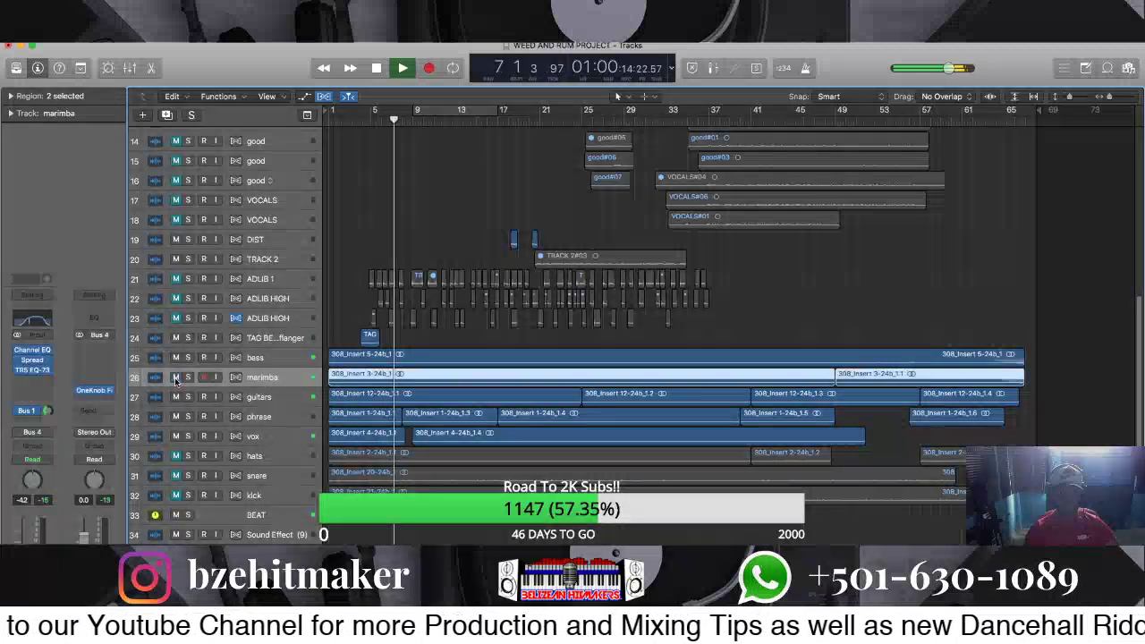
{"action": "left_click", "coordinate": [35, 317]}
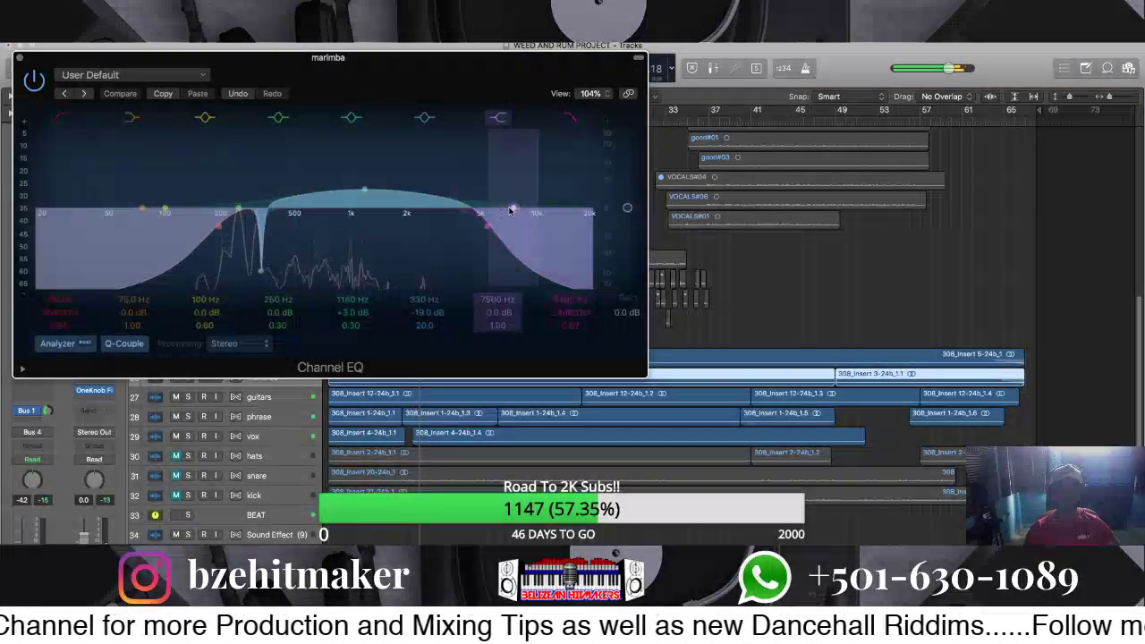
{"action": "mouse_move", "coordinate": [512, 208]}
{"action": "left_mouse_down"}
{"action": "mouse_move", "coordinate": [446, 212]}
{"action": "mouse_move", "coordinate": [529, 211]}
{"action": "left_mouse_up"}
{"action": "left_click_drag", "start_coordinate": [362, 190], "coordinate": [411, 235]}
{"action": "mouse_move", "coordinate": [411, 250]}
{"action": "left_mouse_down"}
{"action": "mouse_move", "coordinate": [424, 262]}
{"action": "mouse_move", "coordinate": [415, 272]}
{"action": "left_mouse_up"}
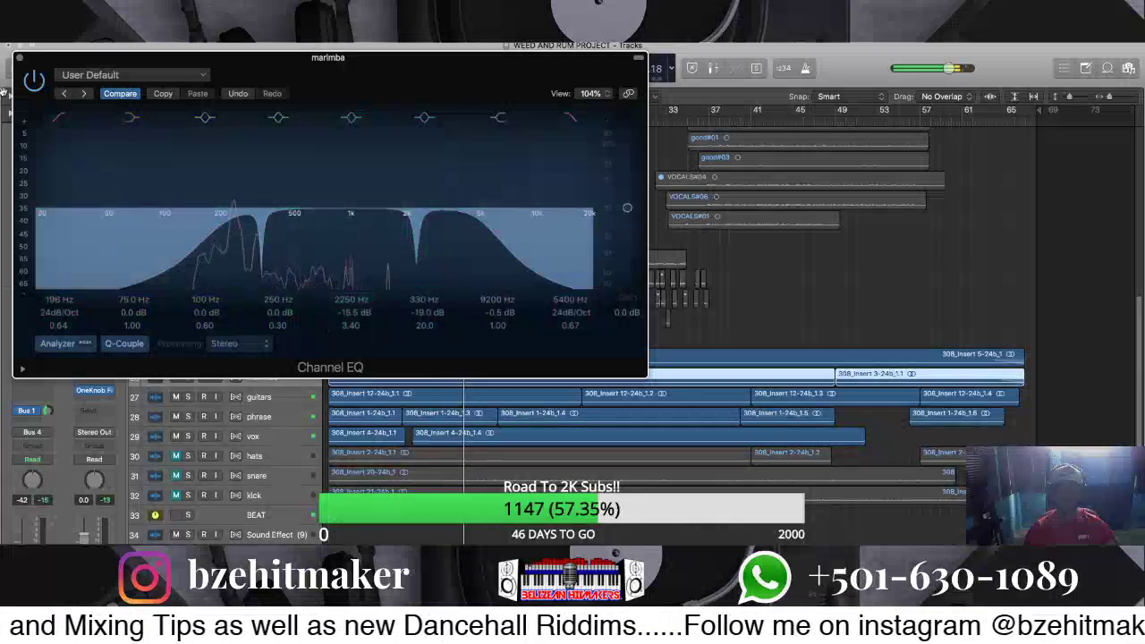
{"action": "left_click", "coordinate": [19, 57]}
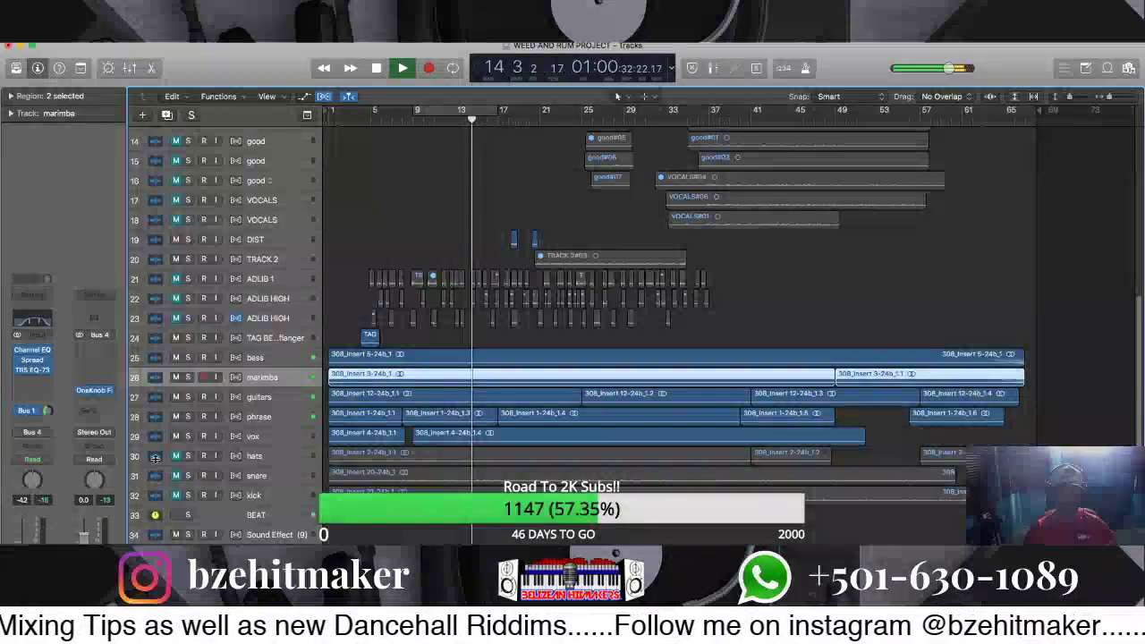
Turn off the guitars track's volume automation and lower its volume to -16.4 dB while replaying from the song's start
{"action": "key", "text": "Down"}
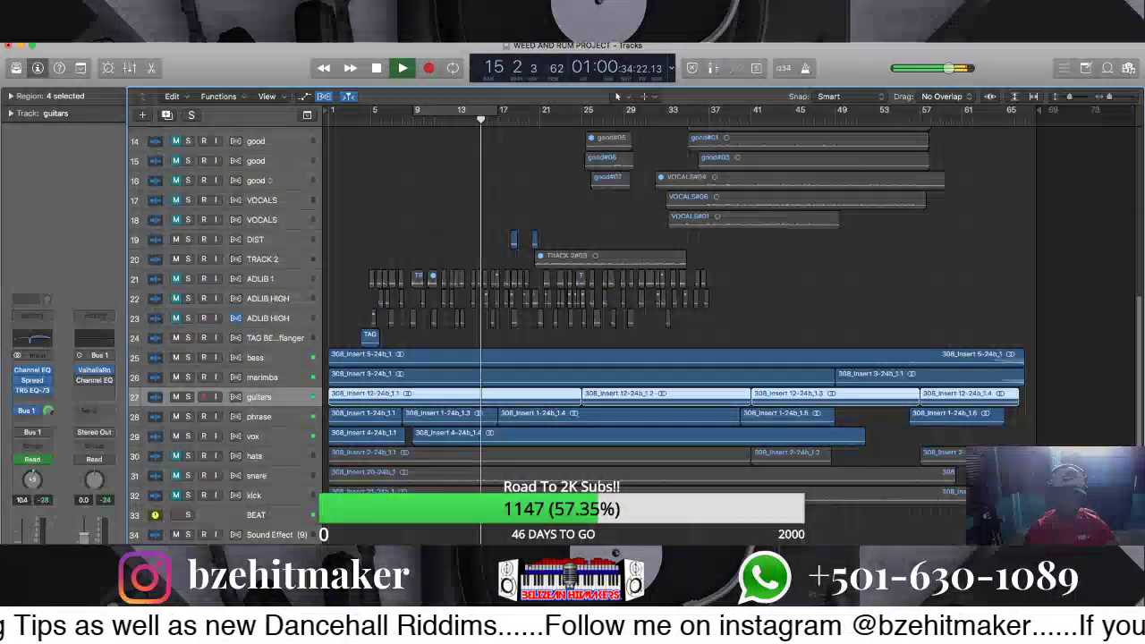
{"action": "key", "text": "a"}
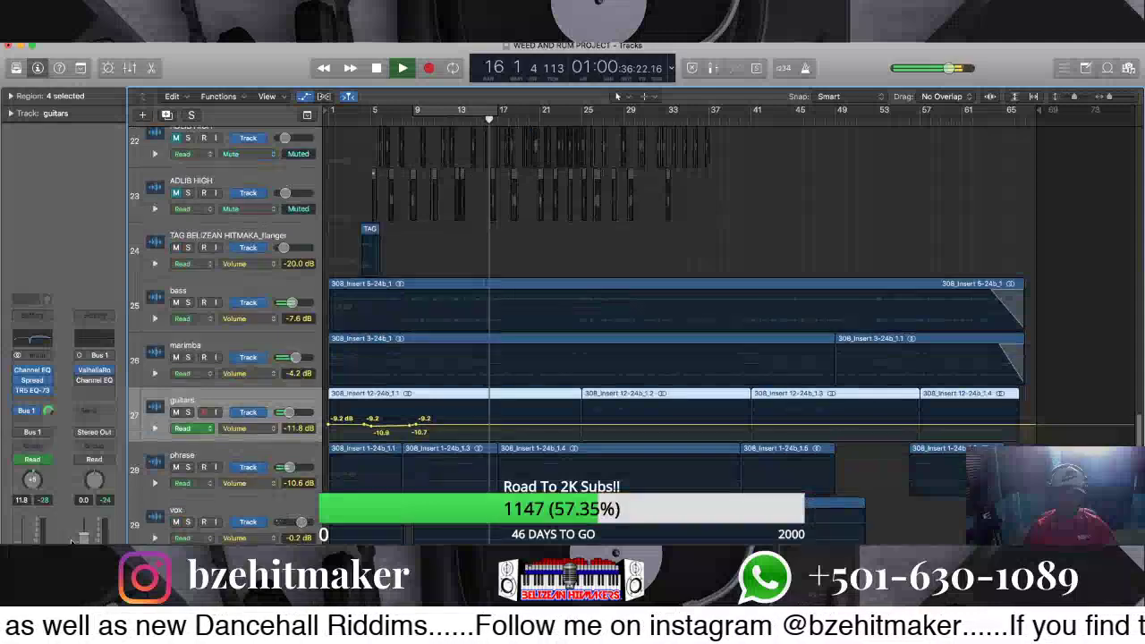
{"action": "left_click", "coordinate": [182, 430]}
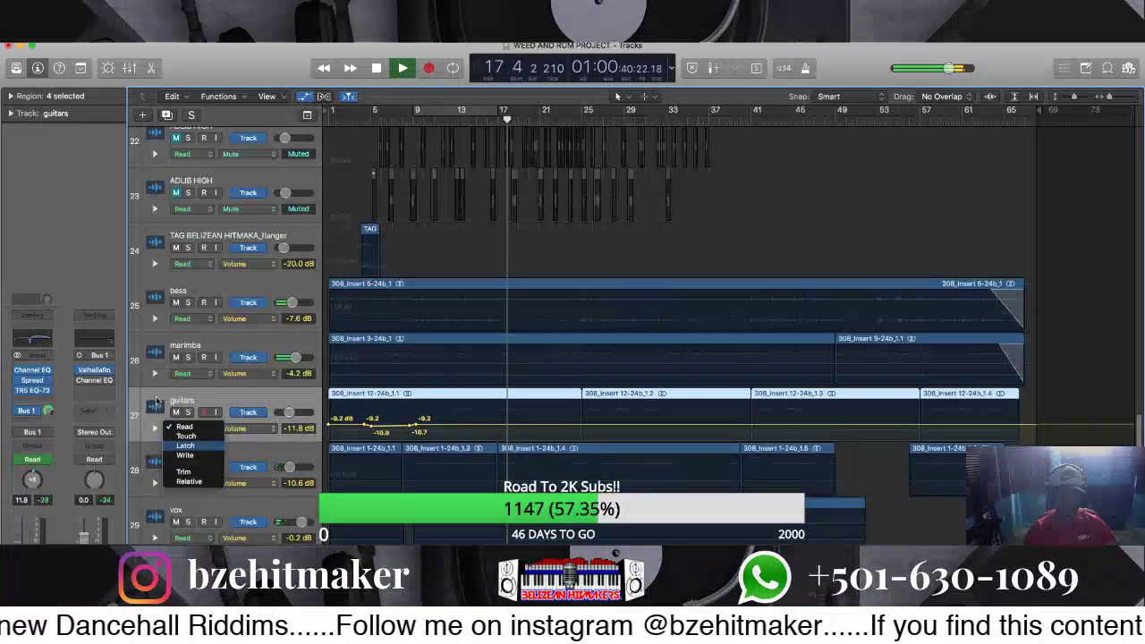
{"action": "left_click", "coordinate": [156, 401]}
{"action": "left_click", "coordinate": [184, 429]}
{"action": "key", "text": "a"}
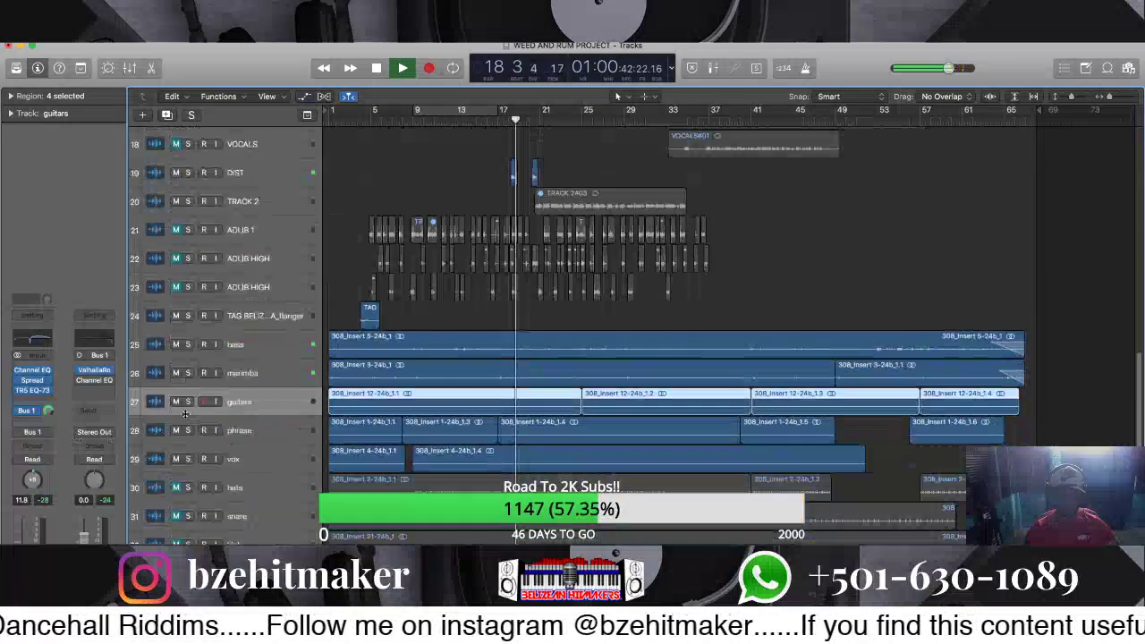
{"action": "key", "text": "Return"}
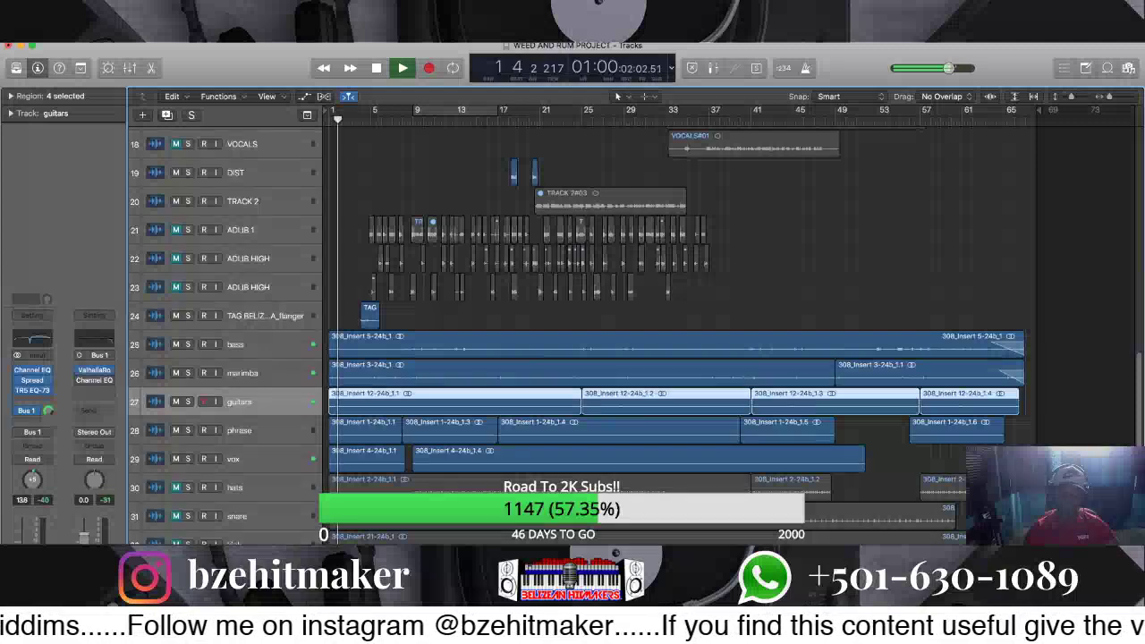
{"action": "left_click_drag", "start_coordinate": [1073, 97], "coordinate": [1077, 96]}
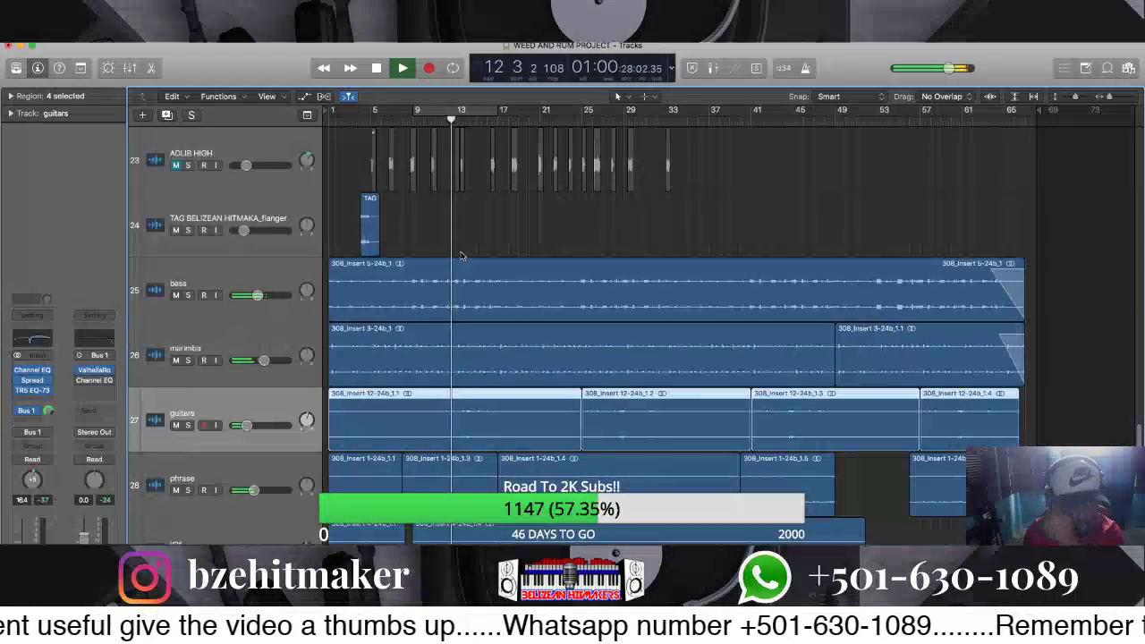
Rename the VOCALS track in row 5 as FUEGO
{"action": "scroll", "coordinate": [498, 275], "scroll_direction": "up", "scroll_amount": 3}
{"action": "scroll", "coordinate": [498, 275], "scroll_direction": "up", "scroll_amount": 15}
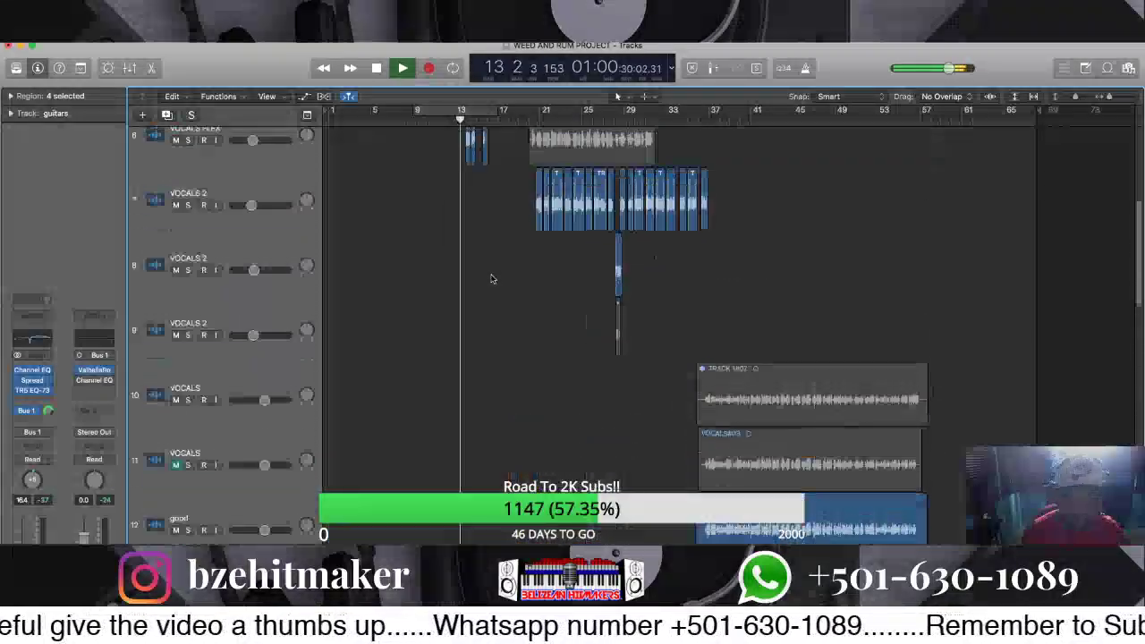
{"action": "left_click", "coordinate": [225, 340]}
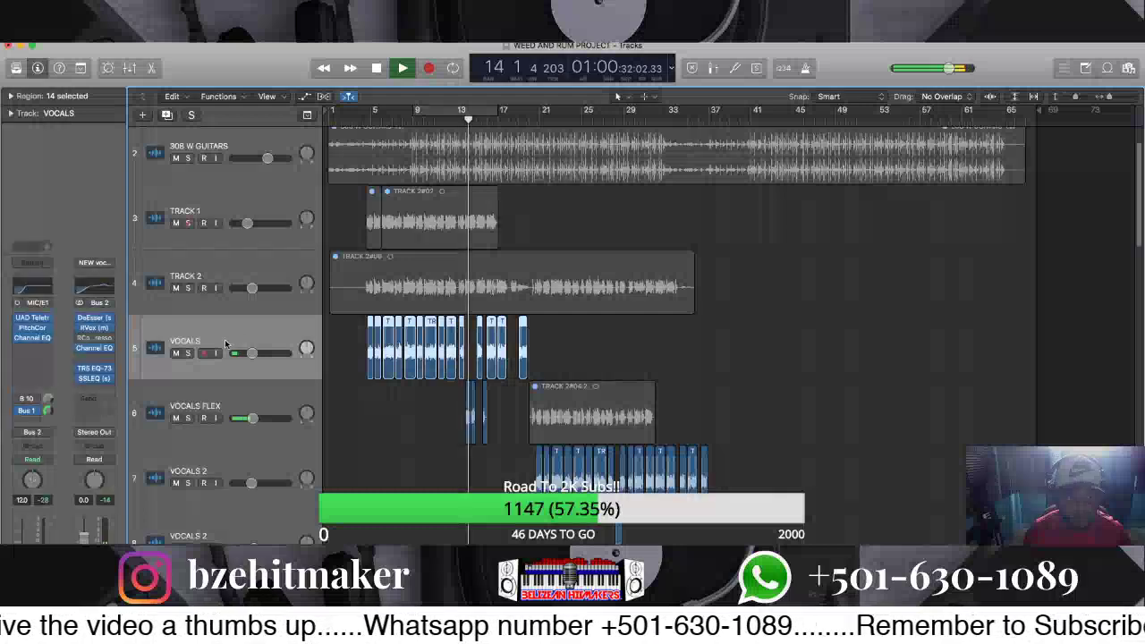
{"action": "double_click", "coordinate": [226, 340]}
{"action": "type", "text": "fuego"}
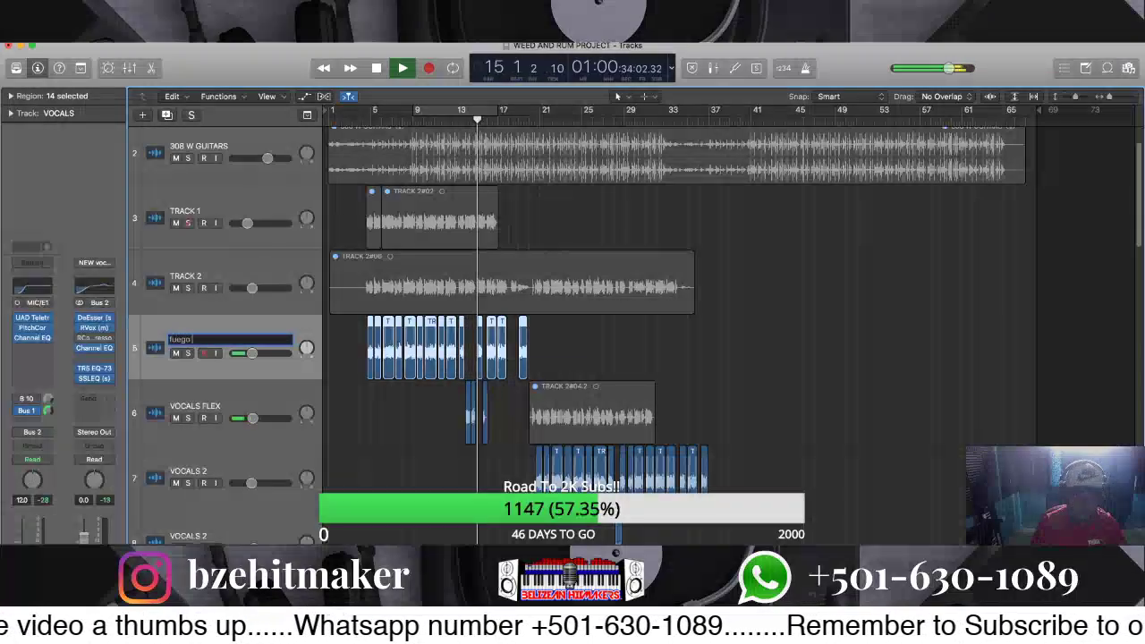
{"action": "key", "text": "BackSpace"}
{"action": "key", "text": "BackSpace"}
{"action": "key", "text": "BackSpace"}
{"action": "key", "text": "BackSpace"}
{"action": "key", "text": "BackSpace"}
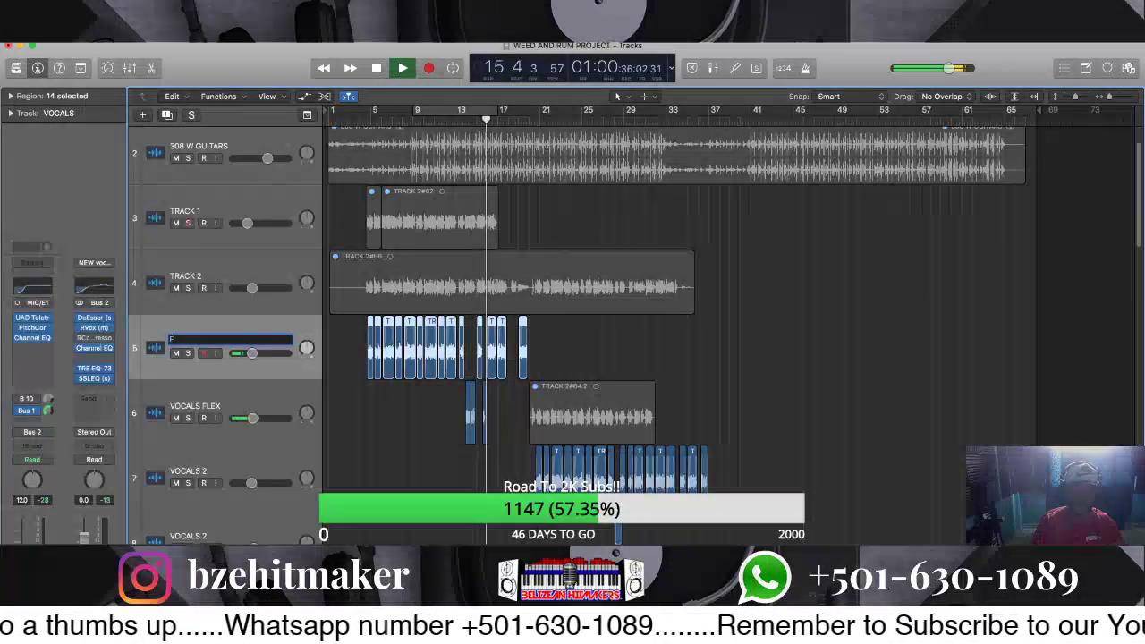
{"action": "type", "text": "FUEGO"}
{"action": "key", "text": "Return"}
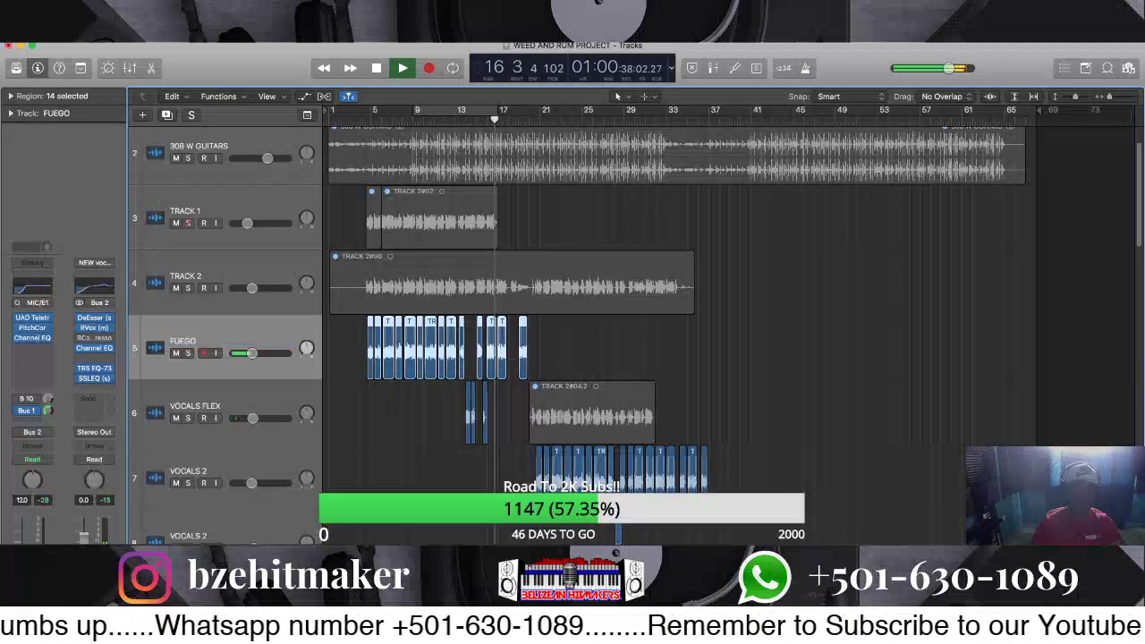
Replay the song from around bar 5 and locate the ADLIB tracks
{"action": "left_click", "coordinate": [370, 119]}
{"action": "scroll", "coordinate": [371, 292], "scroll_direction": "down", "scroll_amount": 5}
{"action": "scroll", "coordinate": [371, 293], "scroll_direction": "down", "scroll_amount": 10}
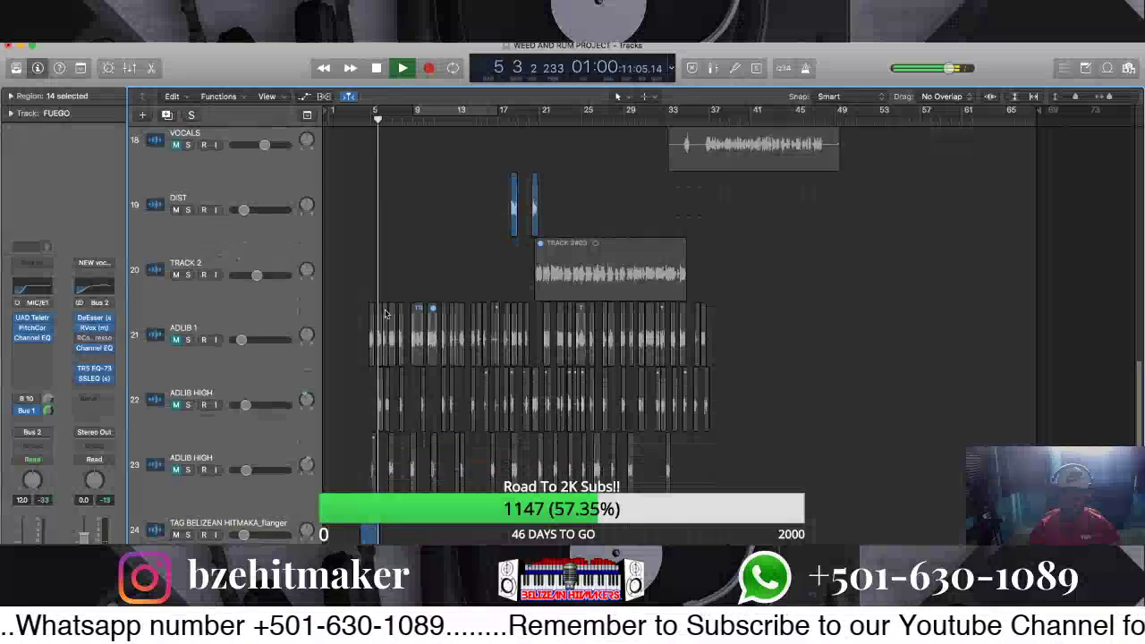
Insert a Match EQ plug-in in the next free effect slot of the guitars track
{"action": "scroll", "coordinate": [423, 425], "scroll_direction": "down", "scroll_amount": 5}
{"action": "scroll", "coordinate": [424, 425], "scroll_direction": "down", "scroll_amount": 2}
{"action": "left_click", "coordinate": [214, 336]}
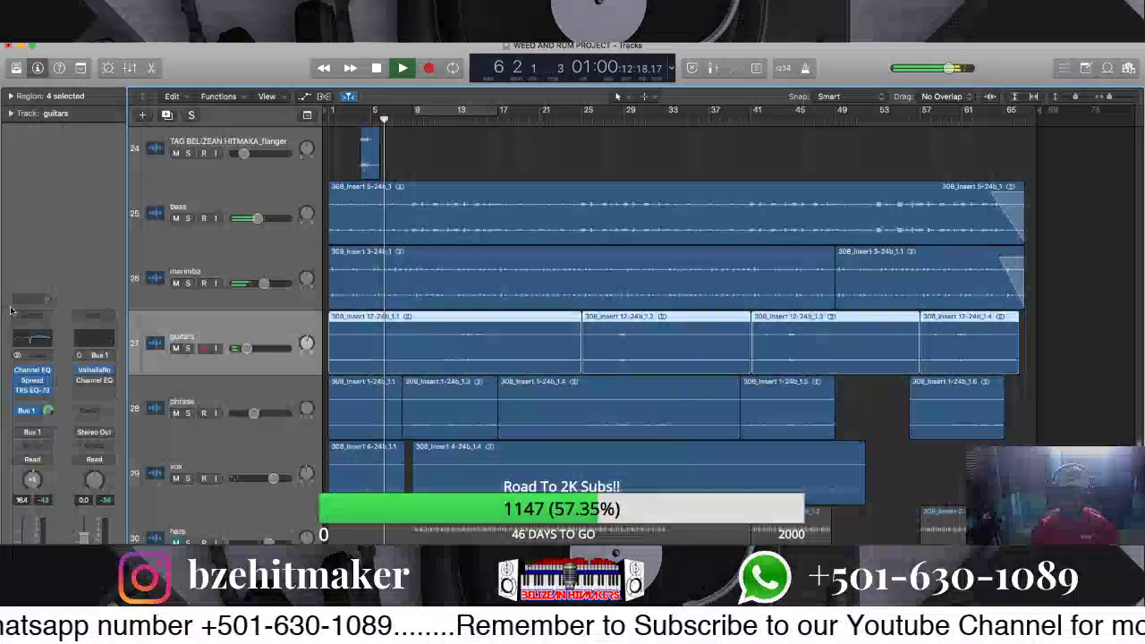
{"action": "left_click", "coordinate": [36, 400]}
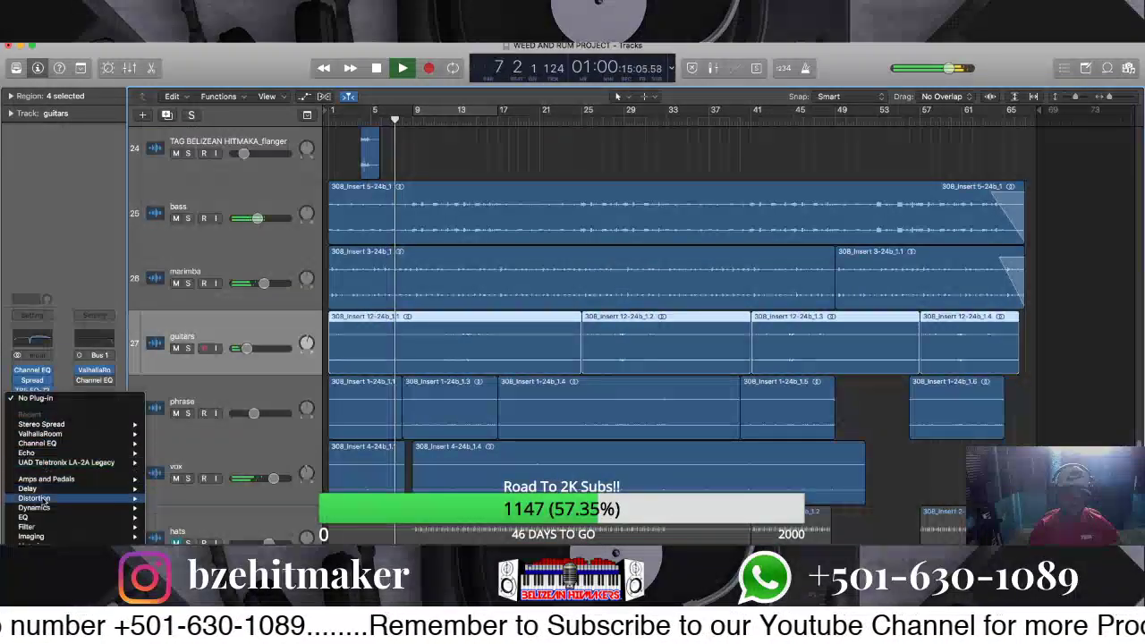
{"action": "mouse_move", "coordinate": [40, 518]}
{"action": "left_click", "coordinate": [273, 536]}
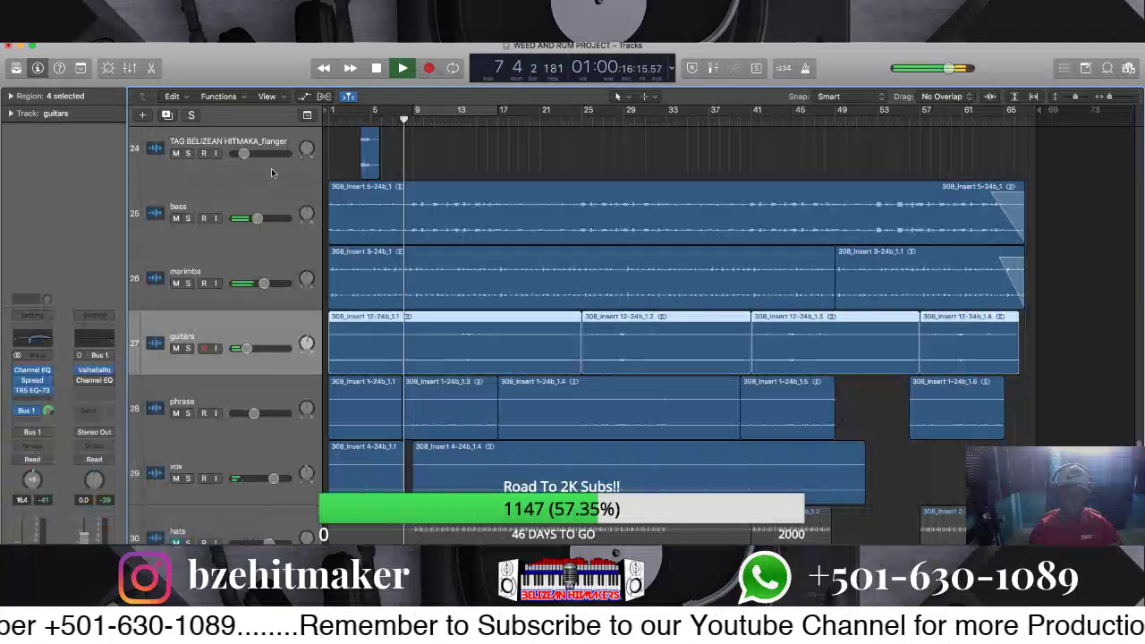
Side-chain the guitars' Match EQ to FUEGO (Audio 4), learn the reference, match the curve, apply it at -23%, and close the plug-in
{"action": "left_click", "coordinate": [579, 75]}
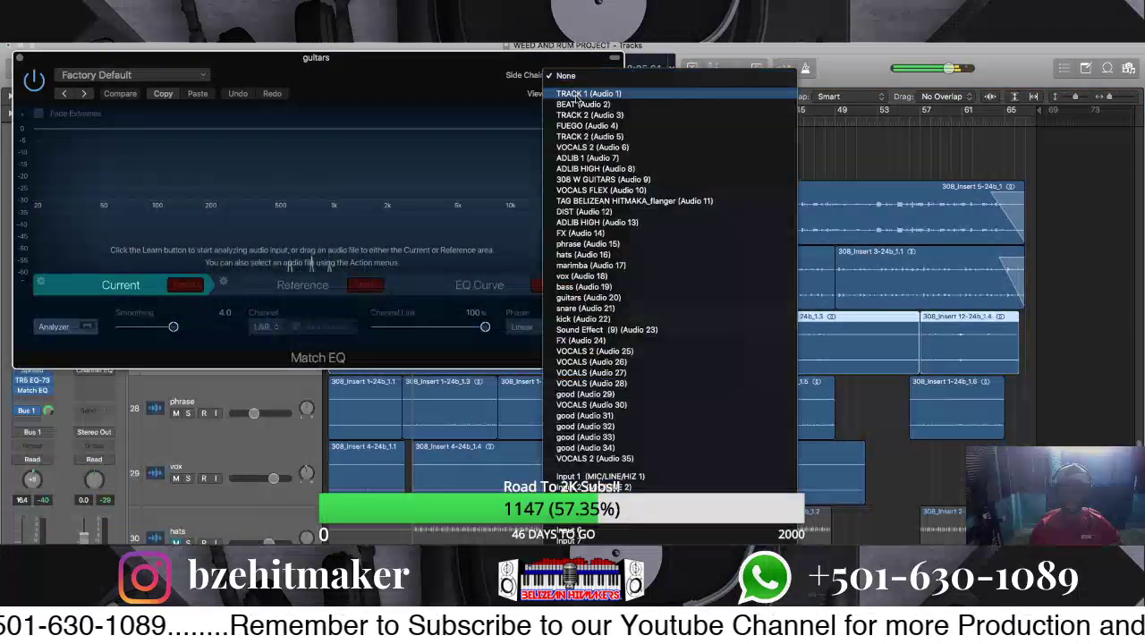
{"action": "left_click", "coordinate": [576, 126]}
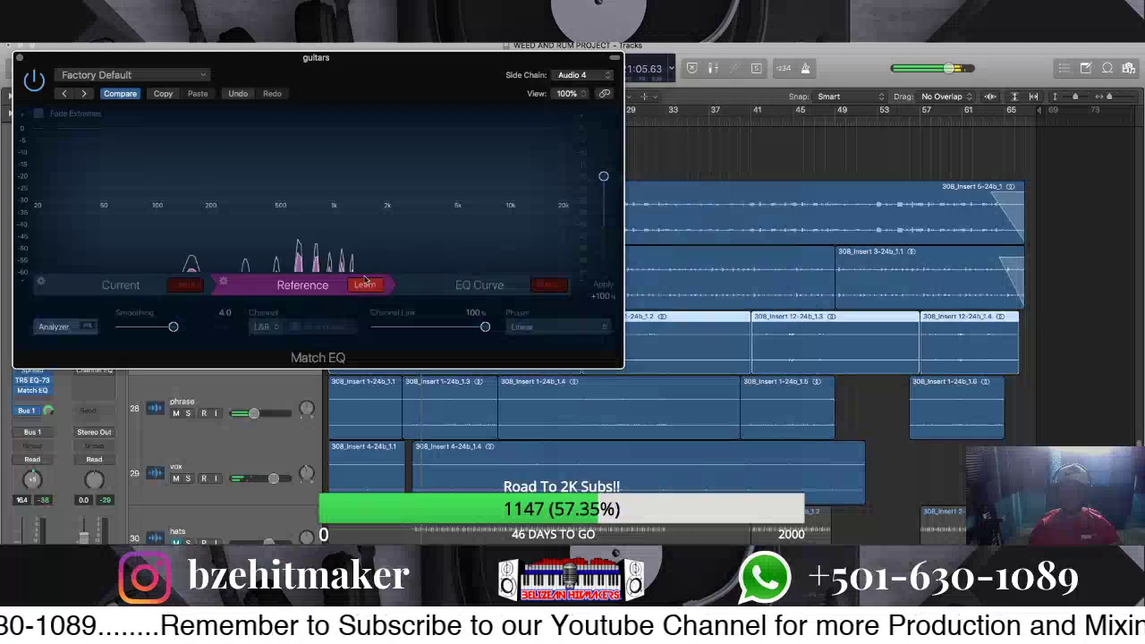
{"action": "left_click", "coordinate": [537, 284]}
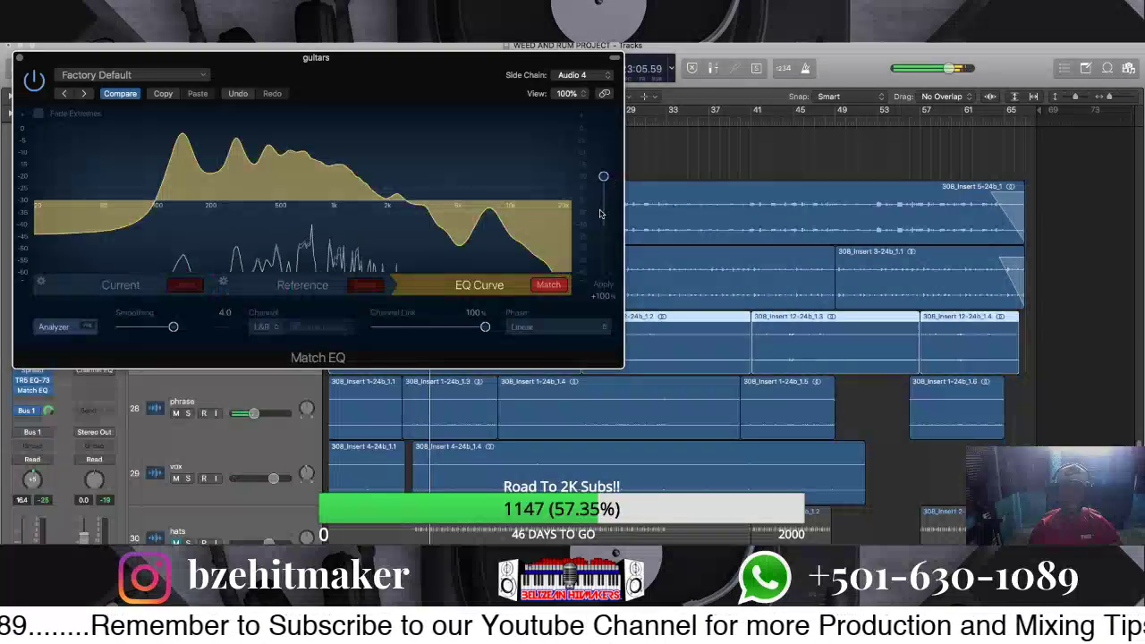
{"action": "left_click_drag", "start_coordinate": [604, 176], "coordinate": [603, 238]}
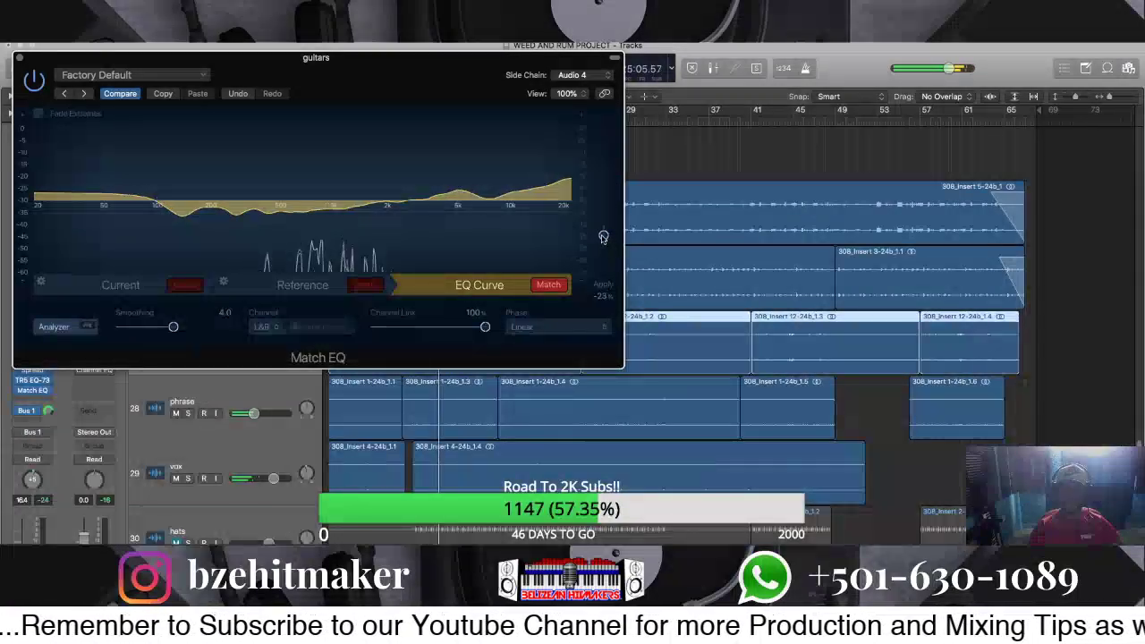
{"action": "left_click", "coordinate": [21, 59]}
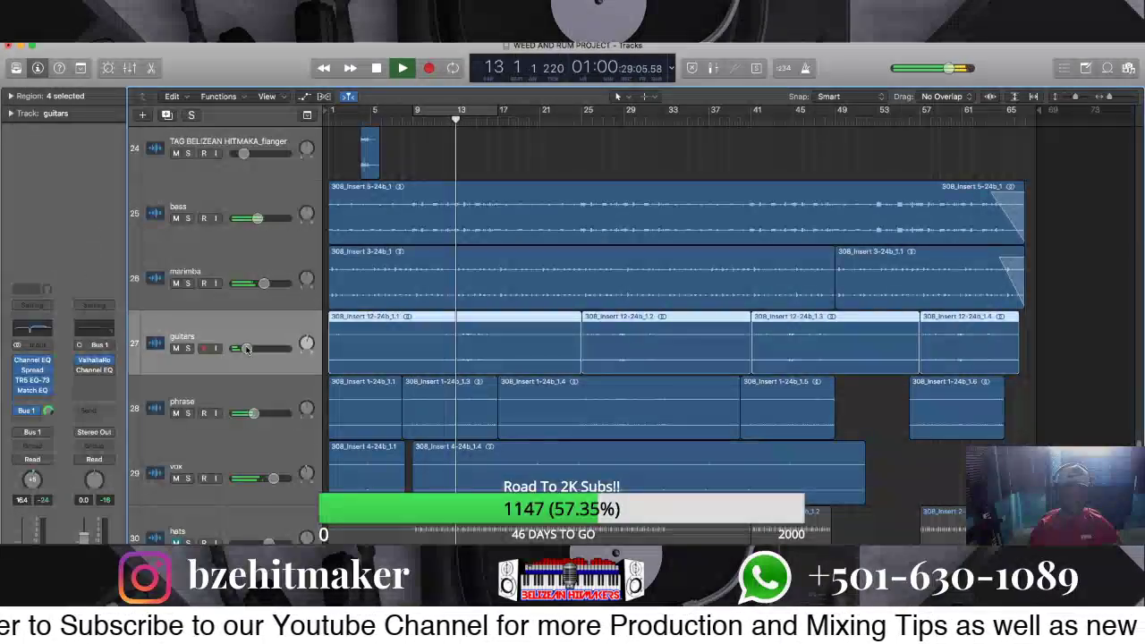
Replay the song from the start to check the guitars track with its volume at -16.0 dB
{"action": "key", "text": "Return"}
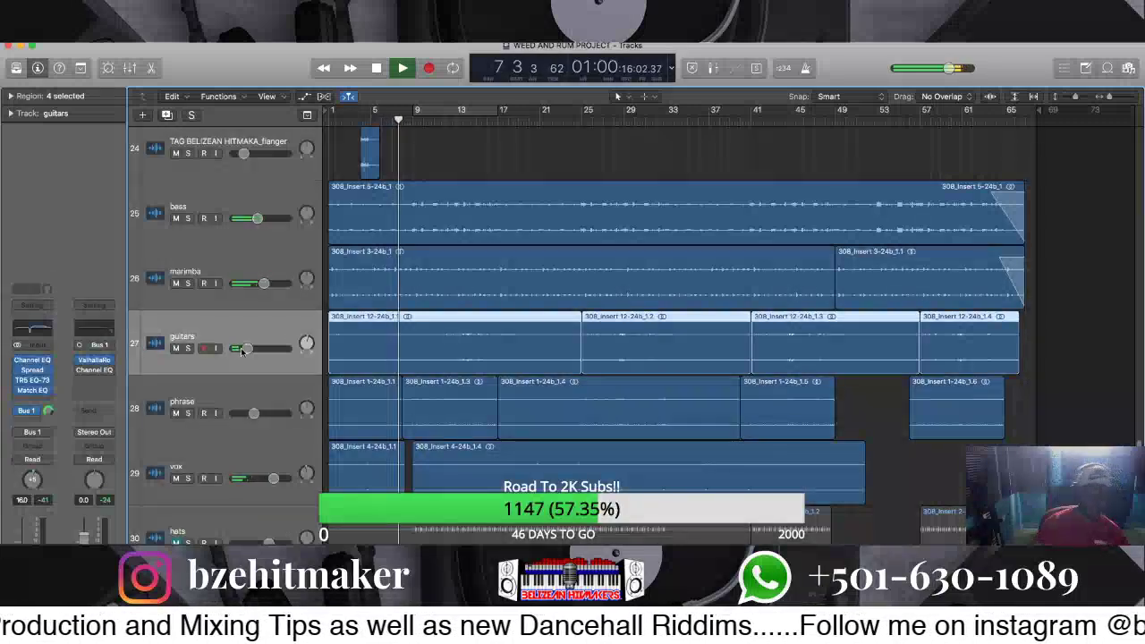
{"action": "left_click", "coordinate": [244, 349]}
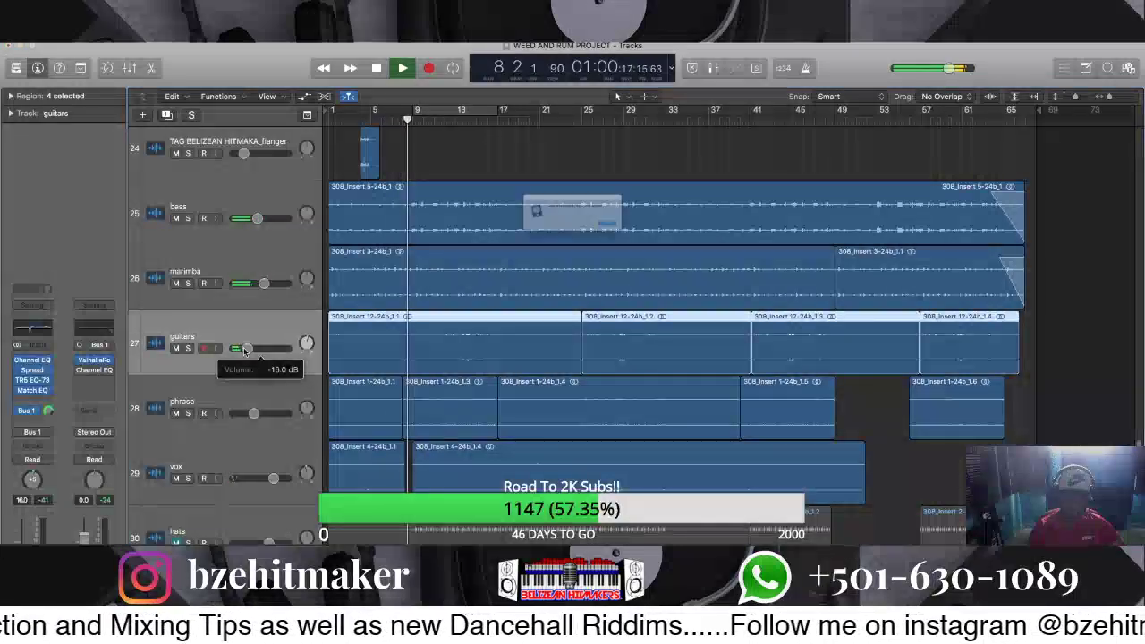
{"action": "key", "text": "Return"}
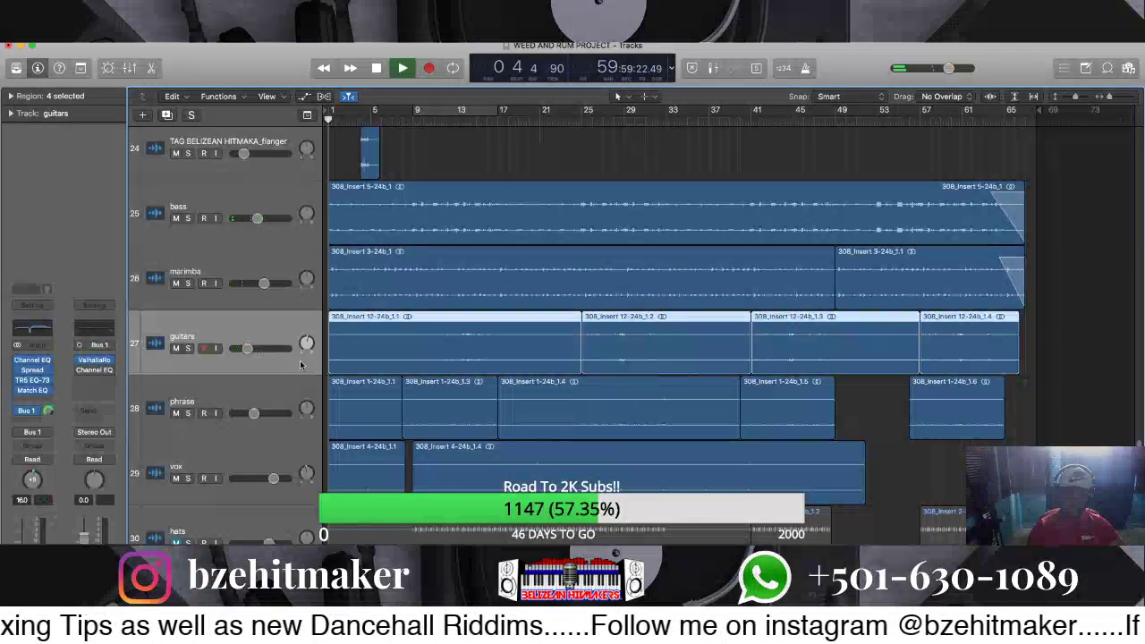
{"action": "key", "text": "space"}
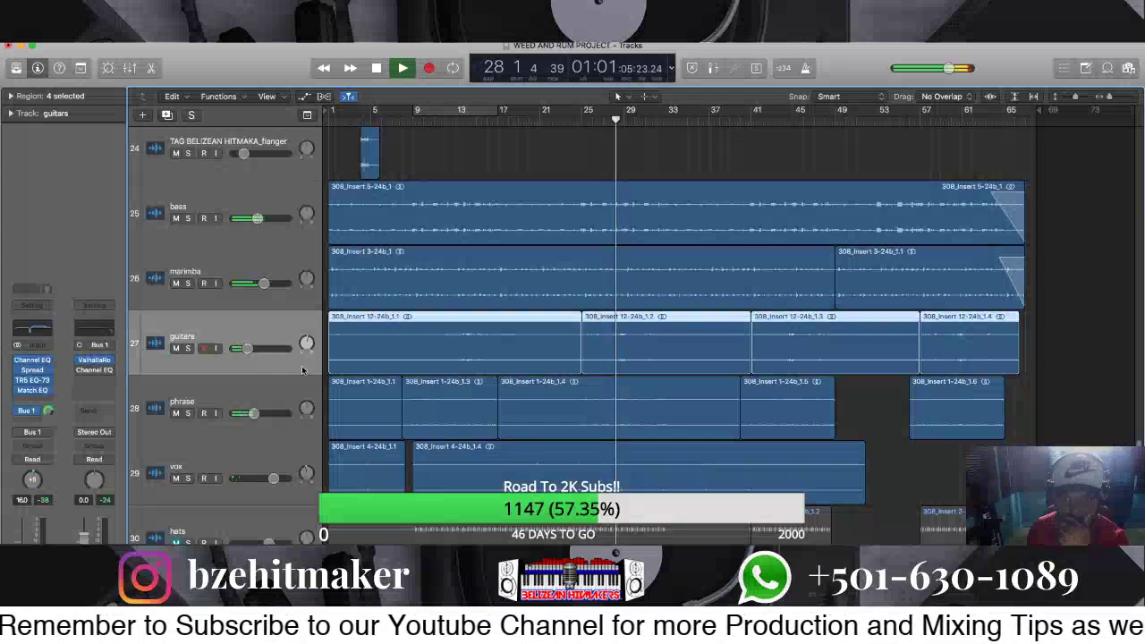
Lower the volume of the VOCALS 2 track holding the good#04 region (track 8) to about -14.2 dB
{"action": "scroll", "coordinate": [476, 270], "scroll_direction": "up", "scroll_amount": 10}
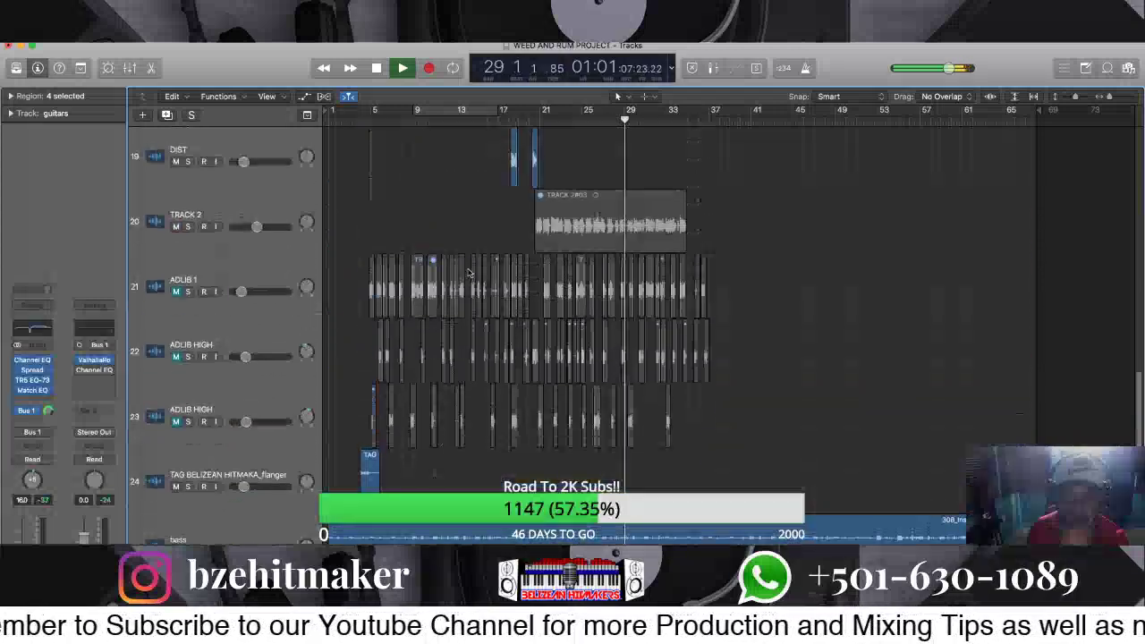
{"action": "scroll", "coordinate": [476, 270], "scroll_direction": "up", "scroll_amount": 12}
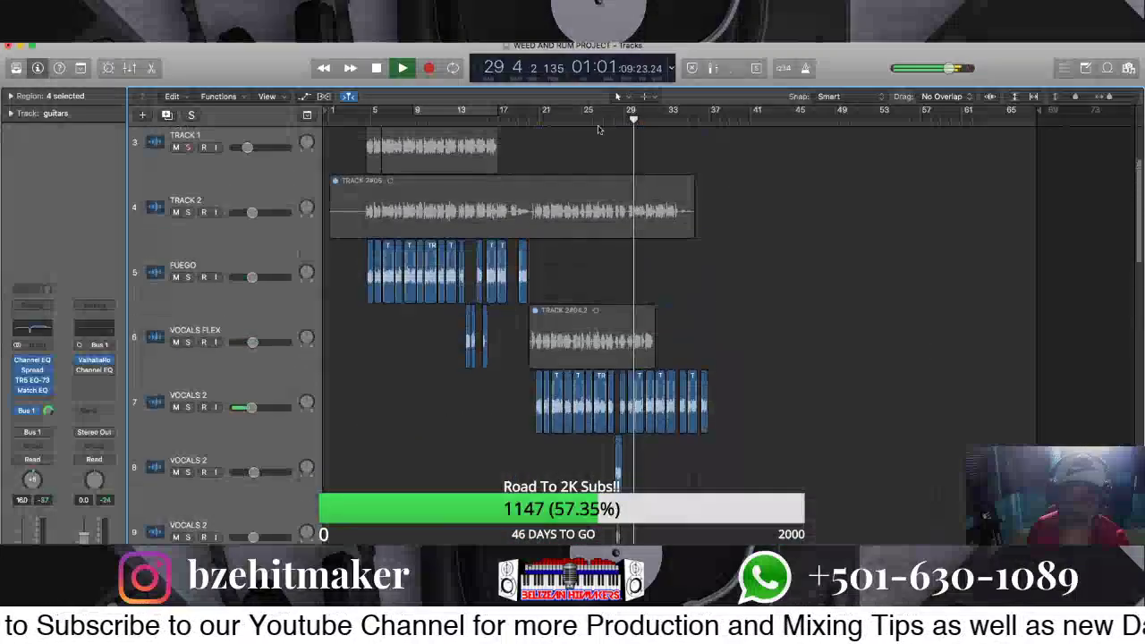
{"action": "left_click", "coordinate": [227, 483]}
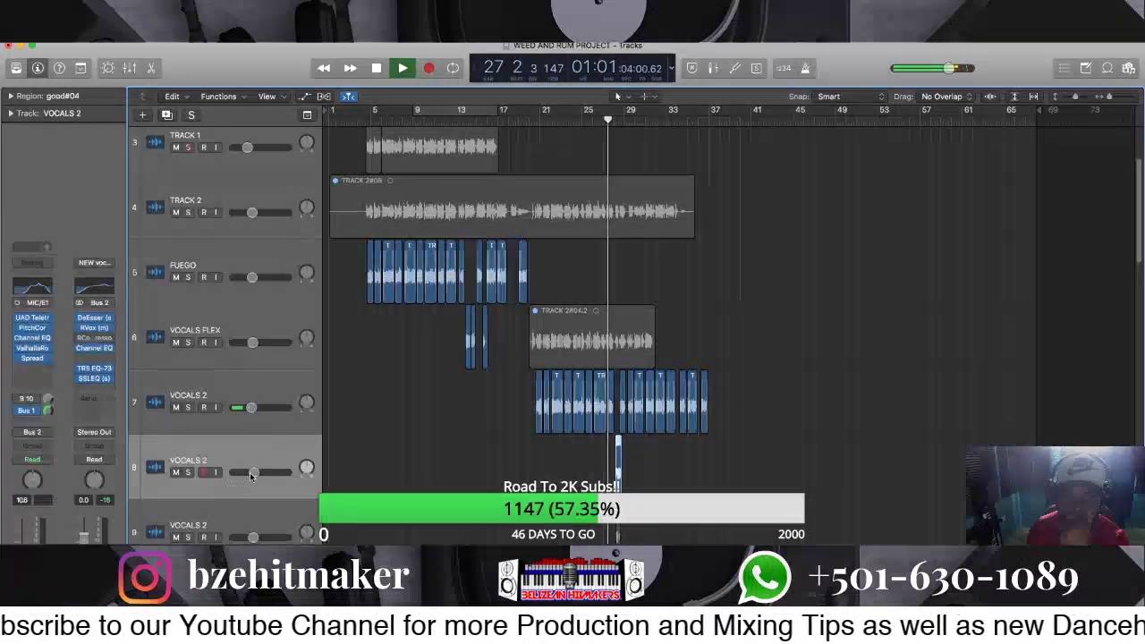
{"action": "left_click_drag", "start_coordinate": [250, 476], "coordinate": [249, 476]}
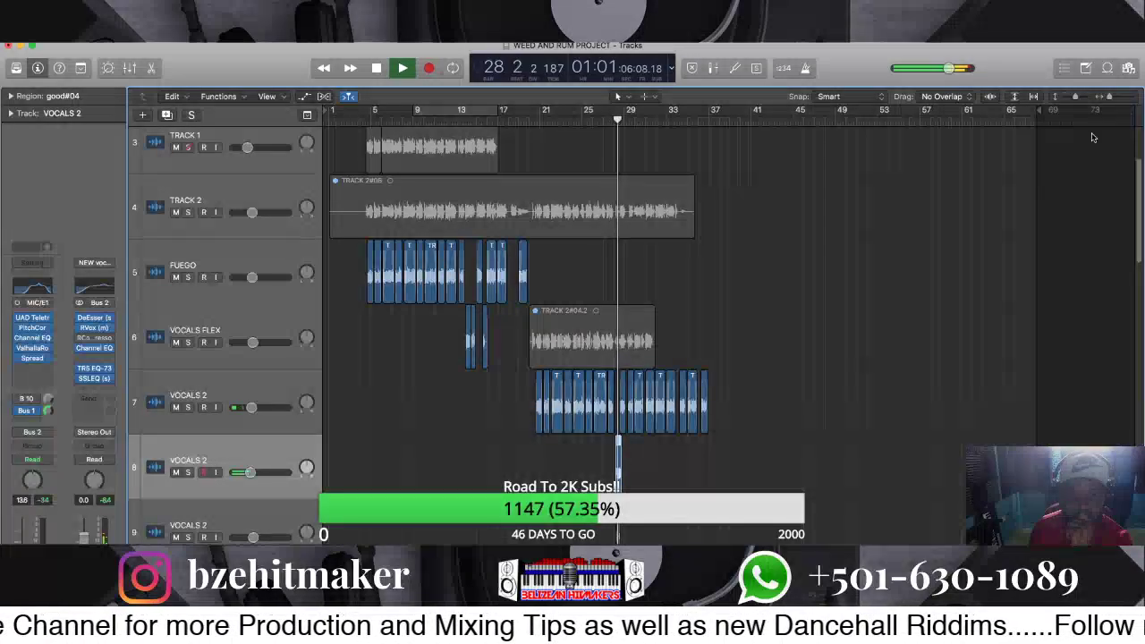
{"action": "left_click_drag", "start_coordinate": [249, 472], "coordinate": [248, 472]}
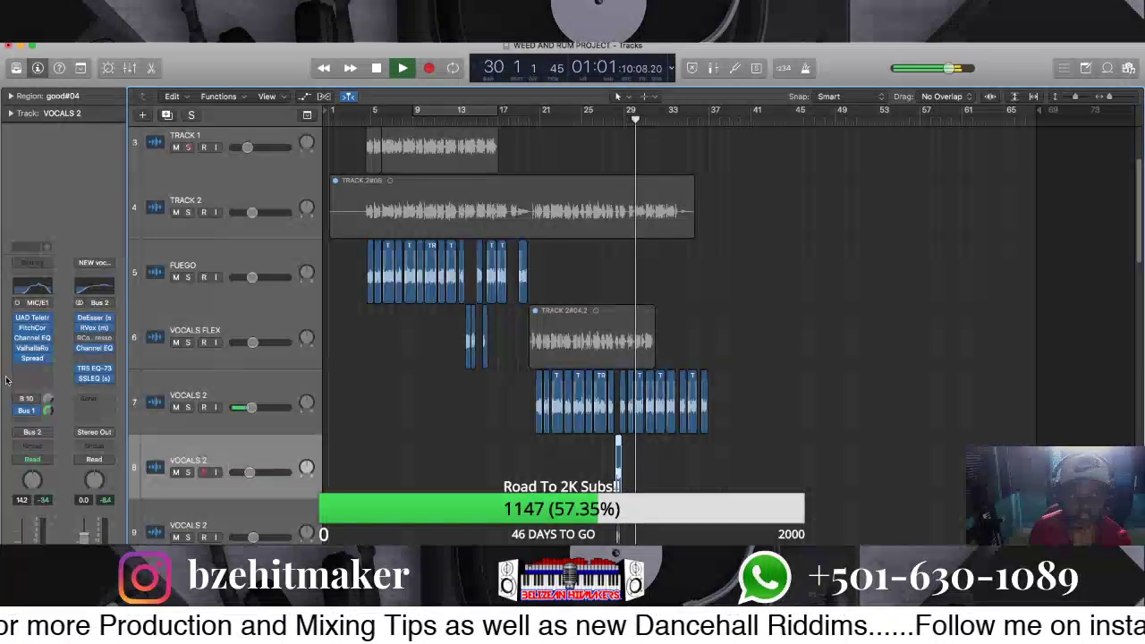
Insert an Echo plug-in on VOCALS 2 track 8 with a 1/4 note, 14% feedback and about 5% wet
{"action": "left_click", "coordinate": [37, 400]}
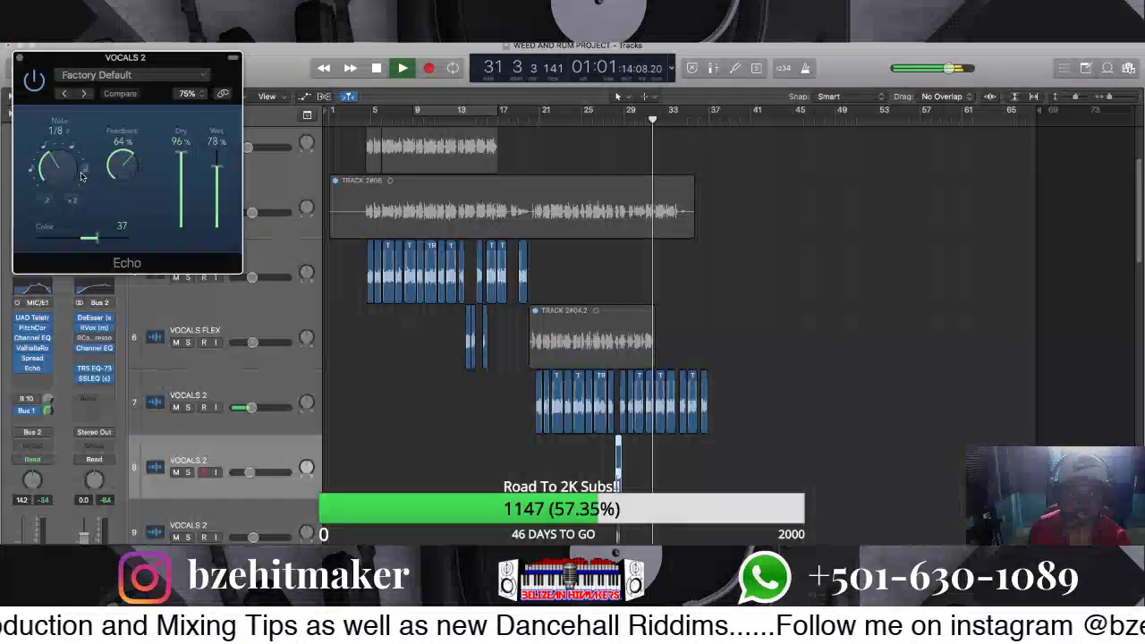
{"action": "left_click_drag", "start_coordinate": [216, 167], "coordinate": [216, 225]}
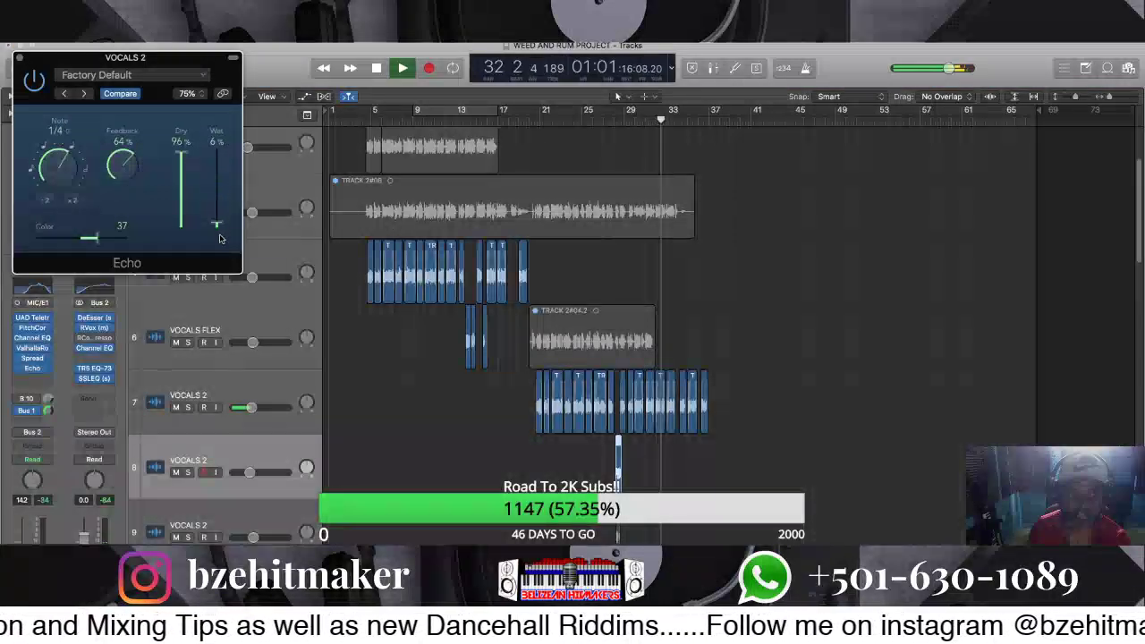
{"action": "left_click_drag", "start_coordinate": [119, 170], "coordinate": [117, 241]}
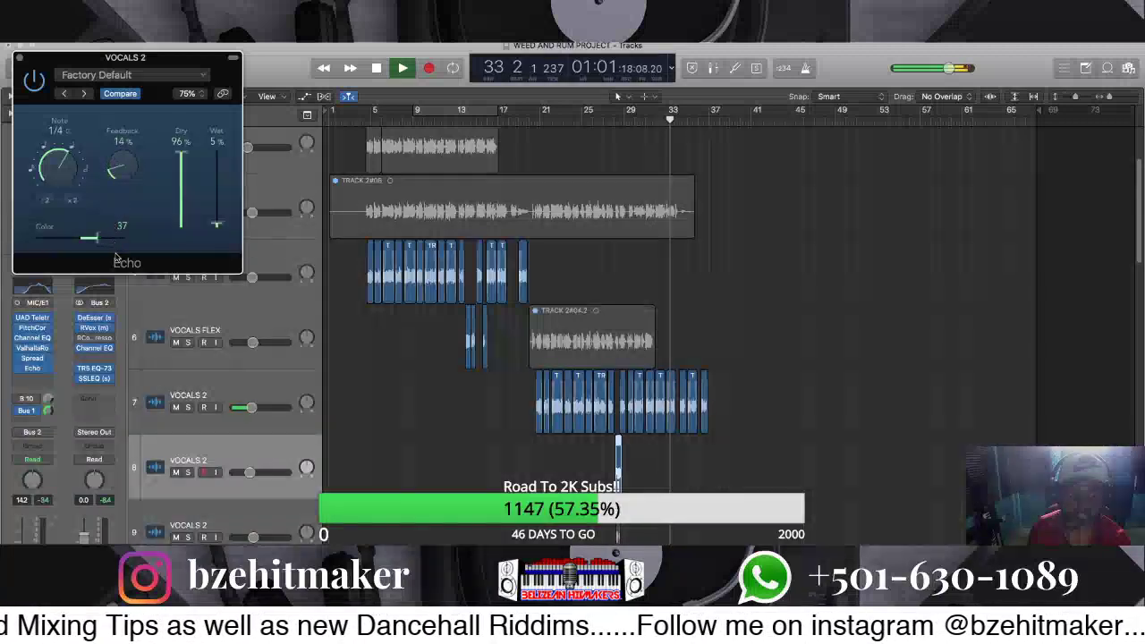
Try the Echo on track 8 at a 1/8 note with 16% wet while replaying the phrase around bar 28
{"action": "left_click", "coordinate": [616, 122]}
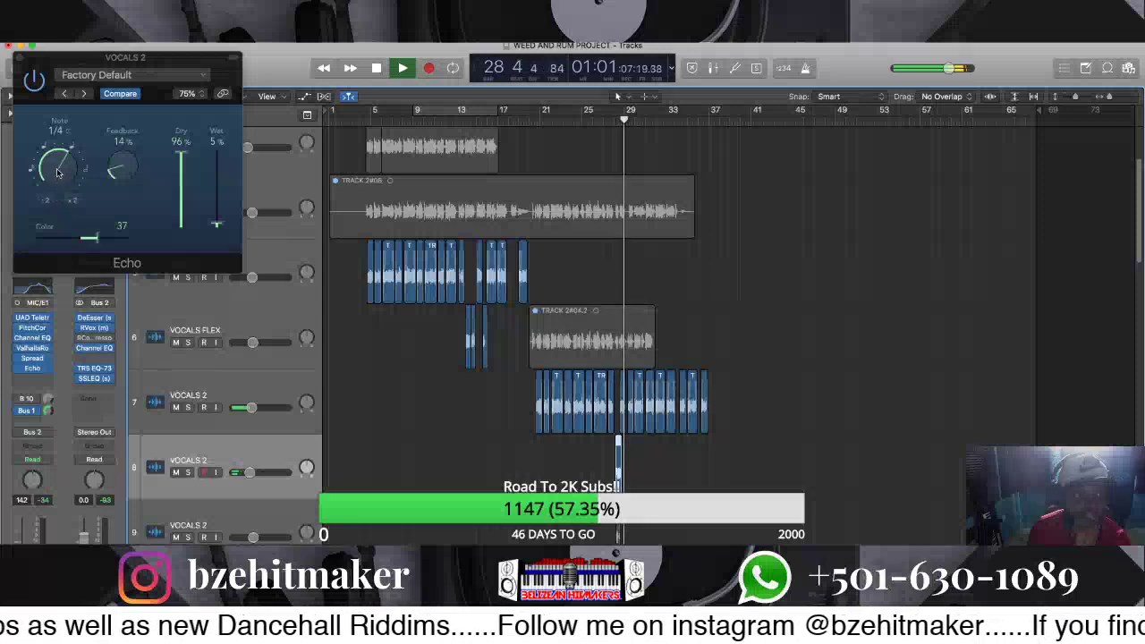
{"action": "left_click_drag", "start_coordinate": [55, 166], "coordinate": [54, 167]}
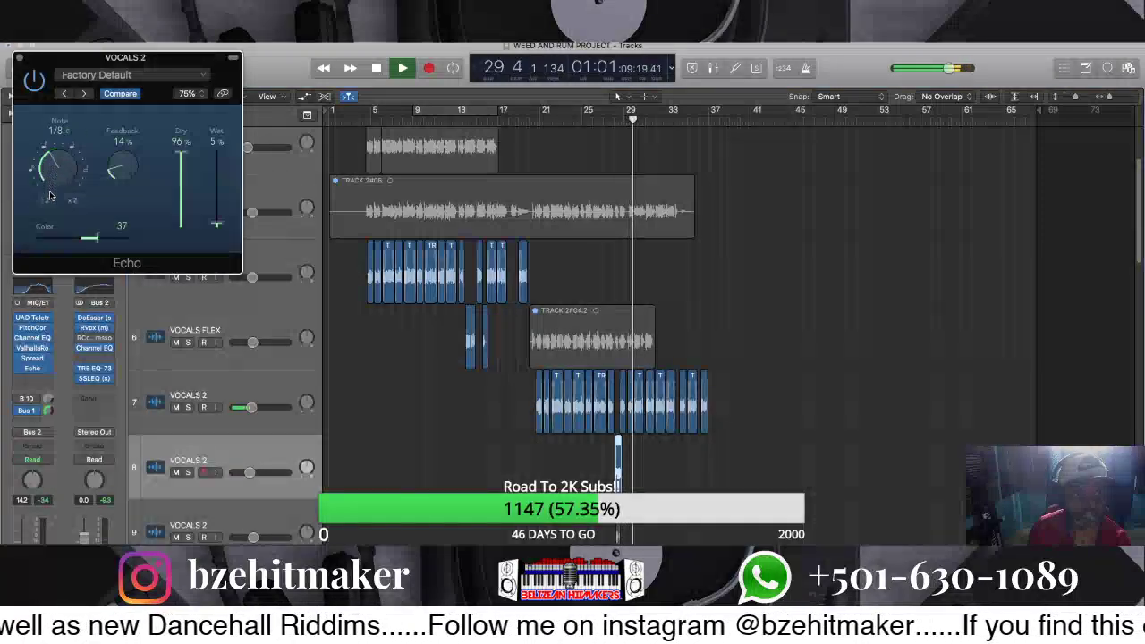
{"action": "left_click", "coordinate": [613, 111]}
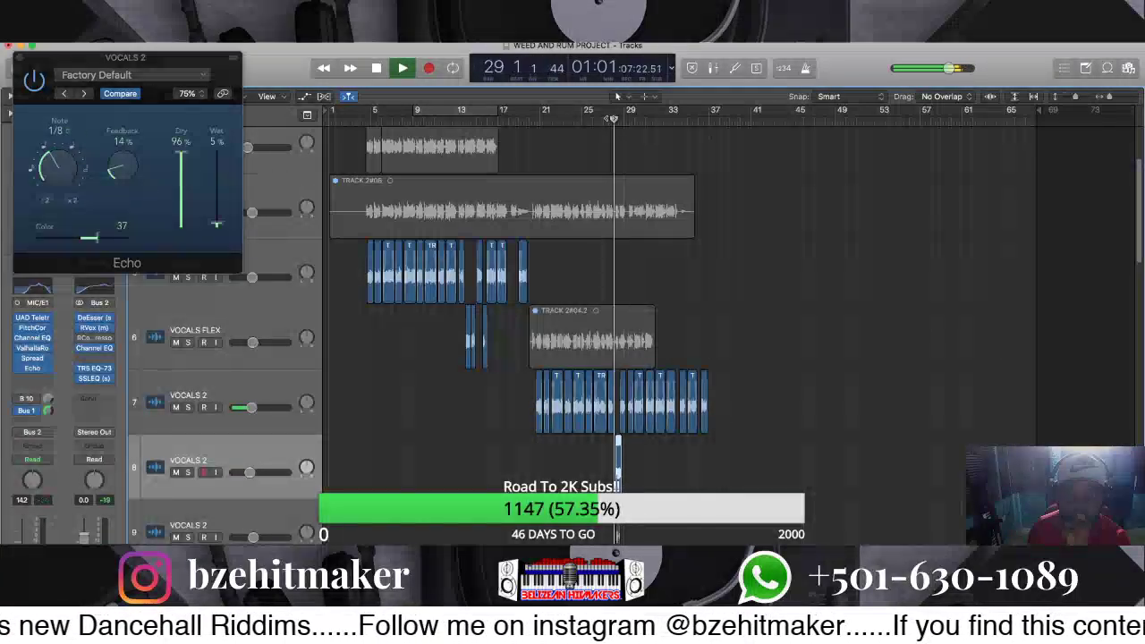
{"action": "left_click_drag", "start_coordinate": [216, 224], "coordinate": [215, 222]}
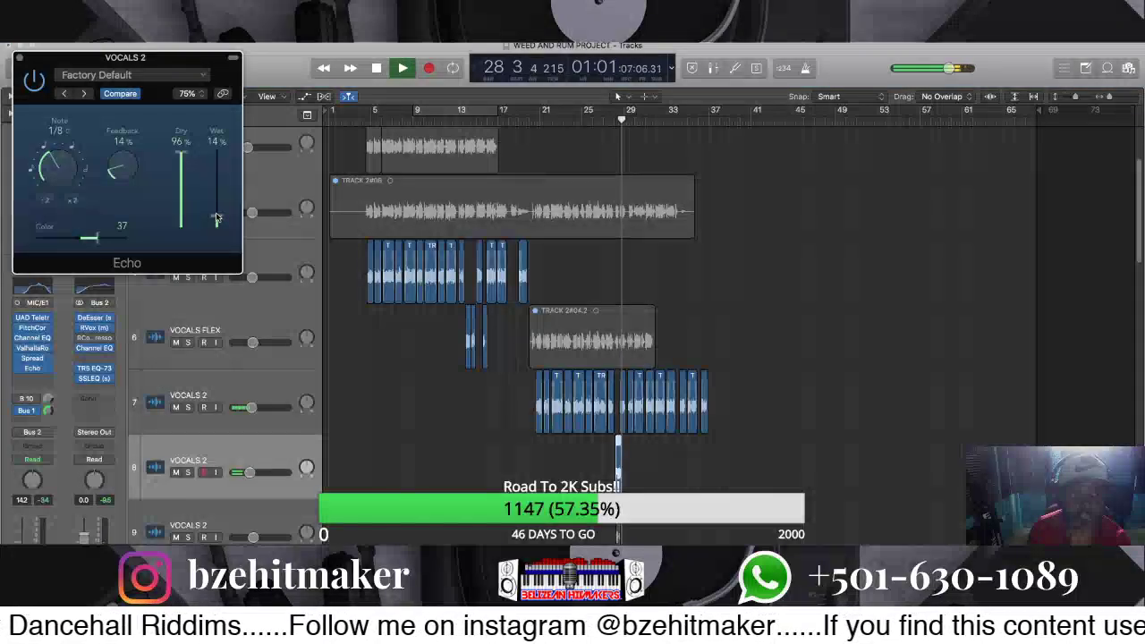
Replay around bar 28 while setting track 8's Echo to 1/4 note, 10% feedback, 18% wet and color 47, then close the plug-in
{"action": "left_click", "coordinate": [615, 120]}
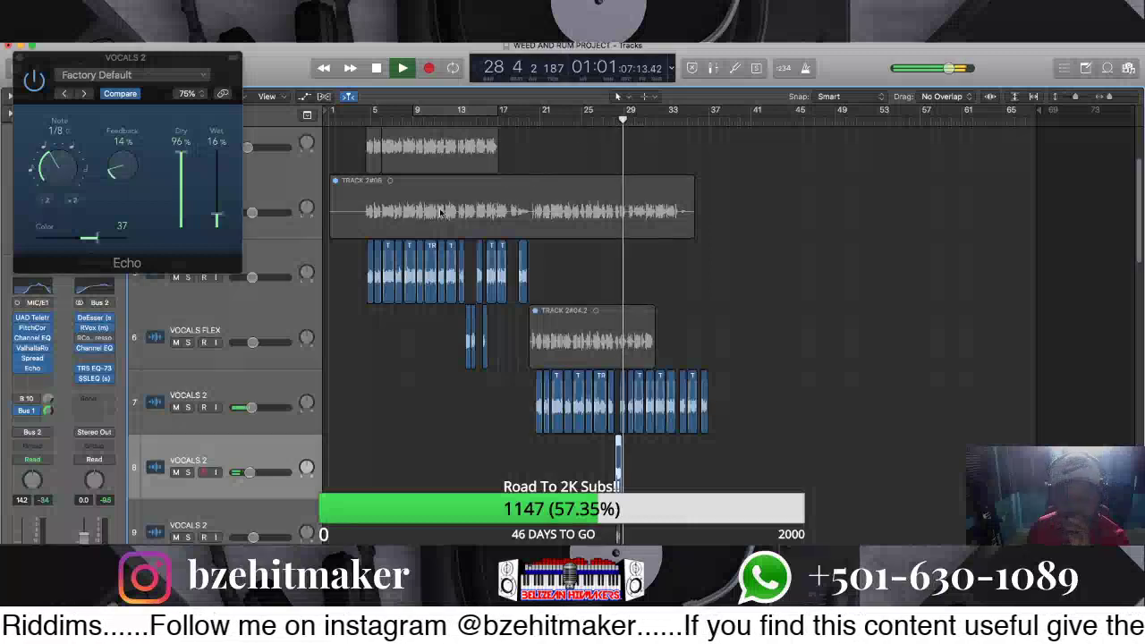
{"action": "left_click", "coordinate": [217, 221]}
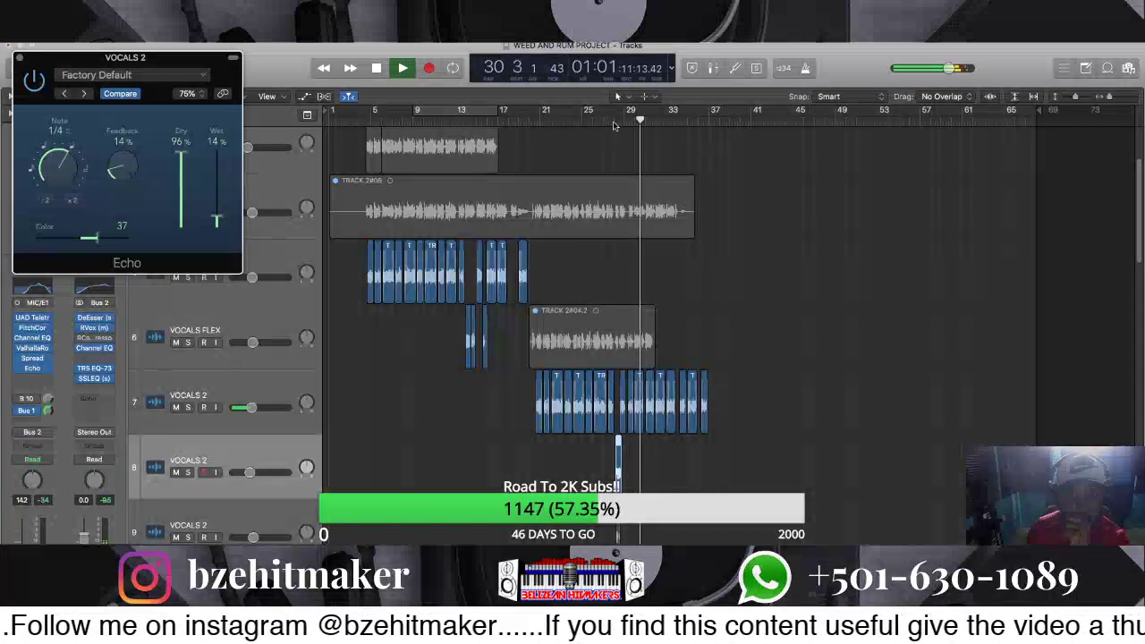
{"action": "left_click", "coordinate": [613, 120]}
{"action": "left_click_drag", "start_coordinate": [217, 218], "coordinate": [222, 187]}
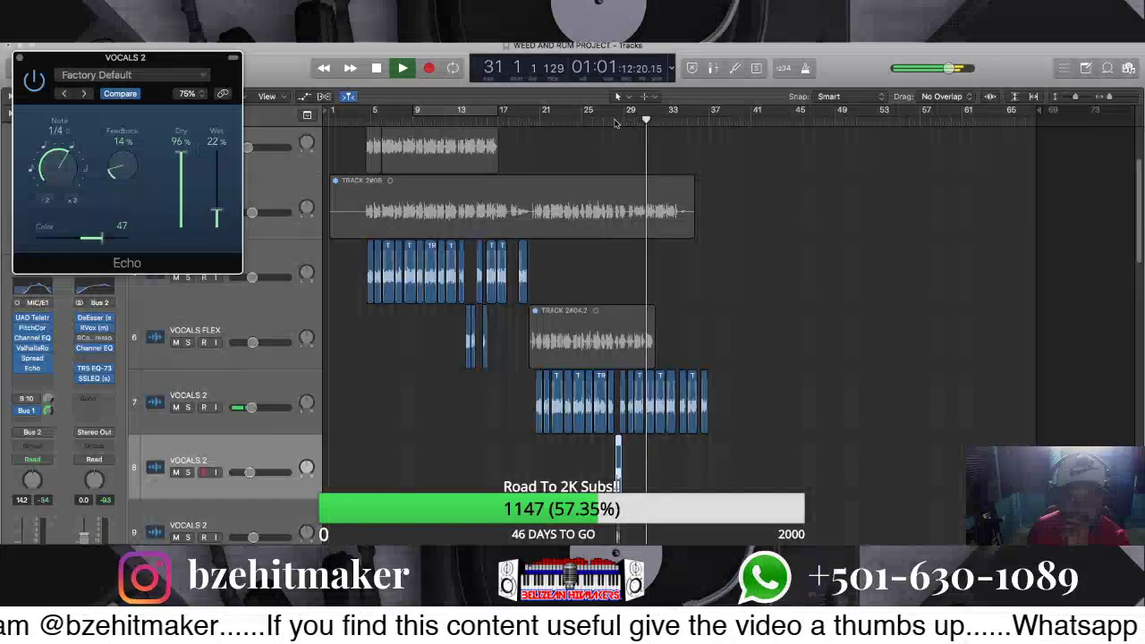
{"action": "left_click", "coordinate": [614, 121]}
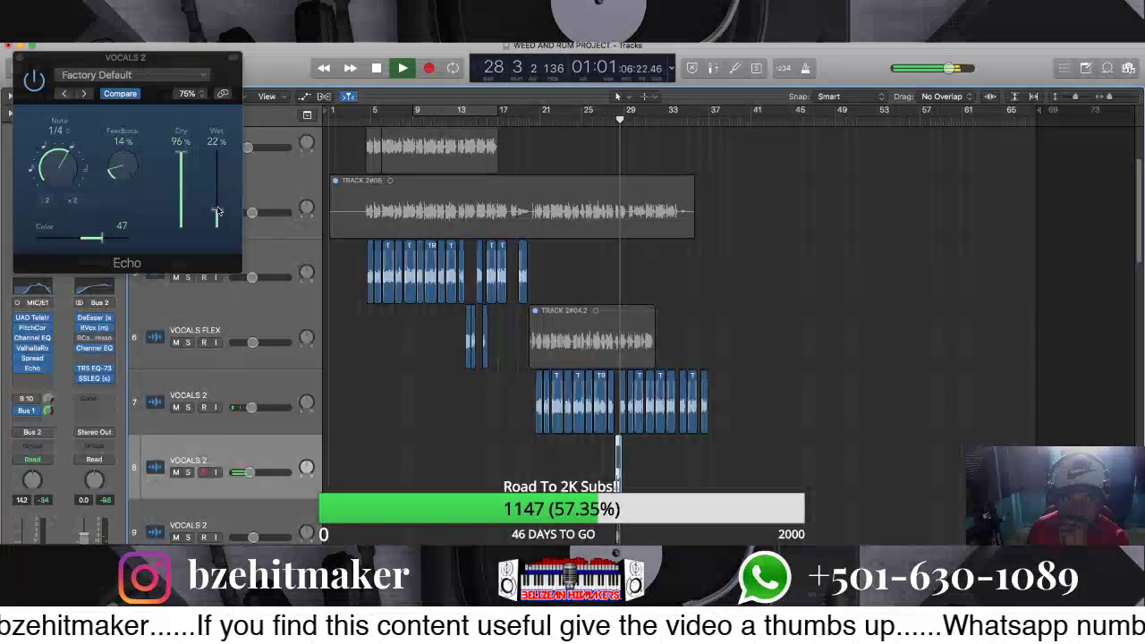
{"action": "left_click_drag", "start_coordinate": [217, 211], "coordinate": [217, 215]}
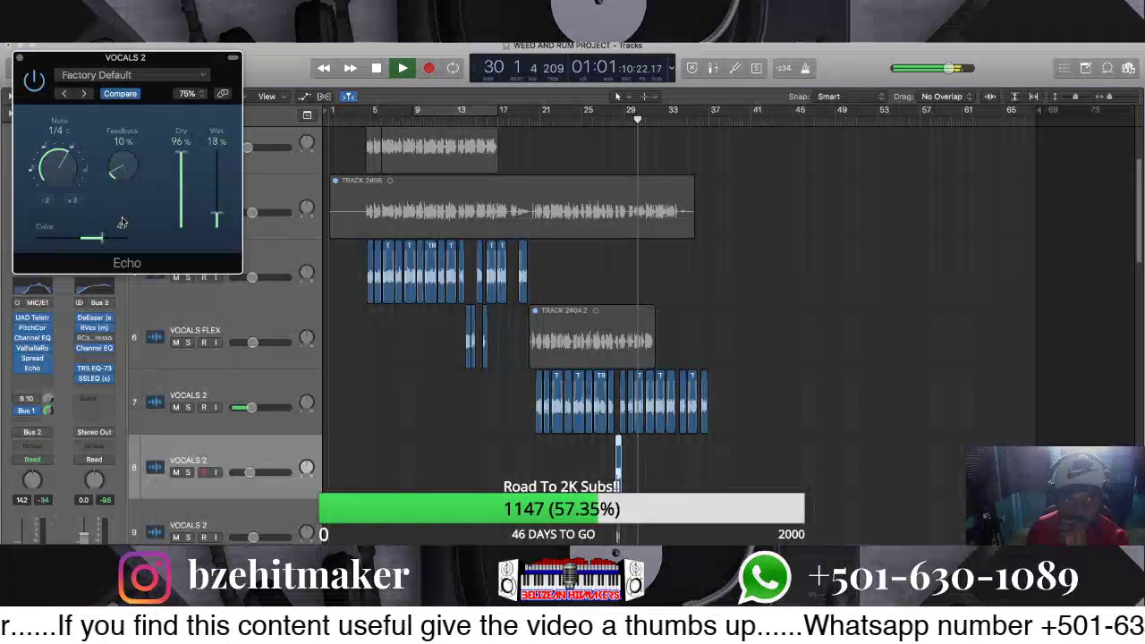
{"action": "left_click", "coordinate": [19, 57]}
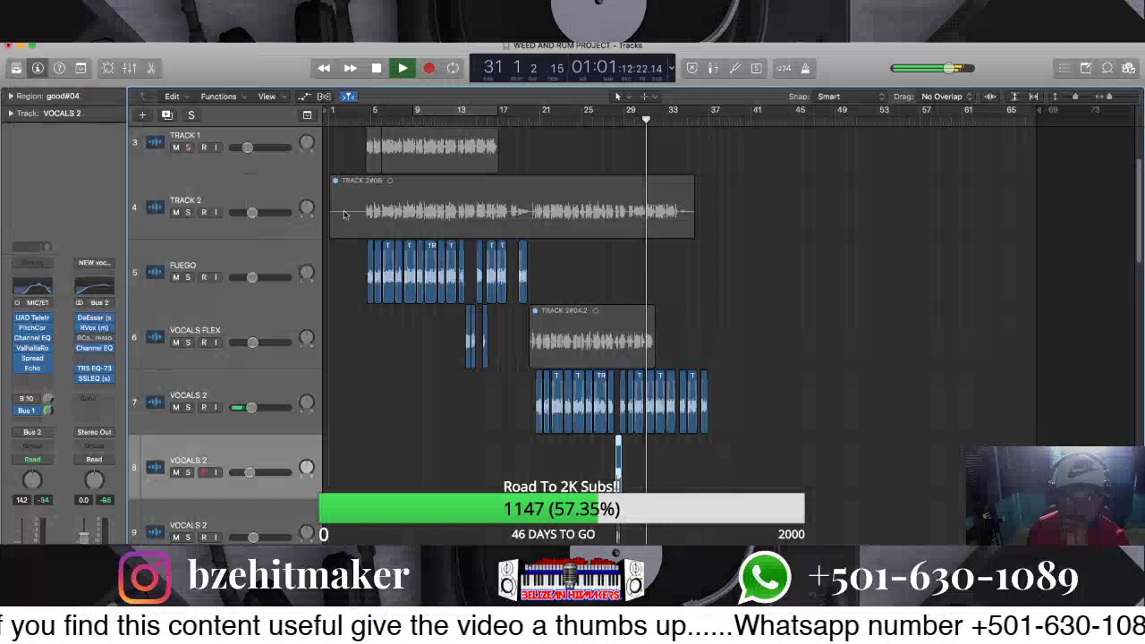
Trim the silent start of the VOCALS#02 region on track 12 to where the vocal begins, about bar 36.6
{"action": "left_click", "coordinate": [545, 433]}
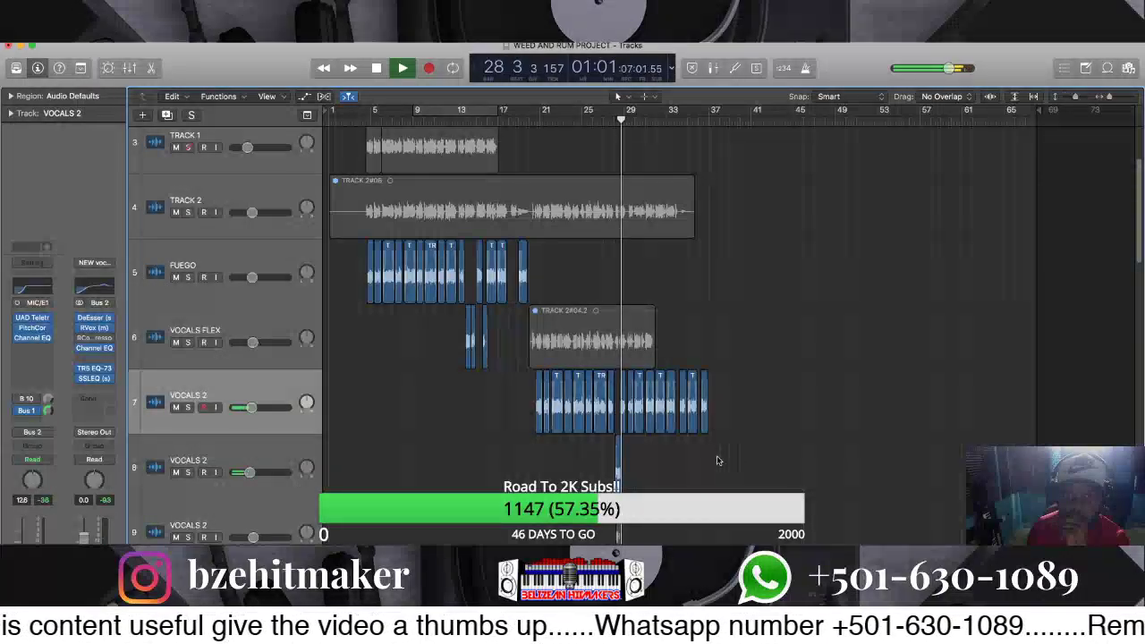
{"action": "left_click_drag", "start_coordinate": [1078, 101], "coordinate": [1070, 98]}
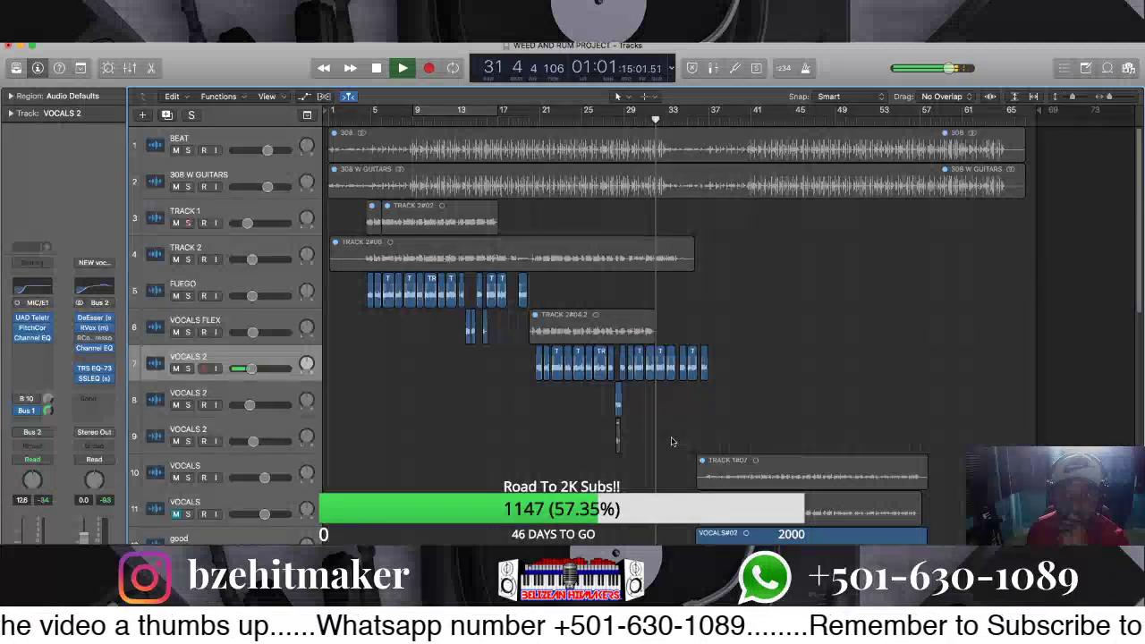
{"action": "scroll", "coordinate": [671, 440], "scroll_direction": "down", "scroll_amount": 5}
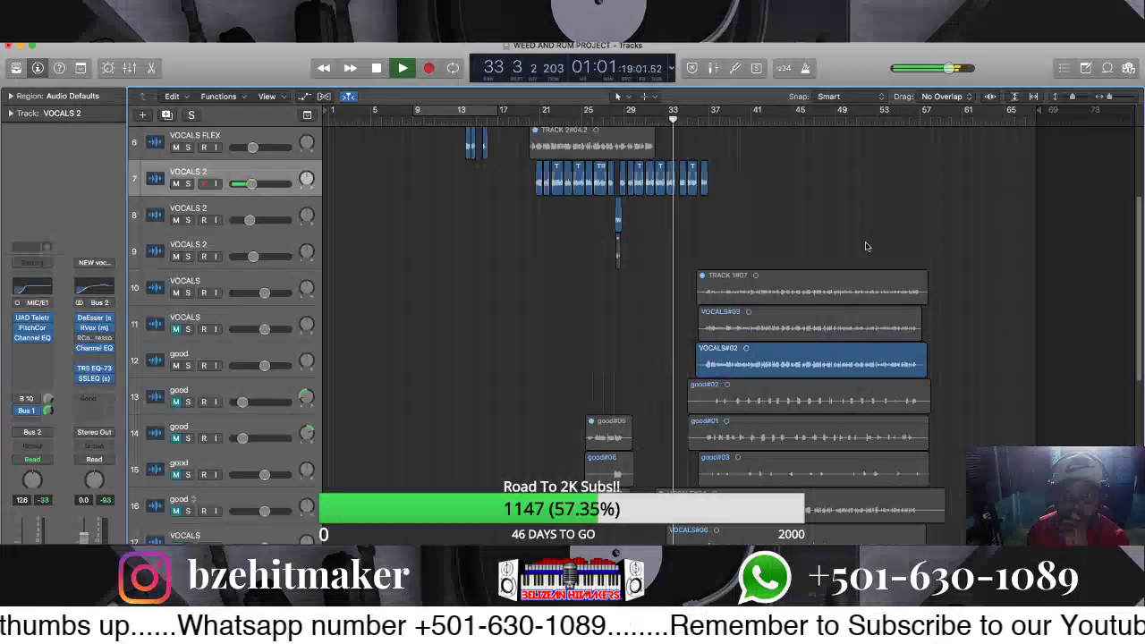
{"action": "left_click_drag", "start_coordinate": [1073, 96], "coordinate": [1114, 97]}
{"action": "scroll", "coordinate": [1002, 256], "scroll_direction": "down", "scroll_amount": 6}
{"action": "left_click", "coordinate": [752, 362]}
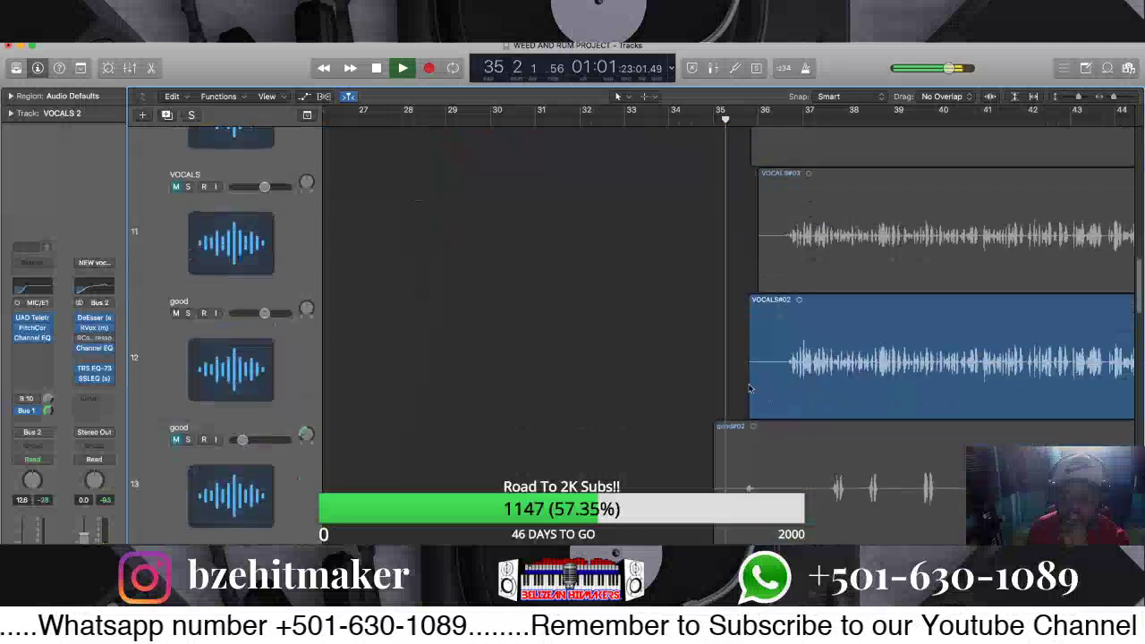
{"action": "left_click_drag", "start_coordinate": [752, 361], "coordinate": [788, 361]}
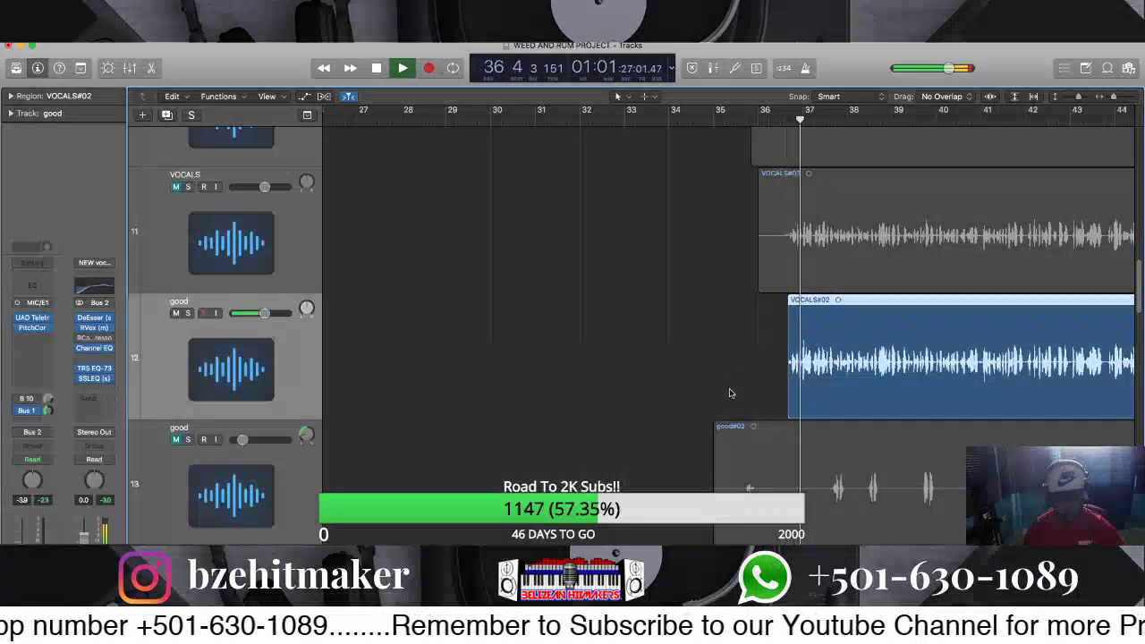
Lower track 12's volume and raise the Peak Reduction on its Teletronix LA-2A compressor slightly, closing the plug-in when done
{"action": "left_click_drag", "start_coordinate": [260, 313], "coordinate": [243, 313]}
{"action": "left_click", "coordinate": [32, 320]}
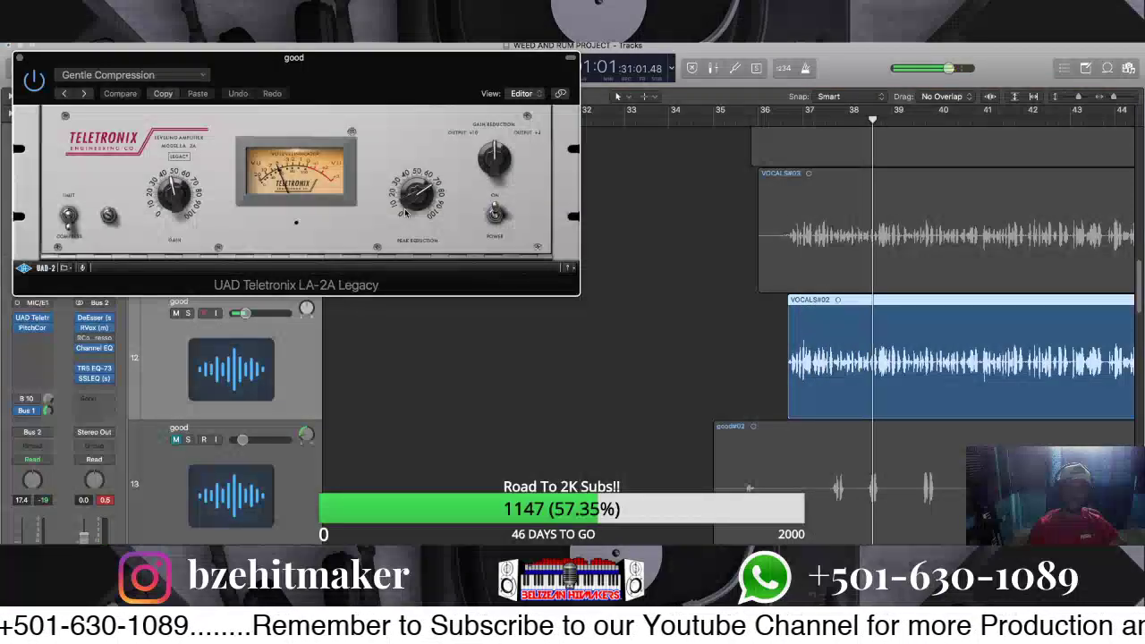
{"action": "left_click_drag", "start_coordinate": [400, 198], "coordinate": [400, 202]}
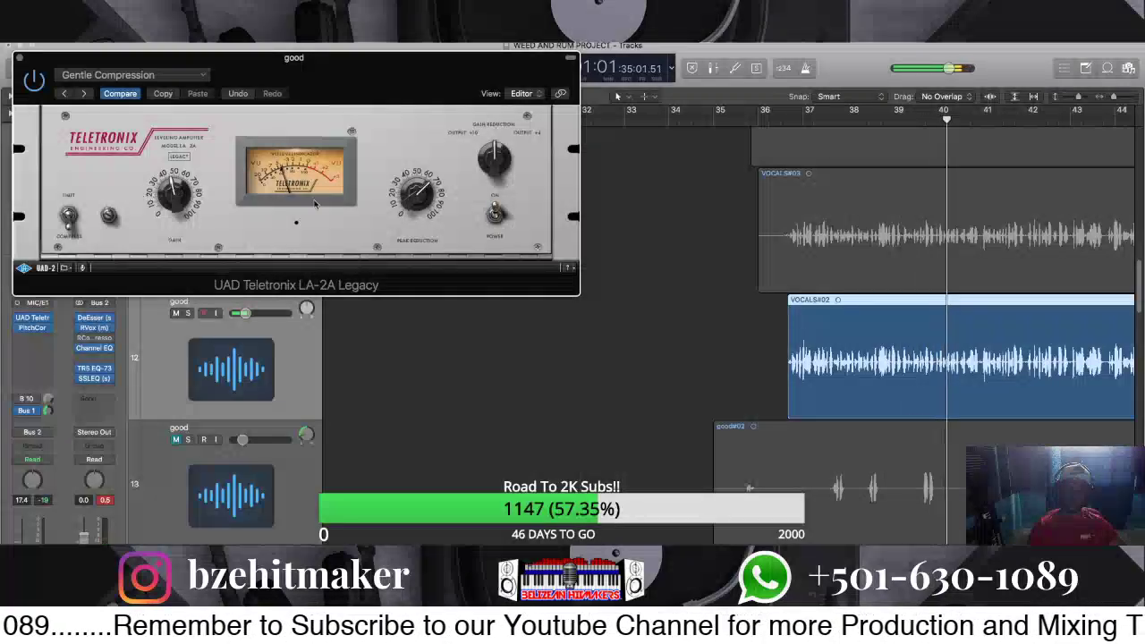
{"action": "left_click_drag", "start_coordinate": [401, 205], "coordinate": [402, 207]}
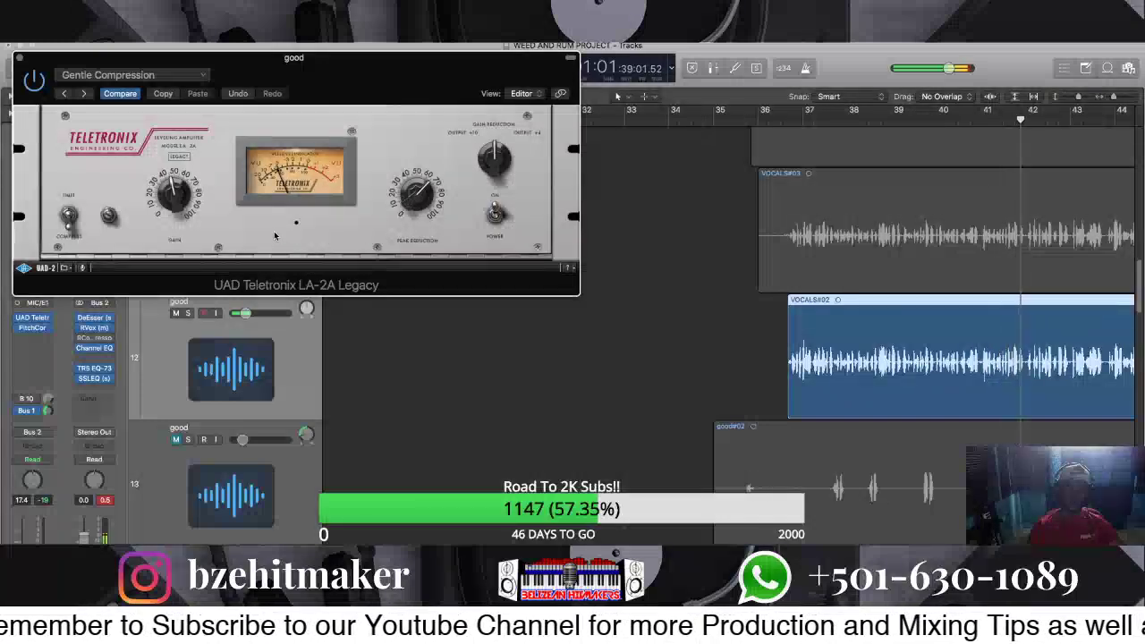
{"action": "left_click", "coordinate": [20, 58]}
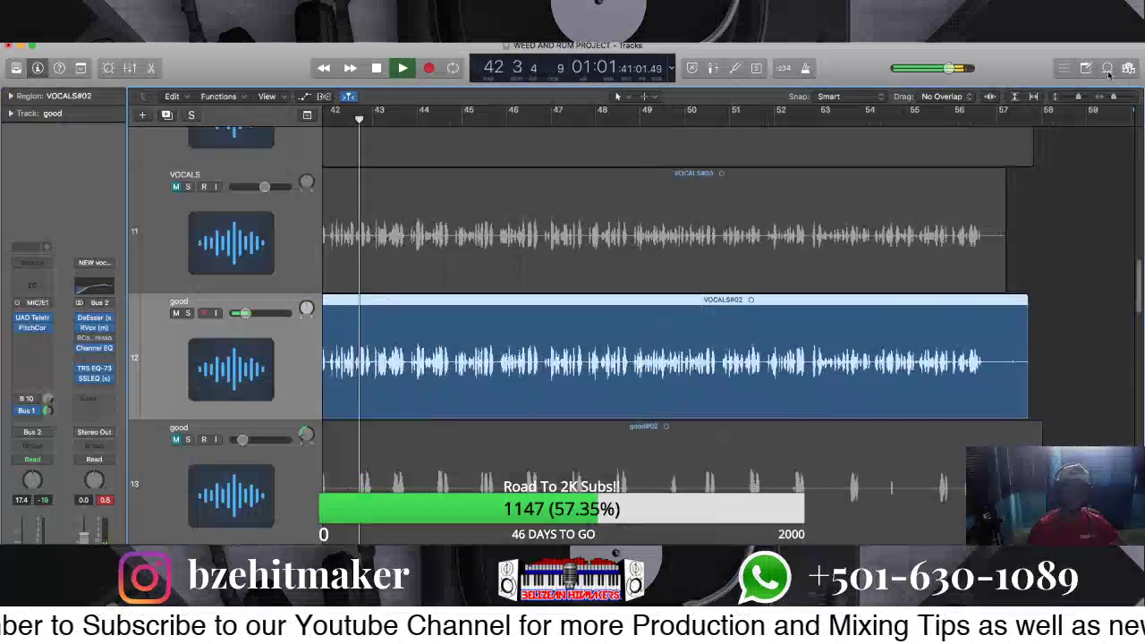
Solo track 12 and route its output to Bus 5 instead of the vocal bus
{"action": "left_click_drag", "start_coordinate": [1112, 98], "coordinate": [1109, 98]}
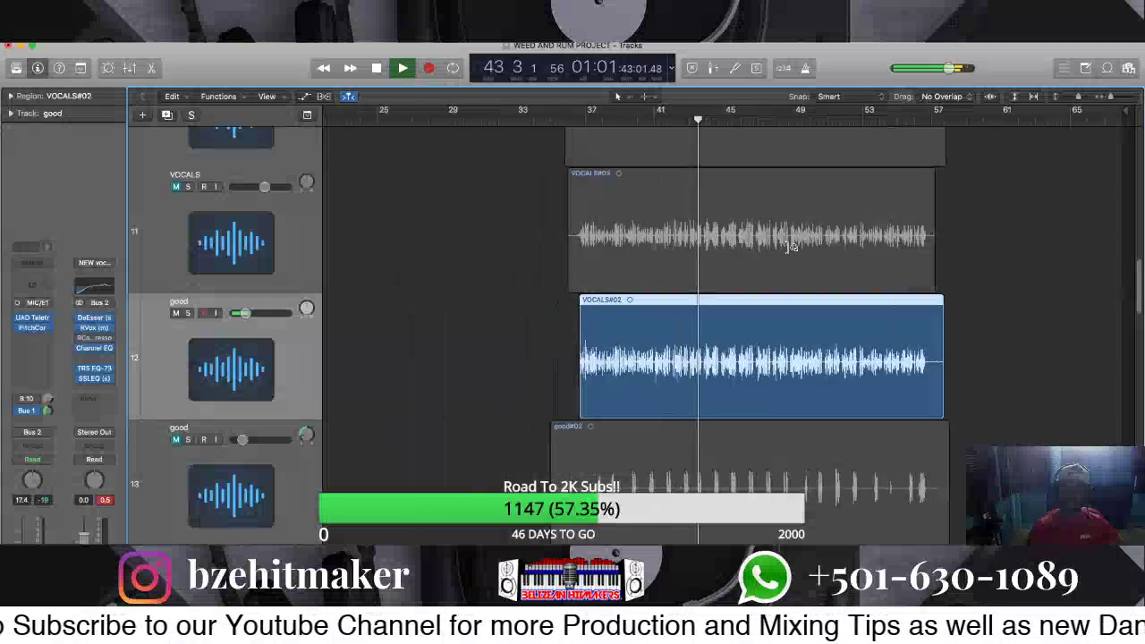
{"action": "left_click", "coordinate": [188, 313]}
{"action": "left_click", "coordinate": [414, 364]}
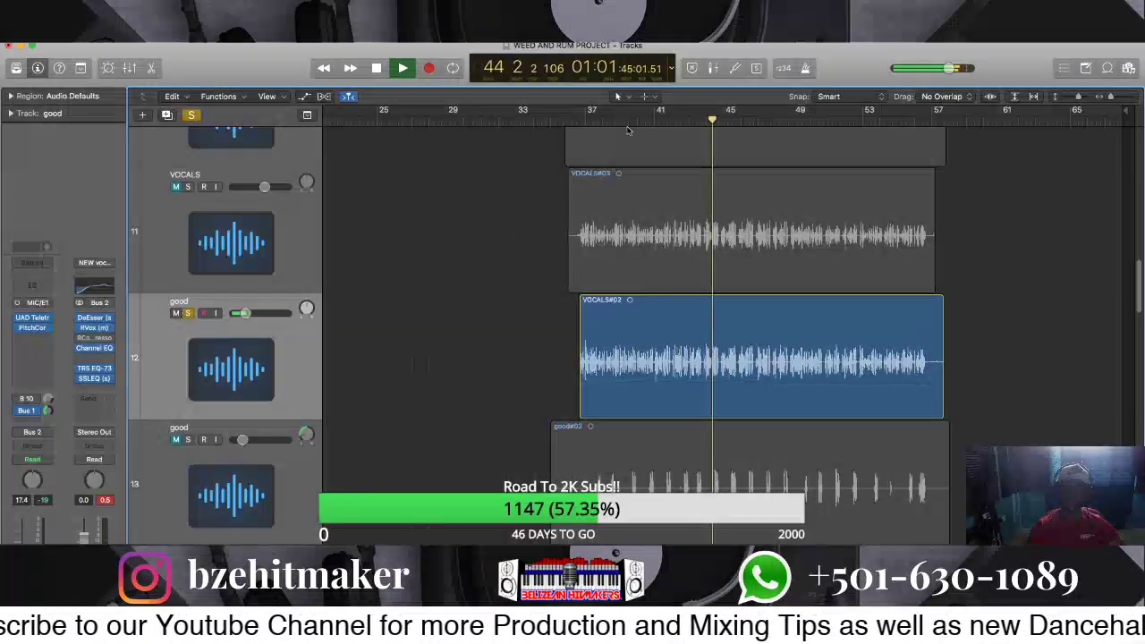
{"action": "left_click_drag", "start_coordinate": [1111, 96], "coordinate": [1116, 97]}
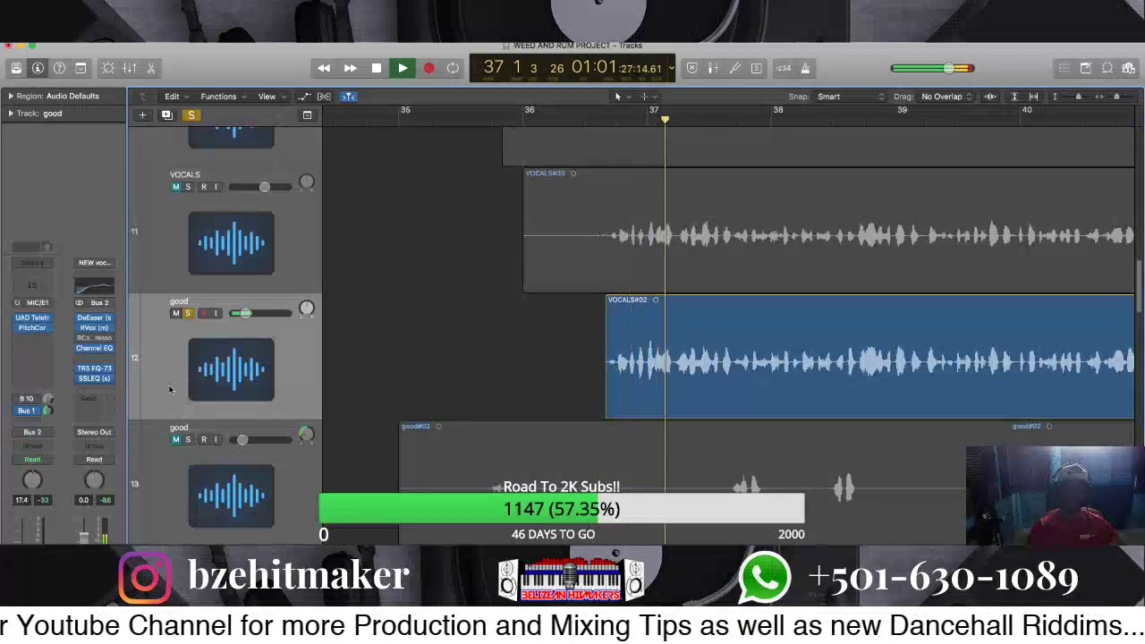
{"action": "left_click", "coordinate": [32, 433]}
{"action": "mouse_move", "coordinate": [54, 474]}
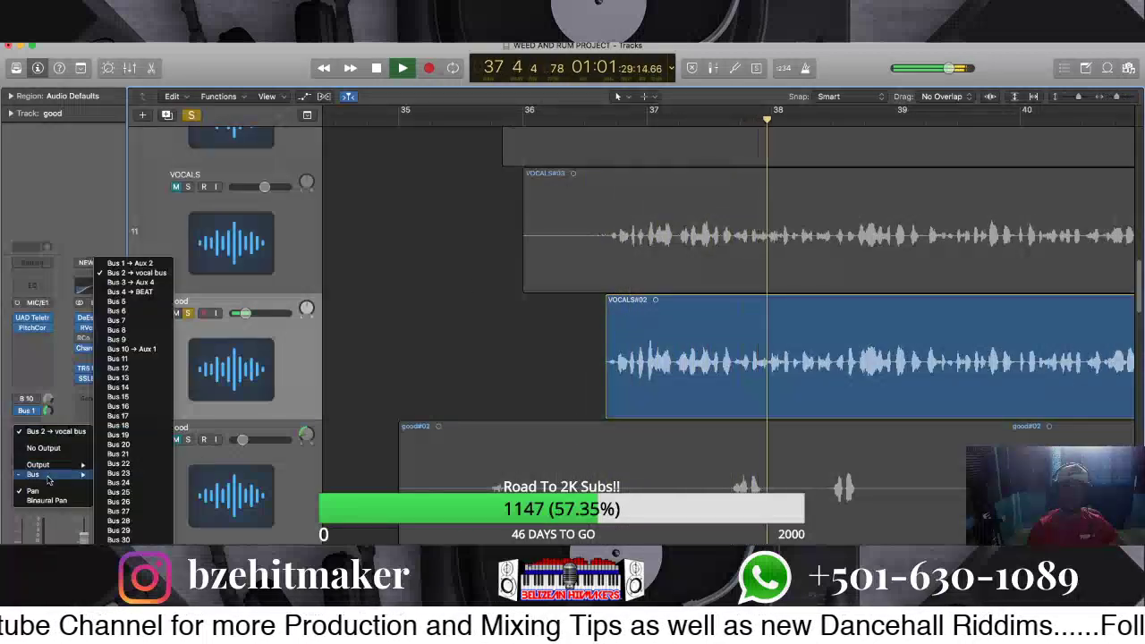
{"action": "left_click", "coordinate": [118, 302]}
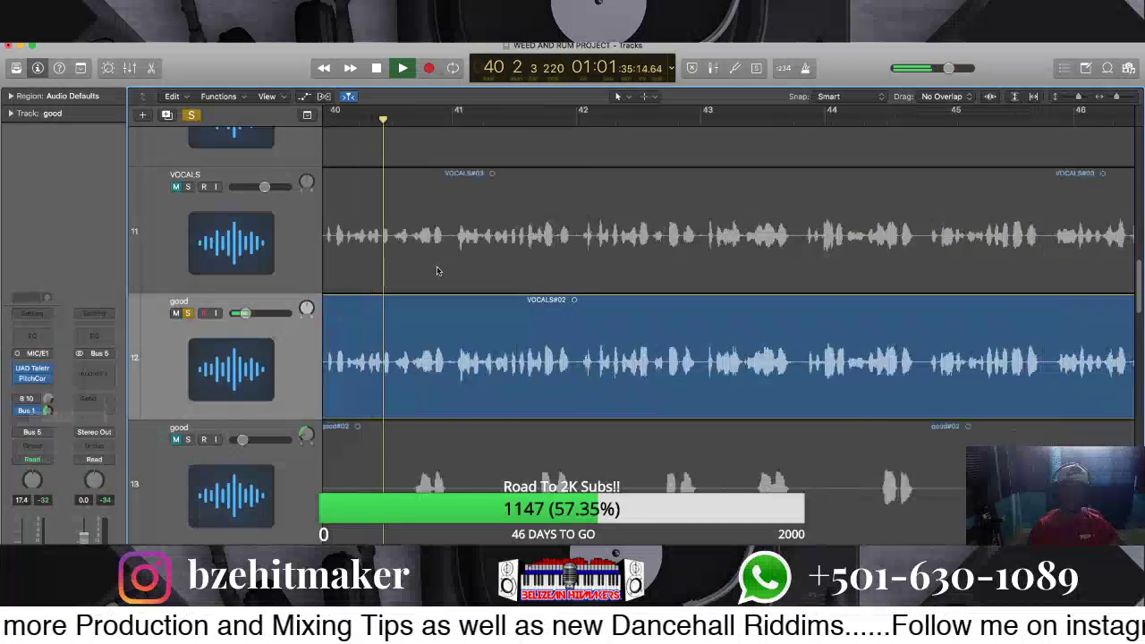
Copy the channel strip setting of track 11's vocal bus and paste only its plug-ins onto track 12's Bus 5 strip
{"action": "scroll", "coordinate": [323, 265], "scroll_direction": "up", "scroll_amount": 1}
{"action": "left_click", "coordinate": [324, 266]}
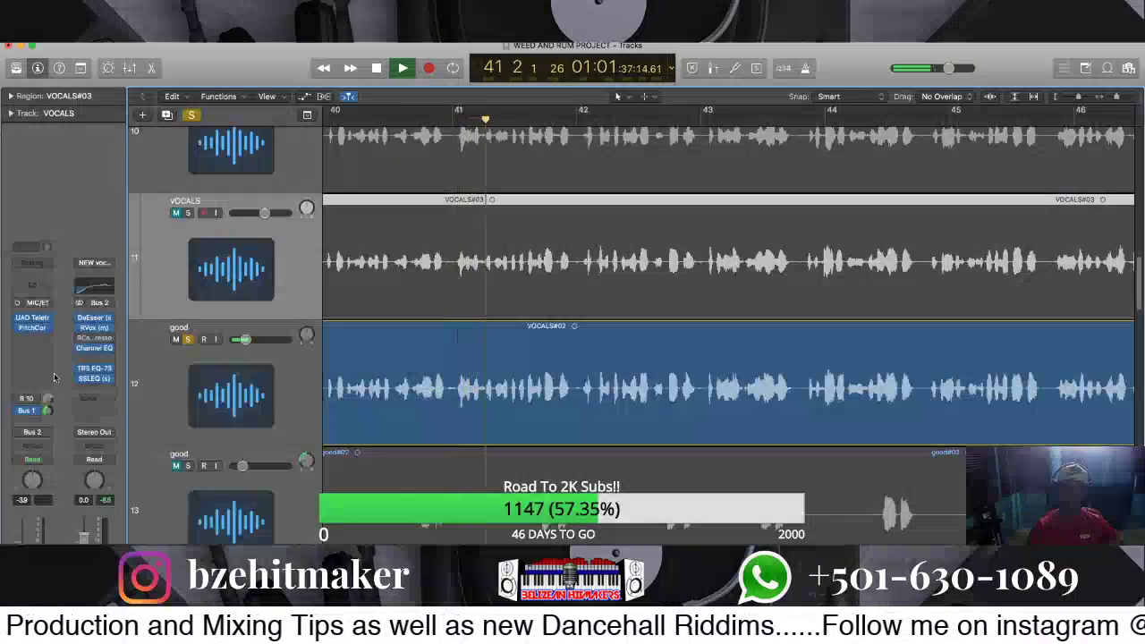
{"action": "left_click", "coordinate": [95, 263]}
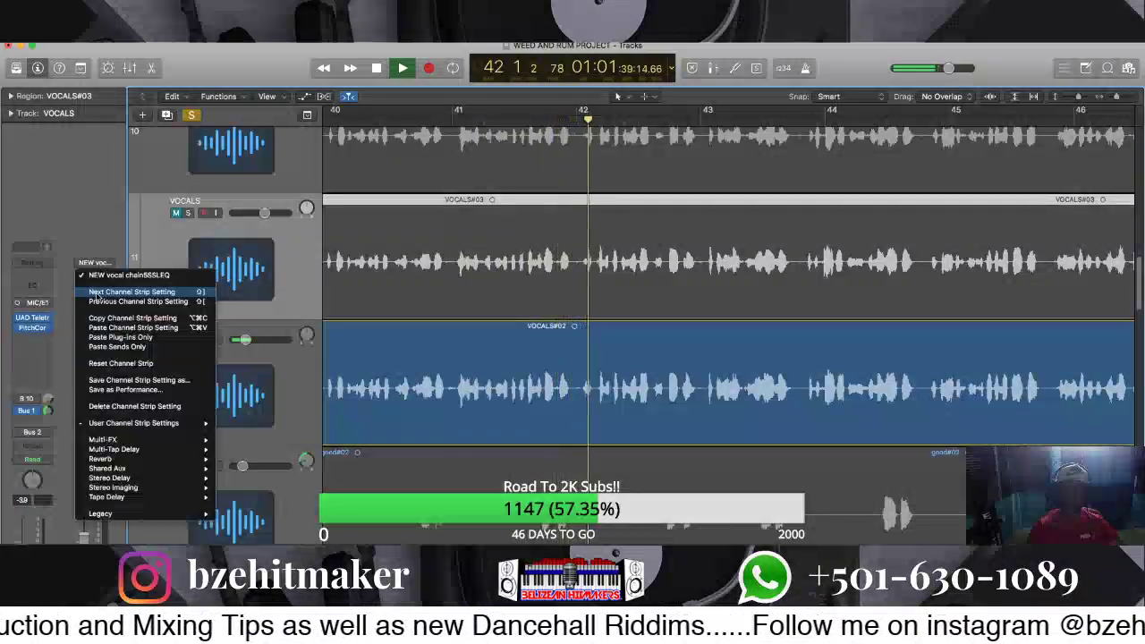
{"action": "left_click", "coordinate": [100, 319]}
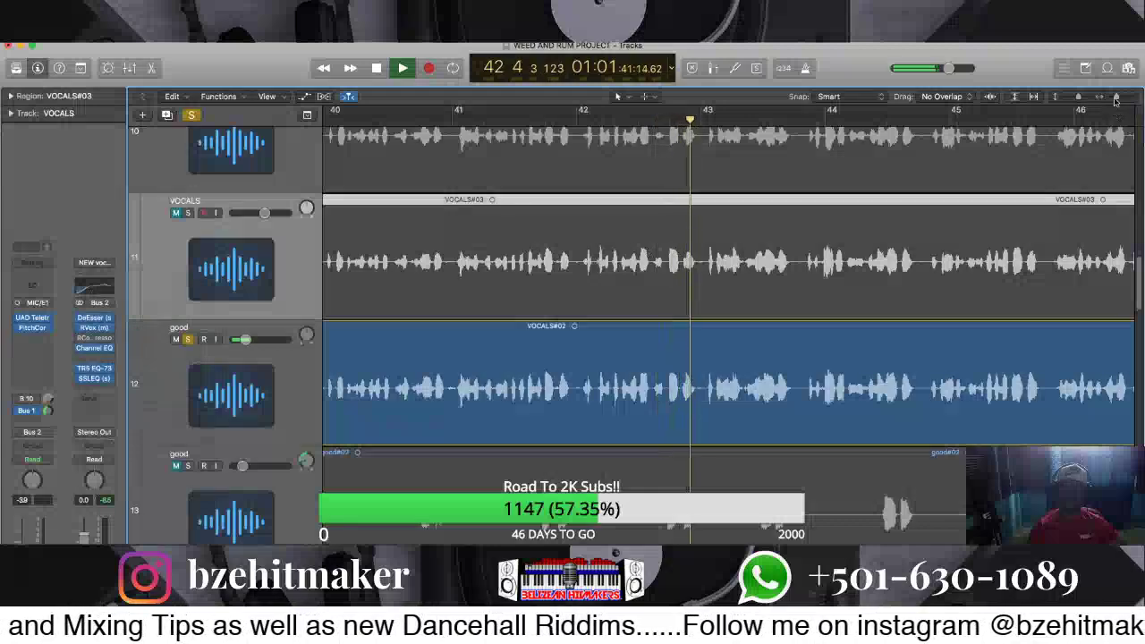
{"action": "left_click_drag", "start_coordinate": [1116, 97], "coordinate": [1112, 99]}
{"action": "left_click", "coordinate": [296, 356]}
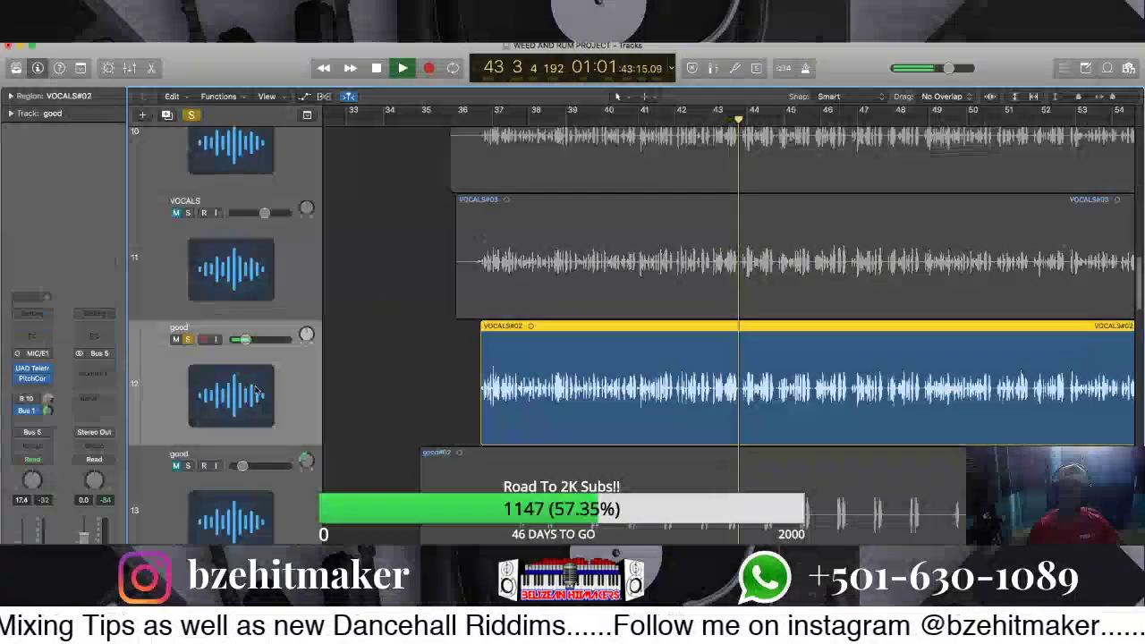
{"action": "left_click", "coordinate": [101, 316]}
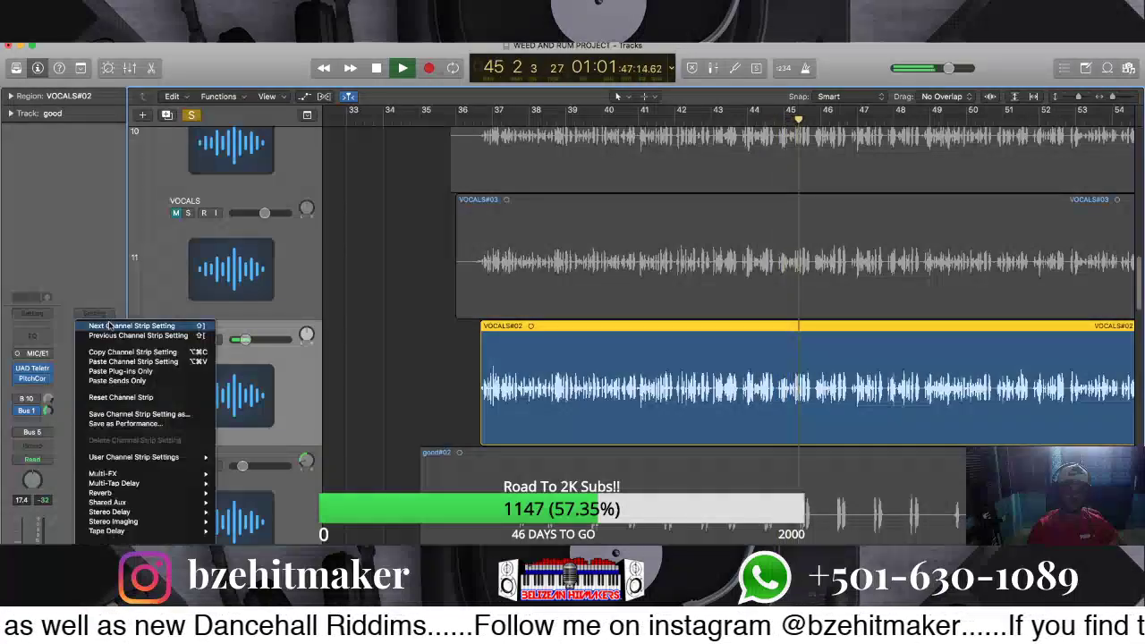
{"action": "left_click", "coordinate": [123, 371]}
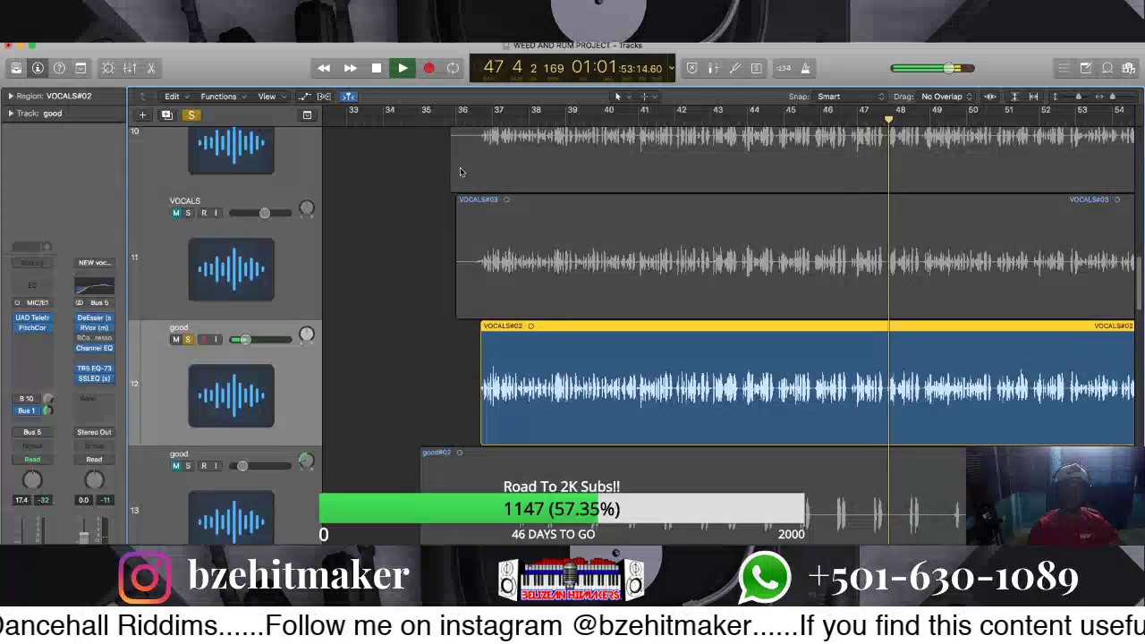
Replay track 12 from about bar 36.4 and open the RVox plug-in on its Bus 5 strip
{"action": "left_click", "coordinate": [471, 120]}
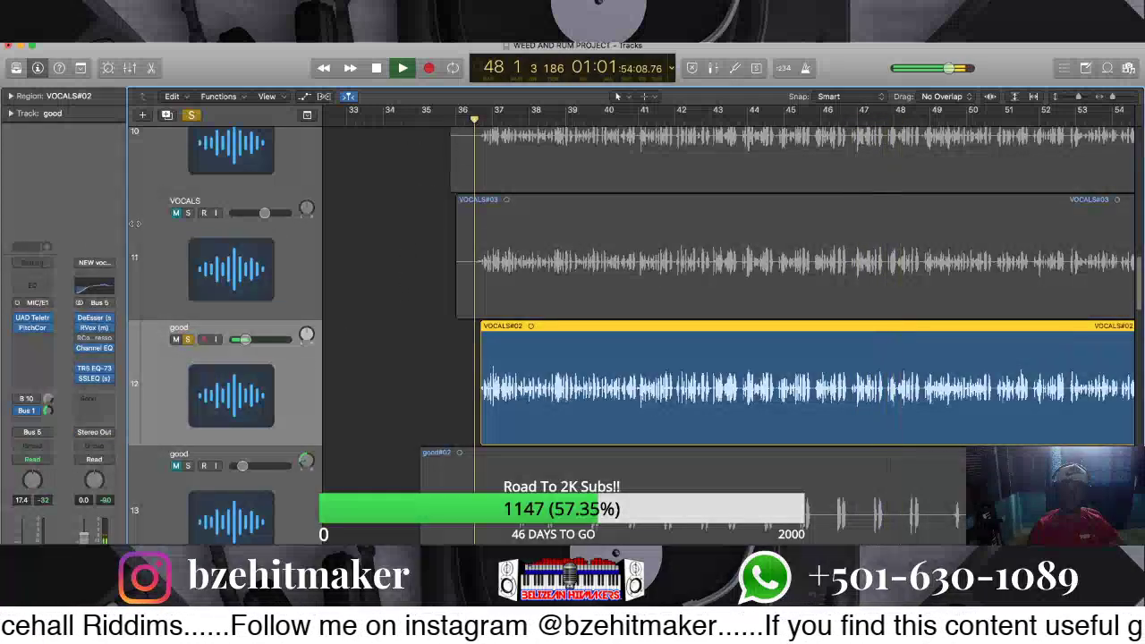
{"action": "left_click", "coordinate": [97, 328]}
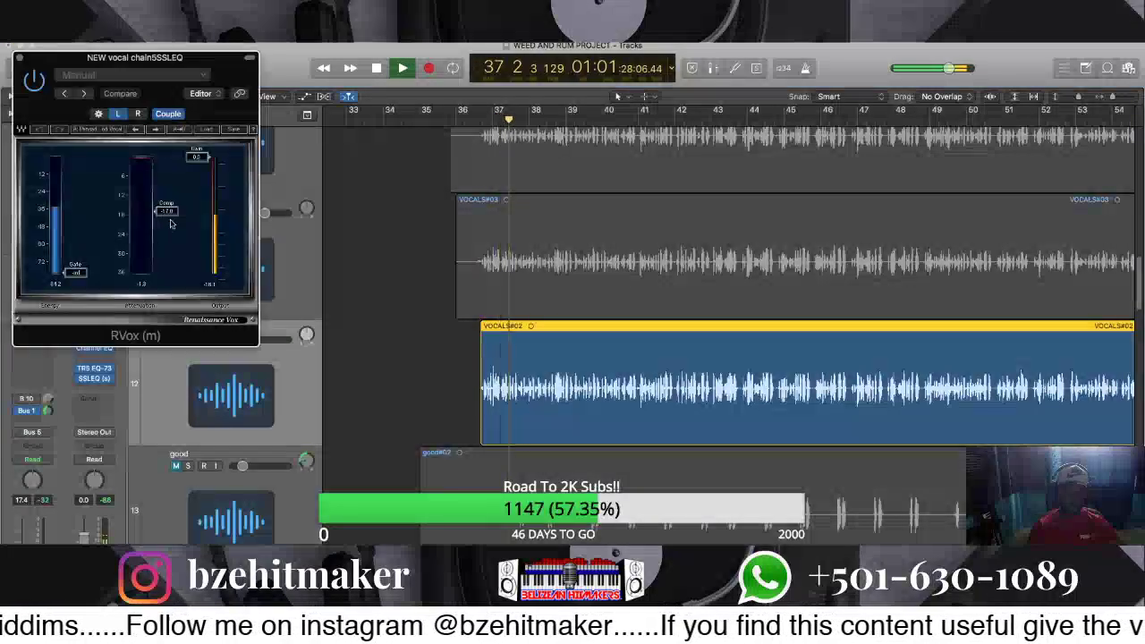
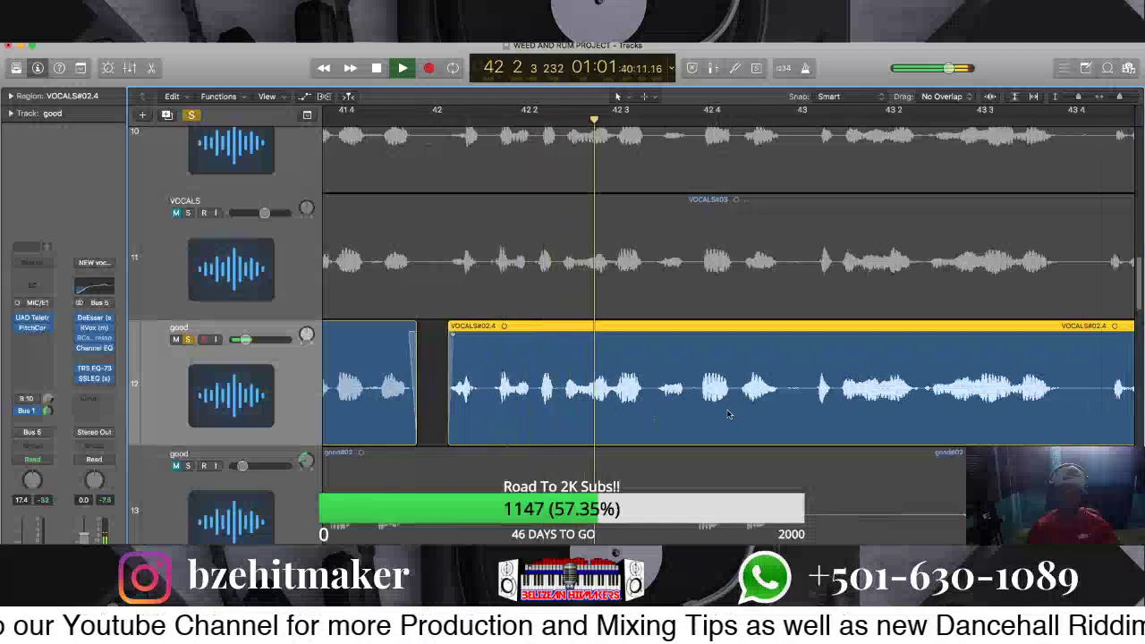
Cut the silence just before bar 43 out of track 12's vocal and fade the region edges on both sides of the gap
{"action": "key", "text": "t"}
{"action": "key", "text": "i"}
{"action": "key", "text": "space"}
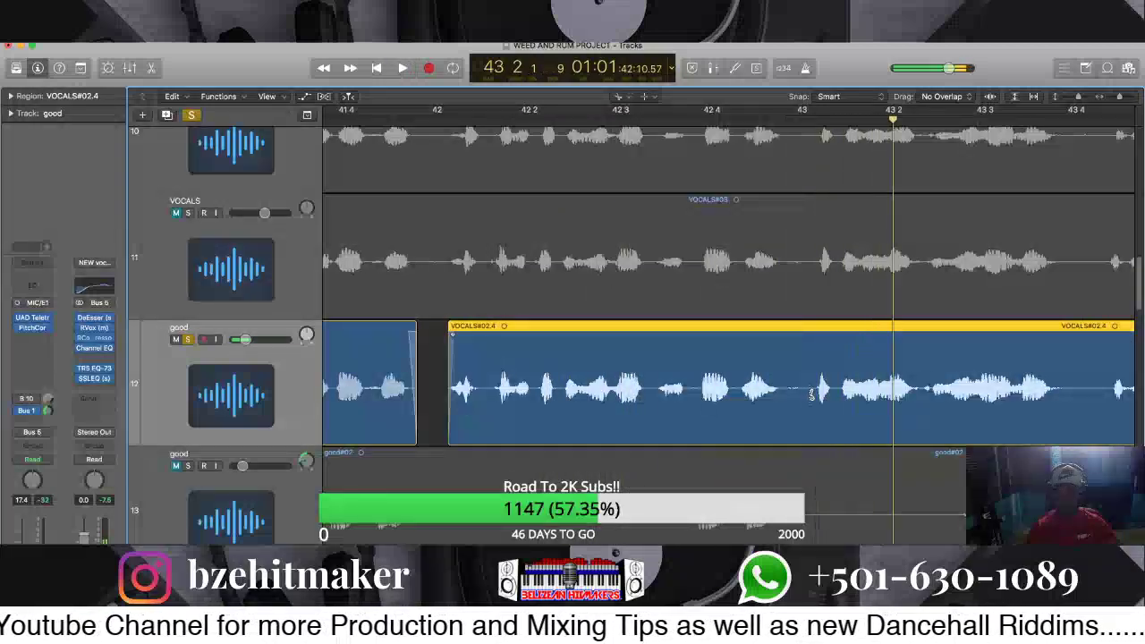
{"action": "left_click", "coordinate": [811, 391]}
{"action": "key", "text": "t"}
{"action": "key", "text": "t"}
{"action": "left_click_drag", "start_coordinate": [808, 404], "coordinate": [781, 395]}
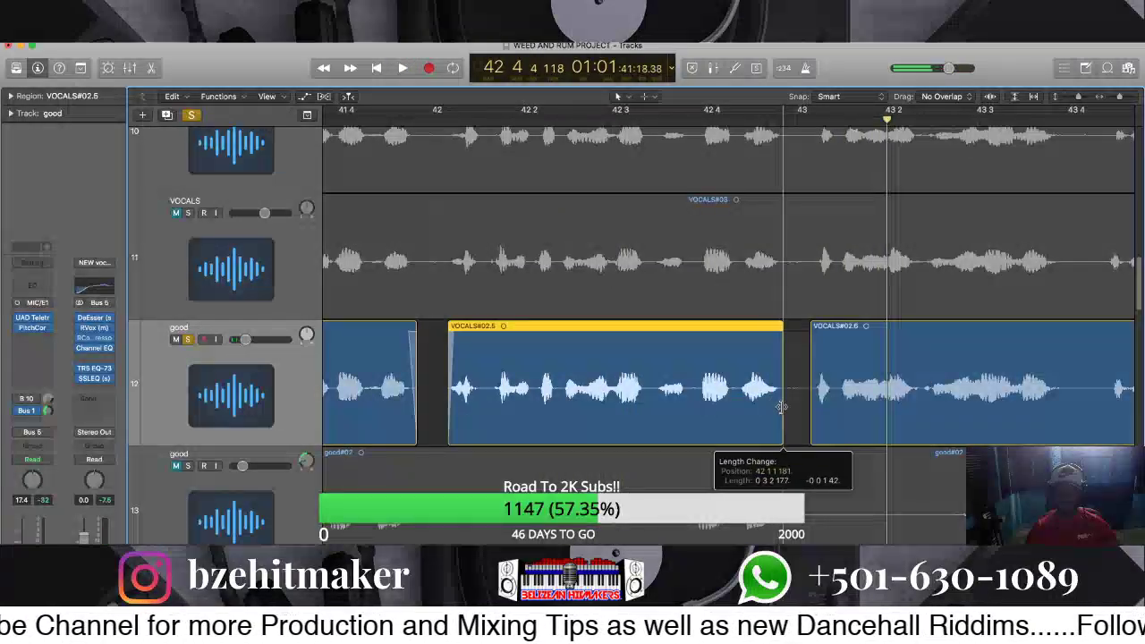
{"action": "key", "text": "t"}
{"action": "key", "text": "t"}
{"action": "left_click", "coordinate": [812, 386]}
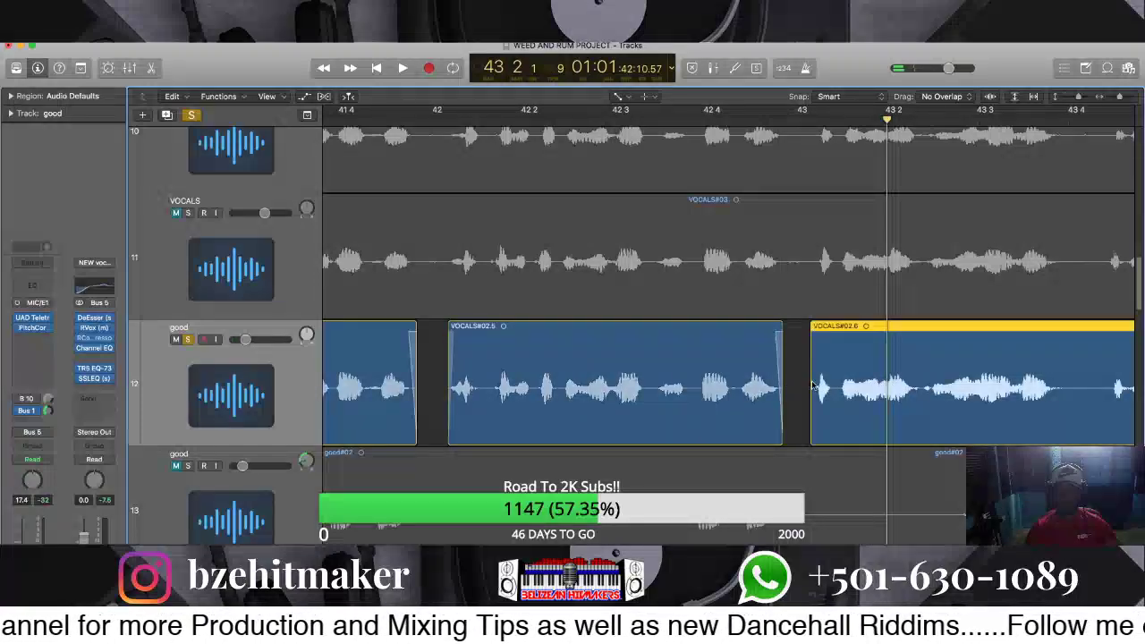
Play on, cut the silence around bar 43 beat 4 out of track 12's vocal, and fade the region edges beside it
{"action": "key", "text": "space"}
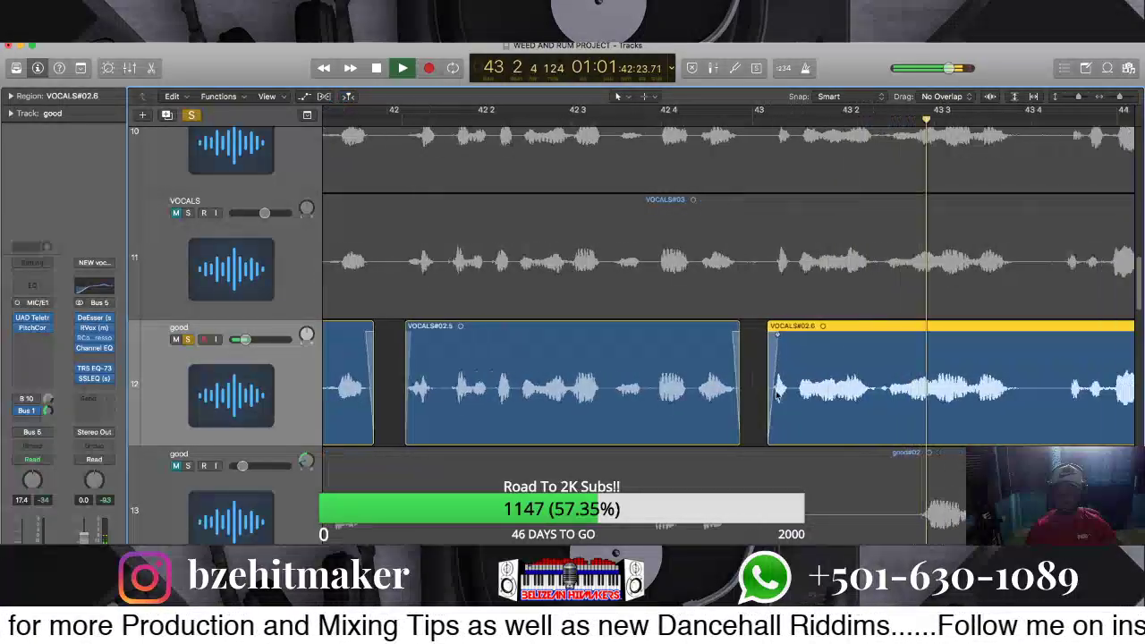
{"action": "scroll", "coordinate": [775, 398], "scroll_direction": "right", "scroll_amount": 3}
{"action": "key", "text": "space"}
{"action": "key", "text": "t"}
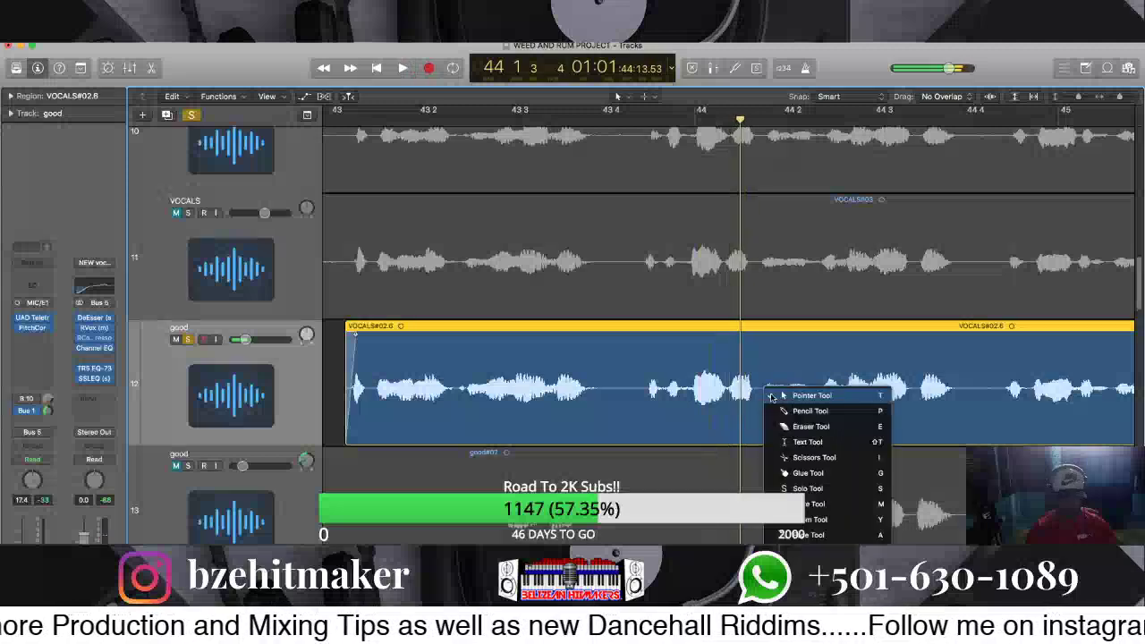
{"action": "key", "text": "i"}
{"action": "left_click", "coordinate": [601, 400]}
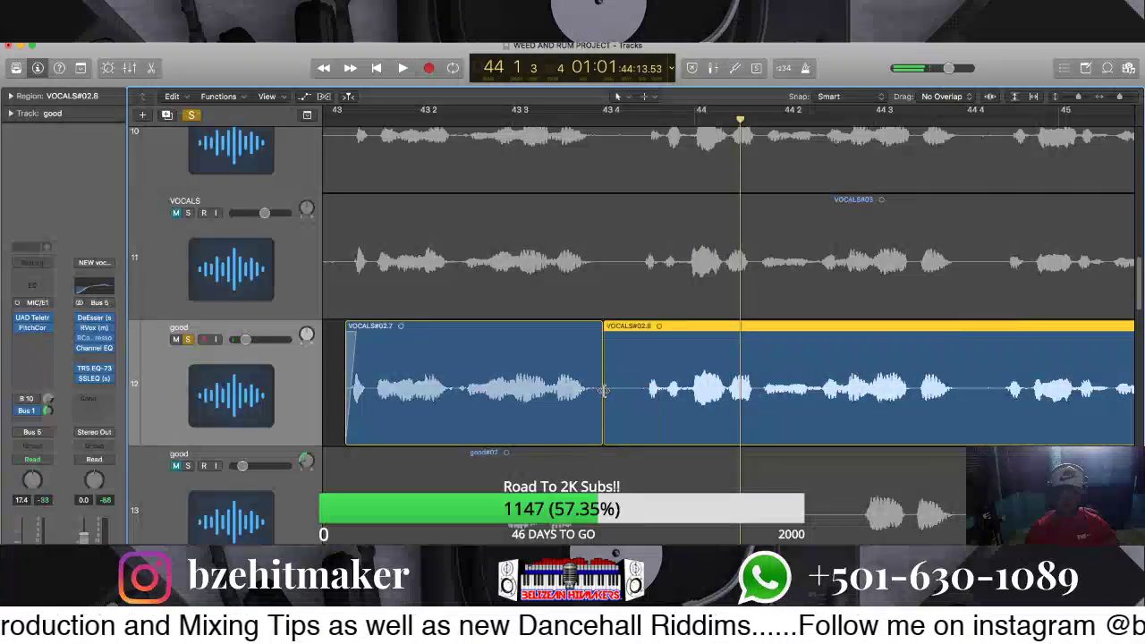
{"action": "left_click_drag", "start_coordinate": [601, 400], "coordinate": [644, 397]}
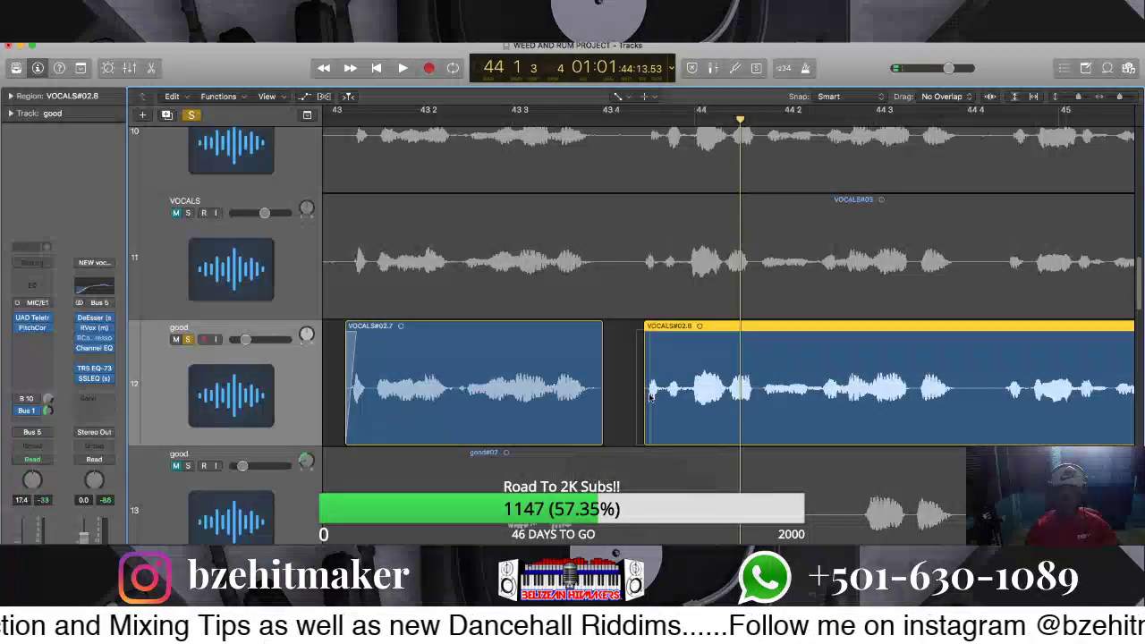
{"action": "left_click", "coordinate": [590, 396]}
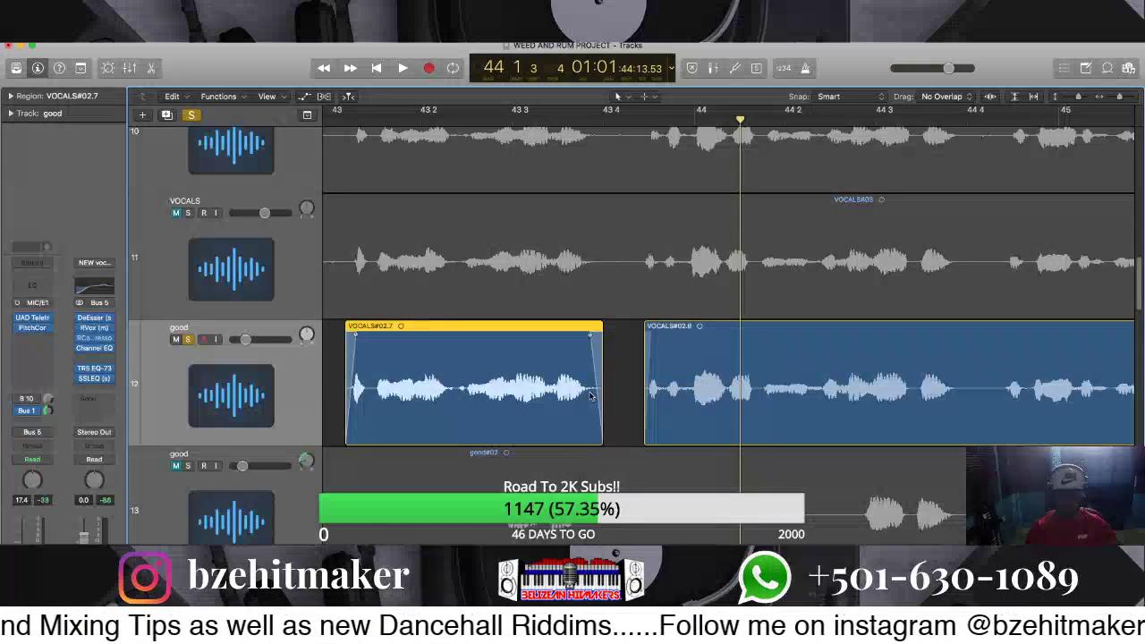
Cut the silence around bar 44 beat 4 out of track 12's vocal and fade the adjoining region edges
{"action": "key", "text": "t"}
{"action": "key", "text": "j"}
{"action": "left_click", "coordinate": [958, 393]}
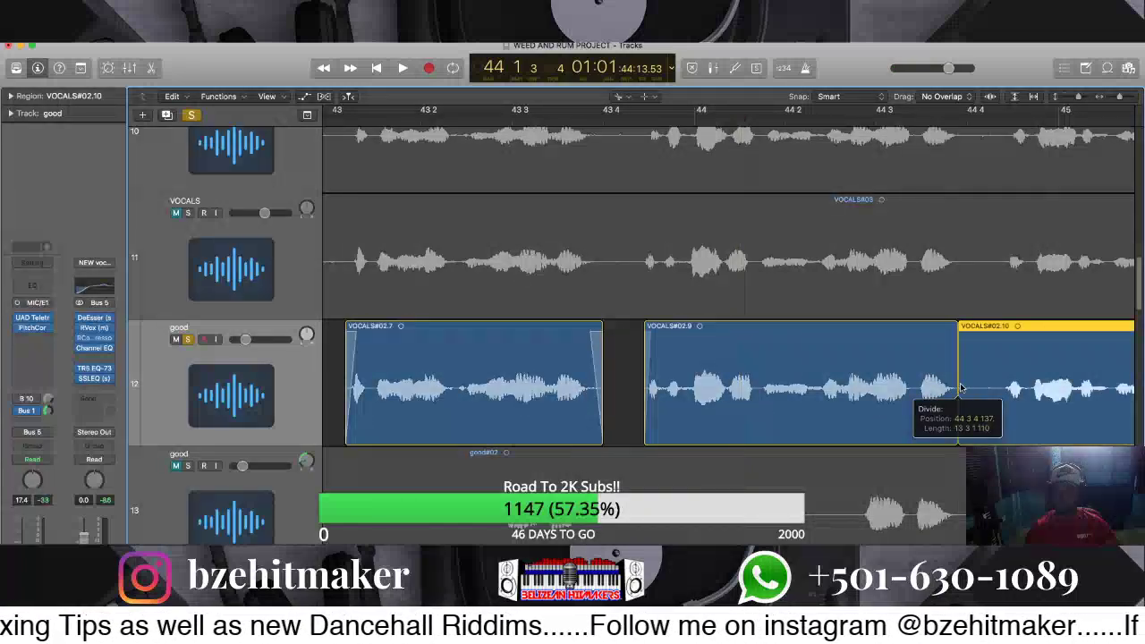
{"action": "left_click_drag", "start_coordinate": [958, 393], "coordinate": [1002, 398]}
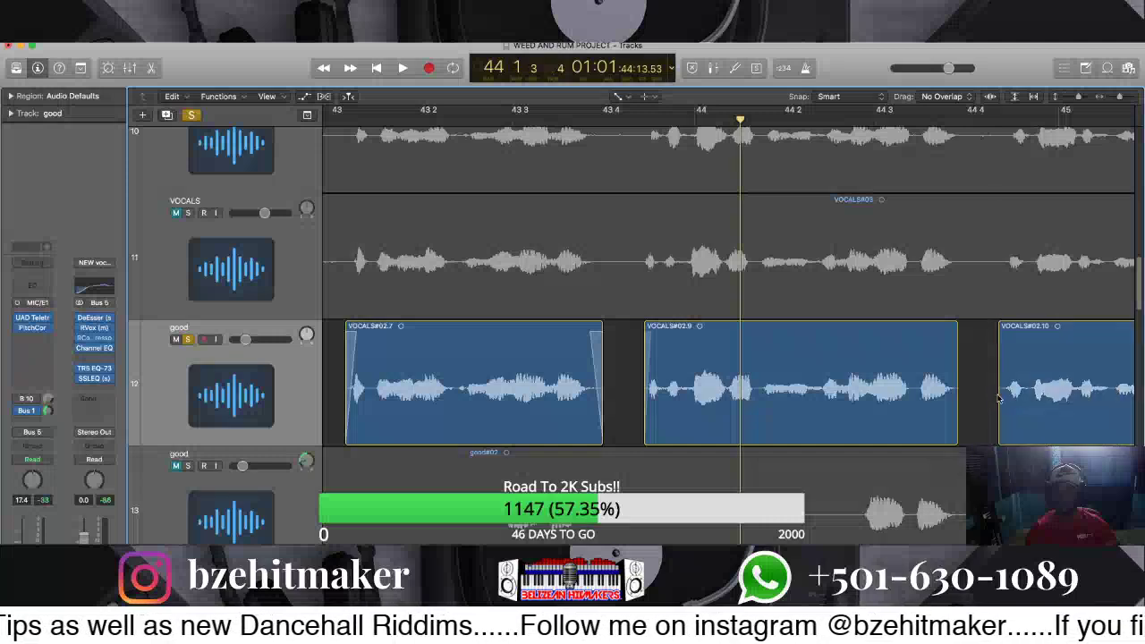
{"action": "left_click", "coordinate": [945, 395]}
{"action": "key", "text": "t"}
{"action": "key", "text": "t"}
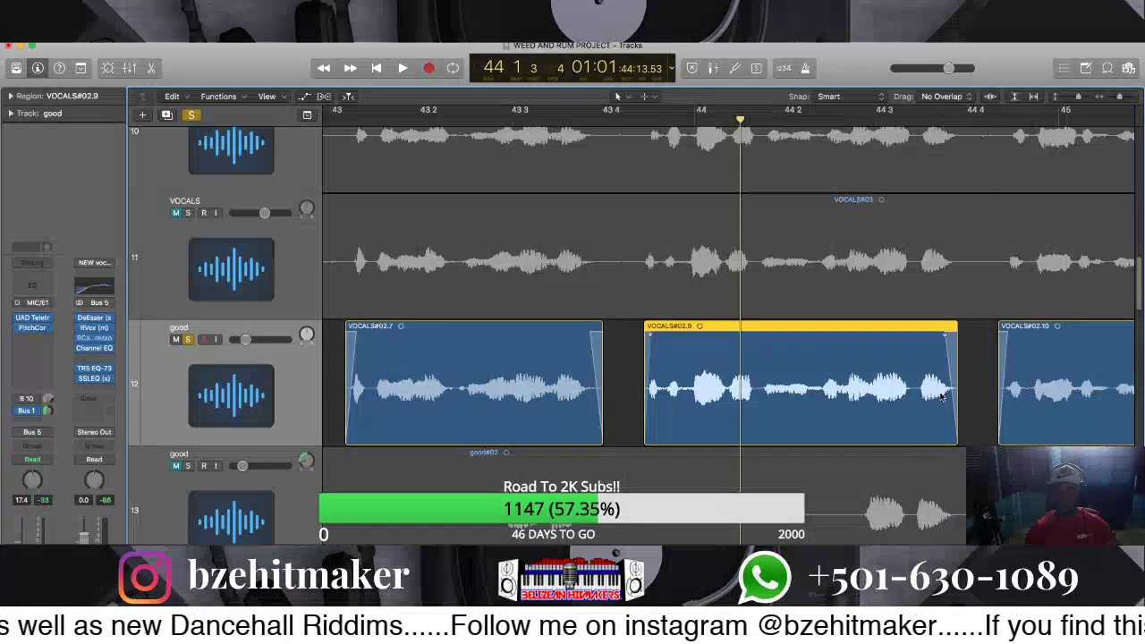
Play on, remove the silence around bar 45 beat 4 from track 12's vocal, and fade the adjoining region edges
{"action": "key", "text": "space"}
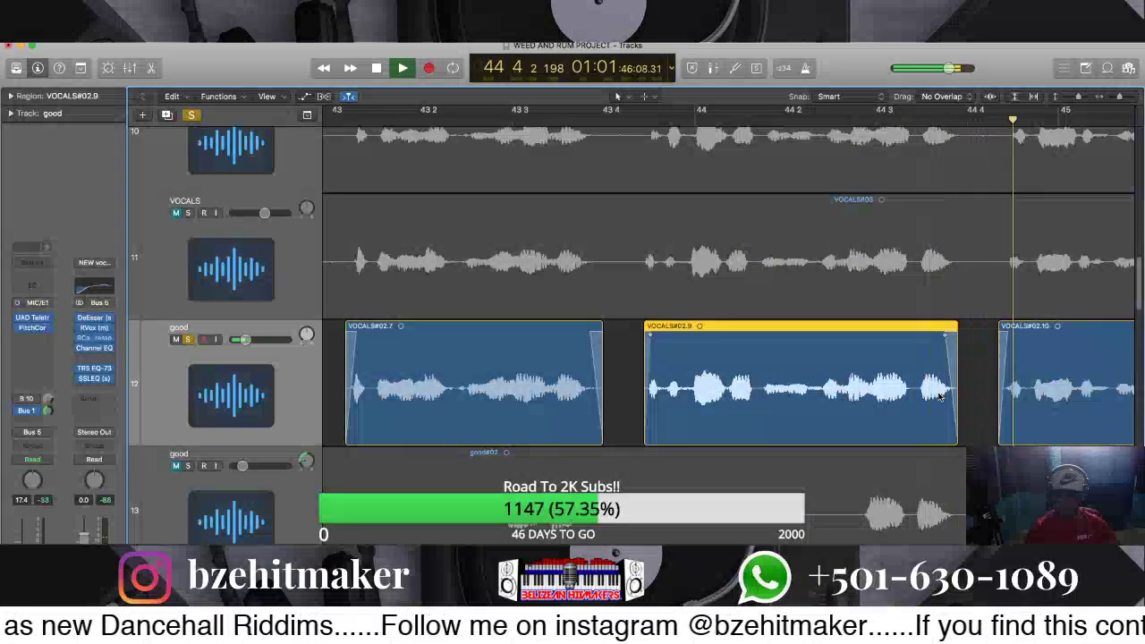
{"action": "key", "text": "space"}
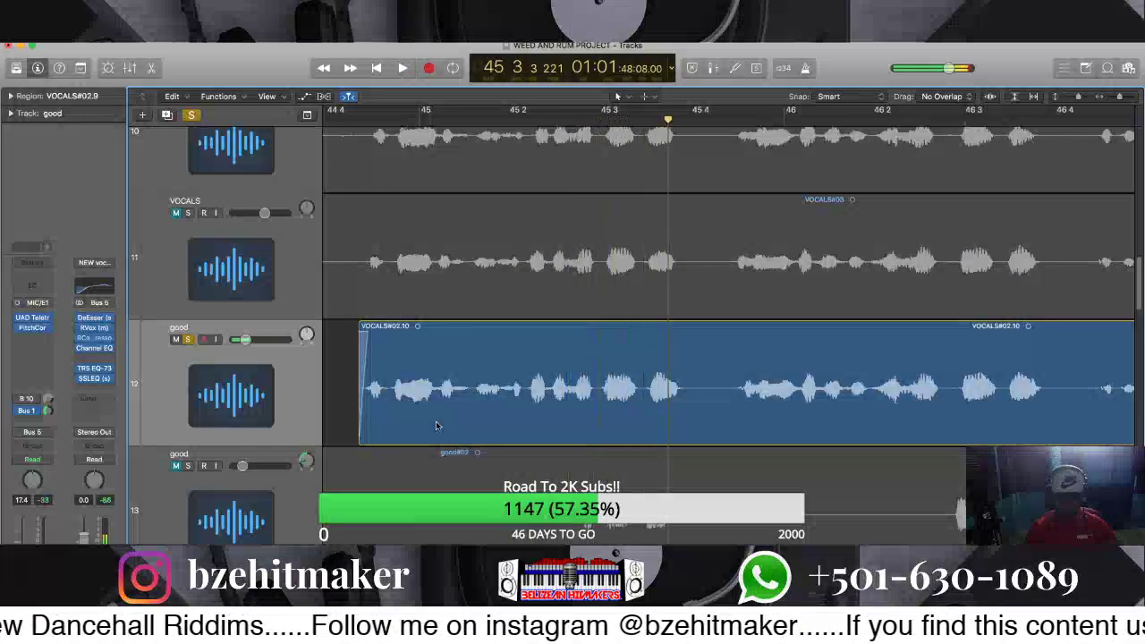
{"action": "key", "text": "t"}
{"action": "key", "text": "i"}
{"action": "left_click", "coordinate": [732, 394]}
{"action": "key", "text": "t"}
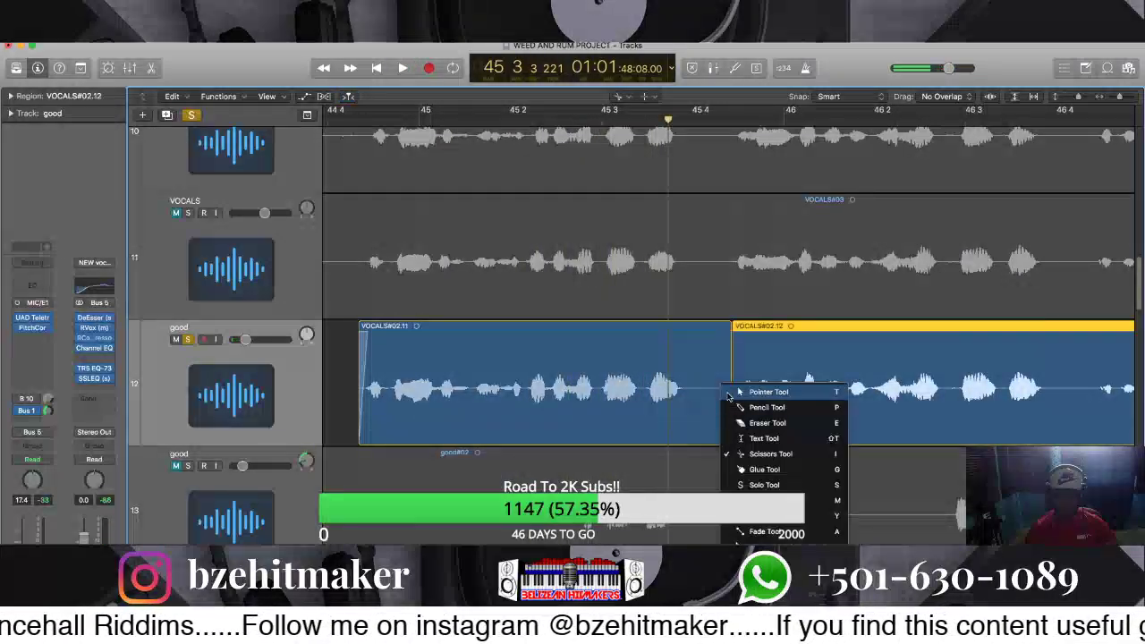
{"action": "key", "text": "t"}
{"action": "left_click_drag", "start_coordinate": [731, 394], "coordinate": [686, 398]}
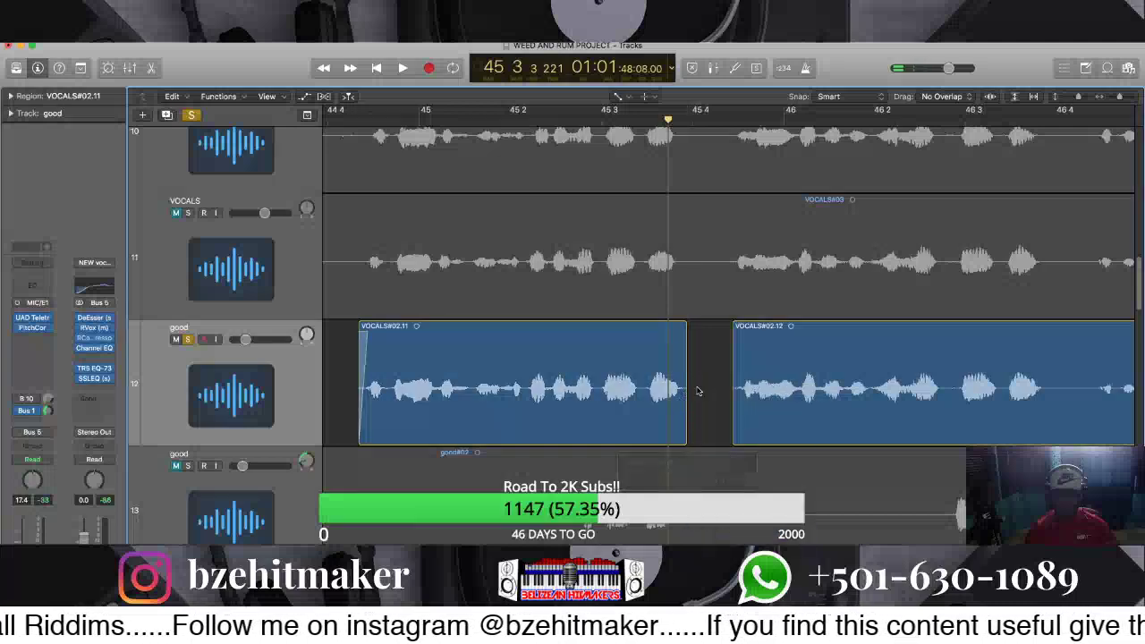
{"action": "left_click", "coordinate": [742, 399]}
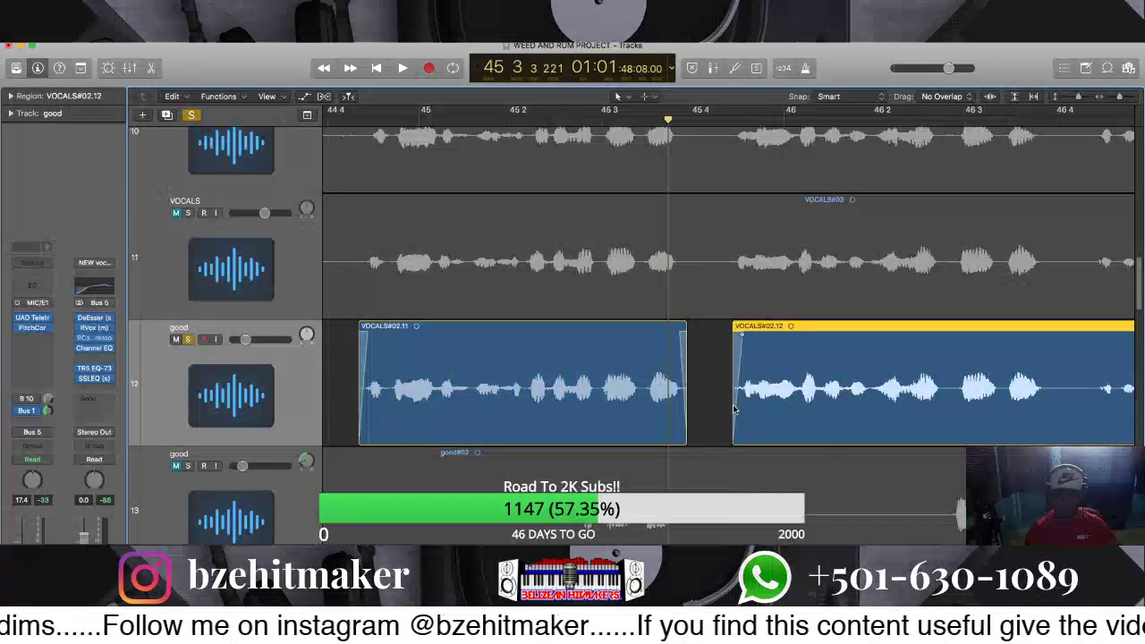
Play on, cut the silence around bar 46 beat 4 out of track 12's vocal, and fade the region edges on both sides
{"action": "key", "text": "space"}
{"action": "key", "text": "t"}
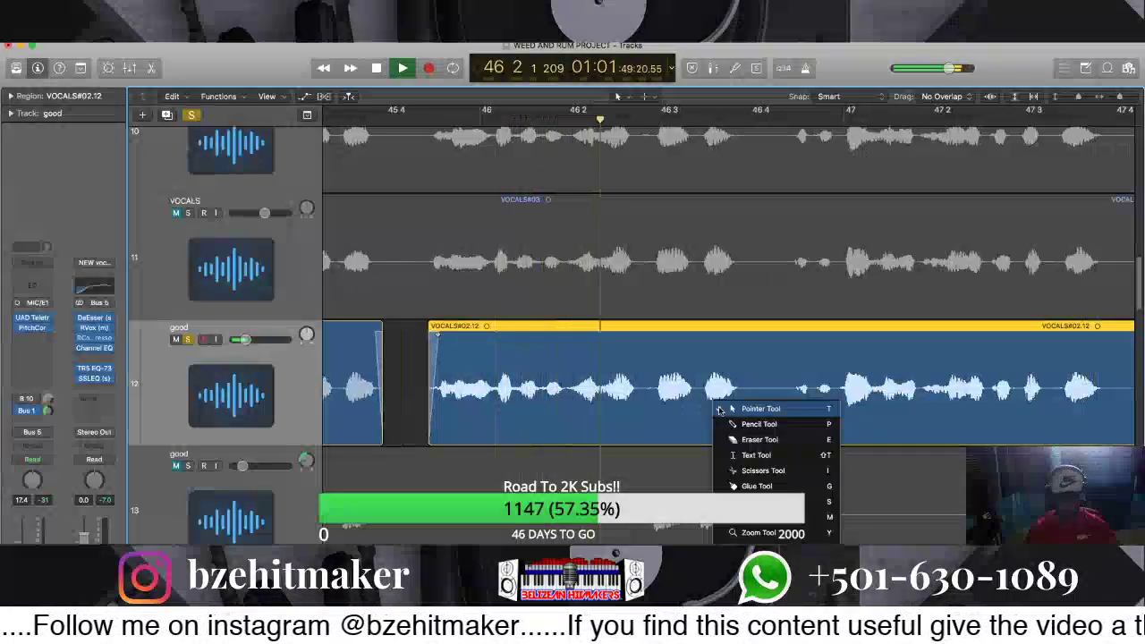
{"action": "key", "text": "i"}
{"action": "key", "text": "space"}
{"action": "left_click", "coordinate": [788, 398]}
{"action": "key", "text": "t"}
{"action": "key", "text": "t"}
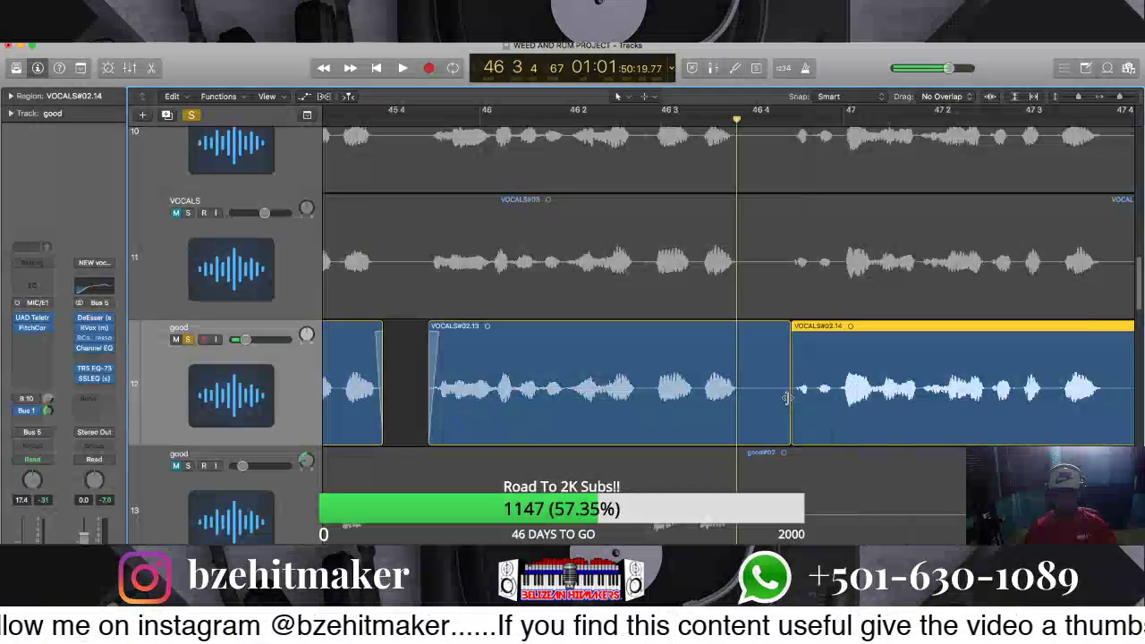
{"action": "left_click_drag", "start_coordinate": [788, 398], "coordinate": [742, 395]}
{"action": "key", "text": "t"}
{"action": "key", "text": "a"}
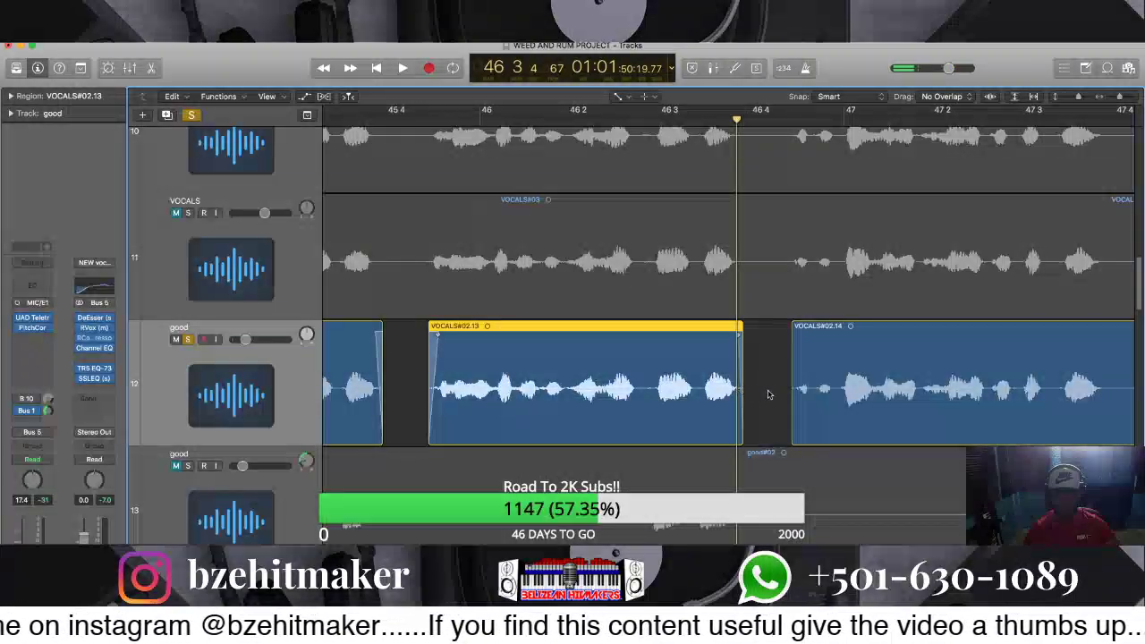
{"action": "left_click", "coordinate": [800, 400]}
Play on, remove the silence around bar 47 beat 4 from track 12's vocal, and fade the adjoining region edges
{"action": "key", "text": "space"}
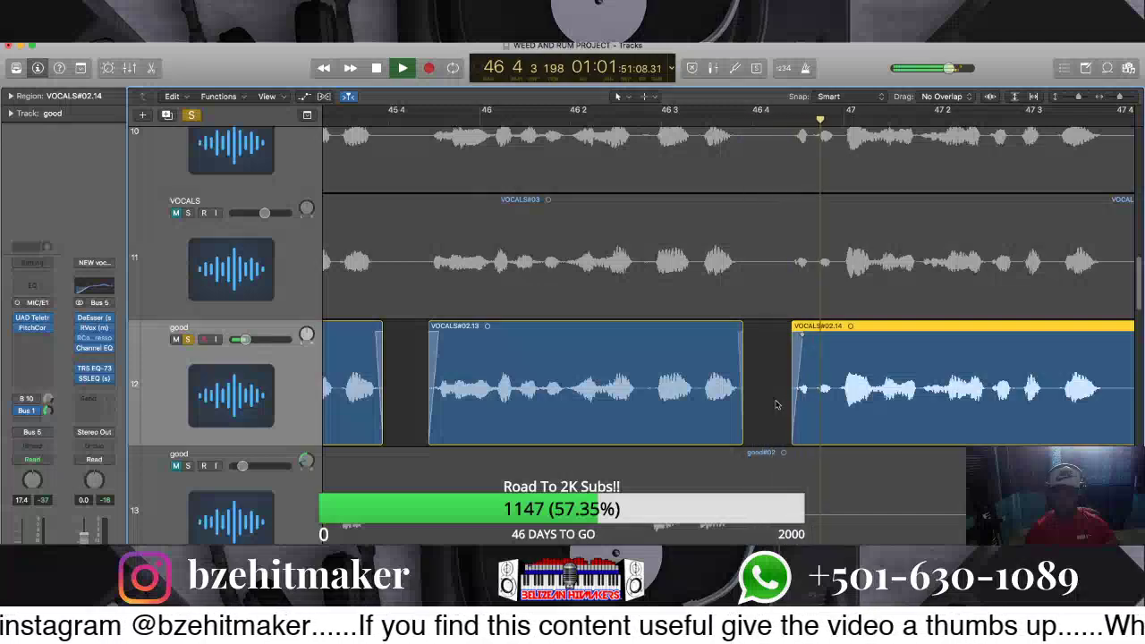
{"action": "scroll", "coordinate": [766, 406], "scroll_direction": "right", "scroll_amount": 5}
{"action": "key", "text": "t"}
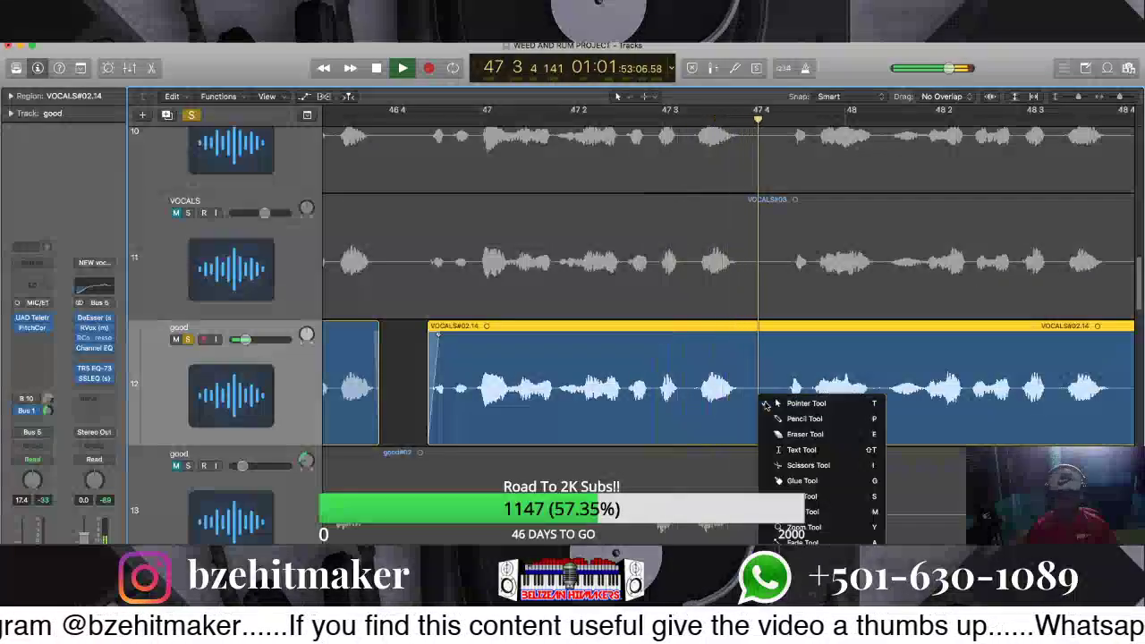
{"action": "key", "text": "i"}
{"action": "key", "text": "space"}
{"action": "left_click", "coordinate": [784, 391]}
{"action": "mouse_move", "coordinate": [781, 391]}
{"action": "left_mouse_down"}
{"action": "mouse_move", "coordinate": [736, 392]}
{"action": "mouse_move", "coordinate": [798, 398]}
{"action": "left_mouse_up"}
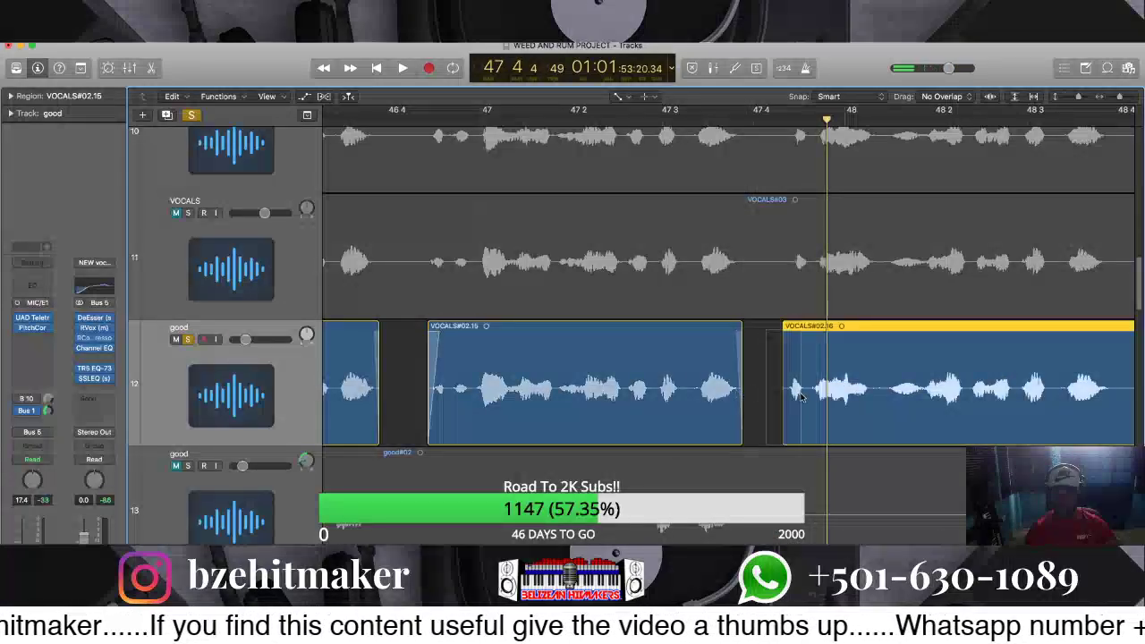
{"action": "key", "text": "t"}
{"action": "key", "text": "t"}
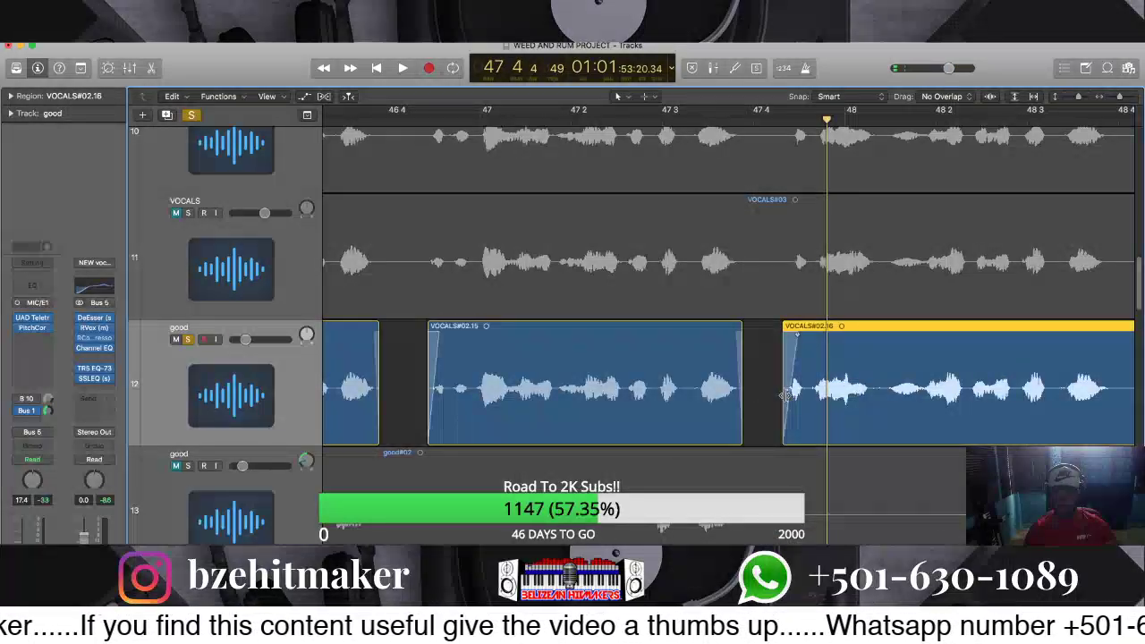
Play on, cut the silence around bar 48 beat 4 out of track 12's vocal, and fade the region edges beside the gap
{"action": "key", "text": "space"}
{"action": "scroll", "coordinate": [776, 400], "scroll_direction": "right", "scroll_amount": 5}
{"action": "scroll", "coordinate": [769, 406], "scroll_direction": "down", "scroll_amount": 2}
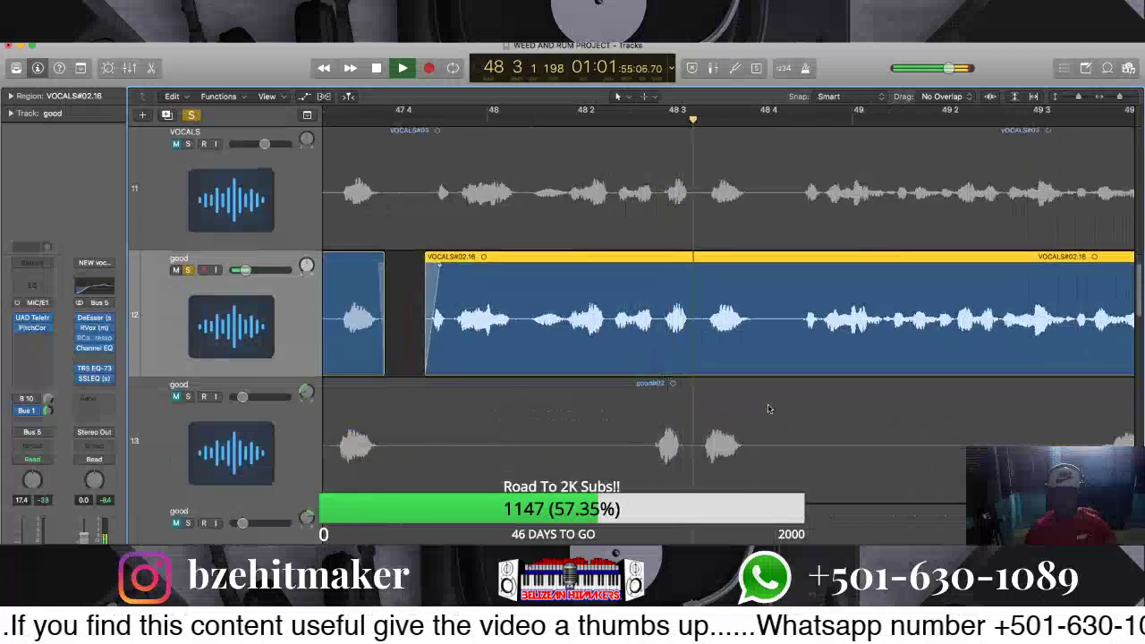
{"action": "key", "text": "space"}
{"action": "key", "text": "t"}
{"action": "key", "text": "i"}
{"action": "left_click", "coordinate": [794, 330]}
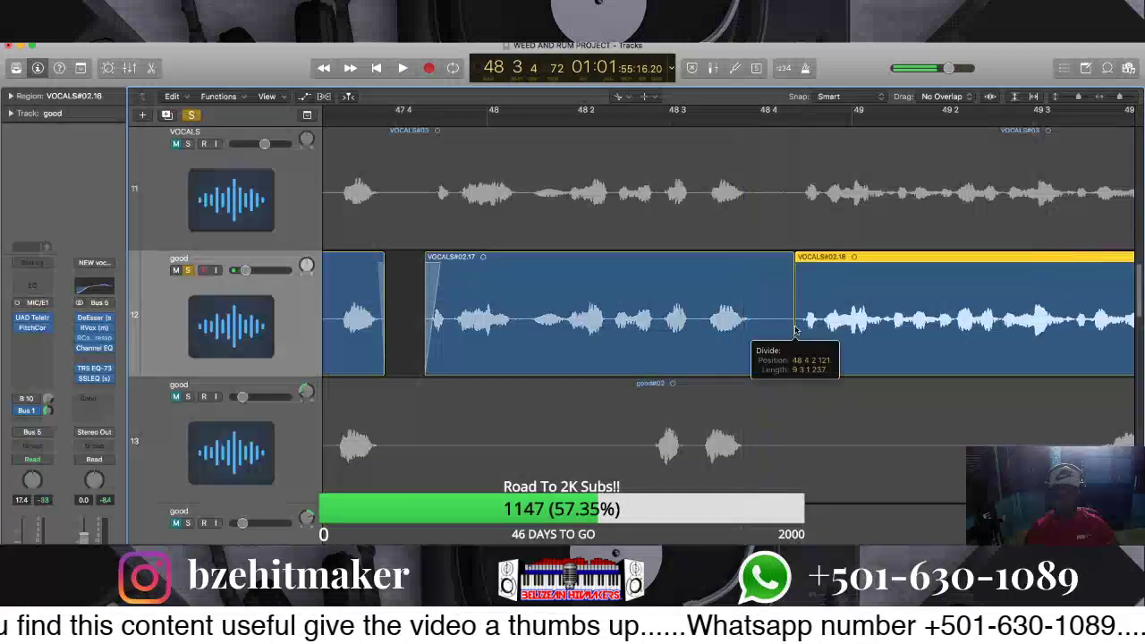
{"action": "key", "text": "t"}
{"action": "key", "text": "t"}
{"action": "mouse_move", "coordinate": [792, 331]}
{"action": "left_mouse_down"}
{"action": "mouse_move", "coordinate": [747, 327]}
{"action": "mouse_move", "coordinate": [799, 338]}
{"action": "left_mouse_up"}
{"action": "key", "text": "t"}
{"action": "key", "text": "a"}
{"action": "key", "text": "t"}
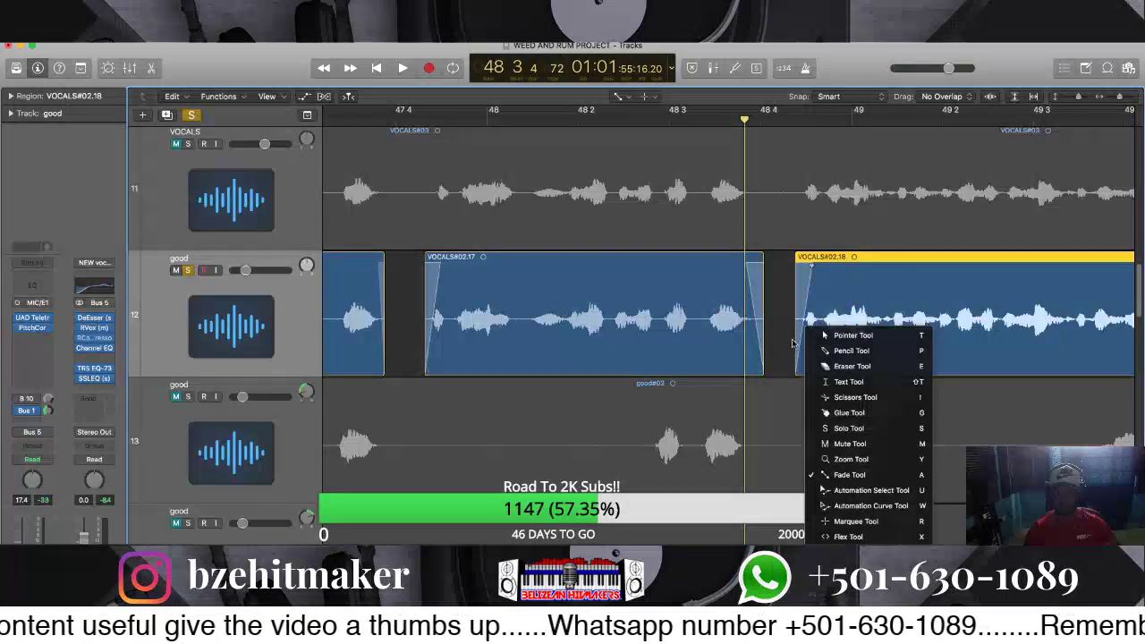
{"action": "key", "text": "t"}
Play on, remove the silence around bar 50 beat 4 from track 12's vocal, and fade the region edges beside it
{"action": "key", "text": "space"}
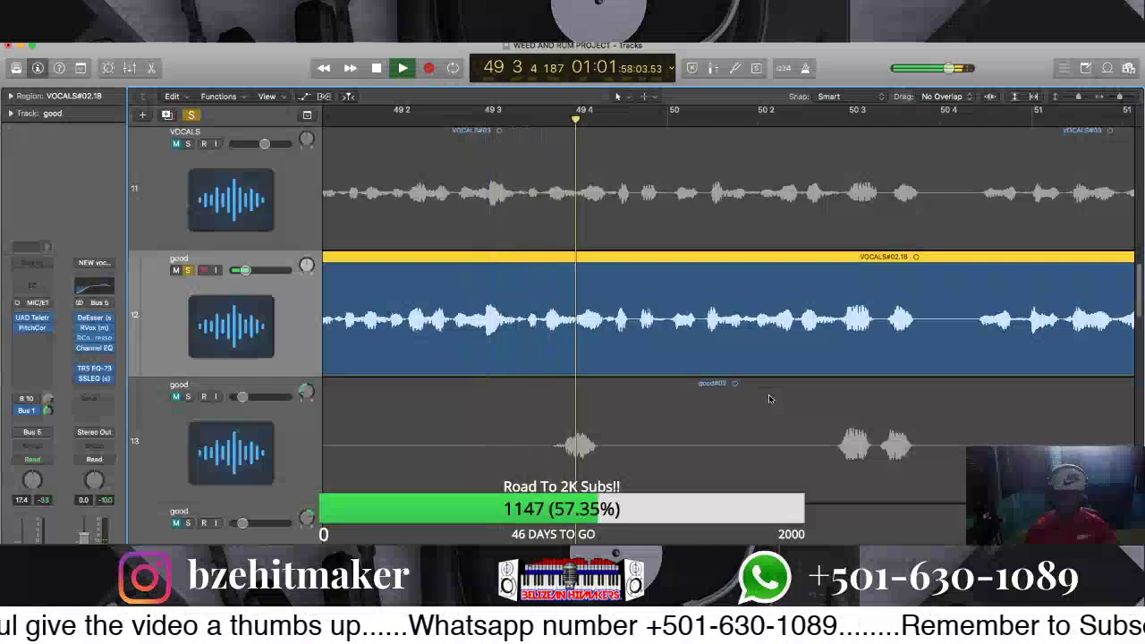
{"action": "key", "text": "t"}
{"action": "key", "text": "i"}
{"action": "left_click", "coordinate": [924, 327]}
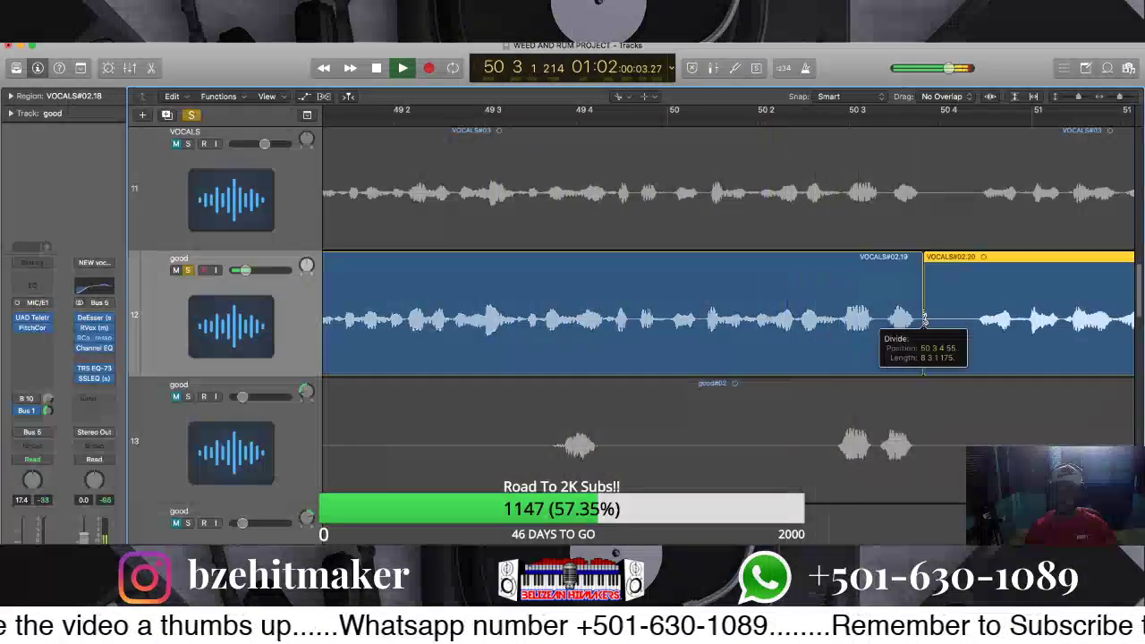
{"action": "key", "text": "t"}
{"action": "key", "text": "t"}
{"action": "mouse_move", "coordinate": [926, 327]}
{"action": "left_mouse_down"}
{"action": "mouse_move", "coordinate": [969, 325]}
{"action": "mouse_move", "coordinate": [930, 325]}
{"action": "left_mouse_up"}
{"action": "left_click", "coordinate": [982, 327]}
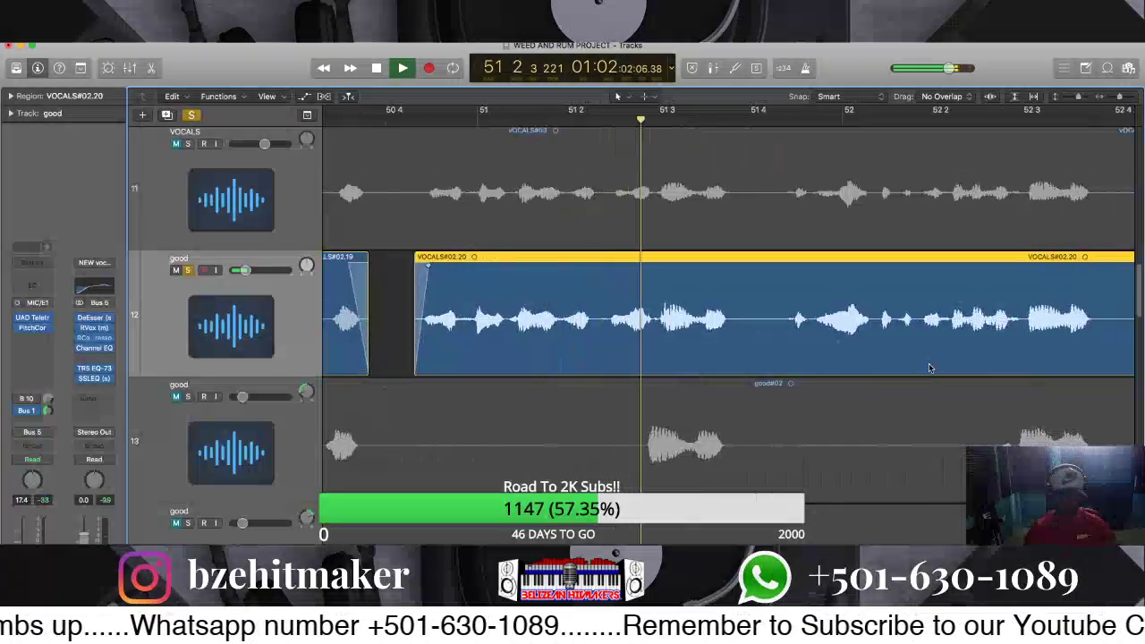
Cut the silence around bar 51 beat 4 out of track 12's vocal and fade the adjoining region edges
{"action": "key", "text": "space"}
{"action": "key", "text": "t"}
{"action": "key", "text": "t"}
{"action": "left_click", "coordinate": [784, 315]}
{"action": "key", "text": "t"}
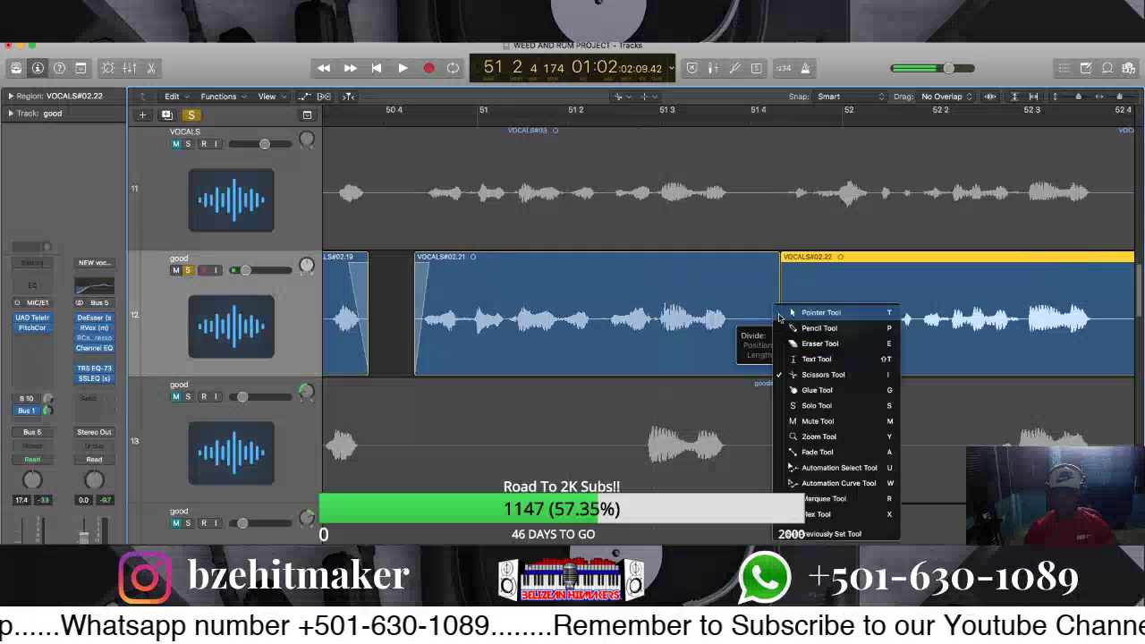
{"action": "key", "text": "t"}
{"action": "mouse_move", "coordinate": [778, 328]}
{"action": "left_mouse_down"}
{"action": "mouse_move", "coordinate": [726, 323]}
{"action": "mouse_move", "coordinate": [791, 325]}
{"action": "left_mouse_up"}
{"action": "key", "text": "t"}
{"action": "key", "text": "a"}
{"action": "key", "text": "t"}
{"action": "key", "text": "t"}
Play on, cut the silence around bar 52 beat 4 out of track 12's vocal, and fade the edges beside the gap
{"action": "key", "text": "space"}
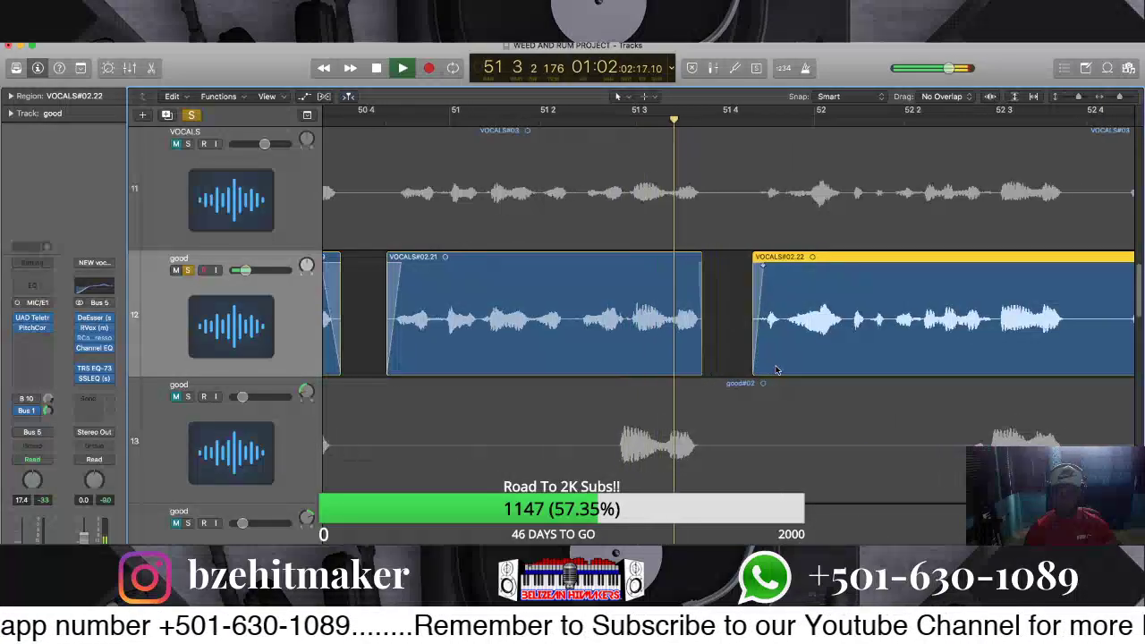
{"action": "key", "text": "t"}
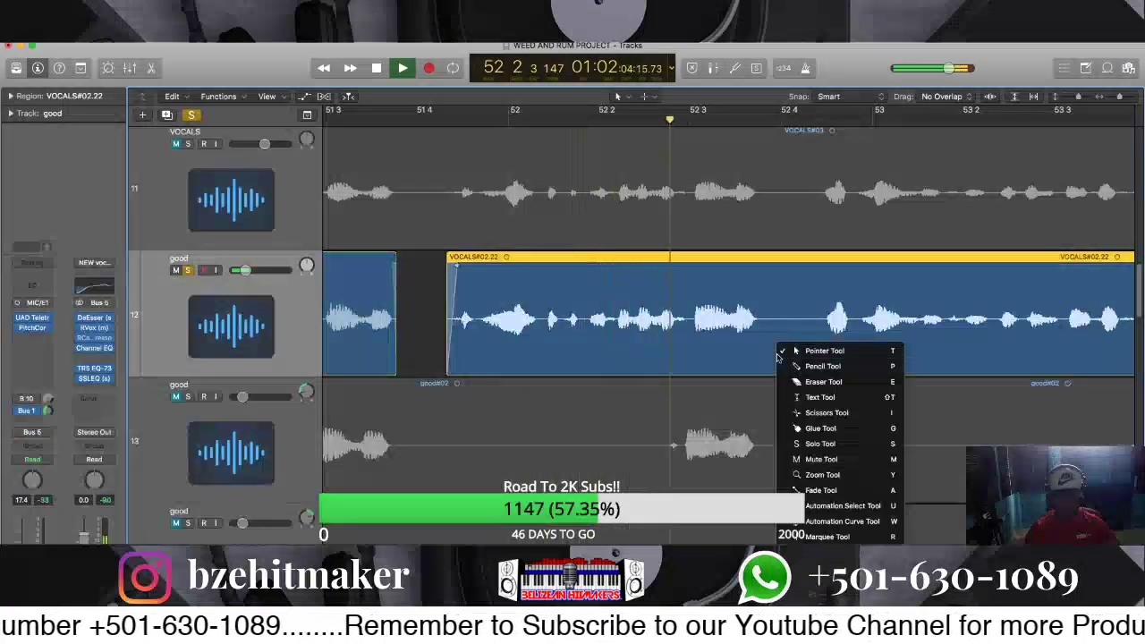
{"action": "key", "text": "c"}
{"action": "left_click", "coordinate": [811, 326]}
{"action": "key", "text": "t"}
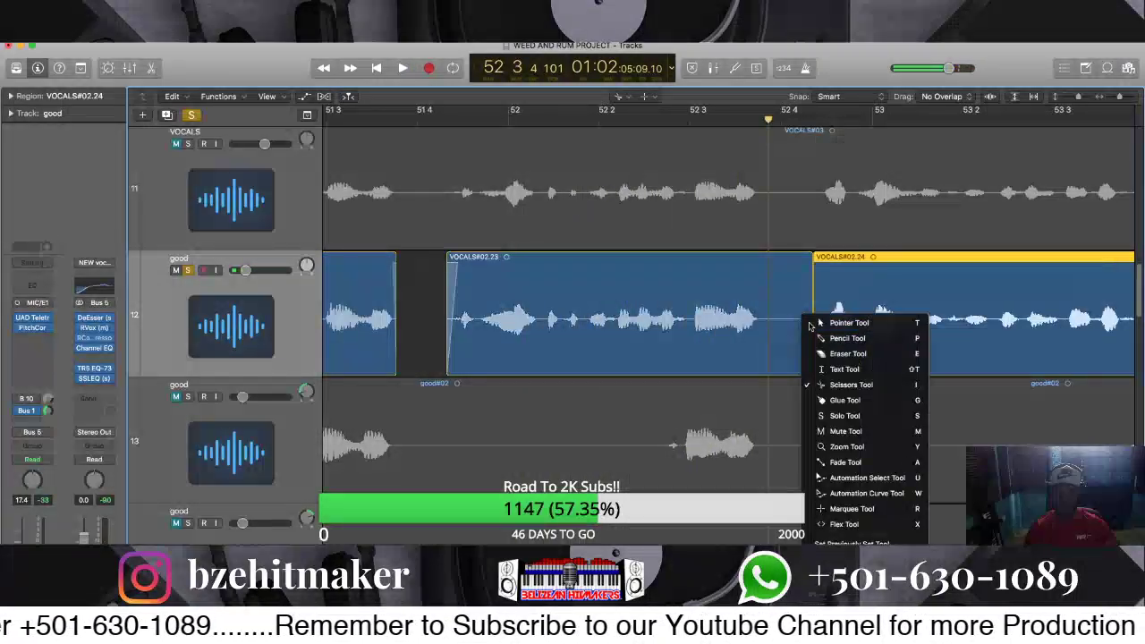
{"action": "key", "text": "t"}
{"action": "left_click_drag", "start_coordinate": [811, 325], "coordinate": [760, 327]}
{"action": "key", "text": "t"}
{"action": "key", "text": "a"}
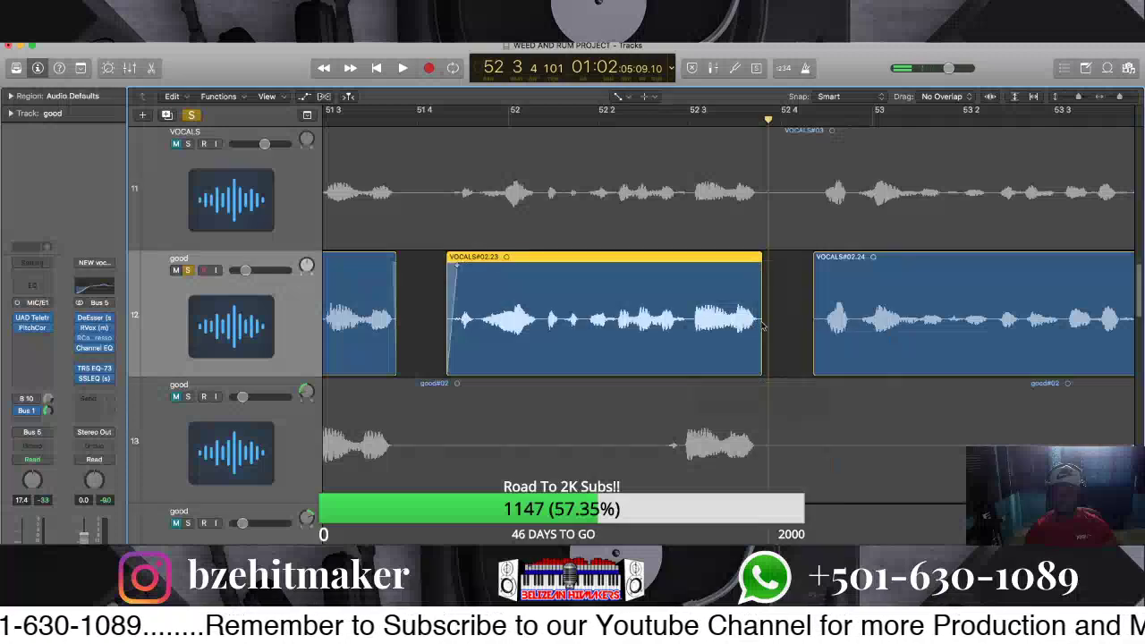
{"action": "left_click", "coordinate": [827, 329]}
{"action": "key", "text": "t"}
{"action": "key", "text": "t"}
Play on, remove the silence just before bar 54 beat 2 from track 12's vocal, and fade the region edges on both sides
{"action": "key", "text": "space"}
{"action": "scroll", "coordinate": [789, 376], "scroll_direction": "right", "scroll_amount": 10}
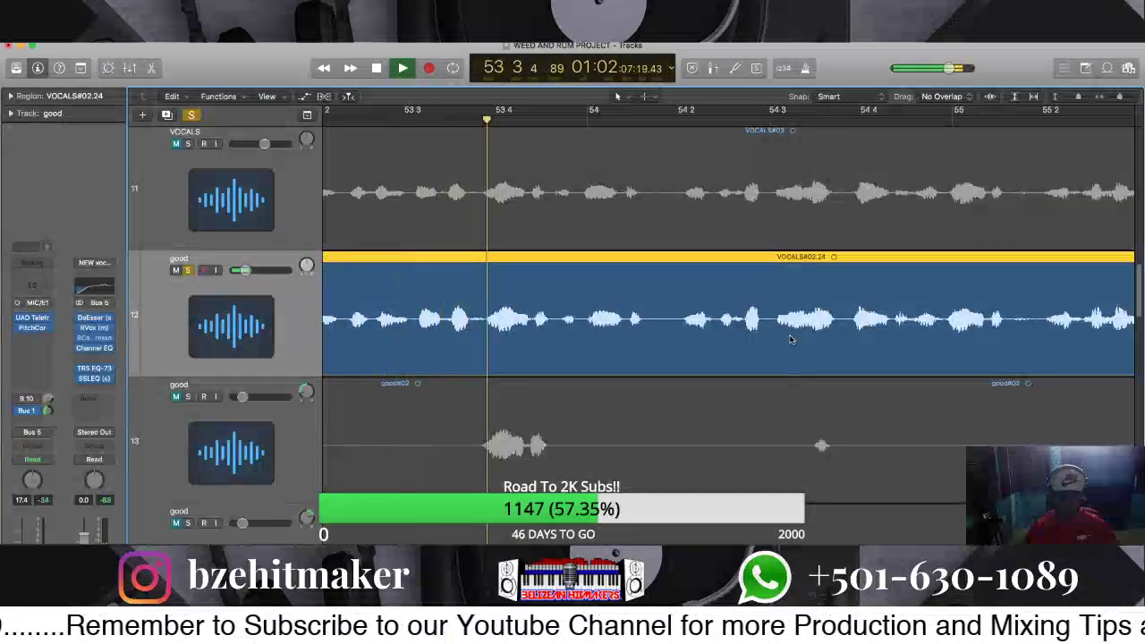
{"action": "key", "text": "t"}
{"action": "key", "text": "i"}
{"action": "key", "text": "space"}
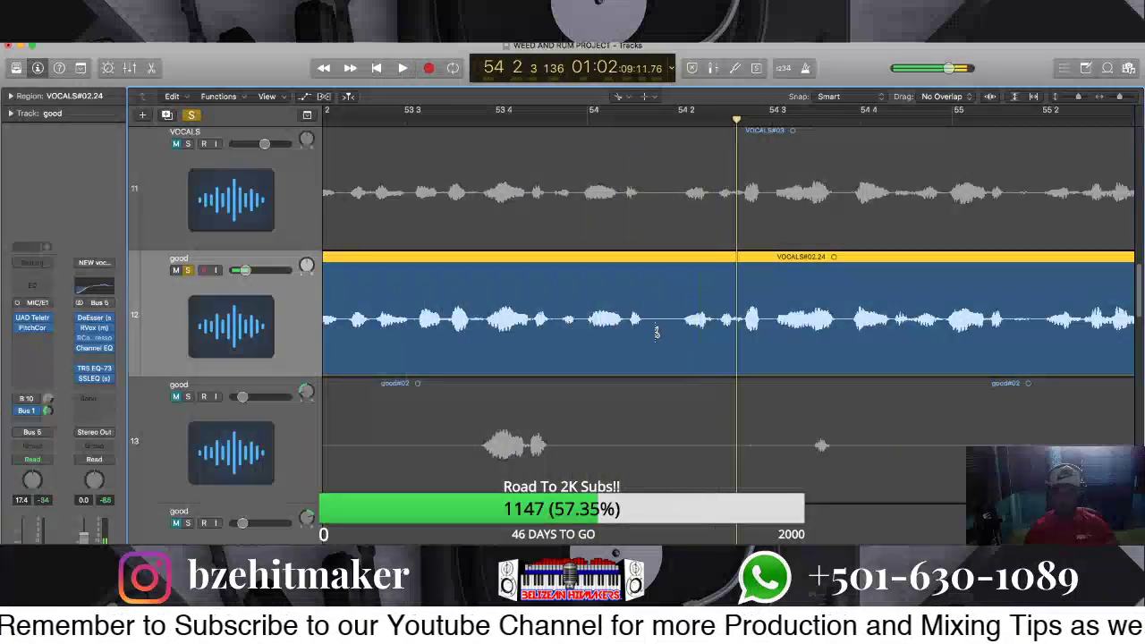
{"action": "left_click", "coordinate": [644, 328]}
{"action": "key", "text": "t"}
{"action": "key", "text": "t"}
{"action": "mouse_move", "coordinate": [645, 327]}
{"action": "left_mouse_down"}
{"action": "mouse_move", "coordinate": [680, 328]}
{"action": "mouse_move", "coordinate": [634, 333]}
{"action": "left_mouse_up"}
{"action": "key", "text": "t"}
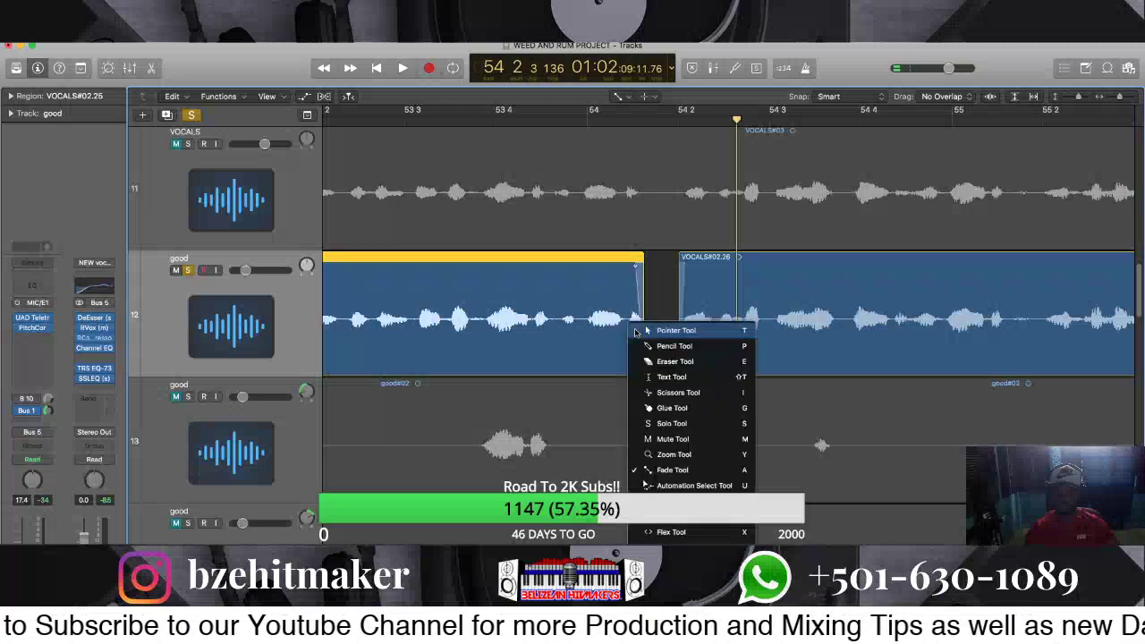
{"action": "key", "text": "t"}
Play on, cut the silence just before bar 55 beat 2 out of track 12's vocal, and fade both adjoining region edges
{"action": "key", "text": "space"}
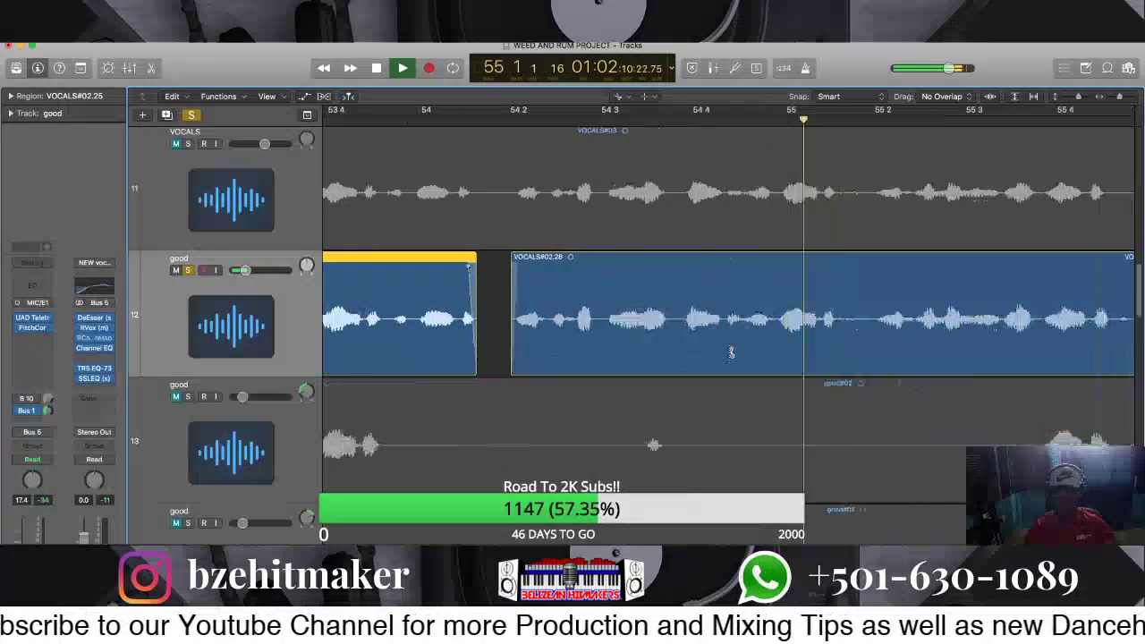
{"action": "key", "text": "space"}
{"action": "left_click", "coordinate": [824, 326]}
{"action": "key", "text": "t"}
{"action": "key", "text": "t"}
{"action": "left_click_drag", "start_coordinate": [823, 327], "coordinate": [861, 331]}
{"action": "key", "text": "t"}
{"action": "key", "text": "a"}
{"action": "left_click_drag", "start_coordinate": [832, 330], "coordinate": [815, 329]}
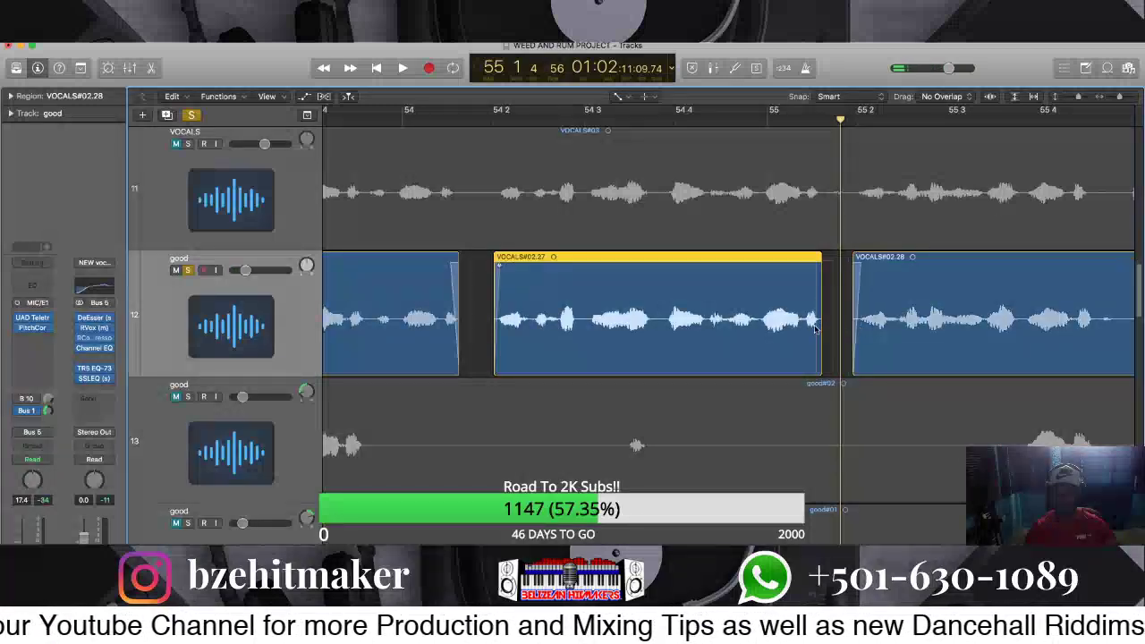
{"action": "key", "text": "t"}
{"action": "key", "text": "t"}
Play on, cut the short silence just before bar 56 out of track 12's vocal, and fade out the region preceding it
{"action": "key", "text": "space"}
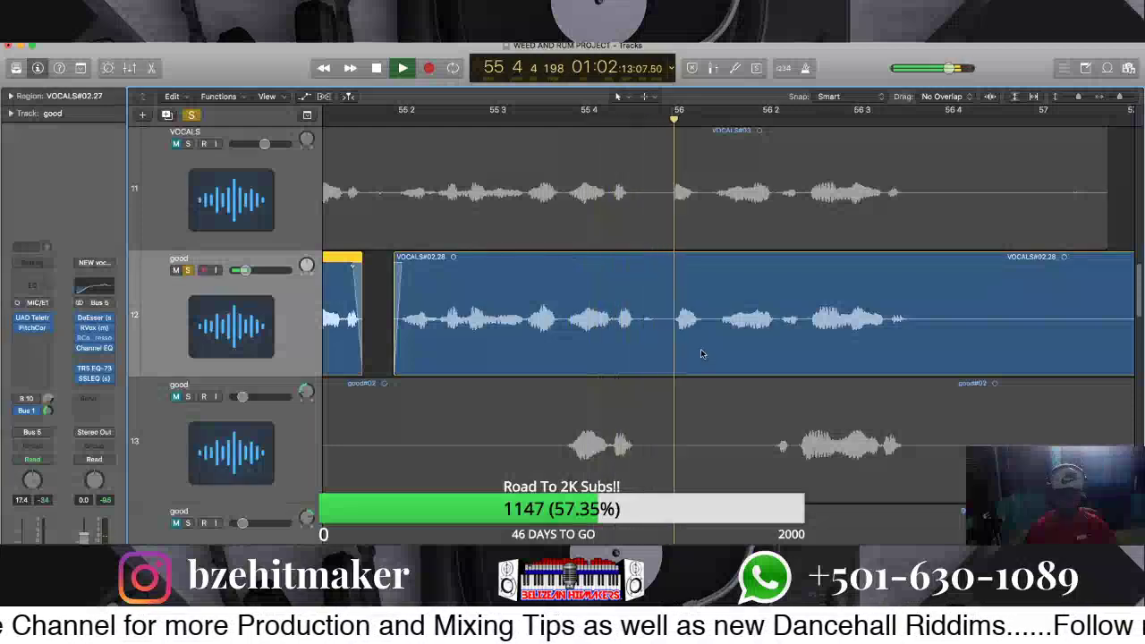
{"action": "key", "text": "t"}
{"action": "key", "text": "i"}
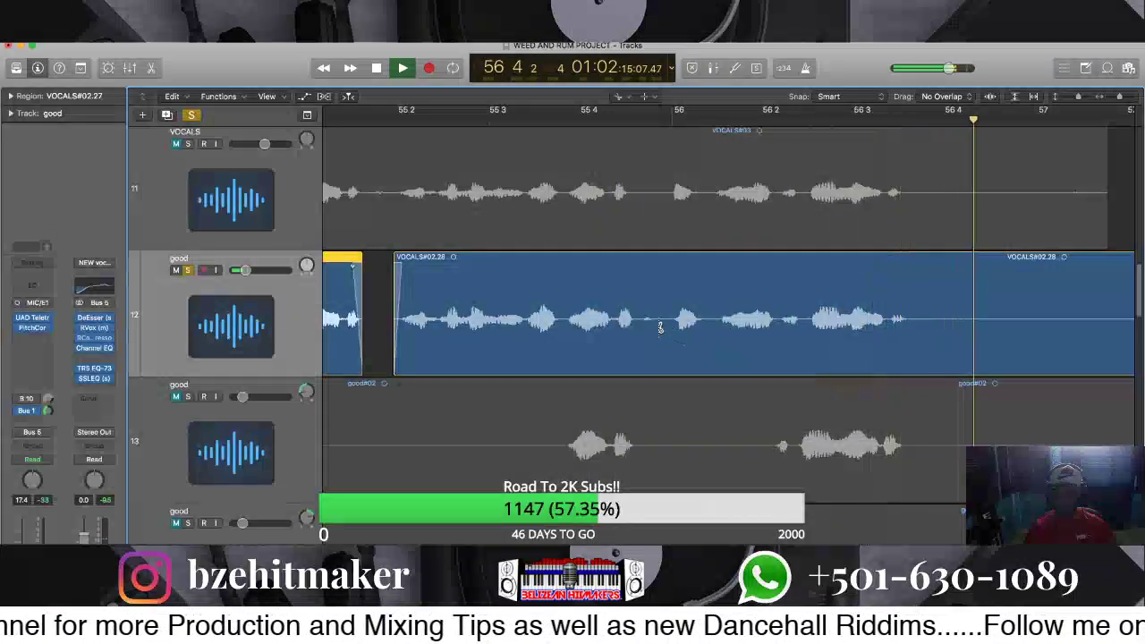
{"action": "key", "text": "space"}
{"action": "left_click", "coordinate": [664, 326]}
{"action": "key", "text": "t"}
{"action": "key", "text": "t"}
{"action": "left_click_drag", "start_coordinate": [664, 327], "coordinate": [655, 327]}
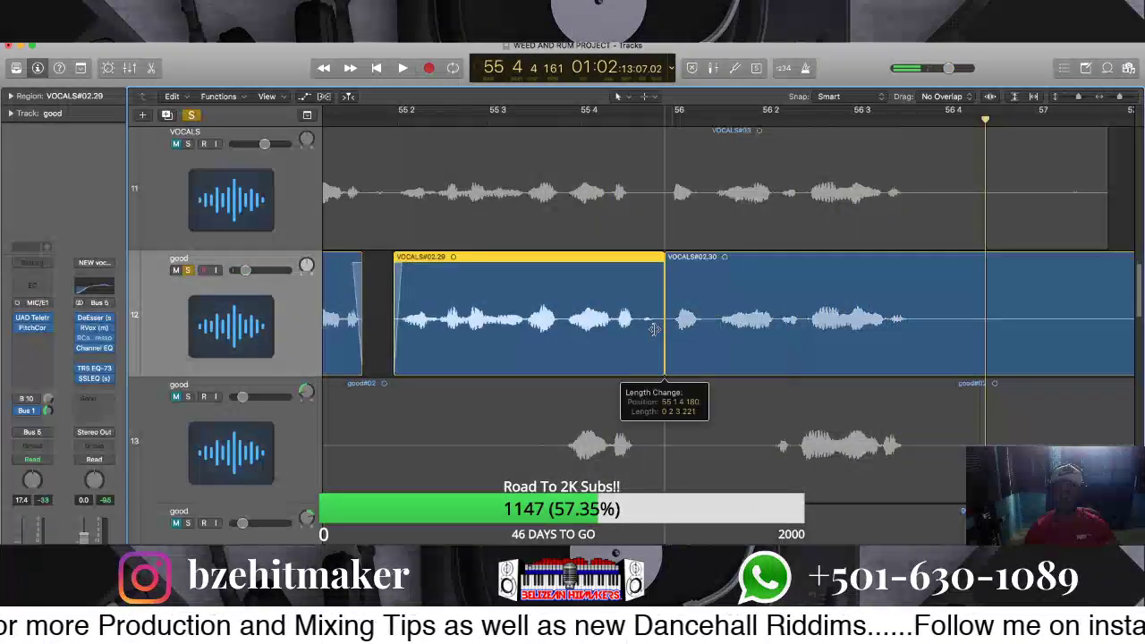
{"action": "key", "text": "t"}
{"action": "key", "text": "a"}
Split track 12's vocal after its last phrase, just before bar 56 beat 4, trim back the silence, and fade out the phrase
{"action": "key", "text": "t"}
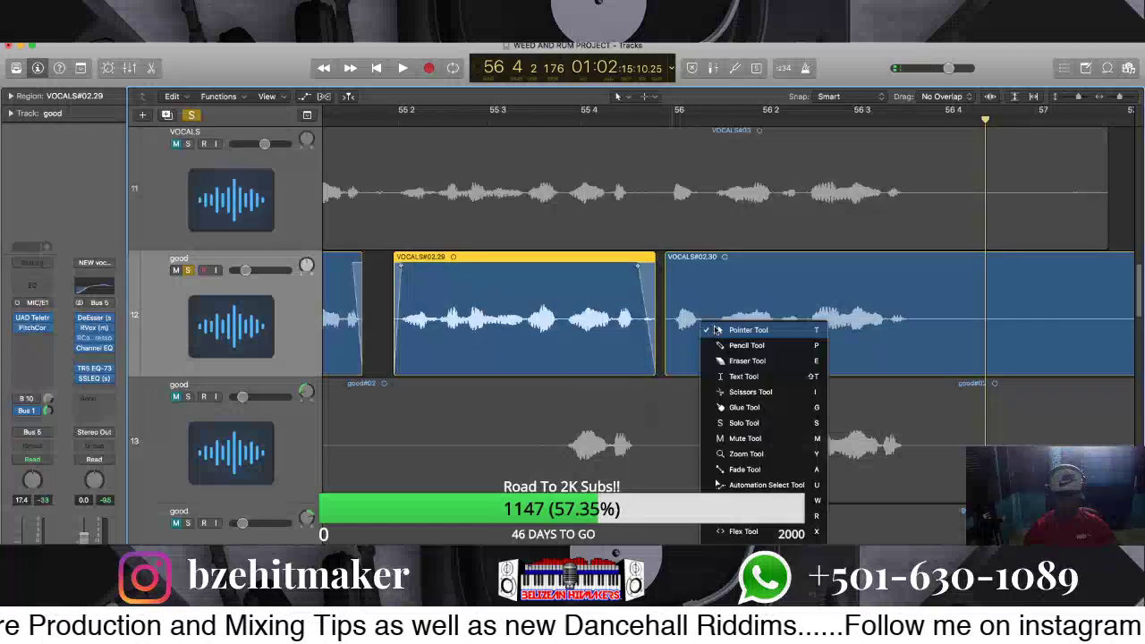
{"action": "key", "text": "i"}
{"action": "left_click", "coordinate": [917, 327]}
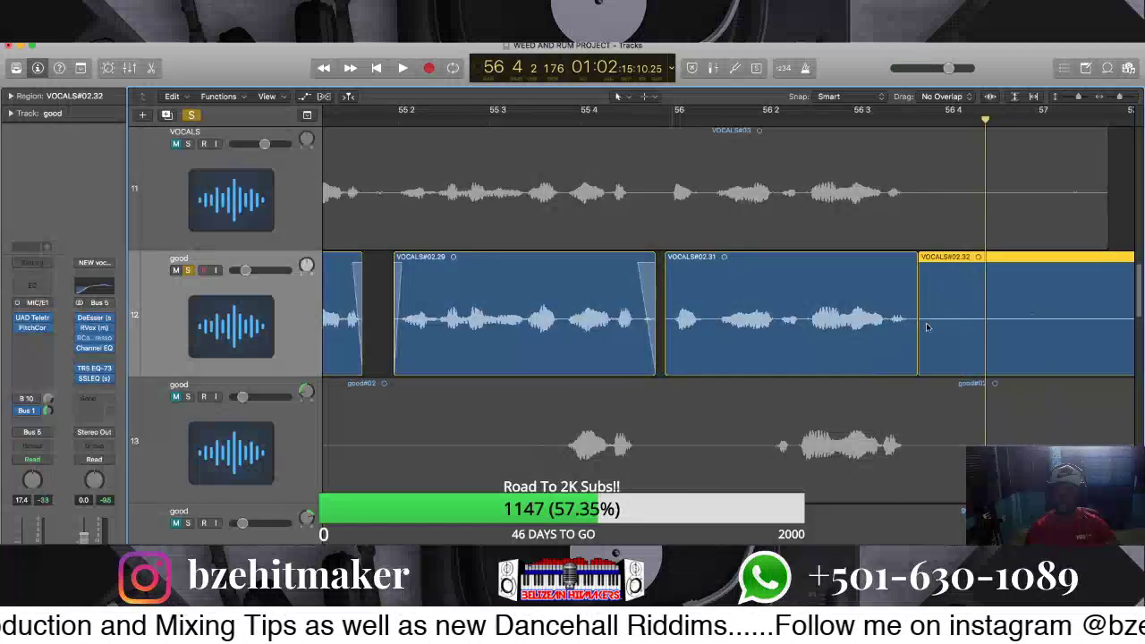
{"action": "mouse_move", "coordinate": [921, 329]}
{"action": "left_mouse_down"}
{"action": "mouse_move", "coordinate": [1002, 329]}
{"action": "mouse_move", "coordinate": [902, 329]}
{"action": "left_mouse_up"}
{"action": "key", "text": "t"}
{"action": "key", "text": "a"}
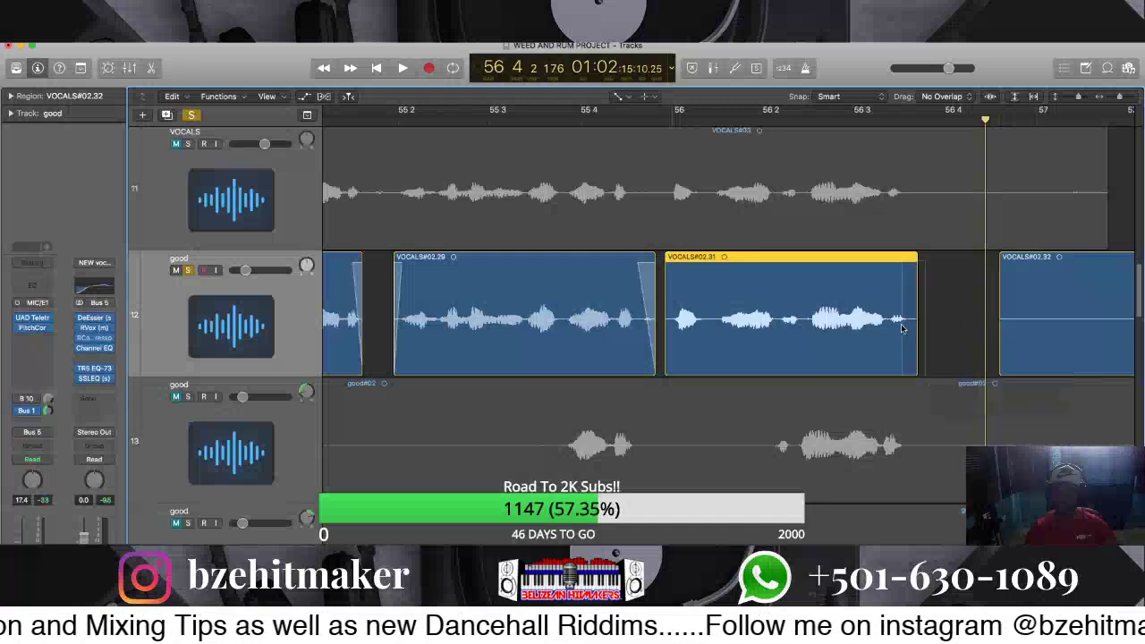
{"action": "key", "text": "t"}
{"action": "key", "text": "t"}
Delete the silent leftover region at the end of track 12's vocal
{"action": "left_click_drag", "start_coordinate": [1078, 97], "coordinate": [1114, 99]}
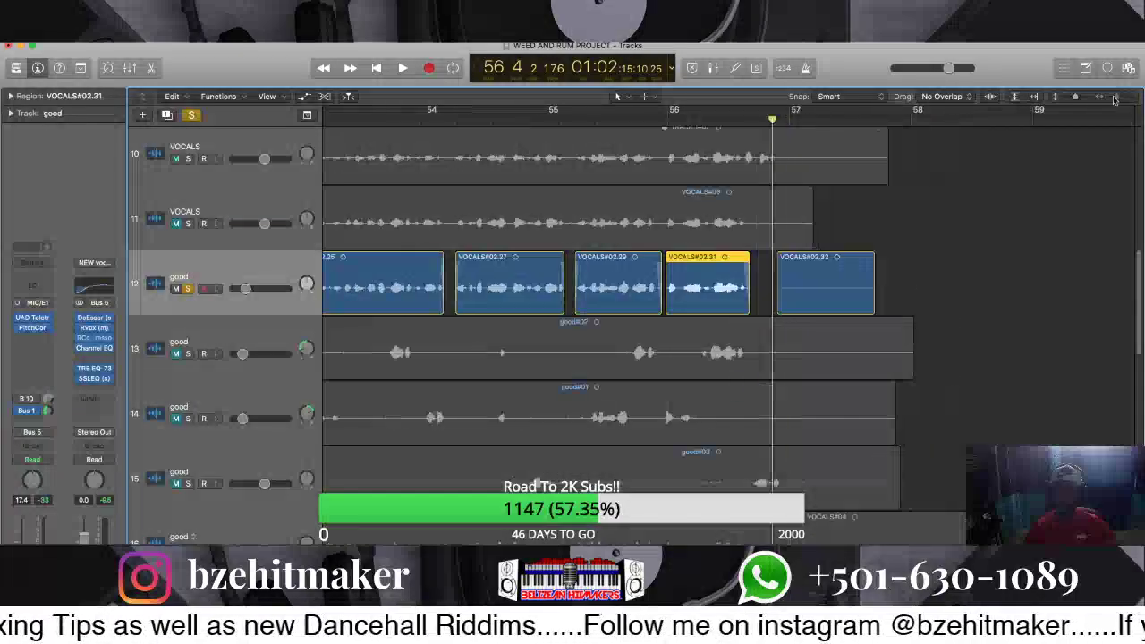
{"action": "left_click", "coordinate": [830, 264]}
{"action": "key", "text": "Delete"}
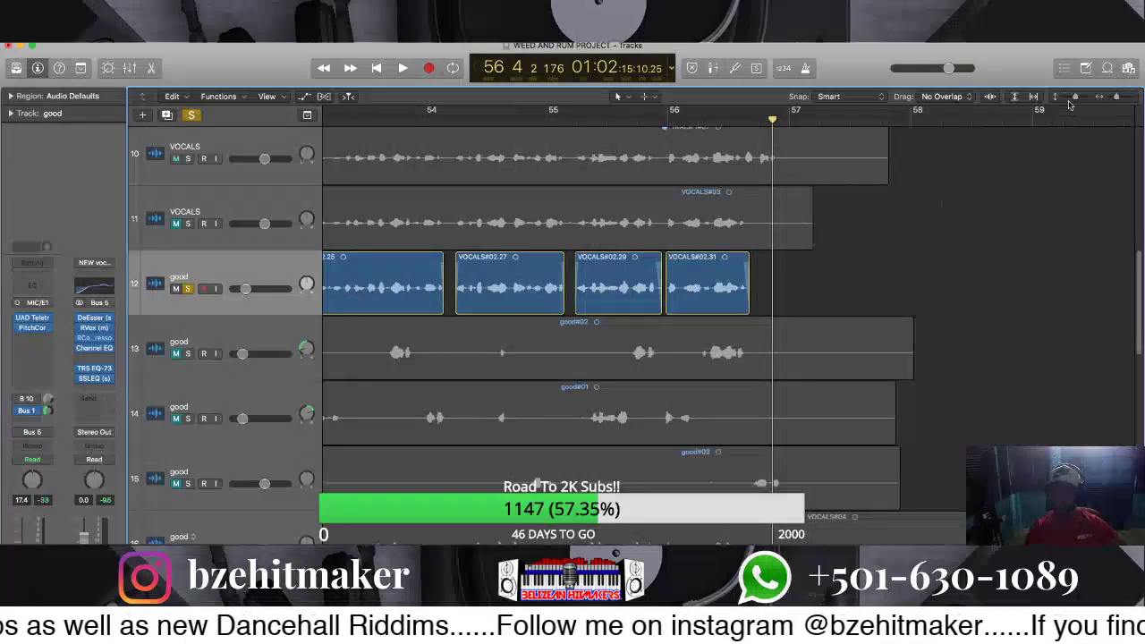
Play back track 12's edited vocal from bar 36 beat 2
{"action": "scroll", "coordinate": [790, 290], "scroll_direction": "left", "scroll_amount": 15}
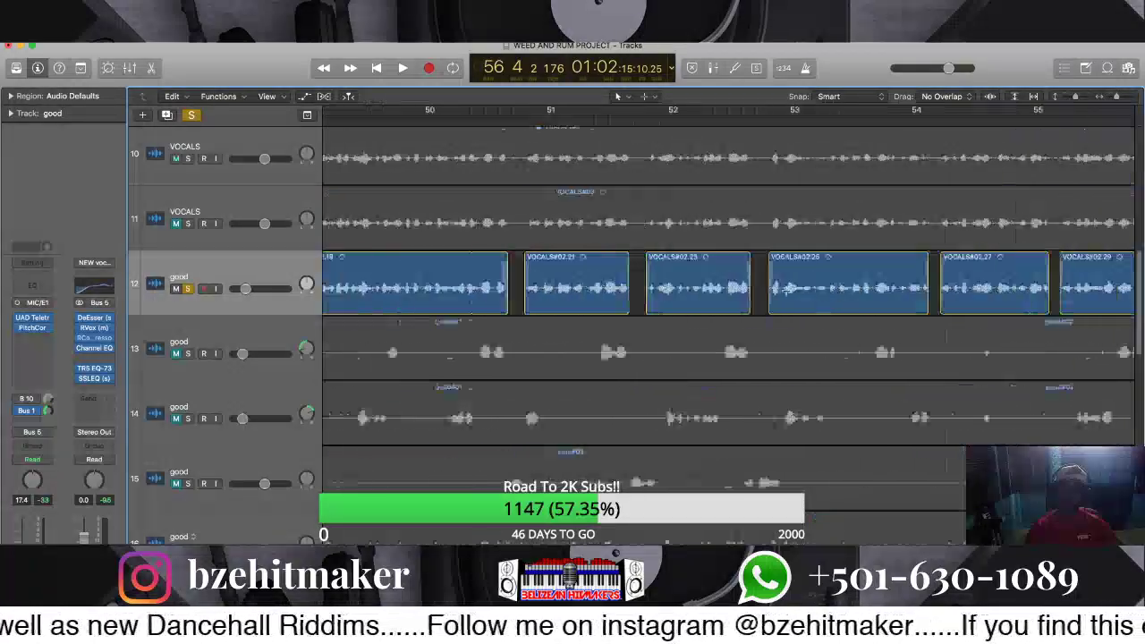
{"action": "scroll", "coordinate": [776, 307], "scroll_direction": "left", "scroll_amount": 15}
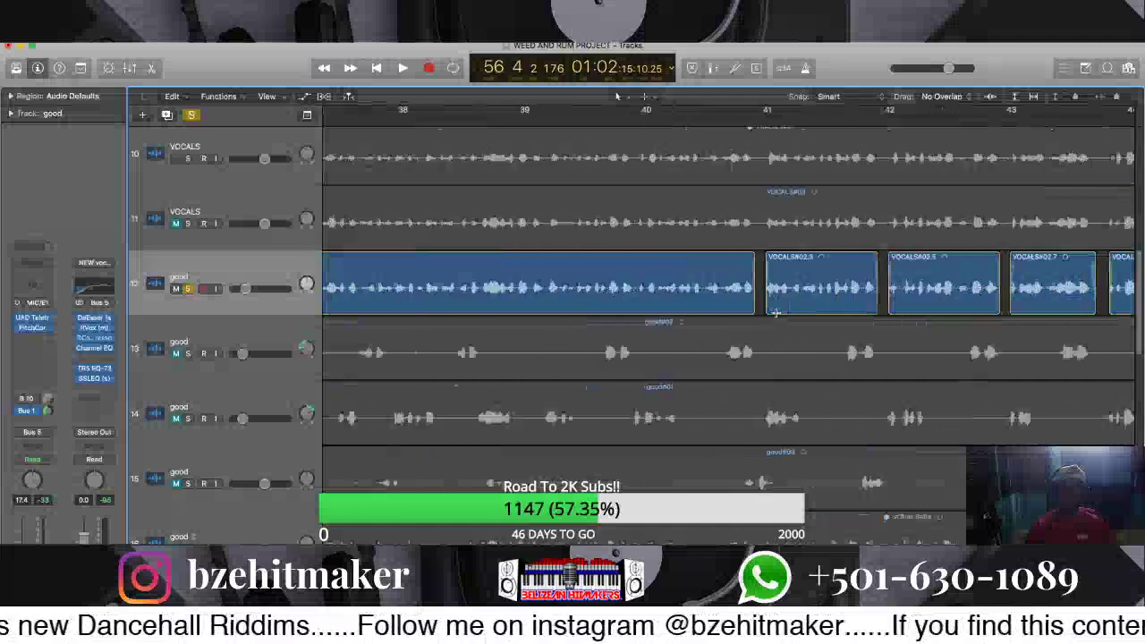
{"action": "left_click", "coordinate": [675, 120]}
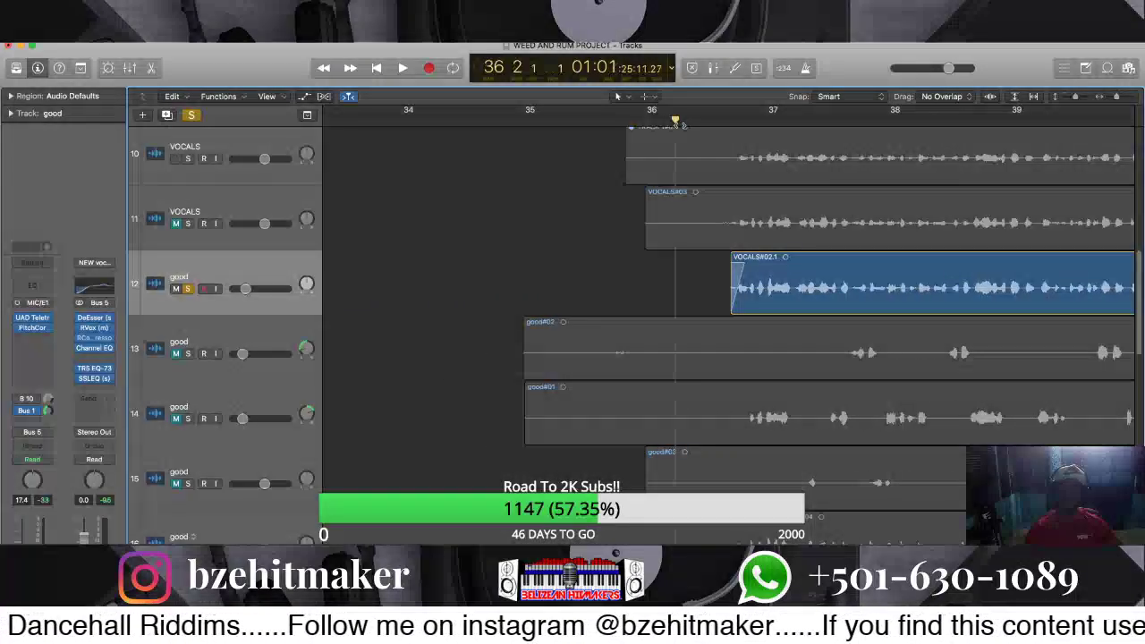
{"action": "key", "text": "space"}
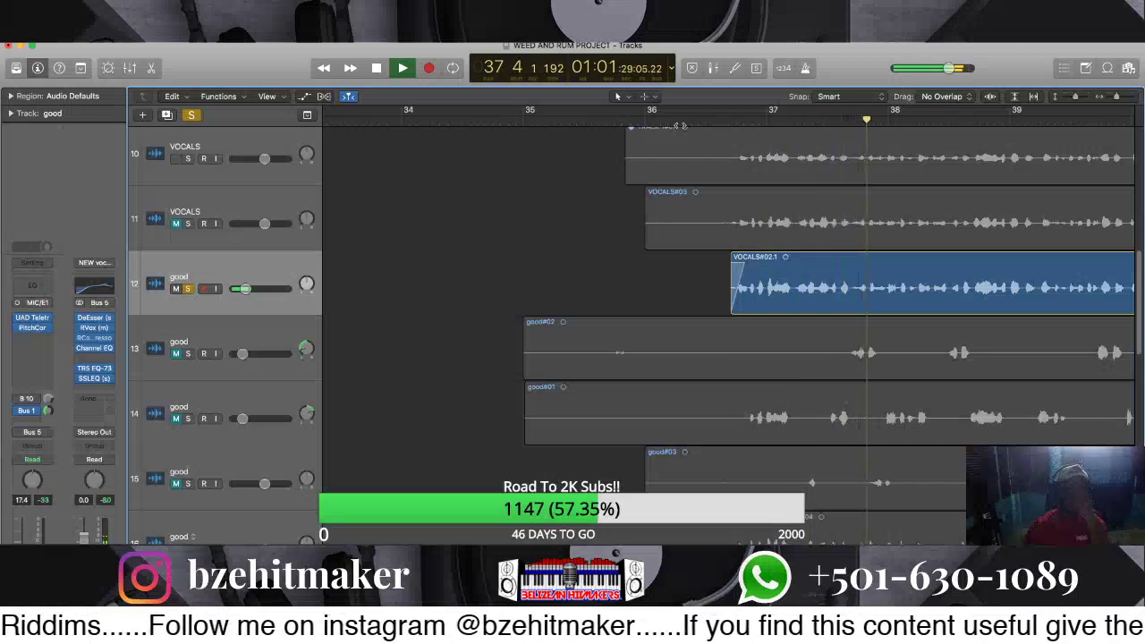
Clear the solo from all tracks and rename track 12 as REP
{"action": "left_click", "coordinate": [193, 114]}
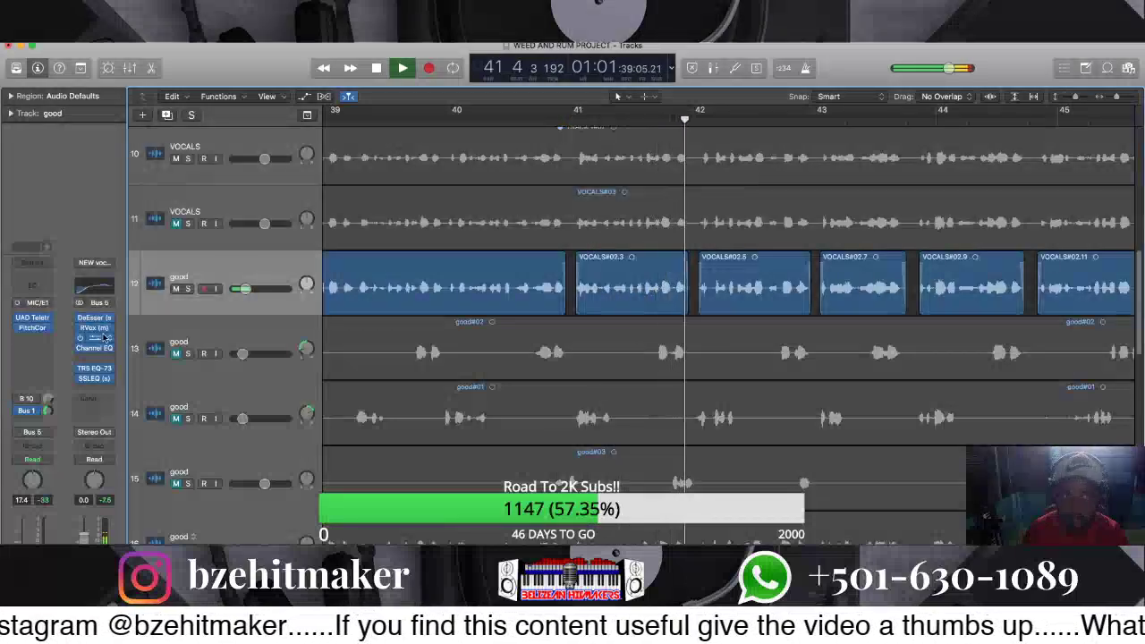
{"action": "double_click", "coordinate": [176, 284]}
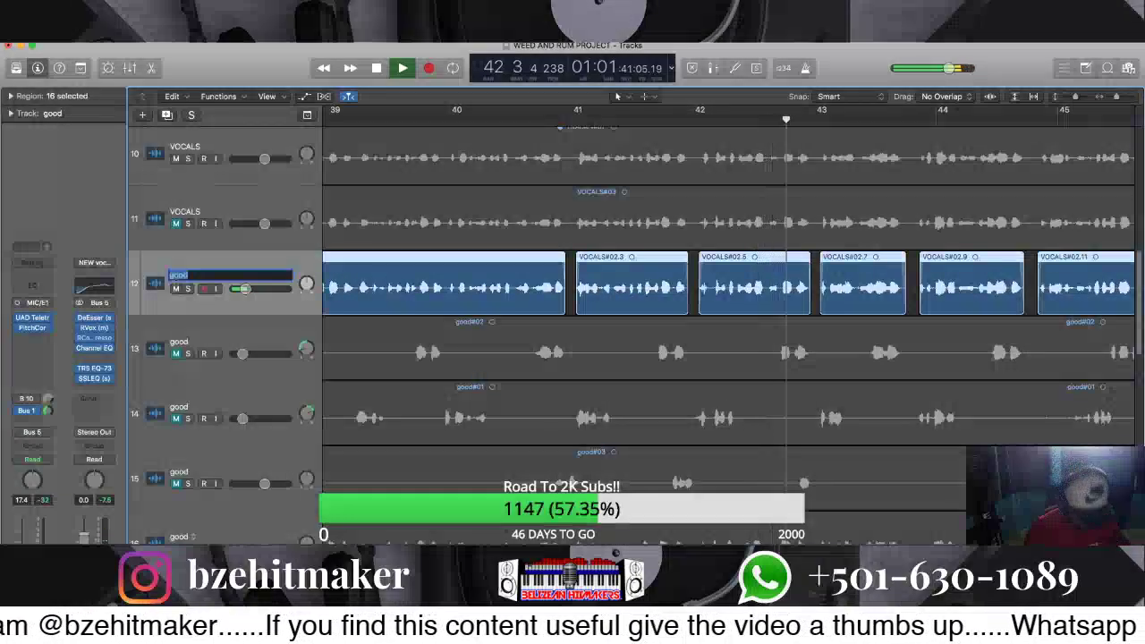
{"action": "type", "text": "RF"}
{"action": "type", "text": "P"}
{"action": "key", "text": "Return"}
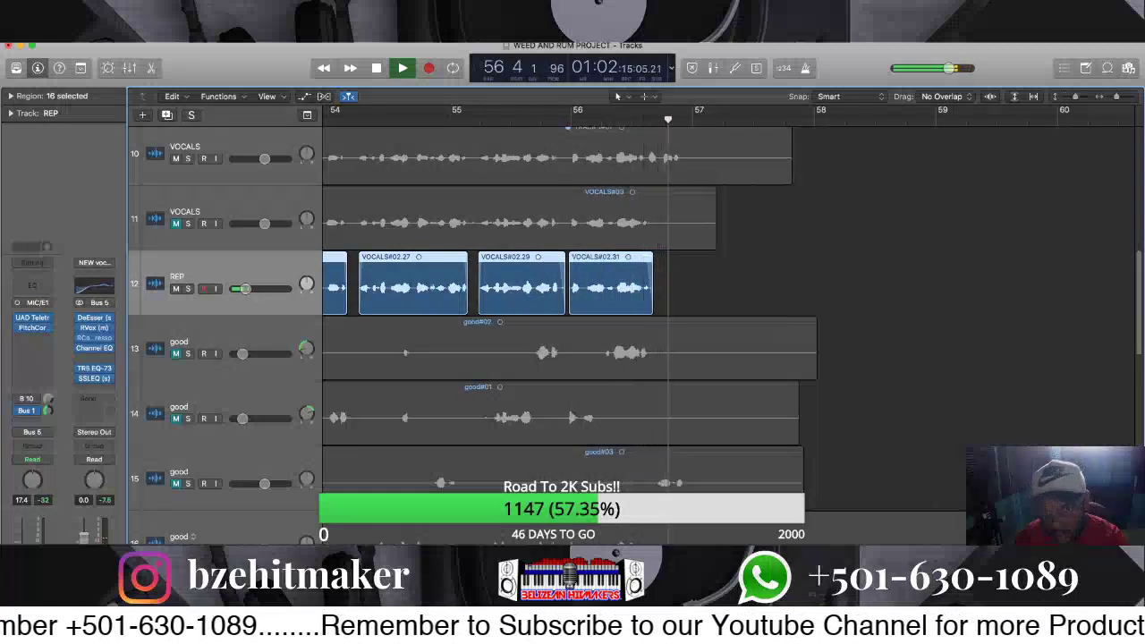
Stop playback, rewind to bar 48, and play back the REP vocal in the full mix
{"action": "key", "text": "space"}
{"action": "key", "text": "comma"}
{"action": "key", "text": "comma"}
{"action": "key", "text": "comma"}
{"action": "key", "text": "comma"}
{"action": "key", "text": "comma"}
{"action": "key", "text": "comma"}
{"action": "key", "text": "comma"}
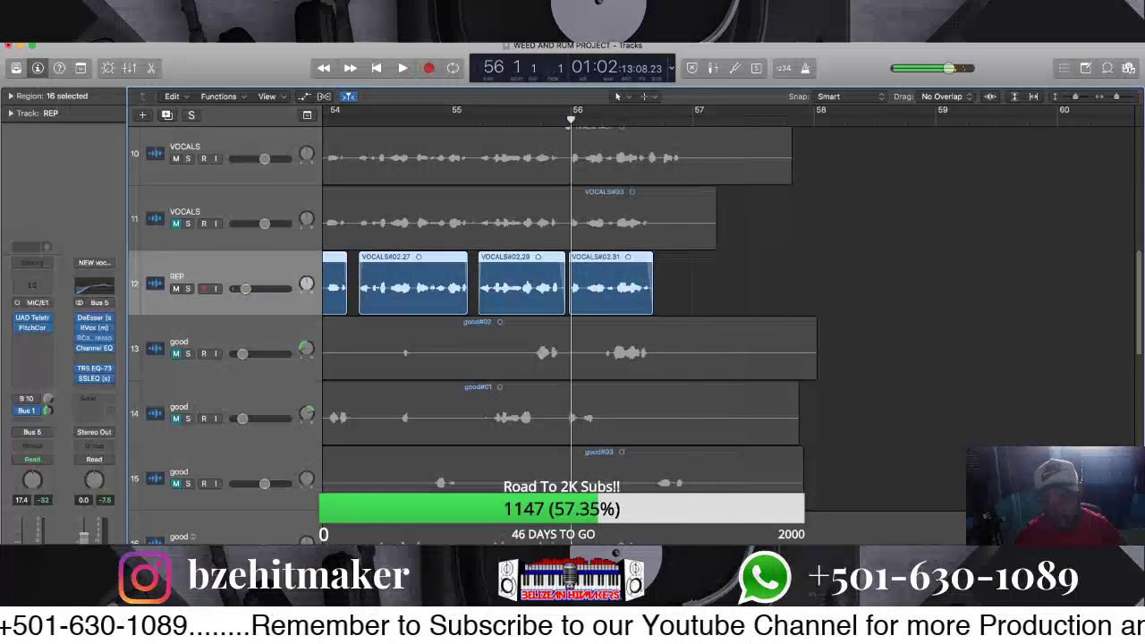
{"action": "key", "text": "comma"}
{"action": "key", "text": "comma"}
{"action": "key", "text": "comma"}
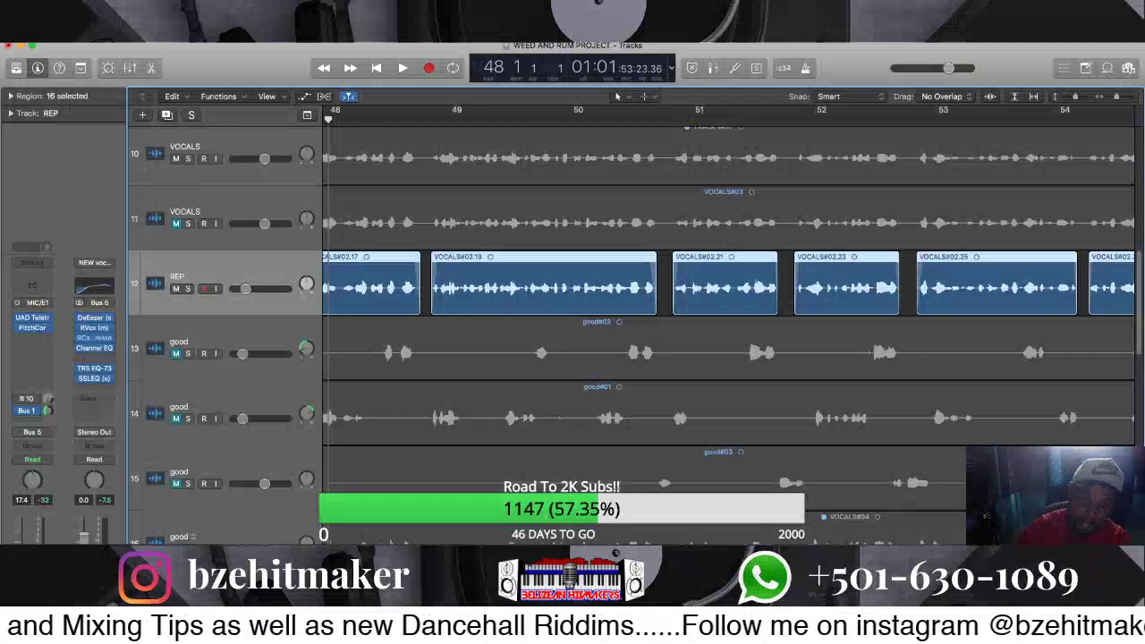
{"action": "key", "text": "space"}
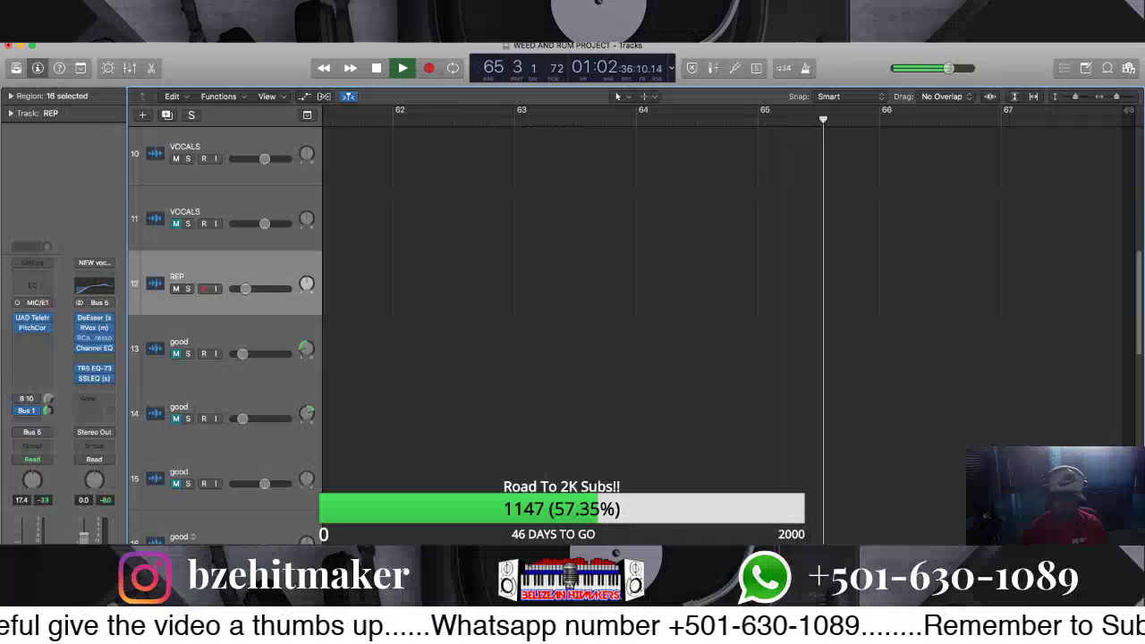
Play the song from the beginning and look over the whole arrangement across the vocal and instrument tracks
{"action": "key", "text": "Return"}
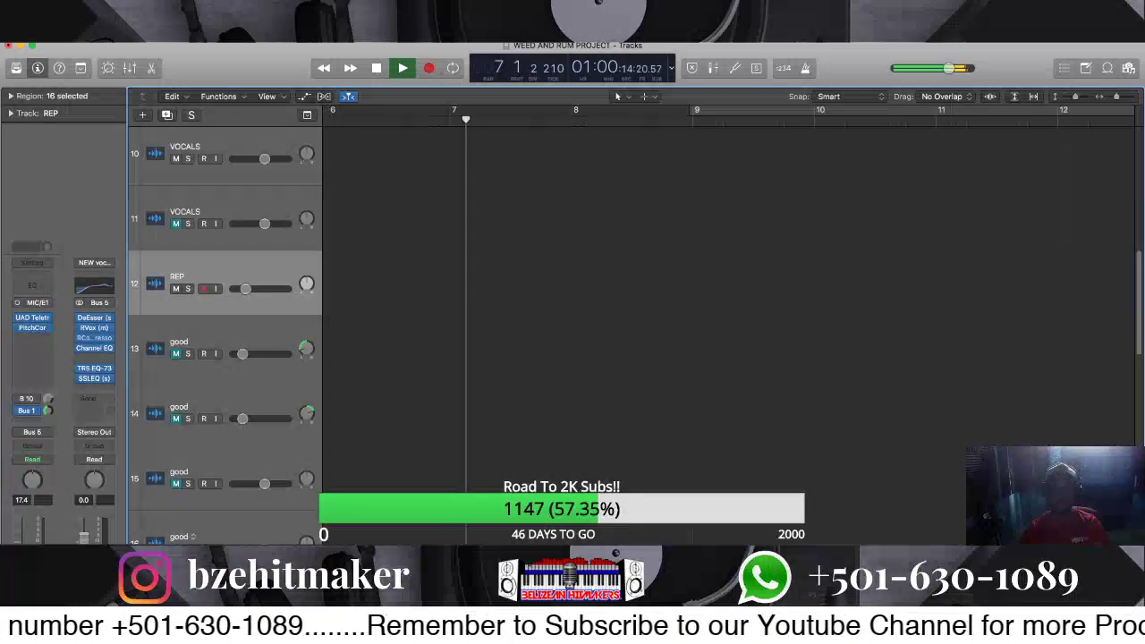
{"action": "left_click_drag", "start_coordinate": [1075, 96], "coordinate": [1063, 96]}
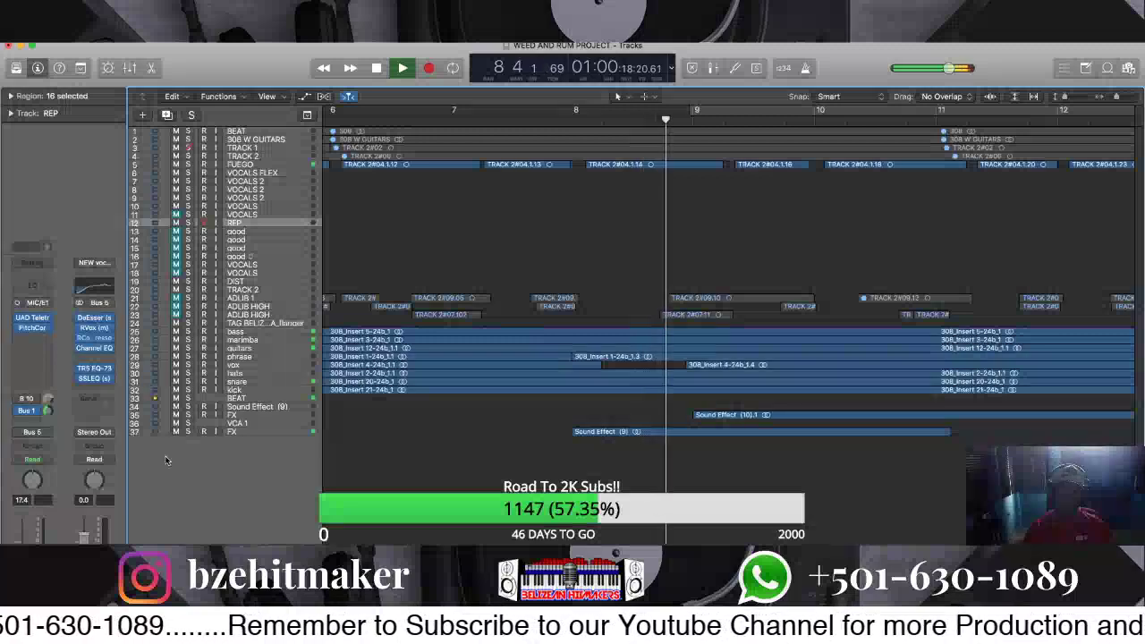
{"action": "left_click_drag", "start_coordinate": [1116, 97], "coordinate": [1112, 98]}
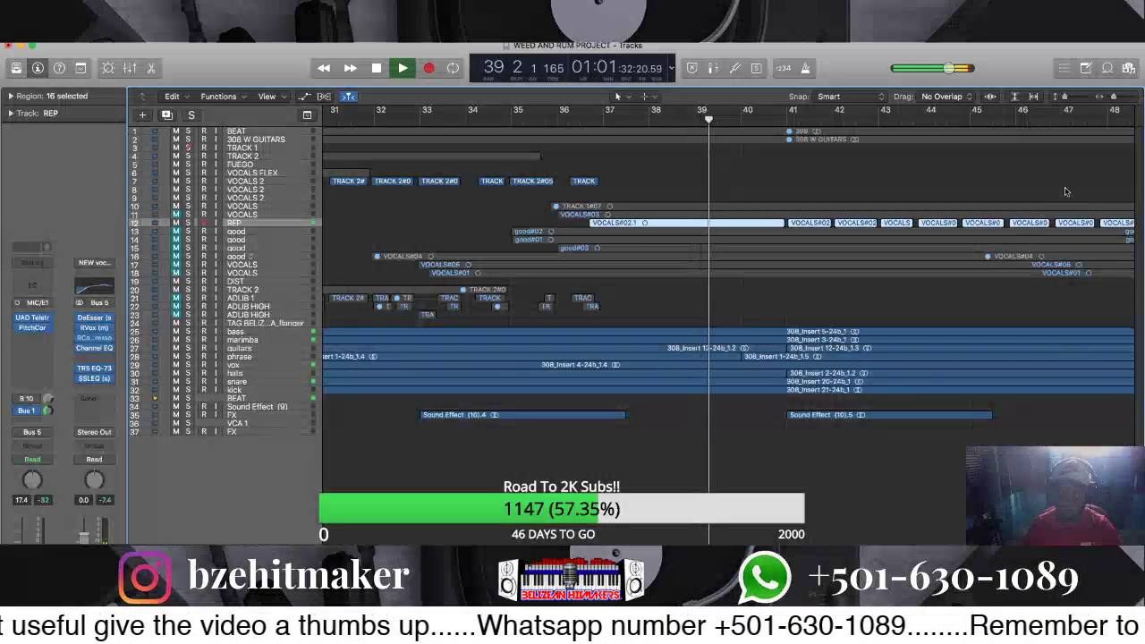
{"action": "mouse_move", "coordinate": [1064, 96]}
{"action": "left_mouse_down"}
{"action": "mouse_move", "coordinate": [1079, 107]}
{"action": "mouse_move", "coordinate": [1114, 98]}
{"action": "mouse_move", "coordinate": [1076, 100]}
{"action": "left_mouse_up"}
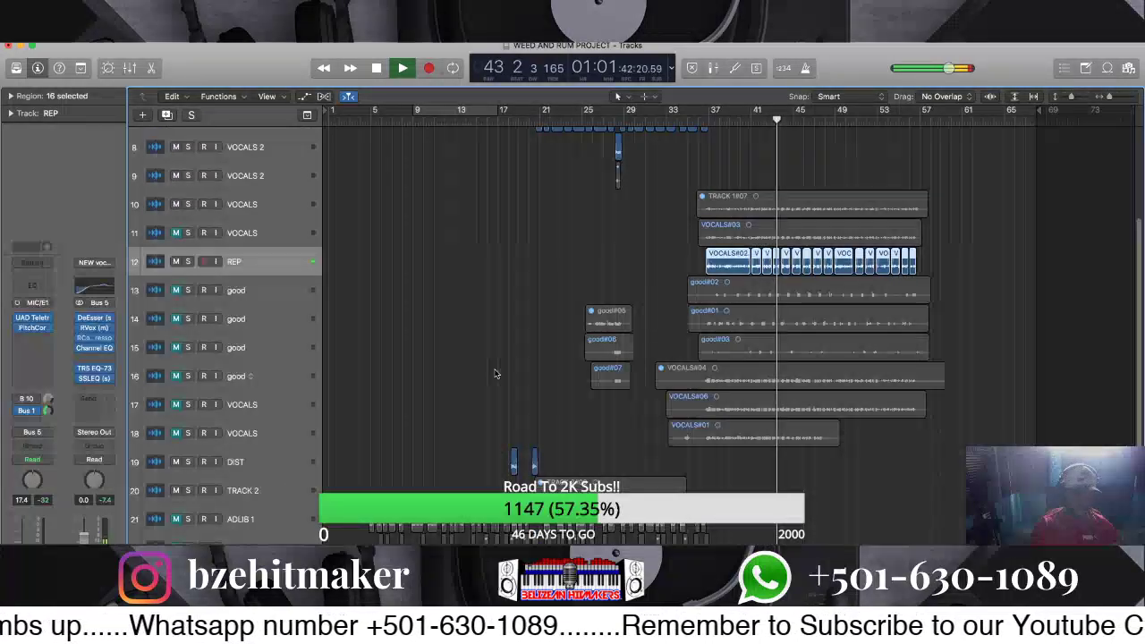
{"action": "scroll", "coordinate": [495, 374], "scroll_direction": "down", "scroll_amount": 8}
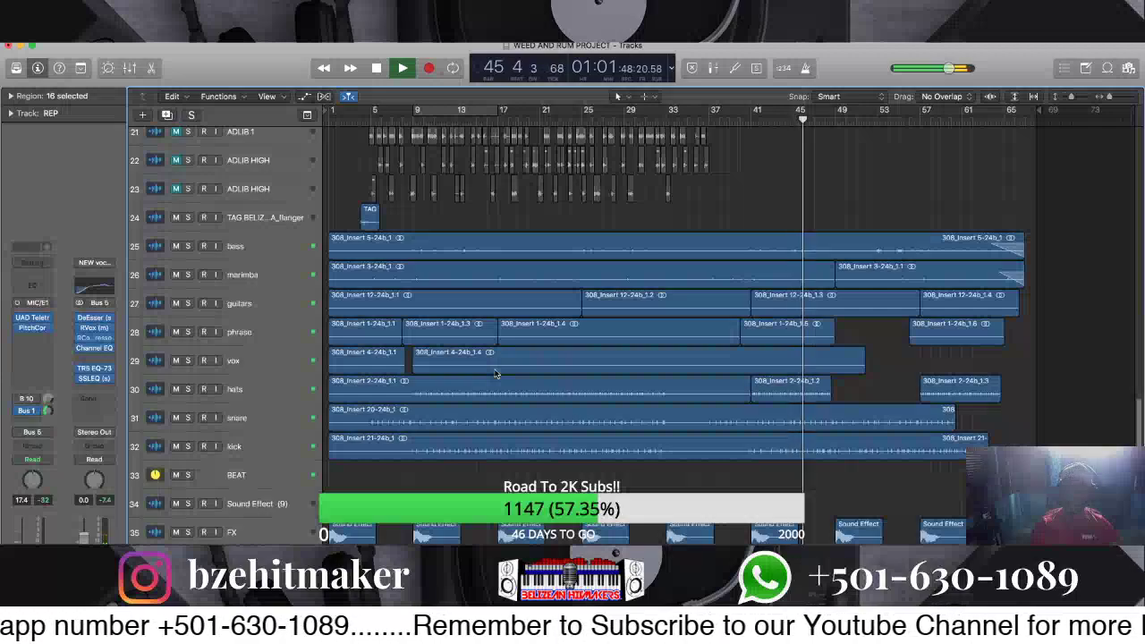
{"action": "scroll", "coordinate": [498, 373], "scroll_direction": "up", "scroll_amount": 10}
{"action": "scroll", "coordinate": [359, 445], "scroll_direction": "down", "scroll_amount": 10}
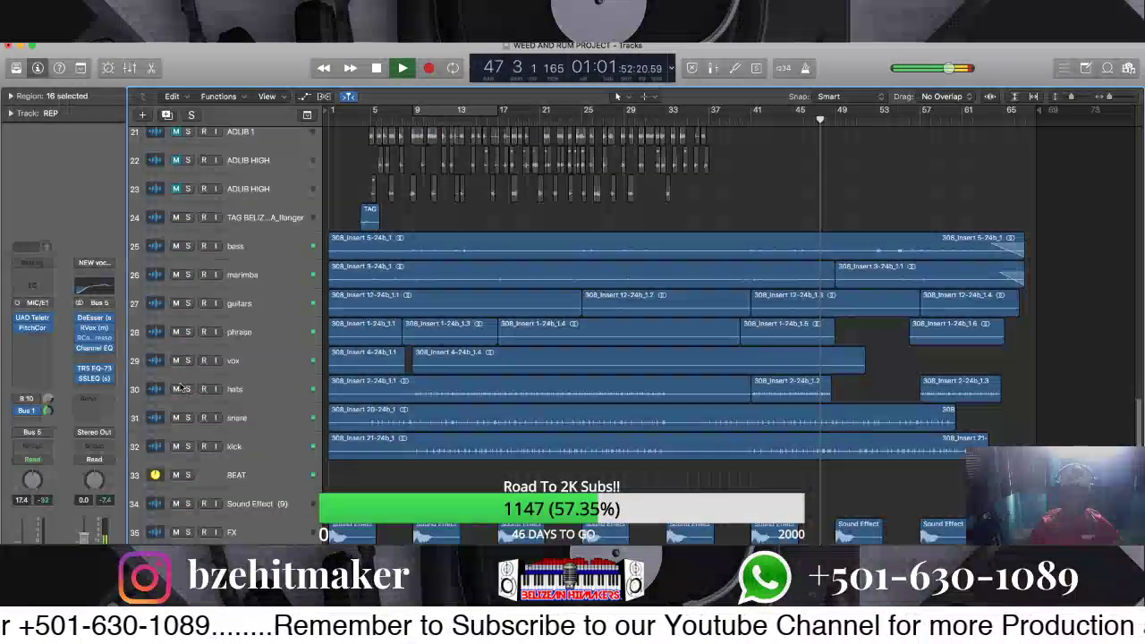
Restart the song from the beginning and mute the marimba, guitars, phrase, vox, hats and snare tracks
{"action": "key", "text": "Return"}
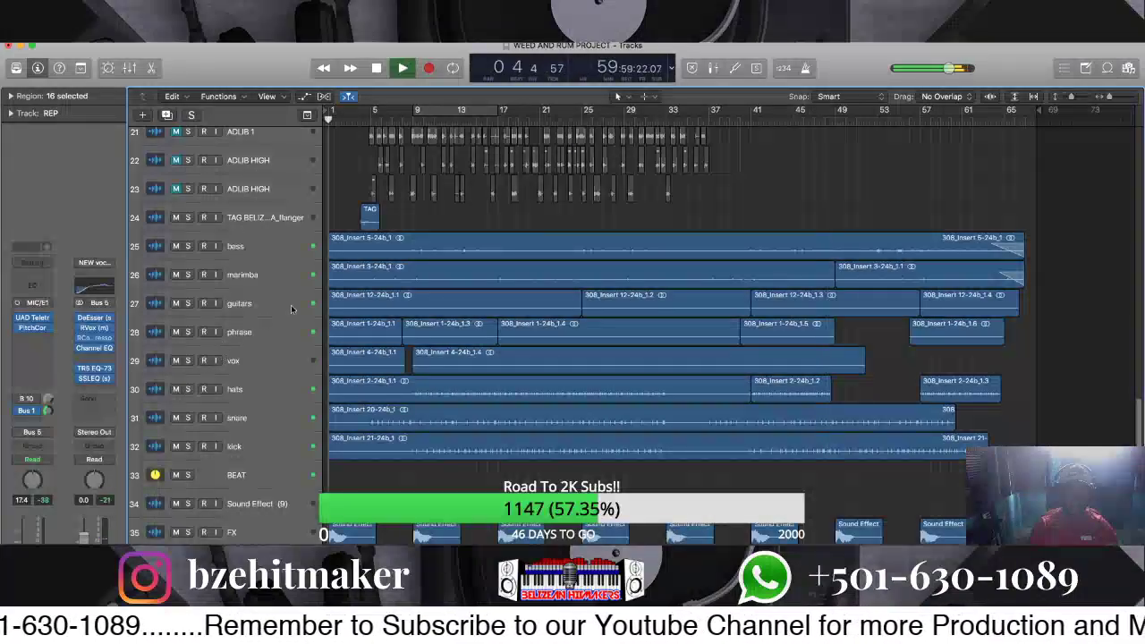
{"action": "scroll", "coordinate": [342, 294], "scroll_direction": "up", "scroll_amount": 10}
{"action": "scroll", "coordinate": [343, 294], "scroll_direction": "up", "scroll_amount": 4}
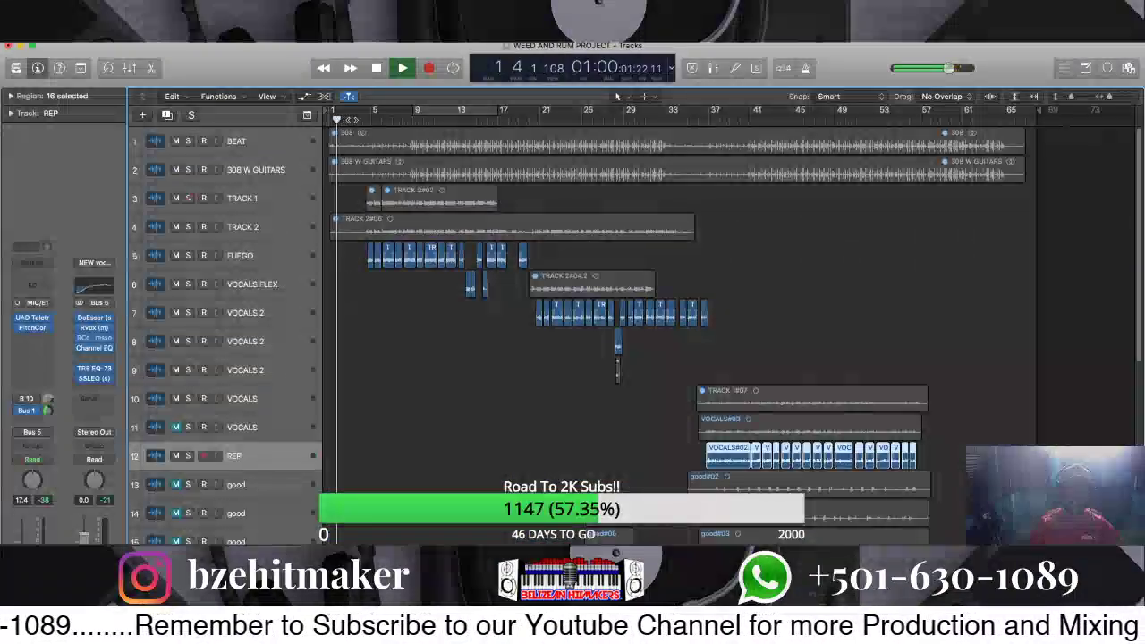
{"action": "scroll", "coordinate": [376, 204], "scroll_direction": "down", "scroll_amount": 15}
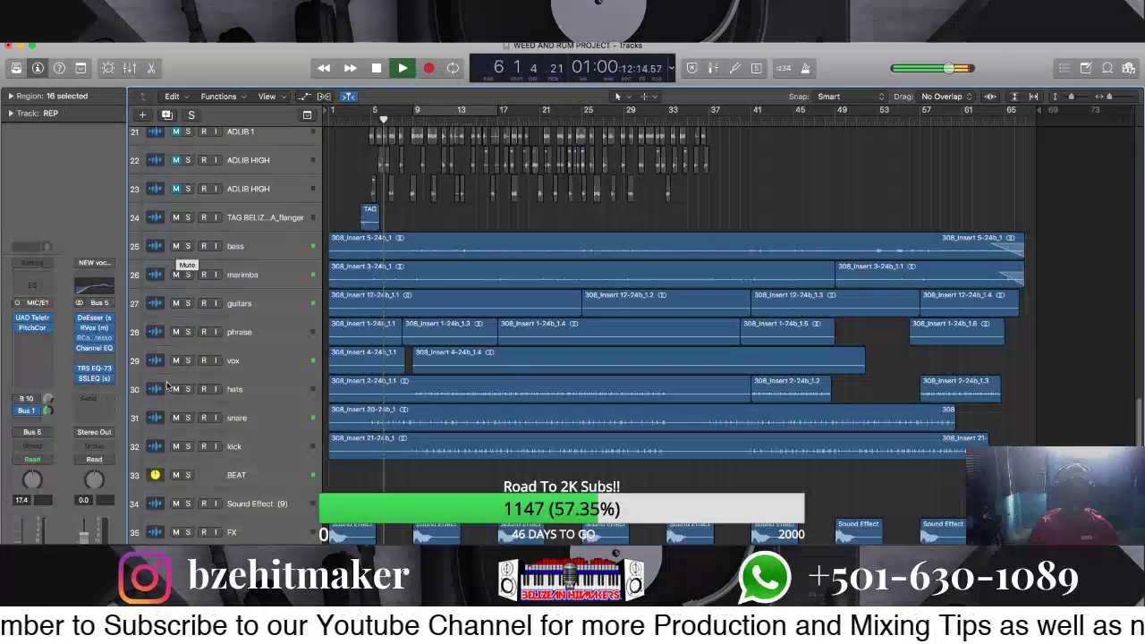
{"action": "left_click_drag", "start_coordinate": [177, 427], "coordinate": [161, 287]}
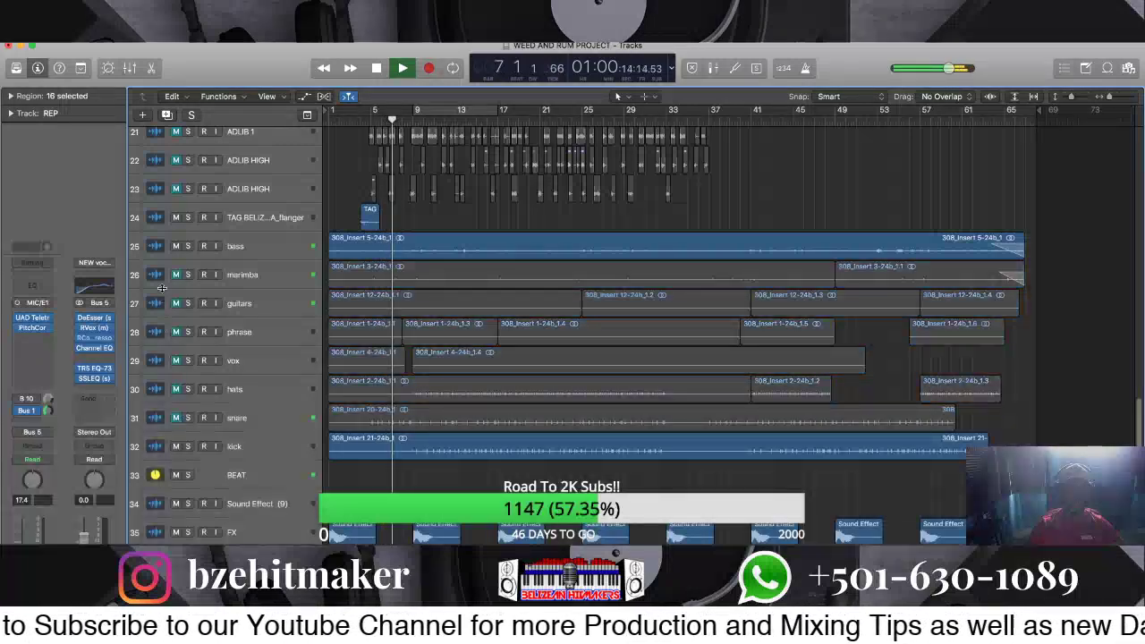
Insert a Compressor after the existing effects on the bass track
{"action": "left_click", "coordinate": [259, 443]}
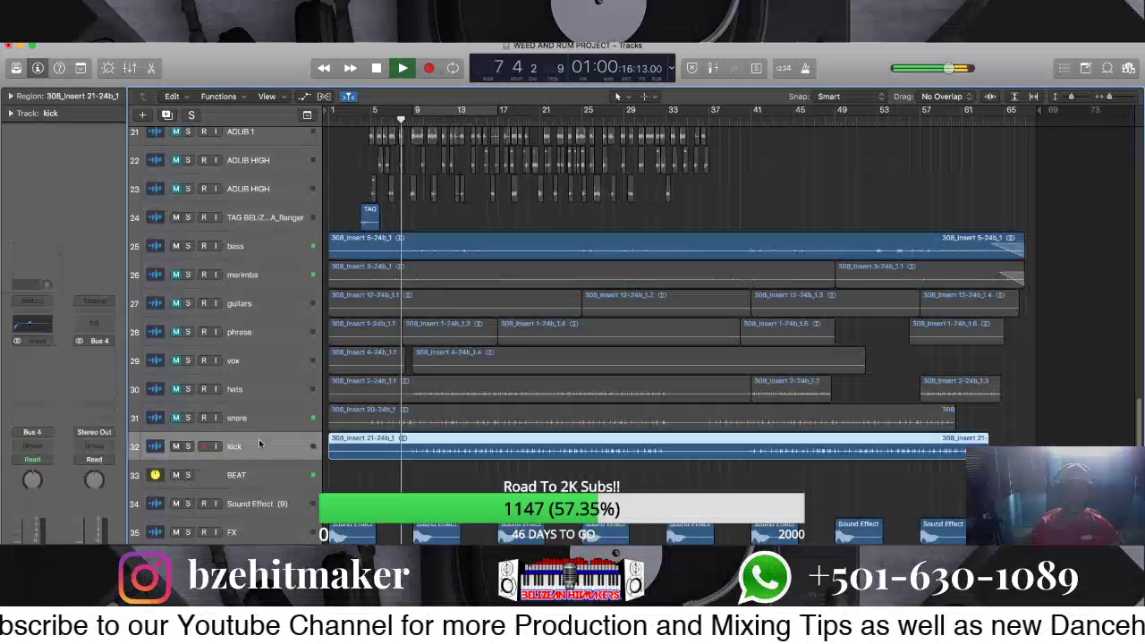
{"action": "left_click", "coordinate": [262, 251]}
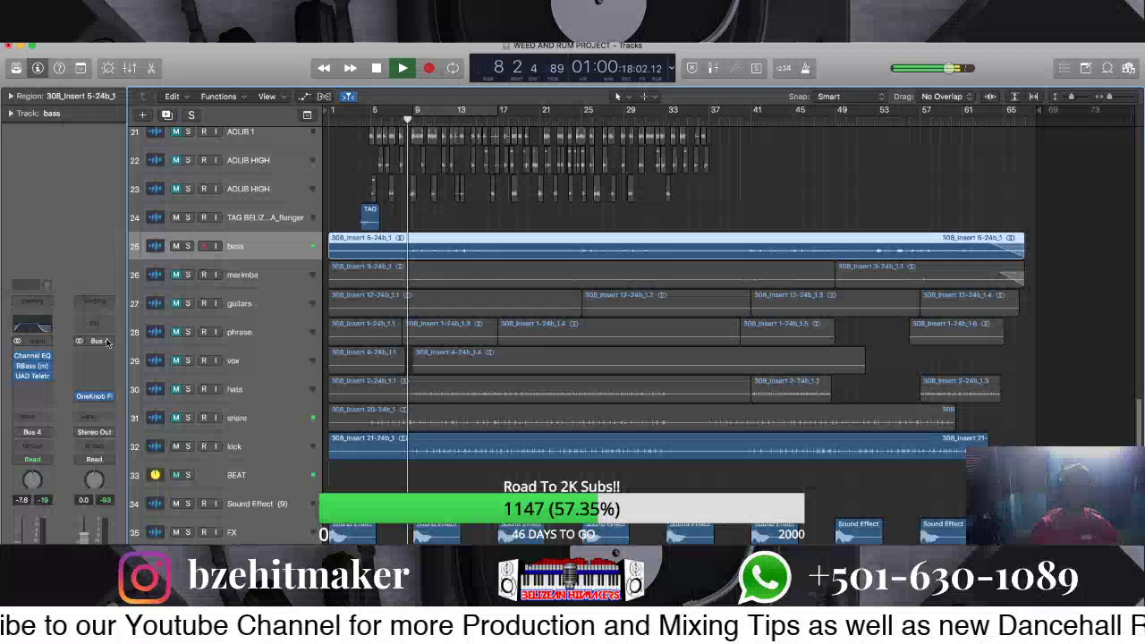
{"action": "left_click", "coordinate": [36, 379]}
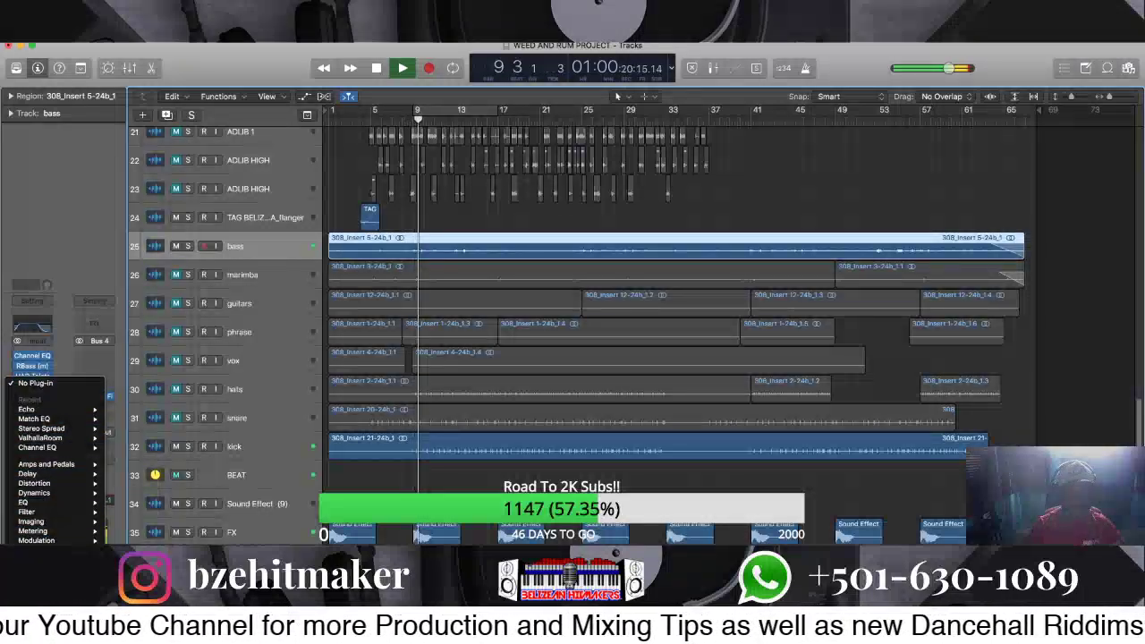
{"action": "mouse_move", "coordinate": [53, 493]}
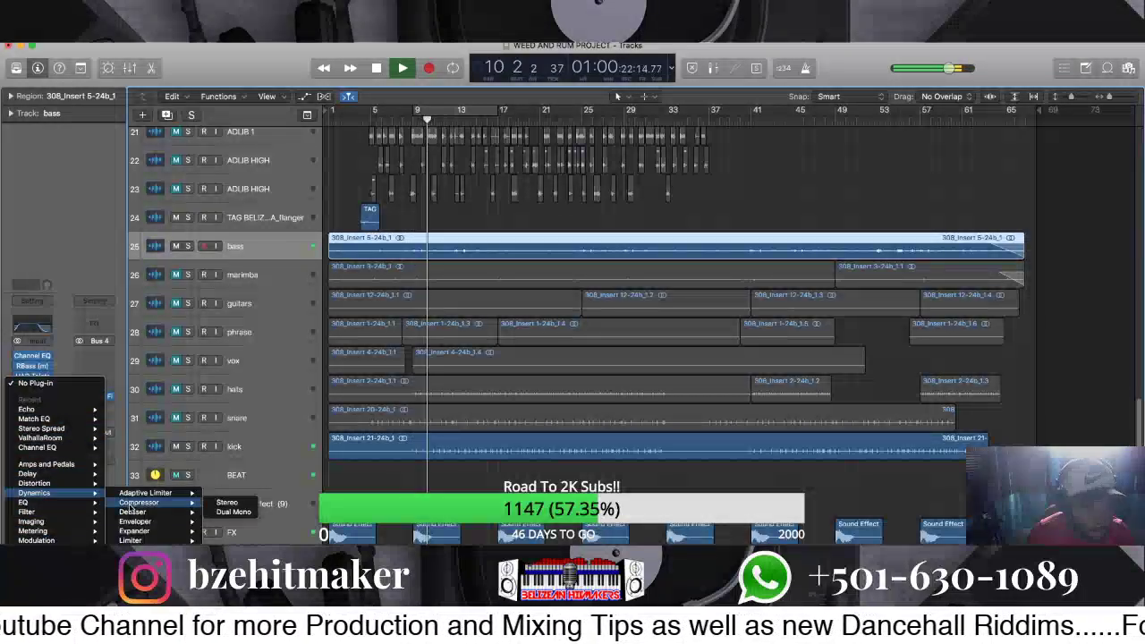
{"action": "left_click", "coordinate": [134, 503]}
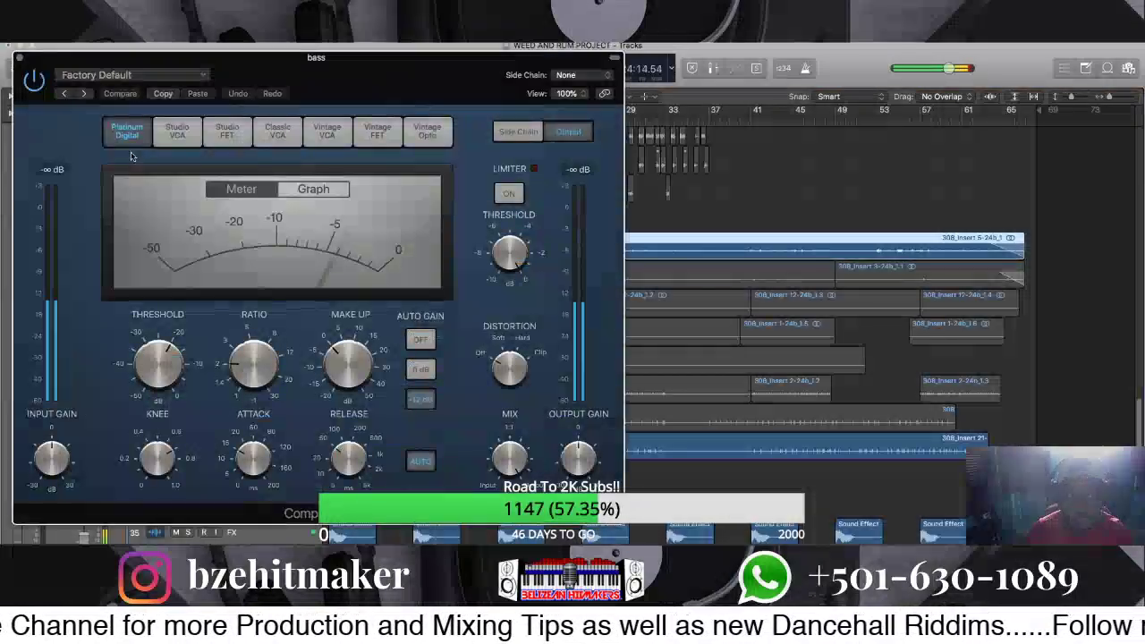
Set the bass compressor's circuit type to Studio VCA and load the Type R Tight Drum Kit drum preset
{"action": "left_click", "coordinate": [174, 136]}
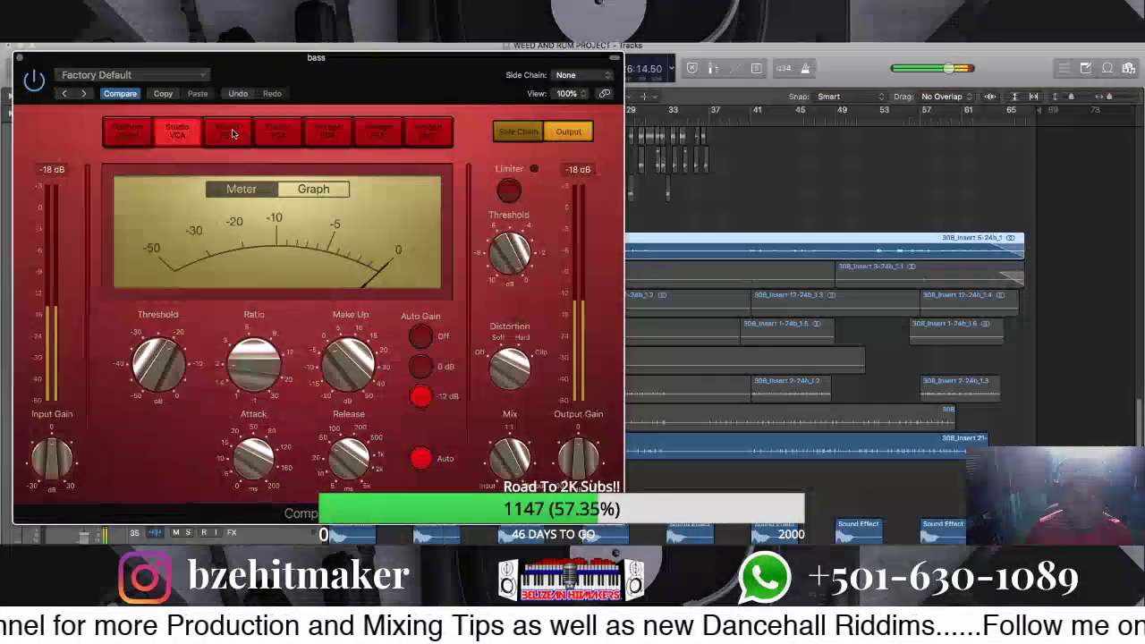
{"action": "left_click", "coordinate": [133, 79]}
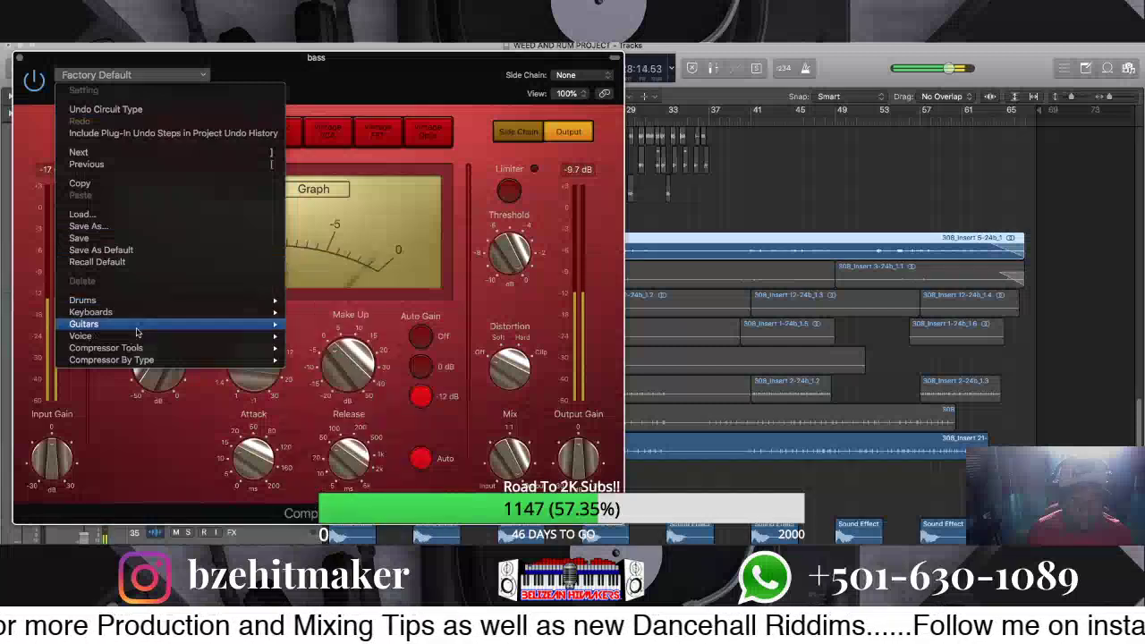
{"action": "mouse_move", "coordinate": [143, 300]}
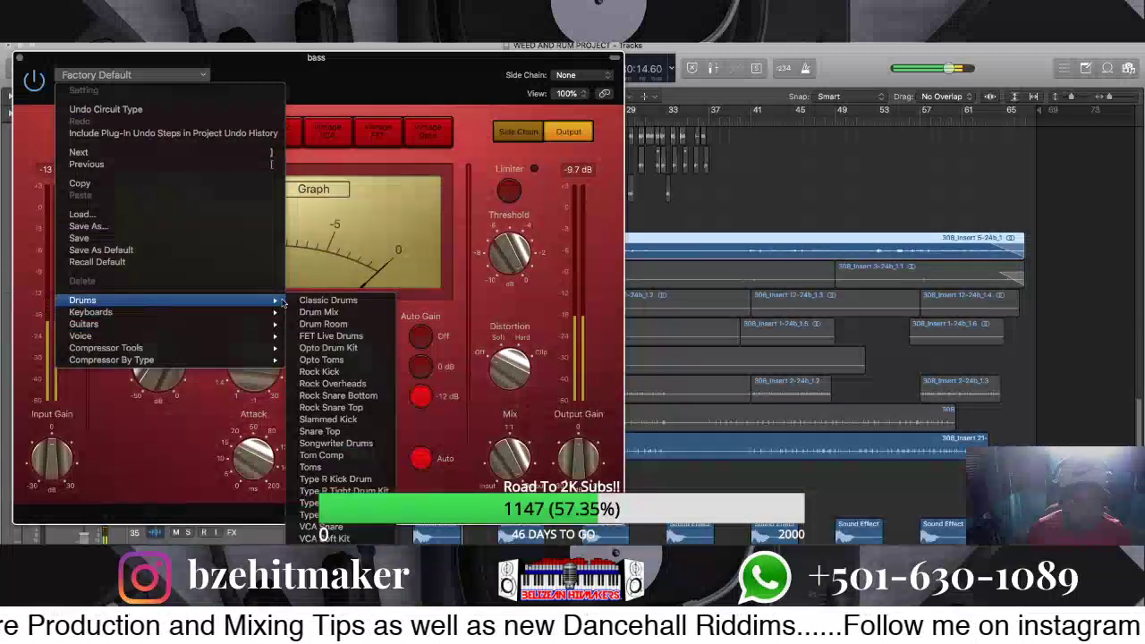
{"action": "left_click", "coordinate": [345, 491]}
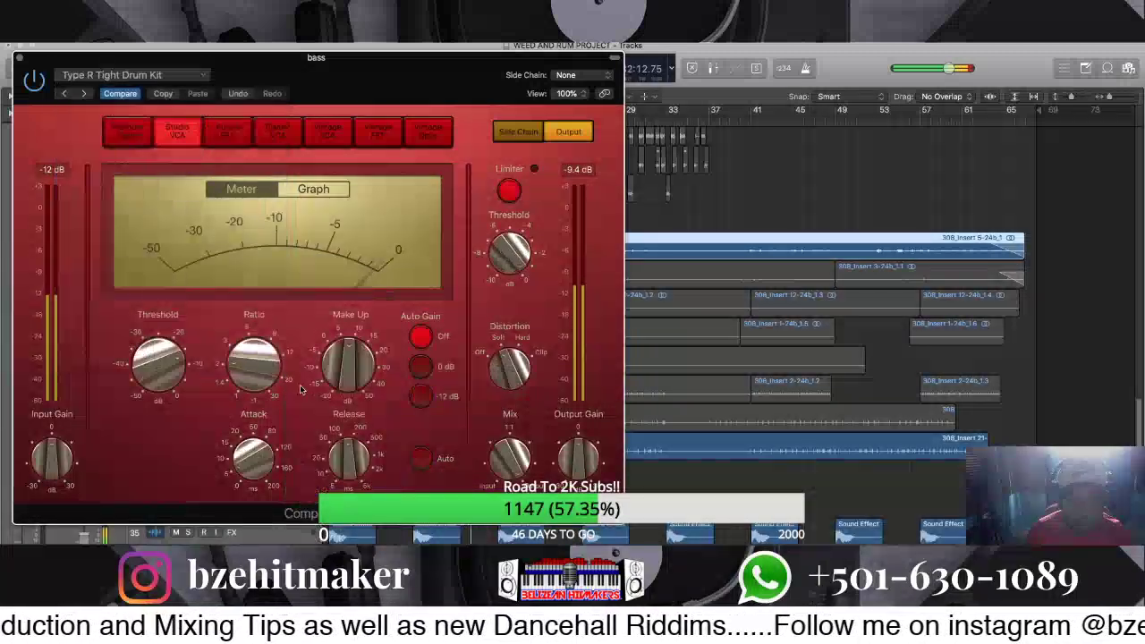
Show the bass compressor's side-chain settings and choose kick (Audio 22) as its side-chain source
{"action": "left_click", "coordinate": [522, 135]}
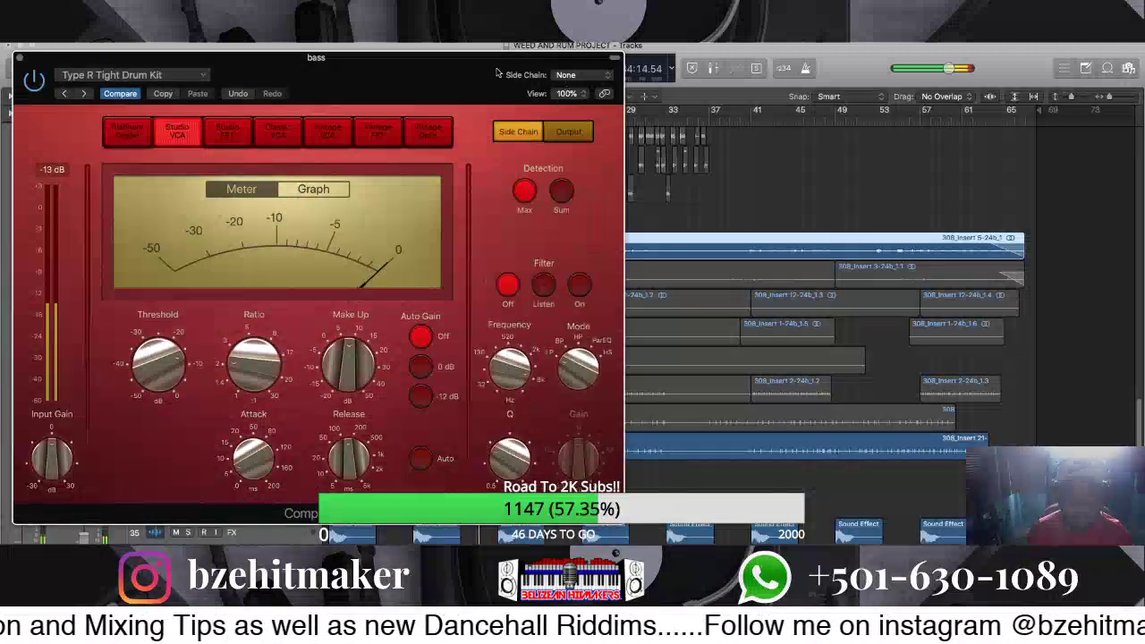
{"action": "left_click_drag", "start_coordinate": [497, 71], "coordinate": [989, 116]}
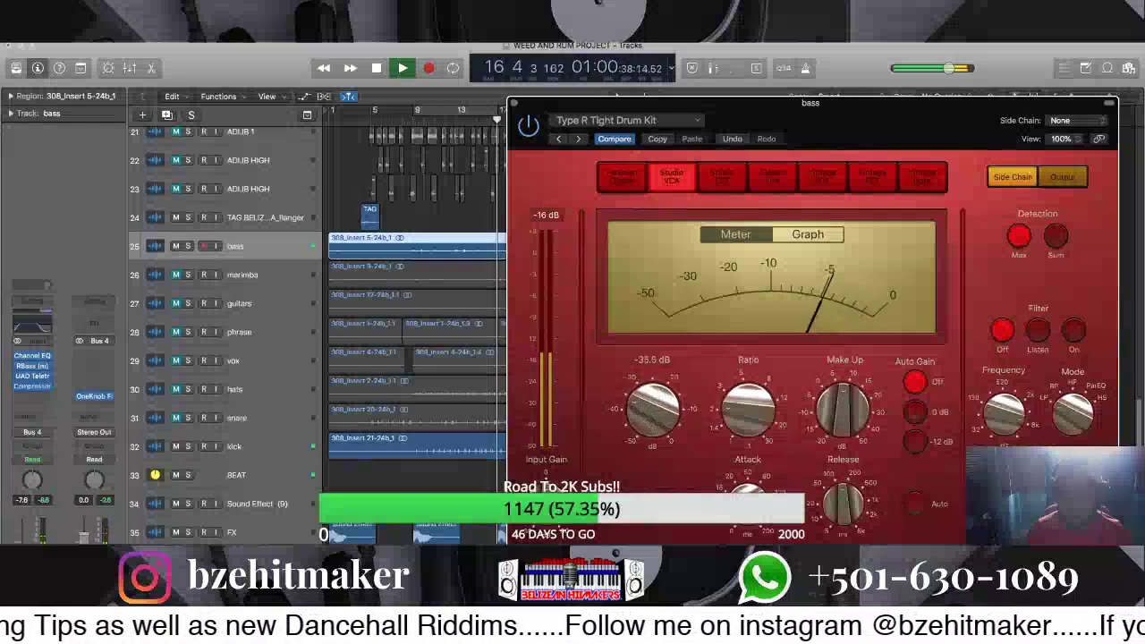
{"action": "left_click", "coordinate": [1073, 122]}
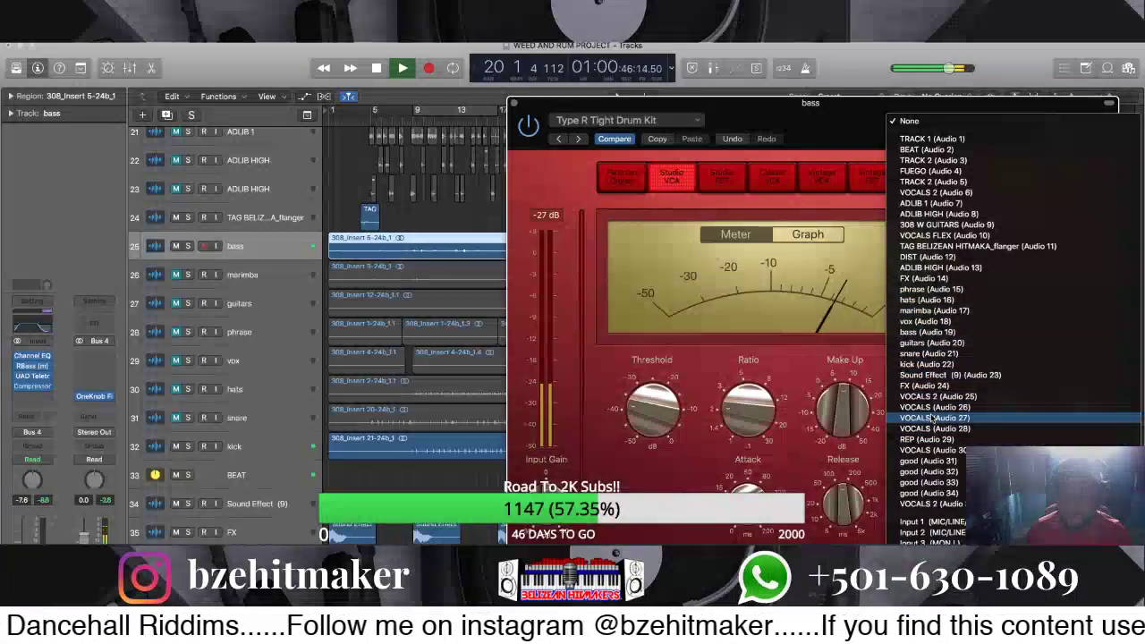
{"action": "left_click", "coordinate": [928, 364]}
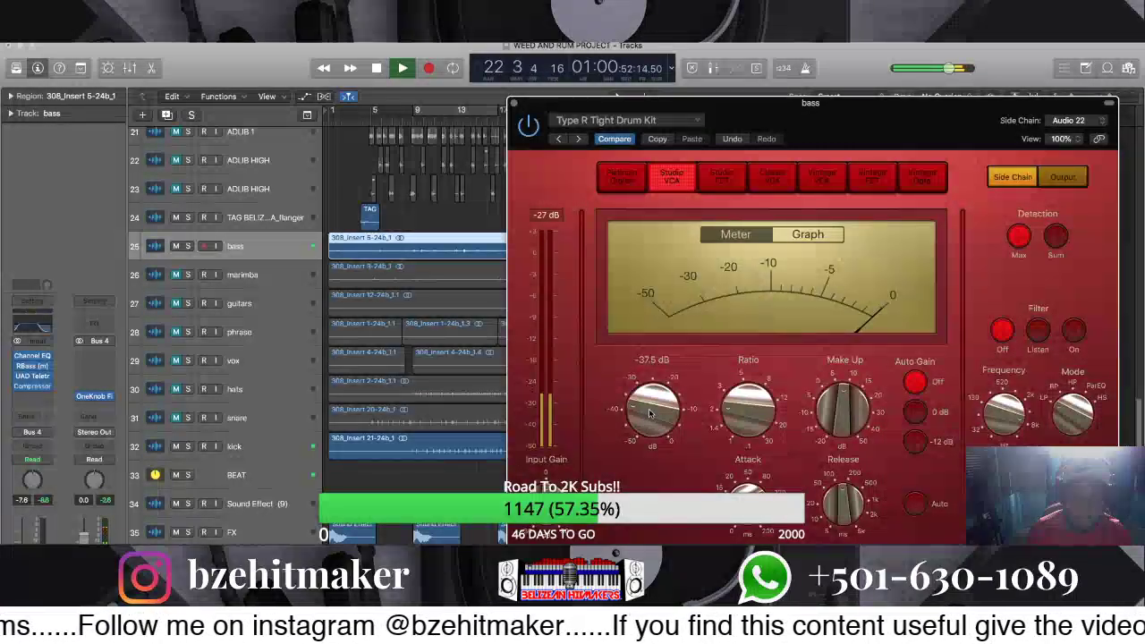
Set the bass compressor's threshold to -35.5 dB and its ratio to about 3.7:1, and close the plug-in window
{"action": "left_click_drag", "start_coordinate": [649, 411], "coordinate": [651, 406]}
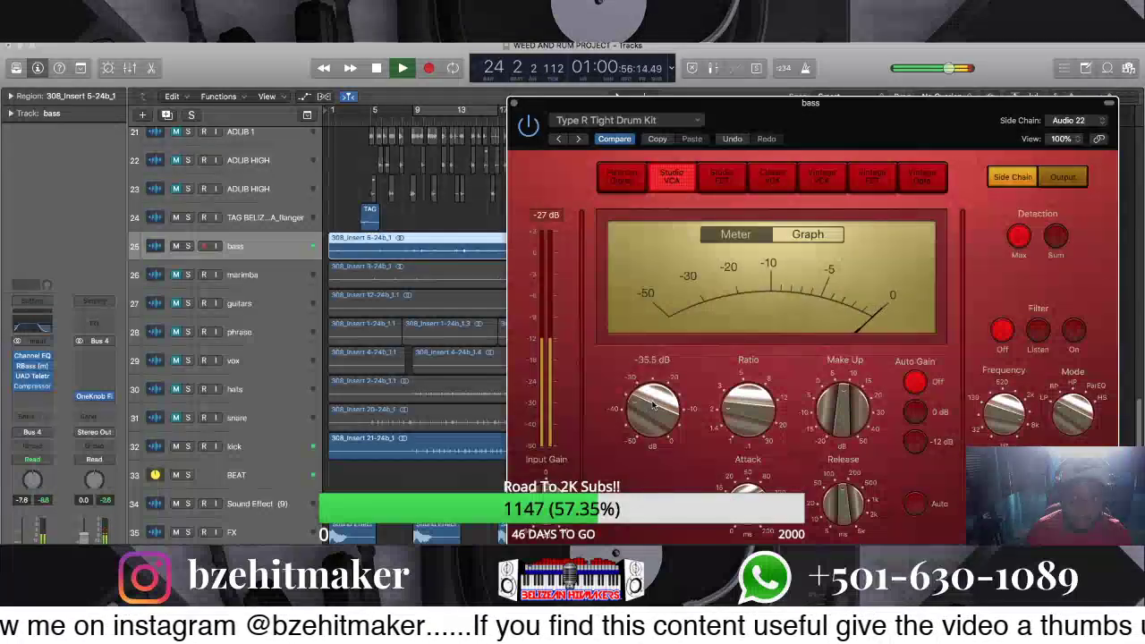
{"action": "left_click_drag", "start_coordinate": [736, 411], "coordinate": [734, 387]}
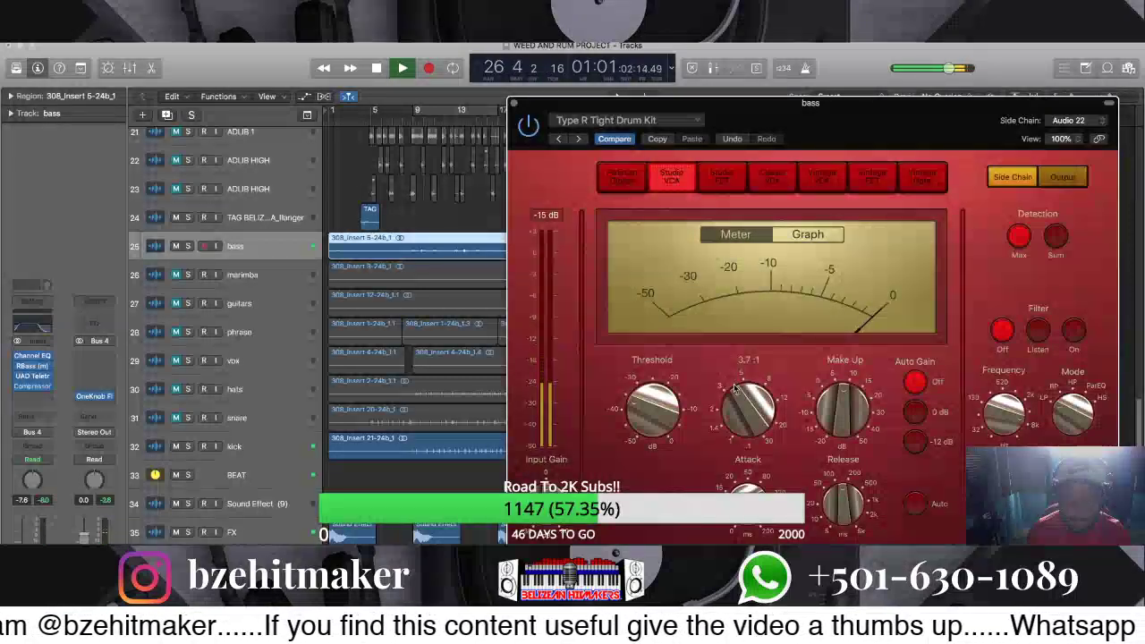
{"action": "left_click_drag", "start_coordinate": [739, 396], "coordinate": [742, 390]}
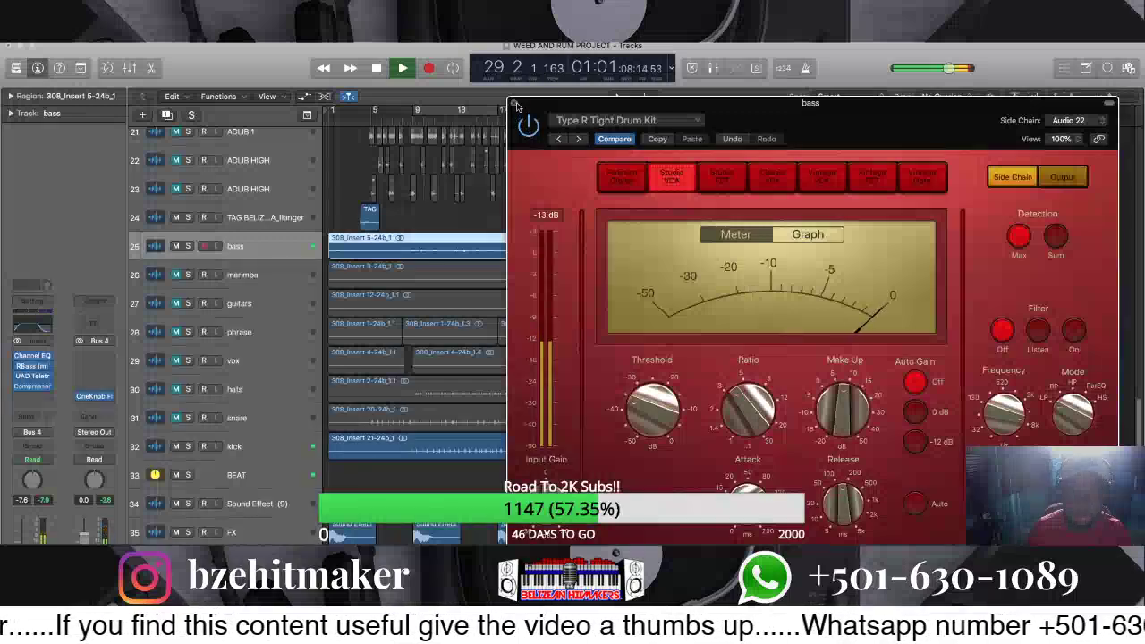
{"action": "key", "text": "super+w"}
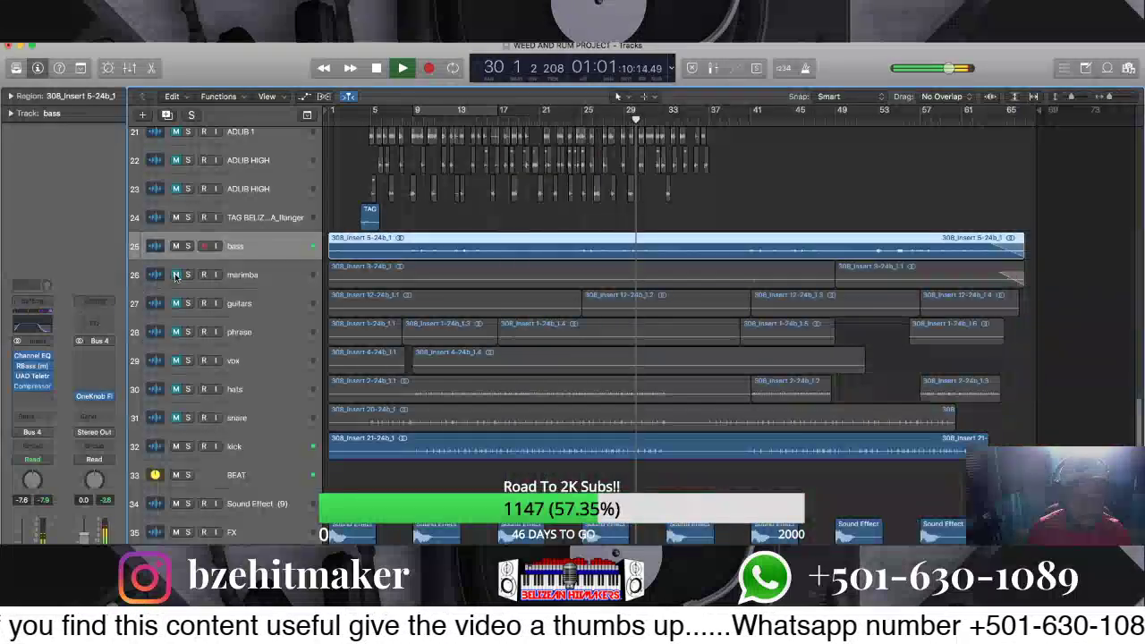
Unmute the marimba and guitars tracks
{"action": "left_click", "coordinate": [178, 276]}
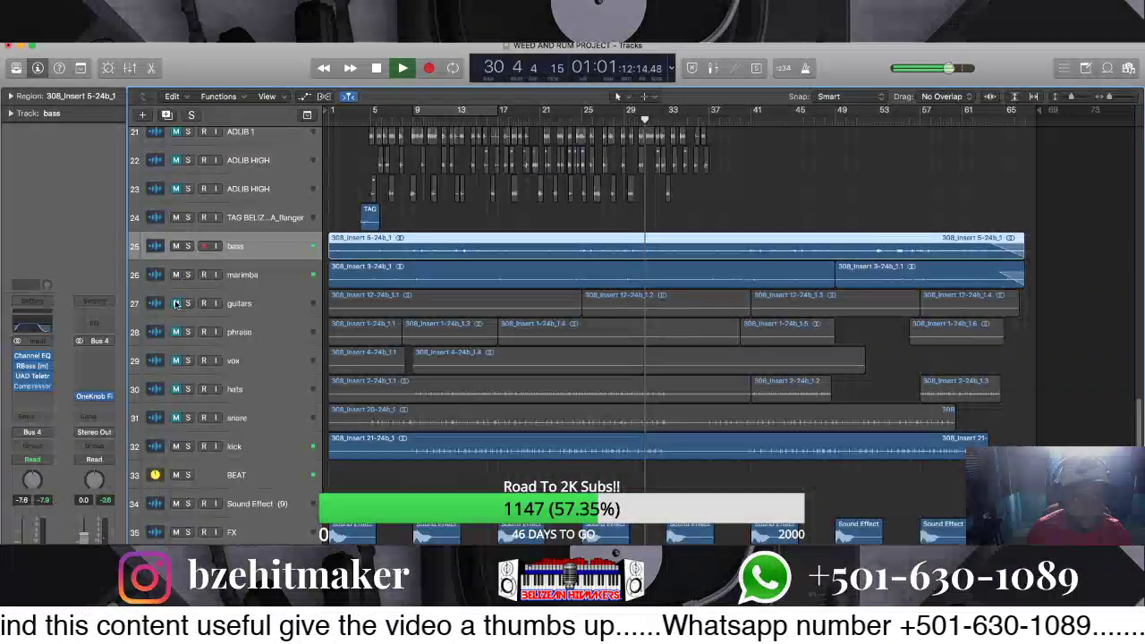
{"action": "left_click", "coordinate": [175, 304]}
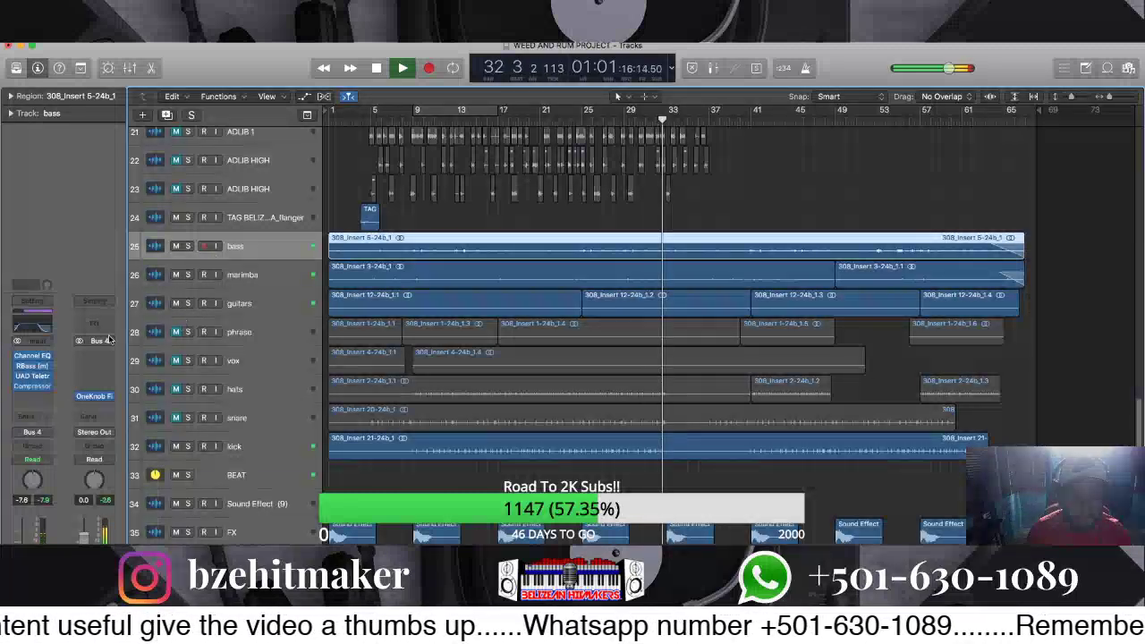
Reopen the bass compressor, replay the song from about bar 5, and mute the marimba and guitars tracks
{"action": "left_click", "coordinate": [32, 386]}
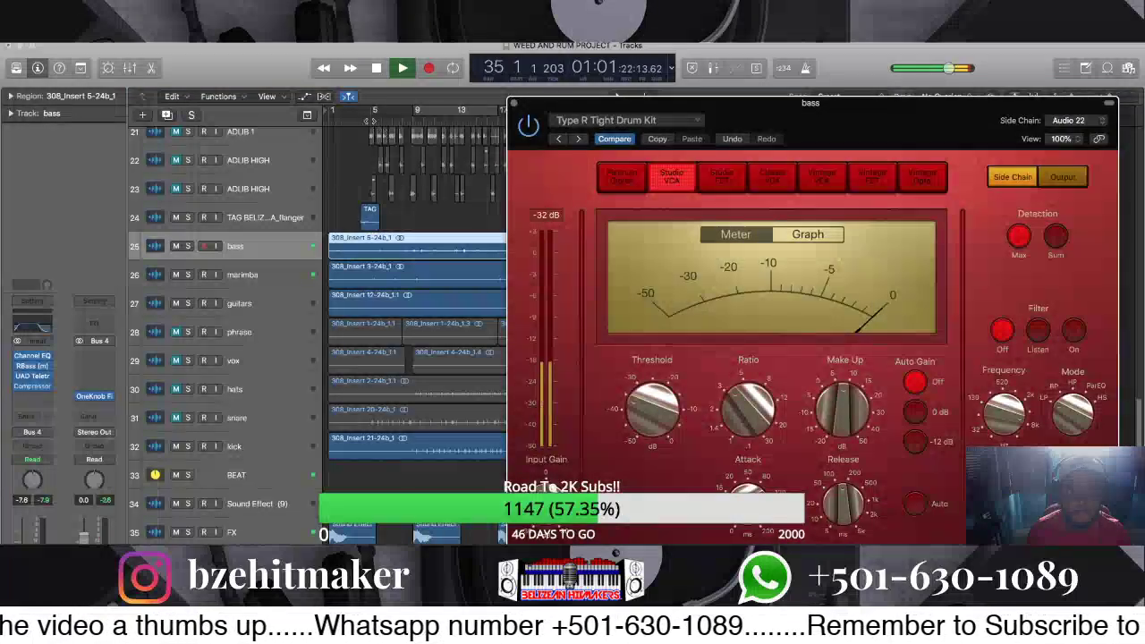
{"action": "left_click", "coordinate": [369, 121]}
{"action": "left_click", "coordinate": [175, 276]}
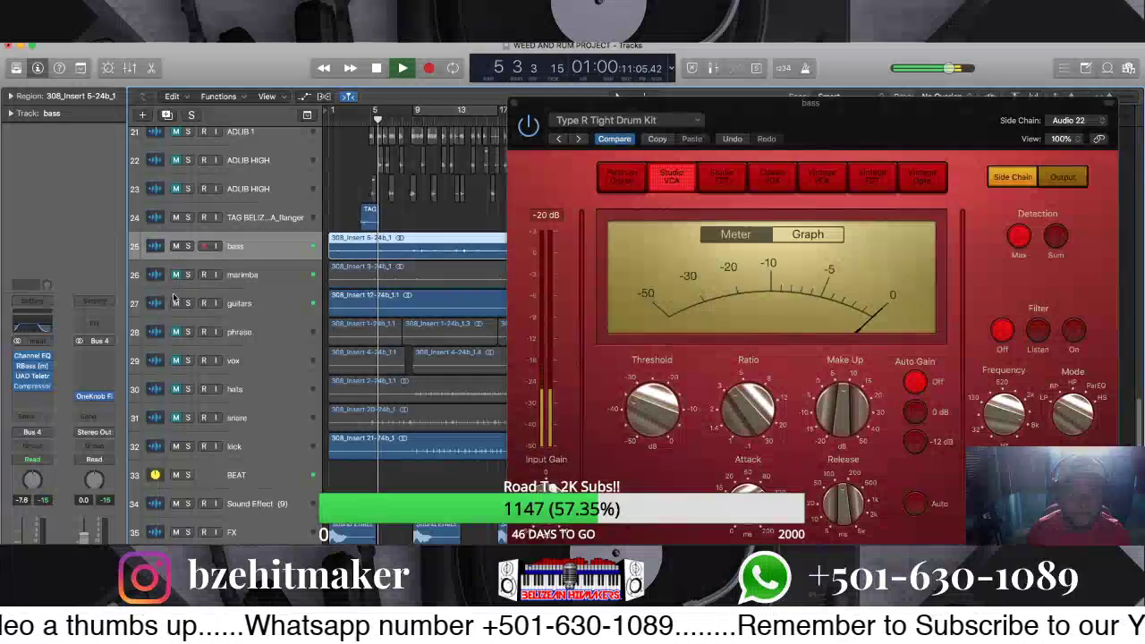
{"action": "left_click", "coordinate": [177, 303]}
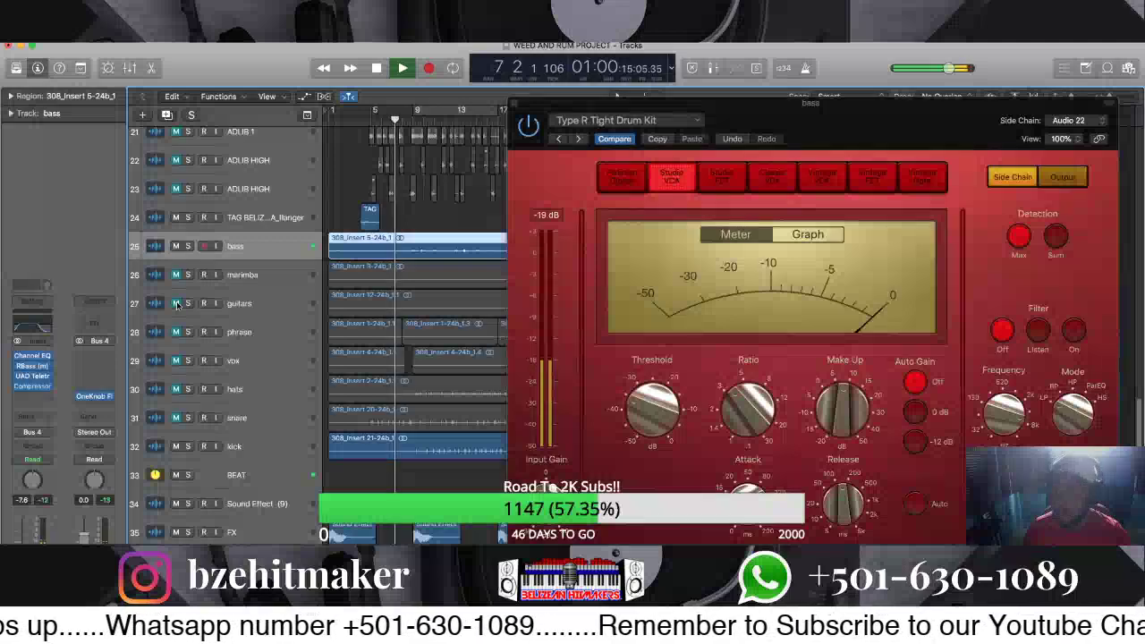
Check the bass compressor's output settings against its side-chain settings during playback, and close the plug-in window
{"action": "left_click", "coordinate": [1061, 178]}
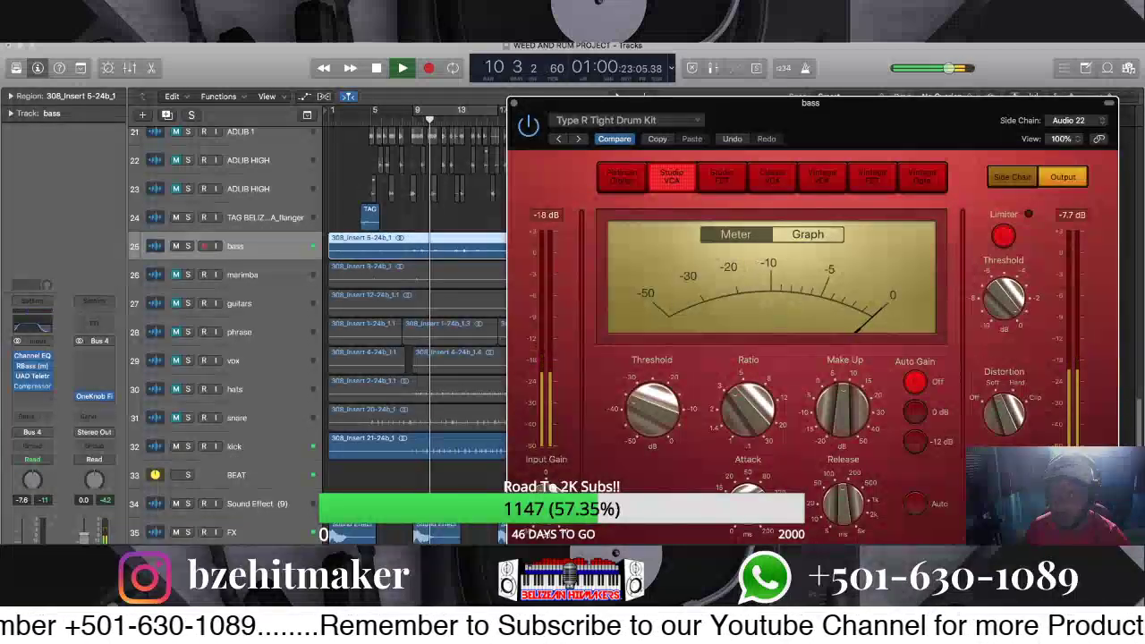
{"action": "left_click", "coordinate": [1011, 178]}
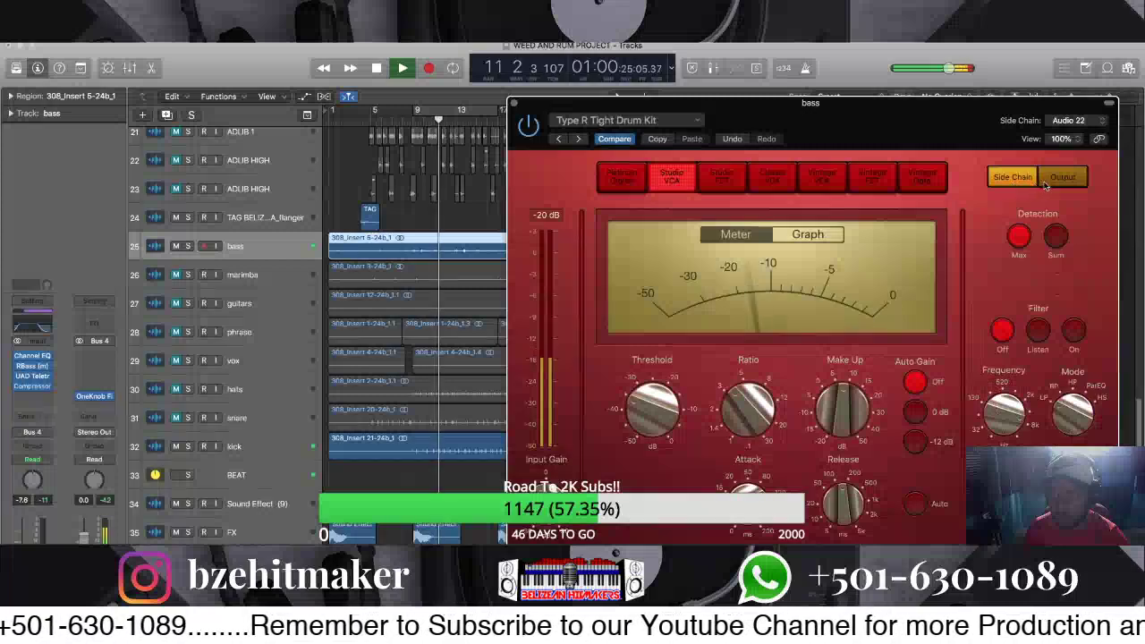
{"action": "left_click", "coordinate": [1048, 181]}
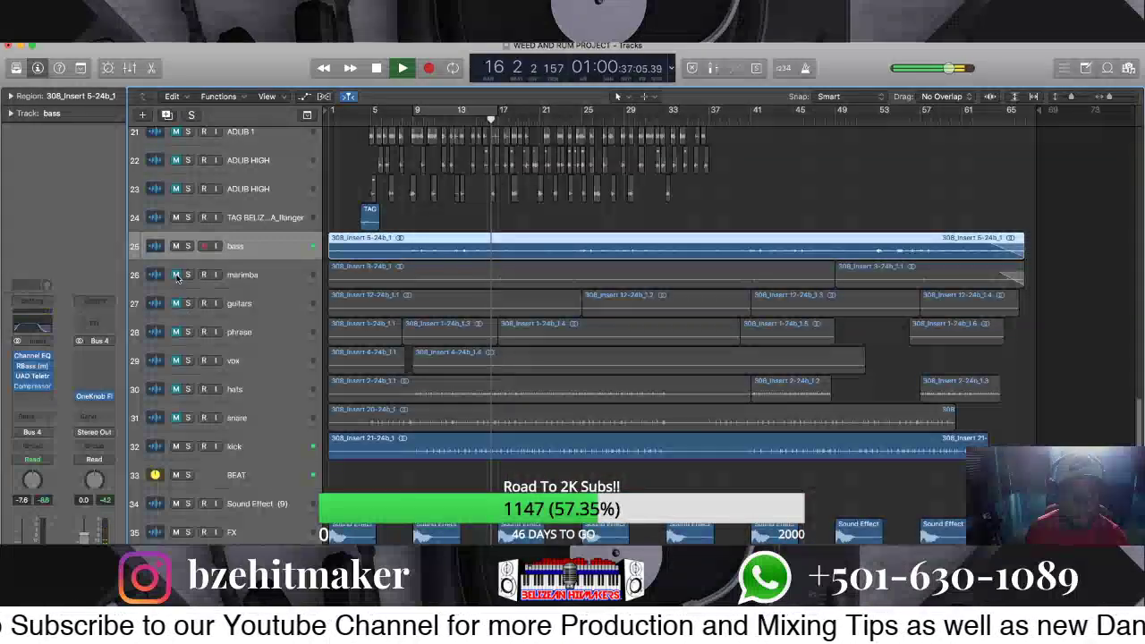
Unmute the marimba, guitars, phrase, vox, hats and snare tracks and deselect the bass region
{"action": "left_click_drag", "start_coordinate": [177, 275], "coordinate": [177, 419]}
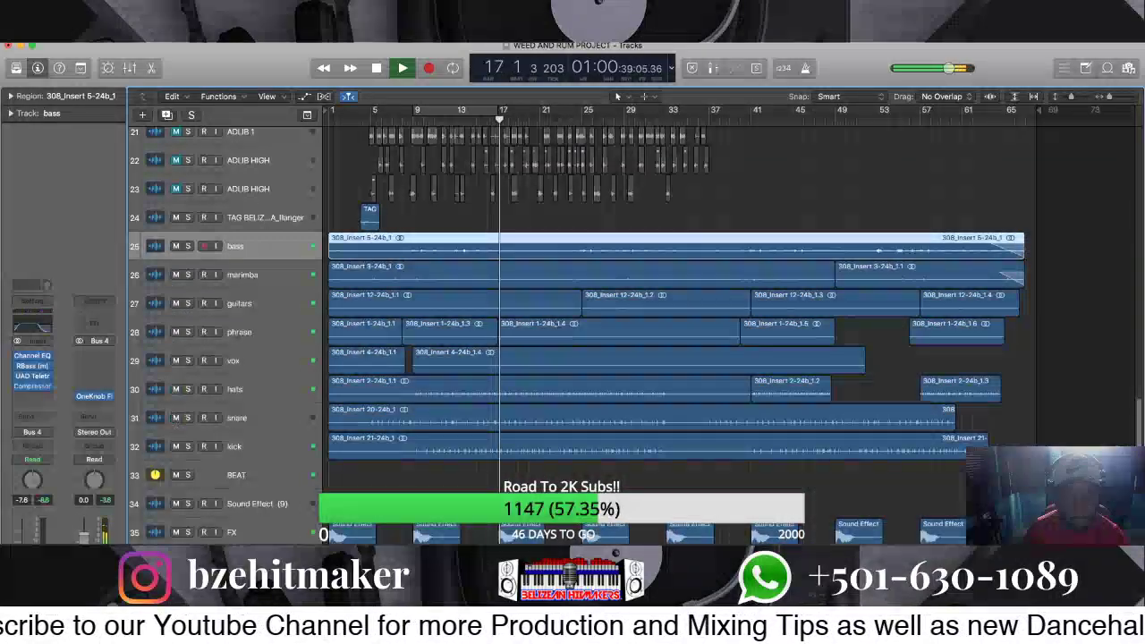
{"action": "left_click", "coordinate": [393, 476]}
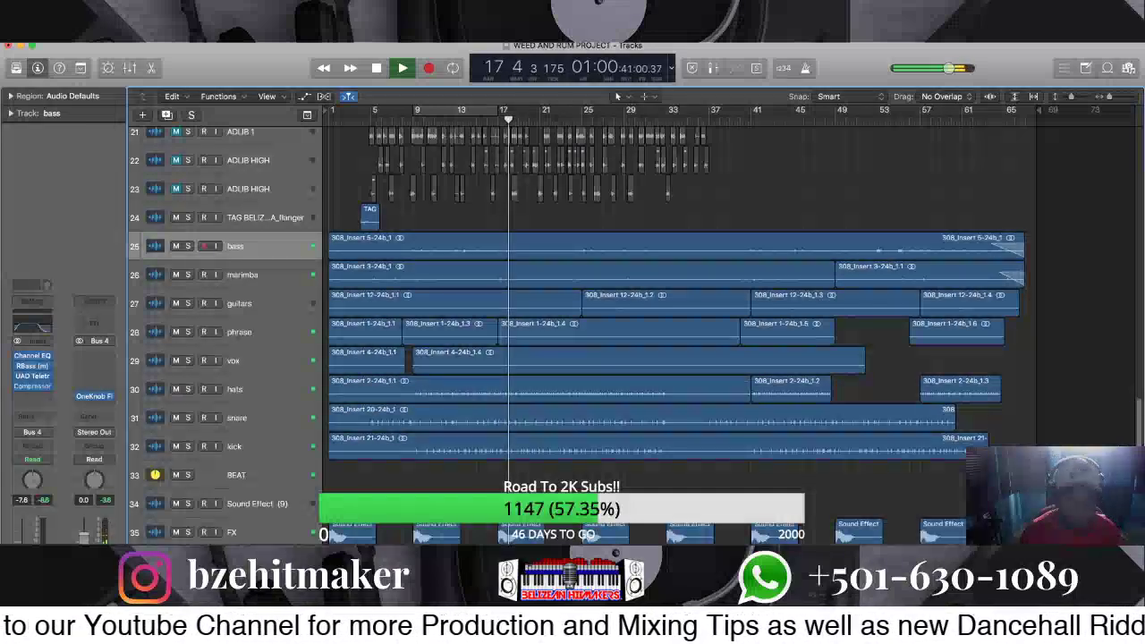
Select the DIST track and look over its channel strip and the surrounding vocal and instrument tracks
{"action": "scroll", "coordinate": [541, 241], "scroll_direction": "up", "scroll_amount": 10}
{"action": "scroll", "coordinate": [542, 241], "scroll_direction": "down", "scroll_amount": 9}
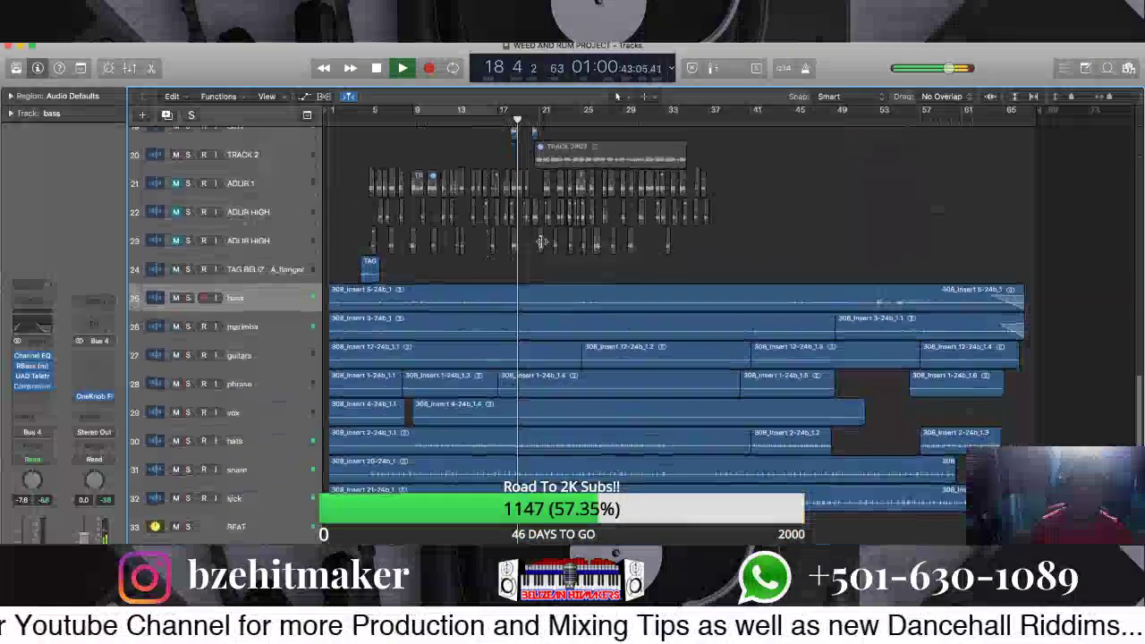
{"action": "scroll", "coordinate": [541, 242], "scroll_direction": "up", "scroll_amount": 5}
{"action": "left_click", "coordinate": [291, 277]}
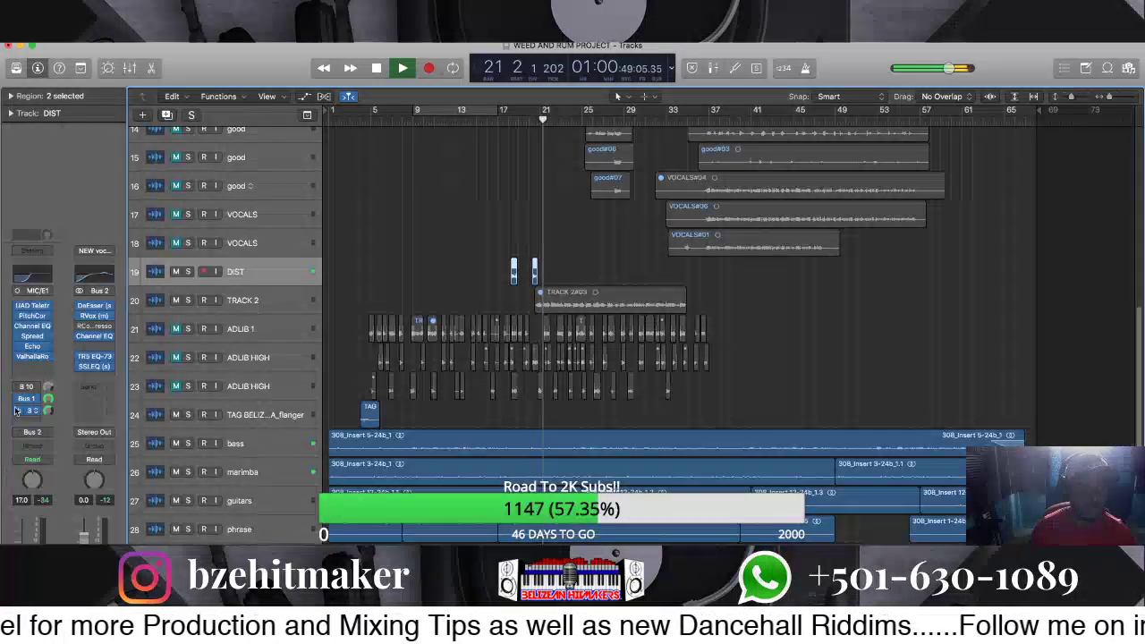
{"action": "scroll", "coordinate": [629, 392], "scroll_direction": "down", "scroll_amount": 5}
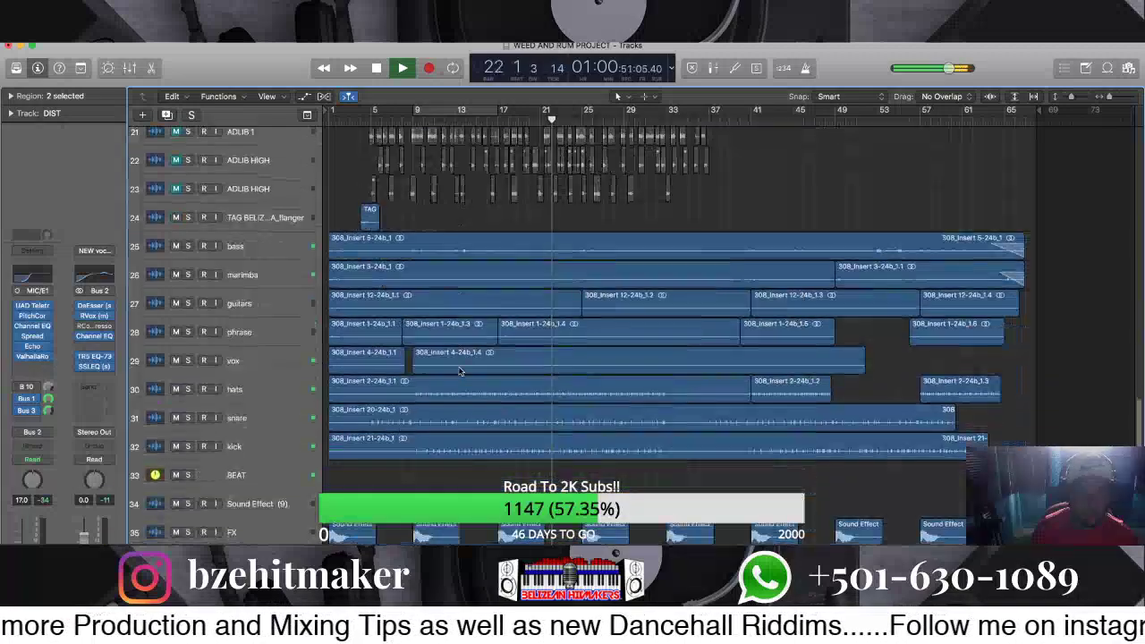
{"action": "scroll", "coordinate": [628, 391], "scroll_direction": "up", "scroll_amount": 5}
Replay the song from near its start and unmute the ADLIB 1 track
{"action": "left_click", "coordinate": [348, 122]}
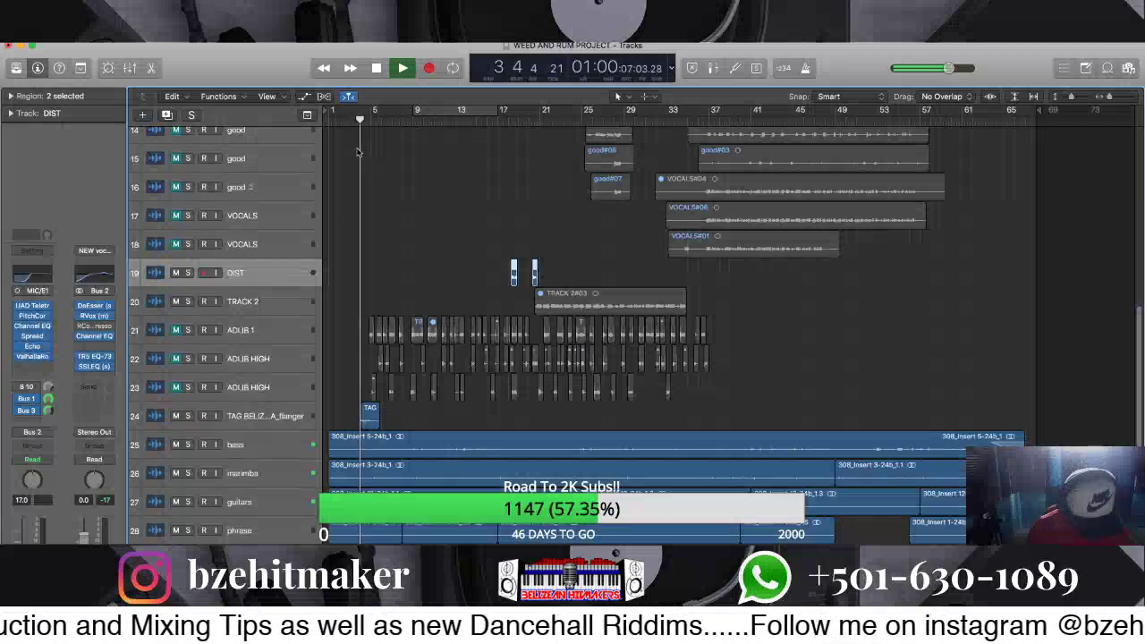
{"action": "left_click", "coordinate": [260, 334]}
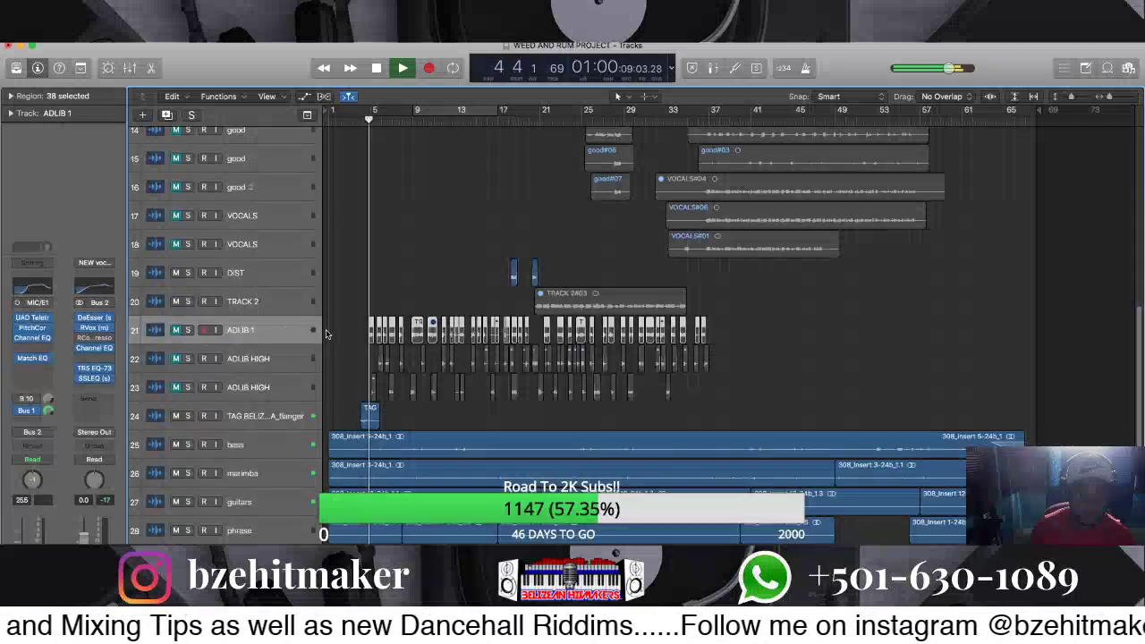
{"action": "scroll", "coordinate": [223, 385], "scroll_direction": "down", "scroll_amount": 5}
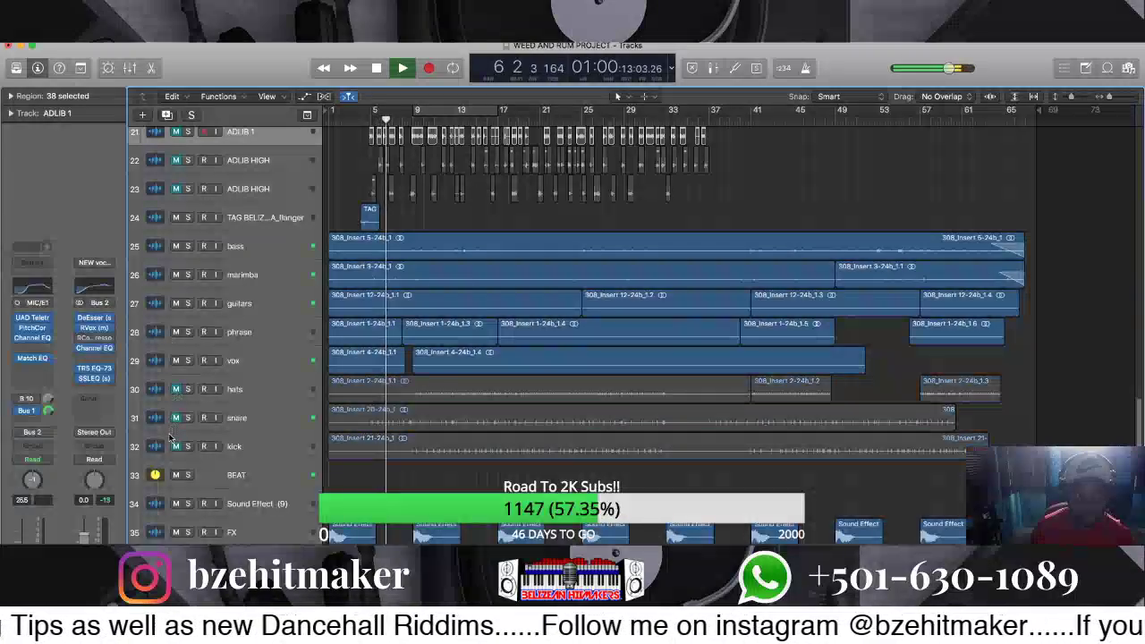
{"action": "scroll", "coordinate": [209, 374], "scroll_direction": "up", "scroll_amount": 5}
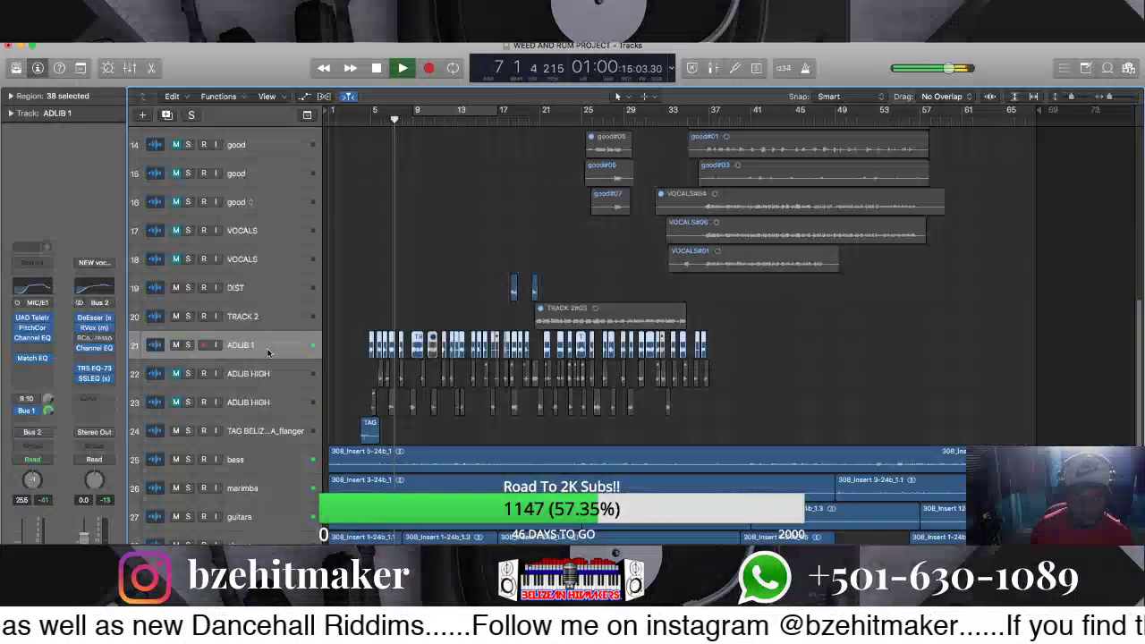
Raise the peak reduction slightly on ADLIB 1's UAD Teletronix LA-2A and move its window clear of the track list
{"action": "left_click", "coordinate": [32, 317]}
{"action": "left_click_drag", "start_coordinate": [426, 207], "coordinate": [422, 193]}
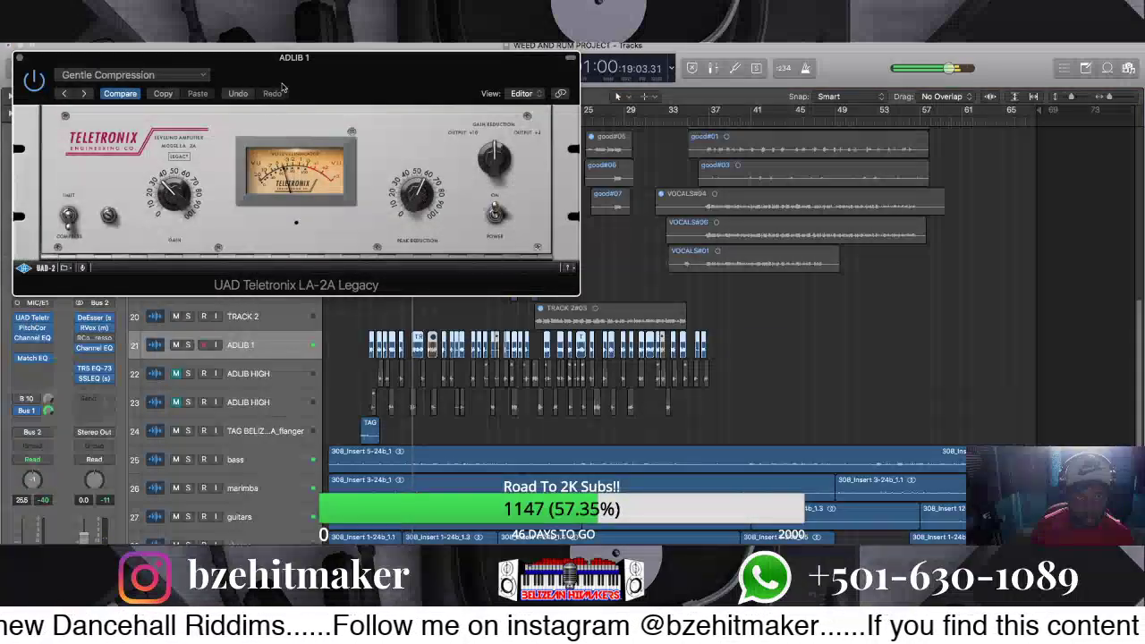
{"action": "left_click_drag", "start_coordinate": [305, 72], "coordinate": [762, 272]}
Select the TRACK 2#03 region on the lower TRACK 2 track
{"action": "scroll", "coordinate": [395, 314], "scroll_direction": "up", "scroll_amount": 10}
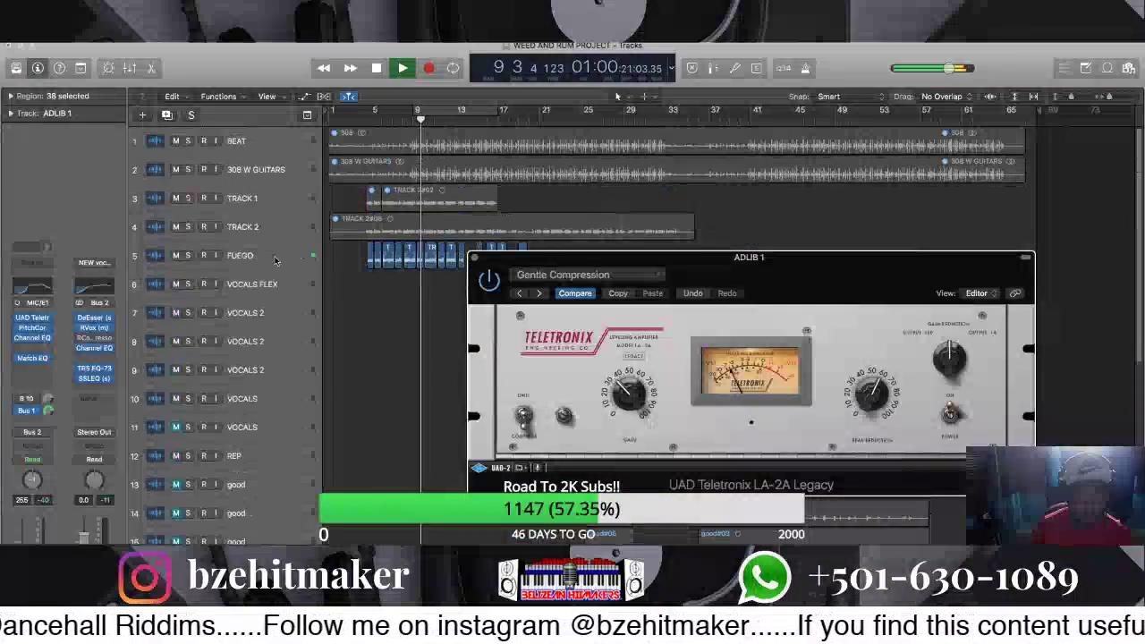
{"action": "scroll", "coordinate": [440, 409], "scroll_direction": "down", "scroll_amount": 10}
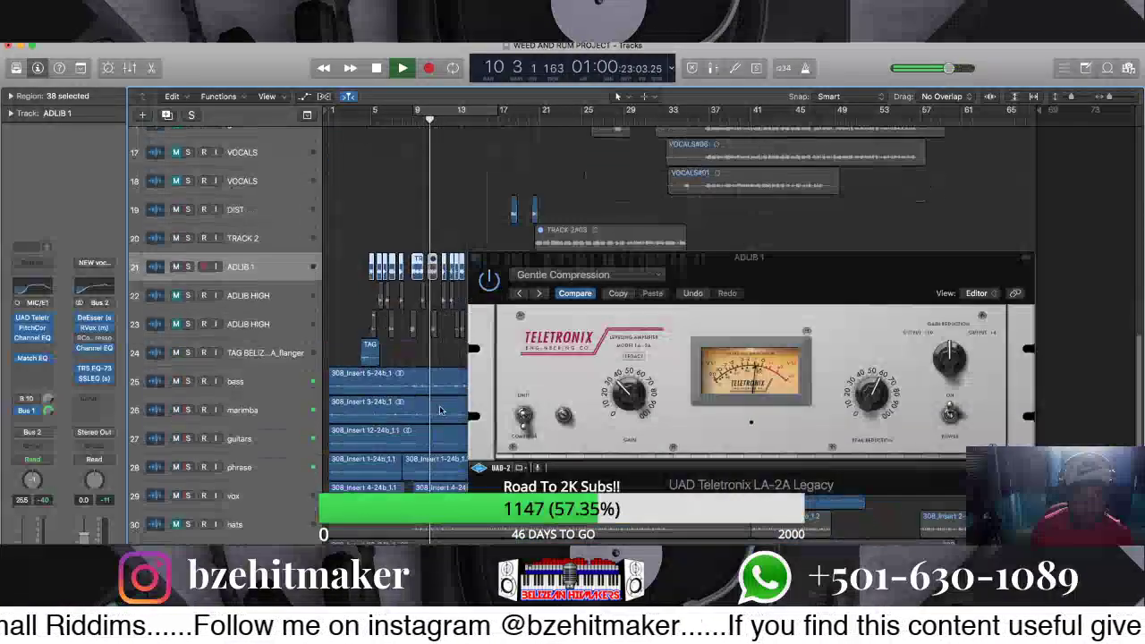
{"action": "left_click", "coordinate": [566, 239]}
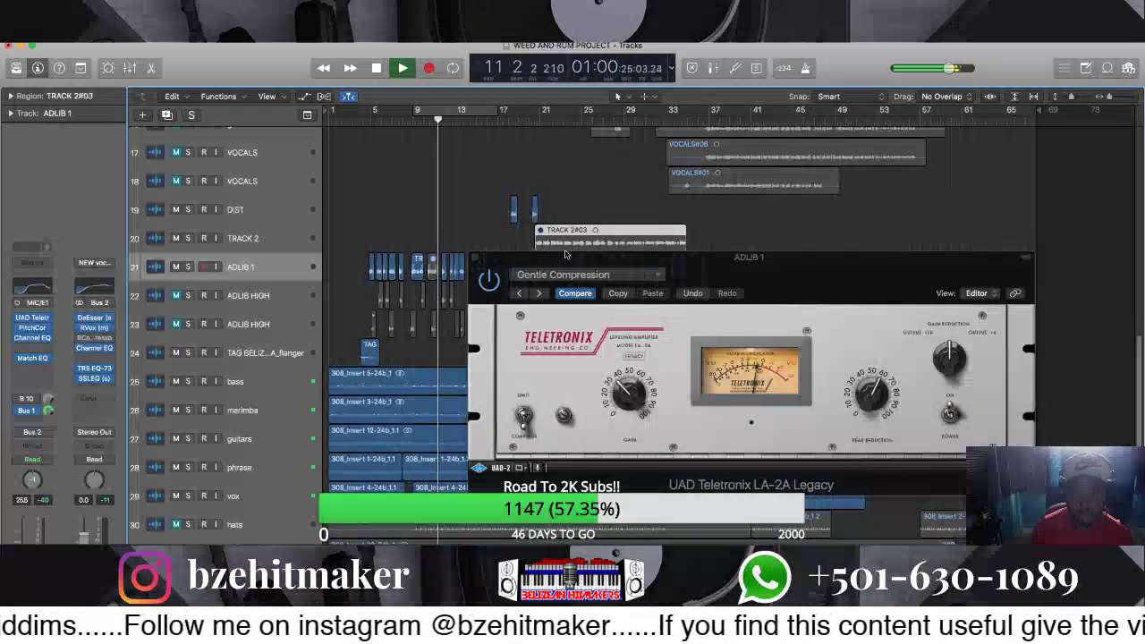
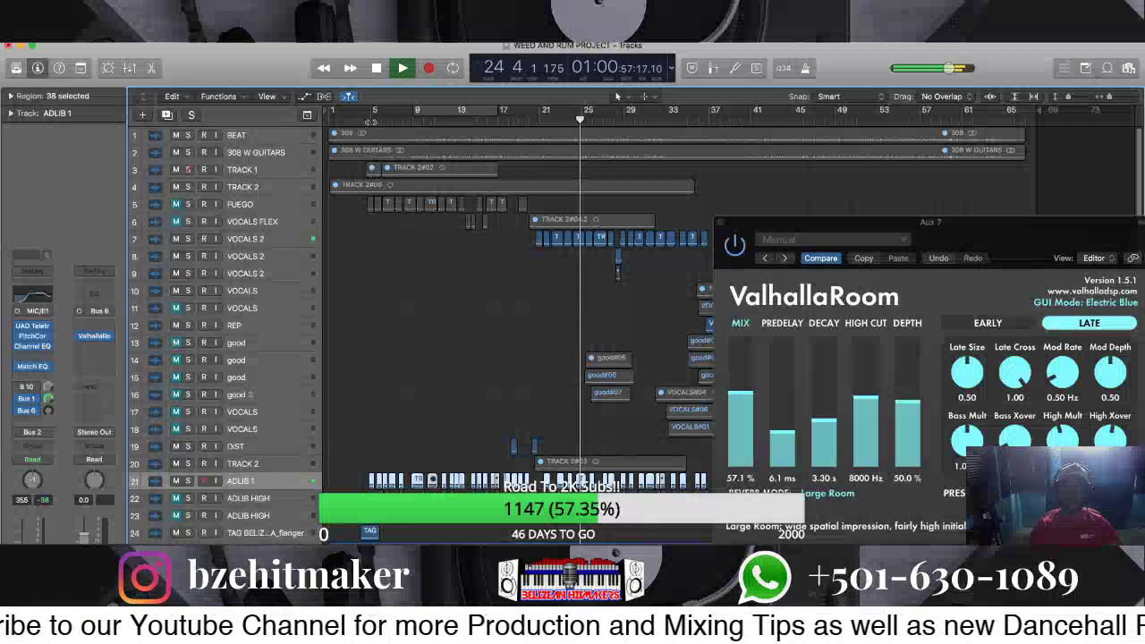
Solo ADLIB 1, set the ValhallaRoom mix to 61.3%, and adjust the track's Bus 1 and Bus 6 send levels
{"action": "left_click", "coordinate": [368, 118]}
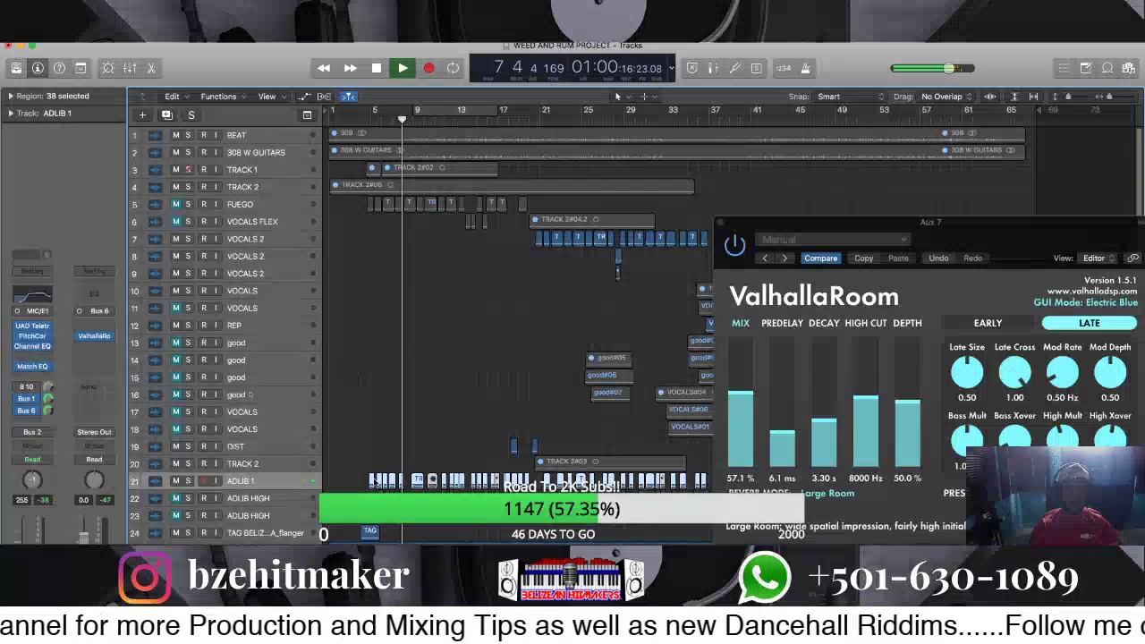
{"action": "left_click", "coordinate": [188, 481]}
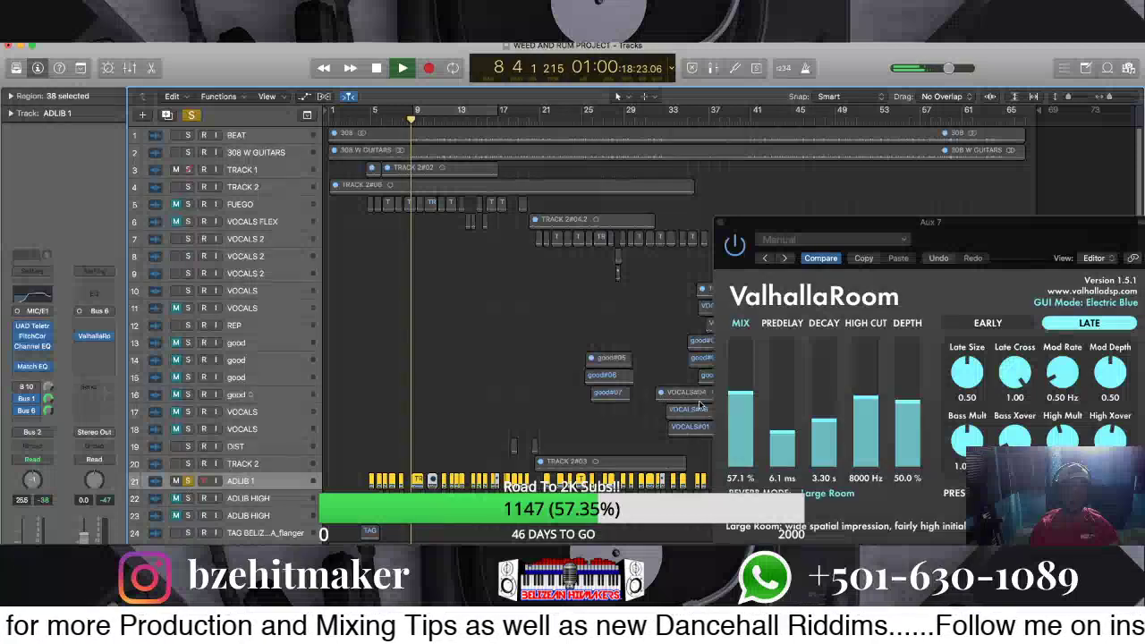
{"action": "left_click_drag", "start_coordinate": [739, 398], "coordinate": [740, 389]}
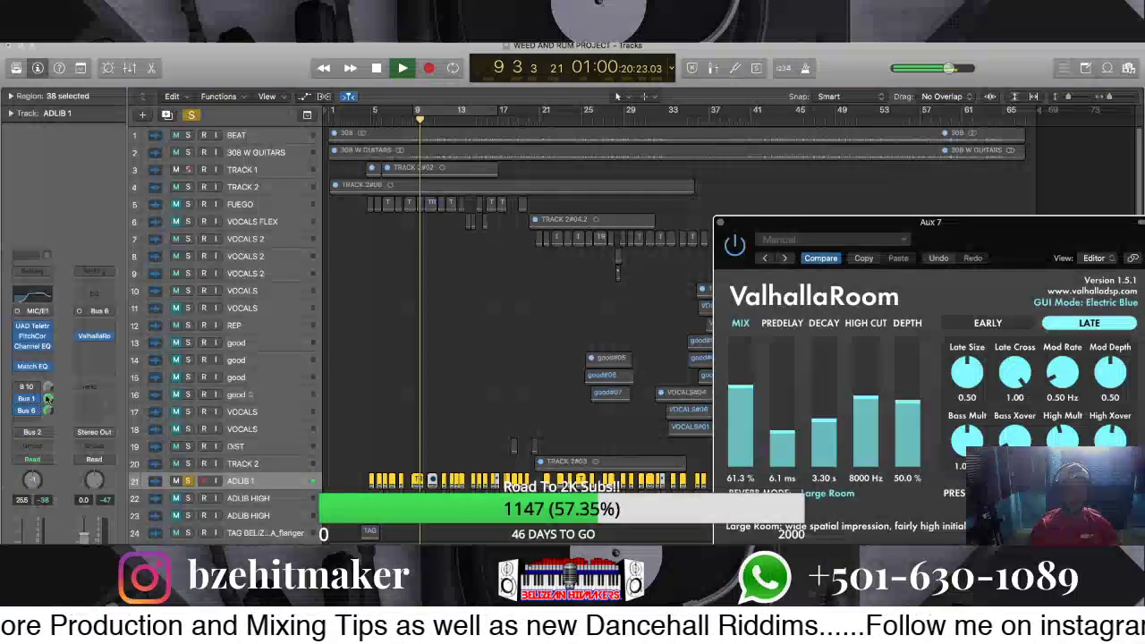
{"action": "left_click_drag", "start_coordinate": [48, 399], "coordinate": [34, 482]}
{"action": "left_click_drag", "start_coordinate": [48, 411], "coordinate": [17, 318]}
Inspect the Channel EQ curve on ADLIB 1 and close the plug-in window
{"action": "left_click", "coordinate": [31, 298]}
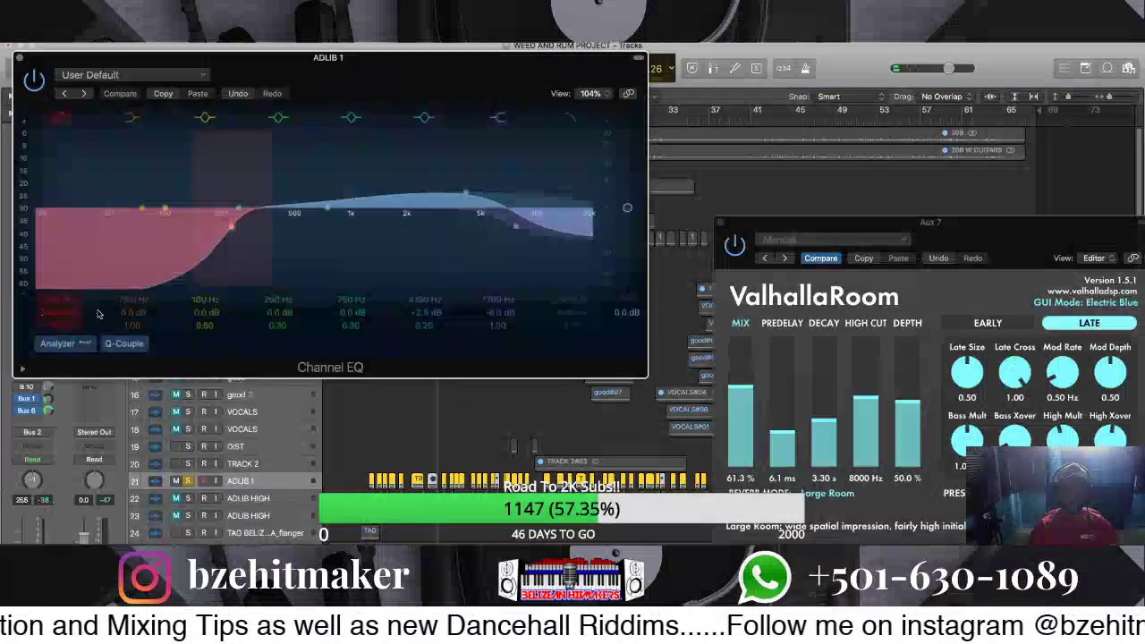
{"action": "left_click", "coordinate": [19, 58]}
Turn off the ADLIB 1 solo and unmute the FUEGO and VOCALS FLEX tracks
{"action": "left_click", "coordinate": [188, 115]}
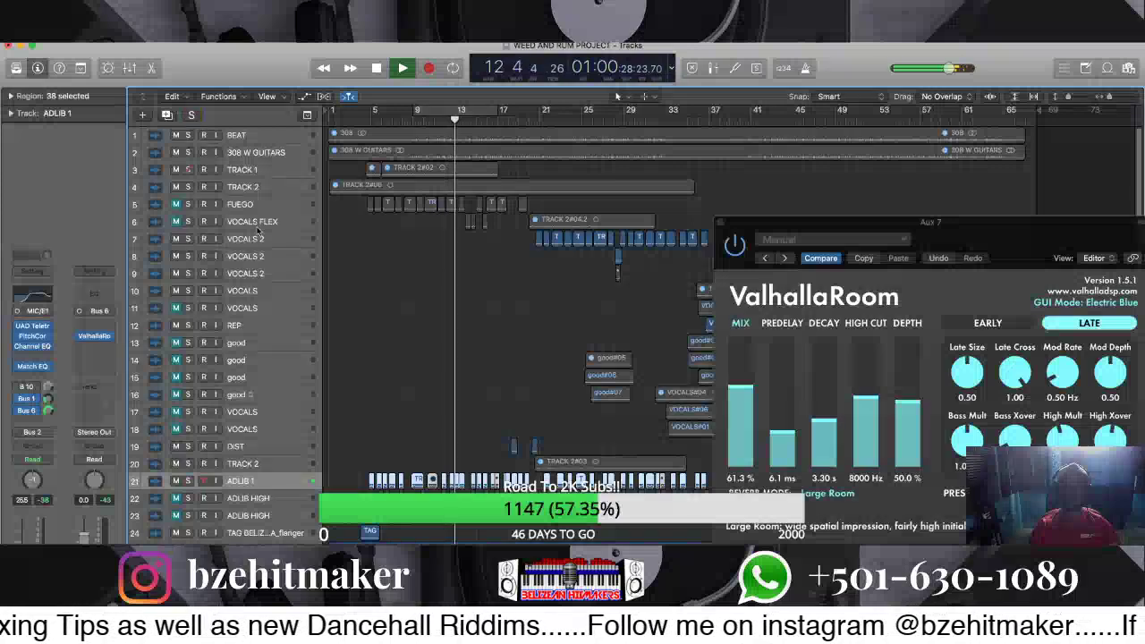
{"action": "left_click", "coordinate": [176, 206]}
{"action": "left_click", "coordinate": [176, 223]}
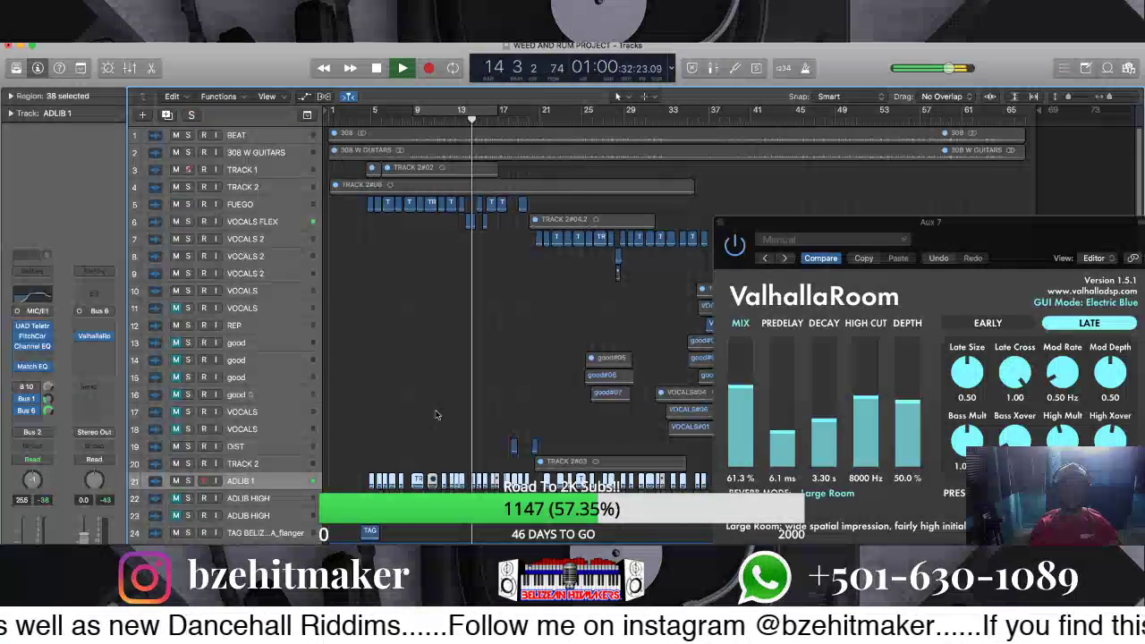
Deselect the ad-lib regions and replay the full mix from about bar 5
{"action": "scroll", "coordinate": [333, 149], "scroll_direction": "down", "scroll_amount": 5}
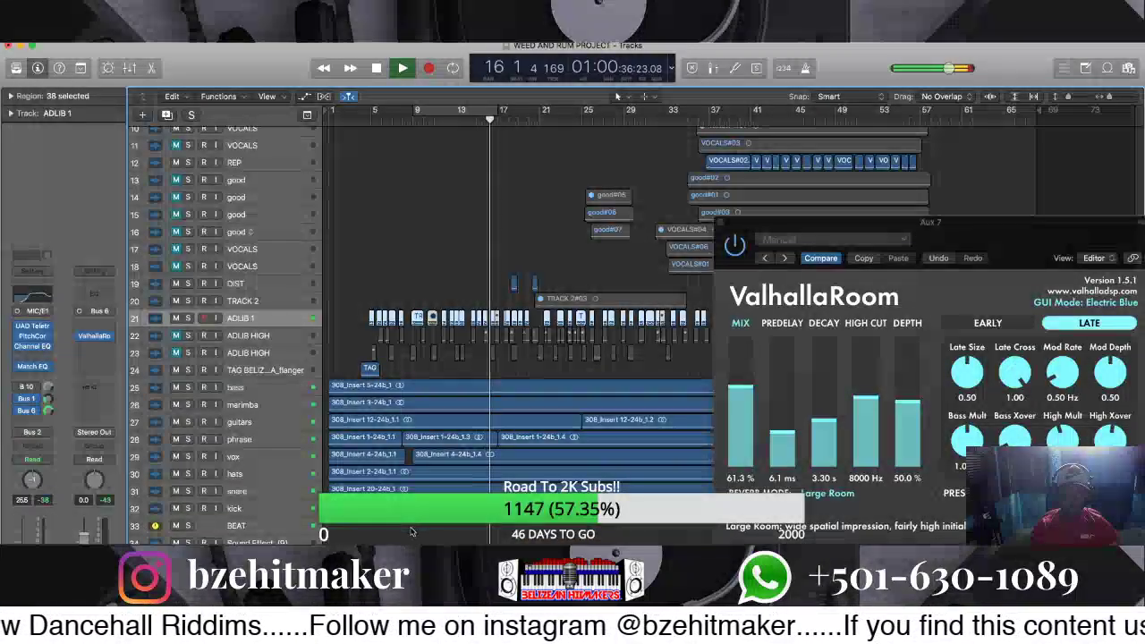
{"action": "left_click", "coordinate": [391, 281]}
{"action": "left_click", "coordinate": [372, 111]}
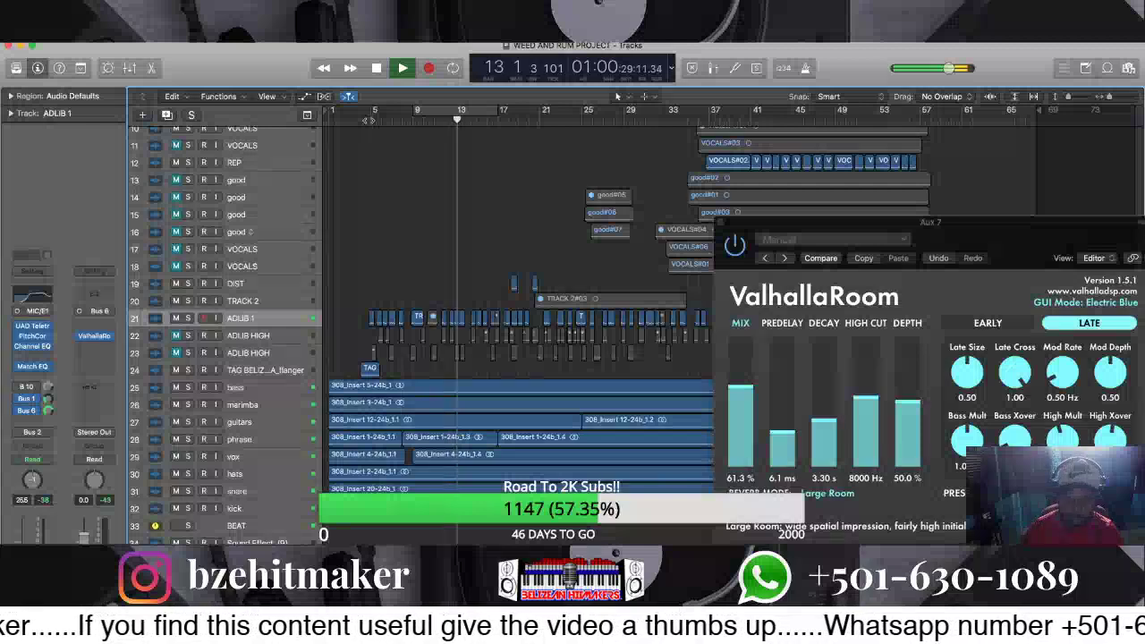
Solo the ADLIB 1, FUEGO and VOCALS FLEX tracks together
{"action": "left_click", "coordinate": [258, 318]}
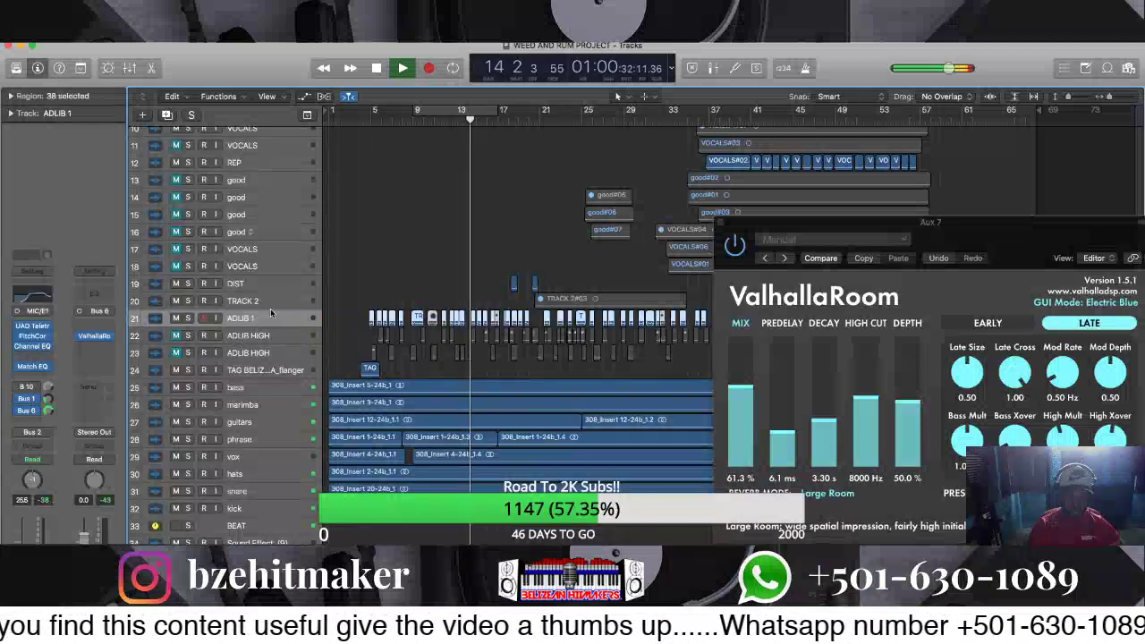
{"action": "left_click", "coordinate": [187, 318]}
{"action": "scroll", "coordinate": [192, 268], "scroll_direction": "up", "scroll_amount": 5}
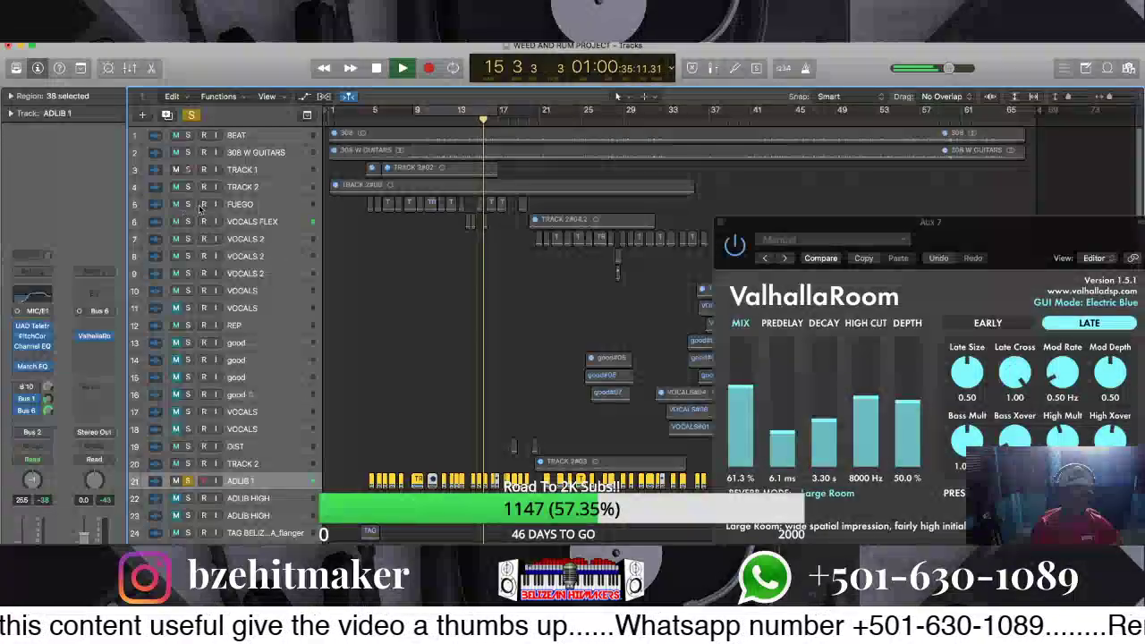
{"action": "left_click_drag", "start_coordinate": [188, 204], "coordinate": [188, 221]}
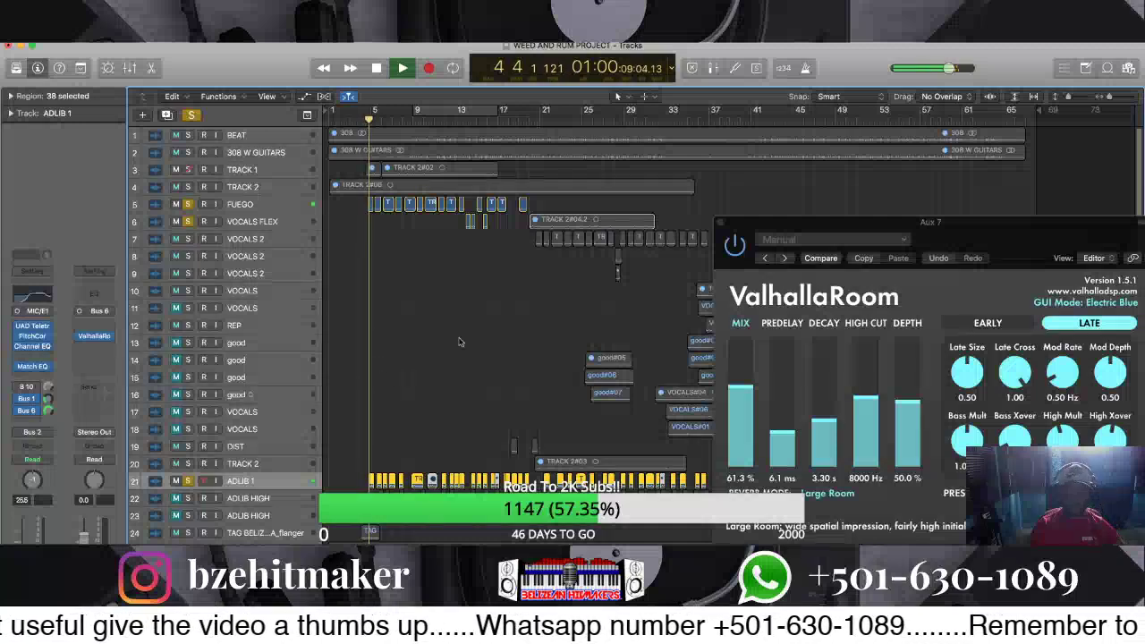
Close the ValhallaRoom window and inspect the Match EQ curve on ADLIB 1
{"action": "left_click", "coordinate": [718, 221]}
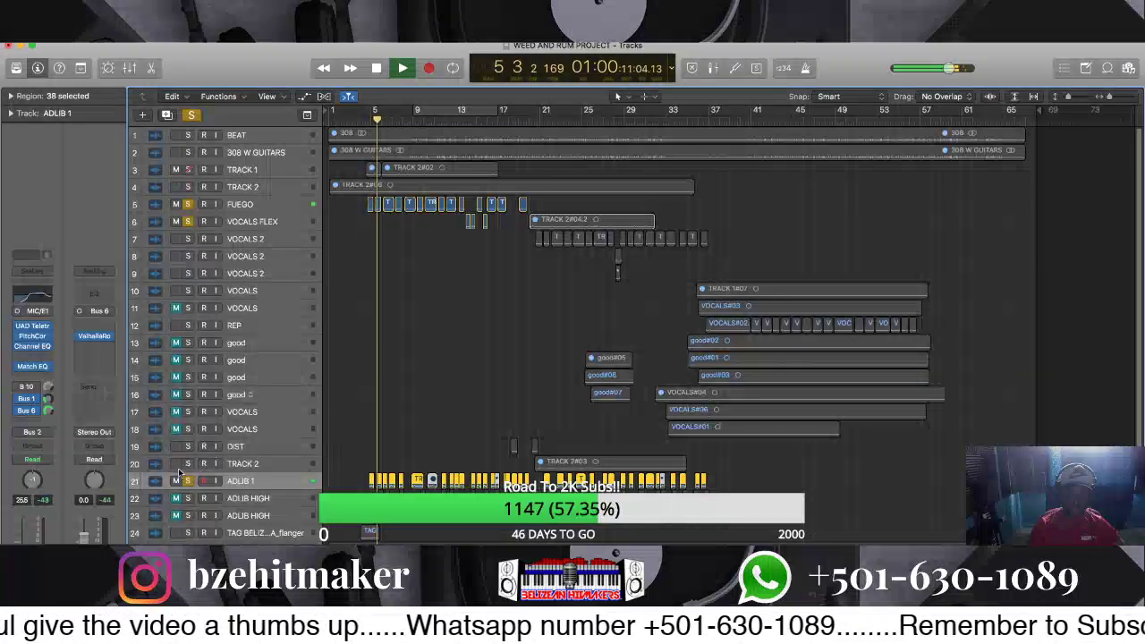
{"action": "left_click", "coordinate": [34, 366]}
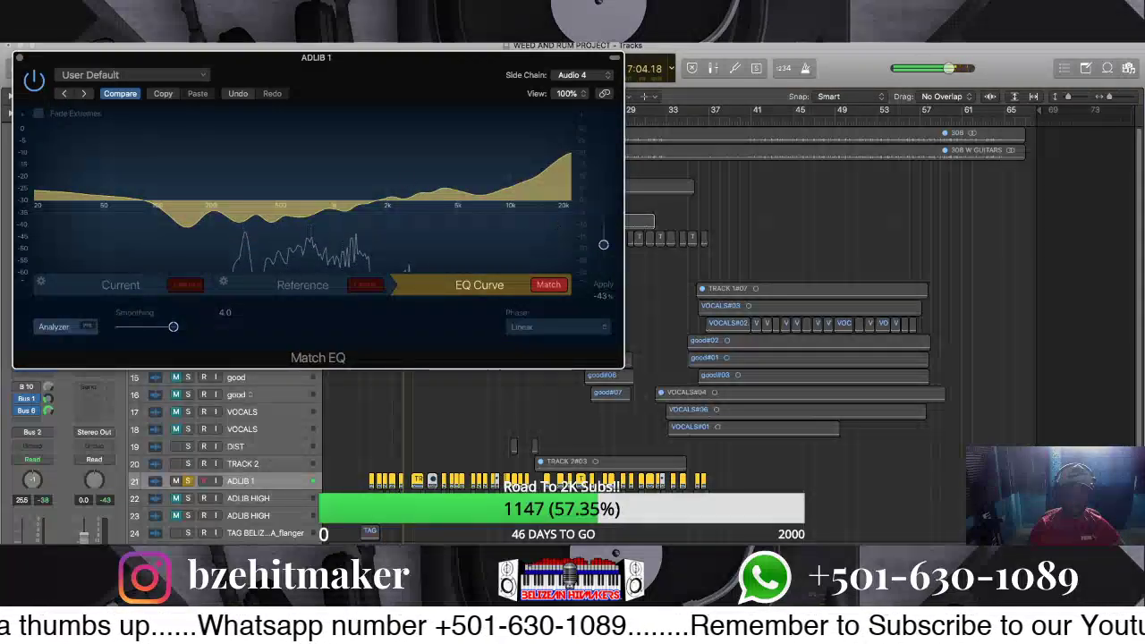
{"action": "key", "text": "super+w"}
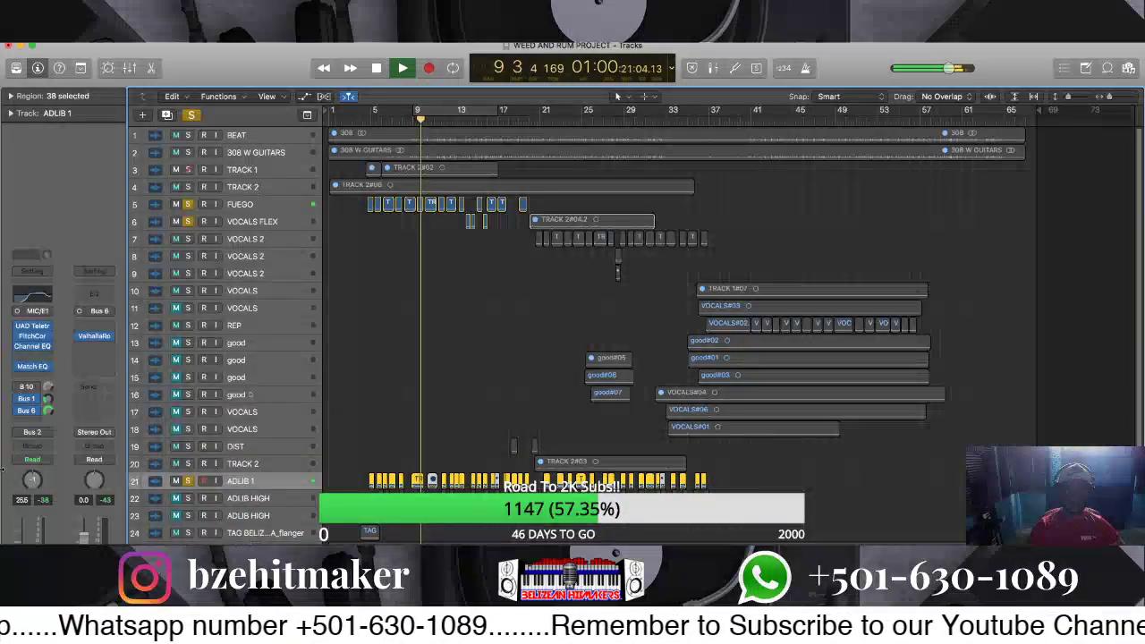
{"action": "left_click", "coordinate": [26, 367]}
{"action": "mouse_move", "coordinate": [33, 472]}
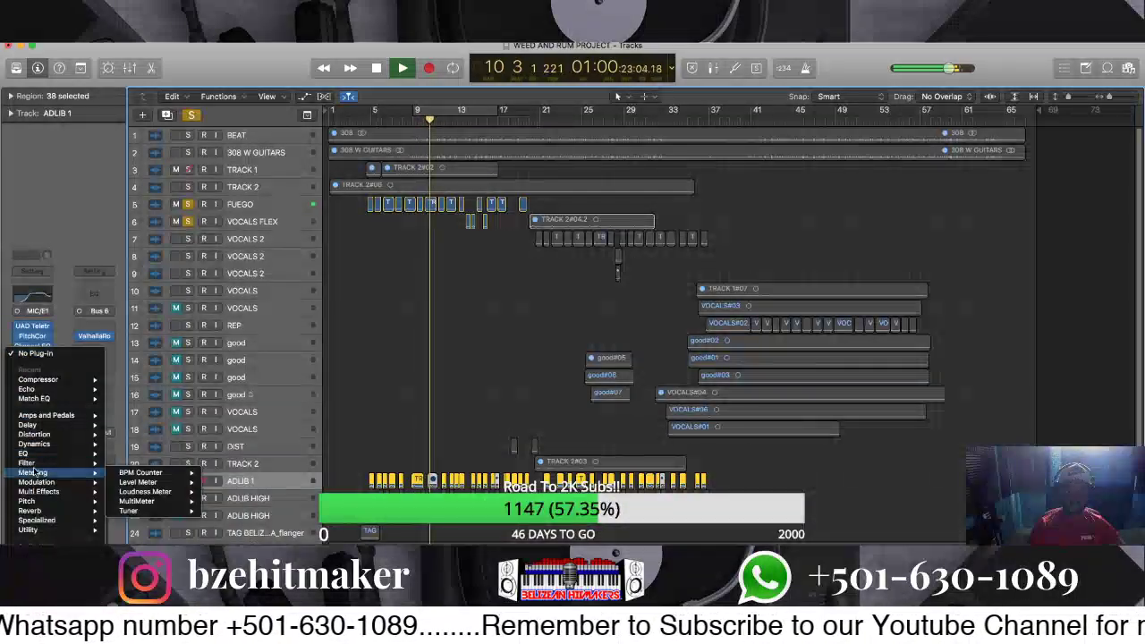
{"action": "left_click", "coordinate": [34, 398]}
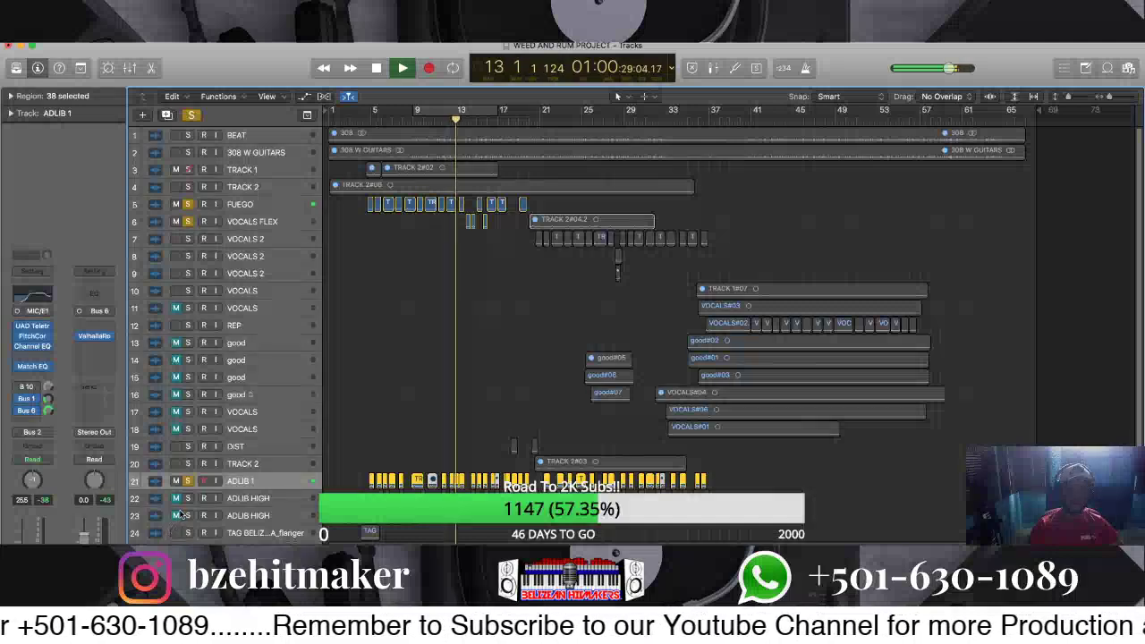
Solo the first ADLIB HIGH track and check the settings of its UAD Teletronix LA-2A compressor
{"action": "left_click", "coordinate": [268, 502]}
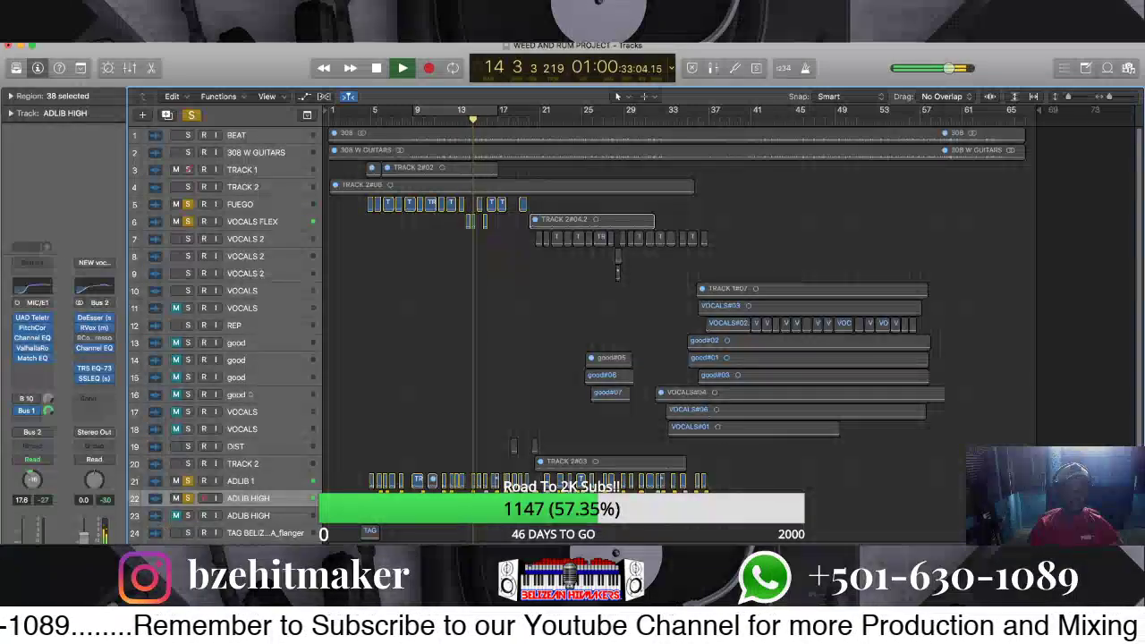
{"action": "left_click", "coordinate": [32, 318]}
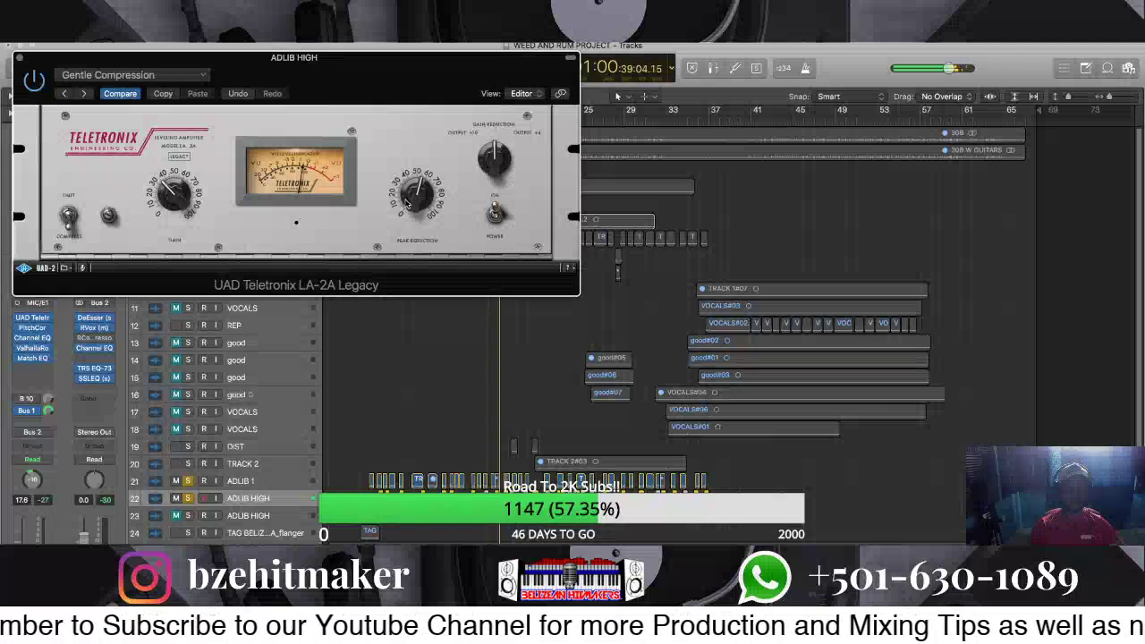
{"action": "left_click", "coordinate": [19, 58]}
Switch to the Mute tool and replay the soloed ad-libs and vocals from about bar 17
{"action": "key", "text": "t"}
{"action": "key", "text": "m"}
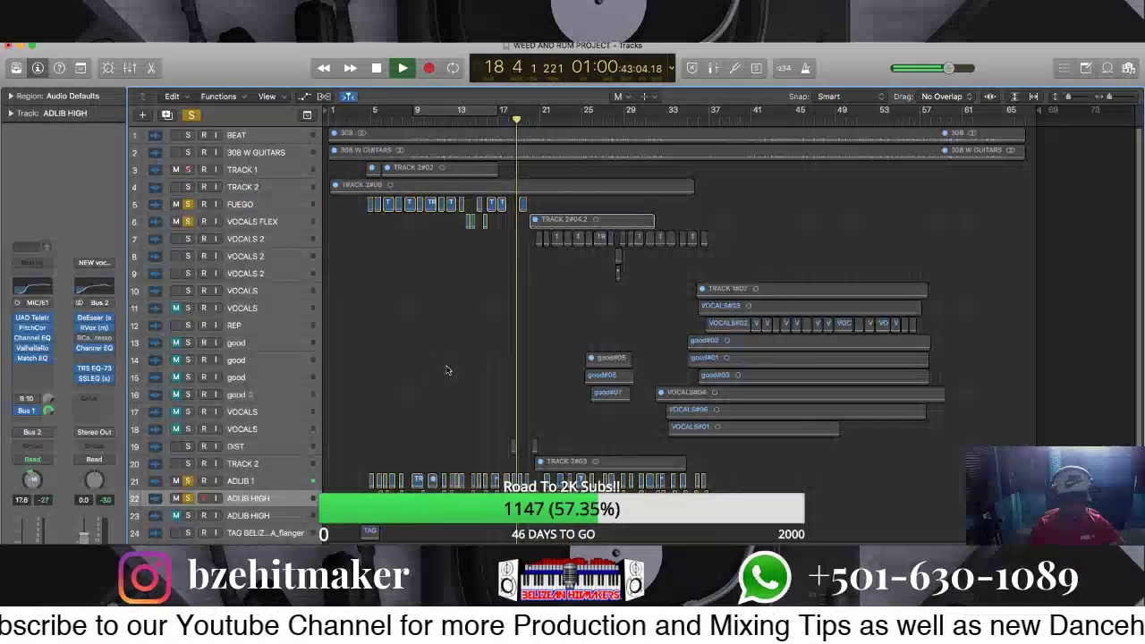
{"action": "key", "text": "space"}
{"action": "key", "text": "comma"}
{"action": "key", "text": "comma"}
{"action": "key", "text": "space"}
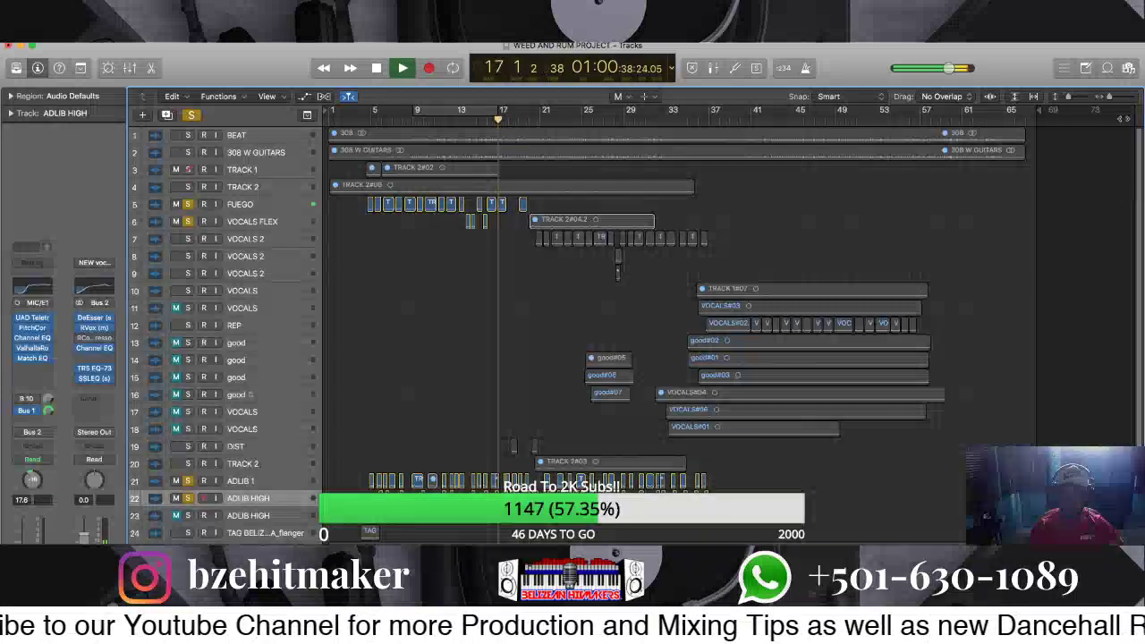
{"action": "left_click", "coordinate": [1127, 100]}
{"action": "left_click", "coordinate": [1127, 101]}
{"action": "left_click", "coordinate": [1127, 100]}
{"action": "key", "text": "comma"}
{"action": "key", "text": "comma"}
{"action": "key", "text": "comma"}
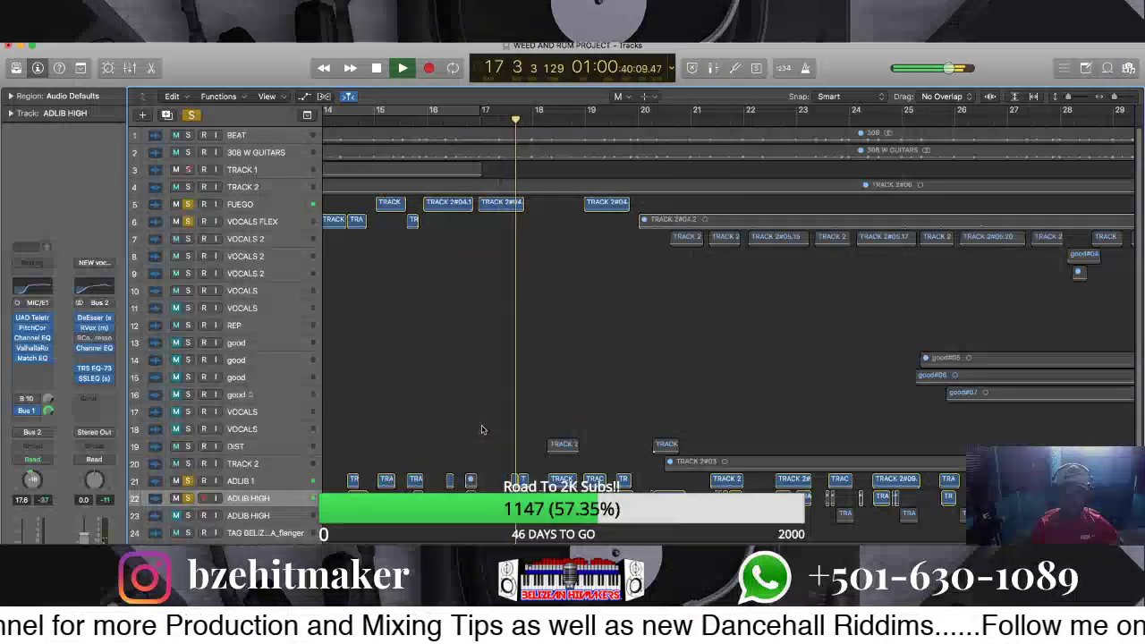
{"action": "left_click_drag", "start_coordinate": [1115, 96], "coordinate": [1108, 98]}
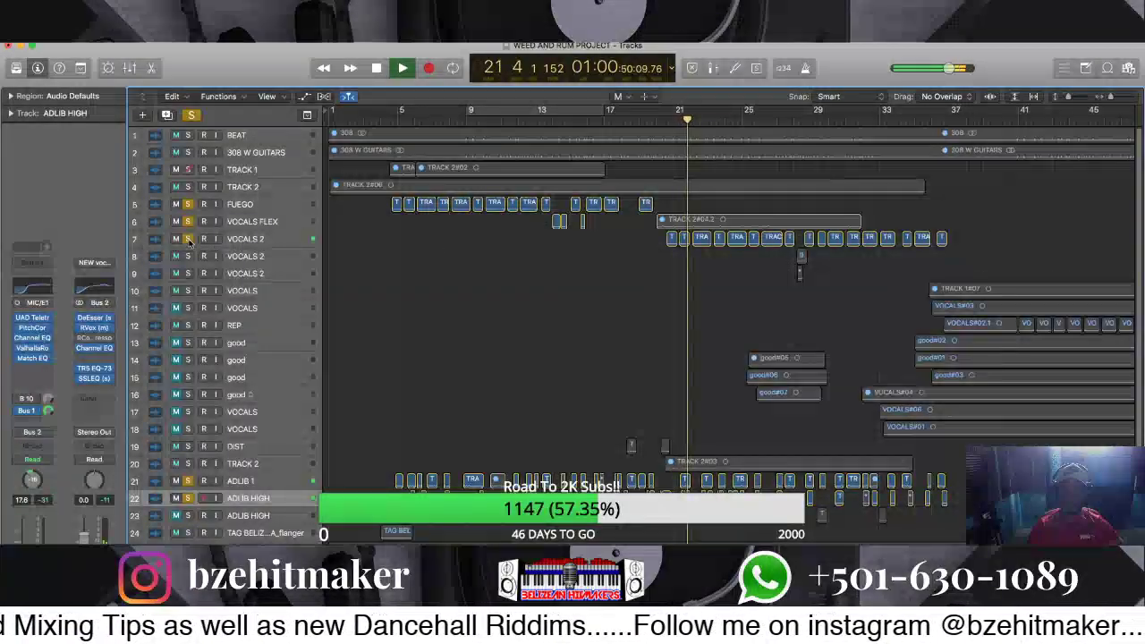
Solo the first two VOCALS 2 tracks and the second ADLIB HIGH track
{"action": "left_click", "coordinate": [188, 238]}
{"action": "left_click", "coordinate": [188, 257]}
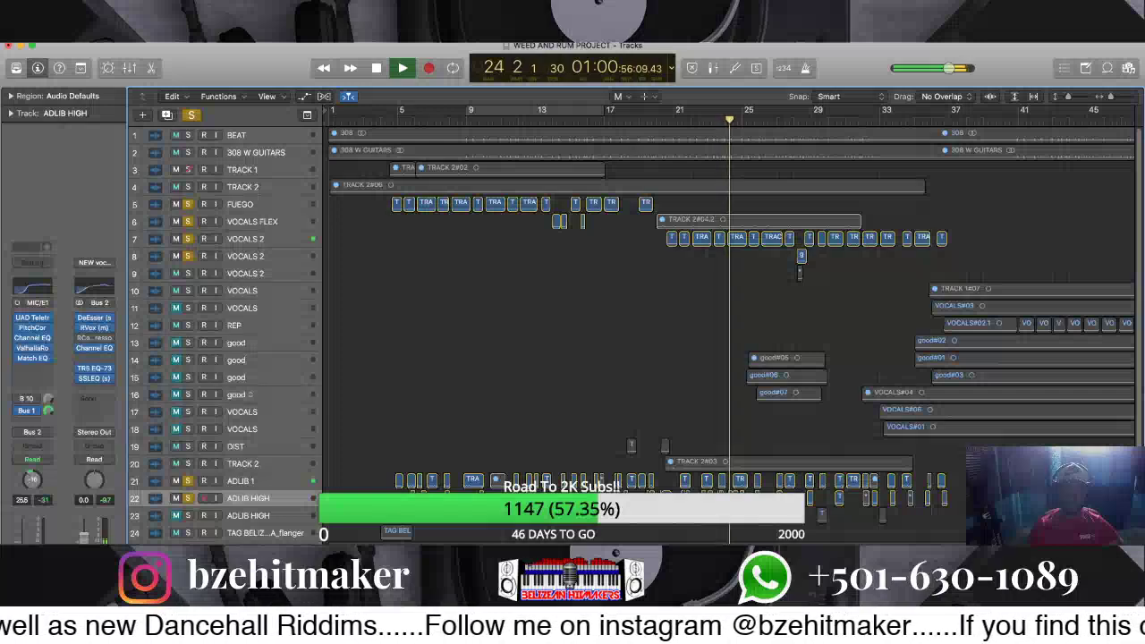
{"action": "left_click", "coordinate": [238, 516]}
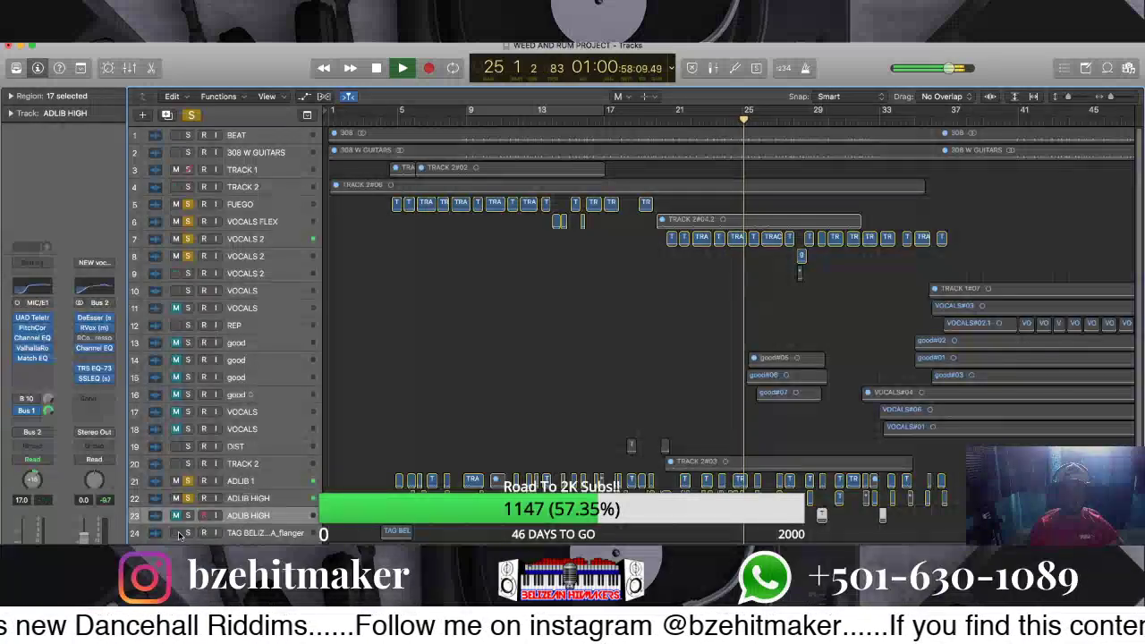
{"action": "left_click", "coordinate": [188, 516]}
Increase the LA-2A Peak Reduction on the second ADLIB HIGH track and replay the soloed vocals from about bar 5
{"action": "left_click", "coordinate": [32, 317]}
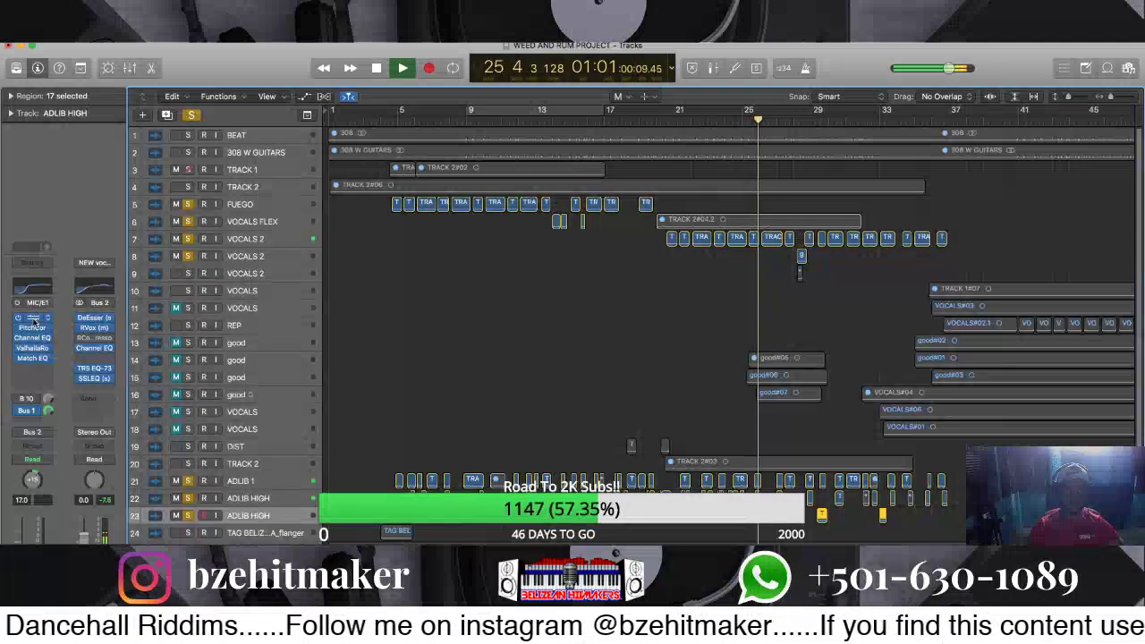
{"action": "left_click_drag", "start_coordinate": [420, 208], "coordinate": [421, 185]}
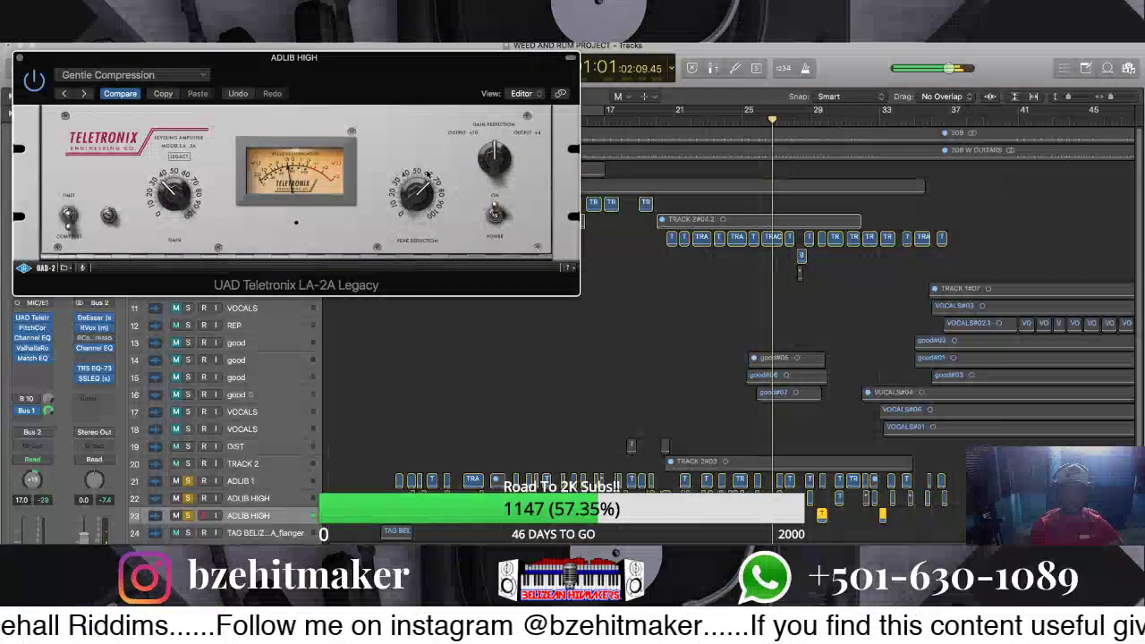
{"action": "key", "text": "comma"}
{"action": "key", "text": "comma"}
{"action": "key", "text": "comma"}
{"action": "key", "text": "comma"}
{"action": "key", "text": "comma"}
{"action": "key", "text": "comma"}
{"action": "key", "text": "comma"}
{"action": "key", "text": "comma"}
{"action": "key", "text": "comma"}
{"action": "key", "text": "comma"}
{"action": "key", "text": "comma"}
{"action": "key", "text": "comma"}
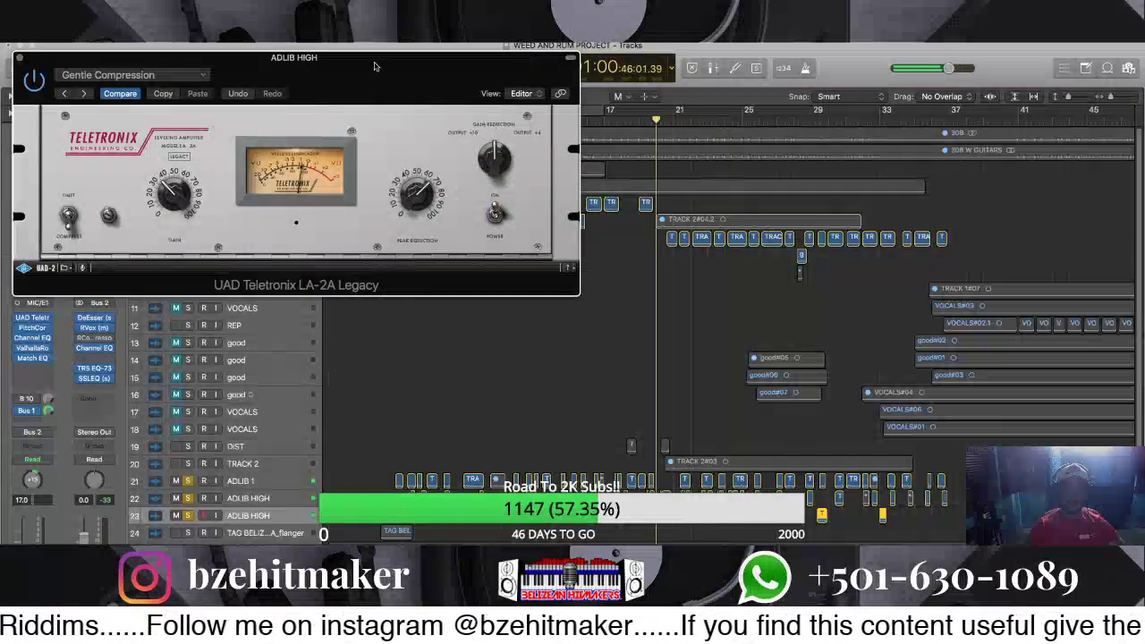
{"action": "key", "text": "comma"}
{"action": "key", "text": "comma"}
{"action": "key", "text": "comma"}
{"action": "key", "text": "comma"}
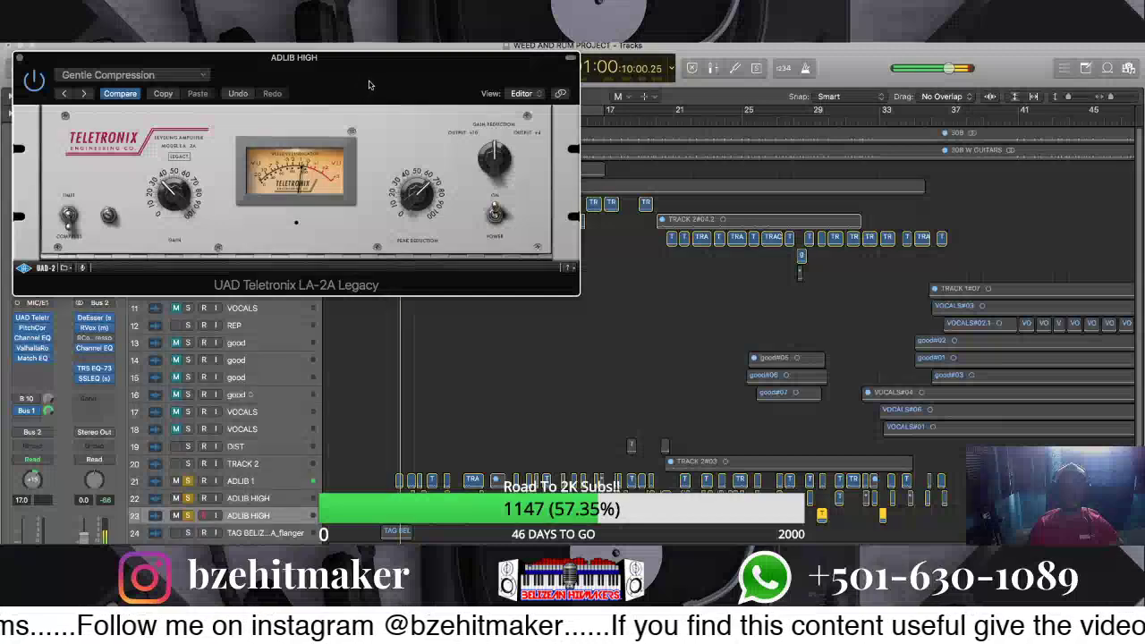
{"action": "left_click", "coordinate": [20, 63]}
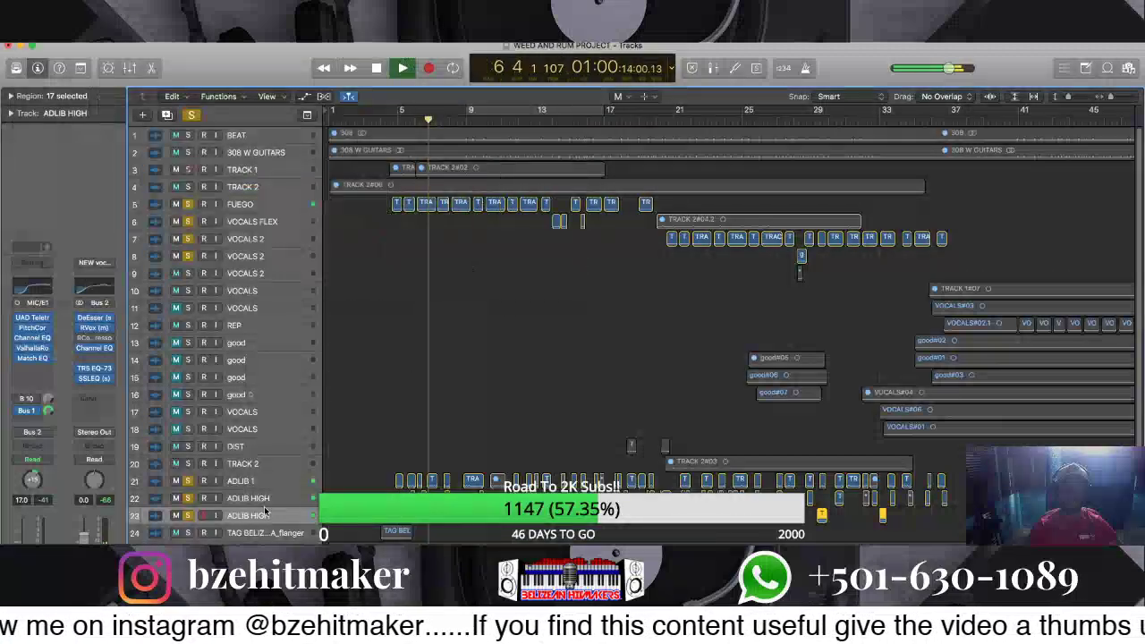
Add a Bus 6 send to the first ADLIB HIGH track and raise it to about -0.6 dB
{"action": "key", "text": "comma"}
{"action": "key", "text": "comma"}
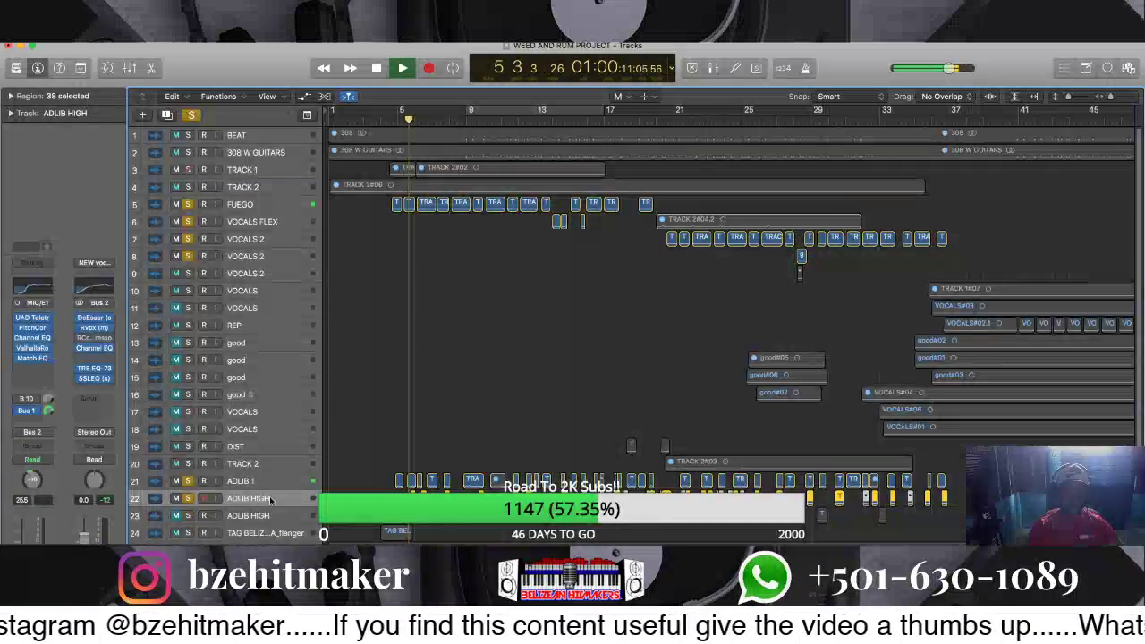
{"action": "left_click", "coordinate": [29, 421]}
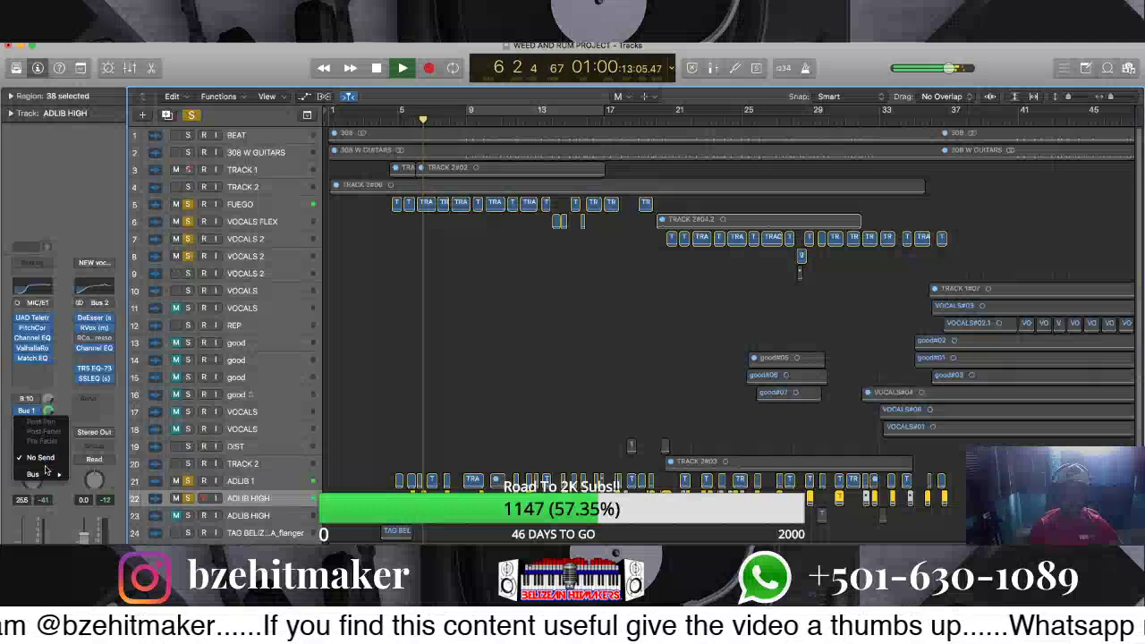
{"action": "mouse_move", "coordinate": [41, 475]}
{"action": "left_click", "coordinate": [132, 301]}
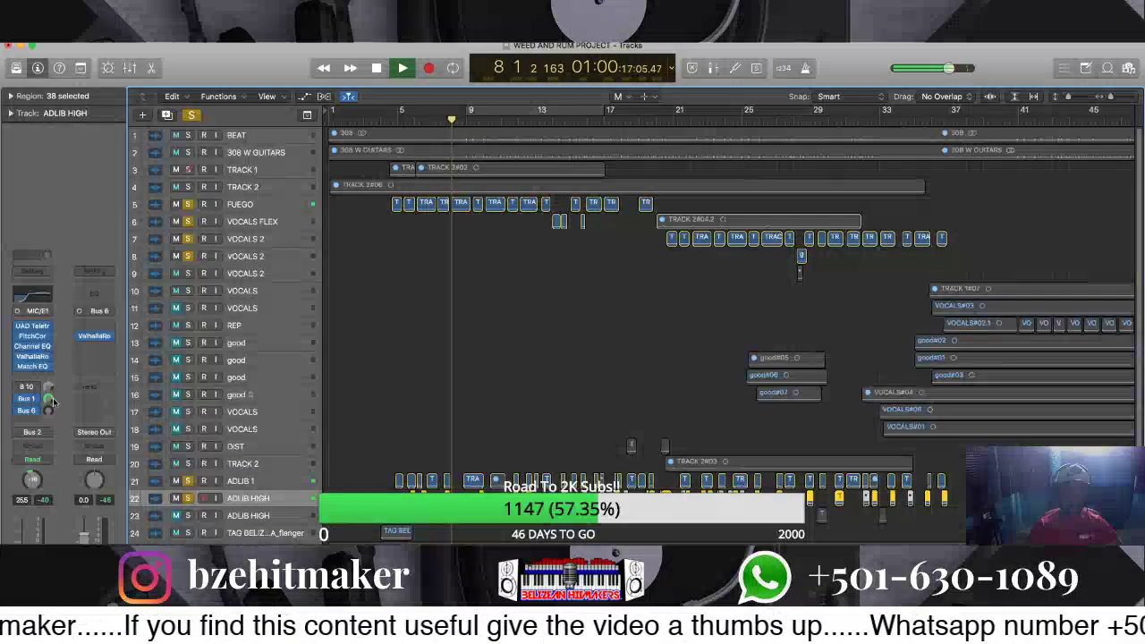
{"action": "left_click_drag", "start_coordinate": [49, 411], "coordinate": [71, 314]}
Replay the soloed vocals and ad-libs from about bar 6
{"action": "key", "text": "space"}
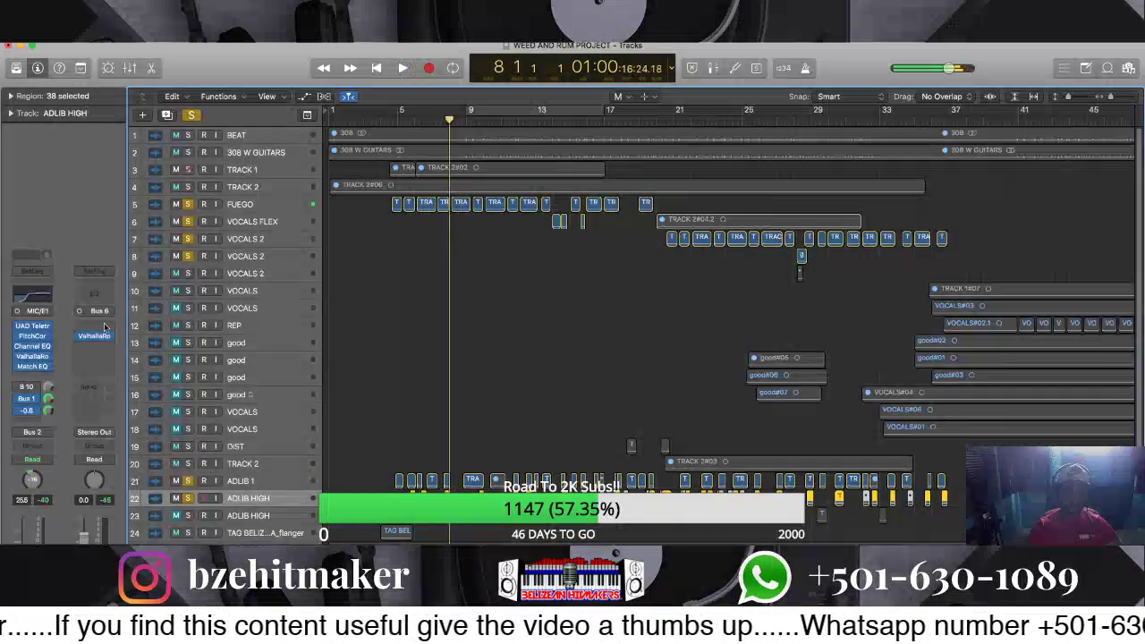
{"action": "key", "text": "comma"}
{"action": "key", "text": "comma"}
{"action": "key", "text": "comma"}
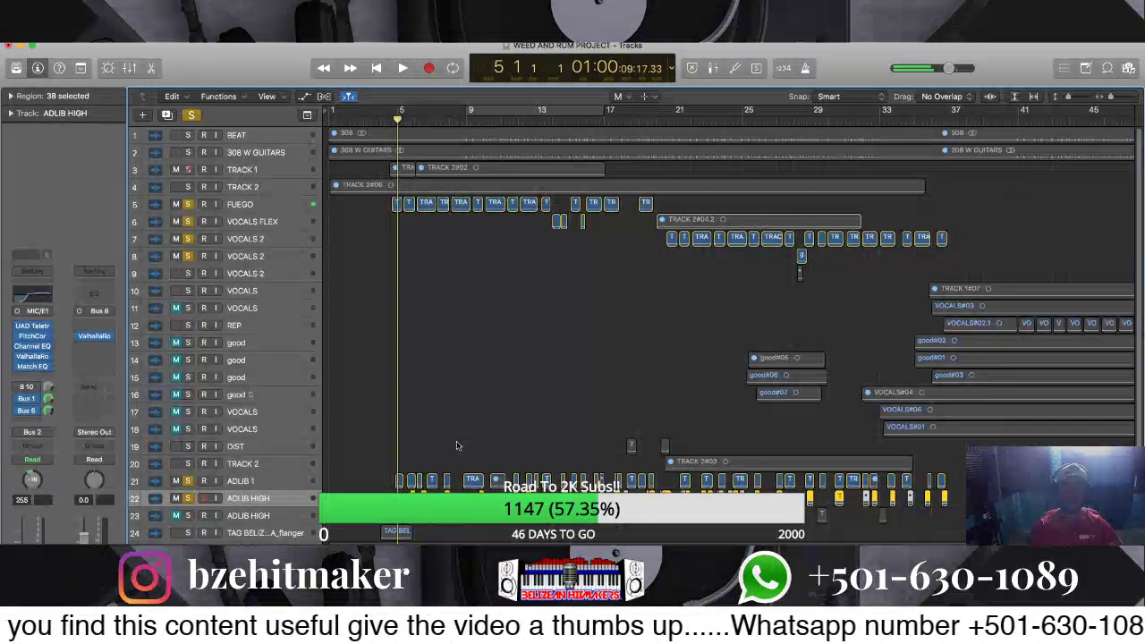
{"action": "key", "text": "period"}
{"action": "key", "text": "space"}
{"action": "left_click_drag", "start_coordinate": [1110, 97], "coordinate": [1115, 97]}
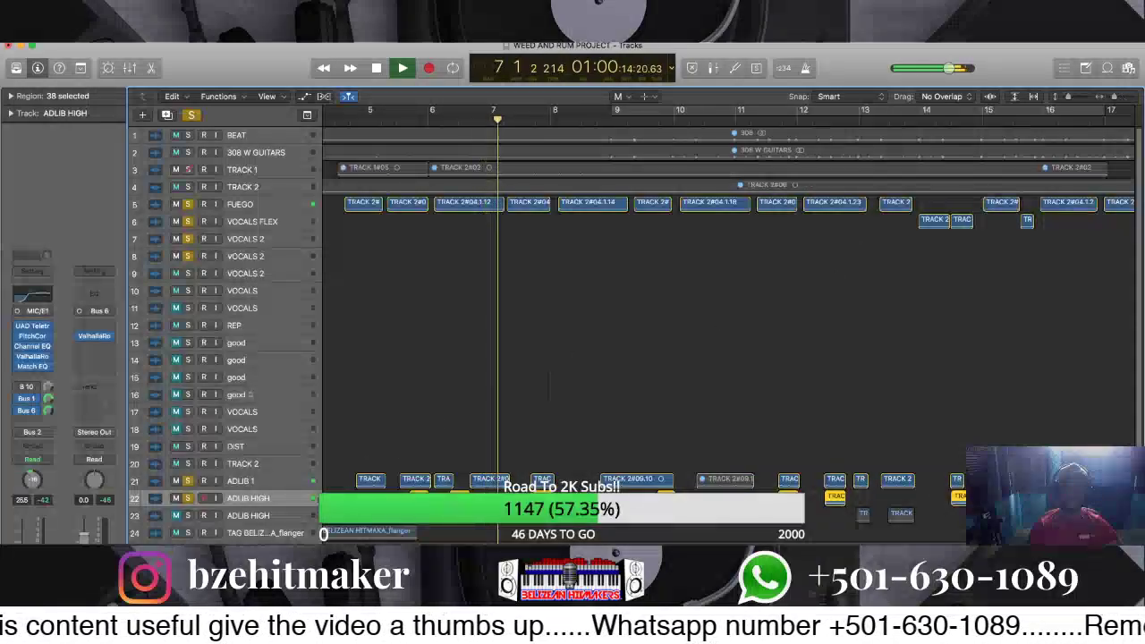
Mute the region after bar 12 on the first ADLIB HIGH track and the one after bar 13 on the second
{"action": "left_click", "coordinate": [250, 515]}
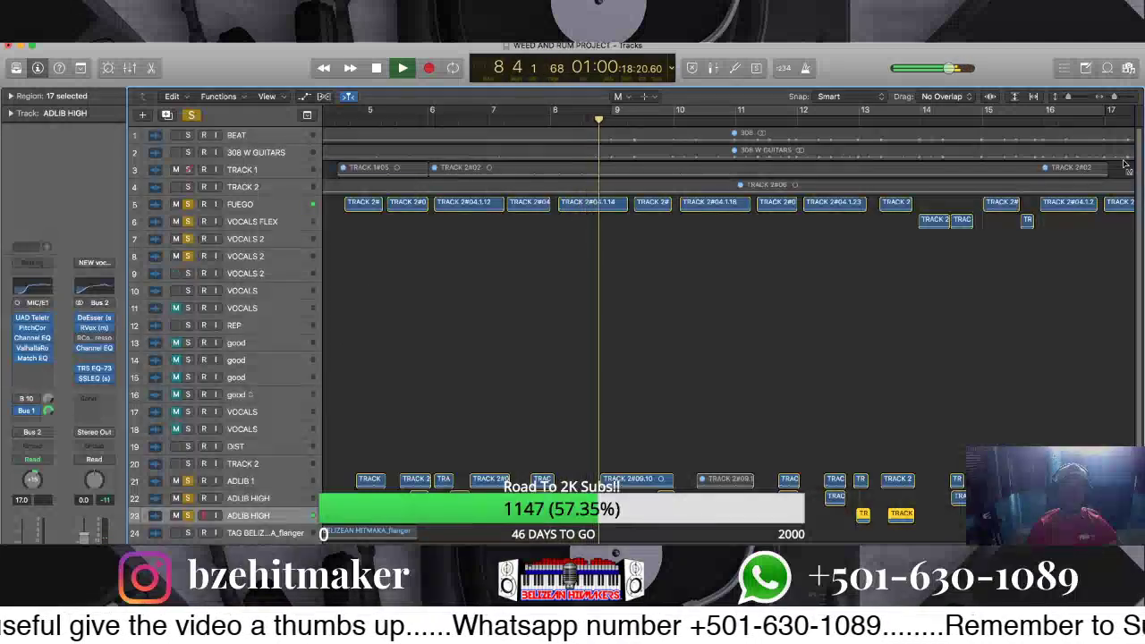
{"action": "left_click", "coordinate": [1067, 97]}
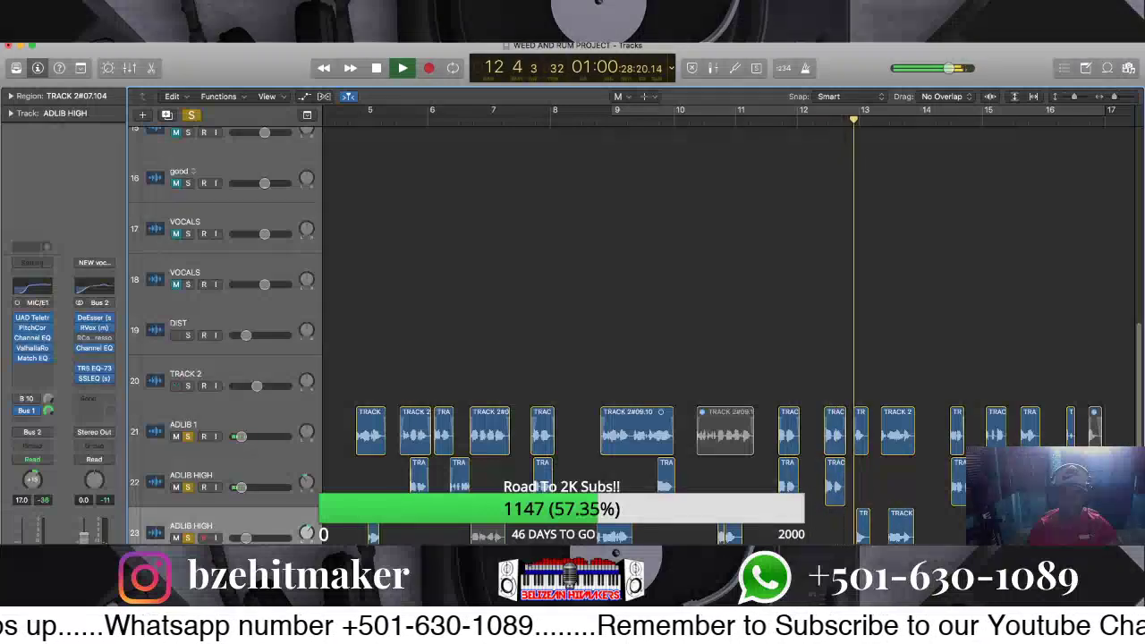
{"action": "left_click", "coordinate": [834, 483]}
{"action": "left_click", "coordinate": [896, 541]}
{"action": "key", "text": "t"}
{"action": "key", "text": "t"}
{"action": "scroll", "coordinate": [892, 350], "scroll_direction": "right", "scroll_amount": 8}
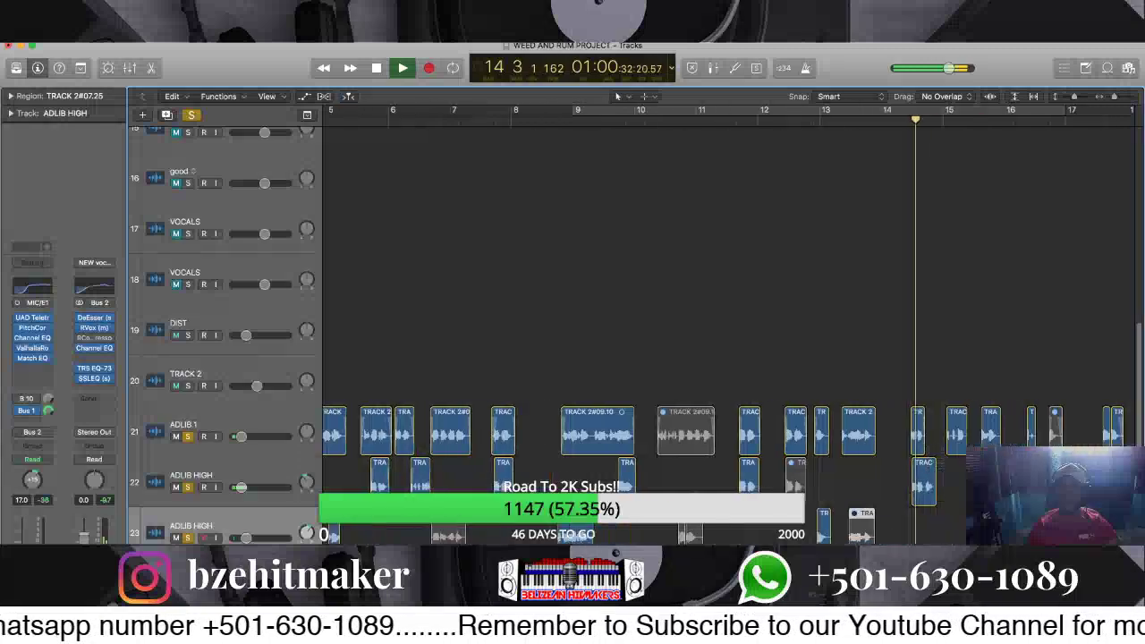
Mute the region after bar 16 on the second ADLIB HIGH track and return to the Pointer tool
{"action": "scroll", "coordinate": [891, 351], "scroll_direction": "right", "scroll_amount": 4}
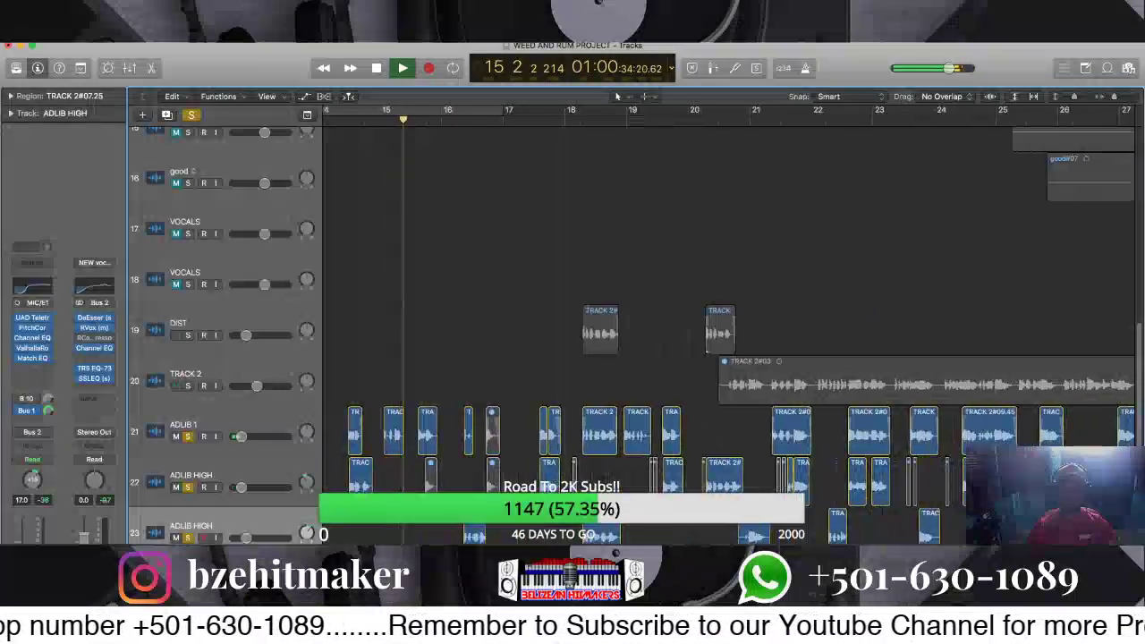
{"action": "left_click", "coordinate": [783, 488]}
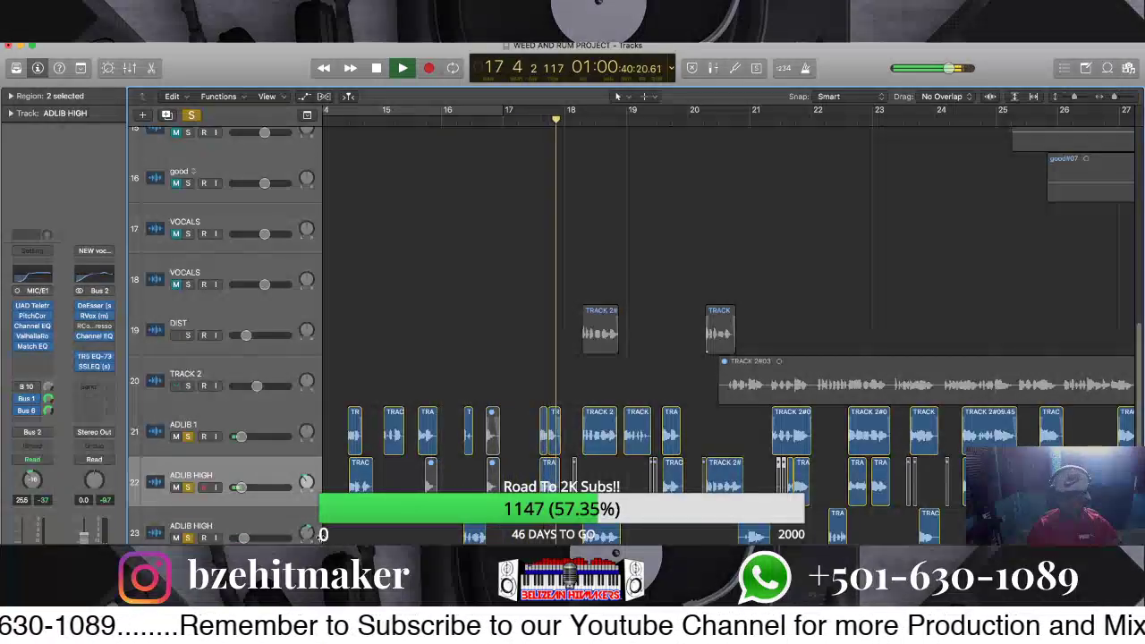
{"action": "key", "text": "t"}
{"action": "key", "text": "m"}
{"action": "left_click", "coordinate": [474, 535]}
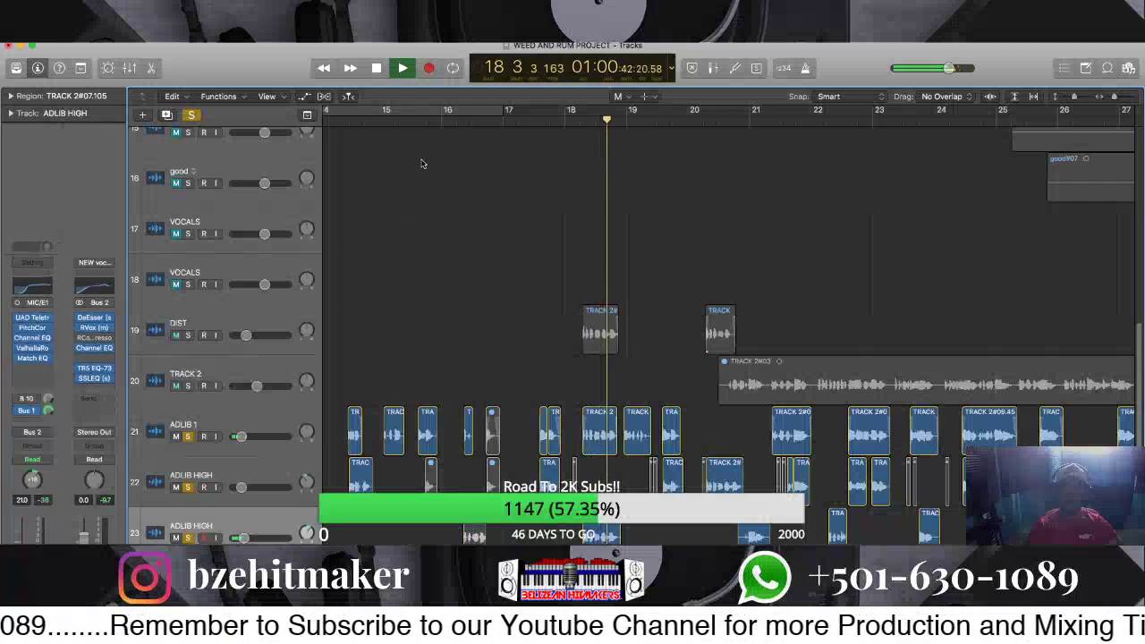
{"action": "key", "text": "t"}
{"action": "key", "text": "t"}
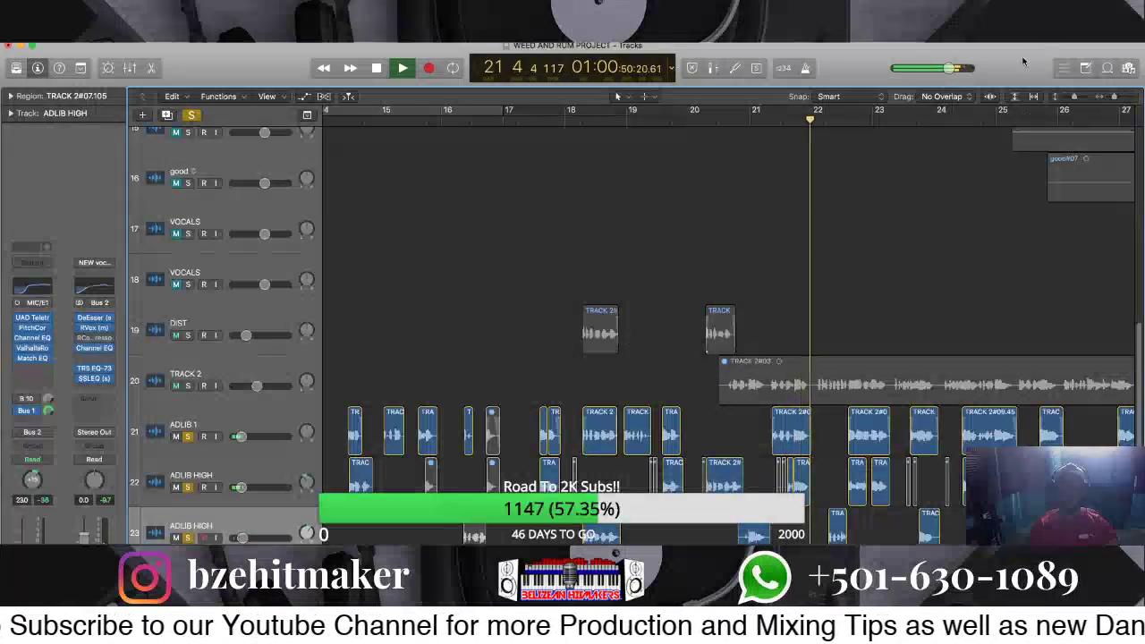
Add a Bus 6 send to the second ADLIB HIGH track and select the first ADLIB HIGH track
{"action": "left_click", "coordinate": [1073, 97]}
{"action": "left_click_drag", "start_coordinate": [1073, 98], "coordinate": [1063, 98]}
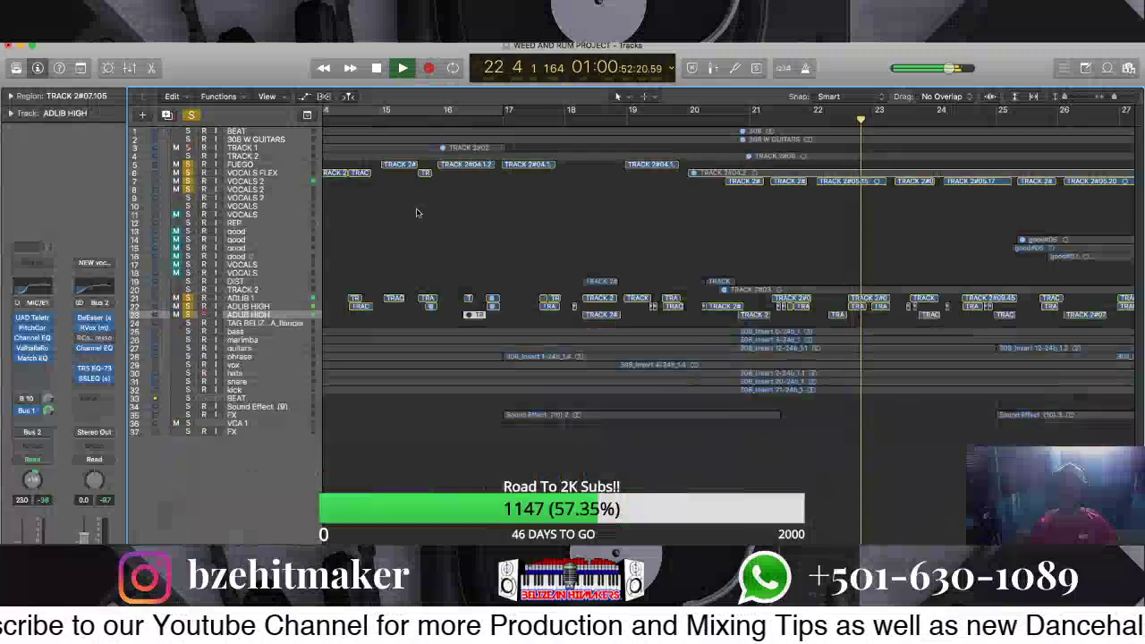
{"action": "left_click", "coordinate": [264, 182]}
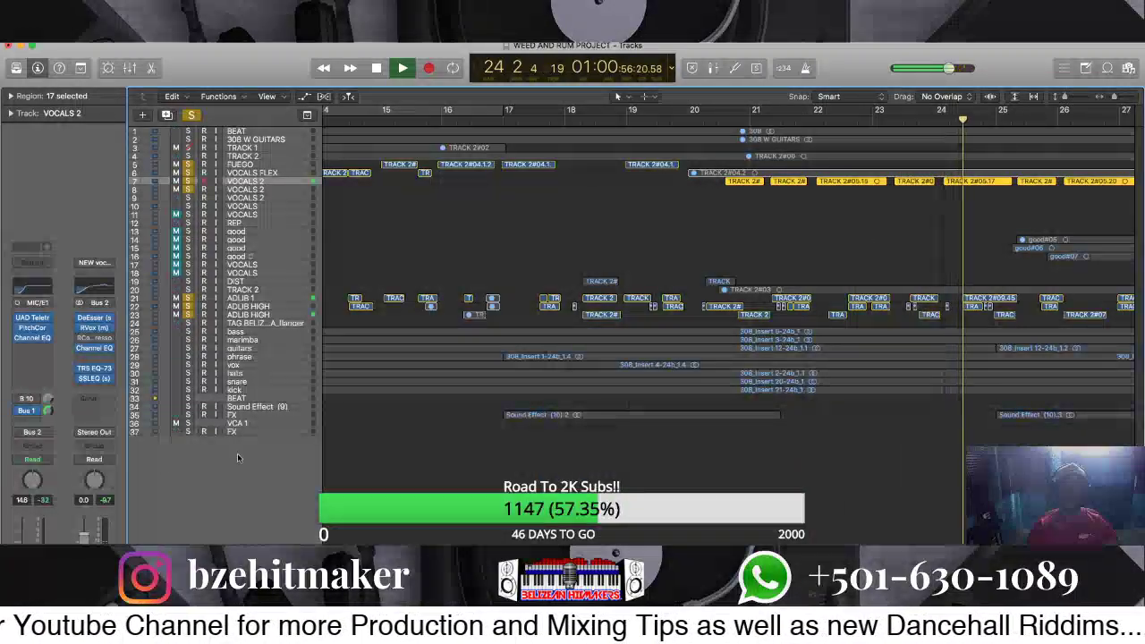
{"action": "left_click_drag", "start_coordinate": [1113, 97], "coordinate": [993, 104]}
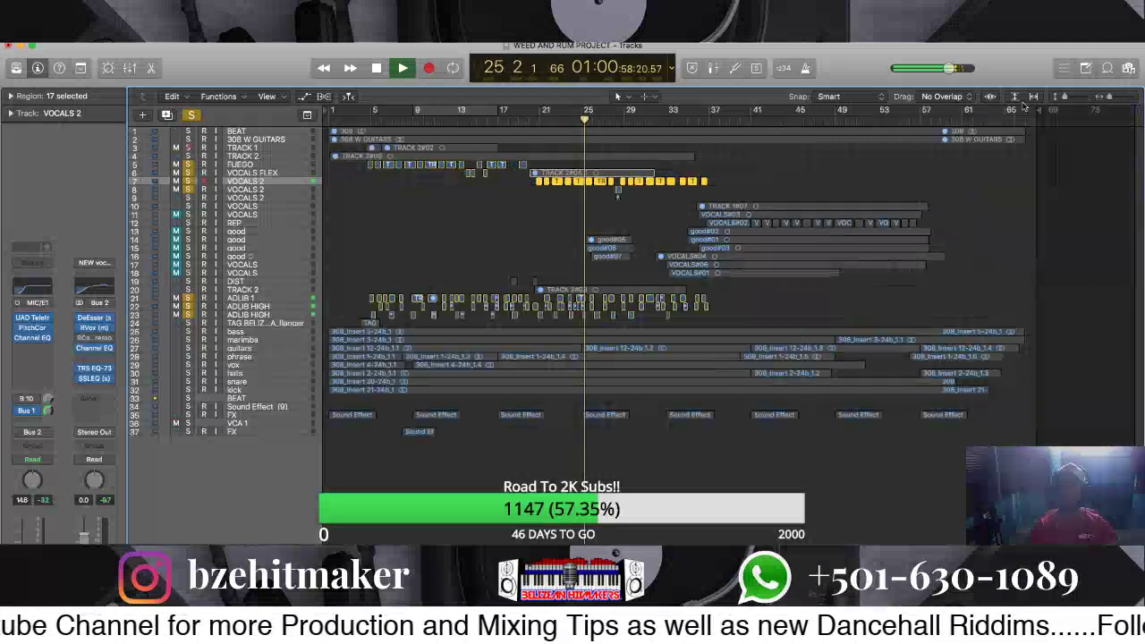
{"action": "left_click_drag", "start_coordinate": [1063, 98], "coordinate": [1070, 98]}
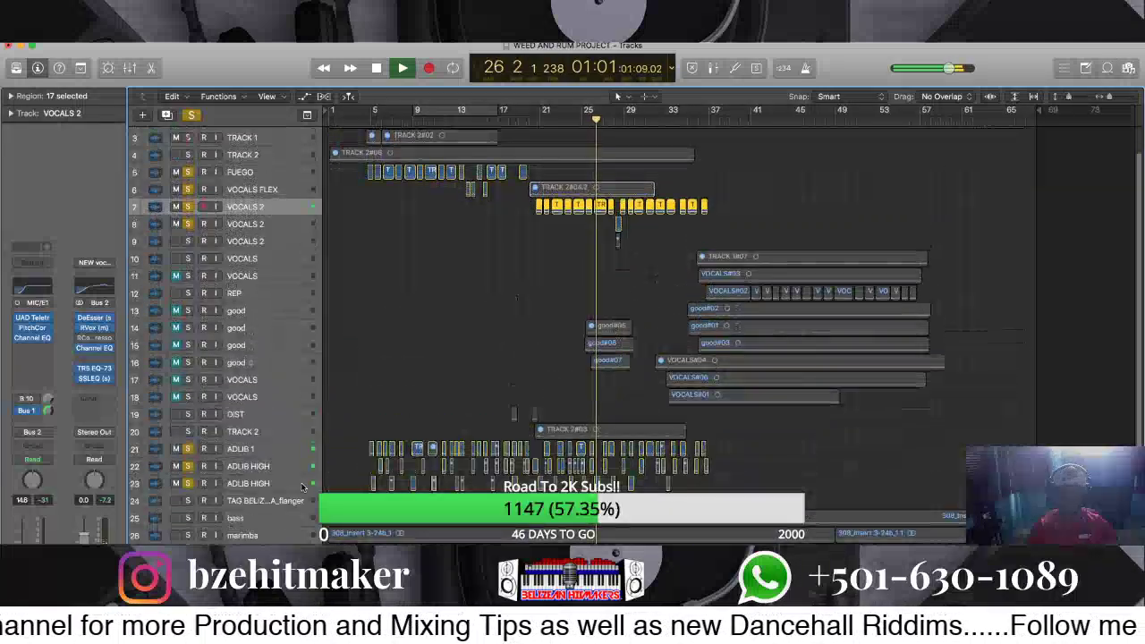
{"action": "left_click", "coordinate": [30, 416]}
{"action": "mouse_move", "coordinate": [35, 474]}
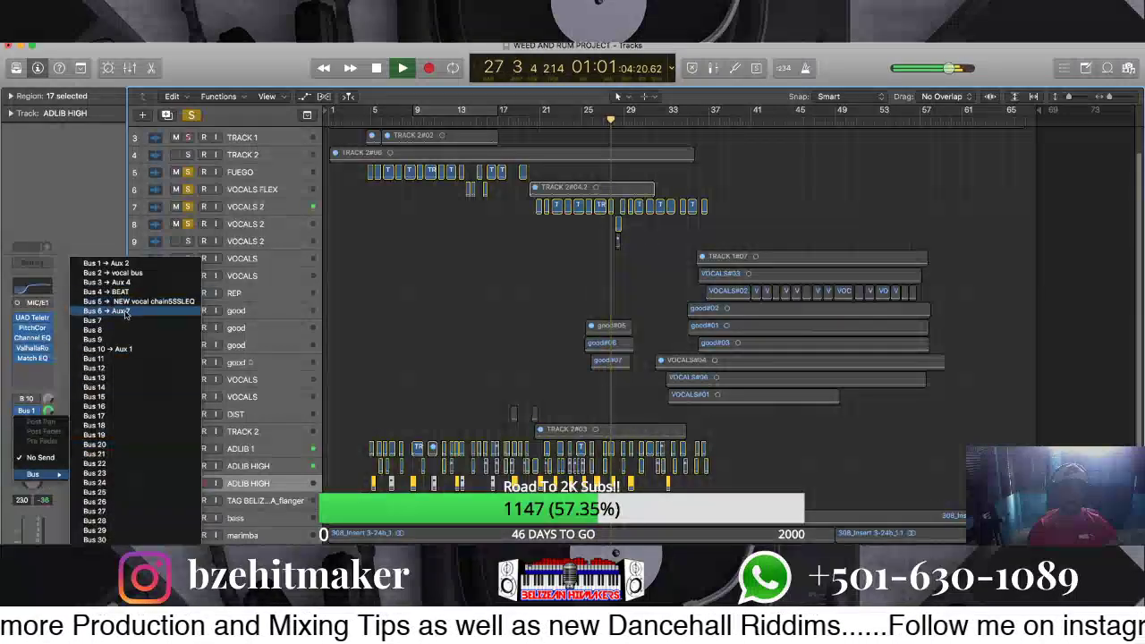
{"action": "left_click", "coordinate": [126, 313]}
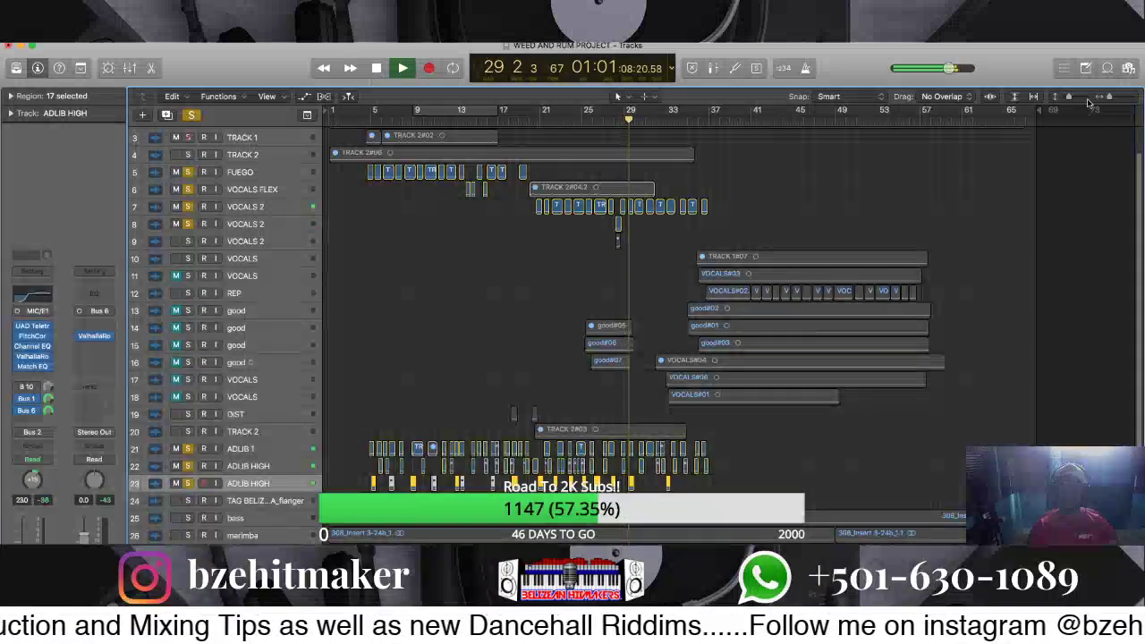
{"action": "left_click", "coordinate": [304, 466]}
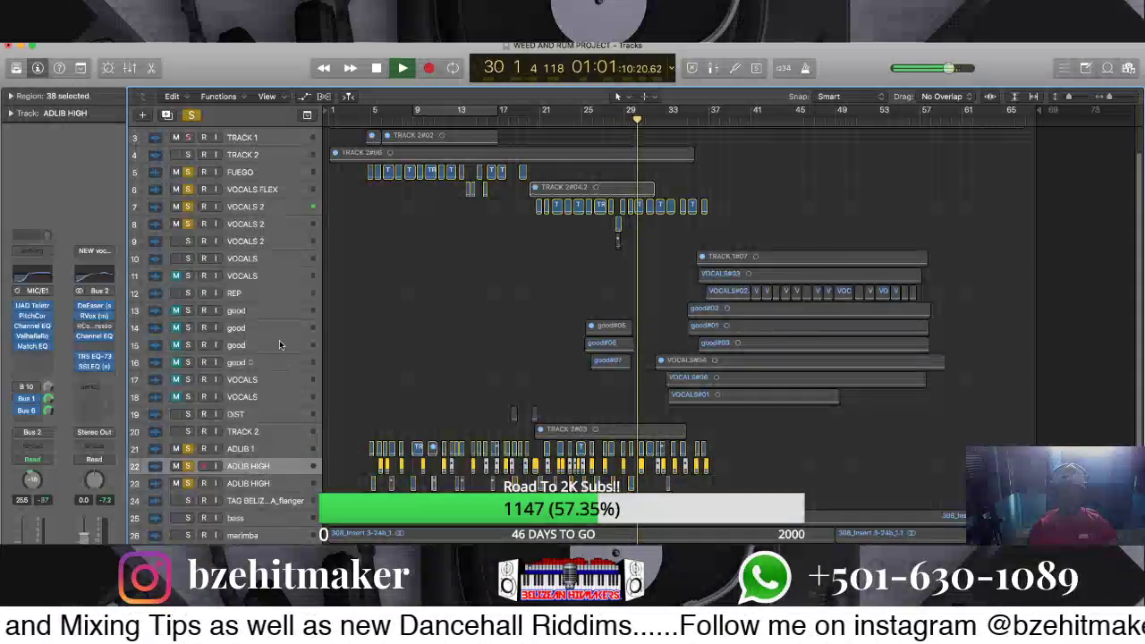
Replay the song from the start with all solos cleared to hear the full mix
{"action": "key", "text": "Return"}
{"action": "left_click", "coordinate": [191, 115]}
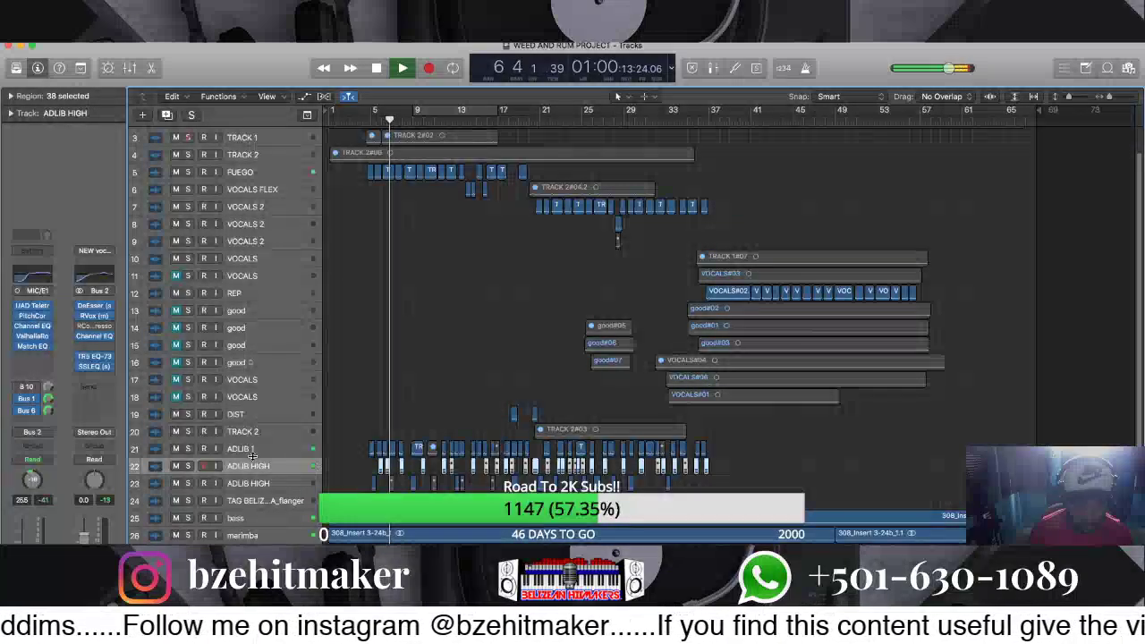
{"action": "left_click", "coordinate": [349, 436]}
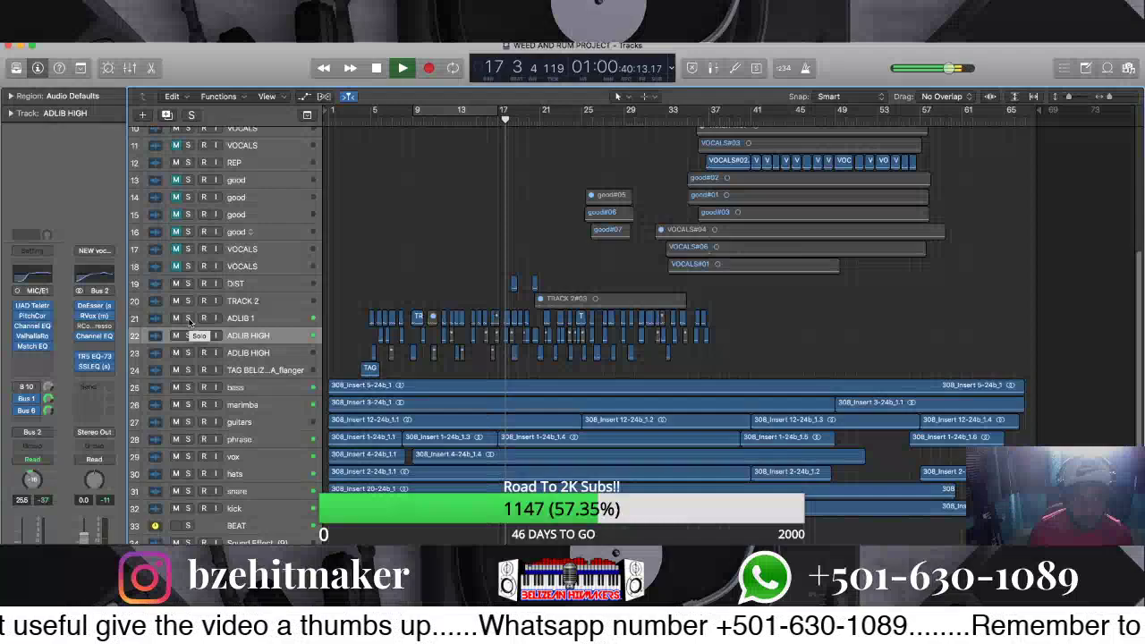
Solo the tracks from ADLIB 1 through phrase and replay the ad-libs from about bar 4
{"action": "left_click_drag", "start_coordinate": [188, 319], "coordinate": [190, 437]}
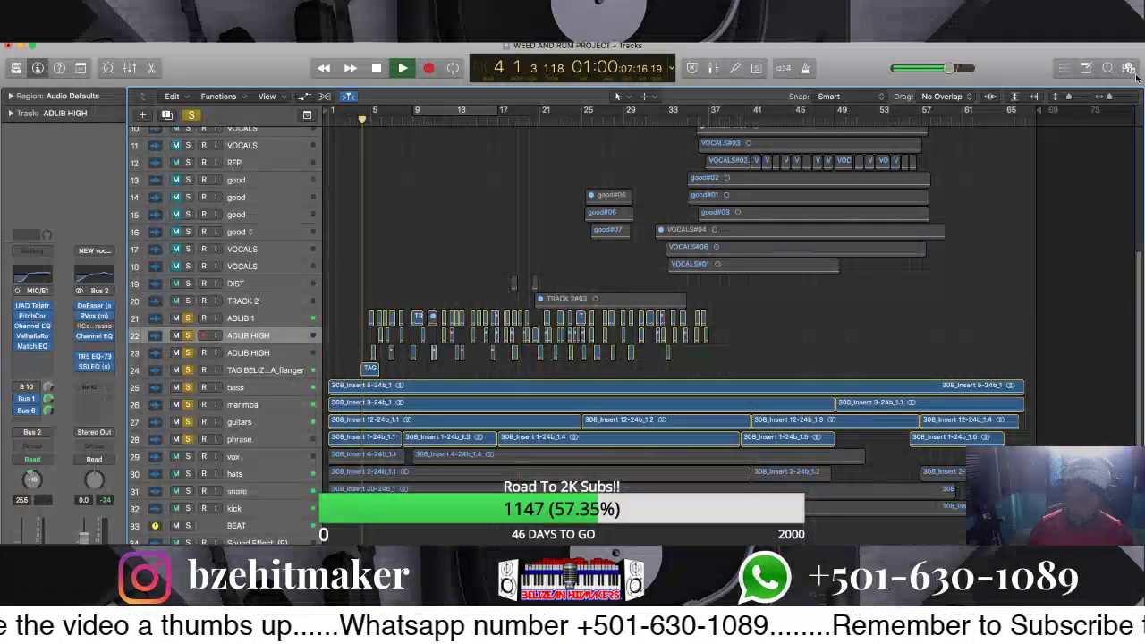
{"action": "left_click_drag", "start_coordinate": [1110, 97], "coordinate": [1117, 97]}
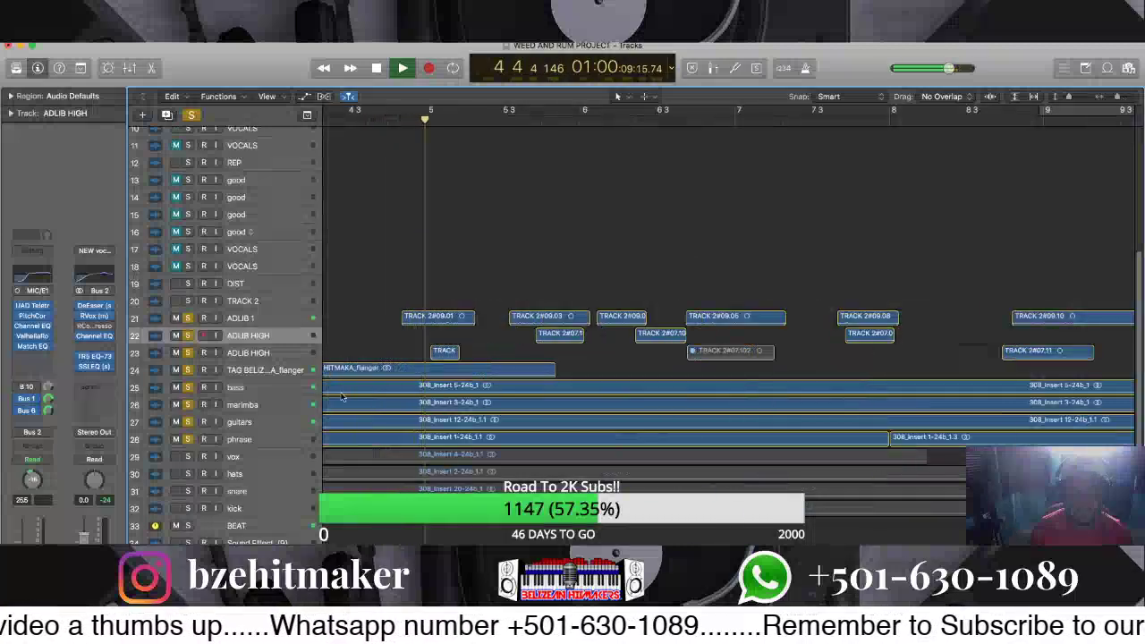
{"action": "left_click", "coordinate": [349, 368]}
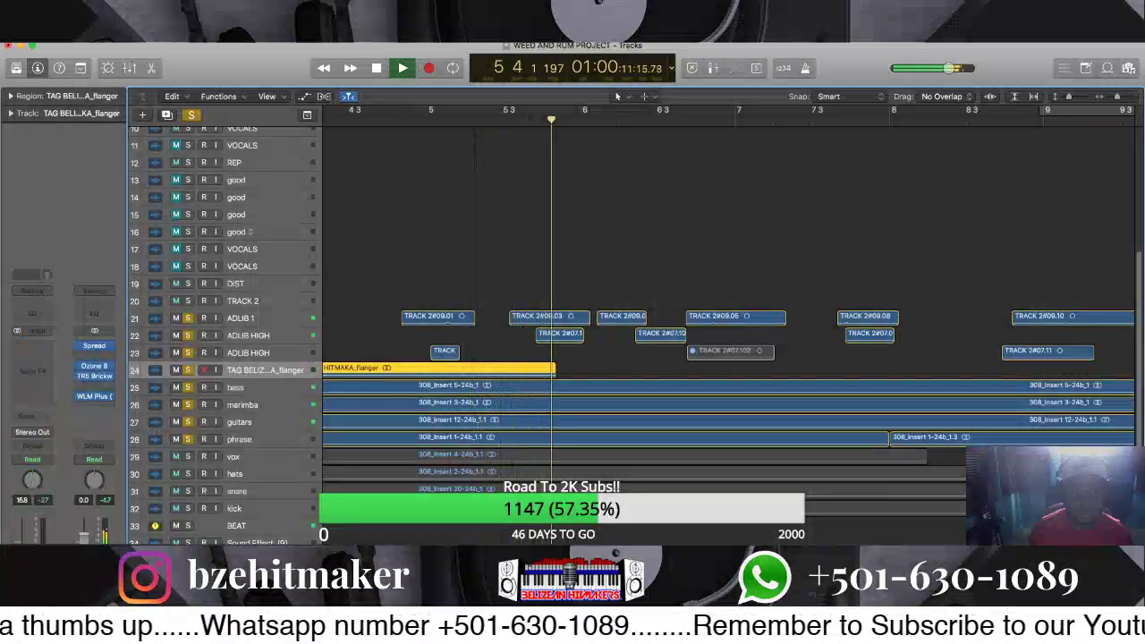
{"action": "left_click", "coordinate": [367, 237]}
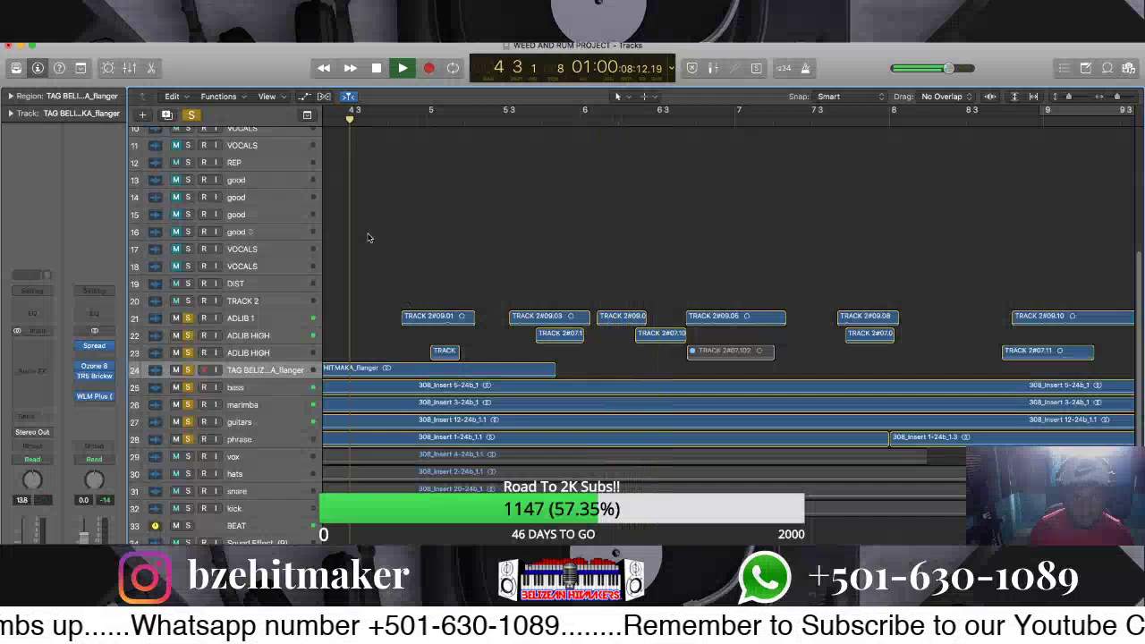
Mute the region just after bar 5 on the second ADLIB HIGH track, then clear all solos
{"action": "key", "text": "t"}
{"action": "key", "text": "m"}
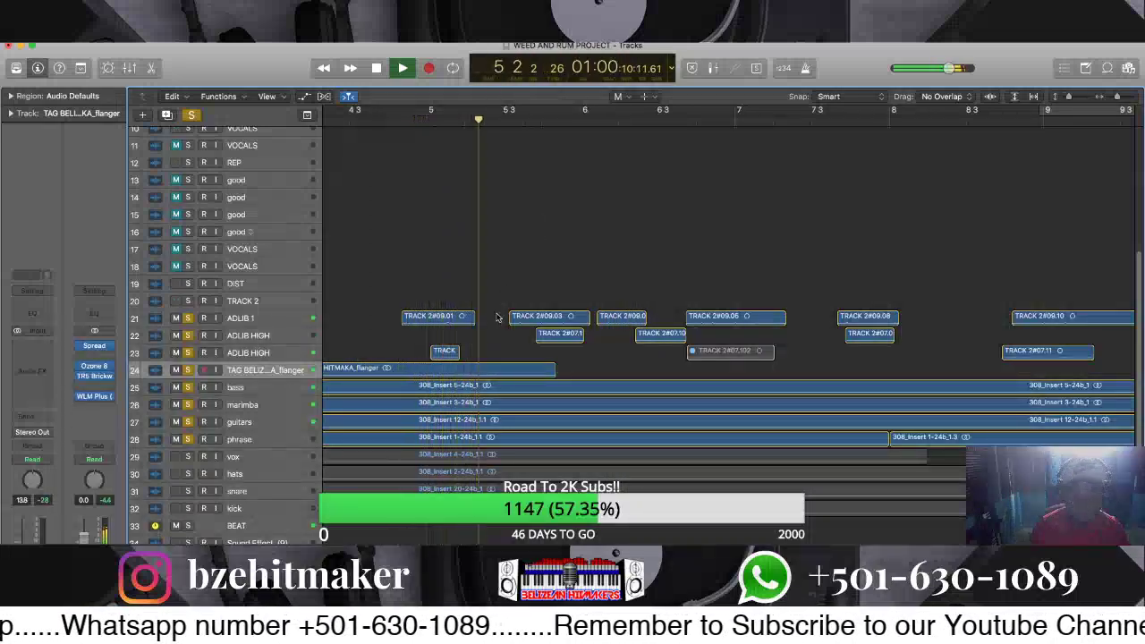
{"action": "left_click", "coordinate": [452, 350]}
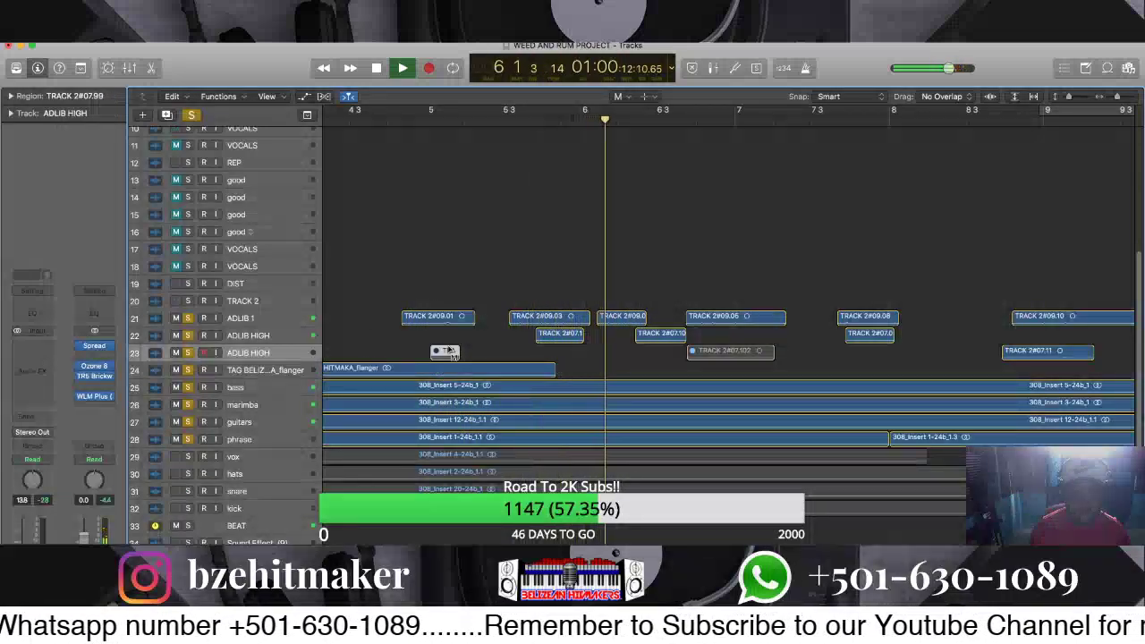
{"action": "left_click", "coordinate": [371, 124]}
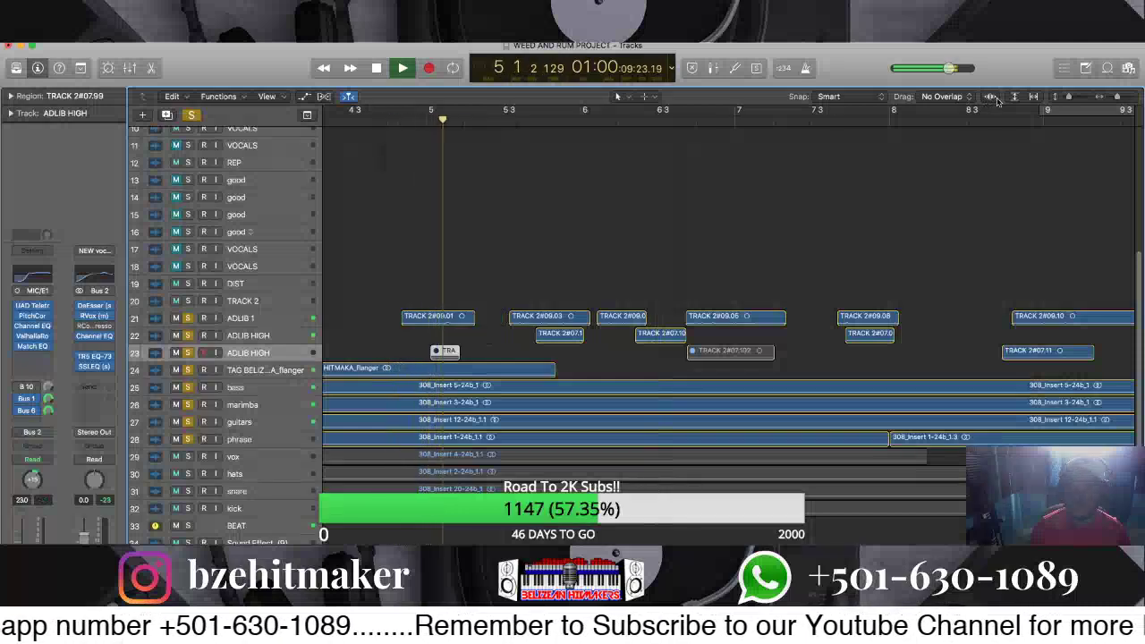
{"action": "left_click_drag", "start_coordinate": [1116, 97], "coordinate": [1113, 98]}
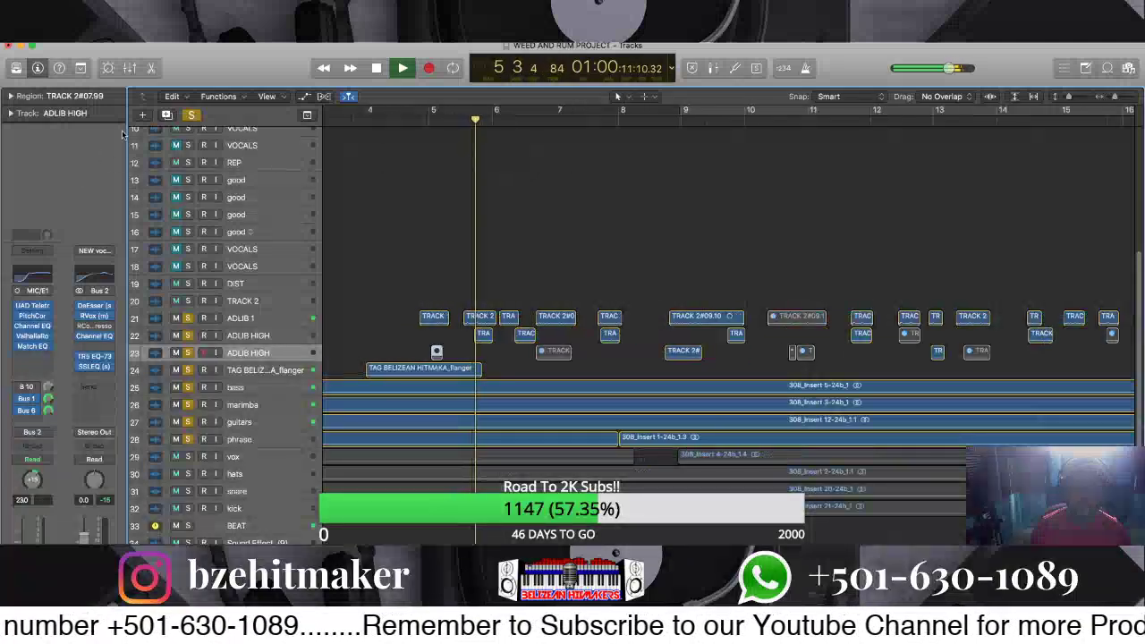
{"action": "left_click", "coordinate": [191, 116]}
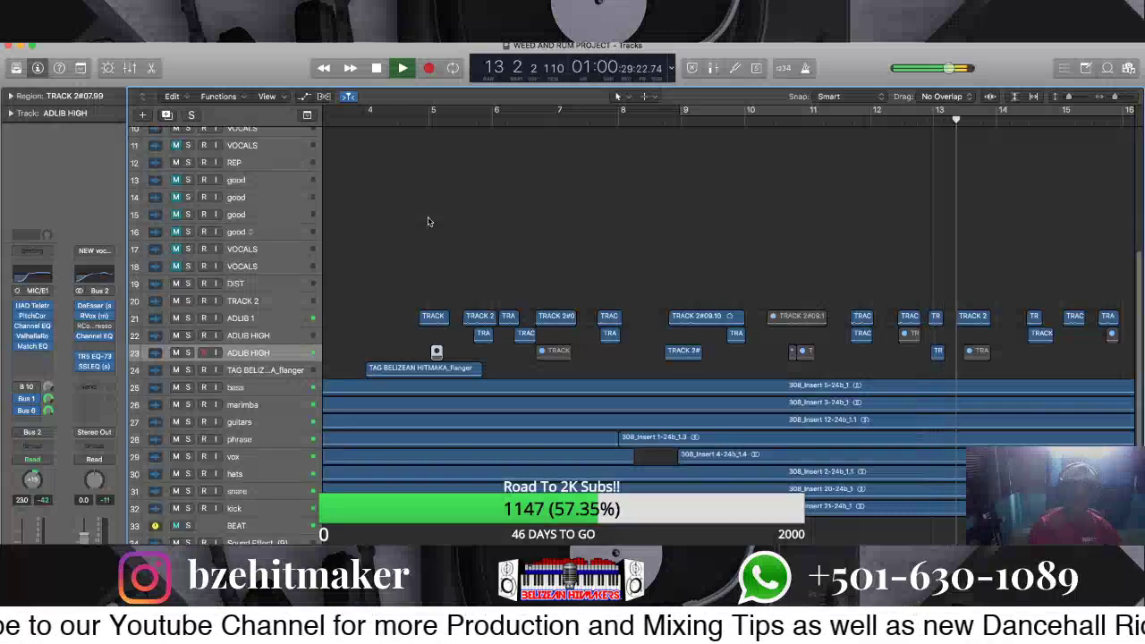
Set the first ADLIB HIGH track's volume to -21.0 dB and the second one's to -19.5 dB in the mixer
{"action": "left_click_drag", "start_coordinate": [1114, 96], "coordinate": [1110, 96]}
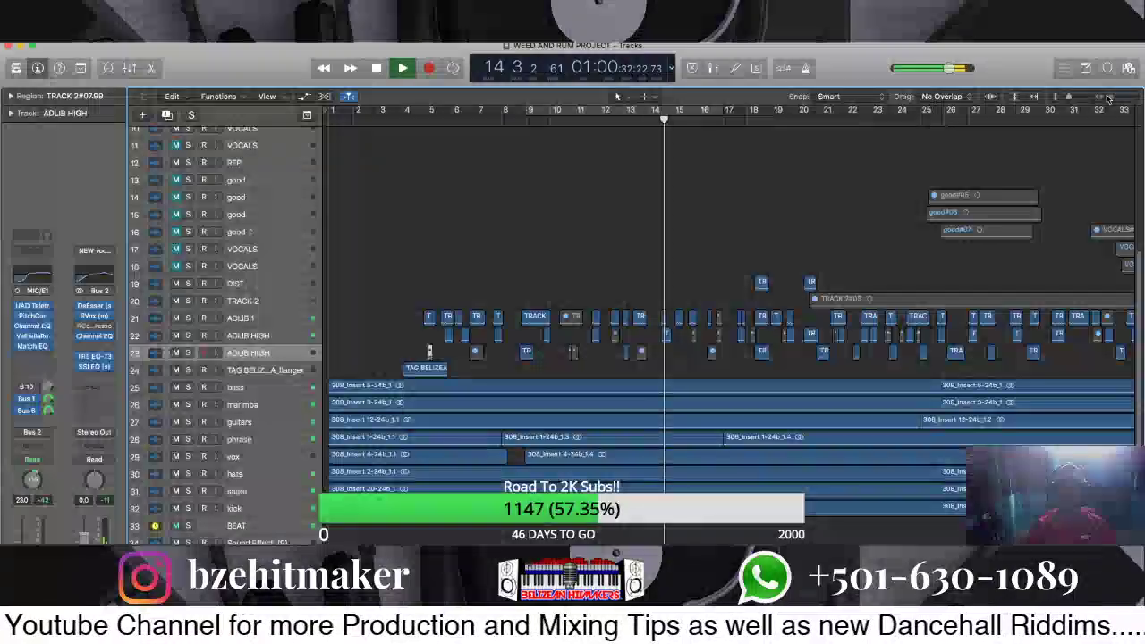
{"action": "left_click", "coordinate": [268, 335]}
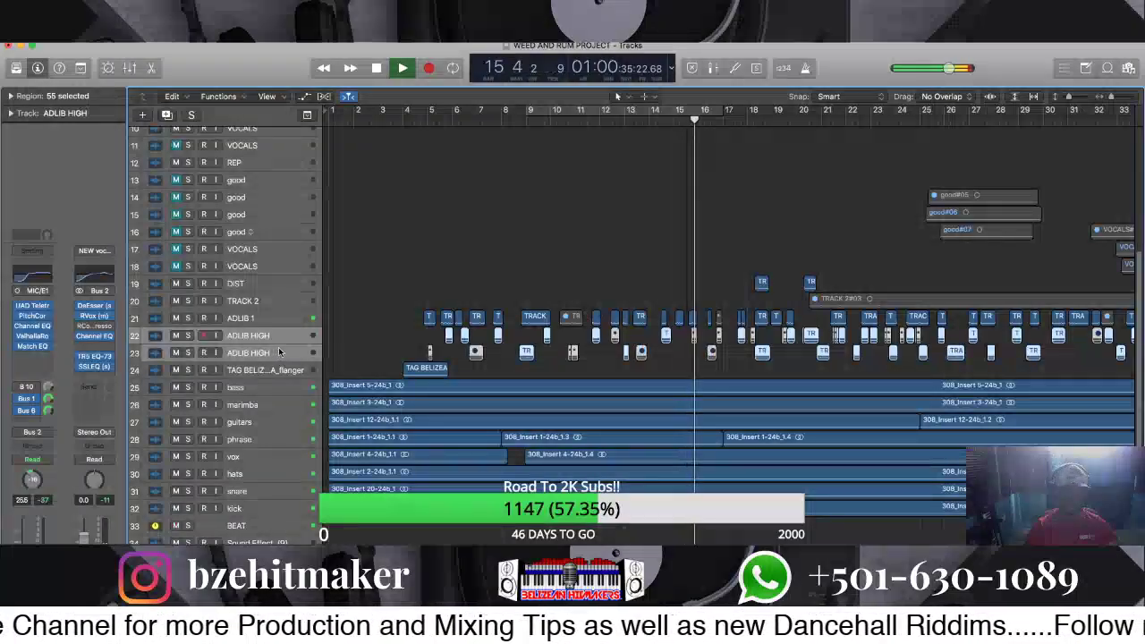
{"action": "key", "text": "super+2"}
{"action": "left_click_drag", "start_coordinate": [542, 350], "coordinate": [542, 341]}
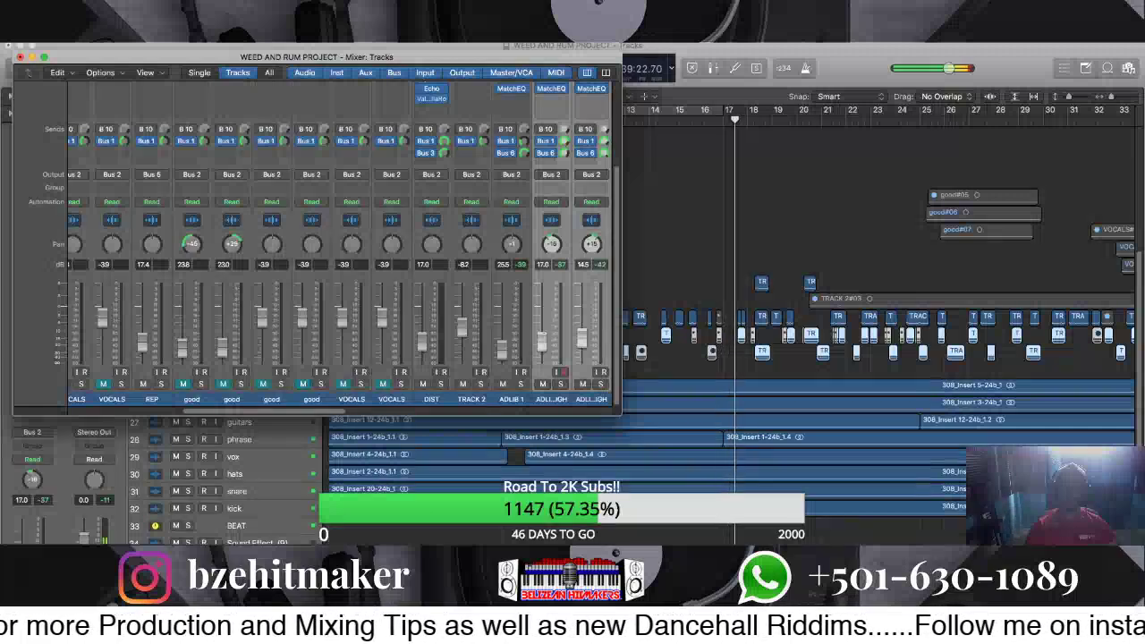
{"action": "left_click_drag", "start_coordinate": [542, 341], "coordinate": [542, 345]}
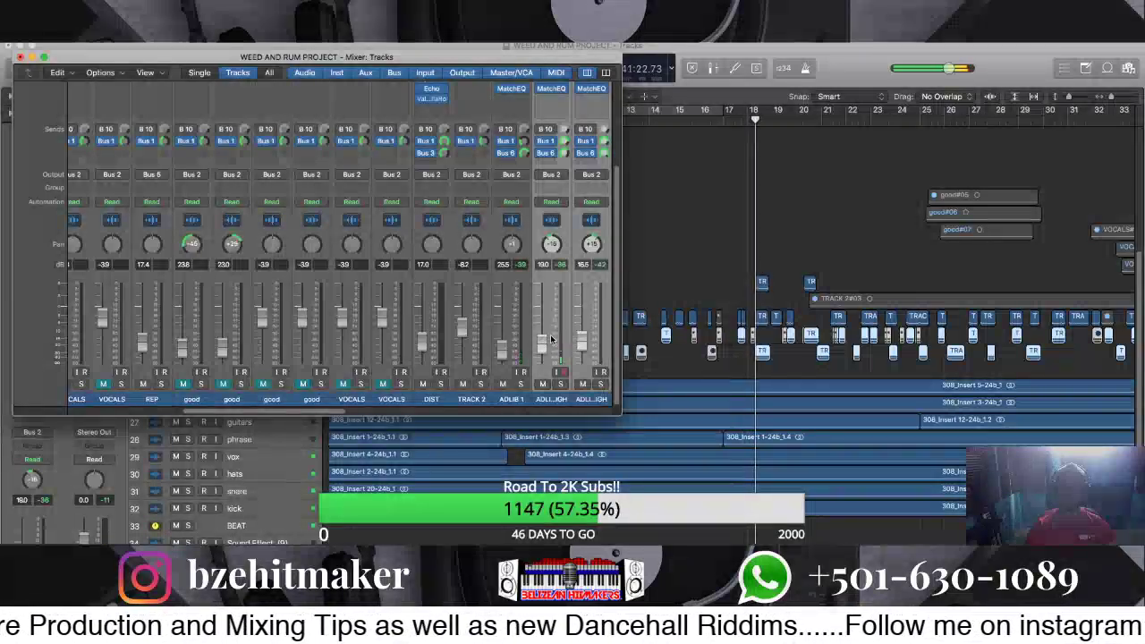
{"action": "right_click", "coordinate": [574, 313]}
{"action": "left_click", "coordinate": [569, 317]}
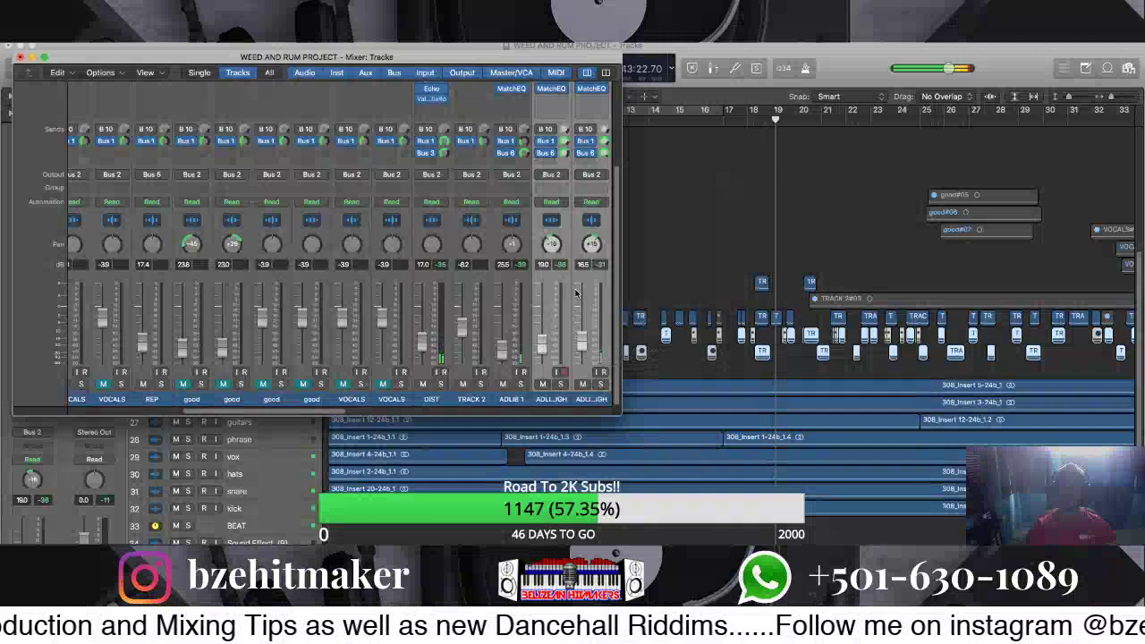
{"action": "left_click", "coordinate": [569, 318]}
{"action": "left_click_drag", "start_coordinate": [581, 343], "coordinate": [547, 353]}
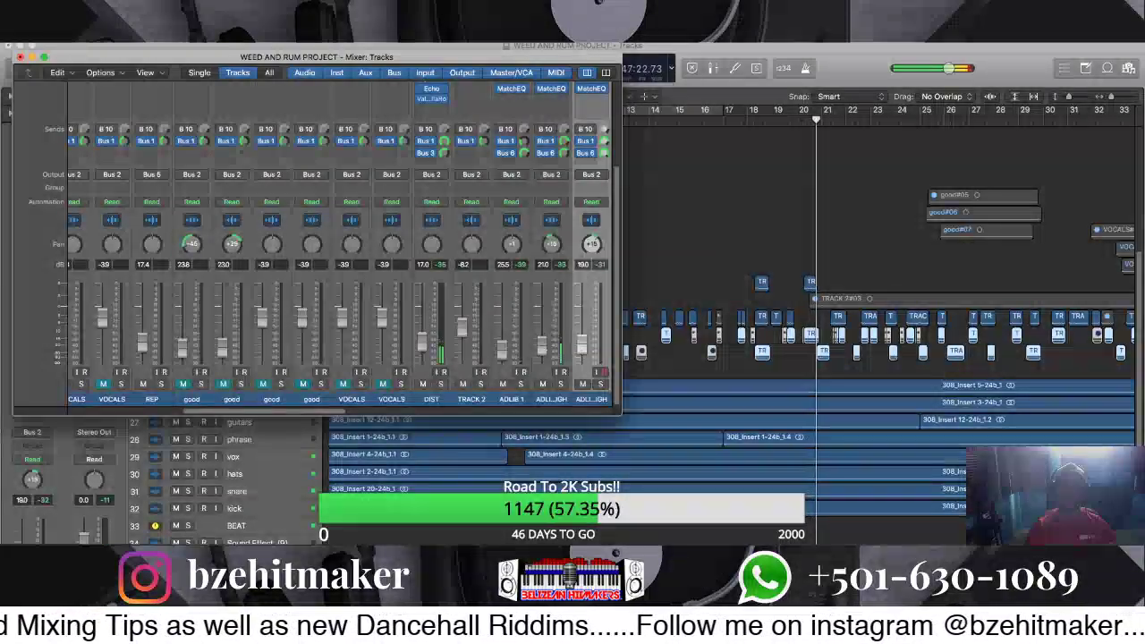
{"action": "left_click", "coordinate": [18, 56]}
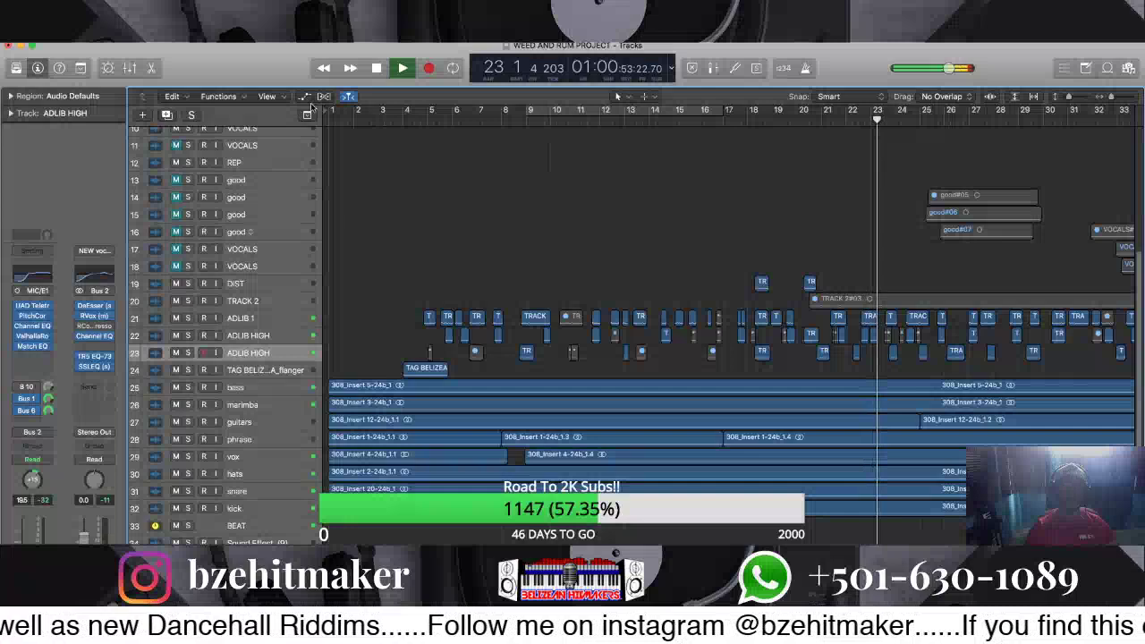
Solo the tracks from ADLIB 1 through kick and replay the ad-libs from about bar 4 in a closer view
{"action": "left_click", "coordinate": [410, 123]}
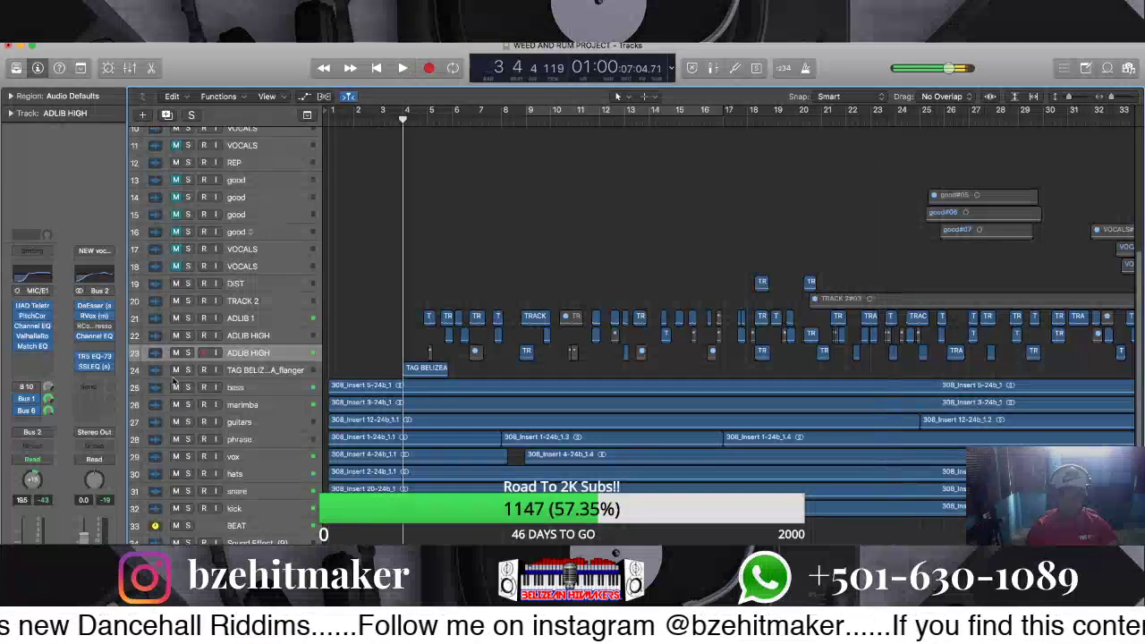
{"action": "left_click_drag", "start_coordinate": [189, 320], "coordinate": [188, 352]}
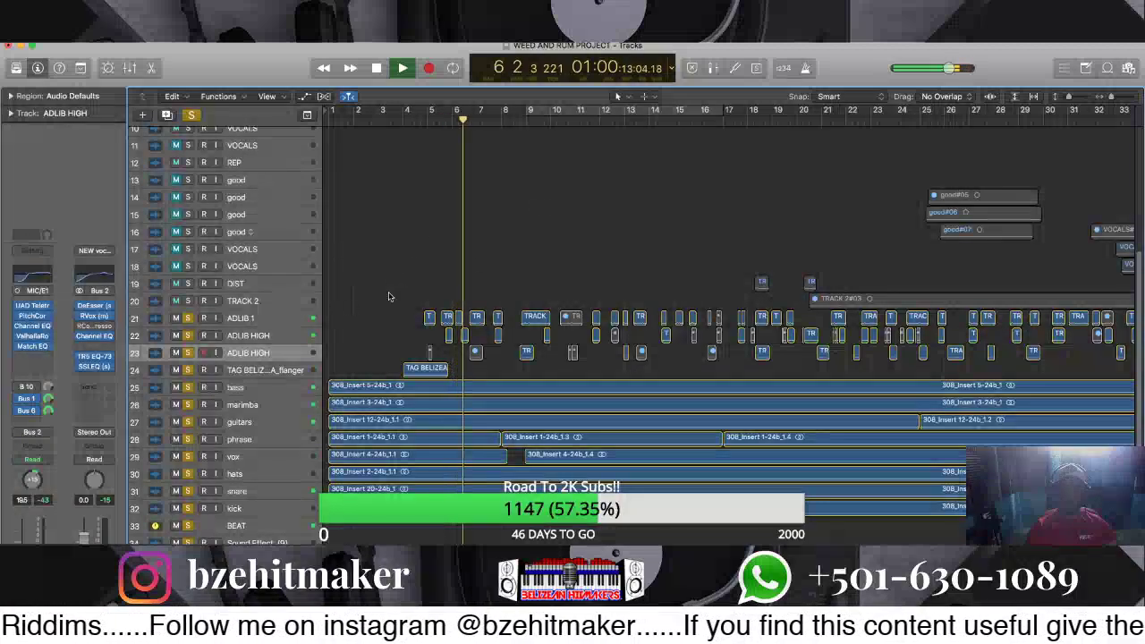
{"action": "left_click_drag", "start_coordinate": [1068, 97], "coordinate": [1117, 96]}
{"action": "key", "text": "space"}
{"action": "key", "text": "comma"}
{"action": "key", "text": "comma"}
{"action": "key", "text": "comma"}
{"action": "key", "text": "comma"}
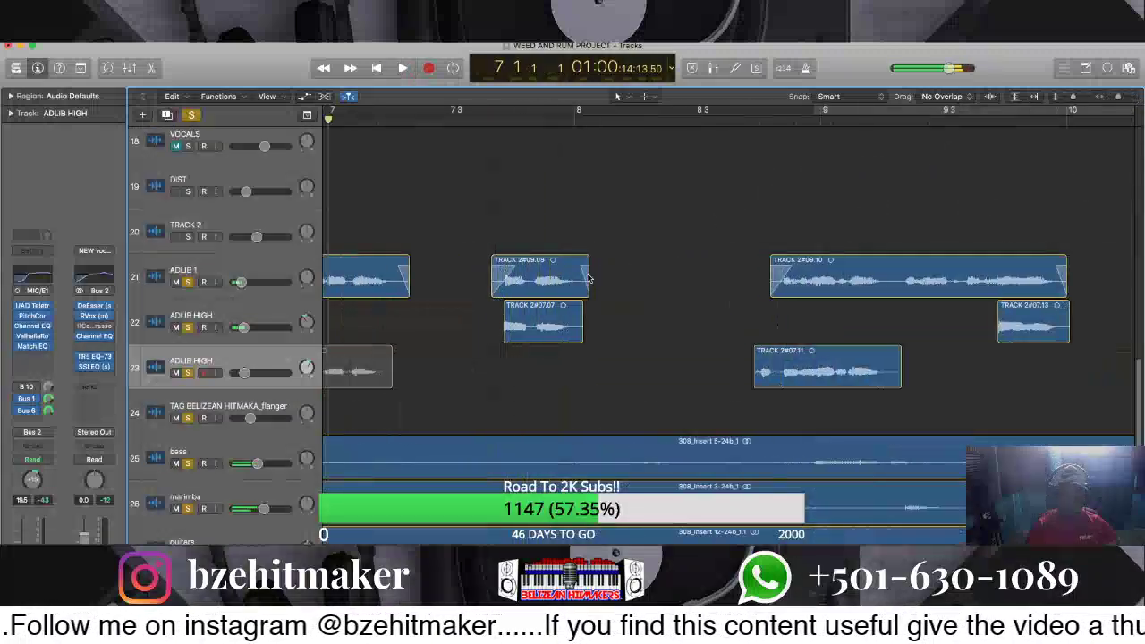
{"action": "key", "text": "space"}
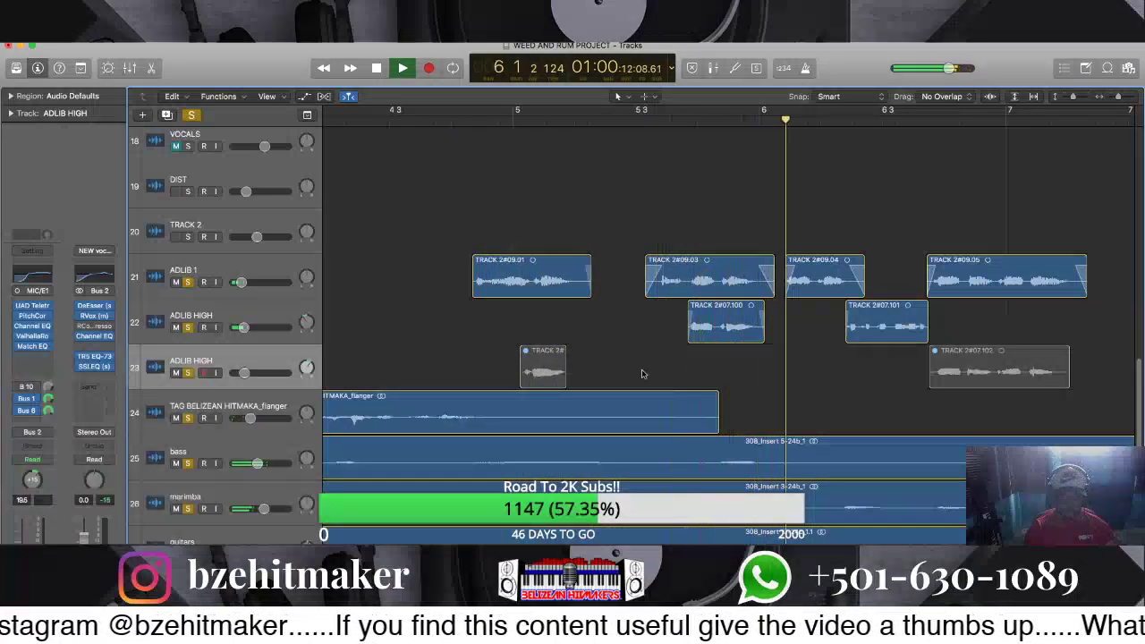
Unmute the region just before bar 7 on the second ADLIB HIGH track and replay that passage
{"action": "left_click", "coordinate": [930, 362]}
{"action": "key", "text": "space"}
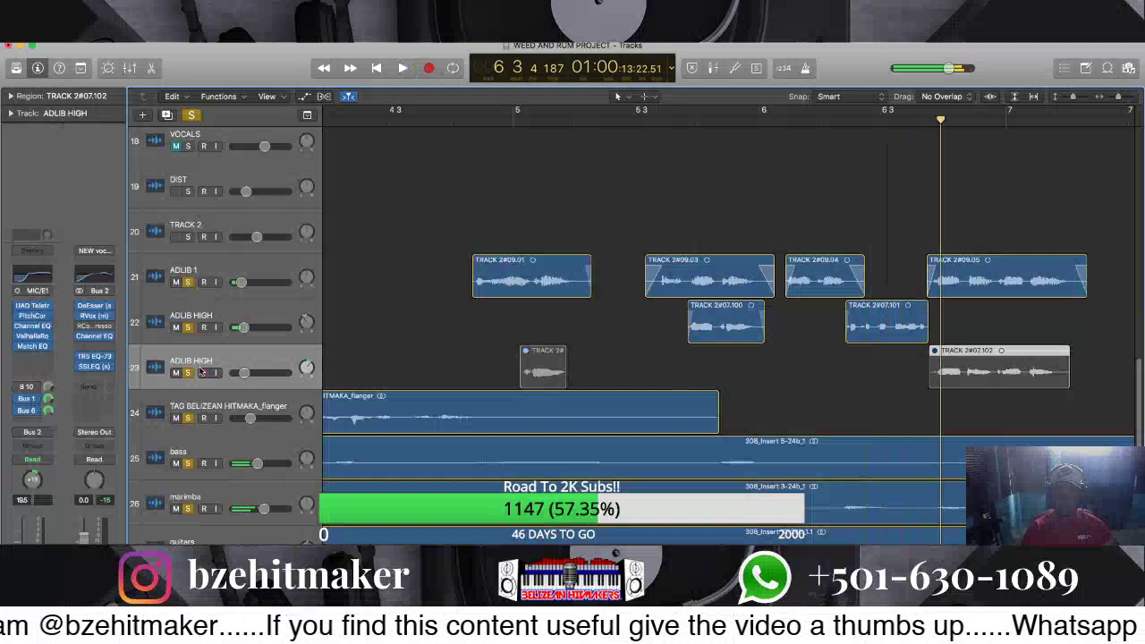
{"action": "key", "text": "space"}
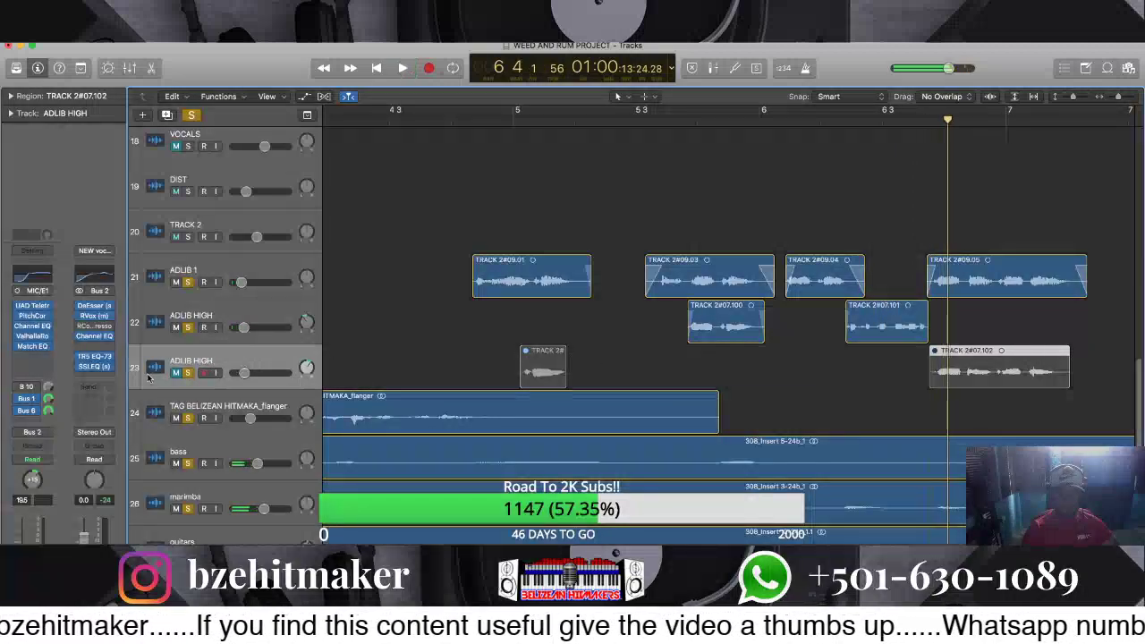
{"action": "left_click", "coordinate": [751, 383]}
{"action": "key", "text": "t"}
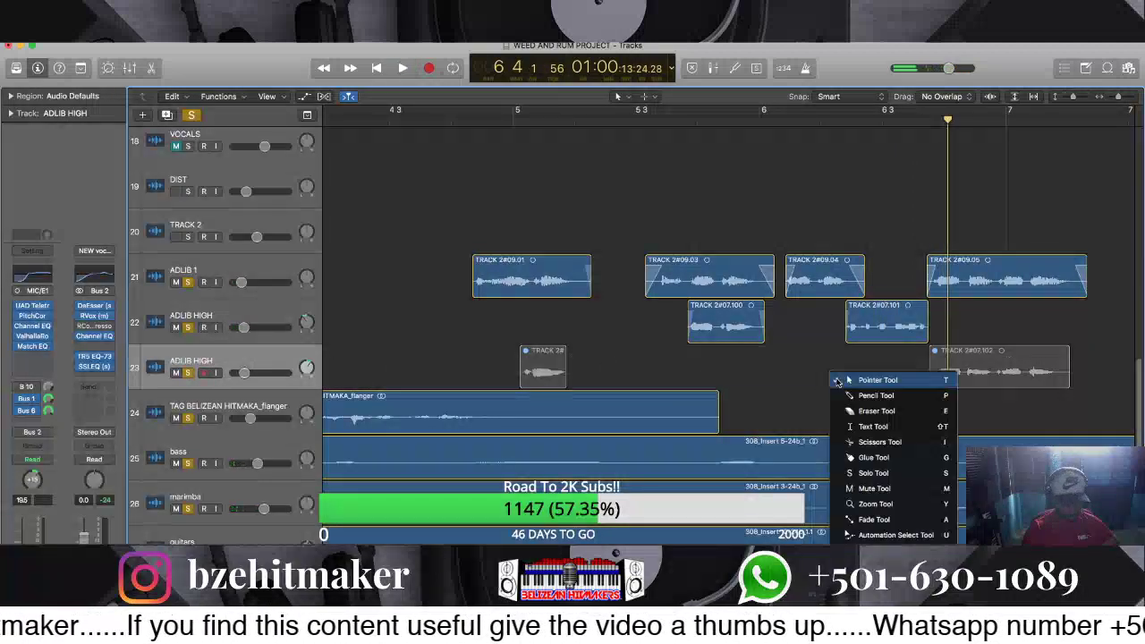
{"action": "key", "text": "m"}
{"action": "left_click", "coordinate": [1024, 369]}
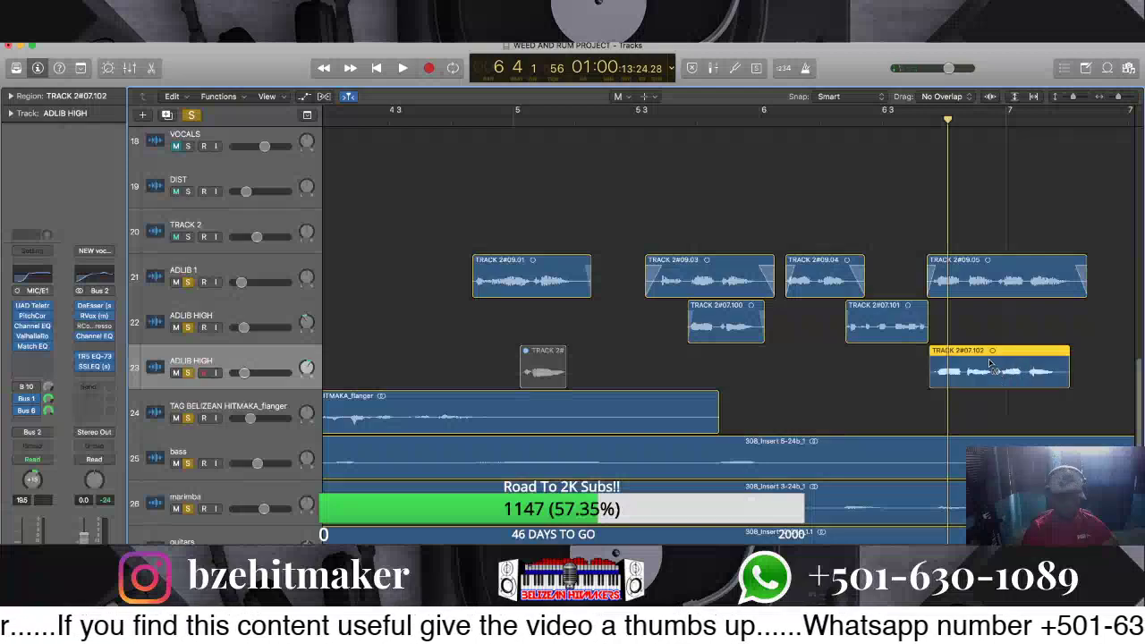
{"action": "key", "text": "space"}
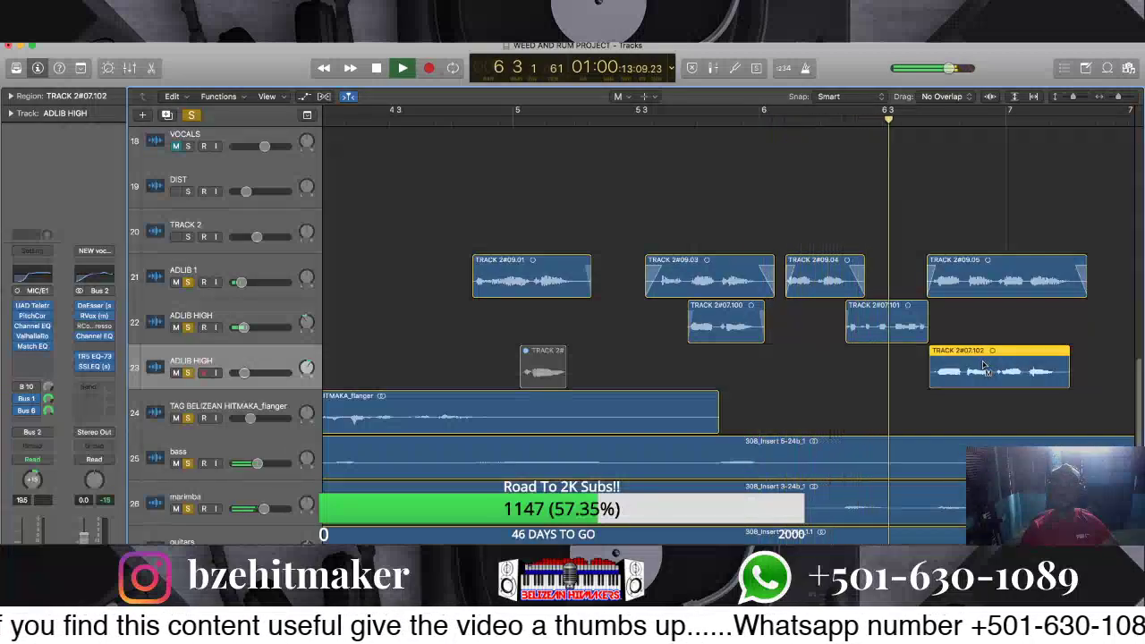
{"action": "key", "text": "space"}
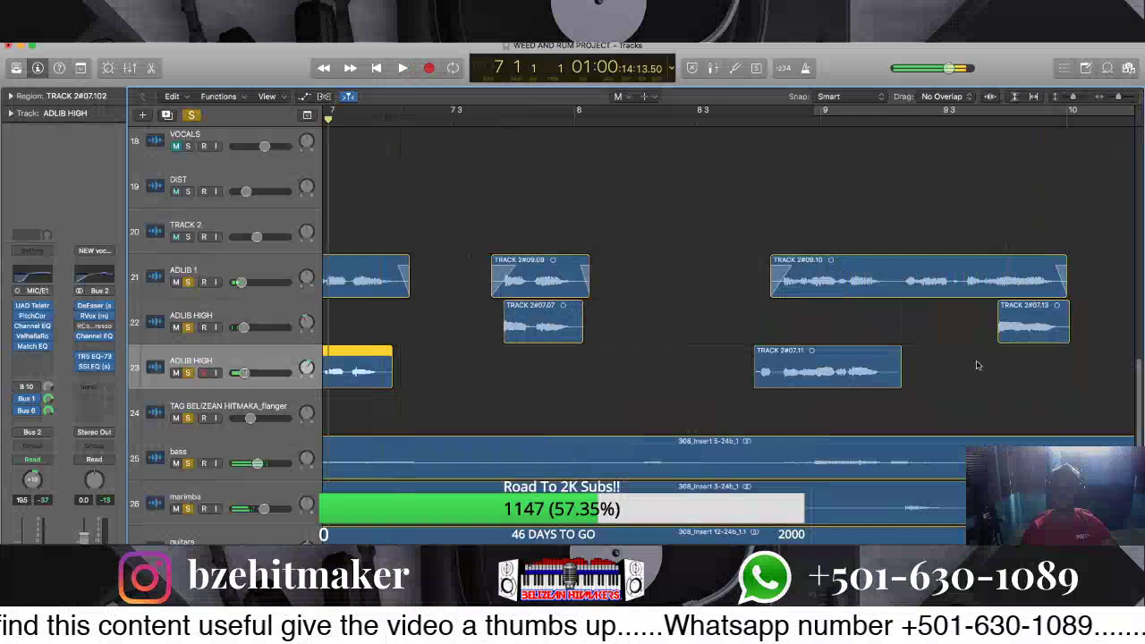
{"action": "key", "text": "space"}
Turn on flex editing with Flex Pitch showing on the second ADLIB HIGH track and replay the ad-libs around bar 7
{"action": "key", "text": "super+f"}
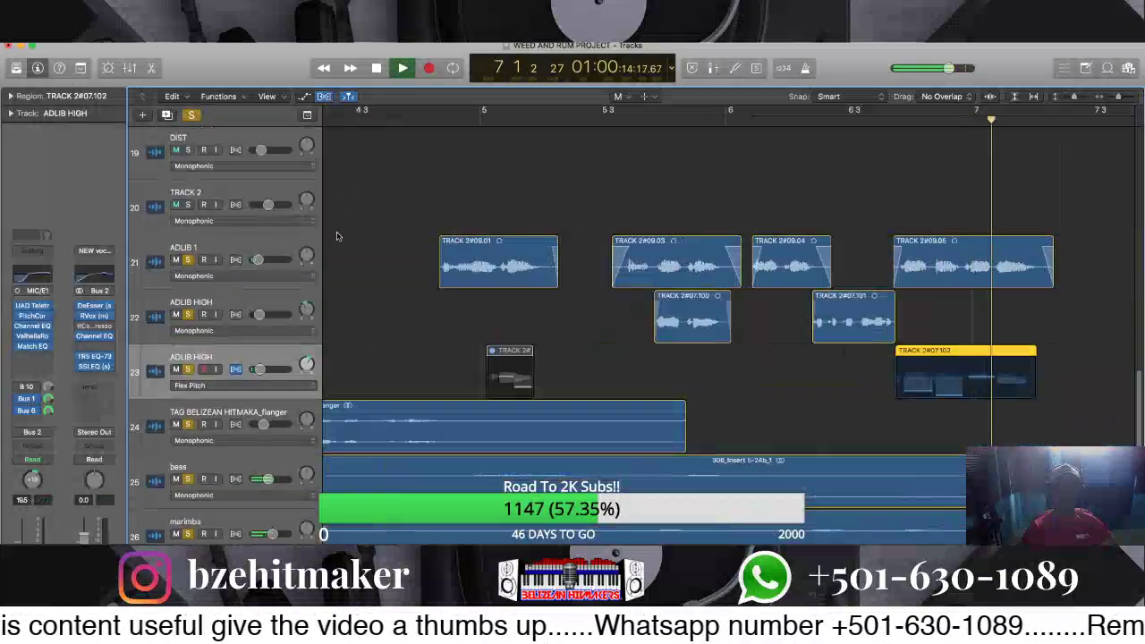
{"action": "key", "text": "space"}
{"action": "key", "text": "space"}
{"action": "key", "text": "space"}
{"action": "left_click_drag", "start_coordinate": [1075, 98], "coordinate": [1081, 97]}
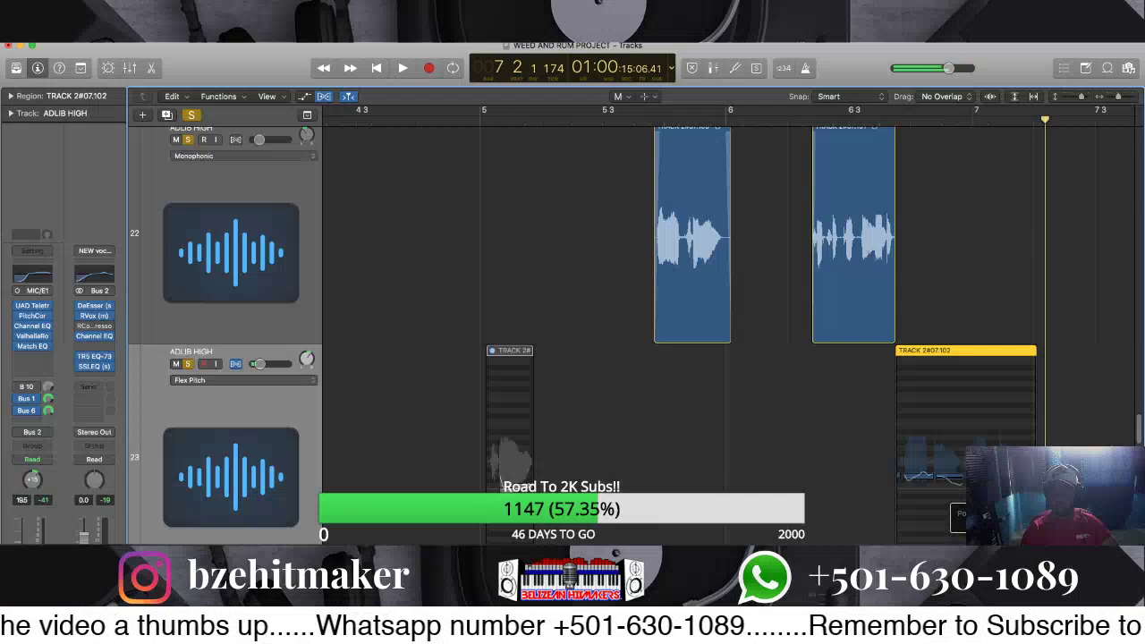
{"action": "key", "text": "space"}
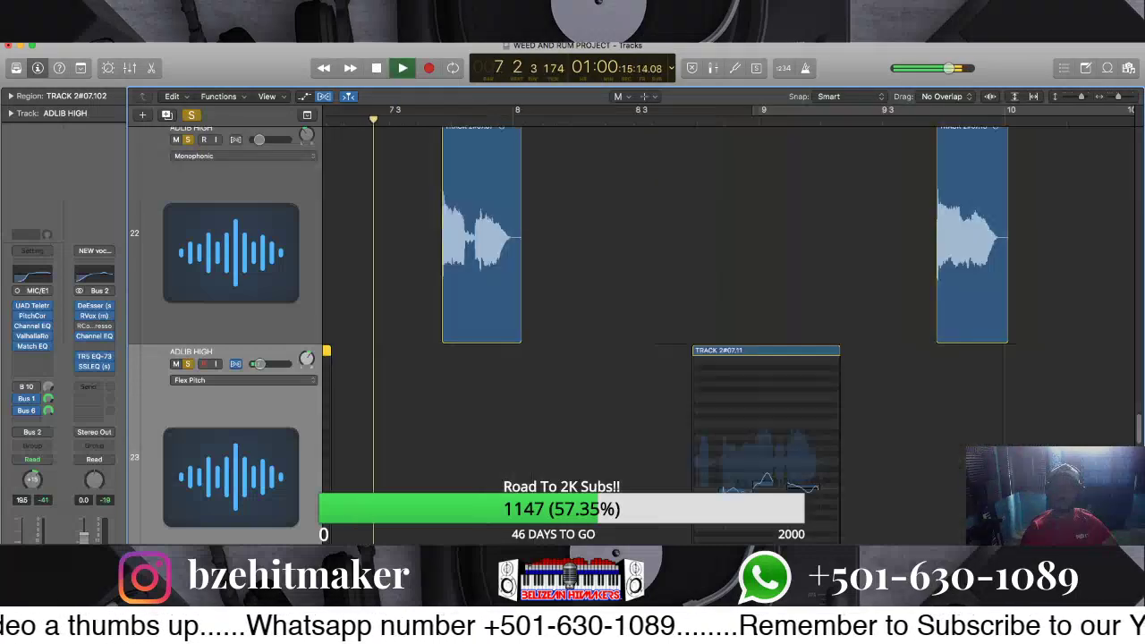
{"action": "key", "text": "space"}
{"action": "key", "text": "comma"}
{"action": "key", "text": "comma"}
{"action": "key", "text": "space"}
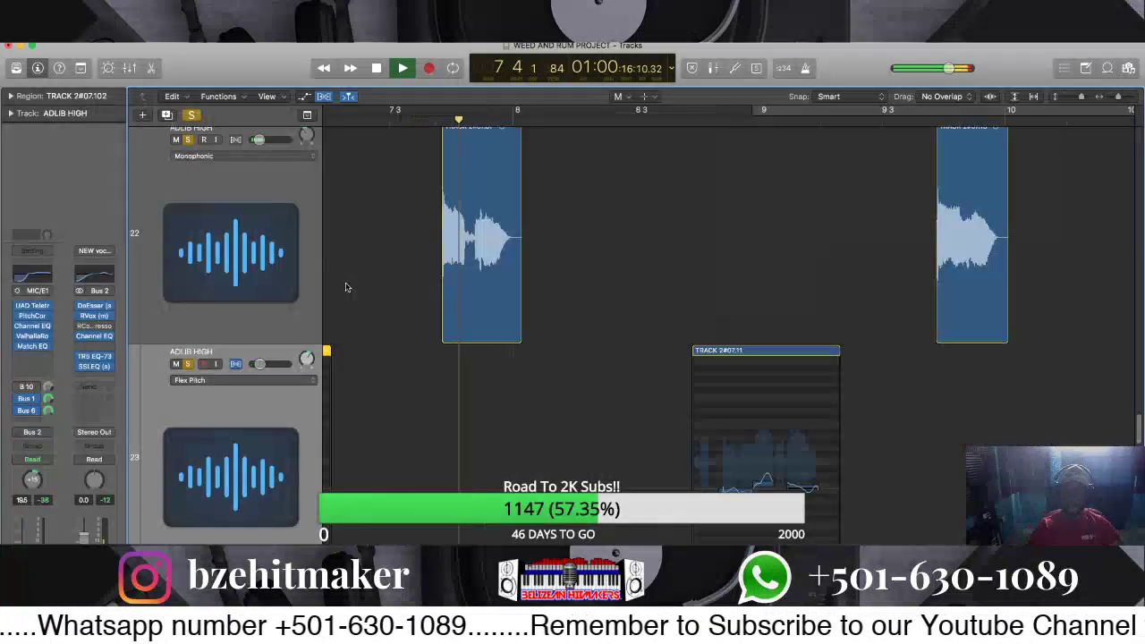
{"action": "key", "text": "space"}
Enable flex on the first ADLIB HIGH track, set its mode to Flex Pitch, and replay from before bar 8
{"action": "left_click", "coordinate": [235, 247]}
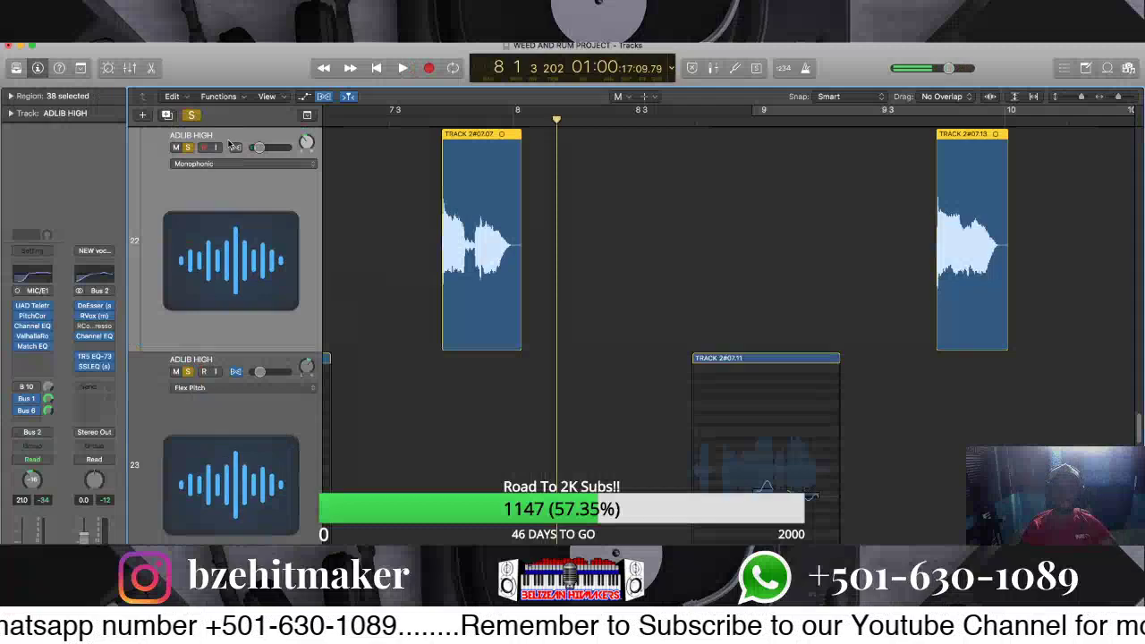
{"action": "left_click", "coordinate": [236, 148]}
{"action": "left_click", "coordinate": [372, 116]}
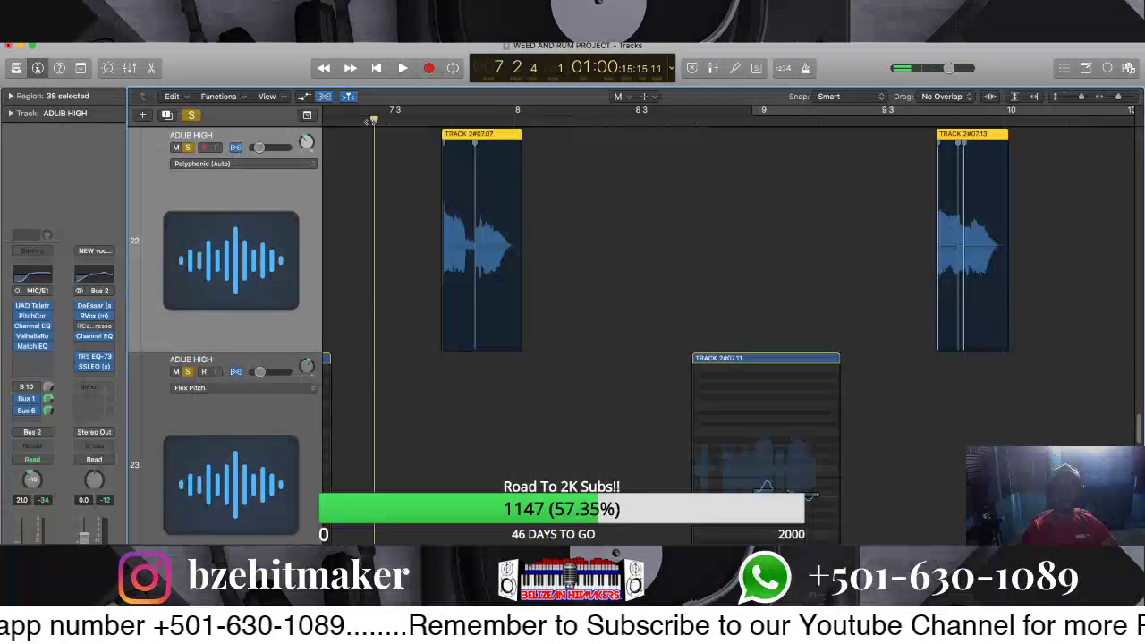
{"action": "left_click", "coordinate": [273, 164]}
{"action": "left_click", "coordinate": [268, 159]}
{"action": "key", "text": "space"}
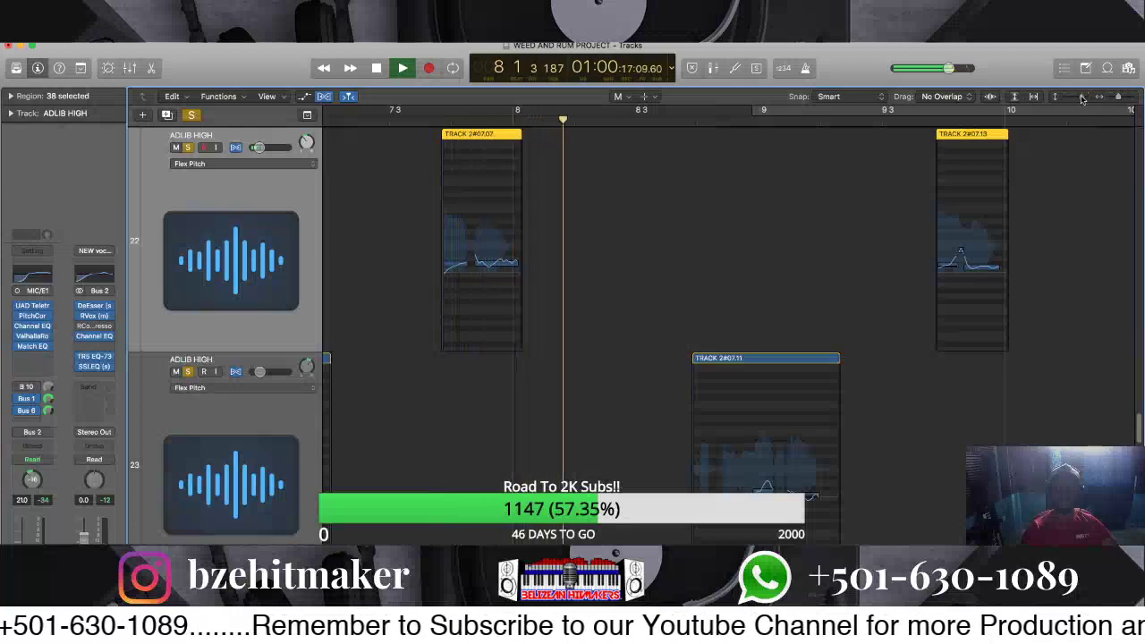
Replay the ADLIB HIGH tracks from about bar 8 to bar 12, reviewing their pitch curves in a closer view
{"action": "left_click_drag", "start_coordinate": [1082, 98], "coordinate": [1086, 98]}
{"action": "key", "text": "comma"}
{"action": "key", "text": "comma"}
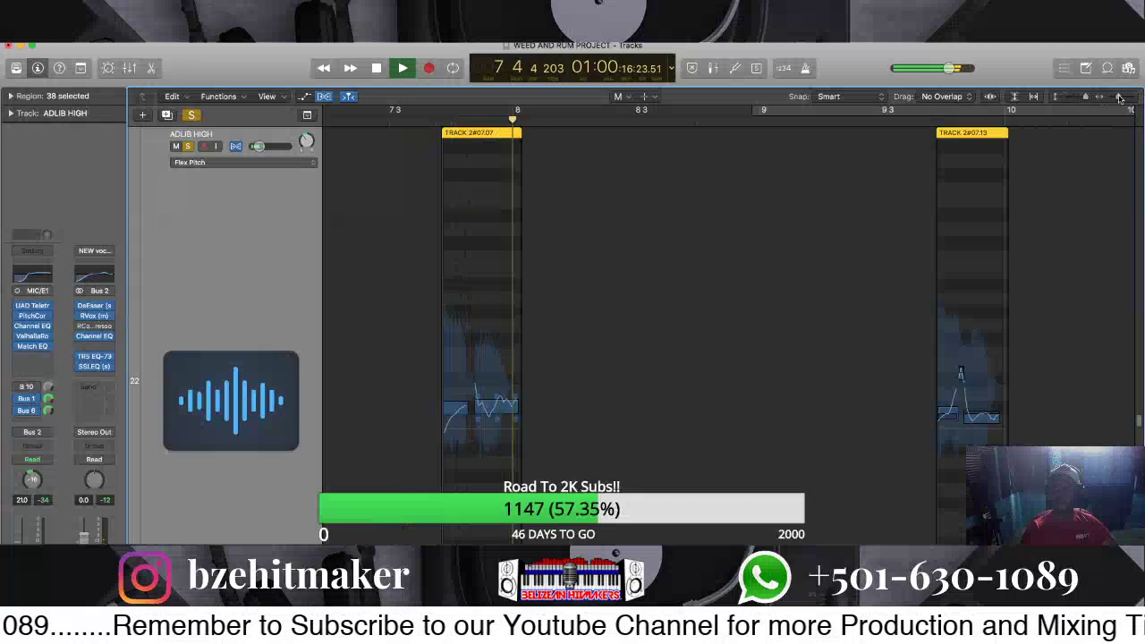
{"action": "left_click_drag", "start_coordinate": [1119, 99], "coordinate": [1079, 97]}
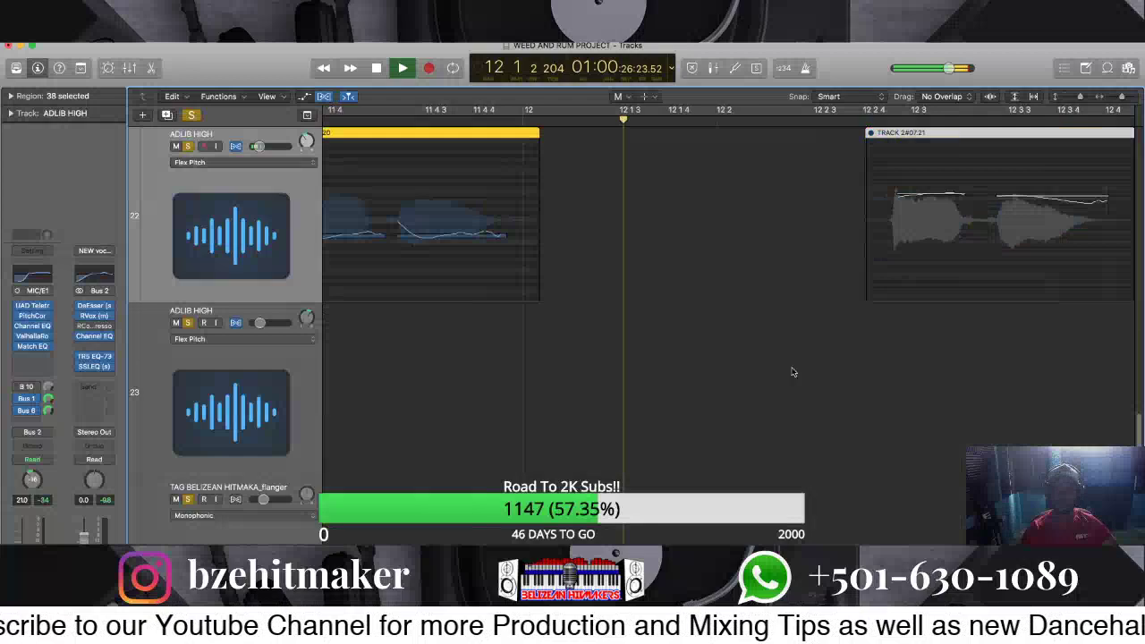
{"action": "key", "text": "space"}
{"action": "scroll", "coordinate": [953, 311], "scroll_direction": "left", "scroll_amount": 5}
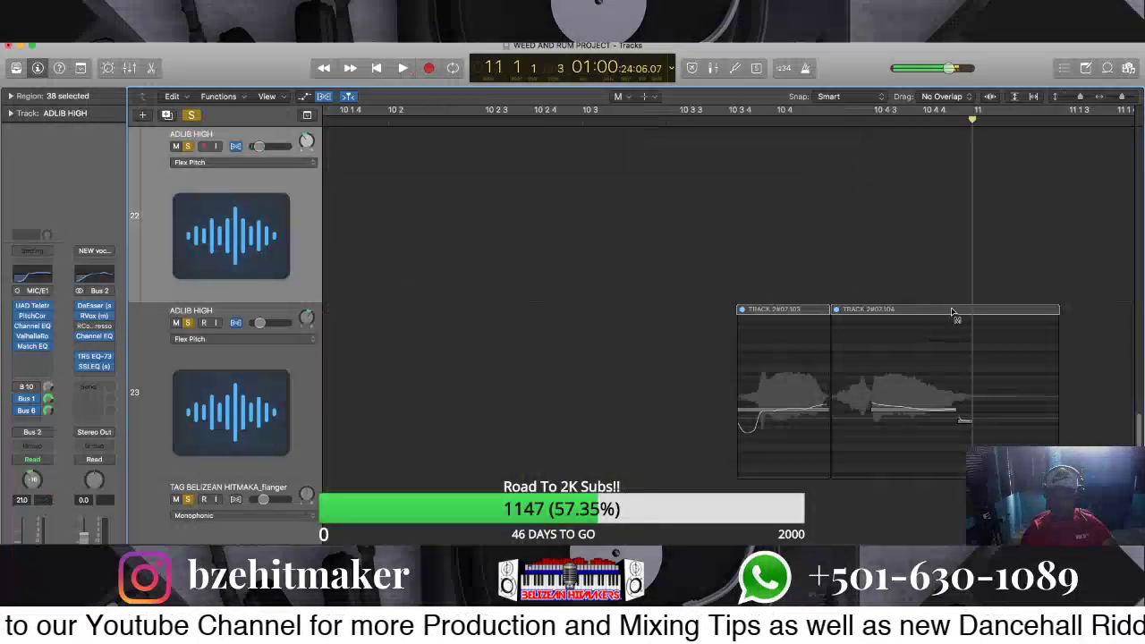
{"action": "key", "text": "space"}
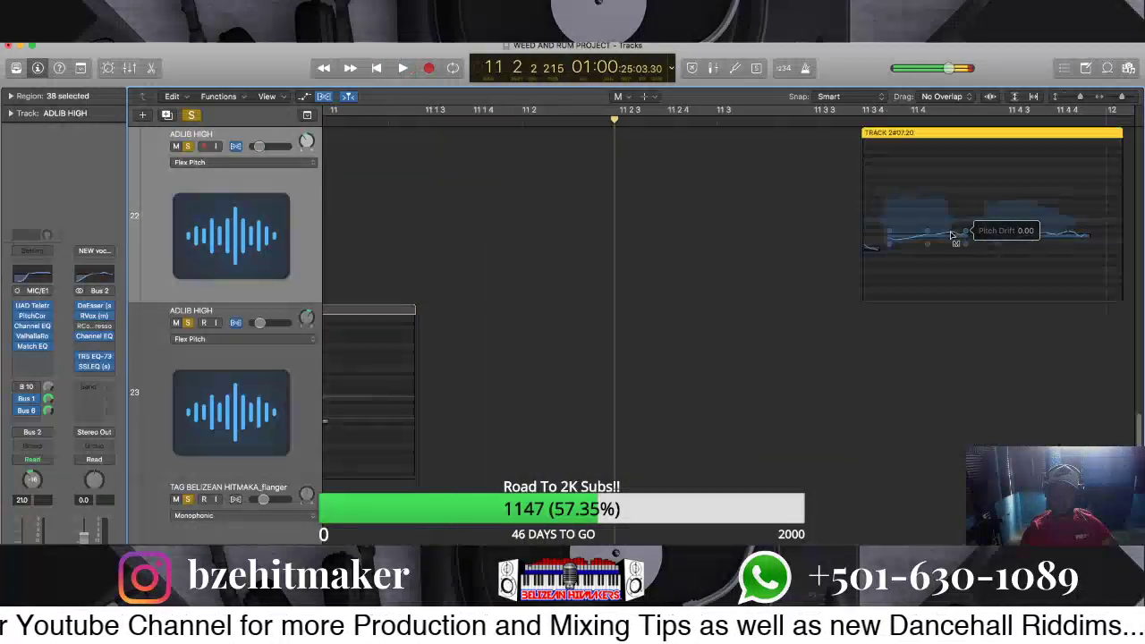
Move the first long note in the region just before bar 12 on the first ADLIB HIGH track to D3 and audition it
{"action": "left_click", "coordinate": [907, 237]}
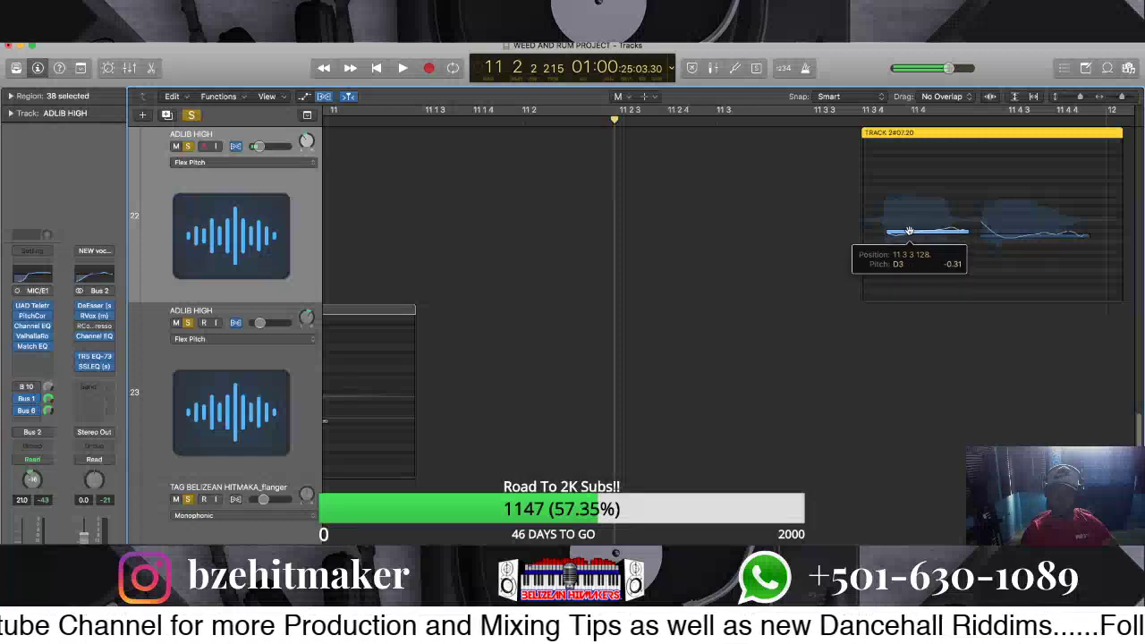
{"action": "key", "text": "space"}
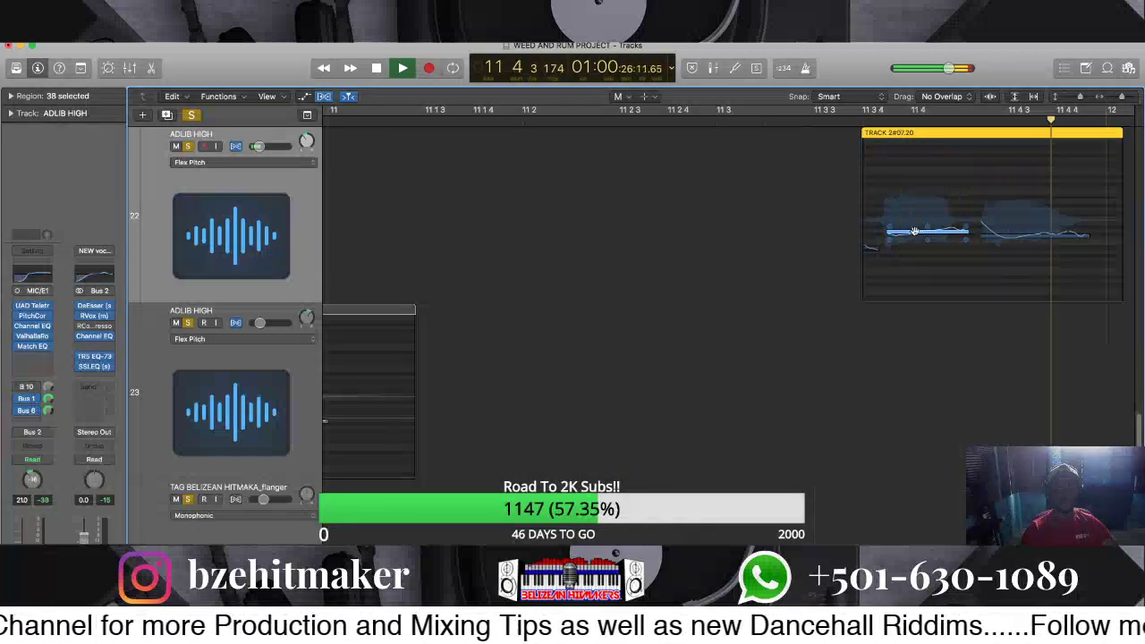
{"action": "key", "text": "space"}
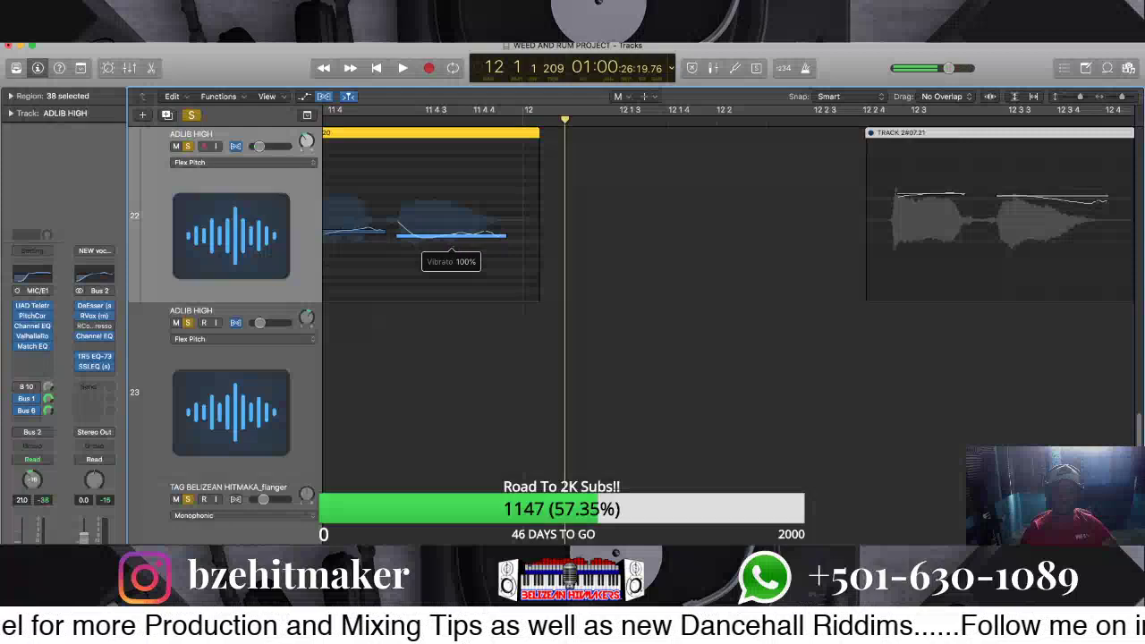
Flatten the vibrato of the last note before bar 12 on the first ADLIB HIGH track and replay the ad-libs from there
{"action": "key", "text": "space"}
{"action": "key", "text": "comma"}
{"action": "key", "text": "comma"}
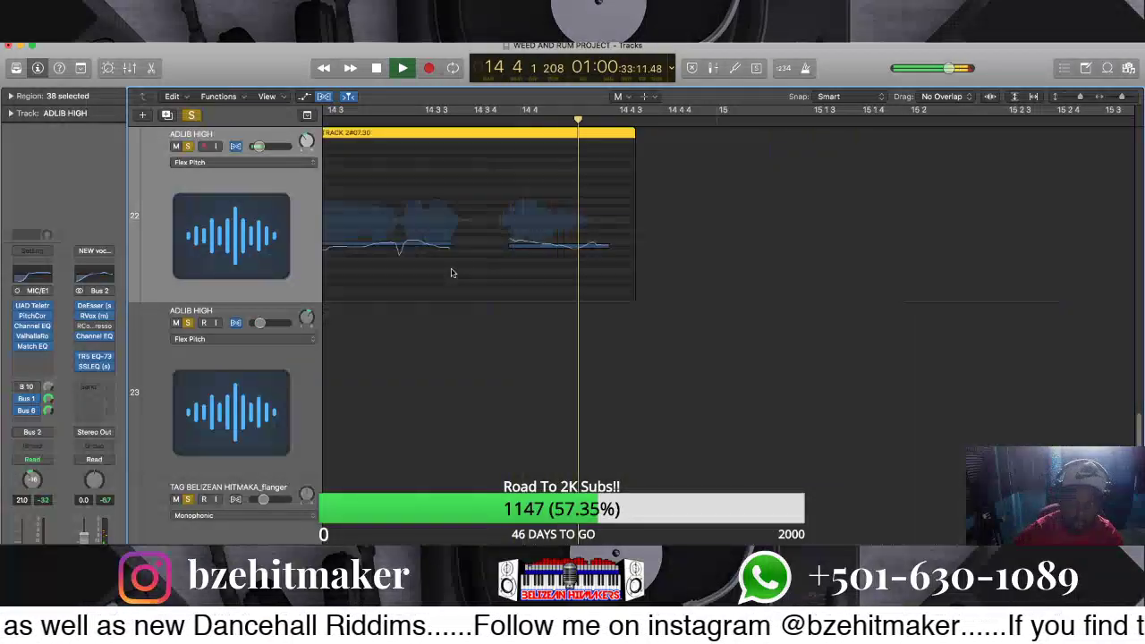
{"action": "key", "text": "comma"}
{"action": "key", "text": "comma"}
{"action": "key", "text": "comma"}
{"action": "key", "text": "comma"}
{"action": "key", "text": "comma"}
{"action": "key", "text": "comma"}
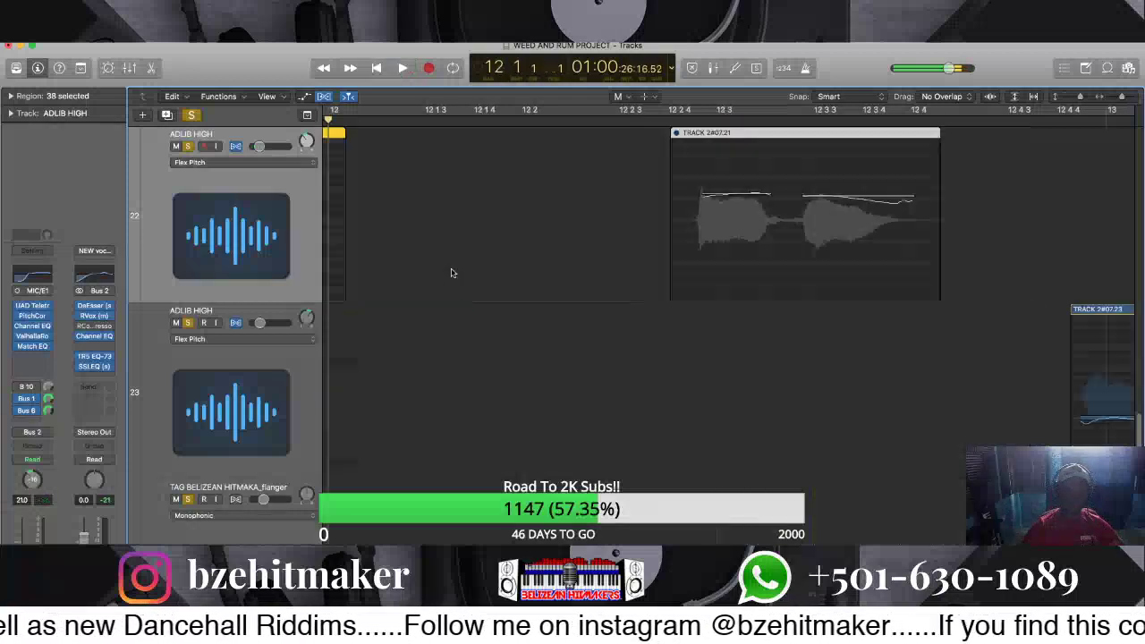
{"action": "key", "text": "space"}
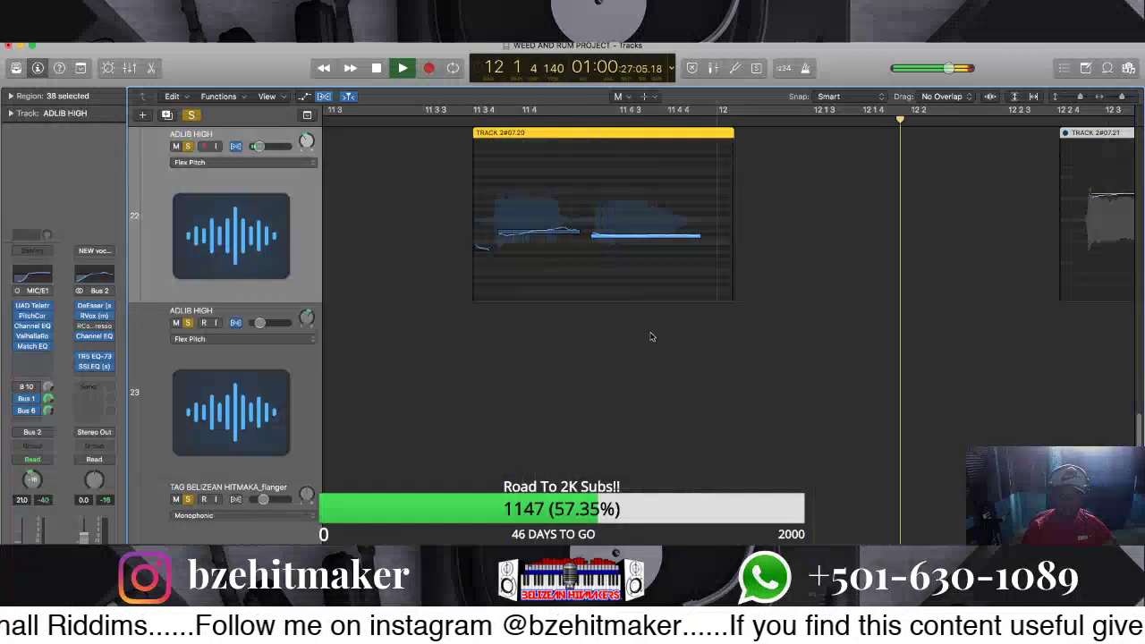
Try raising the note around bar 13 on the second ADLIB HIGH track to C3, then lower it back and replay
{"action": "key", "text": "t"}
{"action": "key", "text": "t"}
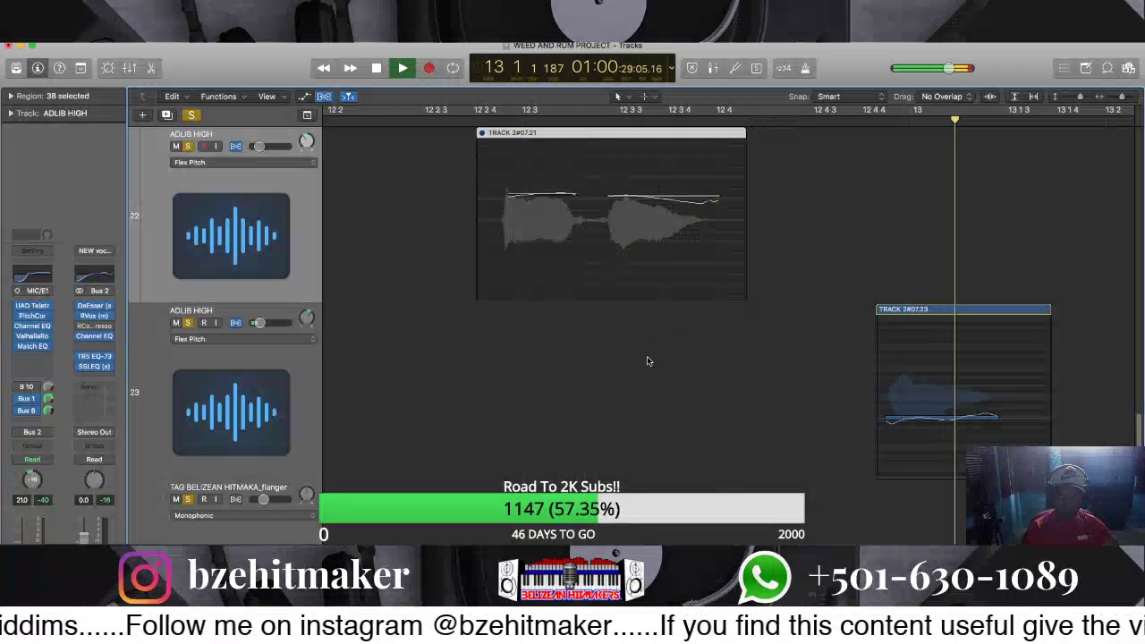
{"action": "key", "text": "space"}
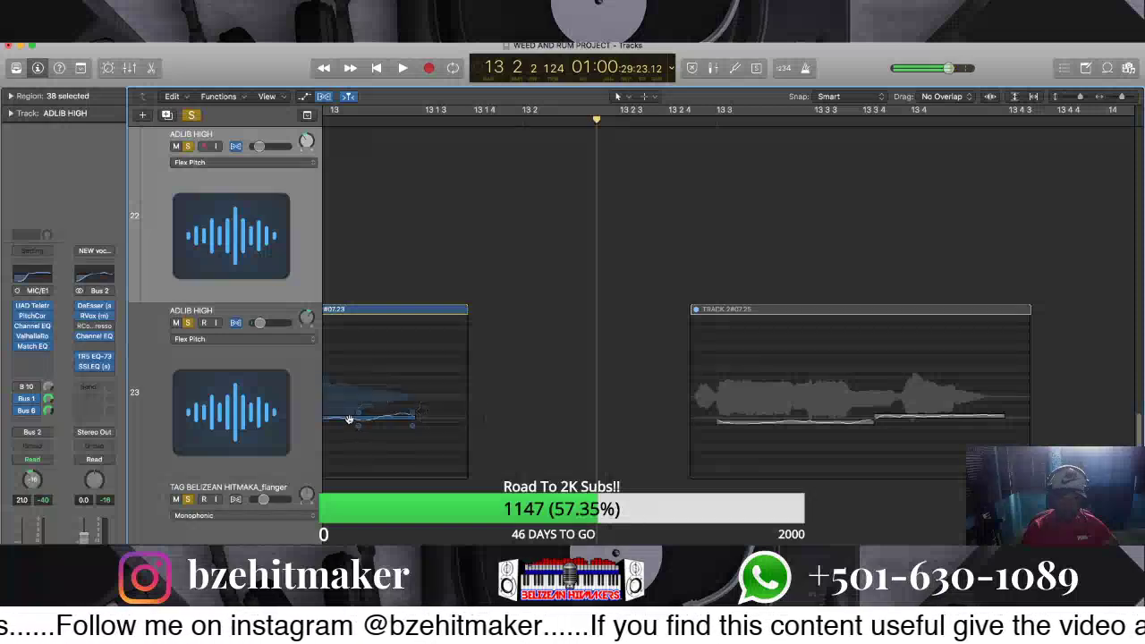
{"action": "left_click", "coordinate": [348, 420]}
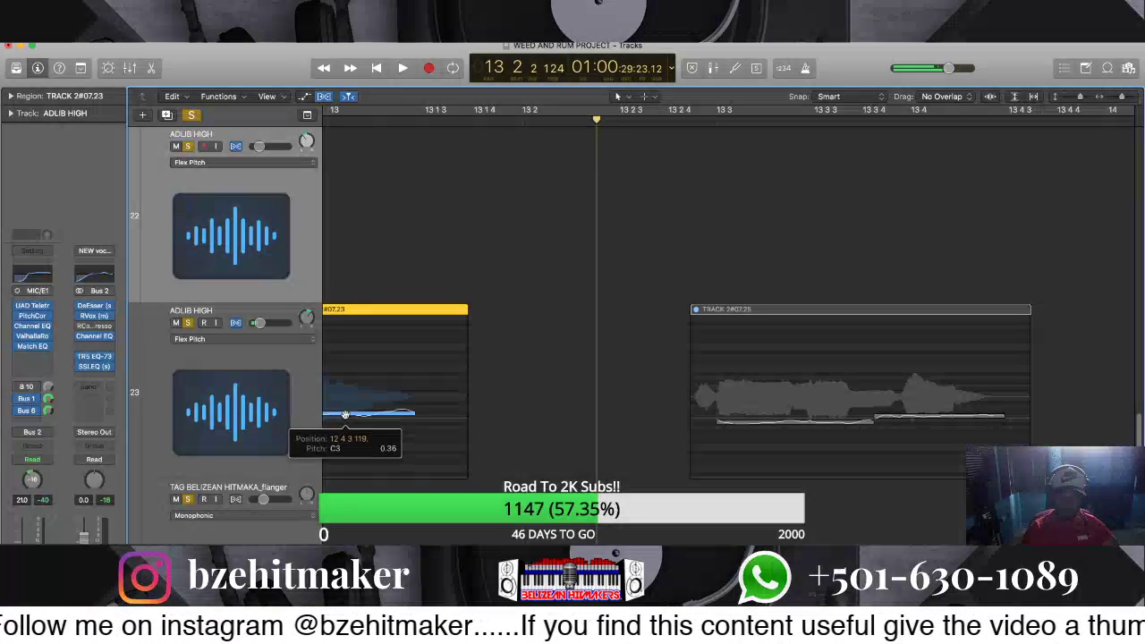
{"action": "key", "text": "space"}
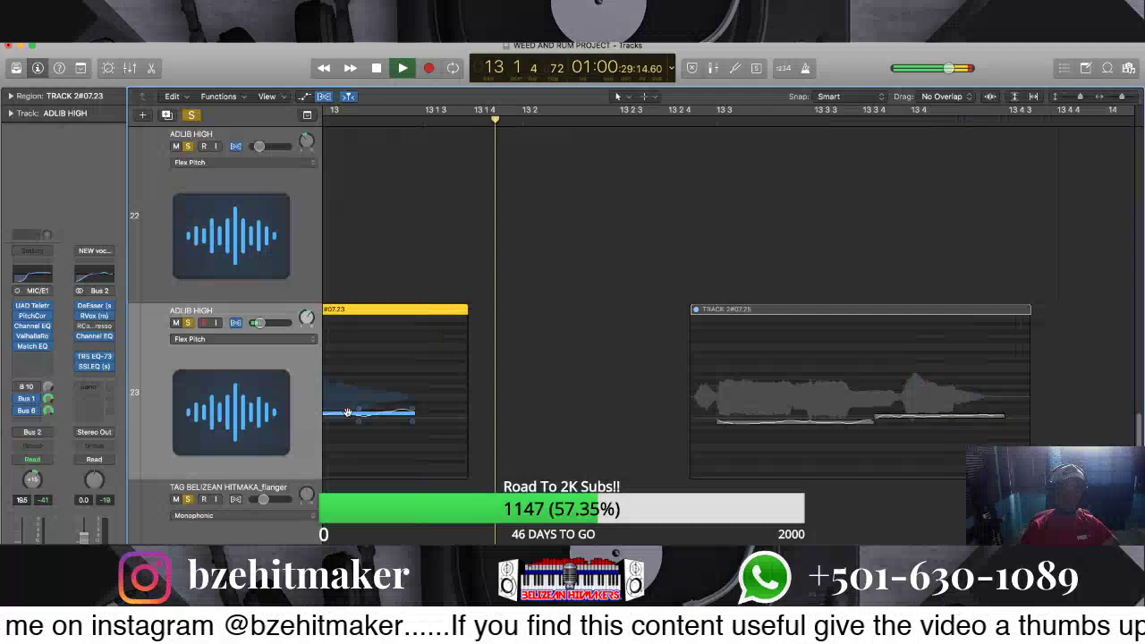
{"action": "key", "text": "space"}
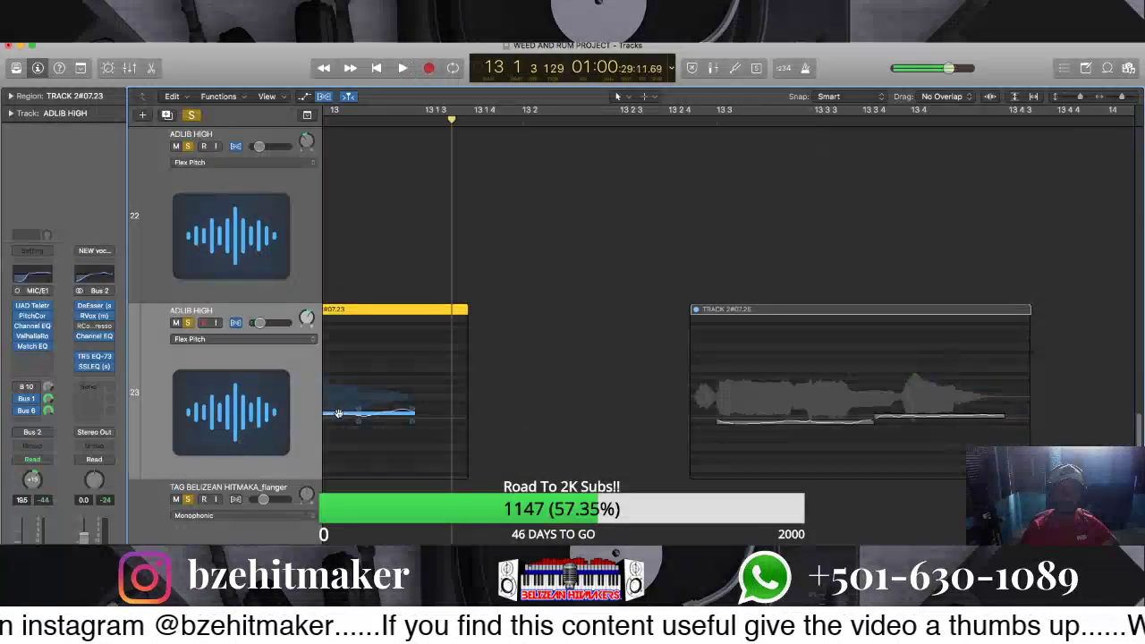
{"action": "left_click_drag", "start_coordinate": [339, 414], "coordinate": [338, 424]}
{"action": "key", "text": "space"}
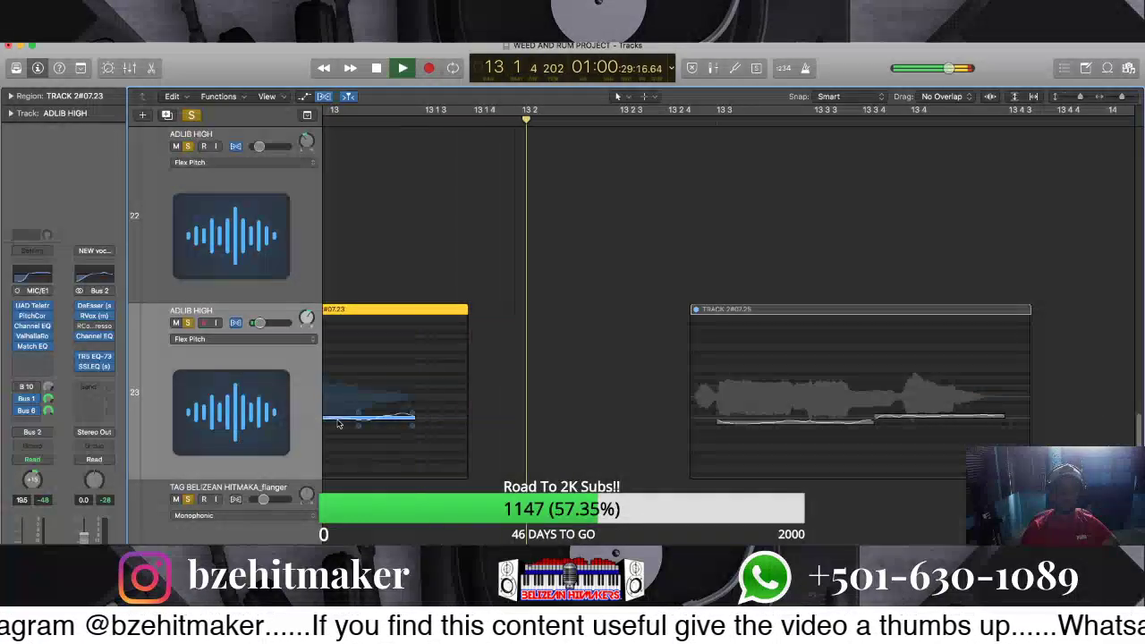
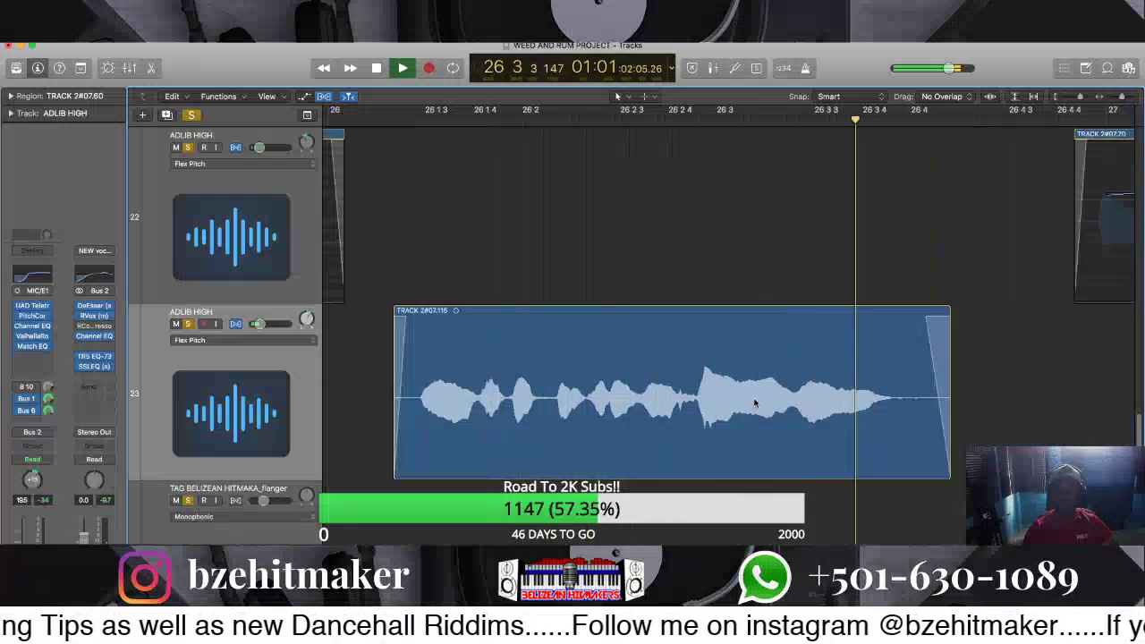
Reapply Flex Pitch on the second ADLIB HIGH track to show the notes in the bar 26 region, and replay
{"action": "left_click", "coordinate": [226, 342]}
{"action": "left_click", "coordinate": [231, 341]}
{"action": "key", "text": "comma"}
{"action": "key", "text": "space"}
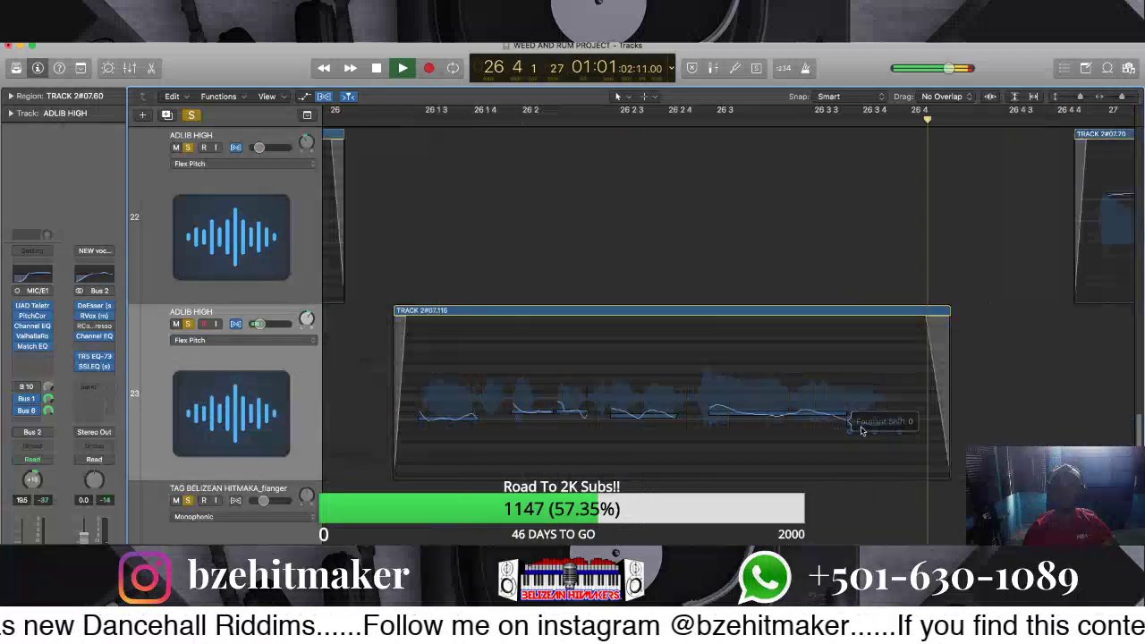
Set the last note of the bar 26 region on the second ADLIB HIGH track to B2 and replay it
{"action": "key", "text": "space"}
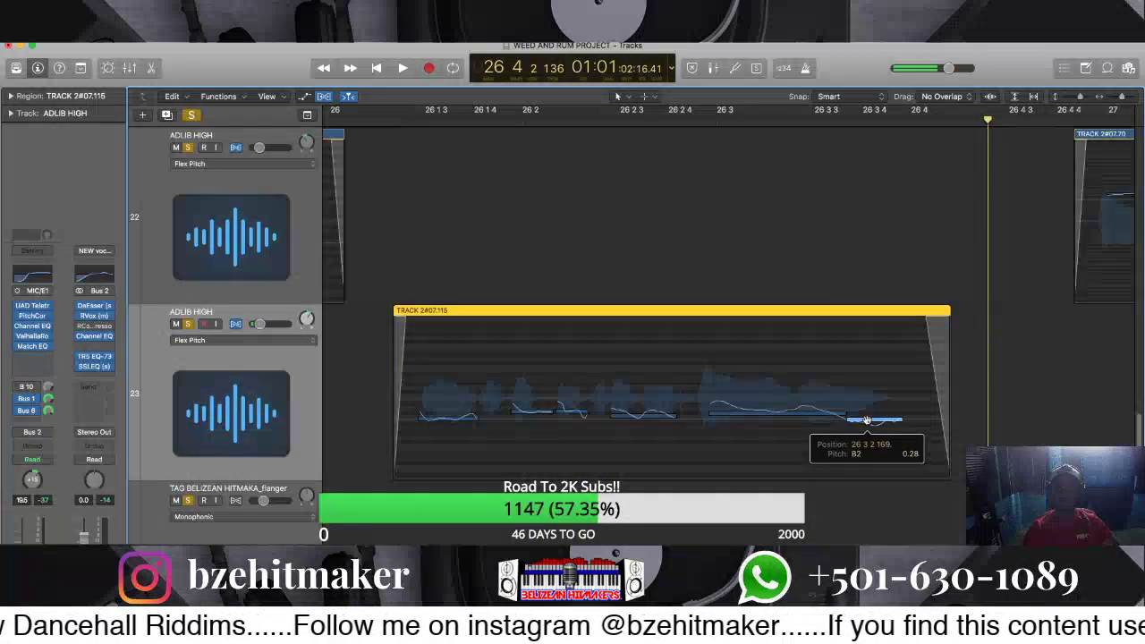
{"action": "key", "text": "comma"}
{"action": "key", "text": "space"}
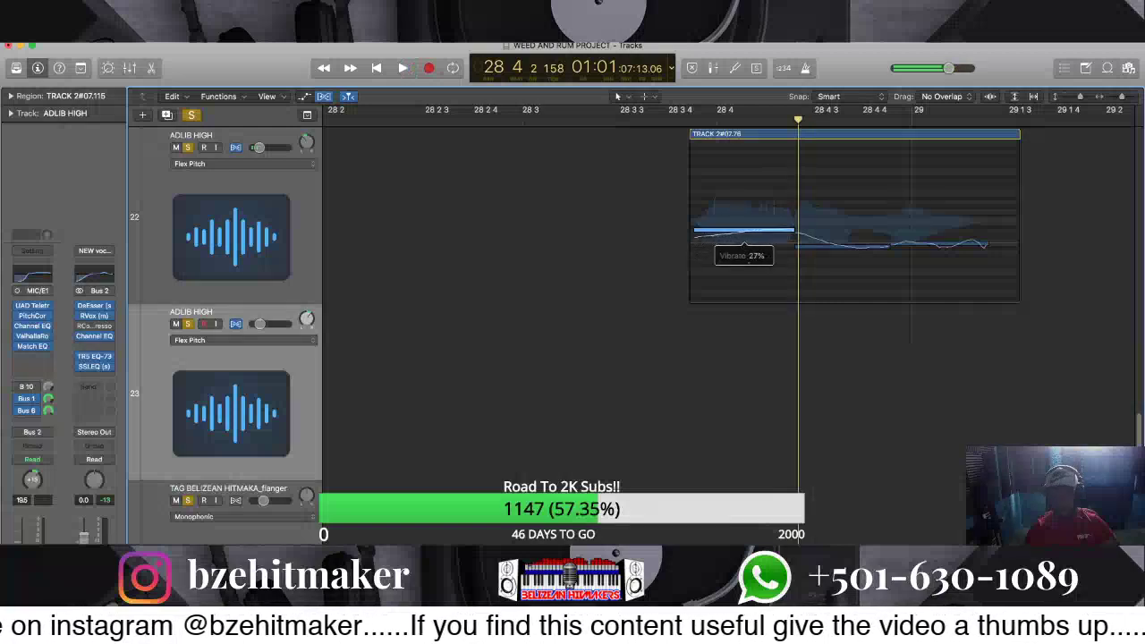
Reduce the first note's vibrato in the region crossing bar 29 on the first ADLIB HIGH track, select its last note, and replay
{"action": "key", "text": "space"}
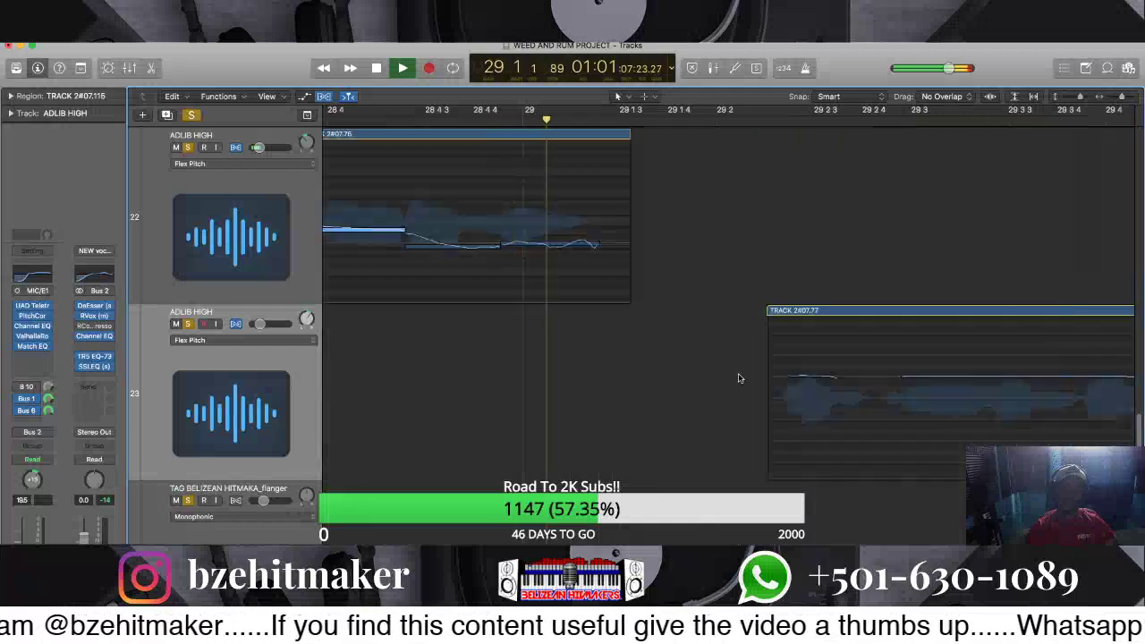
{"action": "key", "text": "space"}
{"action": "left_click", "coordinate": [534, 244]}
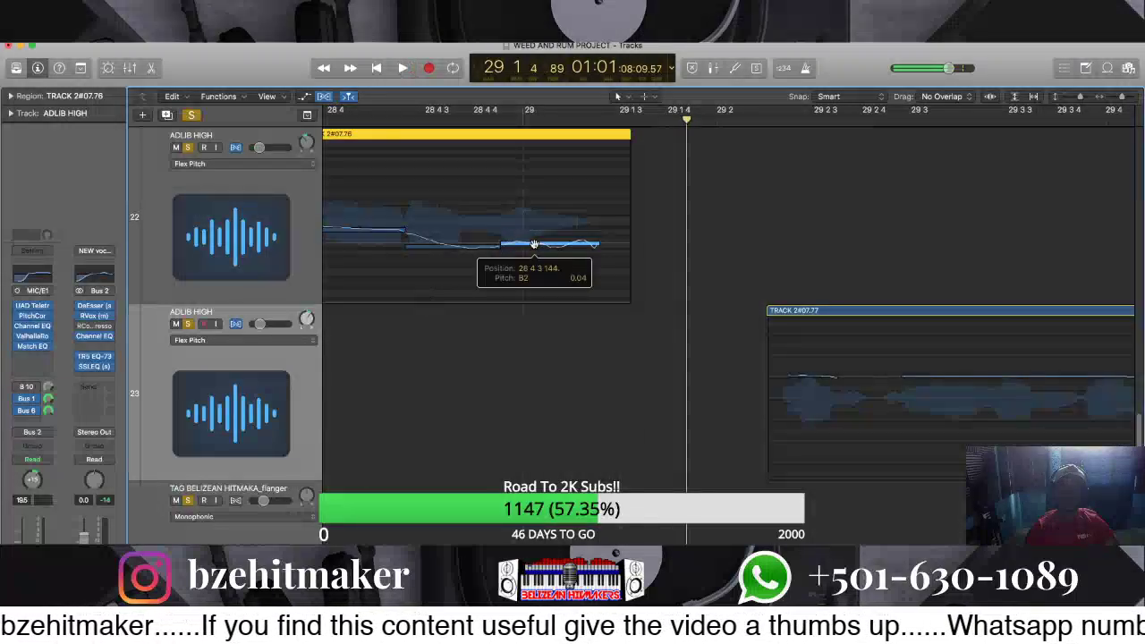
{"action": "key", "text": "space"}
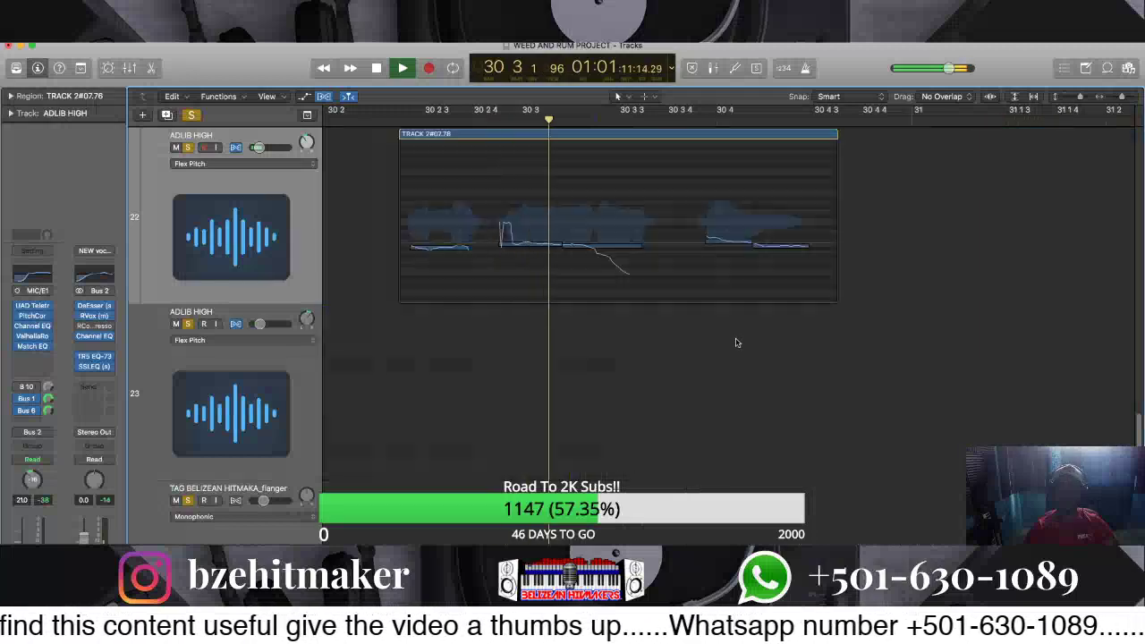
Reduce the vibrato of the falling note in the bar 30 region on the first ADLIB HIGH track and replay from bar 29
{"action": "key", "text": "space"}
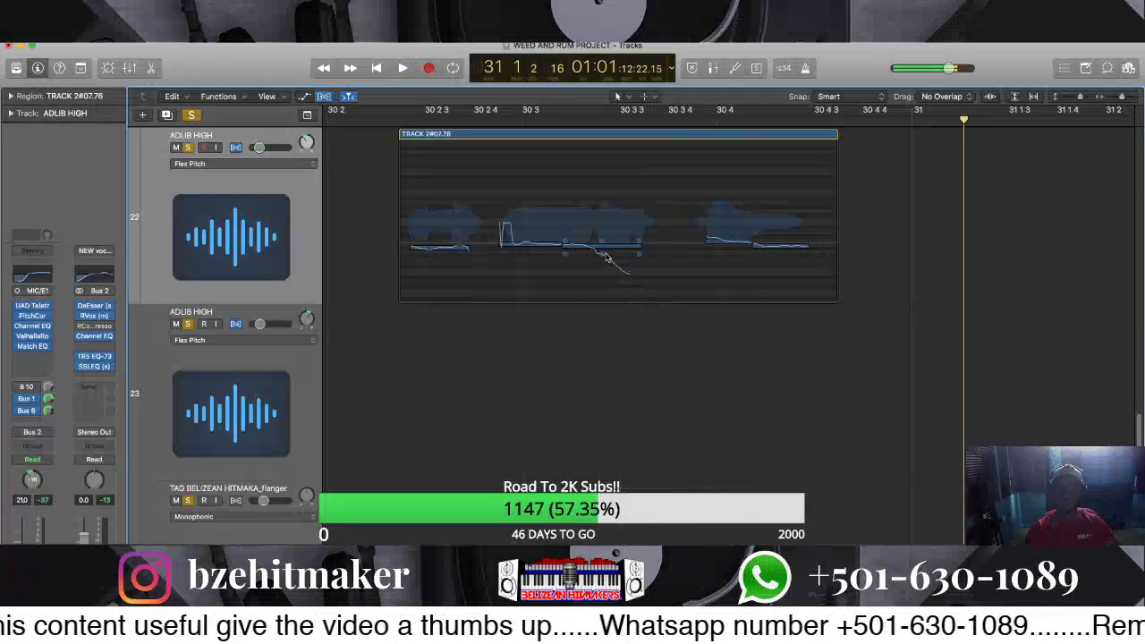
{"action": "mouse_move", "coordinate": [603, 255]}
{"action": "left_click_drag", "start_coordinate": [602, 264], "coordinate": [603, 271]}
{"action": "key", "text": "comma"}
{"action": "key", "text": "comma"}
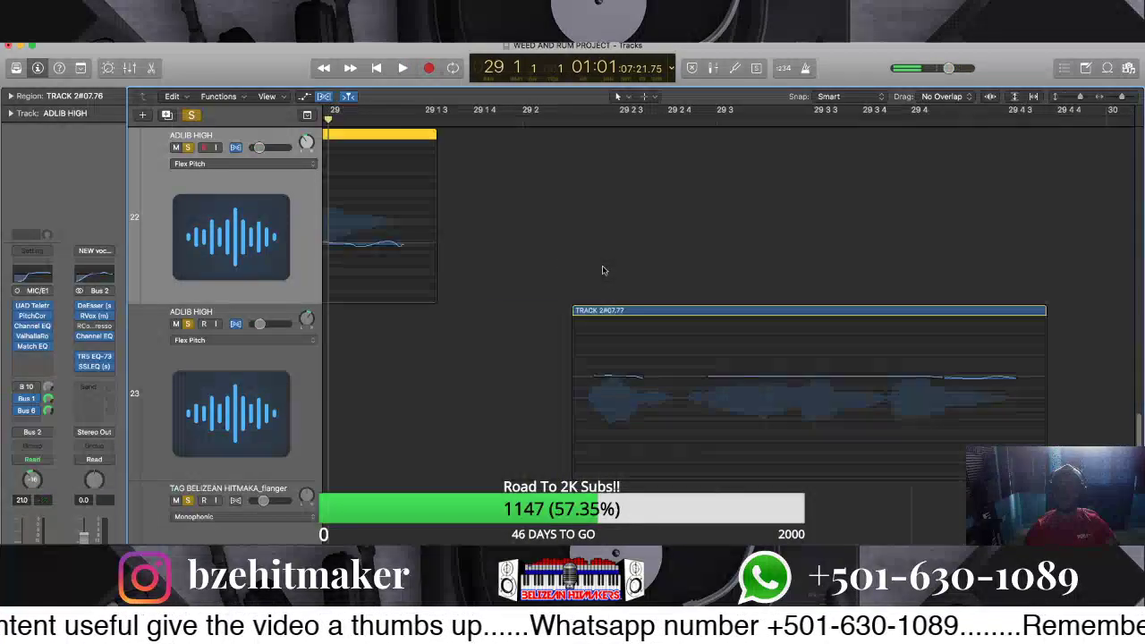
{"action": "key", "text": "space"}
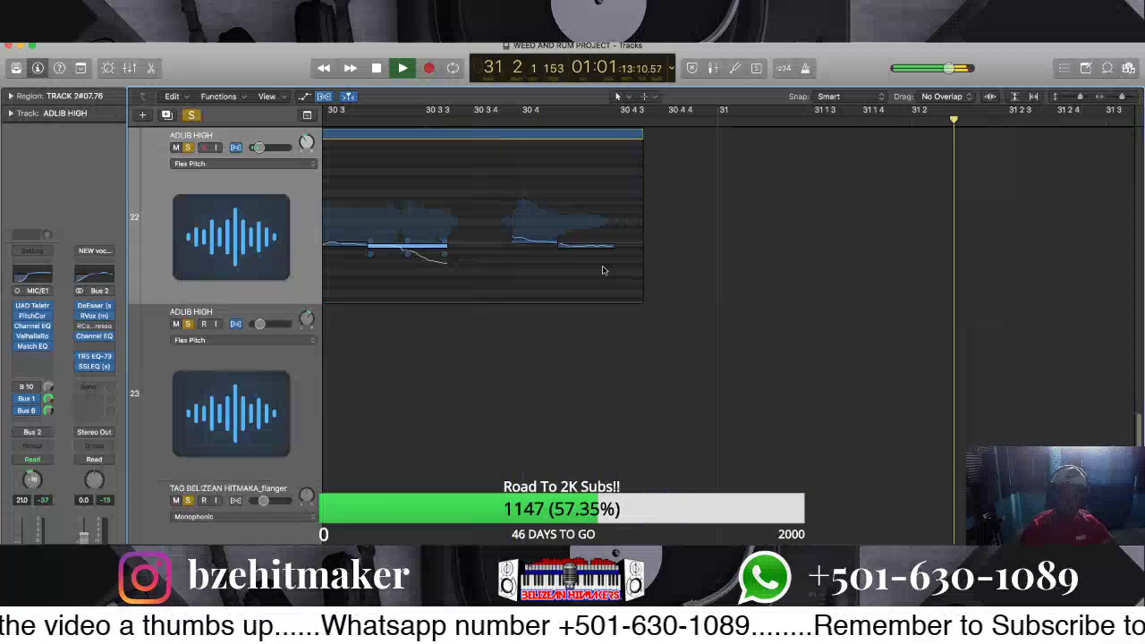
Clear all track solos and replay the full mix from about bar 4 with the whole arrangement in view
{"action": "scroll", "coordinate": [603, 270], "scroll_direction": "up", "scroll_amount": 2}
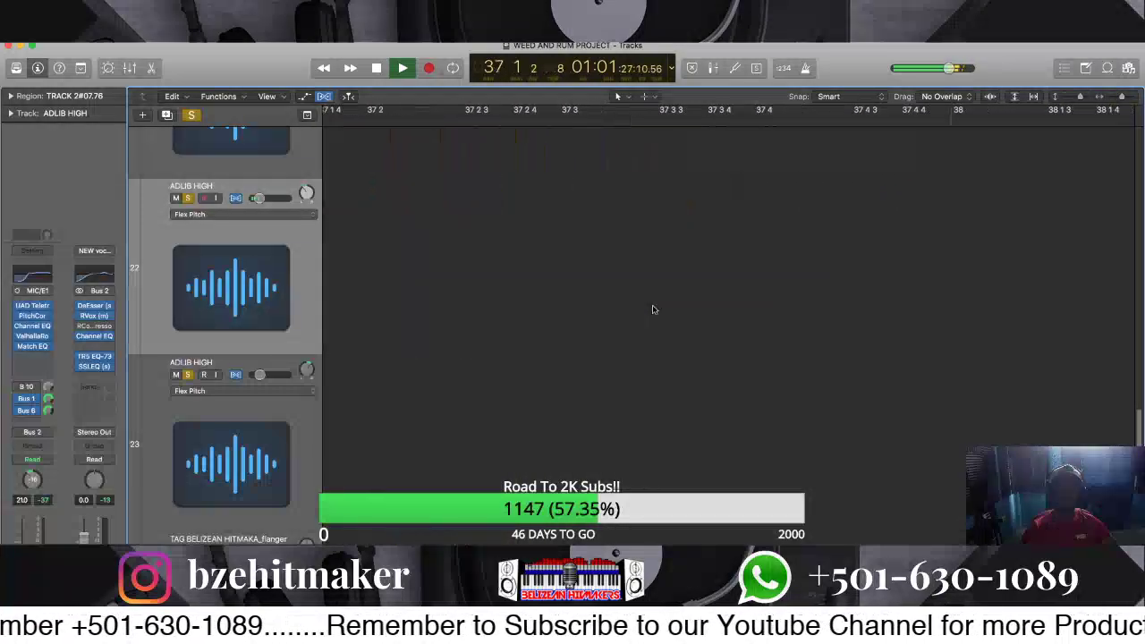
{"action": "mouse_move", "coordinate": [1080, 97]}
{"action": "left_mouse_down"}
{"action": "mouse_move", "coordinate": [1061, 97]}
{"action": "mouse_move", "coordinate": [1102, 97]}
{"action": "left_mouse_up"}
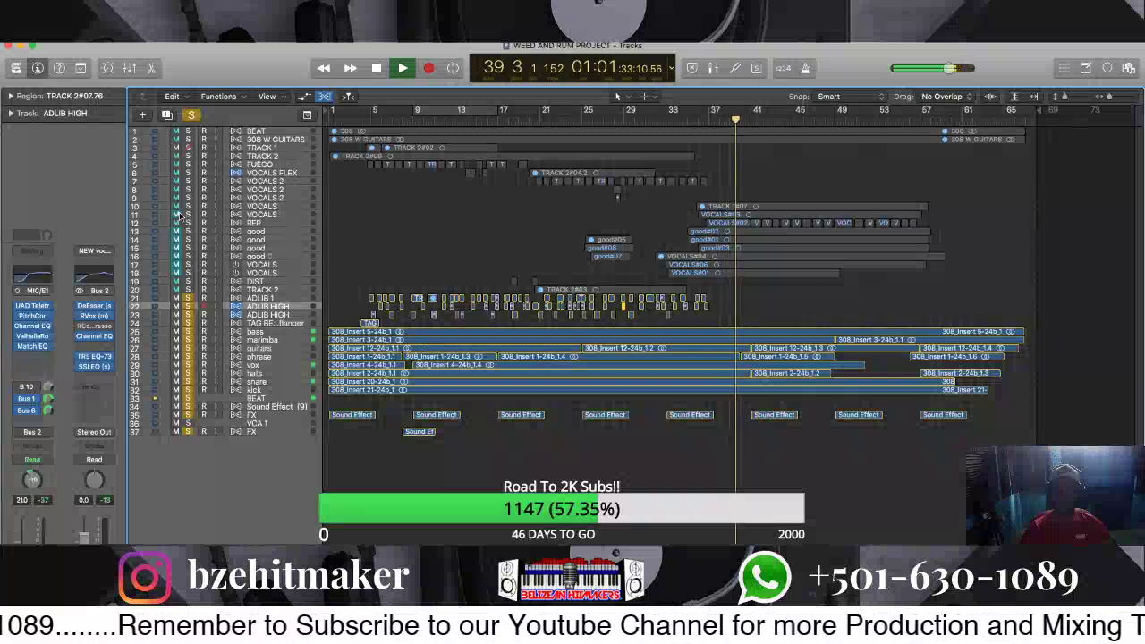
{"action": "key", "text": "space"}
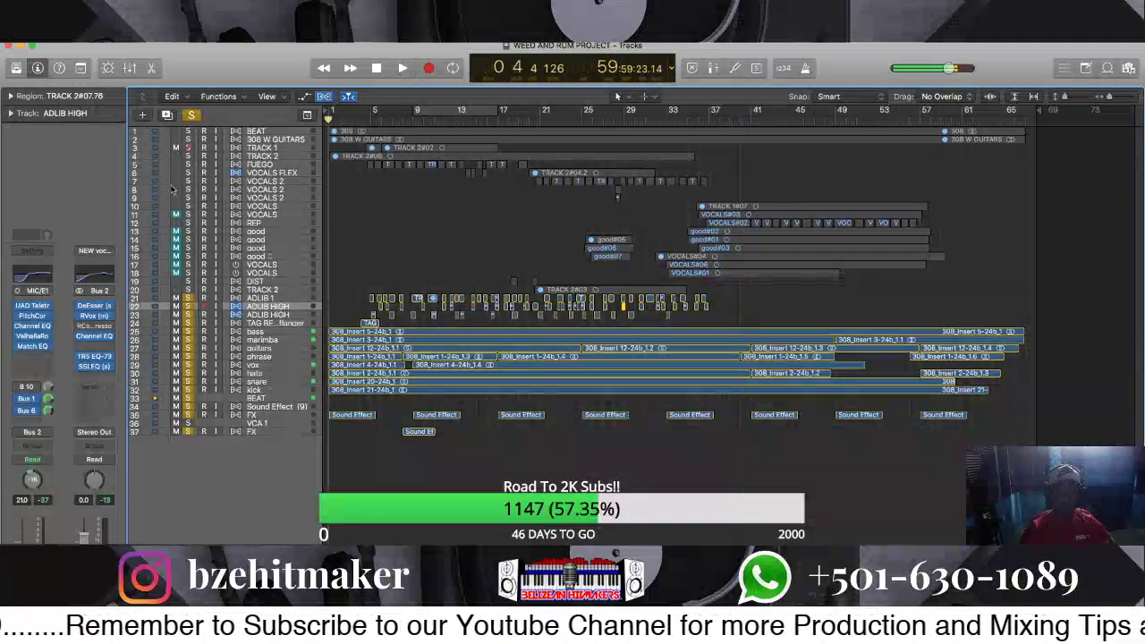
{"action": "key", "text": "space"}
{"action": "left_click", "coordinate": [191, 114]}
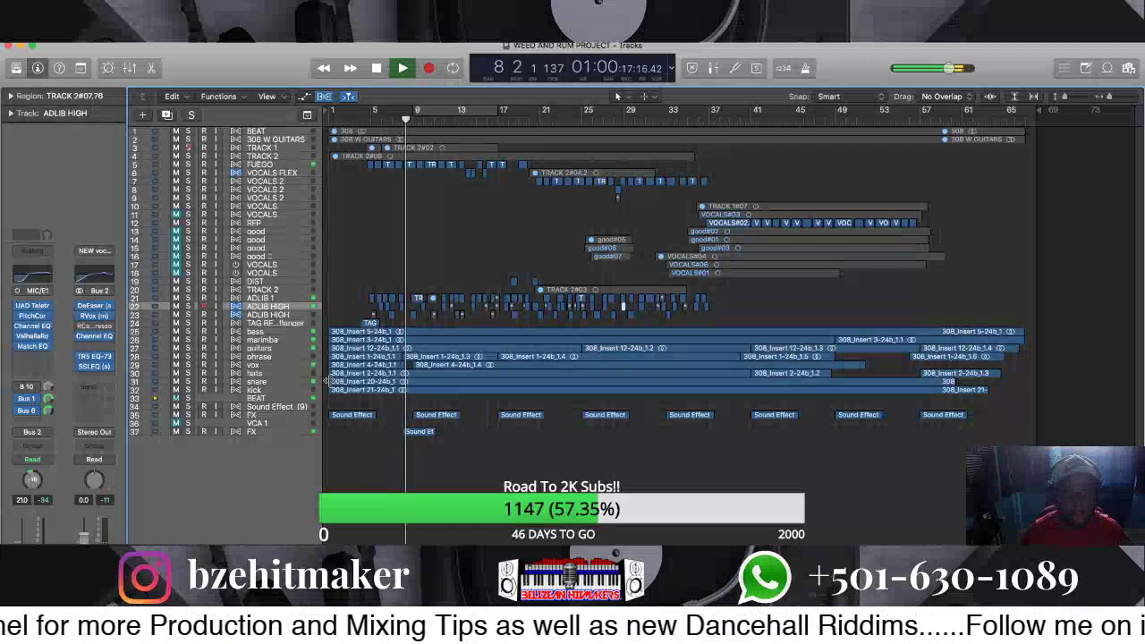
{"action": "left_click", "coordinate": [361, 120]}
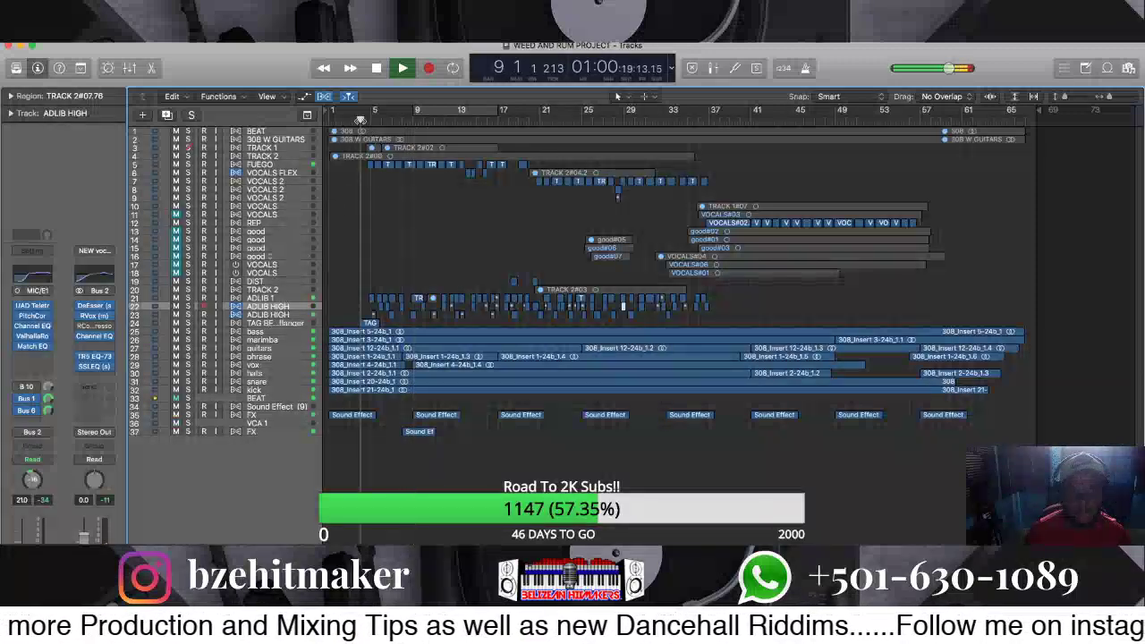
Mute the ADLIB 1 region just before bar 7 using the Mute tool
{"action": "left_click_drag", "start_coordinate": [1066, 98], "coordinate": [1118, 99]}
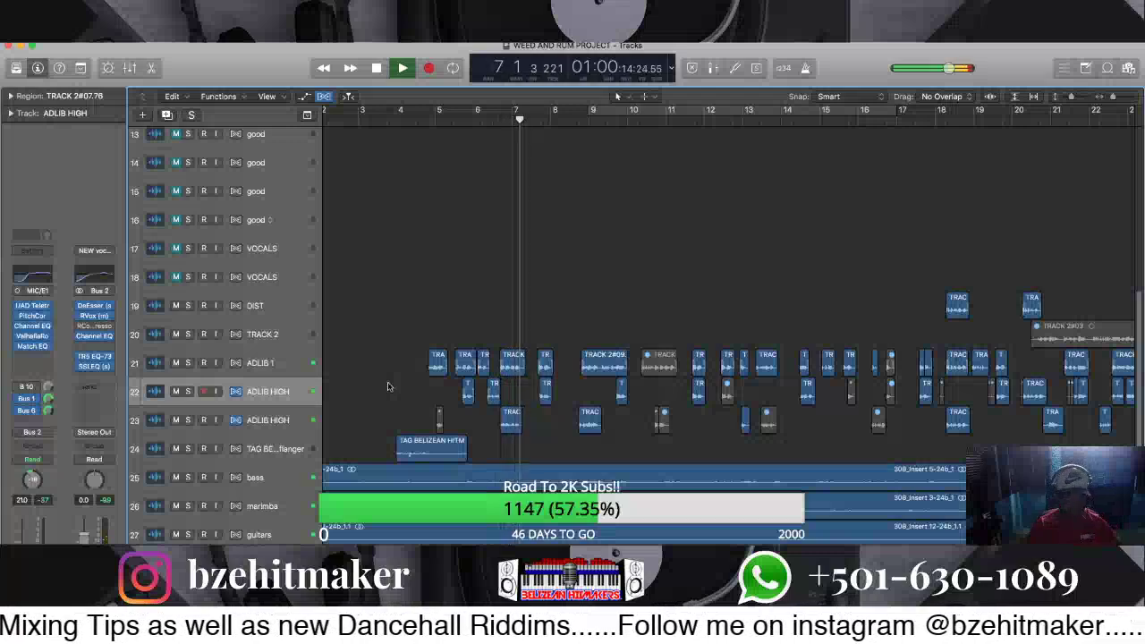
{"action": "key", "text": "t"}
{"action": "key", "text": "m"}
{"action": "left_click", "coordinate": [510, 368]}
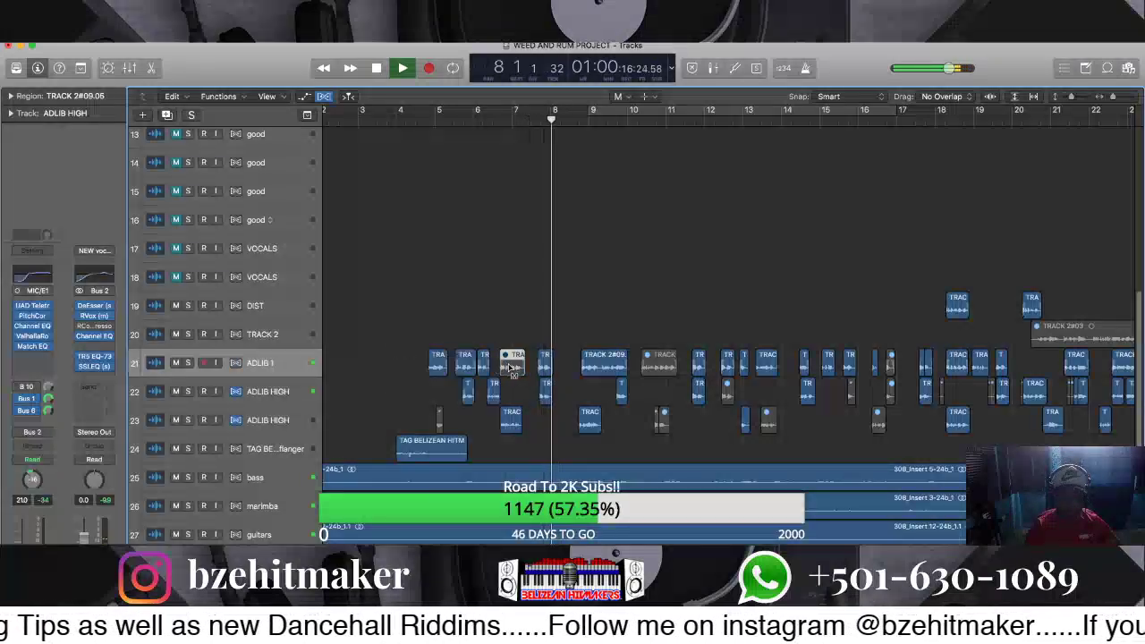
Replay from about bar 6 and mute the region just before bar 7 on the second ADLIB HIGH track
{"action": "key", "text": "t"}
{"action": "key", "text": "t"}
{"action": "key", "text": "t"}
{"action": "key", "text": "m"}
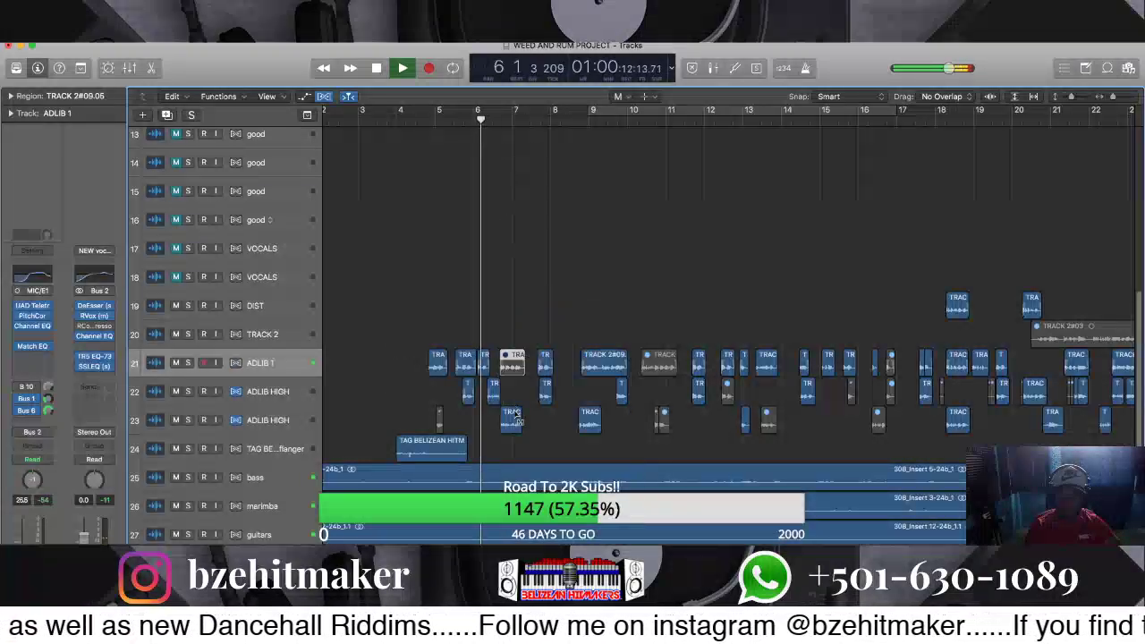
{"action": "left_click", "coordinate": [511, 417]}
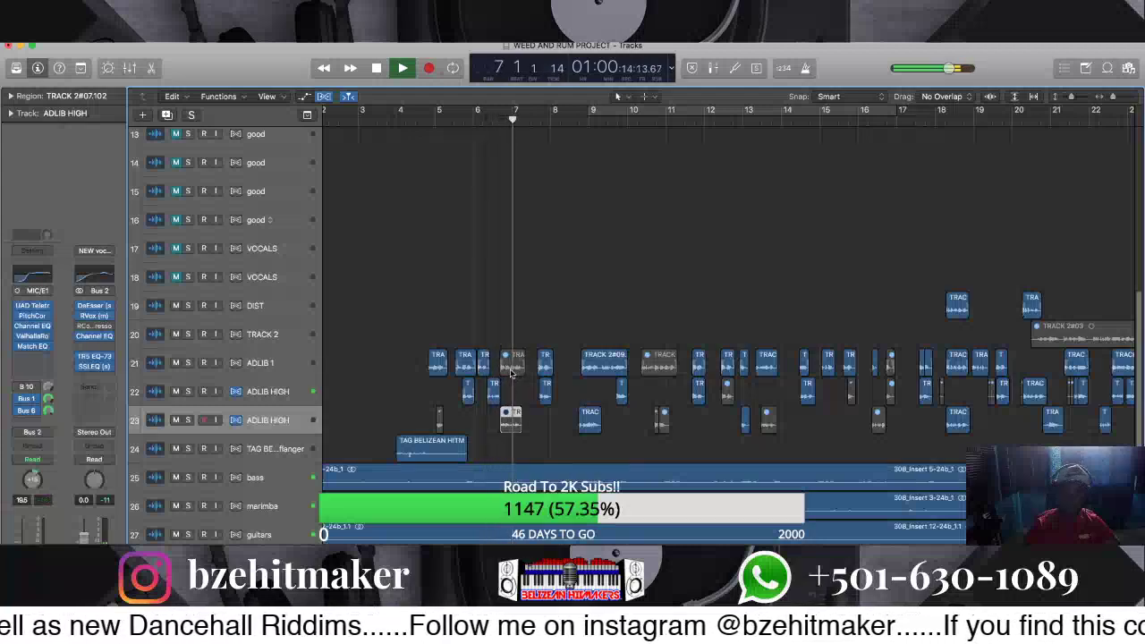
Unmute the ADLIB 1 region just before bar 7 and replay the mix from a little before it
{"action": "left_click", "coordinate": [512, 368]}
{"action": "key", "text": "space"}
{"action": "key", "text": "comma"}
{"action": "key", "text": "comma"}
{"action": "key", "text": "comma"}
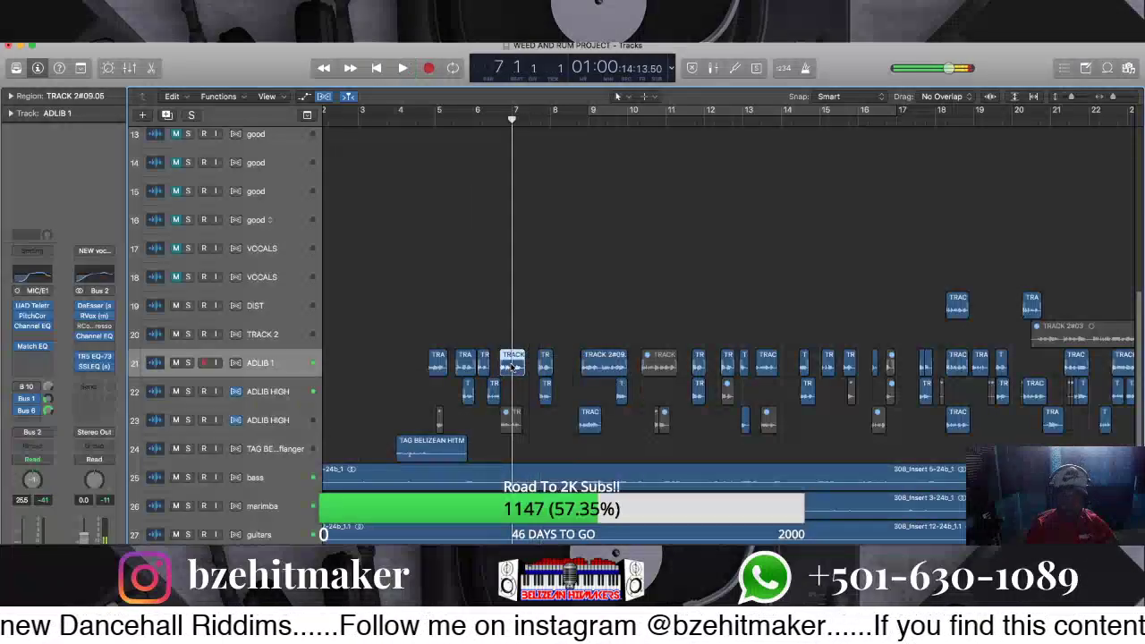
{"action": "key", "text": "space"}
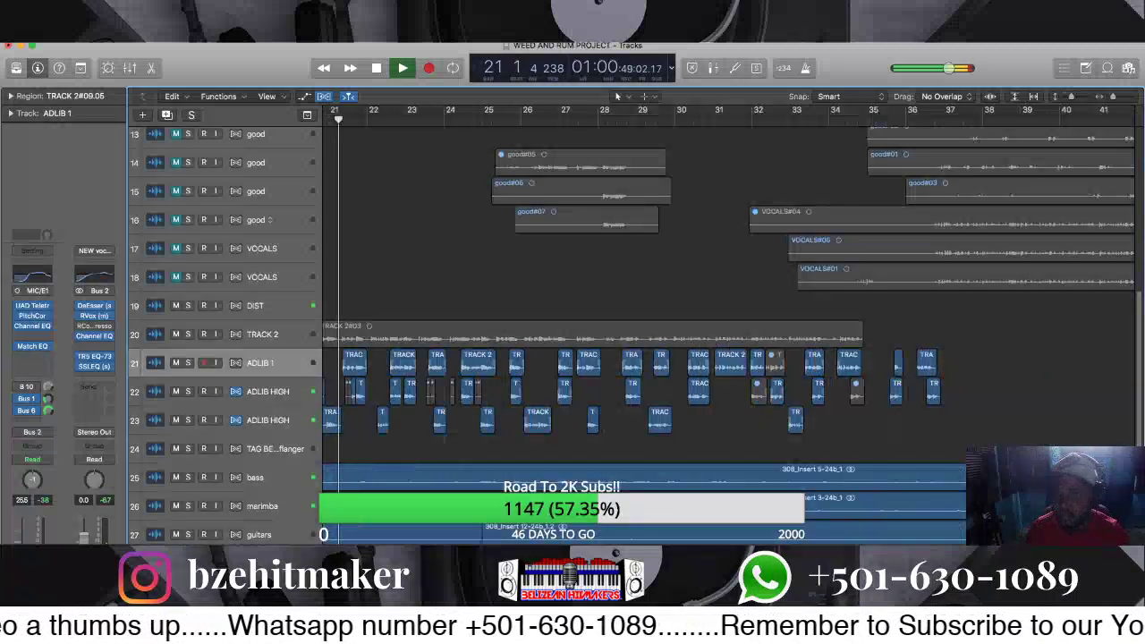
Replay from about bar 17 and lower the DIST track's level to -21.0 dB
{"action": "key", "text": "space"}
{"action": "key", "text": "comma"}
{"action": "key", "text": "comma"}
{"action": "key", "text": "comma"}
{"action": "key", "text": "comma"}
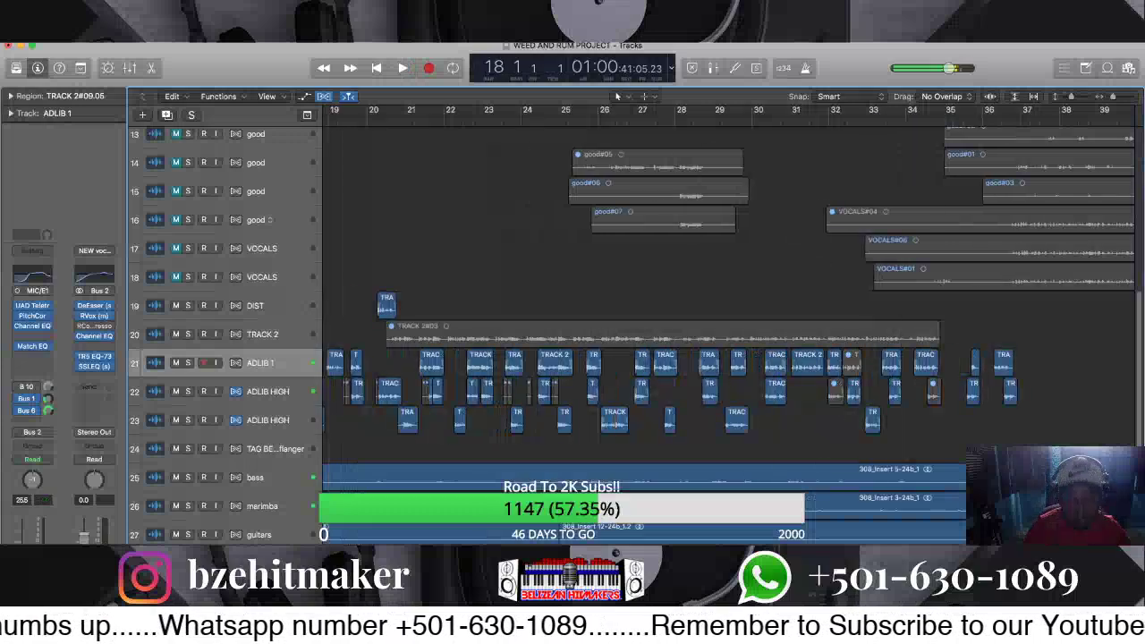
{"action": "key", "text": "space"}
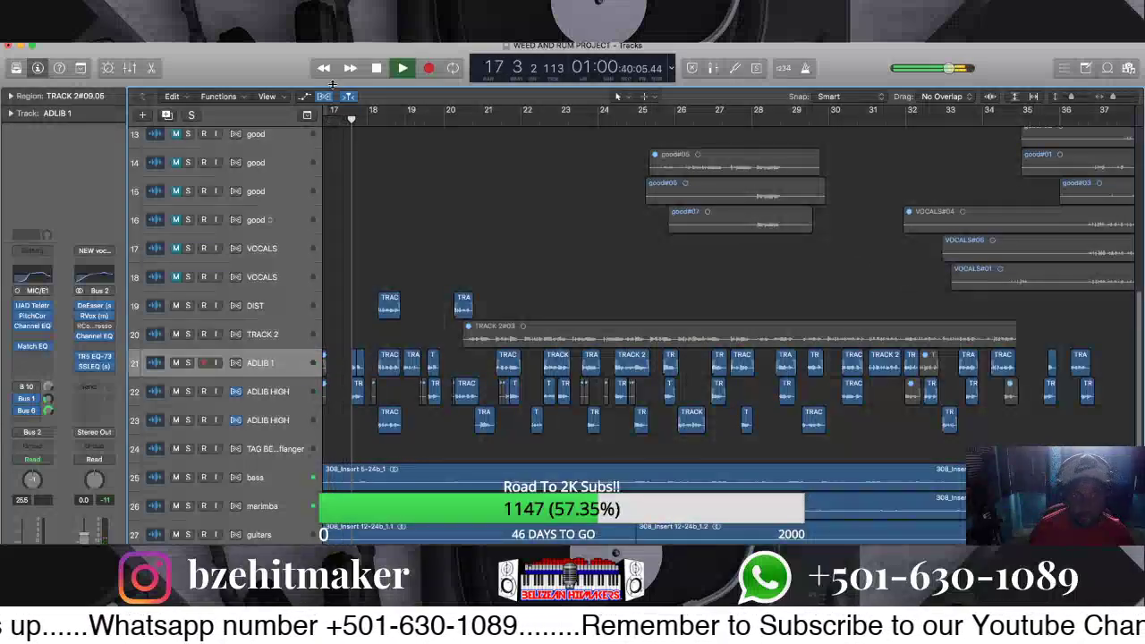
{"action": "key", "text": "Up"}
{"action": "key", "text": "Up"}
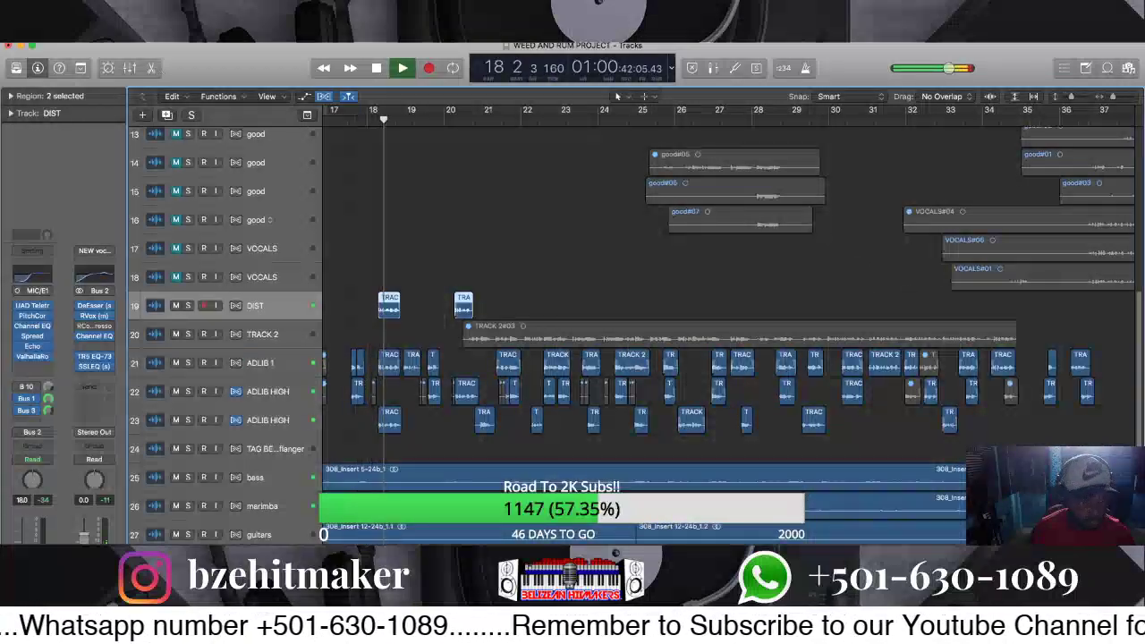
{"action": "key", "text": "space"}
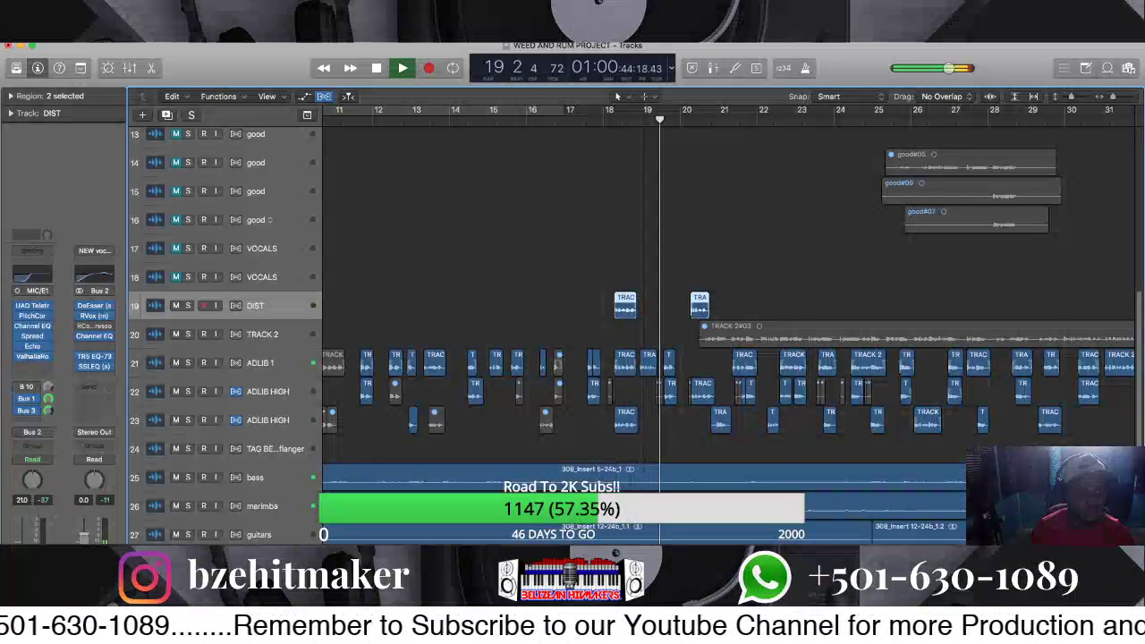
{"action": "left_click", "coordinate": [449, 319]}
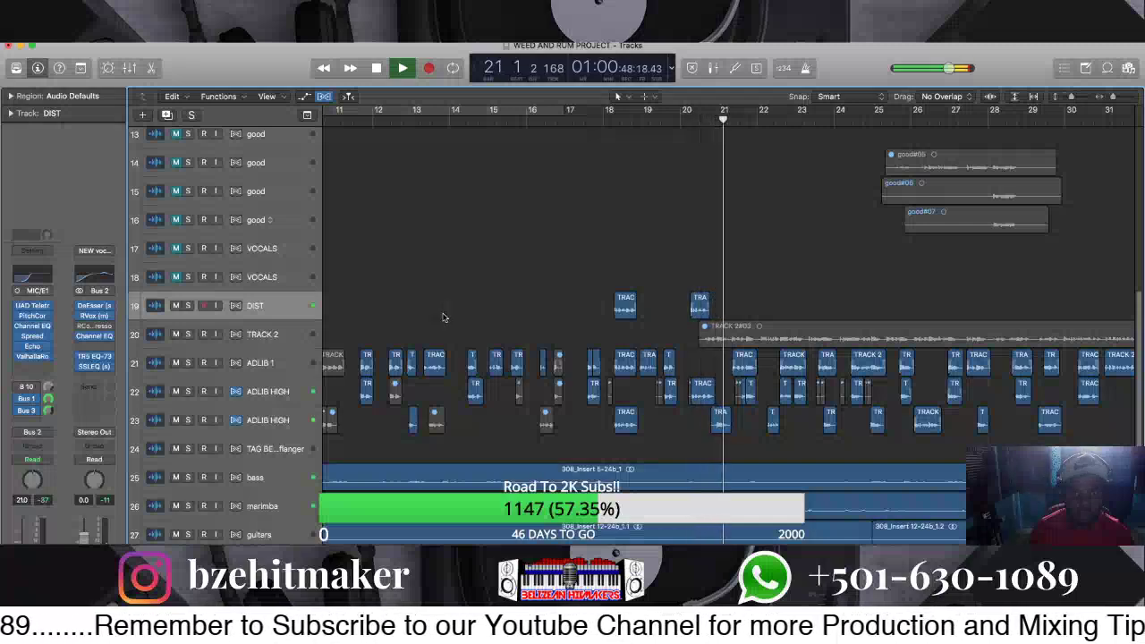
Check the two ADLIB HIGH tracks and lower the second one's level to -21.0 dB
{"action": "left_click_drag", "start_coordinate": [1114, 97], "coordinate": [1111, 97]}
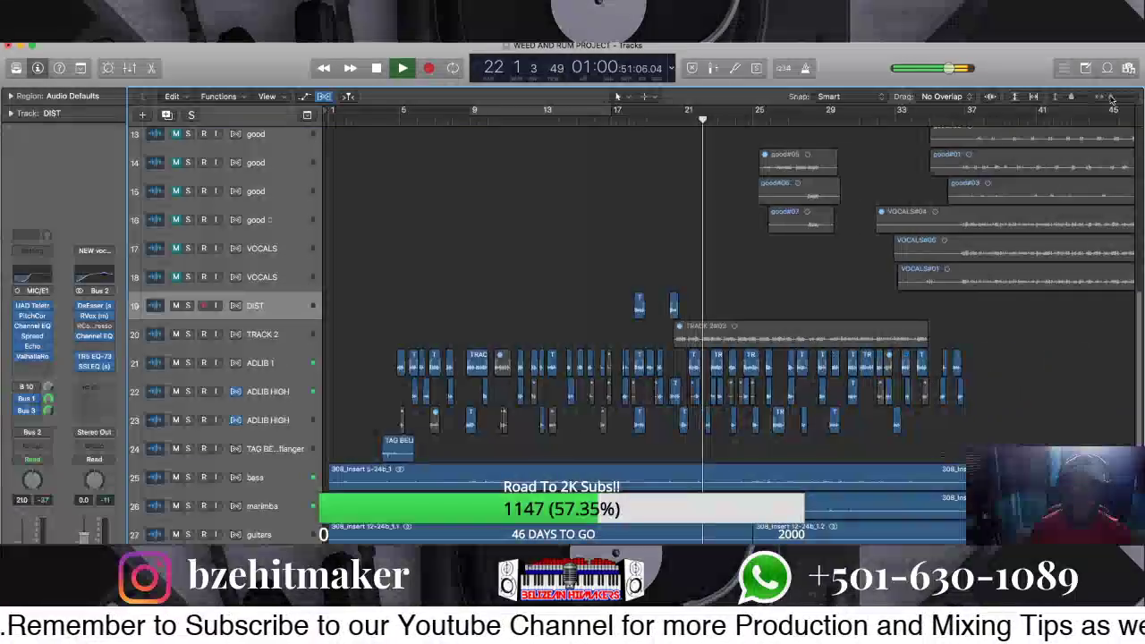
{"action": "left_click", "coordinate": [283, 421]}
{"action": "left_click", "coordinate": [281, 392]}
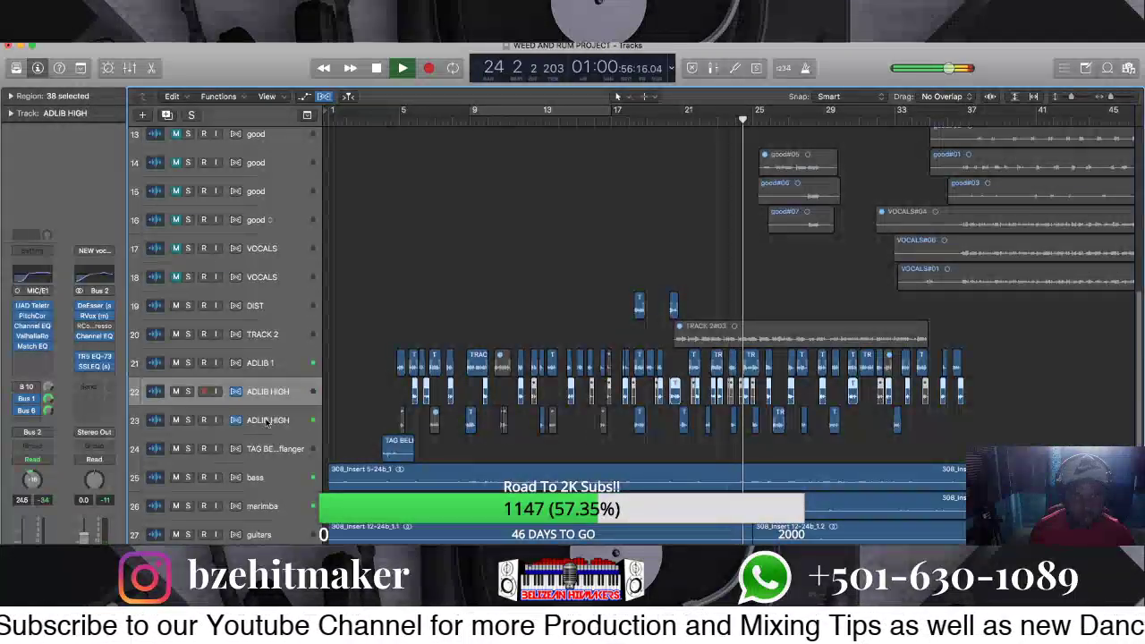
{"action": "key", "text": "Down"}
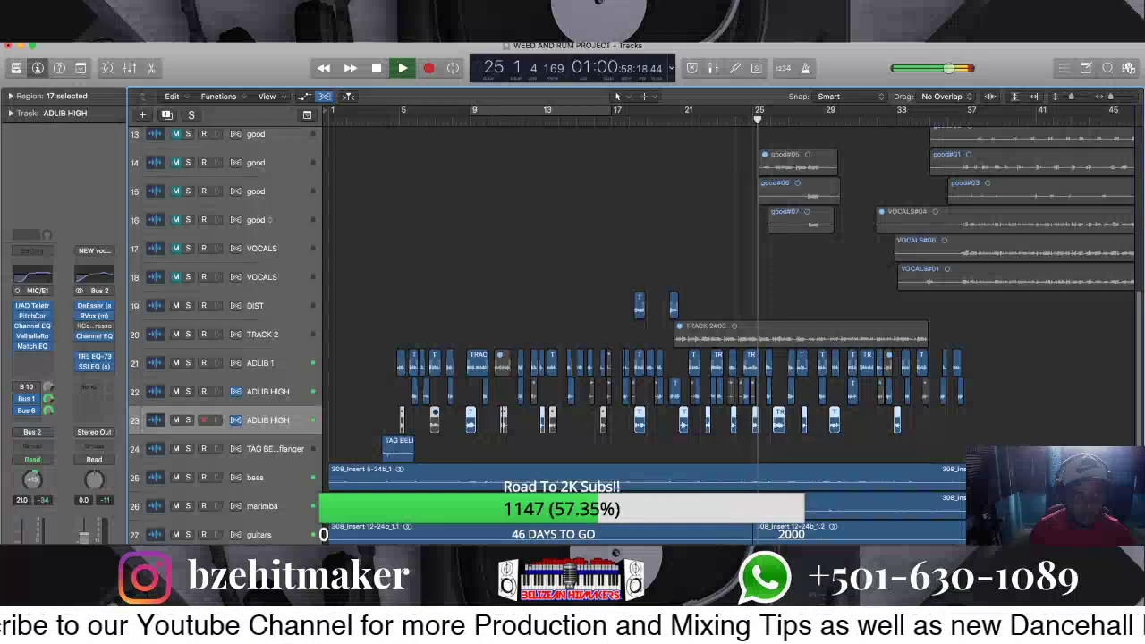
Show automation for the FUEGO vocal track and add volume points at -12.0 dB just before bar 5
{"action": "left_click", "coordinate": [537, 304]}
{"action": "scroll", "coordinate": [536, 304], "scroll_direction": "up", "scroll_amount": 10}
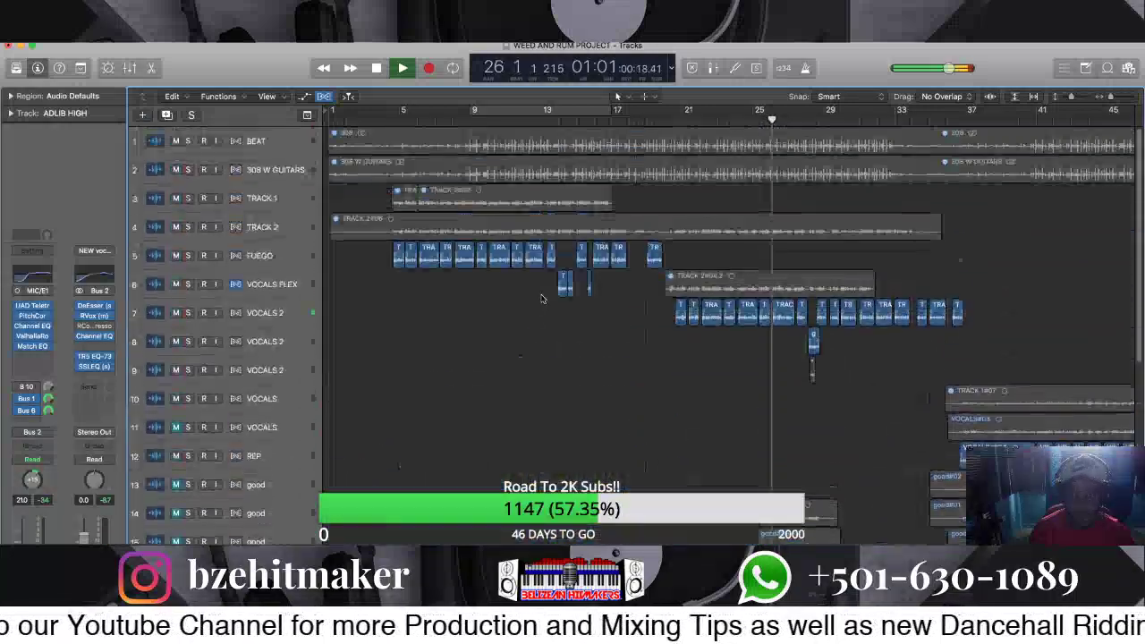
{"action": "left_click", "coordinate": [253, 315]}
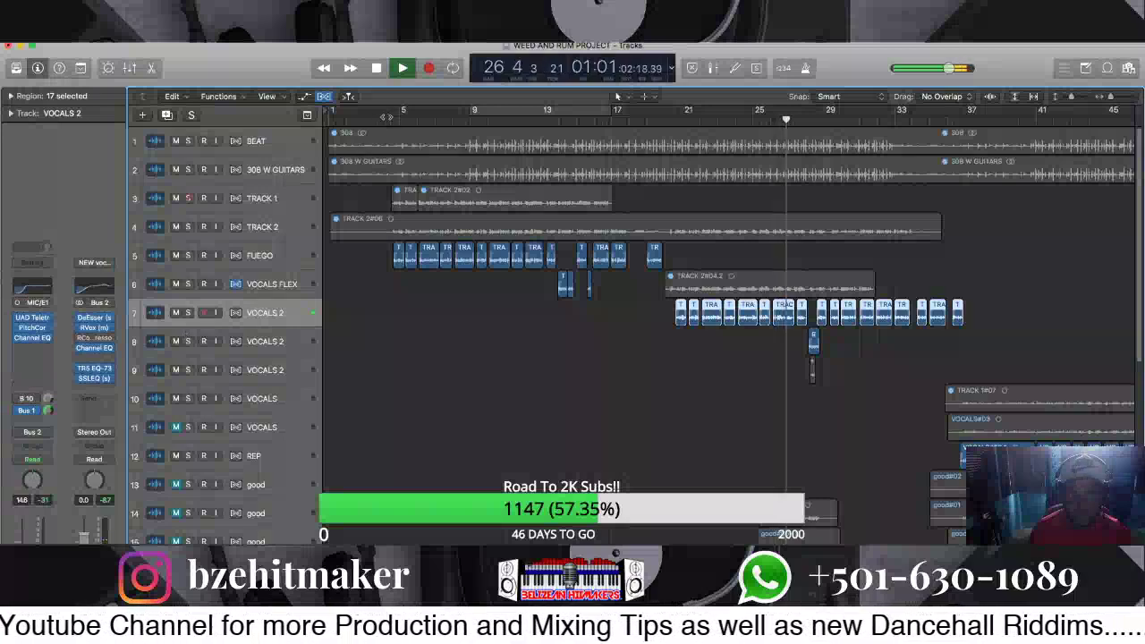
{"action": "left_click", "coordinate": [291, 254]}
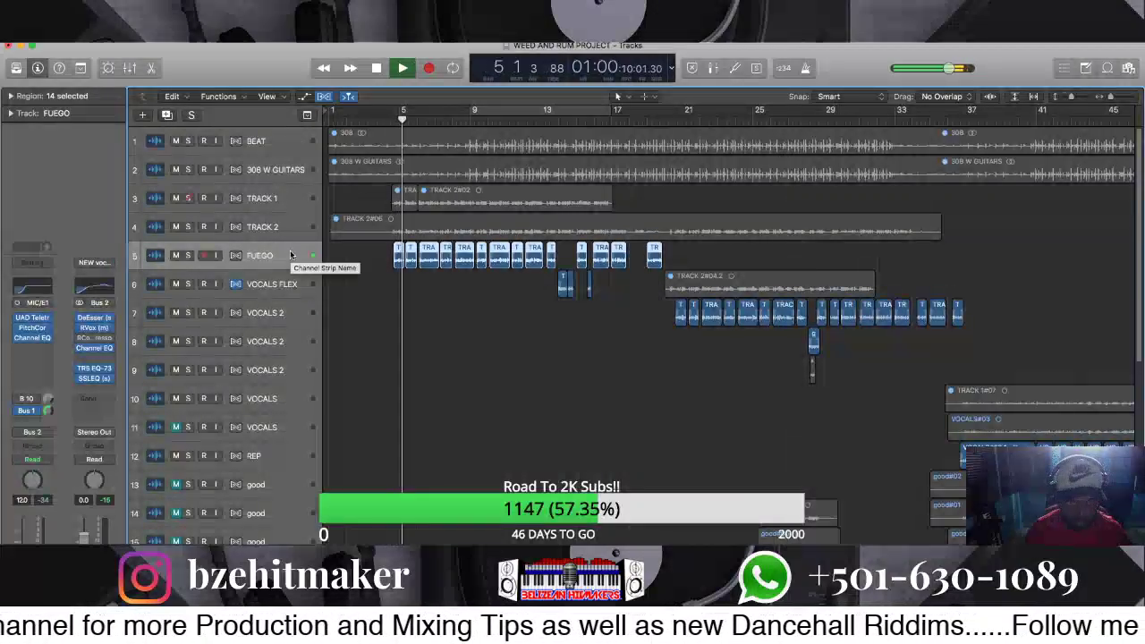
{"action": "key", "text": "a"}
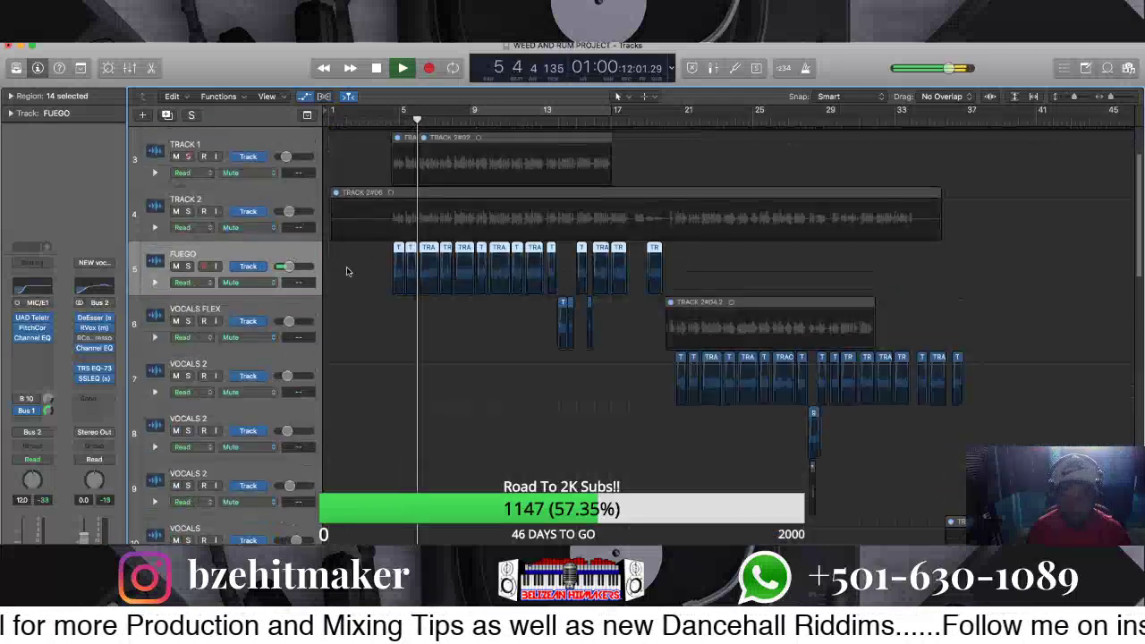
{"action": "key", "text": "a"}
{"action": "key", "text": "a"}
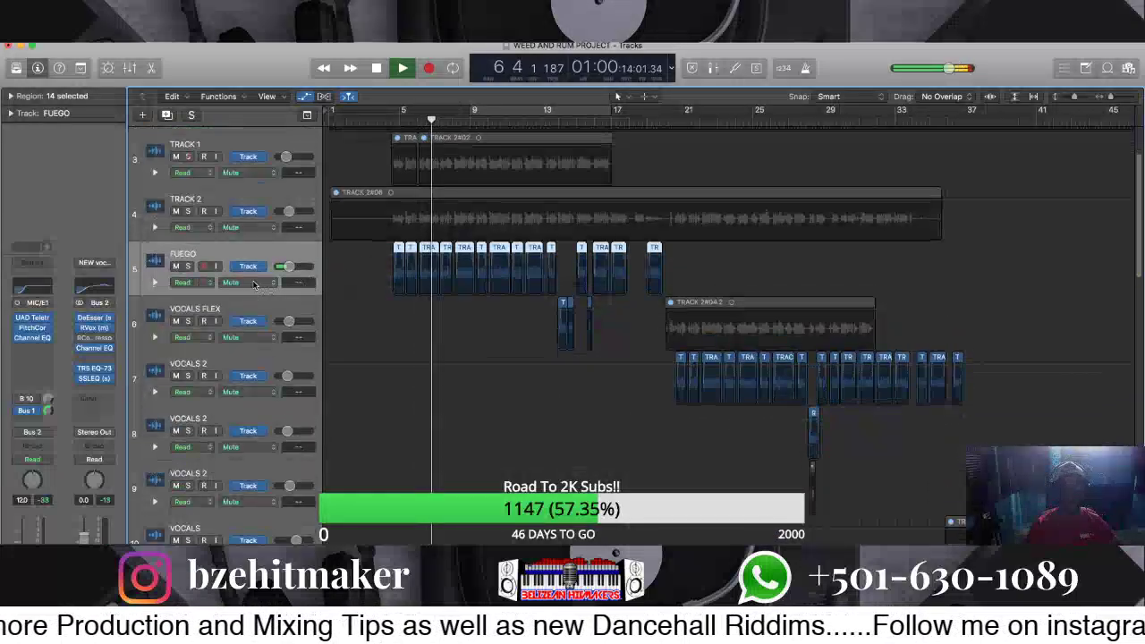
{"action": "left_click", "coordinate": [253, 285]}
{"action": "left_click", "coordinate": [356, 318]}
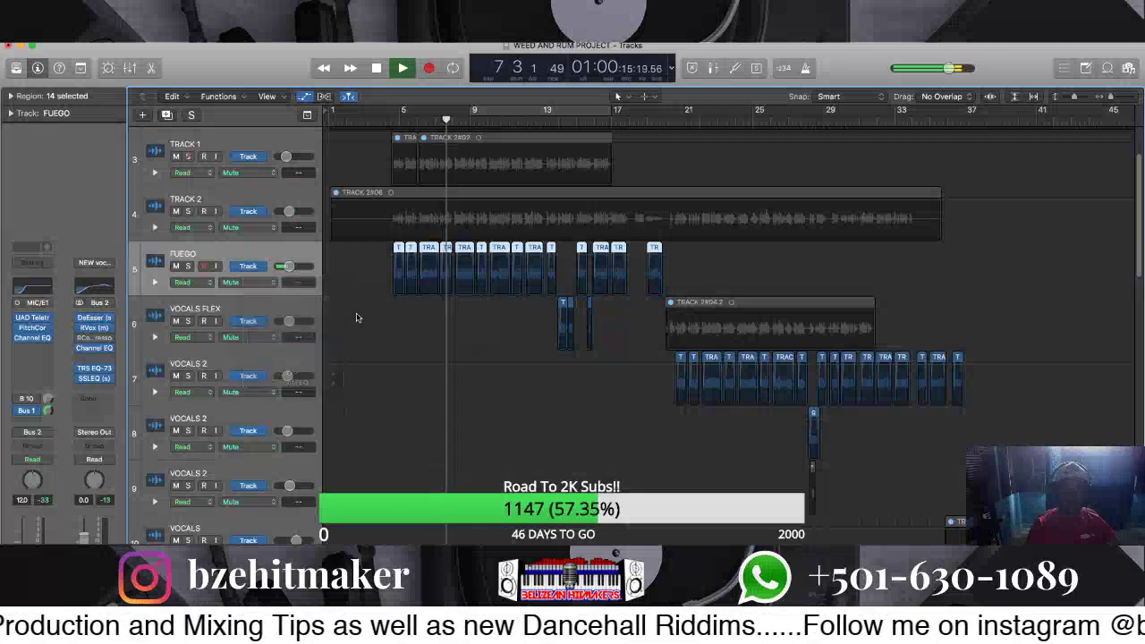
{"action": "left_click", "coordinate": [383, 285]}
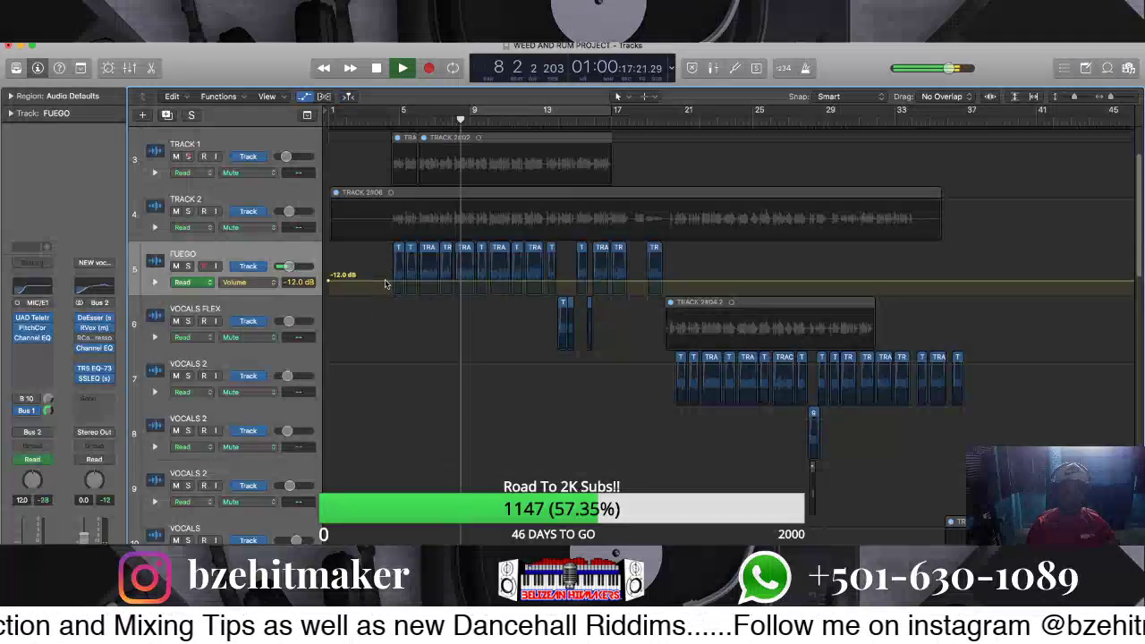
{"action": "left_click", "coordinate": [387, 281]}
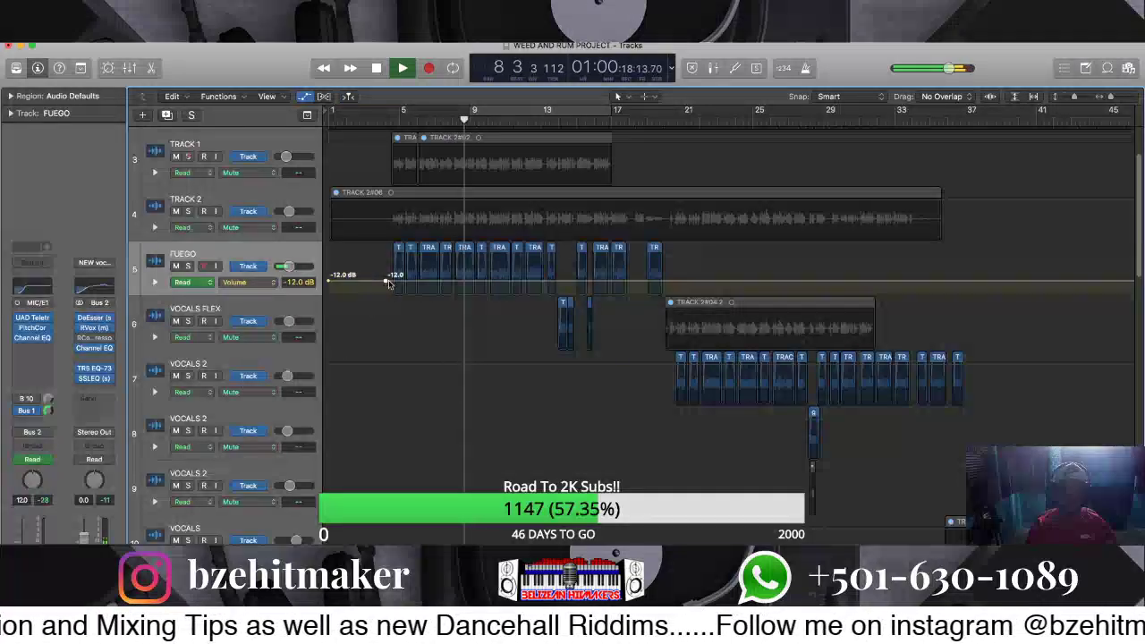
Raise the FUEGO volume automation to -10.8 dB from just after bar 9 onward and replay the passage leading into it
{"action": "left_click", "coordinate": [480, 283]}
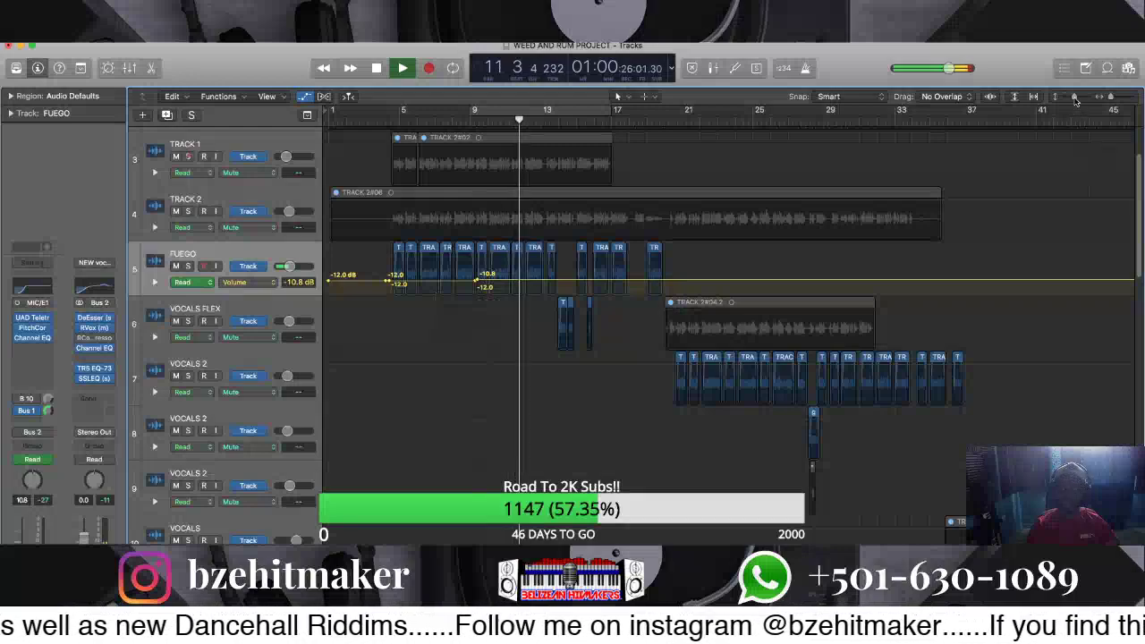
{"action": "left_click_drag", "start_coordinate": [1075, 98], "coordinate": [1118, 103]}
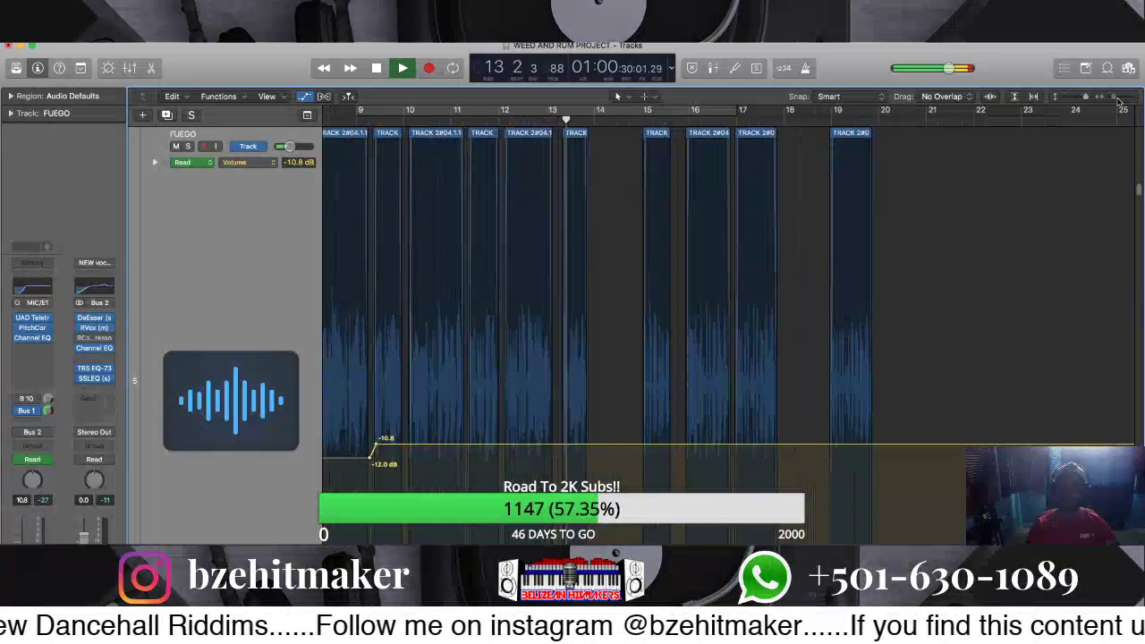
{"action": "key", "text": "space"}
{"action": "key", "text": "comma"}
{"action": "key", "text": "comma"}
{"action": "key", "text": "comma"}
{"action": "key", "text": "comma"}
{"action": "key", "text": "comma"}
{"action": "key", "text": "comma"}
{"action": "key", "text": "comma"}
{"action": "key", "text": "comma"}
{"action": "key", "text": "comma"}
{"action": "key", "text": "comma"}
{"action": "key", "text": "comma"}
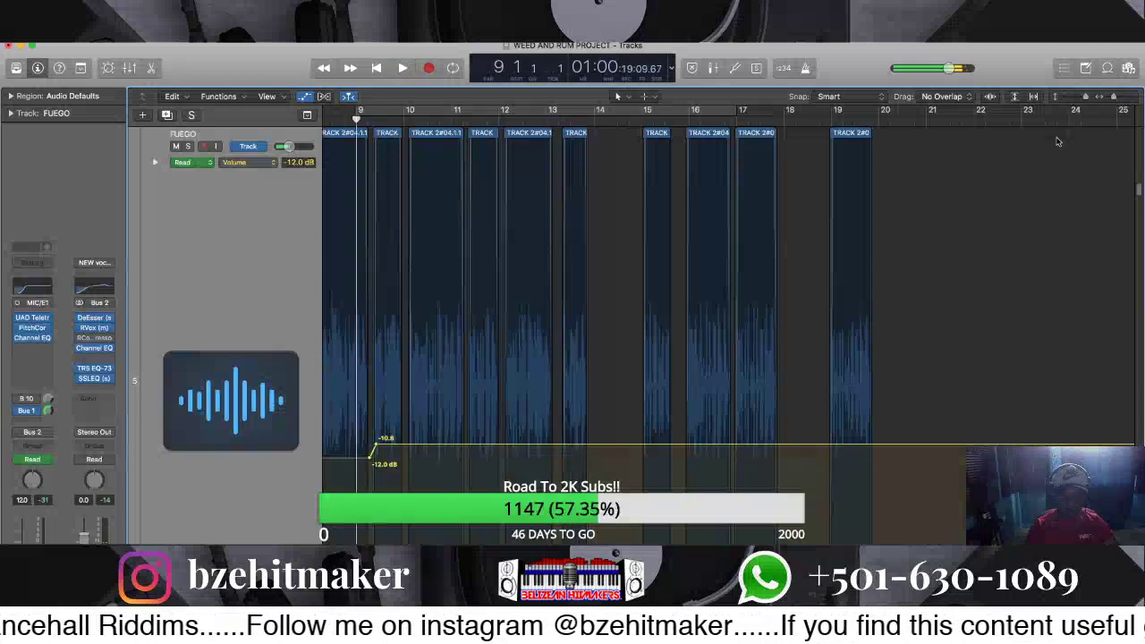
{"action": "key", "text": "period"}
{"action": "key", "text": "period"}
{"action": "key", "text": "space"}
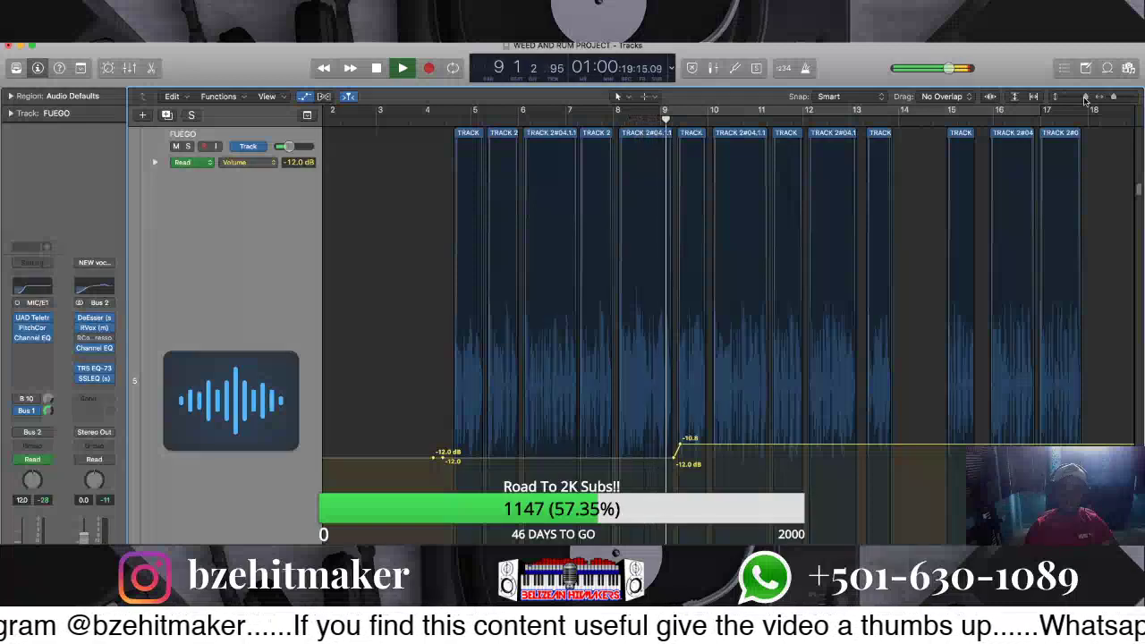
Move the FUEGO volume ramp earlier so that it starts just before bar 9, and replay the transition
{"action": "key", "text": "space"}
{"action": "key", "text": "comma"}
{"action": "key", "text": "comma"}
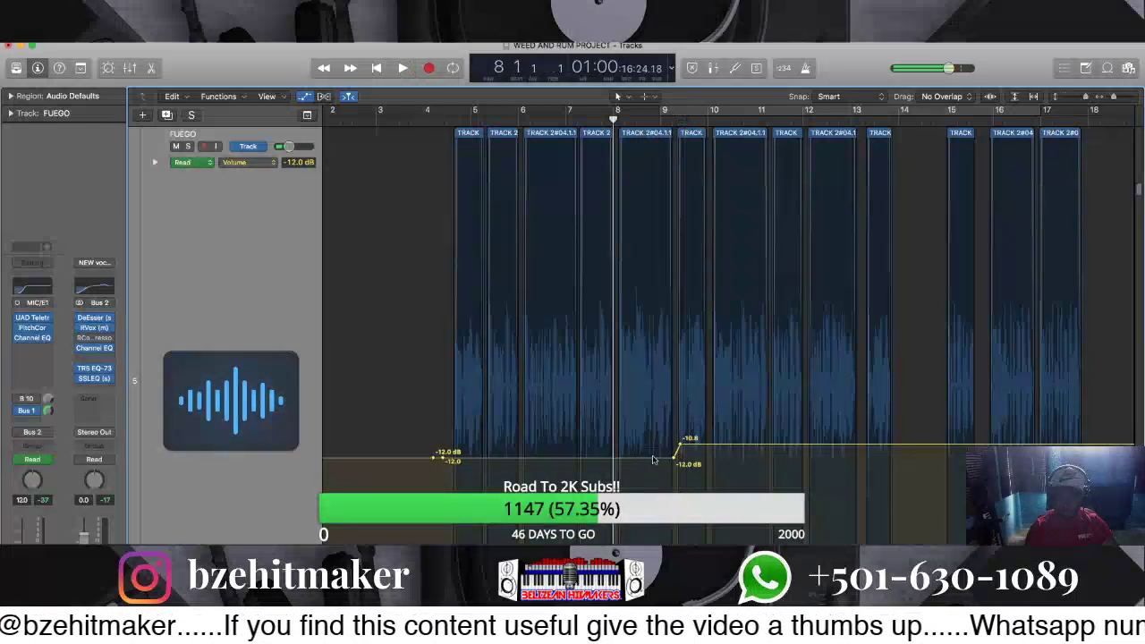
{"action": "key", "text": "space"}
{"action": "left_click_drag", "start_coordinate": [679, 444], "coordinate": [655, 457]}
{"action": "key", "text": "space"}
{"action": "key", "text": "comma"}
{"action": "key", "text": "comma"}
{"action": "key", "text": "comma"}
{"action": "key", "text": "space"}
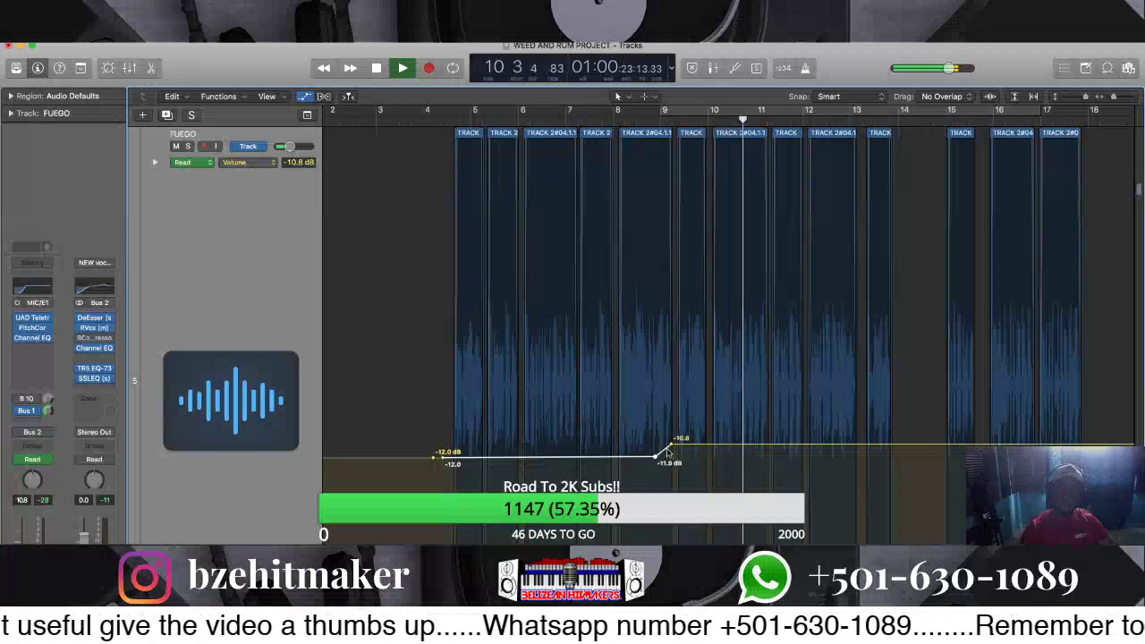
Lower the upper end of the FUEGO volume ramp to -11.1 dB and replay from about bar 8
{"action": "left_click_drag", "start_coordinate": [671, 444], "coordinate": [672, 450]}
{"action": "key", "text": "space"}
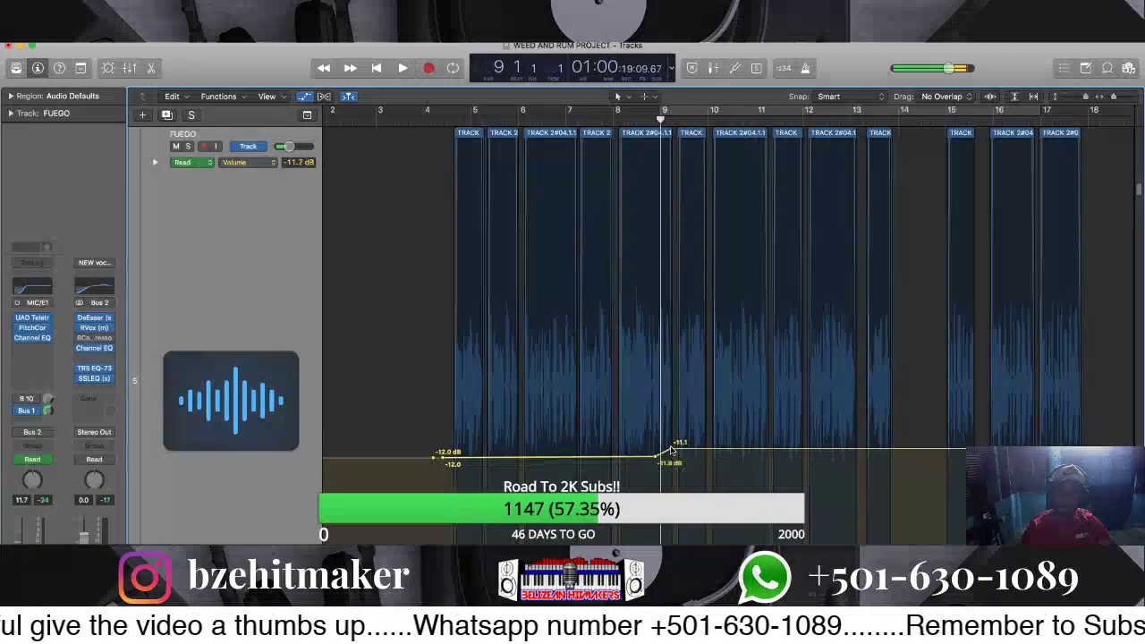
{"action": "key", "text": "comma"}
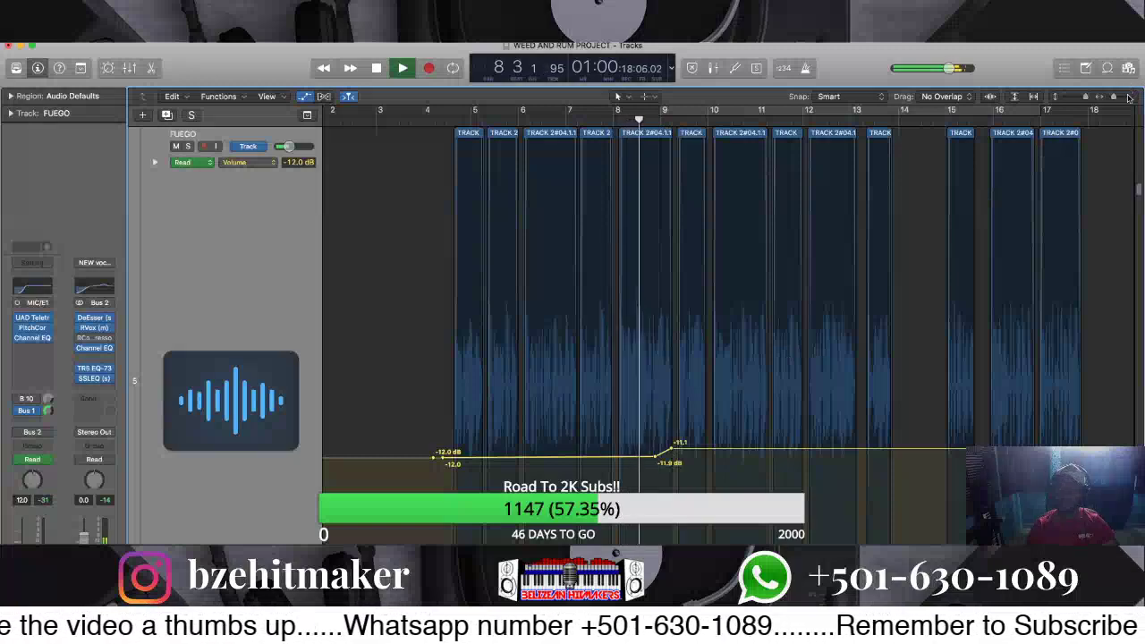
Shift the start point of the FUEGO volume ramp slightly earlier and replay from about bar 5
{"action": "left_click", "coordinate": [1128, 98]}
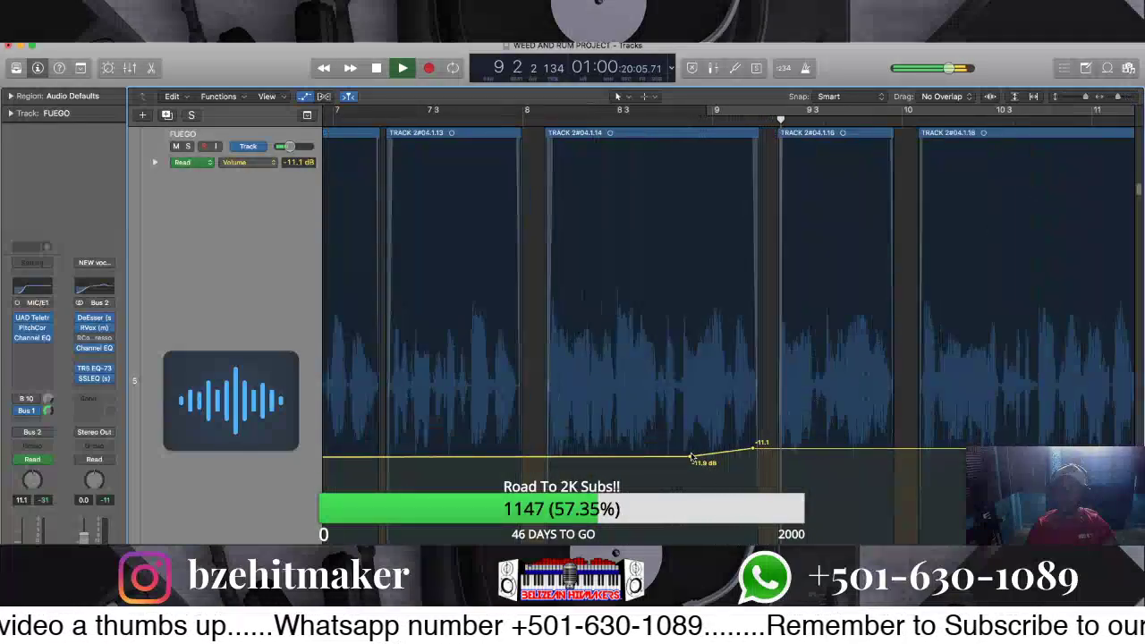
{"action": "key", "text": "comma"}
{"action": "key", "text": "comma"}
{"action": "left_click_drag", "start_coordinate": [689, 457], "coordinate": [672, 458]}
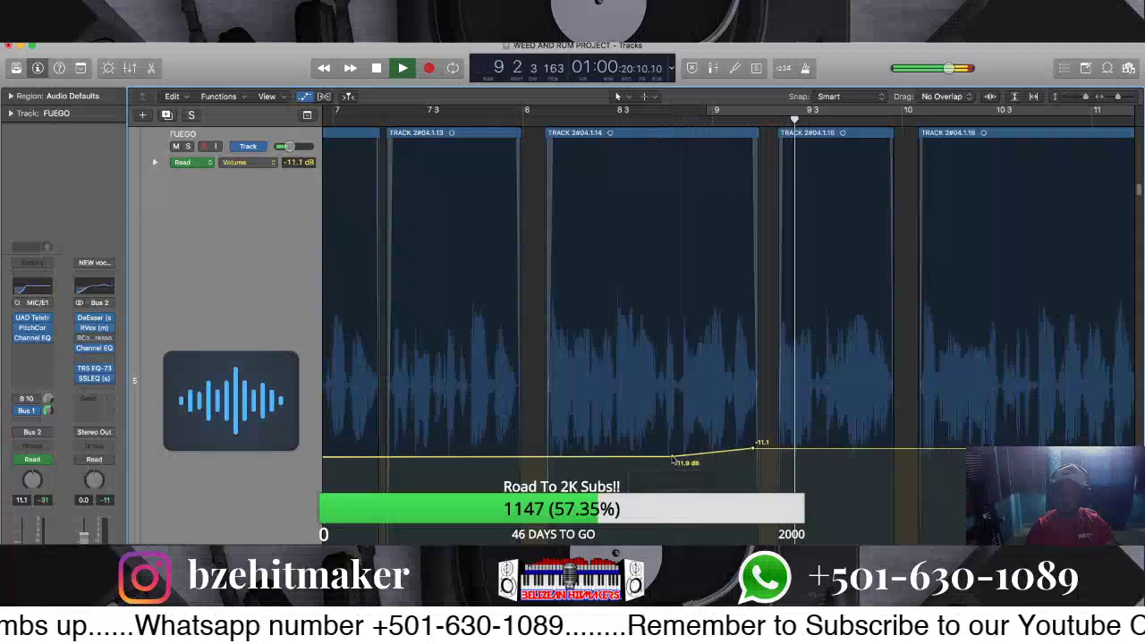
{"action": "key", "text": "comma"}
{"action": "key", "text": "comma"}
{"action": "key", "text": "comma"}
{"action": "key", "text": "comma"}
{"action": "key", "text": "comma"}
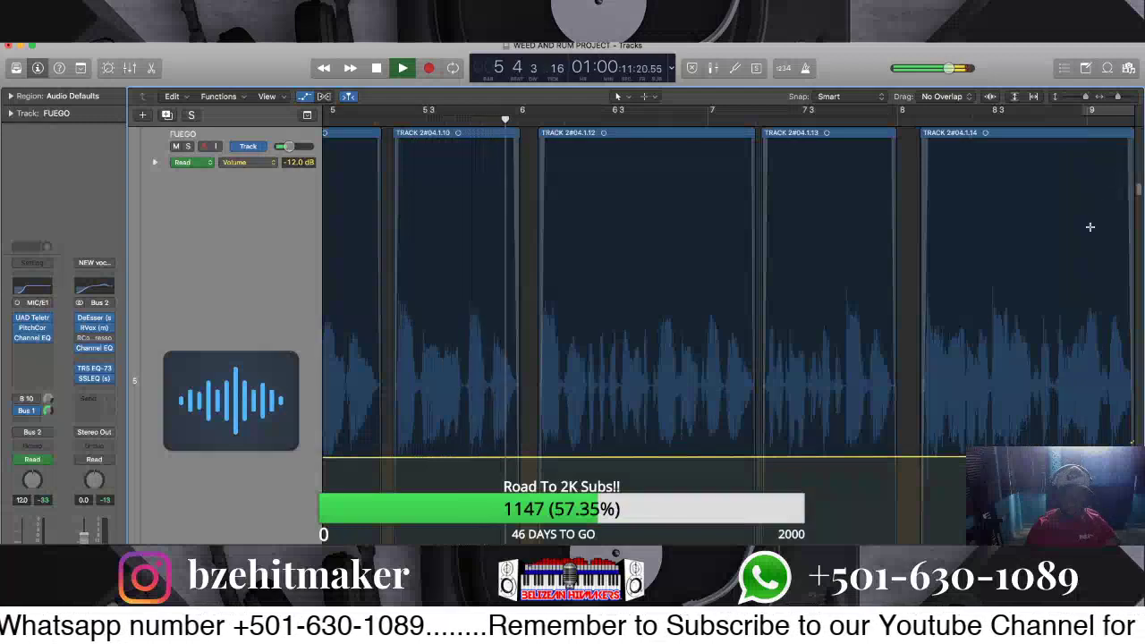
Redo three undone automation edits on the FUEGO track to restore its -12.0 dB volume points before bar 5
{"action": "scroll", "coordinate": [1089, 227], "scroll_direction": "up", "scroll_amount": 1}
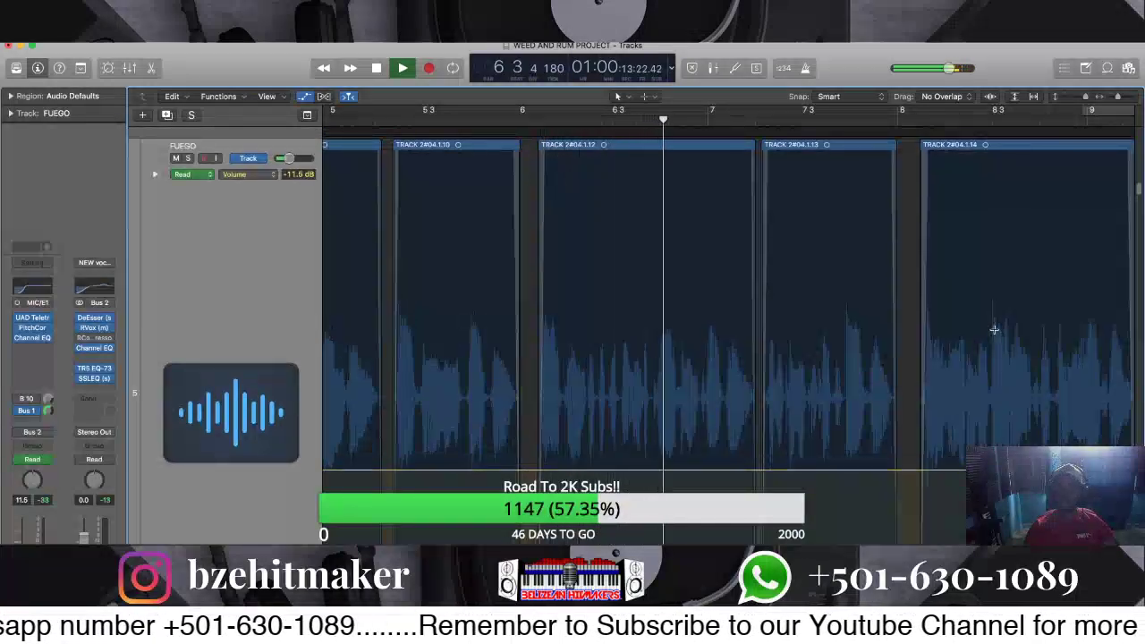
{"action": "scroll", "coordinate": [1099, 168], "scroll_direction": "down", "scroll_amount": 2}
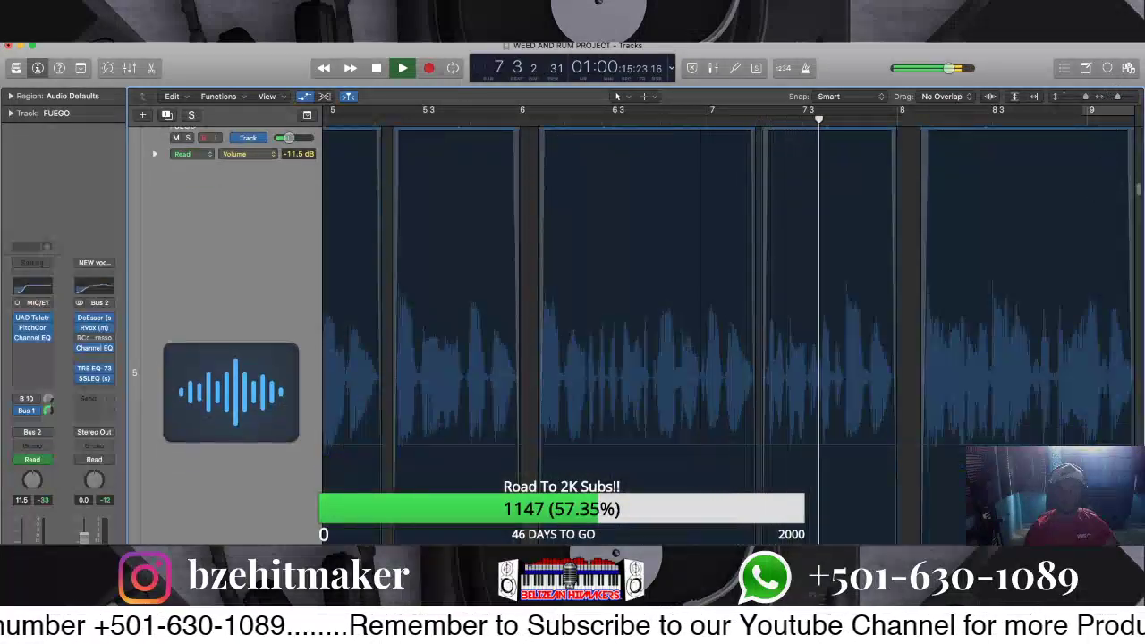
{"action": "left_click", "coordinate": [121, 33]}
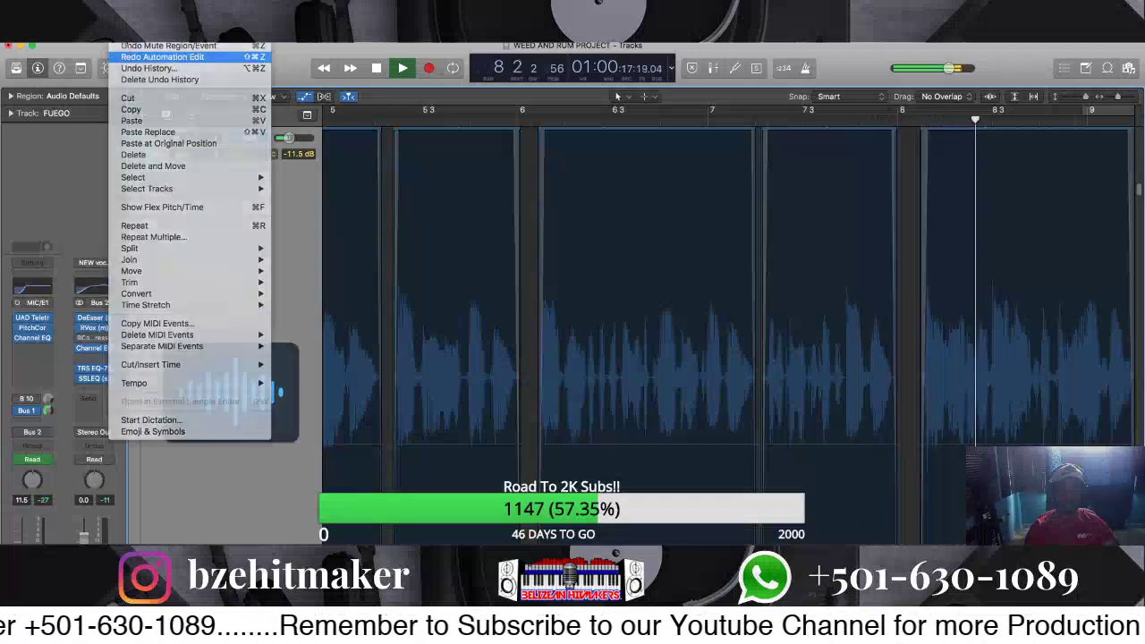
{"action": "left_click", "coordinate": [161, 57]}
{"action": "left_click", "coordinate": [121, 33]}
{"action": "left_click", "coordinate": [162, 57]}
{"action": "left_click", "coordinate": [121, 33]}
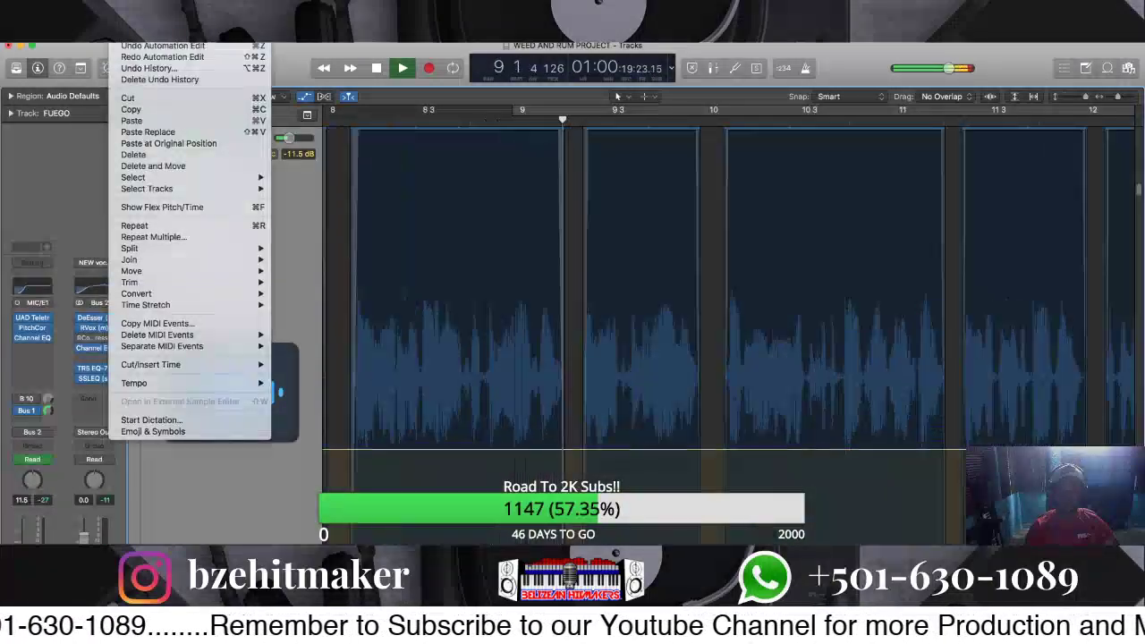
{"action": "left_click", "coordinate": [162, 58]}
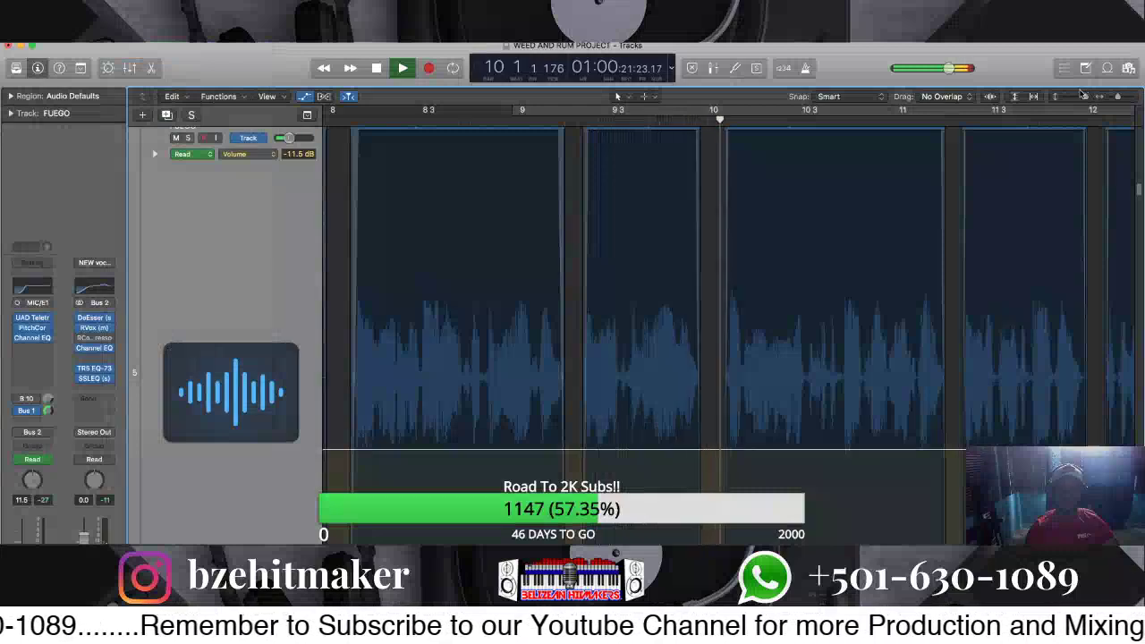
{"action": "left_click_drag", "start_coordinate": [1084, 97], "coordinate": [1099, 96]}
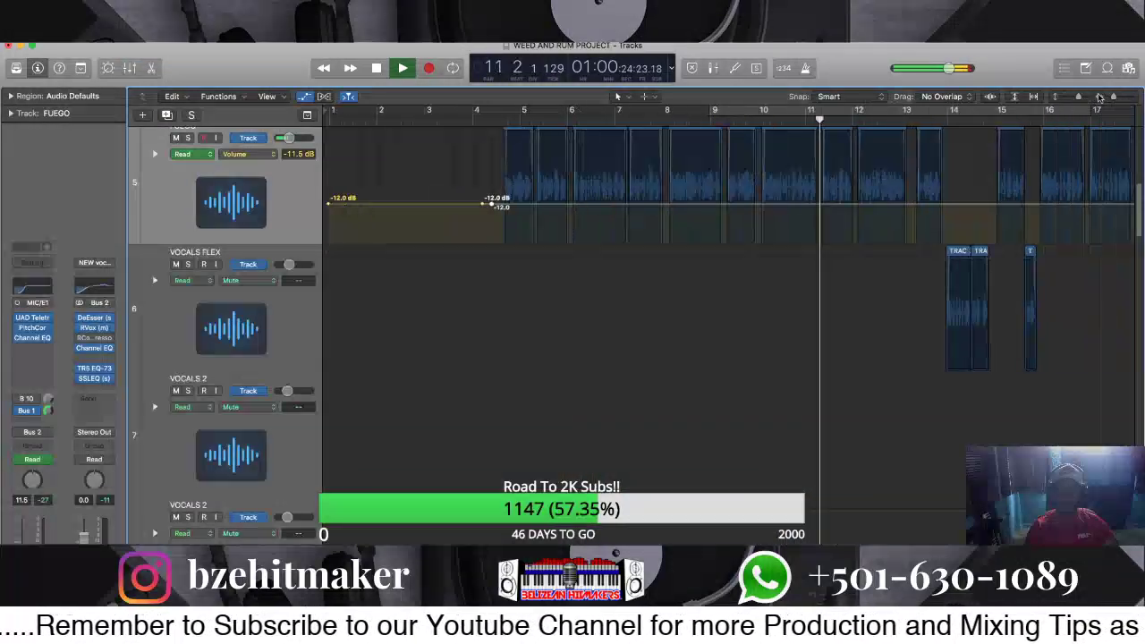
Raise the FUEGO volume to -10.6 dB just after bar 9, shift the ramp slightly later, and replay from before it
{"action": "left_click", "coordinate": [506, 116]}
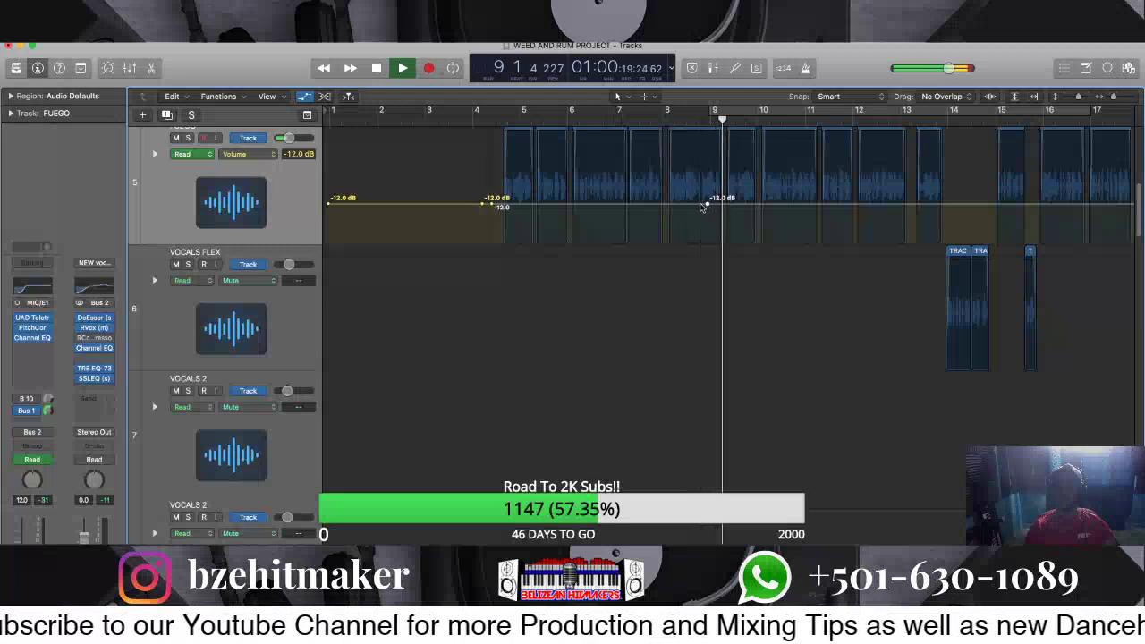
{"action": "left_click_drag", "start_coordinate": [711, 206], "coordinate": [719, 201]}
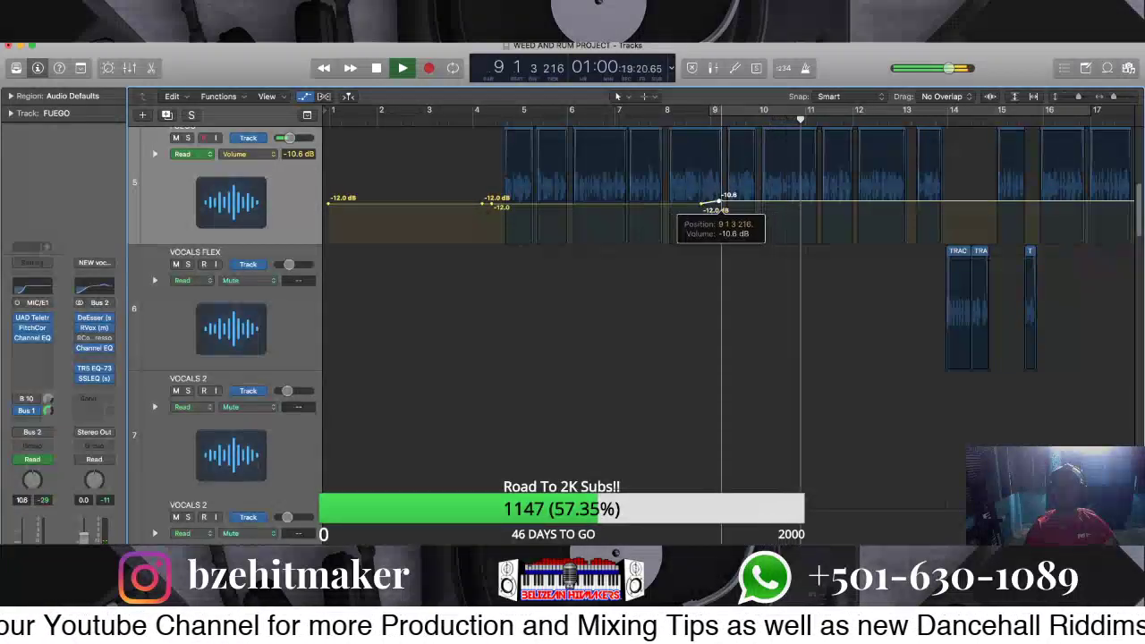
{"action": "left_click", "coordinate": [683, 118]}
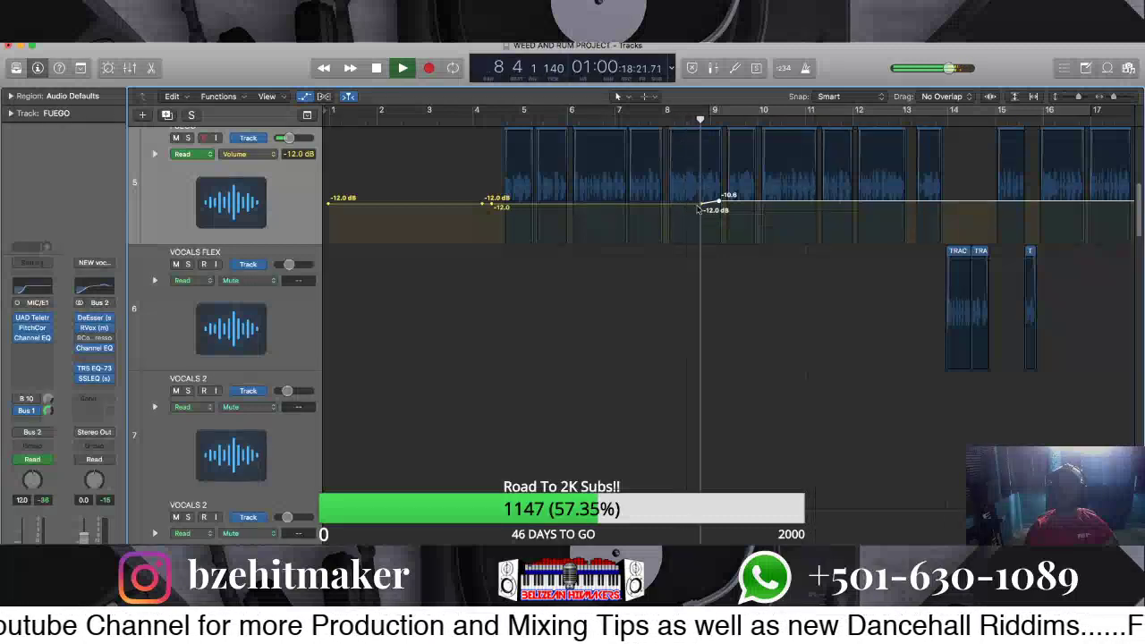
{"action": "left_click_drag", "start_coordinate": [704, 205], "coordinate": [714, 206]}
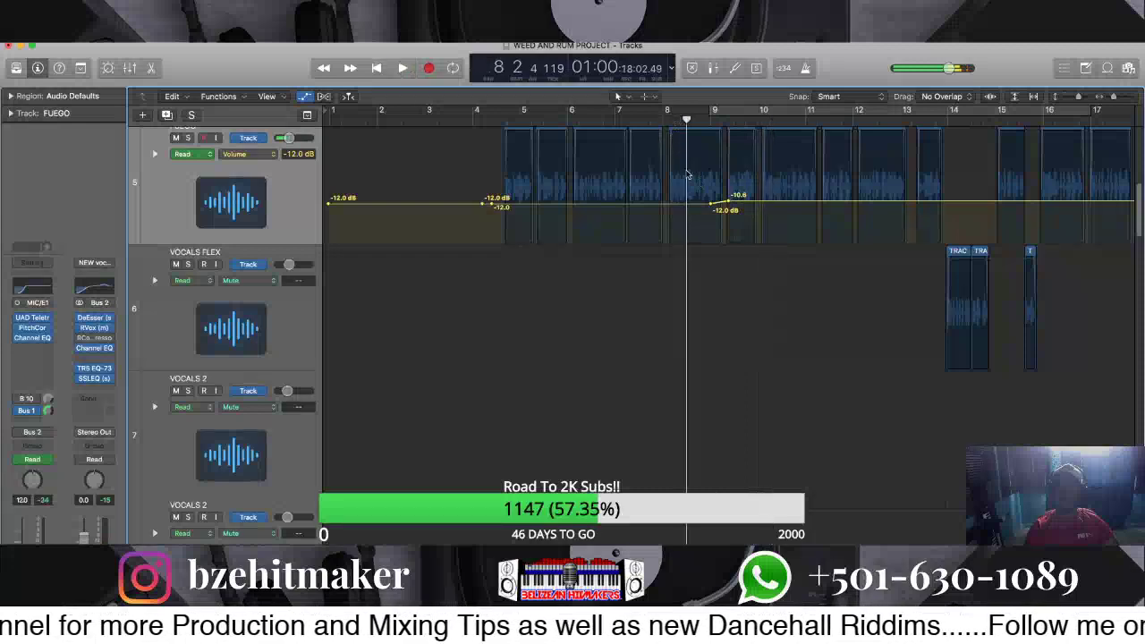
{"action": "key", "text": "space"}
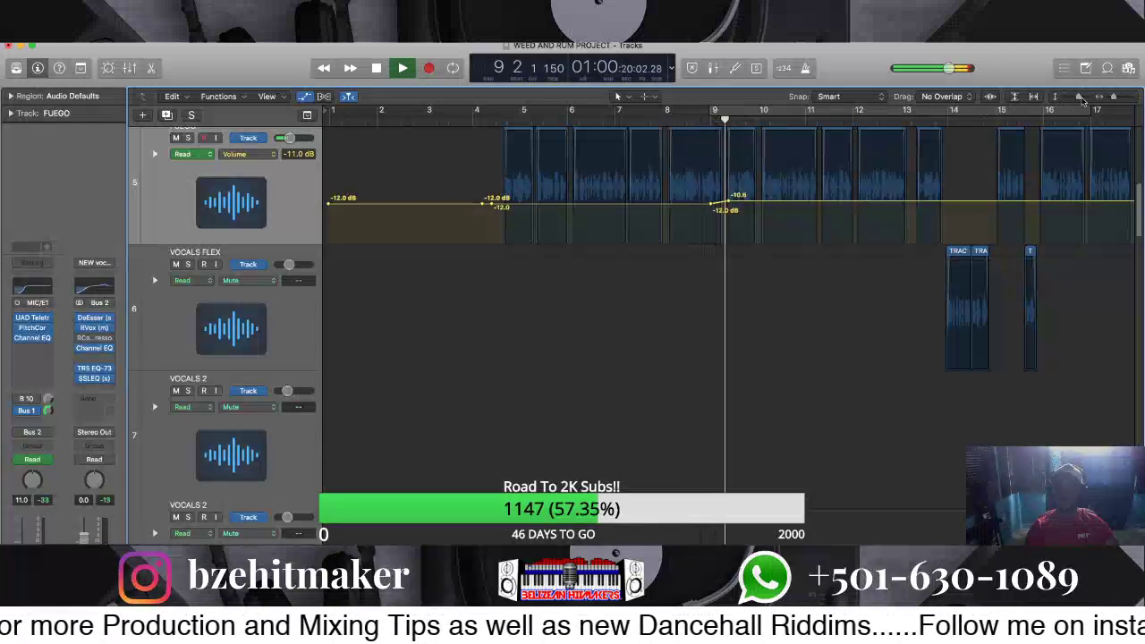
Fine-tune the upper end of the FUEGO volume ramp to -10.6 dB and add matching volume points just before bar 17
{"action": "left_click_drag", "start_coordinate": [1079, 98], "coordinate": [1082, 97]}
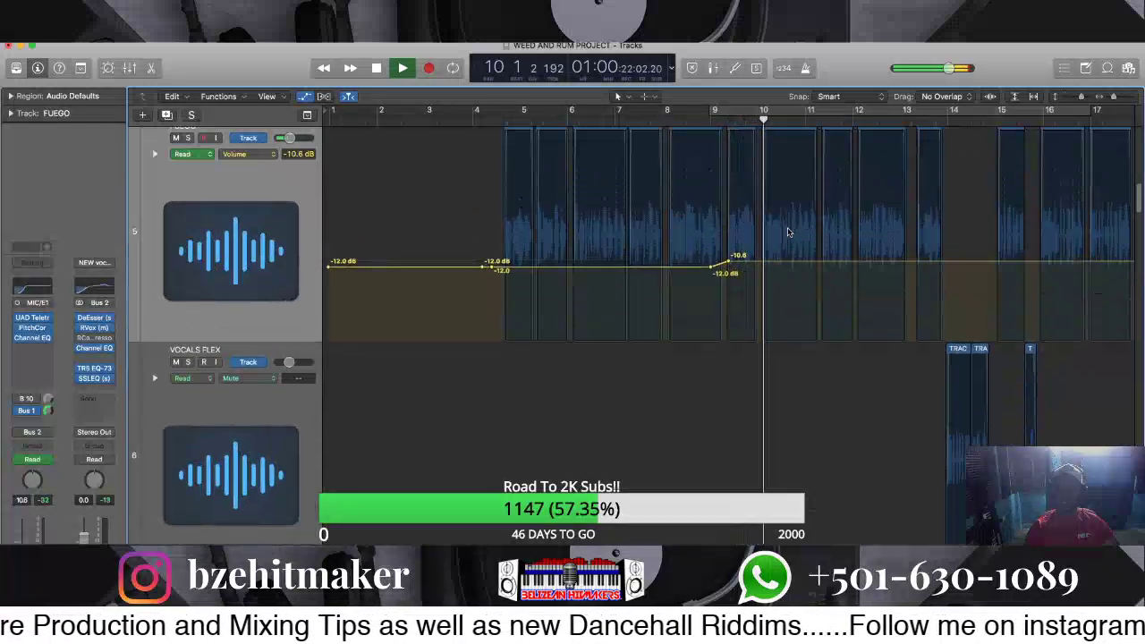
{"action": "left_click_drag", "start_coordinate": [728, 261], "coordinate": [728, 264]}
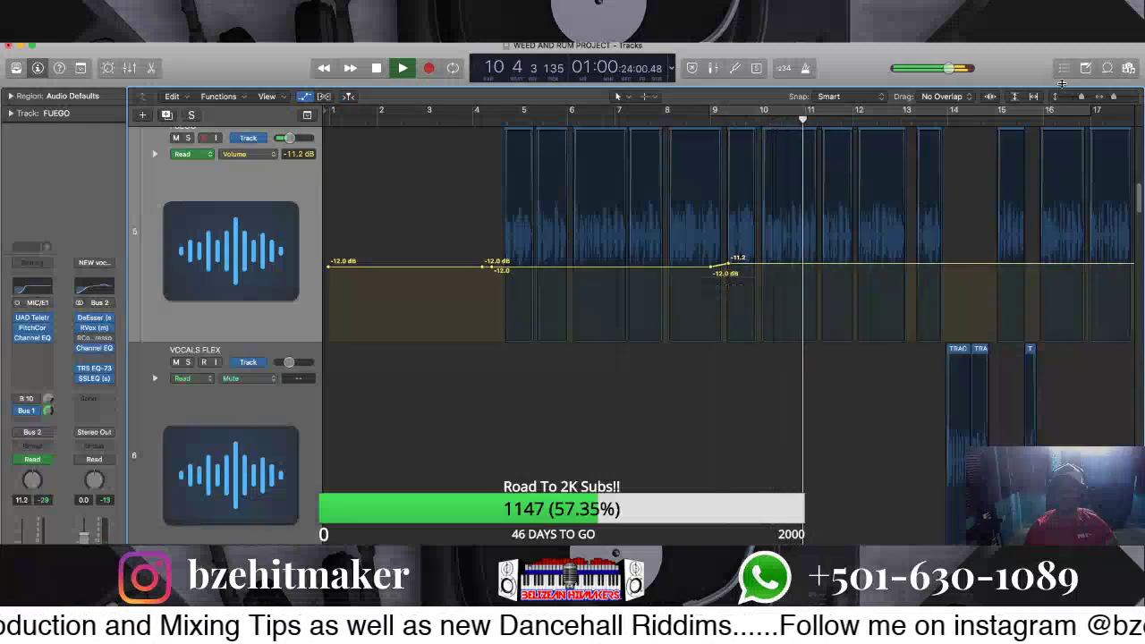
{"action": "left_click_drag", "start_coordinate": [1082, 97], "coordinate": [1086, 97]}
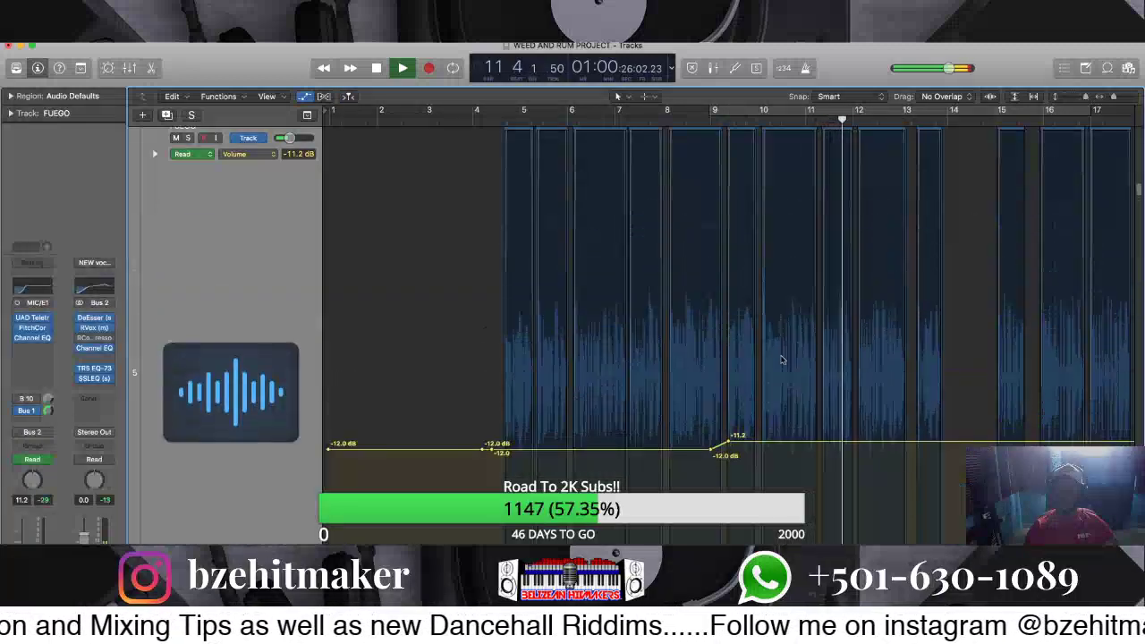
{"action": "scroll", "coordinate": [781, 360], "scroll_direction": "down", "scroll_amount": 3}
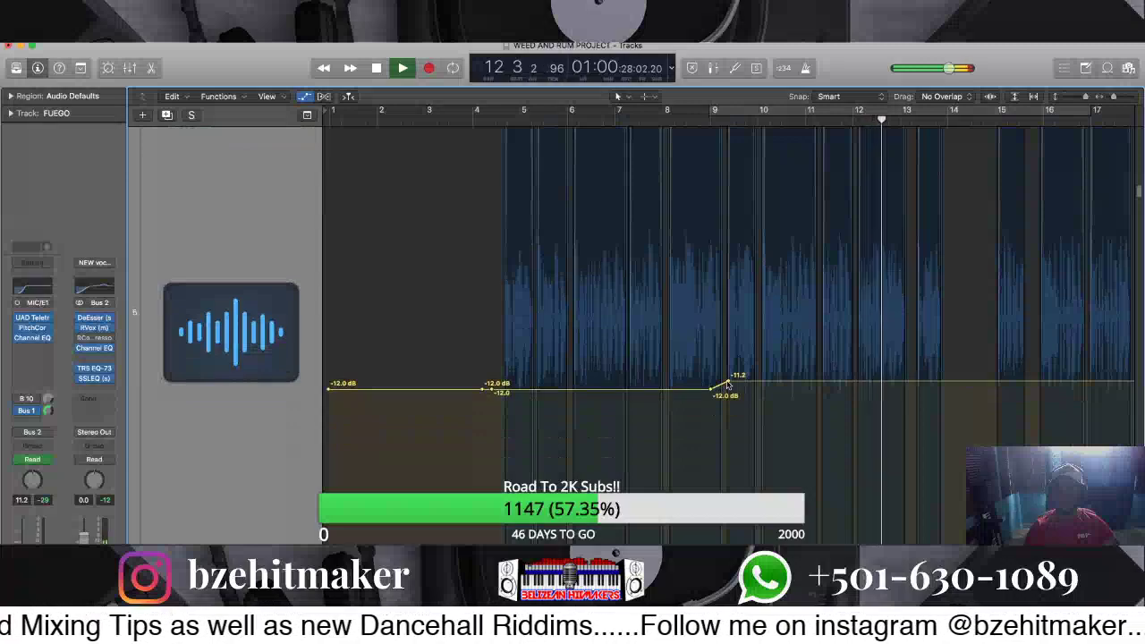
{"action": "left_click_drag", "start_coordinate": [731, 380], "coordinate": [733, 365]}
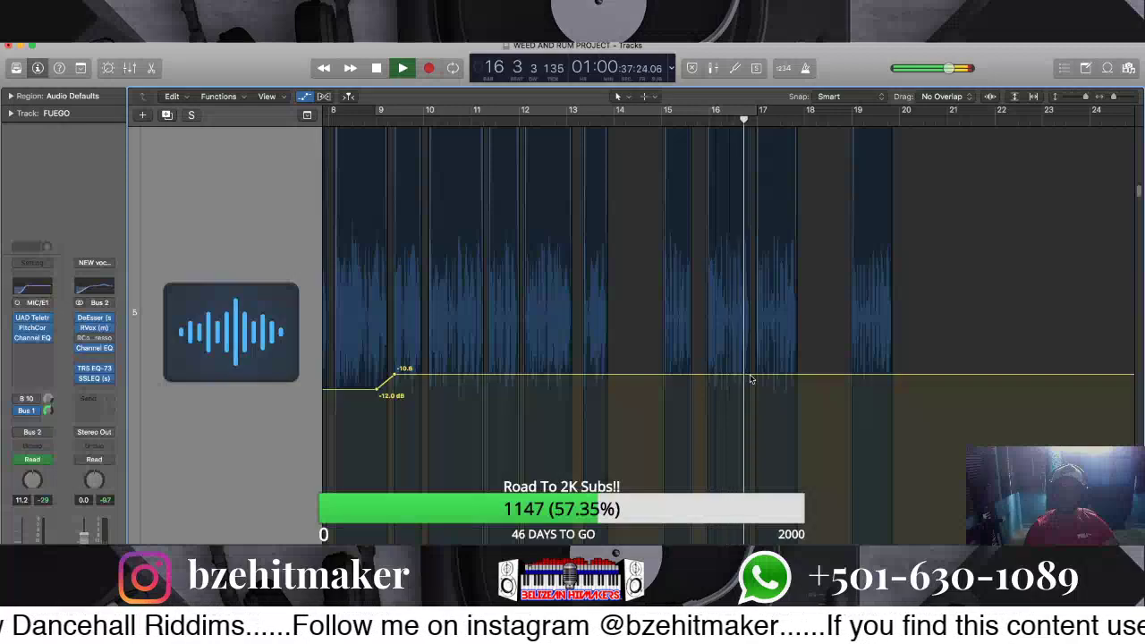
{"action": "left_click", "coordinate": [752, 375]}
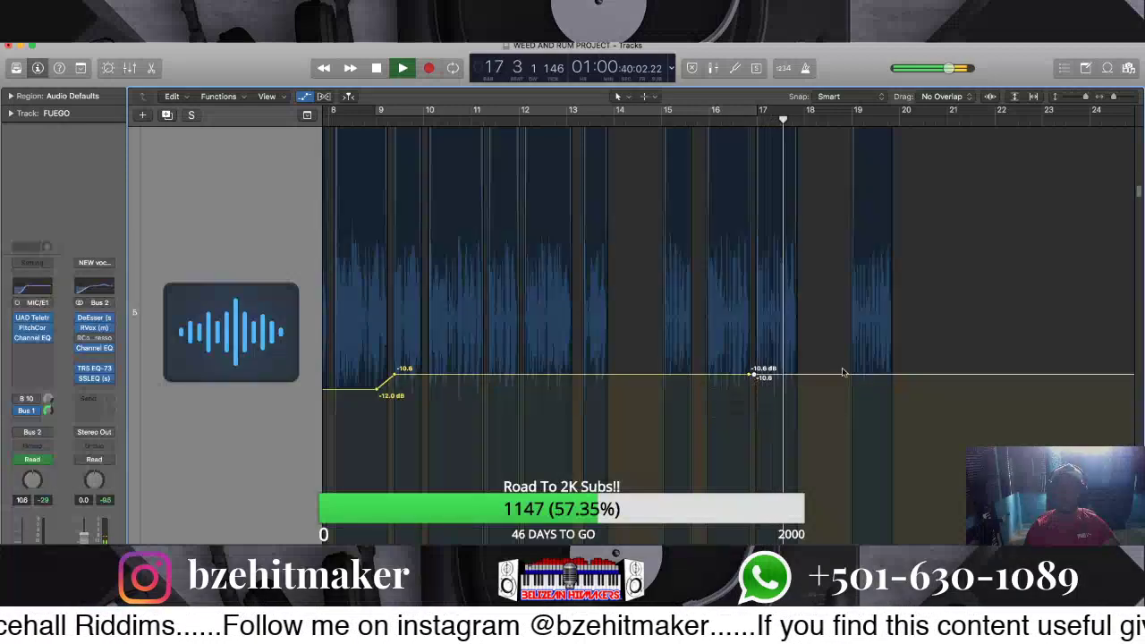
{"action": "key", "text": "z"}
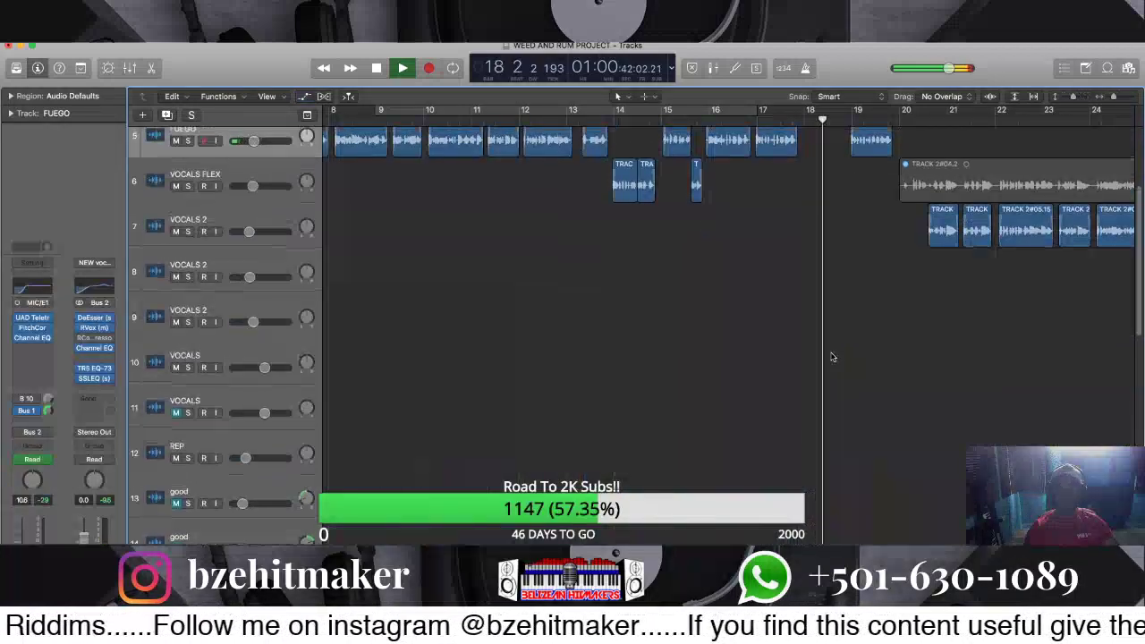
Show the volume automation of the VOCALS 2 track whose clips start after bar 20, and play from bar 20
{"action": "scroll", "coordinate": [831, 357], "scroll_direction": "up", "scroll_amount": 4}
{"action": "scroll", "coordinate": [828, 353], "scroll_direction": "down", "scroll_amount": 10}
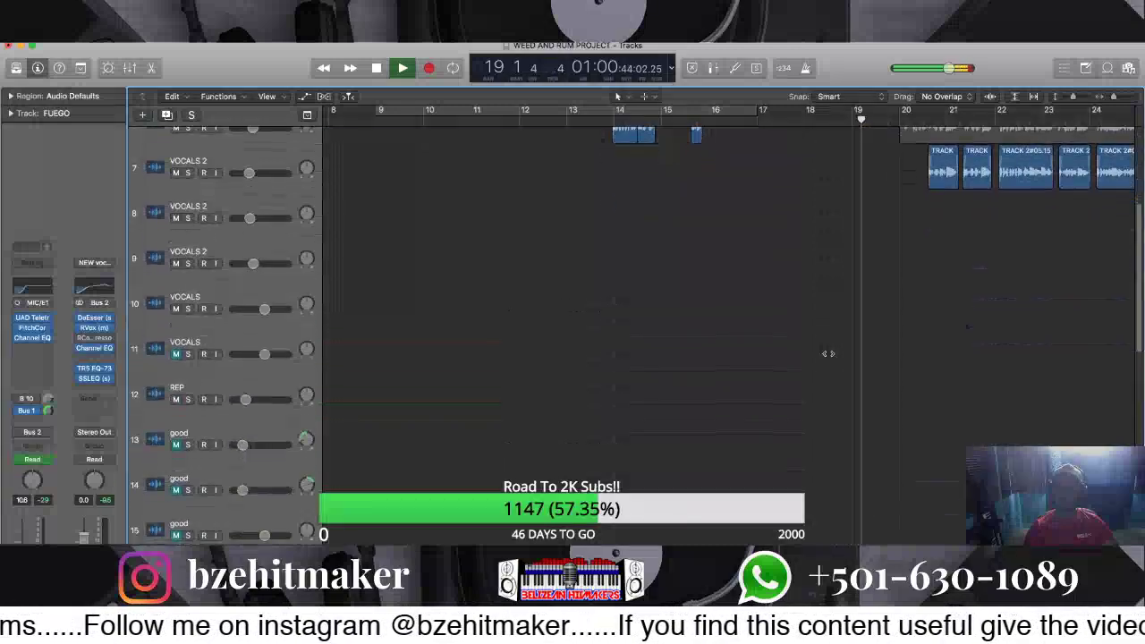
{"action": "scroll", "coordinate": [828, 354], "scroll_direction": "up", "scroll_amount": 9}
{"action": "scroll", "coordinate": [828, 356], "scroll_direction": "right", "scroll_amount": 6}
{"action": "scroll", "coordinate": [828, 357], "scroll_direction": "down", "scroll_amount": 5}
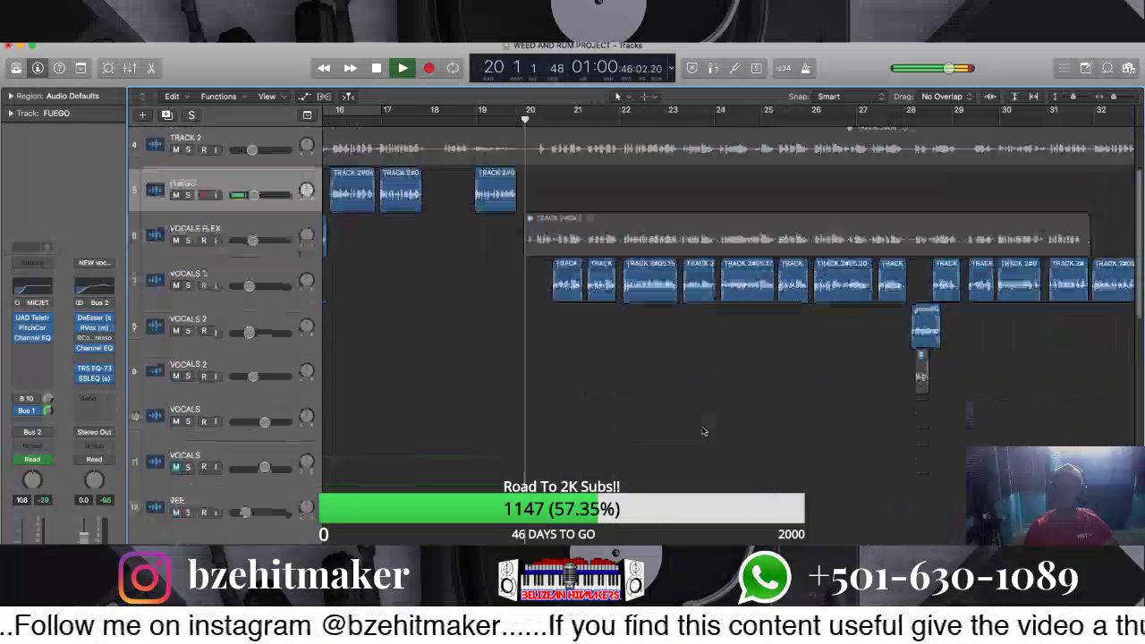
{"action": "scroll", "coordinate": [701, 430], "scroll_direction": "up", "scroll_amount": 2}
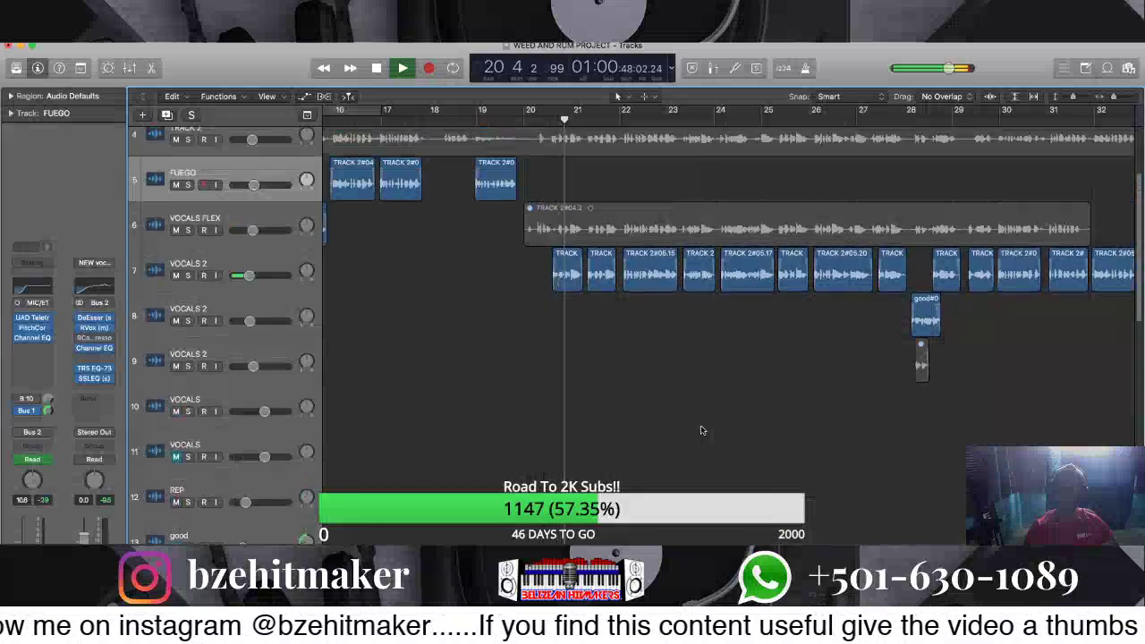
{"action": "left_click", "coordinate": [266, 259]}
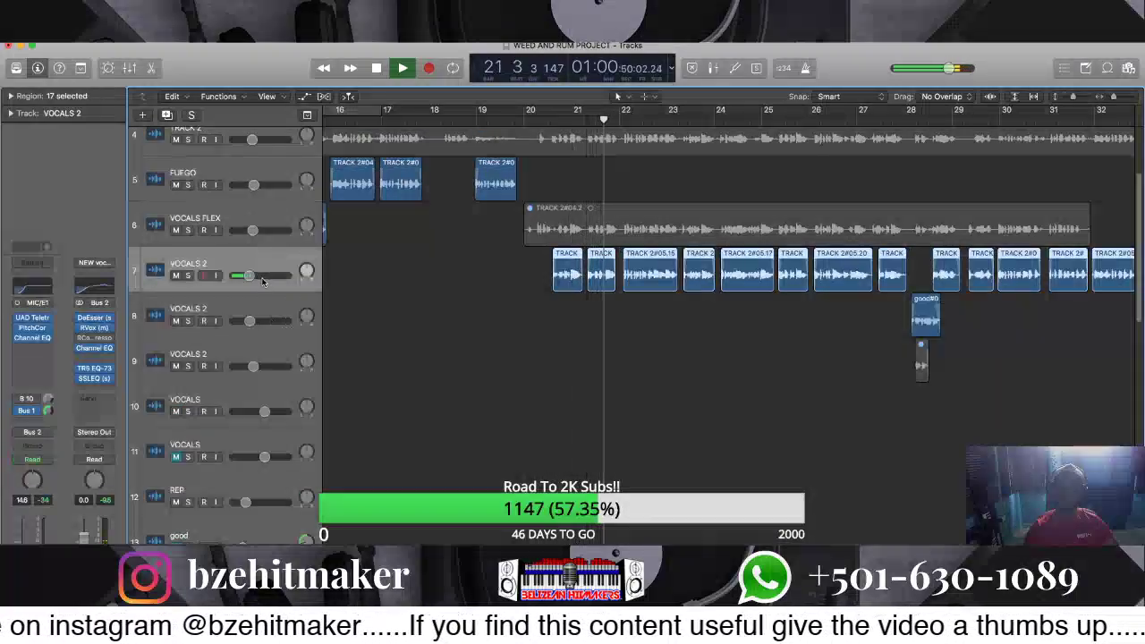
{"action": "key", "text": "z"}
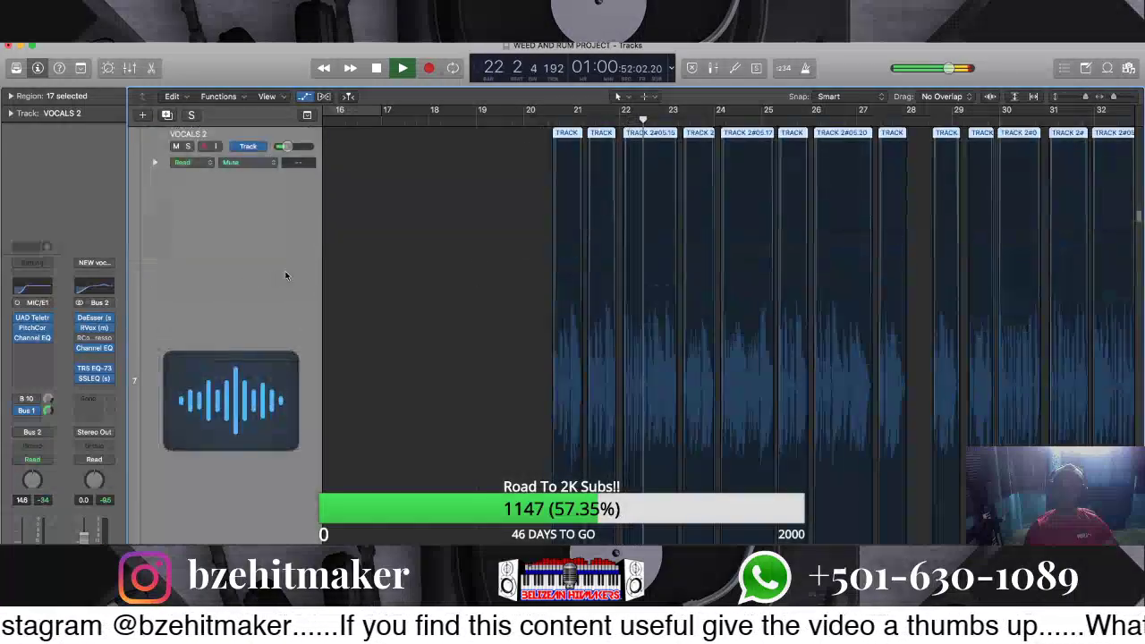
{"action": "left_click", "coordinate": [232, 162]}
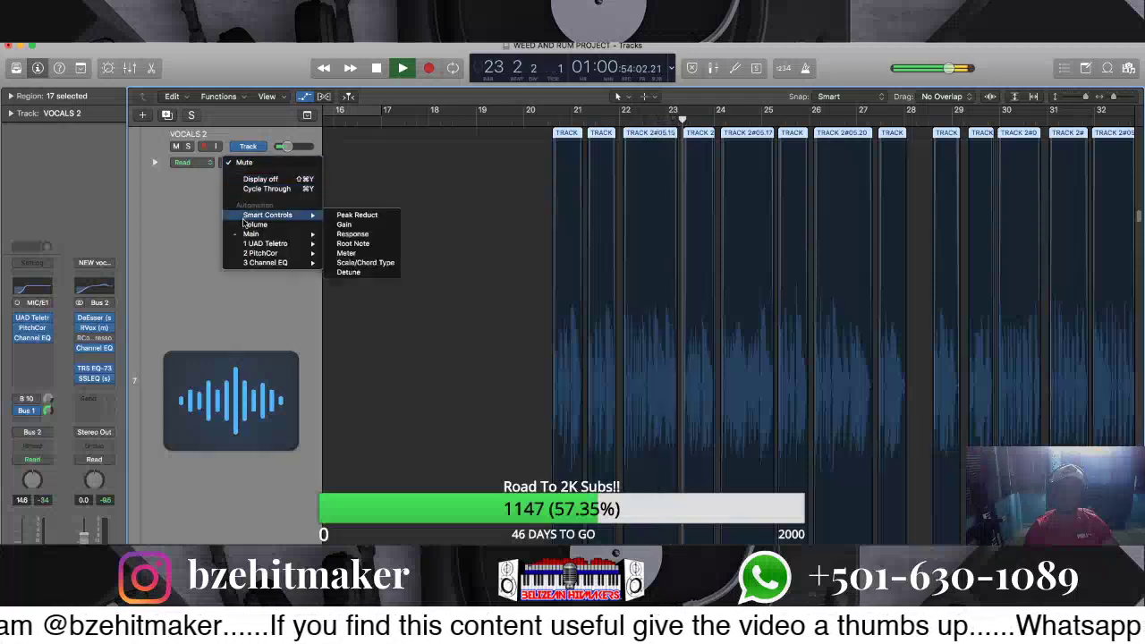
{"action": "left_click", "coordinate": [259, 182]}
{"action": "left_click", "coordinate": [521, 119]}
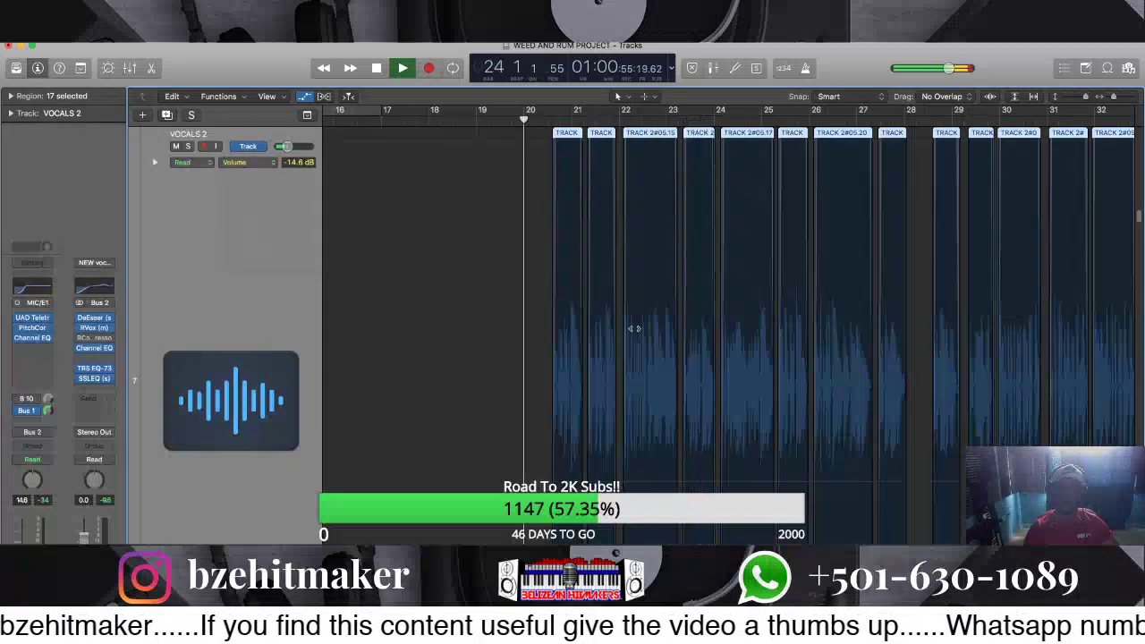
Automate the VOCALS 2 volume to -14.2 dB from just before bar 22 and -13.6 dB after bar 25, then return to the track overview
{"action": "left_click", "coordinate": [621, 483]}
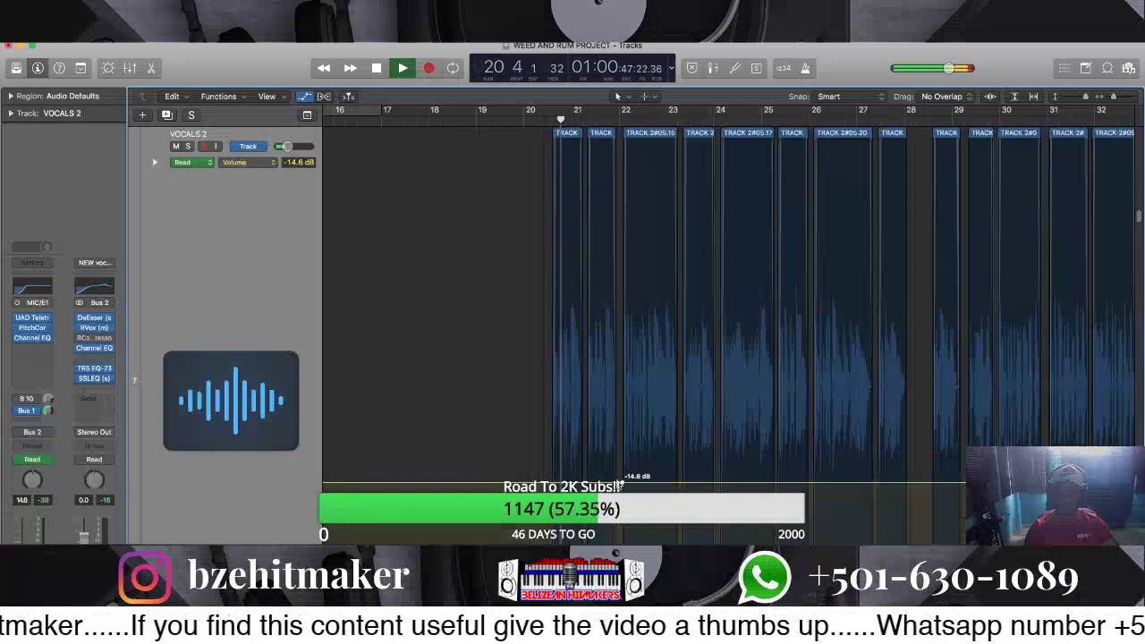
{"action": "left_click", "coordinate": [617, 482]}
{"action": "left_click_drag", "start_coordinate": [607, 483], "coordinate": [623, 477]}
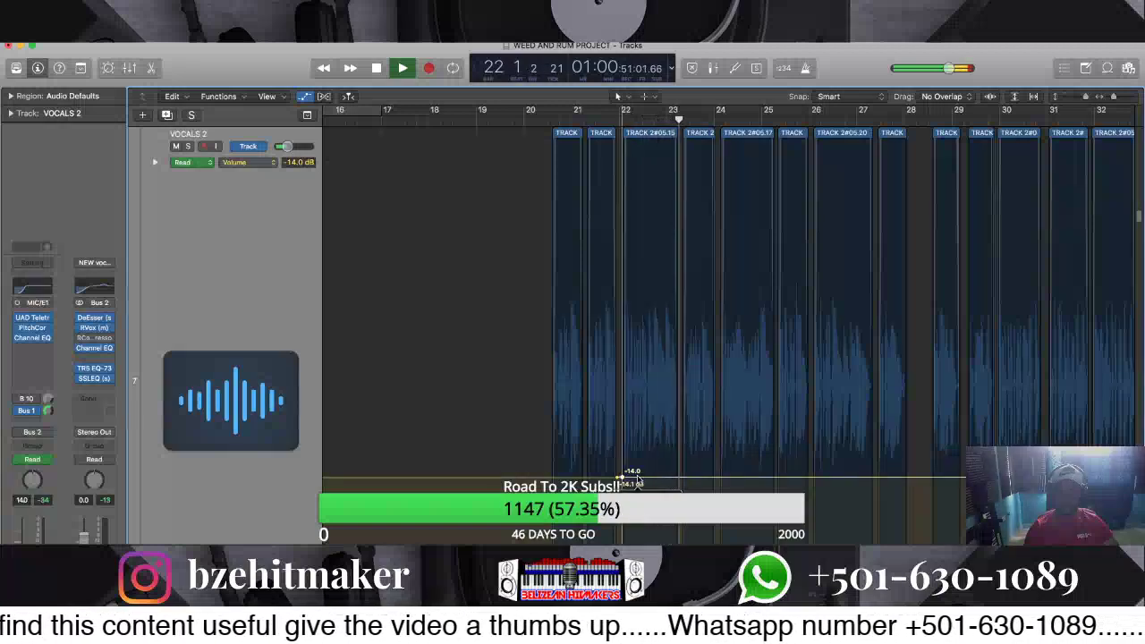
{"action": "left_click_drag", "start_coordinate": [638, 480], "coordinate": [637, 482]}
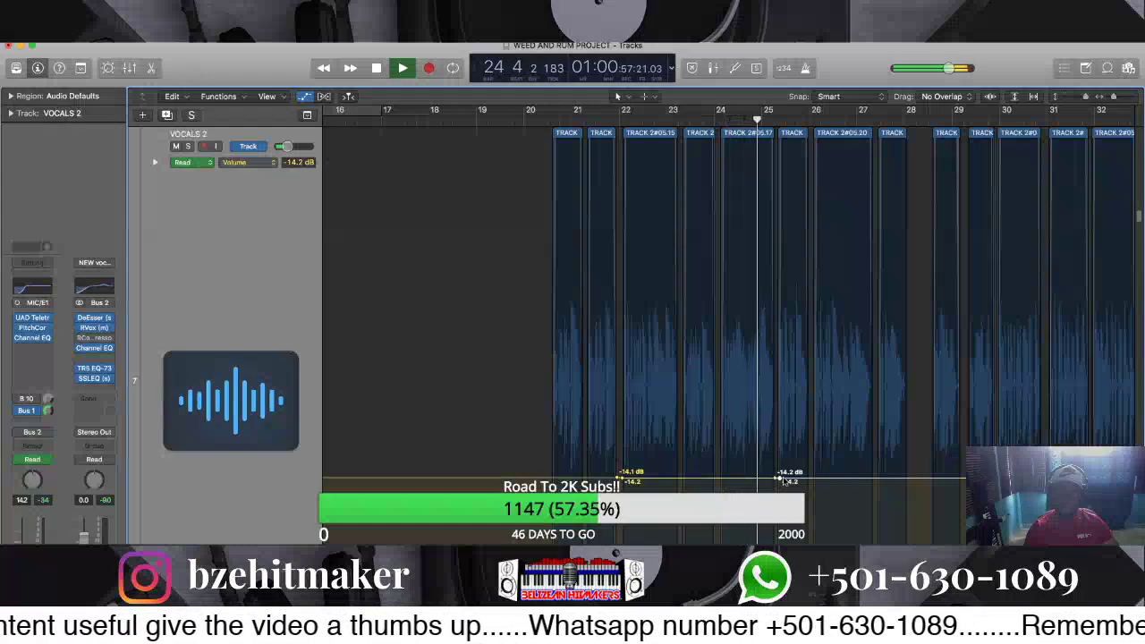
{"action": "left_click_drag", "start_coordinate": [783, 481], "coordinate": [791, 477]}
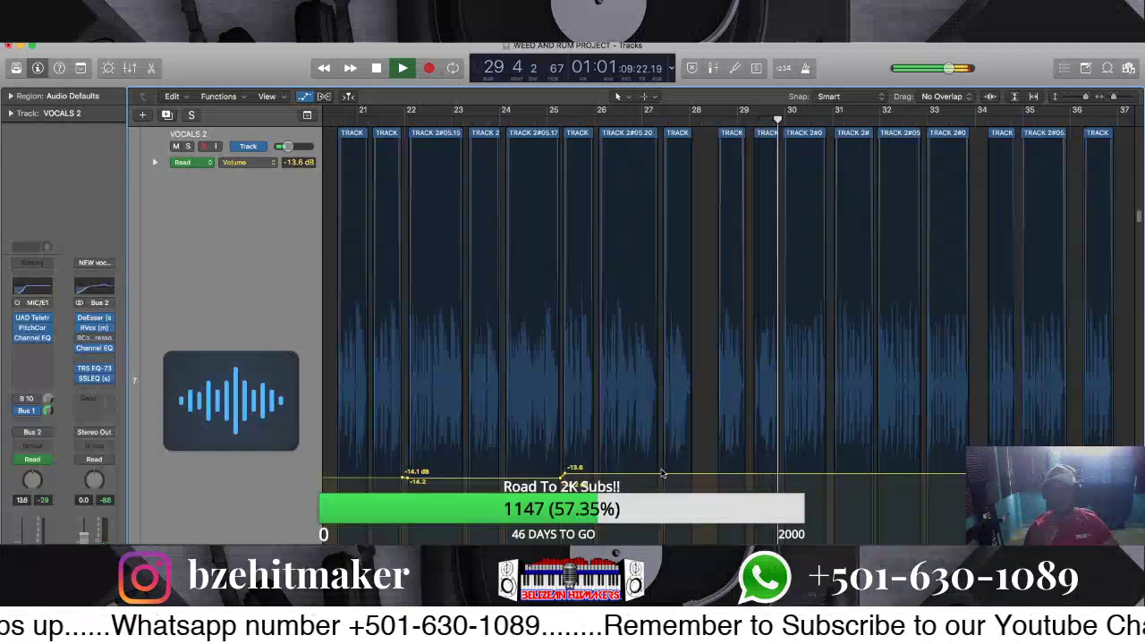
{"action": "key", "text": "a"}
{"action": "key", "text": "super+Up"}
{"action": "key", "text": "super+Up"}
{"action": "key", "text": "super+Up"}
{"action": "key", "text": "super+Up"}
{"action": "key", "text": "super+Up"}
{"action": "key", "text": "super+Up"}
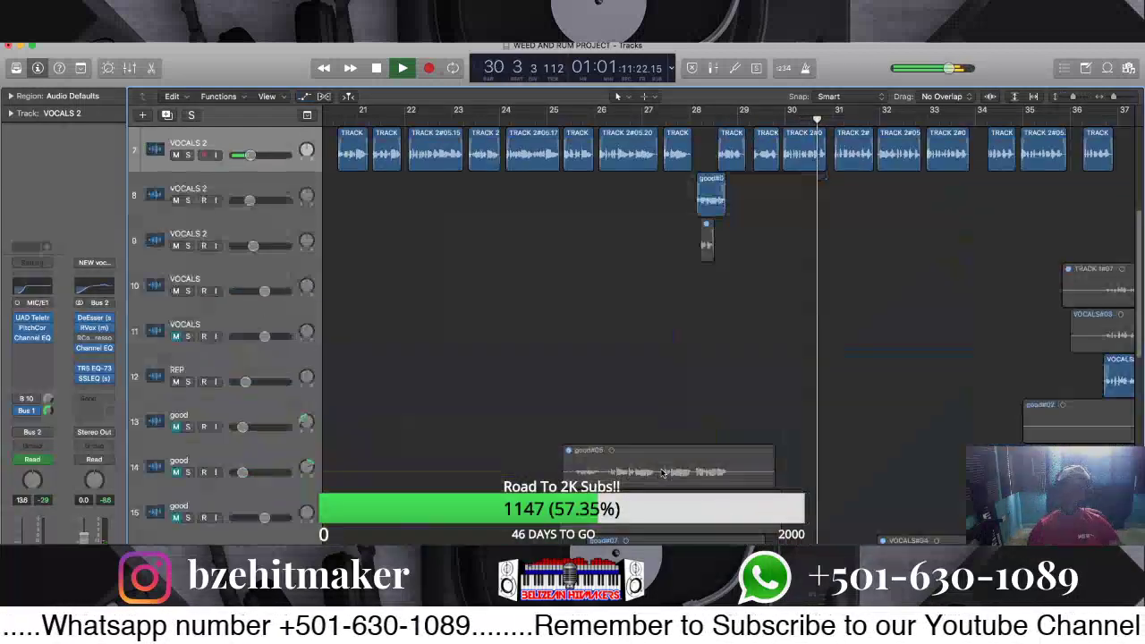
Play from about bar 27 and raise the volume of VOCALS 2 track 8 to -11.0 dB
{"action": "left_click", "coordinate": [642, 119]}
{"action": "scroll", "coordinate": [593, 307], "scroll_direction": "down", "scroll_amount": 8}
{"action": "scroll", "coordinate": [593, 306], "scroll_direction": "up", "scroll_amount": 10}
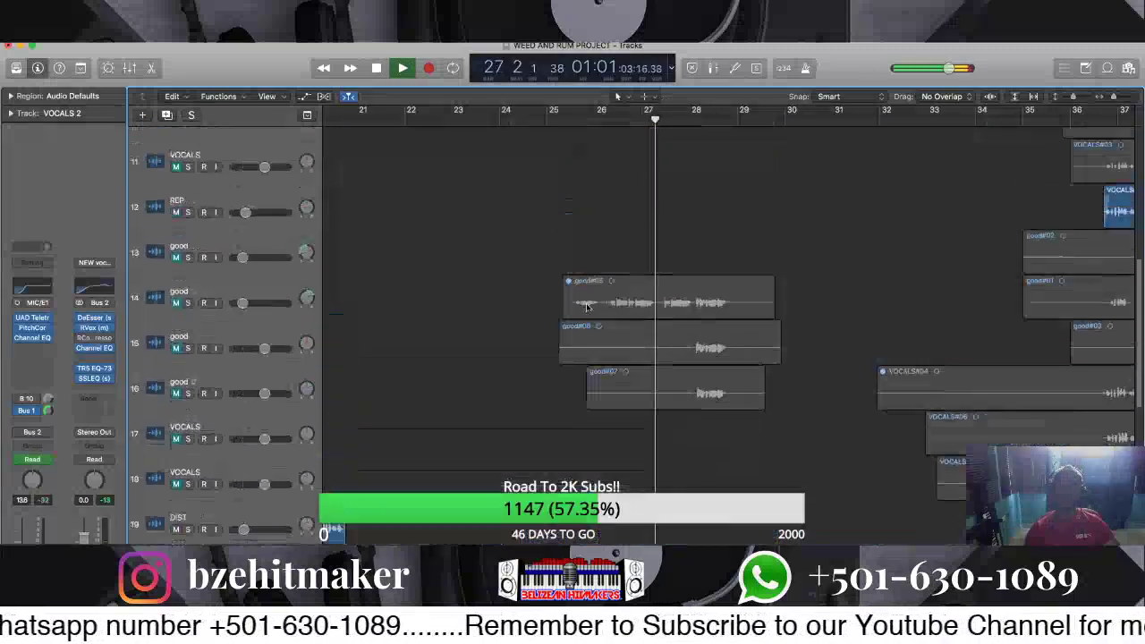
{"action": "left_click", "coordinate": [240, 352]}
{"action": "left_click_drag", "start_coordinate": [239, 351], "coordinate": [255, 360]}
{"action": "key", "text": "space"}
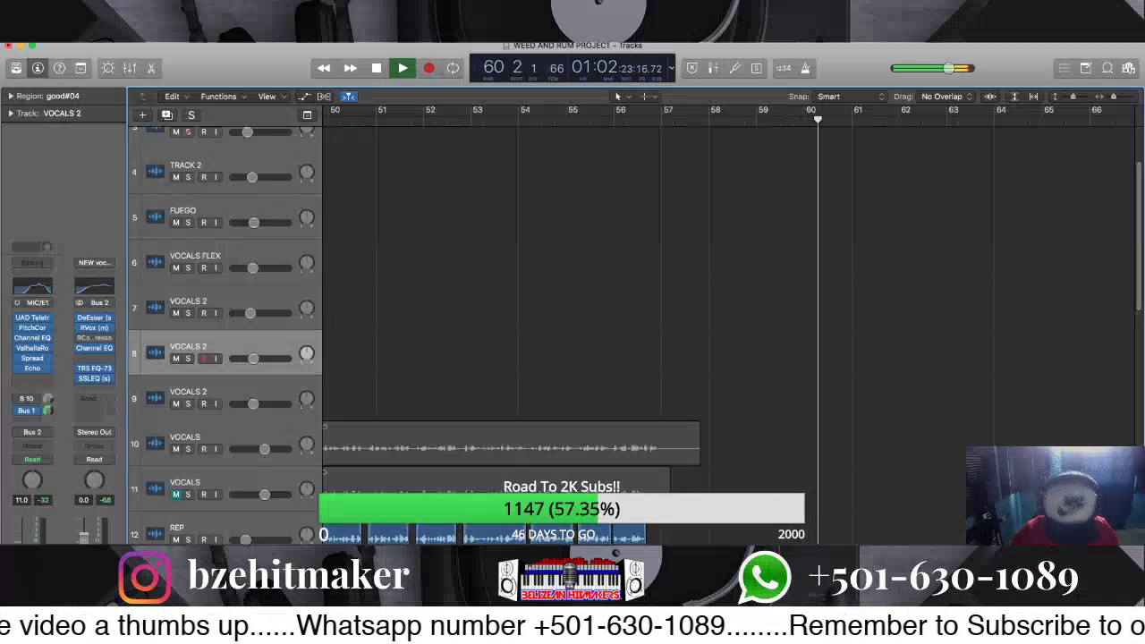
Replay the song, return to about bar 16, and mute the lower ADLIB HIGH track's clip just after bar 18
{"action": "key", "text": "Return"}
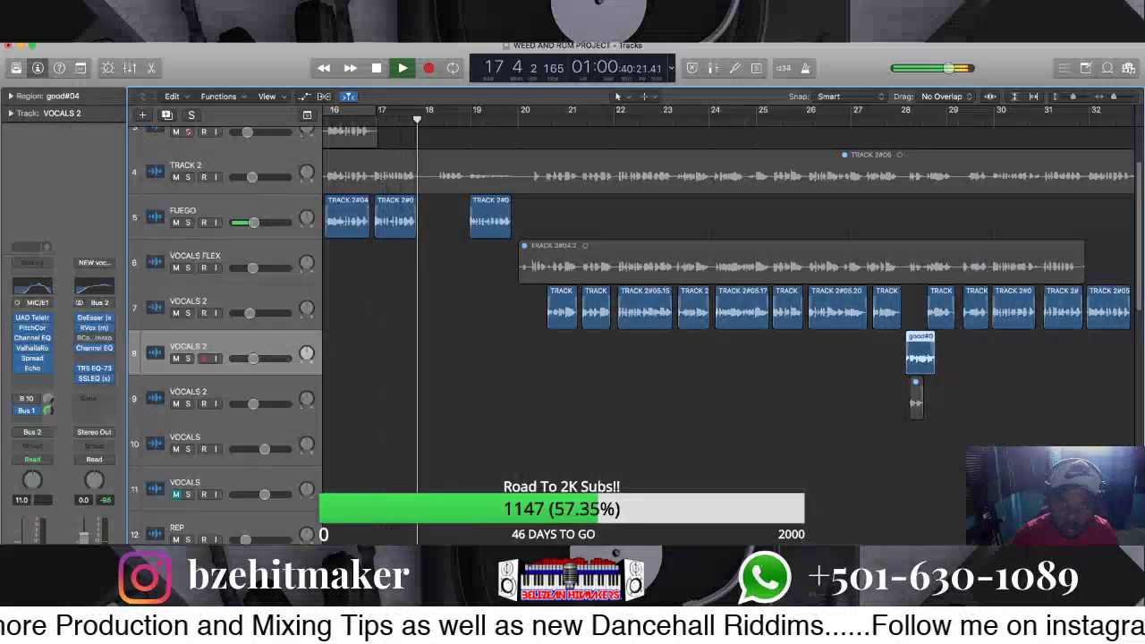
{"action": "left_click", "coordinate": [530, 330]}
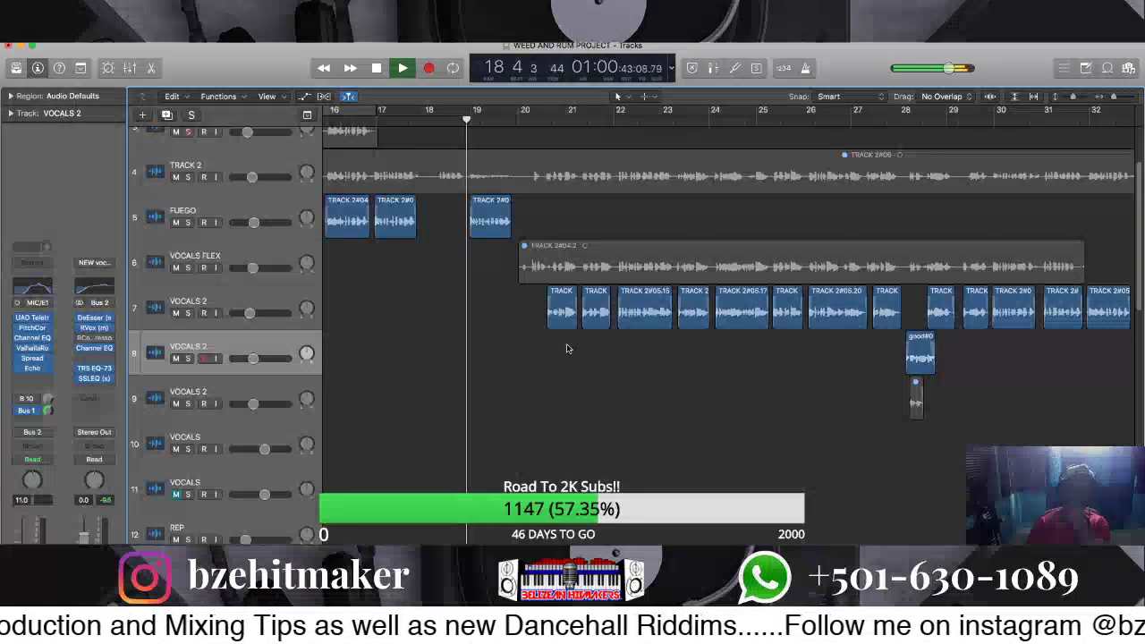
{"action": "left_click", "coordinate": [341, 125]}
{"action": "scroll", "coordinate": [370, 223], "scroll_direction": "down", "scroll_amount": 10}
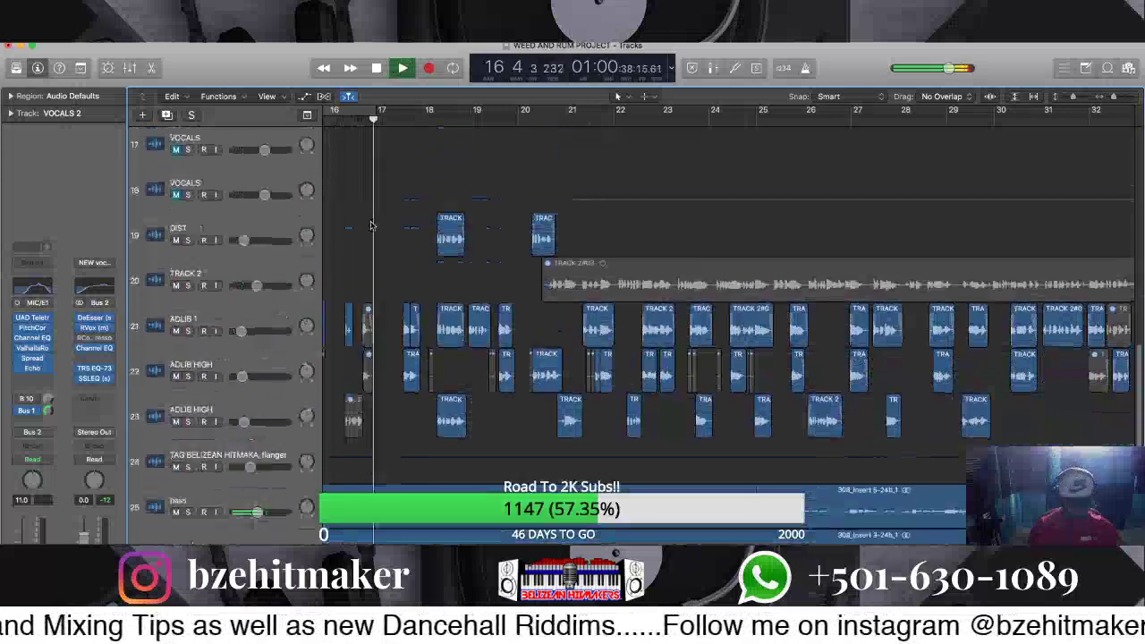
{"action": "scroll", "coordinate": [371, 226], "scroll_direction": "up", "scroll_amount": 1}
{"action": "key", "text": "t"}
{"action": "key", "text": "m"}
{"action": "left_click", "coordinate": [451, 433]}
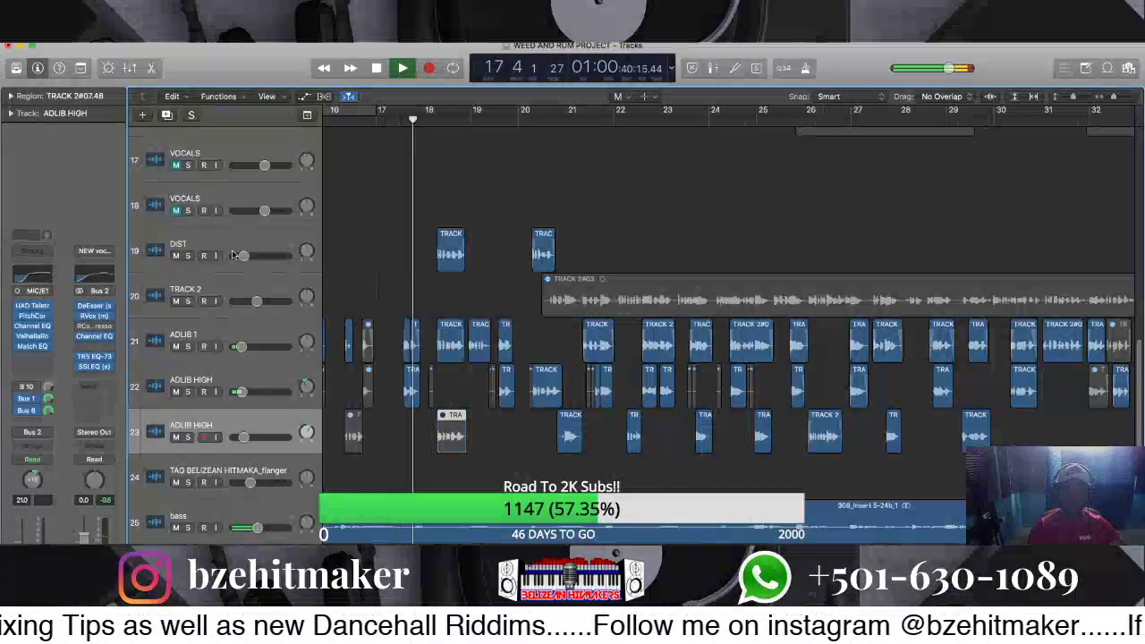
Raise the DIST track volume to -17.0 dB and rewind to hear its clip just after bar 18
{"action": "left_click", "coordinate": [232, 255]}
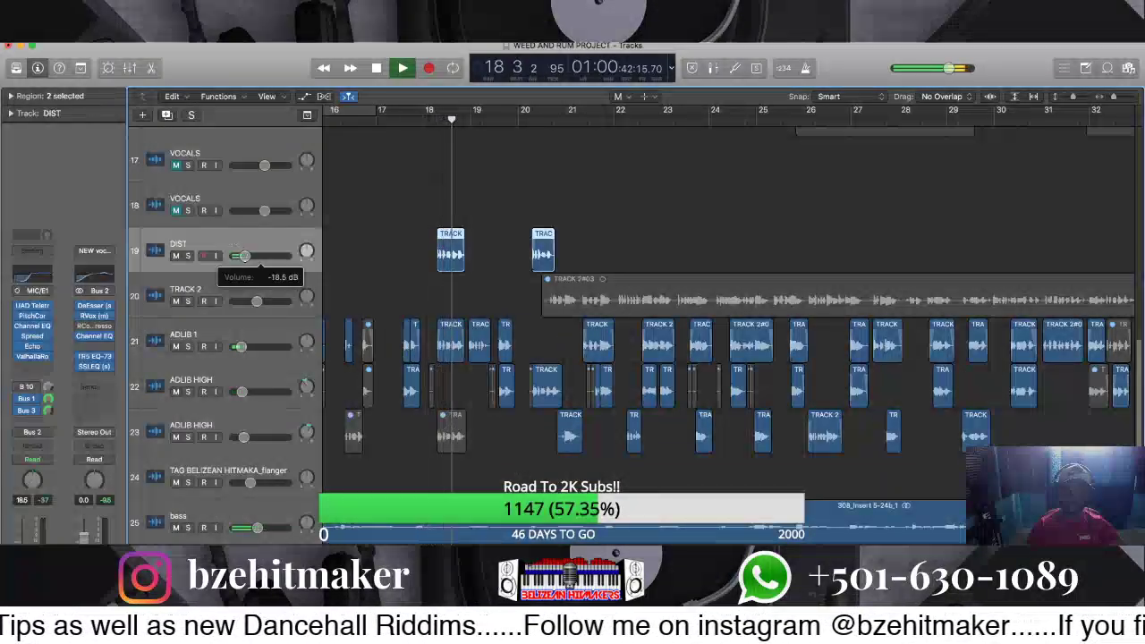
{"action": "left_click_drag", "start_coordinate": [243, 256], "coordinate": [246, 256]}
{"action": "key", "text": "comma"}
{"action": "key", "text": "comma"}
{"action": "key", "text": "comma"}
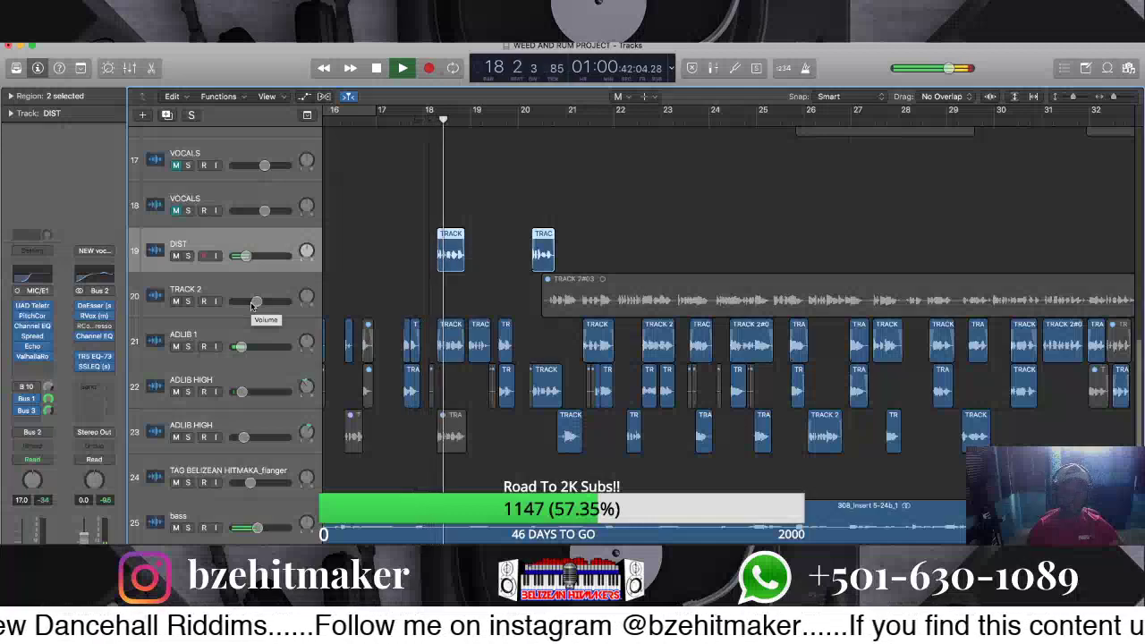
Unmute the lower ADLIB HIGH track's clip just after bar 18 and return to the Pointer tool
{"action": "key", "text": "t"}
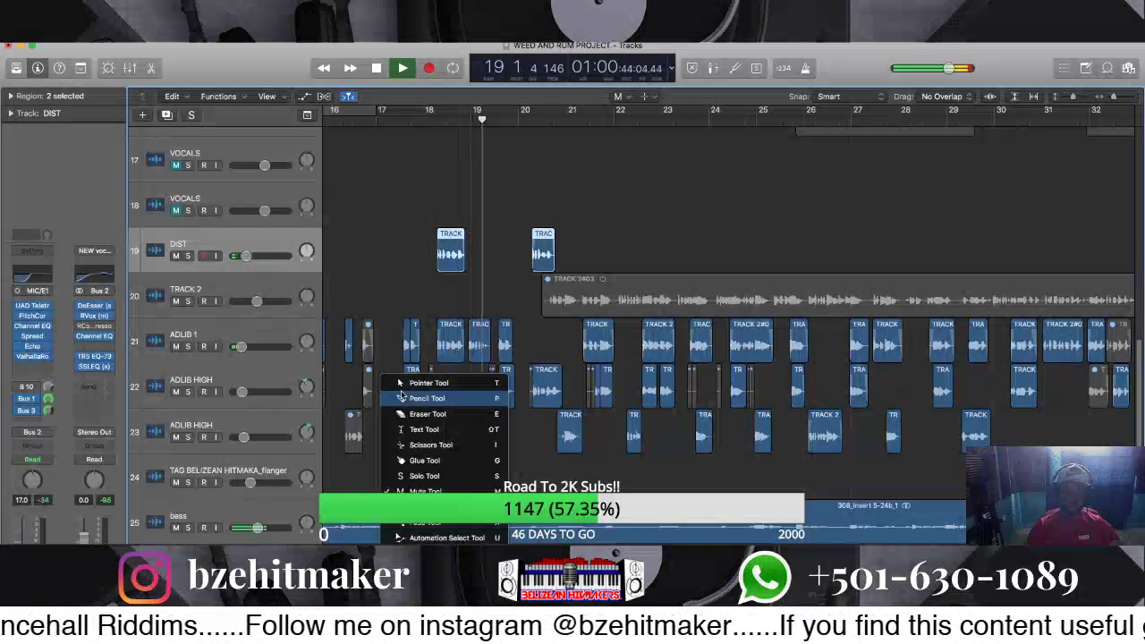
{"action": "key", "text": "m"}
{"action": "left_click", "coordinate": [451, 432]}
{"action": "key", "text": "t"}
{"action": "key", "text": "t"}
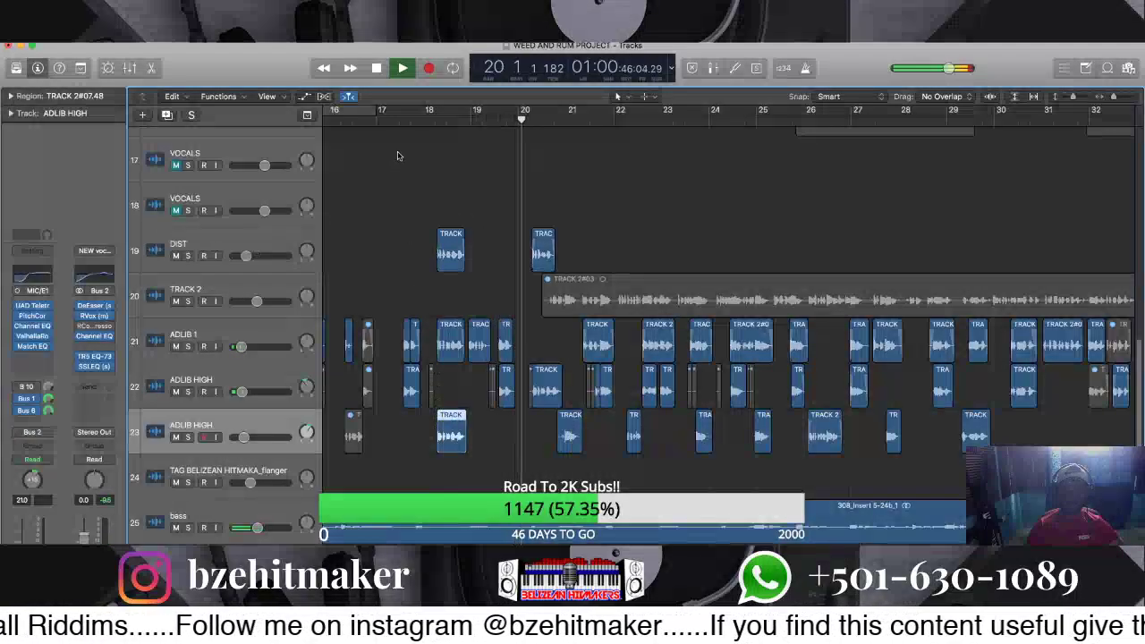
Replay from about bar 17, duplicate the DIST track with its settings, and select the lower ADLIB HIGH track's clip just after bar 18
{"action": "left_click", "coordinate": [400, 120]}
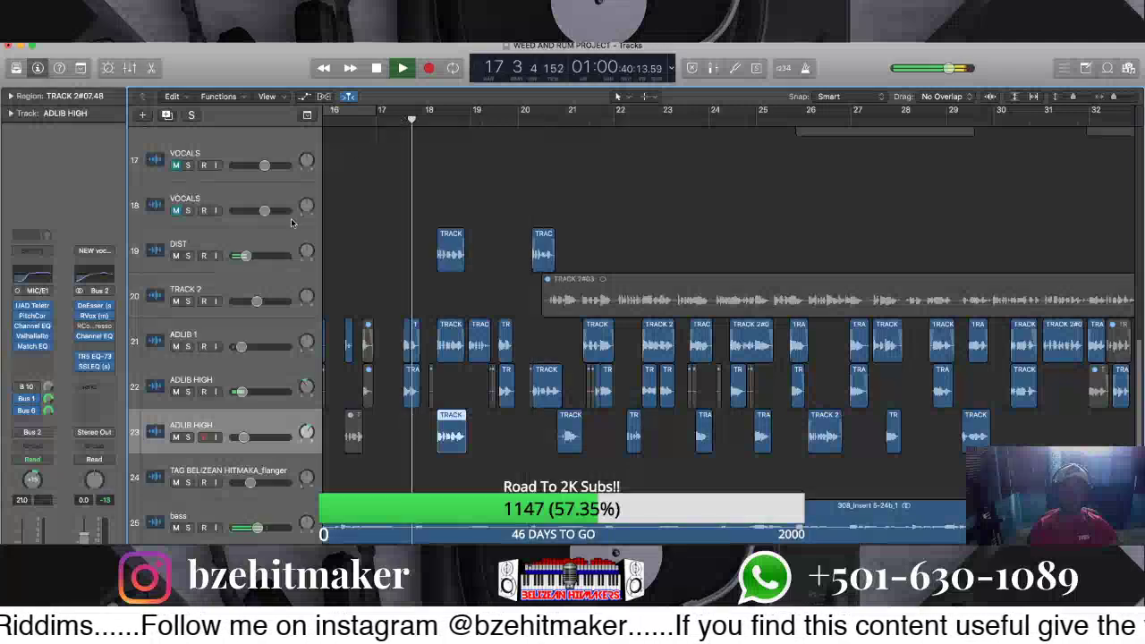
{"action": "left_click", "coordinate": [168, 256]}
{"action": "key", "text": "super+d"}
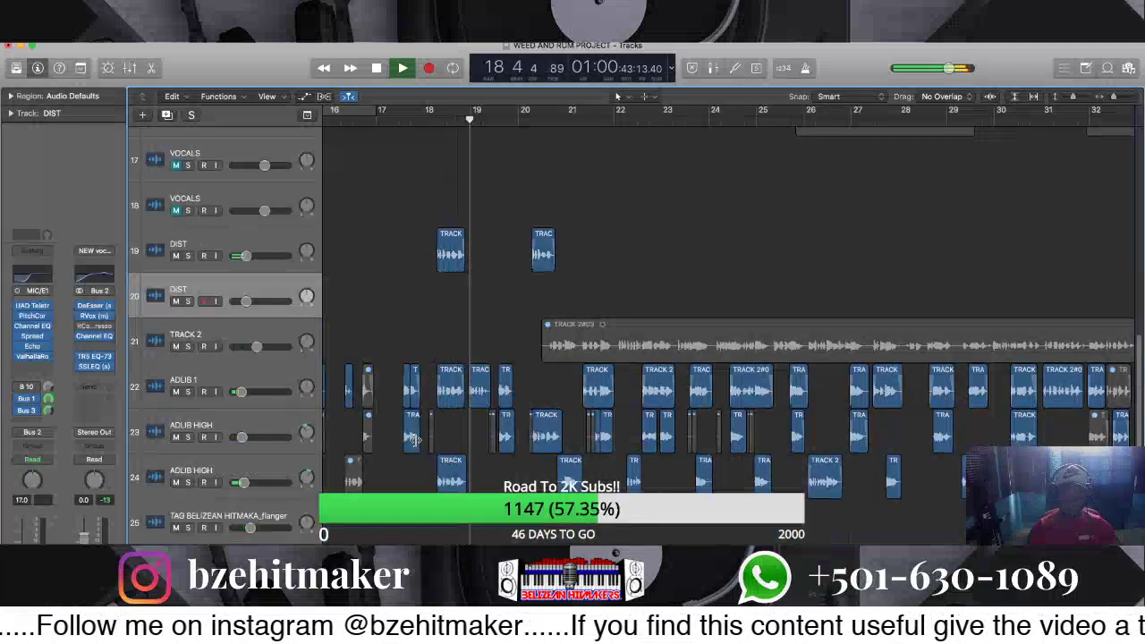
{"action": "left_click", "coordinate": [446, 480]}
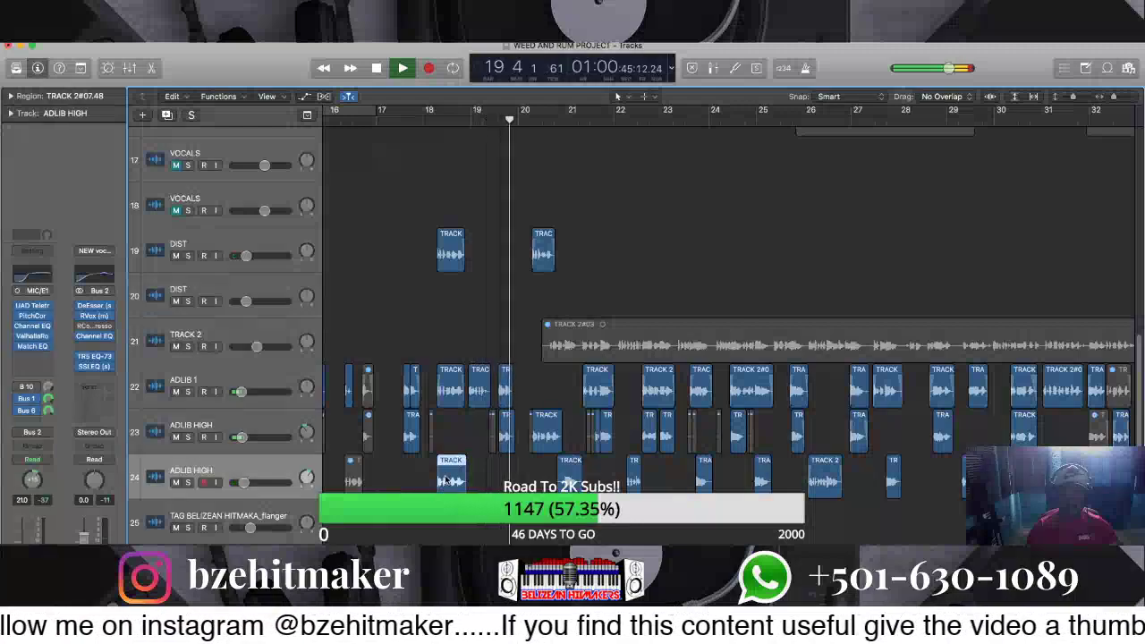
Place the bar 18 region from the lower ADLIB HIGH track on the second DIST track, with a copy at bar 20
{"action": "left_click_drag", "start_coordinate": [445, 480], "coordinate": [530, 301]}
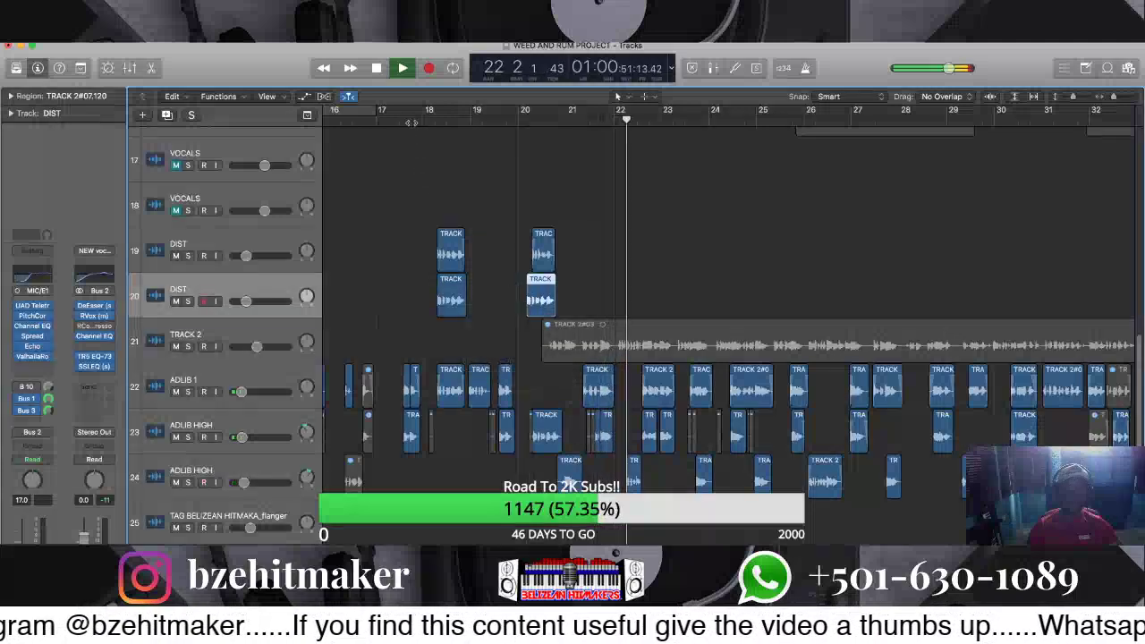
{"action": "left_click", "coordinate": [412, 123]}
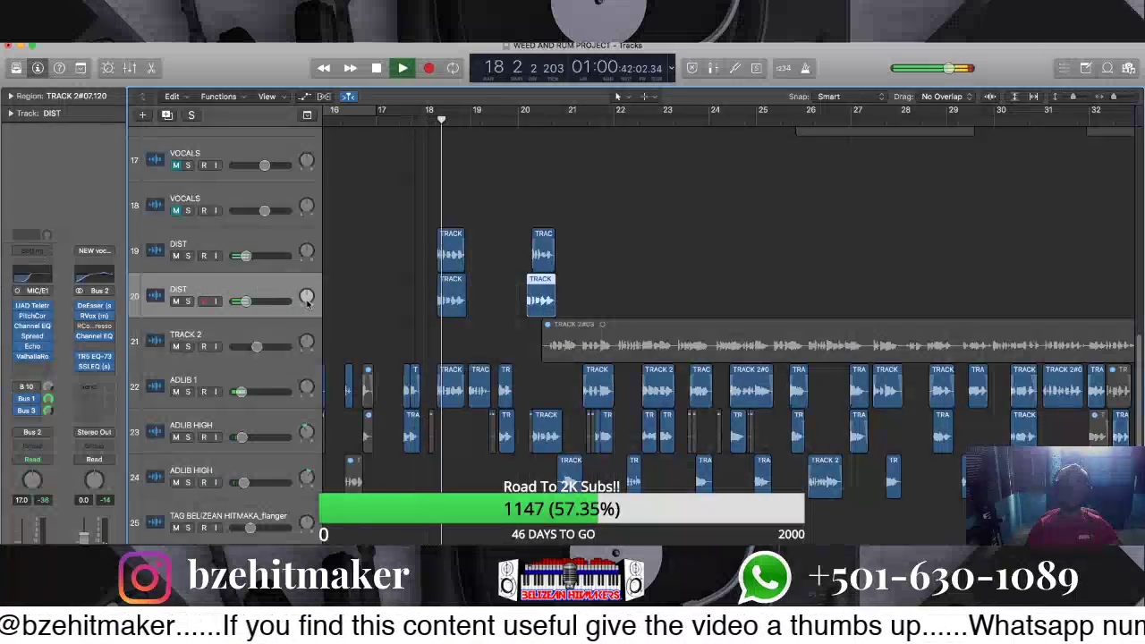
Pan the second DIST track right to +24 and the first DIST track slightly left during playback
{"action": "left_click_drag", "start_coordinate": [307, 296], "coordinate": [307, 288]}
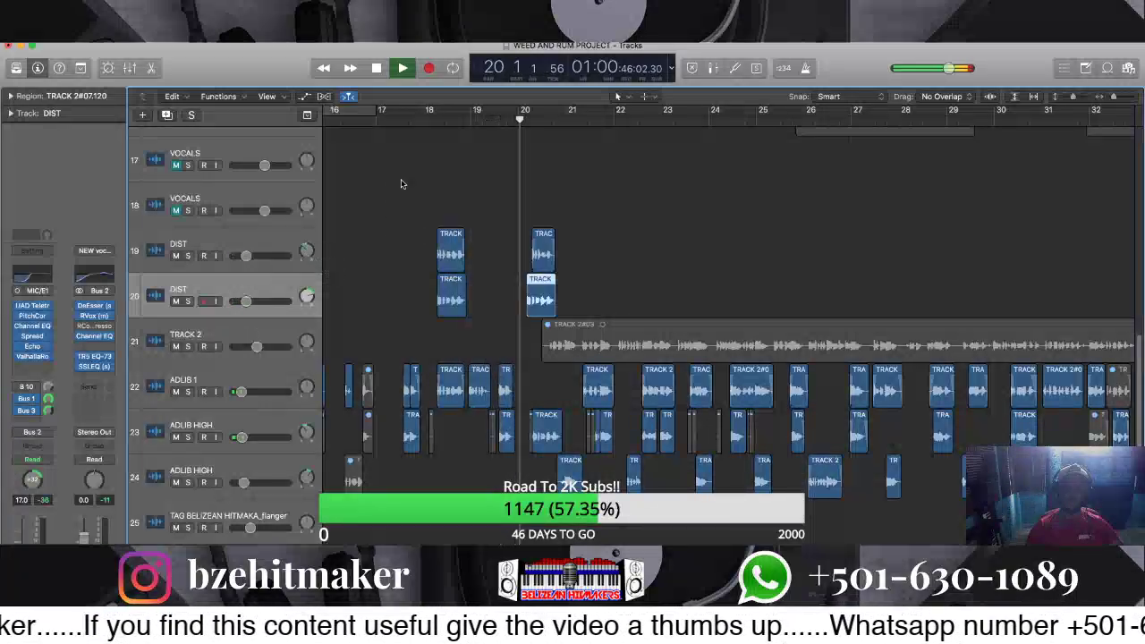
{"action": "left_click", "coordinate": [414, 124]}
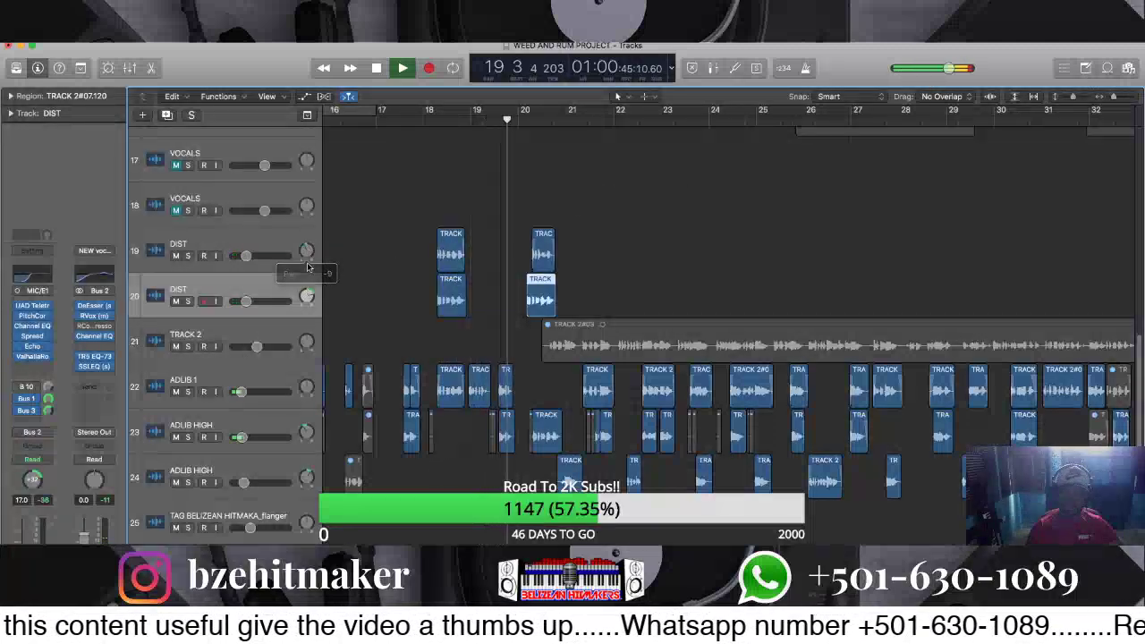
{"action": "key", "text": "space"}
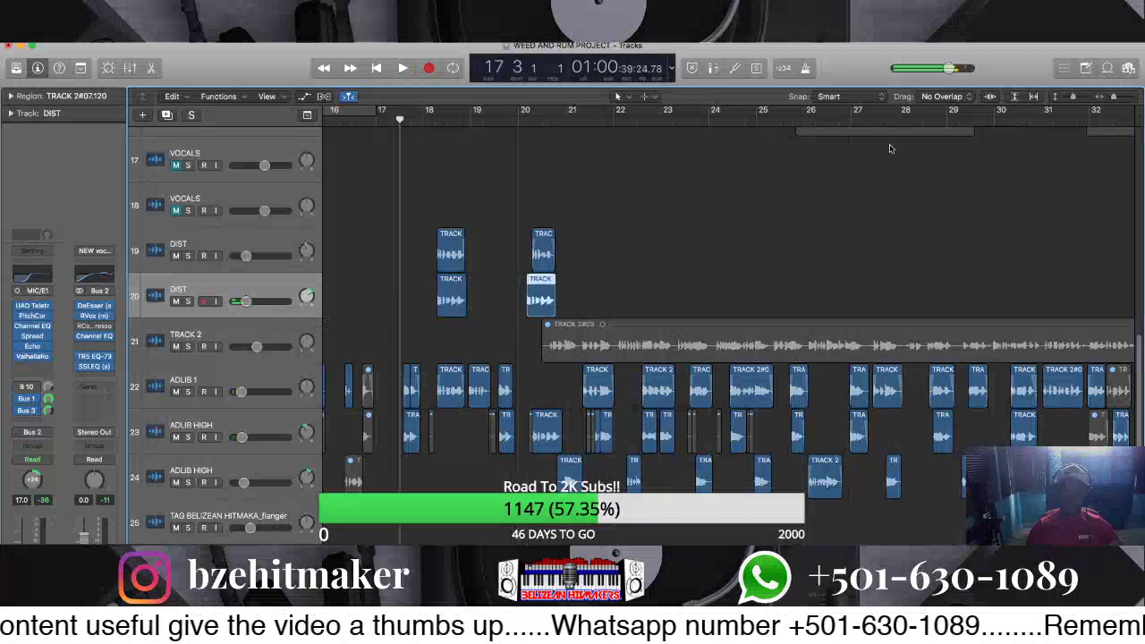
Play the passage up to bar 20 and examine how the two stacked DIST regions there line up in time
{"action": "key", "text": "space"}
{"action": "key", "text": "super+Right"}
{"action": "key", "text": "super+Right"}
{"action": "key", "text": "super+Right"}
{"action": "key", "text": "super+Right"}
{"action": "key", "text": "super+Right"}
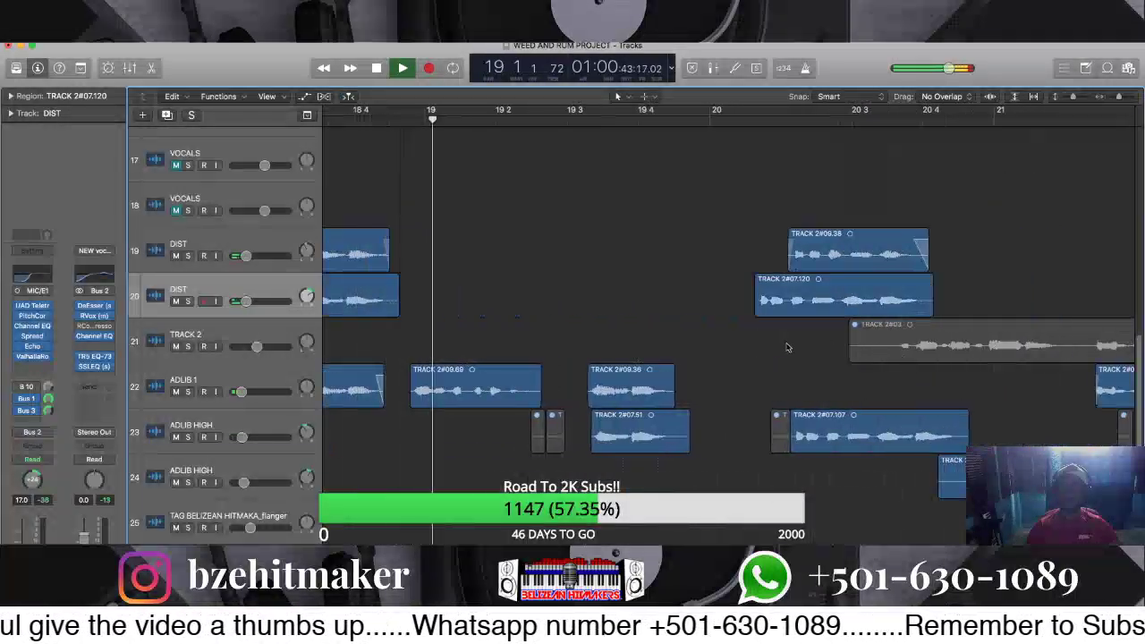
{"action": "left_click", "coordinate": [793, 309]}
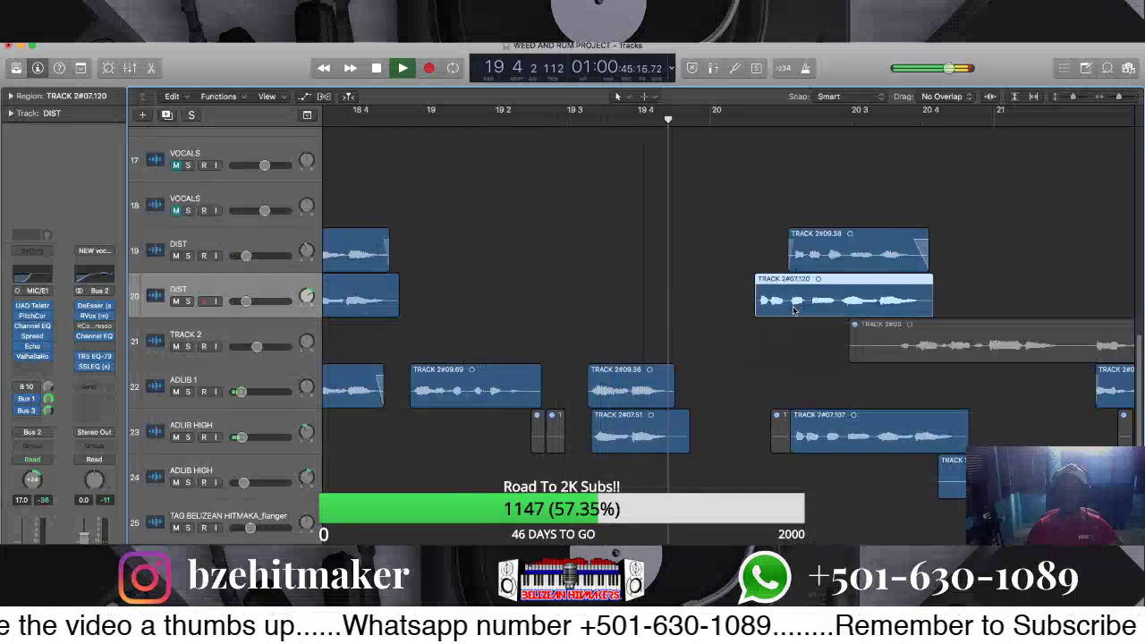
{"action": "key", "text": "space"}
{"action": "left_click", "coordinate": [792, 316]}
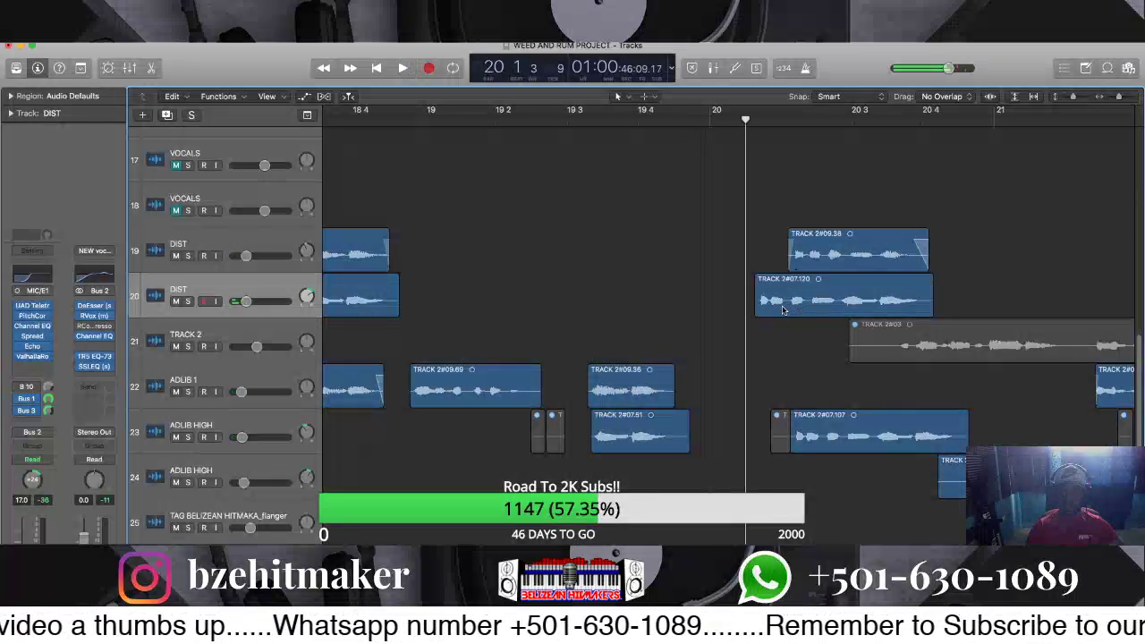
Try deleting region TRACK 2#07.120 from the second DIST track, and undo the deletion
{"action": "left_click", "coordinate": [780, 310]}
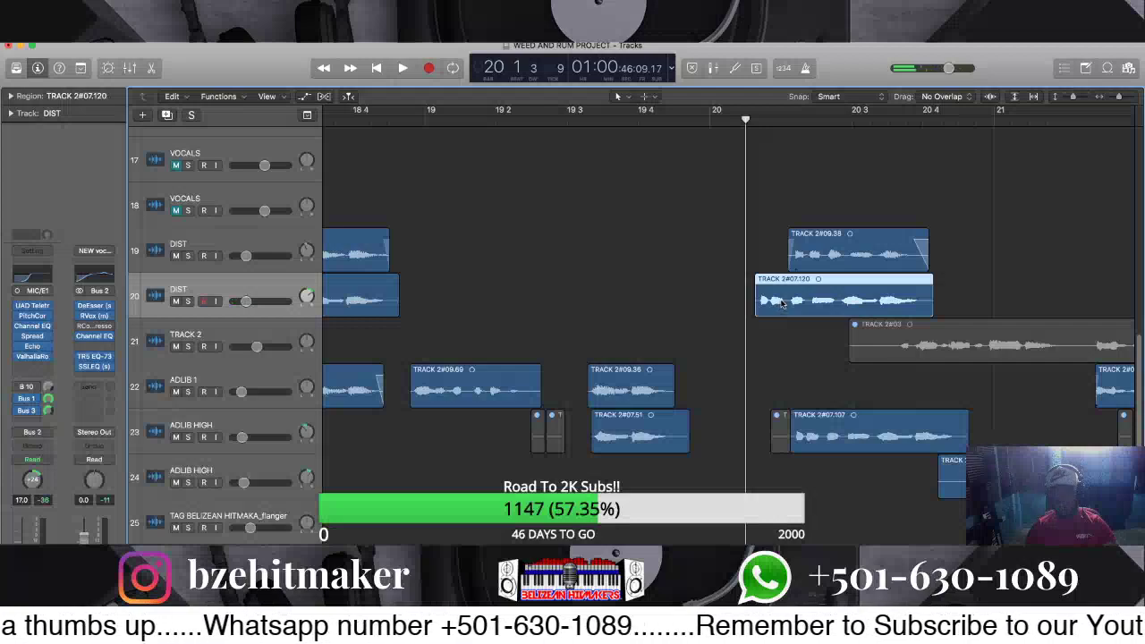
{"action": "key", "text": "Delete"}
{"action": "key", "text": "space"}
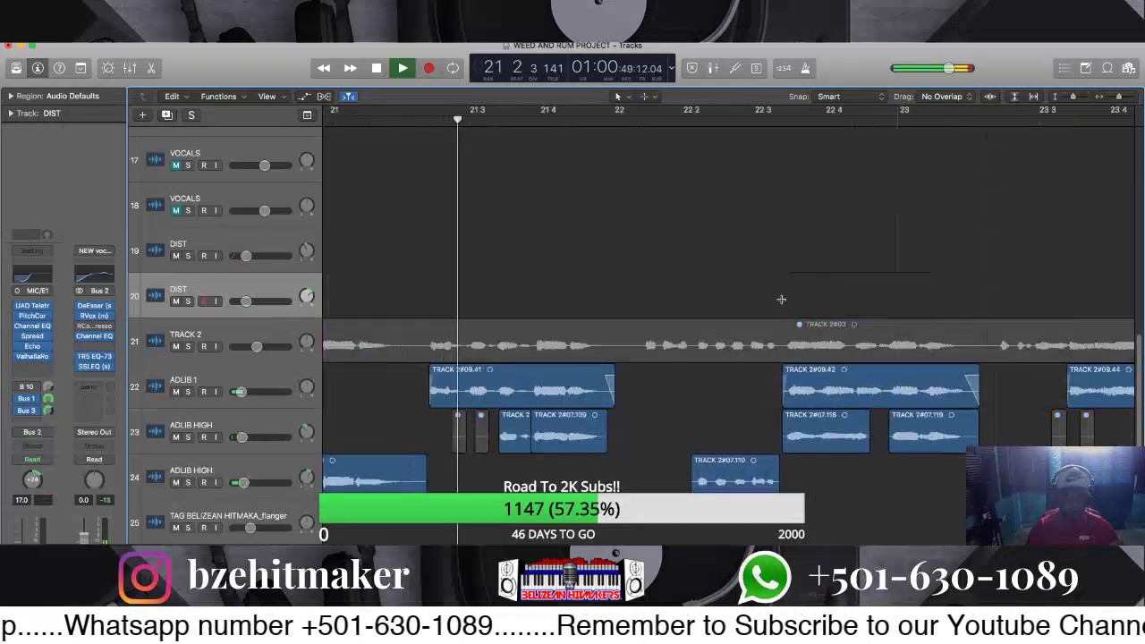
{"action": "key", "text": "super+z"}
{"action": "key", "text": "space"}
{"action": "key", "text": "space"}
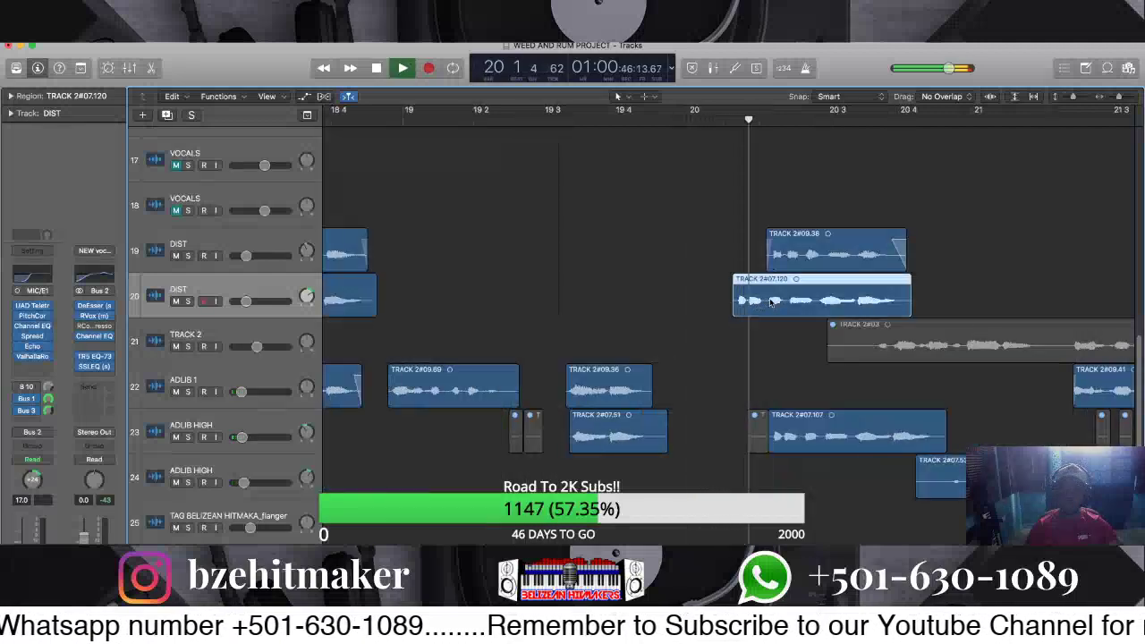
Shift region TRACK 2#07.120 on the second DIST track to start together with TRACK 2#09.38 above it
{"action": "key", "text": "space"}
{"action": "left_click_drag", "start_coordinate": [770, 302], "coordinate": [807, 300]}
{"action": "key", "text": "space"}
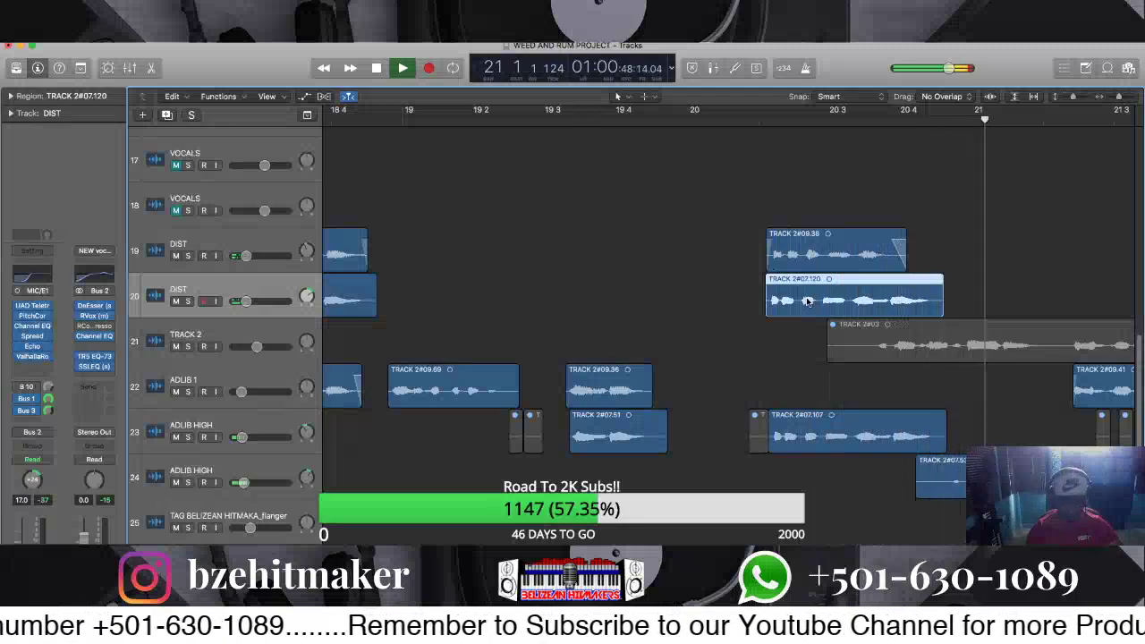
Replay the song from about bar 14 through the DIST regions to check the ad-libs in context
{"action": "key", "text": "space"}
{"action": "key", "text": "comma"}
{"action": "key", "text": "comma"}
{"action": "key", "text": "comma"}
{"action": "key", "text": "comma"}
{"action": "key", "text": "space"}
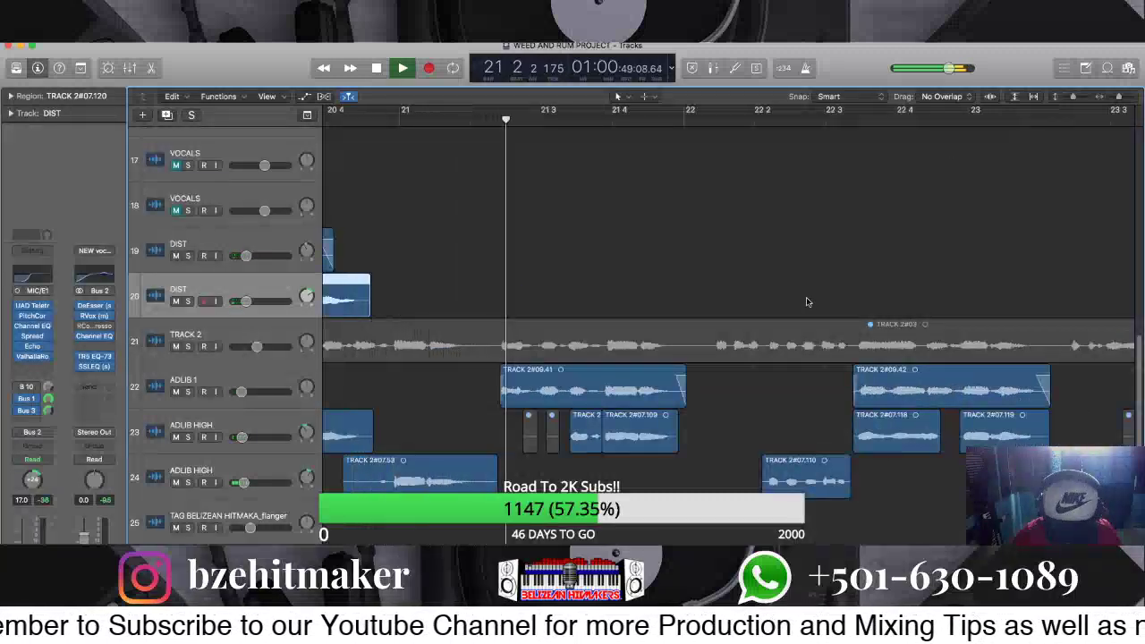
{"action": "key", "text": "space"}
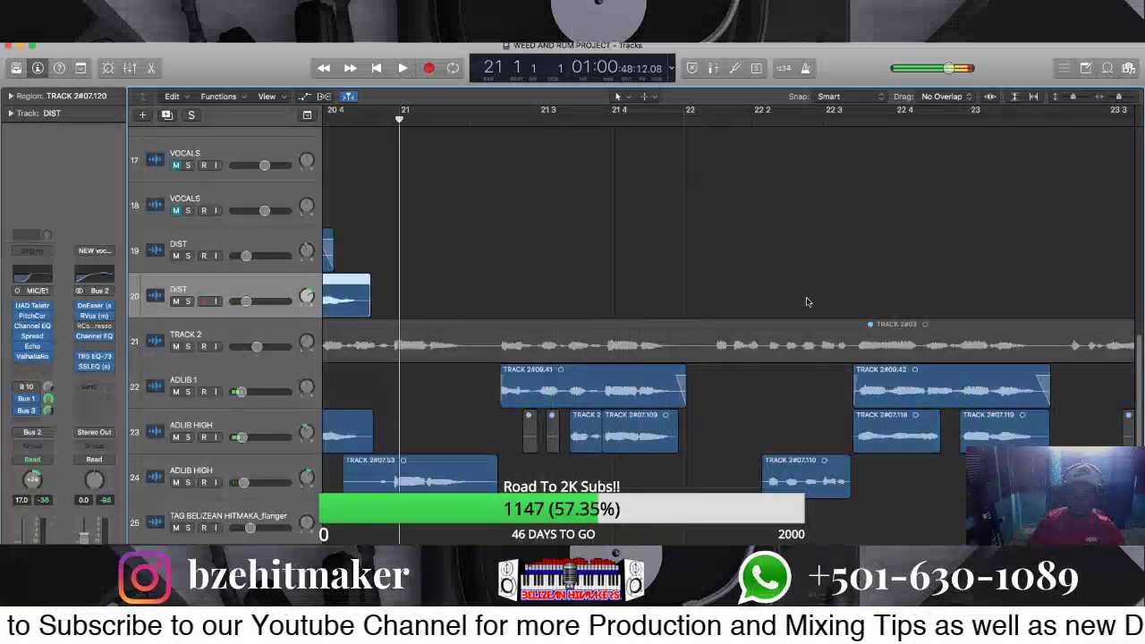
{"action": "key", "text": "comma"}
{"action": "key", "text": "comma"}
{"action": "key", "text": "comma"}
{"action": "key", "text": "comma"}
{"action": "key", "text": "comma"}
{"action": "key", "text": "comma"}
{"action": "key", "text": "comma"}
{"action": "key", "text": "space"}
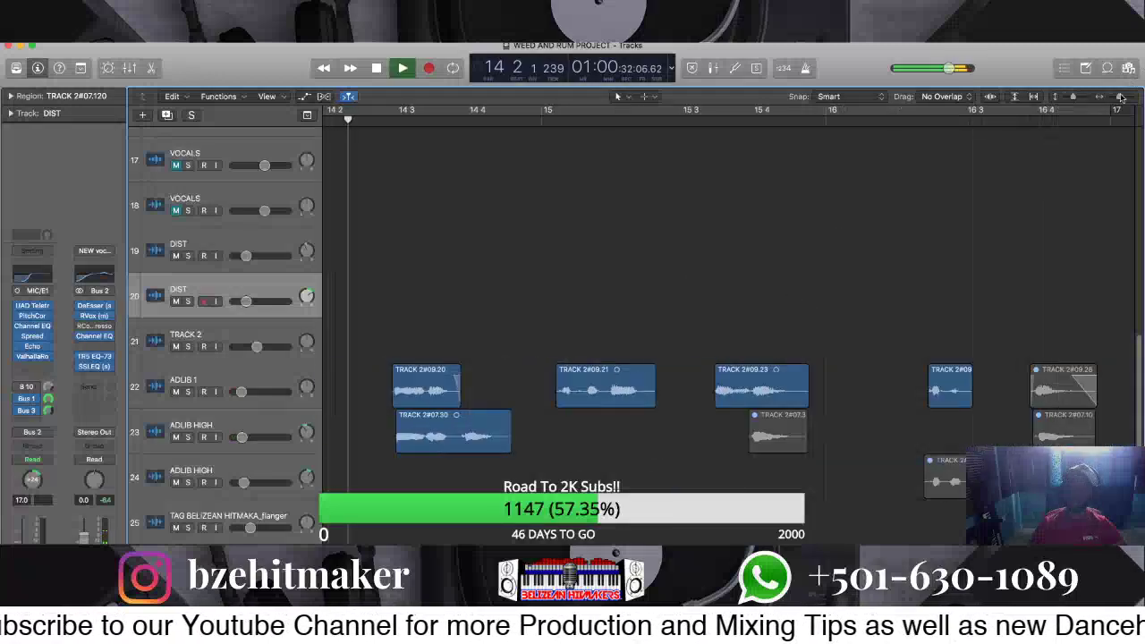
{"action": "left_click_drag", "start_coordinate": [1120, 97], "coordinate": [1110, 96]}
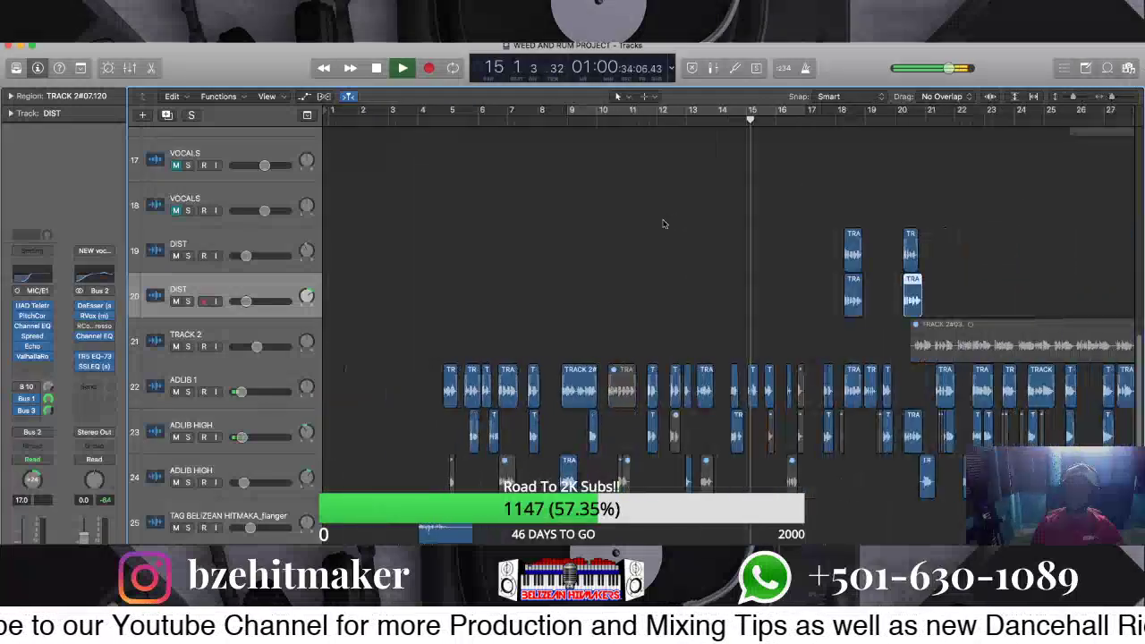
{"action": "scroll", "coordinate": [663, 224], "scroll_direction": "right", "scroll_amount": 5}
Lower the volume of both DIST tracks, with the first at -19.5 dB, and replay the passage
{"action": "left_click", "coordinate": [252, 248]}
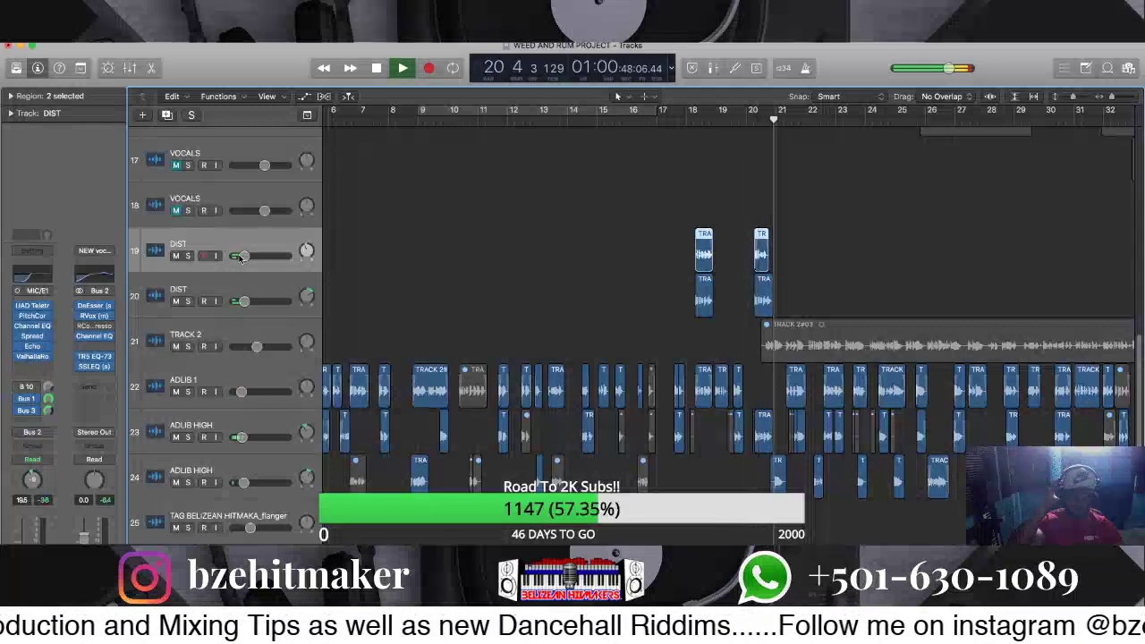
{"action": "key", "text": "comma"}
{"action": "key", "text": "comma"}
{"action": "key", "text": "comma"}
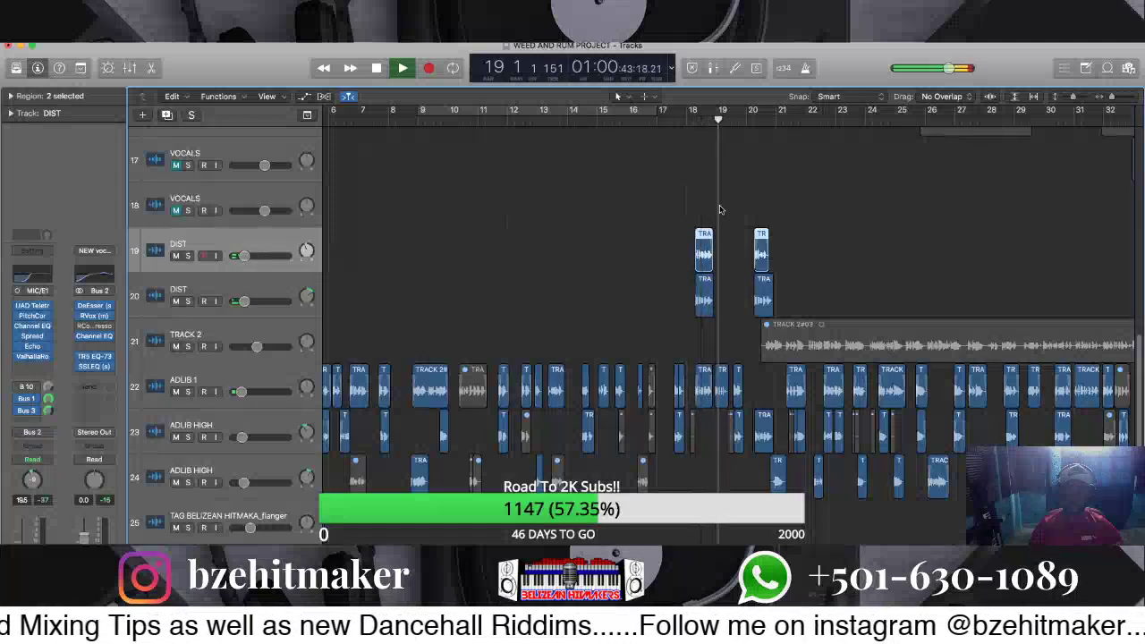
Mute region TRACK 2#07.107 at bar 20 on the upper ADLIB HIGH track and replay from bar 18
{"action": "left_click", "coordinate": [876, 208]}
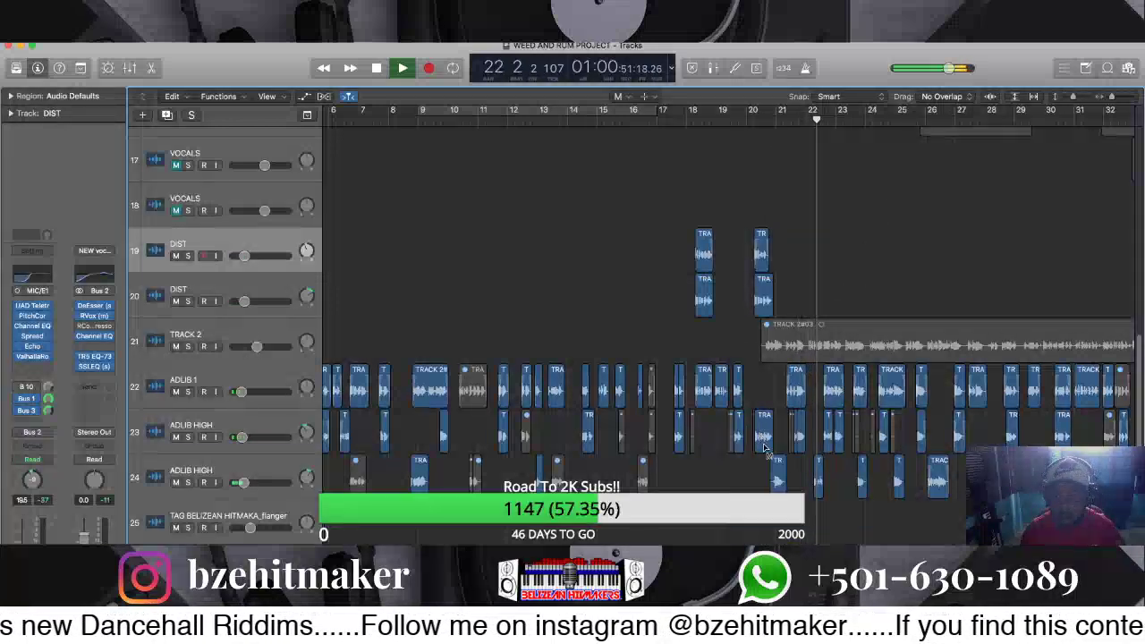
{"action": "left_click", "coordinate": [765, 447]}
{"action": "left_click", "coordinate": [683, 111]}
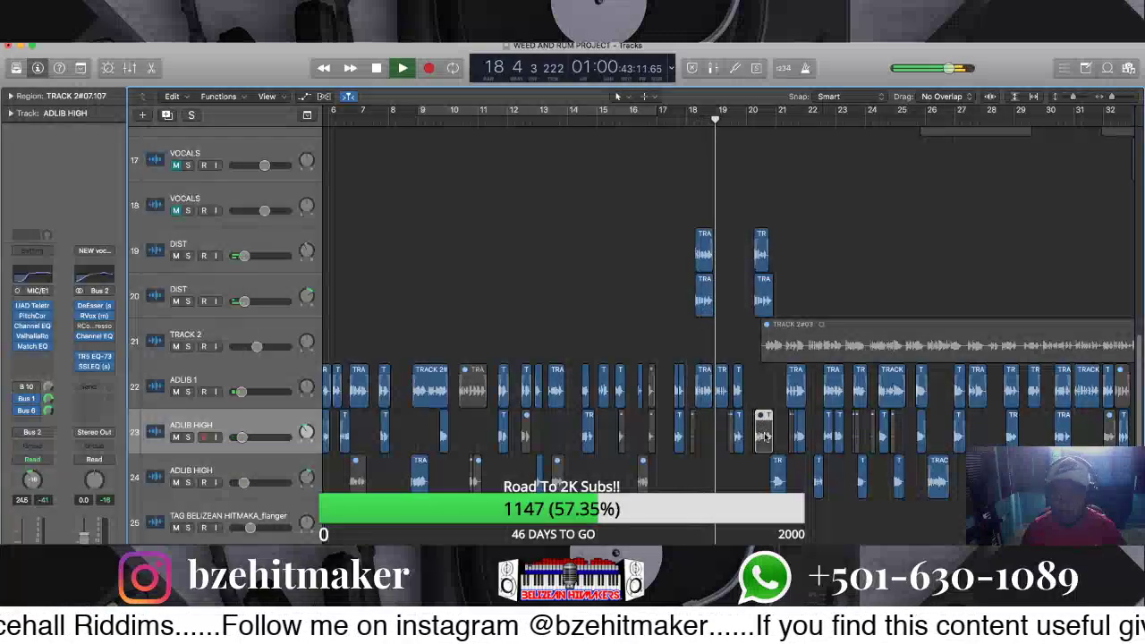
{"action": "left_click", "coordinate": [933, 301]}
Copy region TRACK 2#04.1.30 on the first DIST track to position 20 2 1 112, replacing TRACK 2#09.38, and replay the passage
{"action": "left_click", "coordinate": [1134, 96]}
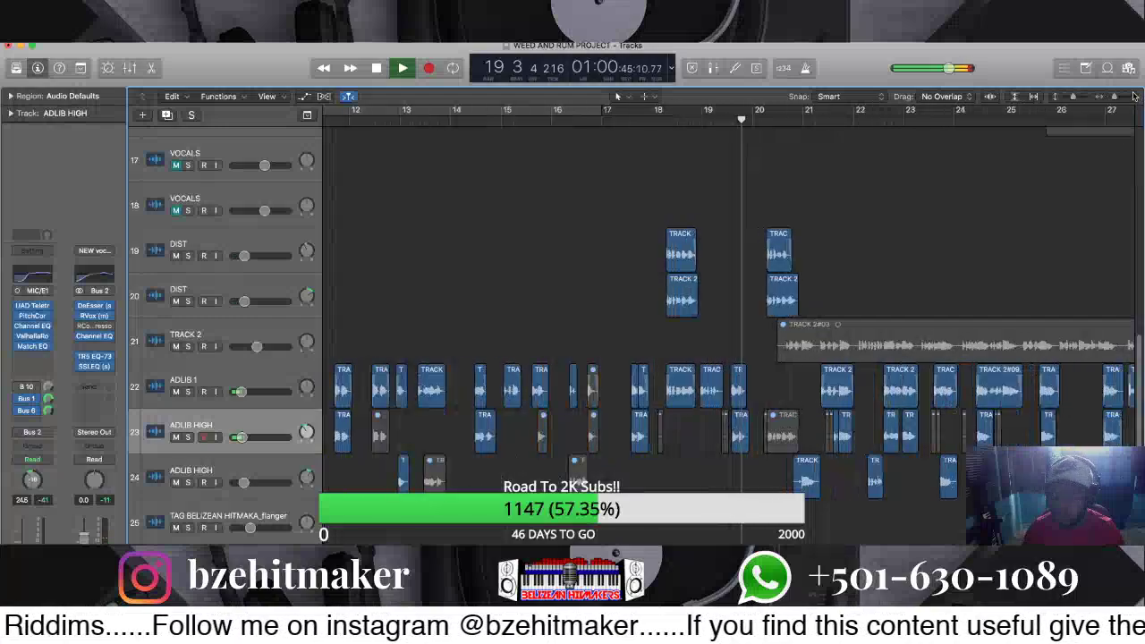
{"action": "left_click", "coordinate": [1134, 96]}
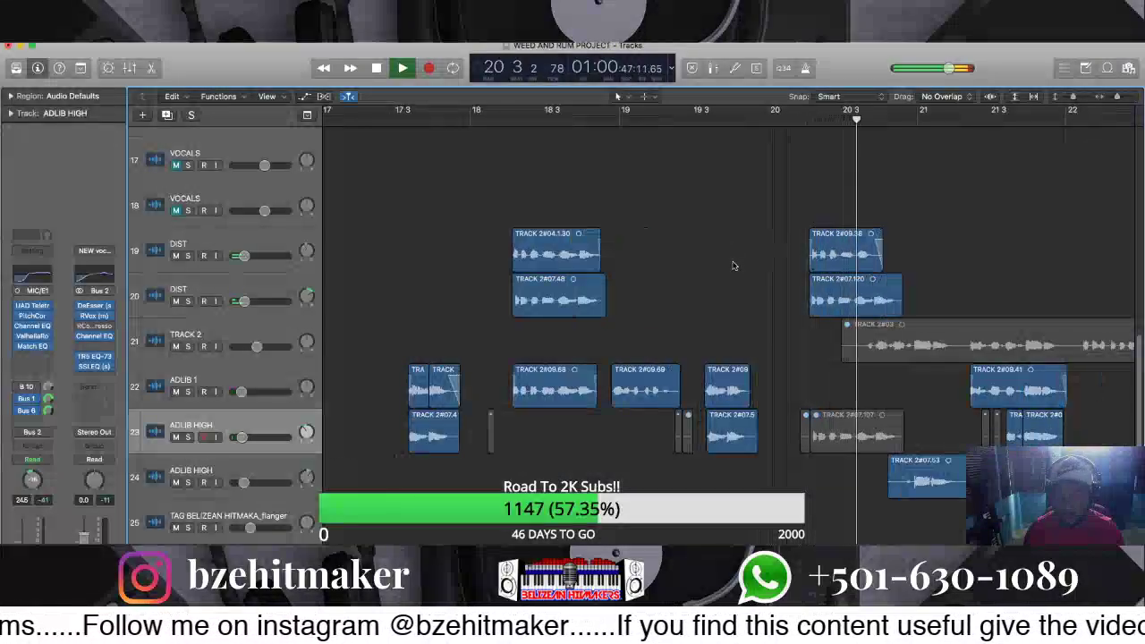
{"action": "left_click", "coordinate": [561, 259]}
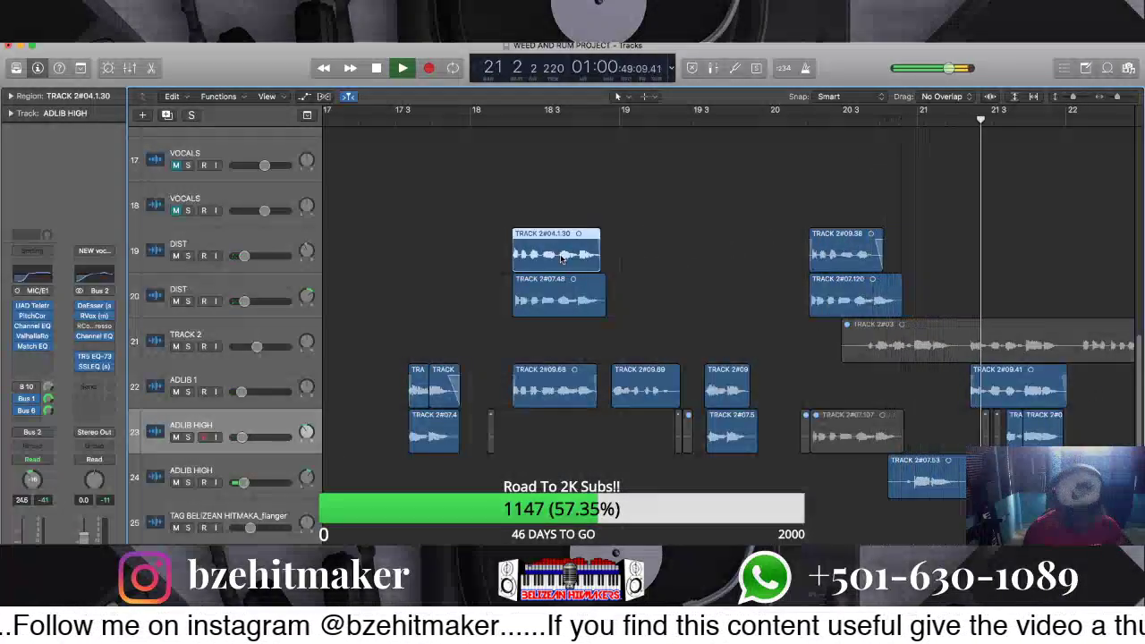
{"action": "left_click_drag", "start_coordinate": [562, 258], "coordinate": [861, 258]}
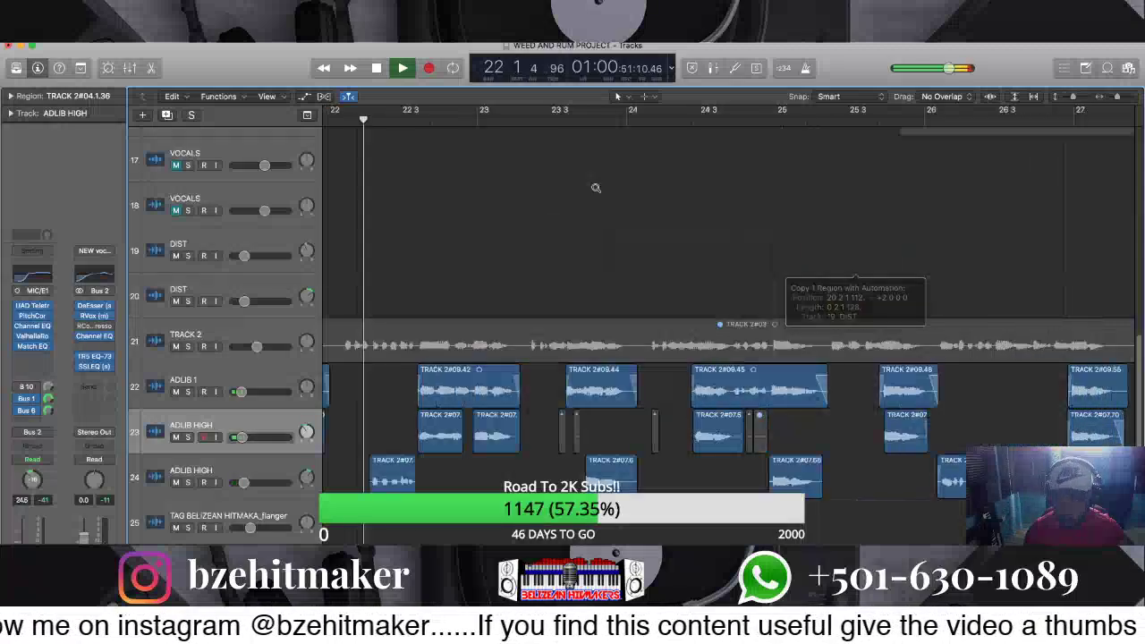
{"action": "key", "text": "space"}
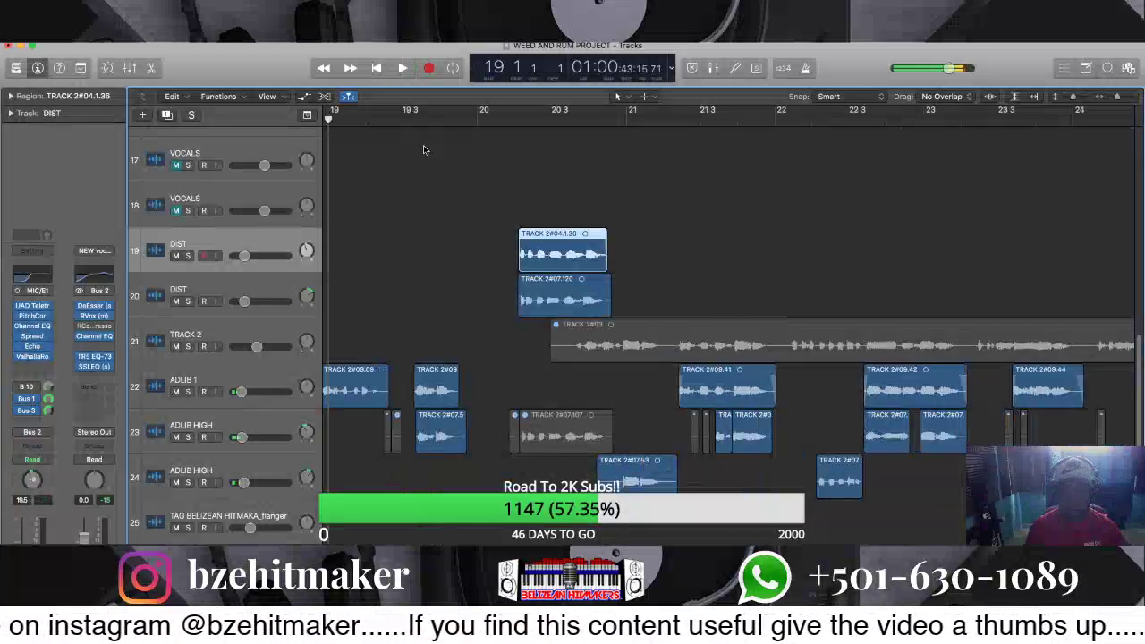
{"action": "key", "text": "space"}
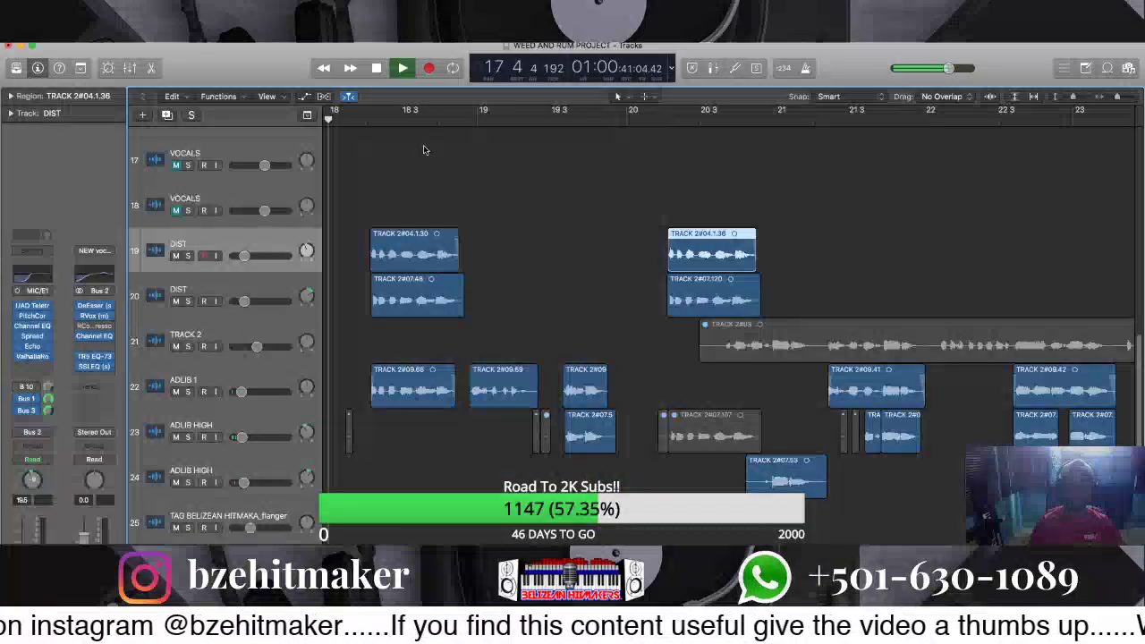
Raise the volume of both DIST tracks together, bringing the first to -17.4 dB, and check the level in playback
{"action": "left_click", "coordinate": [205, 284]}
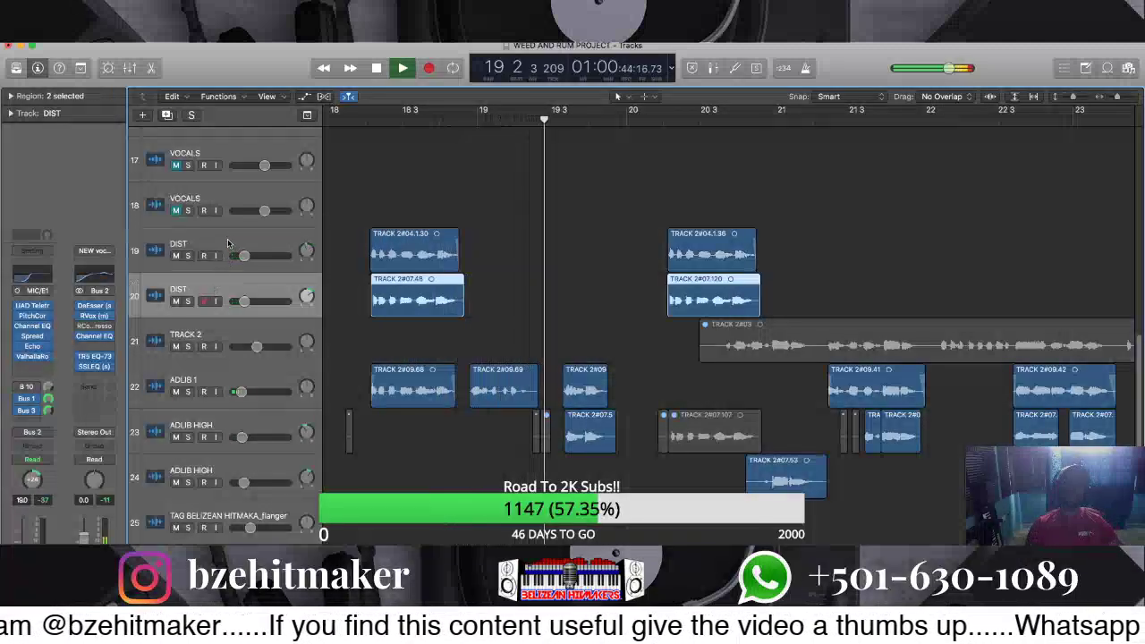
{"action": "left_click", "coordinate": [228, 239]}
{"action": "left_click", "coordinate": [209, 284], "text": "shift"}
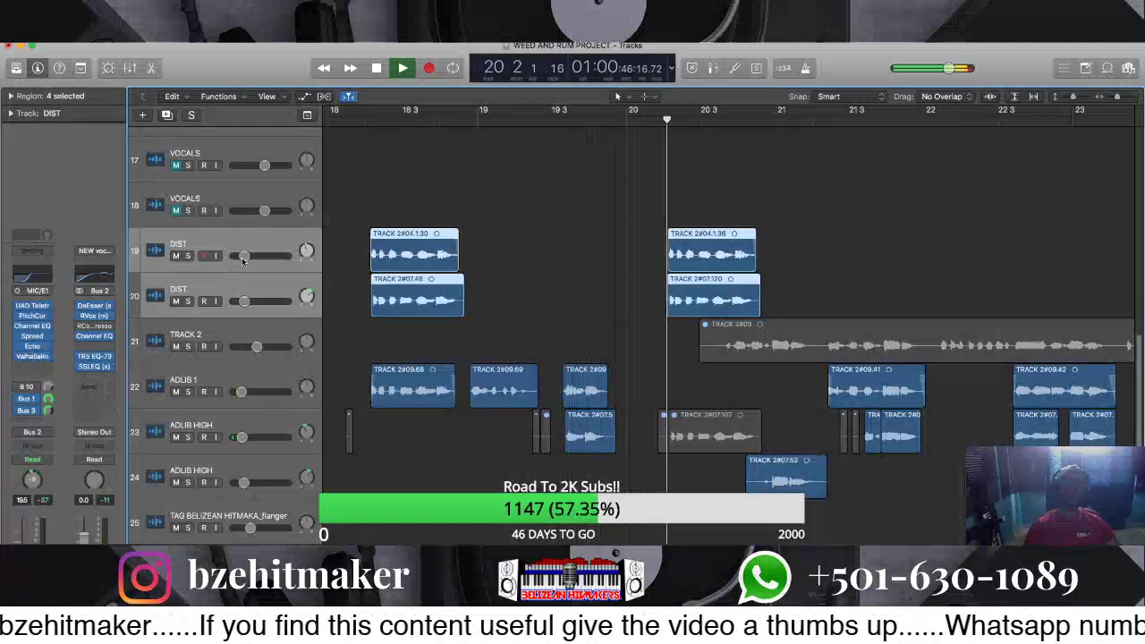
{"action": "left_click_drag", "start_coordinate": [239, 262], "coordinate": [247, 260]}
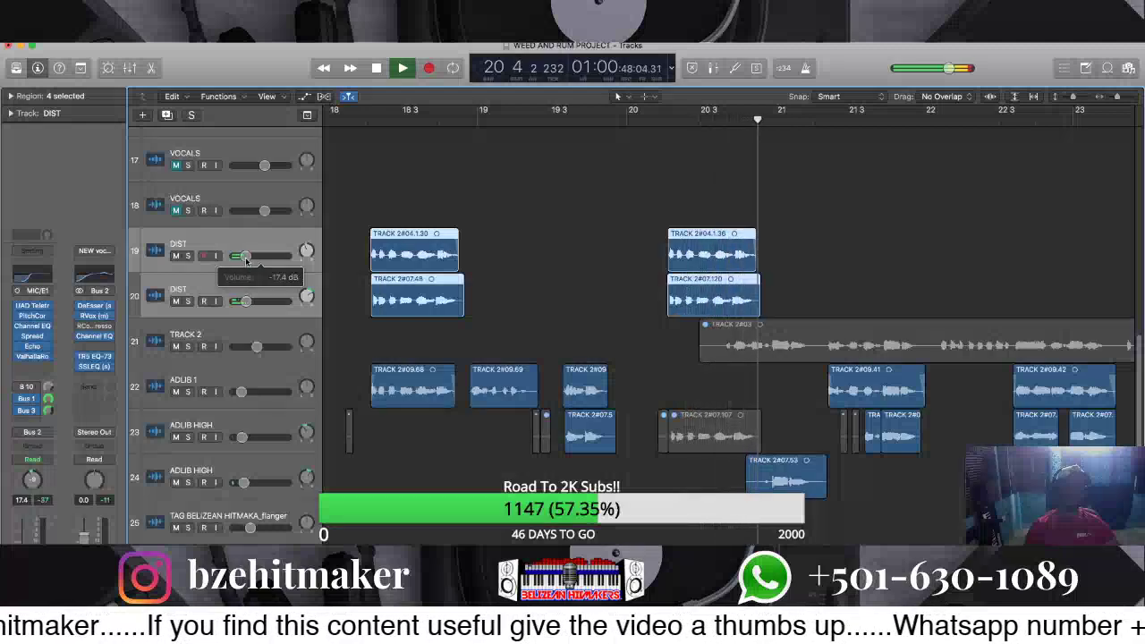
{"action": "left_click", "coordinate": [336, 137]}
{"action": "left_click", "coordinate": [336, 127]}
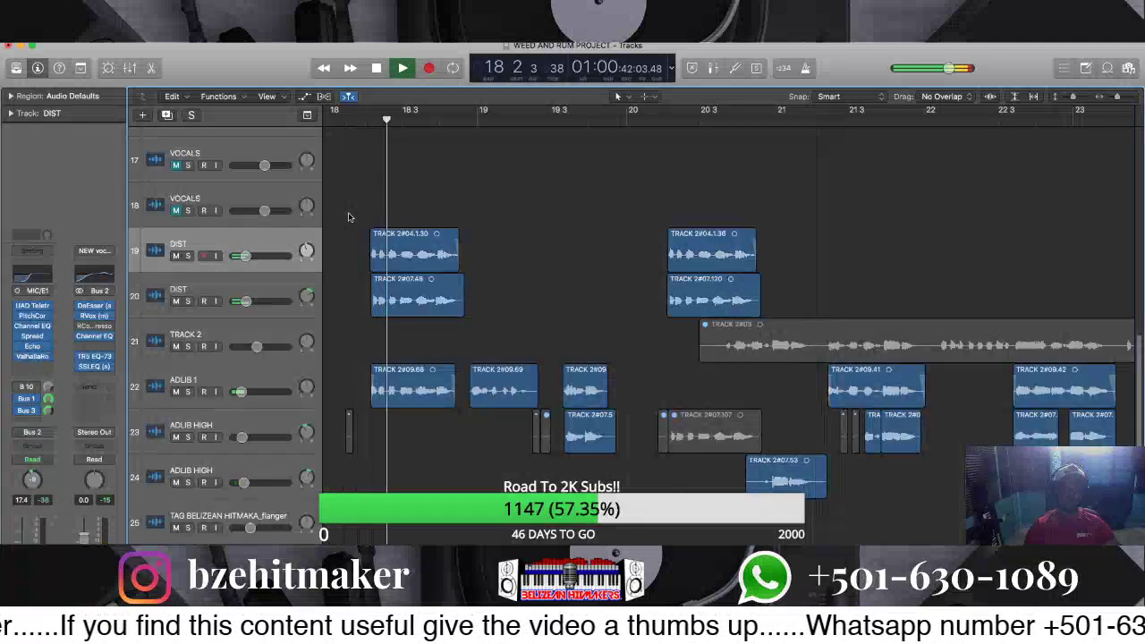
{"action": "left_click_drag", "start_coordinate": [350, 215], "coordinate": [504, 268]}
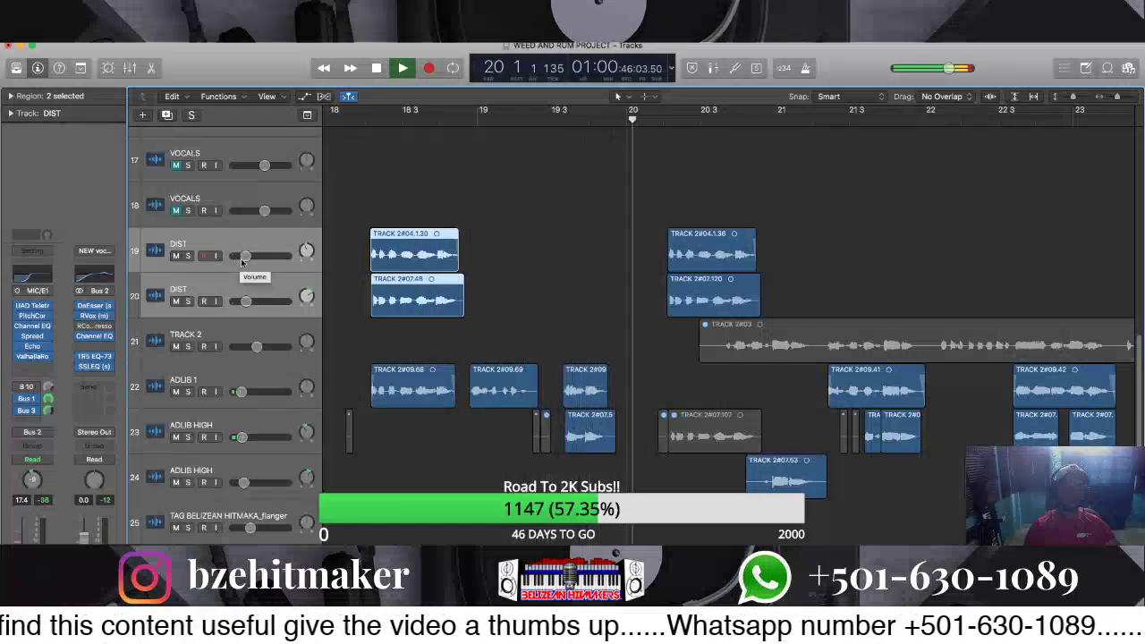
{"action": "left_click", "coordinate": [242, 257]}
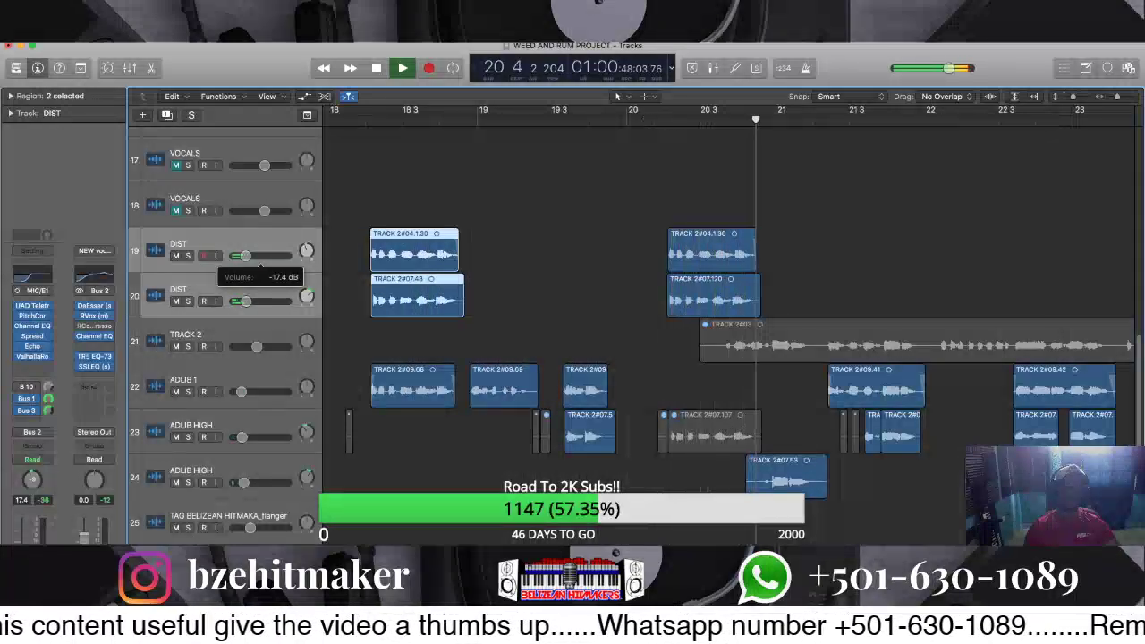
Zoom out to the whole arrangement and examine the ad-lib and instrument tracks below the DIST tracks
{"action": "left_click_drag", "start_coordinate": [1118, 99], "coordinate": [1072, 98]}
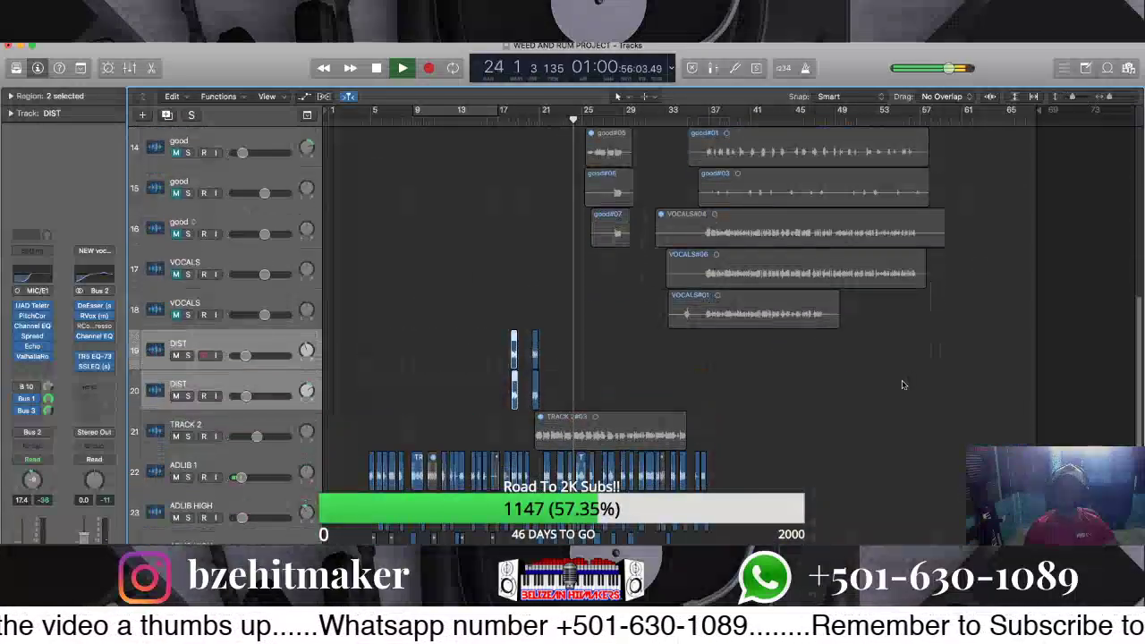
{"action": "left_click", "coordinate": [901, 386]}
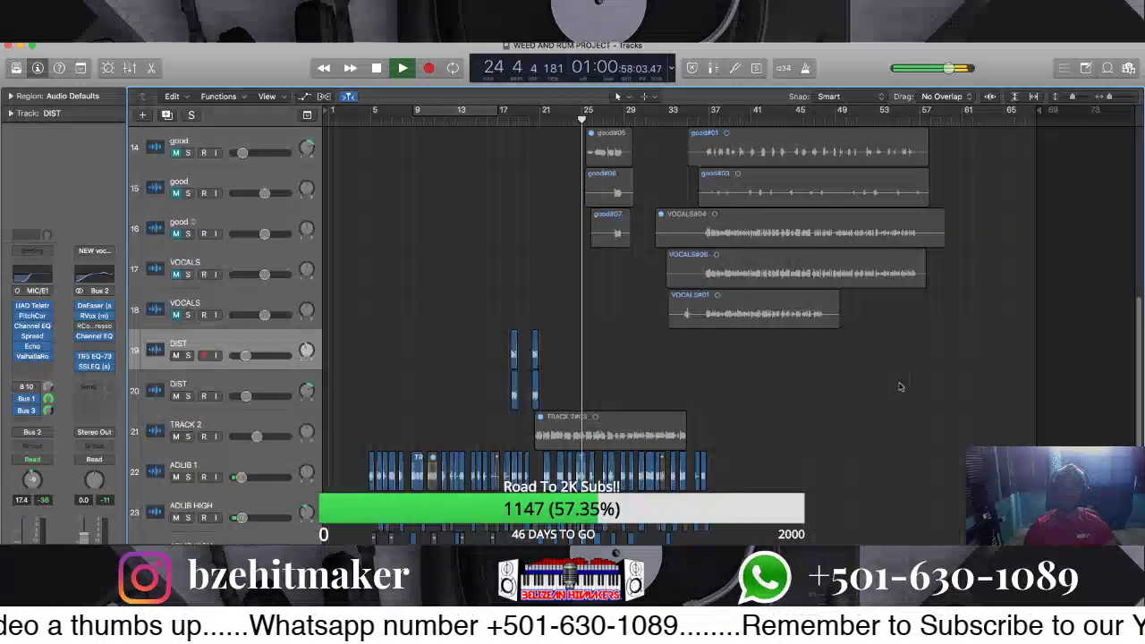
{"action": "scroll", "coordinate": [900, 386], "scroll_direction": "down", "scroll_amount": 5}
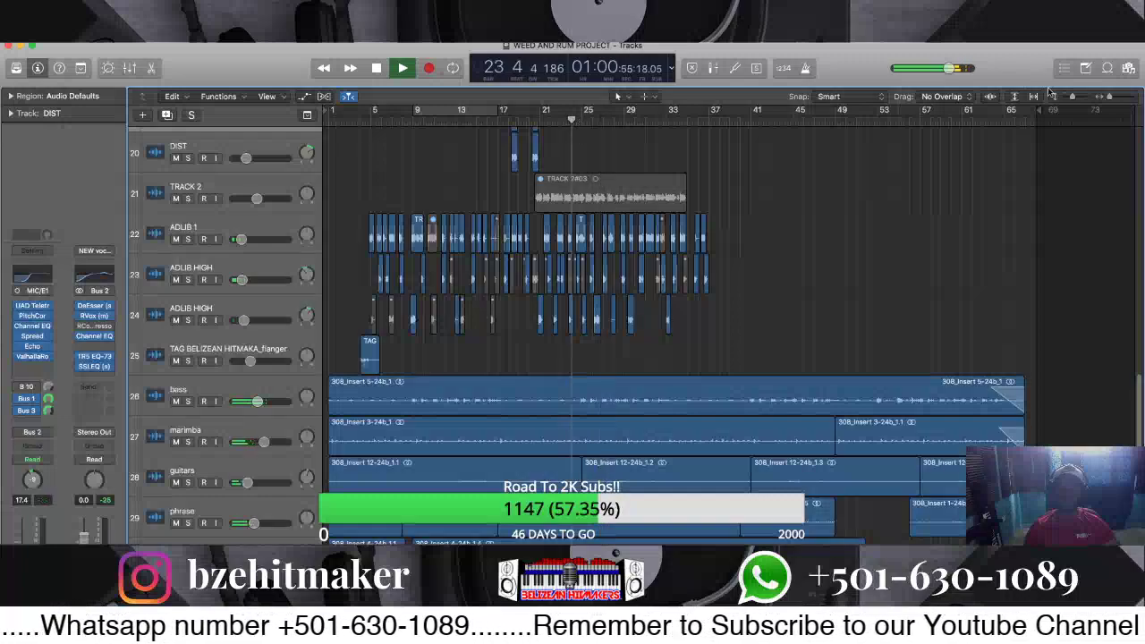
Show the Volume automation curve for the lower ADLIB HIGH track and replay from bar 23
{"action": "left_click", "coordinate": [1122, 96]}
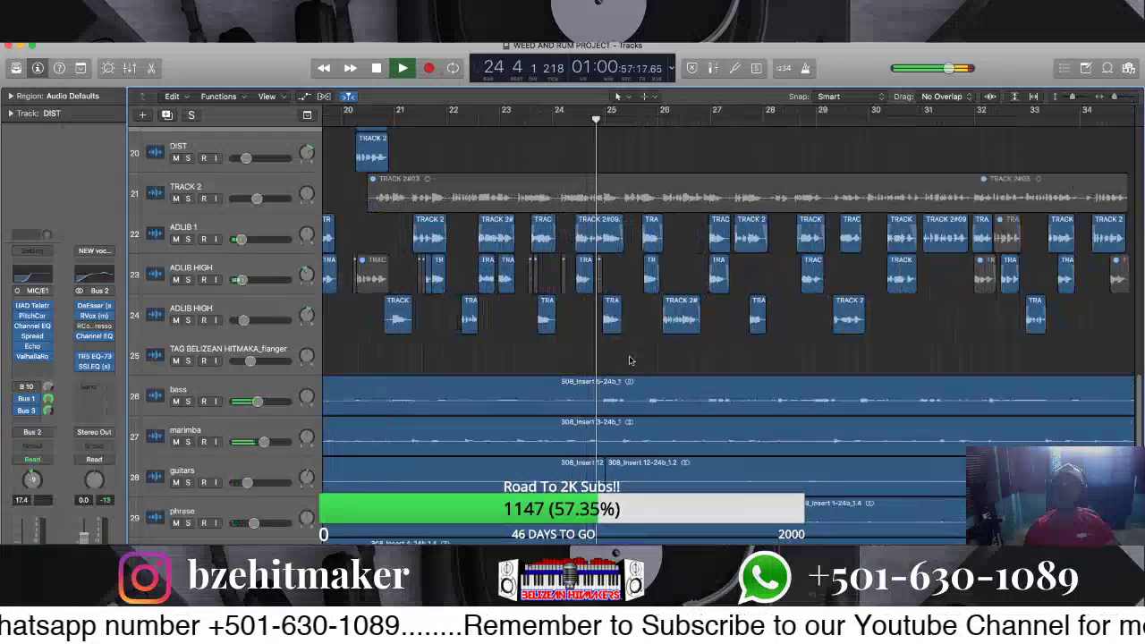
{"action": "left_click", "coordinate": [237, 310]}
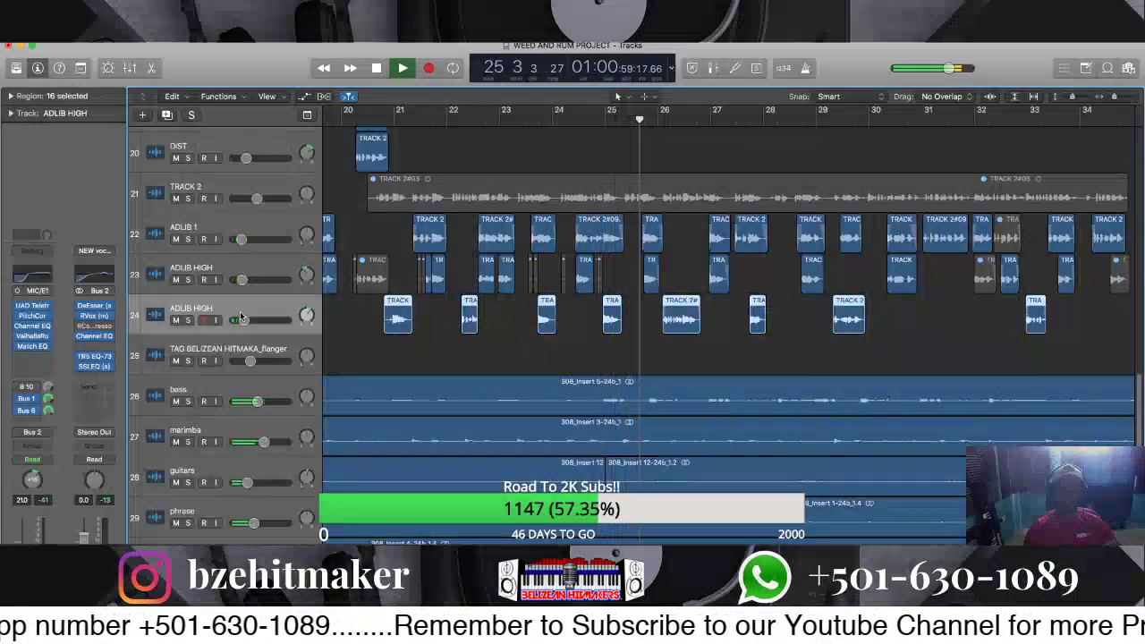
{"action": "left_click", "coordinate": [498, 368]}
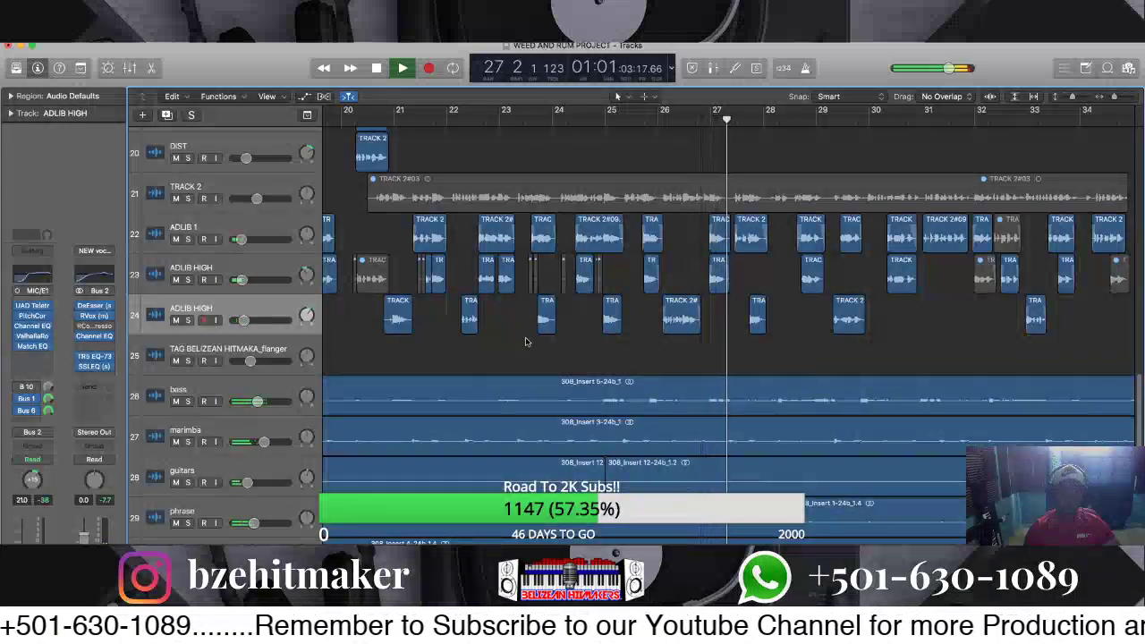
{"action": "key", "text": "a"}
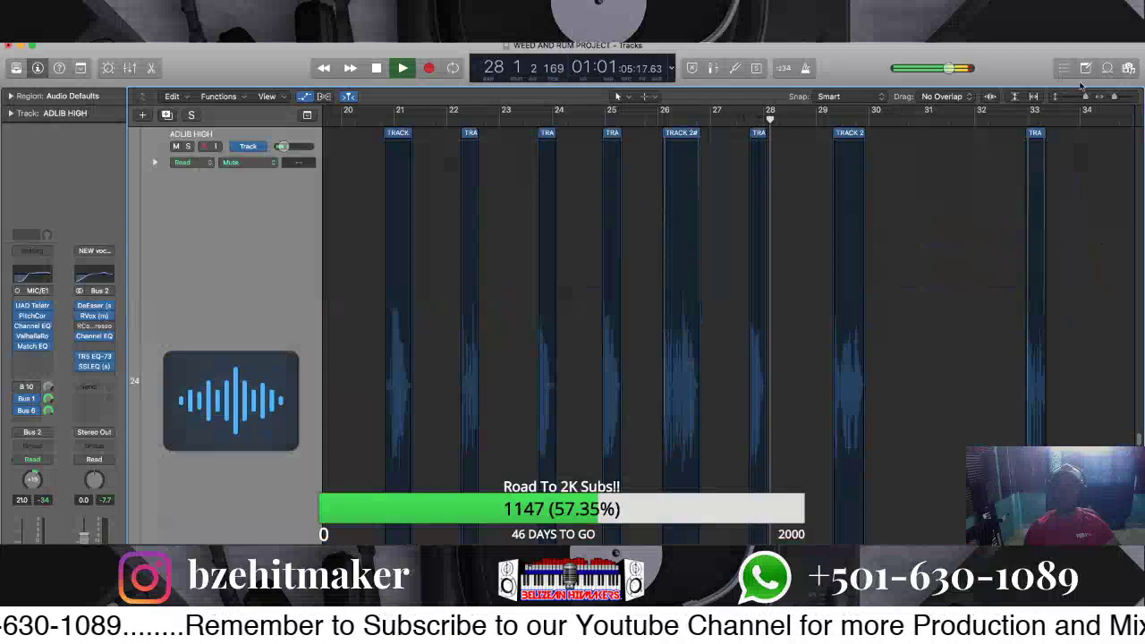
{"action": "key", "text": "z"}
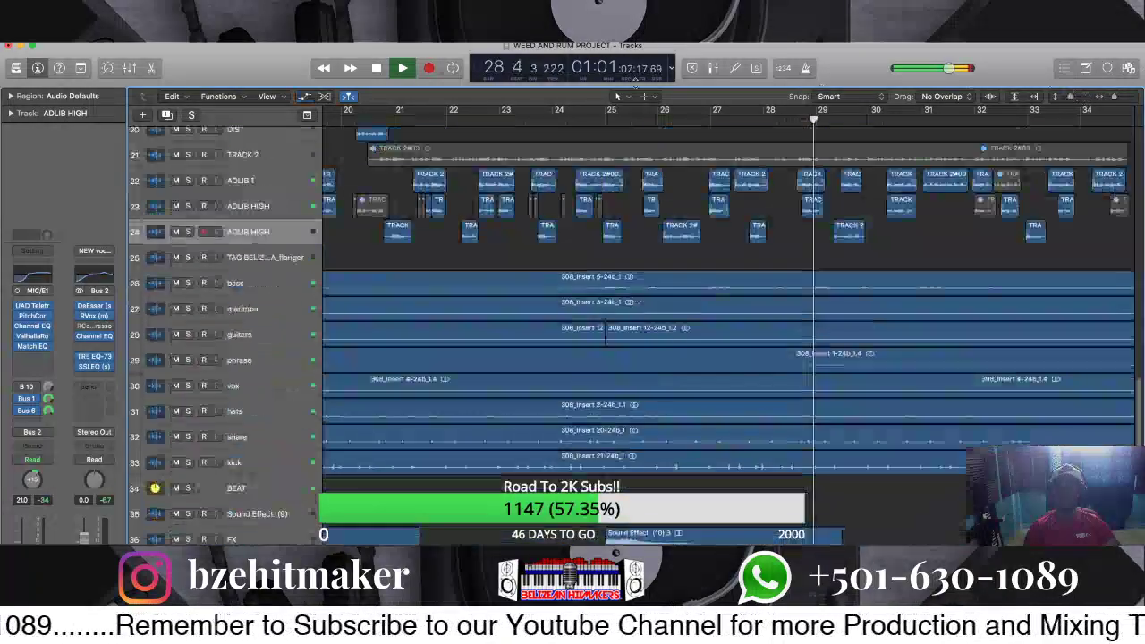
{"action": "left_click", "coordinate": [498, 121]}
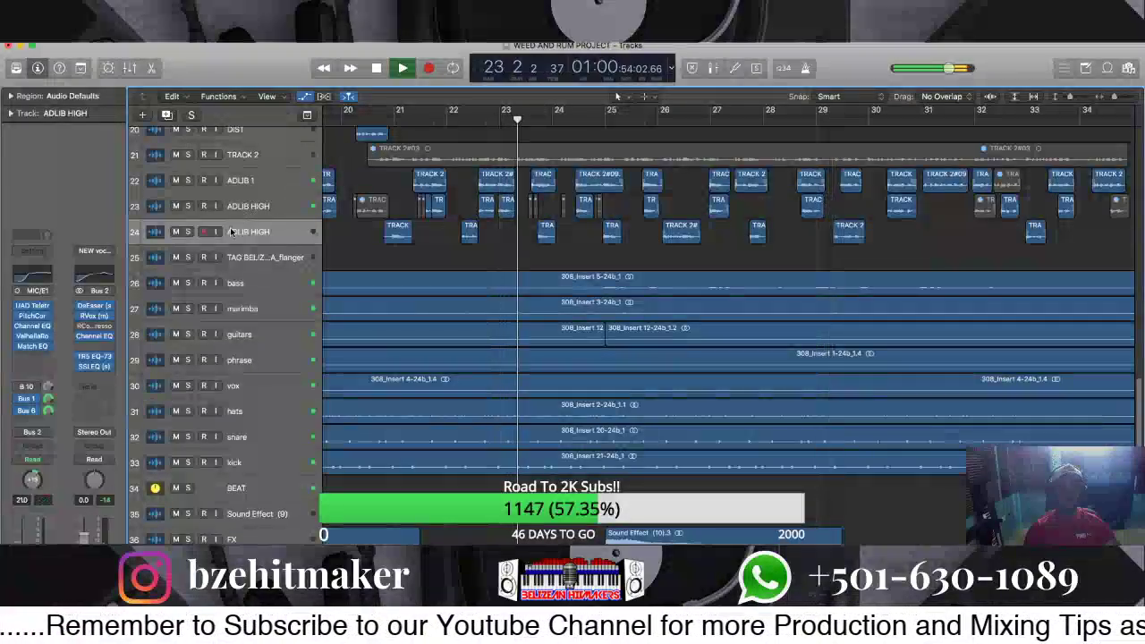
{"action": "key", "text": "a"}
{"action": "left_click", "coordinate": [237, 260]}
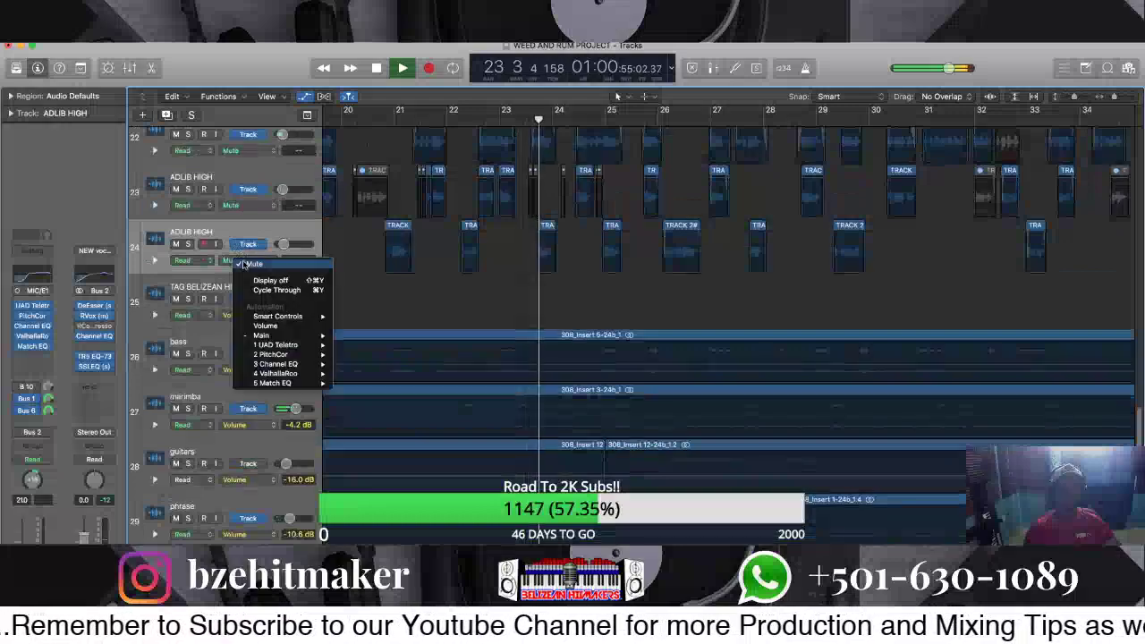
{"action": "left_click", "coordinate": [265, 326]}
Lower the lower ADLIB HIGH track's volume automation to -29.6 dB around its bar 26 region and replay the passage
{"action": "left_click", "coordinate": [651, 264]}
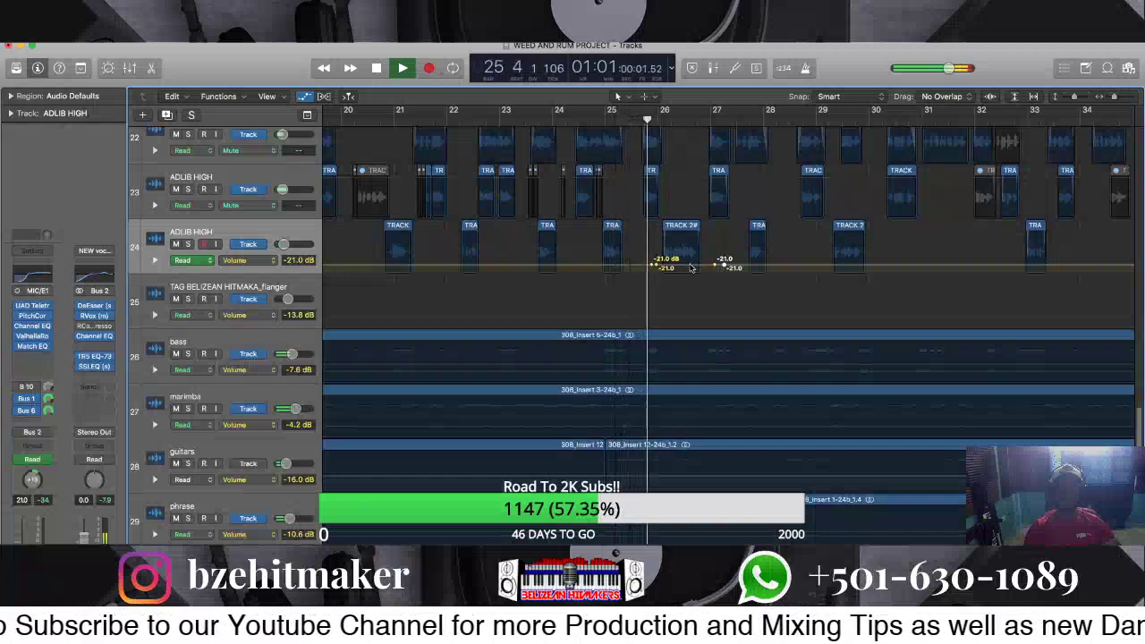
{"action": "left_click_drag", "start_coordinate": [690, 266], "coordinate": [690, 270]}
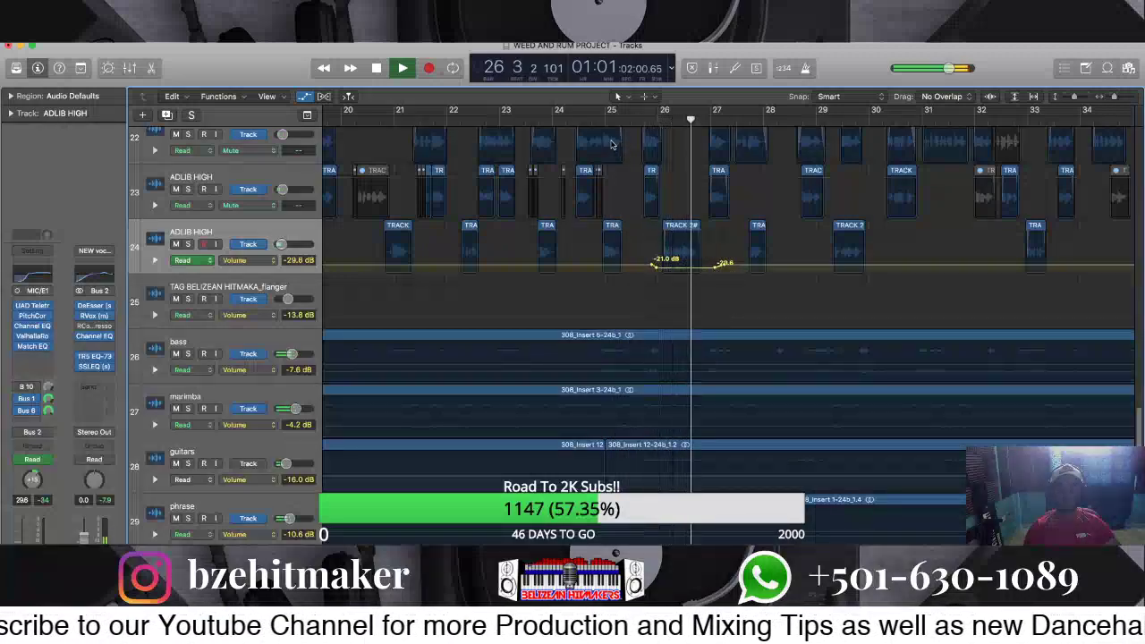
{"action": "key", "text": "a"}
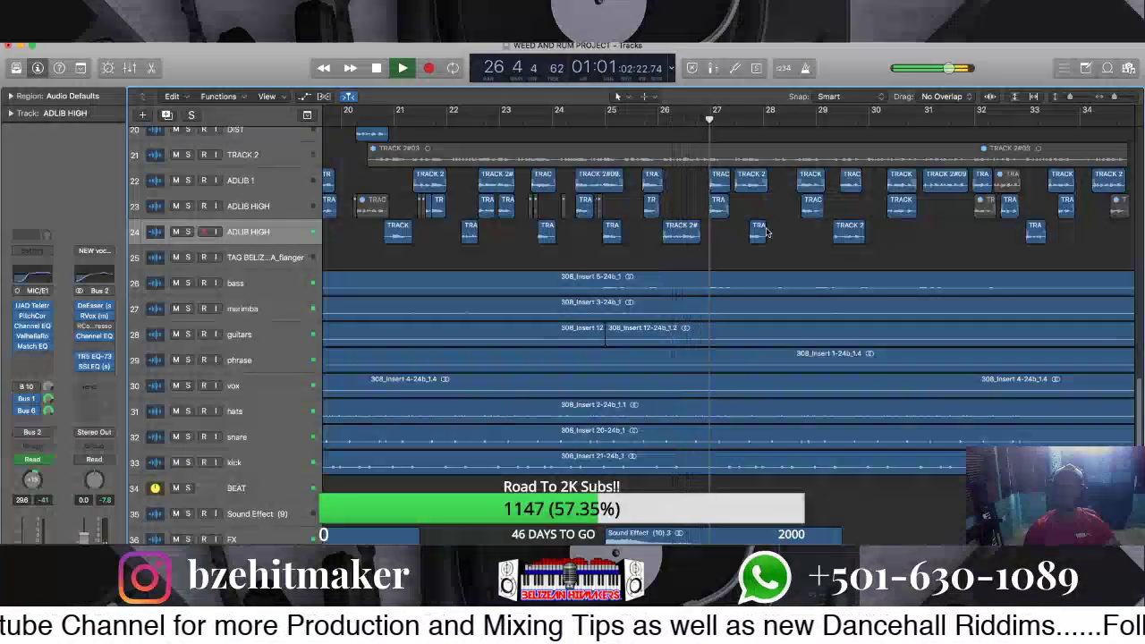
{"action": "scroll", "coordinate": [809, 247], "scroll_direction": "up", "scroll_amount": 1}
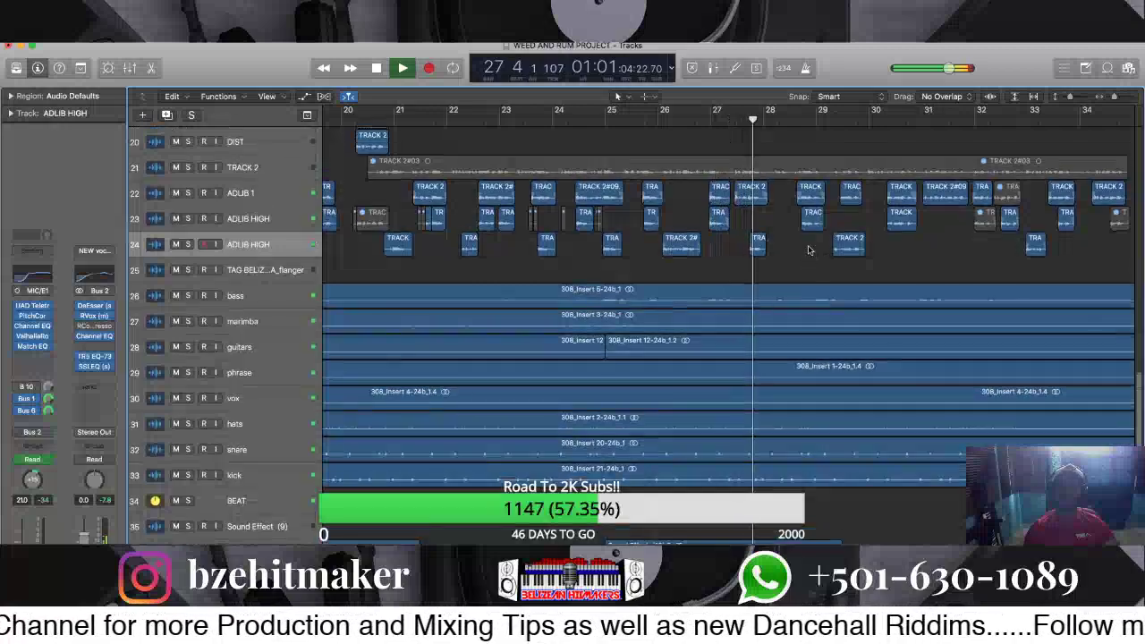
{"action": "scroll", "coordinate": [808, 247], "scroll_direction": "up", "scroll_amount": 15}
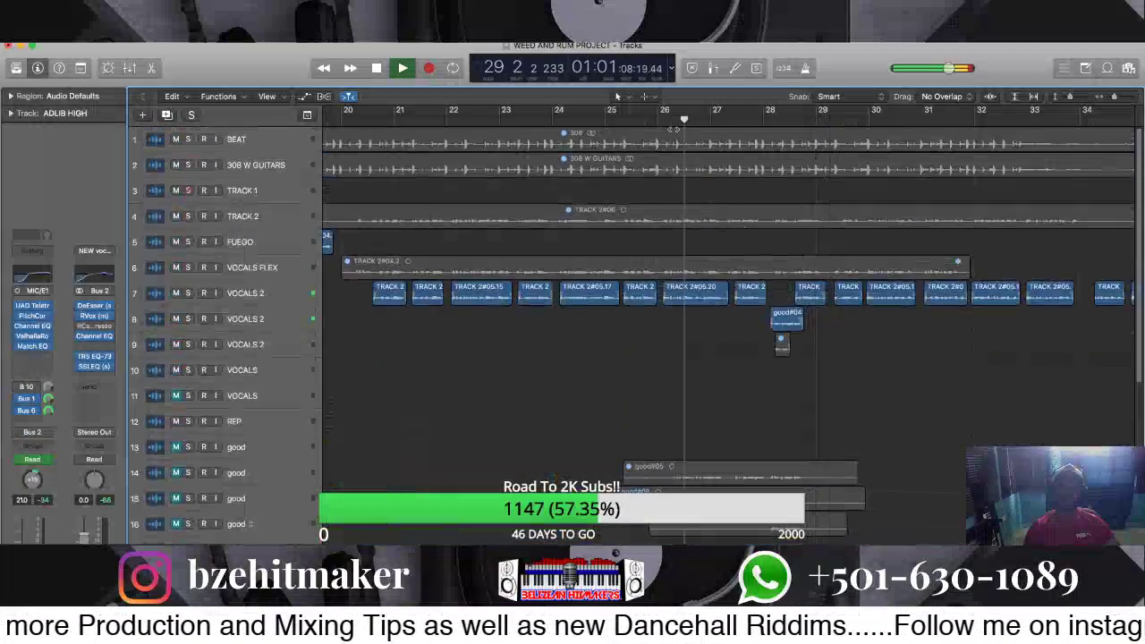
{"action": "left_click", "coordinate": [683, 109]}
{"action": "scroll", "coordinate": [632, 289], "scroll_direction": "down", "scroll_amount": 15}
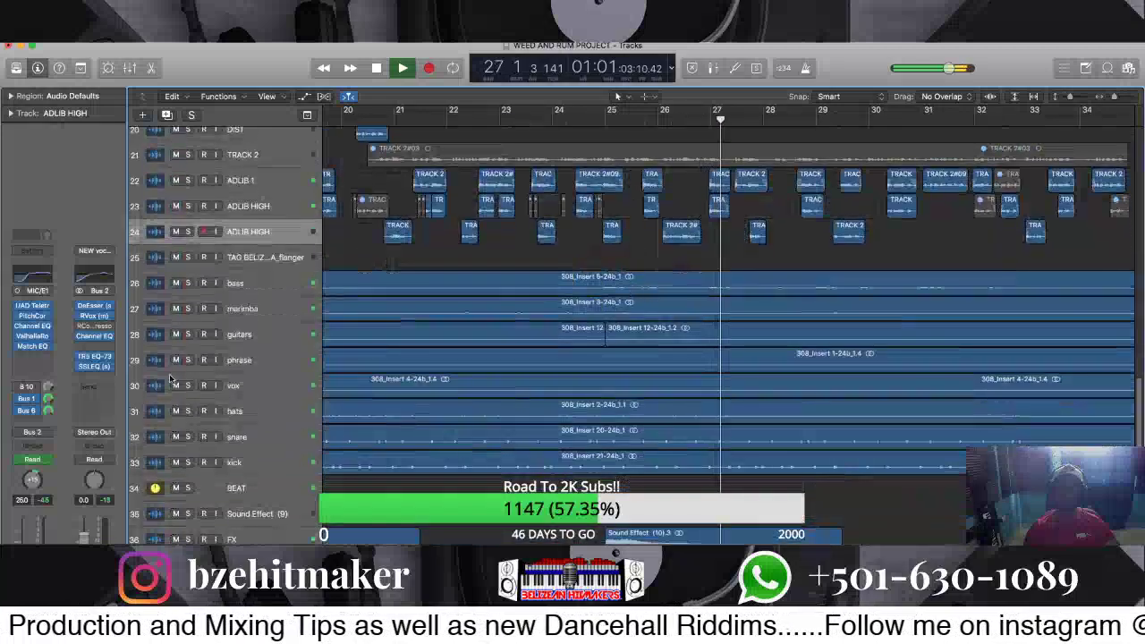
Open the BEAT track's OneKnob Filter, show its filter automation and set the automation mode to Read
{"action": "left_click", "coordinate": [260, 487]}
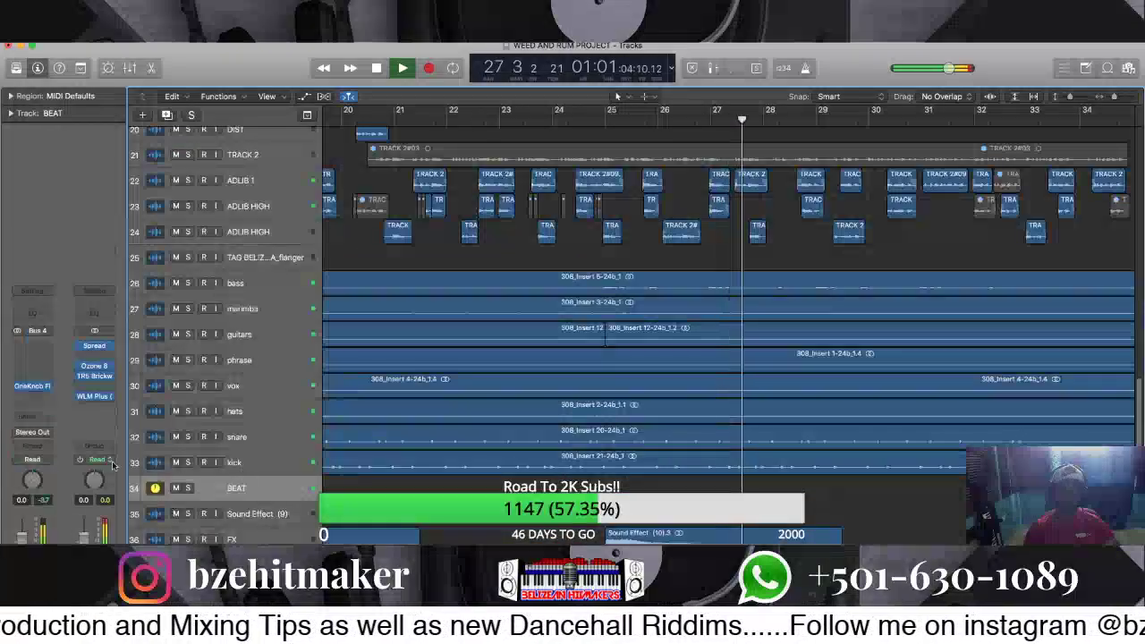
{"action": "left_click", "coordinate": [40, 376]}
{"action": "key", "text": "a"}
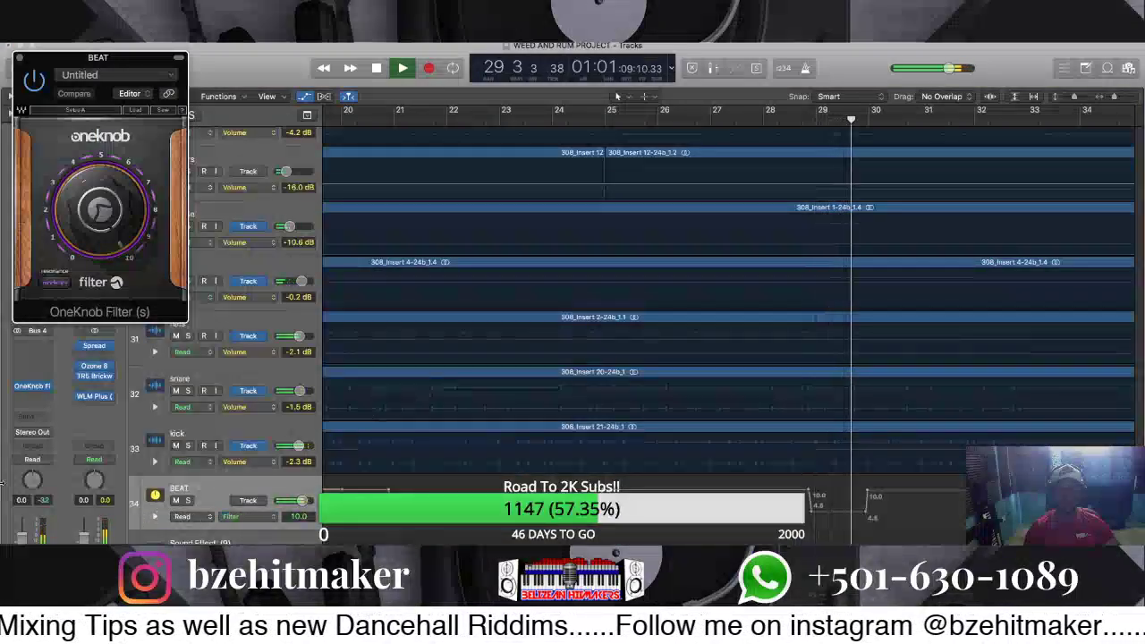
{"action": "left_click", "coordinate": [18, 460]}
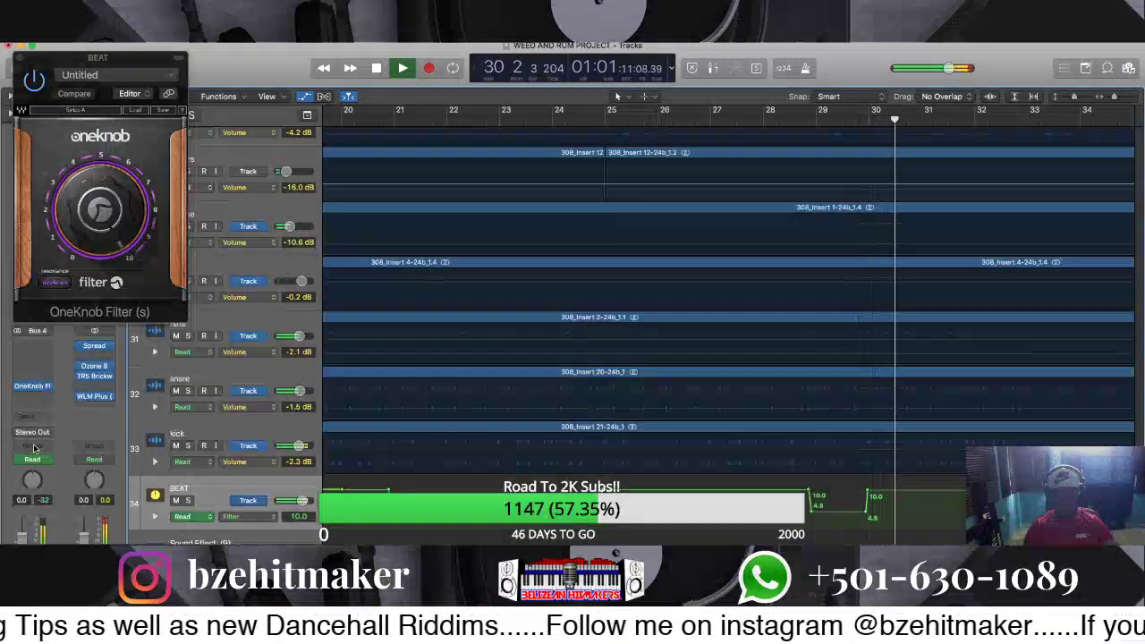
Play the song from the start and adjust a point on the BEAT track's filter automation
{"action": "key", "text": "Return"}
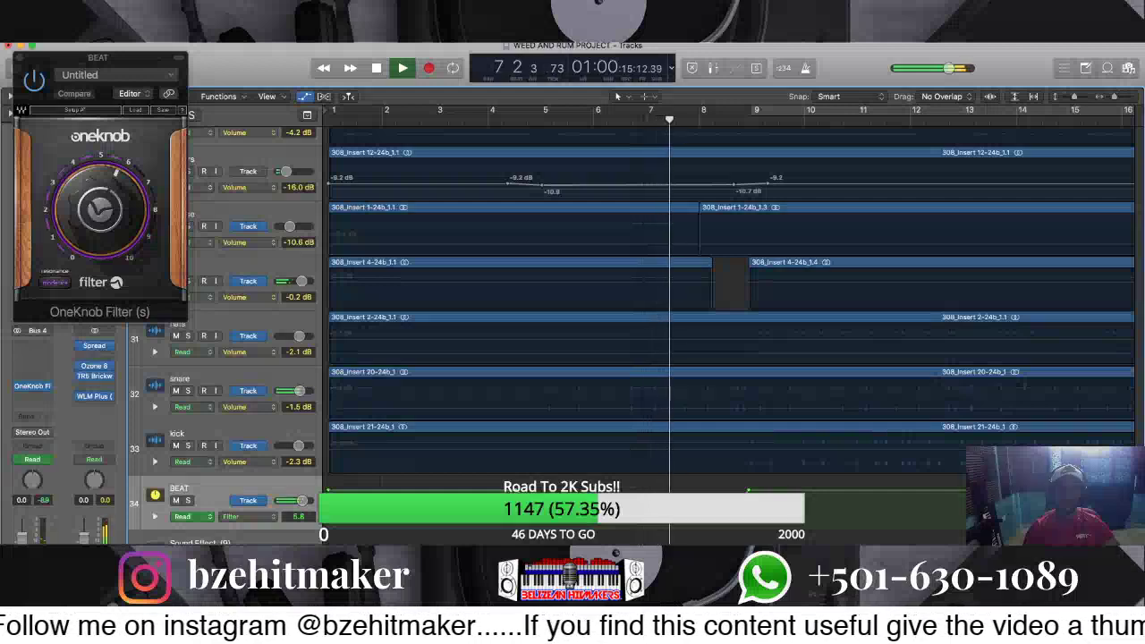
{"action": "left_click", "coordinate": [535, 507]}
{"action": "mouse_move", "coordinate": [534, 507]}
{"action": "left_mouse_down"}
{"action": "mouse_move", "coordinate": [539, 491]}
{"action": "mouse_move", "coordinate": [538, 506]}
{"action": "left_mouse_up"}
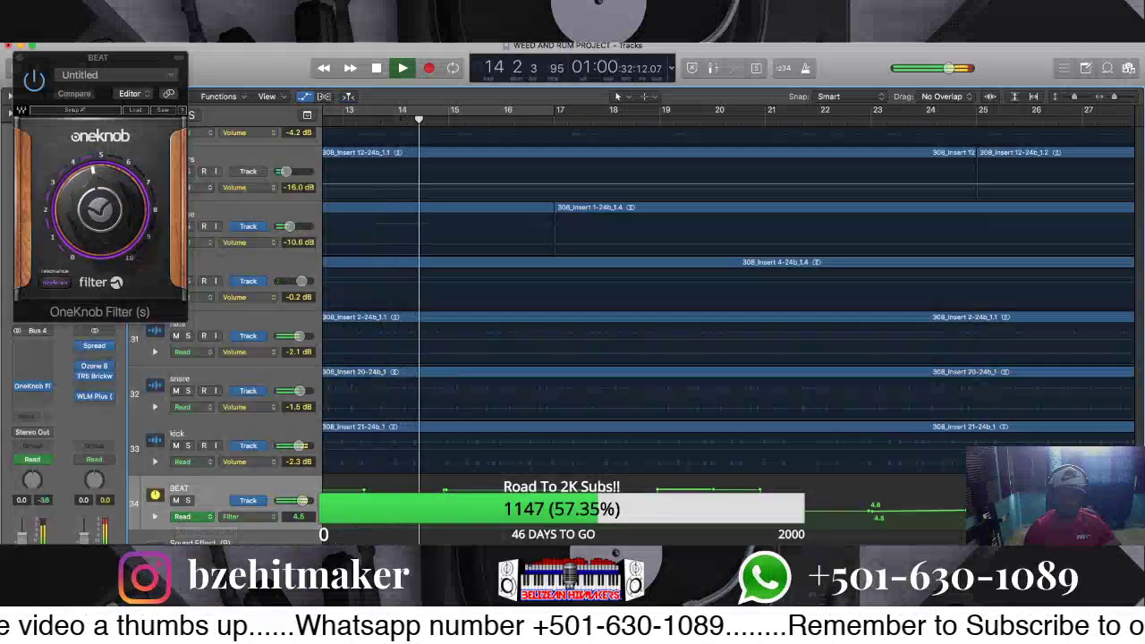
Adjust the start of the BEAT filter dip near bar 14, placing its 4.5 point at 13 4 4 217, and replay
{"action": "left_click", "coordinate": [399, 511]}
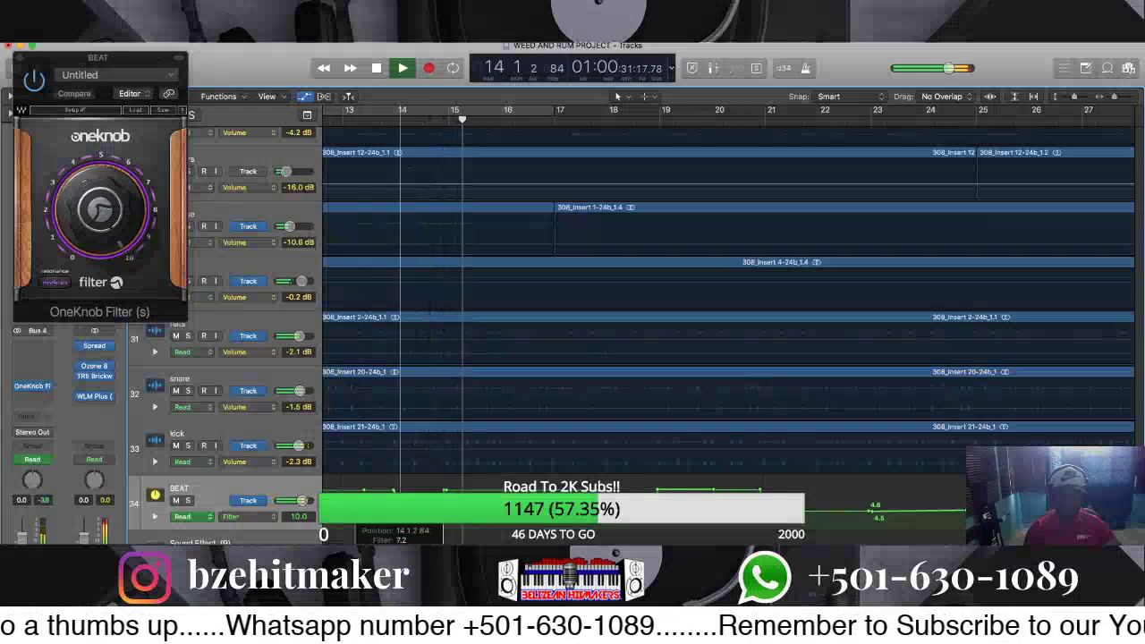
{"action": "key", "text": "comma"}
{"action": "key", "text": "comma"}
{"action": "key", "text": "comma"}
{"action": "key", "text": "comma"}
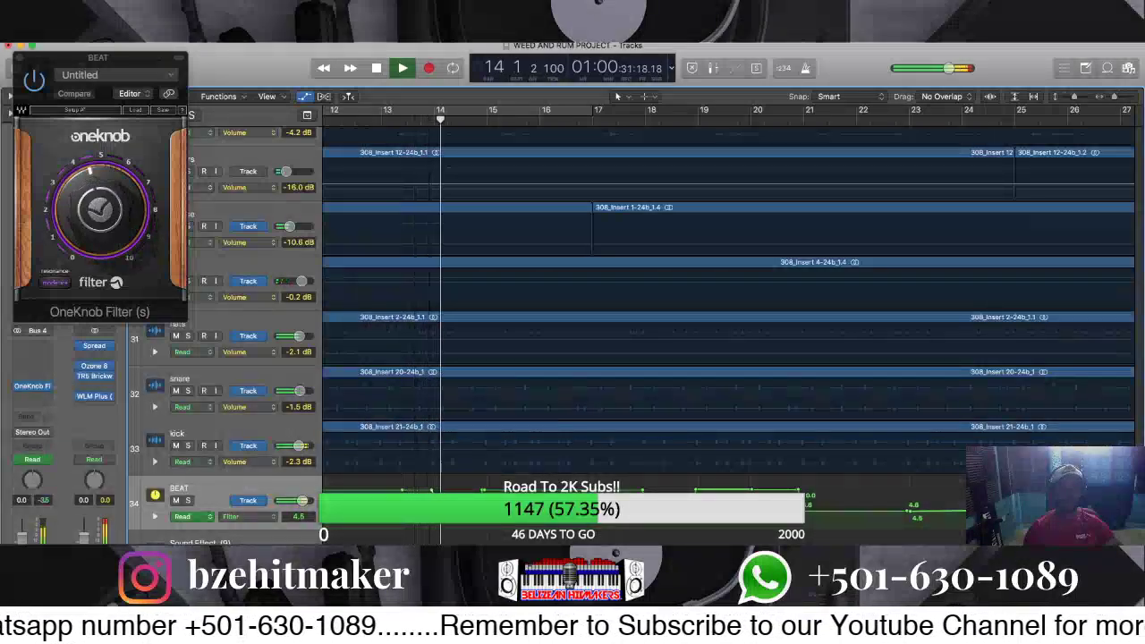
{"action": "left_click", "coordinate": [433, 511]}
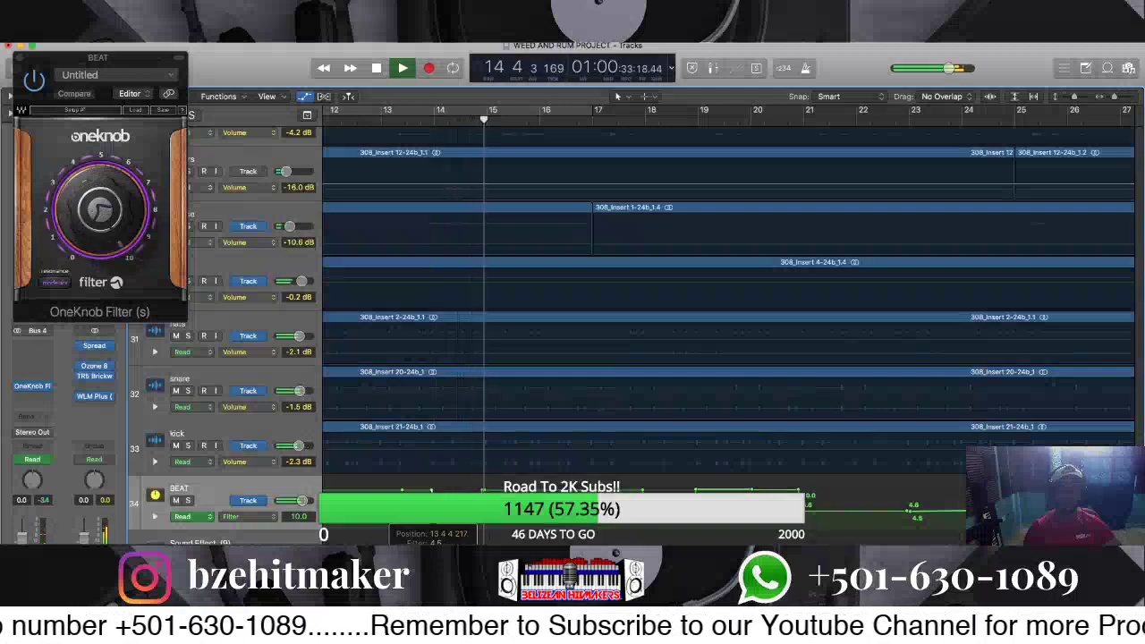
{"action": "key", "text": "space"}
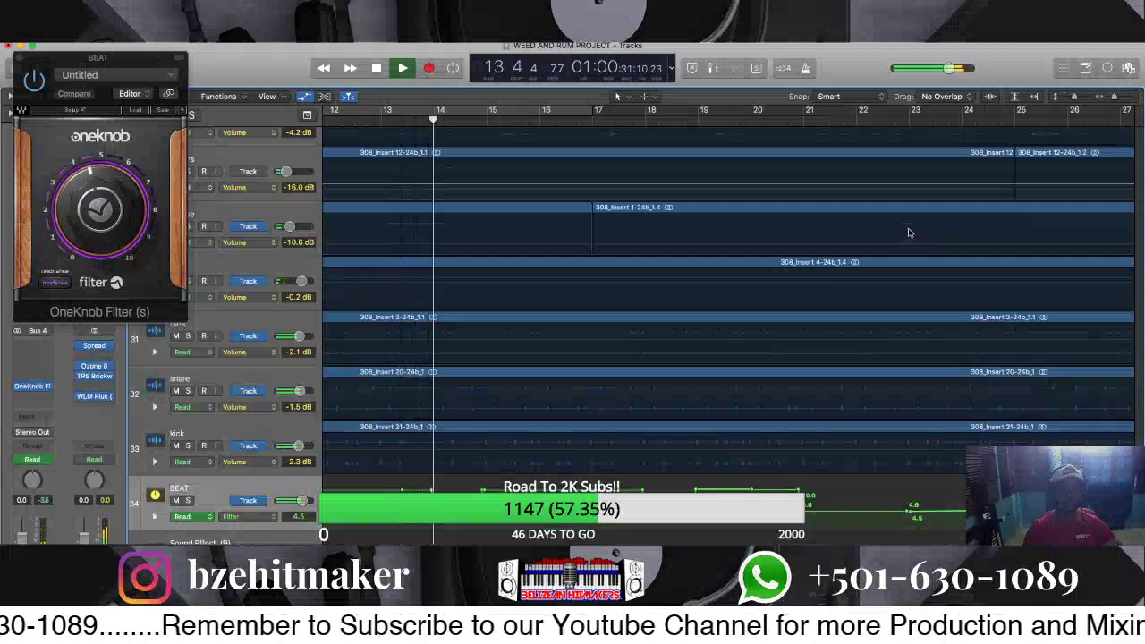
Fine-tune the point where the BEAT filter dip begins just before bar 14 and replay the passage
{"action": "key", "text": "super+Right"}
{"action": "key", "text": "super+Right"}
{"action": "key", "text": "super+Right"}
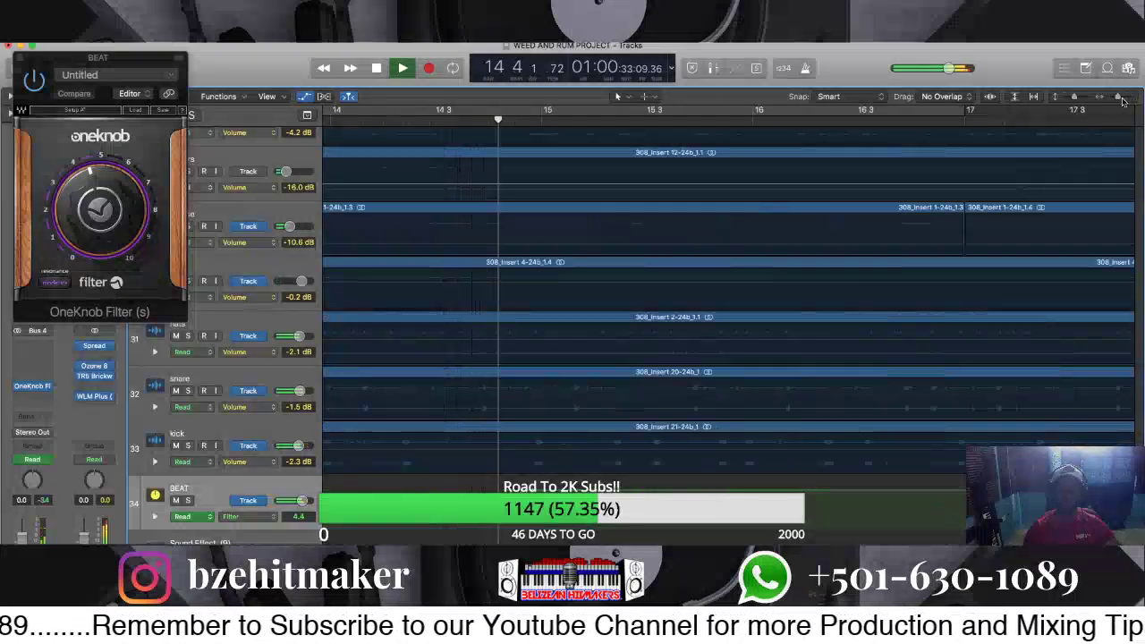
{"action": "key", "text": "comma"}
{"action": "key", "text": "comma"}
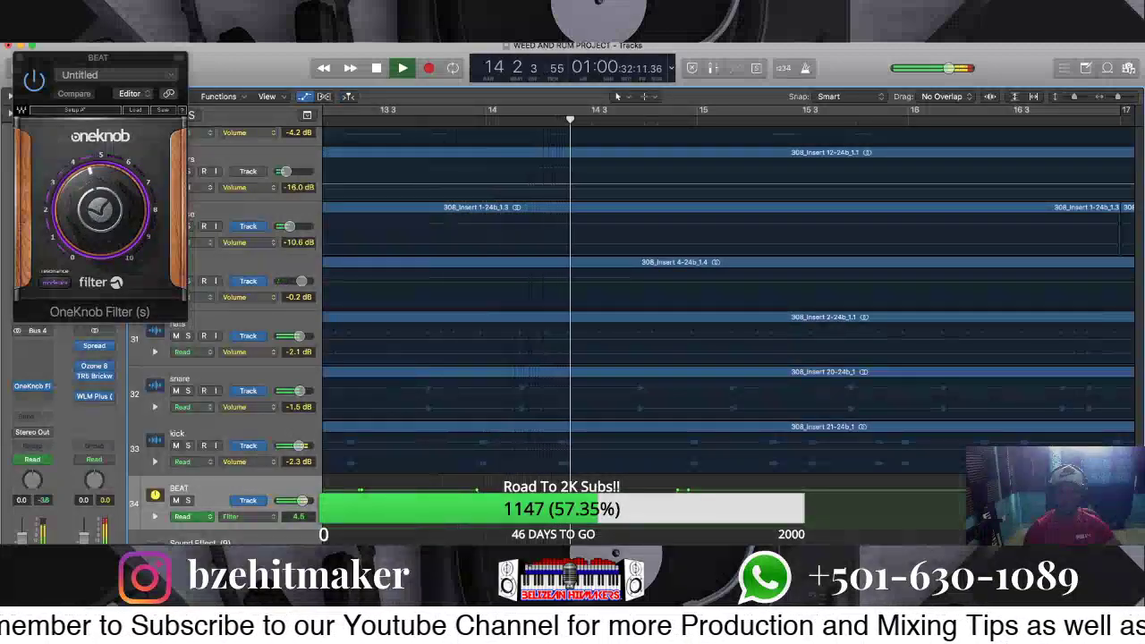
{"action": "left_click_drag", "start_coordinate": [480, 511], "coordinate": [476, 491]}
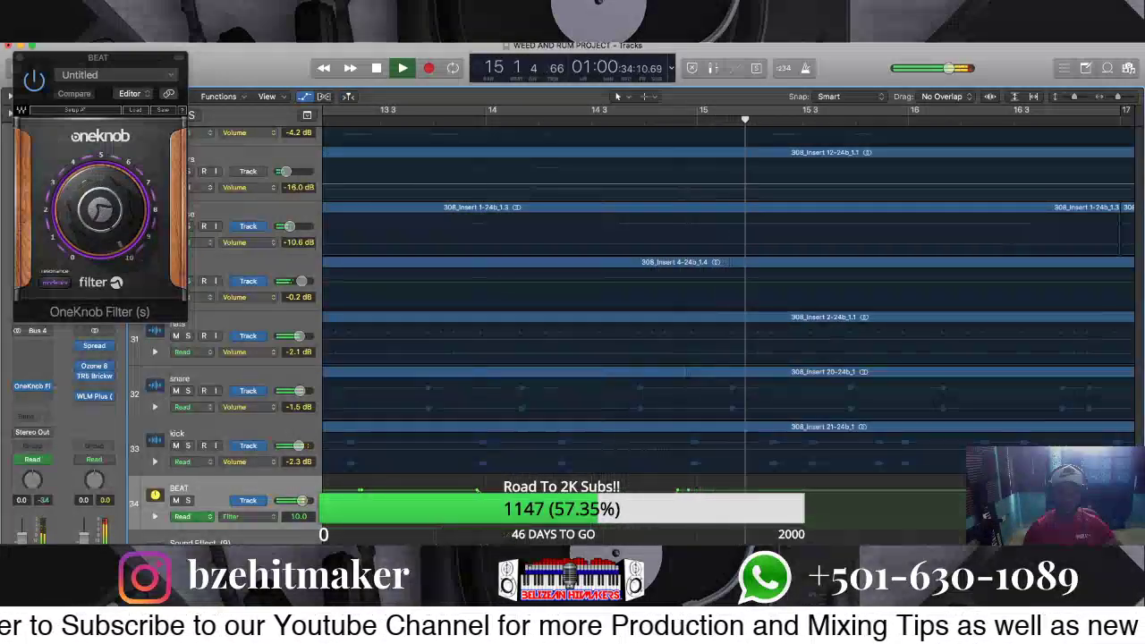
{"action": "left_click", "coordinate": [475, 490]}
{"action": "key", "text": "space"}
{"action": "key", "text": "comma"}
{"action": "key", "text": "comma"}
{"action": "key", "text": "comma"}
{"action": "key", "text": "space"}
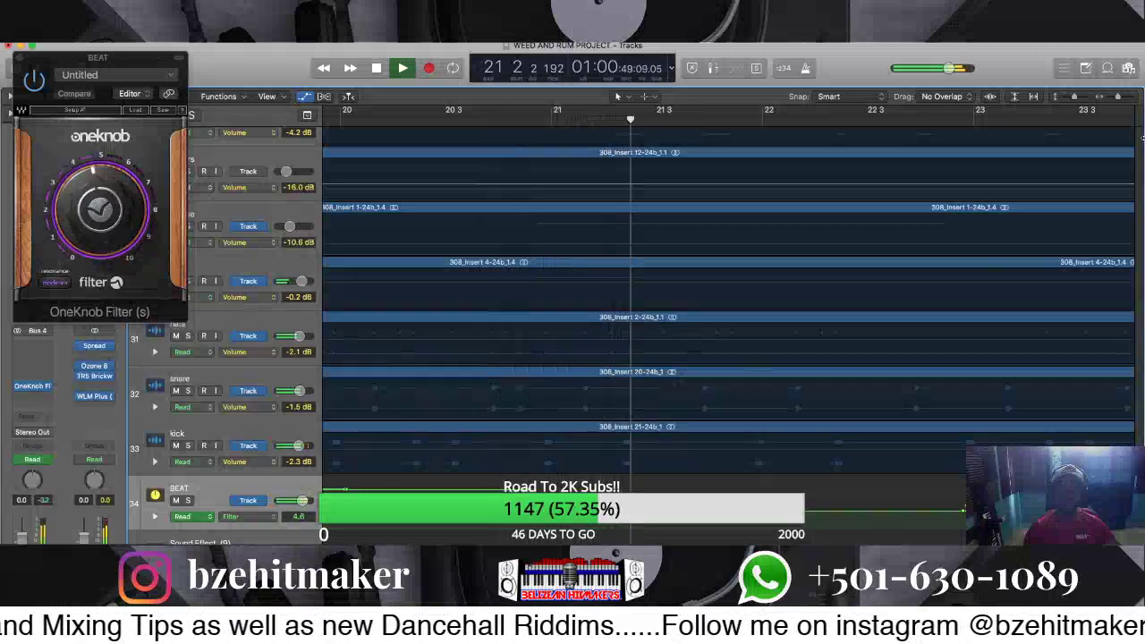
Add a dip to 3.9 in the BEAT track's filter automation from about bar 28 to bar 29
{"action": "left_click_drag", "start_coordinate": [1118, 97], "coordinate": [1111, 98]}
{"action": "key", "text": "a"}
{"action": "key", "text": "a"}
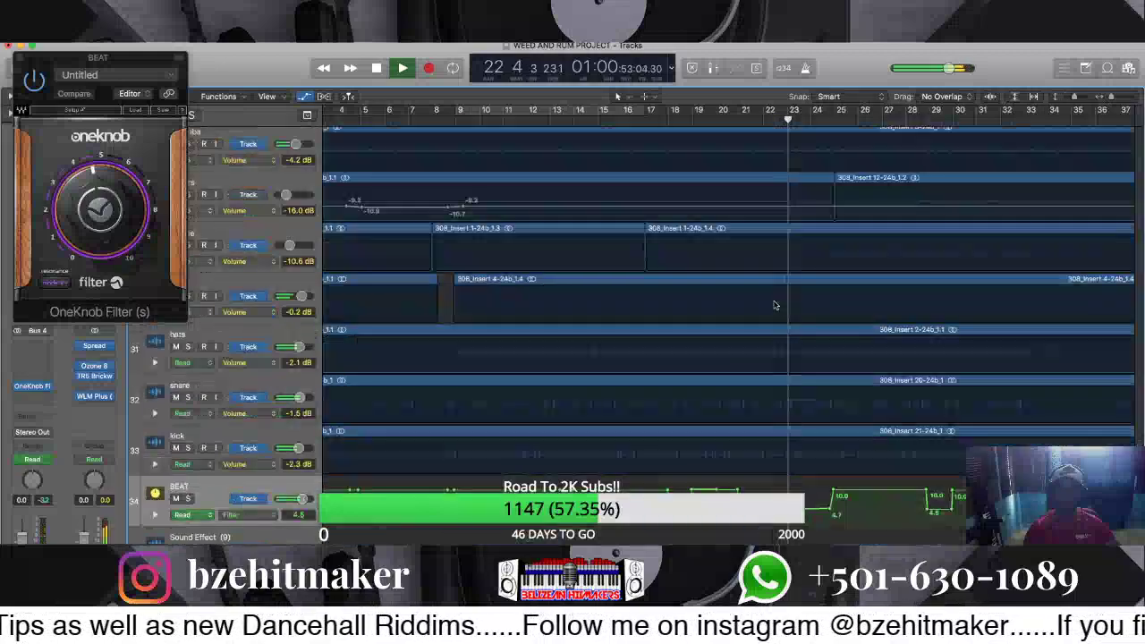
{"action": "scroll", "coordinate": [762, 372], "scroll_direction": "right", "scroll_amount": 6}
{"action": "scroll", "coordinate": [758, 372], "scroll_direction": "down", "scroll_amount": 5}
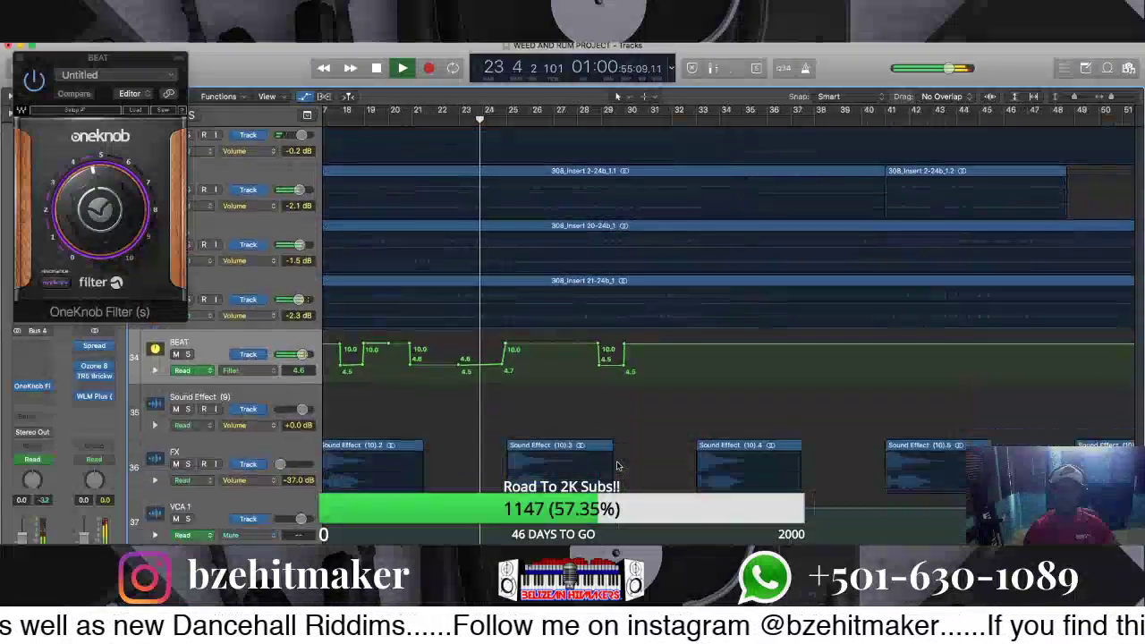
{"action": "scroll", "coordinate": [617, 465], "scroll_direction": "right", "scroll_amount": 3}
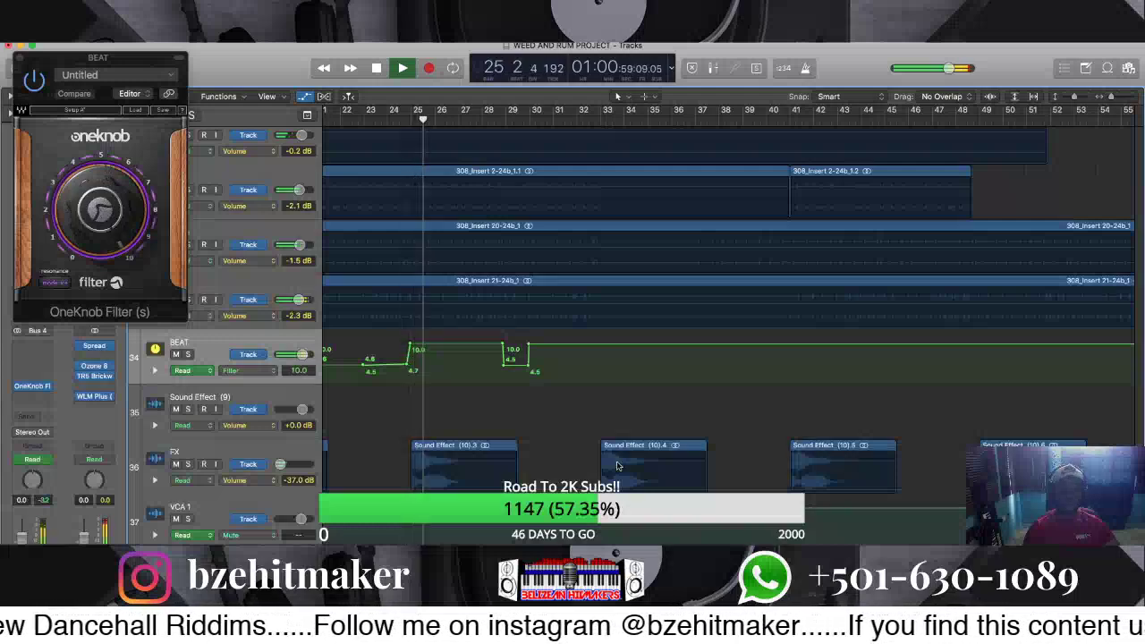
{"action": "left_click_drag", "start_coordinate": [1111, 97], "coordinate": [1116, 96]}
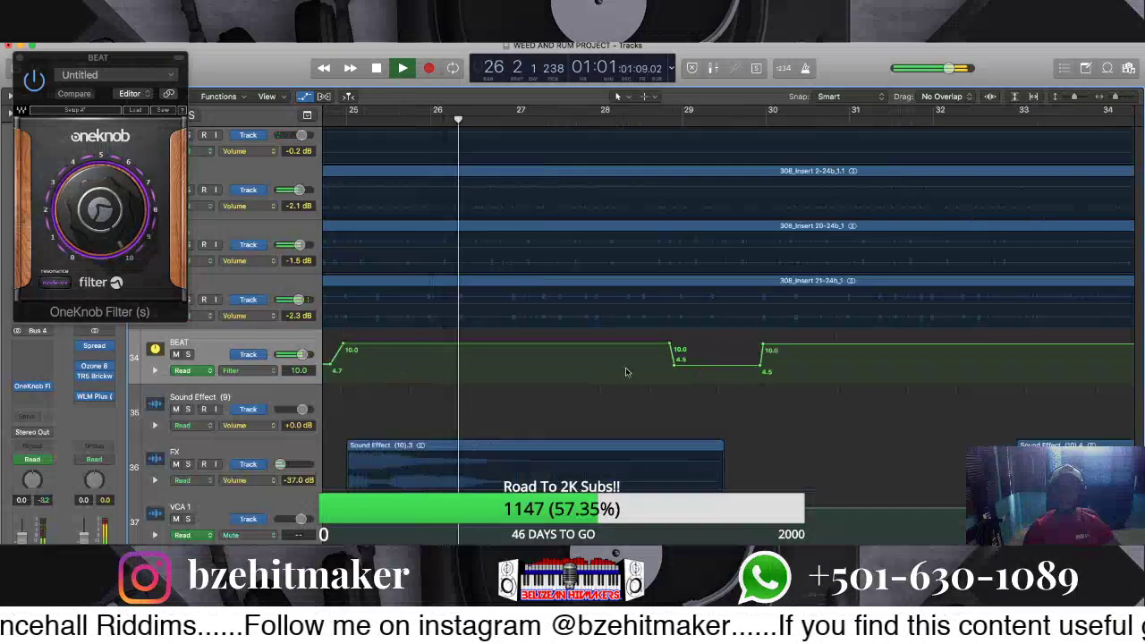
{"action": "scroll", "coordinate": [623, 375], "scroll_direction": "right", "scroll_amount": 4}
{"action": "scroll", "coordinate": [623, 375], "scroll_direction": "left", "scroll_amount": 2}
{"action": "scroll", "coordinate": [621, 376], "scroll_direction": "left", "scroll_amount": 1}
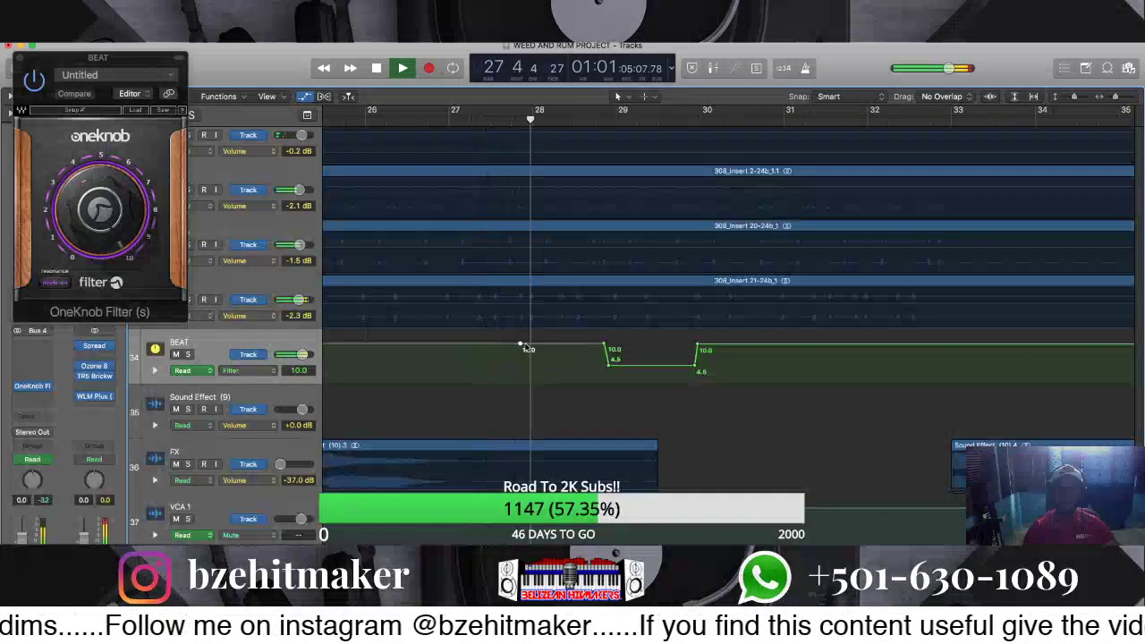
{"action": "left_click_drag", "start_coordinate": [526, 347], "coordinate": [554, 376]}
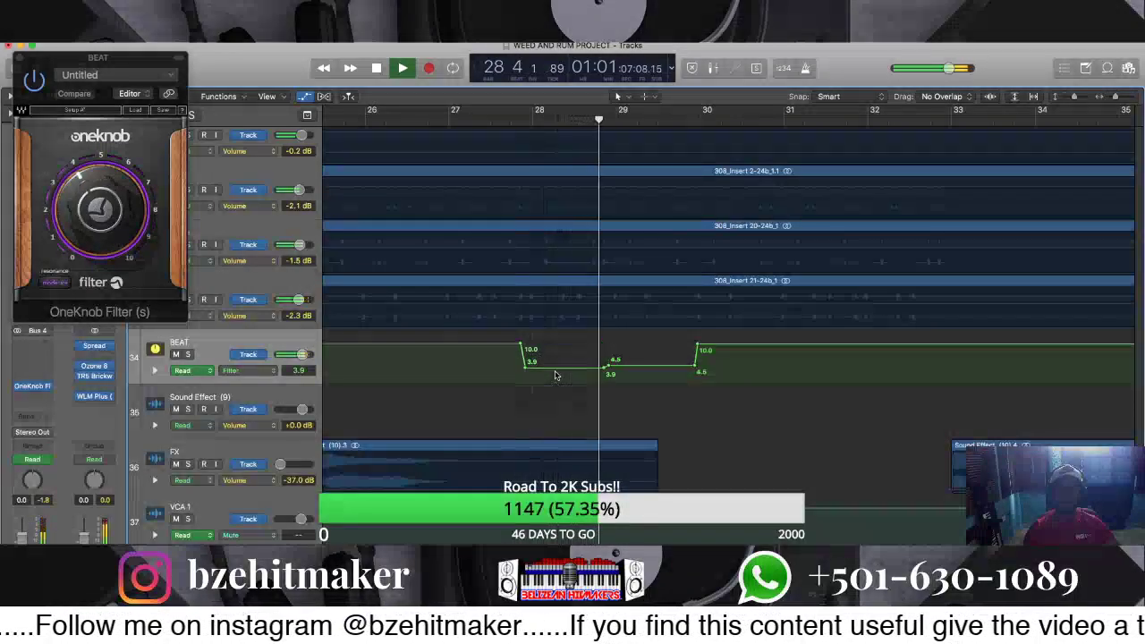
Raise the BEAT filter automation between about bars 29 and 30 to 10.0 and replay from bar 25
{"action": "left_click_drag", "start_coordinate": [648, 368], "coordinate": [646, 295]}
{"action": "key", "text": "space"}
{"action": "key", "text": "comma"}
{"action": "key", "text": "comma"}
{"action": "key", "text": "comma"}
{"action": "key", "text": "comma"}
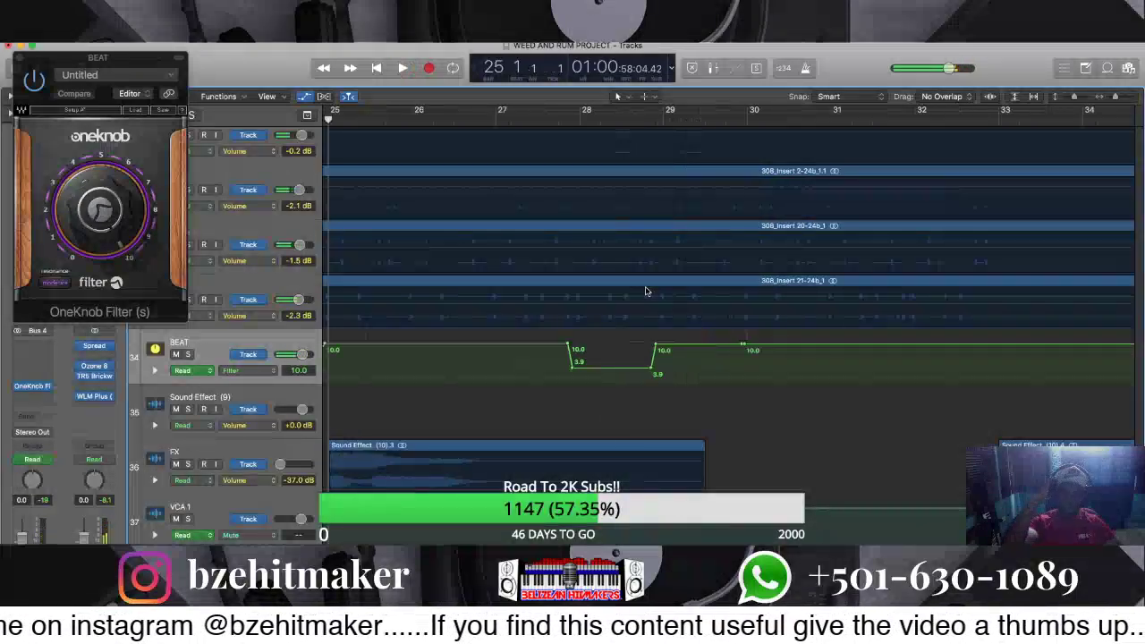
{"action": "key", "text": "space"}
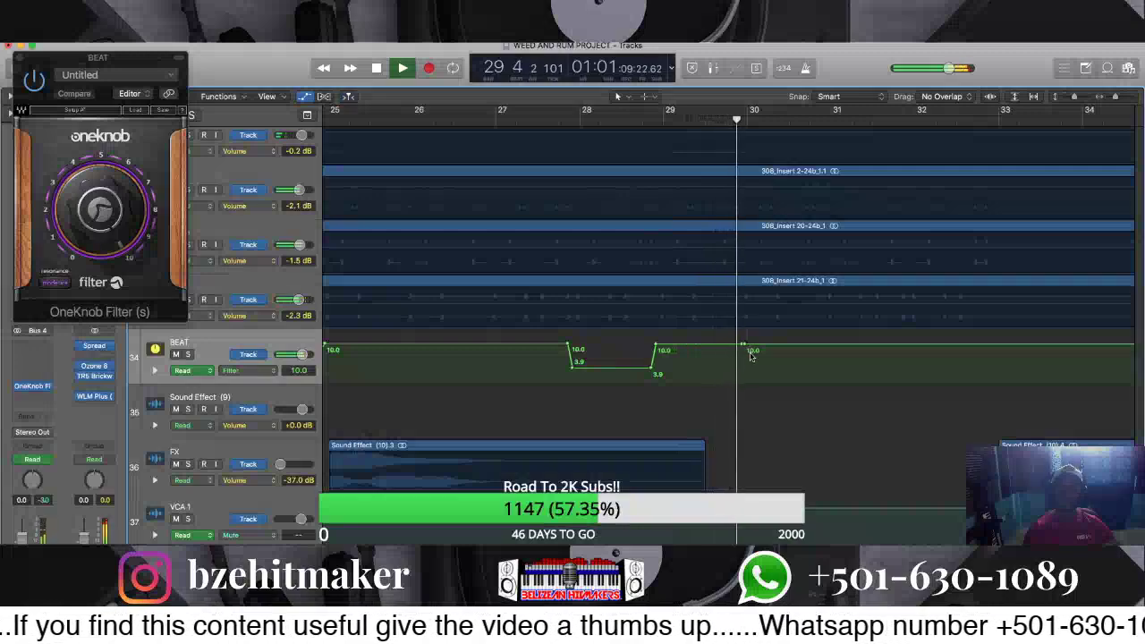
Adjust the BEAT track's filter automation point just before bar 30 and hide the automation lanes
{"action": "left_click_drag", "start_coordinate": [752, 356], "coordinate": [744, 300]}
{"action": "key", "text": "a"}
{"action": "key", "text": "z"}
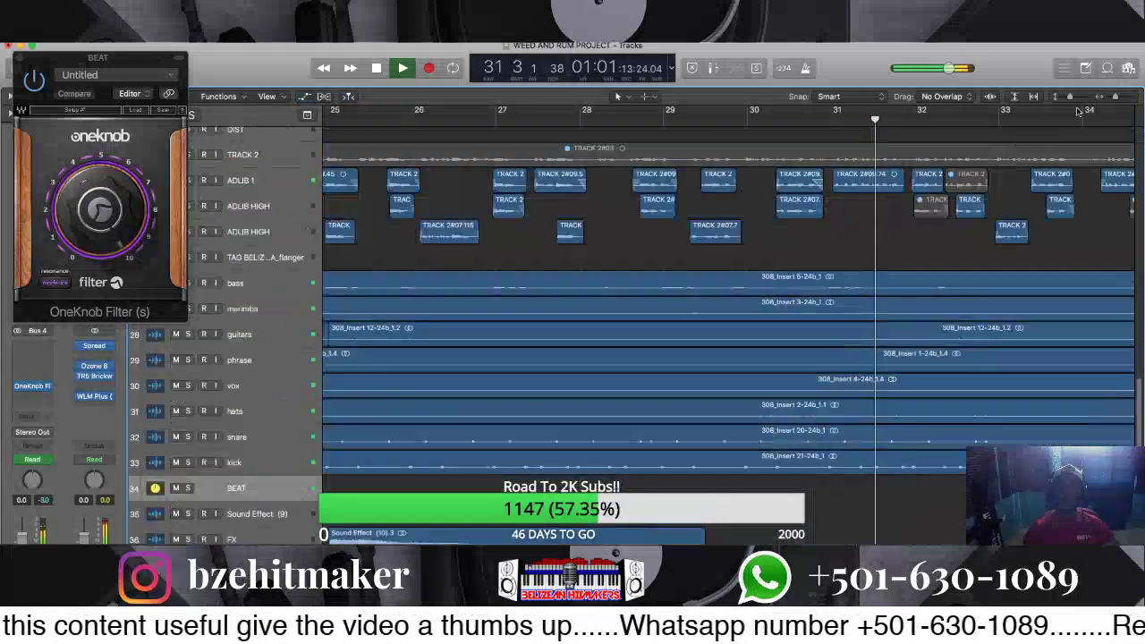
Show the automation lanes and bring the BEAT track's filter automation from about bar 26 to bar 45 into view
{"action": "left_click_drag", "start_coordinate": [1109, 100], "coordinate": [1104, 99]}
{"action": "scroll", "coordinate": [823, 284], "scroll_direction": "up", "scroll_amount": 5}
{"action": "scroll", "coordinate": [821, 293], "scroll_direction": "down", "scroll_amount": 10}
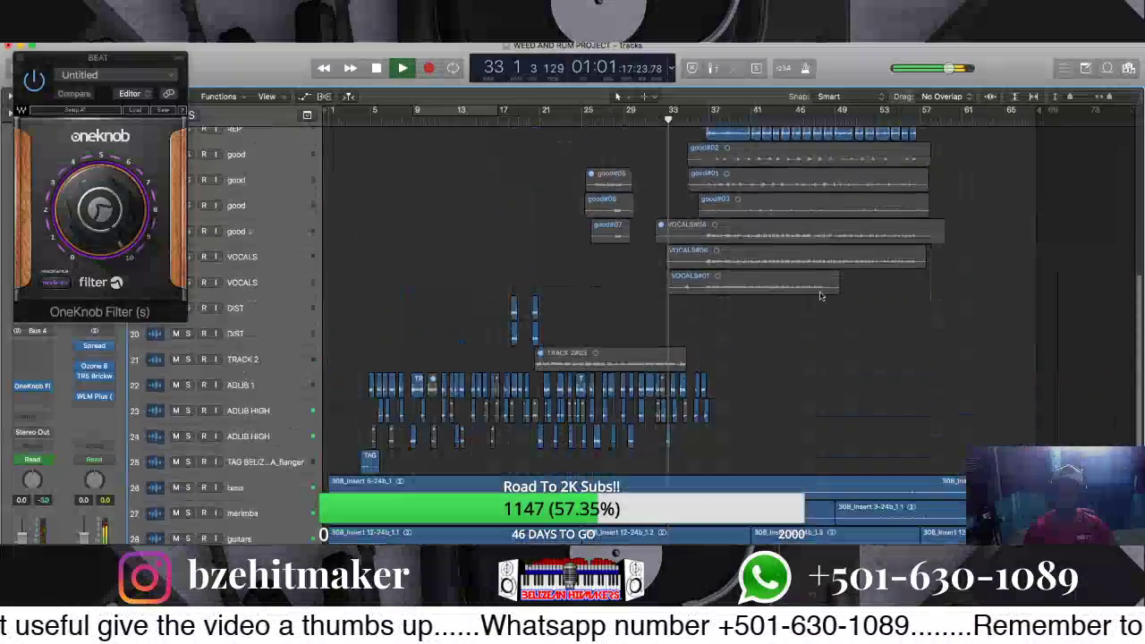
{"action": "key", "text": "a"}
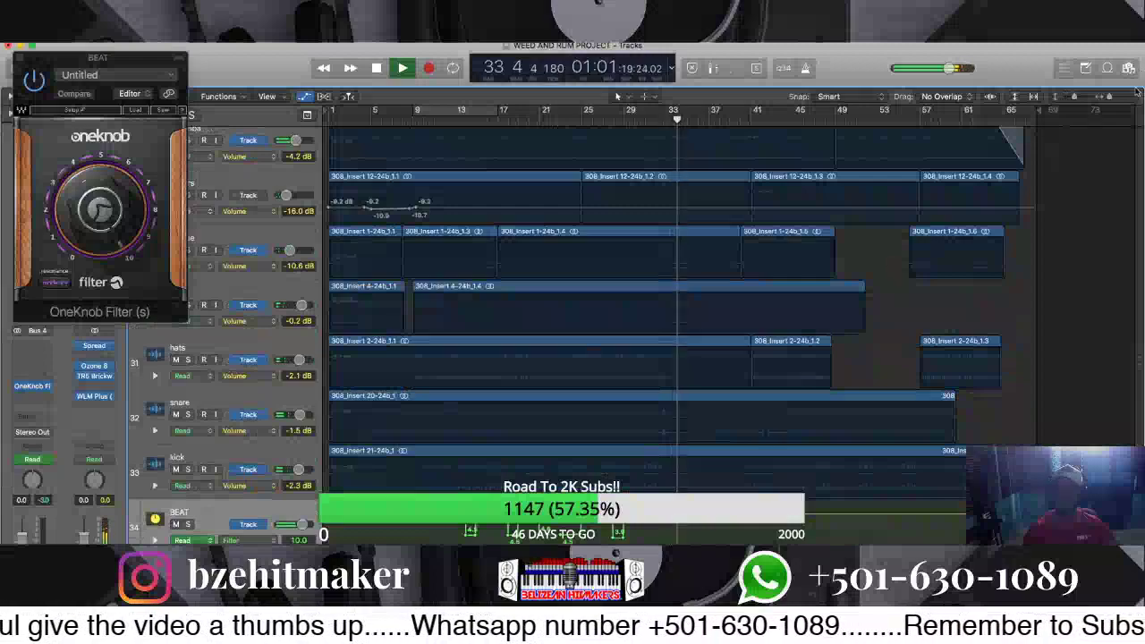
{"action": "left_click_drag", "start_coordinate": [1109, 97], "coordinate": [1077, 103]}
{"action": "scroll", "coordinate": [850, 277], "scroll_direction": "down", "scroll_amount": 5}
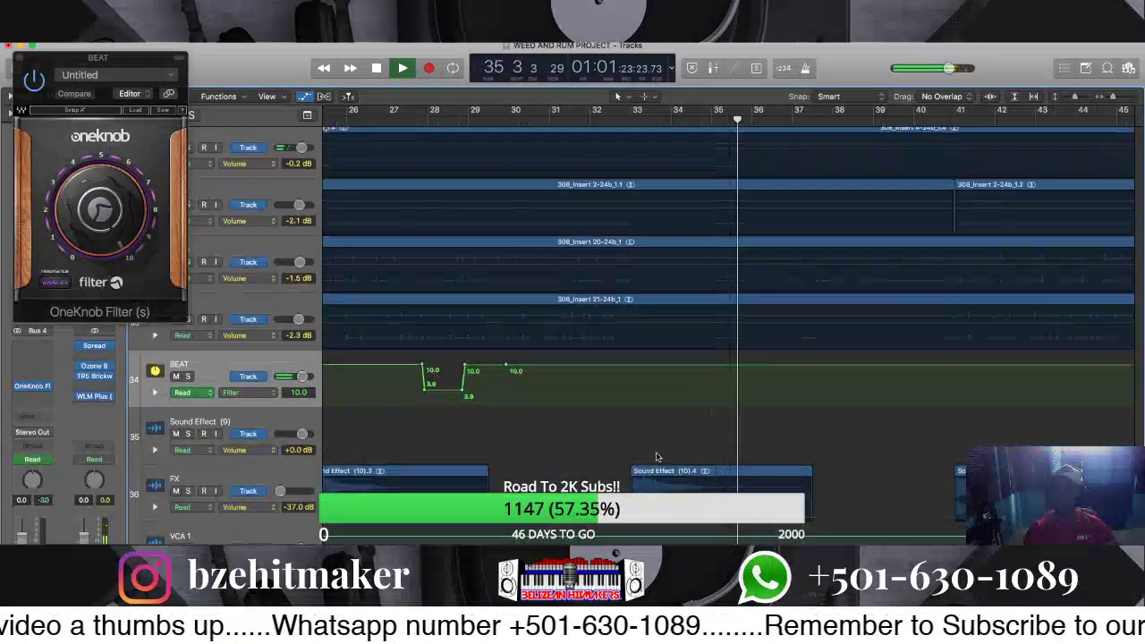
Try a drop to 4.0 in the BEAT track's filter automation at about bar 37 and return it to 10.0
{"action": "left_click", "coordinate": [790, 366]}
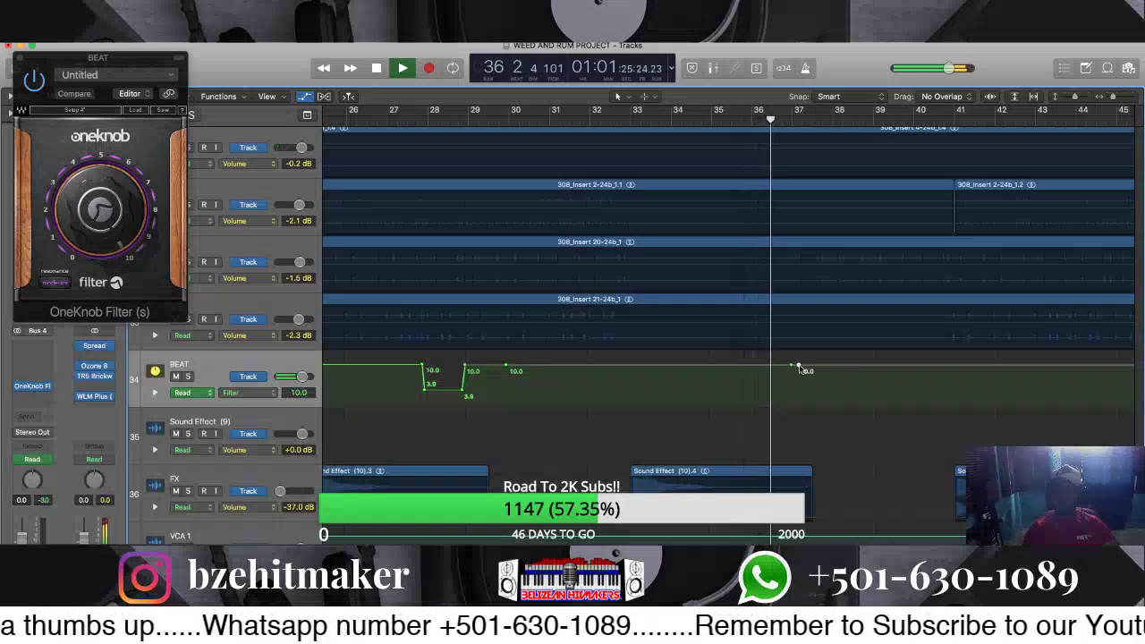
{"action": "left_click_drag", "start_coordinate": [799, 367], "coordinate": [800, 391]}
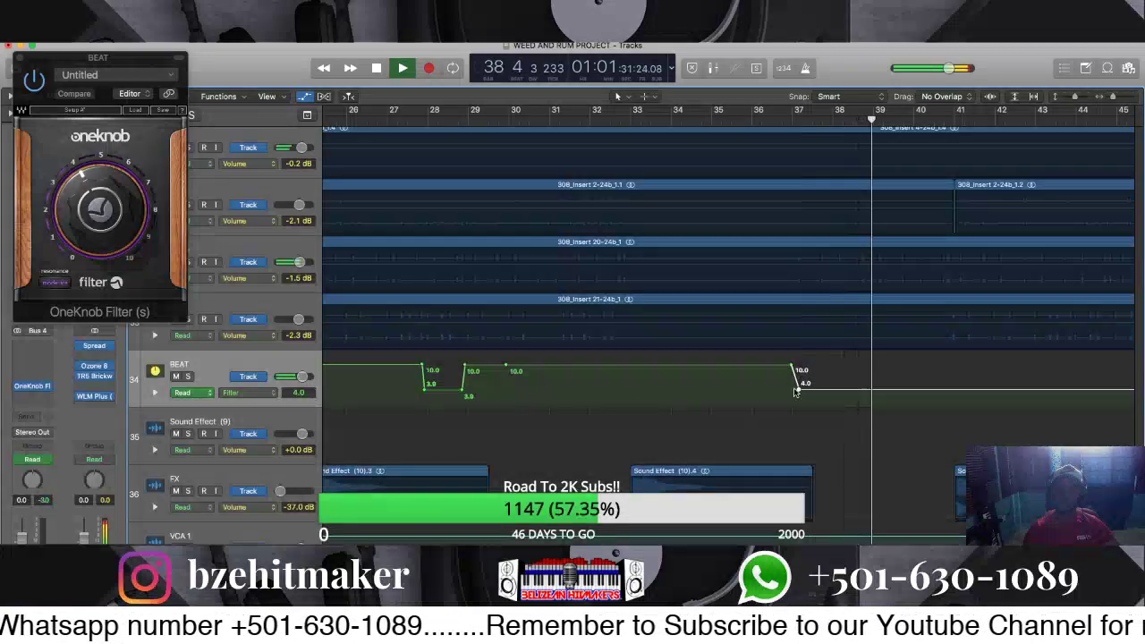
{"action": "scroll", "coordinate": [786, 391], "scroll_direction": "right", "scroll_amount": 4}
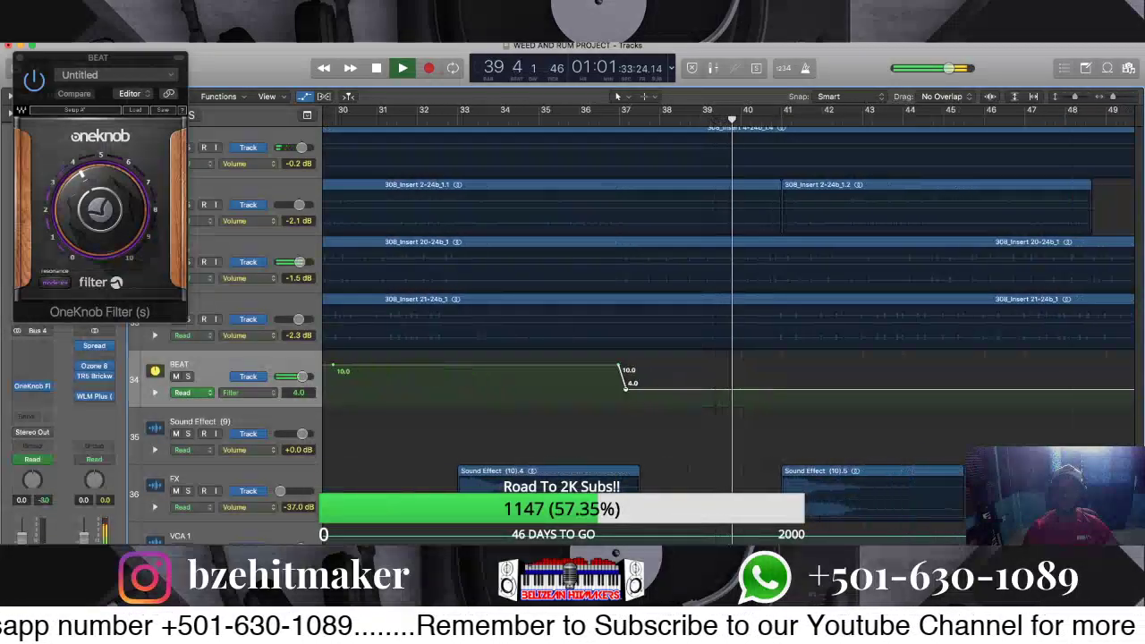
{"action": "left_click_drag", "start_coordinate": [626, 385], "coordinate": [617, 338]}
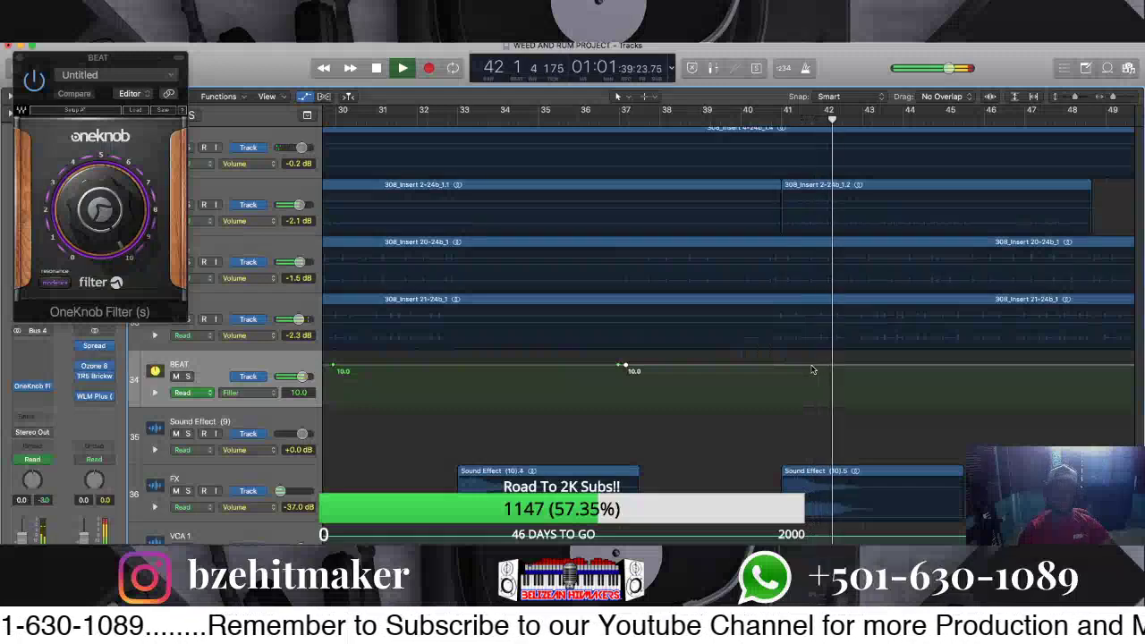
Add a dip to 2.1 in the BEAT track's filter automation in the second half of bar 41 and replay from bar 40
{"action": "key", "text": "space"}
{"action": "key", "text": "space"}
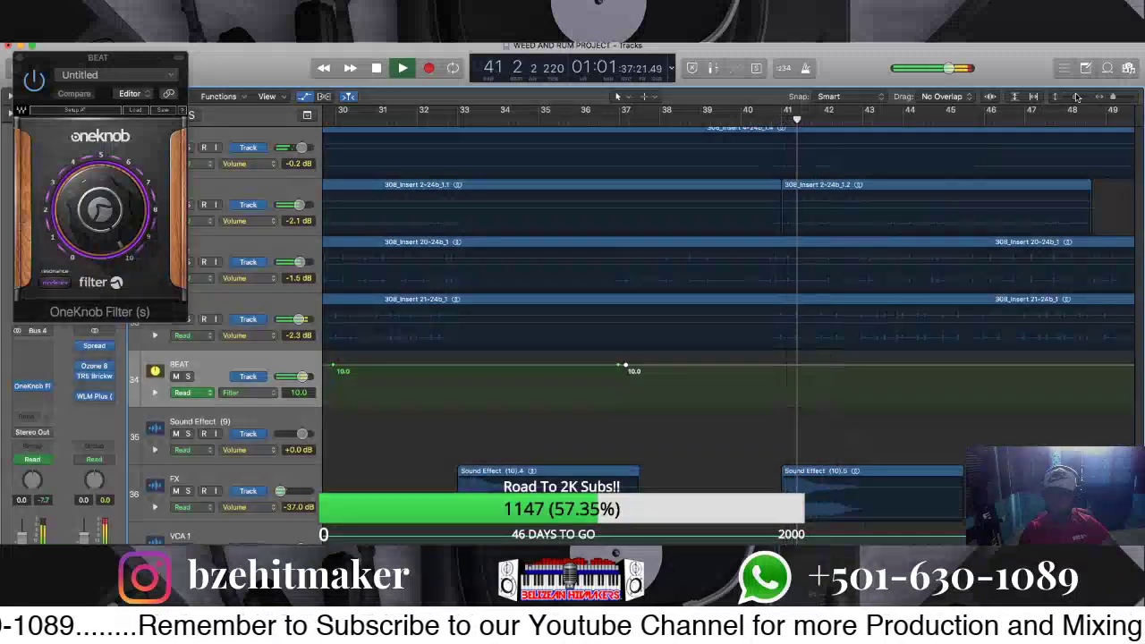
{"action": "left_click_drag", "start_coordinate": [1077, 96], "coordinate": [1115, 97]}
{"action": "key", "text": "space"}
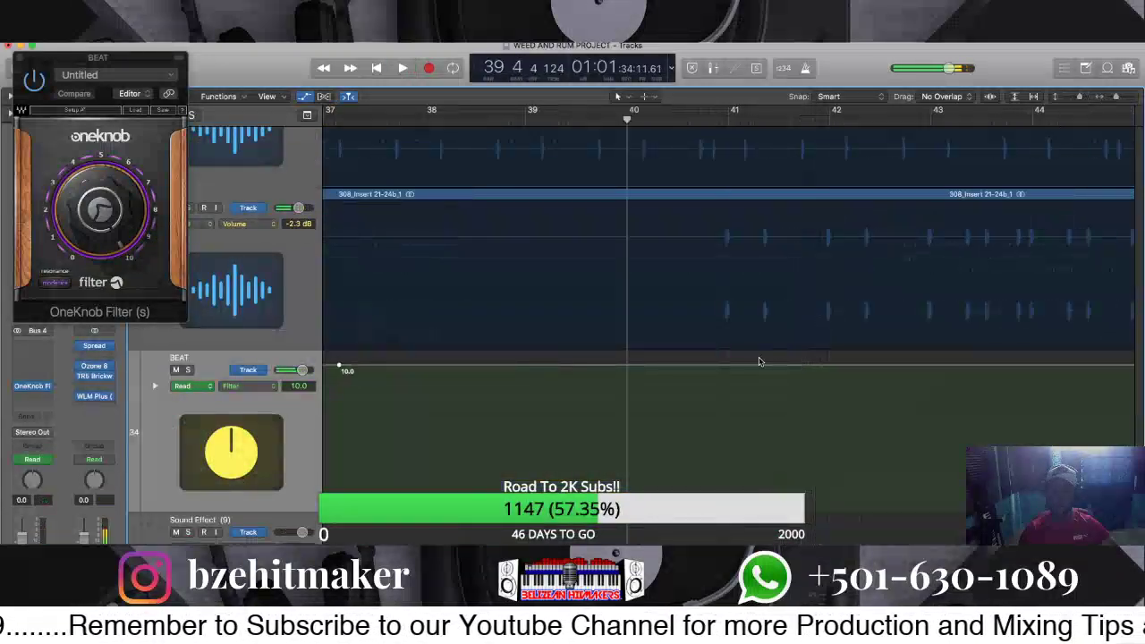
{"action": "key", "text": "space"}
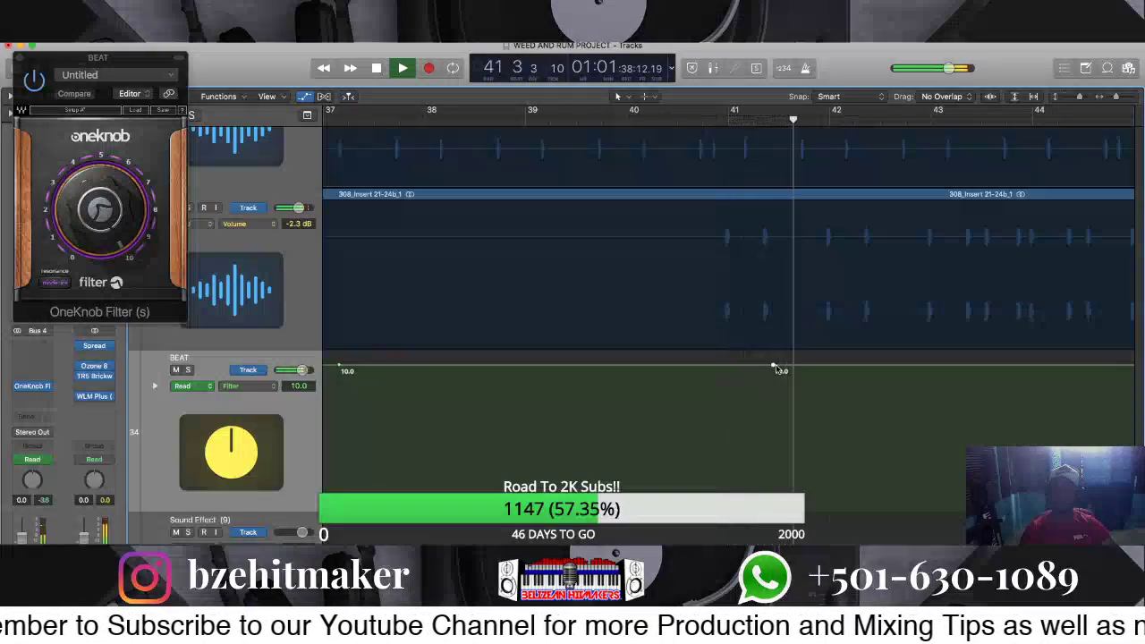
{"action": "left_click", "coordinate": [807, 367]}
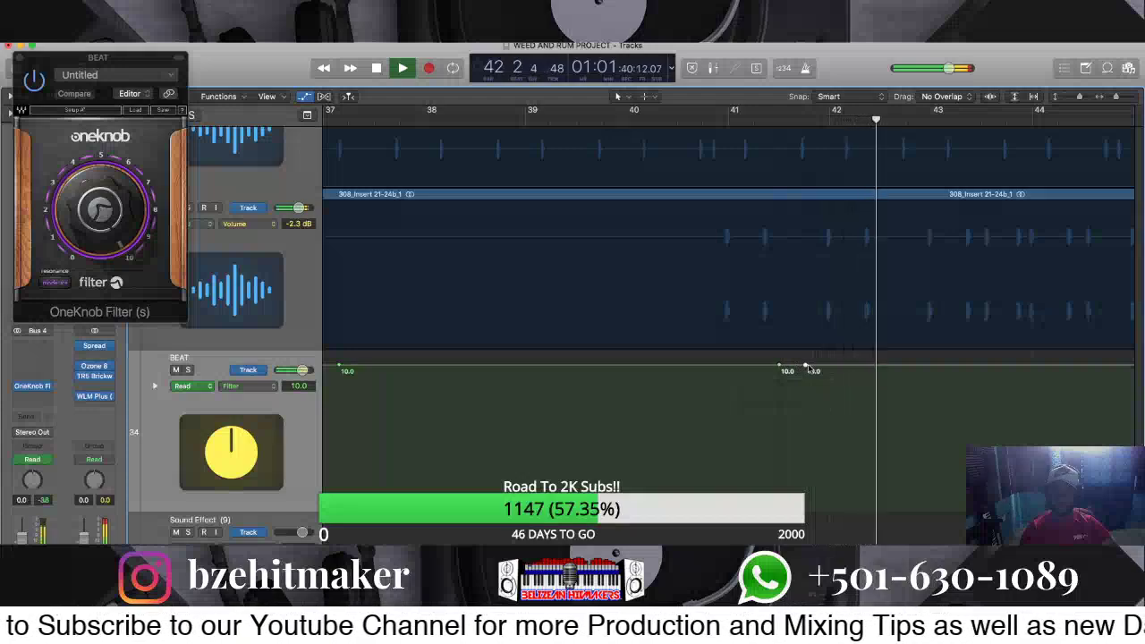
{"action": "left_click_drag", "start_coordinate": [774, 367], "coordinate": [769, 488]}
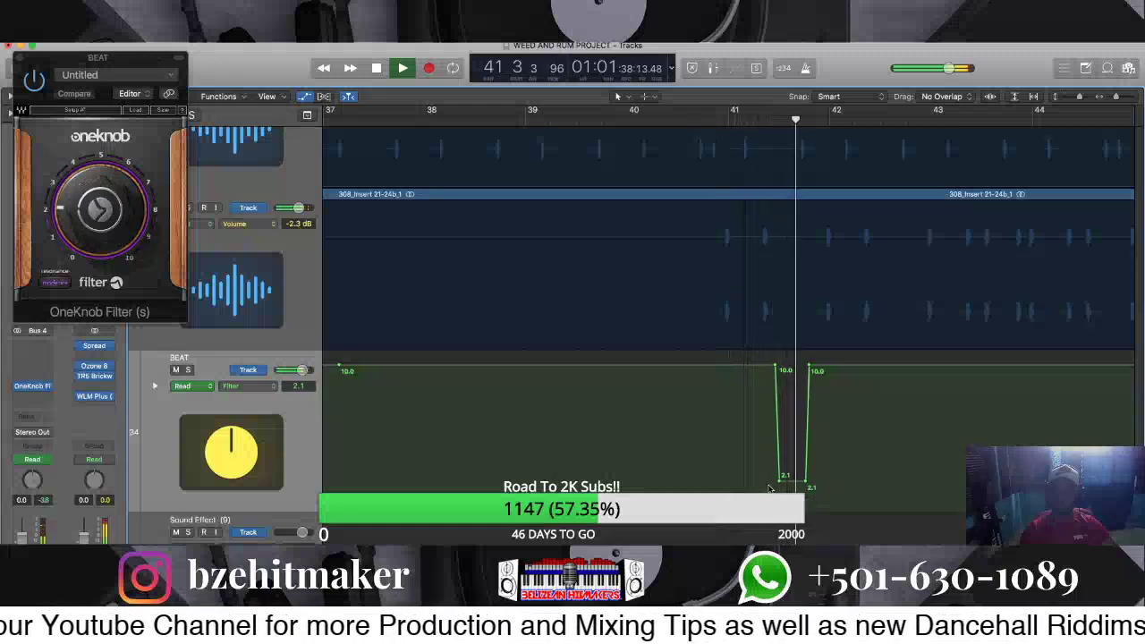
{"action": "key", "text": "space"}
{"action": "key", "text": "comma"}
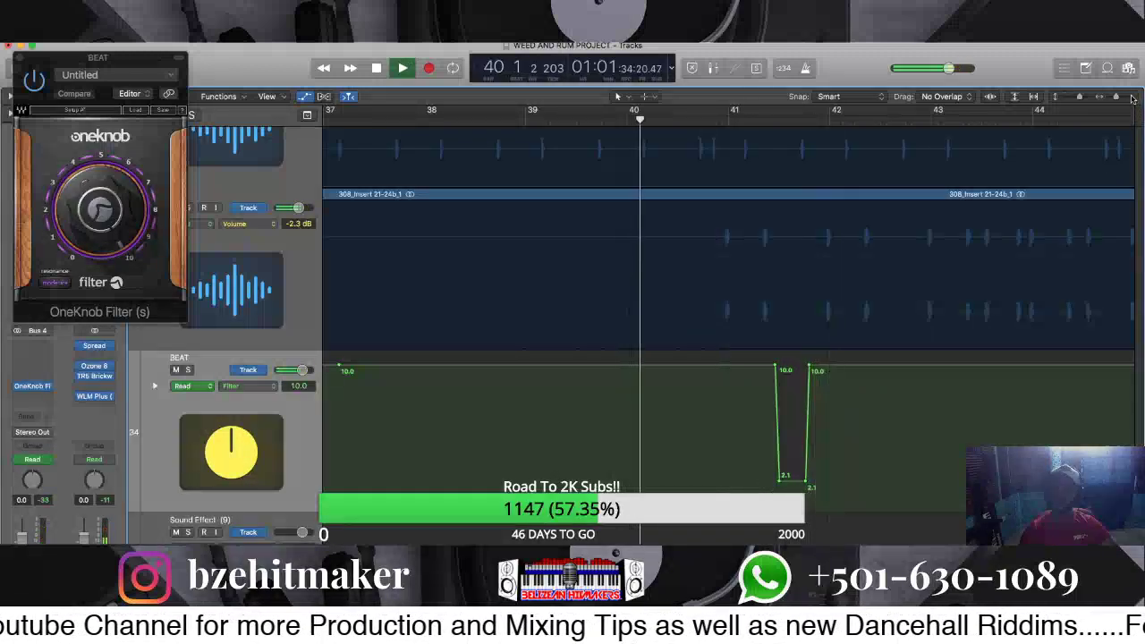
Extend the end of the bar 41 BEAT filter dip to about bar 42 and replay the passage
{"action": "left_click", "coordinate": [1131, 99]}
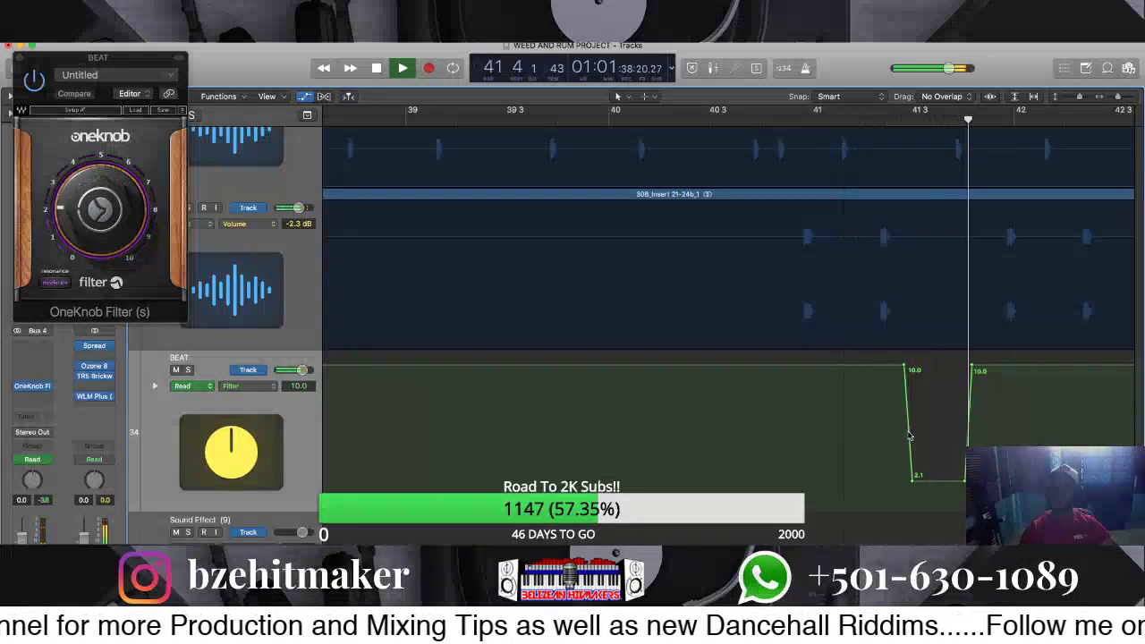
{"action": "left_click_drag", "start_coordinate": [973, 367], "coordinate": [1017, 366]}
{"action": "left_click_drag", "start_coordinate": [964, 482], "coordinate": [1007, 482]}
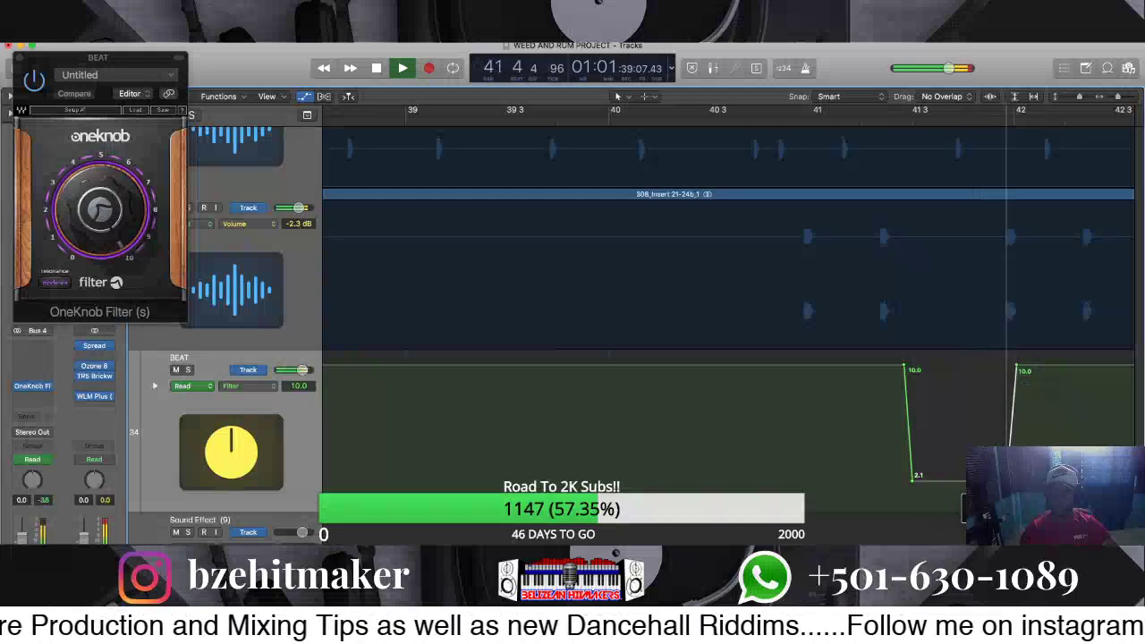
{"action": "key", "text": "space"}
{"action": "key", "text": "space"}
Raise the floor of the bar 41 BEAT filter dip to 4.1 and replay it
{"action": "left_click_drag", "start_coordinate": [718, 483], "coordinate": [716, 450]}
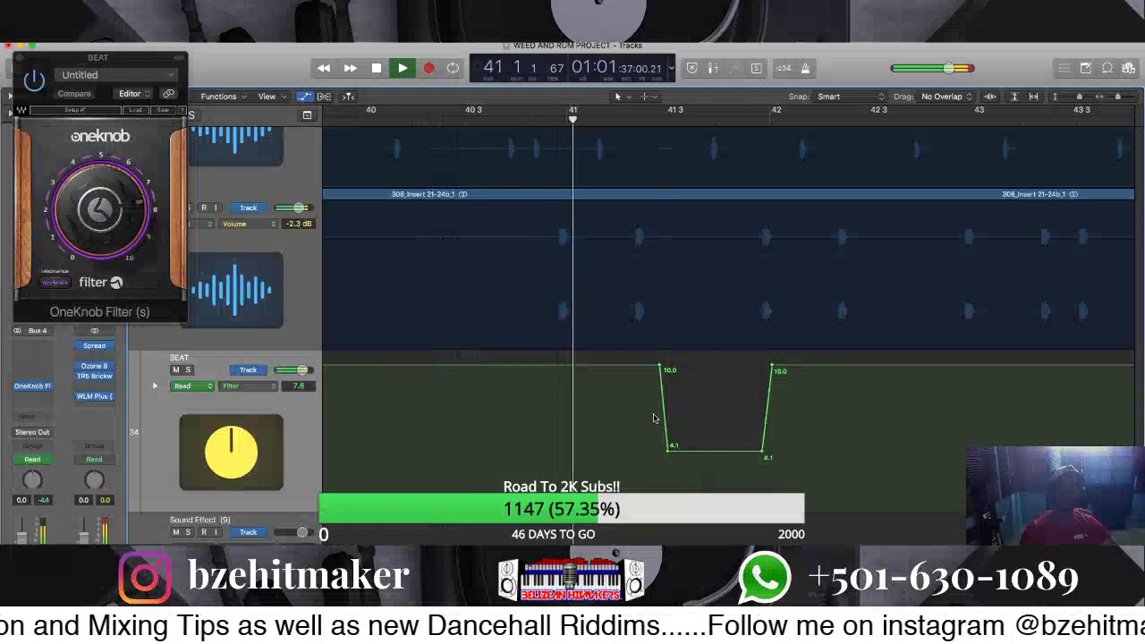
{"action": "key", "text": "space"}
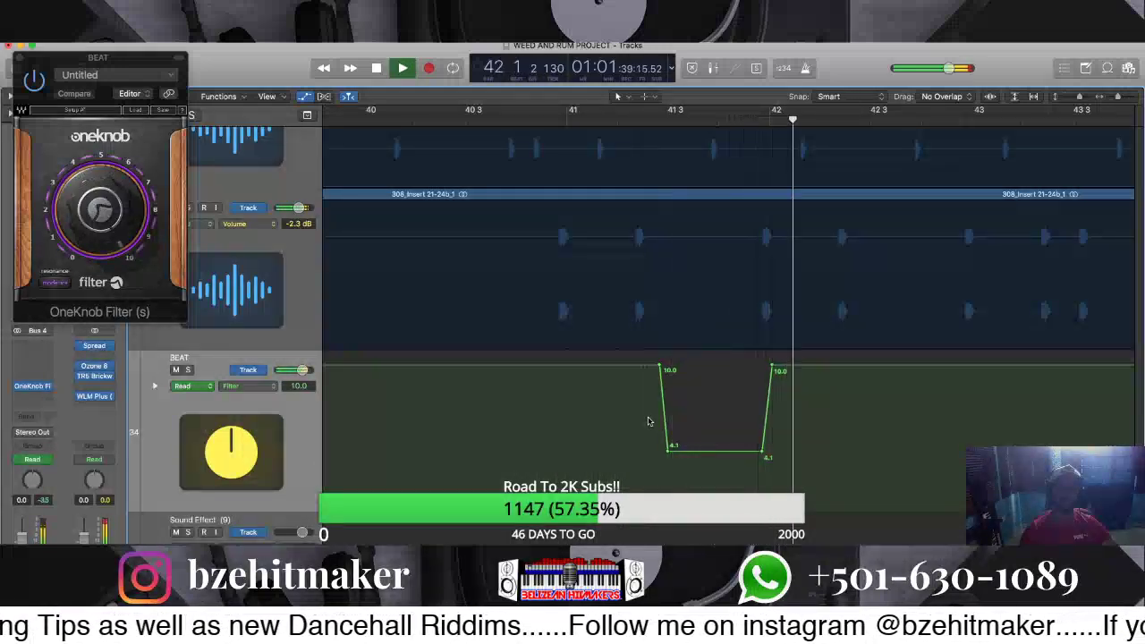
{"action": "key", "text": "space"}
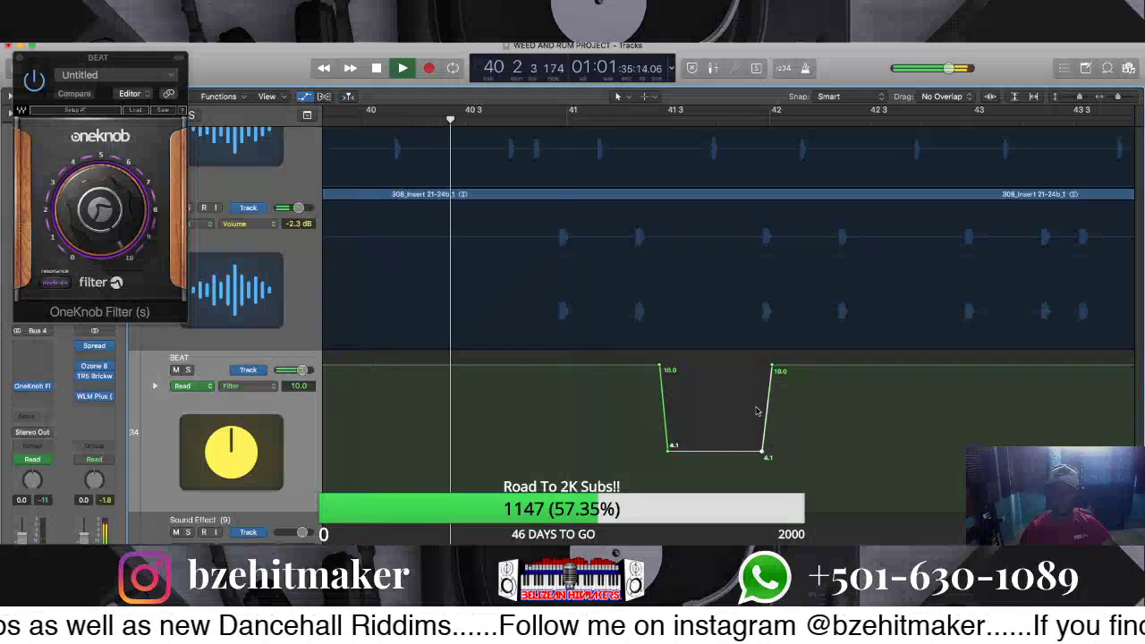
Move both end points of the bar 41 BEAT filter dip slightly earlier, ahead of bar 42, and replay the passage
{"action": "left_click_drag", "start_coordinate": [762, 450], "coordinate": [749, 456]}
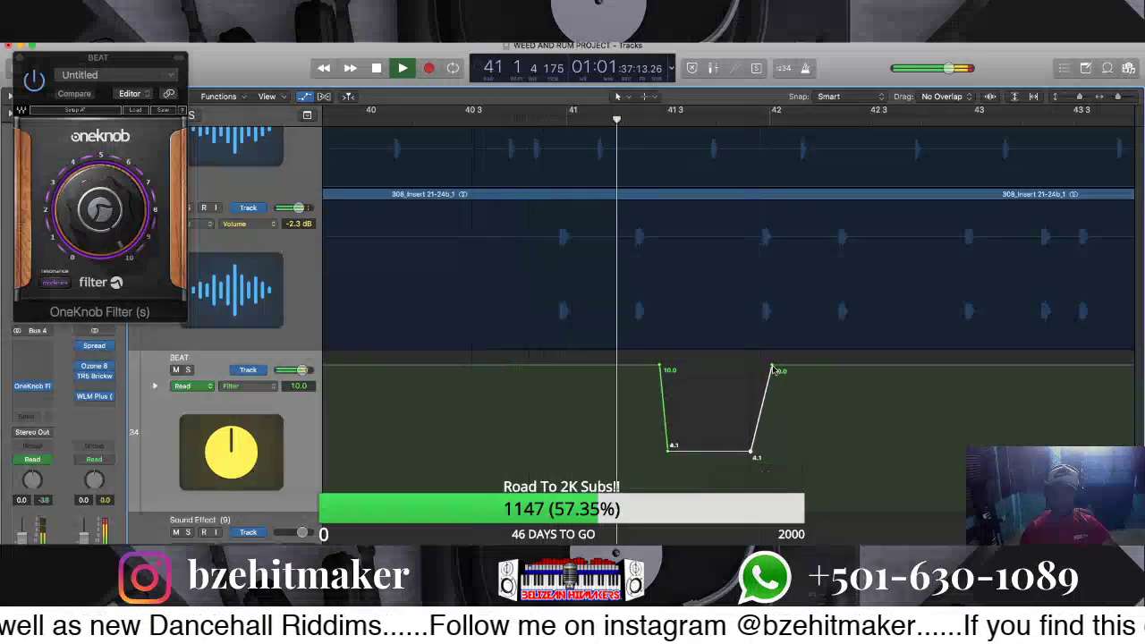
{"action": "left_click_drag", "start_coordinate": [773, 369], "coordinate": [754, 377]}
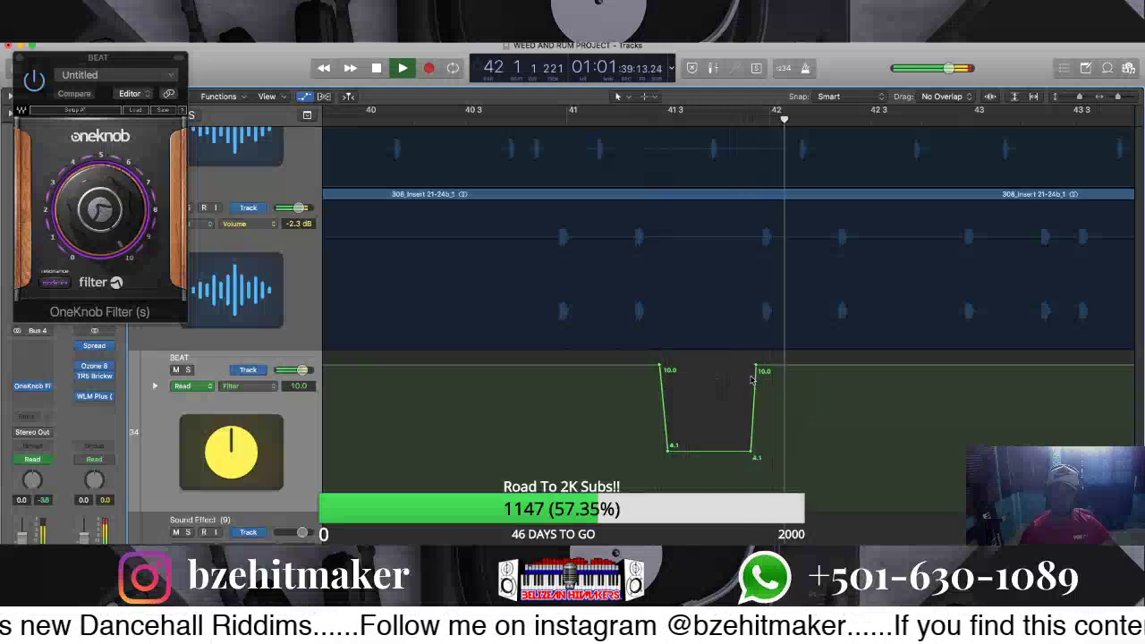
{"action": "key", "text": "comma"}
{"action": "key", "text": "comma"}
{"action": "key", "text": "comma"}
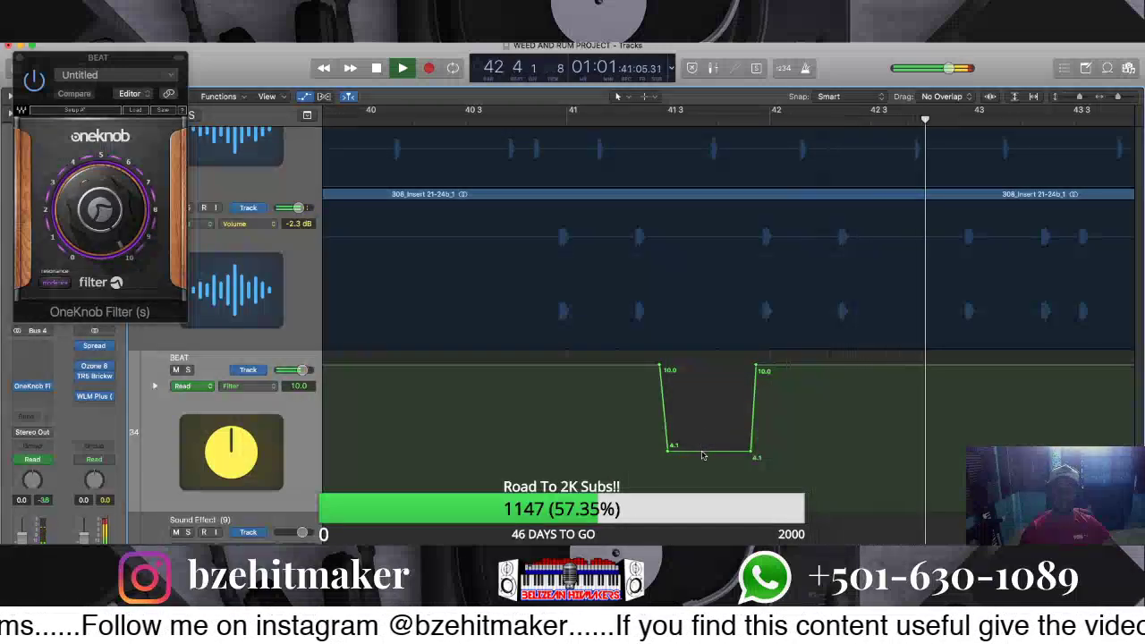
{"action": "key", "text": "comma"}
{"action": "key", "text": "comma"}
{"action": "key", "text": "comma"}
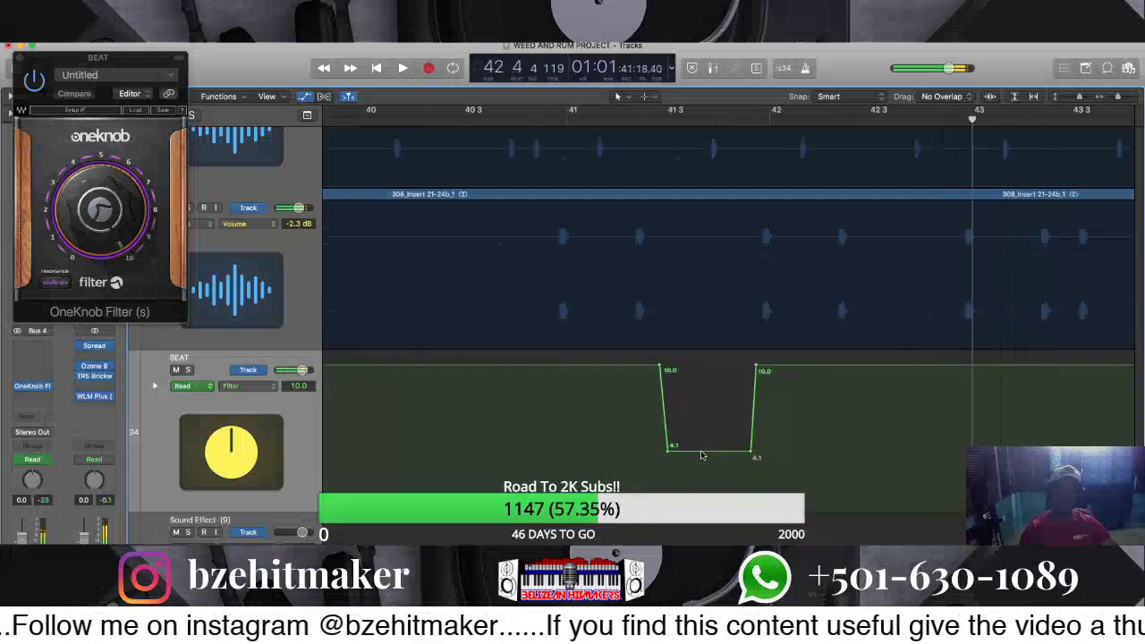
Hide the automation lanes and split the snare region around the hit in the second half of bar 41 with the Scissors tool
{"action": "key", "text": "z"}
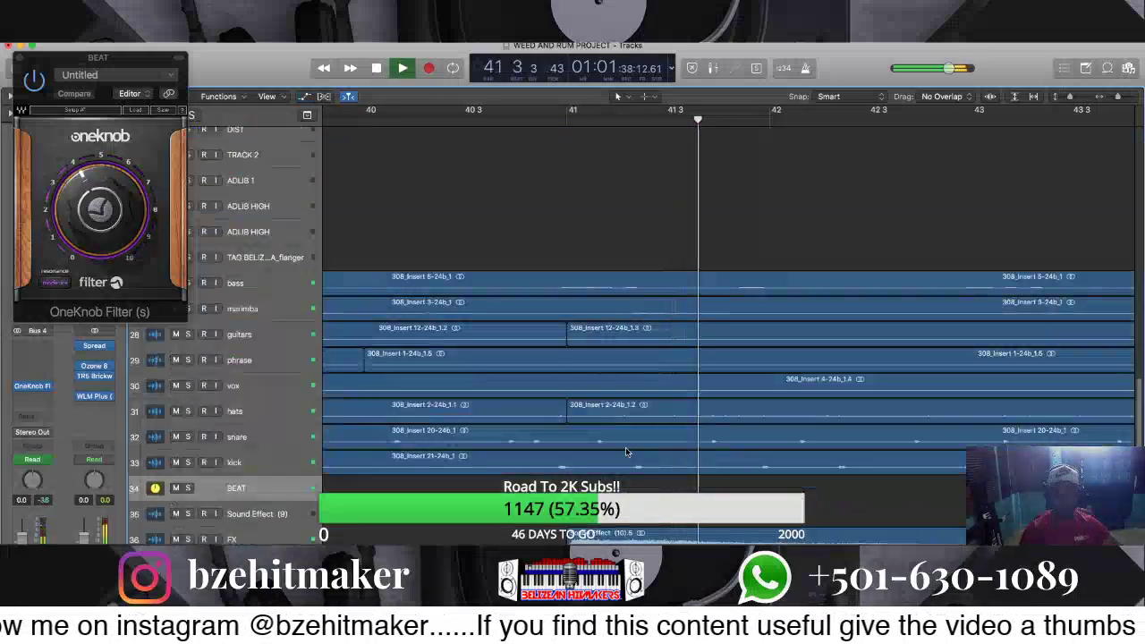
{"action": "key", "text": "z"}
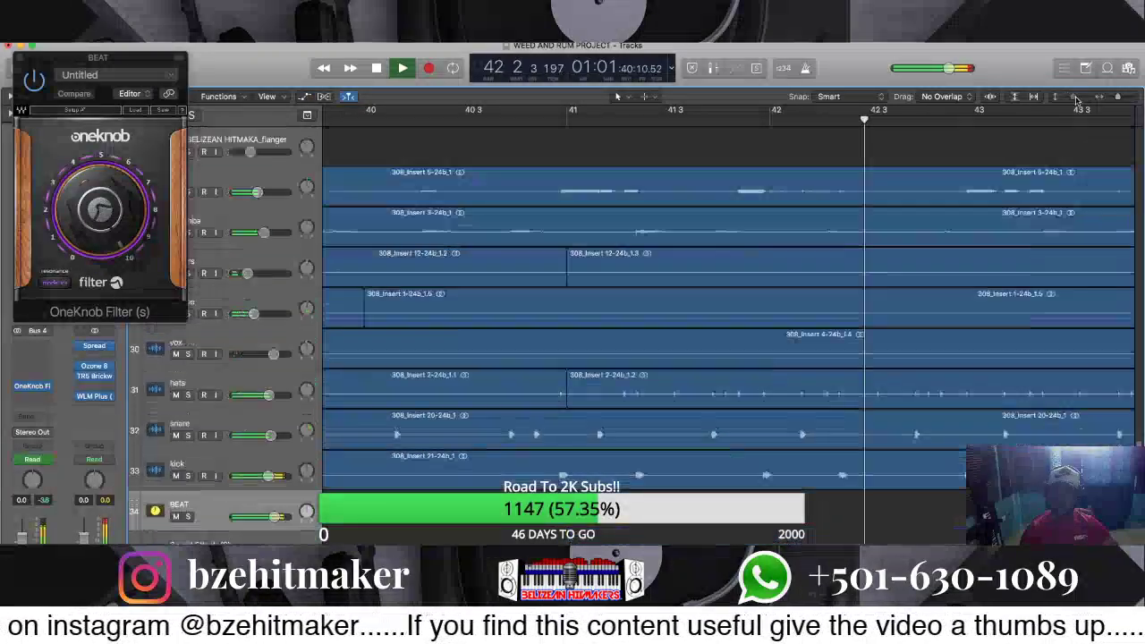
{"action": "key", "text": "t"}
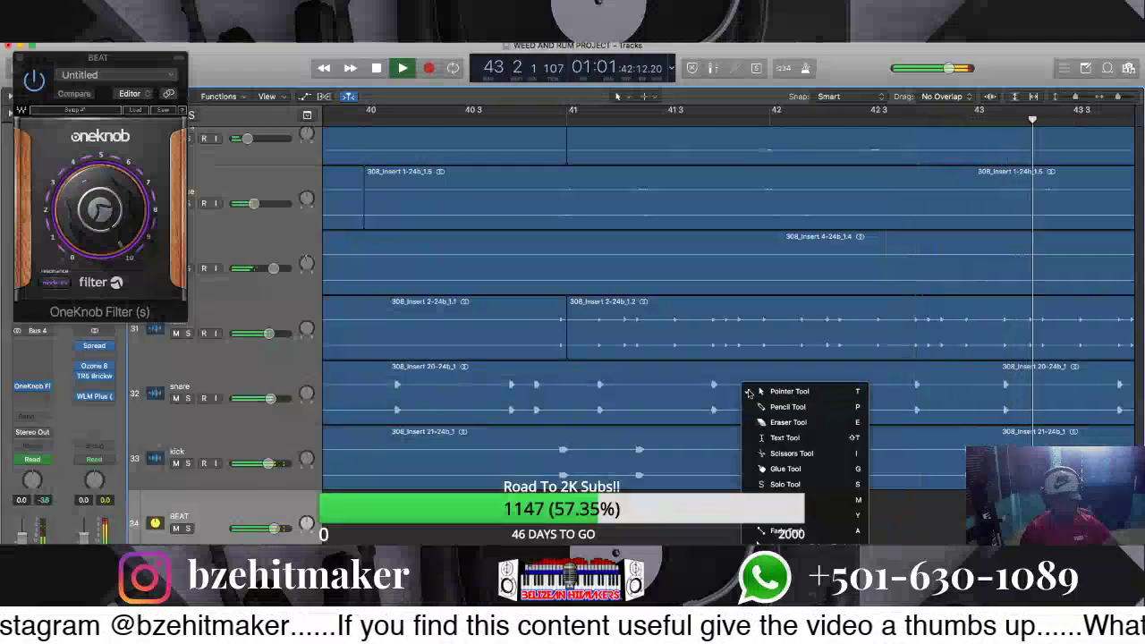
{"action": "key", "text": "i"}
{"action": "key", "text": "space"}
{"action": "key", "text": "comma"}
{"action": "key", "text": "comma"}
{"action": "key", "text": "comma"}
{"action": "key", "text": "space"}
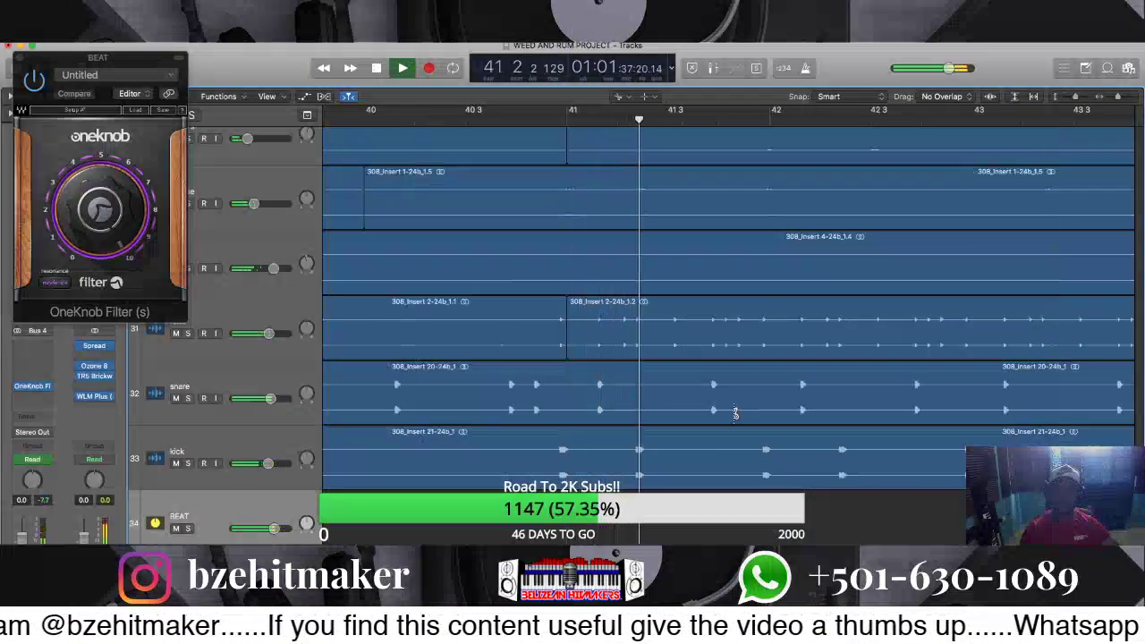
{"action": "left_click", "coordinate": [709, 404]}
{"action": "left_click", "coordinate": [734, 403]}
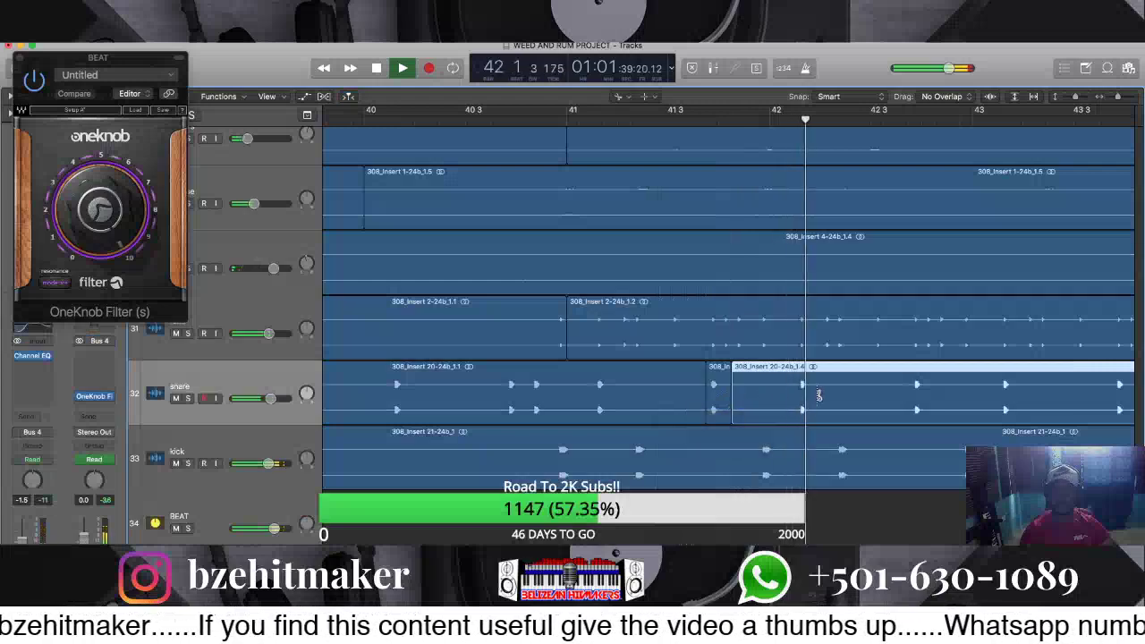
Copy the isolated snare hit with its automation to beat 4 of bar 42 and replay the passage
{"action": "key", "text": "t"}
{"action": "key", "text": "t"}
{"action": "key", "text": "space"}
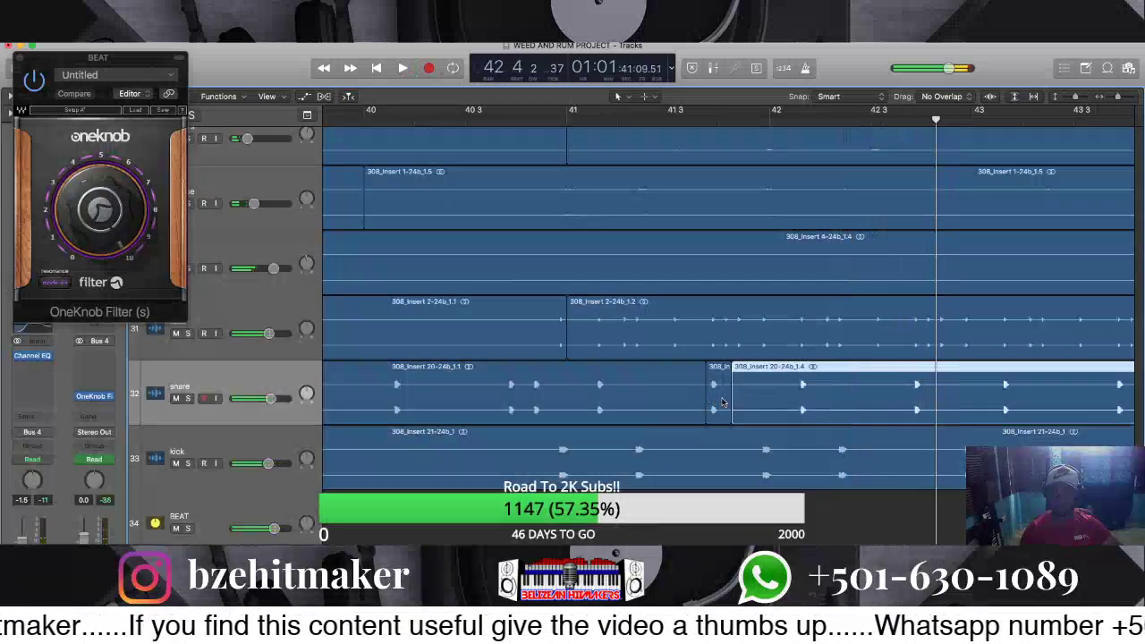
{"action": "left_click_drag", "start_coordinate": [723, 402], "coordinate": [944, 391]}
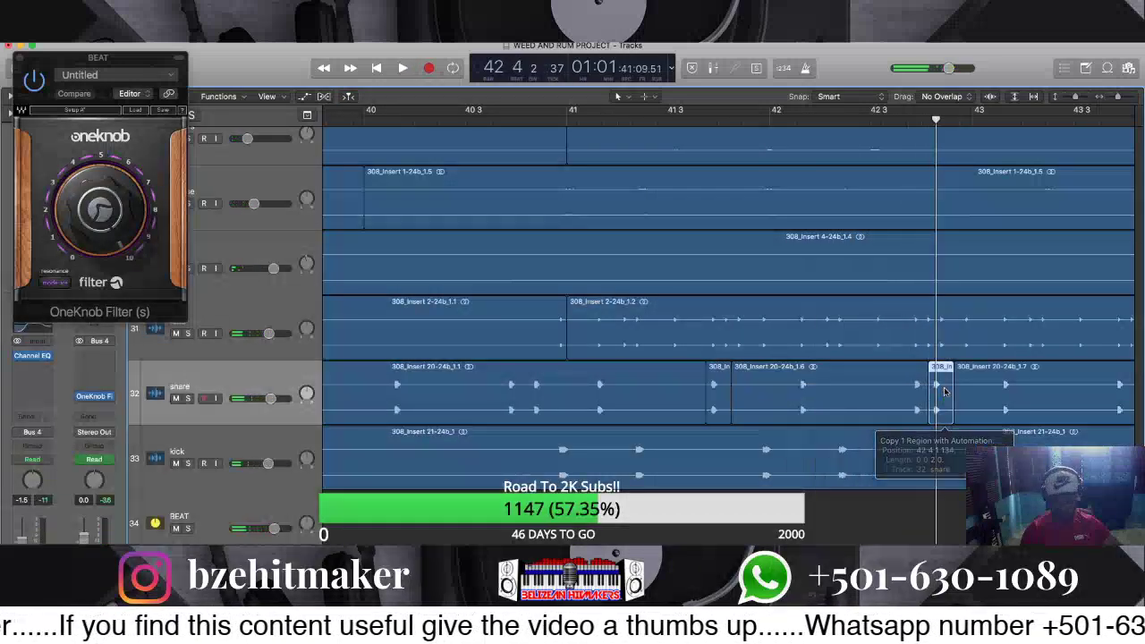
{"action": "key", "text": "comma"}
{"action": "key", "text": "space"}
{"action": "scroll", "coordinate": [939, 392], "scroll_direction": "right", "scroll_amount": 4}
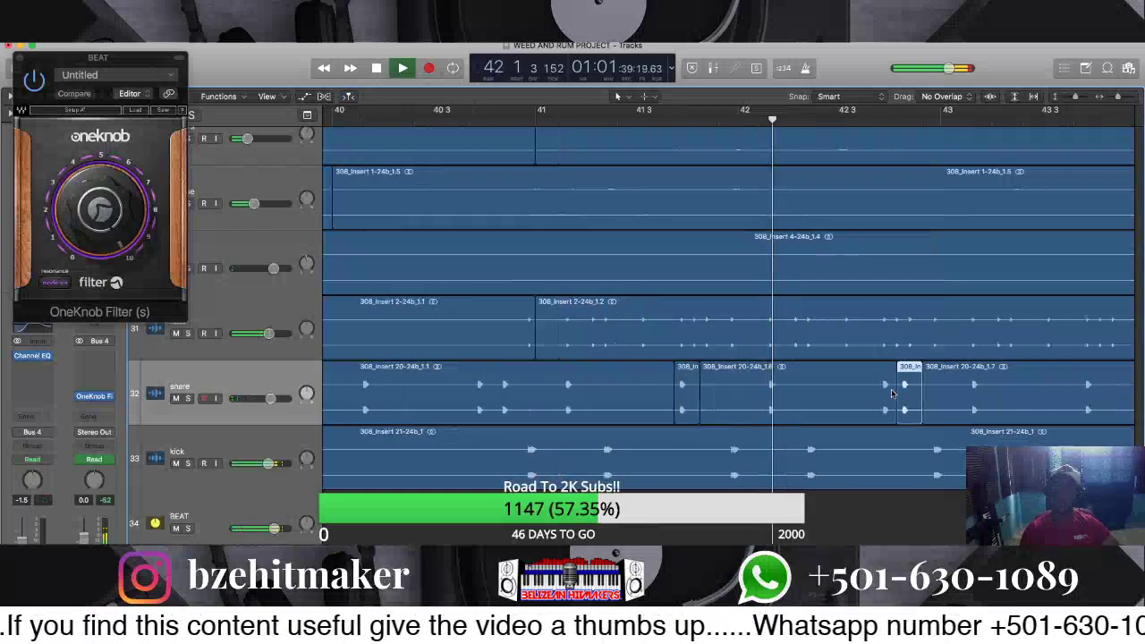
Nudge the copied snare hit in bar 42 slightly later and replay from bar 40
{"action": "left_click", "coordinate": [1130, 96]}
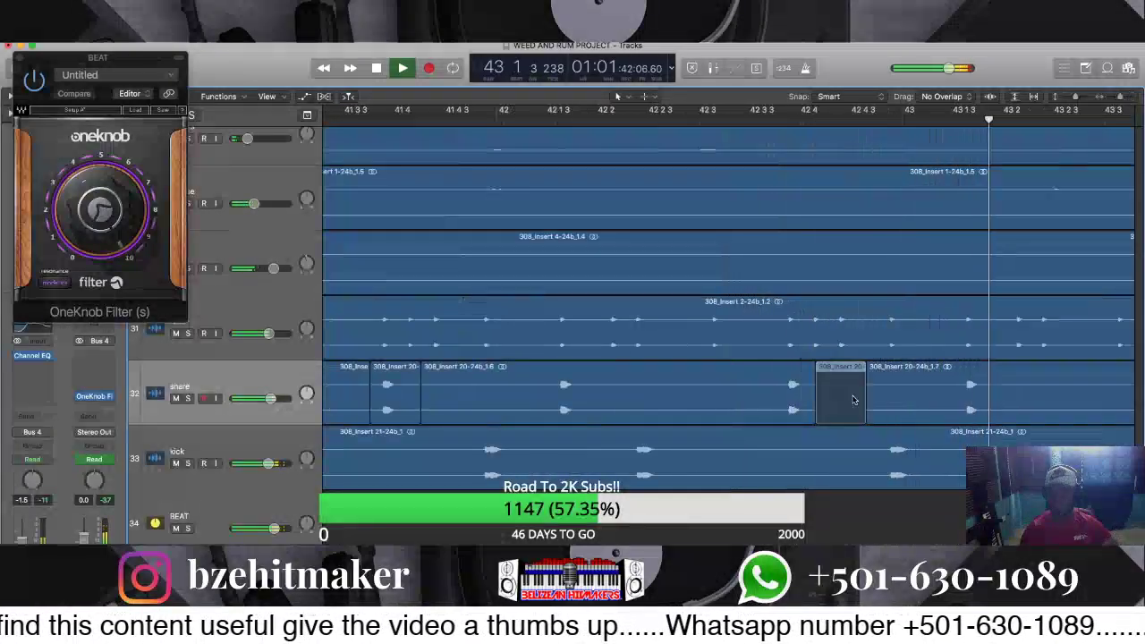
{"action": "key", "text": "space"}
{"action": "left_click_drag", "start_coordinate": [852, 393], "coordinate": [858, 400]}
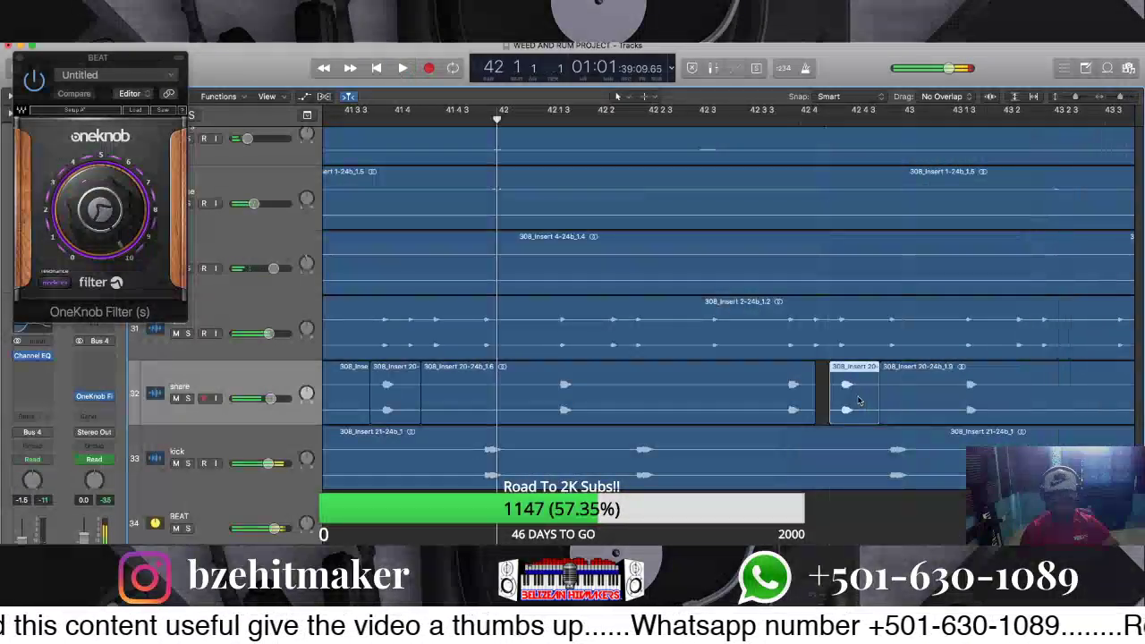
{"action": "left_click", "coordinate": [1131, 97]}
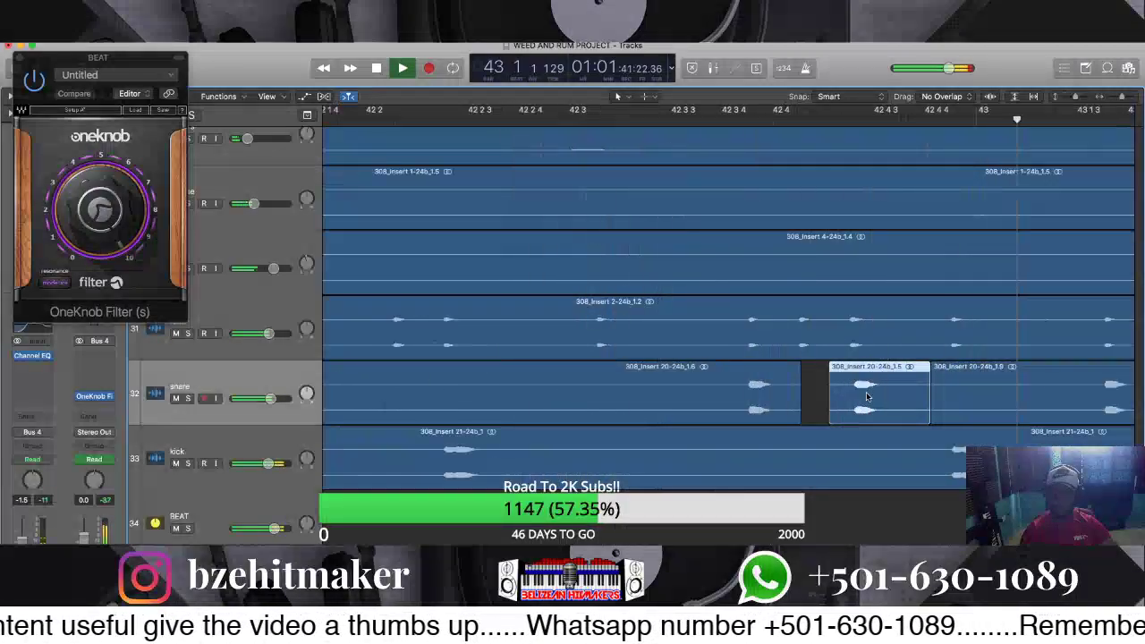
{"action": "key", "text": "space"}
{"action": "key", "text": "comma"}
{"action": "key", "text": "comma"}
{"action": "key", "text": "comma"}
{"action": "key", "text": "comma"}
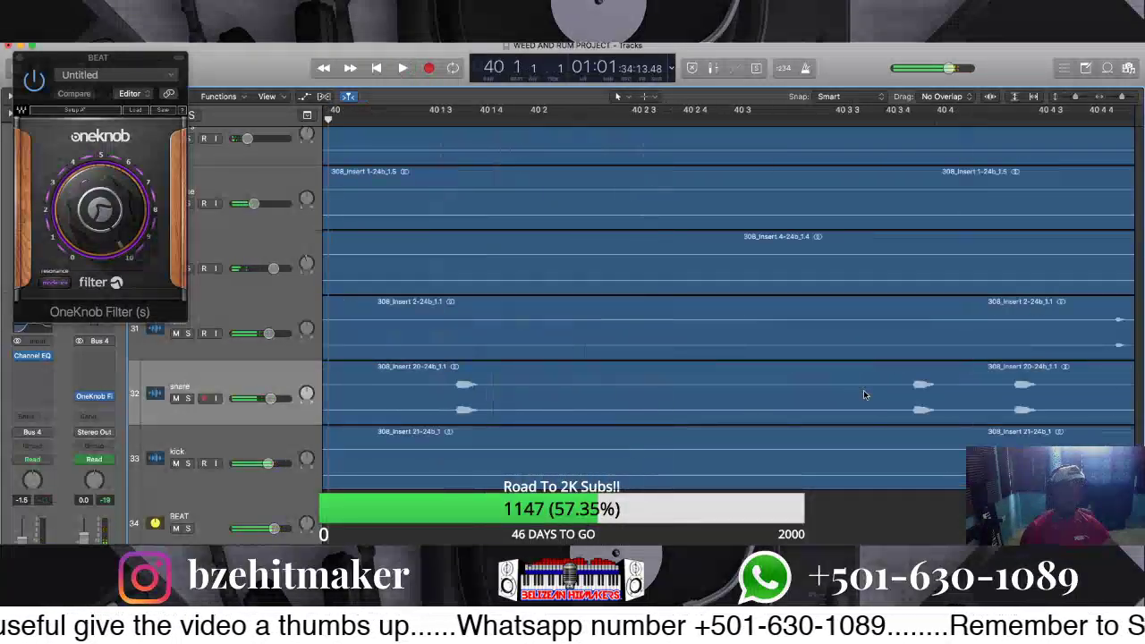
{"action": "key", "text": "space"}
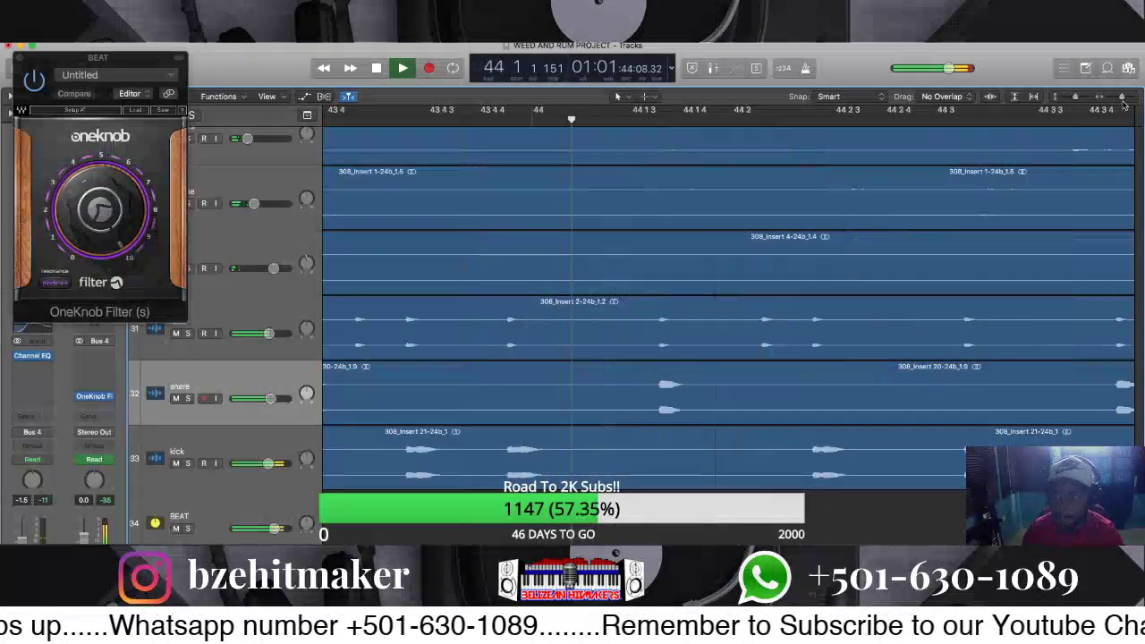
Try a drop in the BEAT track's Filter automation around bar 49, and bring the value back to 10.0
{"action": "mouse_move", "coordinate": [1121, 96]}
{"action": "left_mouse_down"}
{"action": "mouse_move", "coordinate": [1070, 97]}
{"action": "mouse_move", "coordinate": [1107, 98]}
{"action": "left_mouse_up"}
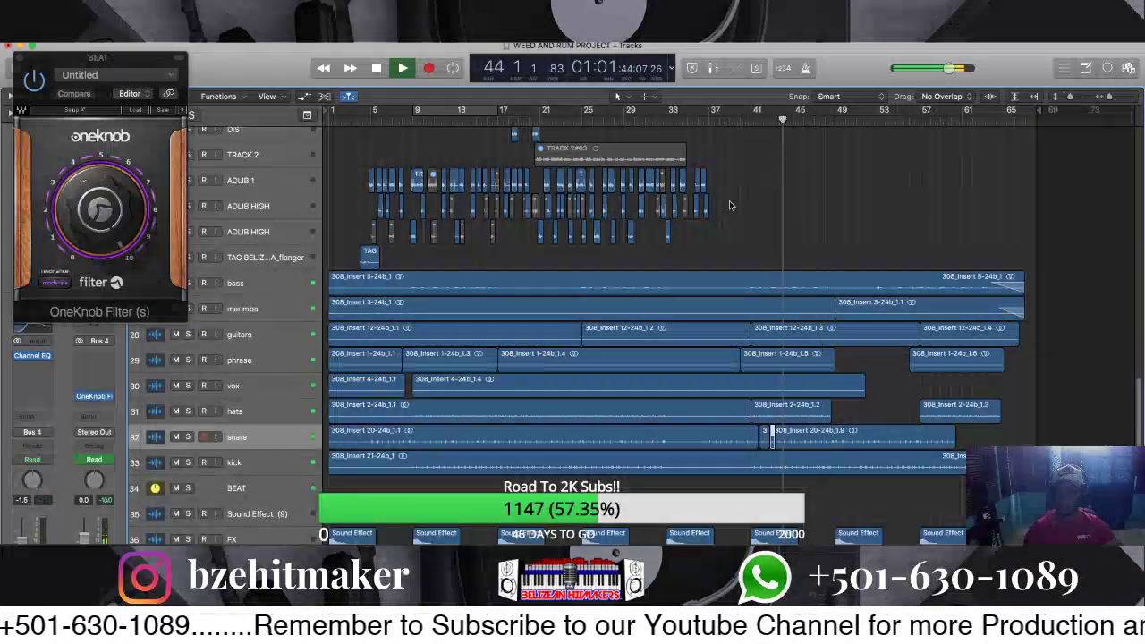
{"action": "left_click", "coordinate": [252, 510]}
{"action": "left_click", "coordinate": [254, 492]}
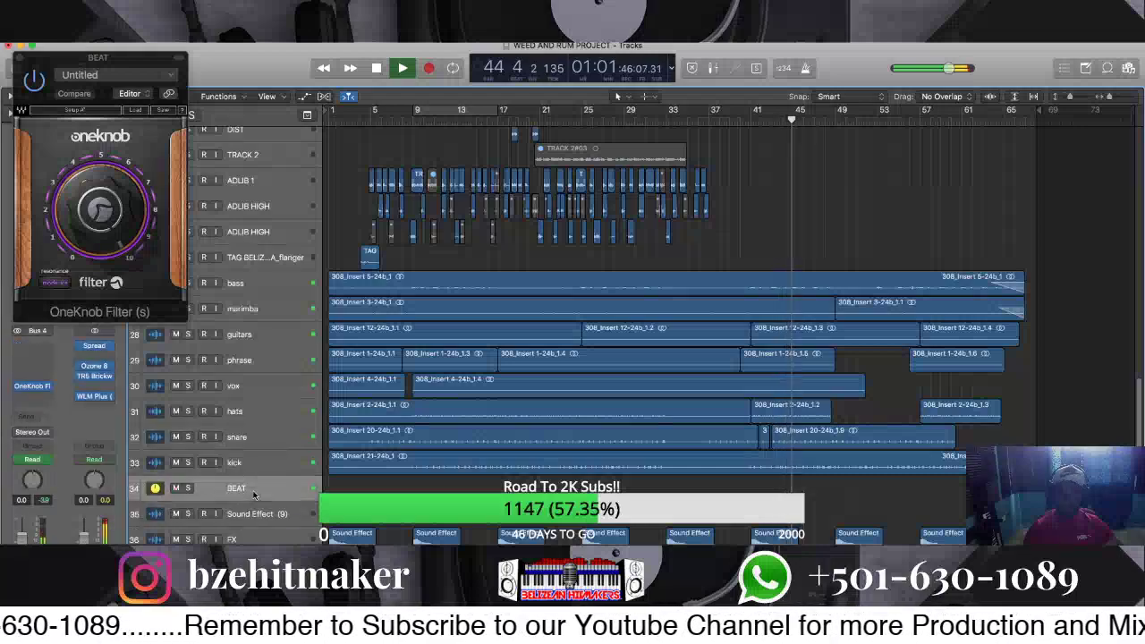
{"action": "key", "text": "a"}
{"action": "left_click", "coordinate": [1123, 98]}
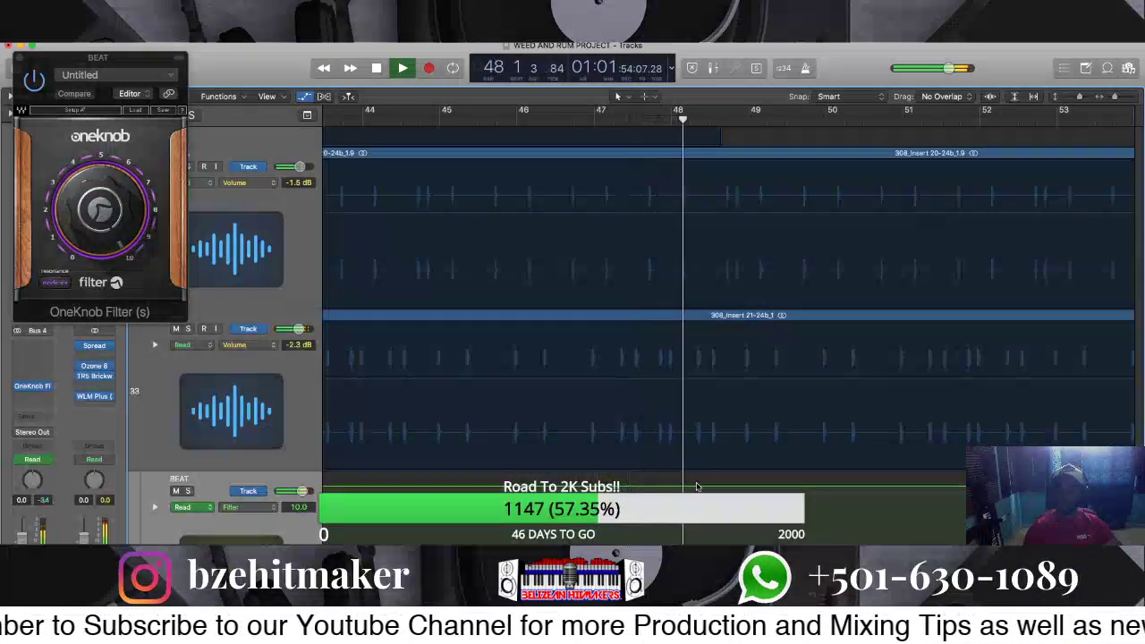
{"action": "left_click", "coordinate": [734, 487]}
{"action": "left_click_drag", "start_coordinate": [750, 487], "coordinate": [752, 551]}
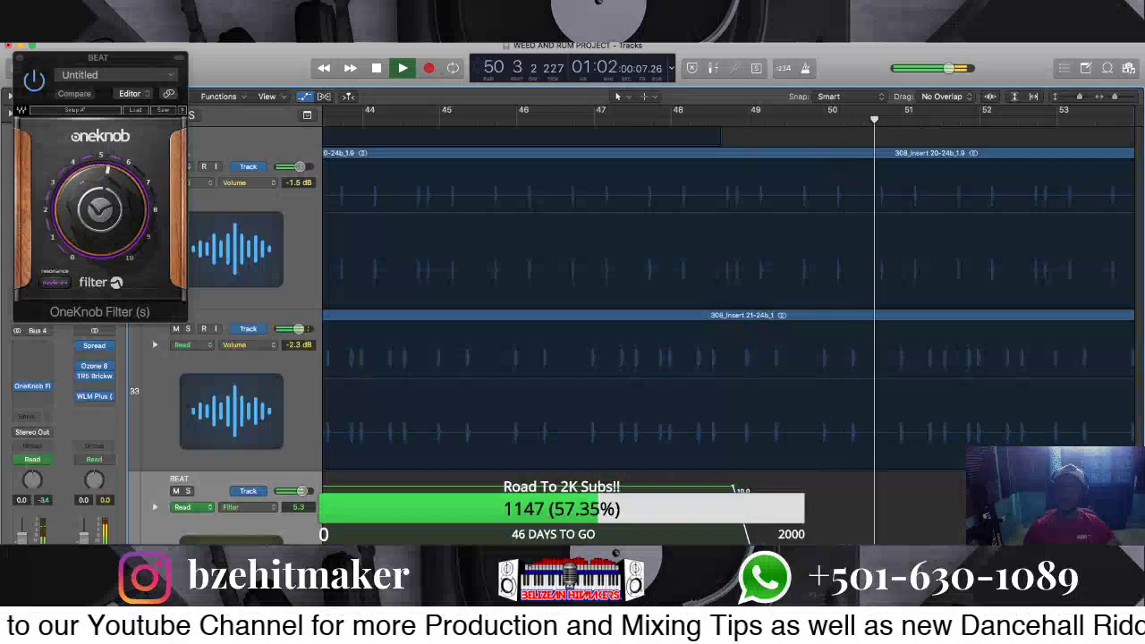
{"action": "left_click_drag", "start_coordinate": [752, 552], "coordinate": [752, 487]}
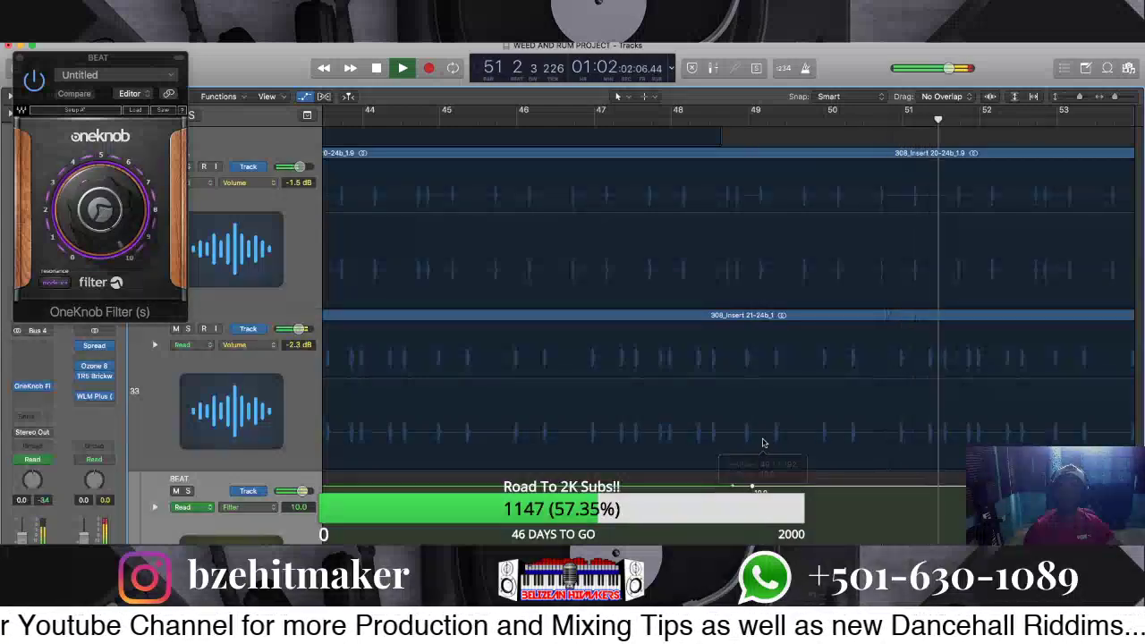
{"action": "key", "text": "a"}
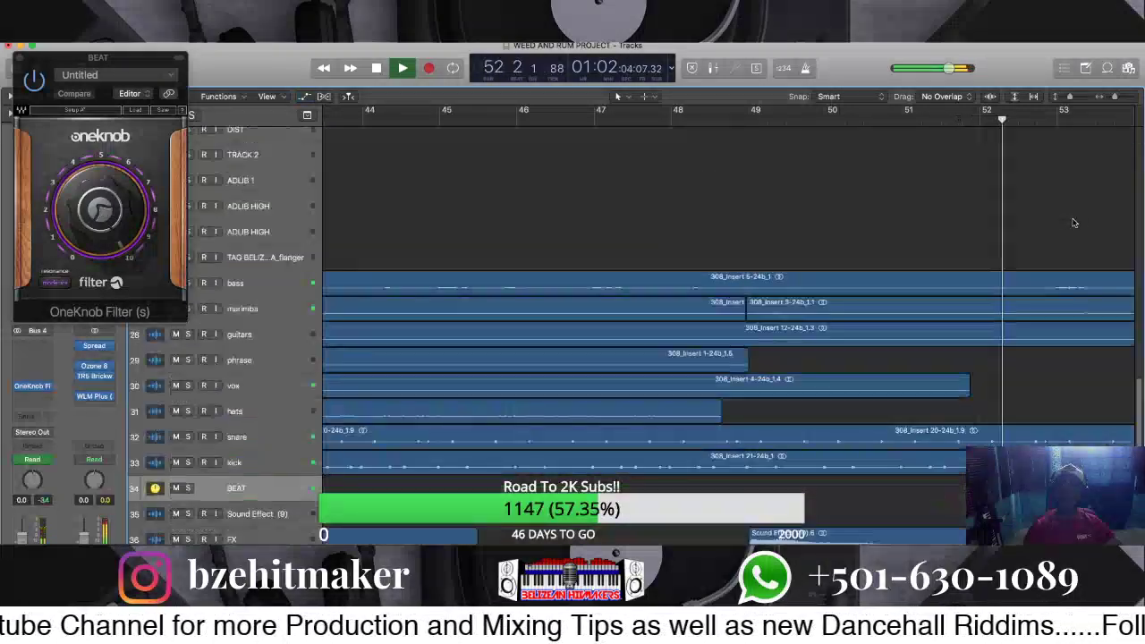
Close the OneKnob Filter window and bring the whole arrangement into view
{"action": "scroll", "coordinate": [710, 535], "scroll_direction": "right", "scroll_amount": 4}
{"action": "scroll", "coordinate": [710, 535], "scroll_direction": "right", "scroll_amount": 5}
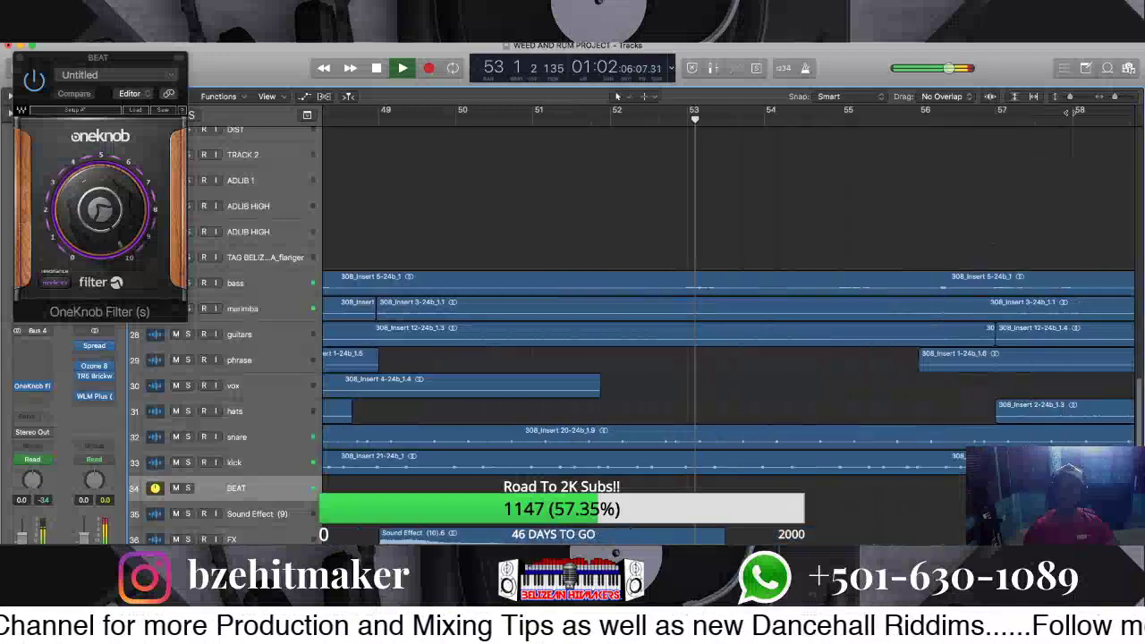
{"action": "left_click_drag", "start_coordinate": [1114, 98], "coordinate": [1065, 97]}
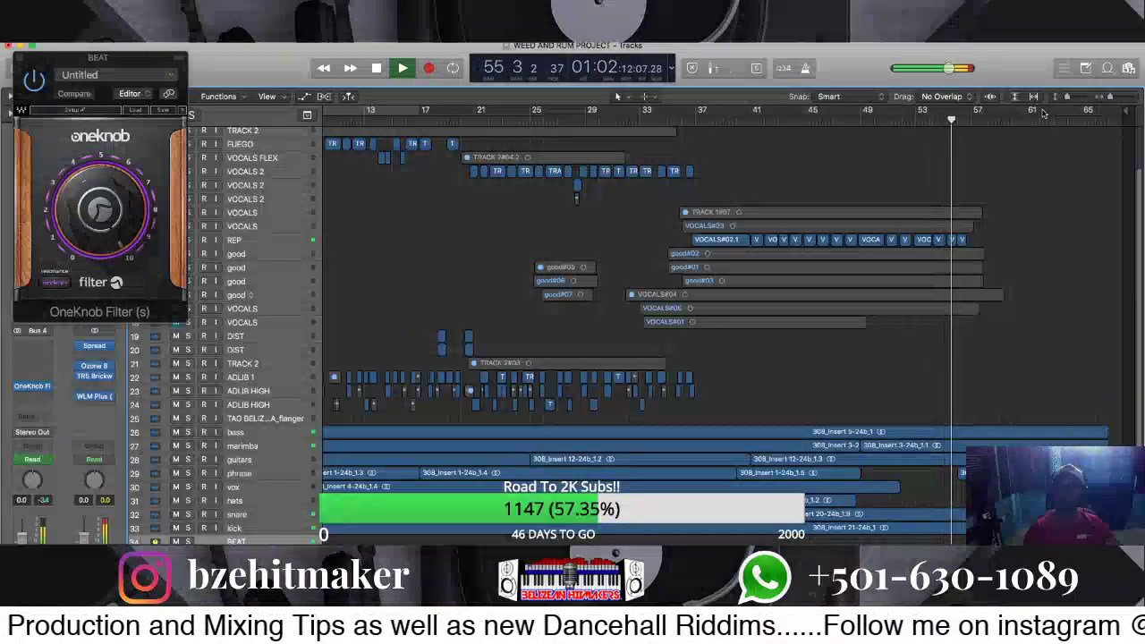
{"action": "left_click", "coordinate": [20, 57]}
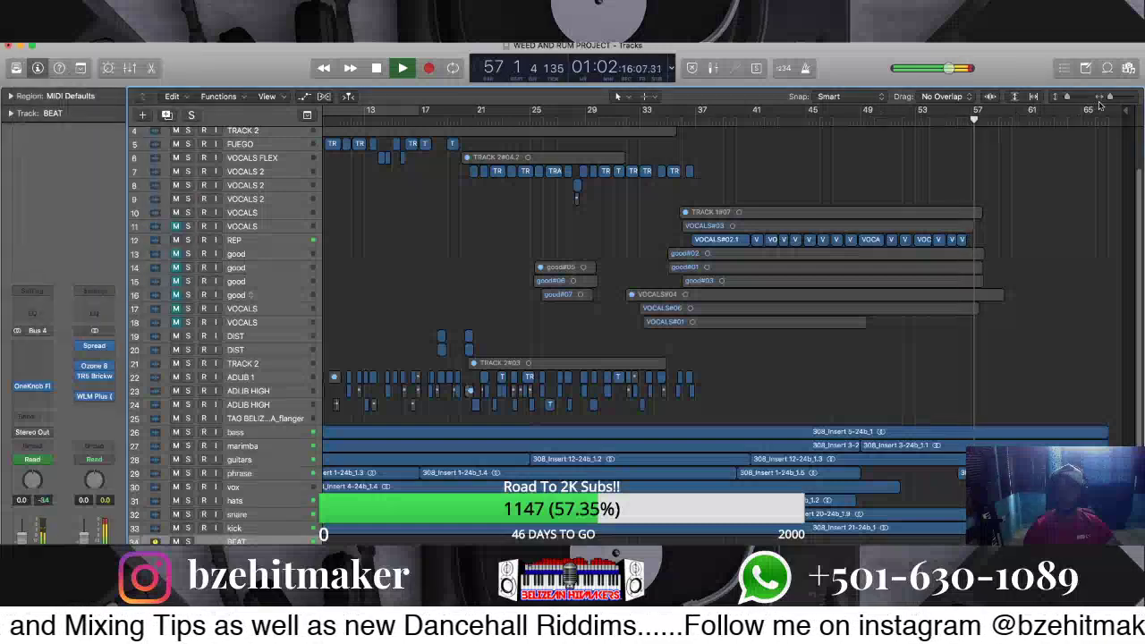
{"action": "left_click_drag", "start_coordinate": [1111, 98], "coordinate": [1108, 98]}
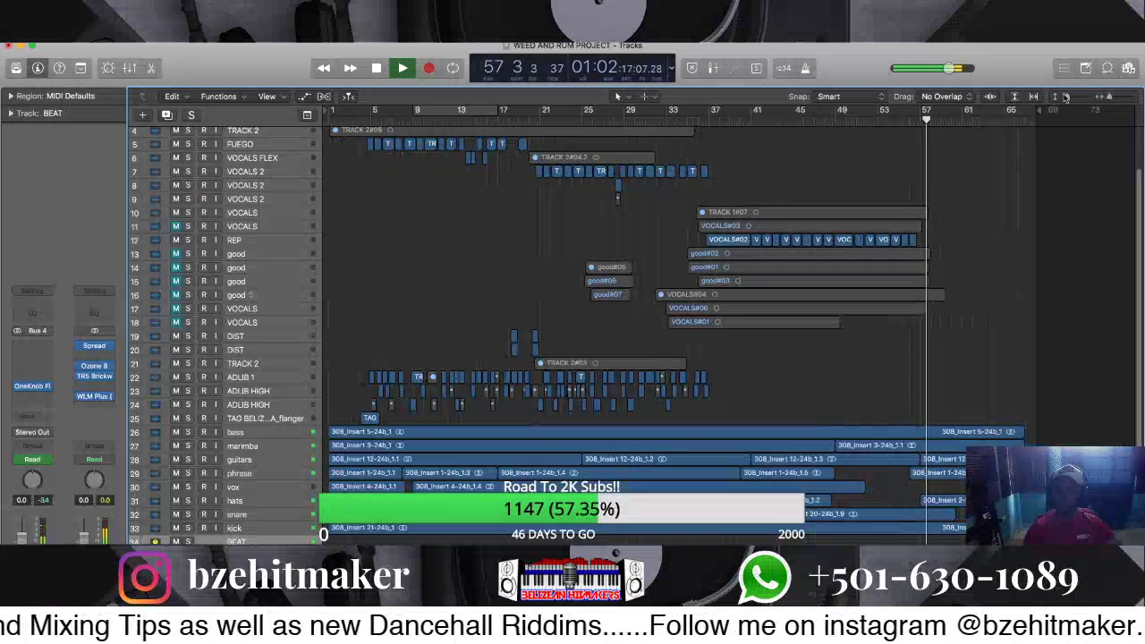
Play the song from bar 5, bar 20 and around bar 10 to review the vocal and ad-lib parts
{"action": "left_click", "coordinate": [372, 115]}
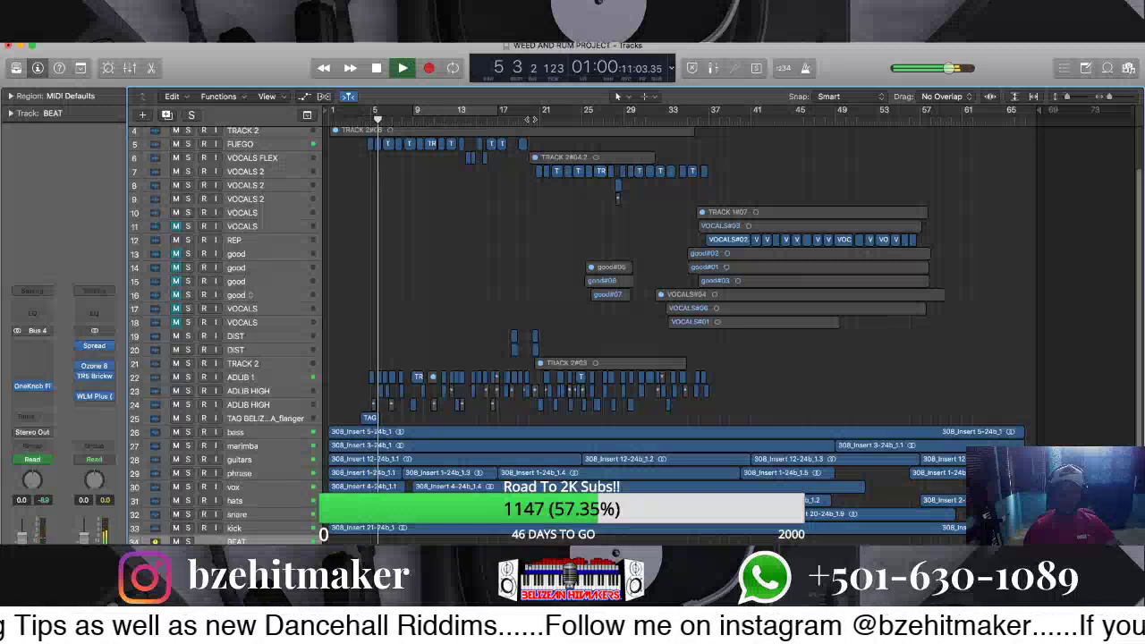
{"action": "left_click", "coordinate": [531, 119]}
{"action": "left_click", "coordinate": [448, 110]}
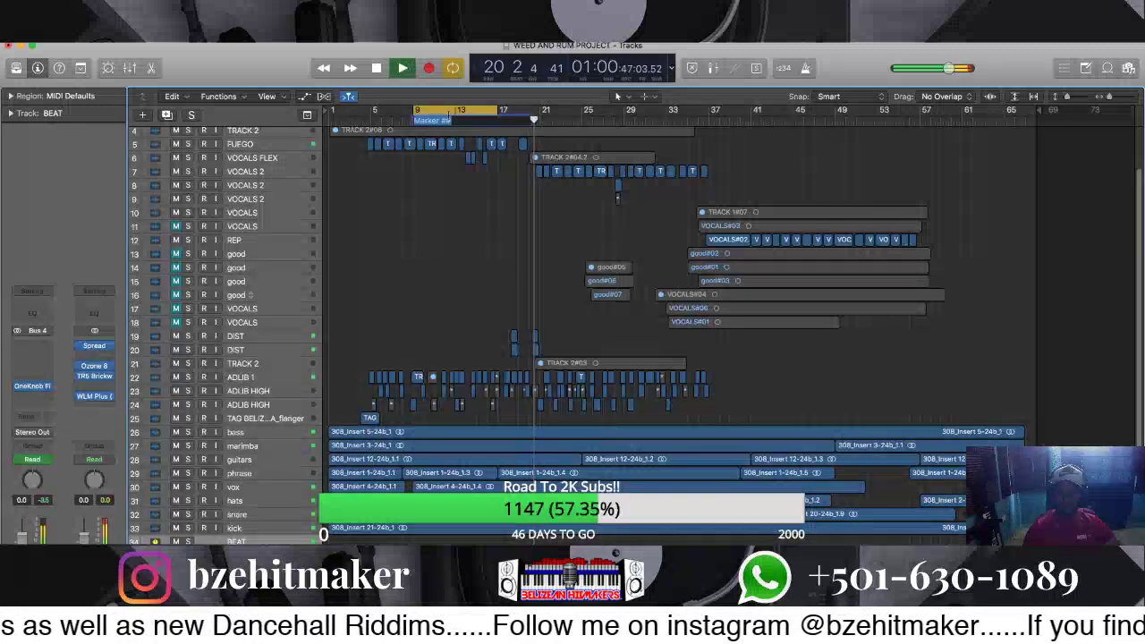
{"action": "left_click", "coordinate": [451, 109]}
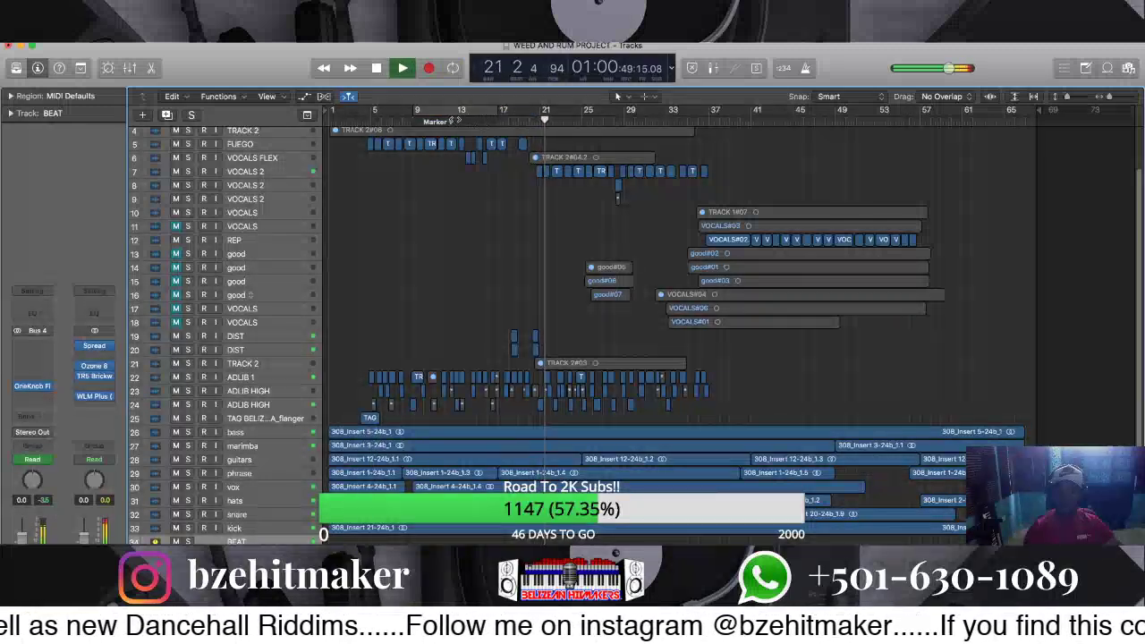
{"action": "left_click", "coordinate": [457, 119]}
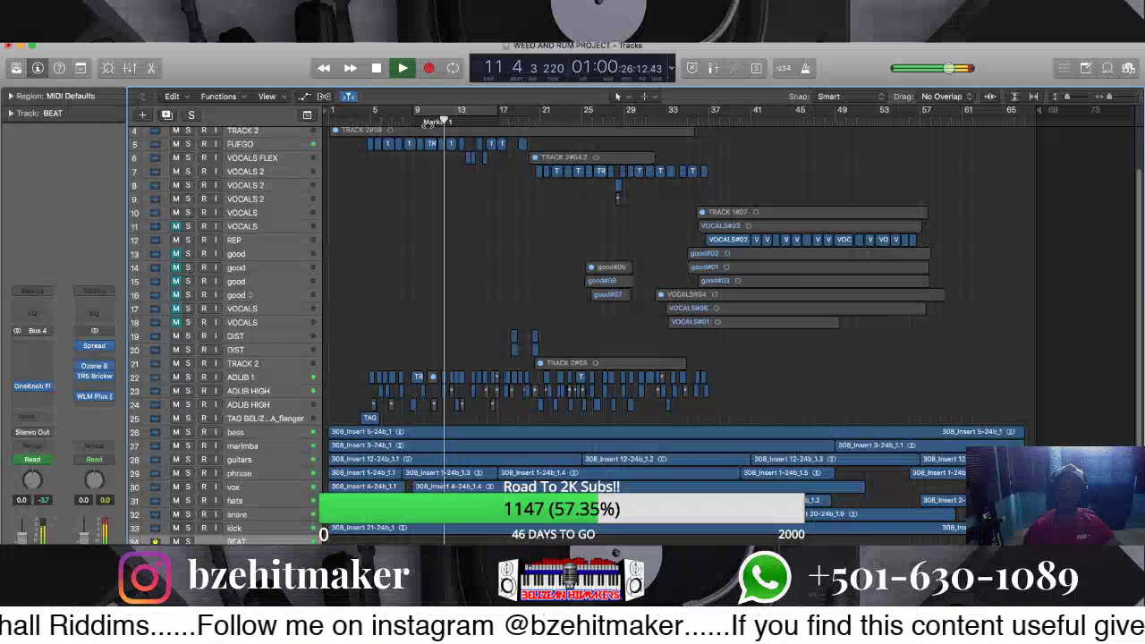
{"action": "left_click", "coordinate": [1121, 97]}
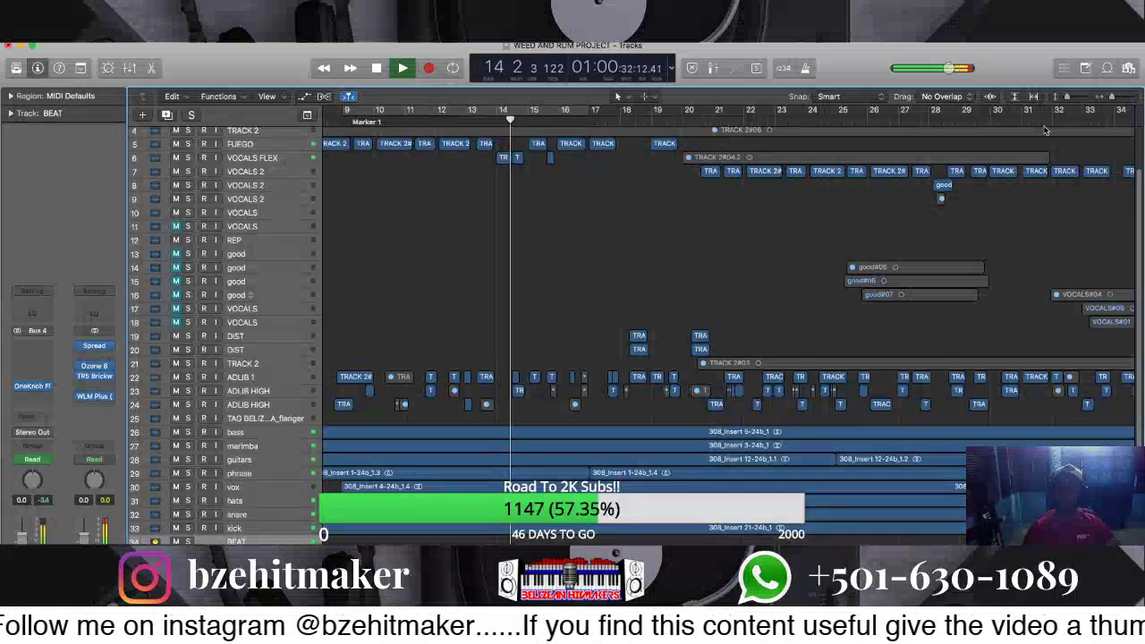
{"action": "left_click", "coordinate": [1113, 96]}
{"action": "left_click_drag", "start_coordinate": [1111, 97], "coordinate": [1108, 96]}
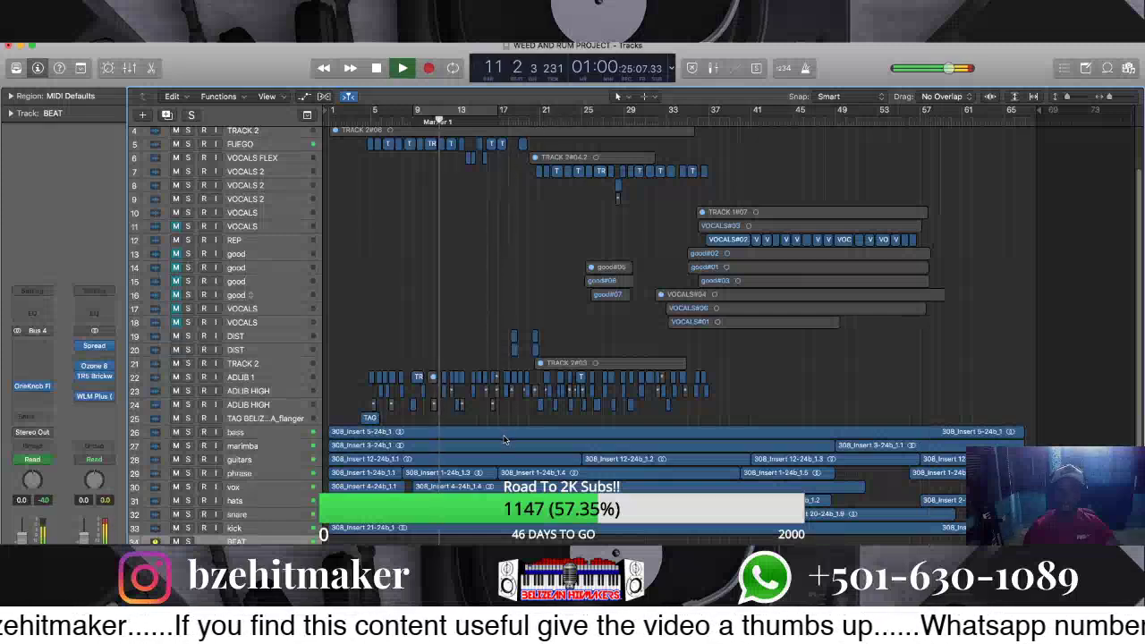
Copy the FUEGO, VOCALS FLEX, DIST and ad-lib regions of about bars 12 to 20 to the song's end, starting in the middle of bar 59
{"action": "left_click_drag", "start_coordinate": [532, 414], "coordinate": [937, 177]}
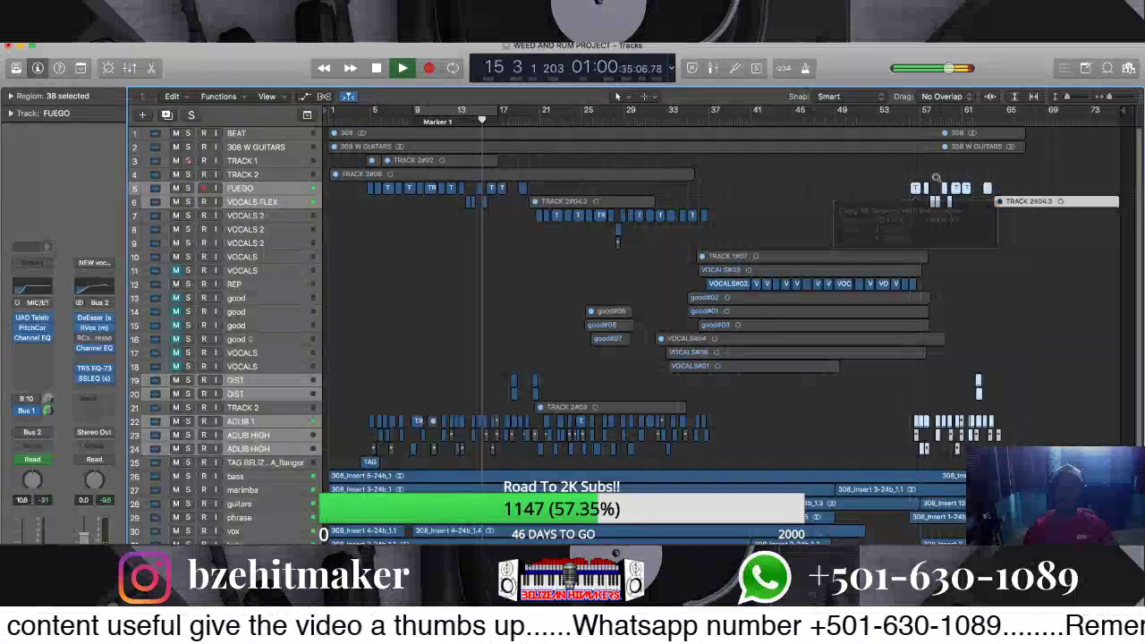
{"action": "left_click_drag", "start_coordinate": [1109, 96], "coordinate": [1113, 97]}
{"action": "scroll", "coordinate": [826, 330], "scroll_direction": "right", "scroll_amount": 15}
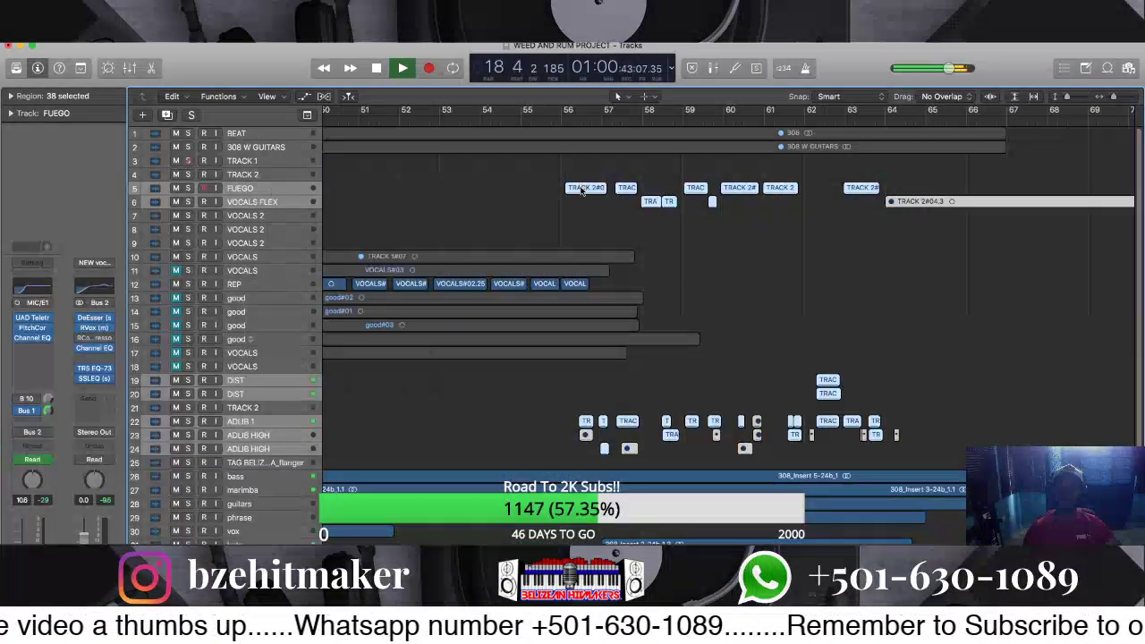
{"action": "left_click_drag", "start_coordinate": [582, 190], "coordinate": [725, 188]}
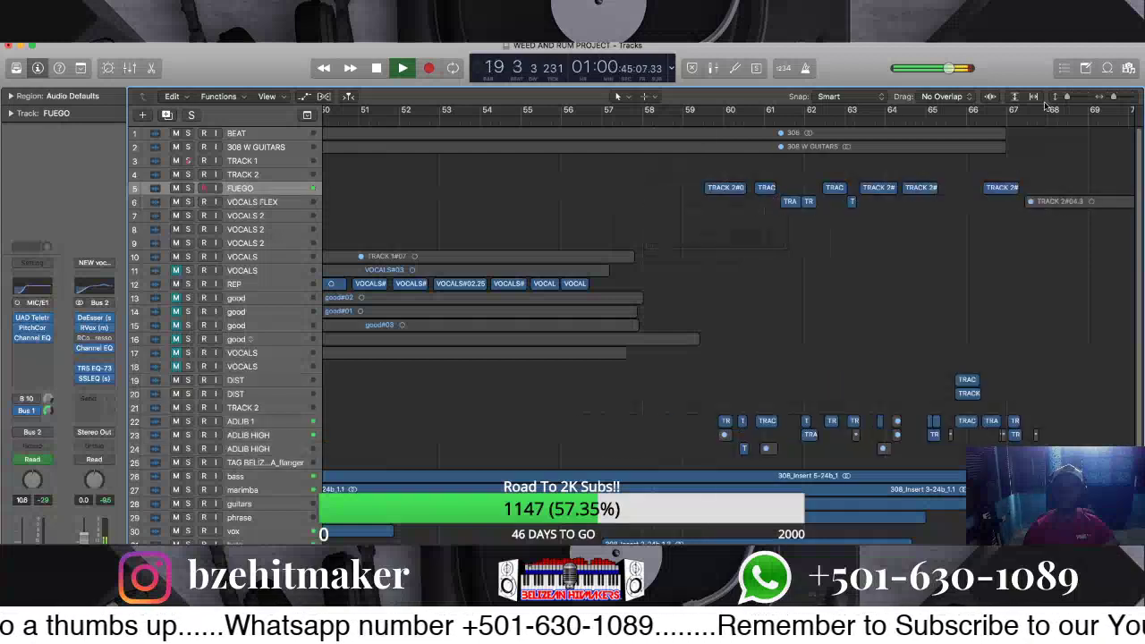
Solo the FUEGO track and play its copied regions from bar 59
{"action": "left_click_drag", "start_coordinate": [1069, 95], "coordinate": [1072, 97]}
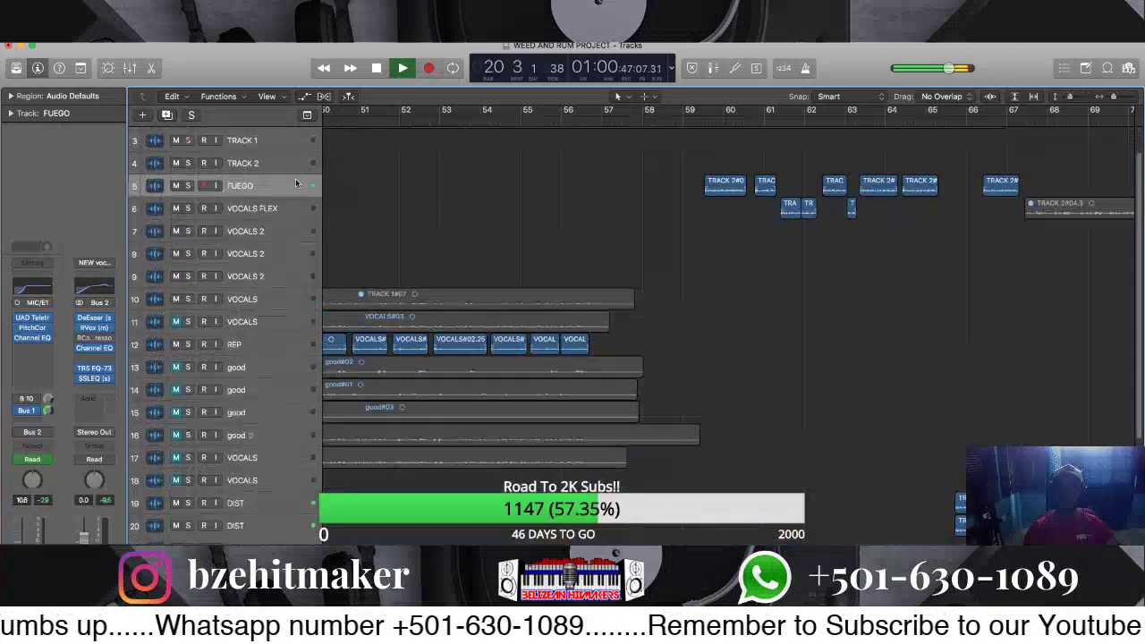
{"action": "key", "text": "s"}
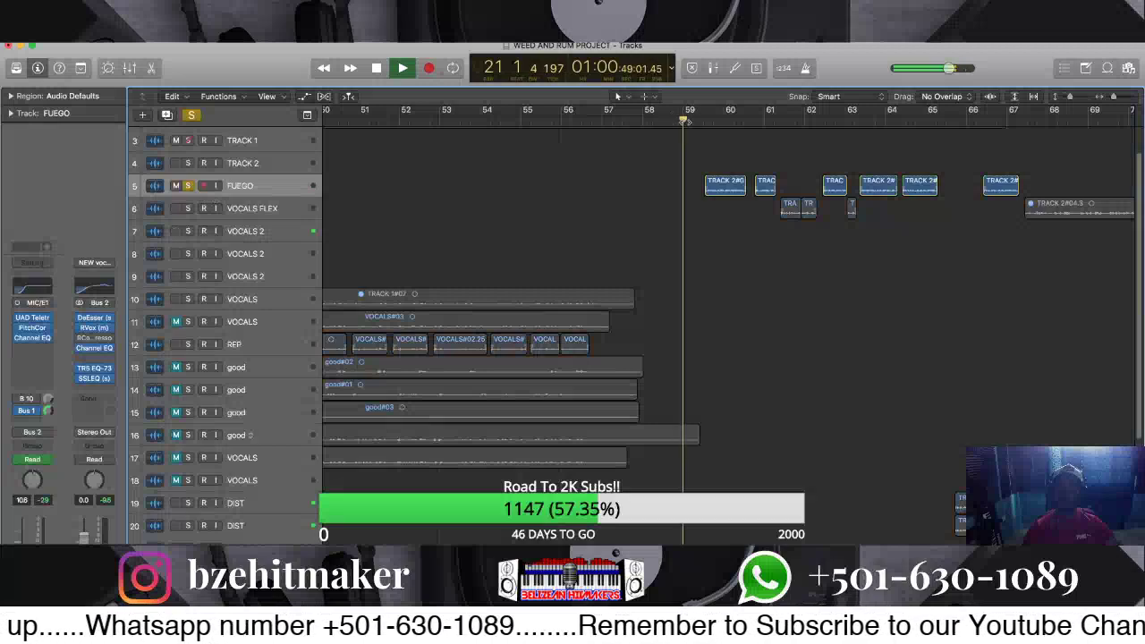
{"action": "left_click", "coordinate": [1129, 98]}
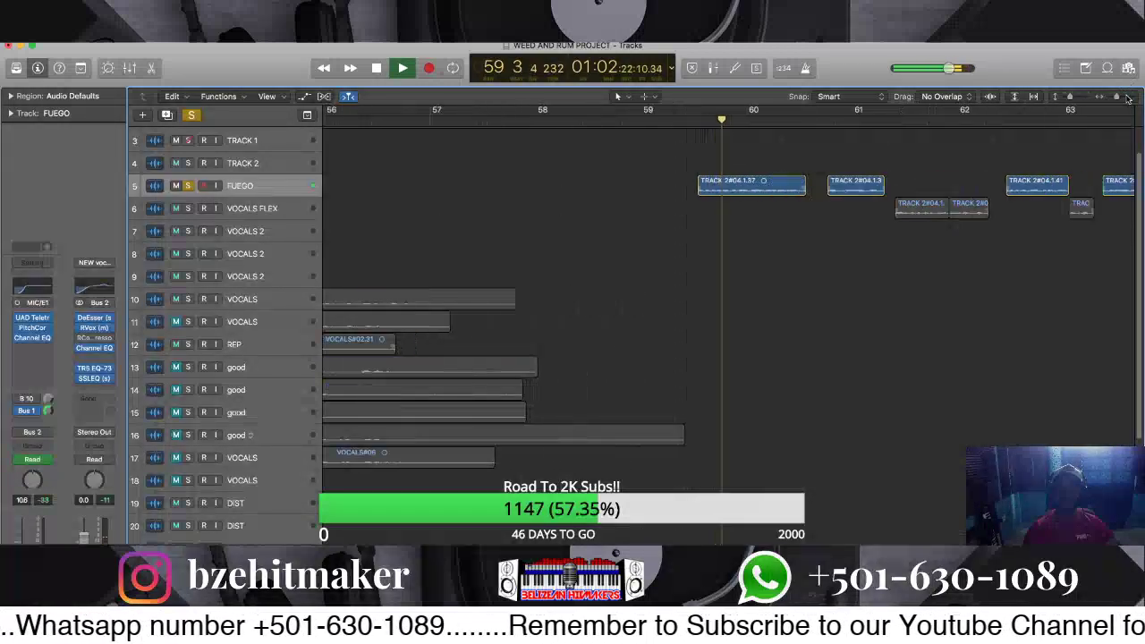
Trim the start of the first copied FUEGO region to 60 1 3 121 and replay from bar 60
{"action": "key", "text": "space"}
{"action": "left_click_drag", "start_coordinate": [701, 189], "coordinate": [775, 192]}
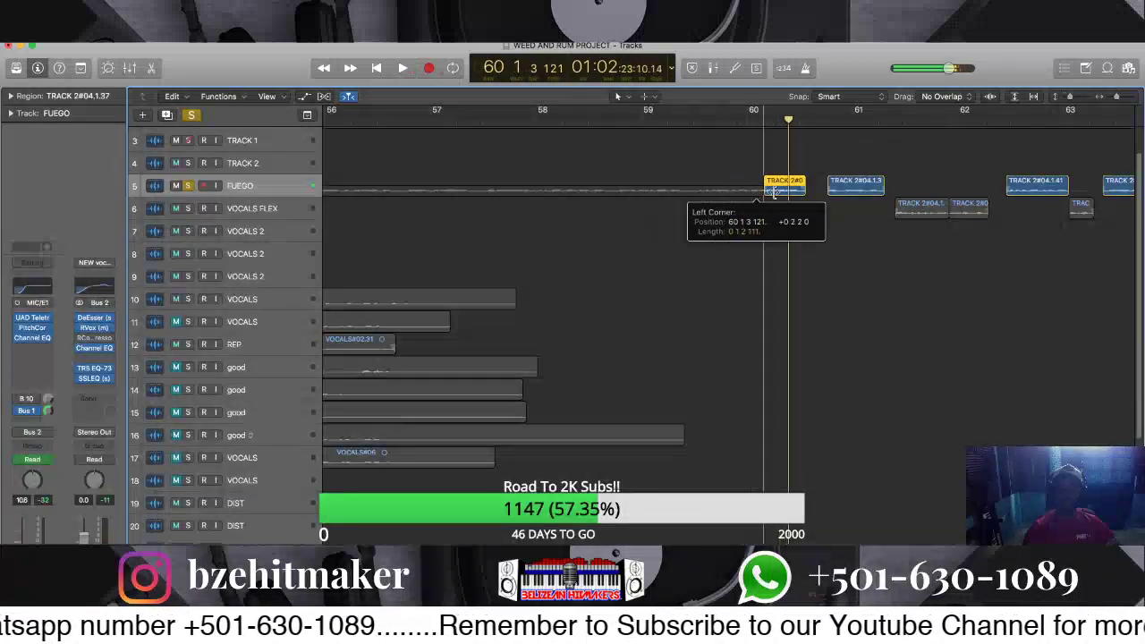
{"action": "left_click", "coordinate": [751, 125]}
{"action": "key", "text": "space"}
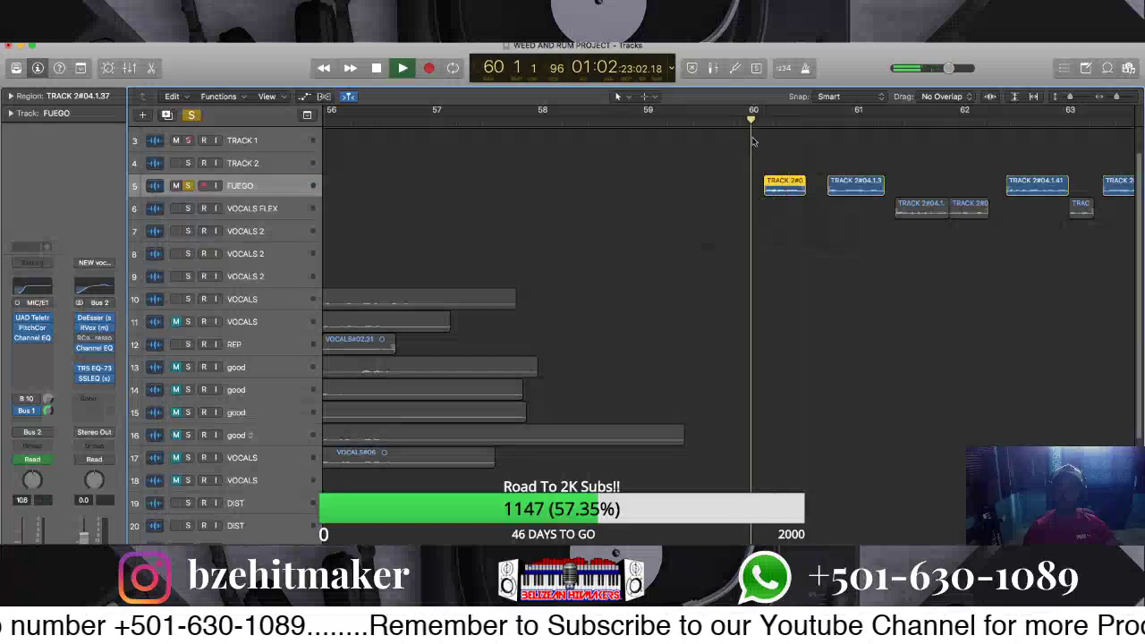
{"action": "key", "text": "space"}
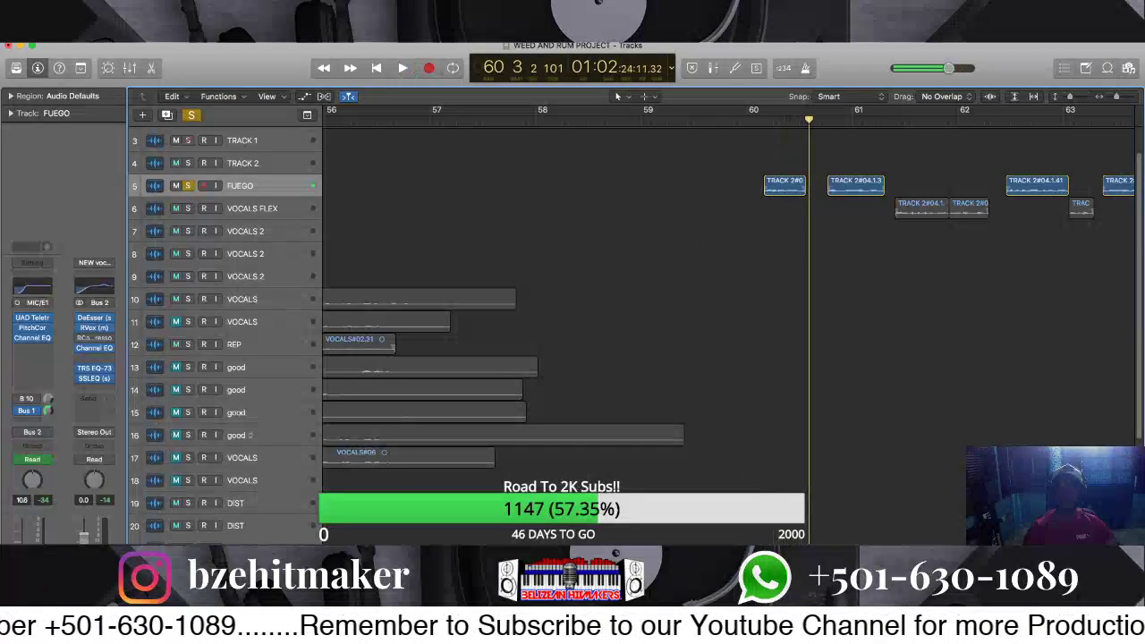
{"action": "key", "text": "super+z"}
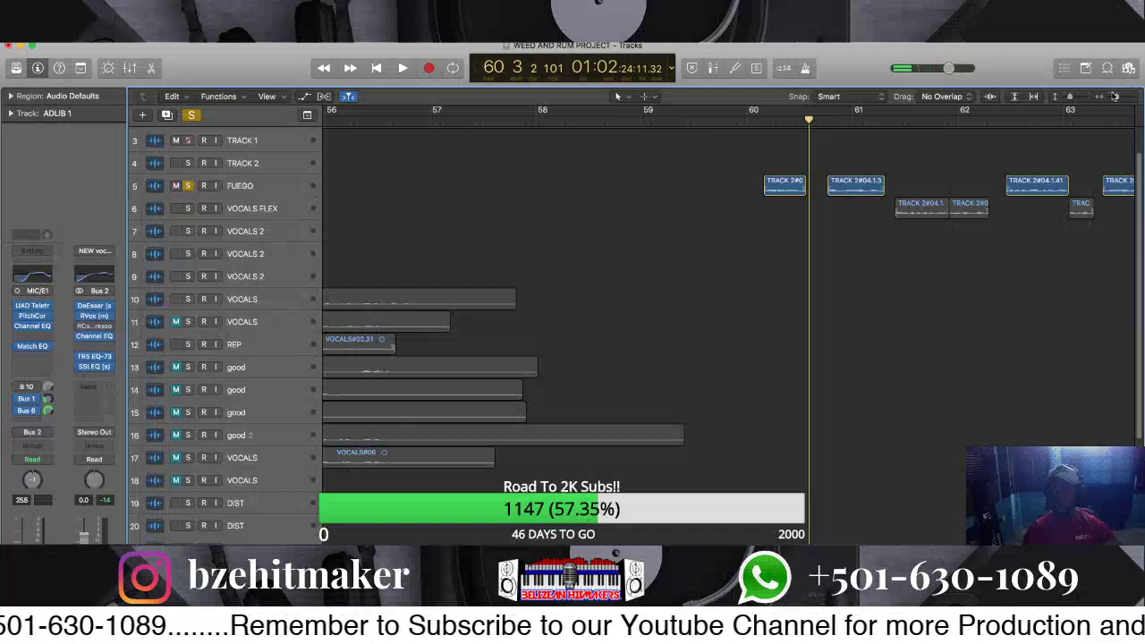
Select the copied regions on the FUEGO, VOCALS FLEX, DIST and ad-lib tracks, and play from bar 53 with the FUEGO solo off
{"action": "left_click_drag", "start_coordinate": [1115, 96], "coordinate": [1109, 97]}
{"action": "scroll", "coordinate": [845, 181], "scroll_direction": "down", "scroll_amount": 3}
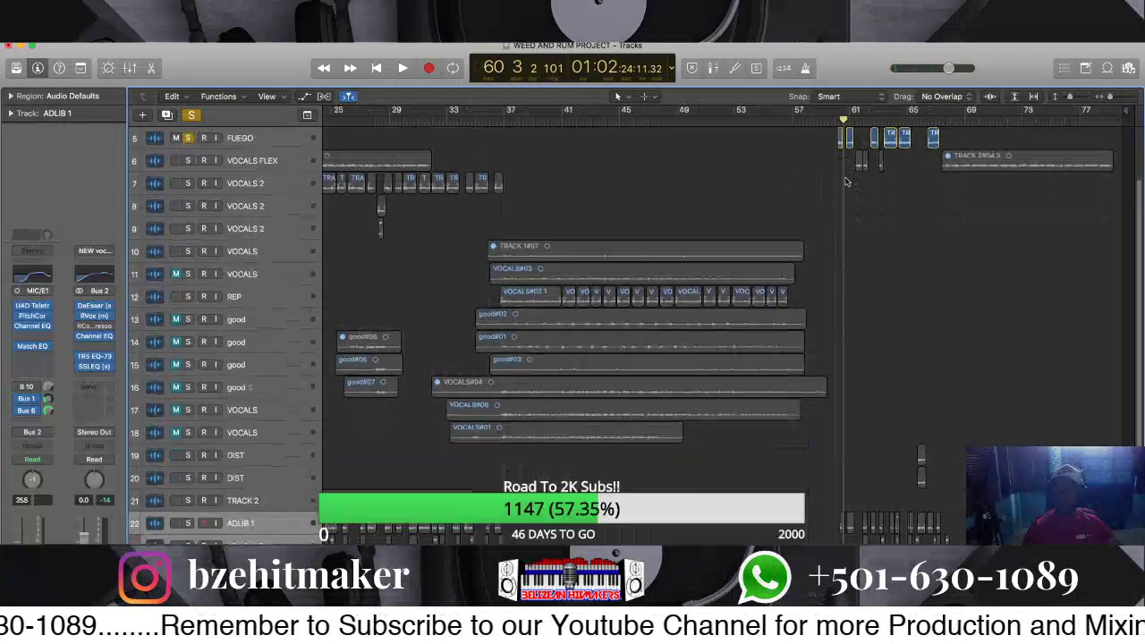
{"action": "left_click_drag", "start_coordinate": [829, 140], "coordinate": [926, 187]}
{"action": "left_click_drag", "start_coordinate": [931, 348], "coordinate": [940, 537]}
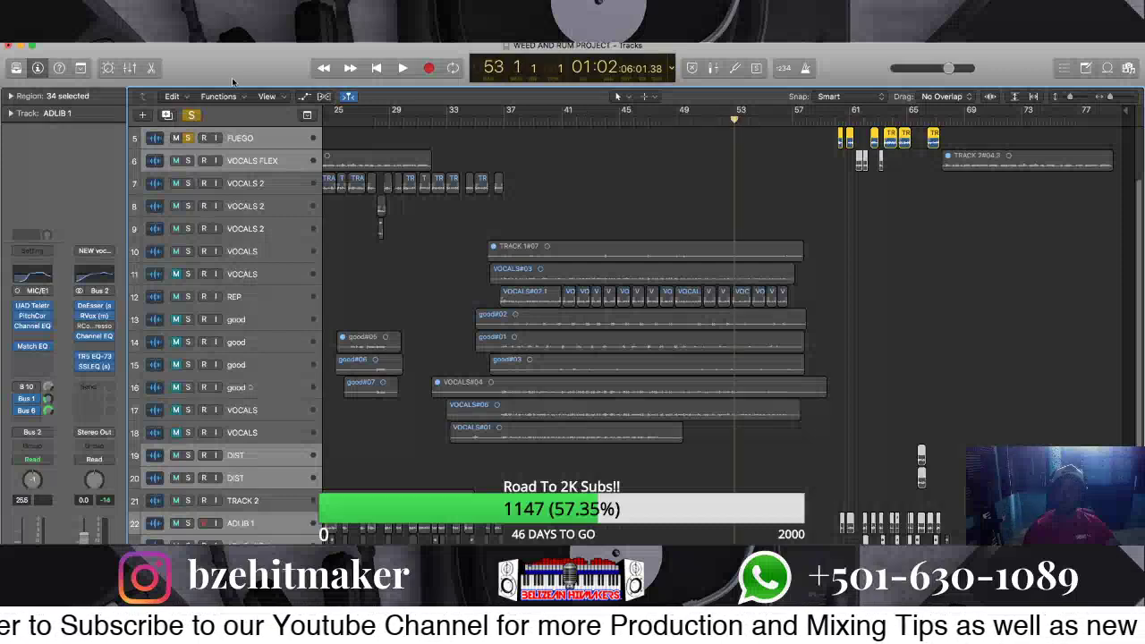
{"action": "key", "text": "space"}
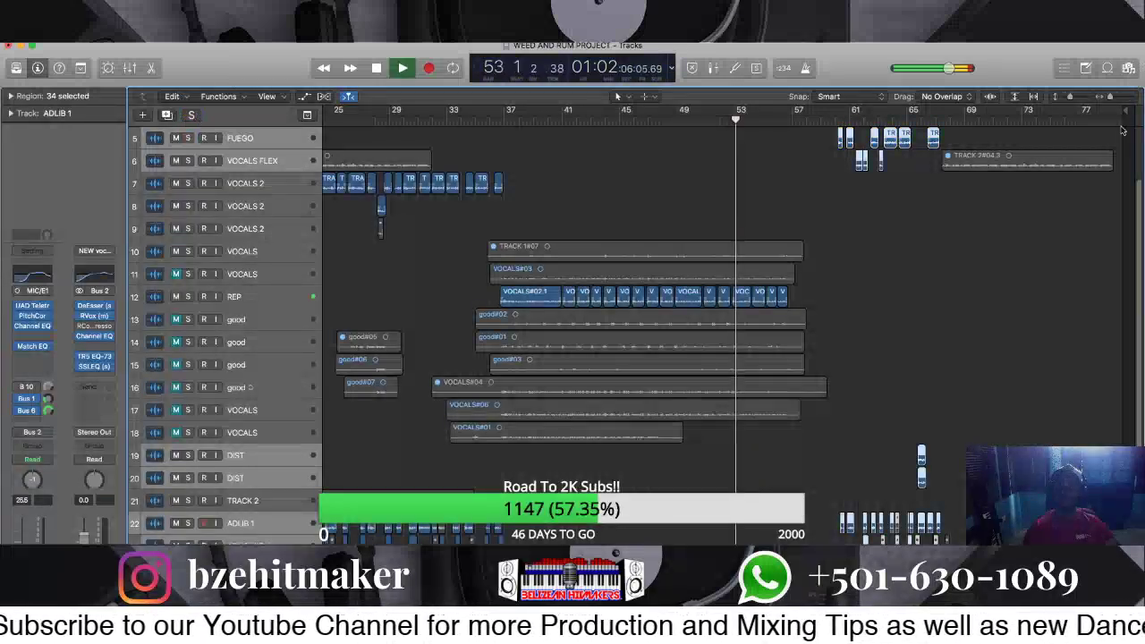
{"action": "scroll", "coordinate": [770, 217], "scroll_direction": "left", "scroll_amount": 5}
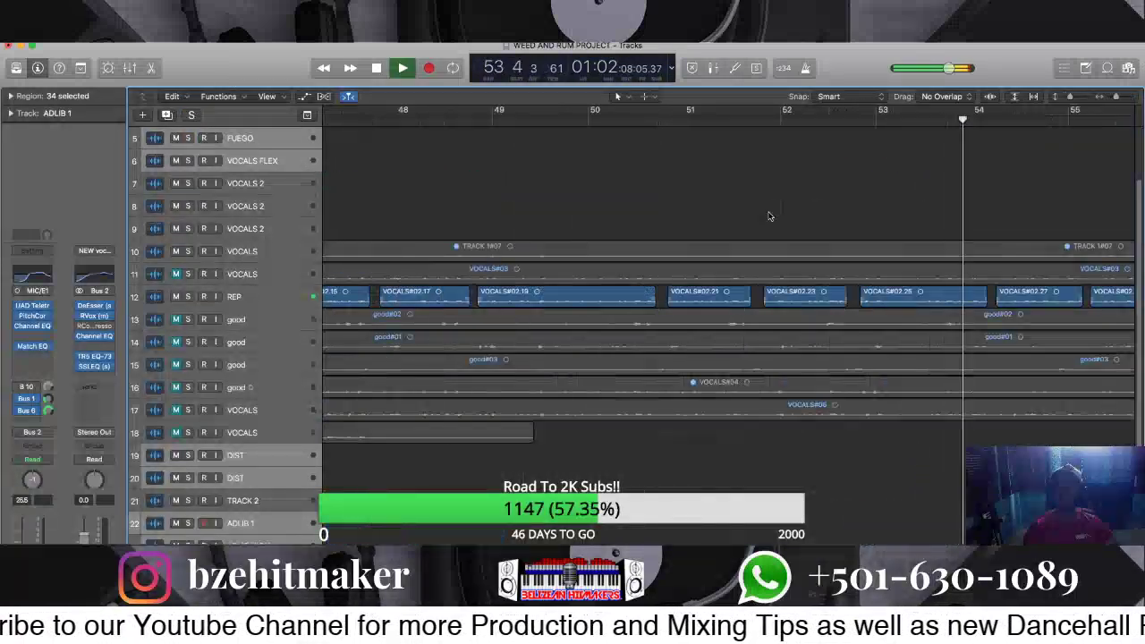
{"action": "scroll", "coordinate": [767, 218], "scroll_direction": "right", "scroll_amount": 5}
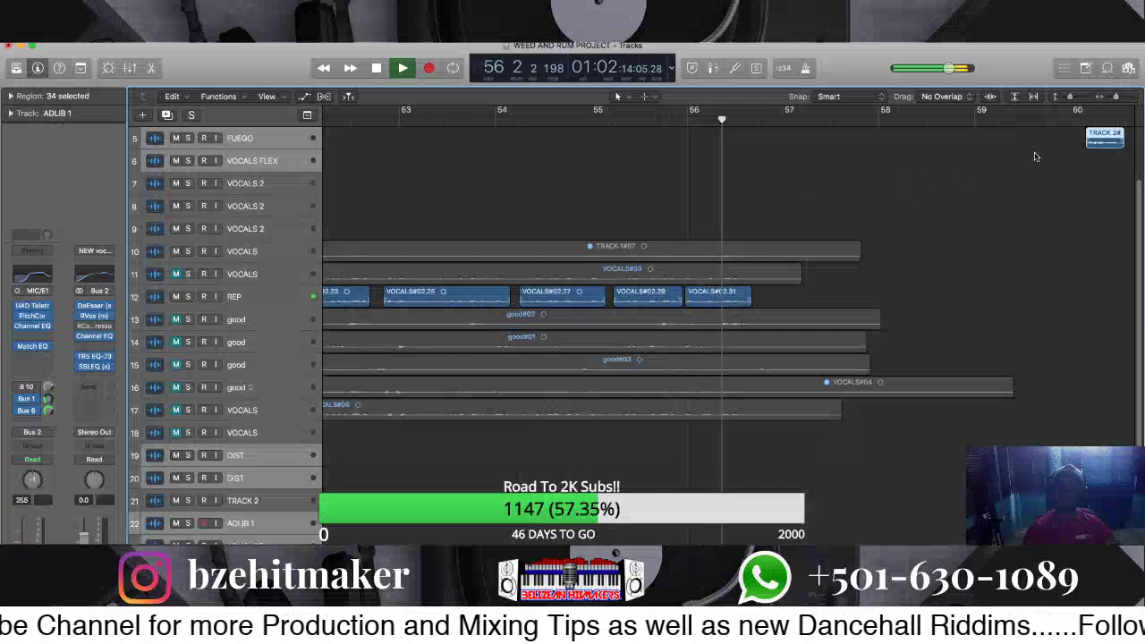
Move the selected copies earlier so the first FUEGO region starts around beat 3 of bar 56, and replay from about bar 55
{"action": "key", "text": "space"}
{"action": "left_click_drag", "start_coordinate": [1107, 141], "coordinate": [764, 147]}
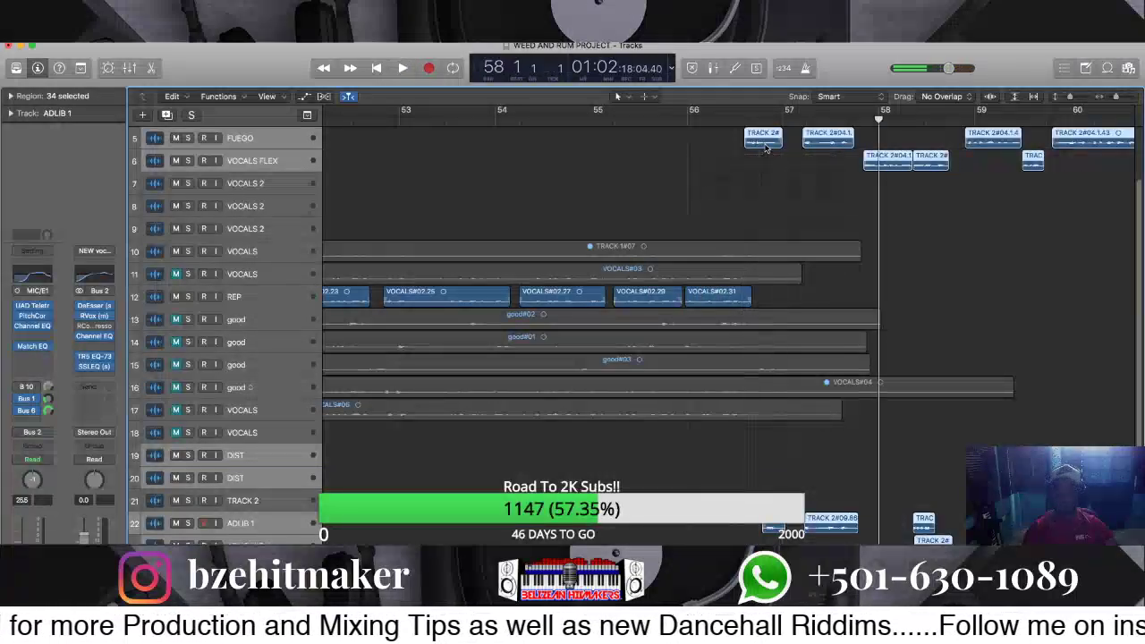
{"action": "key", "text": "period"}
{"action": "key", "text": "comma"}
{"action": "key", "text": "comma"}
{"action": "key", "text": "comma"}
{"action": "key", "text": "comma"}
{"action": "key", "text": "space"}
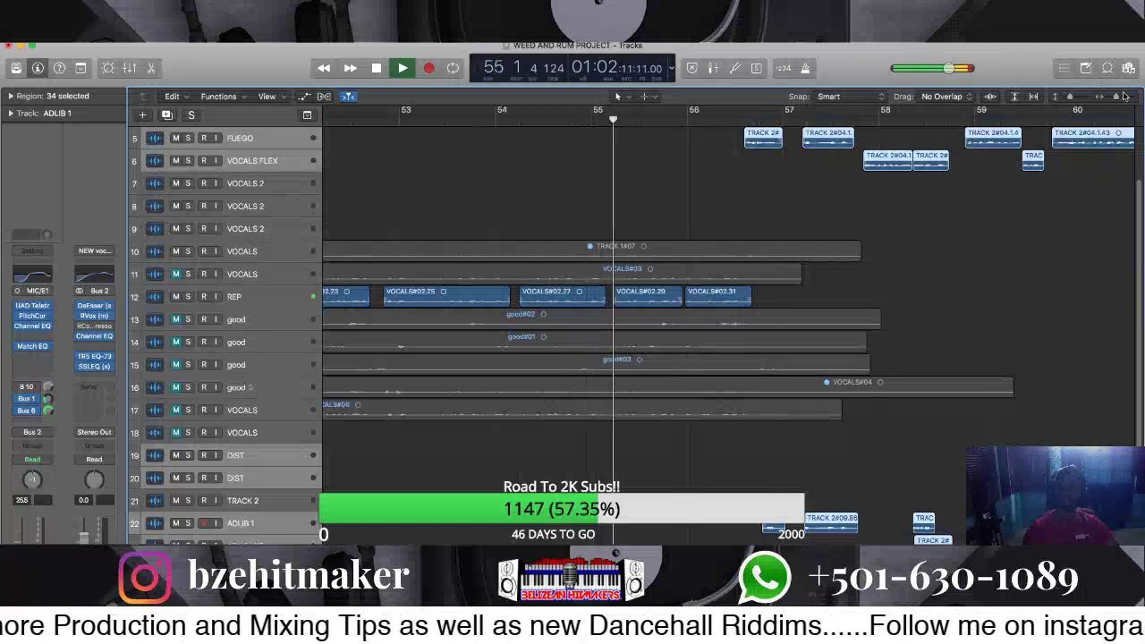
Shift the selected copies slightly later so the first FUEGO region starts just before beat 4 of bar 56, and replay the passage
{"action": "left_click_drag", "start_coordinate": [1118, 96], "coordinate": [1121, 95]}
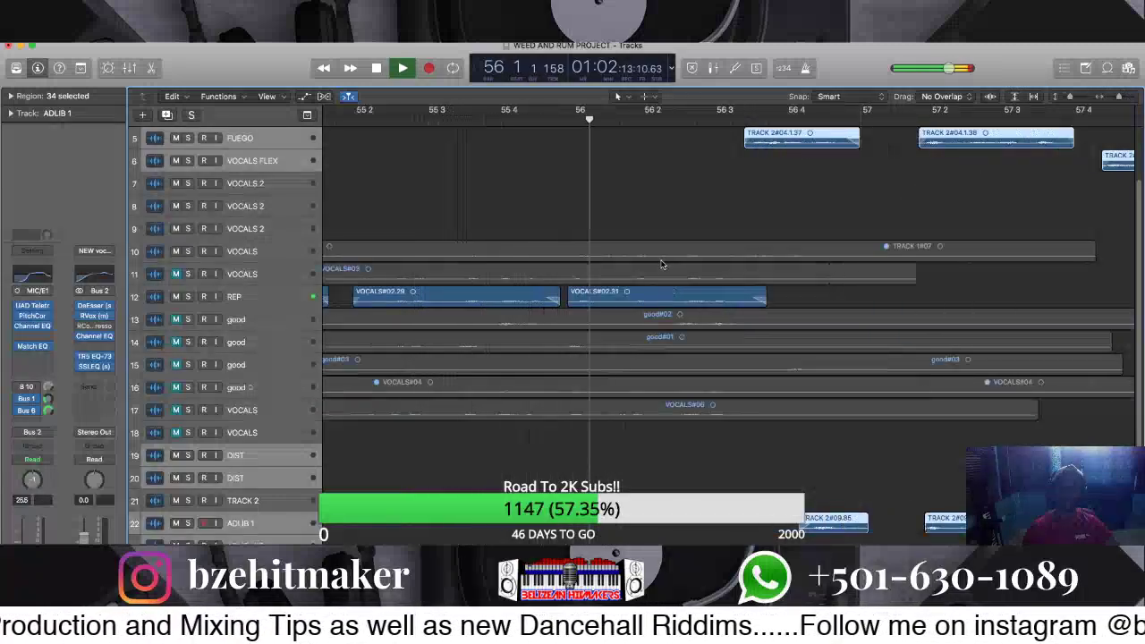
{"action": "left_click_drag", "start_coordinate": [767, 141], "coordinate": [804, 148]}
{"action": "key", "text": "space"}
{"action": "key", "text": "comma"}
{"action": "key", "text": "comma"}
{"action": "key", "text": "space"}
{"action": "key", "text": "period"}
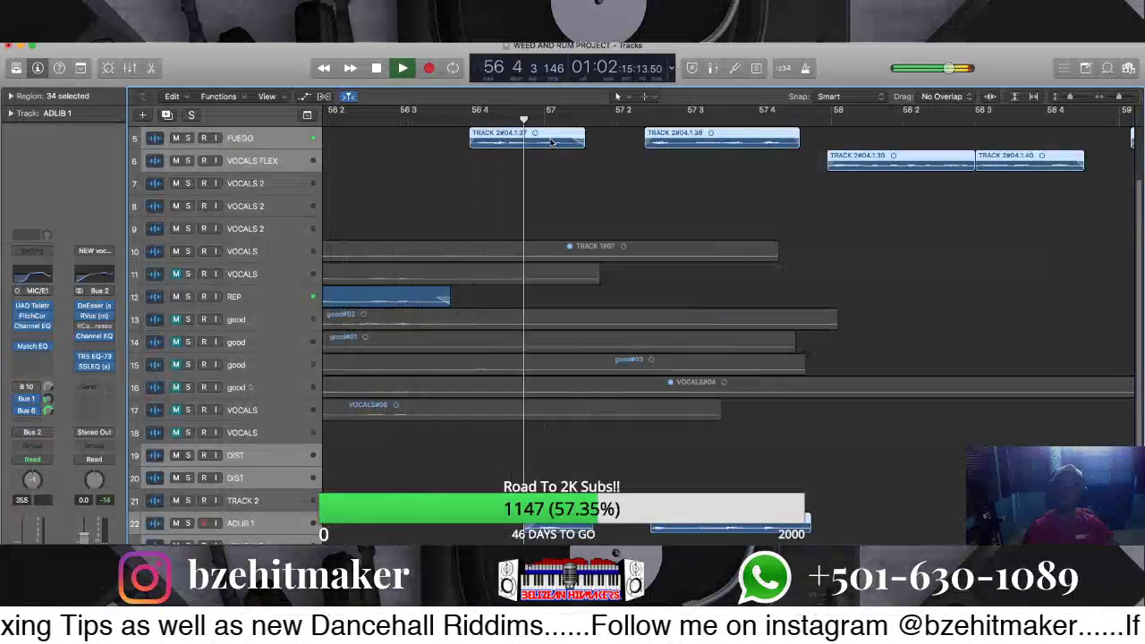
Nudge the selected vocal and ad-lib copies slightly earlier around bar 56 and replay the passage past bar 60
{"action": "left_click_drag", "start_coordinate": [552, 141], "coordinate": [545, 142]}
{"action": "key", "text": "space"}
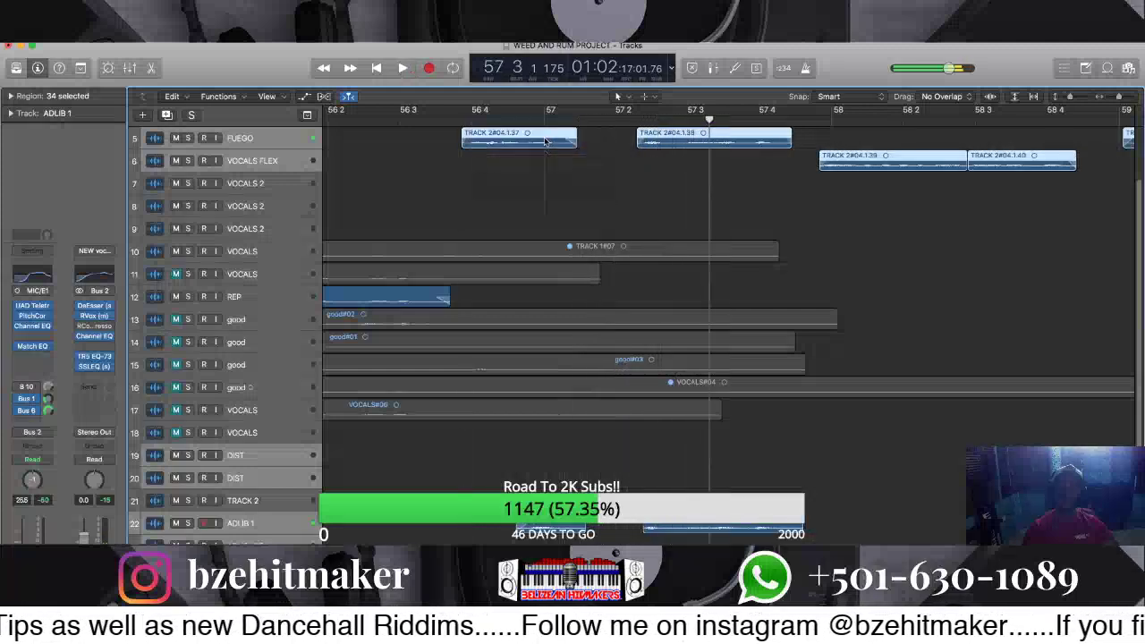
{"action": "key", "text": "space"}
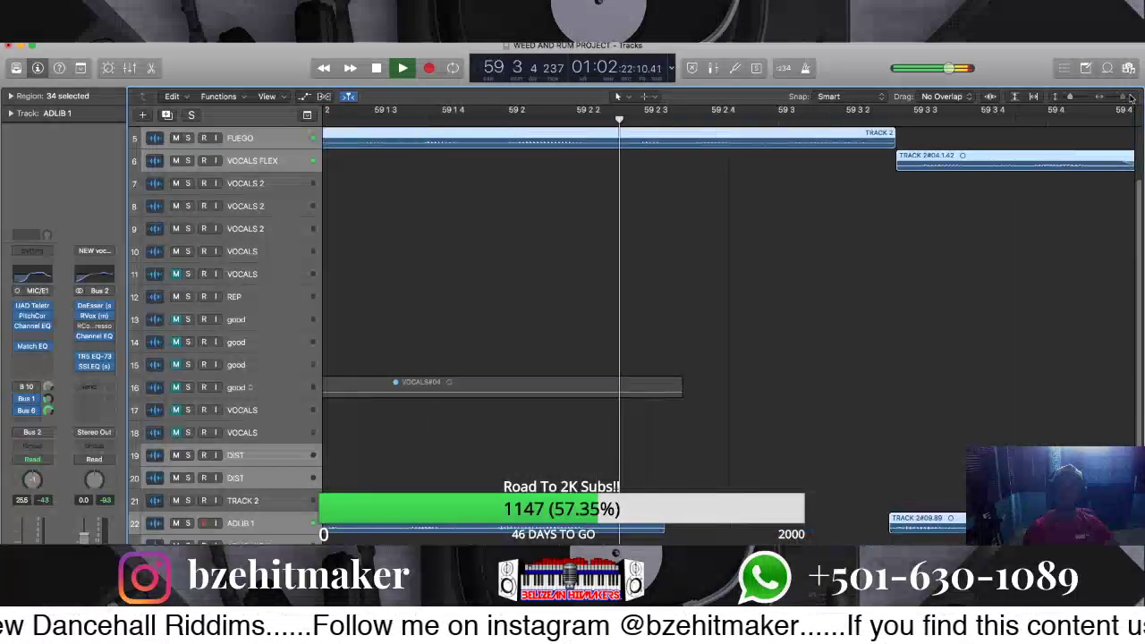
{"action": "left_click_drag", "start_coordinate": [1131, 98], "coordinate": [1136, 98]}
{"action": "key", "text": "space"}
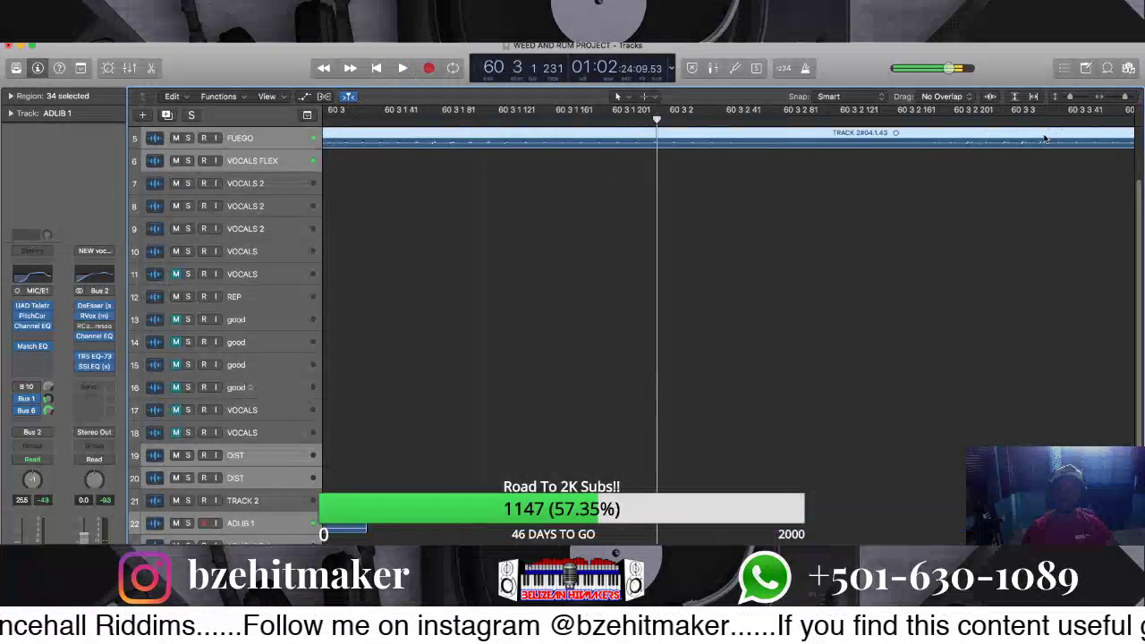
{"action": "left_click_drag", "start_coordinate": [1044, 139], "coordinate": [1011, 175]}
{"action": "key", "text": "space"}
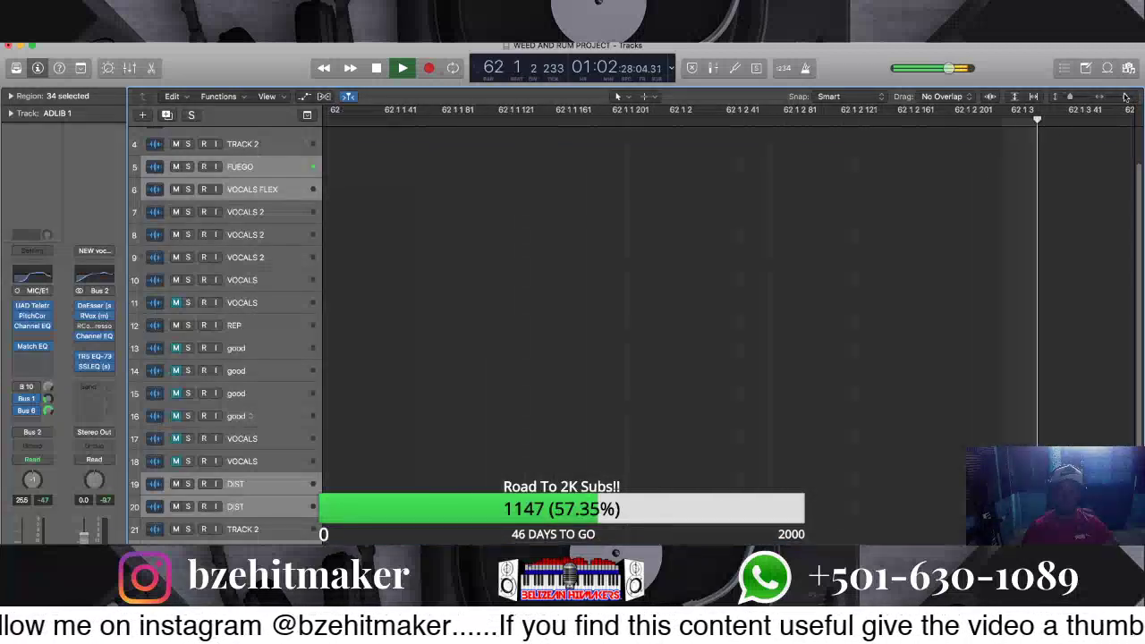
Listen through the song's ending to bar 67, and audition the original vocal passage from bar 18
{"action": "mouse_move", "coordinate": [1125, 97]}
{"action": "left_mouse_down"}
{"action": "mouse_move", "coordinate": [1066, 98]}
{"action": "mouse_move", "coordinate": [1109, 97]}
{"action": "left_mouse_up"}
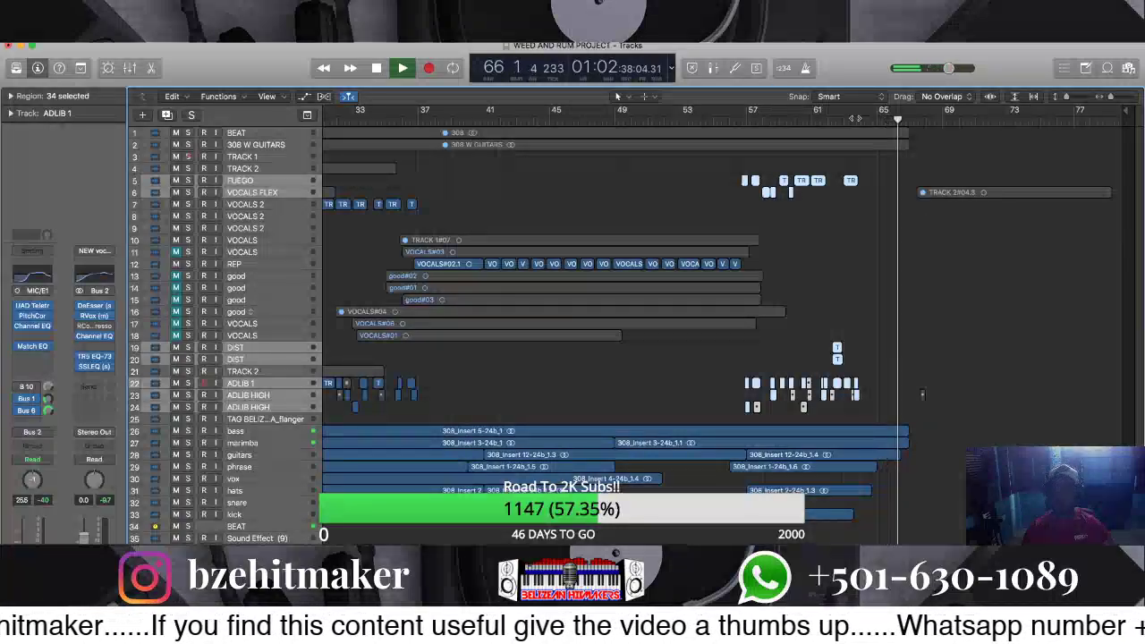
{"action": "left_click_drag", "start_coordinate": [1112, 99], "coordinate": [1108, 99]}
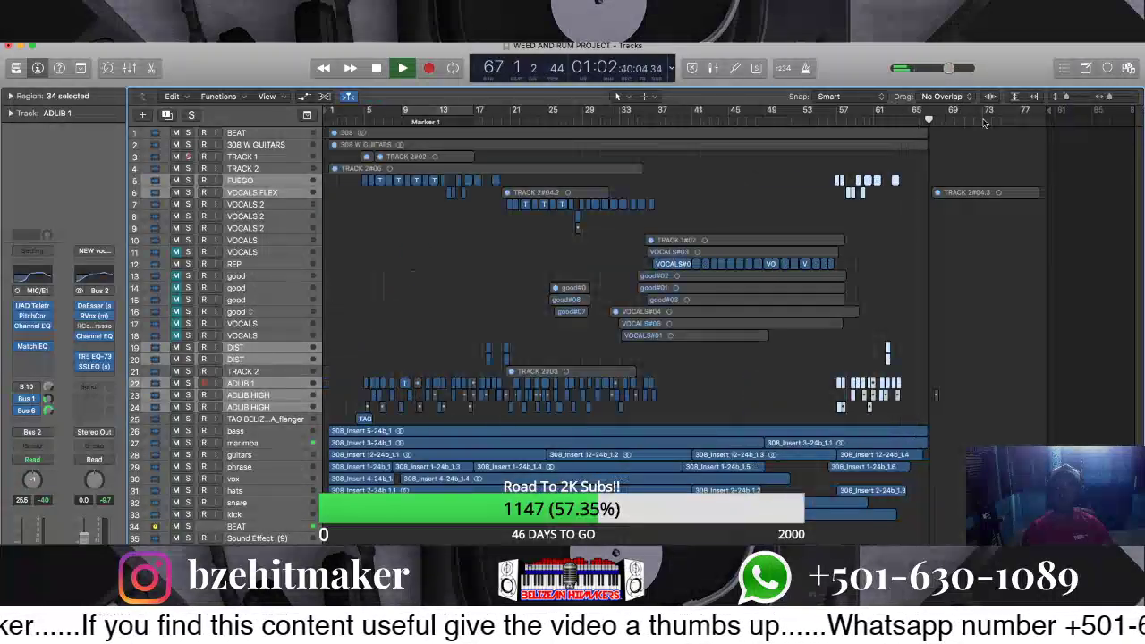
{"action": "left_click", "coordinate": [493, 120]}
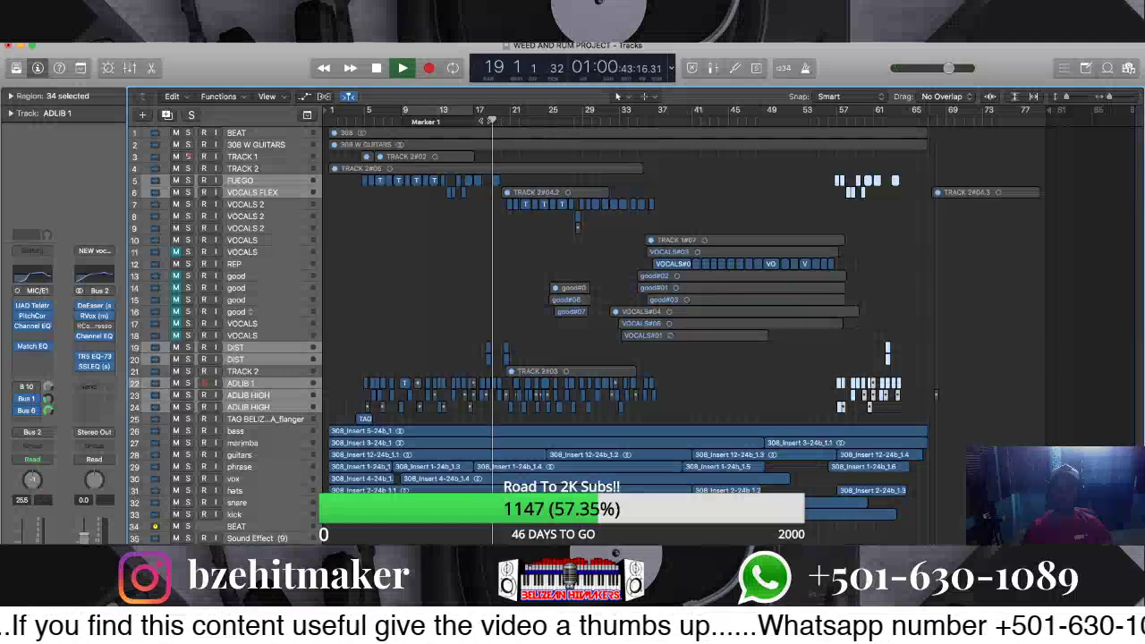
{"action": "left_click", "coordinate": [485, 120]}
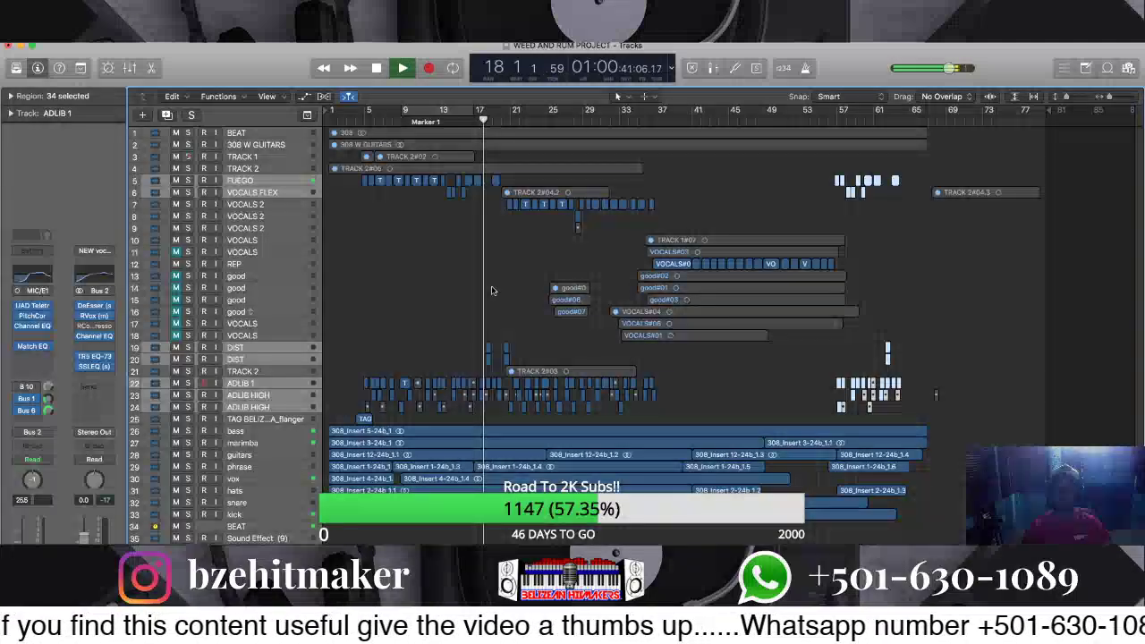
Play from bar 61 and copy the two DIST regions at bar 62 to just before beat 2 of bar 64
{"action": "left_click", "coordinate": [877, 119]}
{"action": "left_click", "coordinate": [1133, 98]}
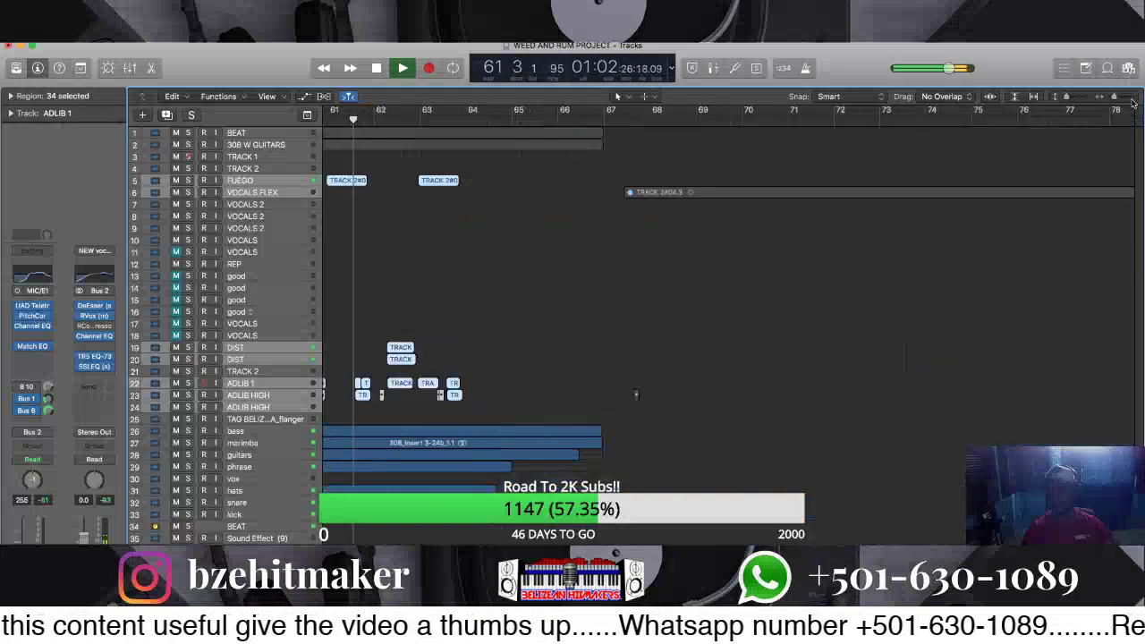
{"action": "left_click", "coordinate": [535, 339]}
{"action": "left_click_drag", "start_coordinate": [513, 367], "coordinate": [607, 350]}
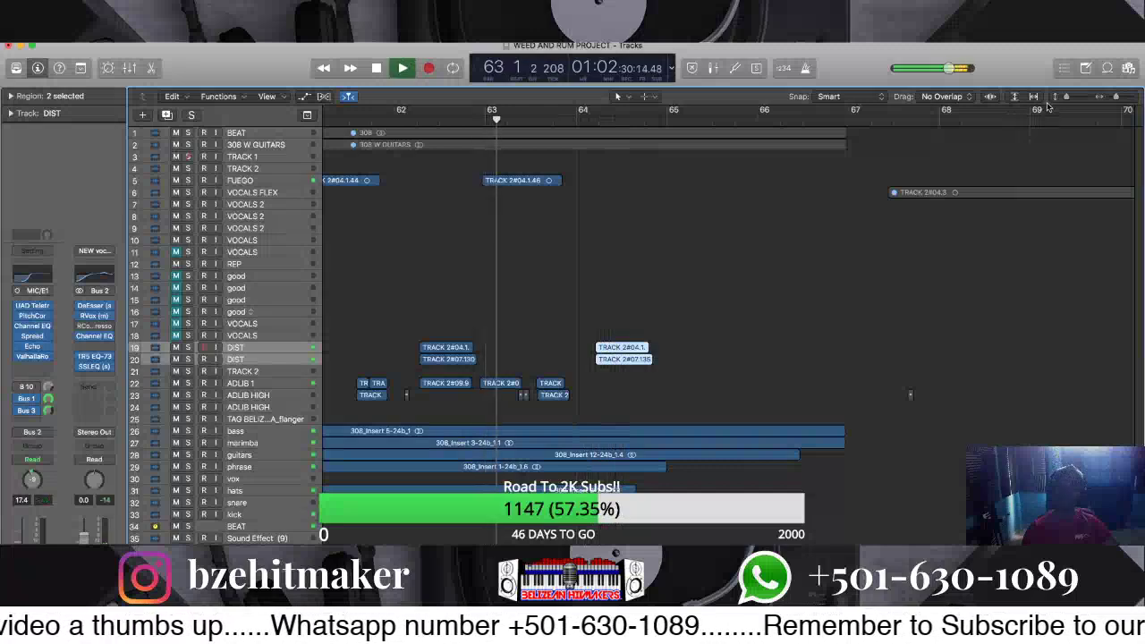
Shift the two copied DIST regions later to 64 1 4 236 and replay from a few bars before
{"action": "key", "text": "z"}
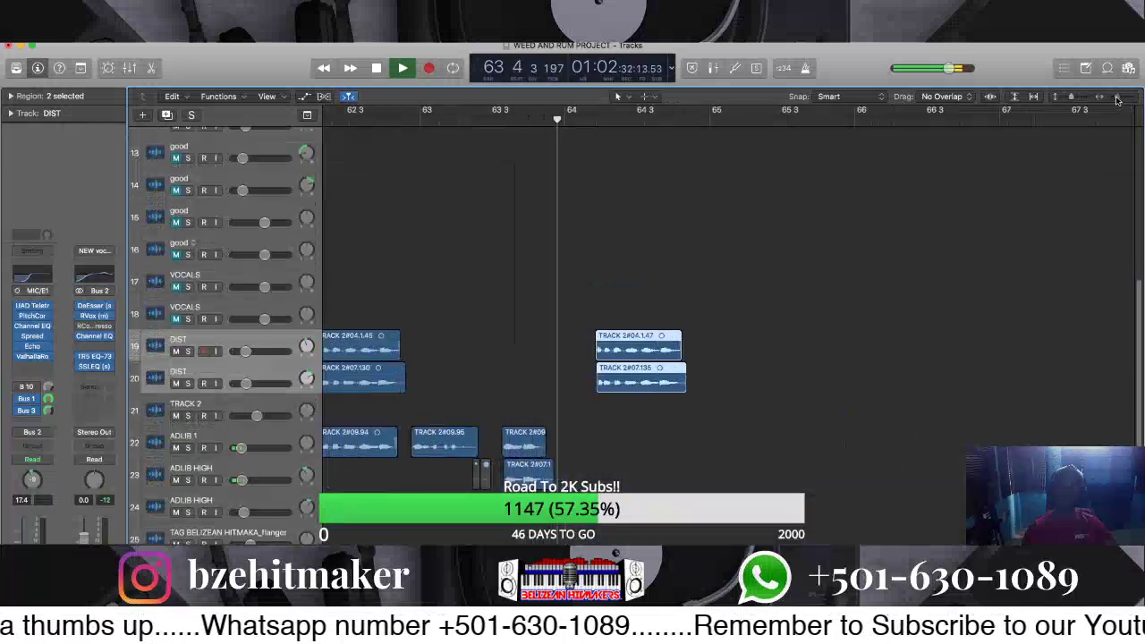
{"action": "left_click_drag", "start_coordinate": [1116, 100], "coordinate": [1122, 100]}
{"action": "left_click_drag", "start_coordinate": [613, 349], "coordinate": [642, 350]}
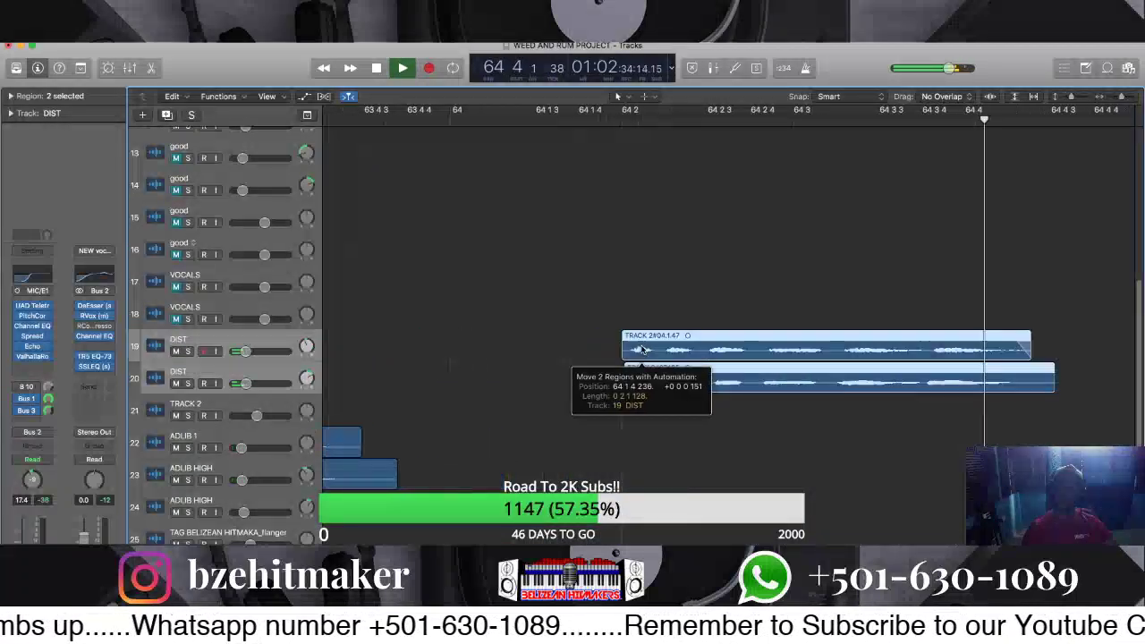
{"action": "key", "text": "comma"}
{"action": "key", "text": "comma"}
{"action": "key", "text": "comma"}
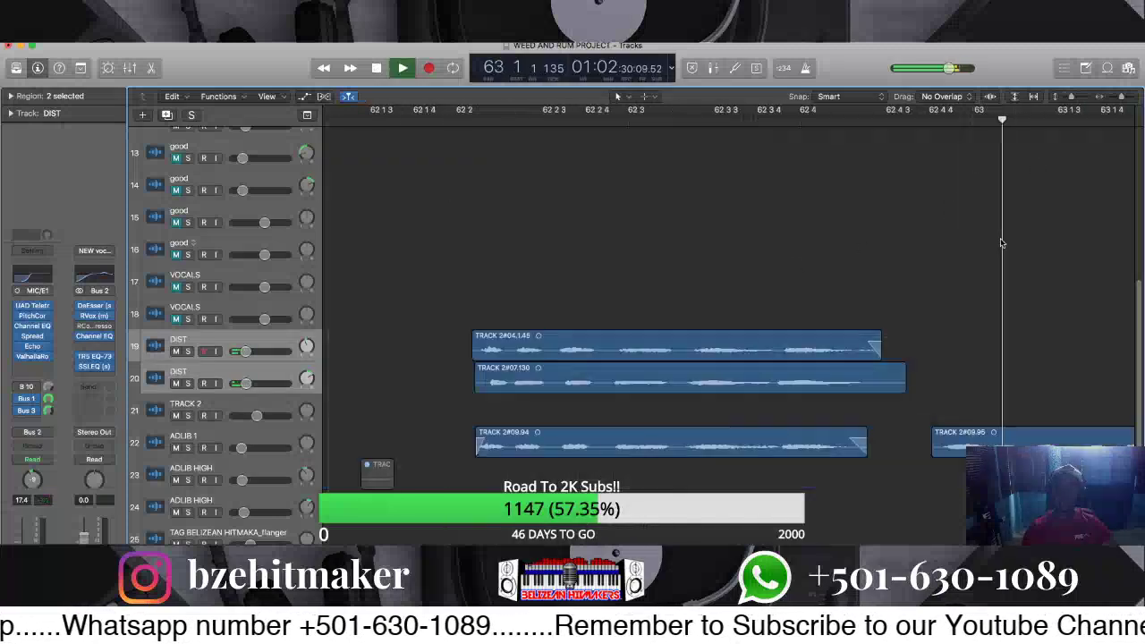
Move the copied DIST regions another 120 ticks later, to just after beat 2 of bar 64, and replay them
{"action": "scroll", "coordinate": [652, 370], "scroll_direction": "right", "scroll_amount": 5}
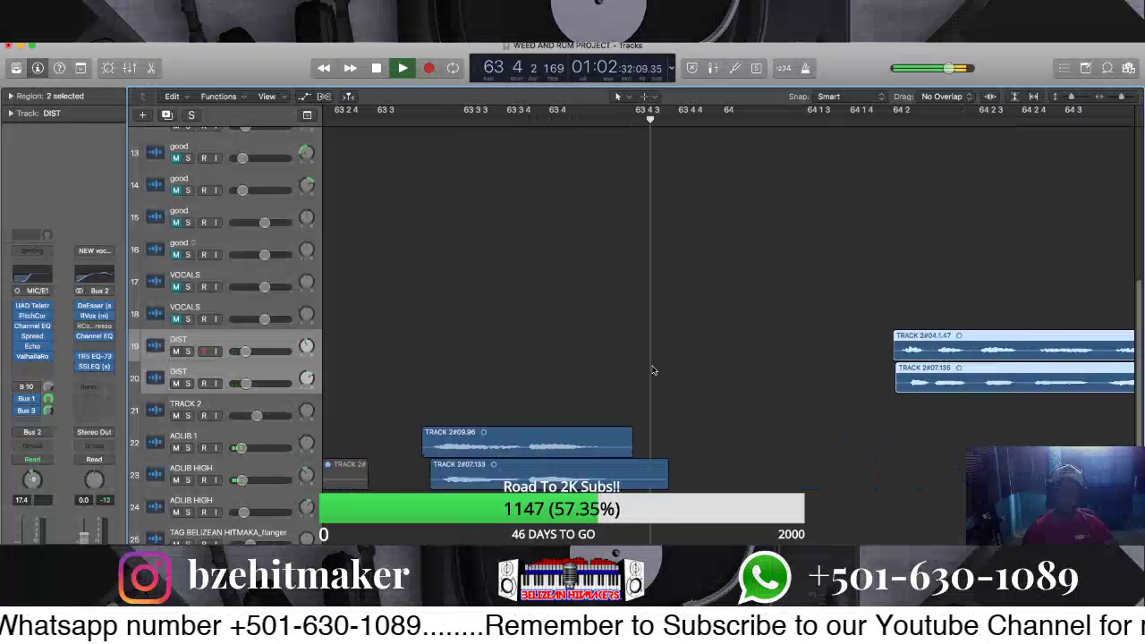
{"action": "scroll", "coordinate": [652, 370], "scroll_direction": "right", "scroll_amount": 4}
{"action": "left_click_drag", "start_coordinate": [701, 352], "coordinate": [724, 353]}
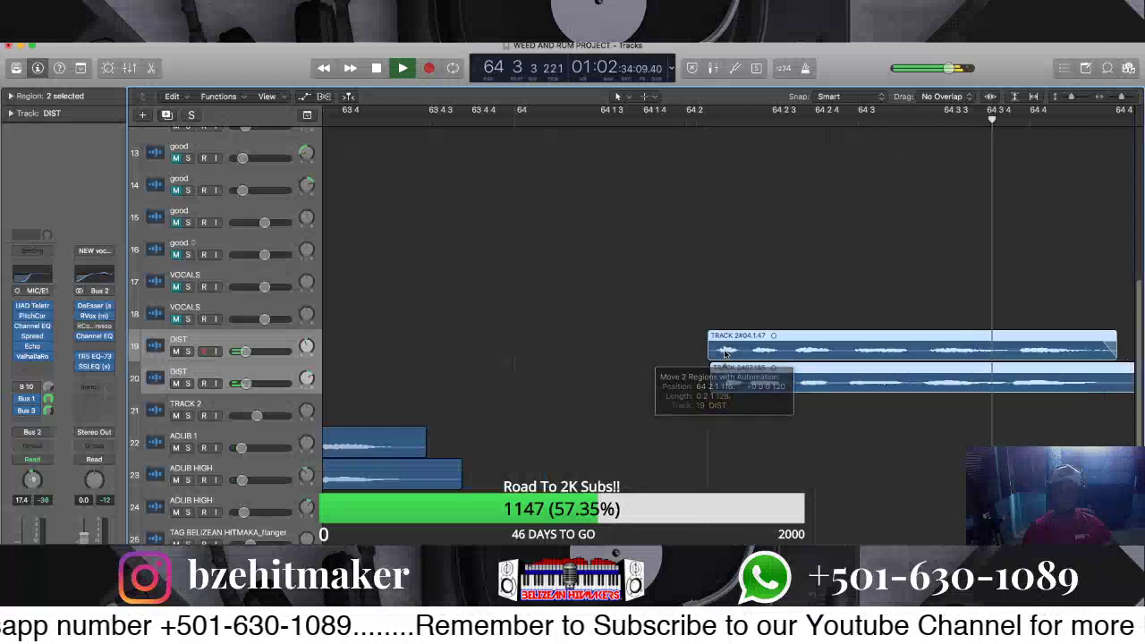
{"action": "key", "text": "comma"}
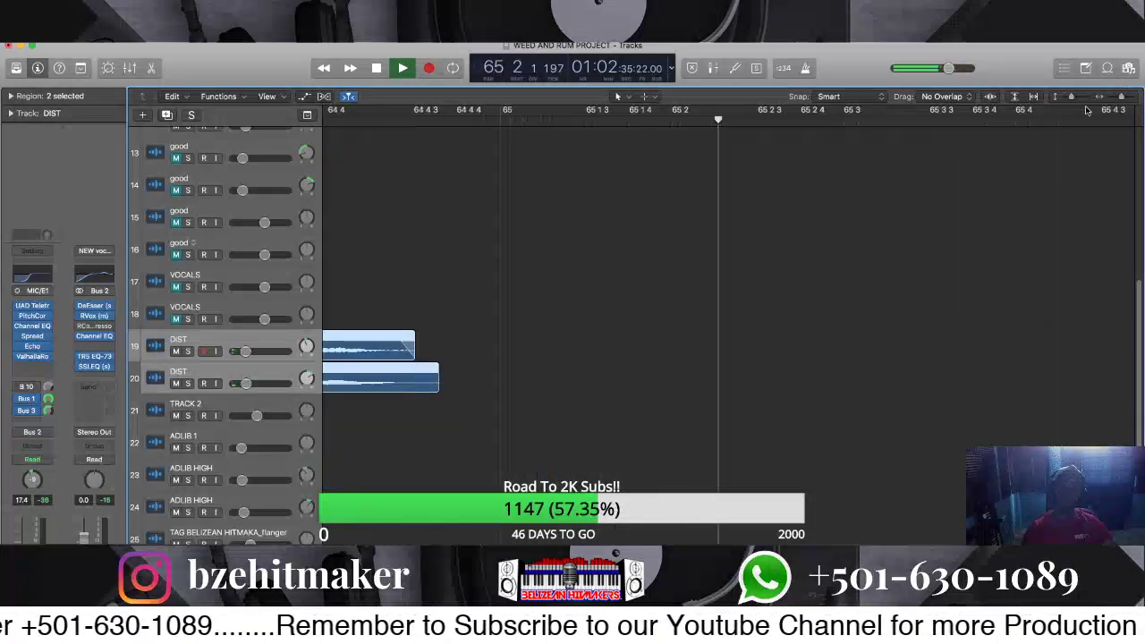
Play the whole arrangement from the beginning, and replay the second VOCALS 2 track's section around bar 28
{"action": "mouse_move", "coordinate": [1071, 96]}
{"action": "left_mouse_down"}
{"action": "mouse_move", "coordinate": [1107, 96]}
{"action": "mouse_move", "coordinate": [934, 136]}
{"action": "left_mouse_up"}
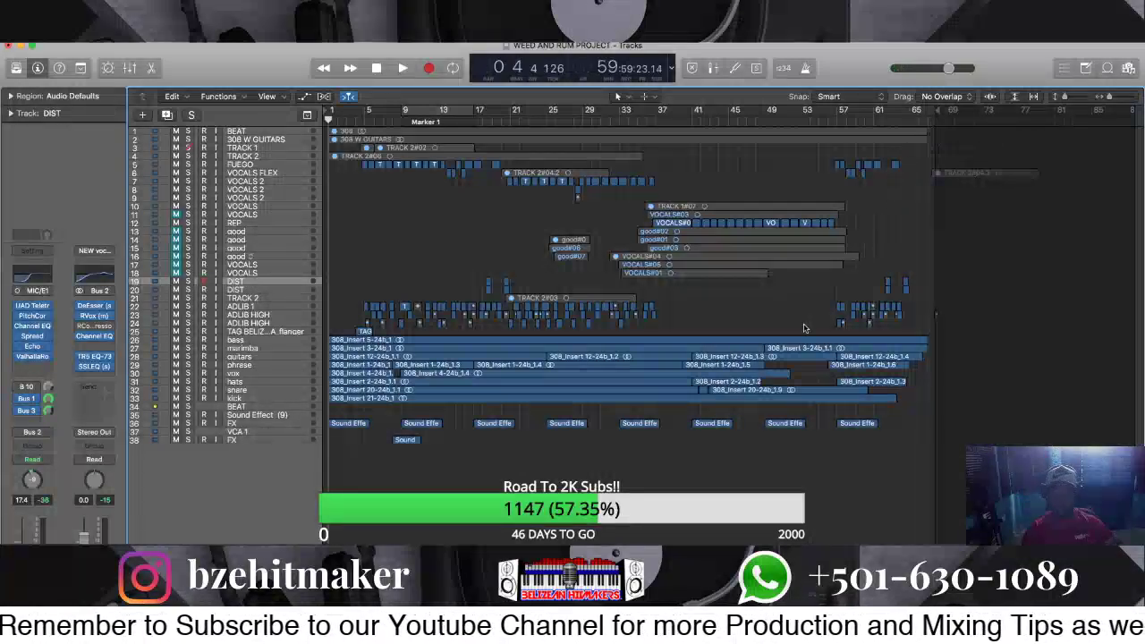
{"action": "key", "text": "space"}
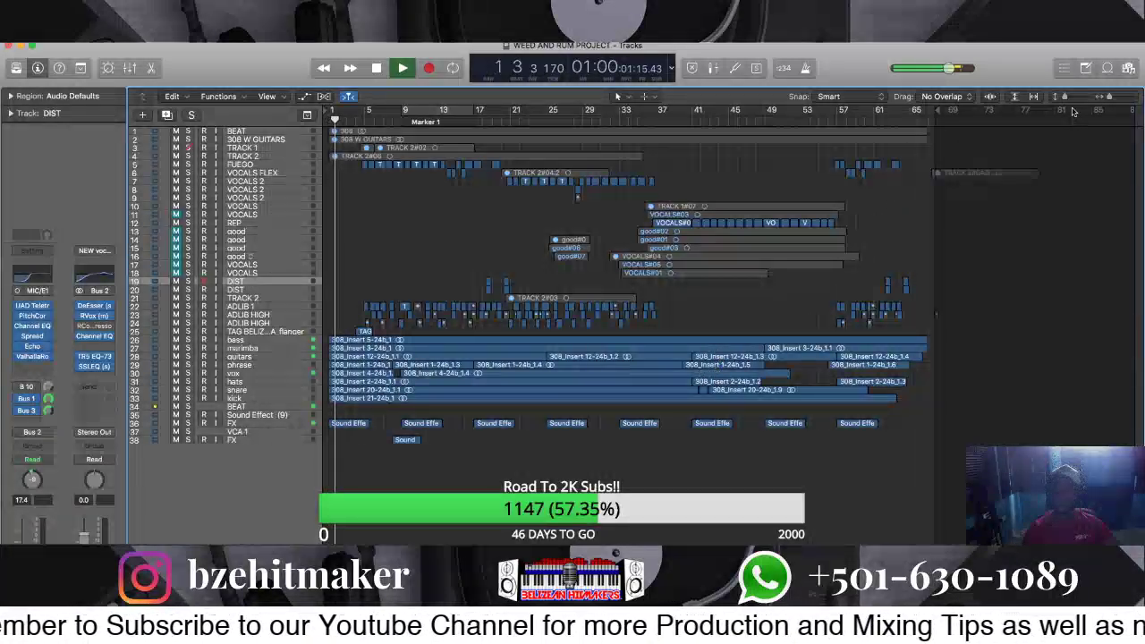
{"action": "left_click_drag", "start_coordinate": [1064, 98], "coordinate": [1068, 98]}
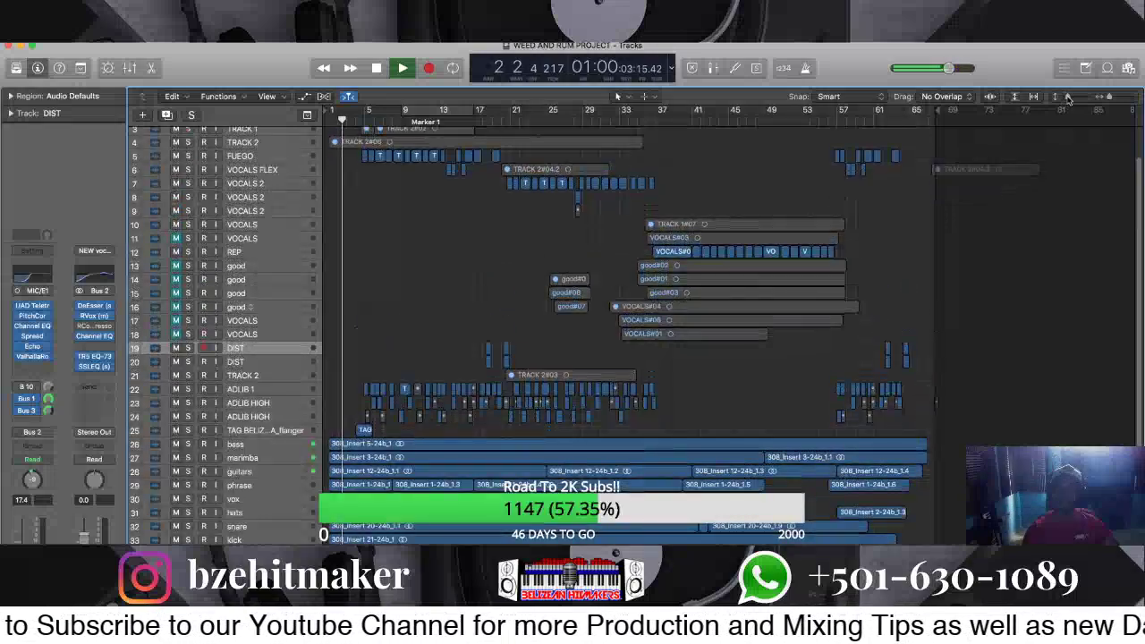
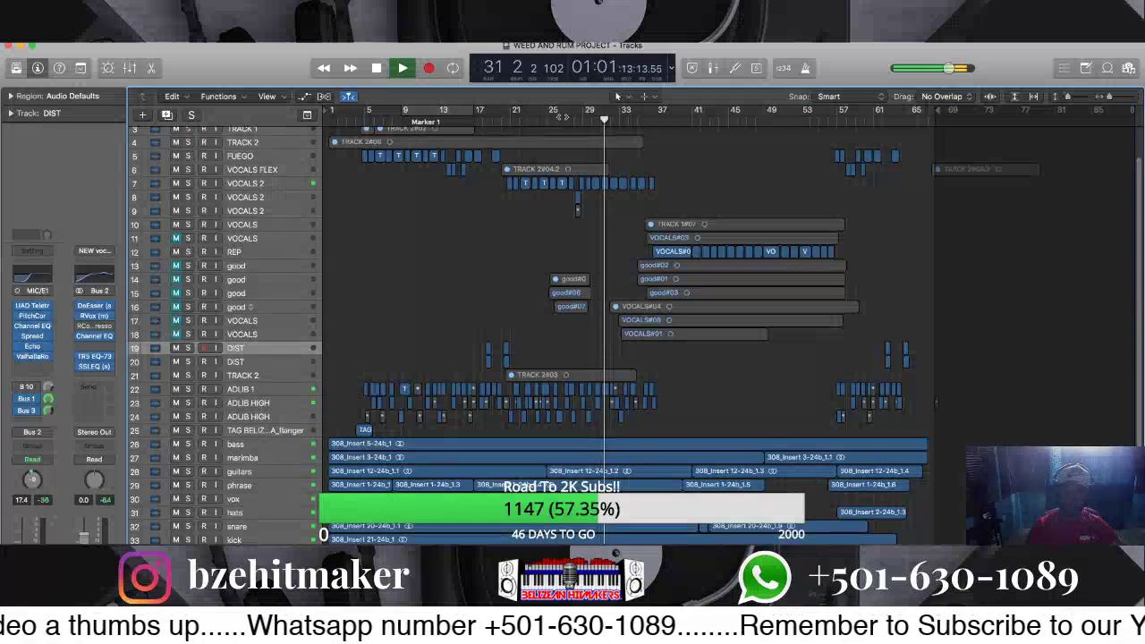
{"action": "left_click", "coordinate": [293, 195]}
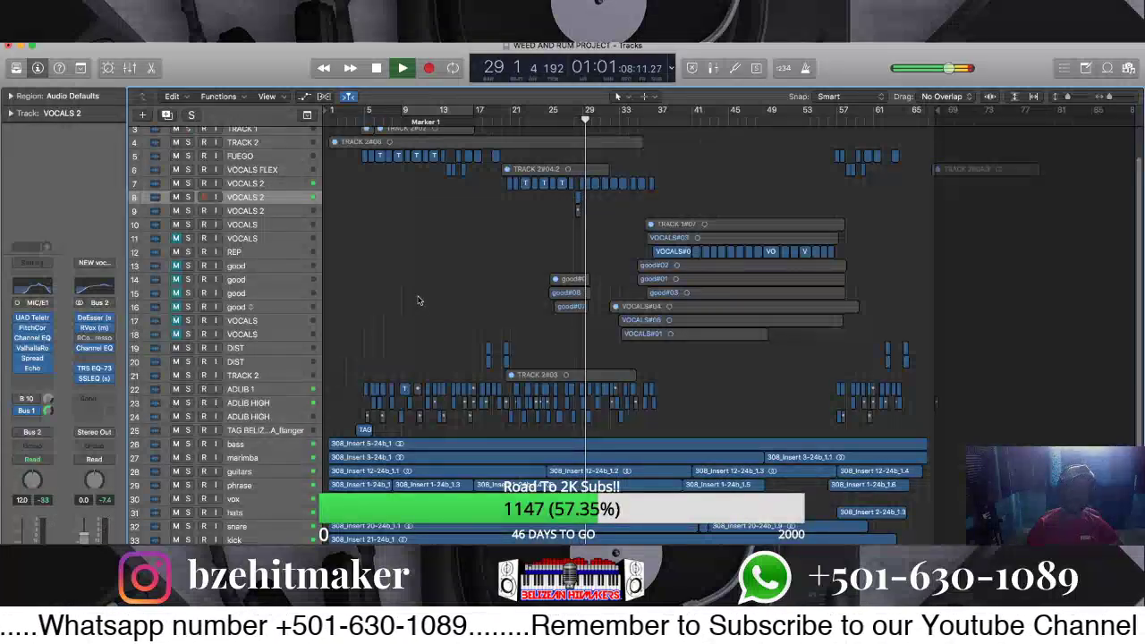
{"action": "scroll", "coordinate": [417, 300], "scroll_direction": "down", "scroll_amount": 1}
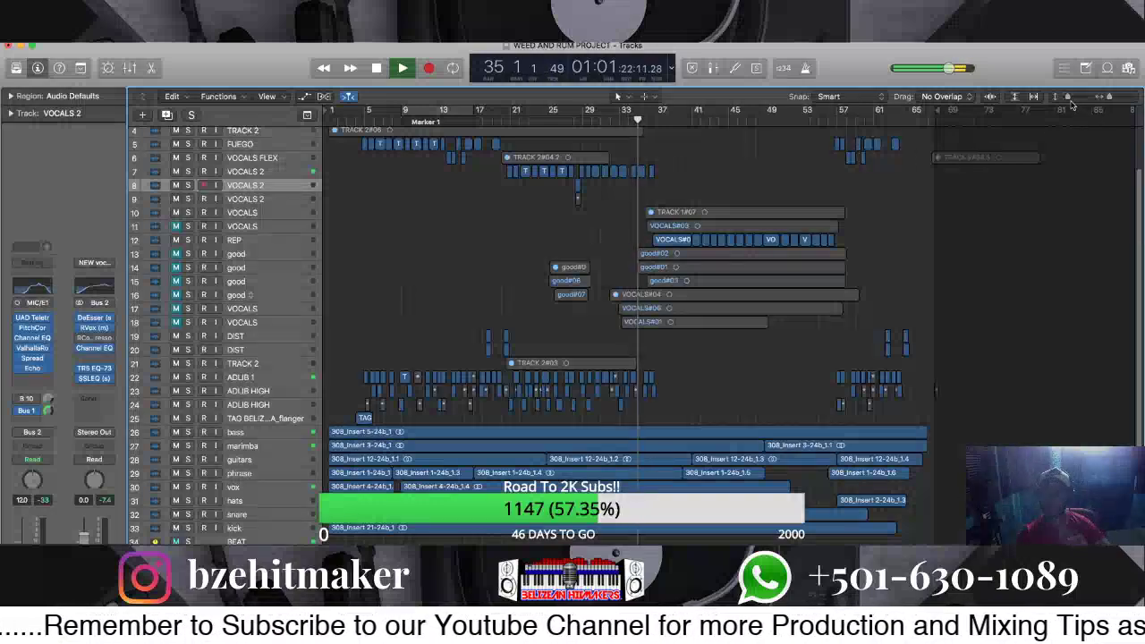
Add a Channel EQ to the REP track and roll off its low frequencies below about 200 Hz
{"action": "left_click_drag", "start_coordinate": [1067, 97], "coordinate": [1072, 97]}
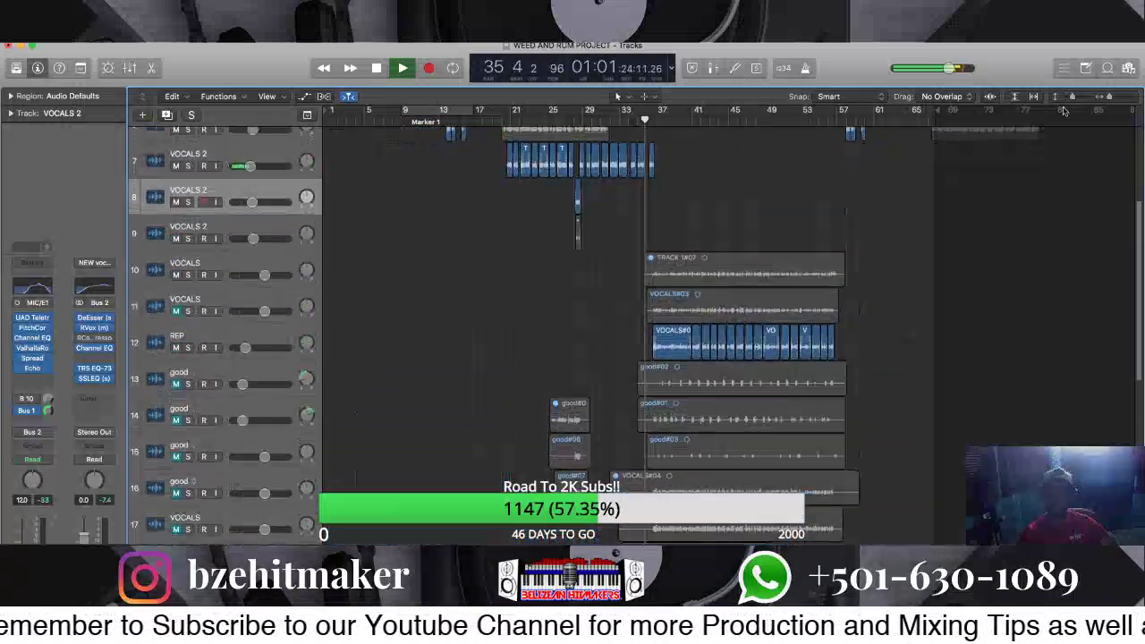
{"action": "scroll", "coordinate": [203, 308], "scroll_direction": "down", "scroll_amount": 3}
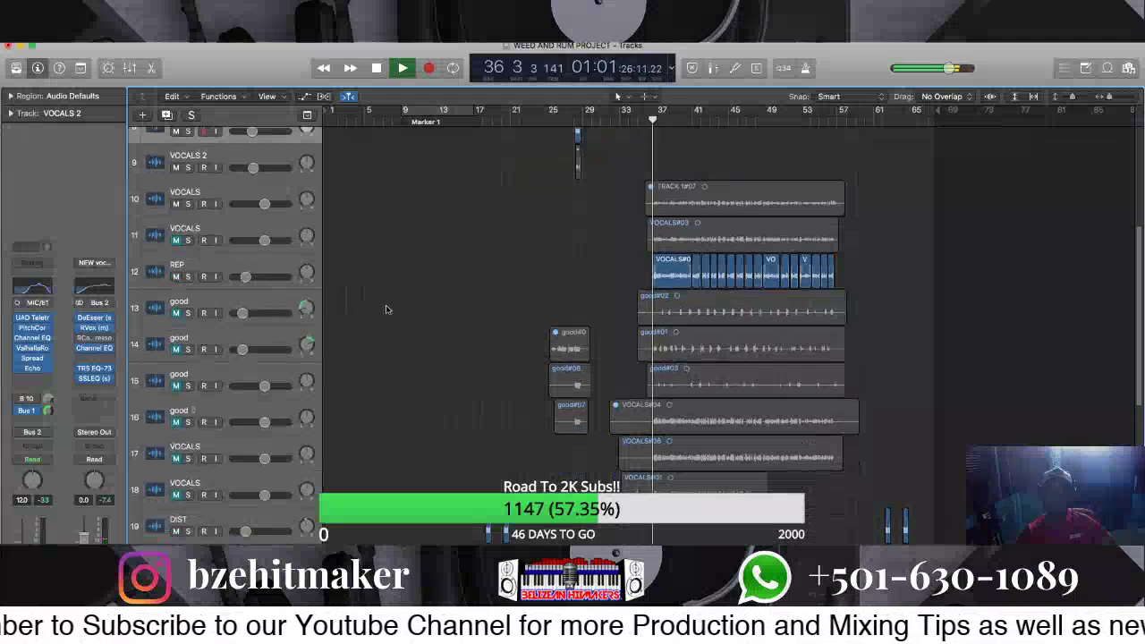
{"action": "left_click", "coordinate": [279, 266]}
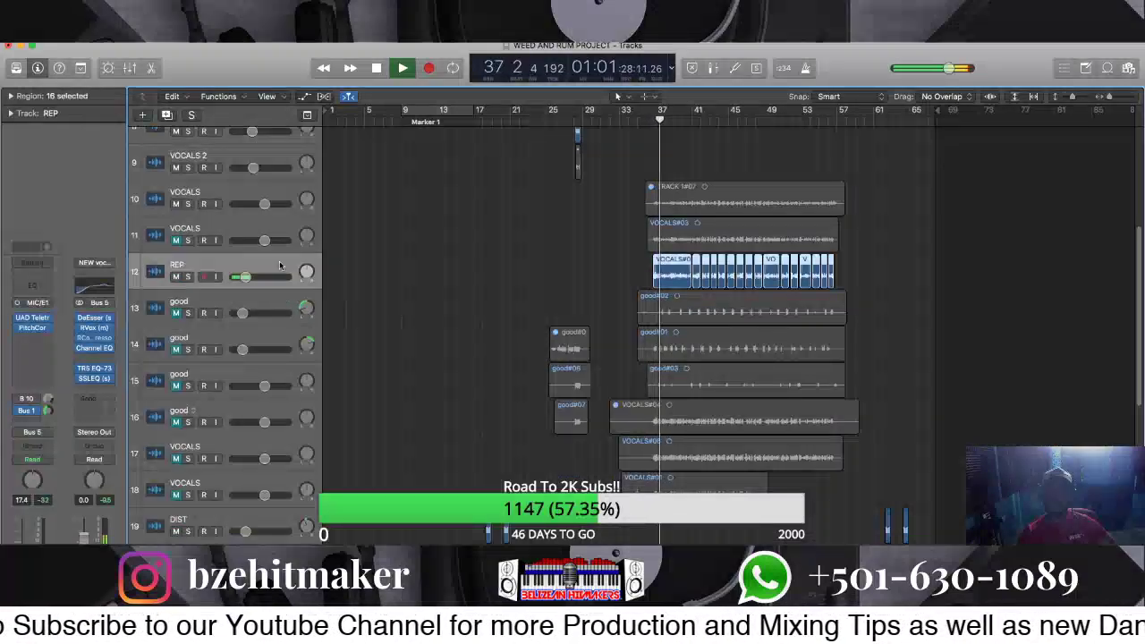
{"action": "left_click", "coordinate": [43, 241]}
{"action": "left_click_drag", "start_coordinate": [43, 242], "coordinate": [232, 210]}
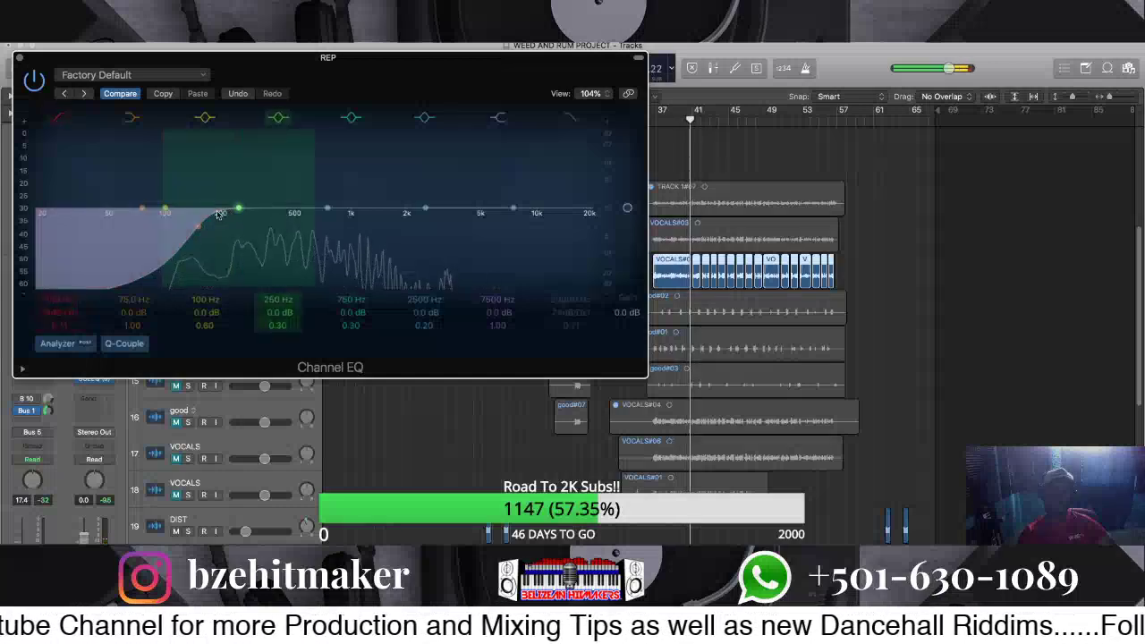
{"action": "left_click", "coordinate": [18, 58]}
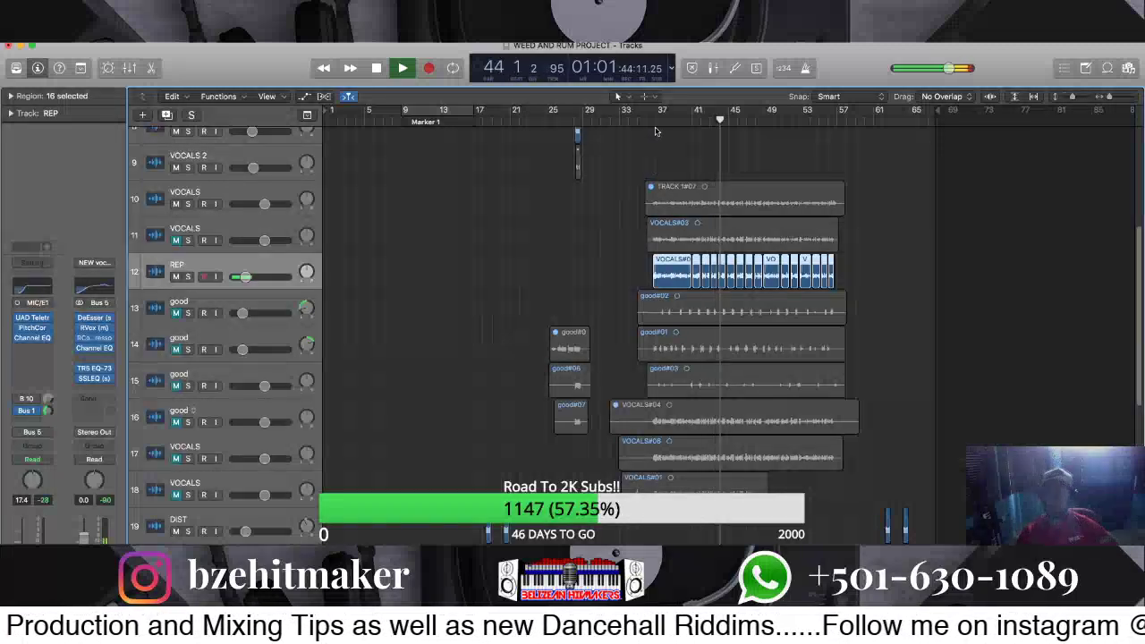
Examine the snare track's region cuts and gaps around bars 41 to 43 during playback
{"action": "scroll", "coordinate": [1116, 130], "scroll_direction": "down", "scroll_amount": 10}
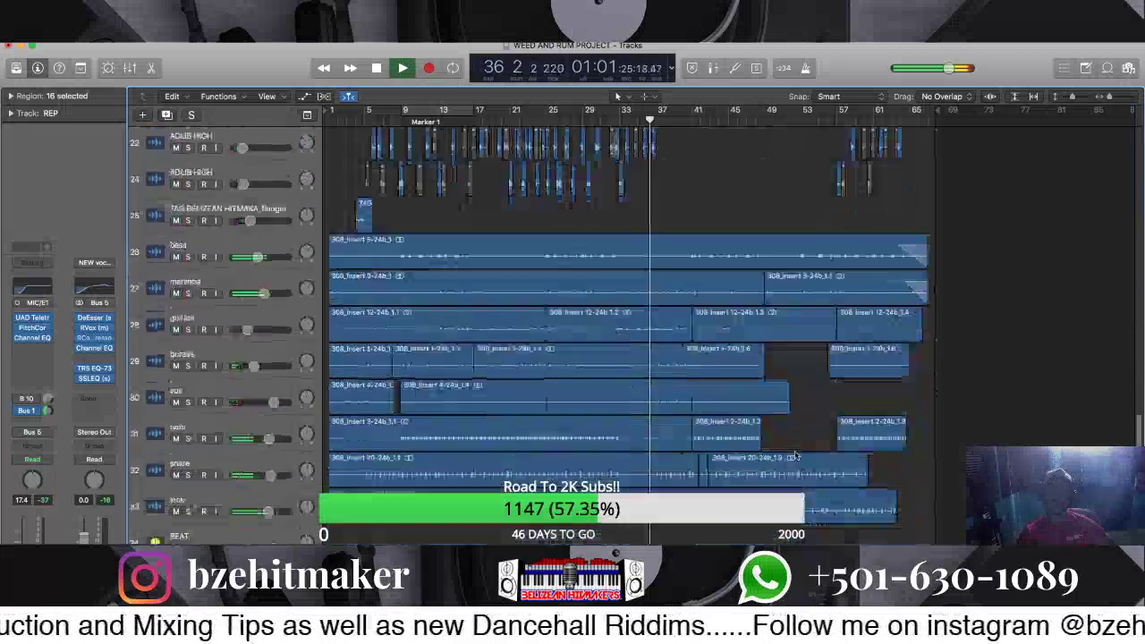
{"action": "left_click_drag", "start_coordinate": [1110, 96], "coordinate": [1130, 99]}
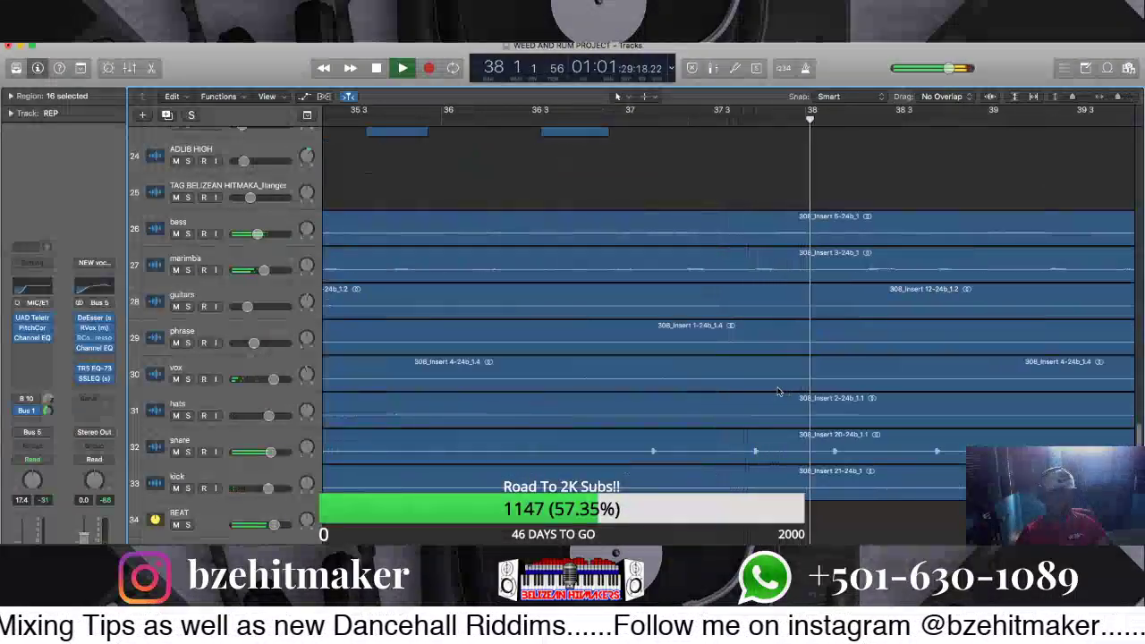
{"action": "scroll", "coordinate": [779, 391], "scroll_direction": "right", "scroll_amount": 3}
{"action": "scroll", "coordinate": [779, 391], "scroll_direction": "right", "scroll_amount": 5}
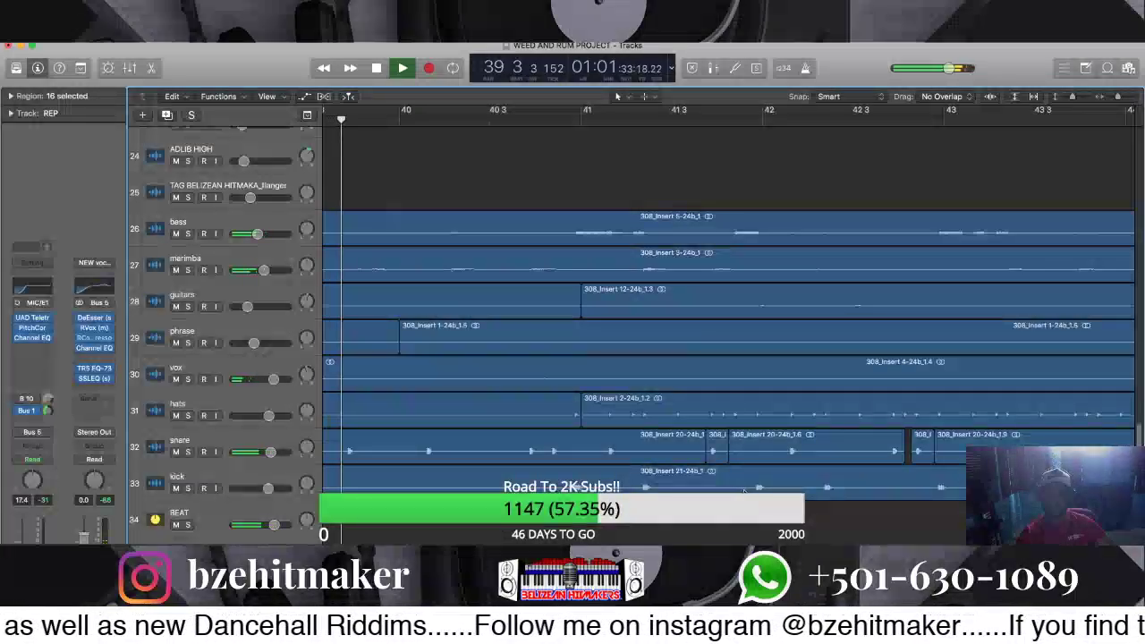
{"action": "left_click_drag", "start_coordinate": [1117, 97], "coordinate": [1129, 99]}
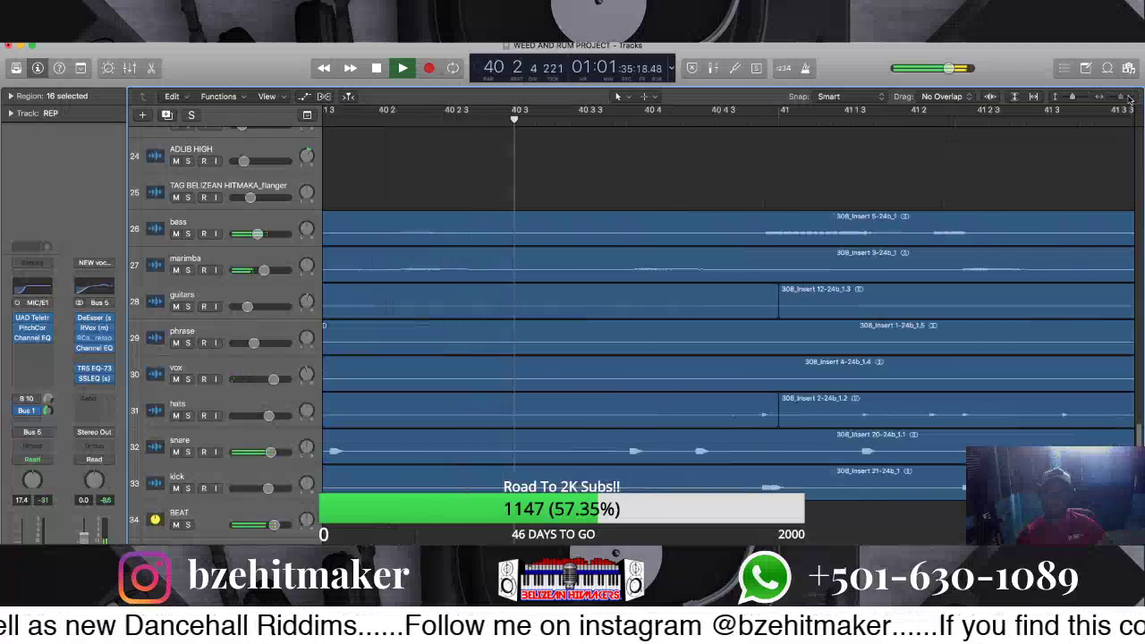
{"action": "scroll", "coordinate": [815, 434], "scroll_direction": "right", "scroll_amount": 8}
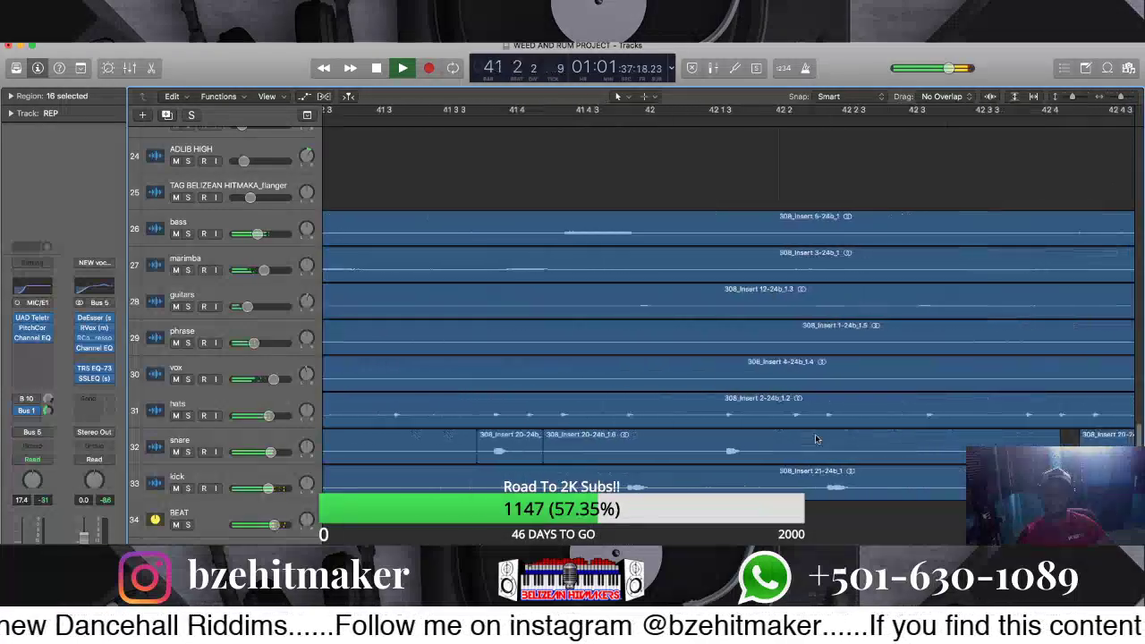
{"action": "scroll", "coordinate": [815, 434], "scroll_direction": "right", "scroll_amount": 2}
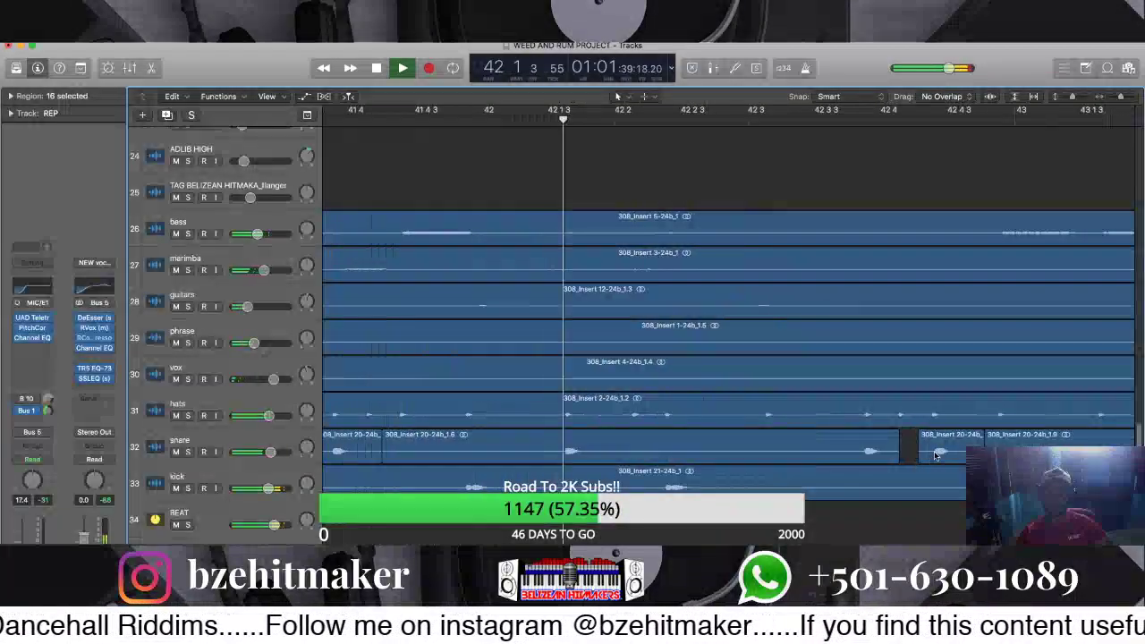
{"action": "left_click_drag", "start_coordinate": [1121, 97], "coordinate": [1131, 100]}
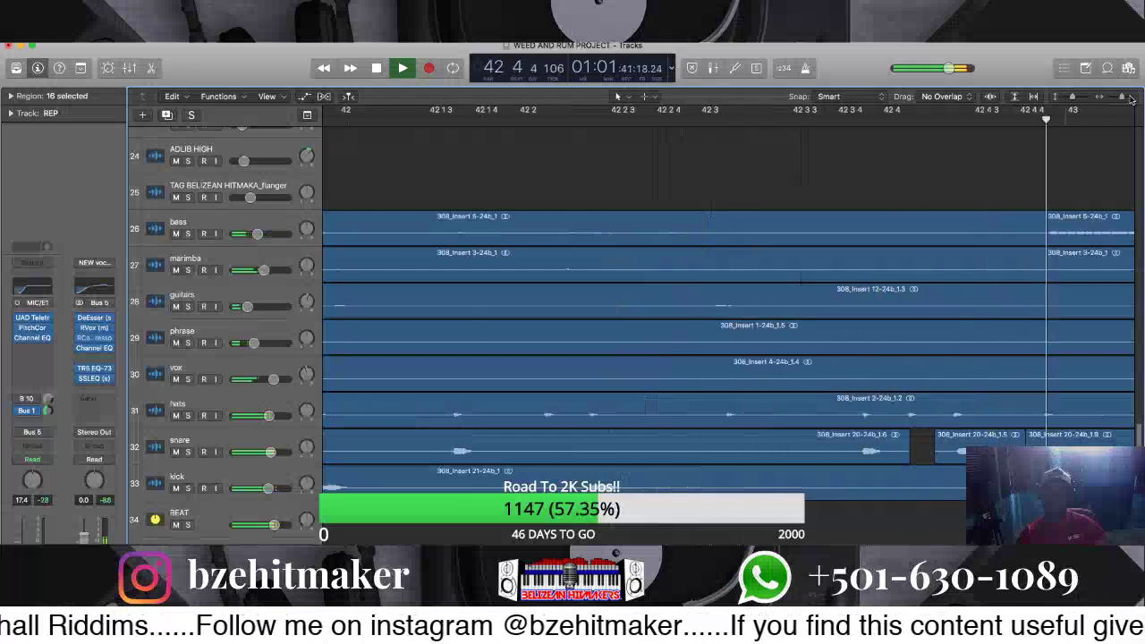
{"action": "left_click", "coordinate": [1131, 99]}
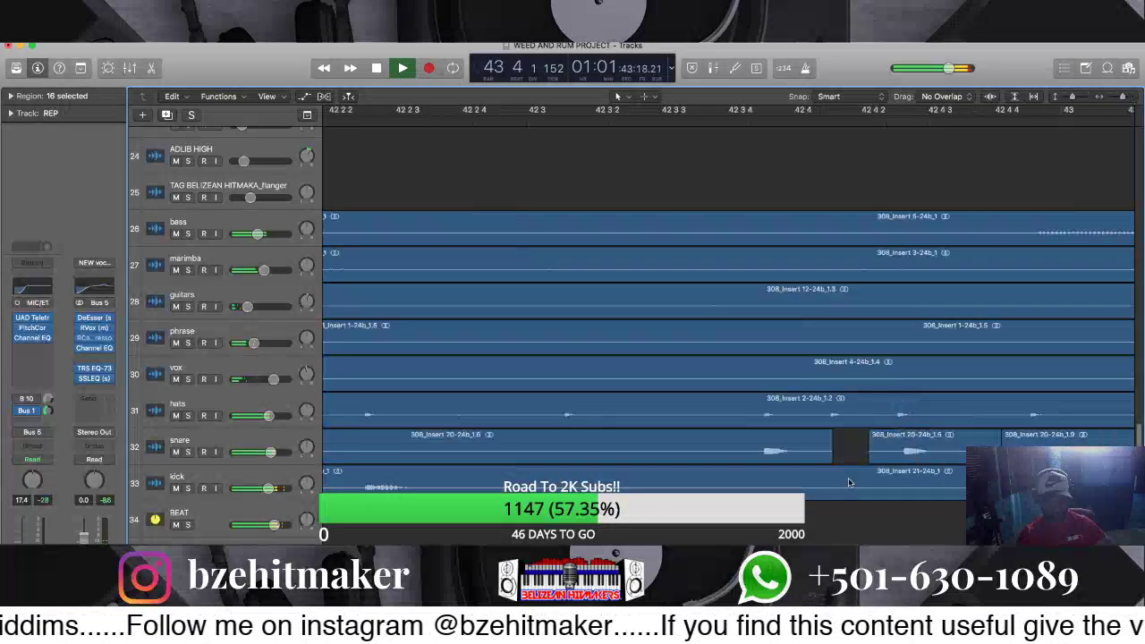
{"action": "key", "text": "space"}
{"action": "left_click_drag", "start_coordinate": [1122, 100], "coordinate": [1125, 100]}
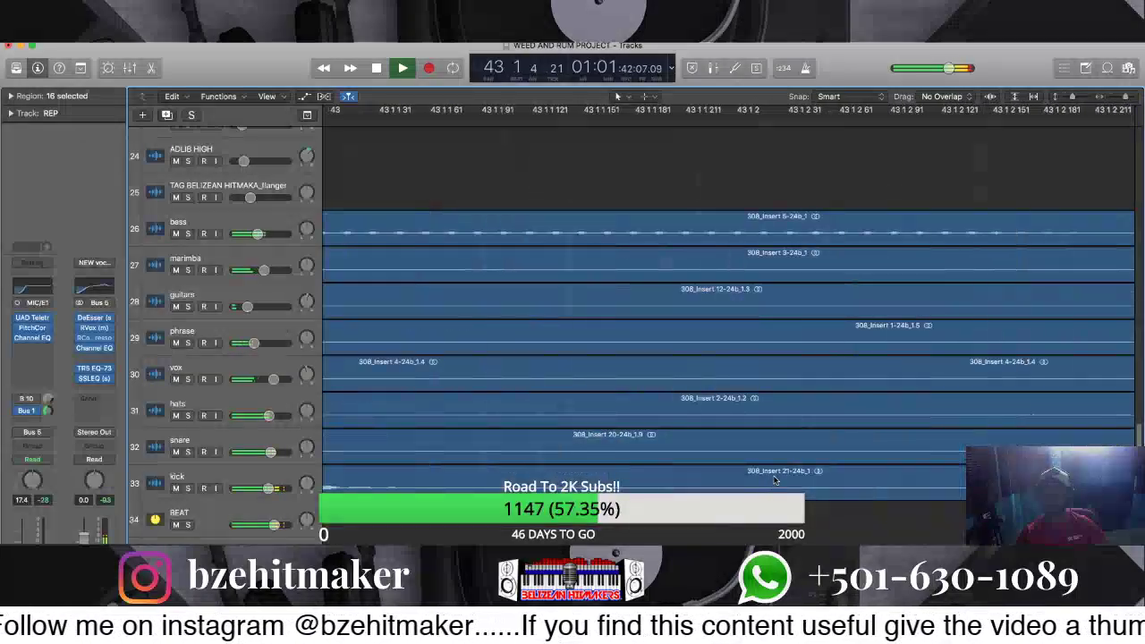
{"action": "left_click_drag", "start_coordinate": [1126, 101], "coordinate": [1107, 101]}
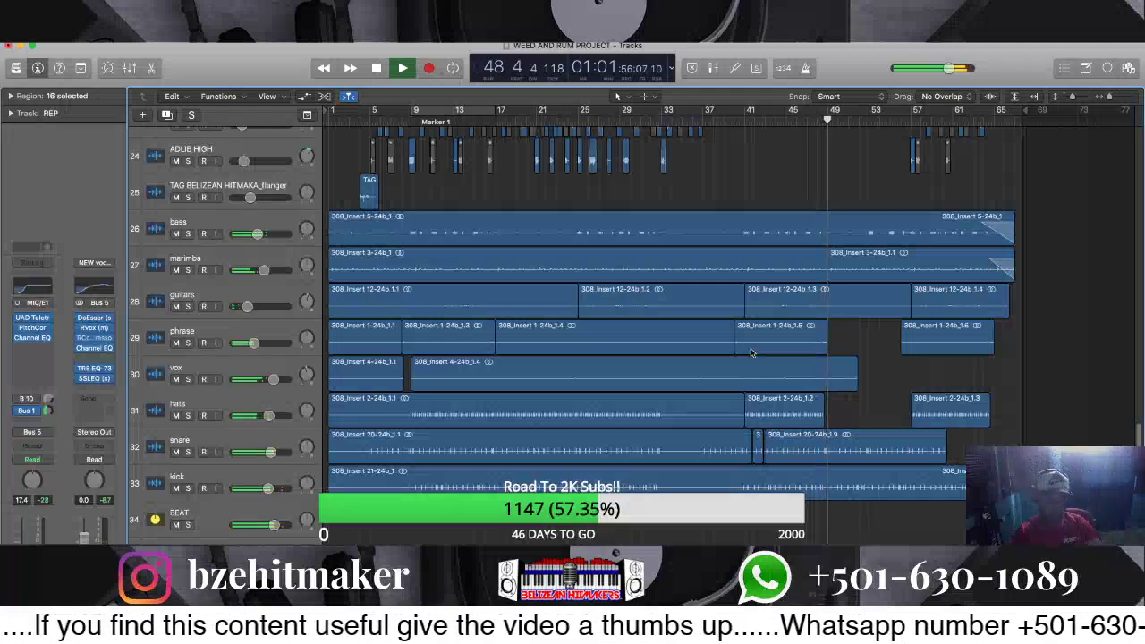
Replay from about bar 36 with the good track directly below REP unmuted and selected
{"action": "scroll", "coordinate": [751, 353], "scroll_direction": "up", "scroll_amount": 10}
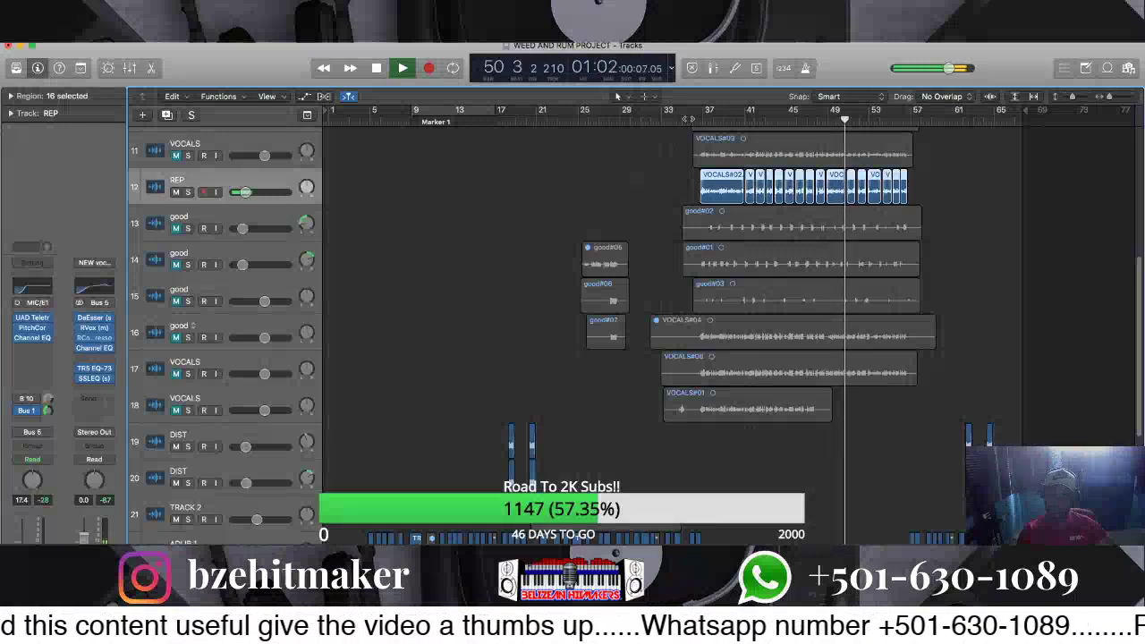
{"action": "left_click", "coordinate": [690, 119]}
{"action": "left_click", "coordinate": [268, 216]}
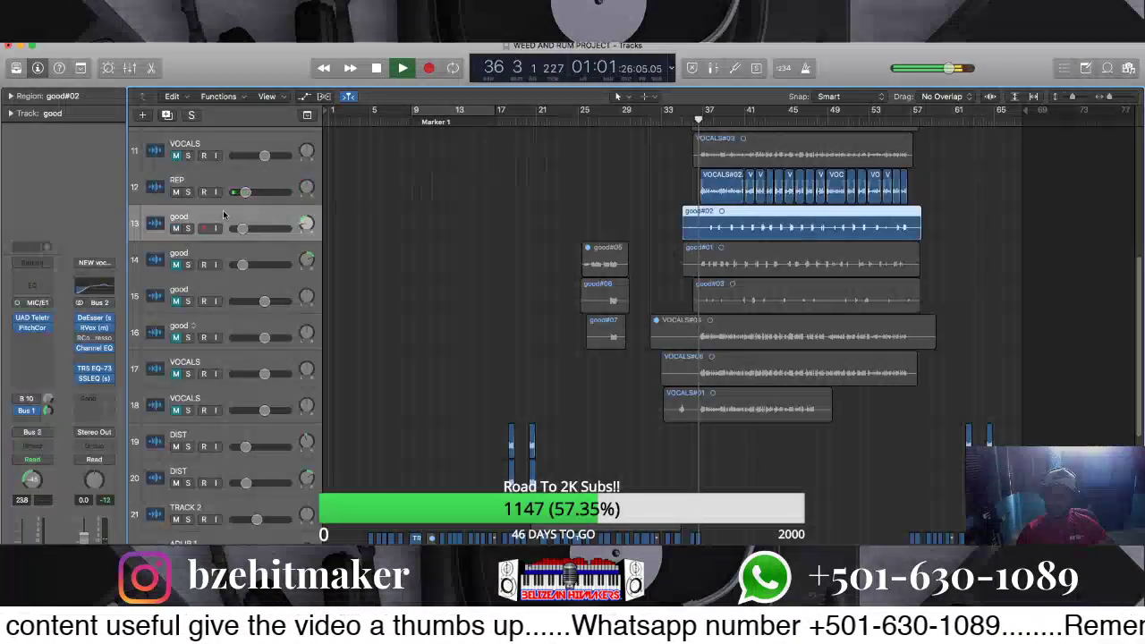
Try Flex Pitch on the track holding the good#02 region, and turn Flex off for that track
{"action": "right_click", "coordinate": [862, 231]}
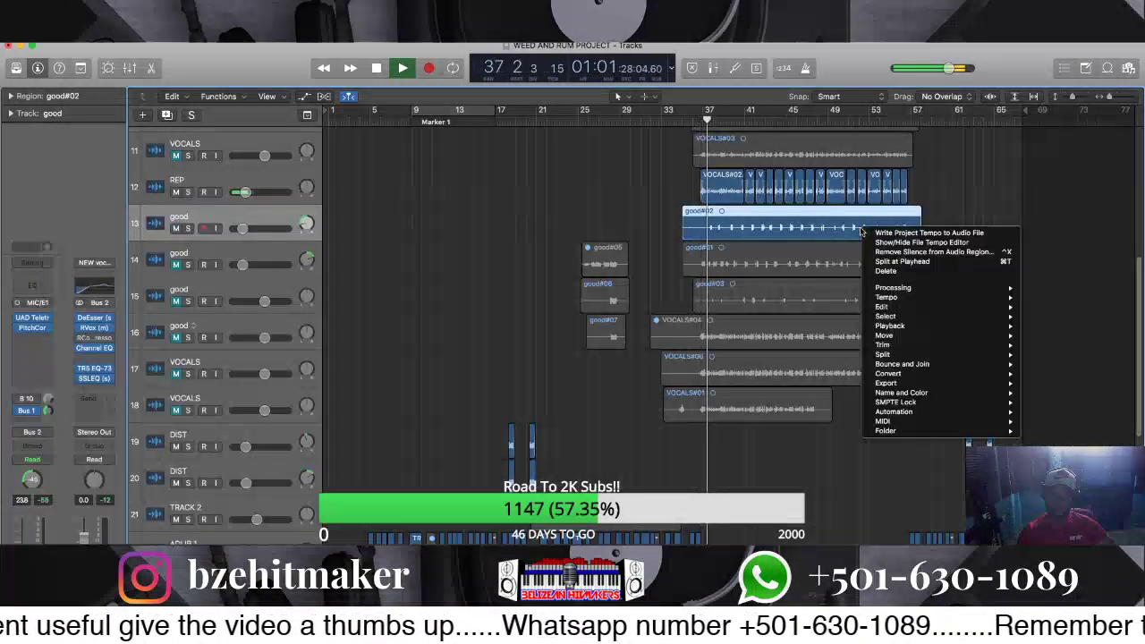
{"action": "key", "text": "Escape"}
{"action": "left_click", "coordinate": [323, 96]}
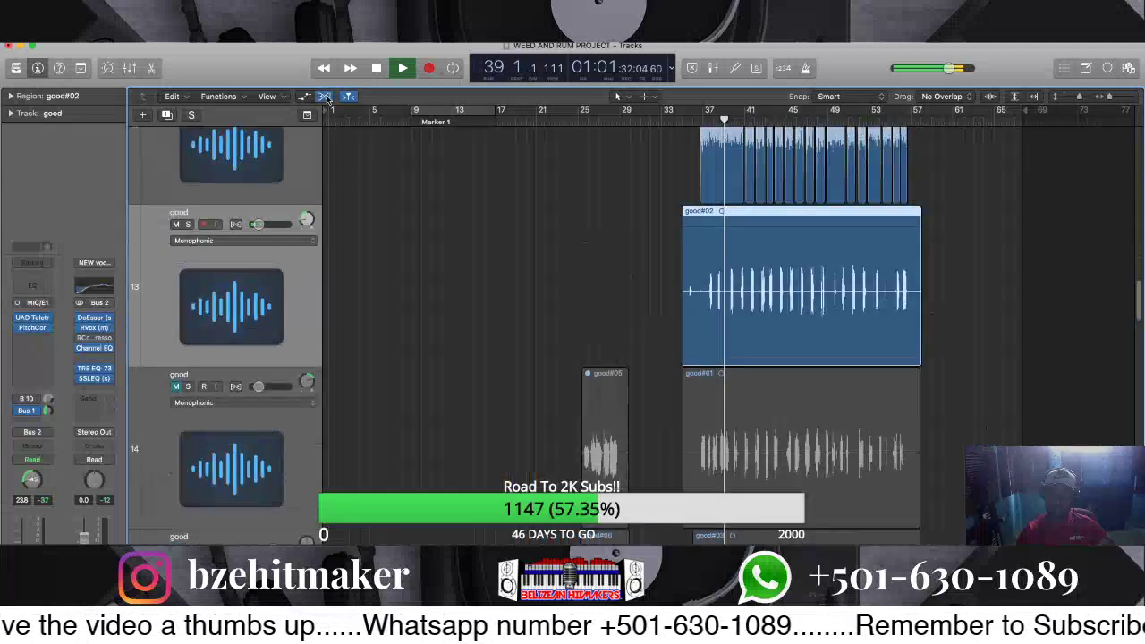
{"action": "left_click", "coordinate": [215, 241]}
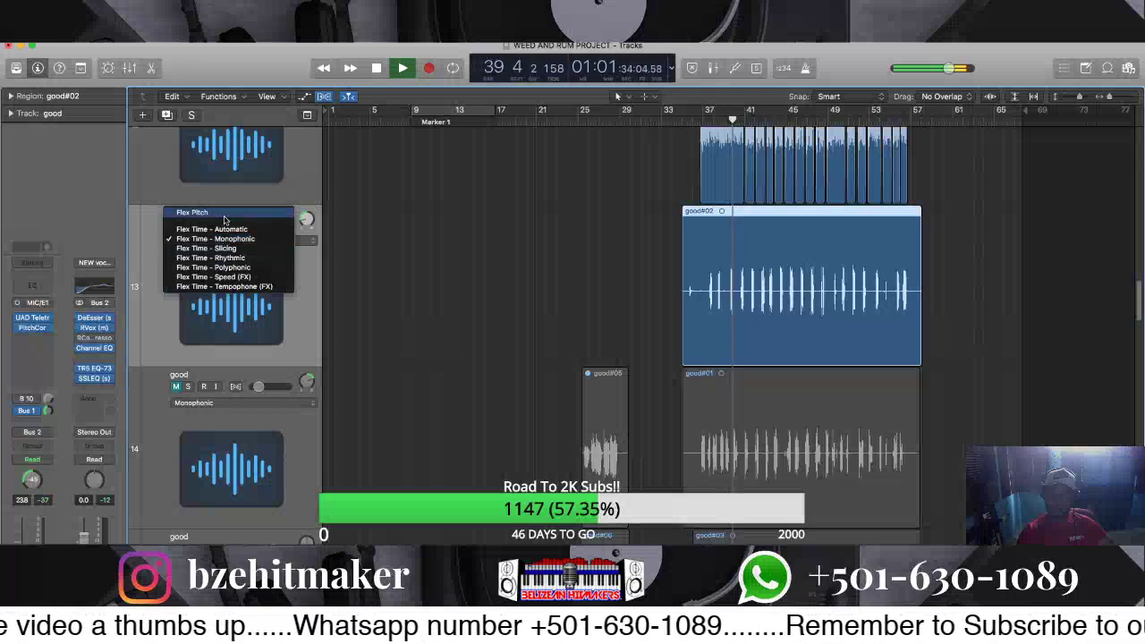
{"action": "left_click", "coordinate": [197, 215]}
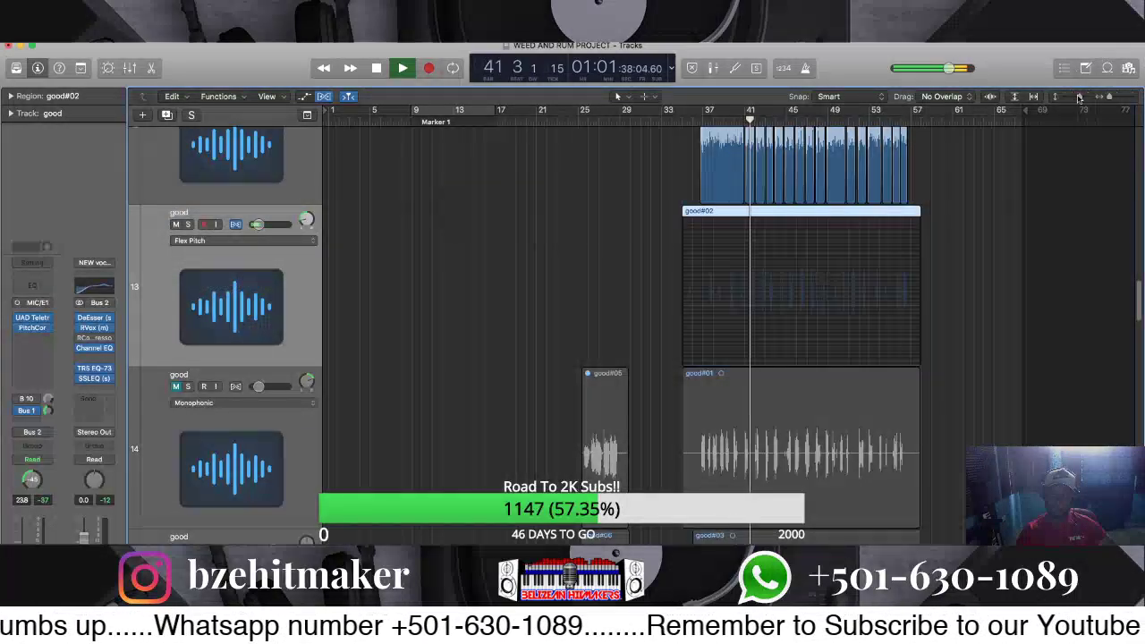
{"action": "left_click_drag", "start_coordinate": [1078, 97], "coordinate": [1106, 101]}
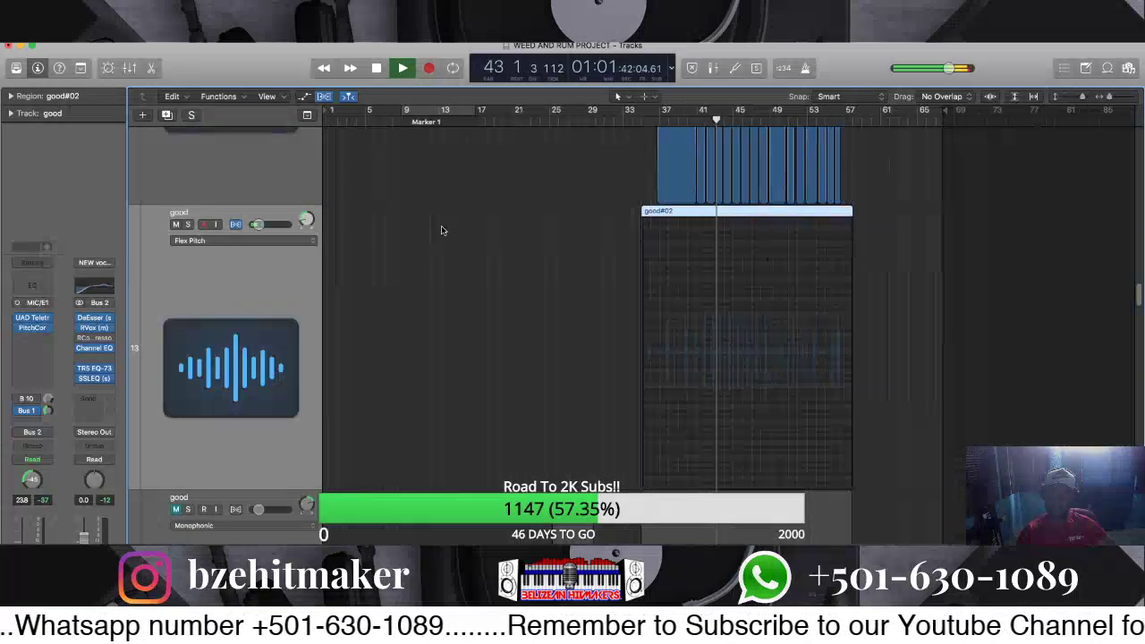
{"action": "left_click", "coordinate": [235, 227]}
{"action": "left_click", "coordinate": [235, 228]}
{"action": "left_click", "coordinate": [235, 227]}
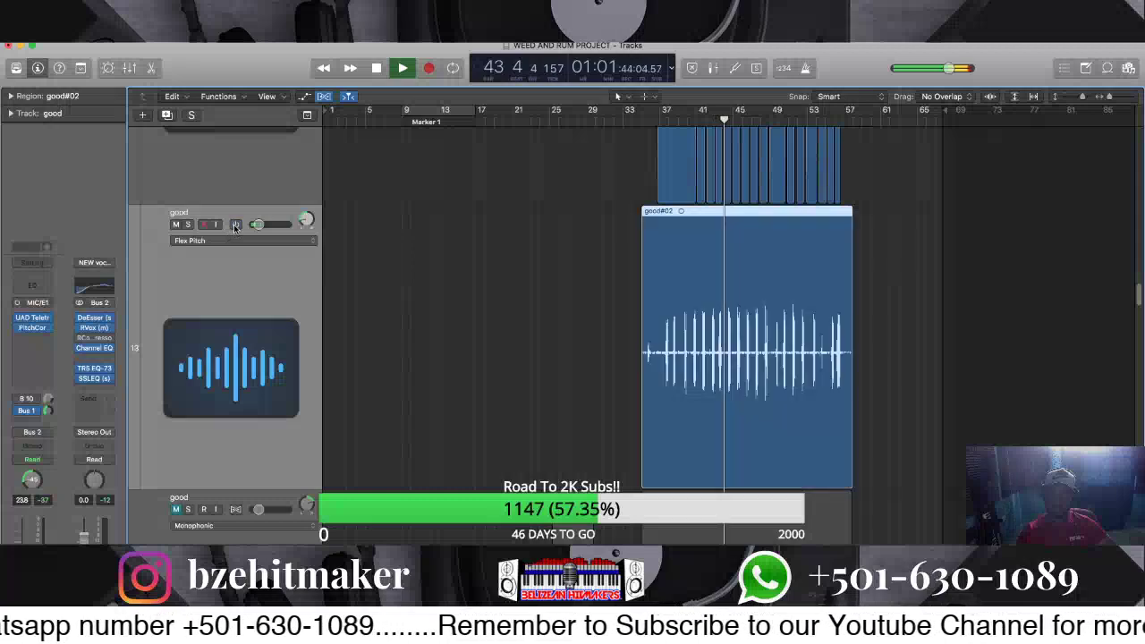
Replay from before bar 37 and add a Channel EQ to good track 13, rolling off low frequencies below about 300 Hz
{"action": "left_click_drag", "start_coordinate": [1109, 97], "coordinate": [1114, 98]}
{"action": "left_click", "coordinate": [436, 119]}
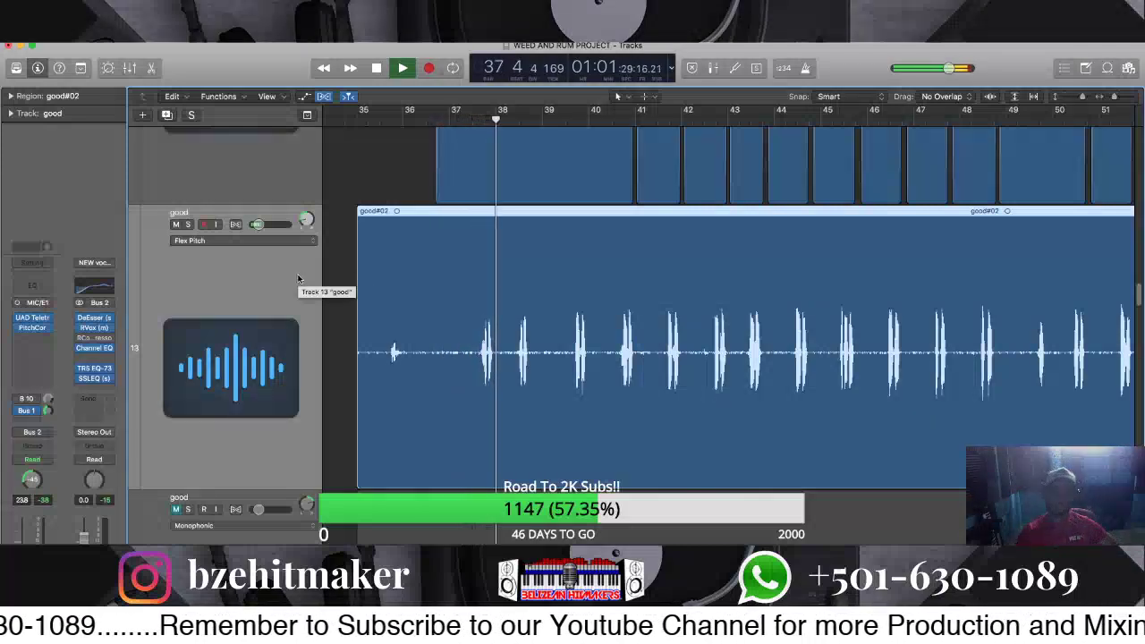
{"action": "left_click", "coordinate": [33, 289]}
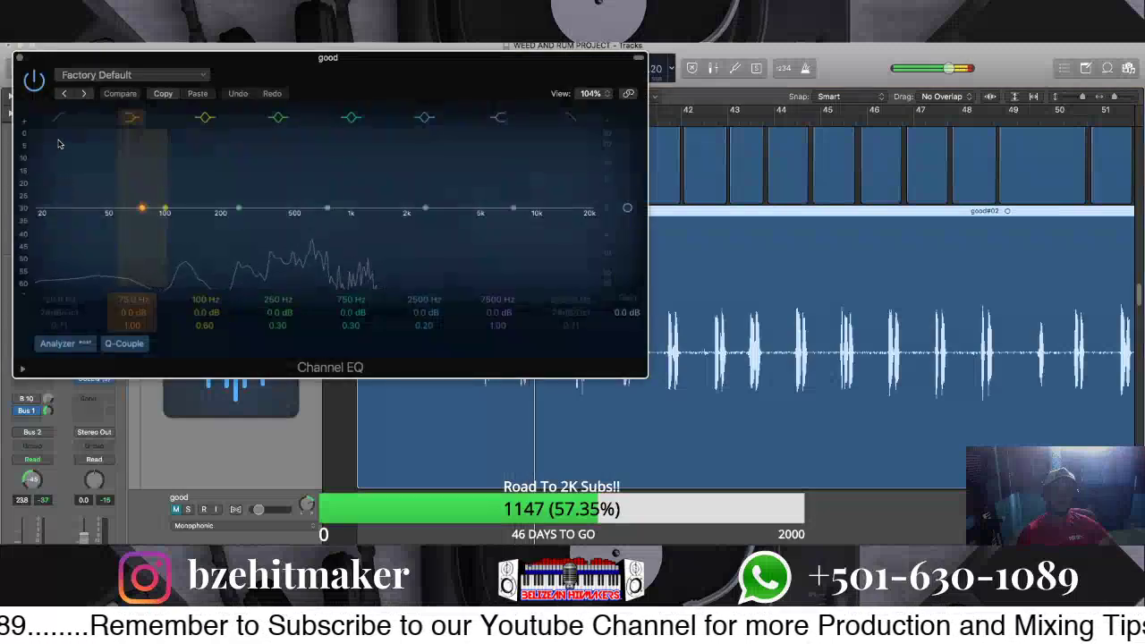
{"action": "left_click_drag", "start_coordinate": [72, 220], "coordinate": [327, 226]}
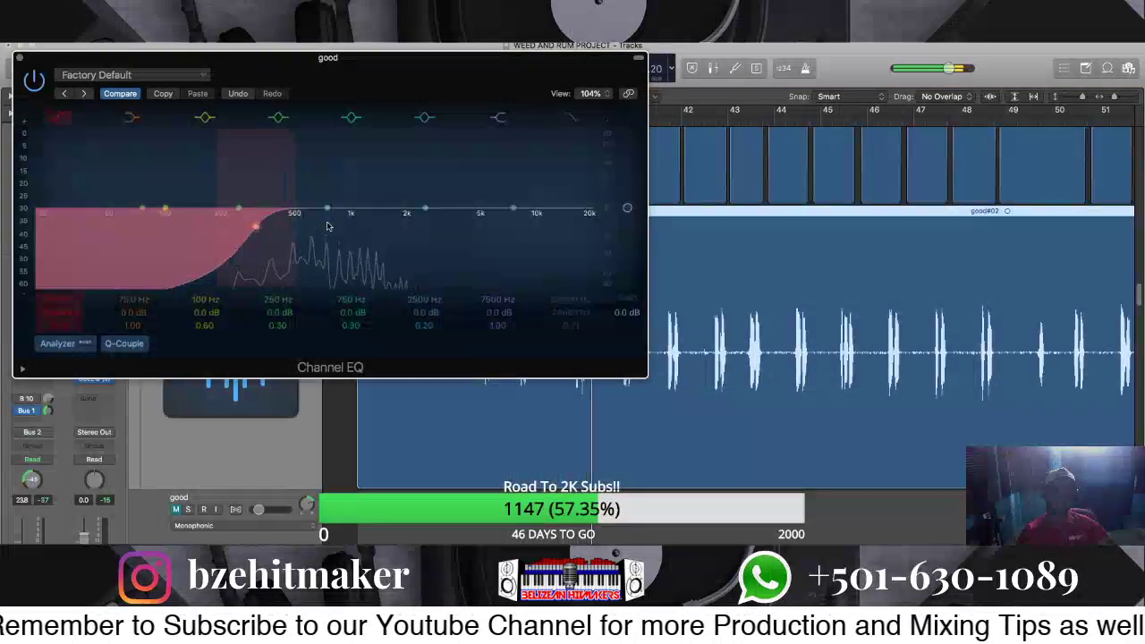
{"action": "left_click", "coordinate": [19, 59]}
Add a Match EQ to good track 13, with REP (Audio 29) as side chain, and learn the reference spectrum
{"action": "scroll", "coordinate": [202, 298], "scroll_direction": "up", "scroll_amount": 3}
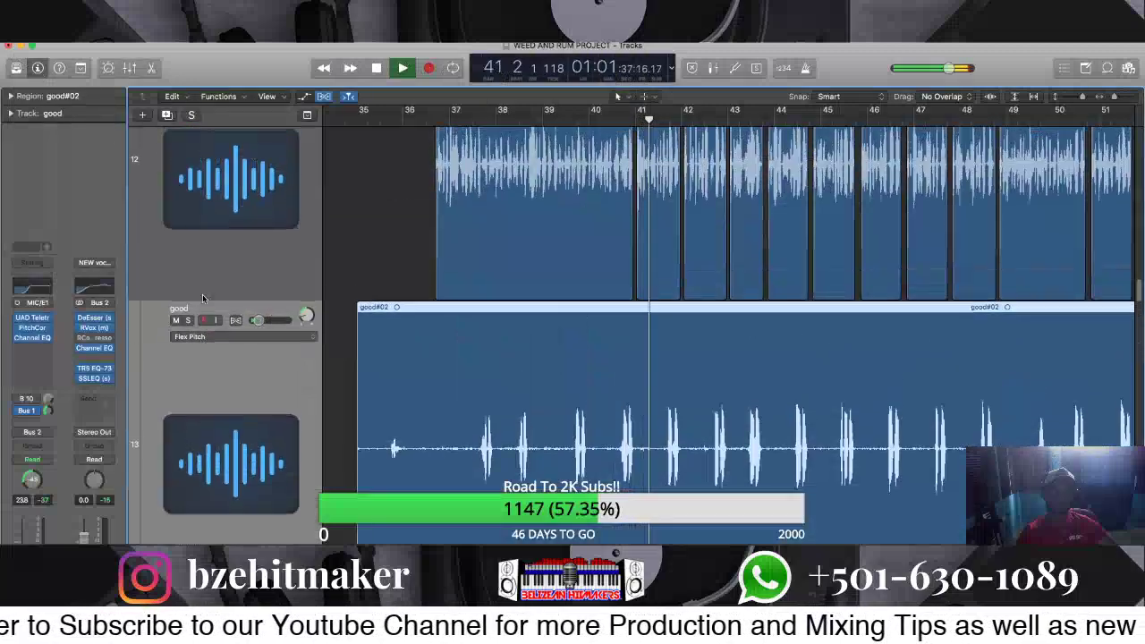
{"action": "scroll", "coordinate": [202, 297], "scroll_direction": "down", "scroll_amount": 2}
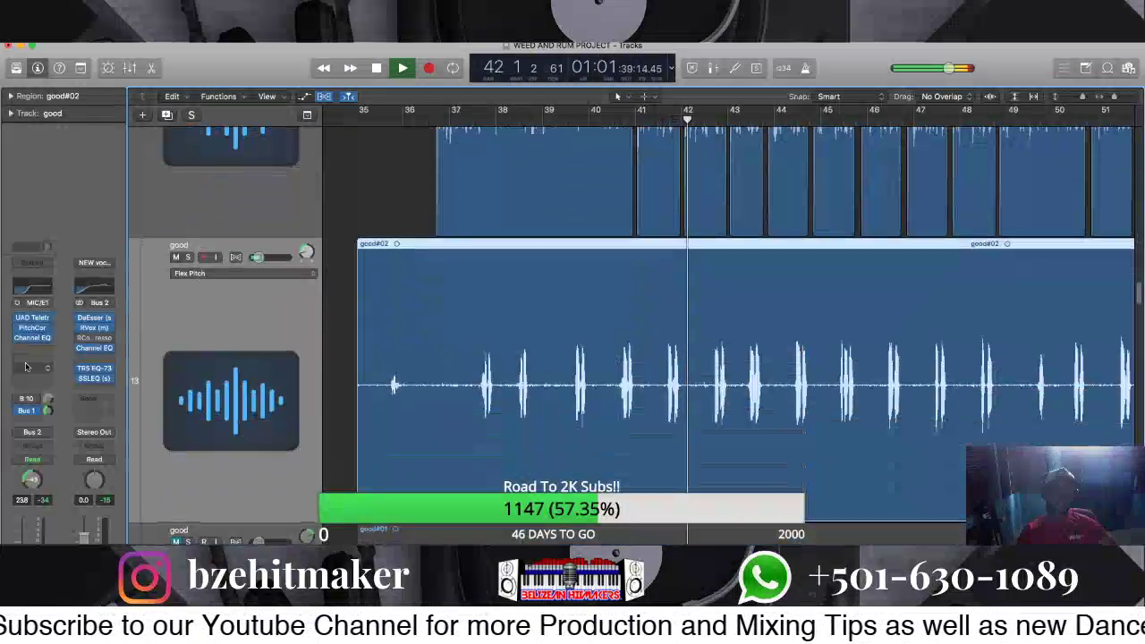
{"action": "left_click", "coordinate": [26, 367]}
{"action": "left_click", "coordinate": [129, 431]}
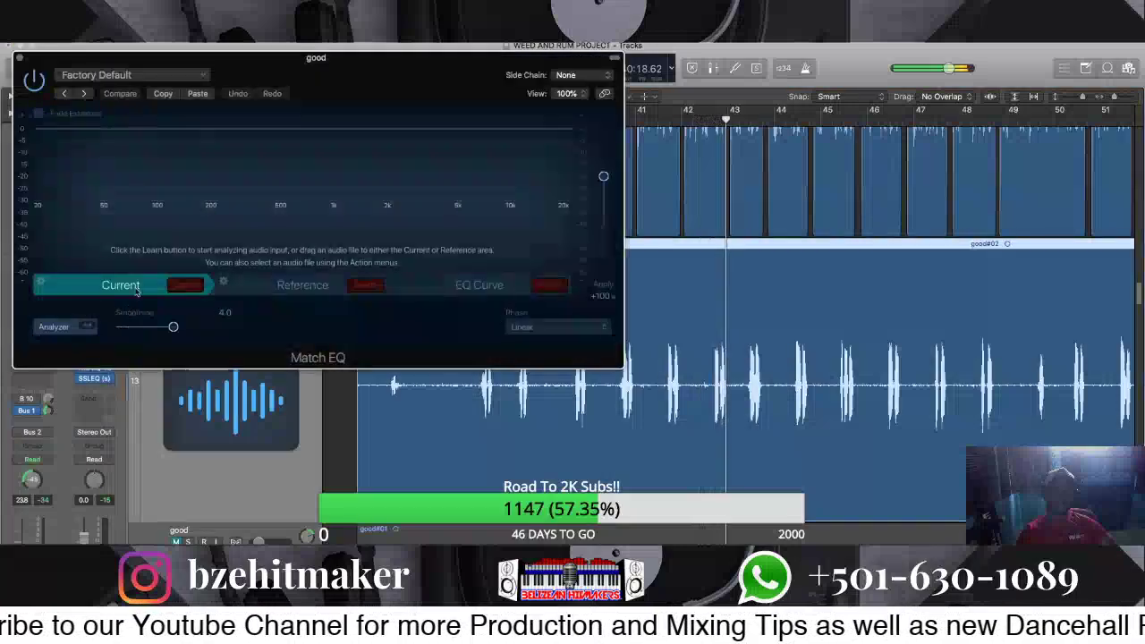
{"action": "left_click", "coordinate": [579, 75]}
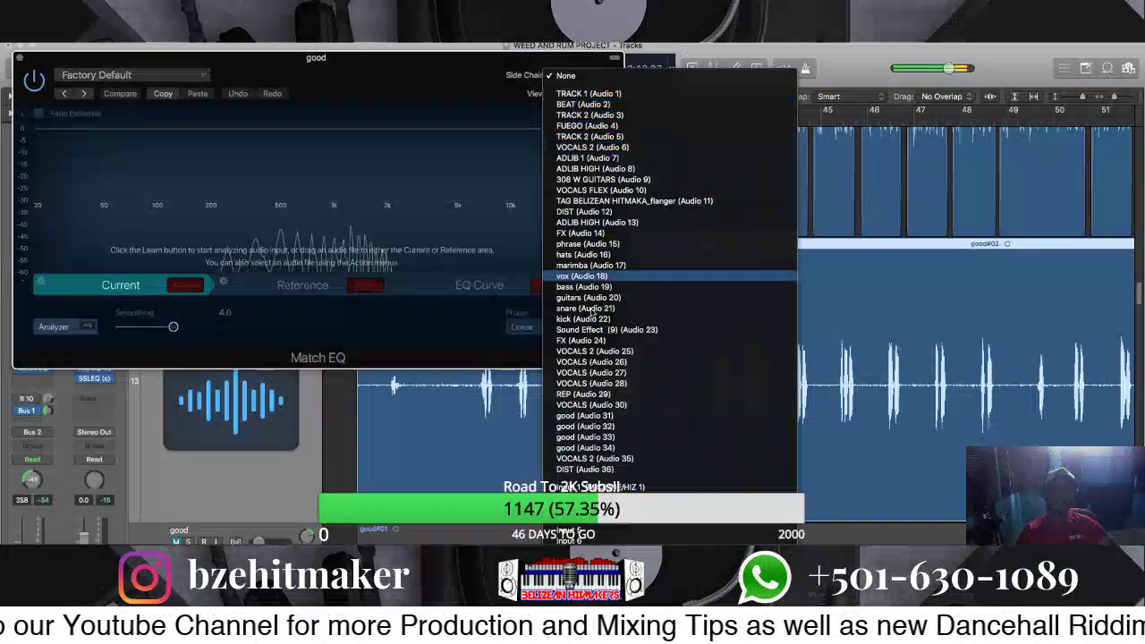
{"action": "left_click", "coordinate": [585, 394]}
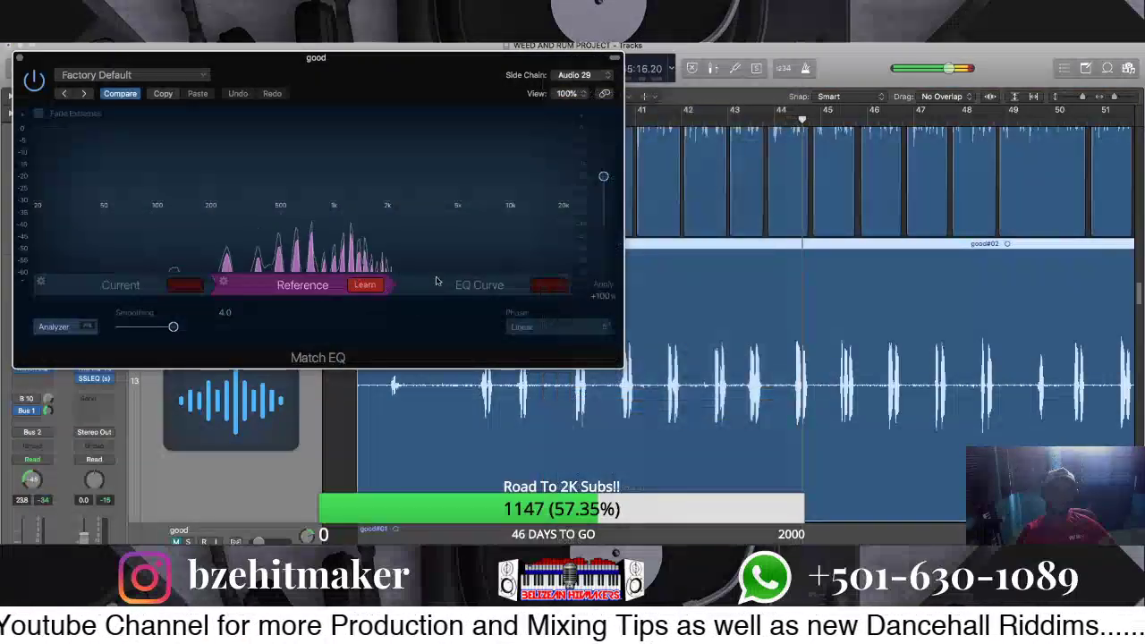
Match the EQ curve on good track 13 and set its Apply amount to -37%
{"action": "left_click", "coordinate": [548, 285]}
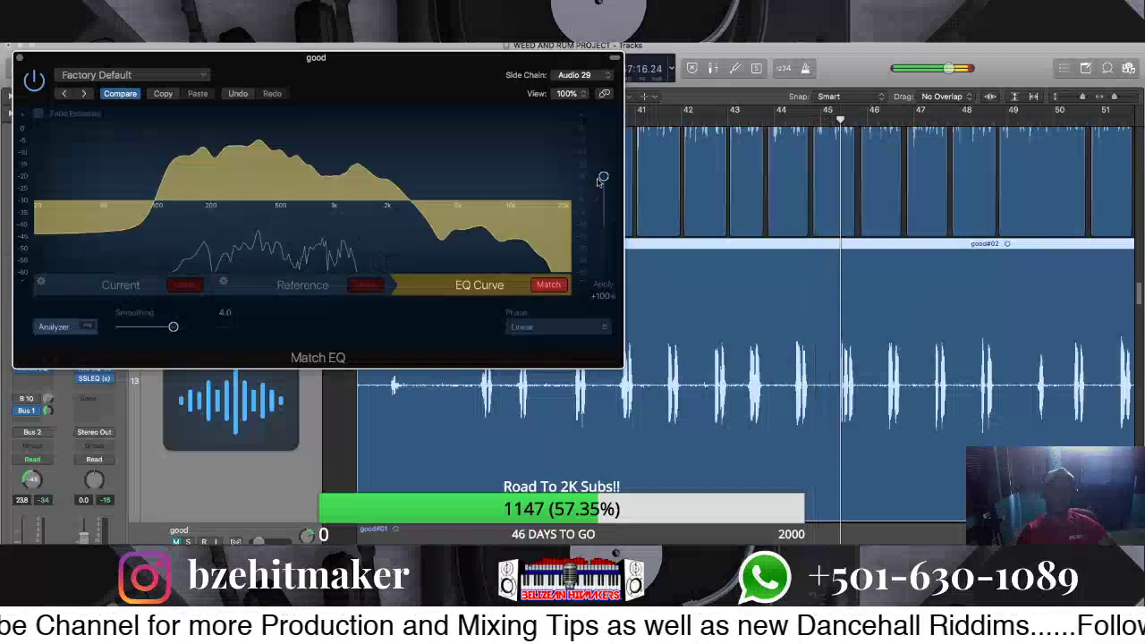
{"action": "left_click_drag", "start_coordinate": [601, 179], "coordinate": [605, 246]}
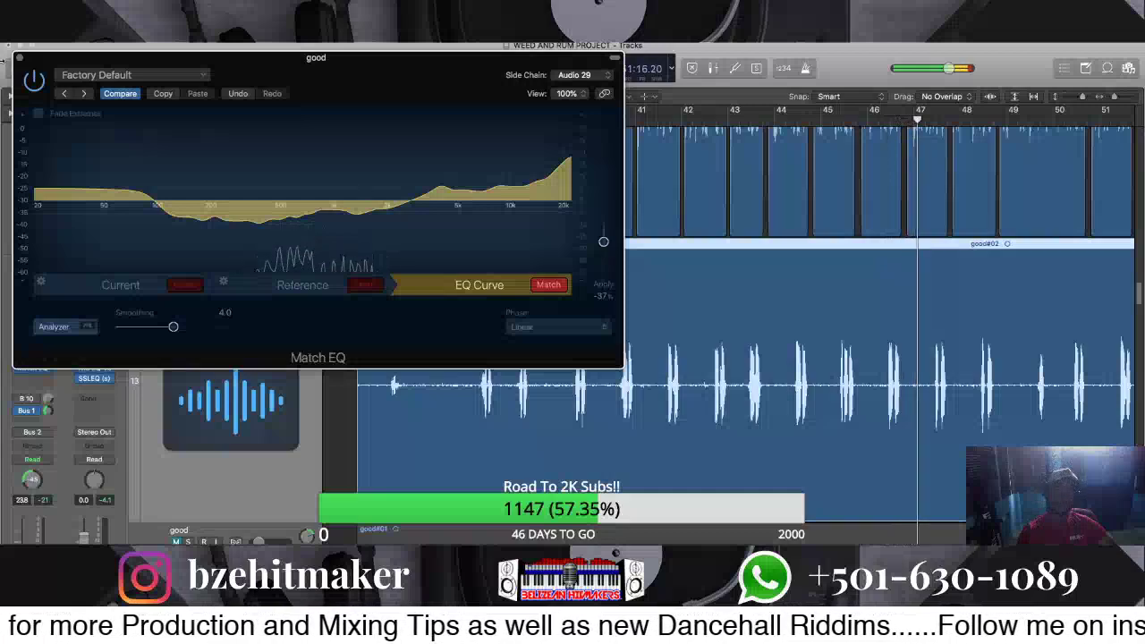
{"action": "left_click", "coordinate": [19, 57]}
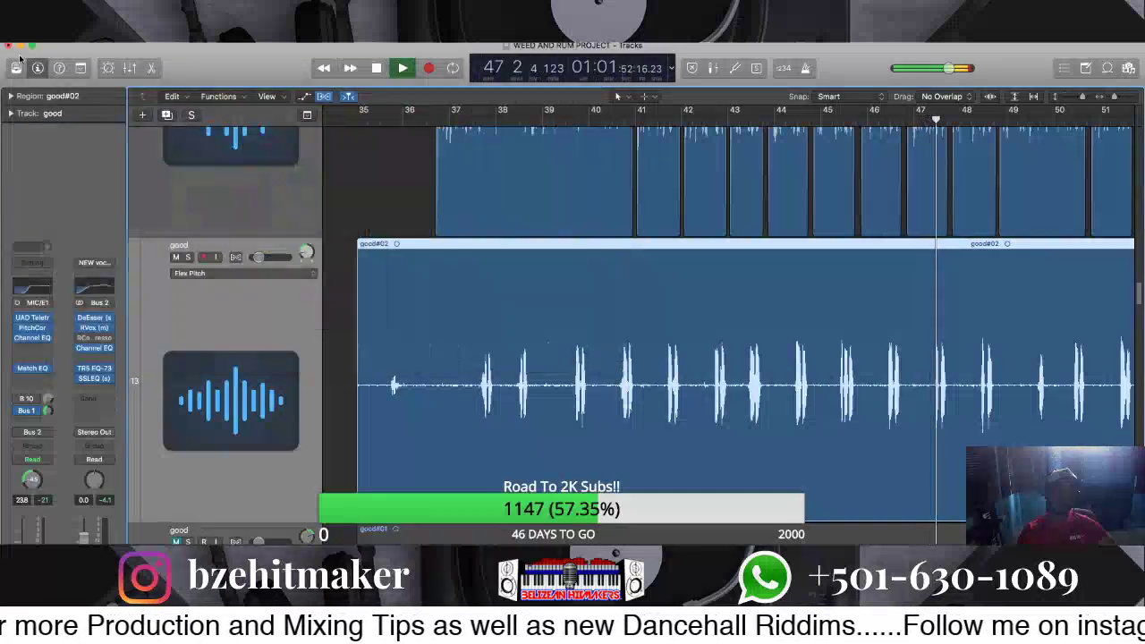
{"action": "left_click", "coordinate": [24, 350]}
{"action": "left_click", "coordinate": [64, 376]}
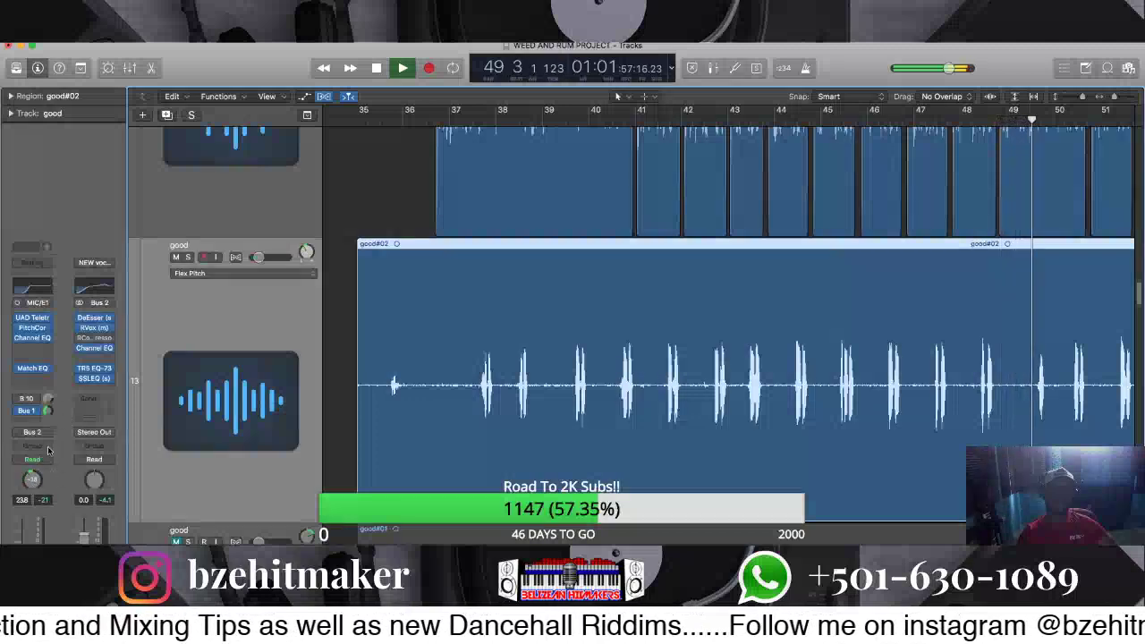
Replay from bar 37 and remove the silence from the good#02 region, accepting the offered settings
{"action": "left_click", "coordinate": [451, 121]}
{"action": "right_click", "coordinate": [571, 391]}
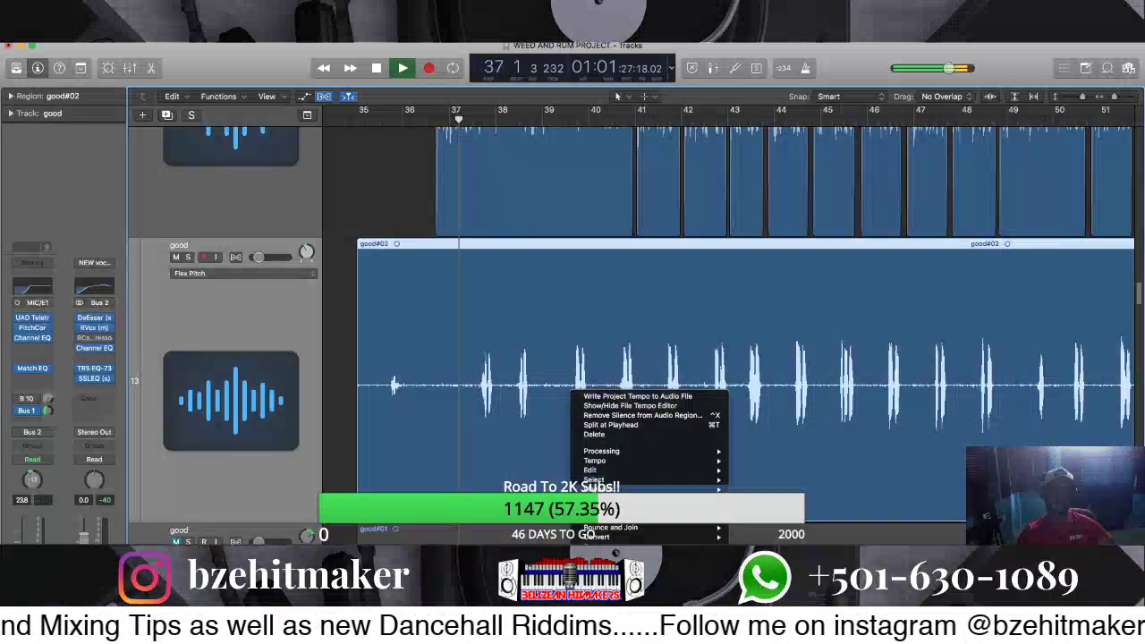
{"action": "mouse_move", "coordinate": [662, 518]}
{"action": "left_click", "coordinate": [642, 415]}
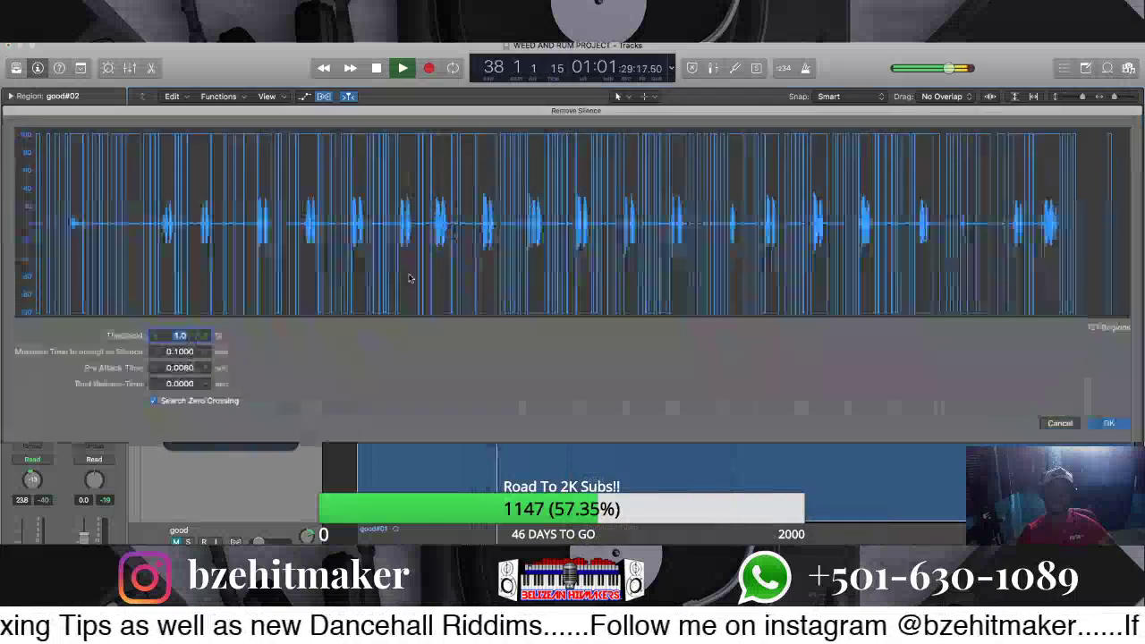
{"action": "left_click", "coordinate": [1109, 423]}
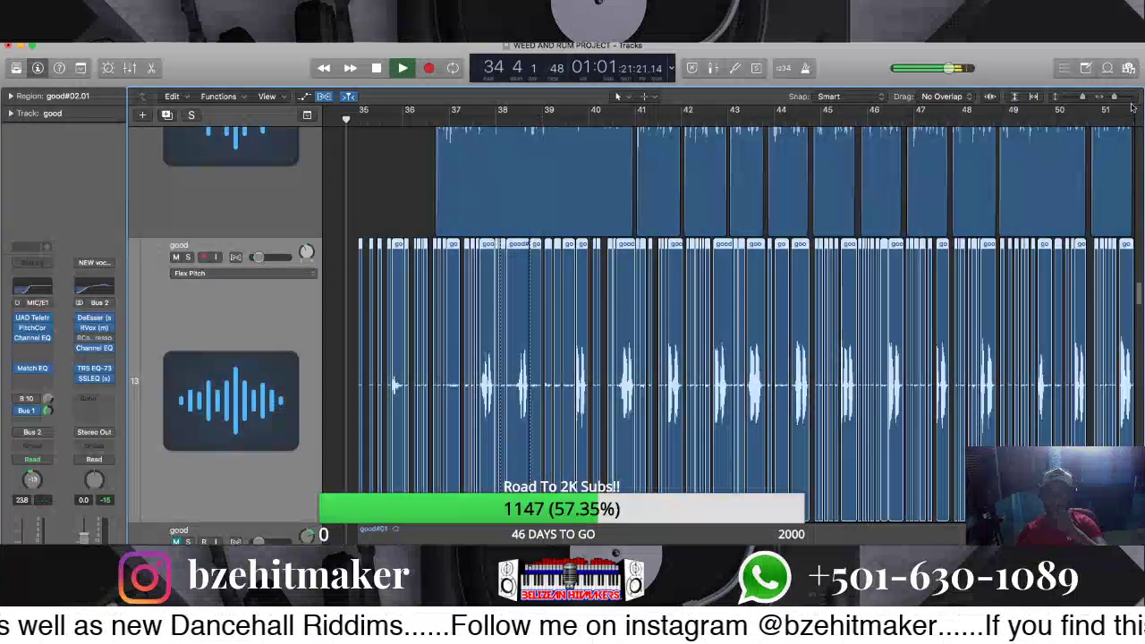
Stop playback and delete the near-silent slices on good track 13 before good#02.18 and between good#02.18 and good#02.22
{"action": "mouse_move", "coordinate": [1114, 97]}
{"action": "left_mouse_down"}
{"action": "mouse_move", "coordinate": [1077, 97]}
{"action": "mouse_move", "coordinate": [1117, 96]}
{"action": "left_mouse_up"}
{"action": "key", "text": "space"}
{"action": "left_click", "coordinate": [348, 182]}
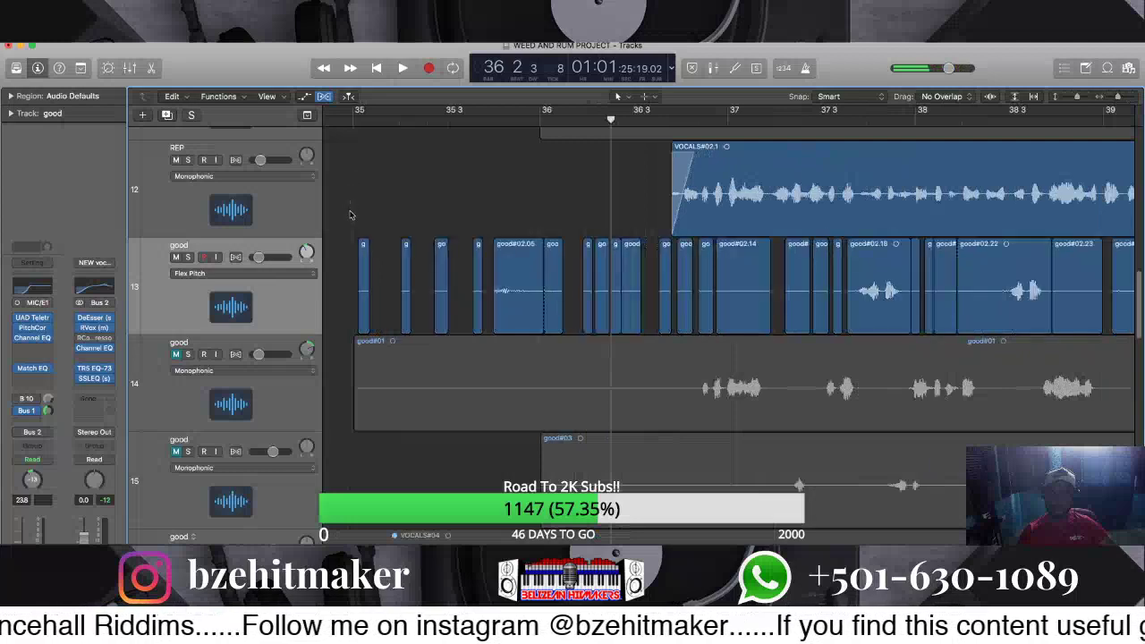
{"action": "left_click_drag", "start_coordinate": [334, 293], "coordinate": [805, 301]}
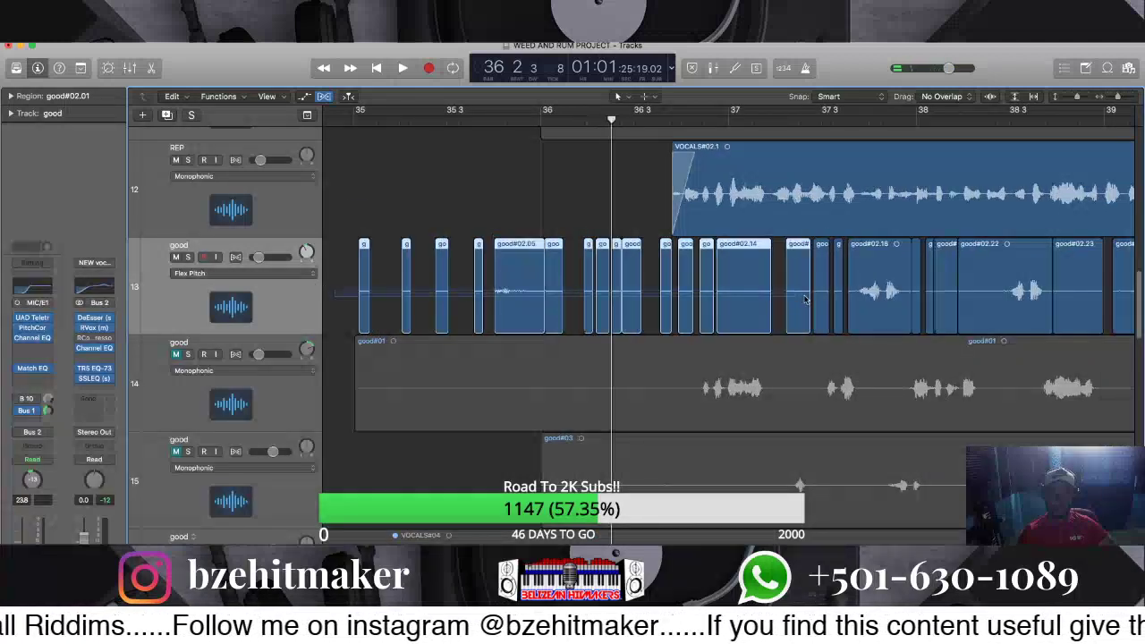
{"action": "key", "text": "Delete"}
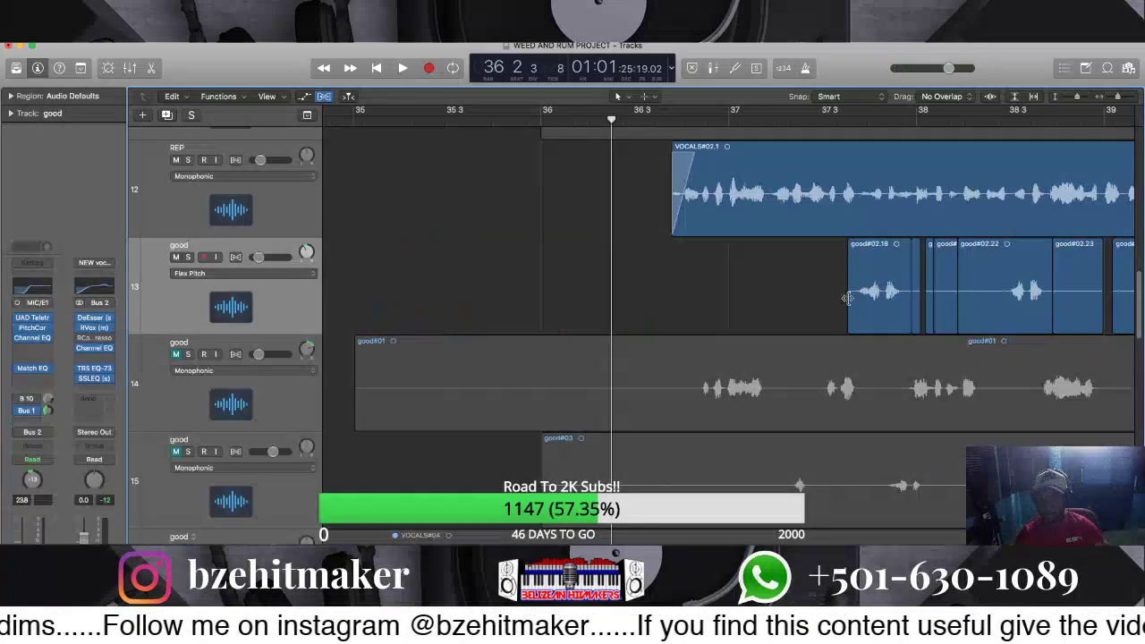
{"action": "left_click_drag", "start_coordinate": [923, 304], "coordinate": [993, 305]}
{"action": "key", "text": "Delete"}
Delete the near-silent slices on good track 13 between good#02.22 and good#02.27 and between good#02.27 and good#02.32
{"action": "scroll", "coordinate": [946, 304], "scroll_direction": "right", "scroll_amount": 10}
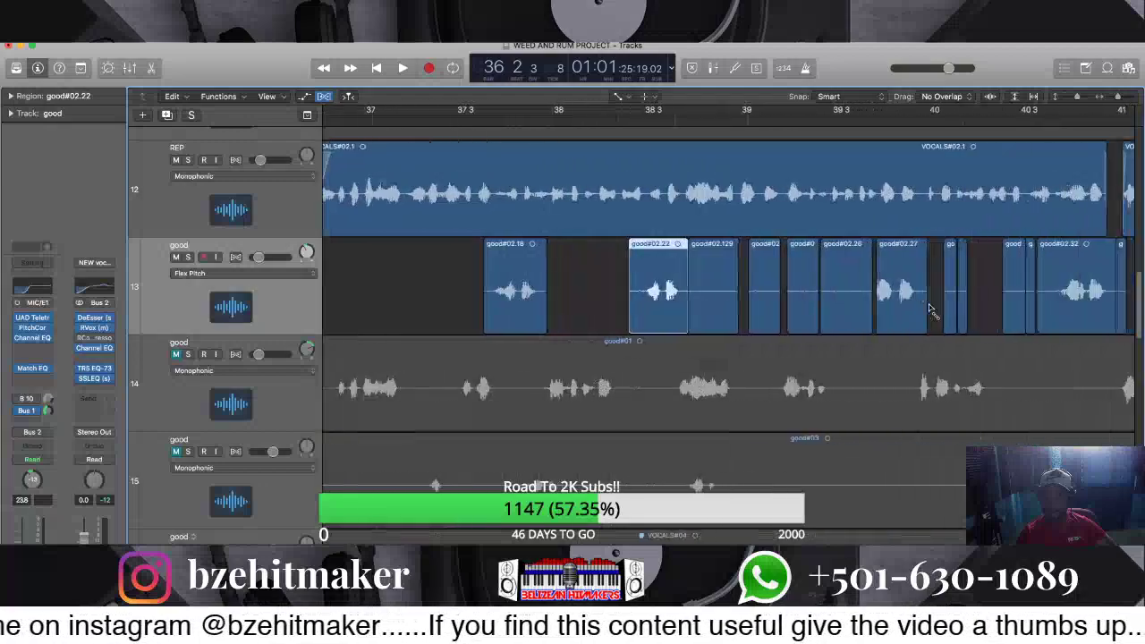
{"action": "key", "text": "t"}
{"action": "key", "text": "t"}
{"action": "left_click", "coordinate": [722, 302]}
{"action": "key", "text": "Delete"}
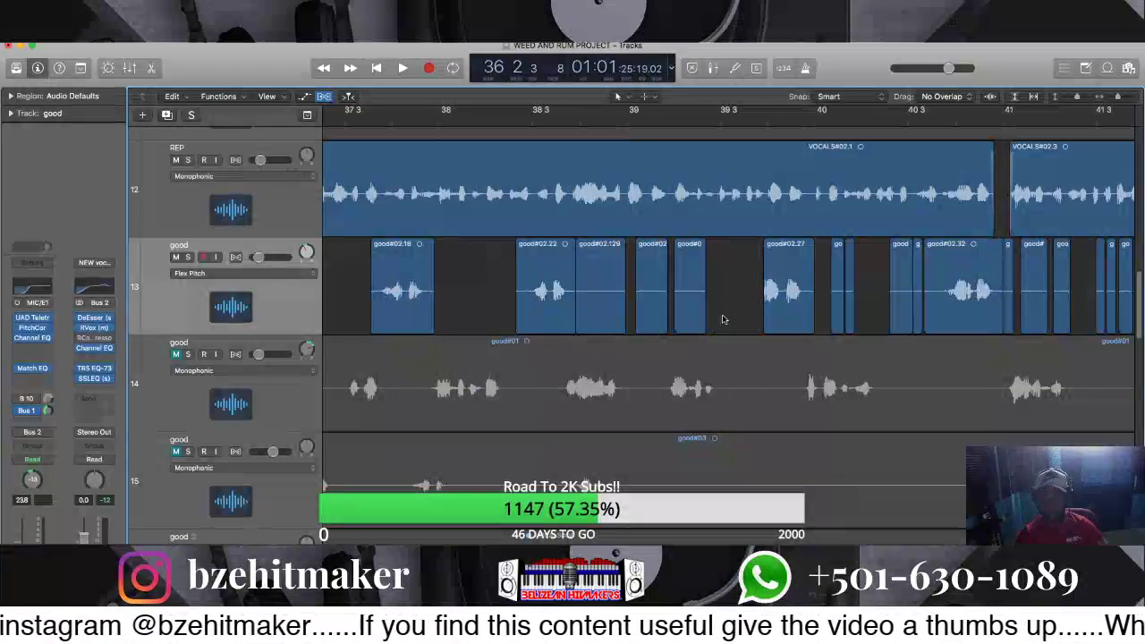
{"action": "left_click_drag", "start_coordinate": [723, 319], "coordinate": [628, 298]}
{"action": "key", "text": "Delete"}
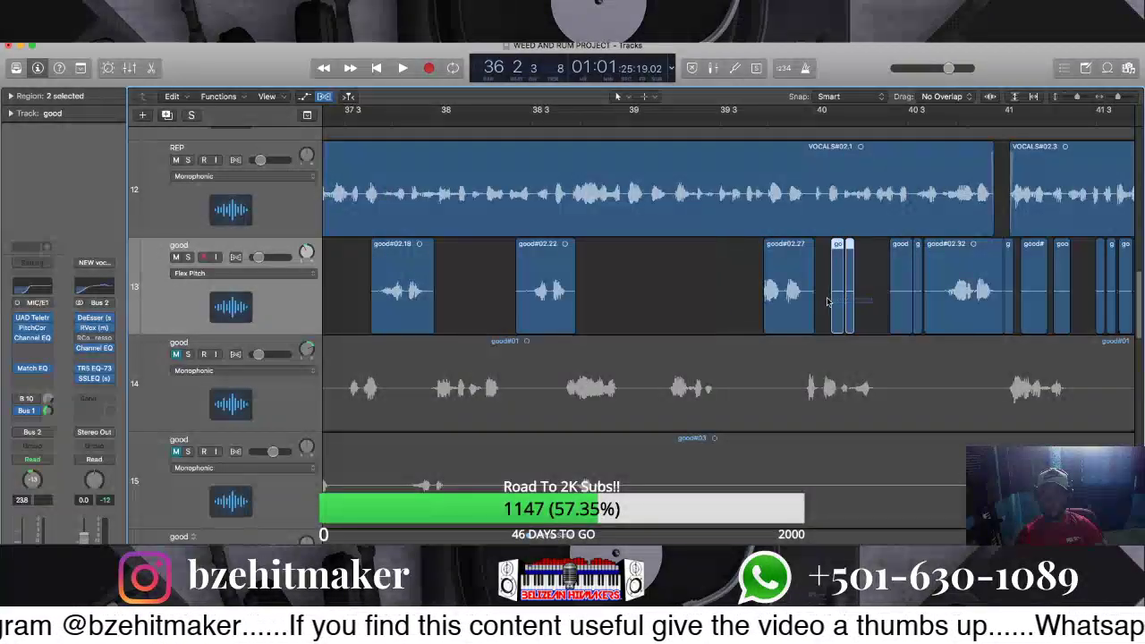
{"action": "key", "text": "Delete"}
{"action": "left_click_drag", "start_coordinate": [873, 296], "coordinate": [900, 299]}
{"action": "key", "text": "Delete"}
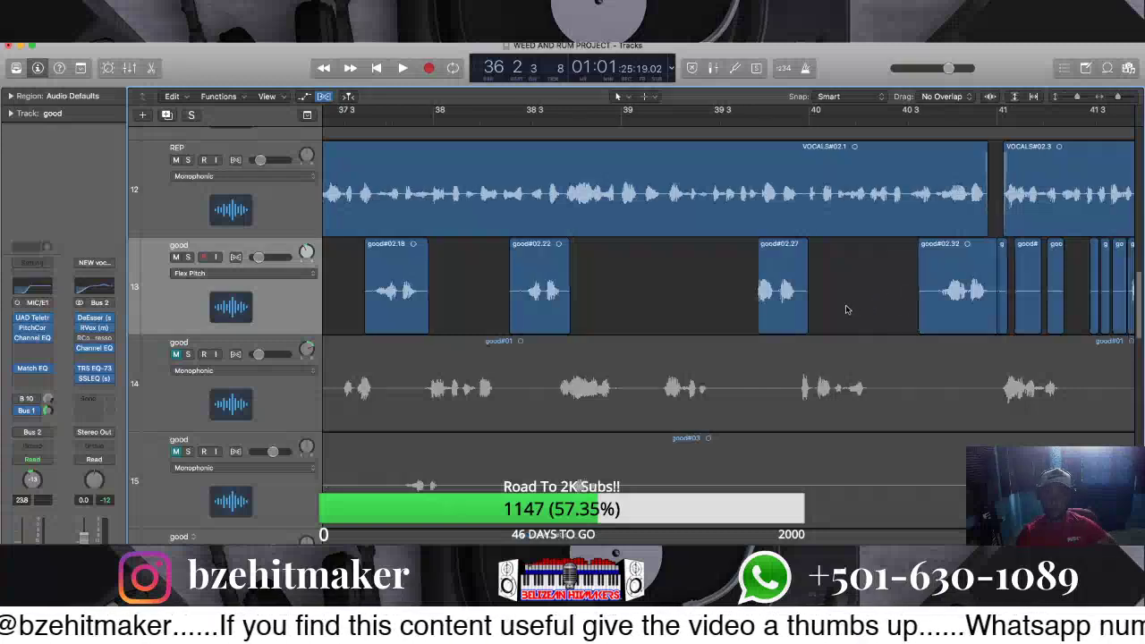
Delete the empty slices on good track 13 from good#02.32 up to good#02.46, keeping the vocal slice good#02.39
{"action": "scroll", "coordinate": [843, 310], "scroll_direction": "right", "scroll_amount": 8}
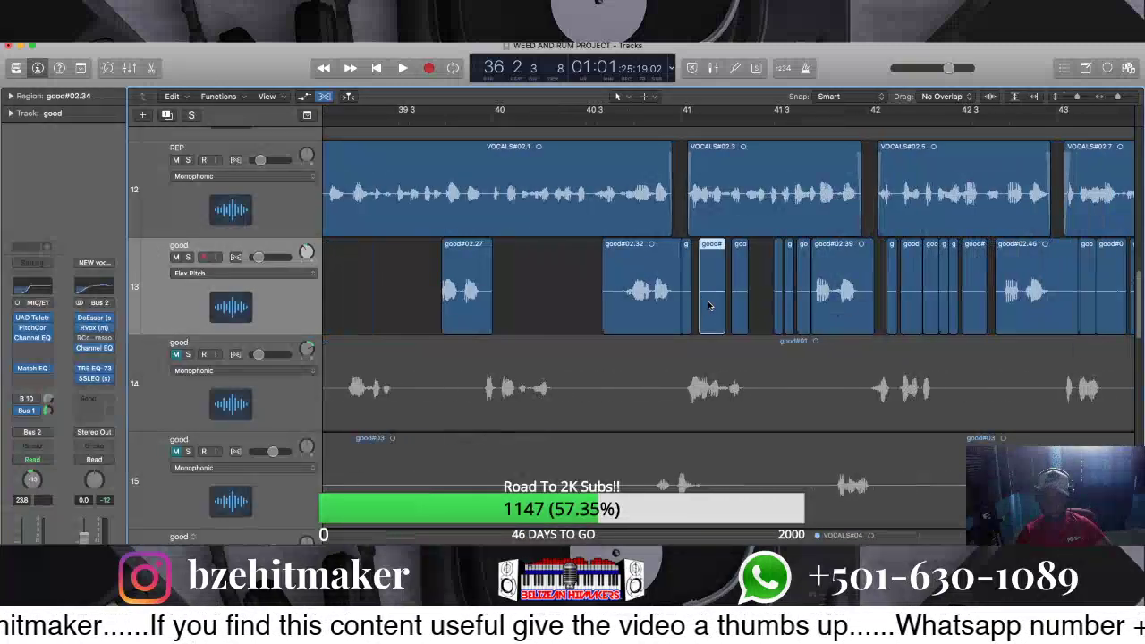
{"action": "key", "text": "Delete"}
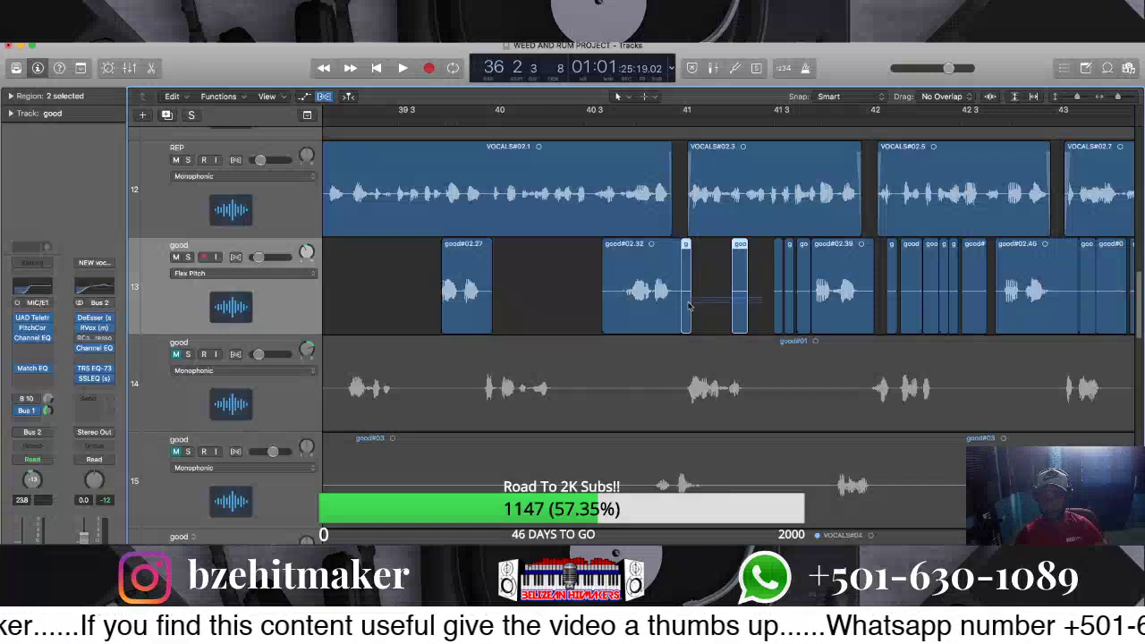
{"action": "key", "text": "Delete"}
{"action": "key", "text": "Delete"}
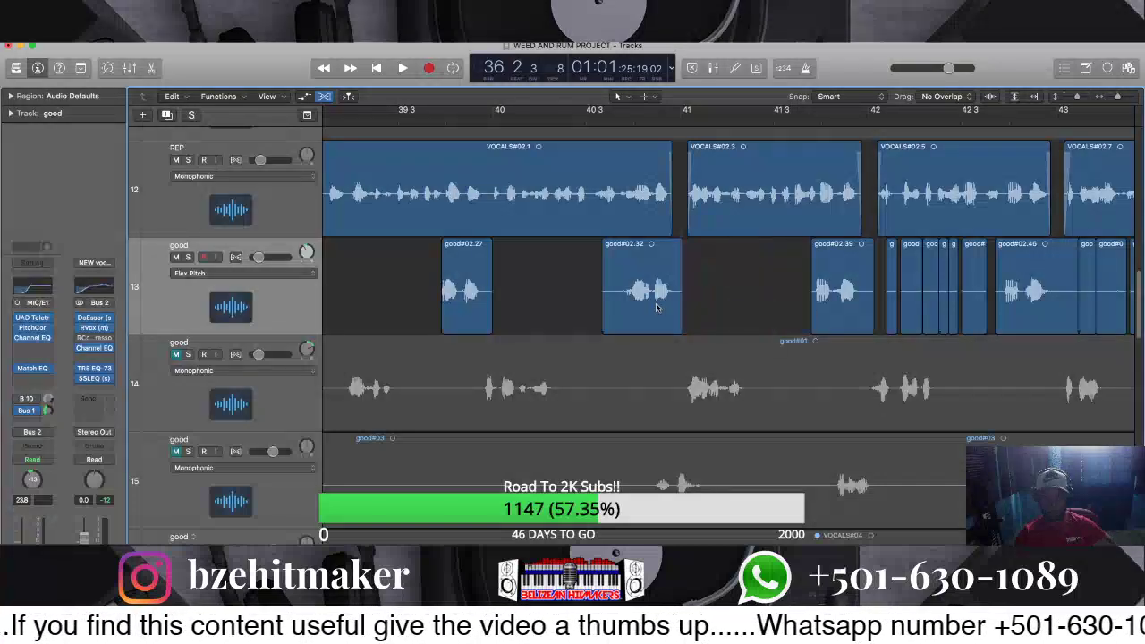
{"action": "scroll", "coordinate": [662, 306], "scroll_direction": "right", "scroll_amount": 5}
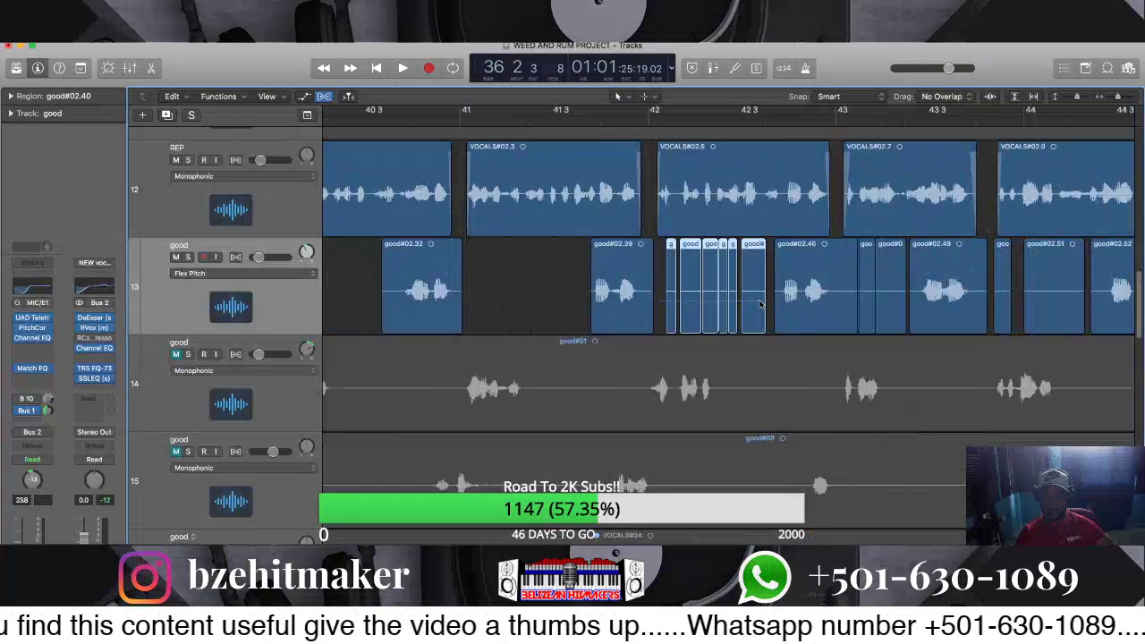
{"action": "left_click_drag", "start_coordinate": [760, 305], "coordinate": [760, 302]}
{"action": "key", "text": "Delete"}
Delete the empty slices on good track 13 between good#02.46 and good#02.52, keeping the vocal slice good#02.49
{"action": "scroll", "coordinate": [702, 304], "scroll_direction": "right", "scroll_amount": 4}
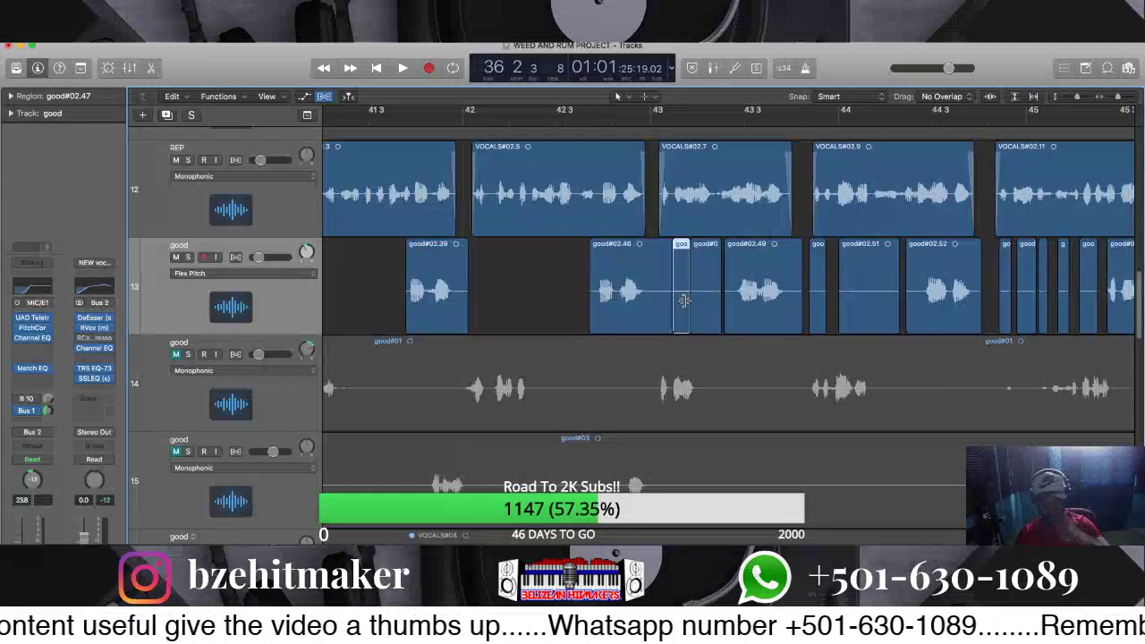
{"action": "key", "text": "Delete"}
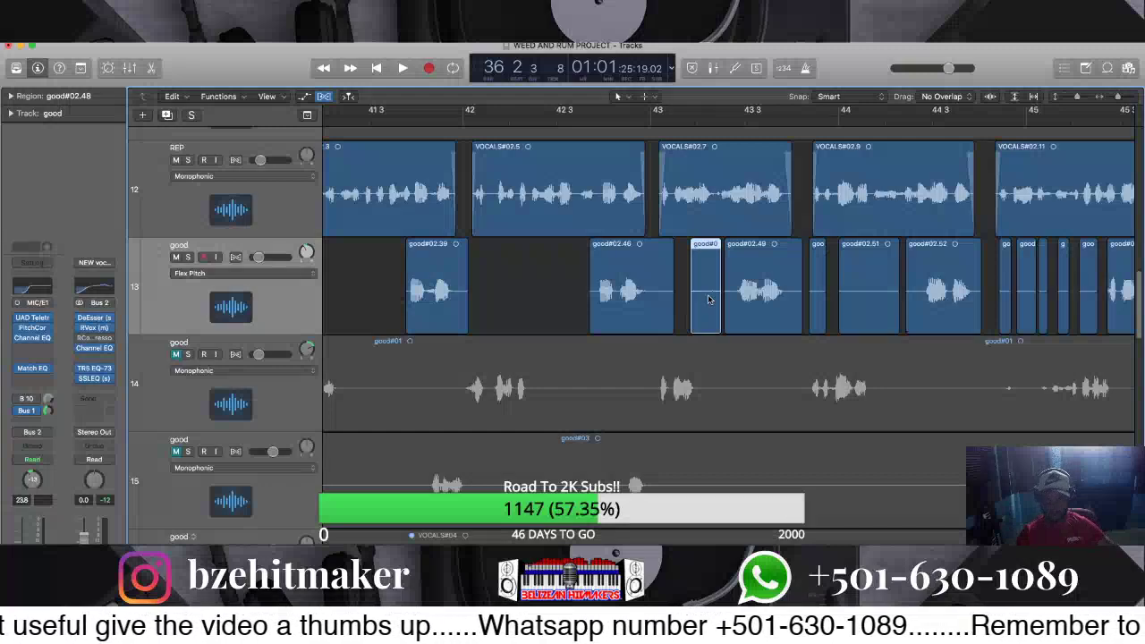
{"action": "key", "text": "Delete"}
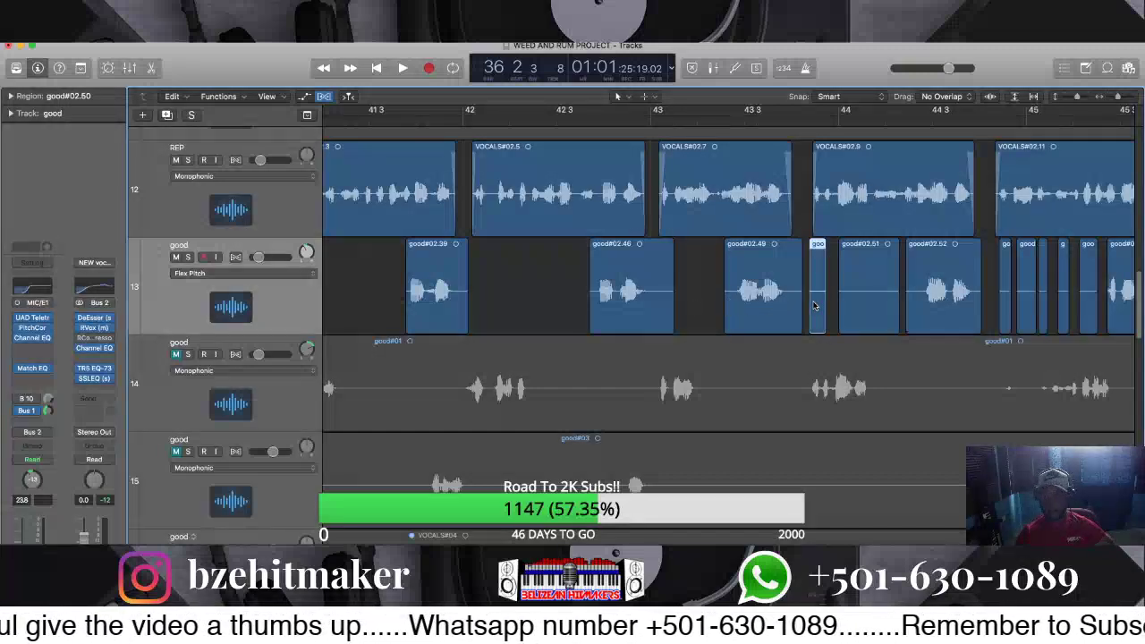
{"action": "key", "text": "Delete"}
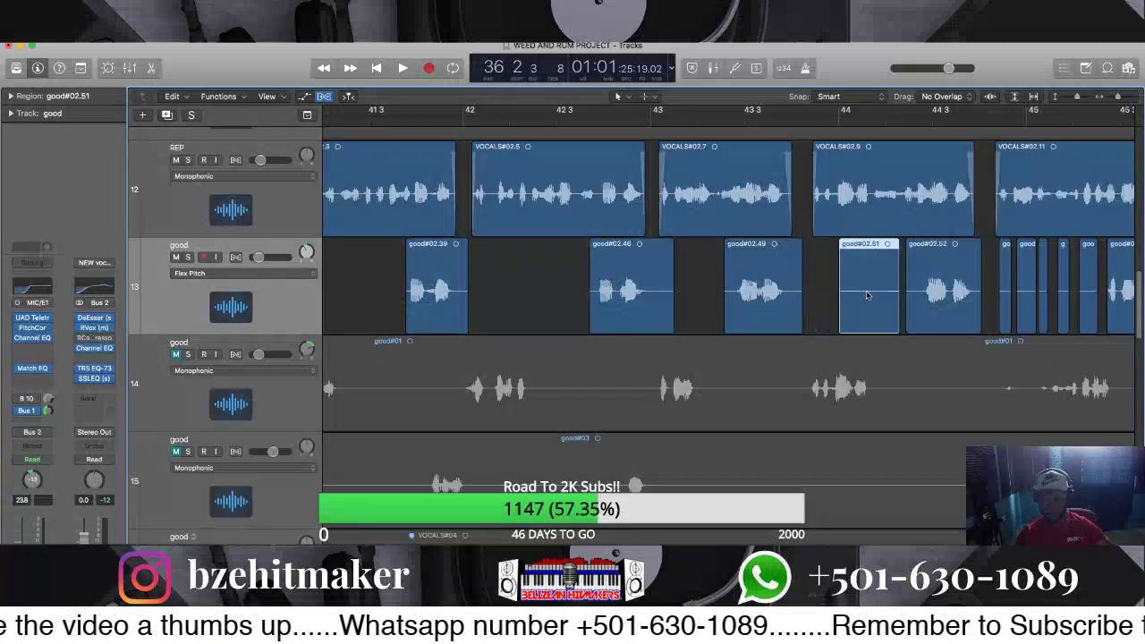
{"action": "key", "text": "Delete"}
Delete the empty slices on good track 13 between good#02.52 and good#02.66, keeping the vocal slice good#02.58
{"action": "scroll", "coordinate": [845, 300], "scroll_direction": "right", "scroll_amount": 5}
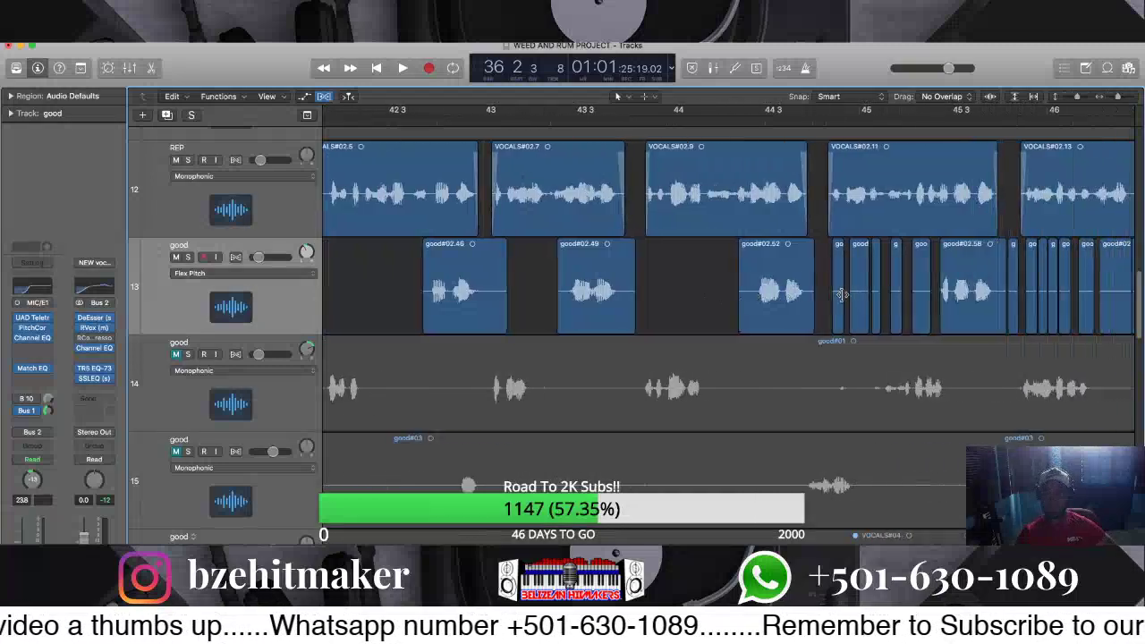
{"action": "left_click_drag", "start_coordinate": [824, 305], "coordinate": [924, 311]}
{"action": "key", "text": "Delete"}
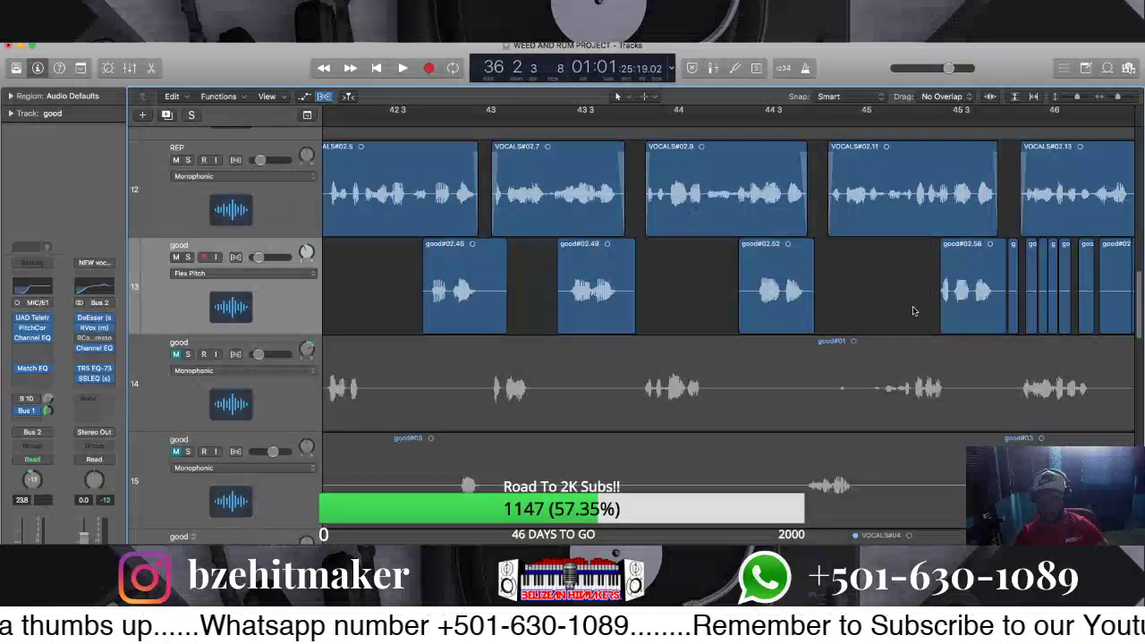
{"action": "scroll", "coordinate": [894, 308], "scroll_direction": "right", "scroll_amount": 4}
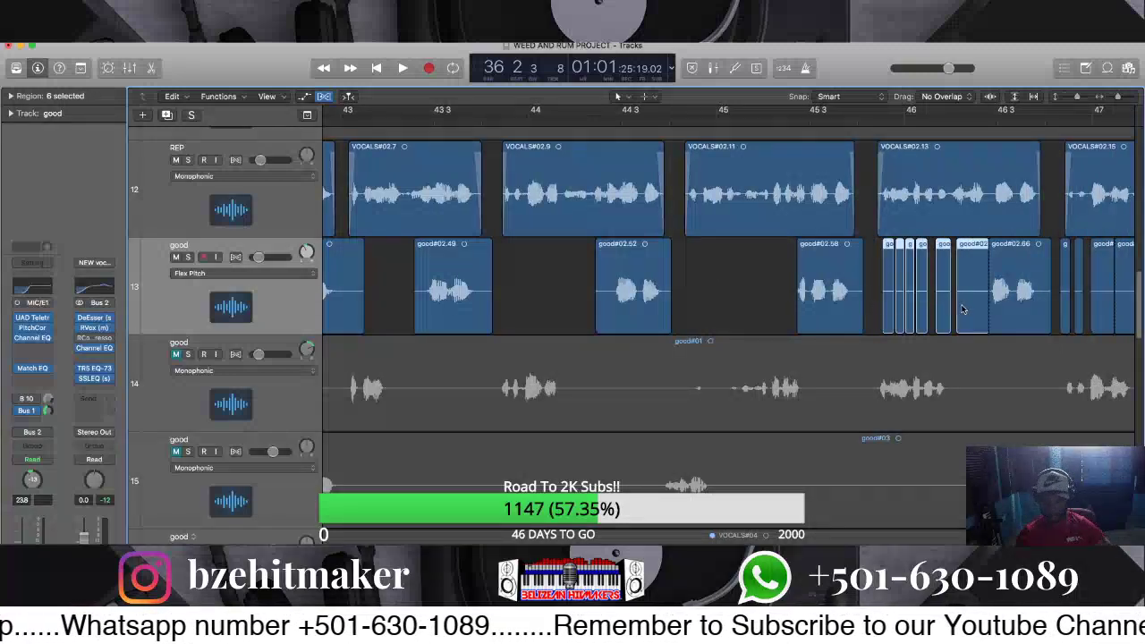
{"action": "key", "text": "Delete"}
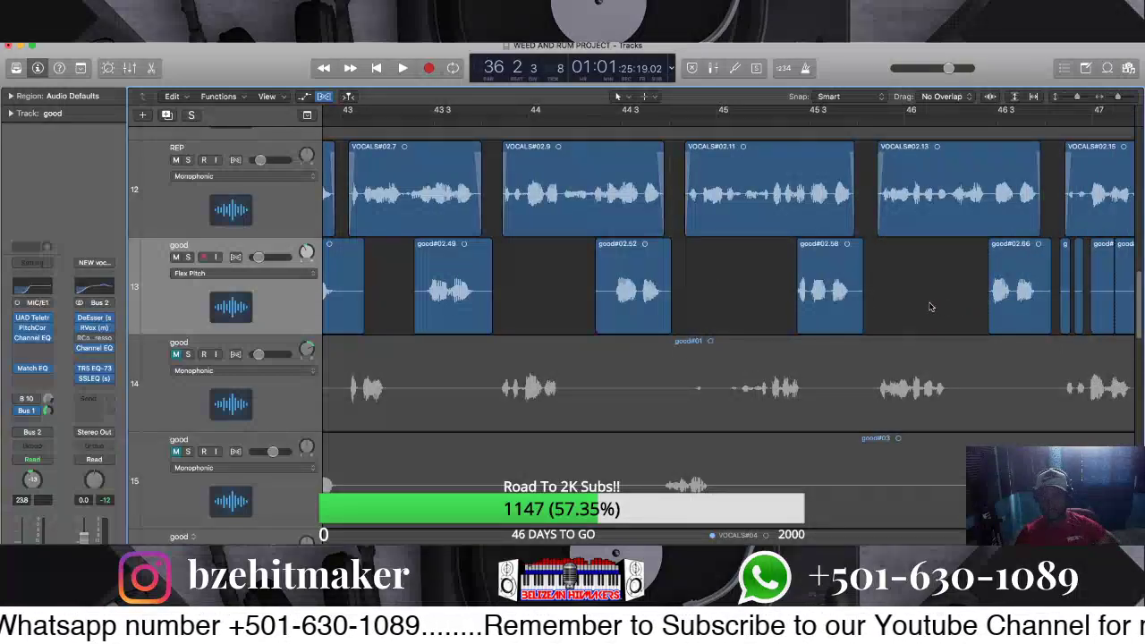
Delete the empty slices on good track 13 between good#02.66 and good#02.72, around bar 47
{"action": "scroll", "coordinate": [930, 306], "scroll_direction": "up", "scroll_amount": 5}
{"action": "scroll", "coordinate": [904, 309], "scroll_direction": "right", "scroll_amount": 3}
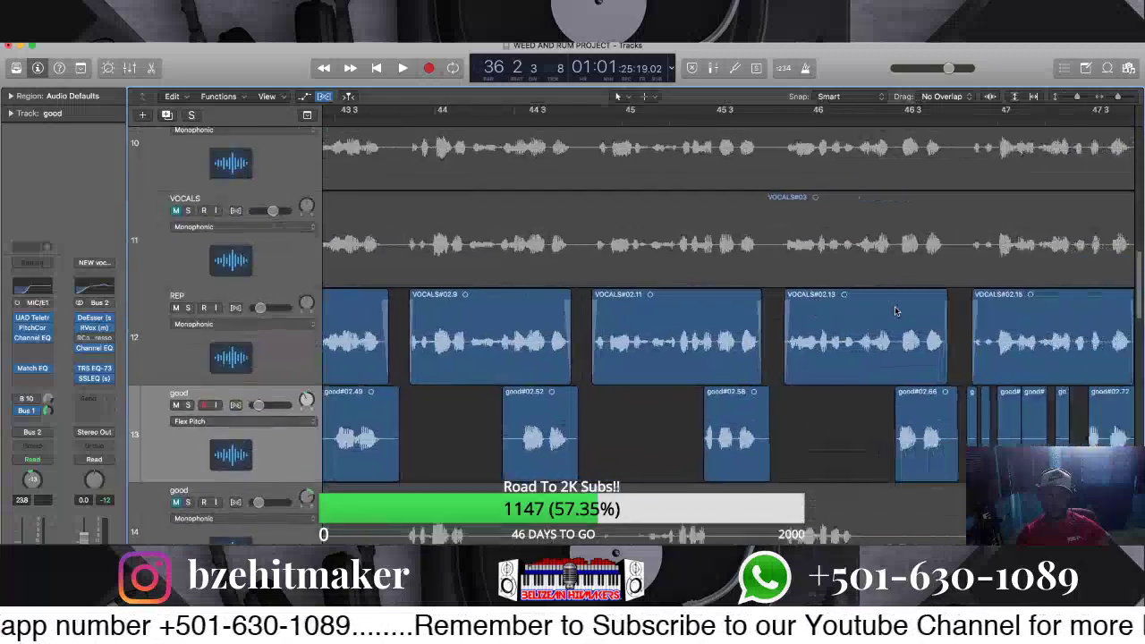
{"action": "scroll", "coordinate": [894, 310], "scroll_direction": "right", "scroll_amount": 4}
{"action": "left_click_drag", "start_coordinate": [721, 451], "coordinate": [827, 458]}
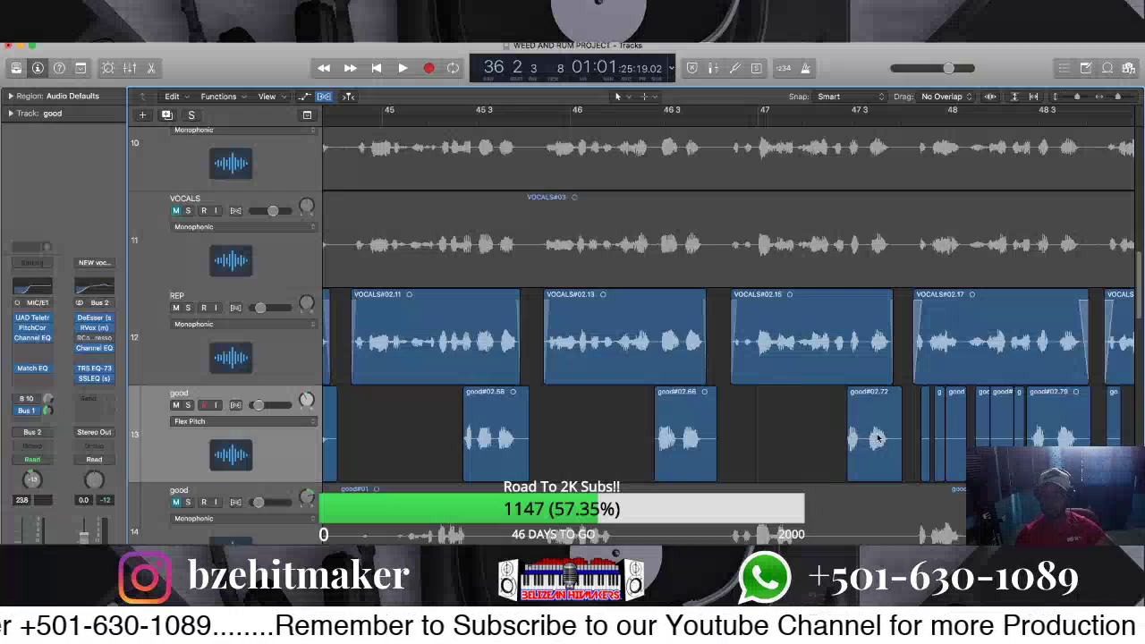
Start playback and delete the empty slices on good track 13 between good#02.72 and good#02.86, keeping the vocal slice good#02.79
{"action": "key", "text": "space"}
{"action": "scroll", "coordinate": [832, 432], "scroll_direction": "right", "scroll_amount": 15}
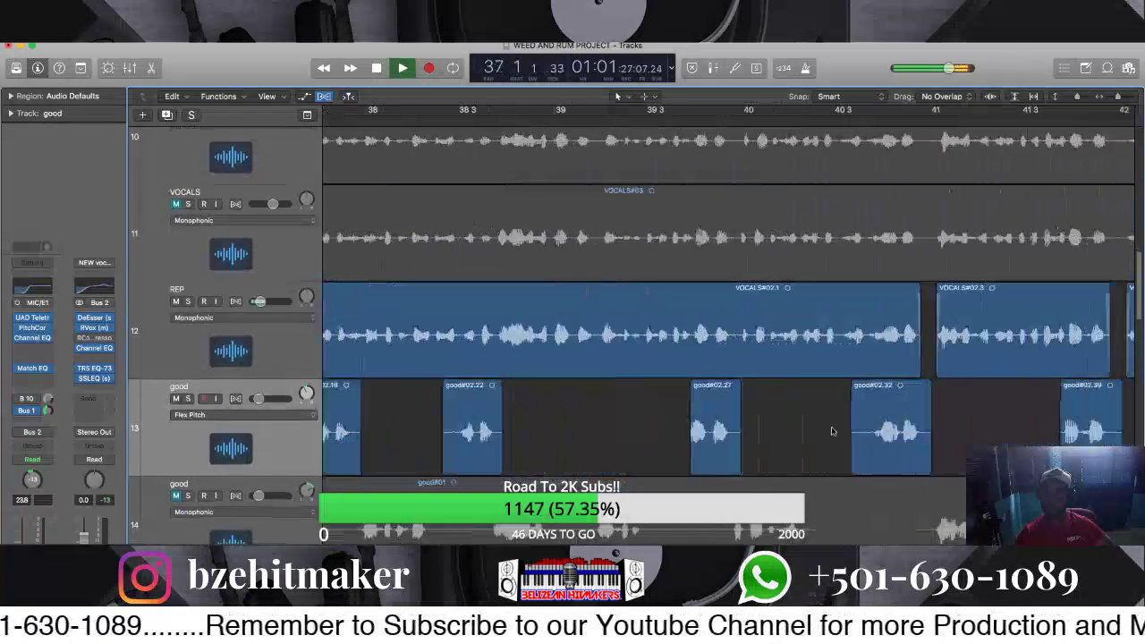
{"action": "scroll", "coordinate": [706, 434], "scroll_direction": "right", "scroll_amount": 10}
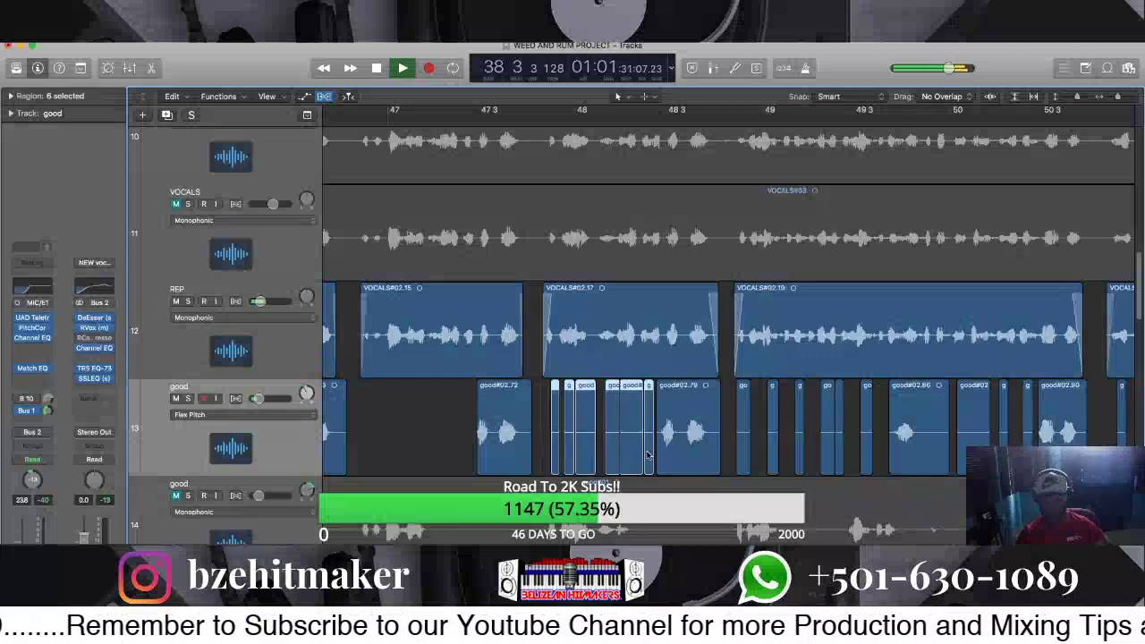
{"action": "key", "text": "Delete"}
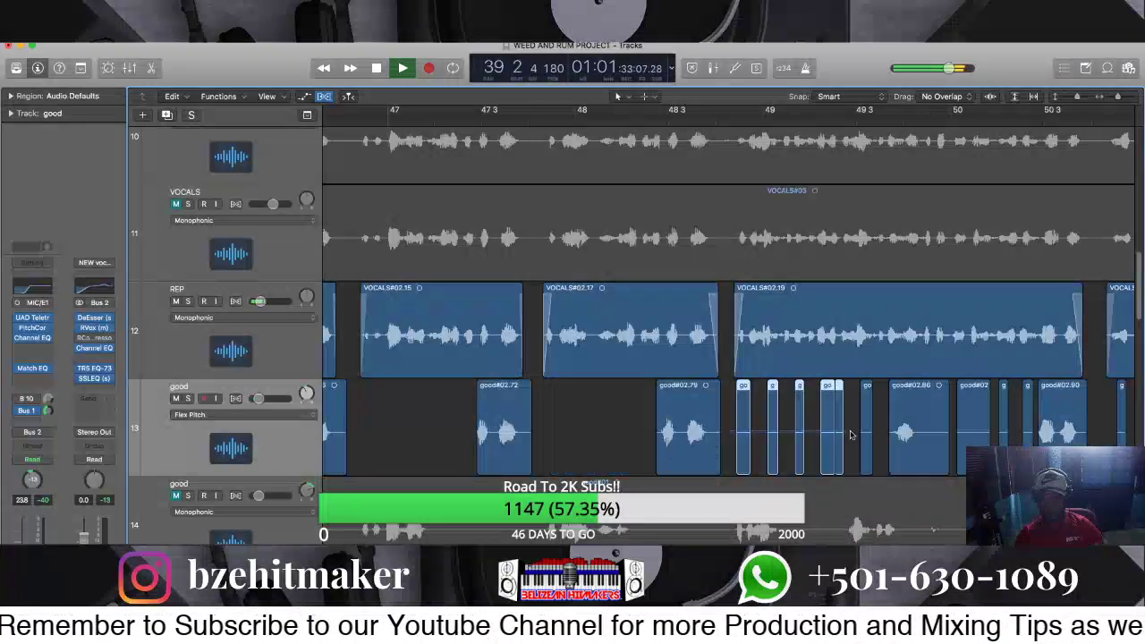
{"action": "key", "text": "Delete"}
Delete the empty slices on good track 13 between good#02.86 and good#02.96, keeping the vocal slice good#02.90
{"action": "scroll", "coordinate": [805, 447], "scroll_direction": "right", "scroll_amount": 5}
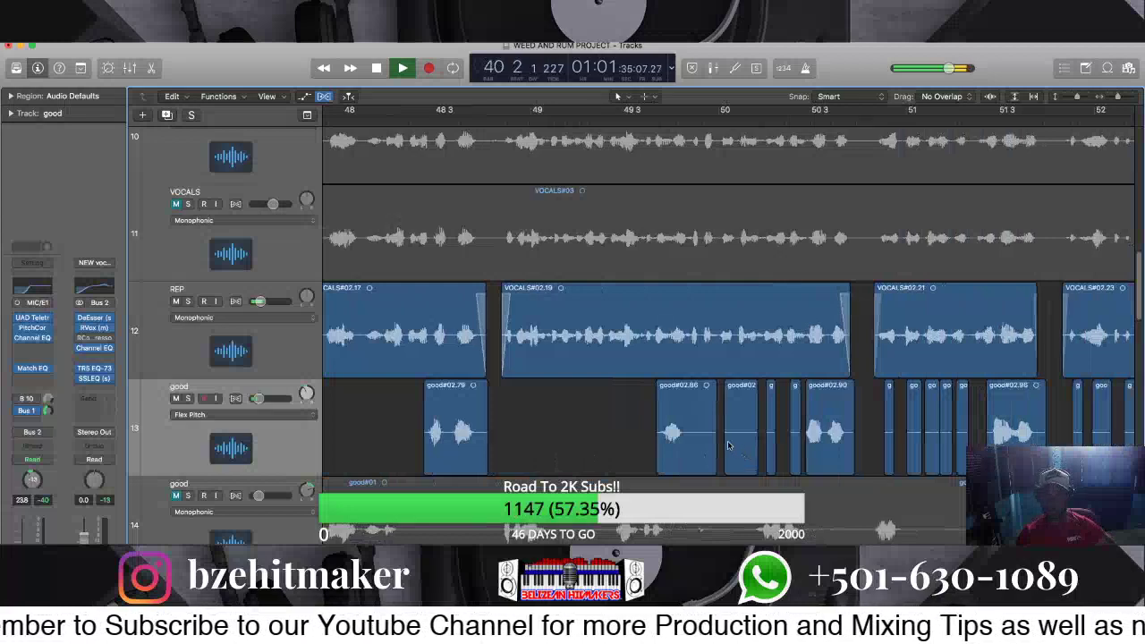
{"action": "left_click", "coordinate": [734, 446]}
{"action": "key", "text": "Delete"}
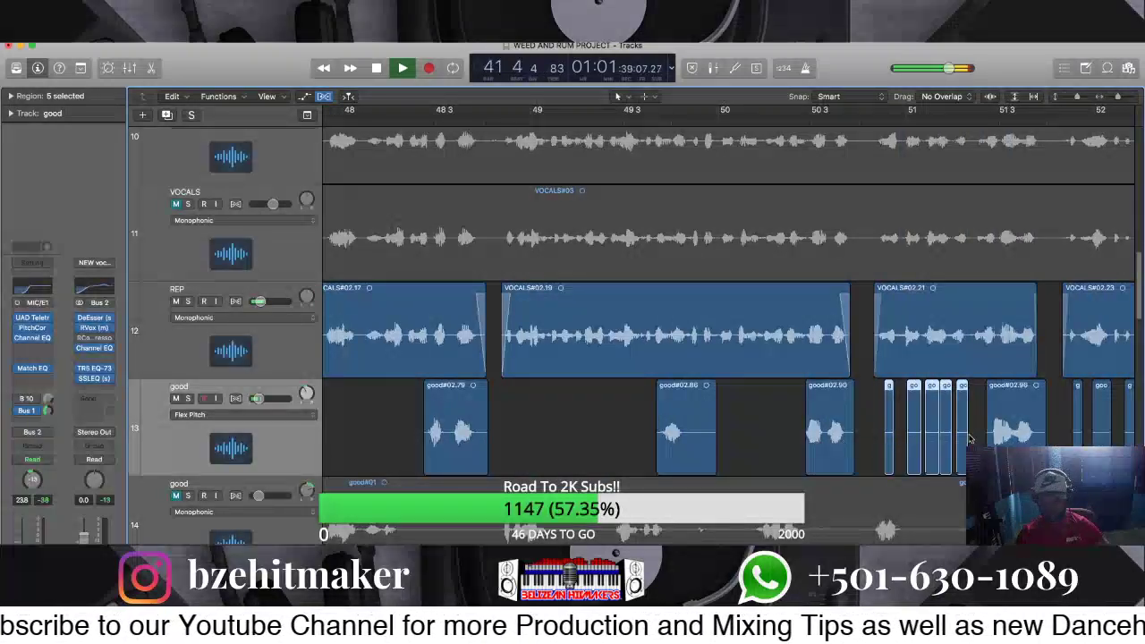
{"action": "key", "text": "Delete"}
Delete the empty slices on good track 13 between good#02.96 and good#02.110, keeping the vocal slice good#02.102
{"action": "scroll", "coordinate": [859, 447], "scroll_direction": "right", "scroll_amount": 5}
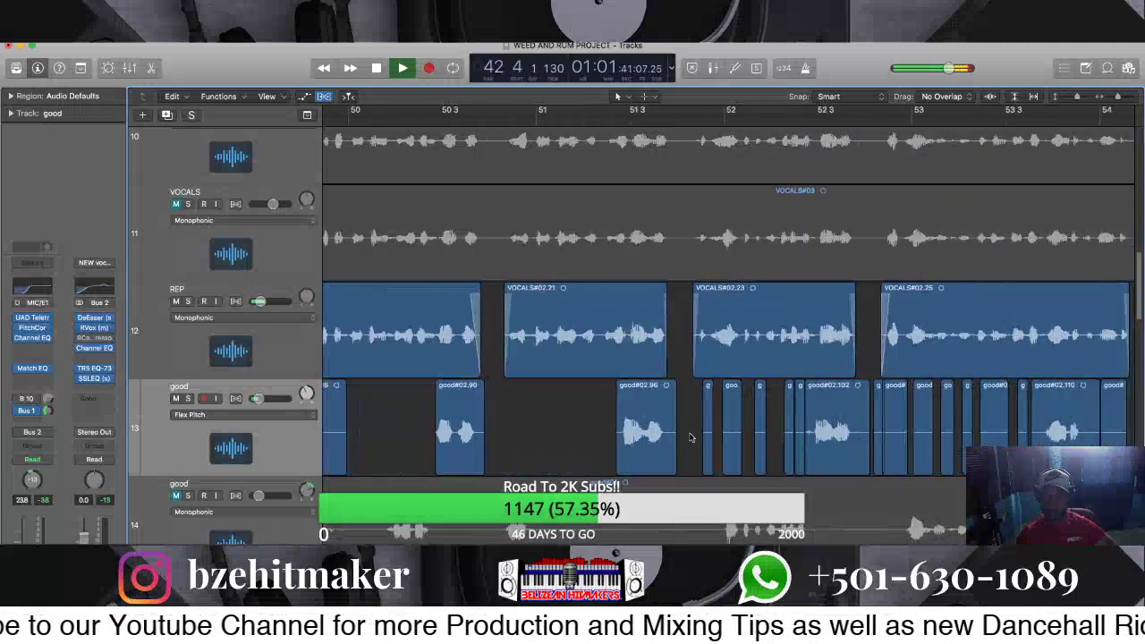
{"action": "left_click_drag", "start_coordinate": [690, 438], "coordinate": [798, 443]}
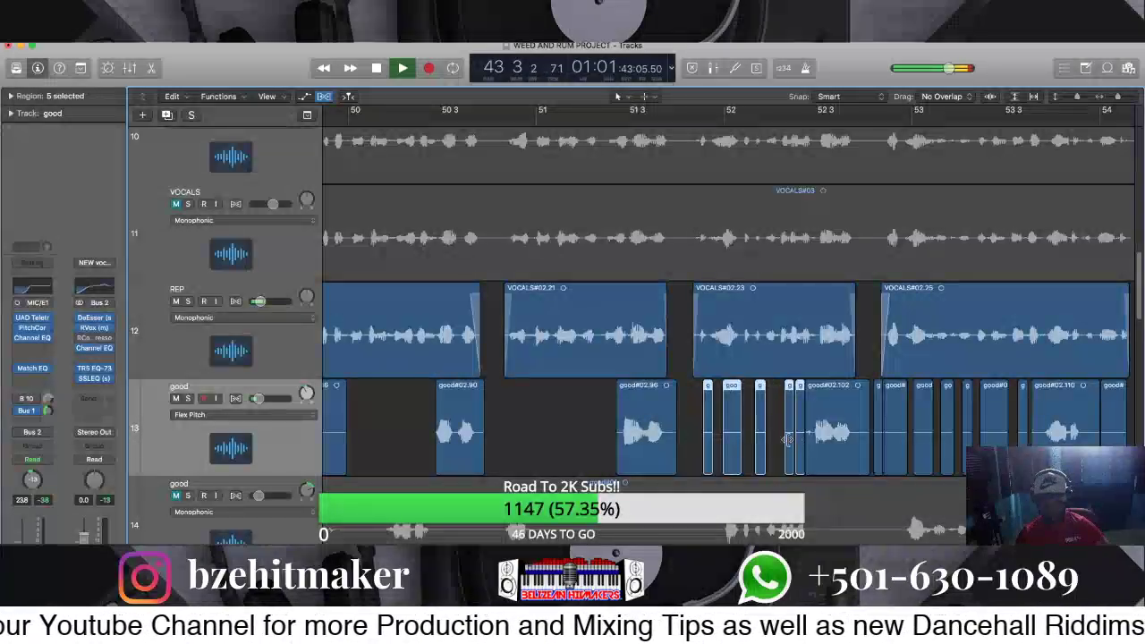
{"action": "key", "text": "Delete"}
{"action": "scroll", "coordinate": [729, 440], "scroll_direction": "right", "scroll_amount": 3}
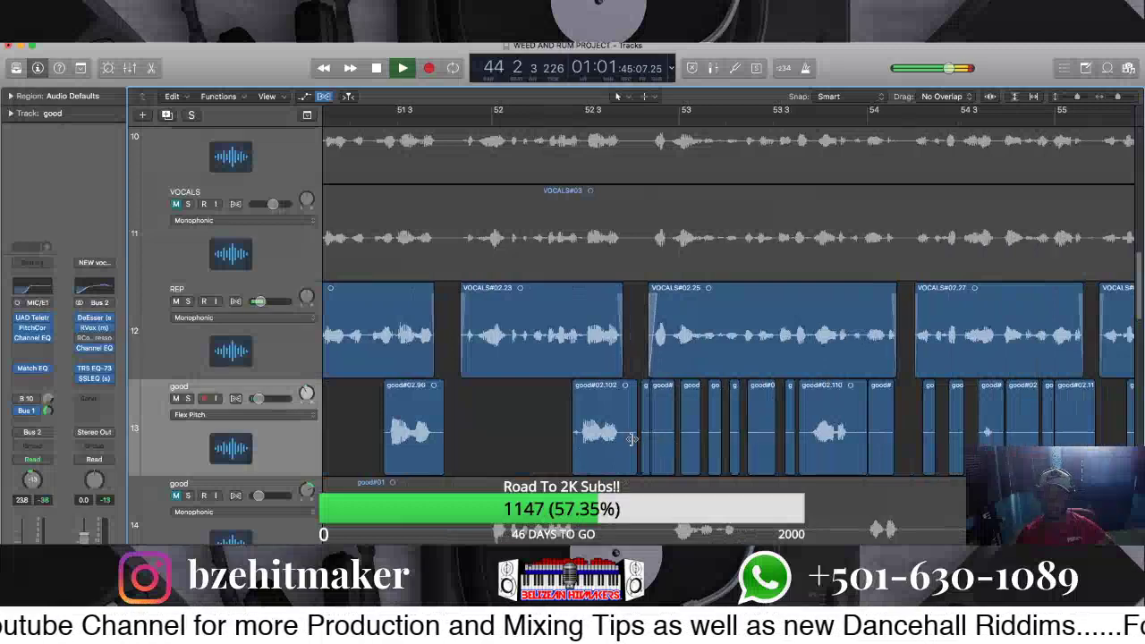
{"action": "left_click", "coordinate": [642, 436]}
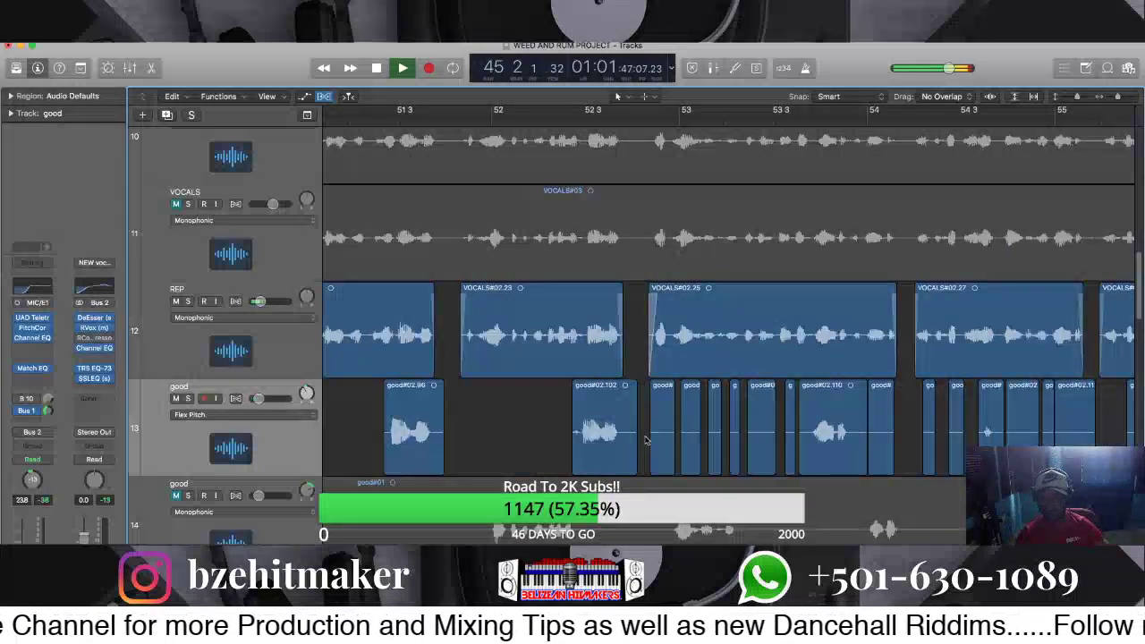
{"action": "left_click_drag", "start_coordinate": [645, 440], "coordinate": [763, 443]}
{"action": "key", "text": "Delete"}
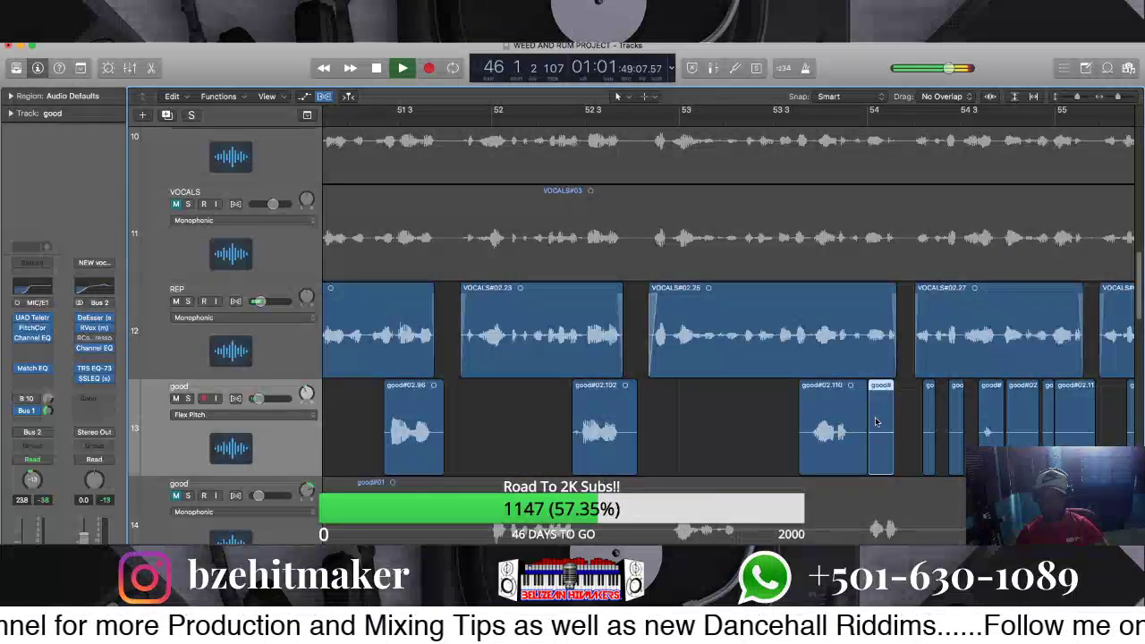
Delete the empty slices on good track 13 from good#02.110 to about bar 55, keeping the short vocal slice after bar 54 3
{"action": "key", "text": "Delete"}
{"action": "key", "text": "Delete"}
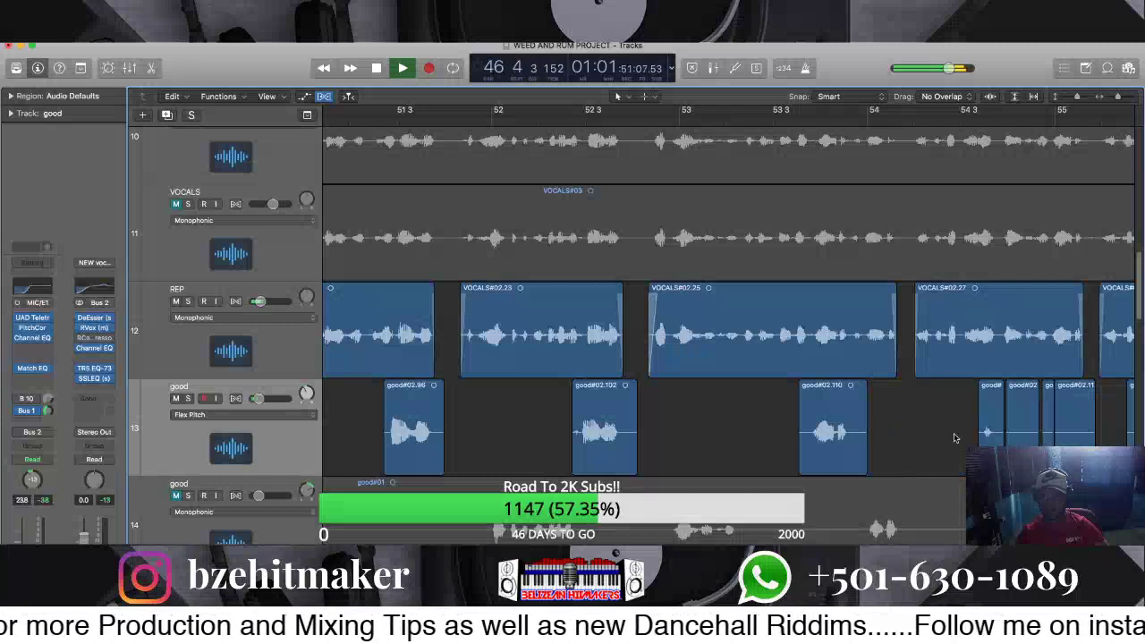
{"action": "key", "text": "Delete"}
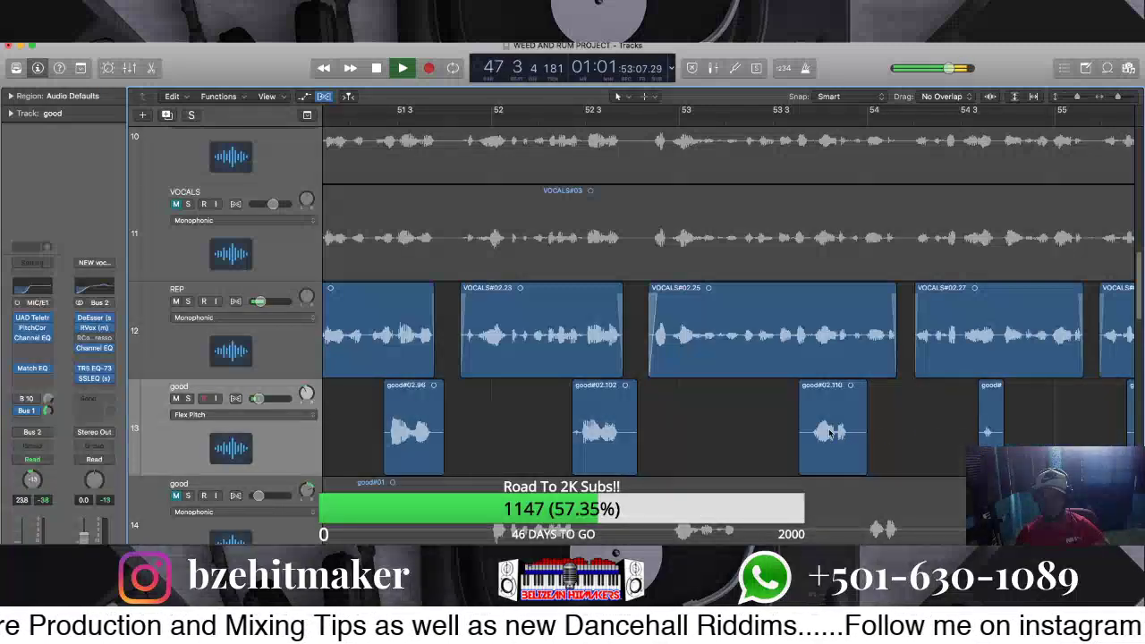
Delete the empty slices on good track 13 from bar 55 up to good#02.123, keeping the vocal slice after bar 55 3
{"action": "scroll", "coordinate": [759, 435], "scroll_direction": "down", "scroll_amount": 5}
{"action": "scroll", "coordinate": [758, 435], "scroll_direction": "up", "scroll_amount": 2}
{"action": "scroll", "coordinate": [758, 435], "scroll_direction": "right", "scroll_amount": 5}
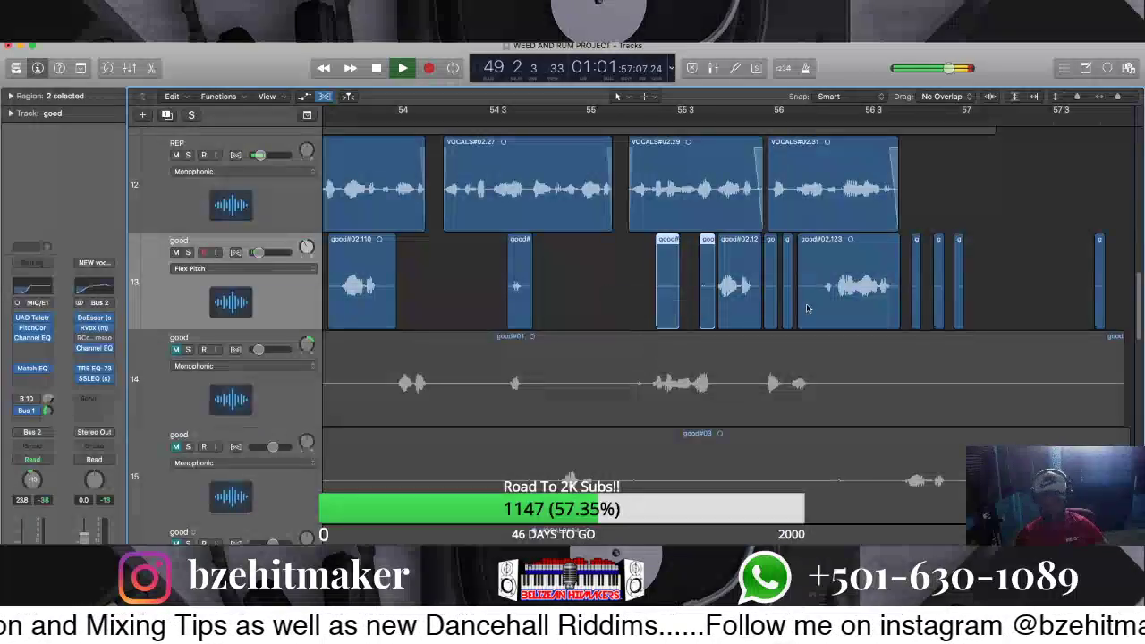
{"action": "key", "text": "Delete"}
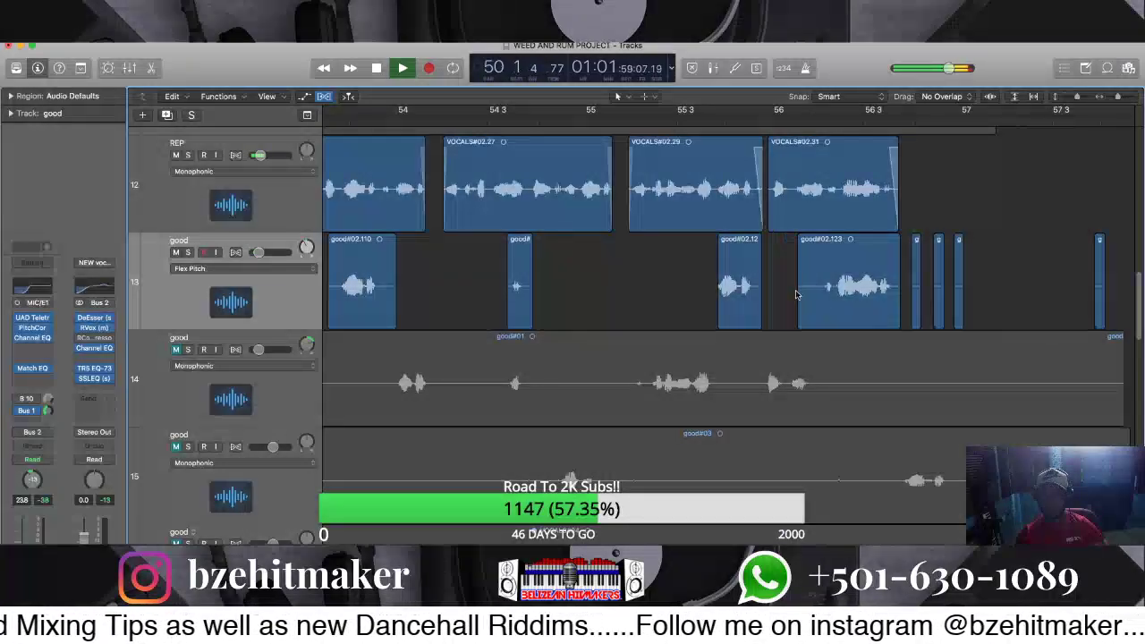
Trim the empty start of slice good#02.123 on good track 13 and delete all remaining empty slices after it
{"action": "left_click_drag", "start_coordinate": [800, 295], "coordinate": [820, 295]}
{"action": "left_click_drag", "start_coordinate": [1014, 288], "coordinate": [933, 289]}
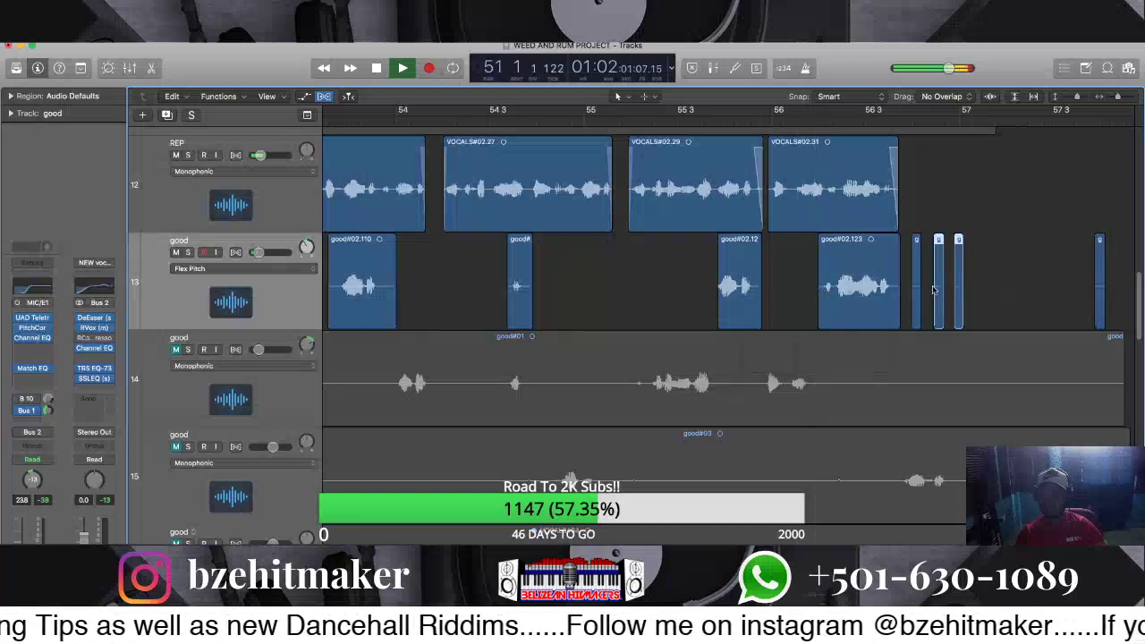
{"action": "key", "text": "Delete"}
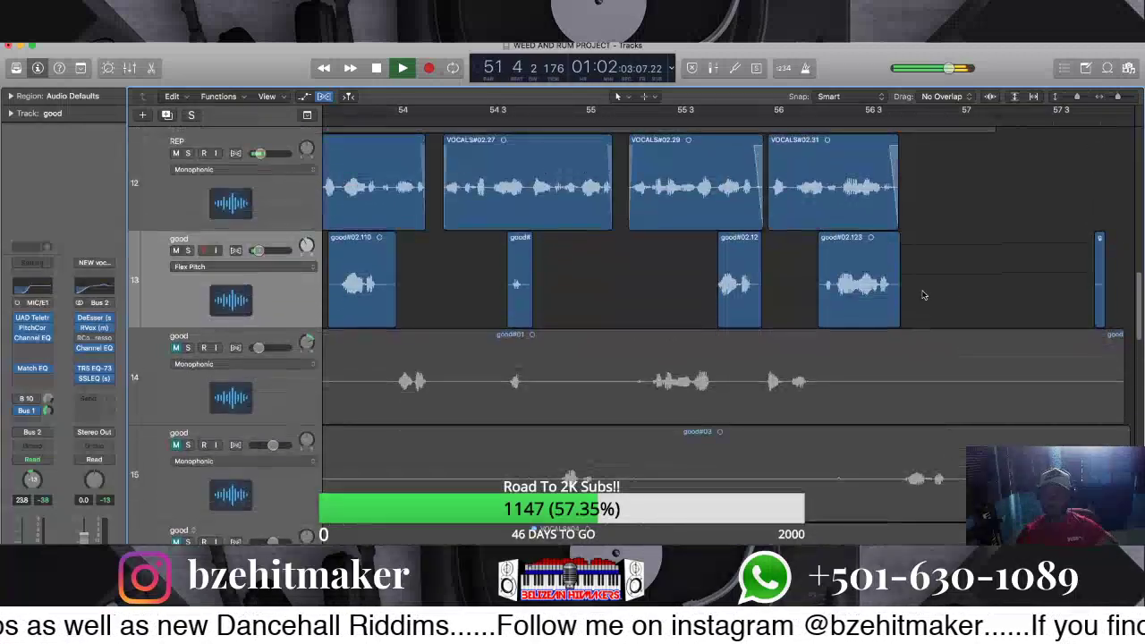
{"action": "scroll", "coordinate": [914, 295], "scroll_direction": "down", "scroll_amount": 5}
{"action": "scroll", "coordinate": [914, 295], "scroll_direction": "up", "scroll_amount": 5}
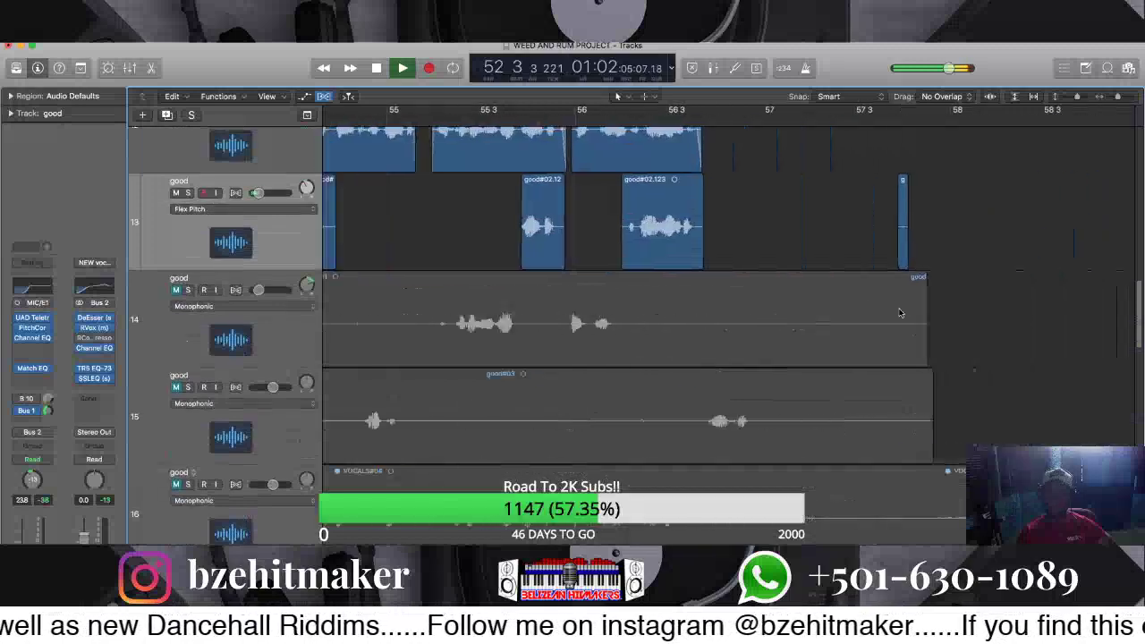
{"action": "scroll", "coordinate": [901, 313], "scroll_direction": "up", "scroll_amount": 2}
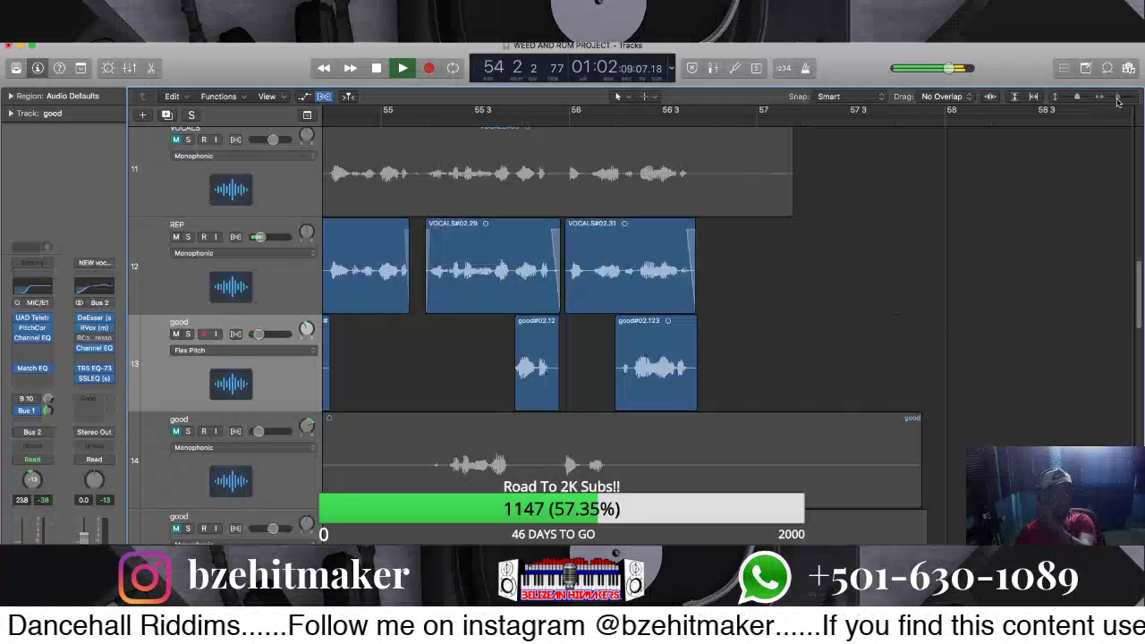
Select the FUEGO, VOCALS FLEX, DIST and ad-lib regions from about bar 56 to 64, and play the song from about bar 54
{"action": "left_click_drag", "start_coordinate": [1117, 98], "coordinate": [1115, 99]}
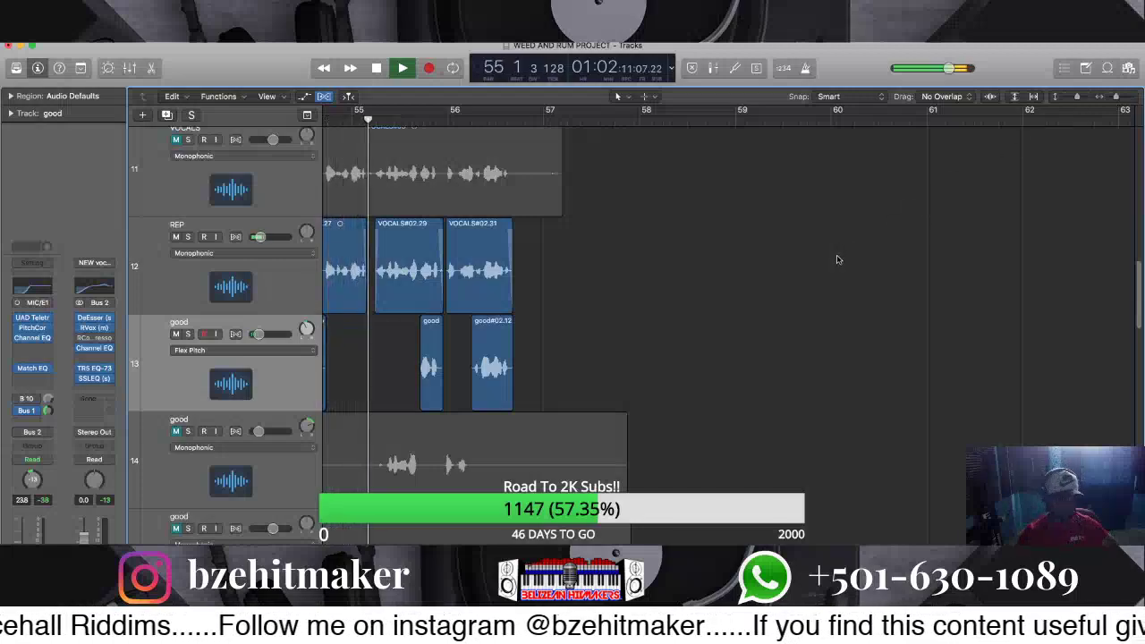
{"action": "scroll", "coordinate": [837, 260], "scroll_direction": "left", "scroll_amount": 5}
{"action": "scroll", "coordinate": [837, 260], "scroll_direction": "left", "scroll_amount": 3}
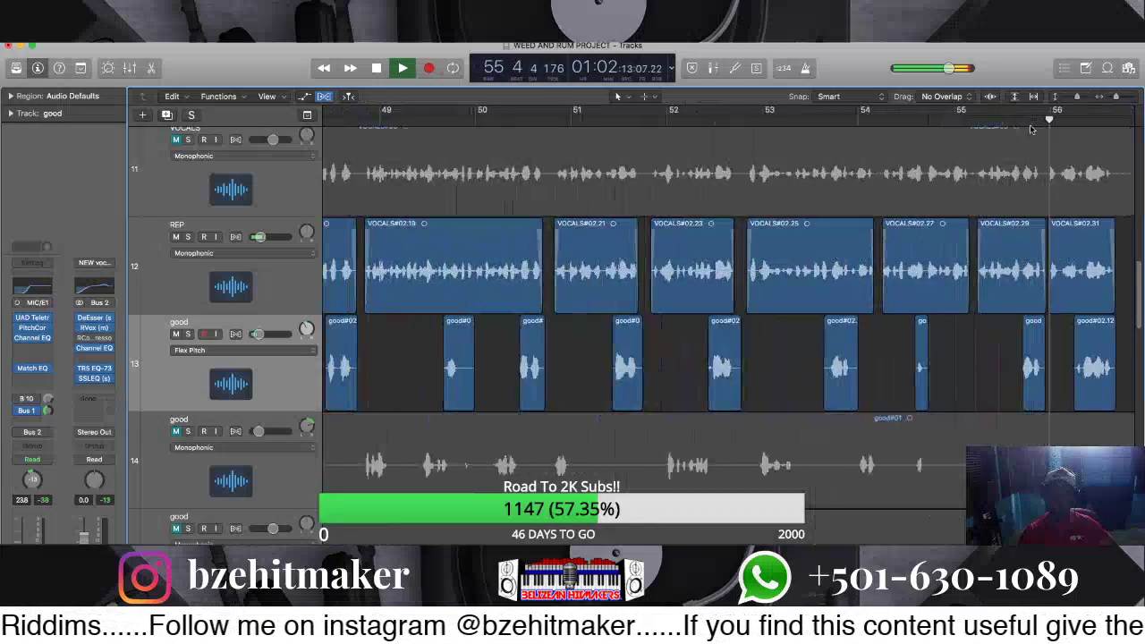
{"action": "mouse_move", "coordinate": [1113, 98]}
{"action": "left_mouse_down"}
{"action": "mouse_move", "coordinate": [1069, 102]}
{"action": "mouse_move", "coordinate": [1111, 98]}
{"action": "left_mouse_up"}
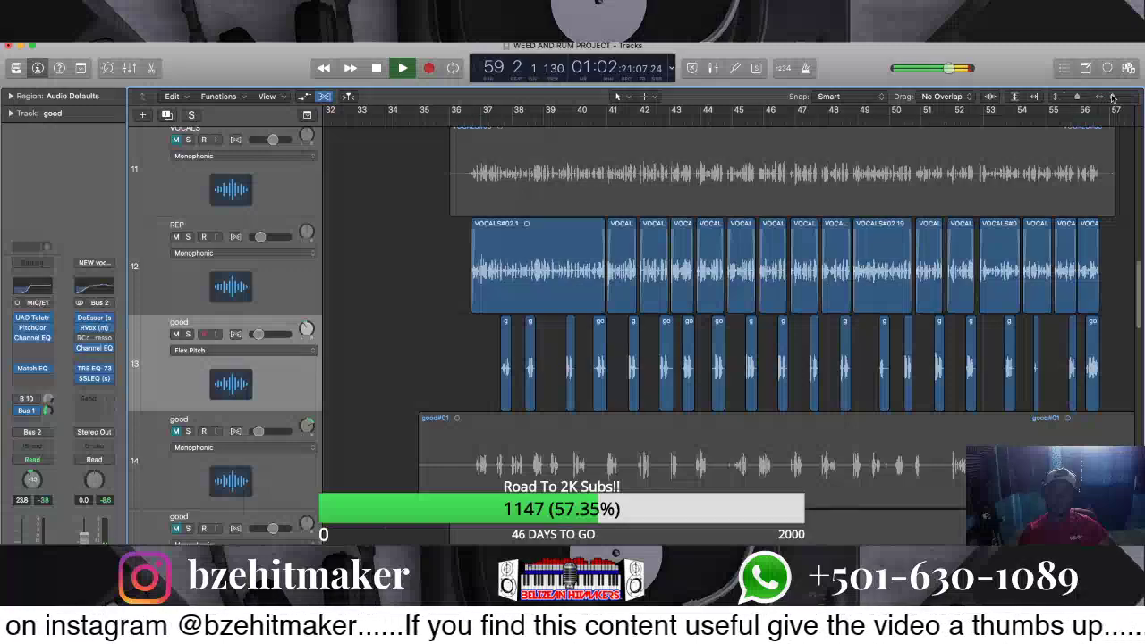
{"action": "left_click_drag", "start_coordinate": [1112, 98], "coordinate": [1065, 101]}
{"action": "left_click_drag", "start_coordinate": [926, 456], "coordinate": [832, 184]}
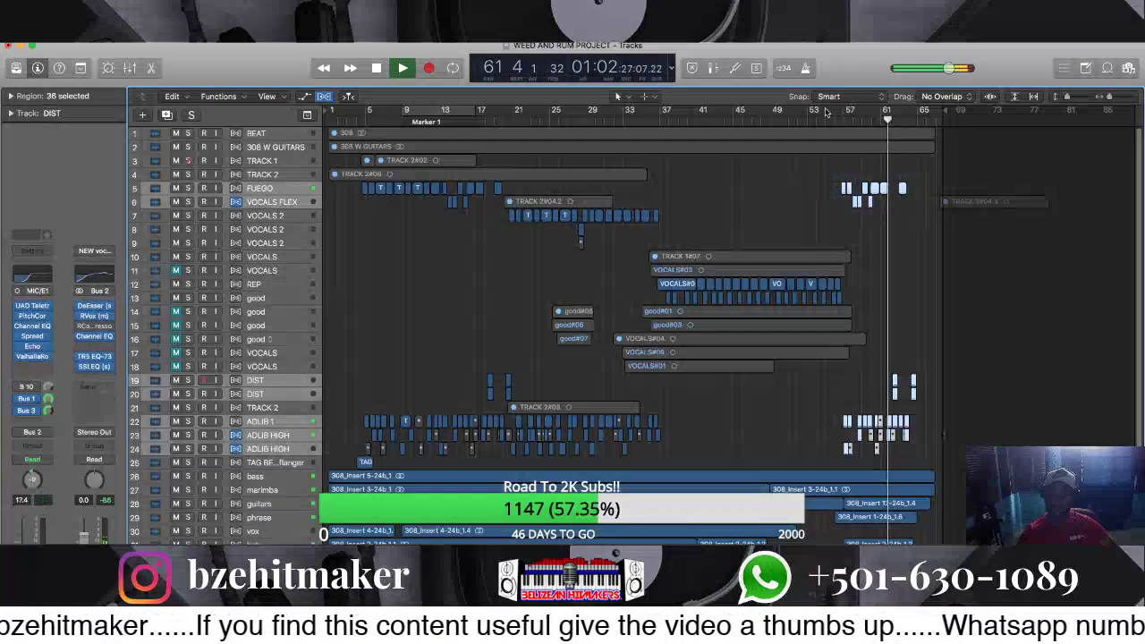
{"action": "left_click", "coordinate": [825, 111]}
Inspect and audition the VOCALS FLEX and FUEGO regions around bars 58 and 59 in short playback passes
{"action": "mouse_move", "coordinate": [1109, 97]}
{"action": "left_mouse_down"}
{"action": "mouse_move", "coordinate": [1121, 96]}
{"action": "mouse_move", "coordinate": [1070, 97]}
{"action": "mouse_move", "coordinate": [1126, 98]}
{"action": "left_mouse_up"}
{"action": "key", "text": "space"}
{"action": "left_click_drag", "start_coordinate": [924, 225], "coordinate": [915, 222]}
{"action": "key", "text": "space"}
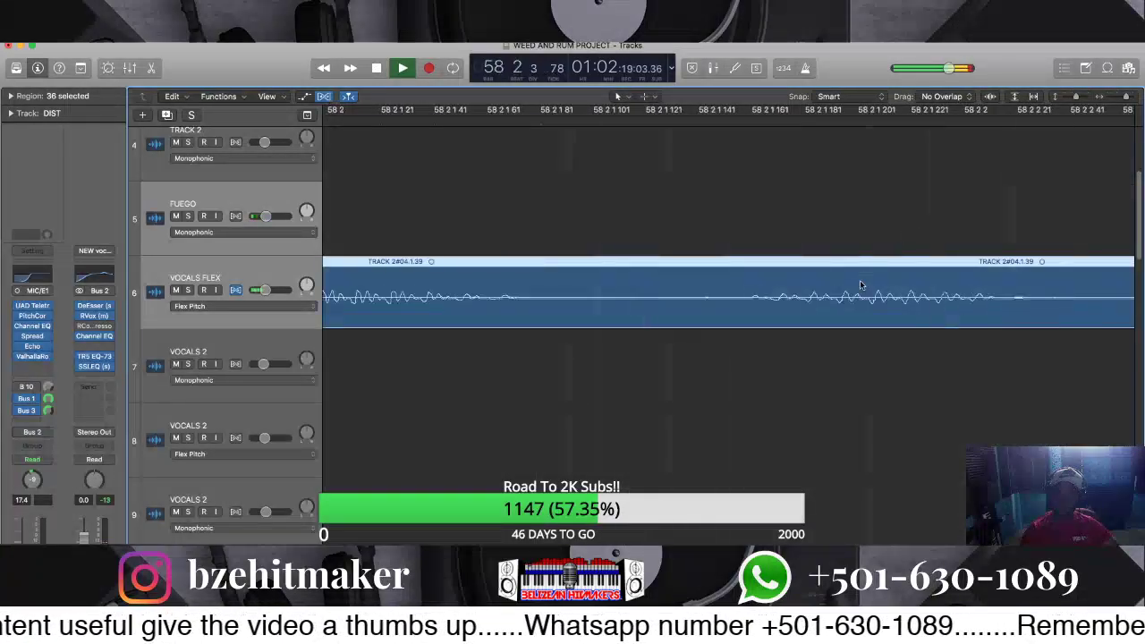
{"action": "key", "text": "space"}
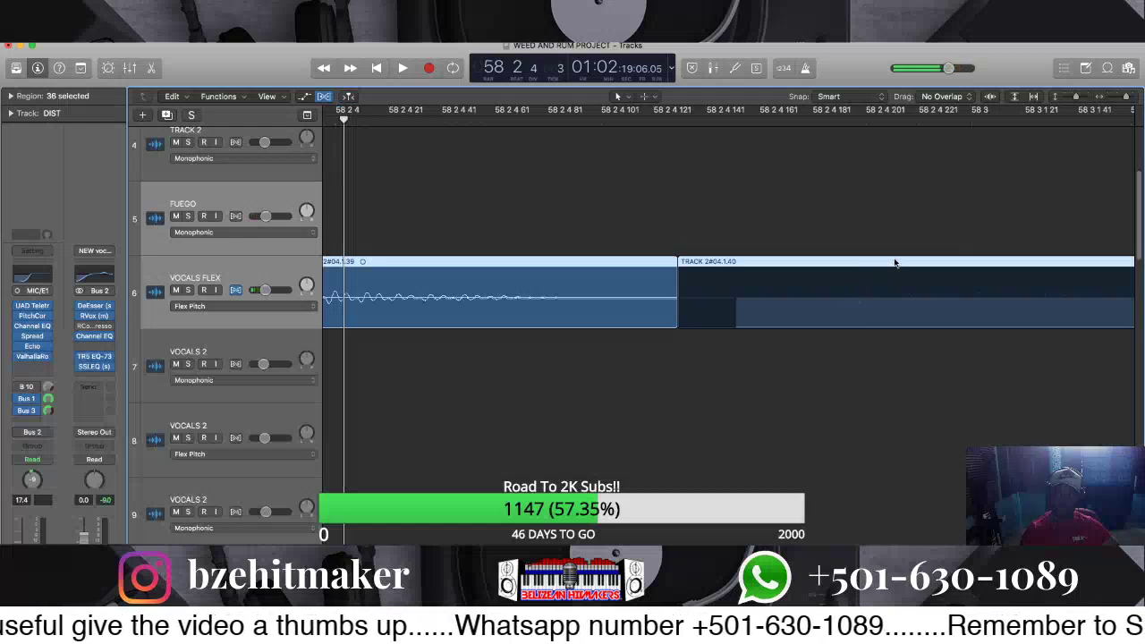
{"action": "key", "text": "space"}
{"action": "key", "text": "space"}
{"action": "left_click_drag", "start_coordinate": [894, 263], "coordinate": [889, 260]}
{"action": "key", "text": "space"}
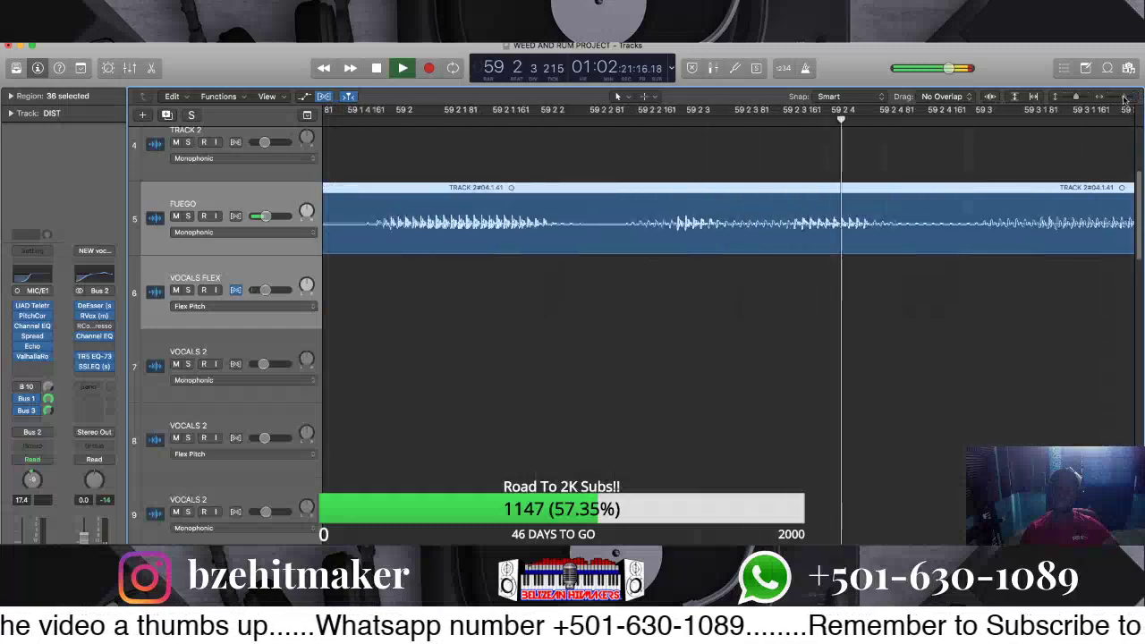
Copy the channel strip setting of ADLIB HIGH track 23 onto good track 13 and check its Match EQ
{"action": "left_click_drag", "start_coordinate": [1124, 98], "coordinate": [1072, 97]}
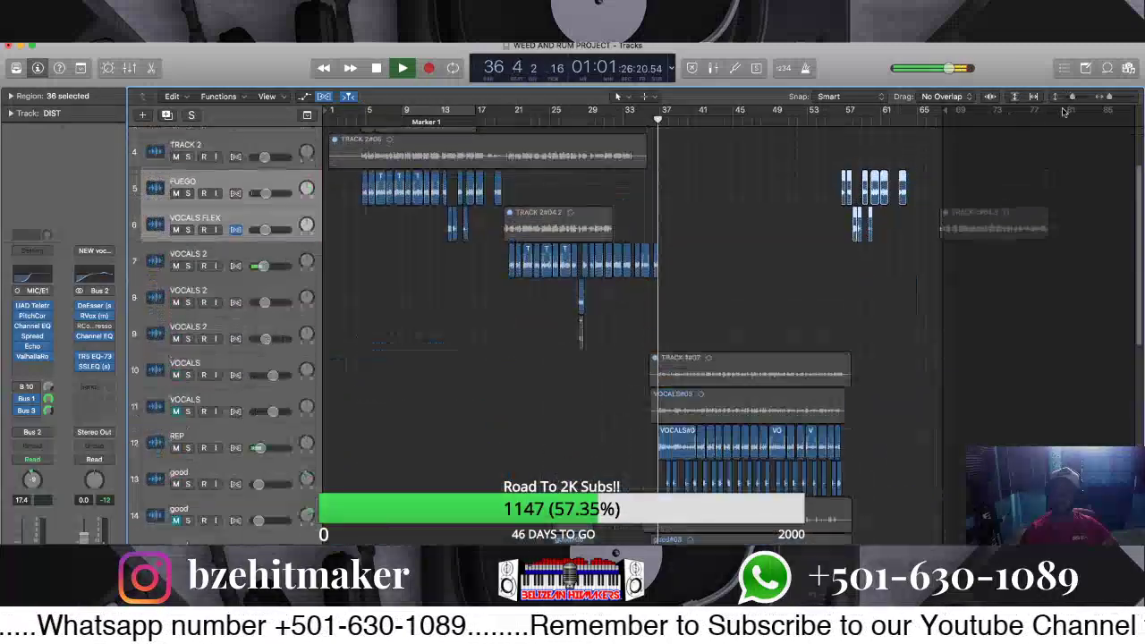
{"action": "scroll", "coordinate": [653, 284], "scroll_direction": "down", "scroll_amount": 5}
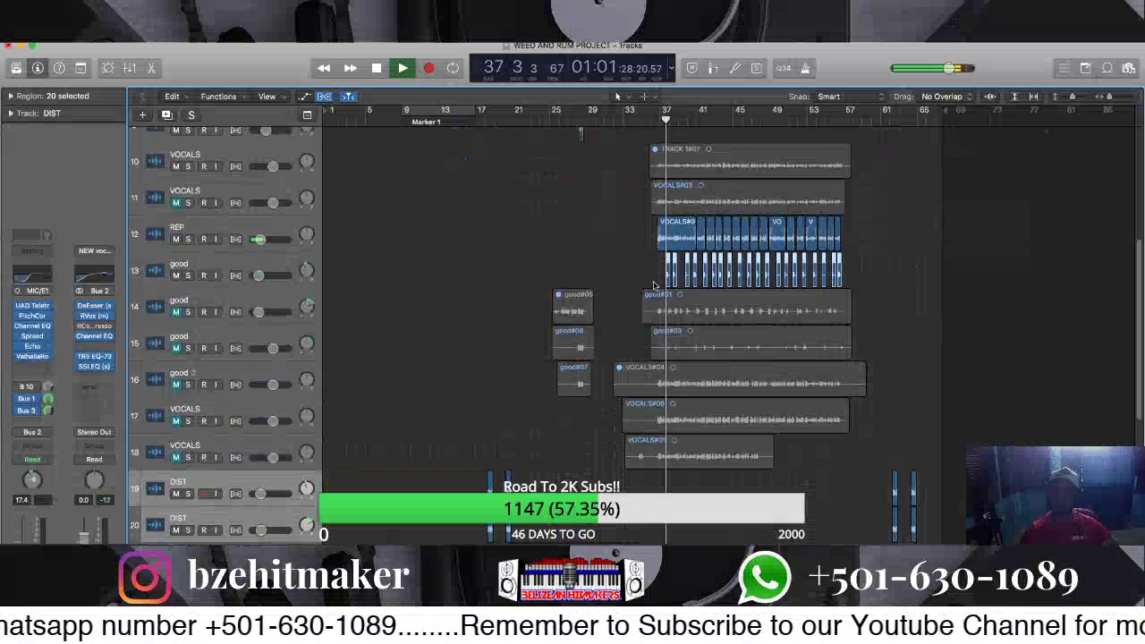
{"action": "scroll", "coordinate": [653, 284], "scroll_direction": "down", "scroll_amount": 5}
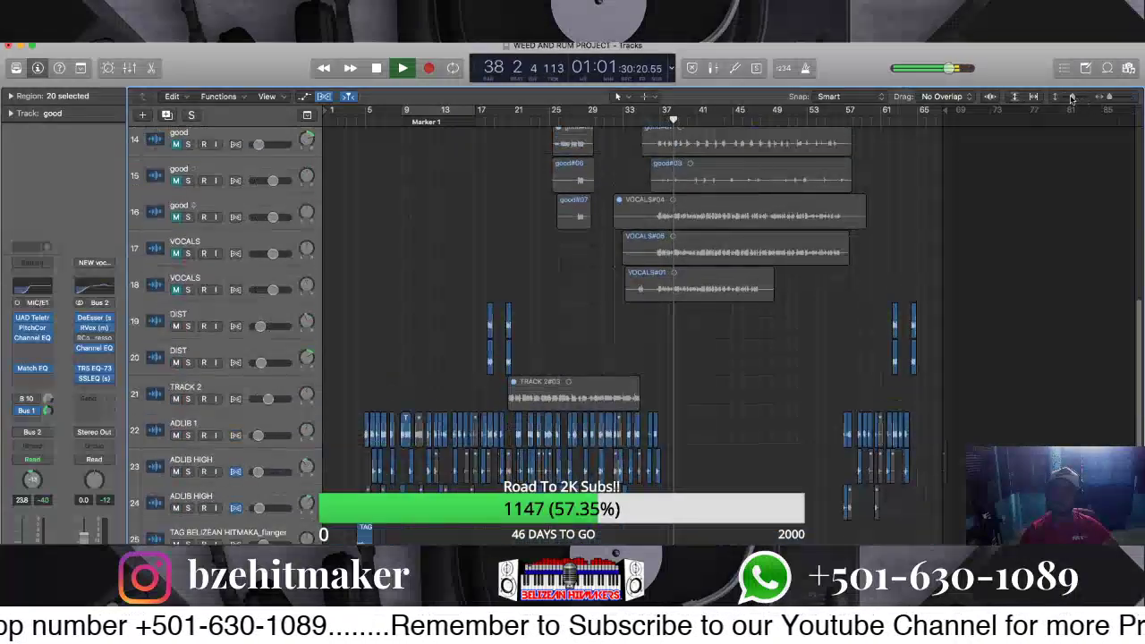
{"action": "left_click_drag", "start_coordinate": [1071, 99], "coordinate": [1067, 97]}
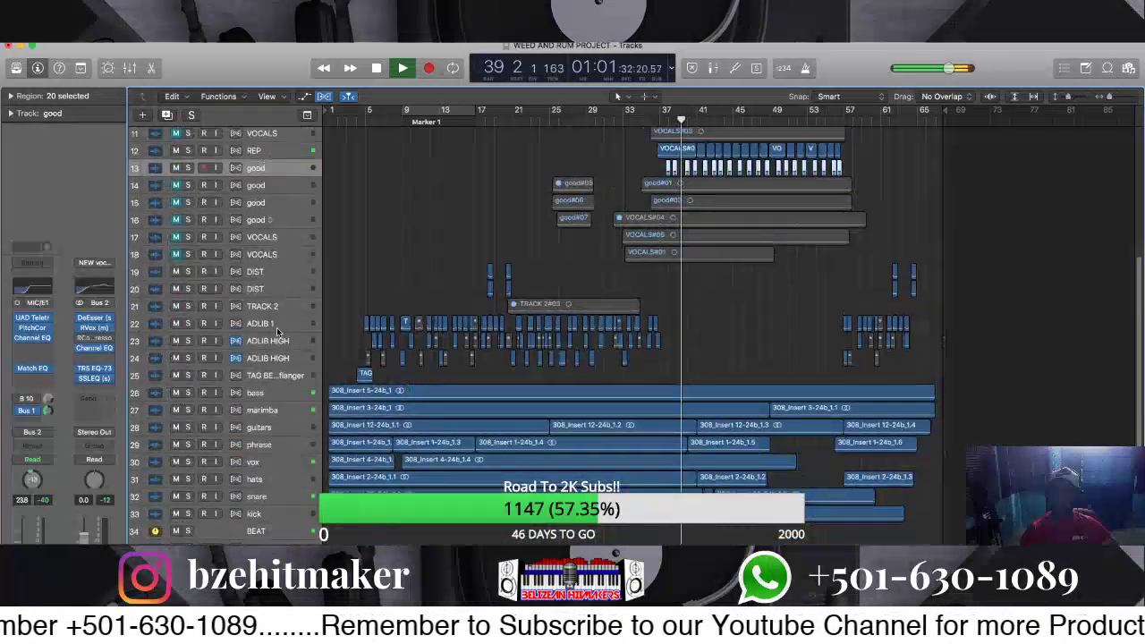
{"action": "left_click", "coordinate": [265, 339]}
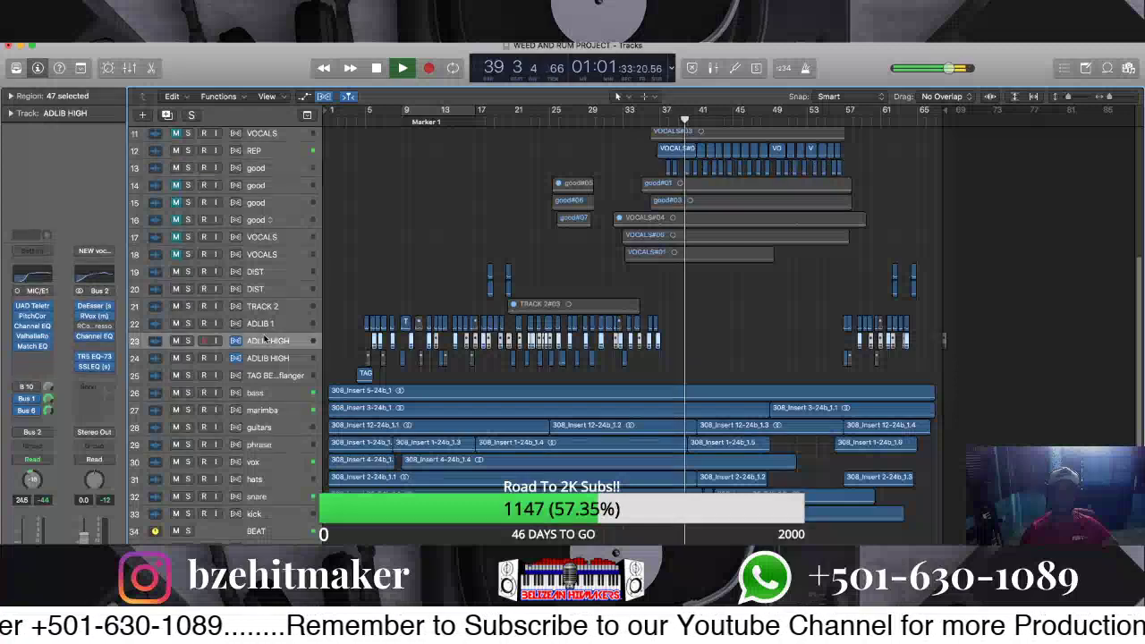
{"action": "left_click", "coordinate": [32, 251]}
{"action": "left_click", "coordinate": [52, 289]}
{"action": "left_click", "coordinate": [256, 168]}
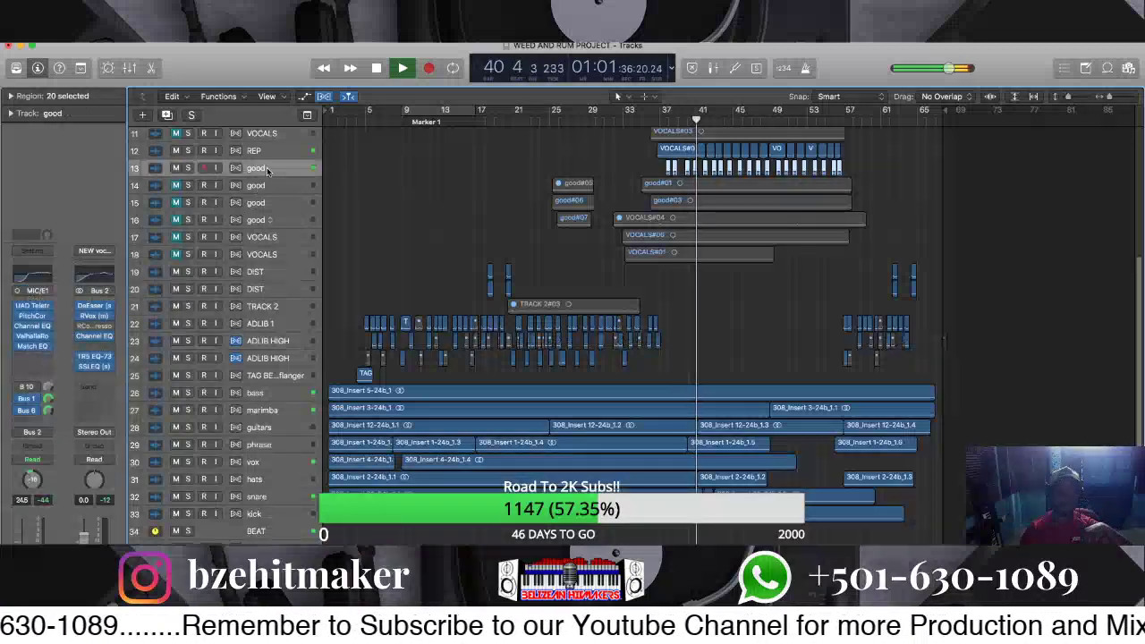
{"action": "left_click", "coordinate": [44, 266]}
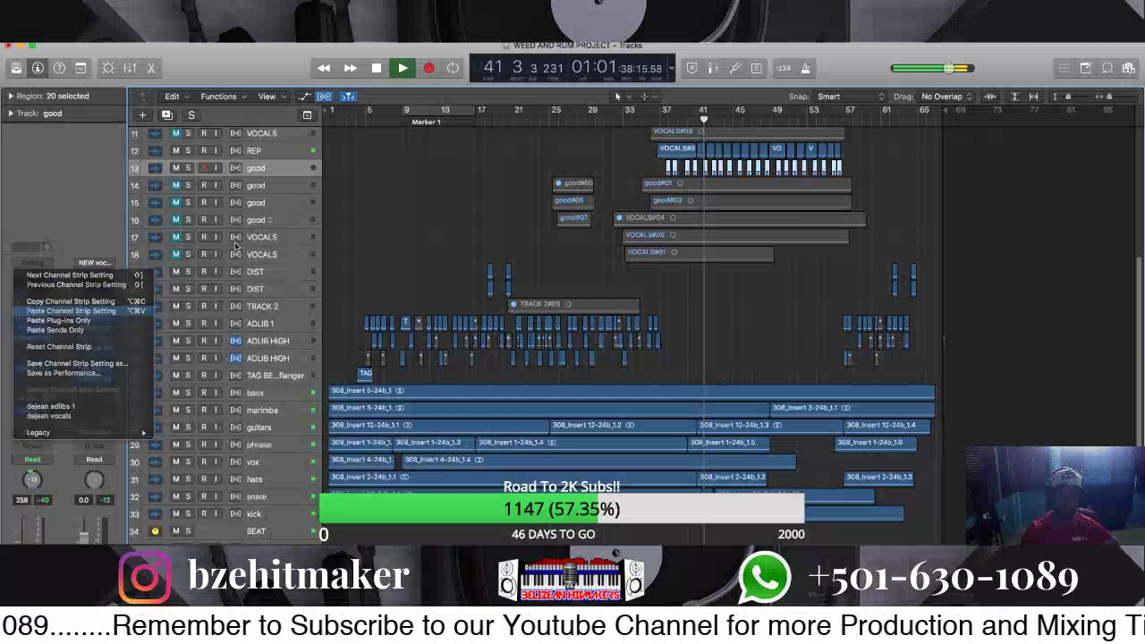
{"action": "left_click", "coordinate": [52, 307]}
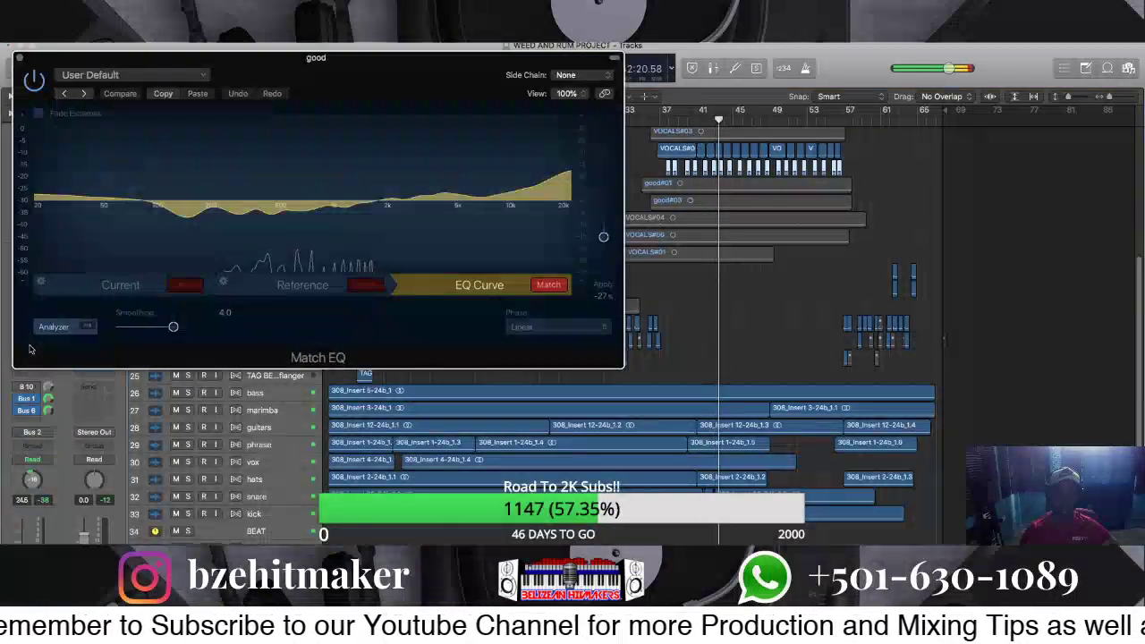
{"action": "left_click", "coordinate": [31, 347]}
{"action": "left_click", "coordinate": [17, 57]}
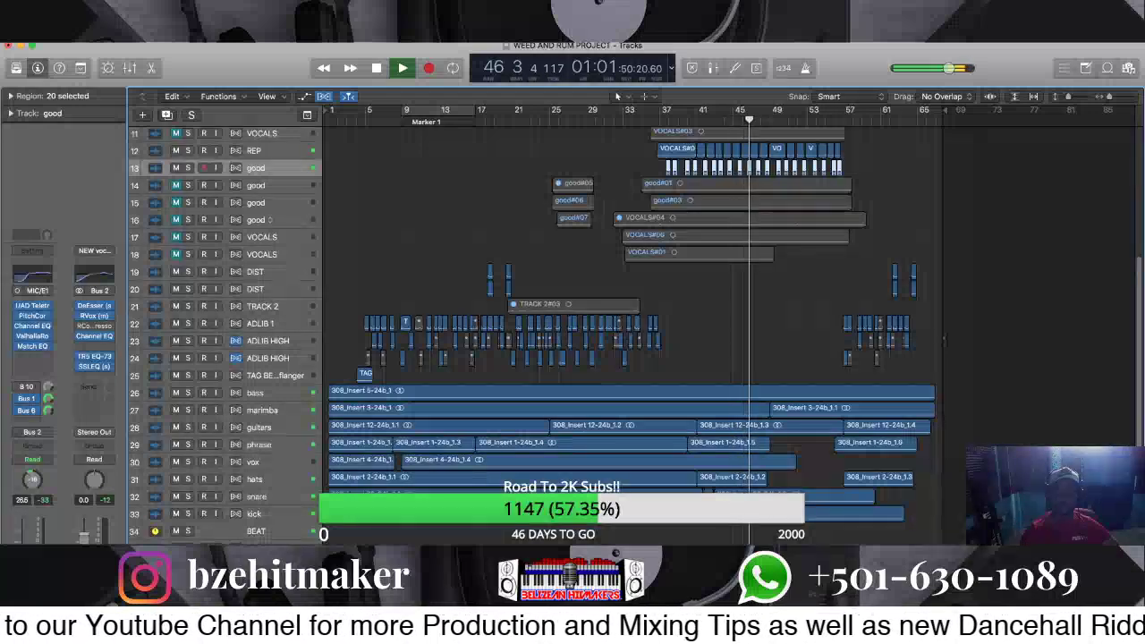
Paste the copied channel strip setting onto good track 14 and unmute the track with its pan at +24
{"action": "left_click_drag", "start_coordinate": [1068, 97], "coordinate": [1073, 97]}
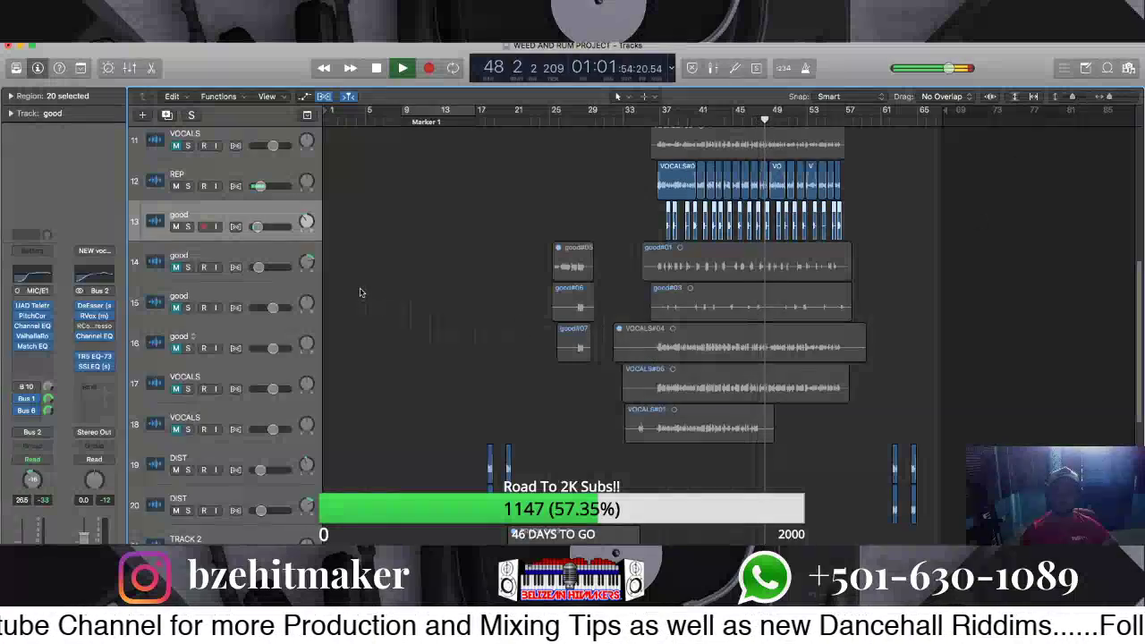
{"action": "left_click", "coordinate": [198, 257]}
{"action": "left_click", "coordinate": [46, 270]}
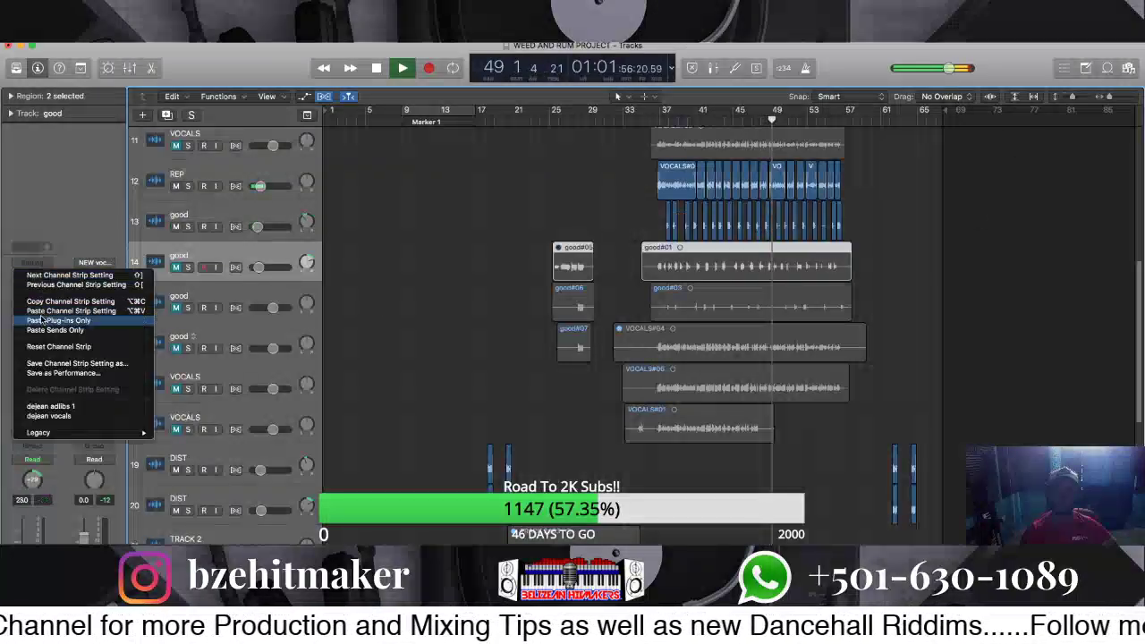
{"action": "left_click", "coordinate": [53, 311]}
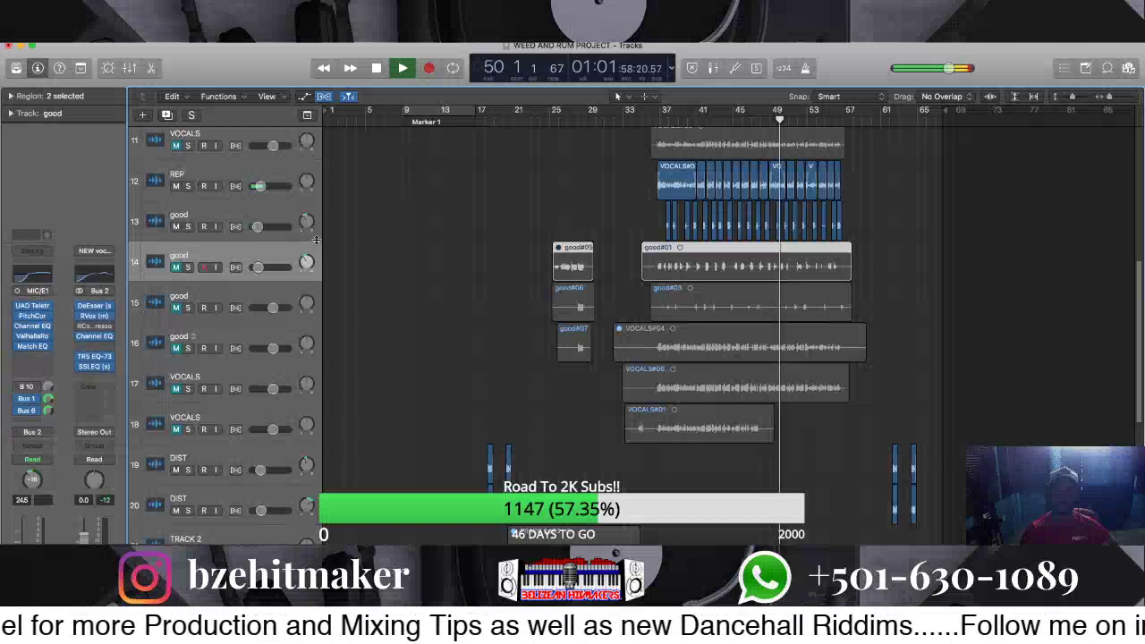
{"action": "left_click", "coordinate": [175, 268]}
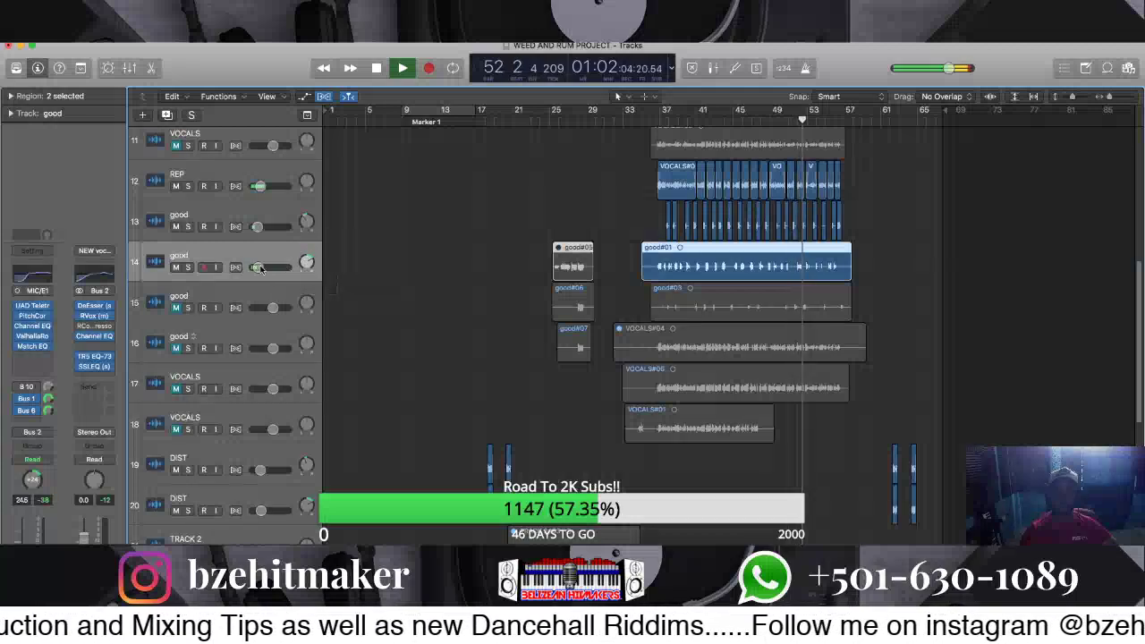
Remove silence from the short region near bar 25 on good track 14, using a 1.0% threshold and 0.1000 sec minimum silence
{"action": "right_click", "coordinate": [742, 266]}
{"action": "mouse_move", "coordinate": [788, 384]}
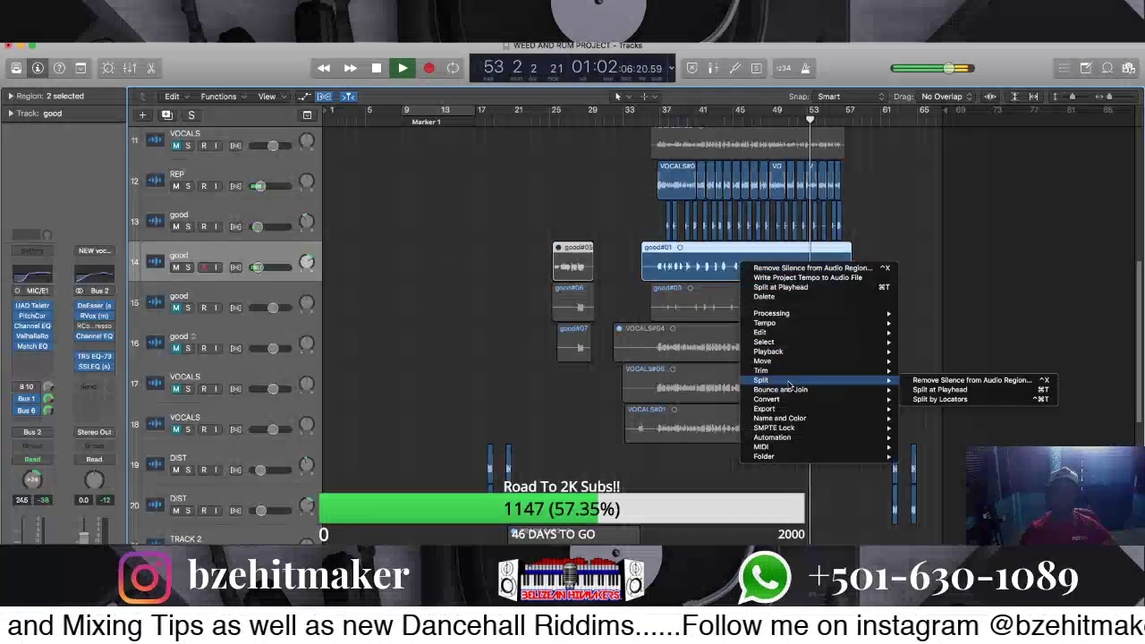
{"action": "left_click", "coordinate": [961, 380]}
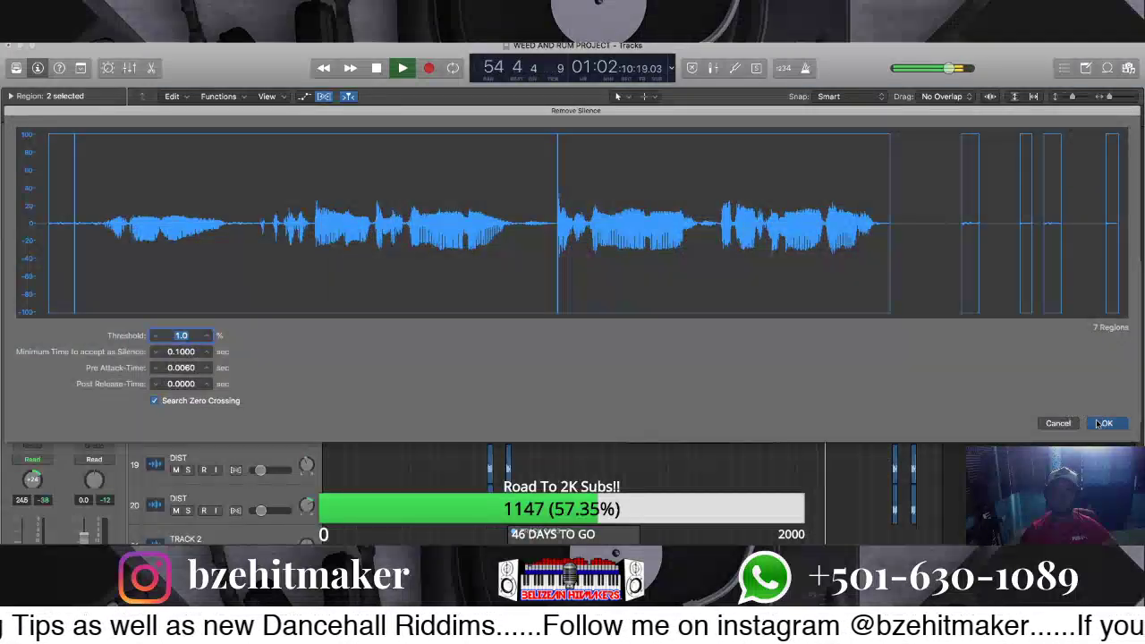
{"action": "left_click", "coordinate": [1102, 423]}
{"action": "right_click", "coordinate": [821, 273]}
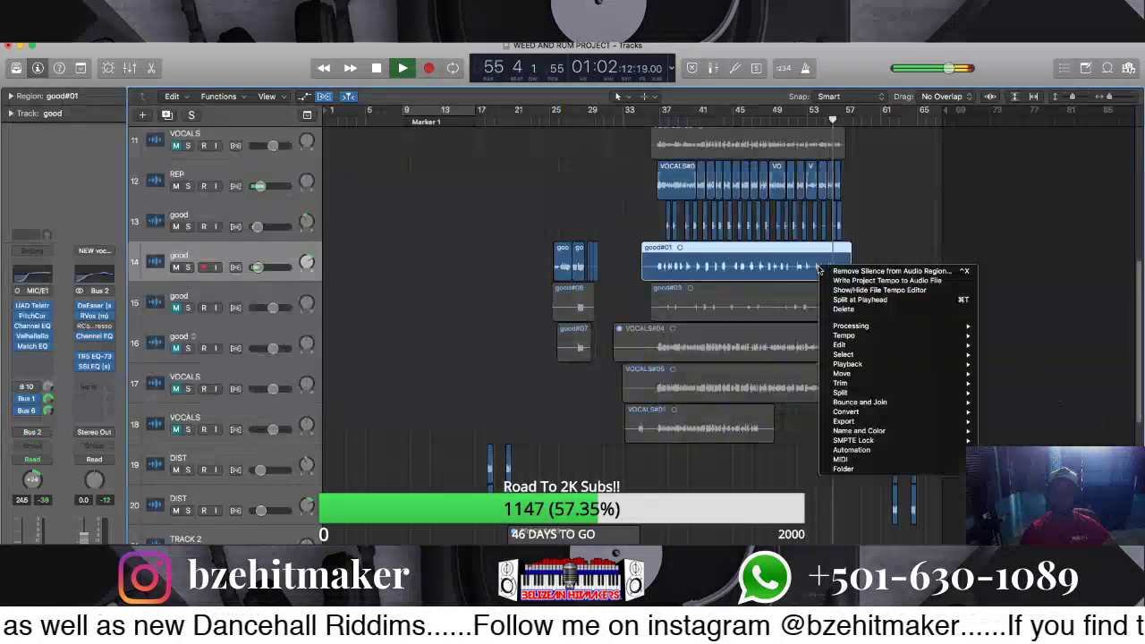
{"action": "mouse_move", "coordinate": [950, 394]}
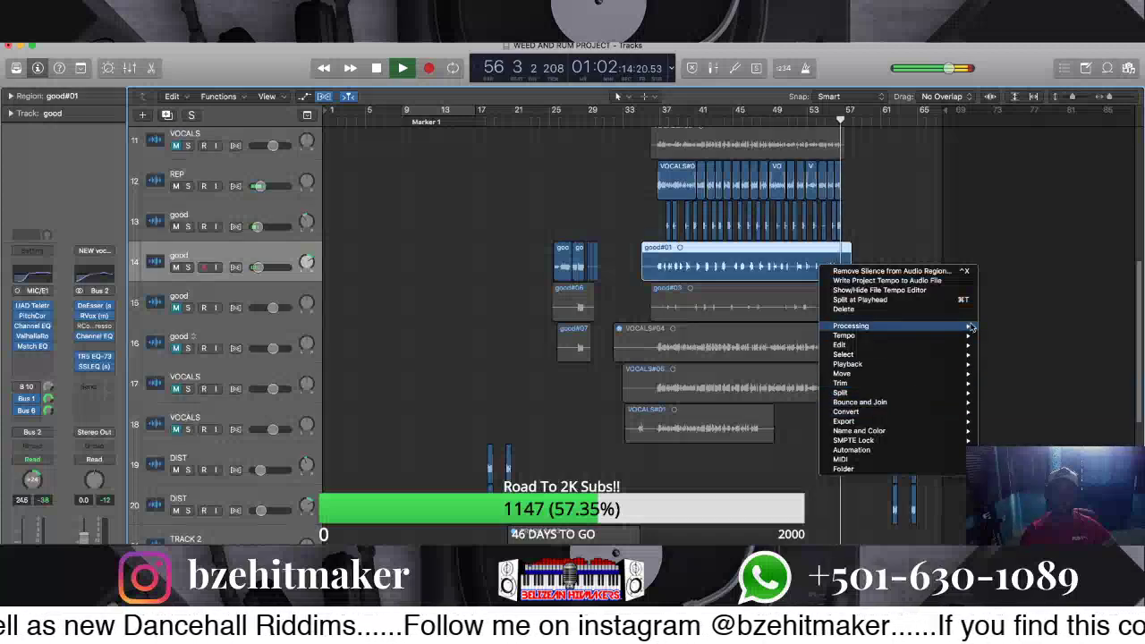
{"action": "left_click", "coordinate": [423, 196]}
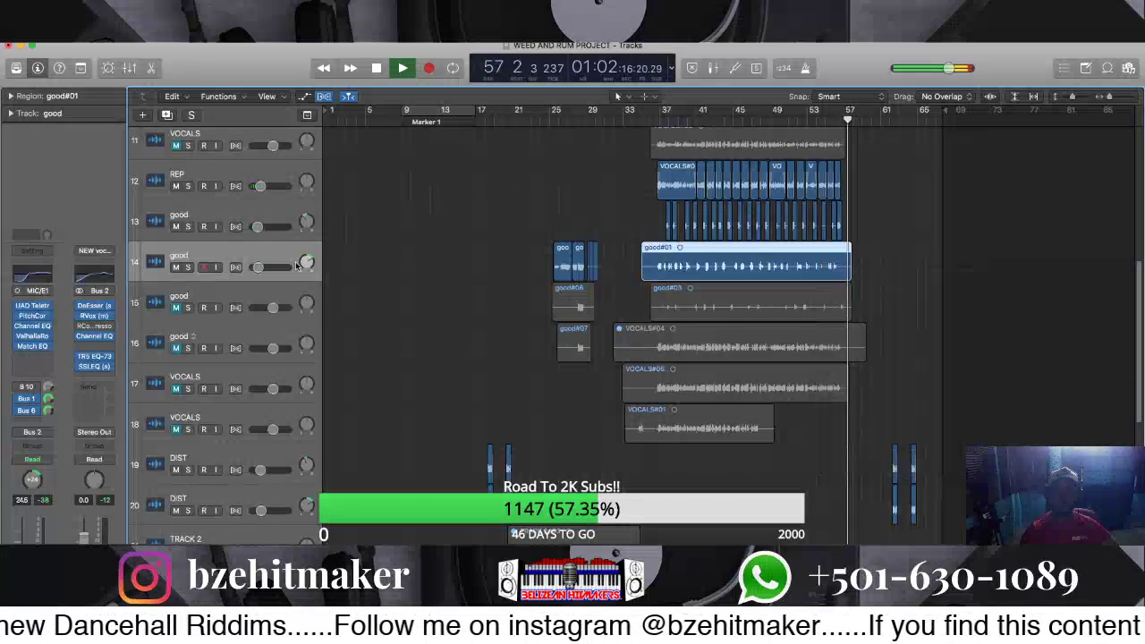
Enable Flex on good track 14 and set its mode to Flex Pitch
{"action": "left_click", "coordinate": [236, 269]}
{"action": "left_click_drag", "start_coordinate": [1070, 98], "coordinate": [1080, 97]}
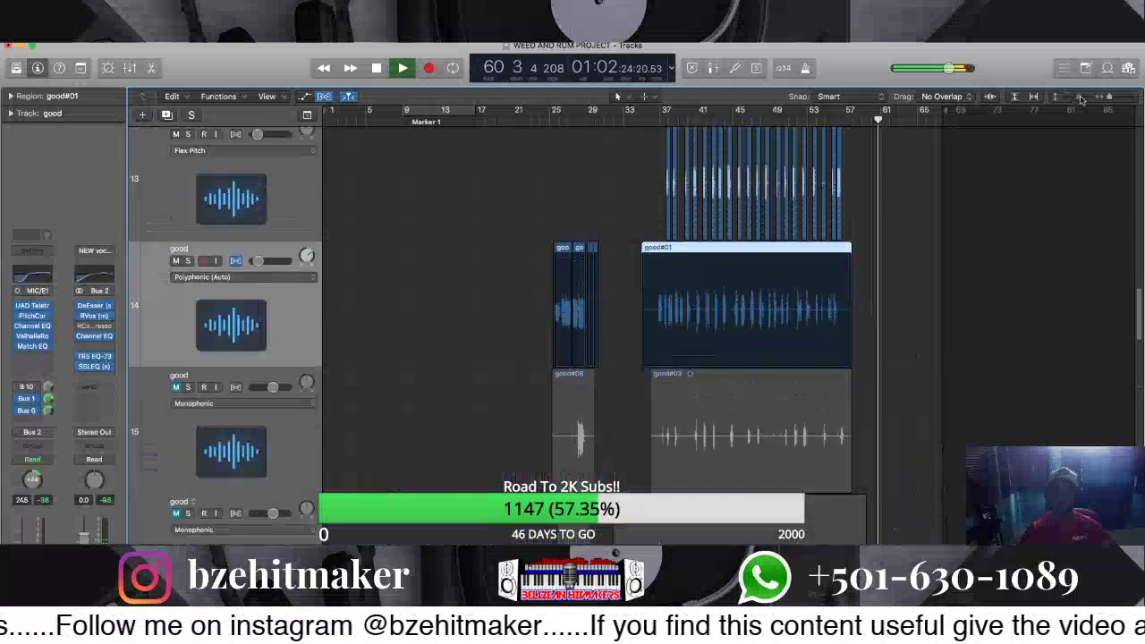
{"action": "left_click", "coordinate": [260, 275]}
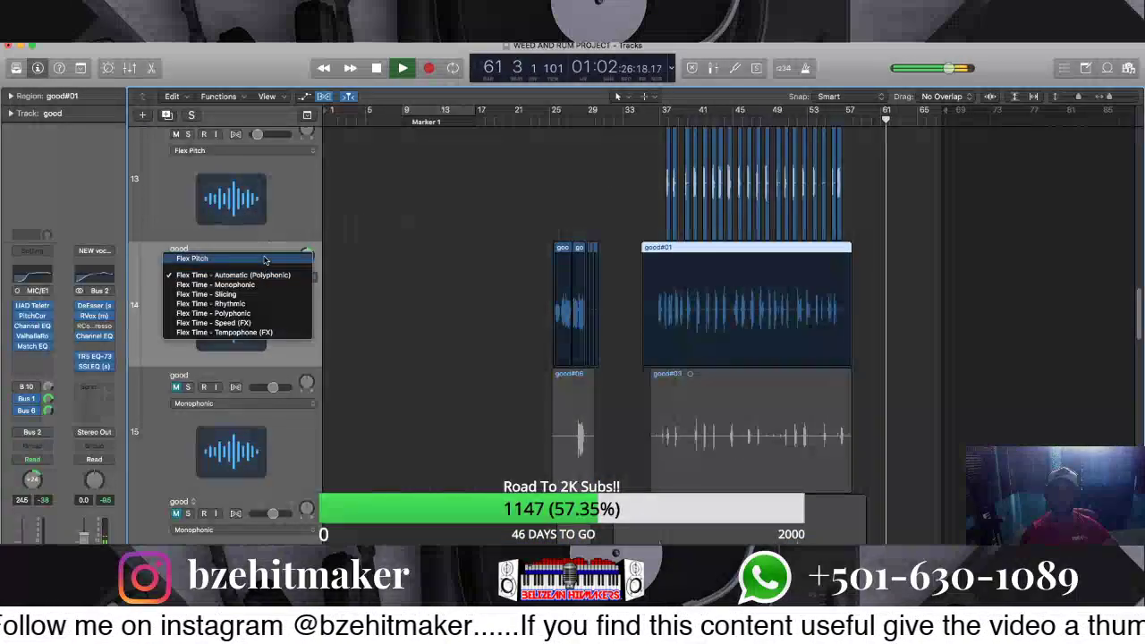
{"action": "left_click", "coordinate": [227, 271]}
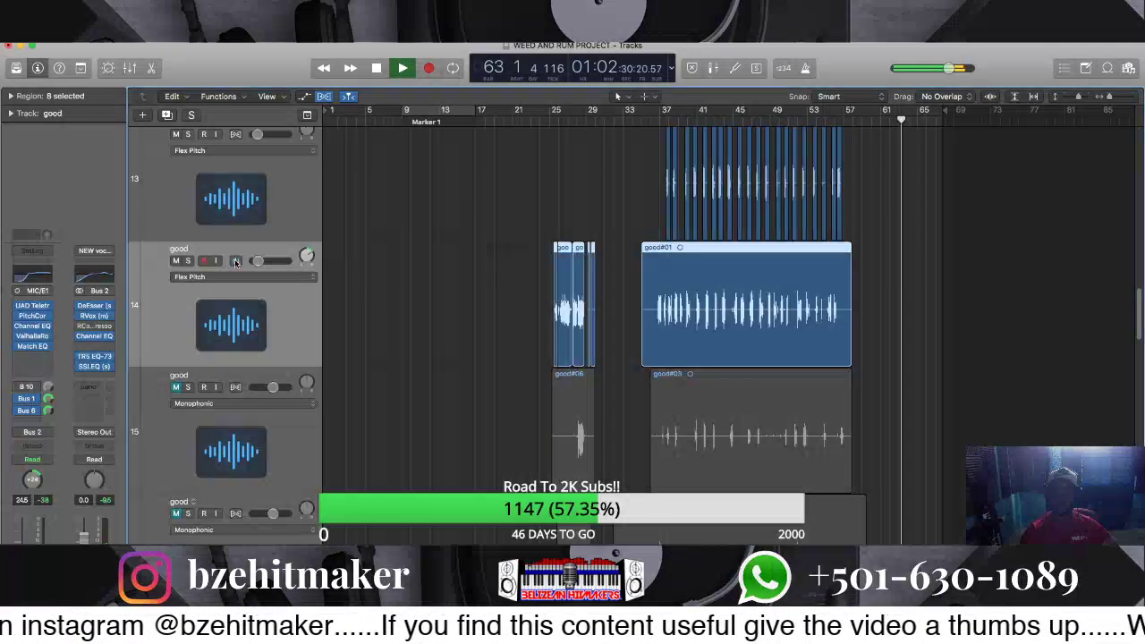
Play the song from about bar 37 and hide the Flex view to examine the good vocal tracks
{"action": "left_click", "coordinate": [663, 120]}
{"action": "key", "text": "z"}
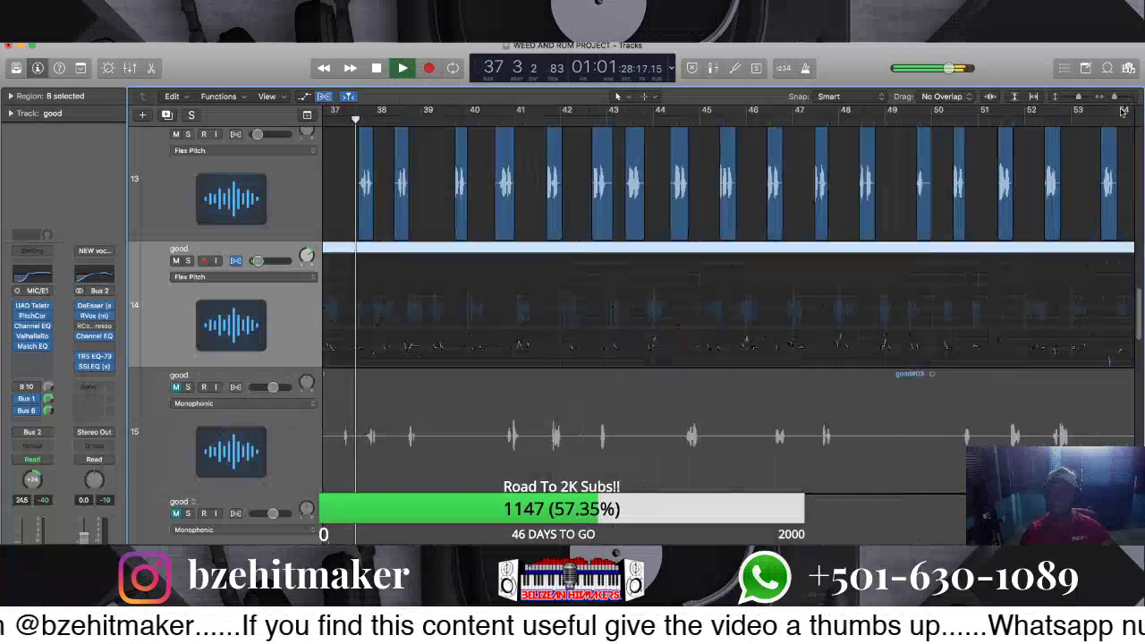
{"action": "left_click", "coordinate": [1077, 97]}
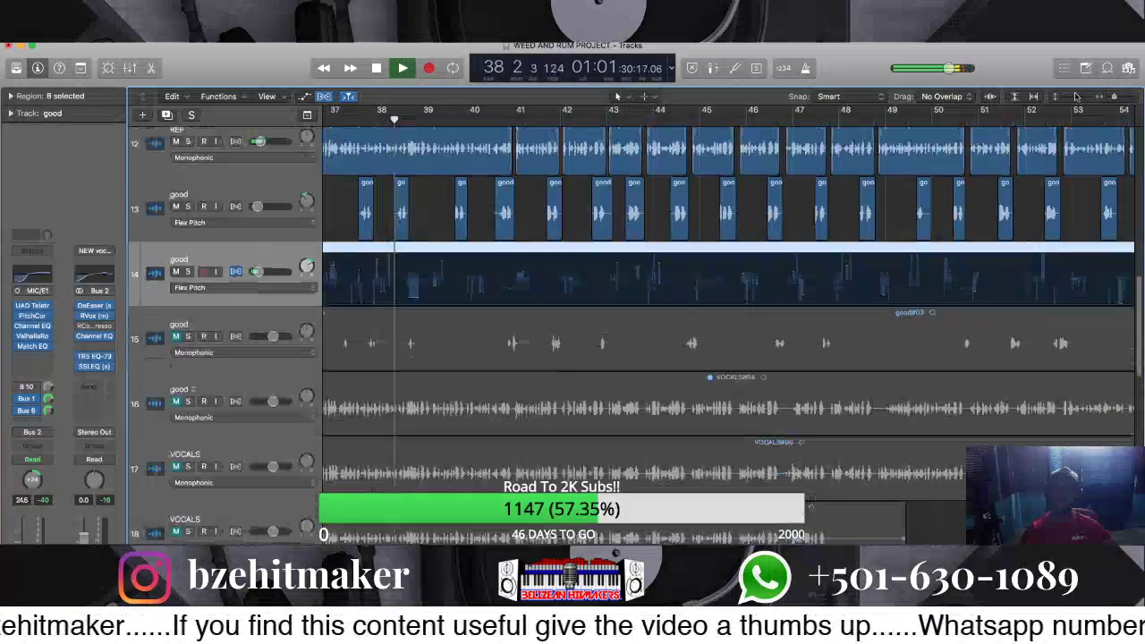
{"action": "key", "text": "a"}
{"action": "key", "text": "a"}
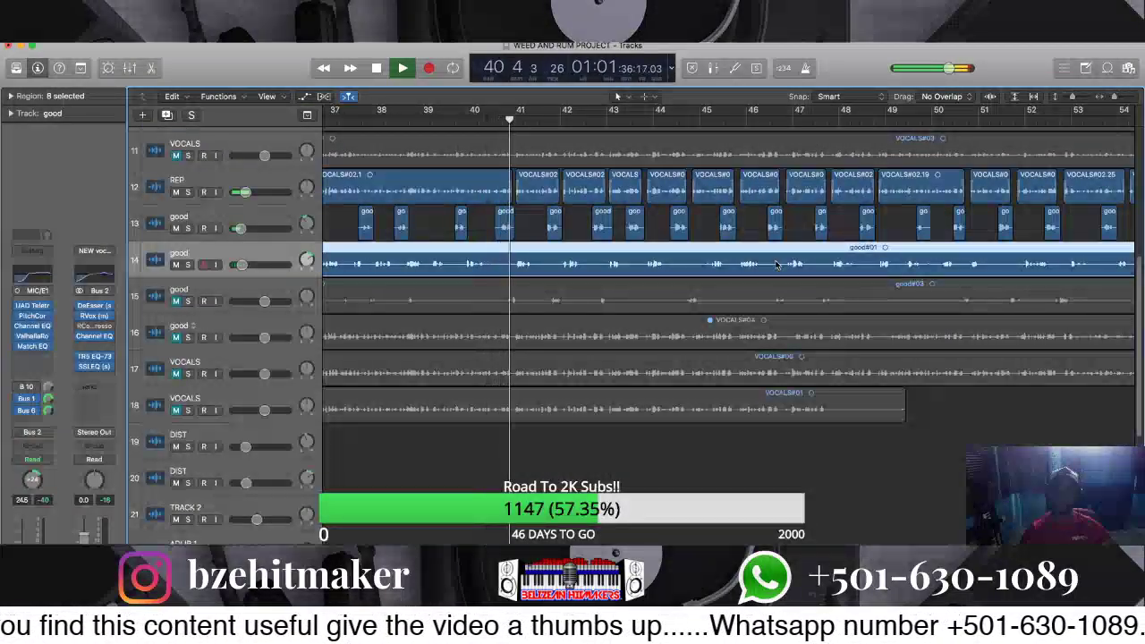
Remove silence from the long good#01 region on good track 14
{"action": "right_click", "coordinate": [777, 264]}
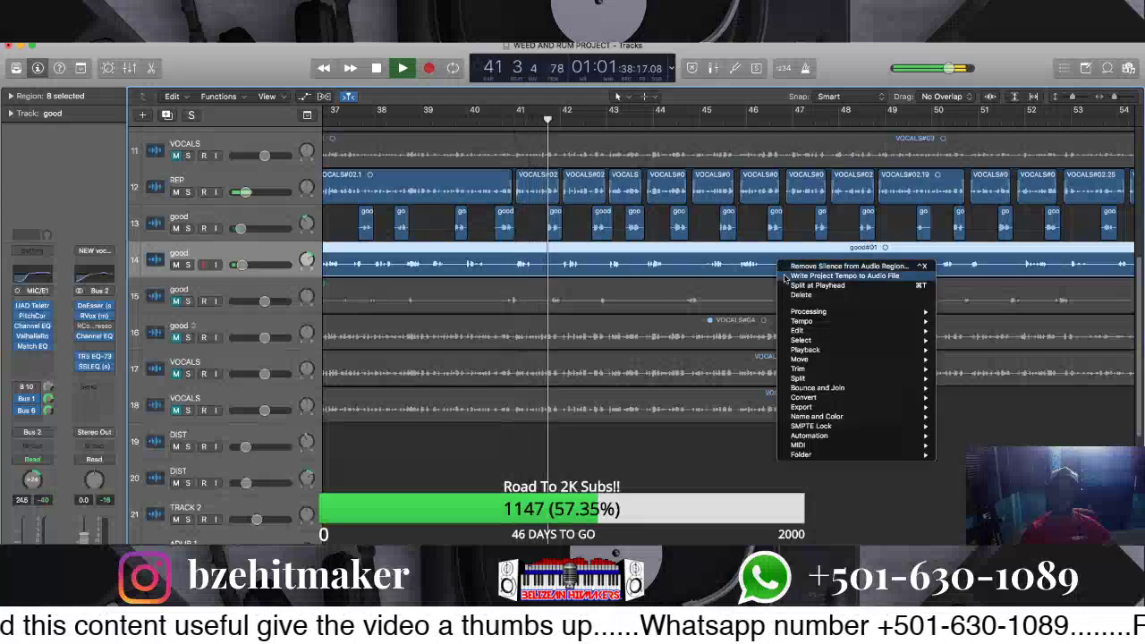
{"action": "mouse_move", "coordinate": [858, 378]}
{"action": "left_click", "coordinate": [1011, 379]}
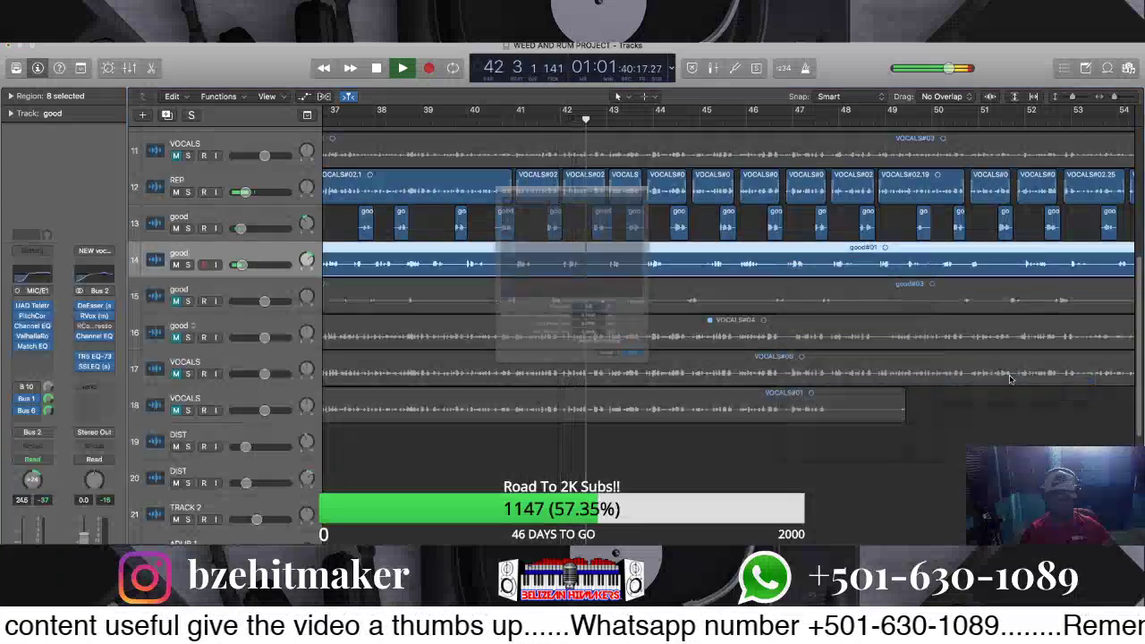
{"action": "key", "text": "Return"}
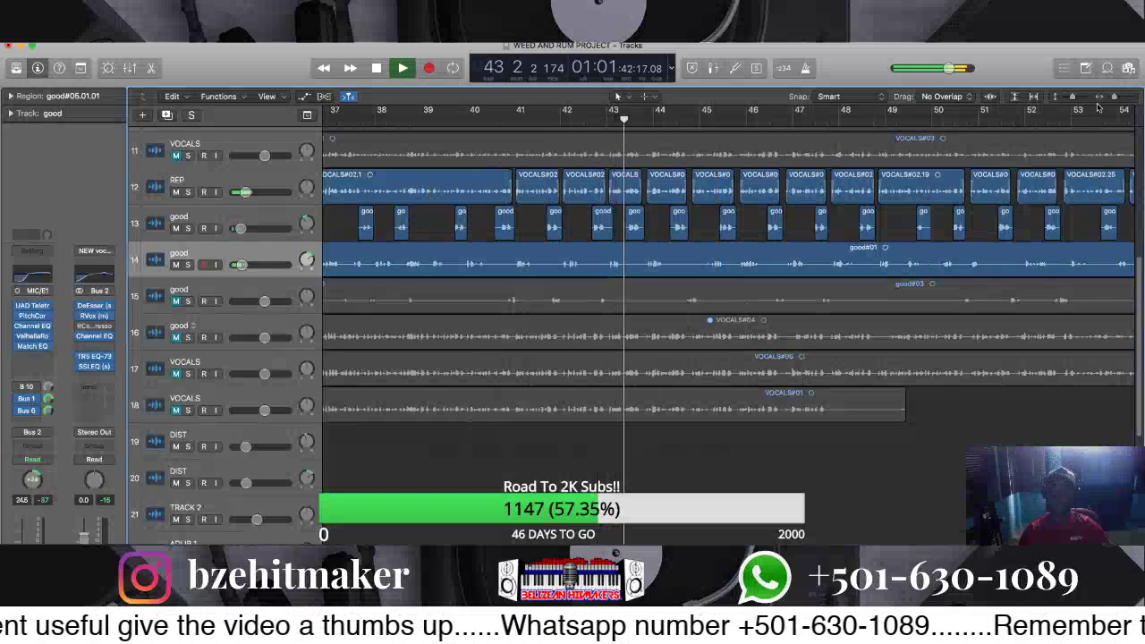
{"action": "left_click_drag", "start_coordinate": [1114, 97], "coordinate": [1109, 97]}
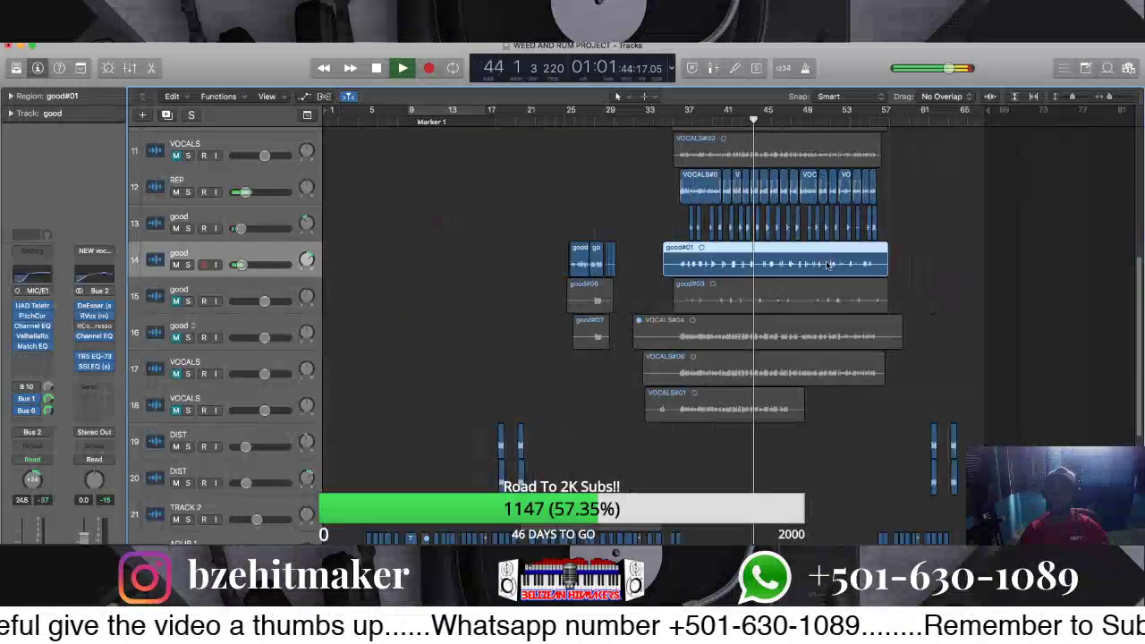
{"action": "right_click", "coordinate": [828, 259]}
{"action": "mouse_move", "coordinate": [841, 388]}
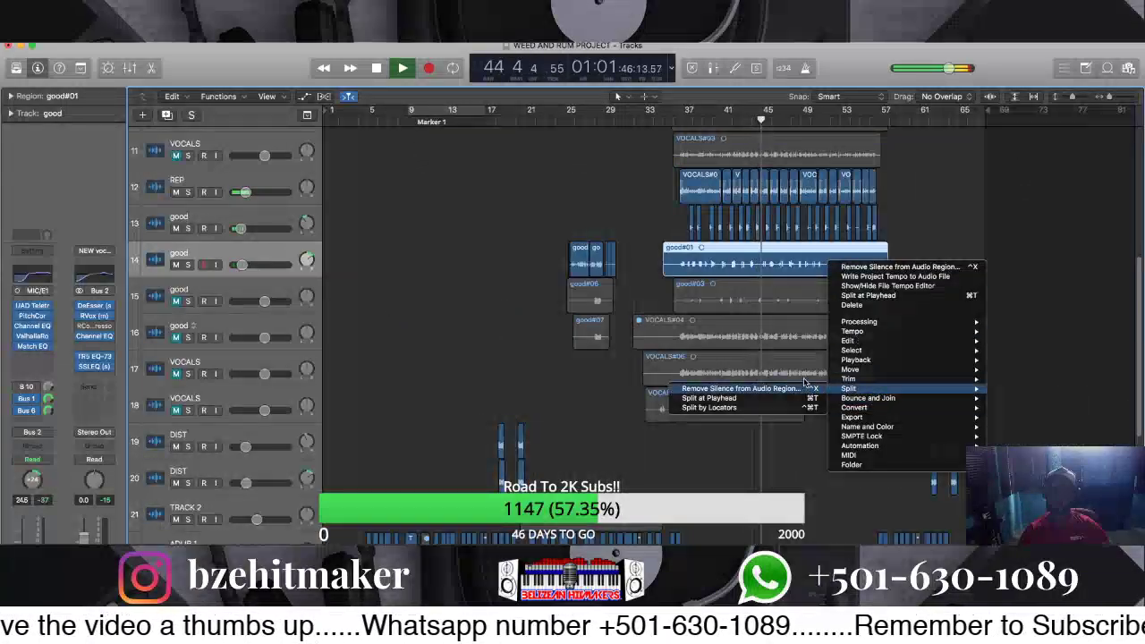
{"action": "left_click", "coordinate": [804, 386]}
{"action": "key", "text": "Return"}
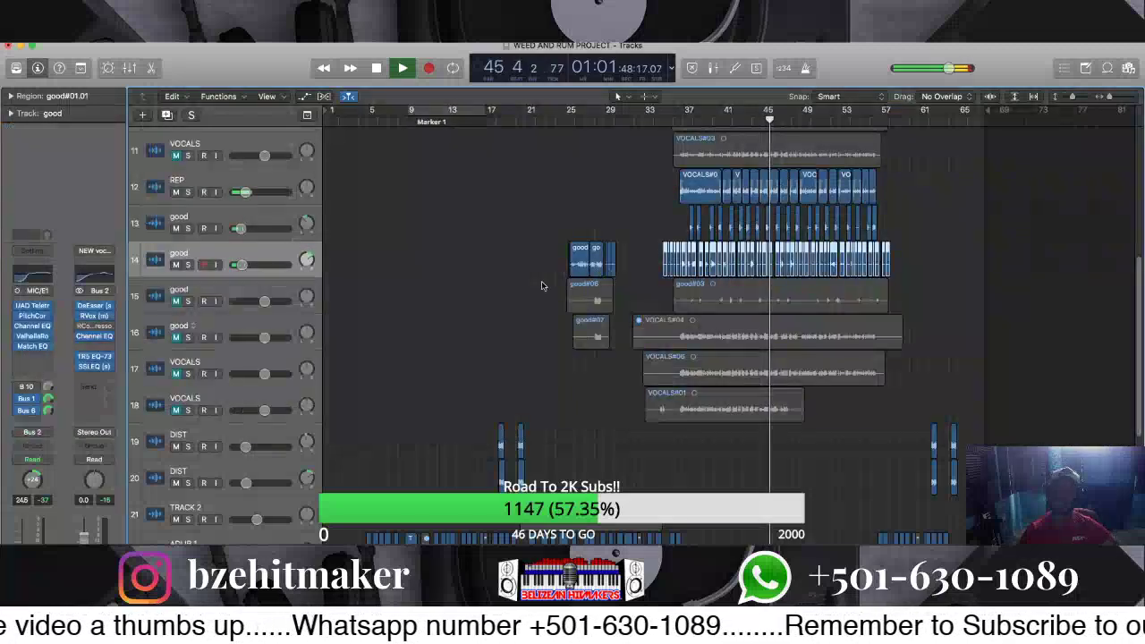
Center the pan of good track 14 and lower its volume to -41.0 dB
{"action": "left_click_drag", "start_coordinate": [240, 265], "coordinate": [238, 265]}
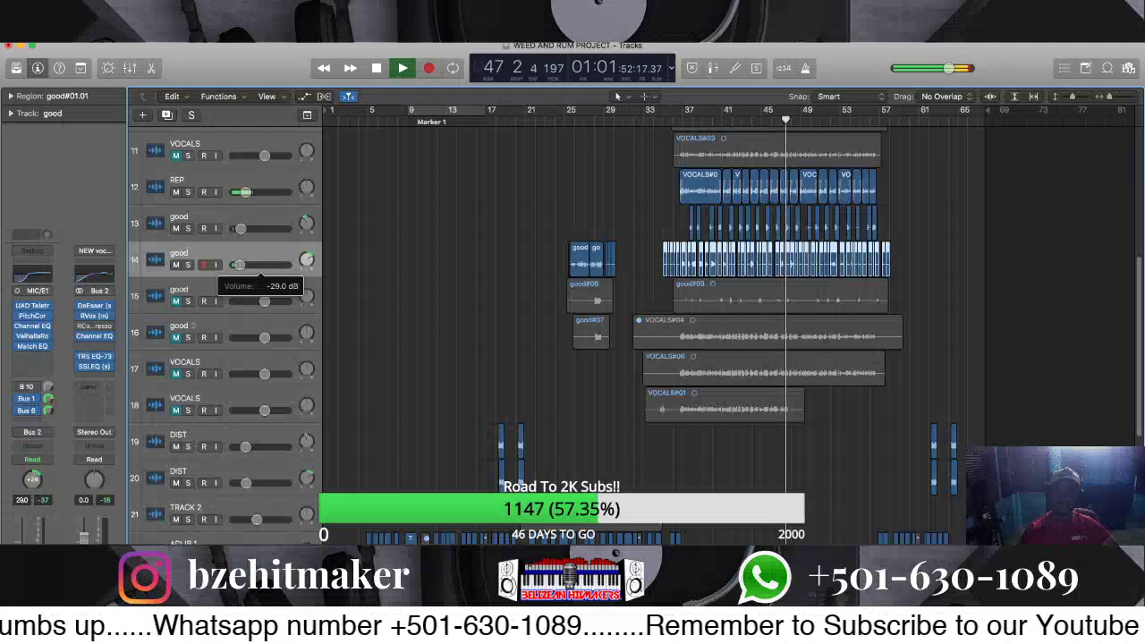
{"action": "left_click_drag", "start_coordinate": [307, 258], "coordinate": [309, 262]}
{"action": "left_click_drag", "start_coordinate": [1110, 96], "coordinate": [1127, 97]}
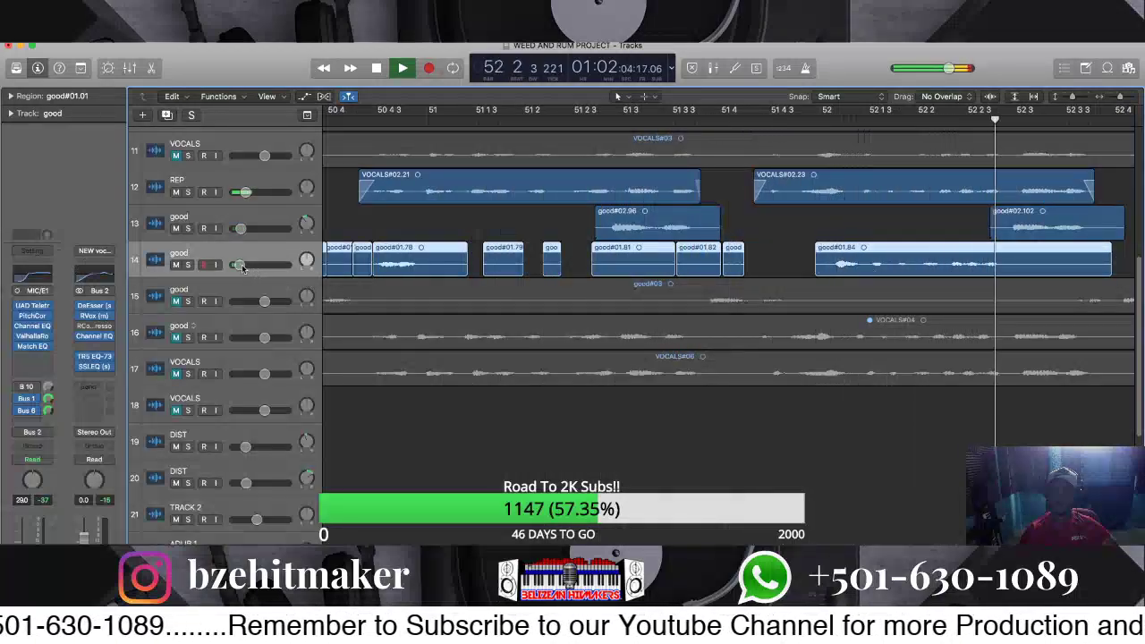
{"action": "left_click_drag", "start_coordinate": [239, 265], "coordinate": [236, 265]}
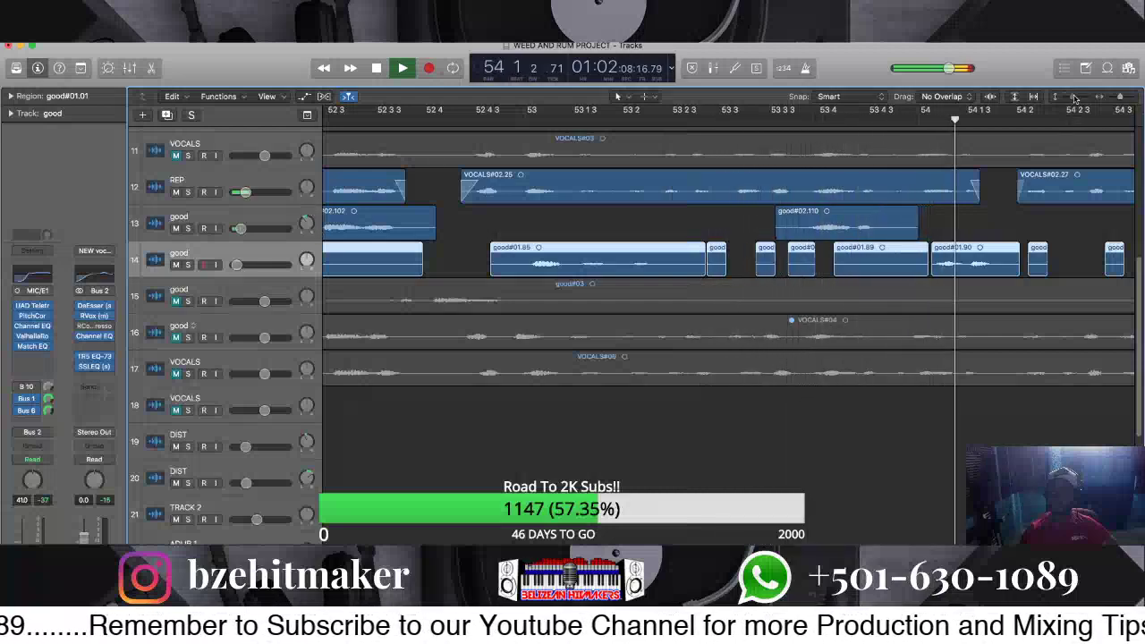
Show the Flex controls on the tracks and play the song from about bar 33 and again from bar 25
{"action": "left_click_drag", "start_coordinate": [1072, 97], "coordinate": [1076, 97]}
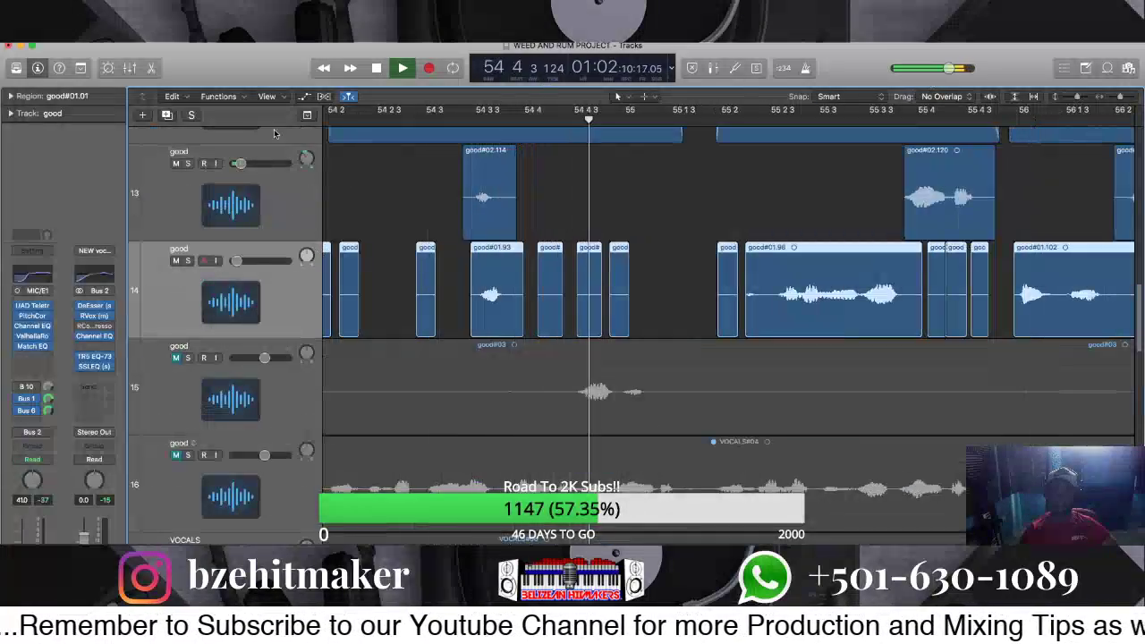
{"action": "left_click", "coordinate": [325, 97]}
{"action": "left_click", "coordinate": [251, 260]}
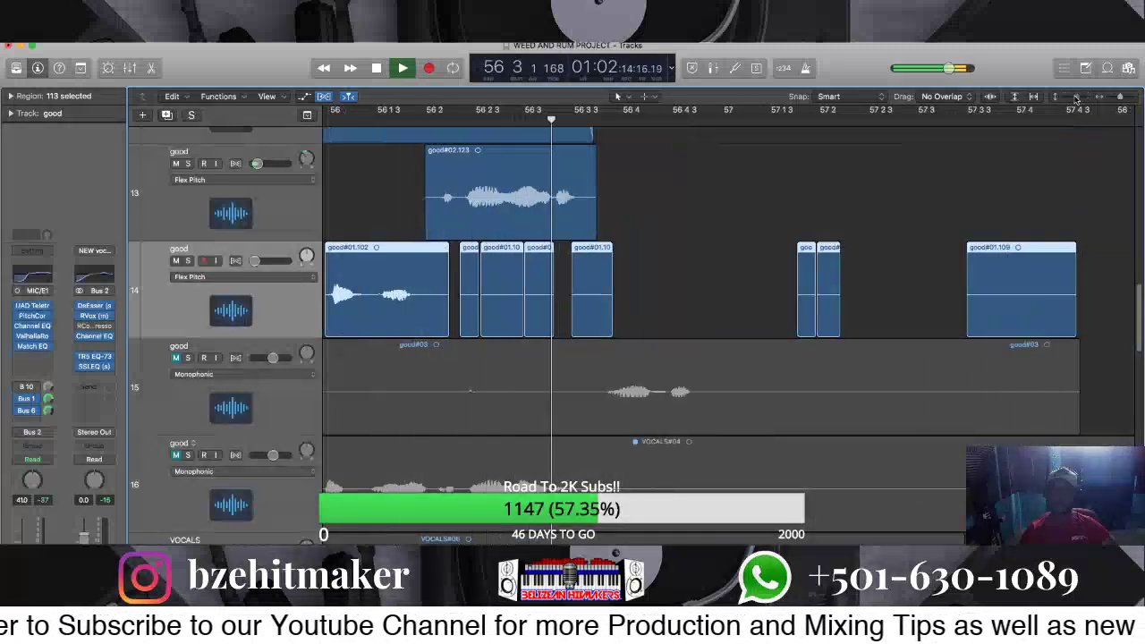
{"action": "left_click_drag", "start_coordinate": [1077, 97], "coordinate": [1109, 97]}
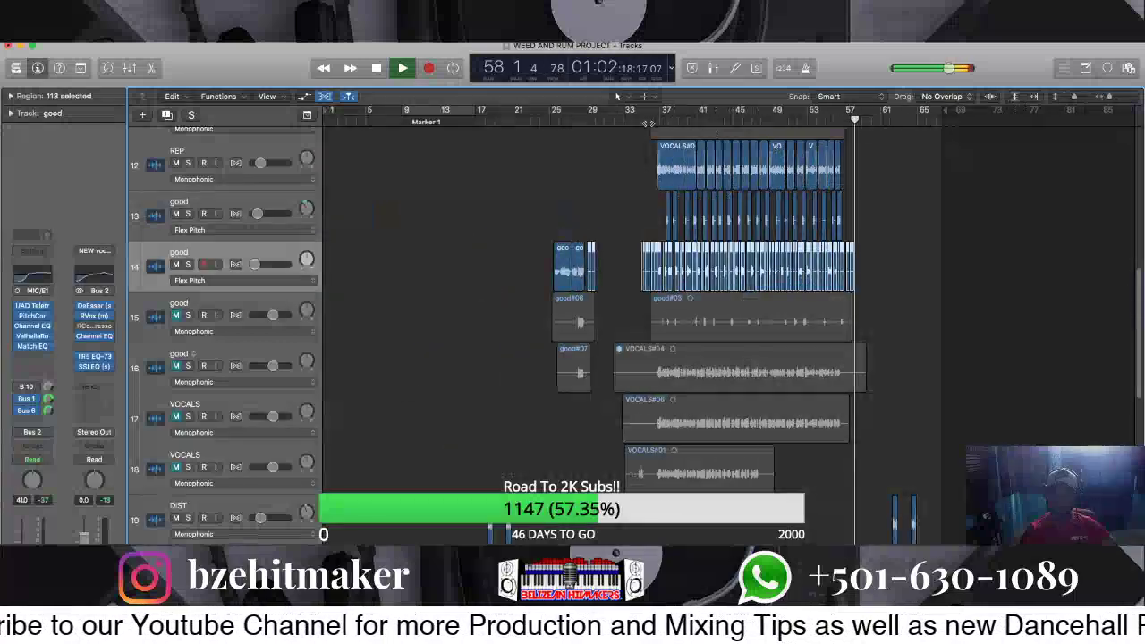
{"action": "left_click", "coordinate": [633, 120]}
{"action": "scroll", "coordinate": [614, 199], "scroll_direction": "down", "scroll_amount": 3}
{"action": "scroll", "coordinate": [596, 268], "scroll_direction": "up", "scroll_amount": 6}
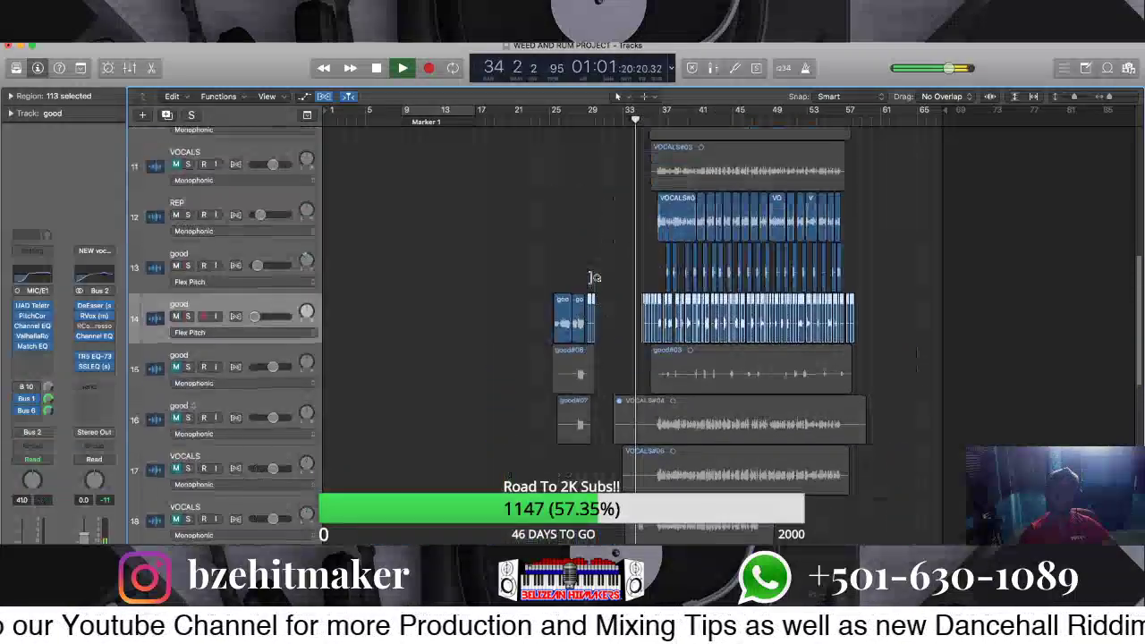
{"action": "scroll", "coordinate": [590, 277], "scroll_direction": "down", "scroll_amount": 5}
{"action": "scroll", "coordinate": [588, 283], "scroll_direction": "up", "scroll_amount": 6}
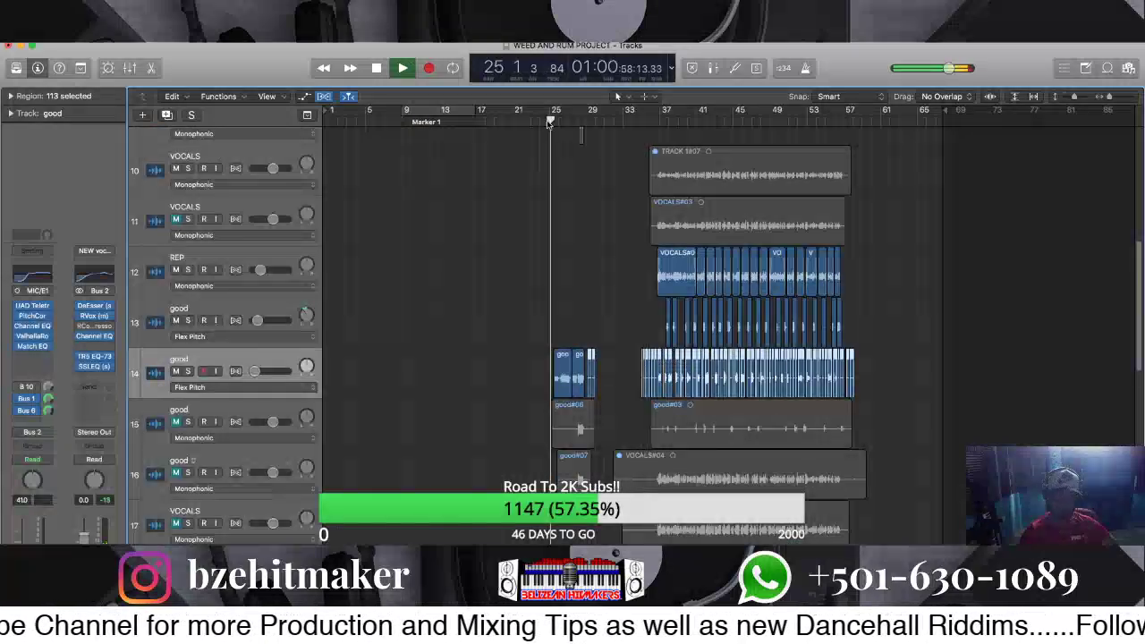
Mute the good#05.02 region on good track 14 and delete the empty slices following good#05.03
{"action": "left_click", "coordinate": [562, 382]}
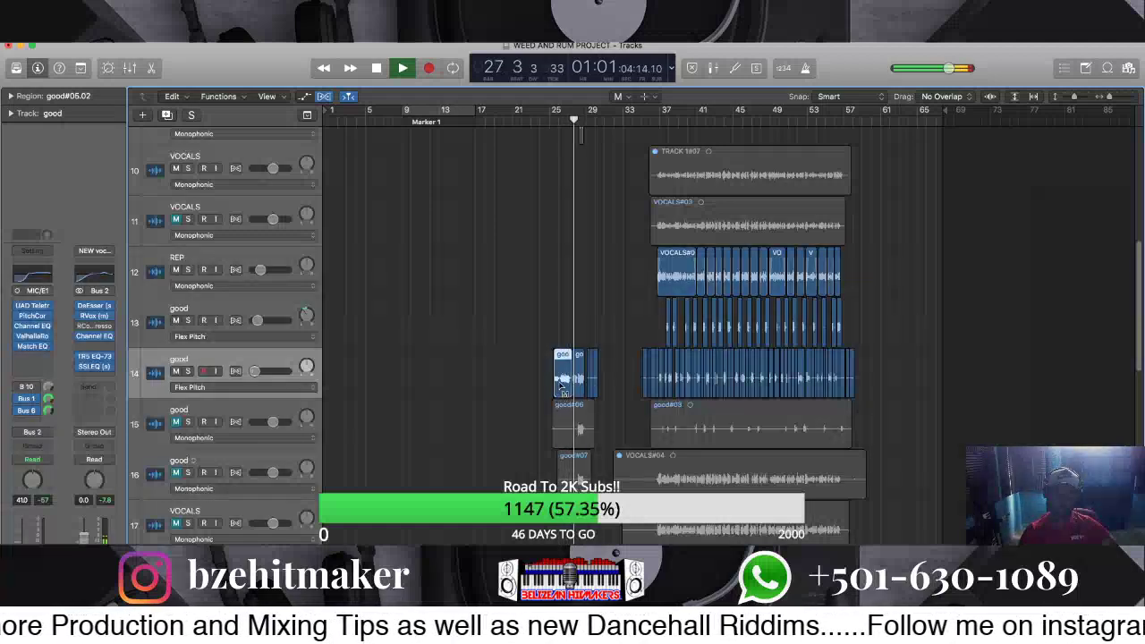
{"action": "left_click", "coordinate": [562, 385]}
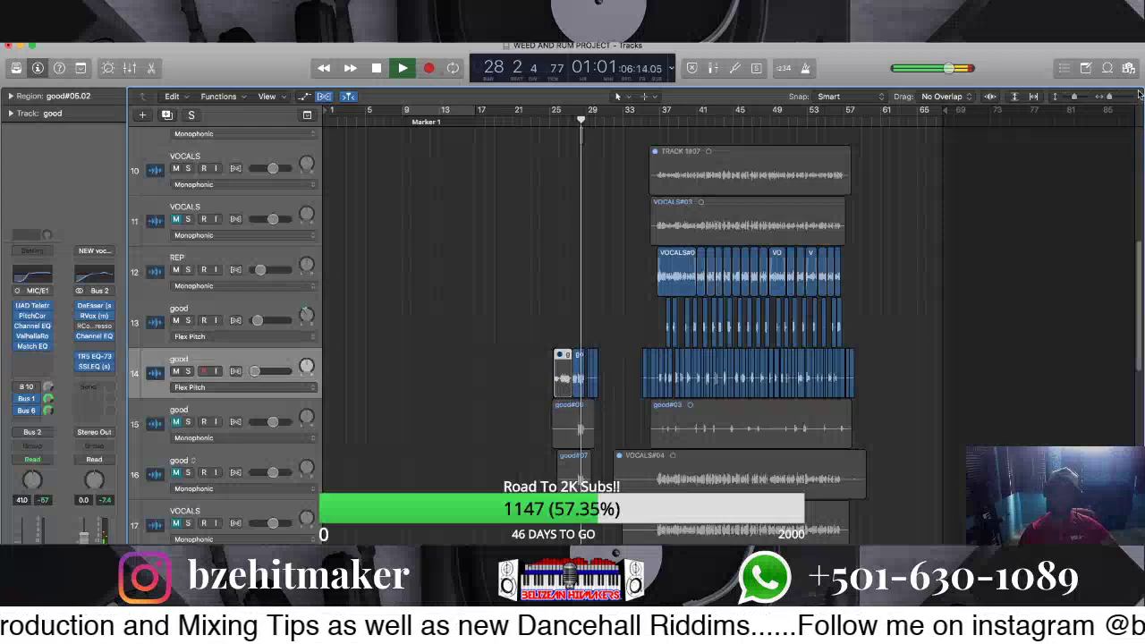
{"action": "key", "text": "super+Right"}
{"action": "key", "text": "super+Right"}
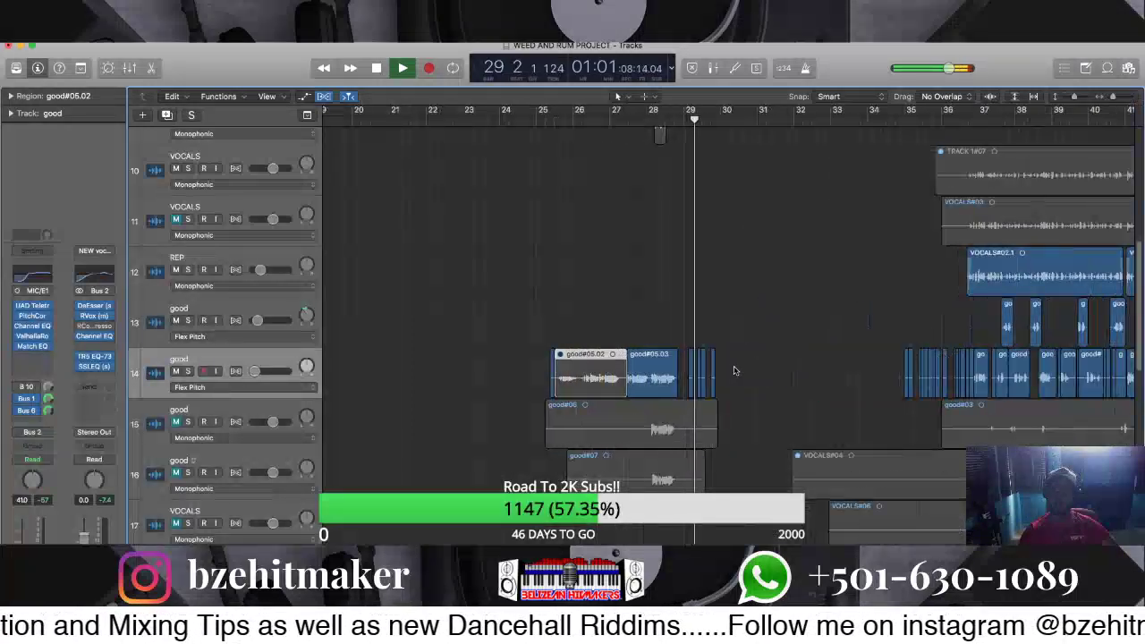
{"action": "left_click_drag", "start_coordinate": [733, 371], "coordinate": [691, 380]}
{"action": "key", "text": "Delete"}
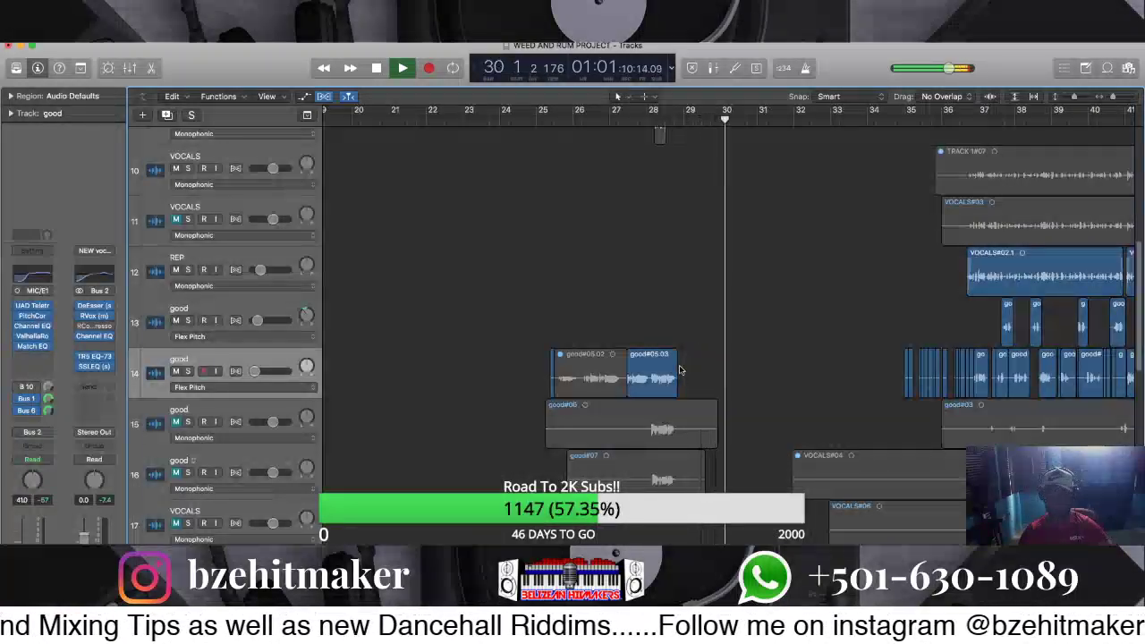
Trim the start of the good#06 region and move it with good#07 onto DIST tracks 19 and 20
{"action": "scroll", "coordinate": [632, 424], "scroll_direction": "up", "scroll_amount": 2}
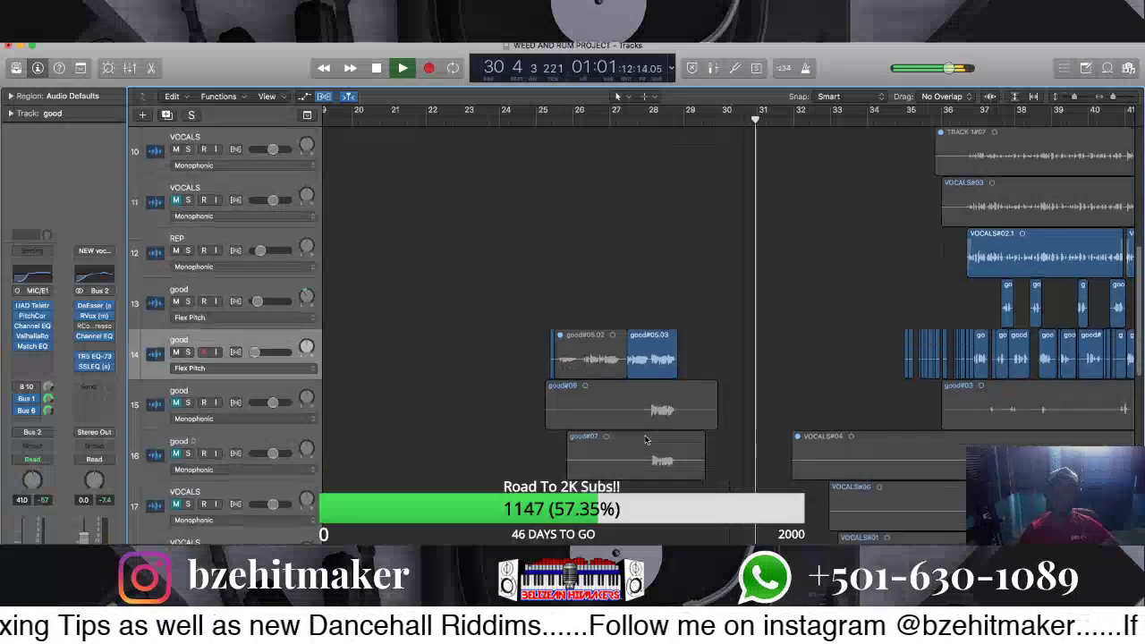
{"action": "scroll", "coordinate": [1050, 152], "scroll_direction": "up", "scroll_amount": 3}
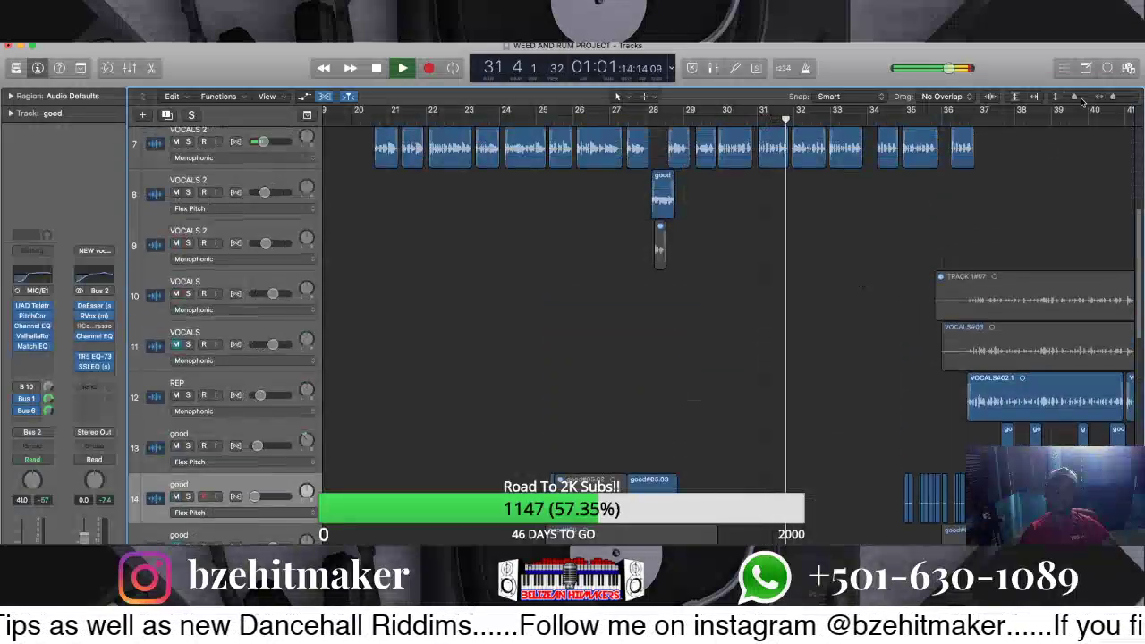
{"action": "left_click_drag", "start_coordinate": [1076, 97], "coordinate": [1102, 101]}
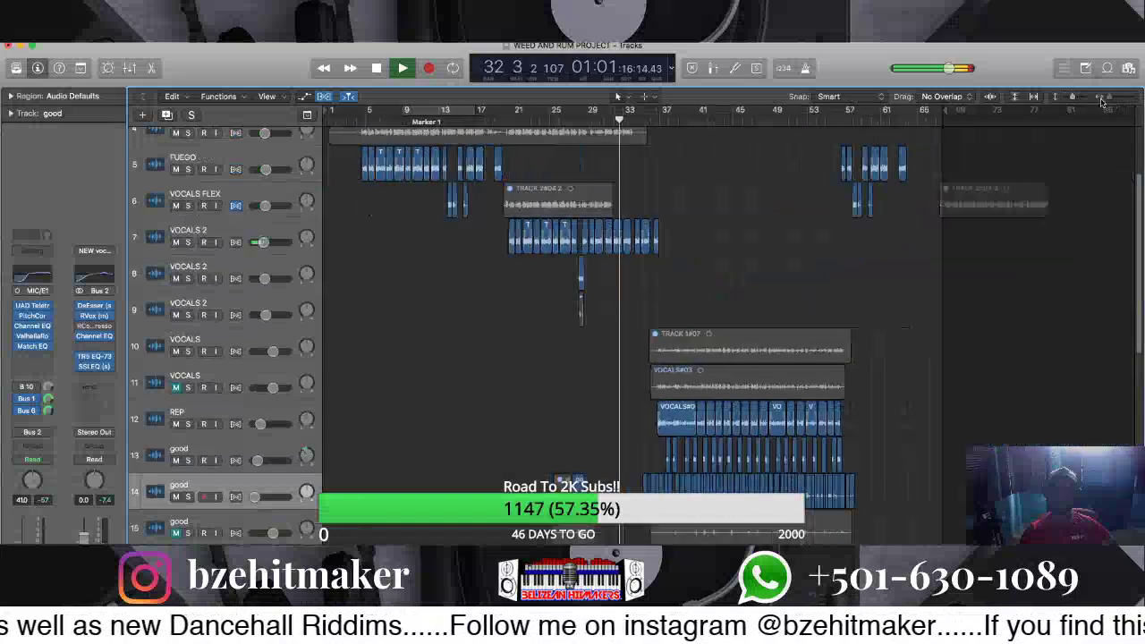
{"action": "scroll", "coordinate": [571, 391], "scroll_direction": "down", "scroll_amount": 5}
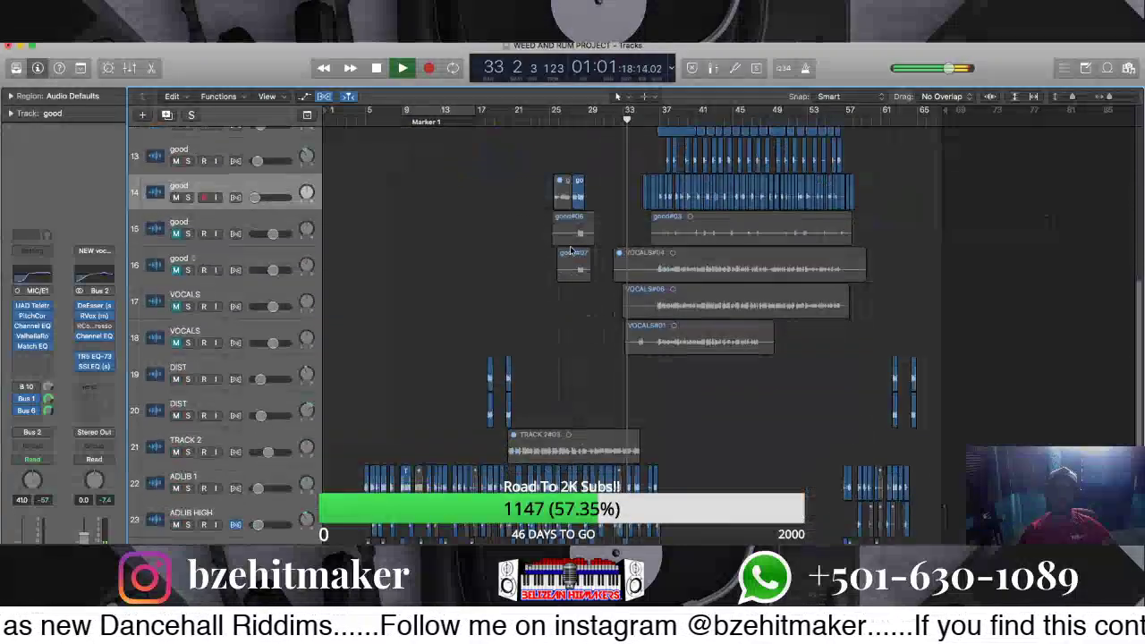
{"action": "left_click_drag", "start_coordinate": [554, 235], "coordinate": [572, 432]}
{"action": "scroll", "coordinate": [573, 357], "scroll_direction": "down", "scroll_amount": 5}
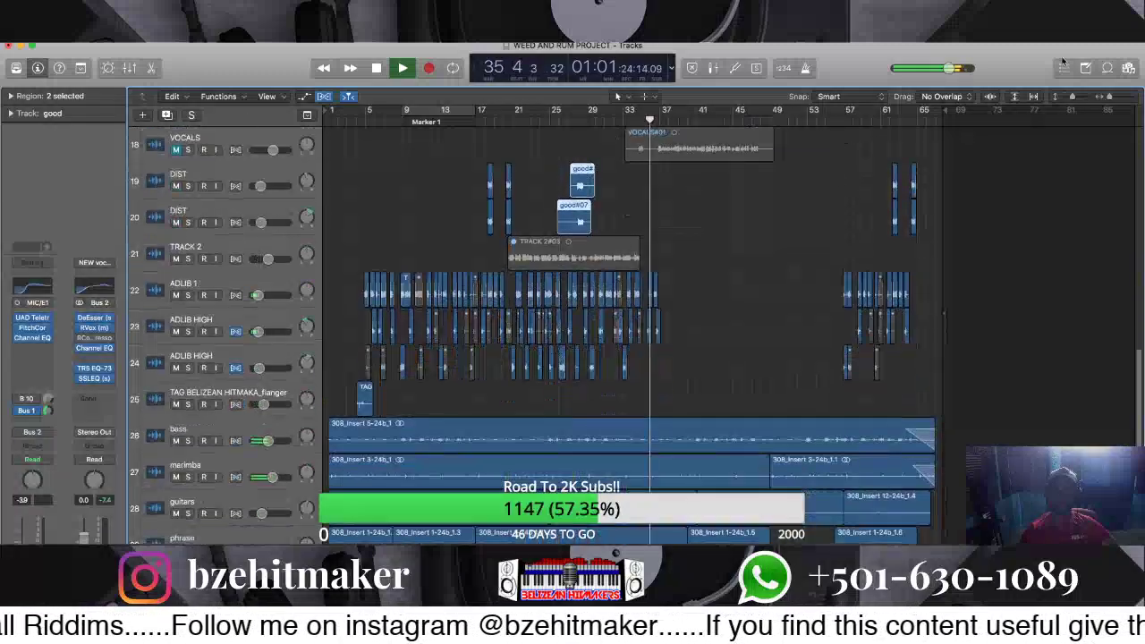
{"action": "scroll", "coordinate": [555, 223], "scroll_direction": "up", "scroll_amount": 5}
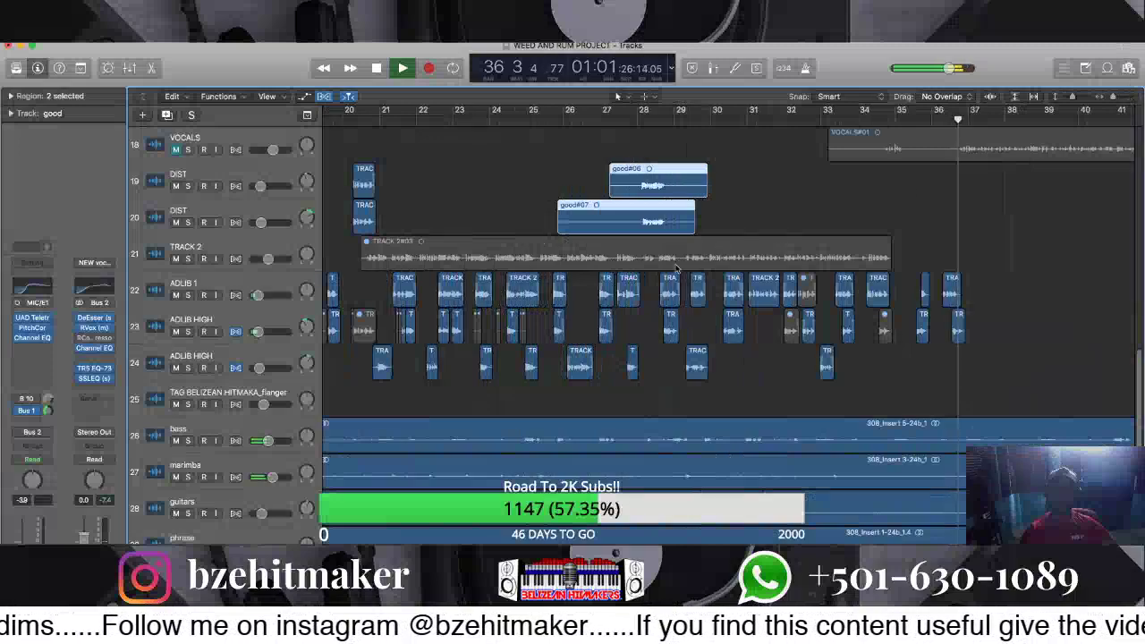
Trim the good#07 and good#06 regions to the phrase near bar 28 and move them onto ADLIB HIGH tracks 24 and 23
{"action": "left_click", "coordinate": [554, 230]}
{"action": "left_click_drag", "start_coordinate": [558, 230], "coordinate": [636, 375]}
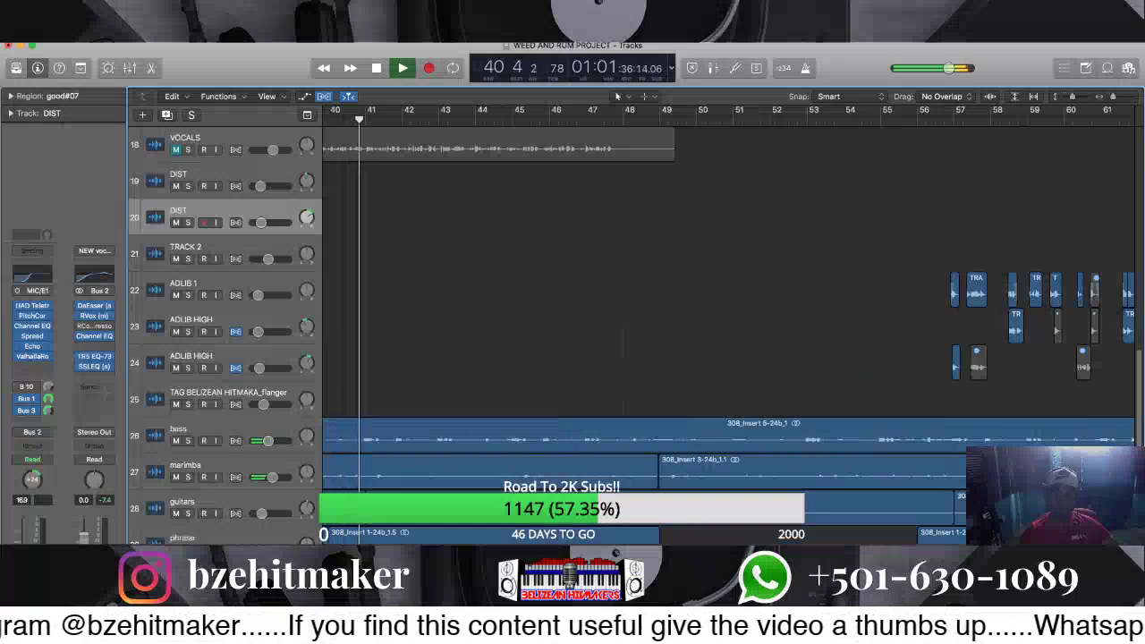
{"action": "scroll", "coordinate": [615, 412], "scroll_direction": "left", "scroll_amount": 10}
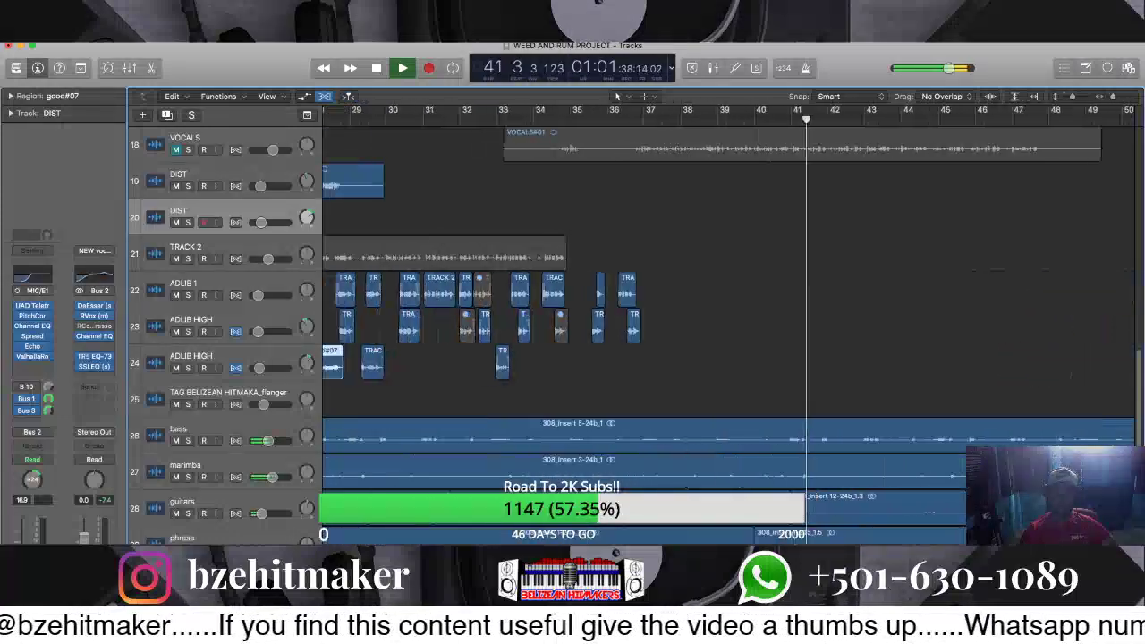
{"action": "left_click_drag", "start_coordinate": [617, 370], "coordinate": [624, 377]}
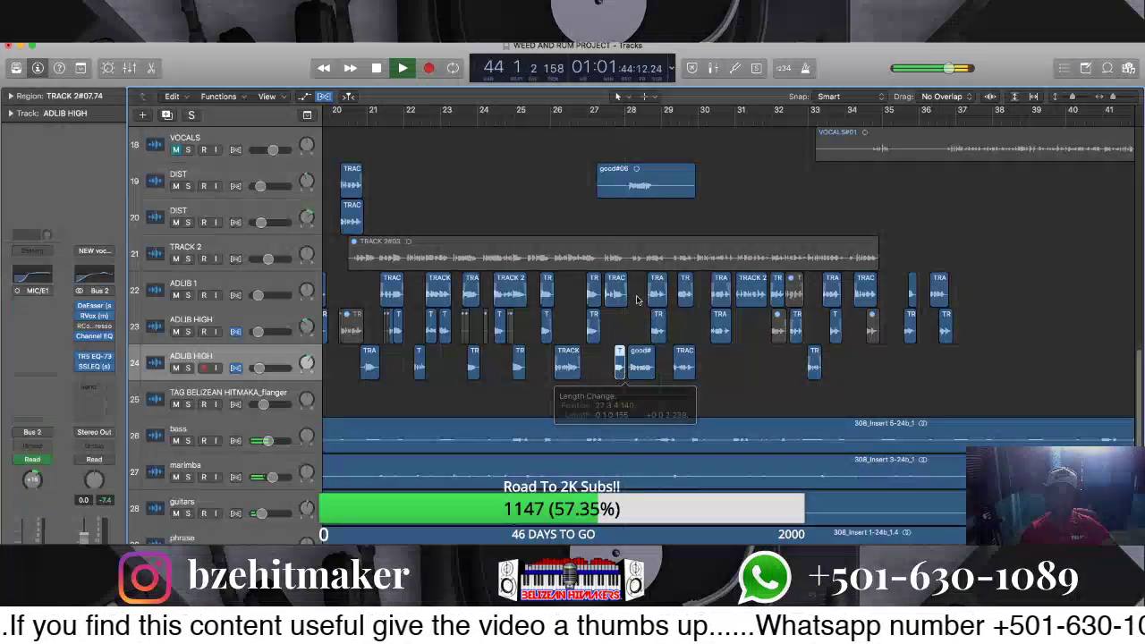
{"action": "left_click_drag", "start_coordinate": [597, 185], "coordinate": [626, 186]}
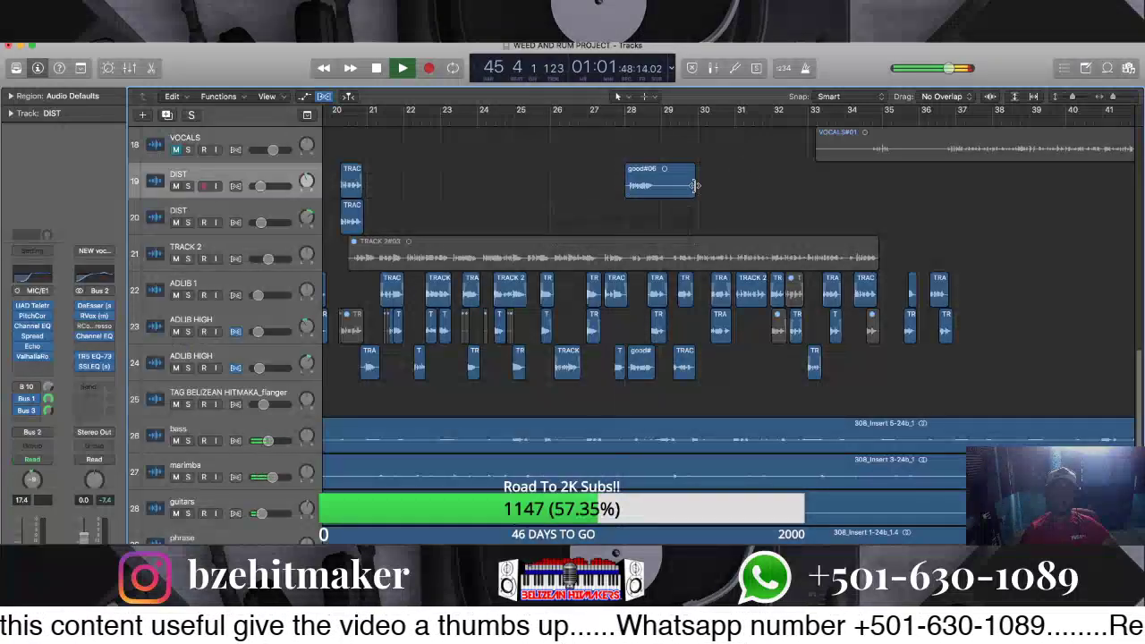
{"action": "left_click_drag", "start_coordinate": [695, 185], "coordinate": [639, 324]}
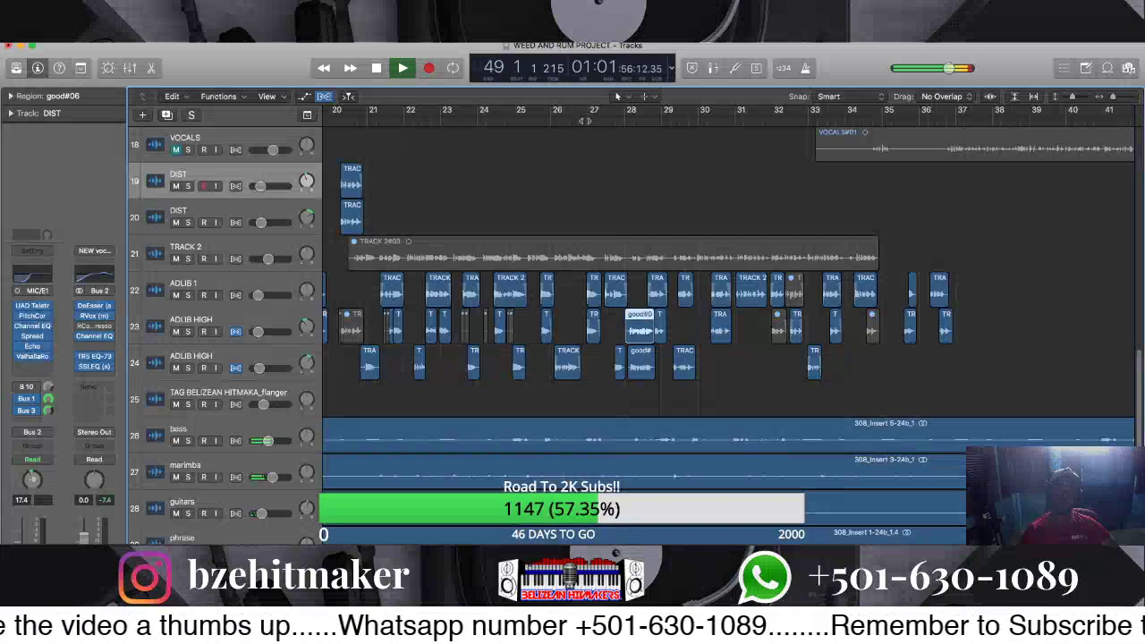
Play from about bar 27 and tighten the start and end of the good#06 region on ADLIB HIGH track 23
{"action": "left_click", "coordinate": [586, 119]}
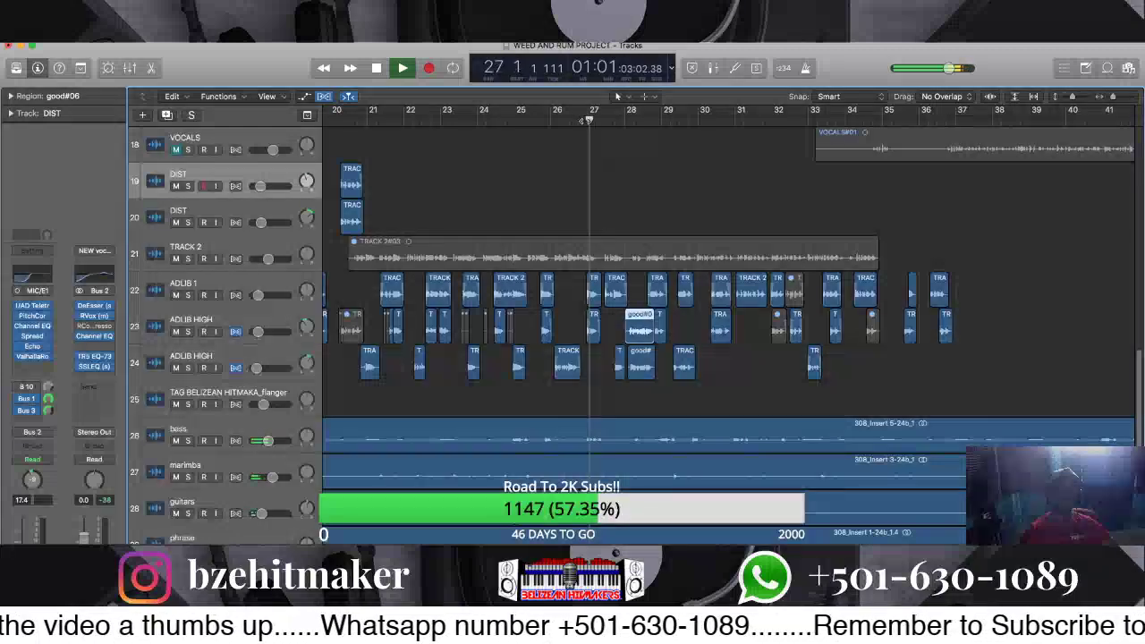
{"action": "left_click_drag", "start_coordinate": [1112, 97], "coordinate": [1125, 95]}
{"action": "left_click", "coordinate": [1126, 97]}
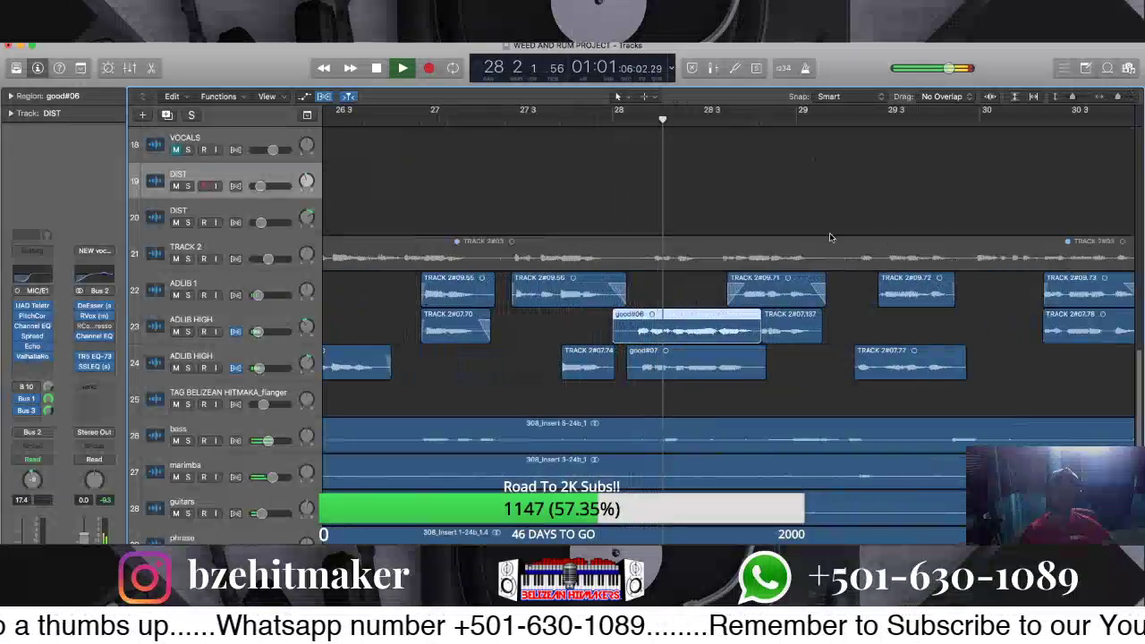
{"action": "left_click", "coordinate": [598, 328]}
{"action": "left_click_drag", "start_coordinate": [615, 338], "coordinate": [633, 337]}
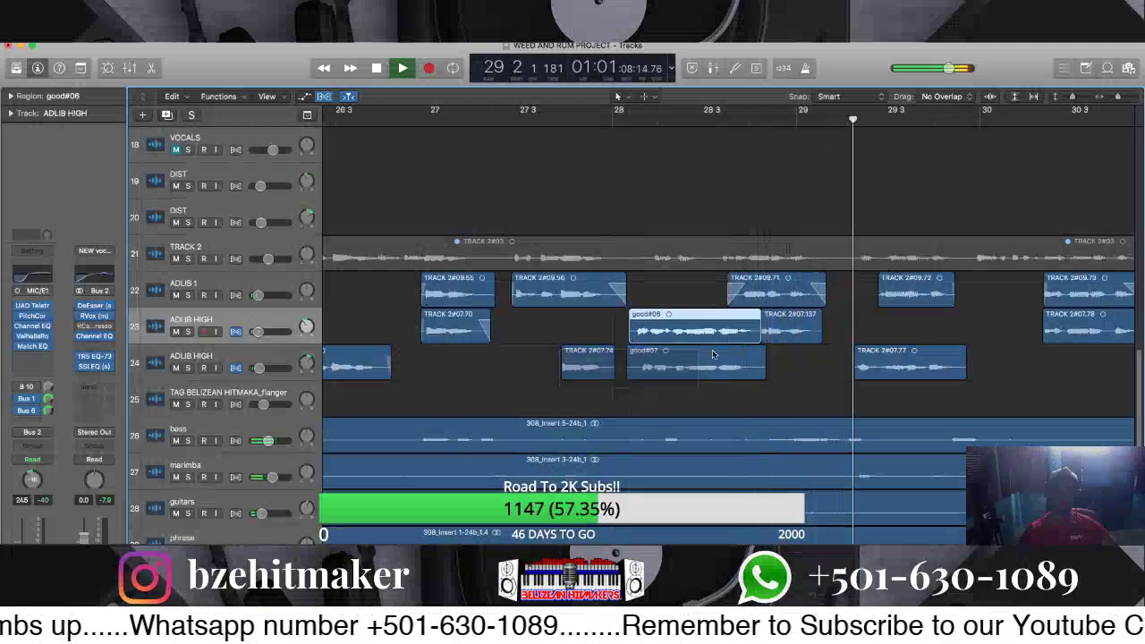
{"action": "left_click_drag", "start_coordinate": [760, 332], "coordinate": [742, 332]}
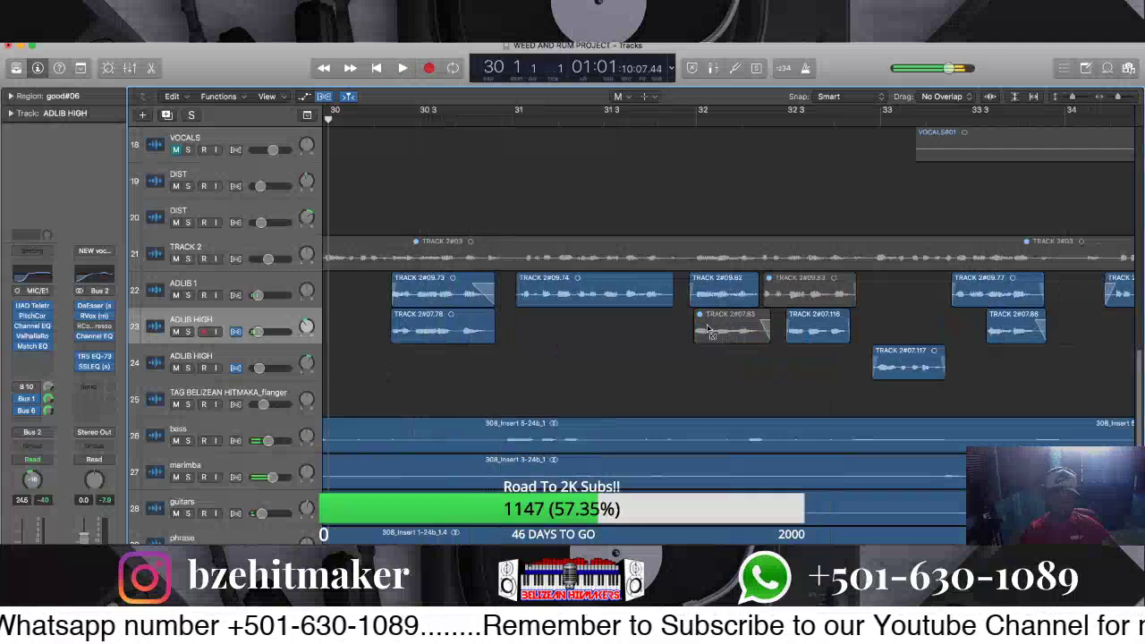
Rewind to about bar 21 and play the song to check the ad-lib tracks
{"action": "key", "text": "comma"}
{"action": "key", "text": "comma"}
{"action": "key", "text": "comma"}
{"action": "key", "text": "comma"}
{"action": "left_click", "coordinate": [737, 357]}
{"action": "key", "text": "comma"}
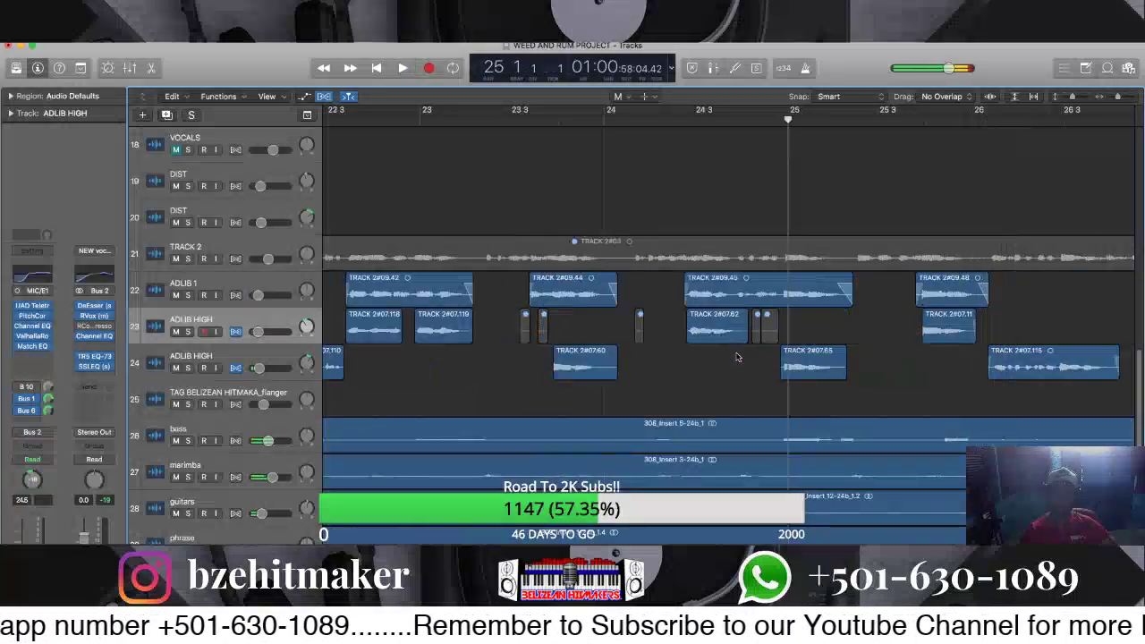
{"action": "key", "text": "comma"}
{"action": "key", "text": "comma"}
{"action": "key", "text": "comma"}
{"action": "key", "text": "comma"}
{"action": "key", "text": "space"}
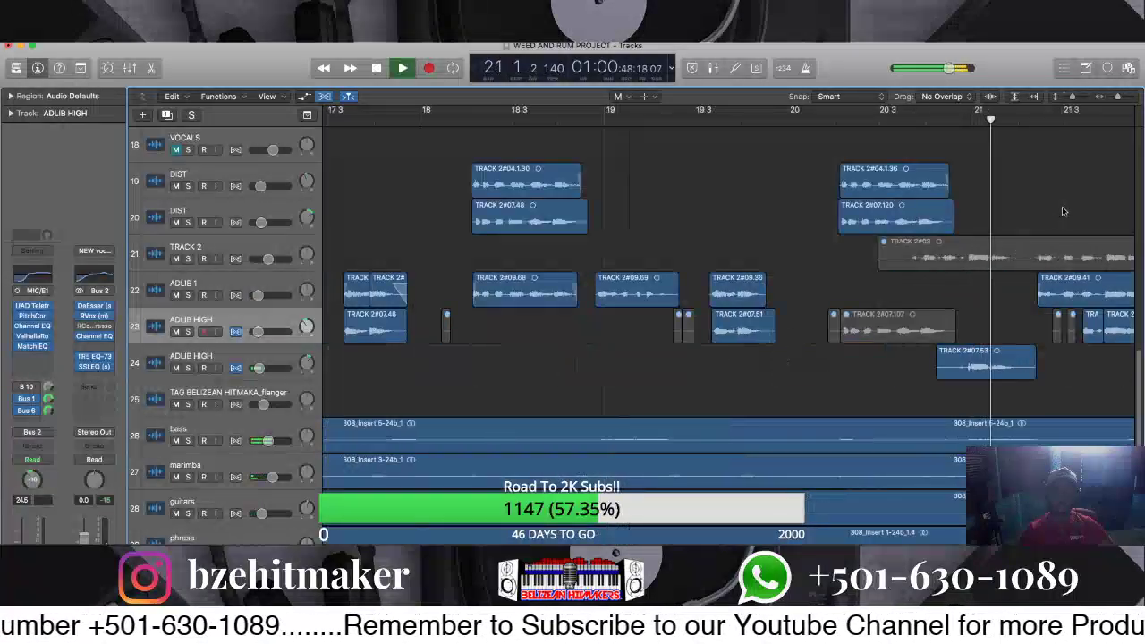
Listen from about bar 21 to 28 while examining region placement across the ad-lib, DIST and good tracks
{"action": "left_click_drag", "start_coordinate": [1118, 97], "coordinate": [1110, 100]}
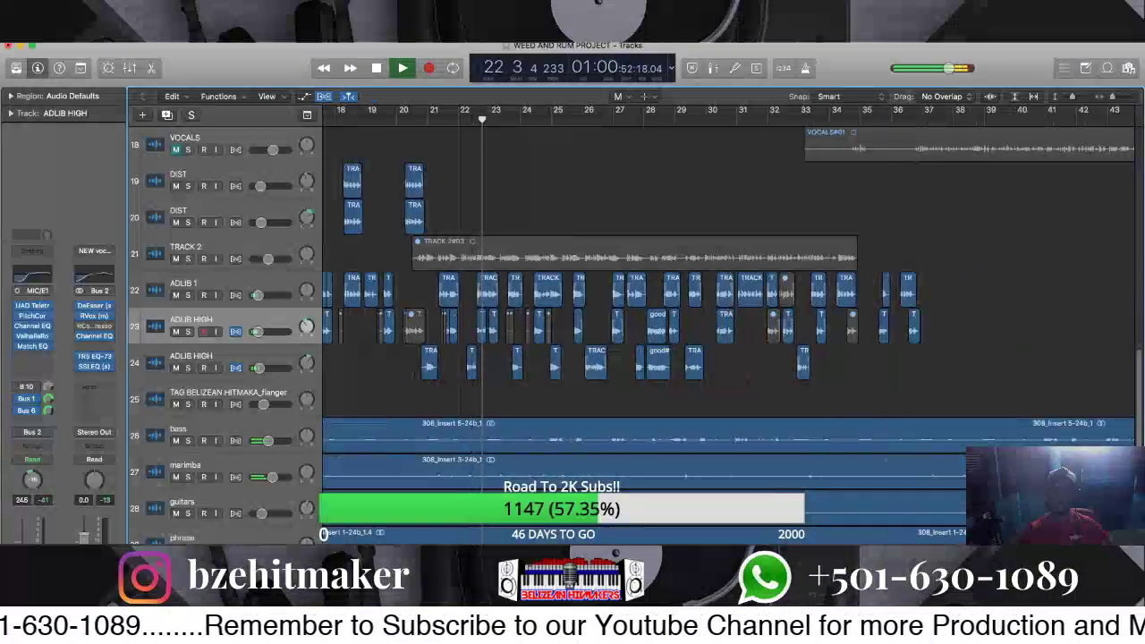
{"action": "scroll", "coordinate": [729, 295], "scroll_direction": "left", "scroll_amount": 10}
{"action": "scroll", "coordinate": [729, 295], "scroll_direction": "right", "scroll_amount": 9}
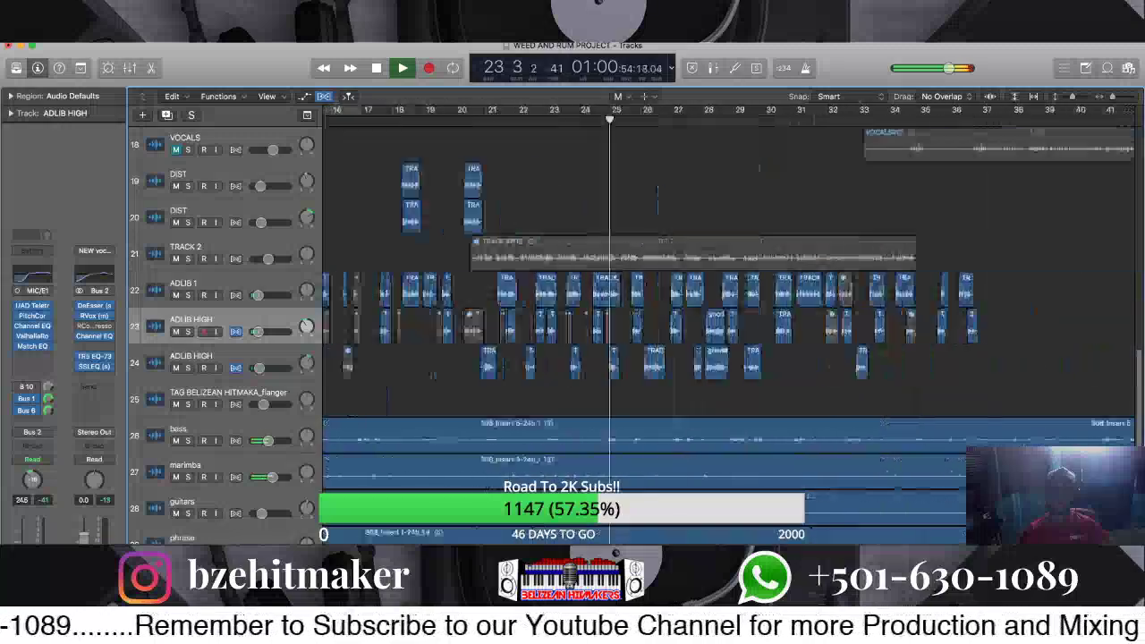
{"action": "scroll", "coordinate": [590, 350], "scroll_direction": "left", "scroll_amount": 15}
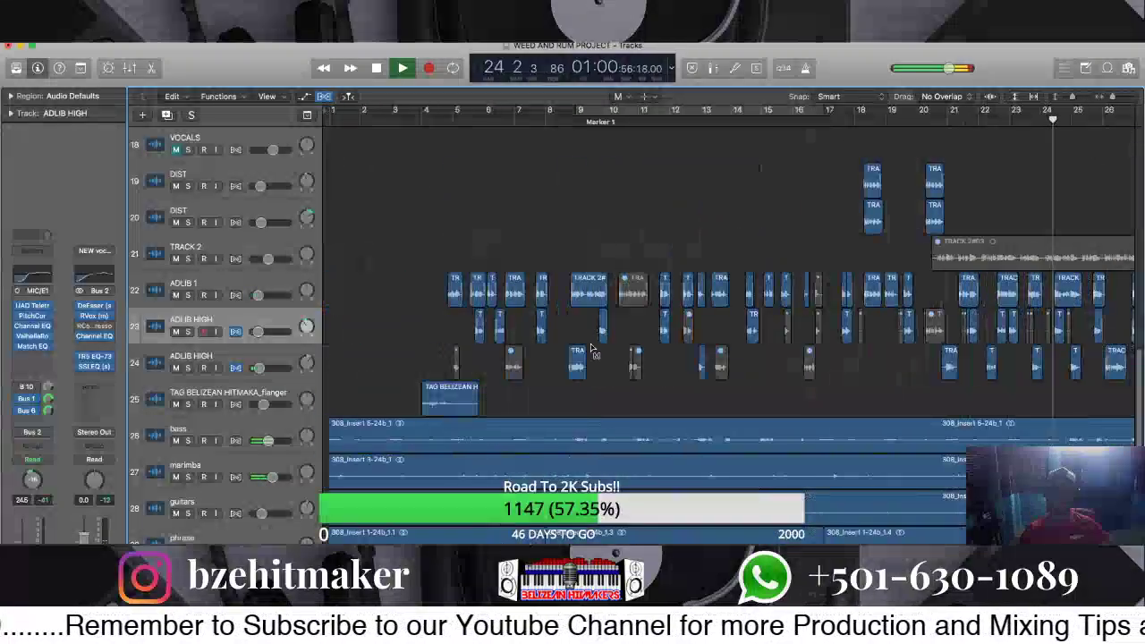
{"action": "scroll", "coordinate": [590, 351], "scroll_direction": "up", "scroll_amount": 8}
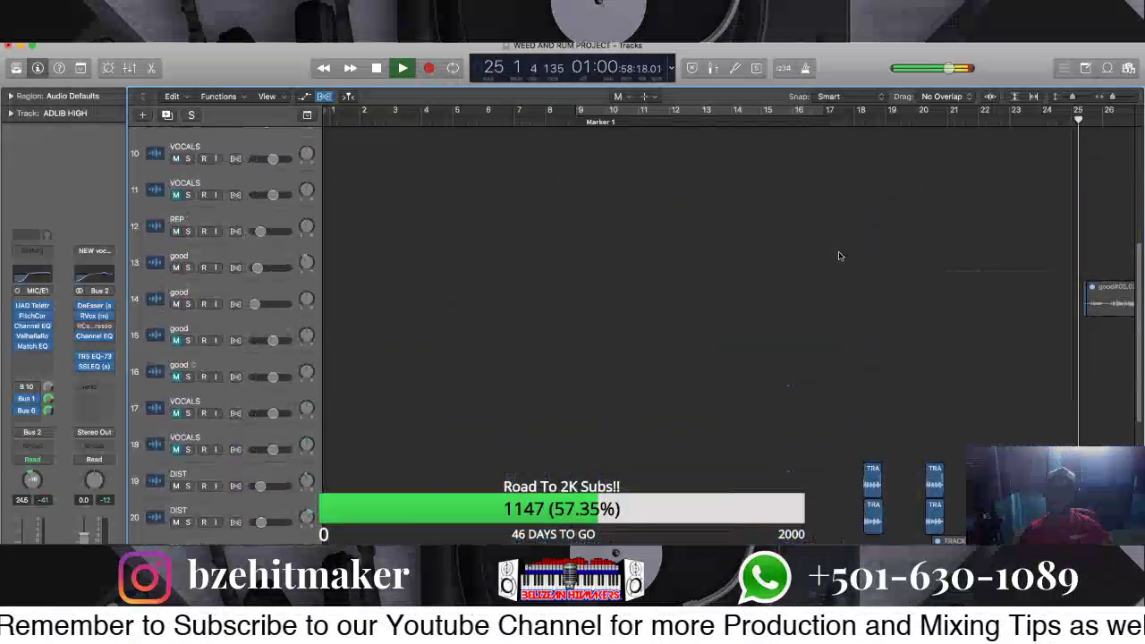
{"action": "scroll", "coordinate": [839, 259], "scroll_direction": "down", "scroll_amount": 5}
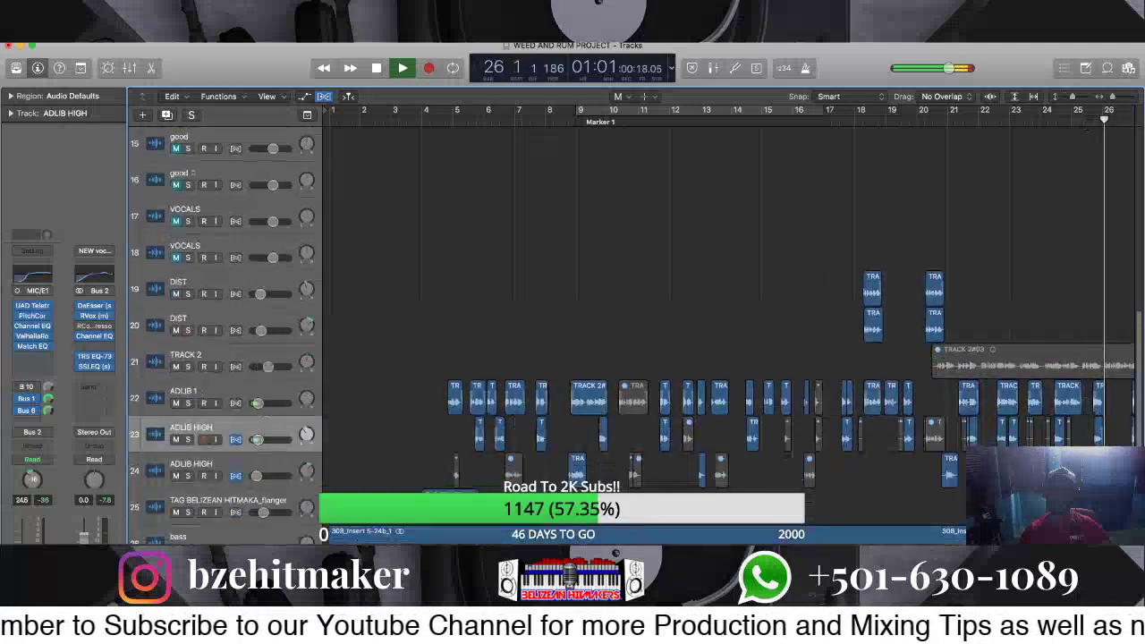
{"action": "scroll", "coordinate": [728, 323], "scroll_direction": "right", "scroll_amount": 15}
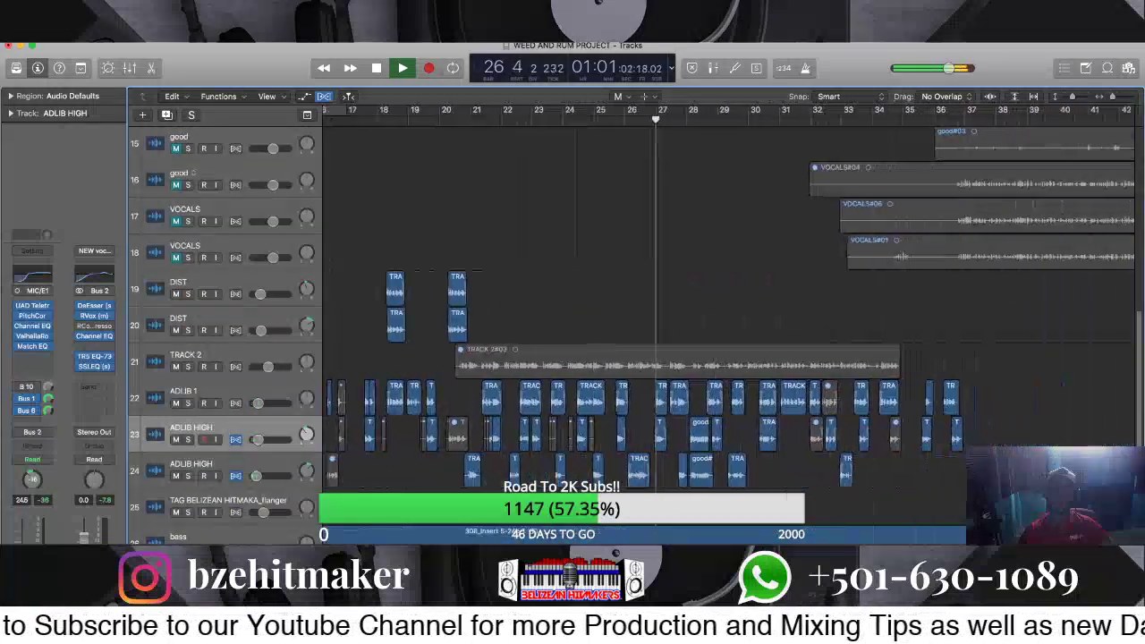
{"action": "scroll", "coordinate": [843, 487], "scroll_direction": "right", "scroll_amount": 3}
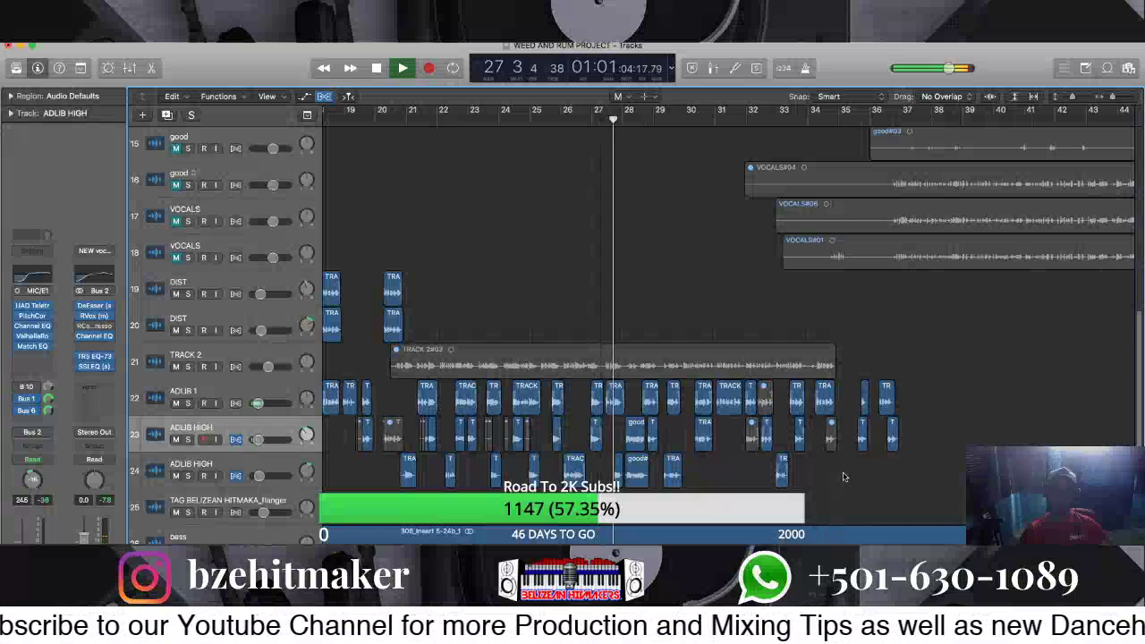
Mute the good#07 region near bar 28 and move good#06 from ADLIB HIGH track 23 onto a new ADLIB HIGH track 24
{"action": "left_click", "coordinate": [631, 474]}
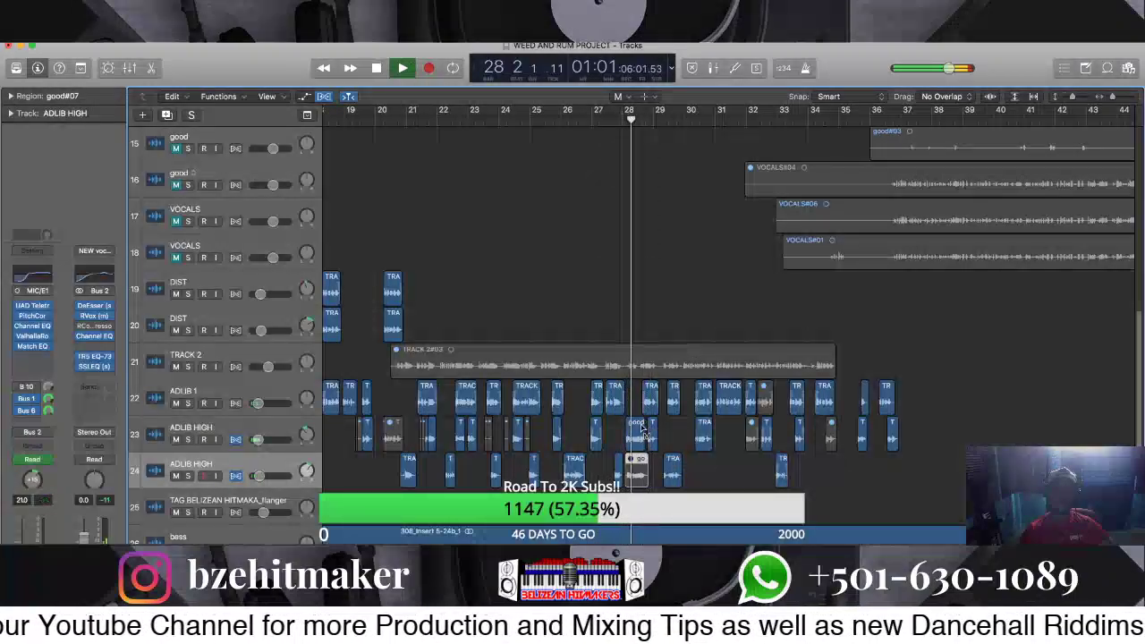
{"action": "left_click", "coordinate": [201, 429]}
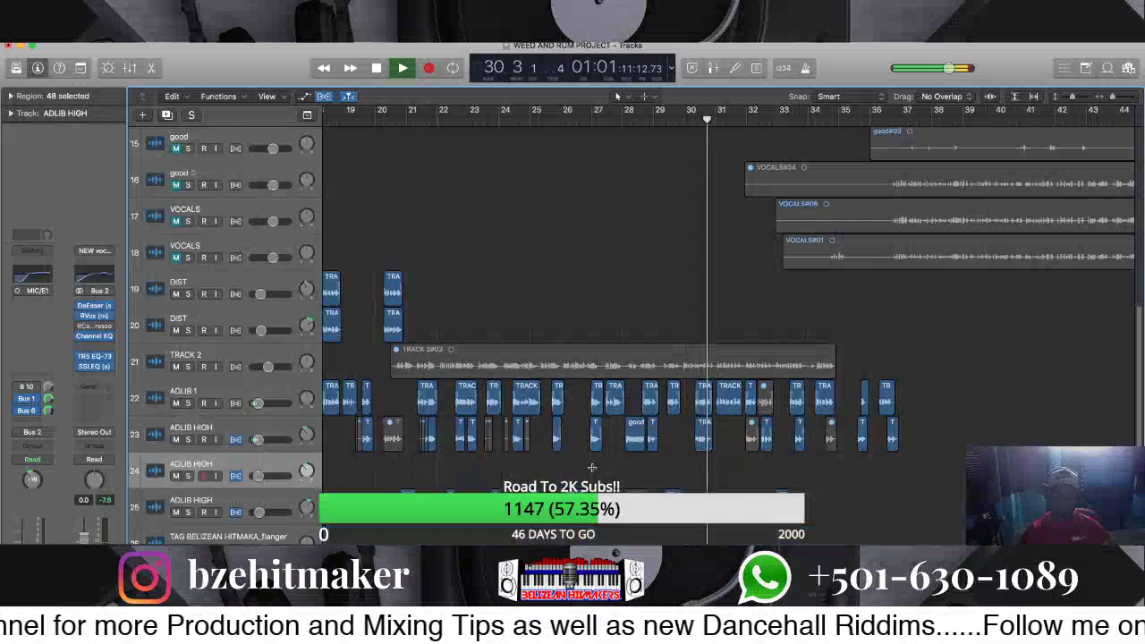
{"action": "left_click_drag", "start_coordinate": [635, 429], "coordinate": [640, 470]}
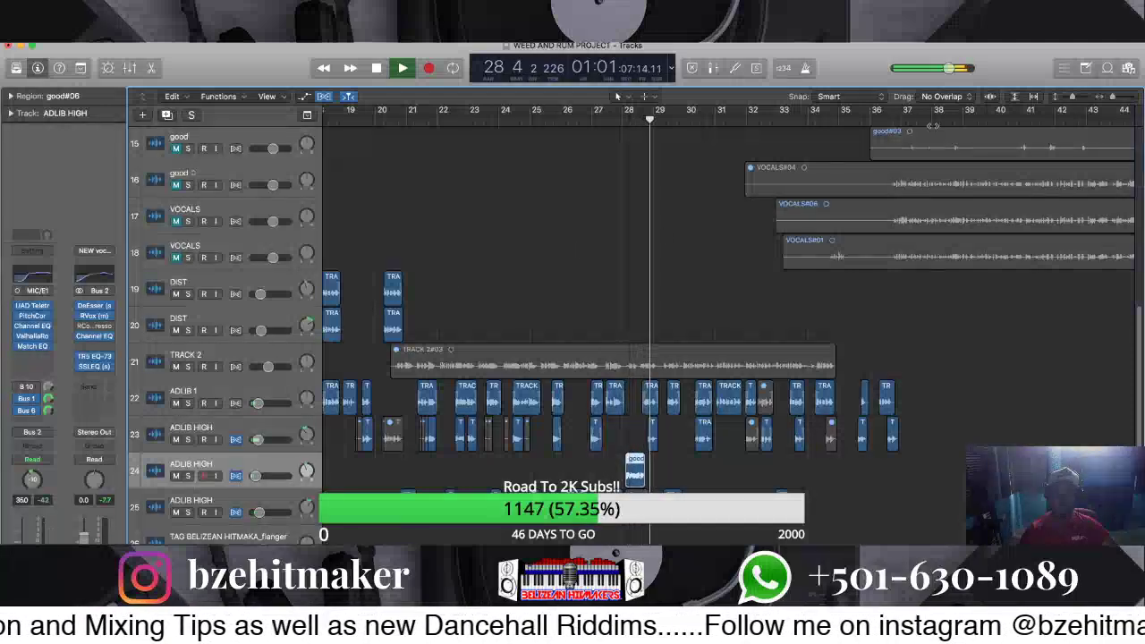
Bring the full arrangement into view and play the song from about bar 36
{"action": "mouse_move", "coordinate": [1072, 97]}
{"action": "left_mouse_down"}
{"action": "mouse_move", "coordinate": [1114, 100]}
{"action": "mouse_move", "coordinate": [1072, 98]}
{"action": "left_mouse_up"}
{"action": "scroll", "coordinate": [682, 296], "scroll_direction": "up", "scroll_amount": 3}
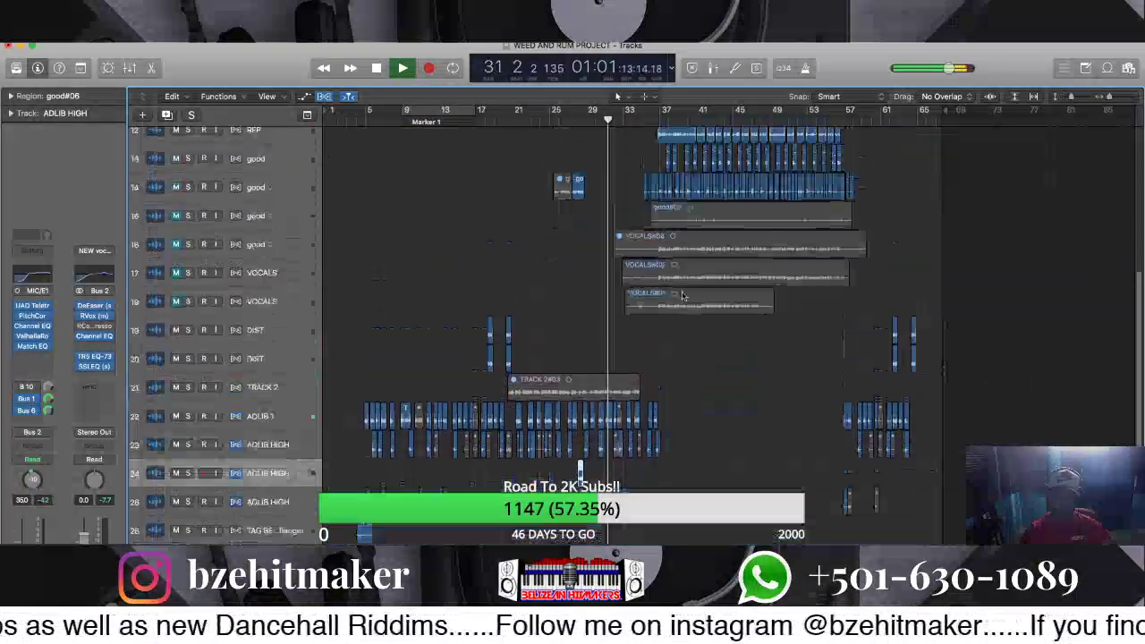
{"action": "scroll", "coordinate": [683, 296], "scroll_direction": "up", "scroll_amount": 5}
{"action": "left_click", "coordinate": [650, 121]}
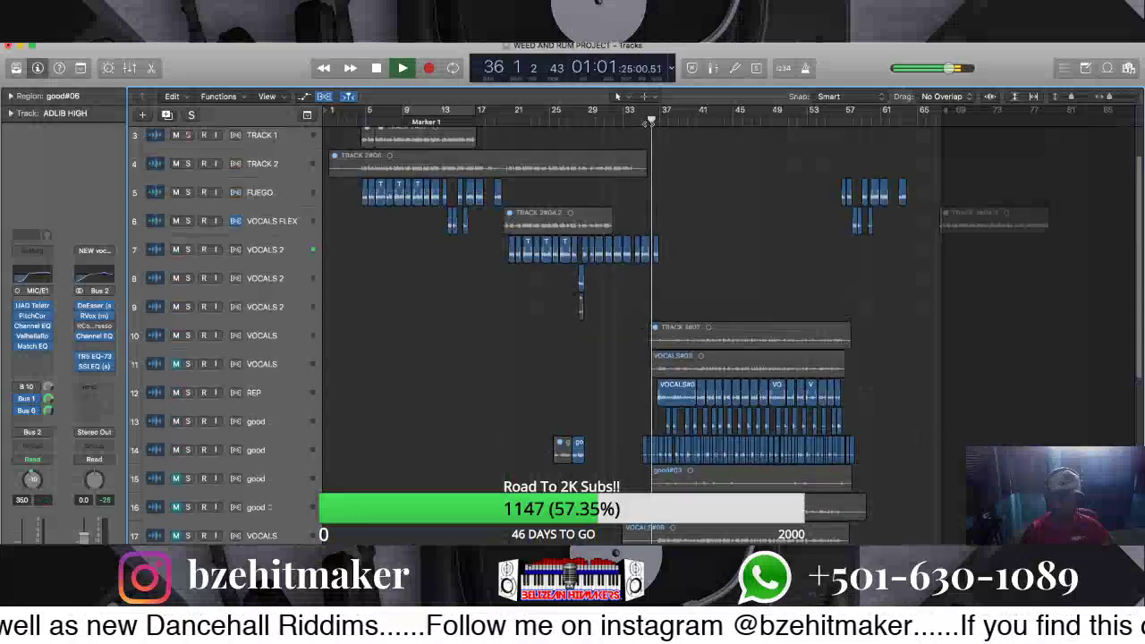
Delete the group of 15 short fragments between about bars 35 and 37 on good track 14
{"action": "left_click", "coordinate": [1123, 98]}
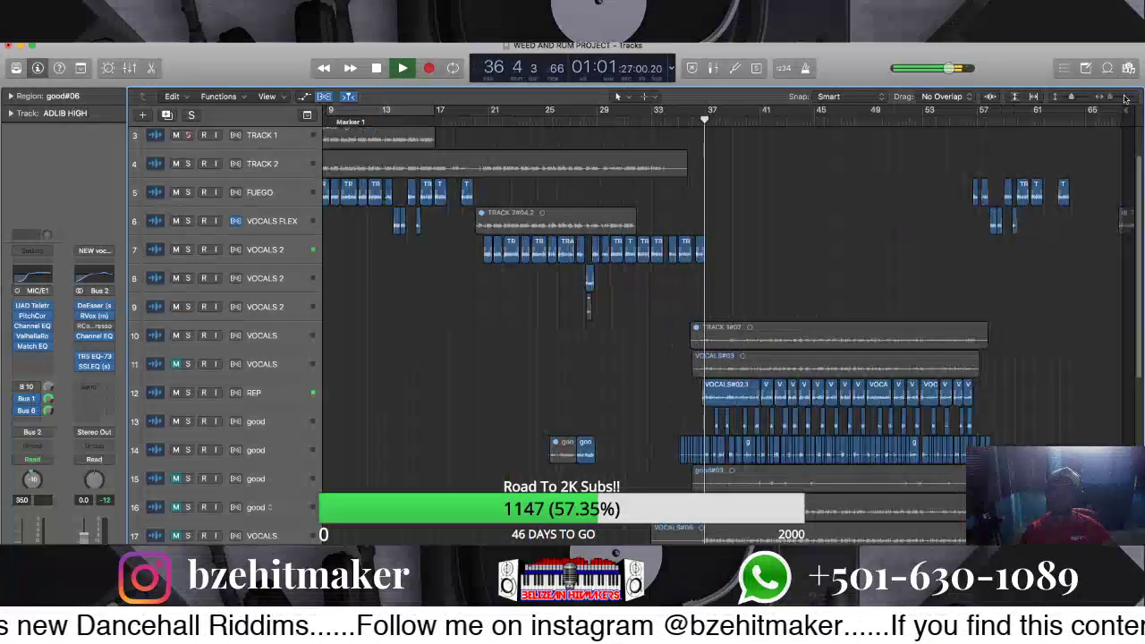
{"action": "left_click", "coordinate": [1124, 98]}
{"action": "scroll", "coordinate": [735, 461], "scroll_direction": "right", "scroll_amount": 6}
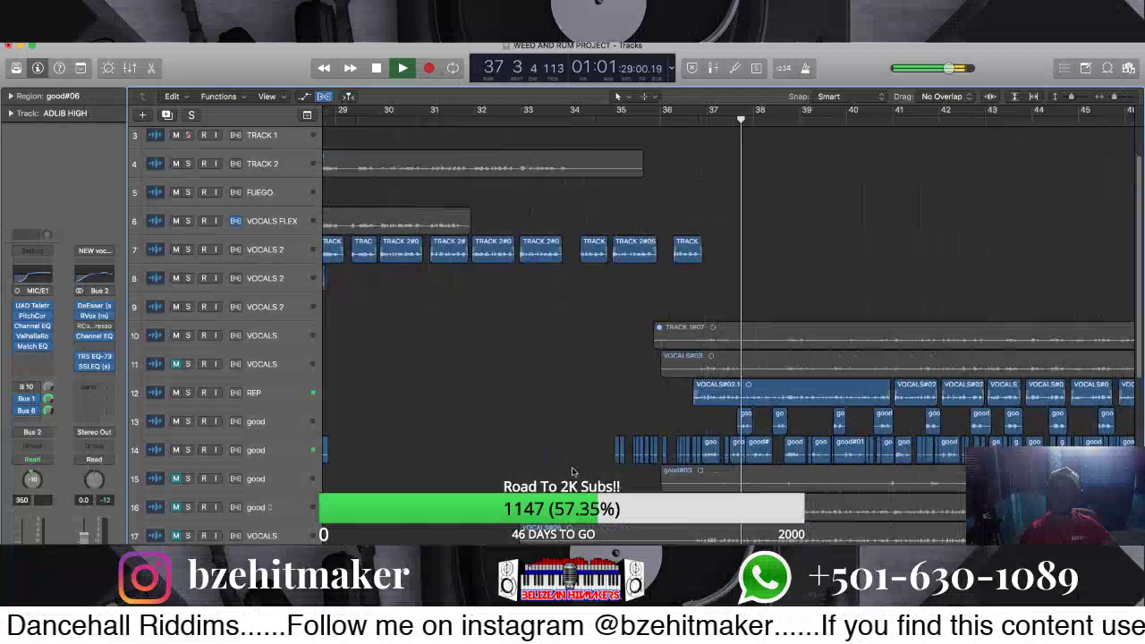
{"action": "left_click_drag", "start_coordinate": [577, 458], "coordinate": [700, 462]}
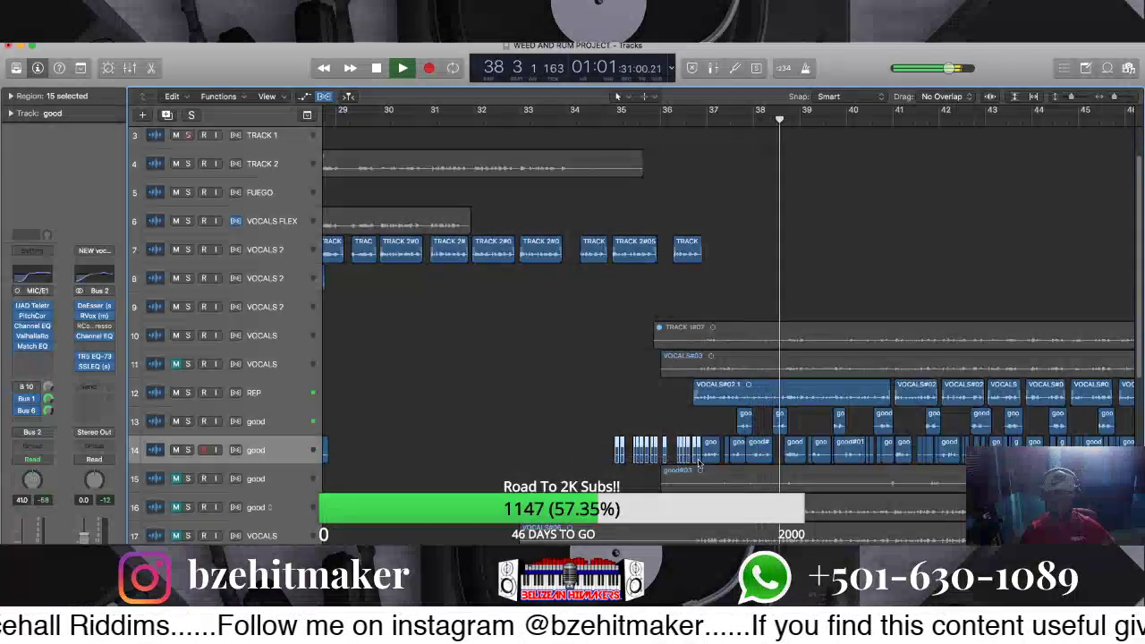
{"action": "key", "text": "Delete"}
Delete the leftover short fragments between the main phrases from about bar 37 to 42 on good track 14
{"action": "left_click", "coordinate": [726, 456]}
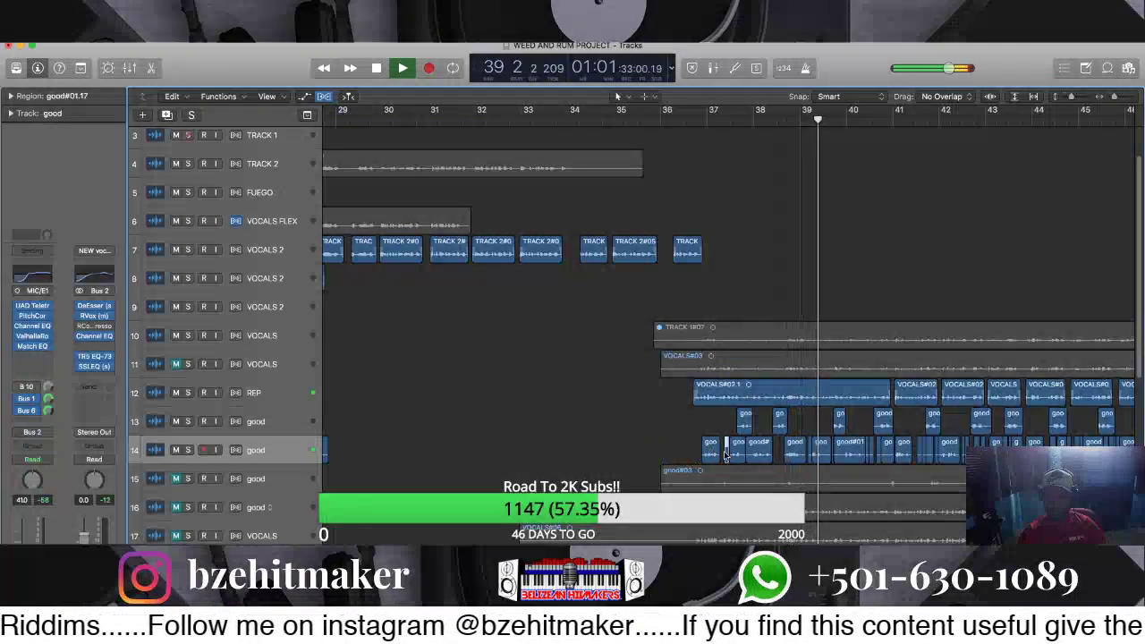
{"action": "key", "text": "Delete"}
{"action": "left_click", "coordinate": [873, 456]}
{"action": "key", "text": "Delete"}
{"action": "left_click", "coordinate": [868, 458]}
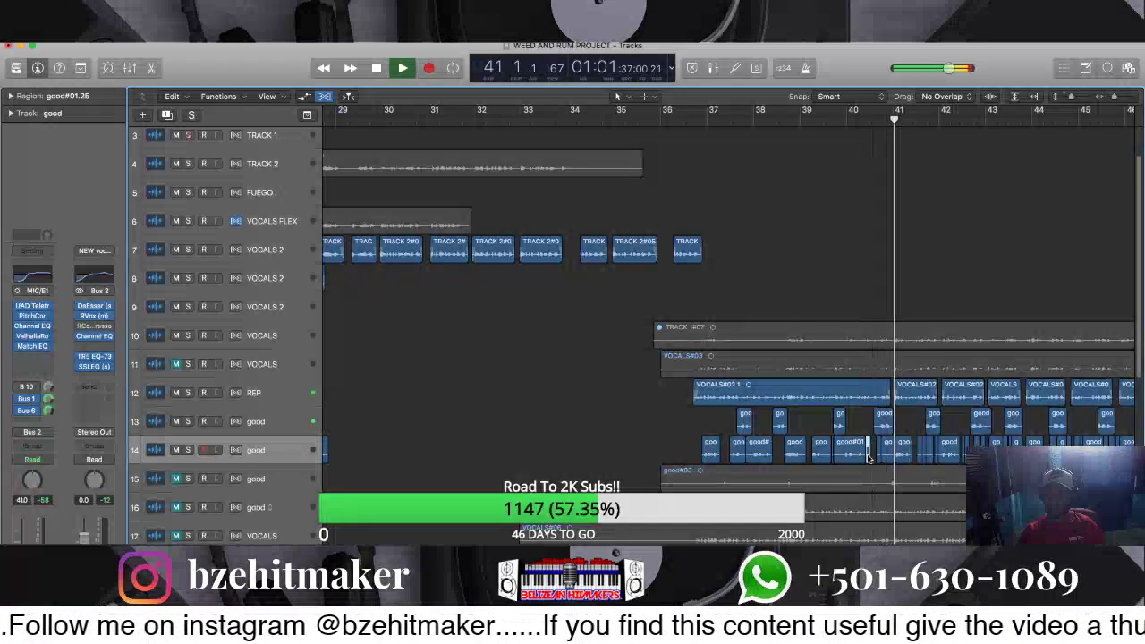
{"action": "key", "text": "Delete"}
{"action": "left_click", "coordinate": [888, 452]}
{"action": "key", "text": "Delete"}
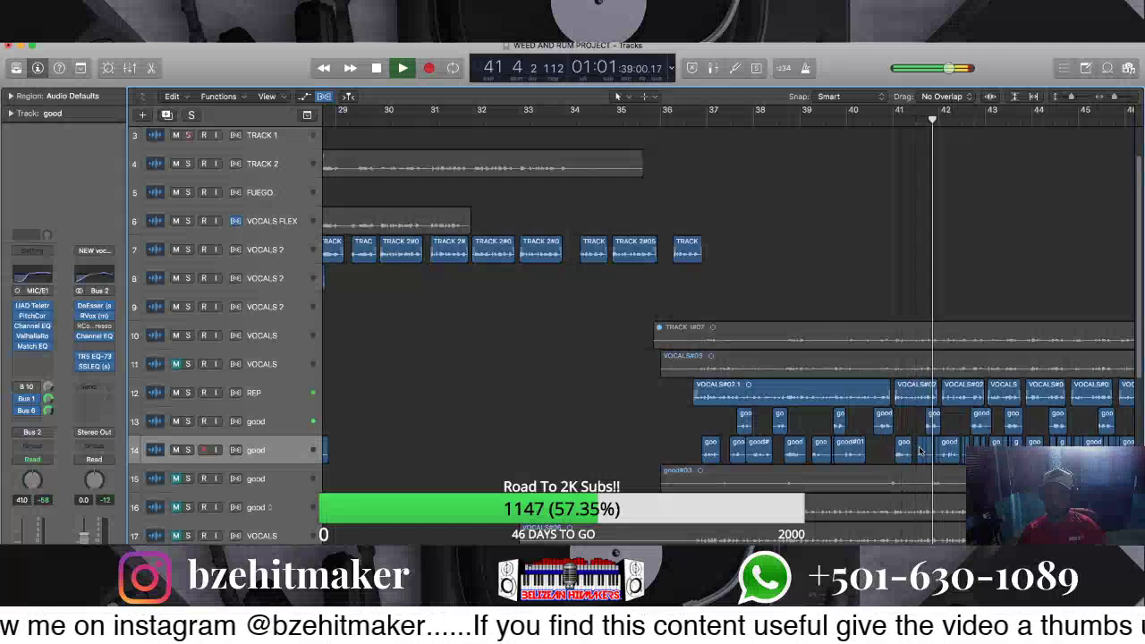
{"action": "left_click", "coordinate": [925, 455]}
{"action": "key", "text": "Delete"}
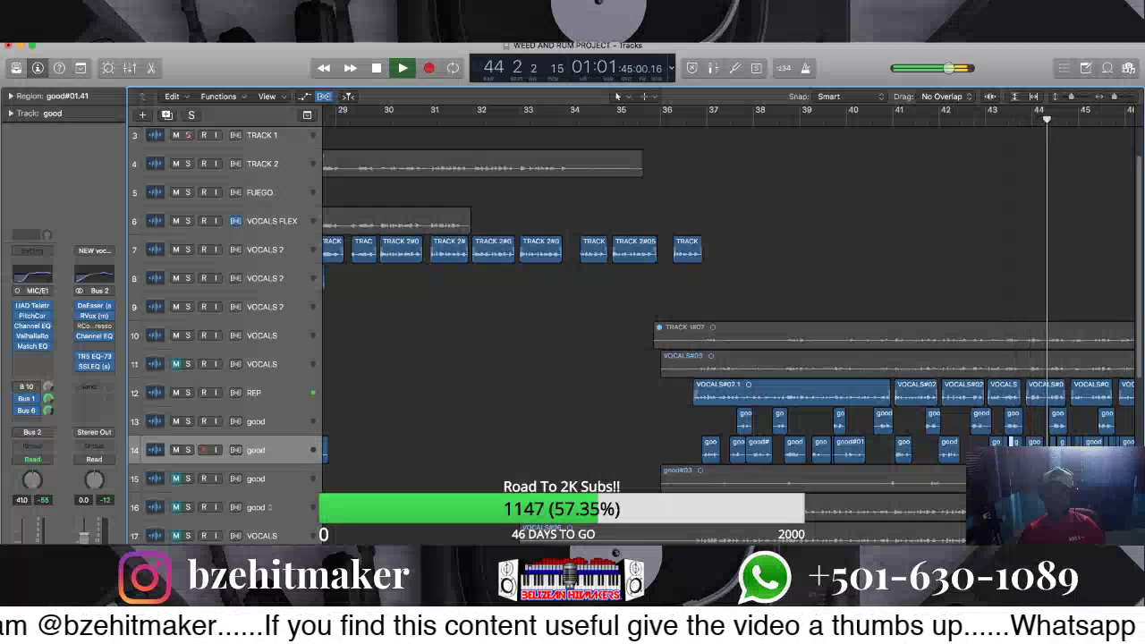
Delete the short fragments between about bars 43 and 45 on good track 14, keeping the track itself
{"action": "key", "text": "Delete"}
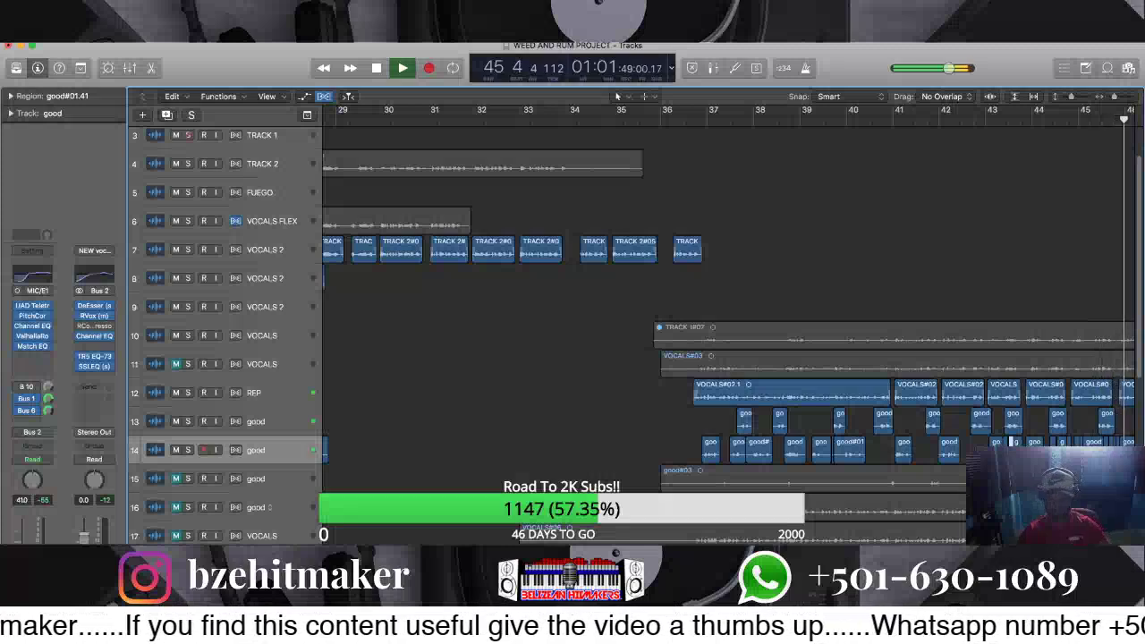
{"action": "key", "text": "Delete"}
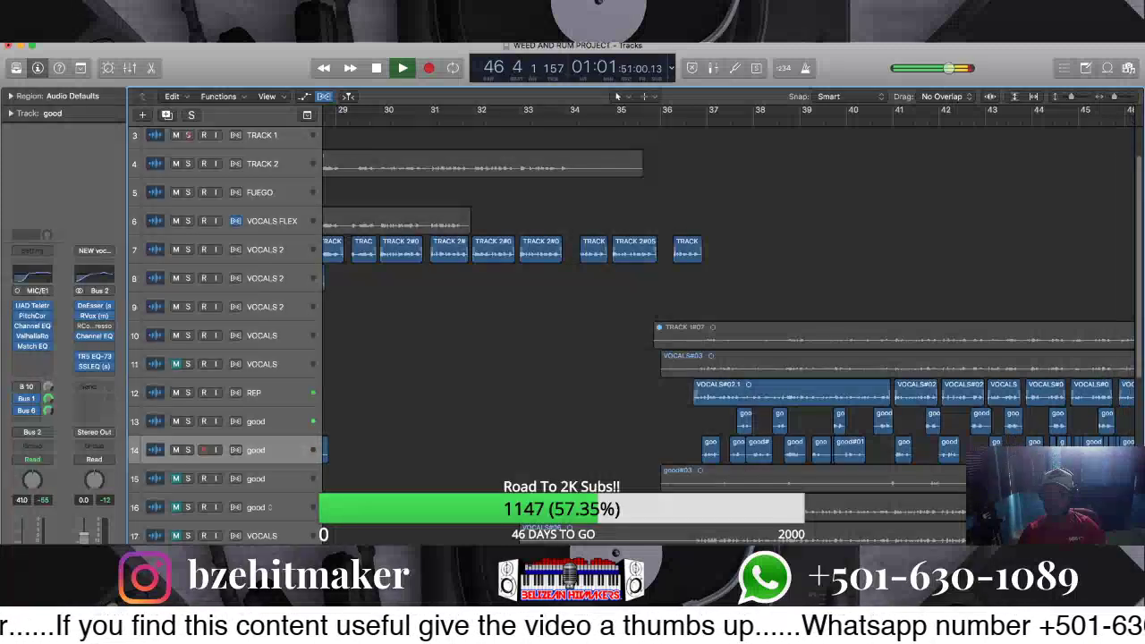
{"action": "key", "text": "Delete"}
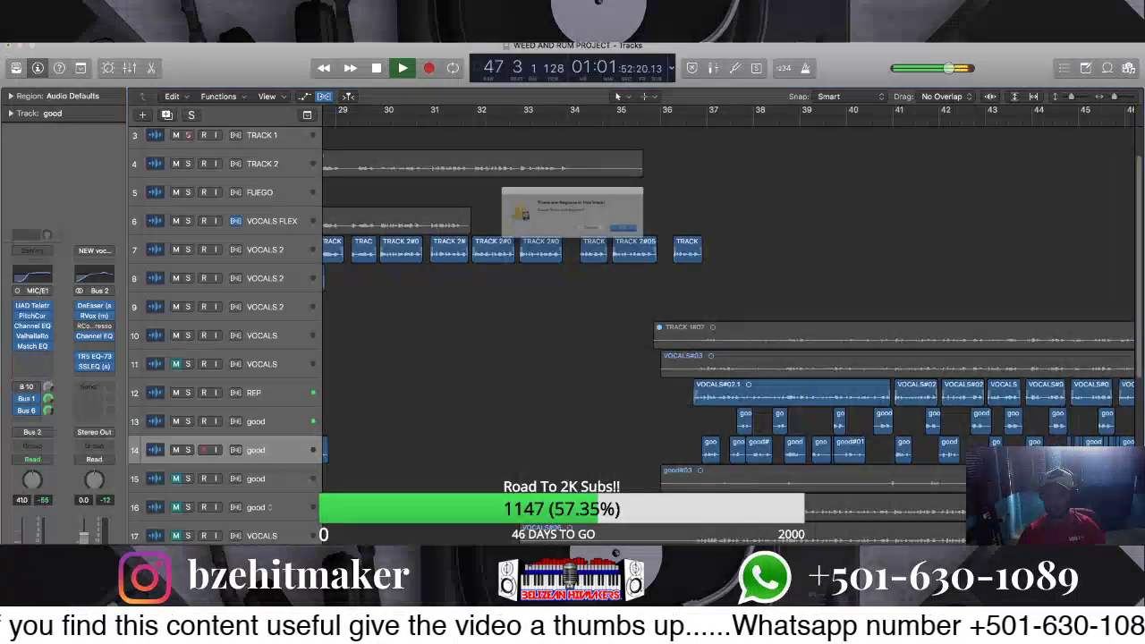
{"action": "left_click", "coordinate": [603, 239]}
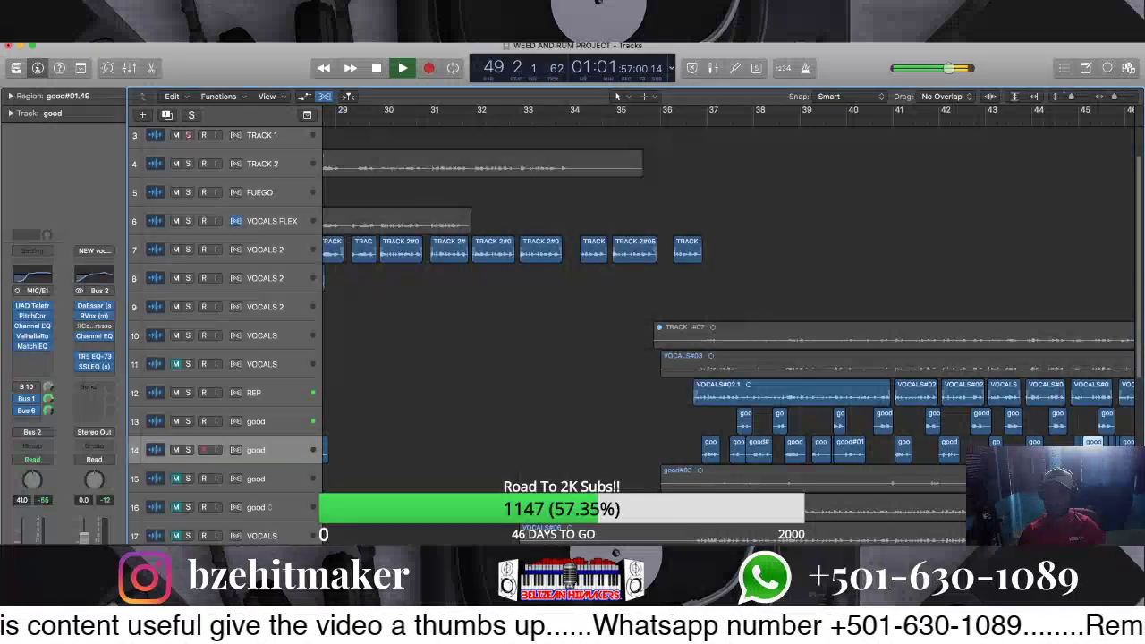
Remove the small fragments following the phrase at bar 45 on good track 14
{"action": "scroll", "coordinate": [895, 471], "scroll_direction": "down", "scroll_amount": 5}
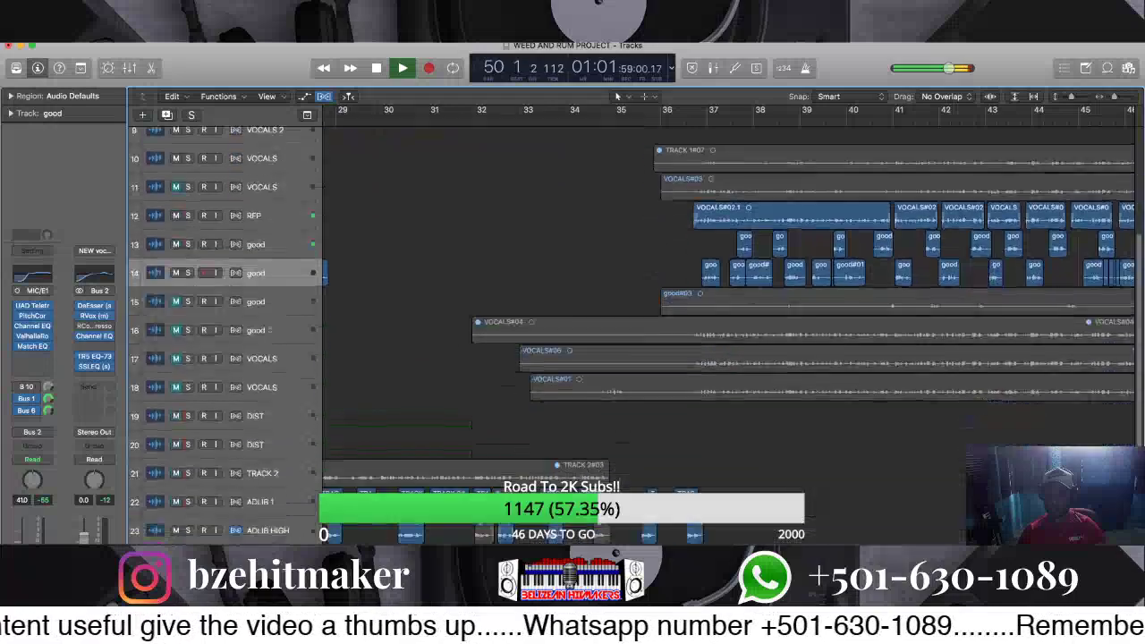
{"action": "scroll", "coordinate": [895, 471], "scroll_direction": "up", "scroll_amount": 5}
{"action": "scroll", "coordinate": [892, 471], "scroll_direction": "right", "scroll_amount": 10}
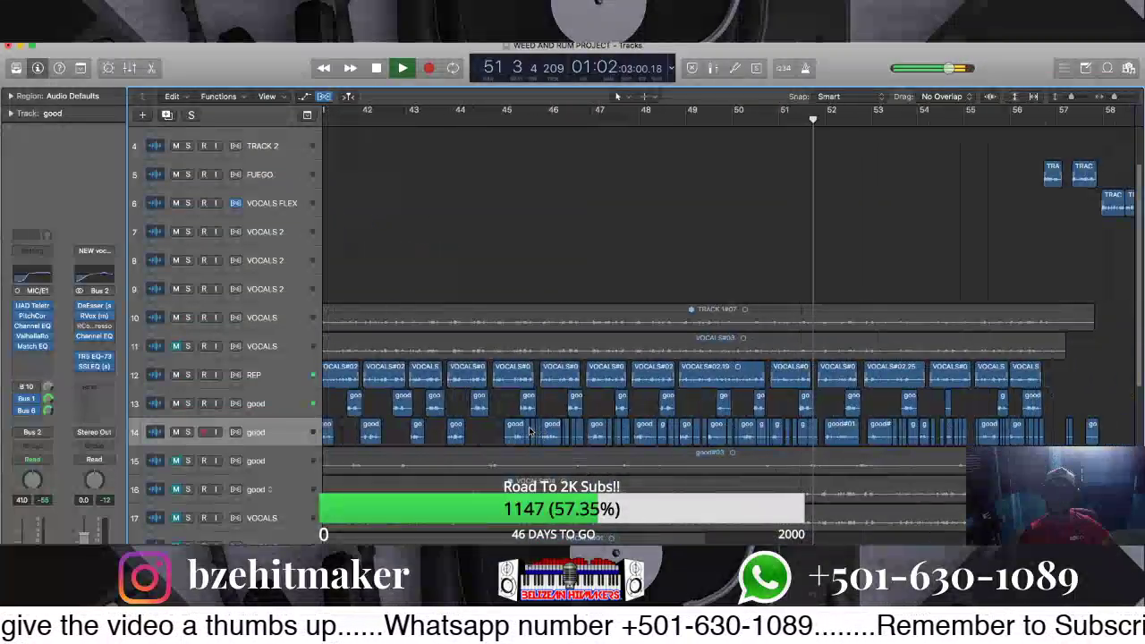
{"action": "left_click", "coordinate": [533, 433]}
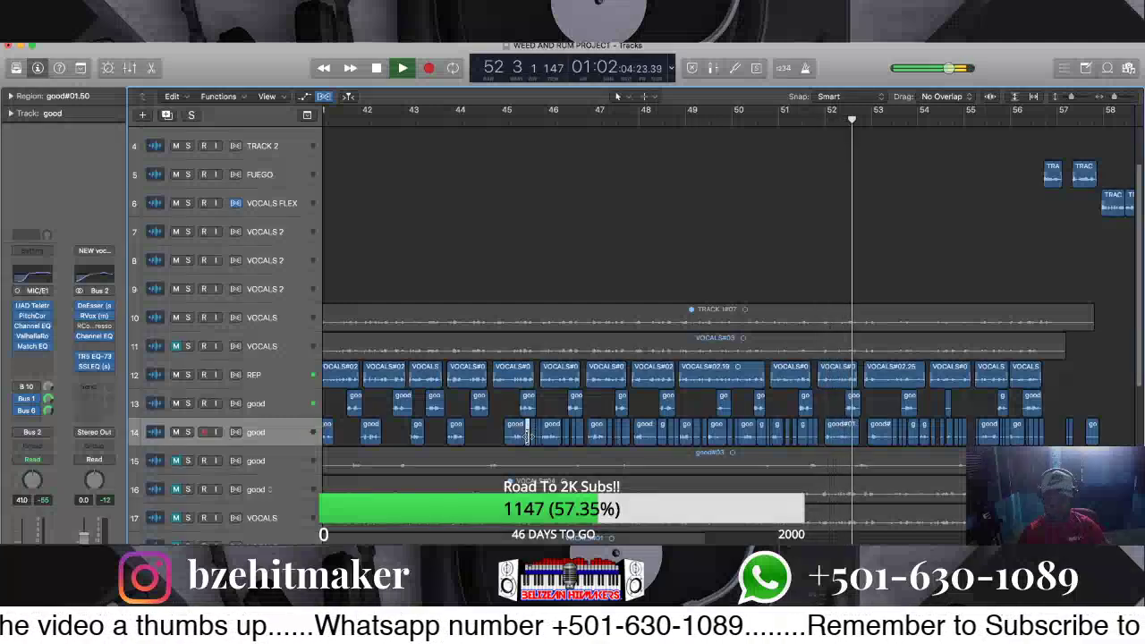
{"action": "key", "text": "Delete"}
{"action": "left_click_drag", "start_coordinate": [529, 440], "coordinate": [539, 440]}
{"action": "key", "text": "Delete"}
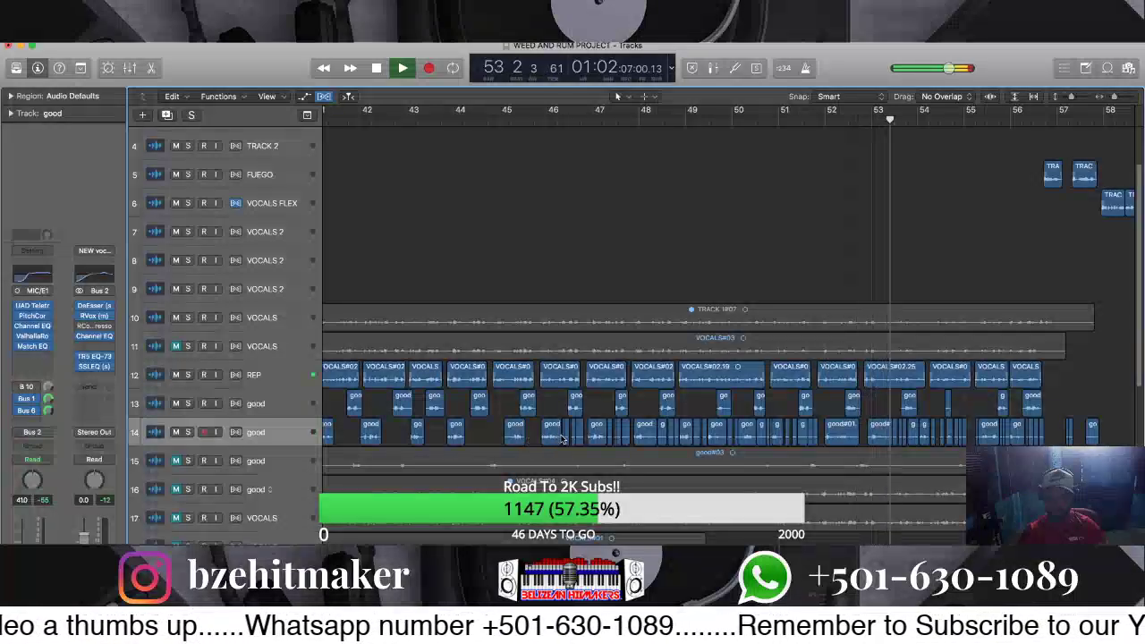
Delete the unwanted slices between the phrases from about bar 46 to just after bar 47 on good track 14
{"action": "left_click", "coordinate": [565, 437]}
{"action": "key", "text": "Delete"}
{"action": "left_click", "coordinate": [565, 436]}
{"action": "key", "text": "Delete"}
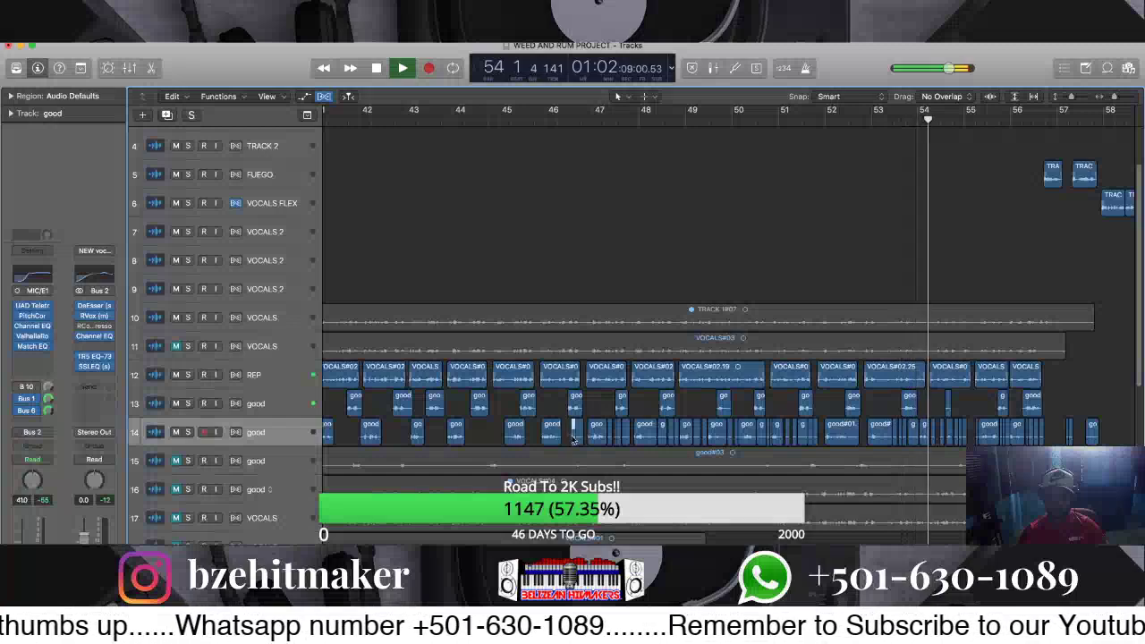
{"action": "left_click", "coordinate": [576, 436]}
{"action": "key", "text": "Delete"}
{"action": "left_click", "coordinate": [609, 434]}
{"action": "key", "text": "Delete"}
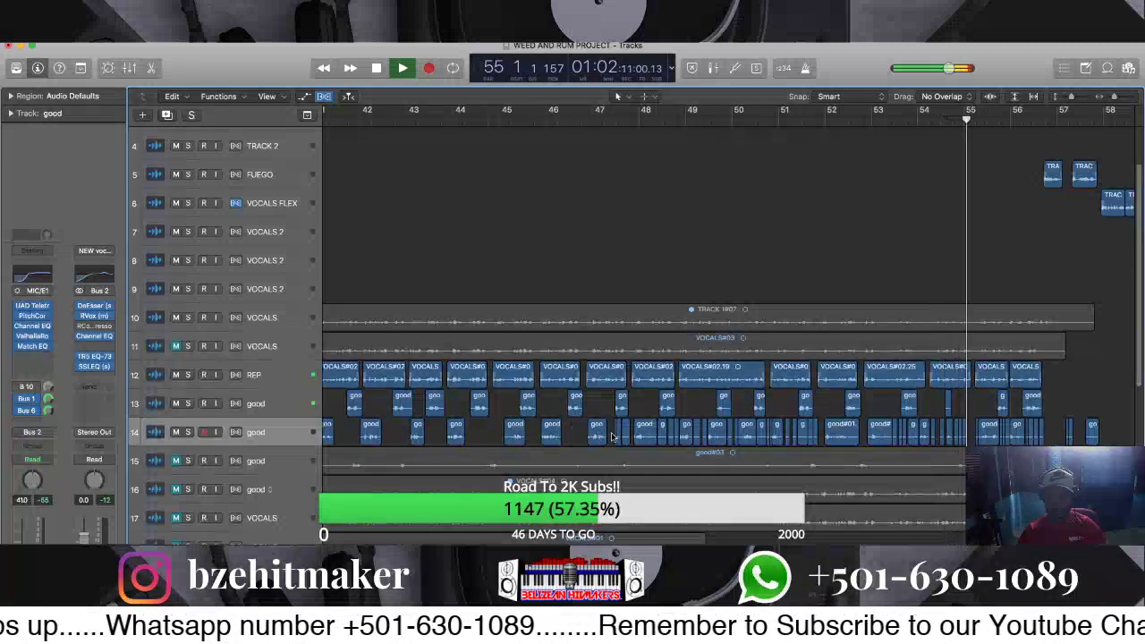
Delete the leftover short fragments between the main phrases from just after bar 47 to about bar 54 on good track 14
{"action": "left_click", "coordinate": [625, 435]}
{"action": "key", "text": "Delete"}
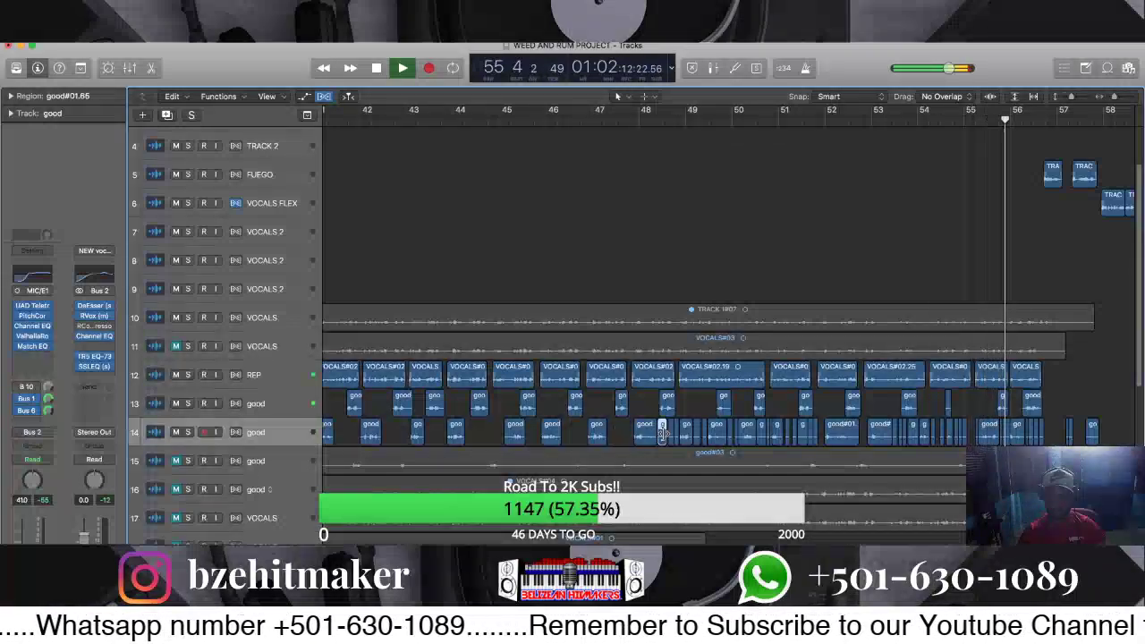
{"action": "key", "text": "Delete"}
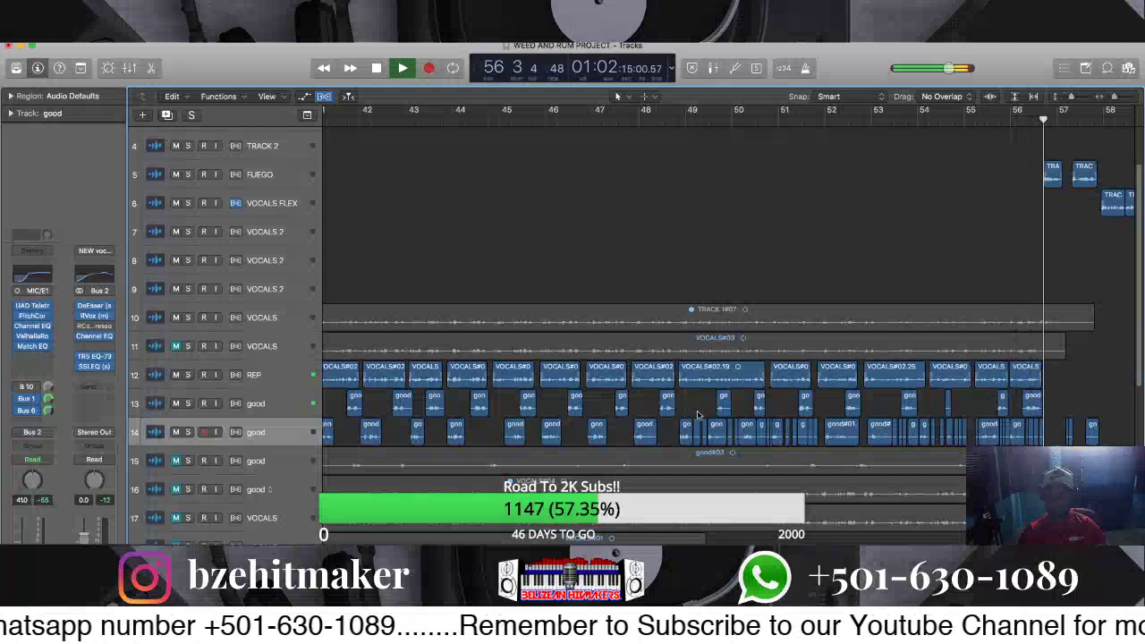
{"action": "left_click", "coordinate": [736, 438]}
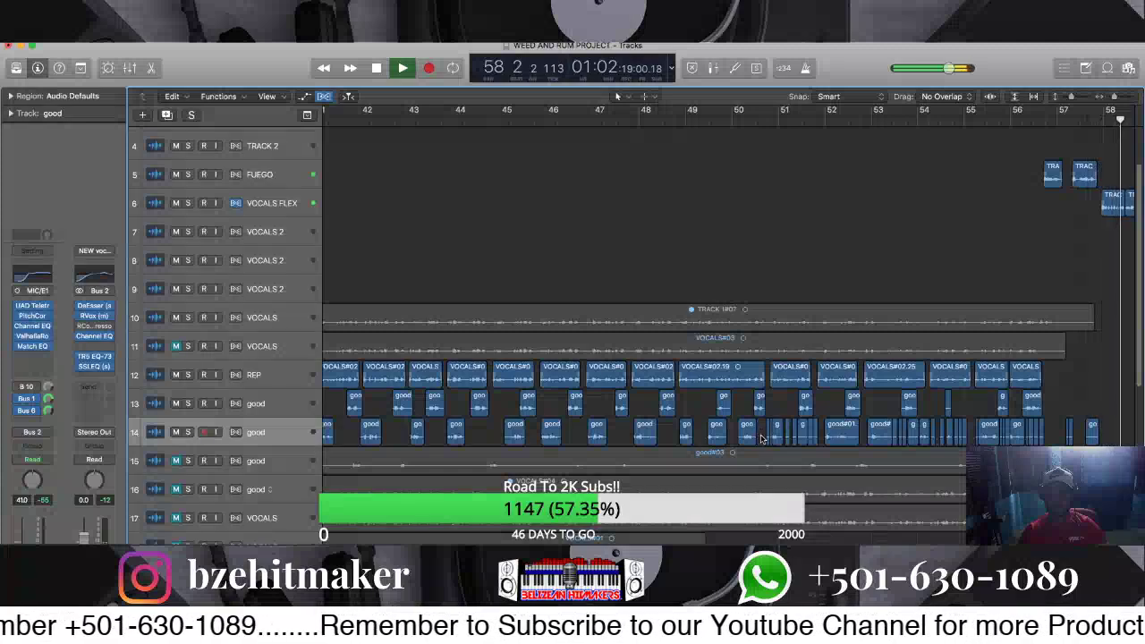
{"action": "left_click", "coordinate": [772, 436]}
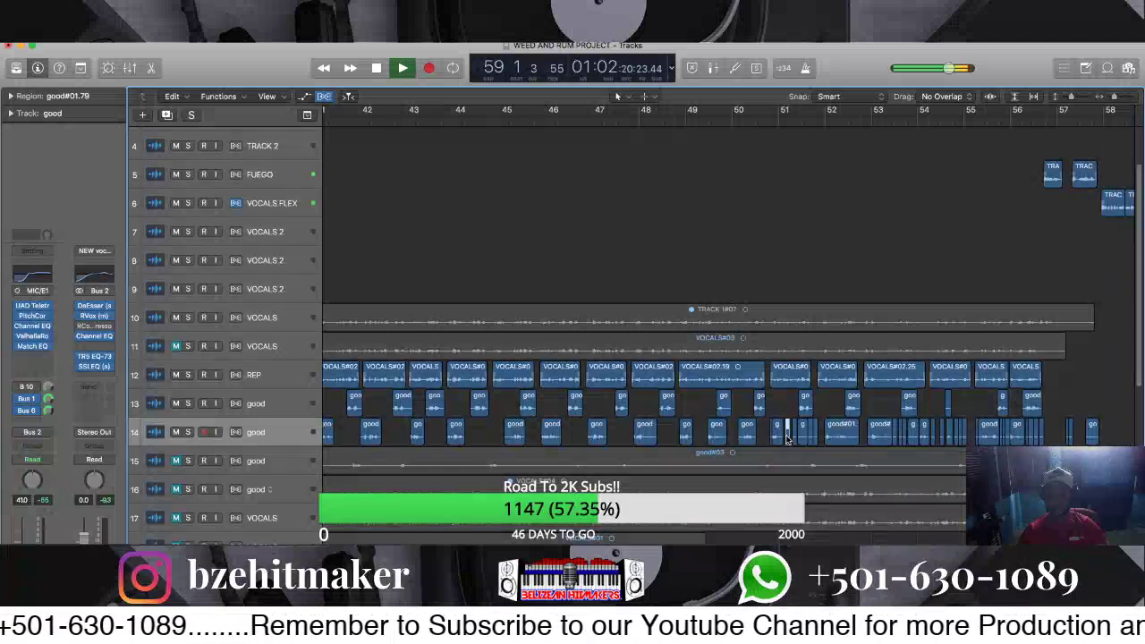
{"action": "left_click", "coordinate": [791, 439]}
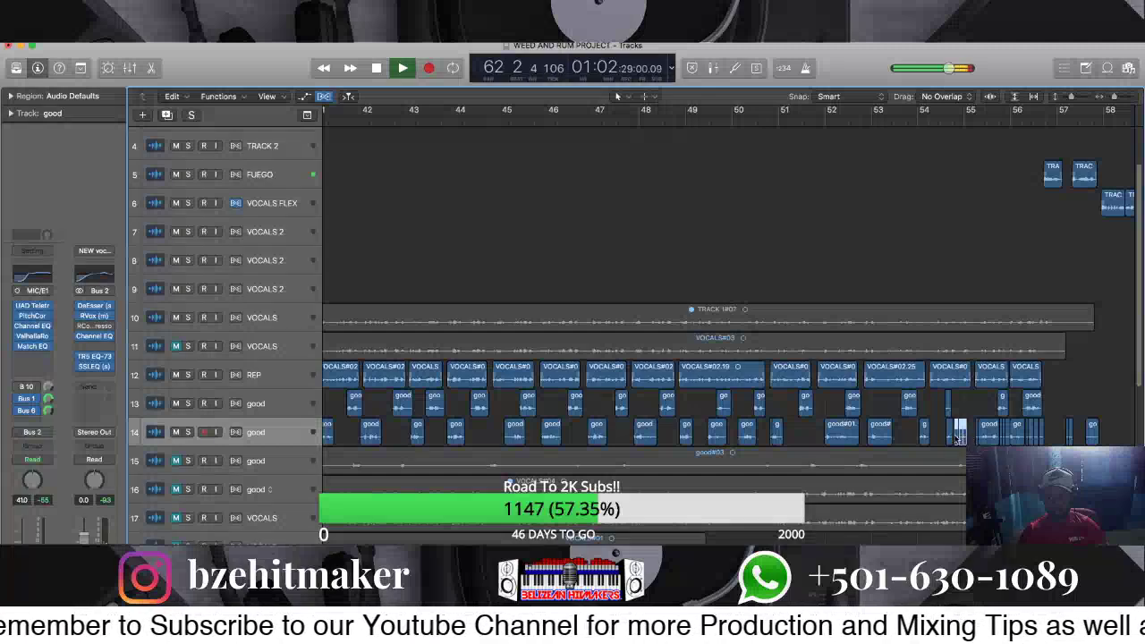
Delete the remaining small slices from about bar 54 to 57 and the stray regions after bar 57 on good track 14
{"action": "left_click", "coordinate": [958, 436]}
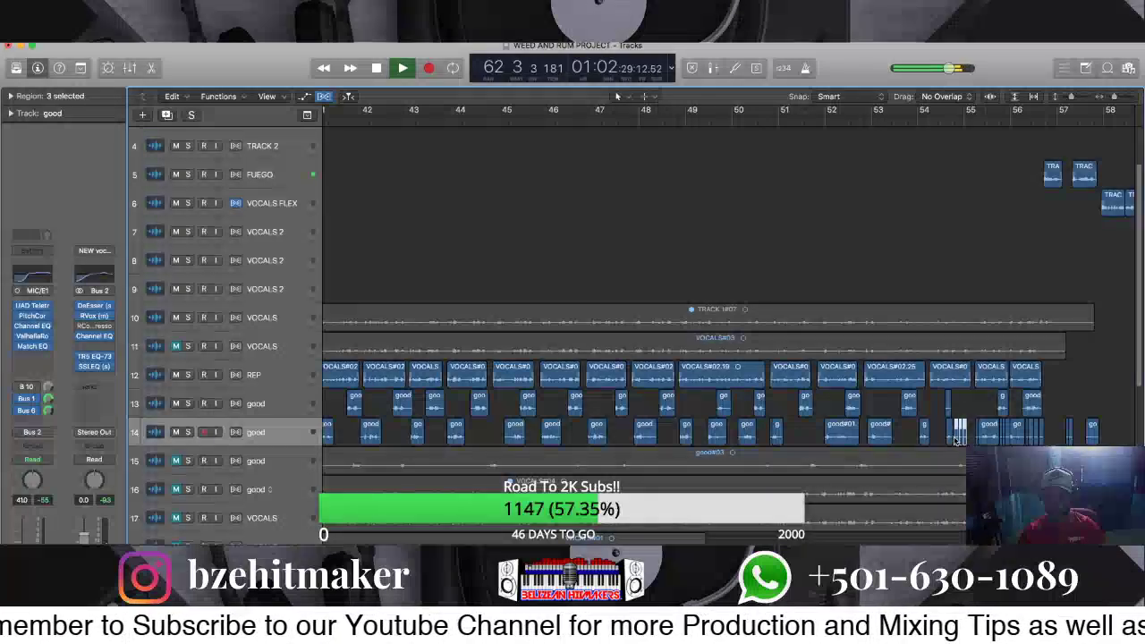
{"action": "left_click", "coordinate": [1003, 432]}
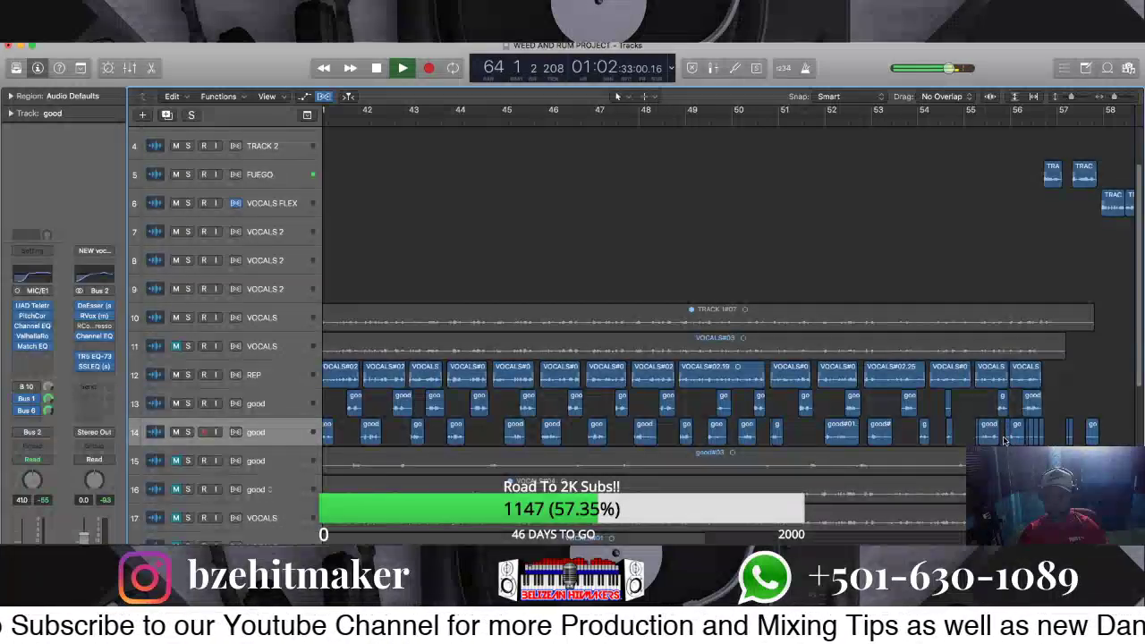
{"action": "left_click", "coordinate": [1006, 436]}
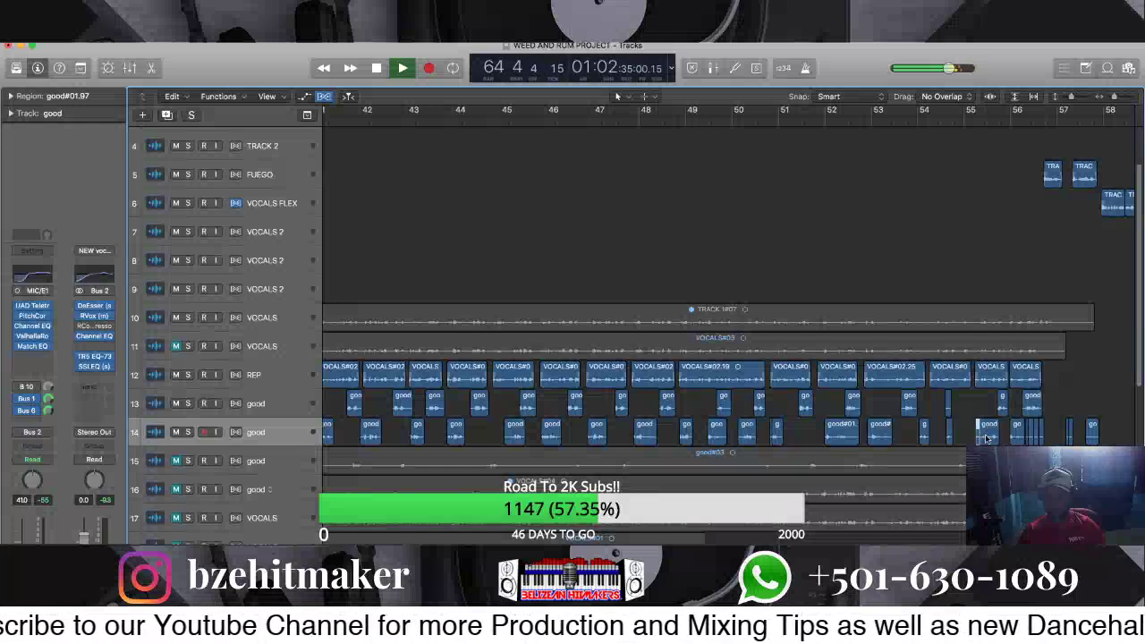
{"action": "left_click", "coordinate": [1033, 436], "text": "shift"}
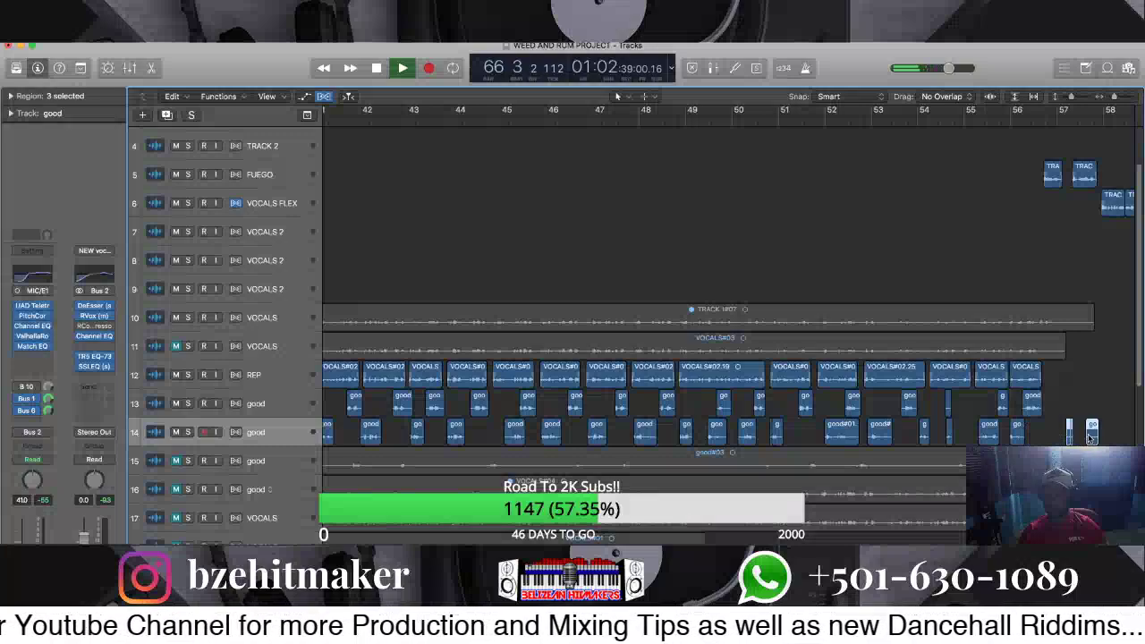
{"action": "key", "text": "Delete"}
Play the song from the beginning with the whole arrangement in view, and check the YouTube Studio live stream dashboard during playback
{"action": "key", "text": "Return"}
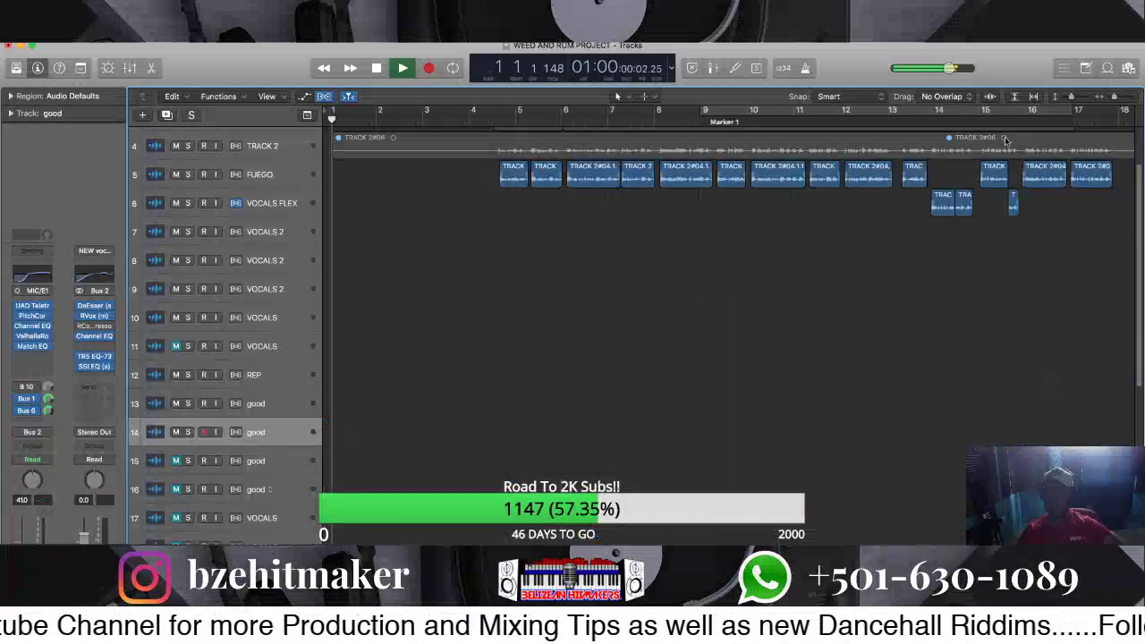
{"action": "left_click_drag", "start_coordinate": [1114, 96], "coordinate": [1064, 97]}
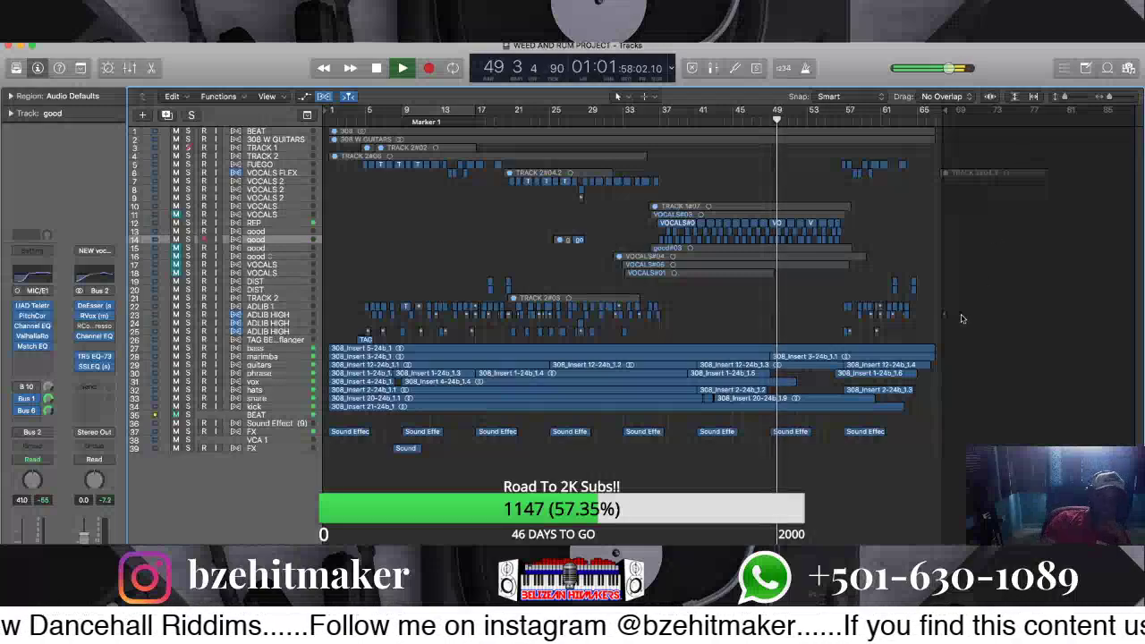
{"action": "key", "text": "super+Tab"}
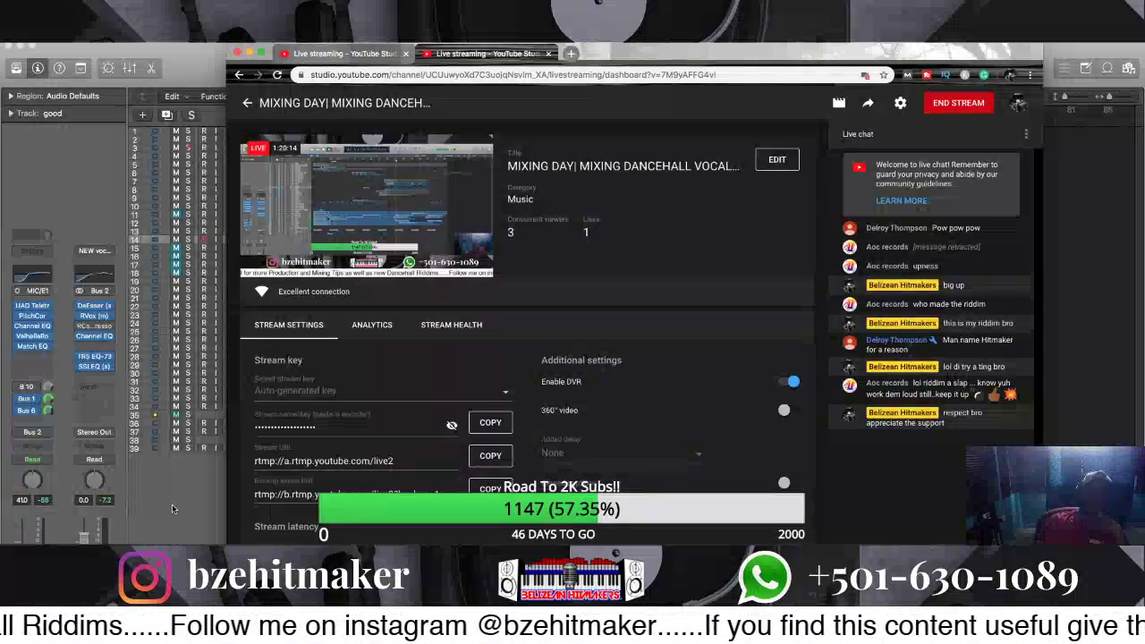
{"action": "key", "text": "super+Tab"}
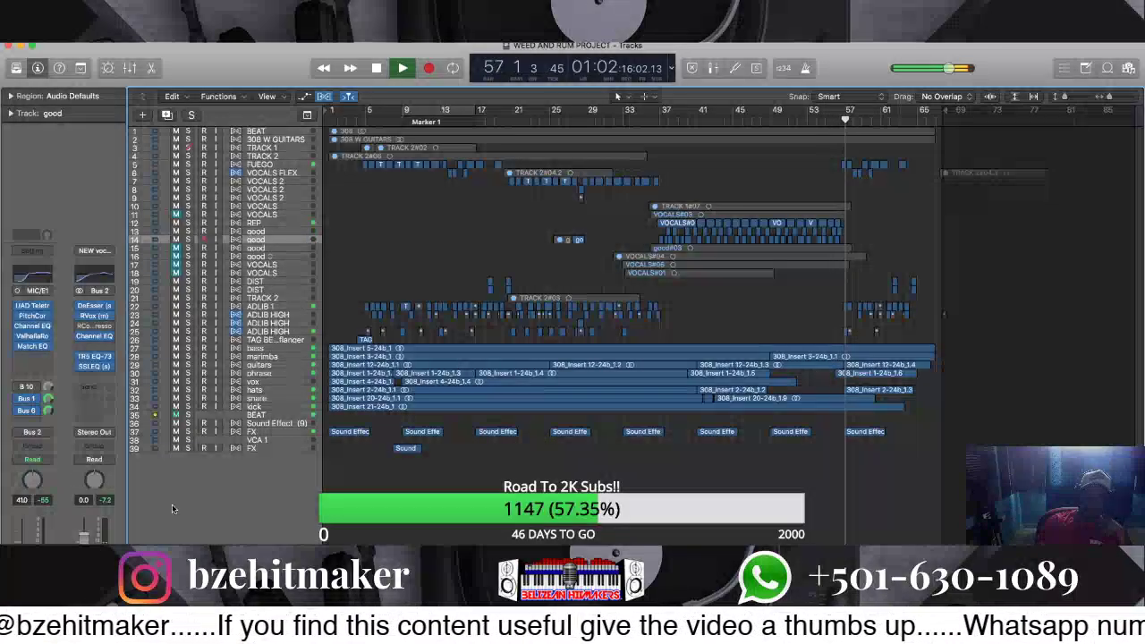
Select the BEAT track and open the WLM Plus loudness meter on the stereo output
{"action": "left_click", "coordinate": [295, 131]}
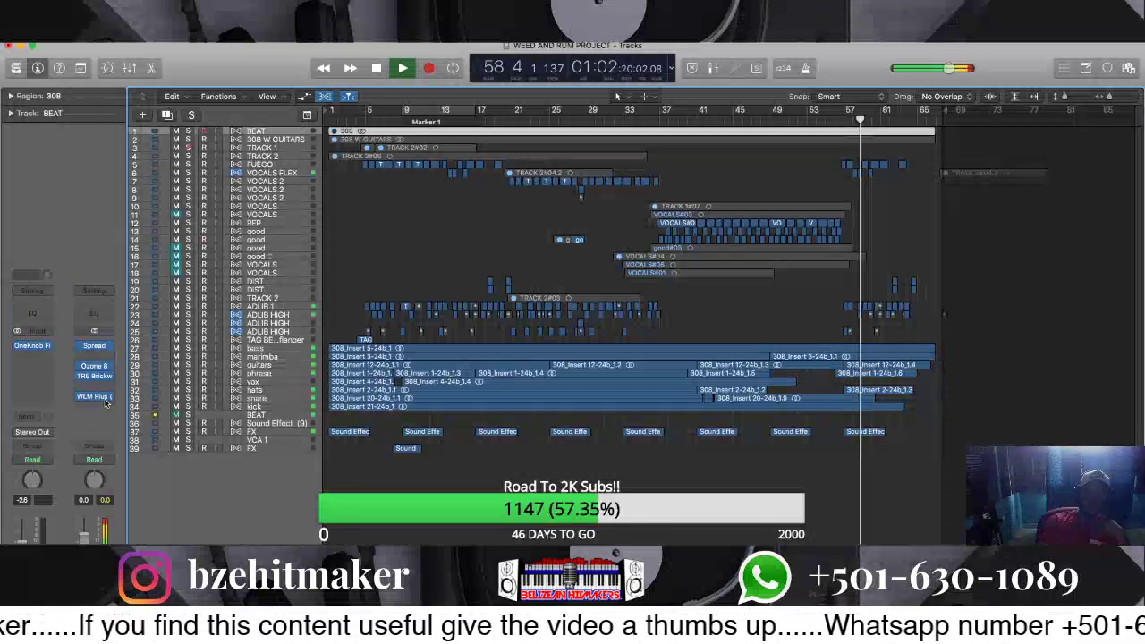
{"action": "left_click", "coordinate": [95, 396]}
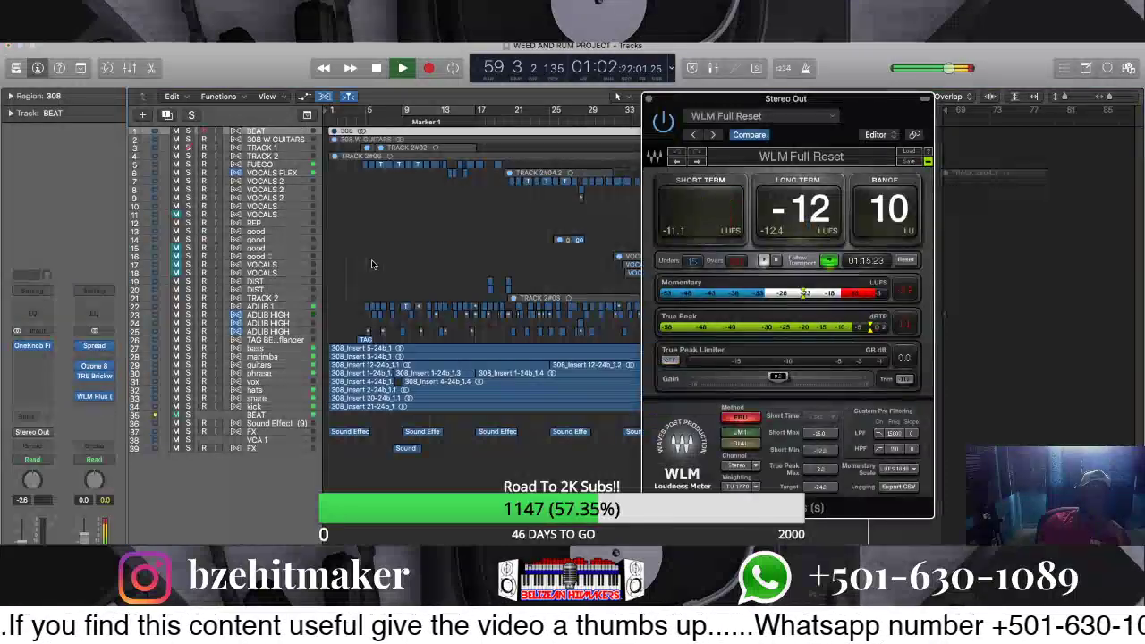